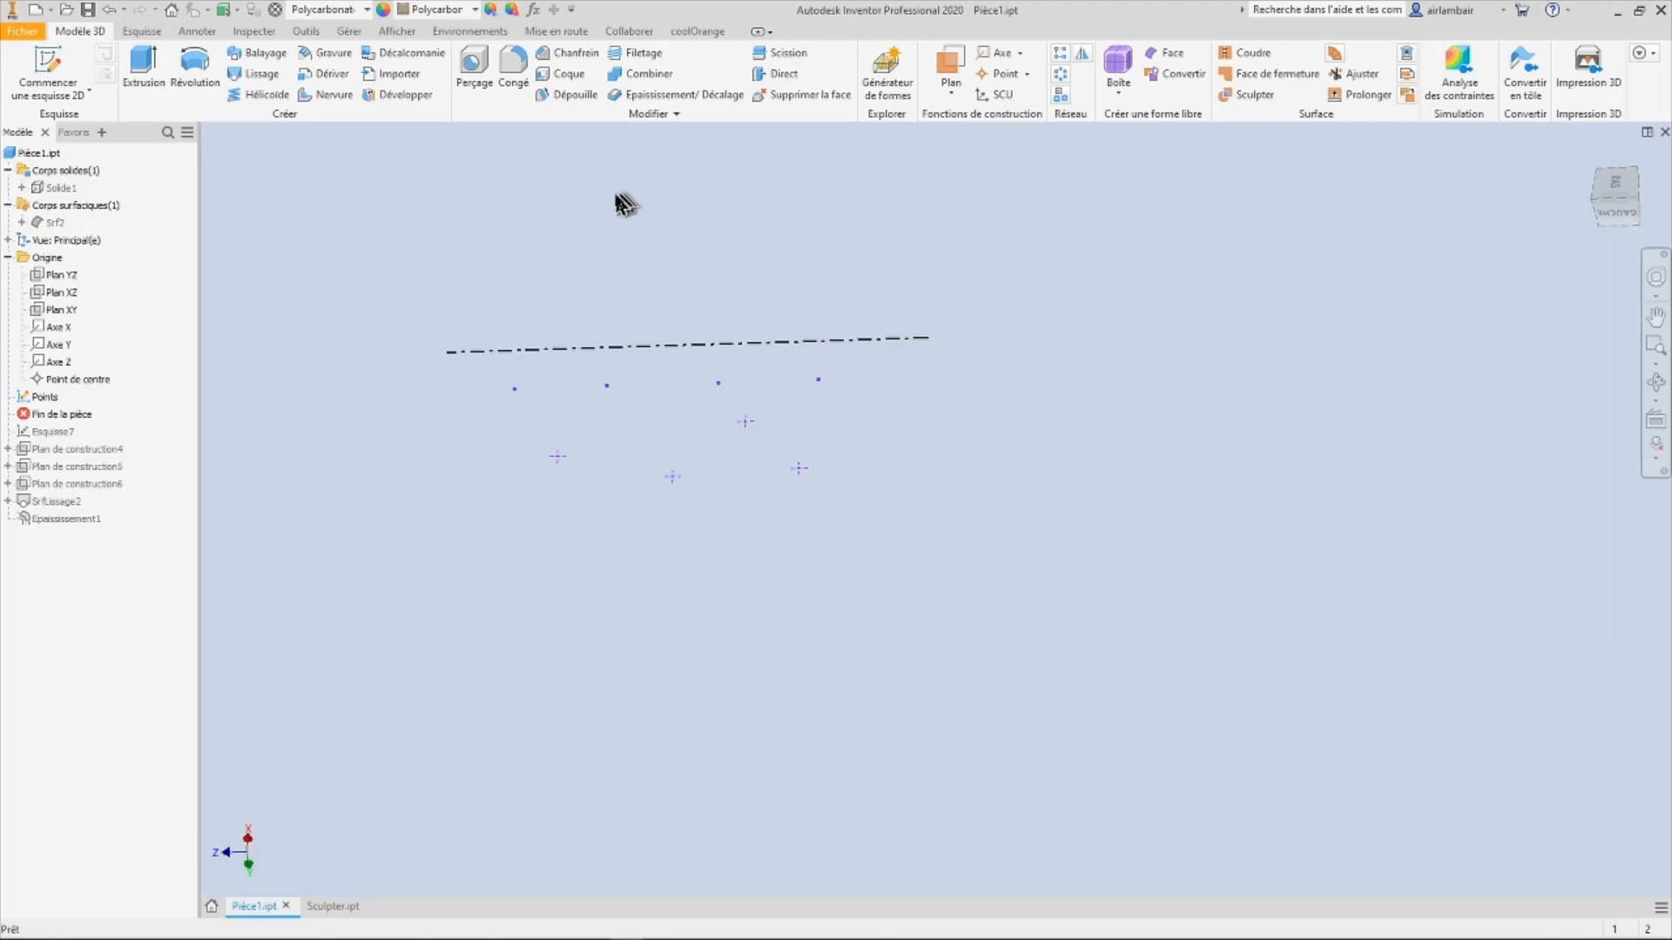
# Step: Open the Points sketch for editing and place three center points above the left end of the centerline
pyautogui.rightClick(39, 396)
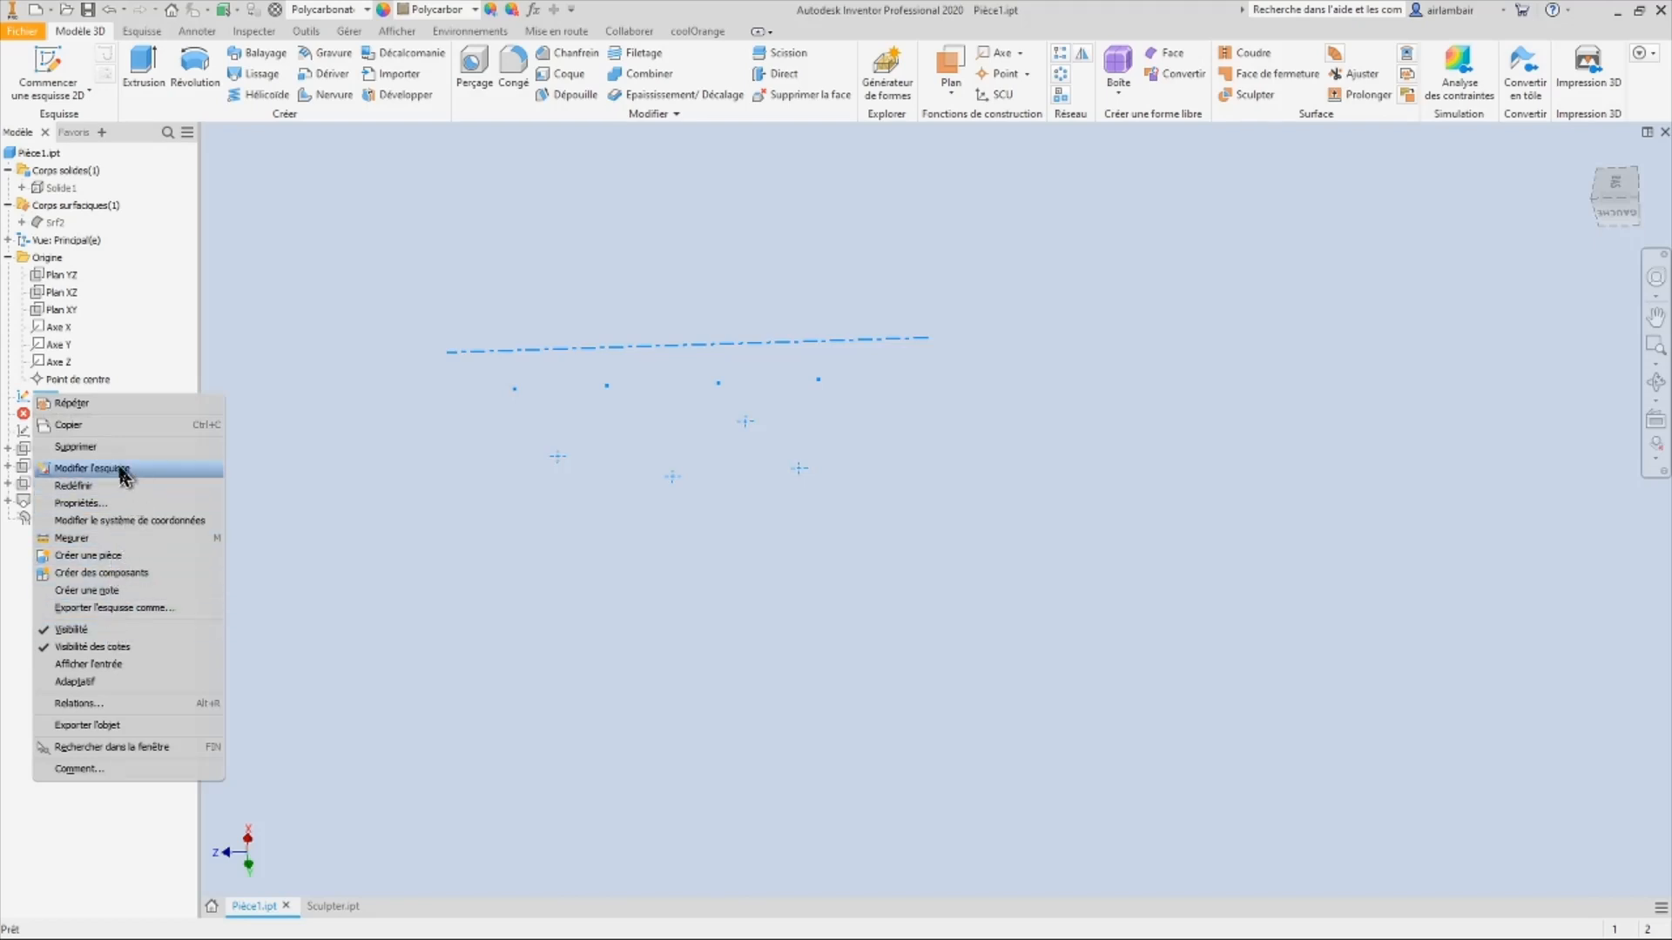
pyautogui.click(92, 468)
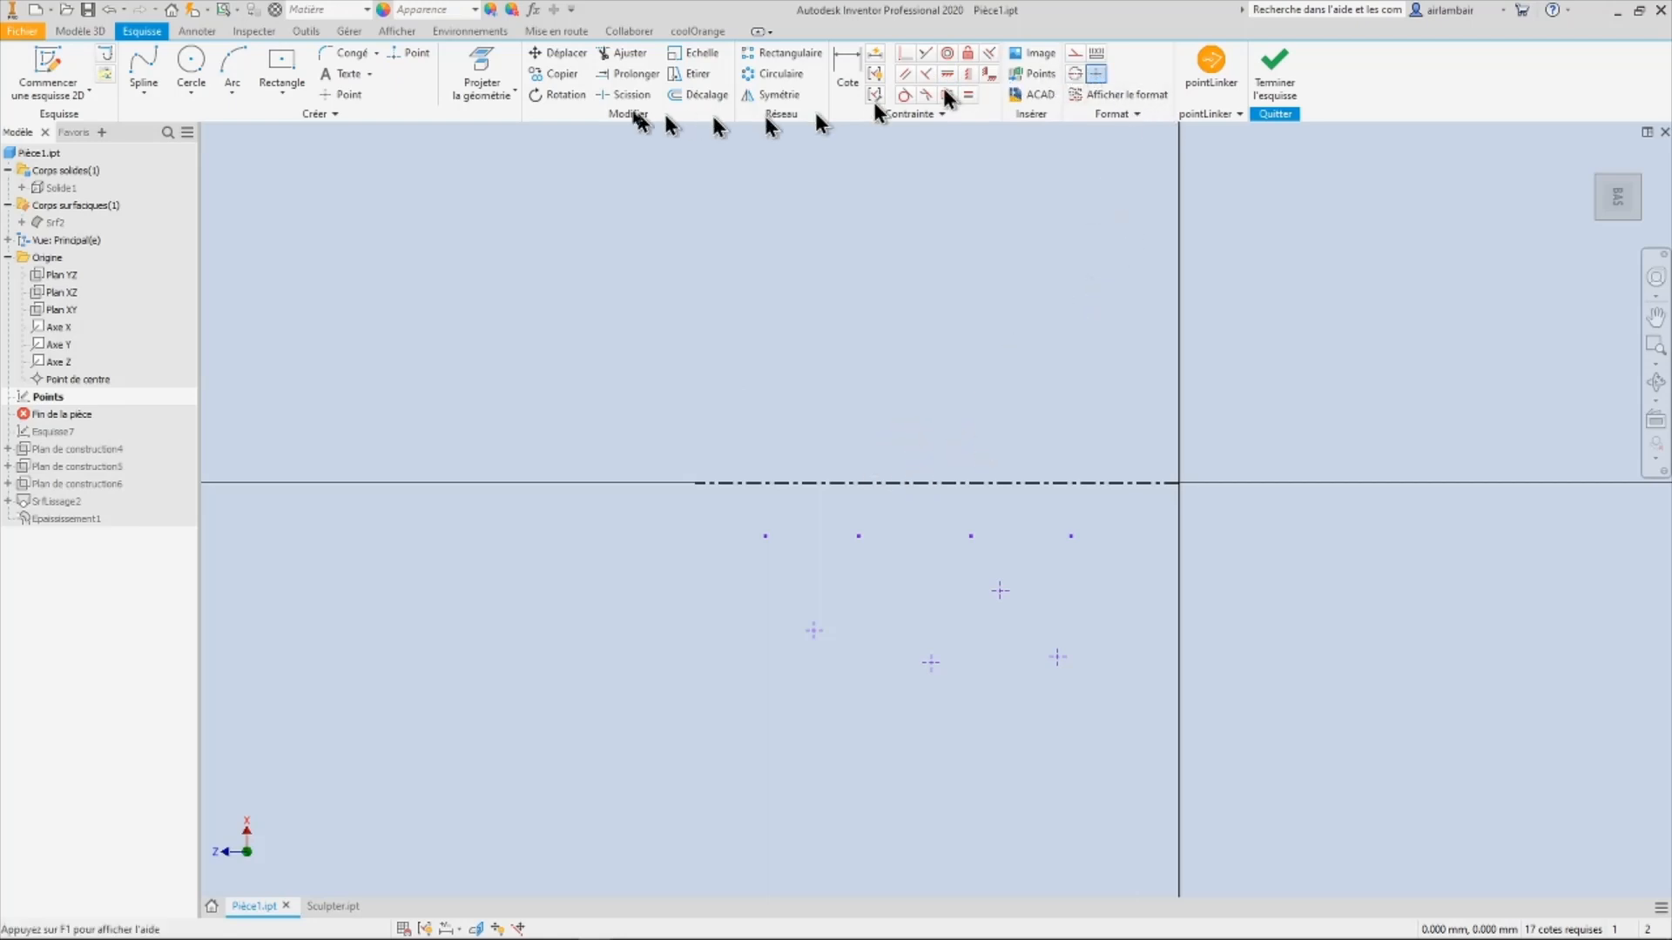
pyautogui.click(331, 97)
pyautogui.click(551, 296)
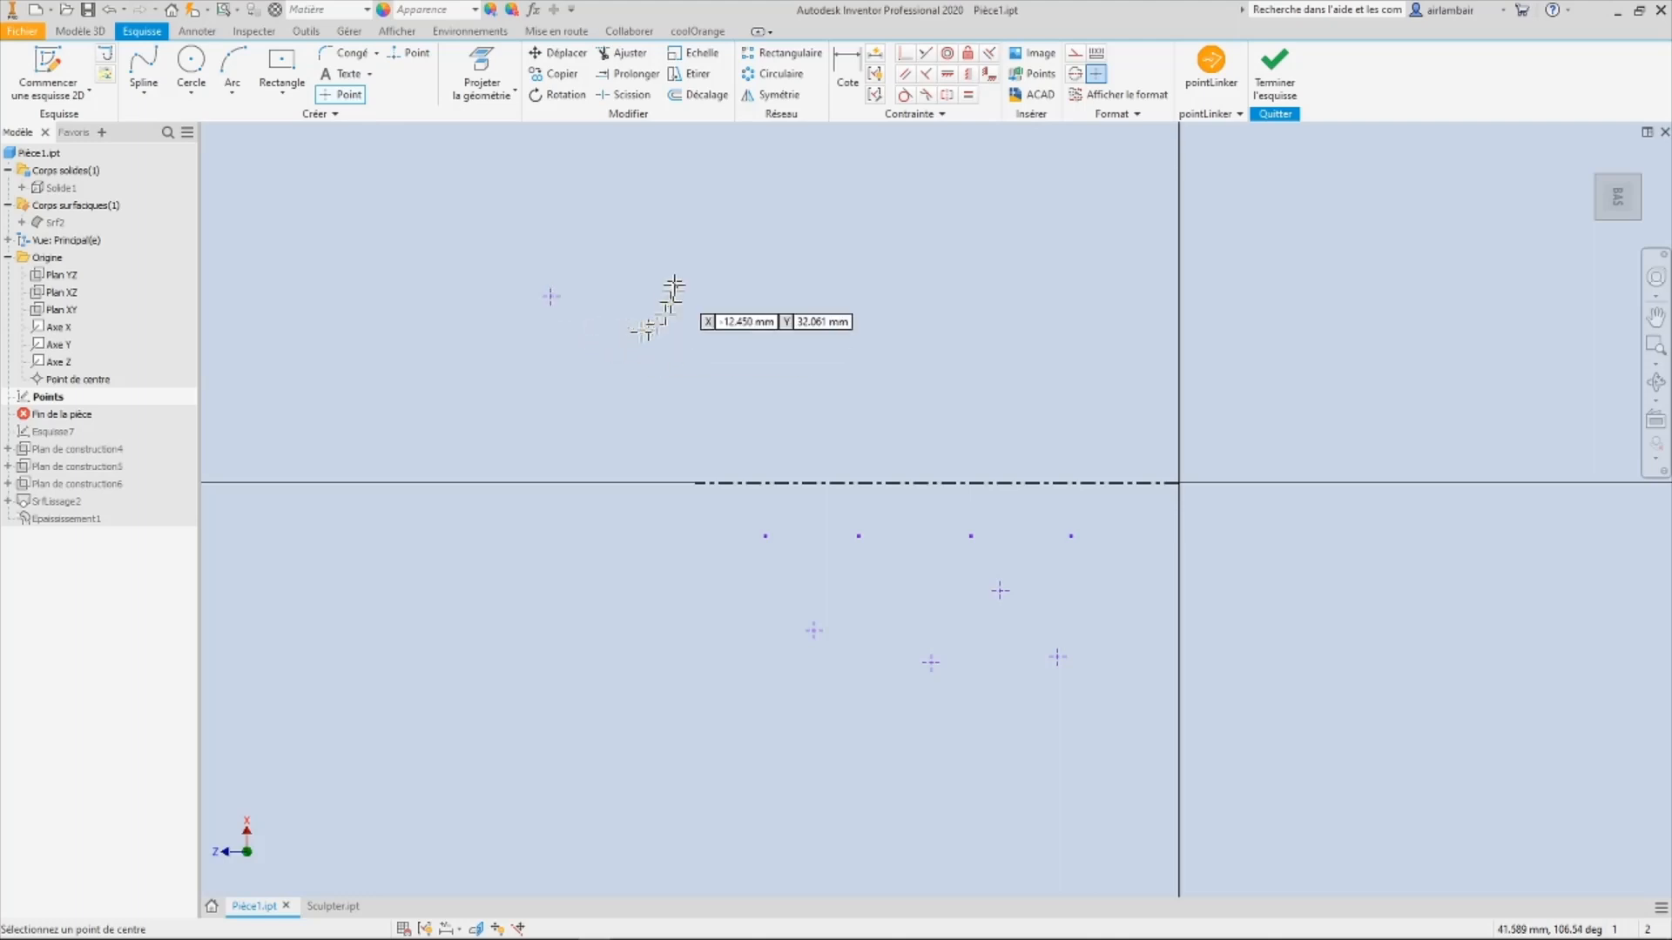
pyautogui.click(664, 243)
pyautogui.click(673, 348)
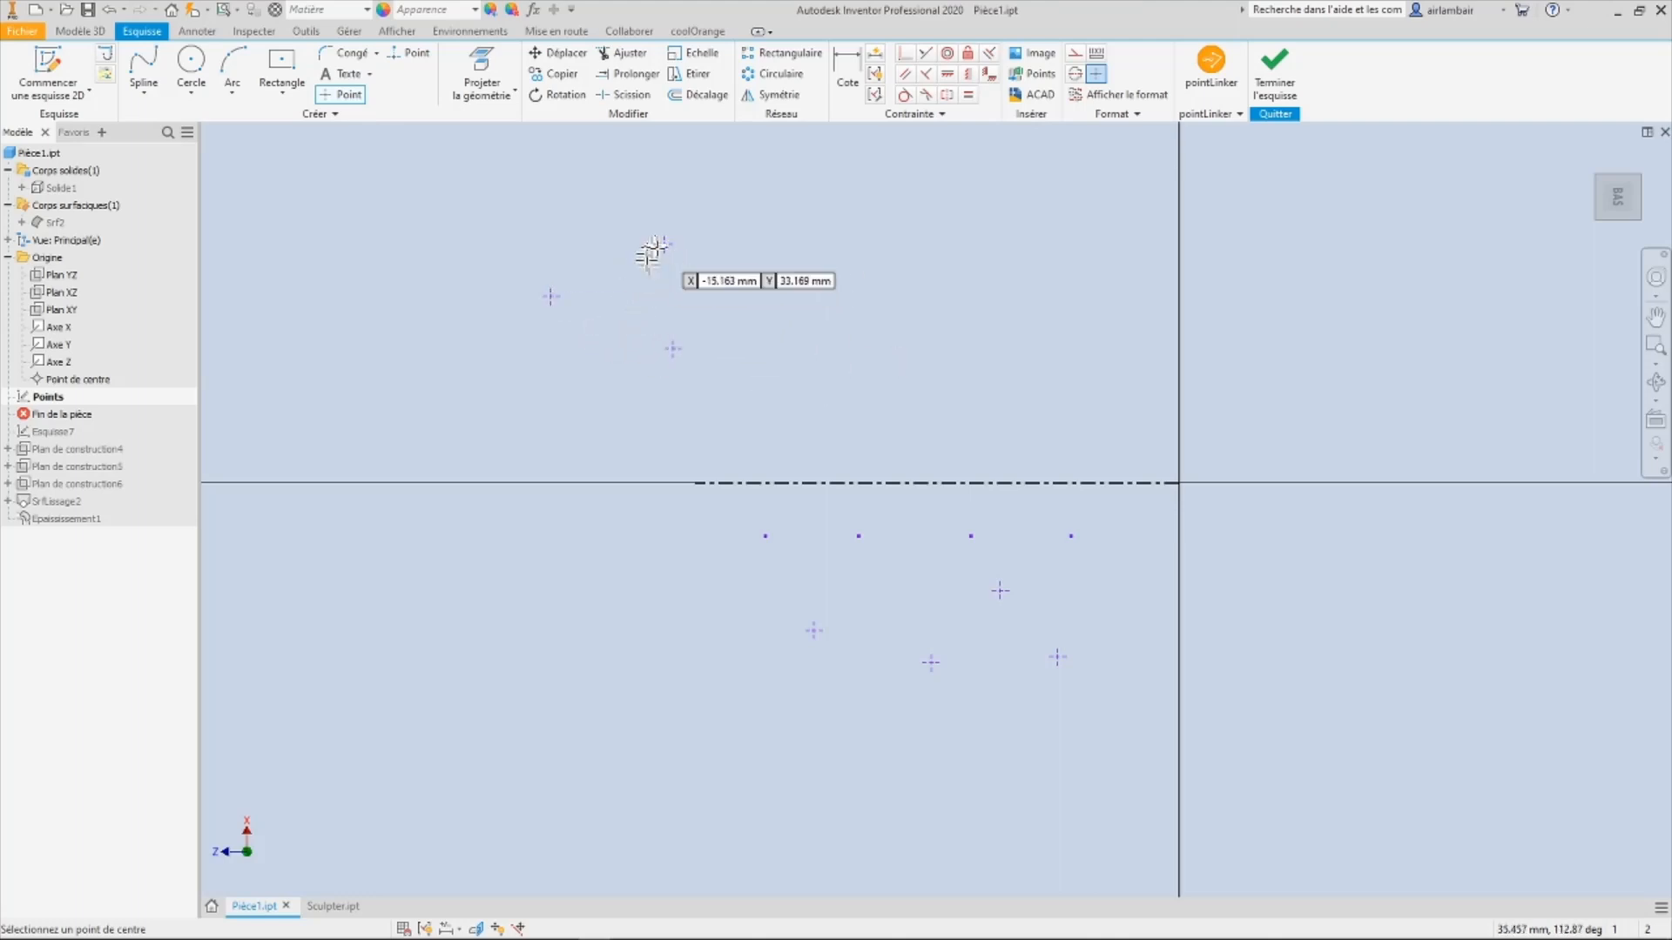
# Step: Turn off the center point format and place five ordinary sketch points in a zigzag above the centerline
pyautogui.click(1096, 75)
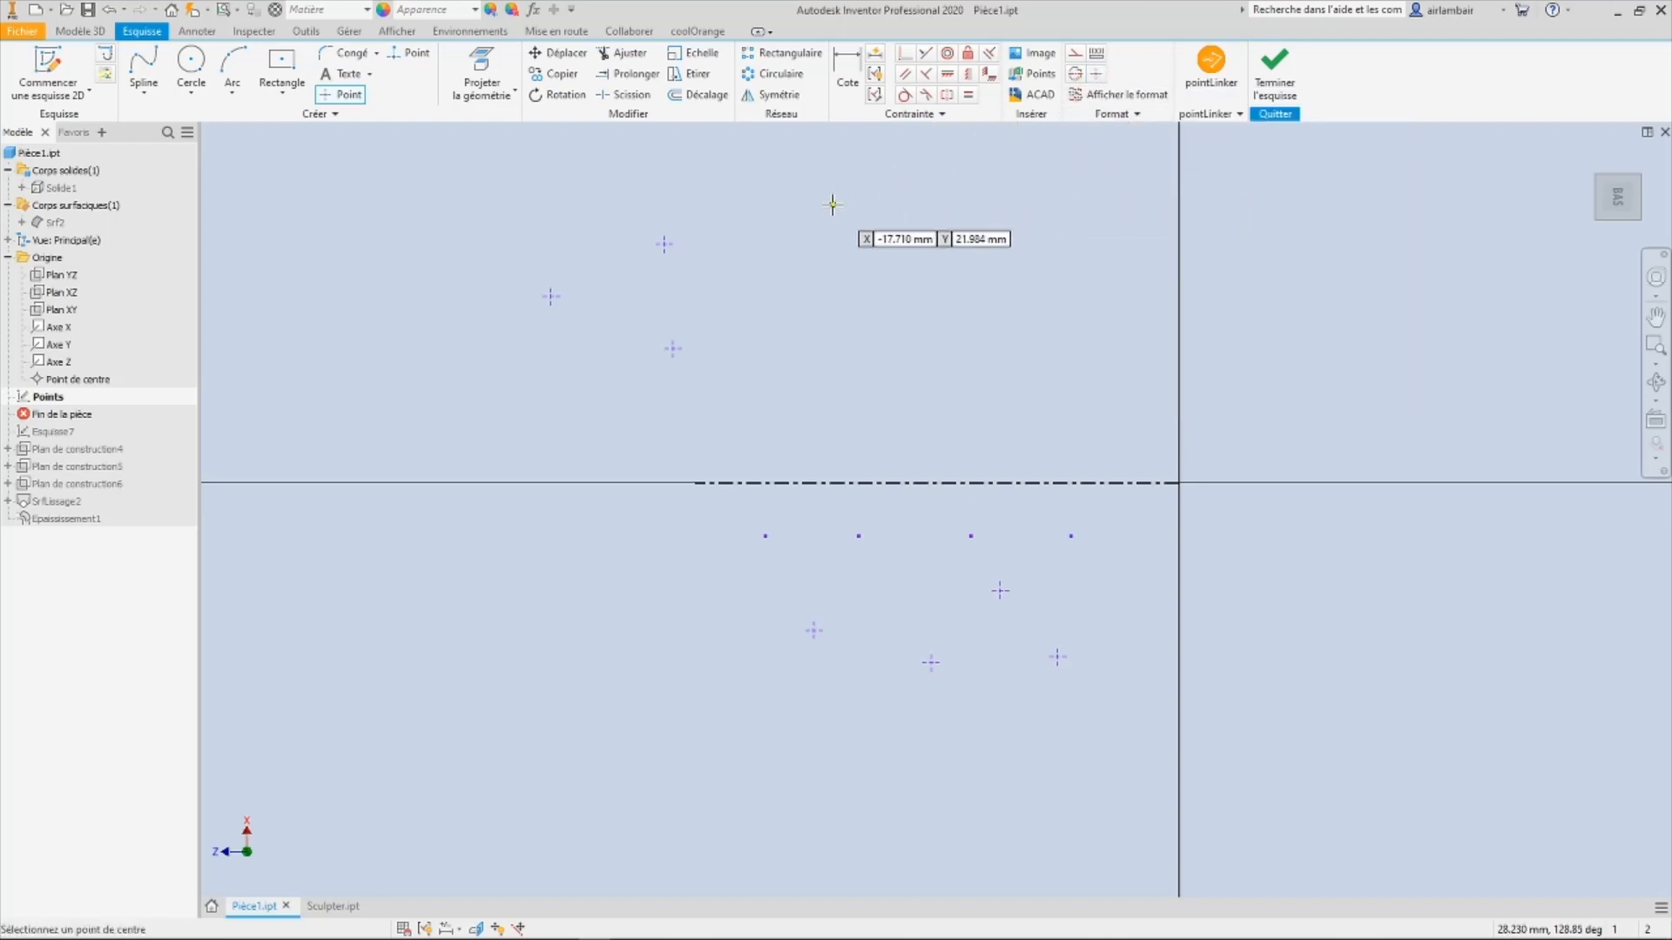
pyautogui.click(348, 96)
pyautogui.click(788, 242)
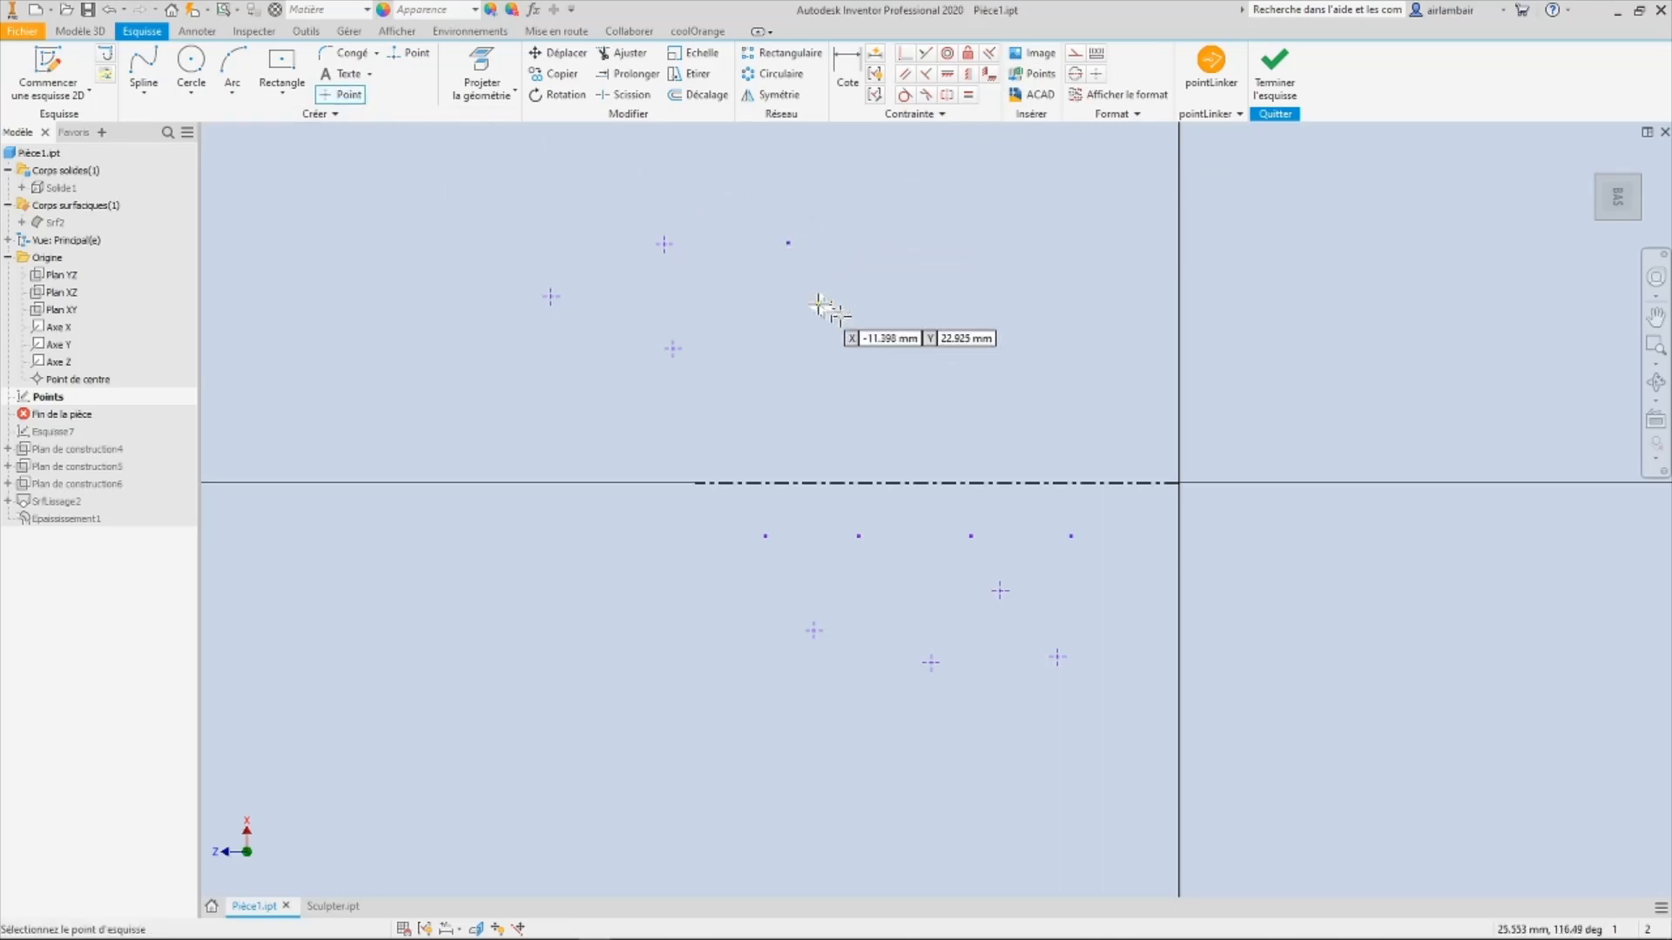
pyautogui.click(801, 294)
pyautogui.click(881, 247)
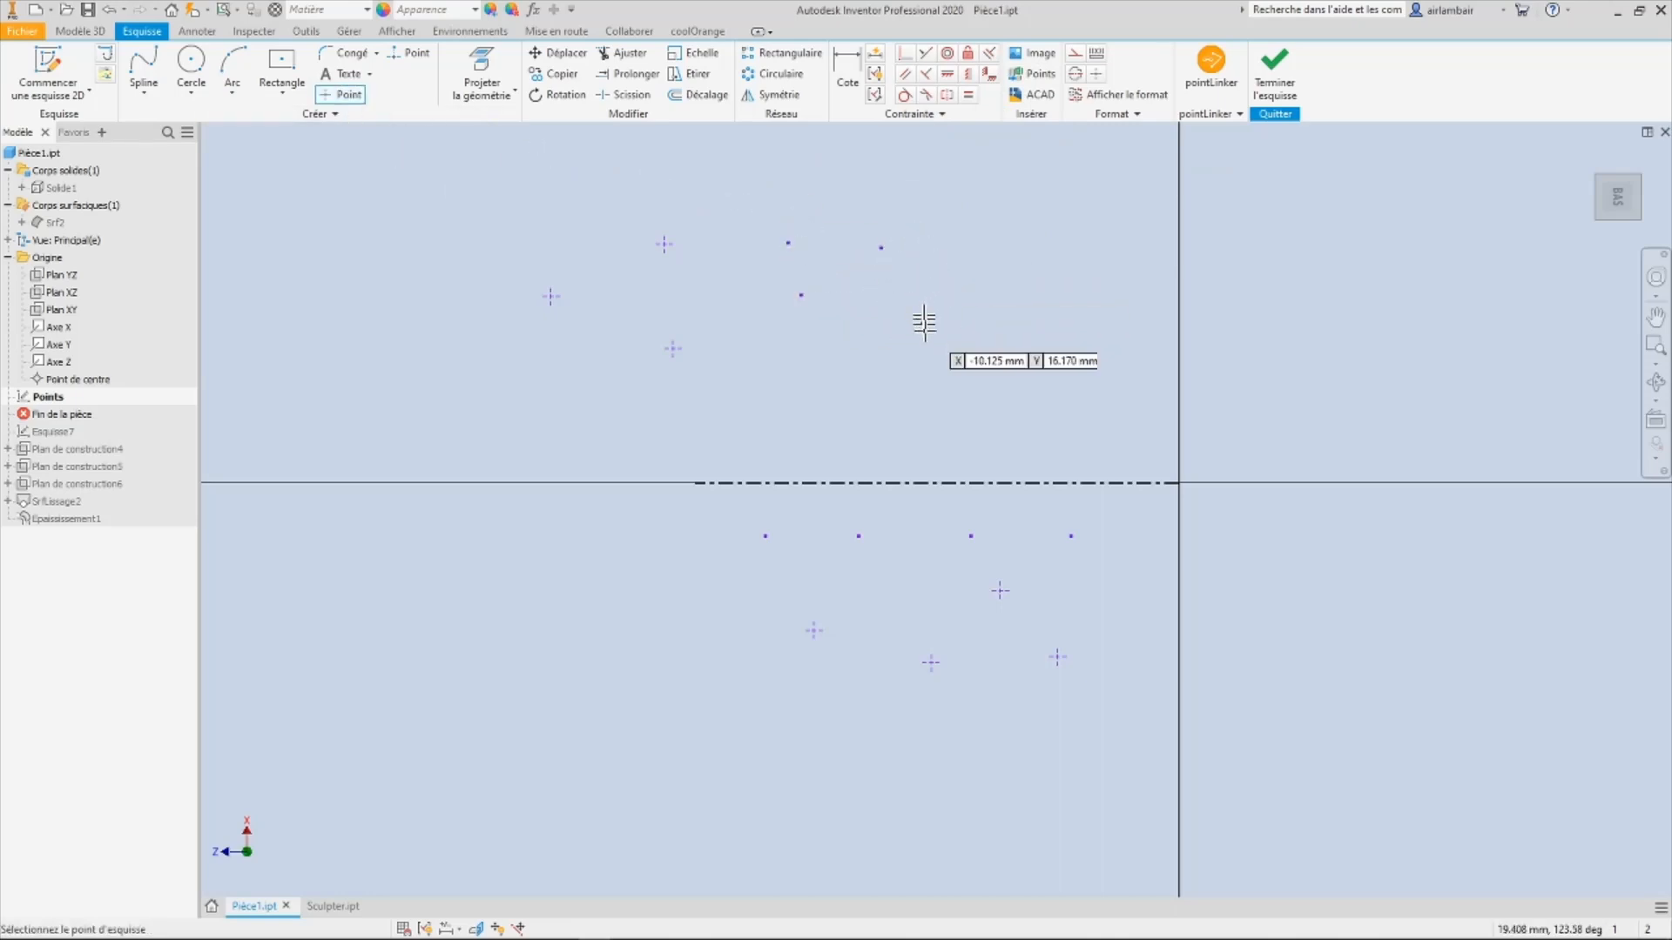
pyautogui.click(924, 313)
pyautogui.click(996, 288)
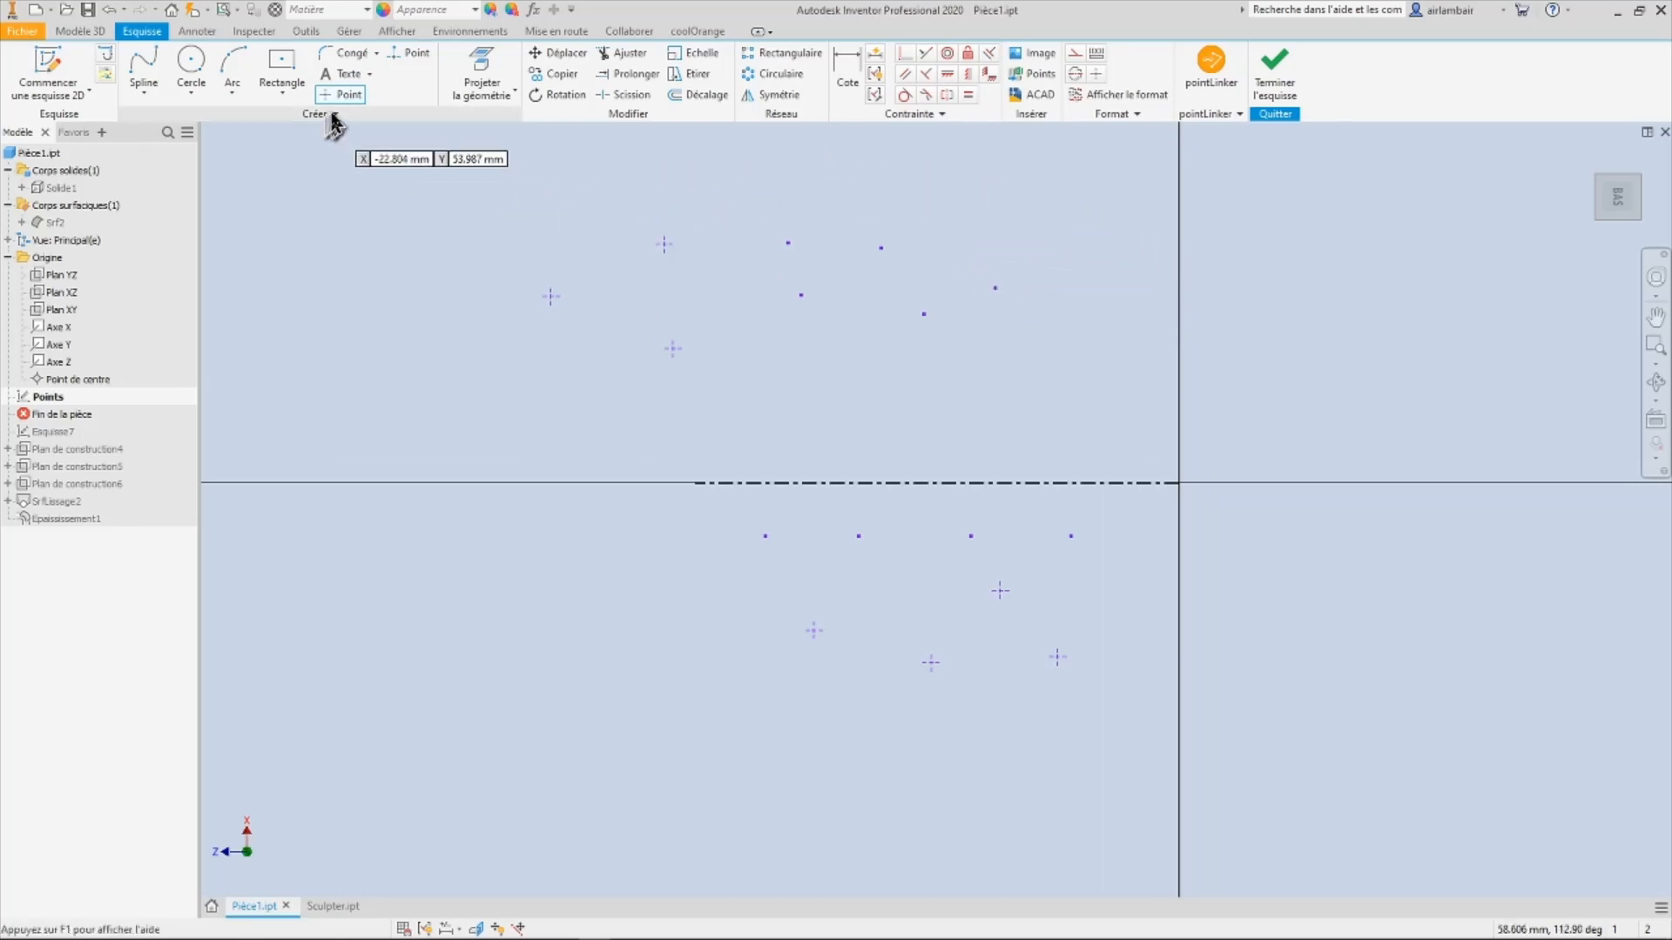
# Step: Restore the center point format and place three center points to the right of the zigzag of sketch points
pyautogui.click(1096, 75)
pyautogui.click(1030, 230)
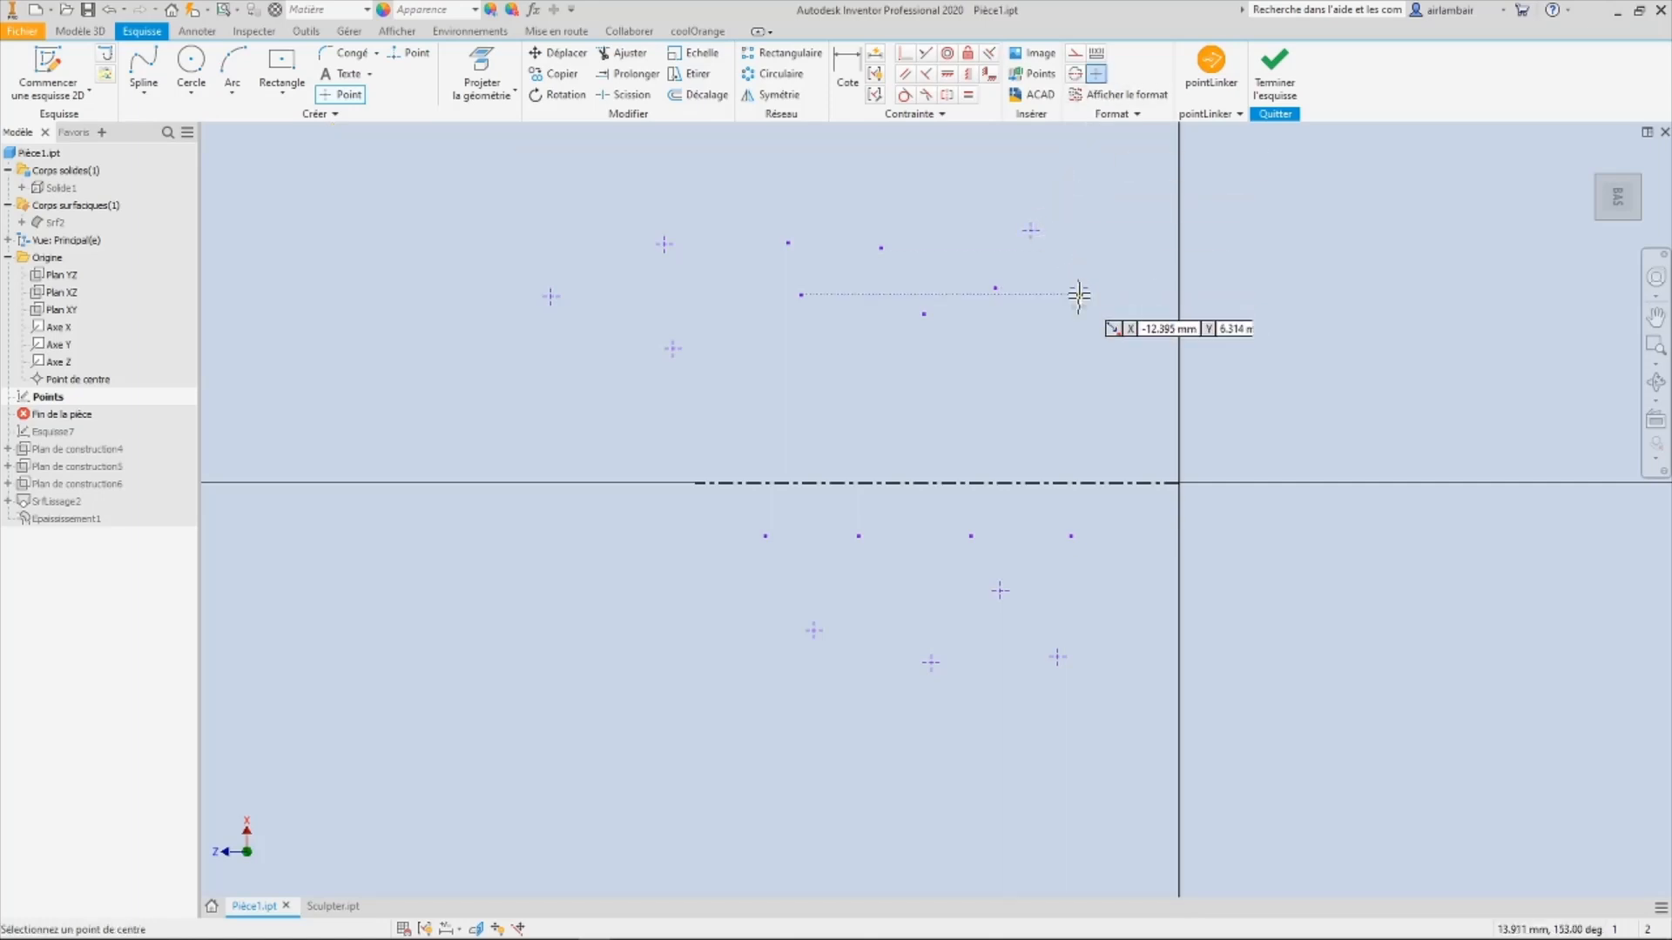
pyautogui.click(1077, 290)
pyautogui.click(1043, 361)
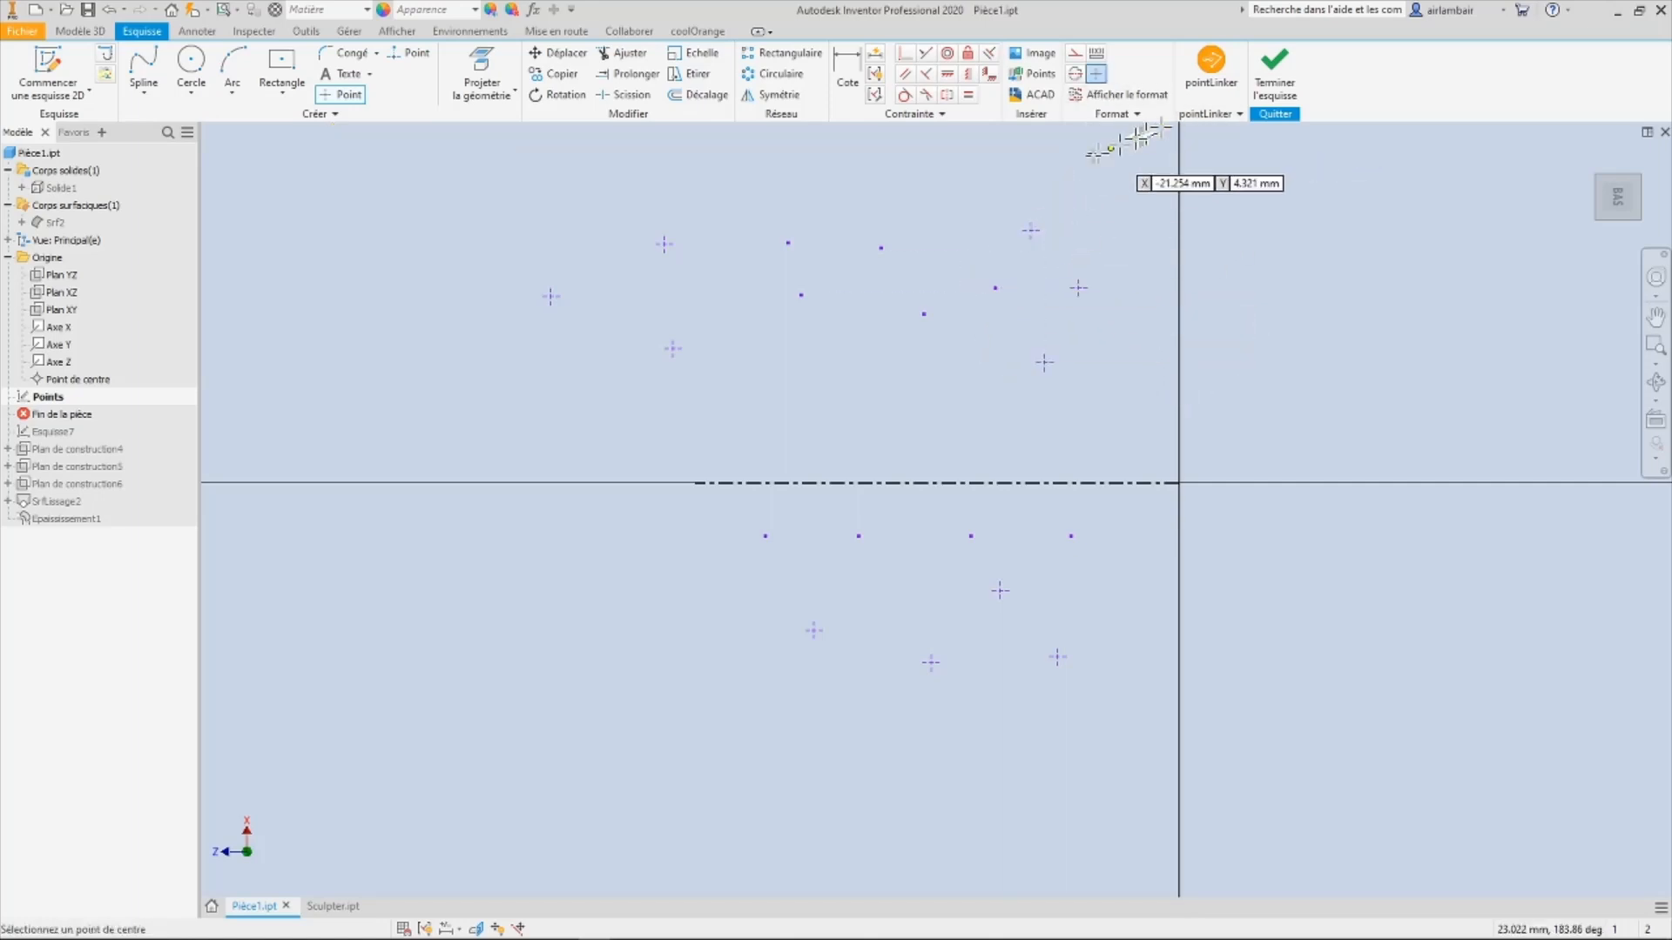
pyautogui.press('Escape')
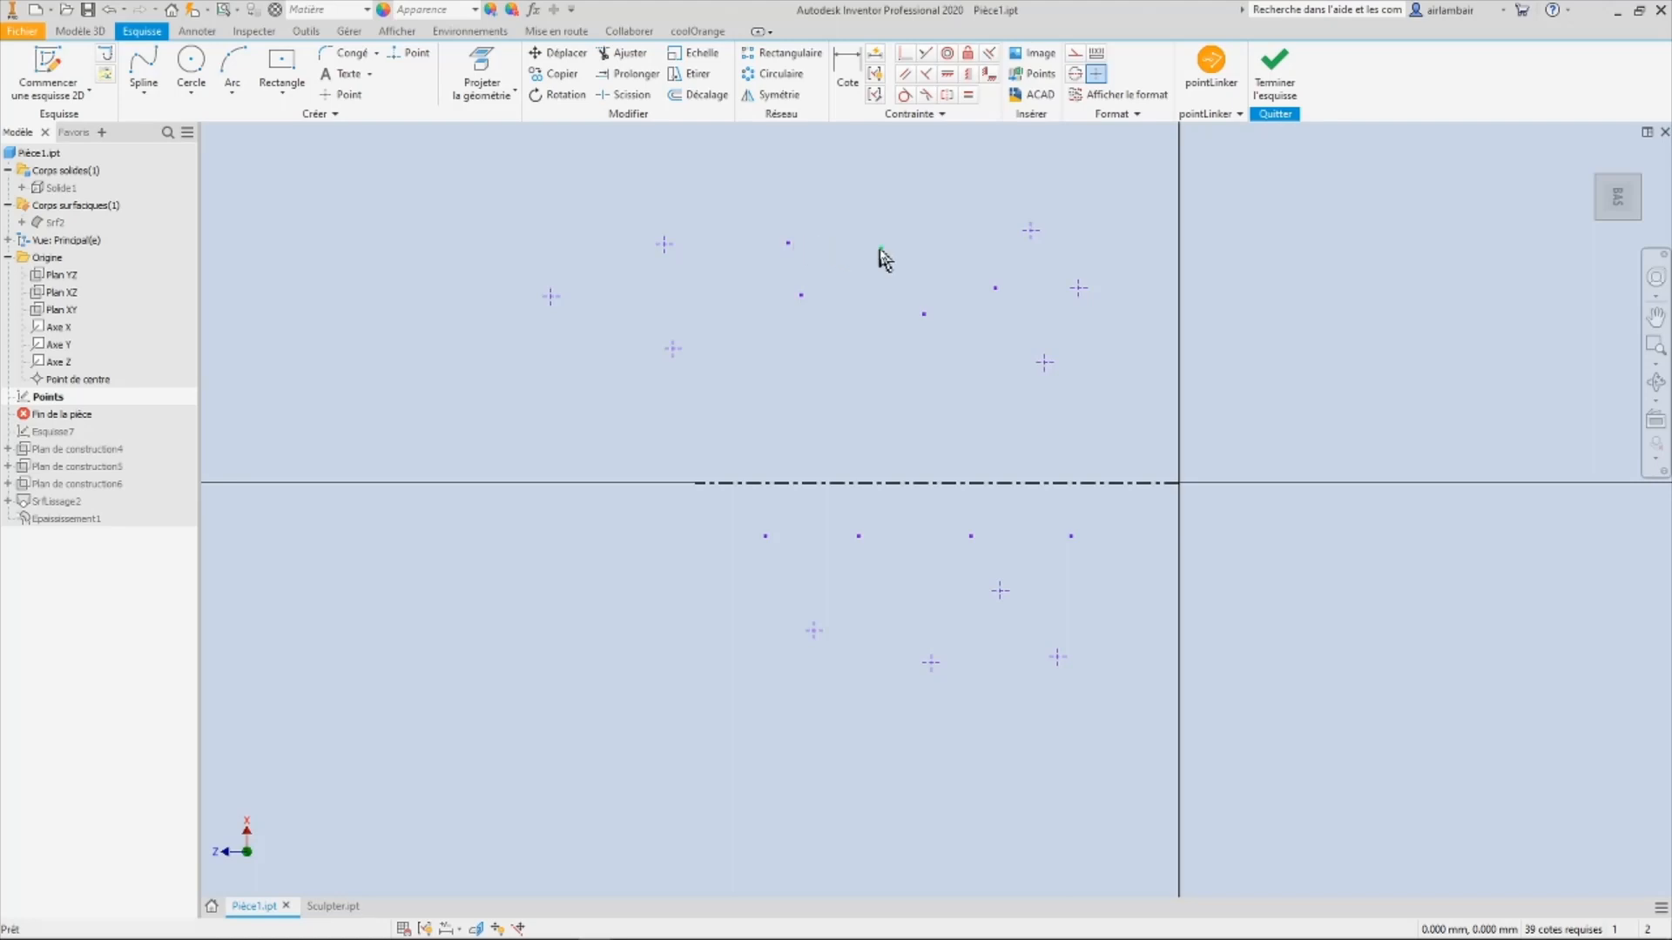
# Step: Draw an interpolation spline through the five zigzag sketch points above the centerline
pyautogui.click(922, 314)
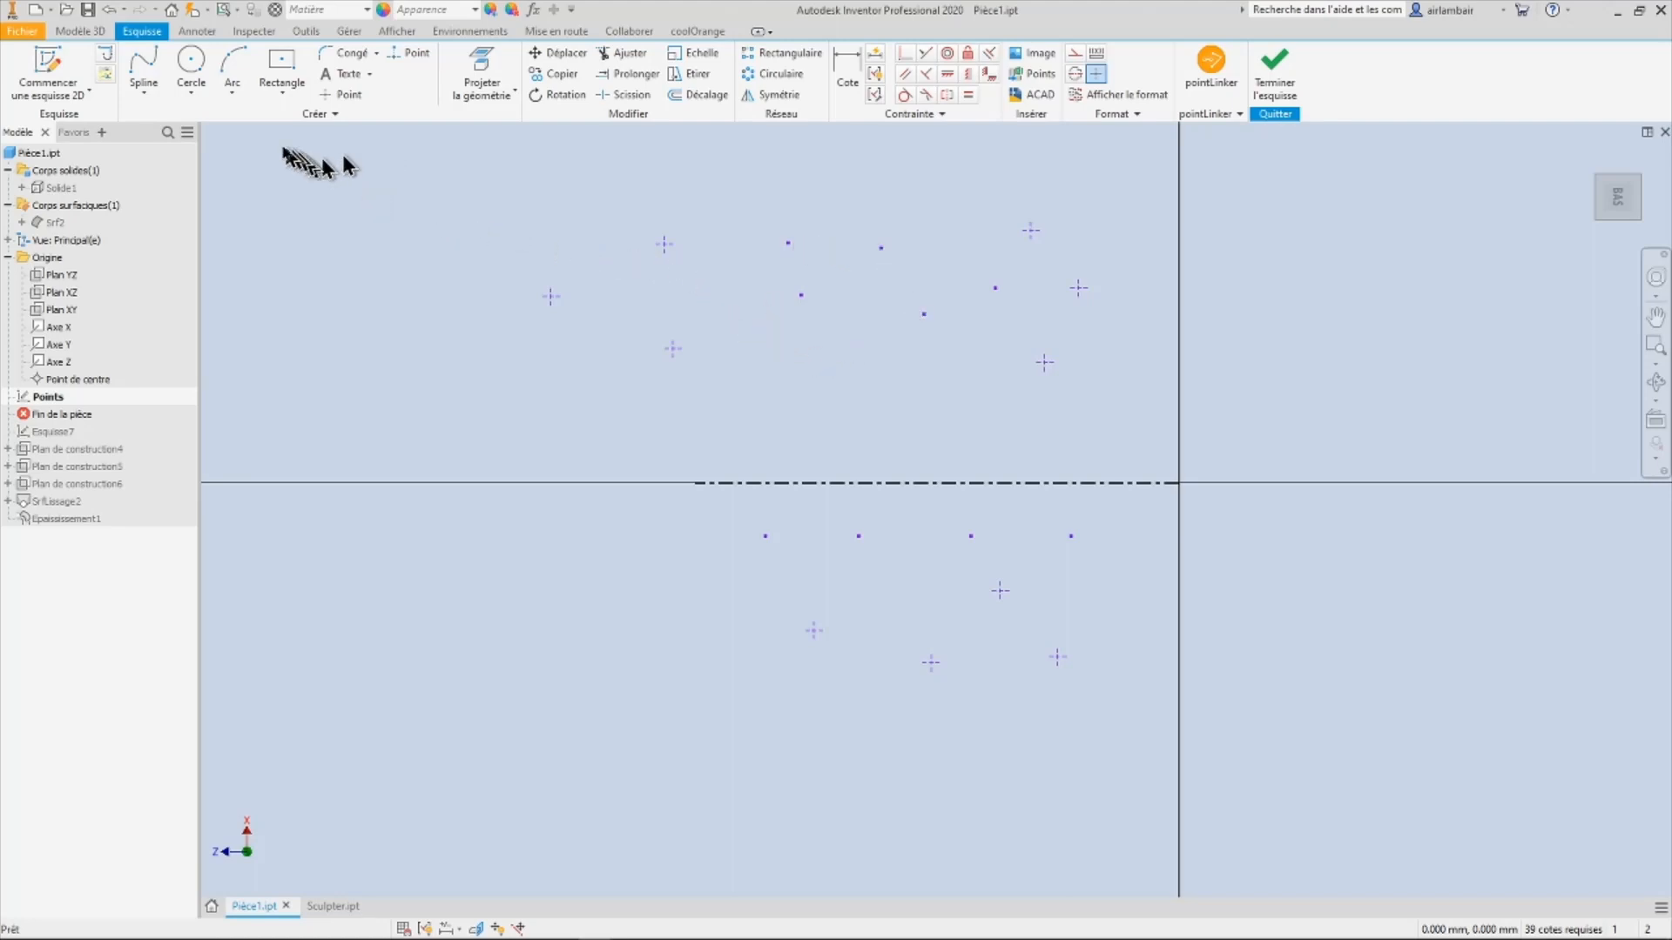
pyautogui.click(141, 91)
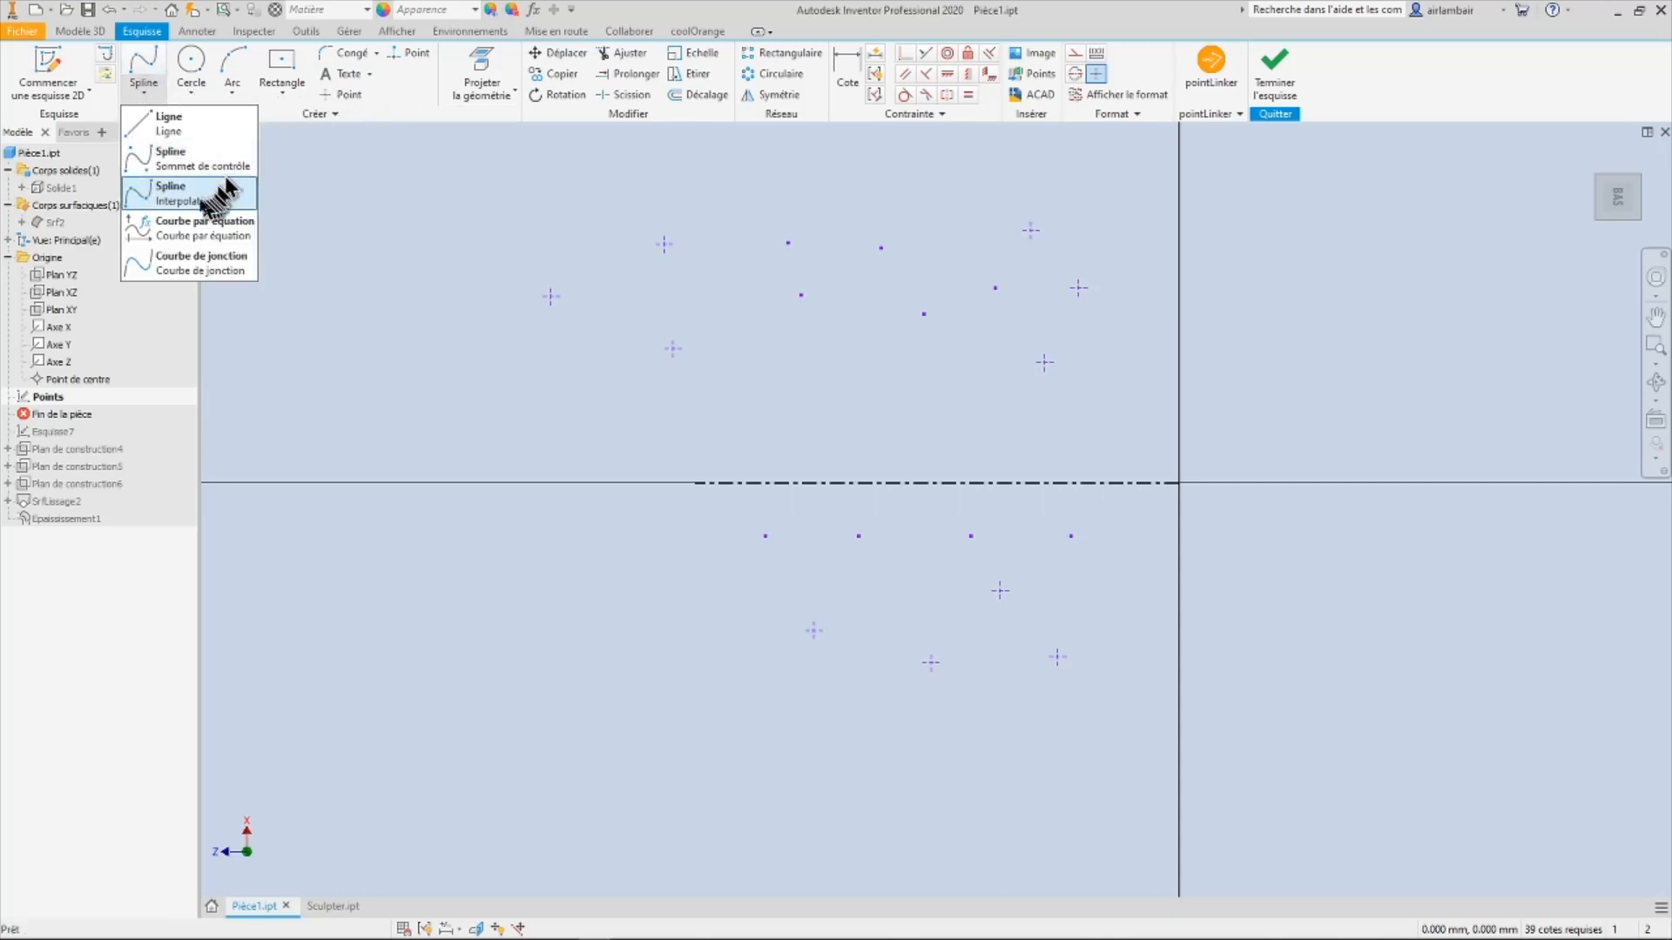
pyautogui.click(174, 194)
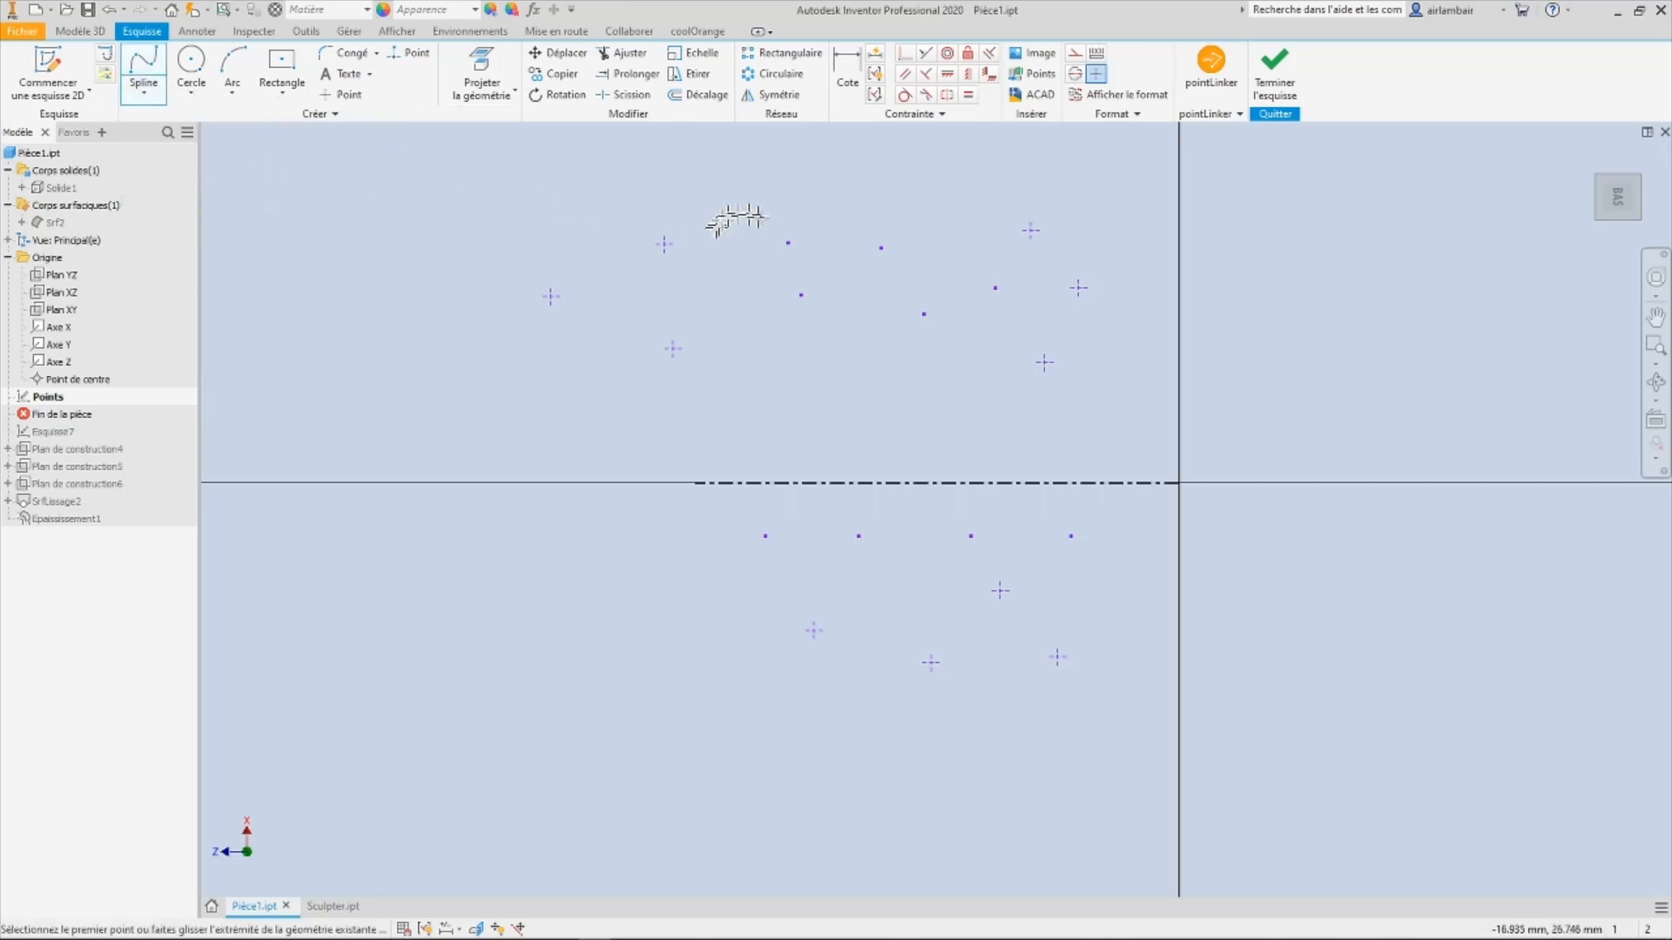
pyautogui.rightClick(788, 242)
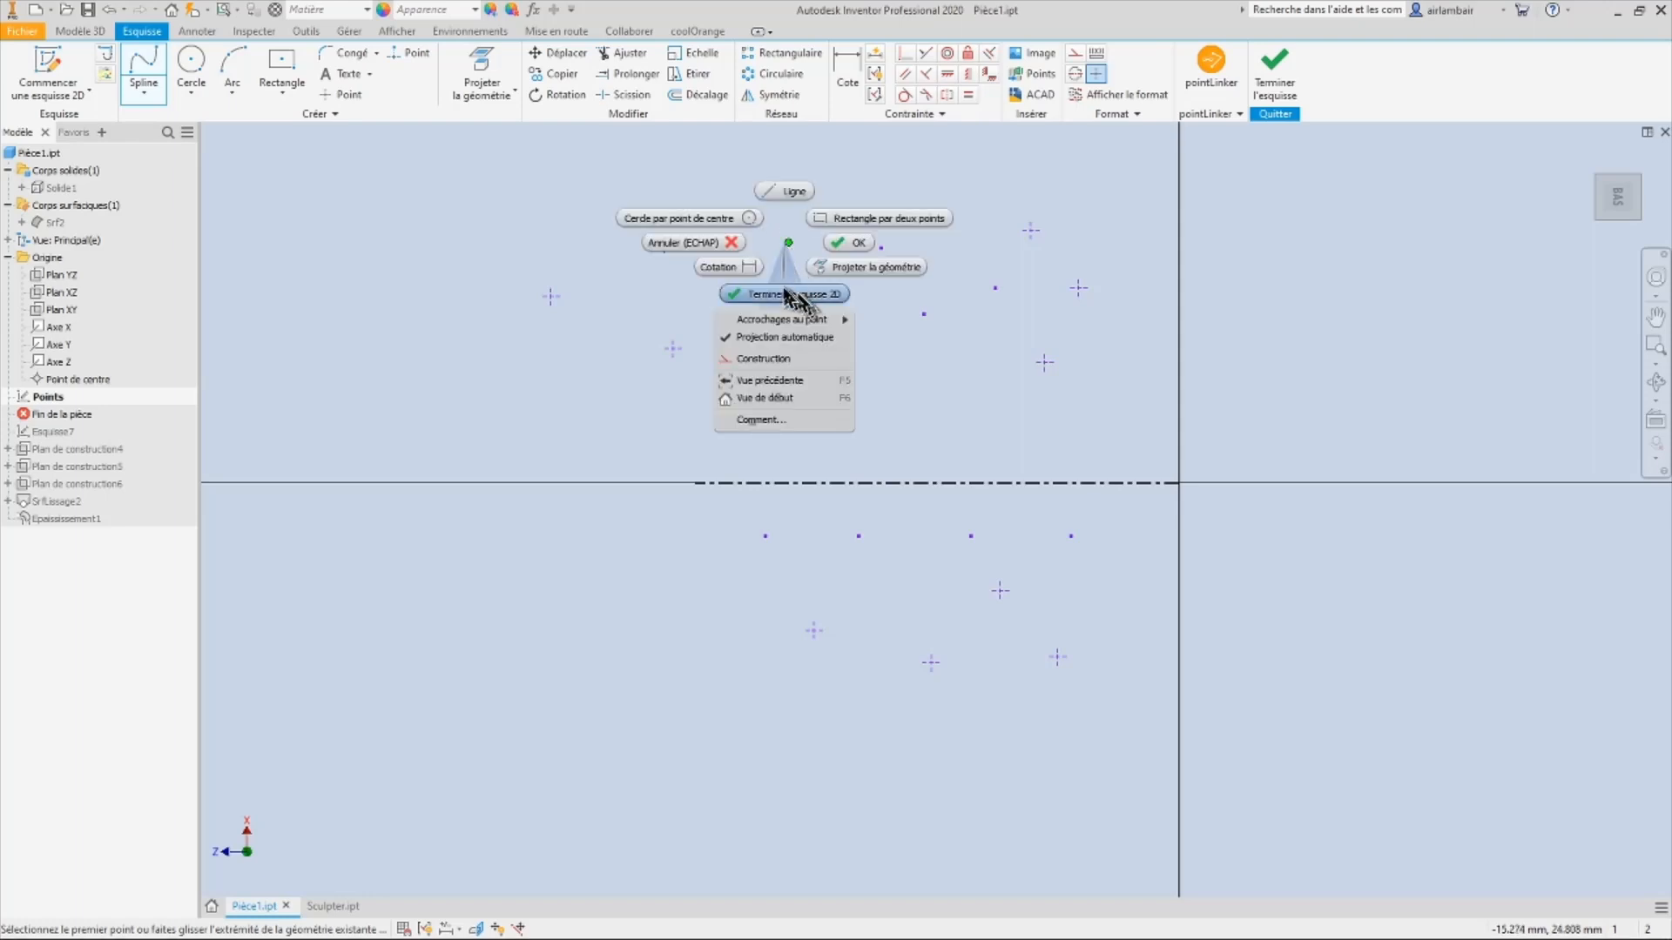
pyautogui.click(726, 269)
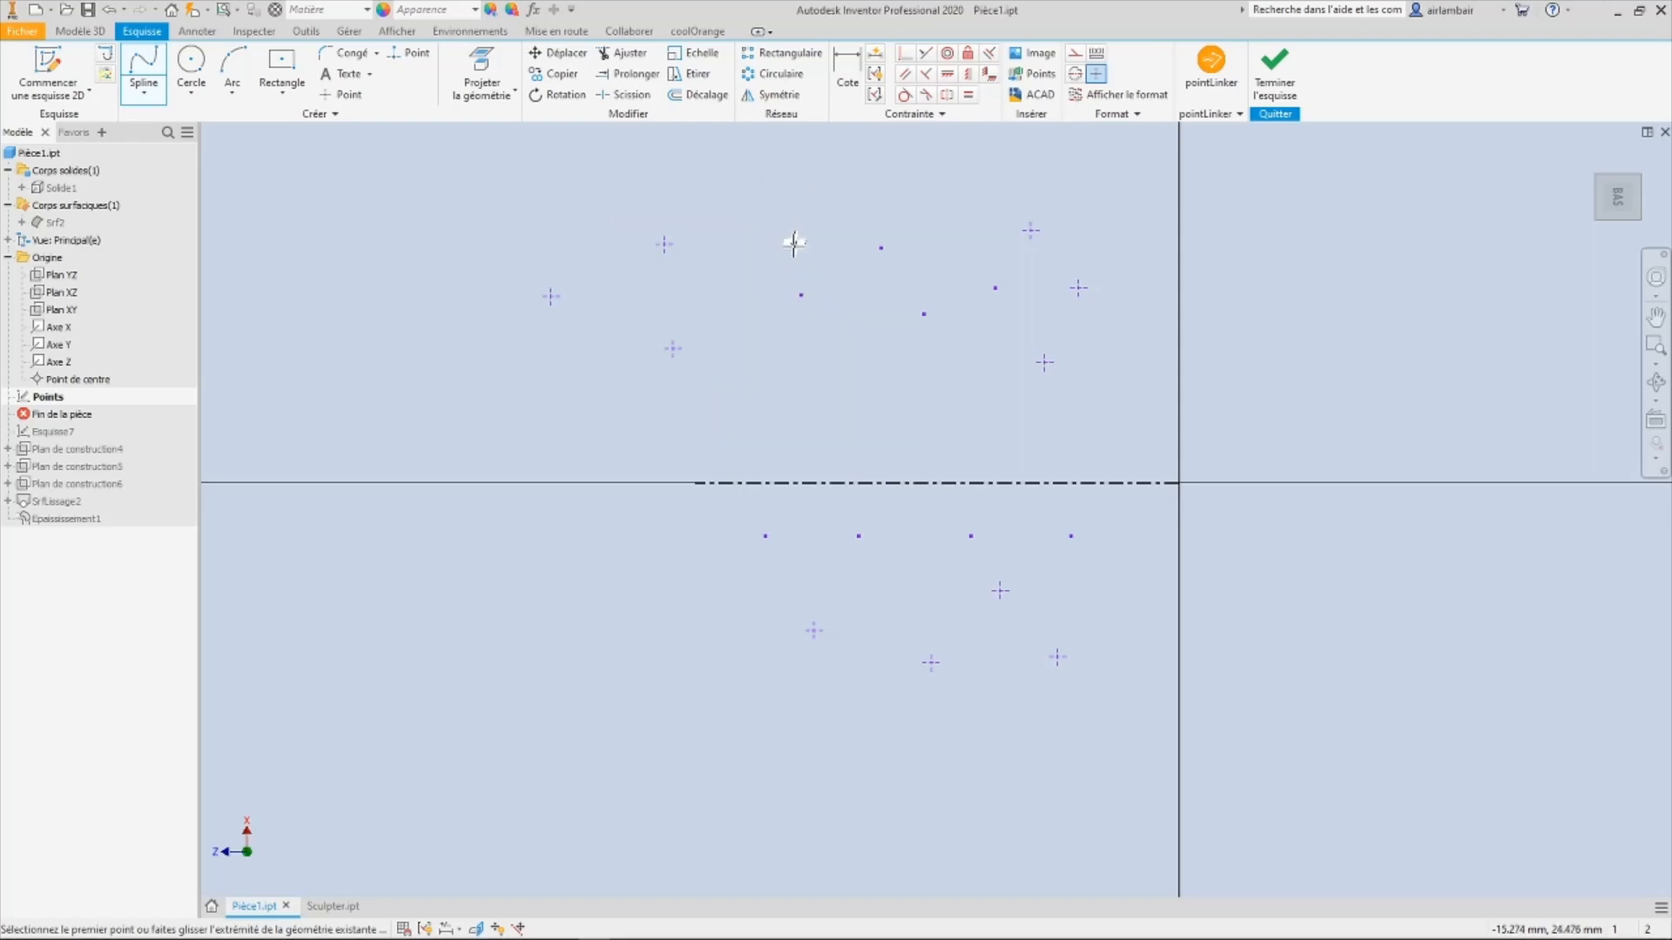
pyautogui.click(788, 243)
pyautogui.click(802, 296)
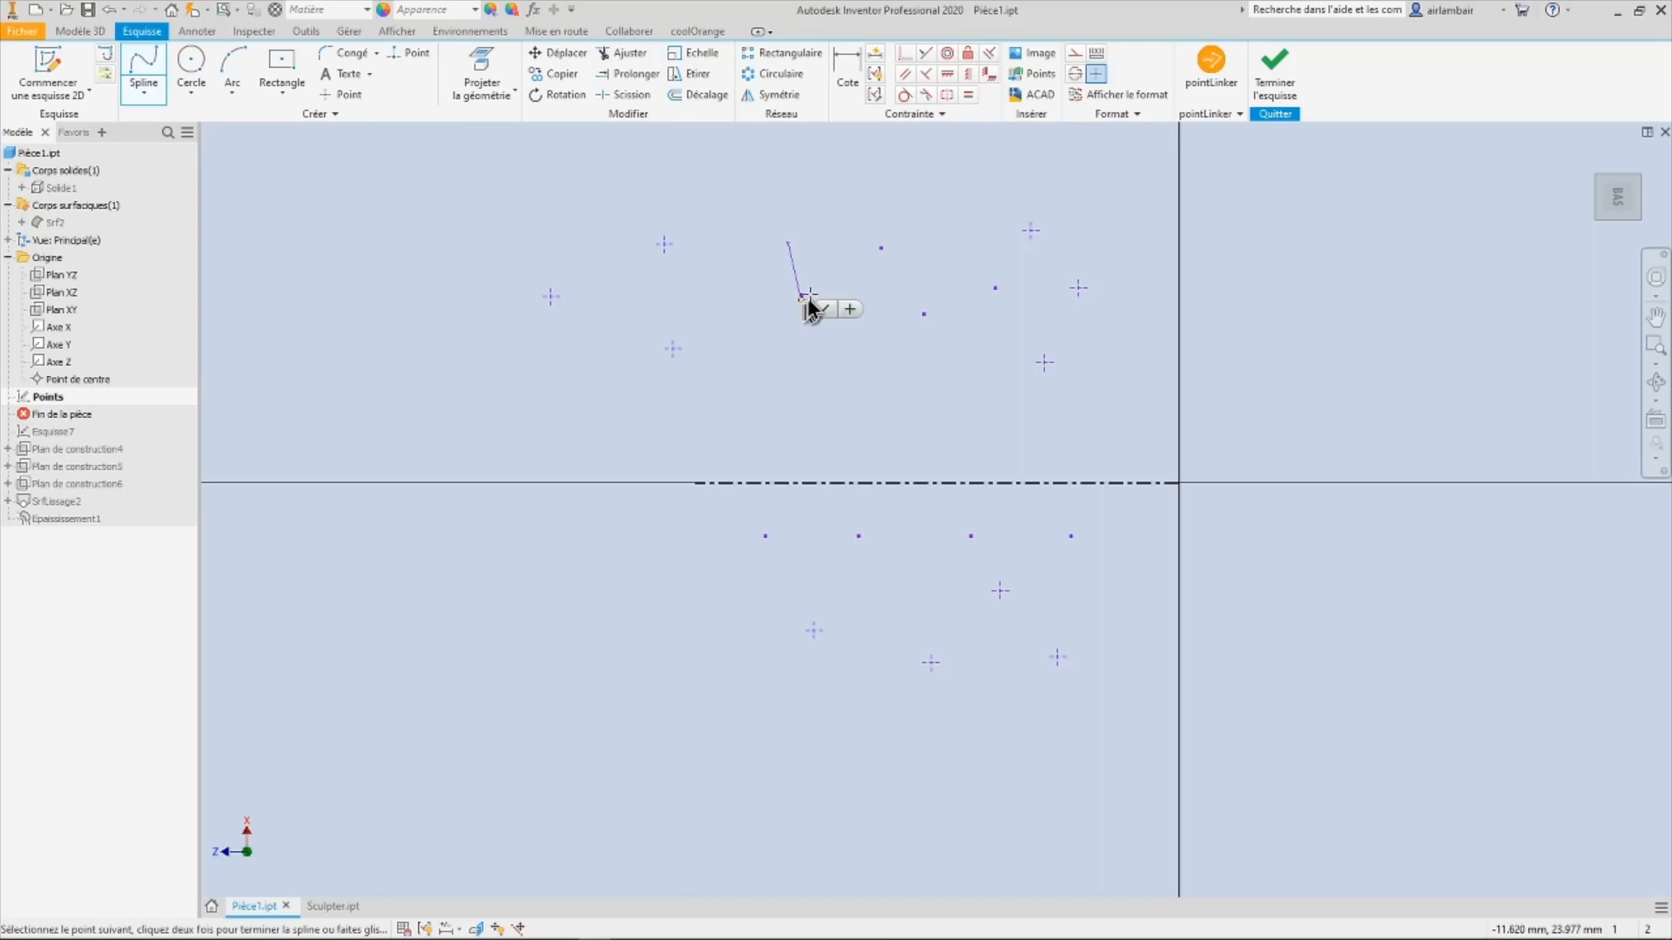
pyautogui.click(881, 248)
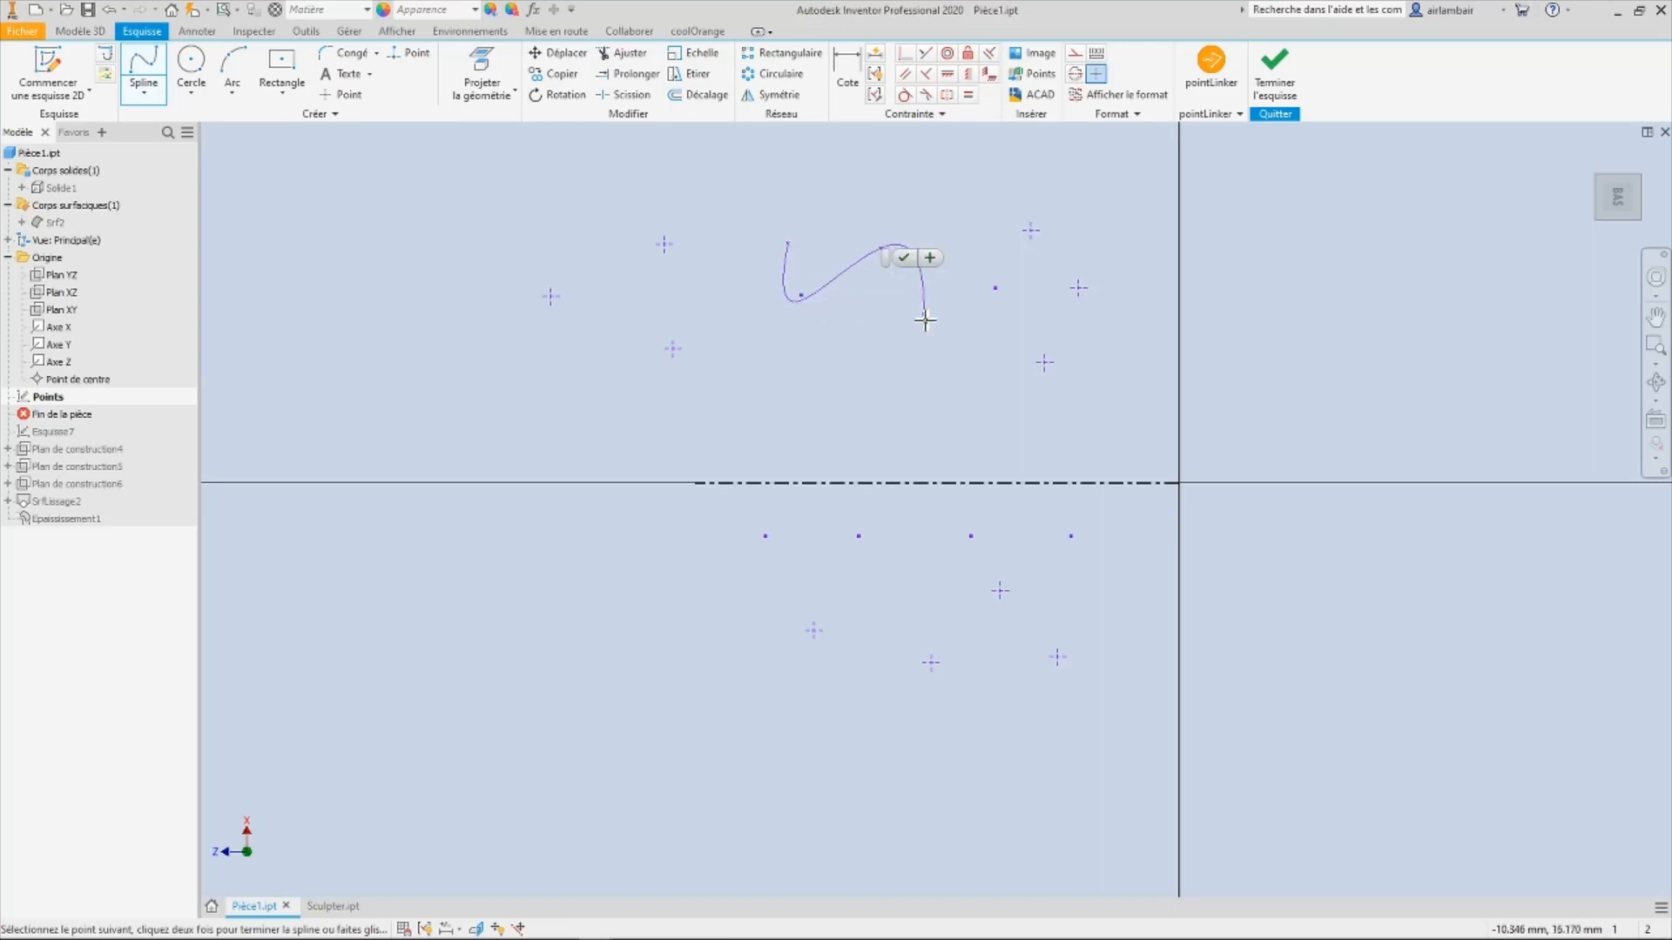
pyautogui.click(924, 315)
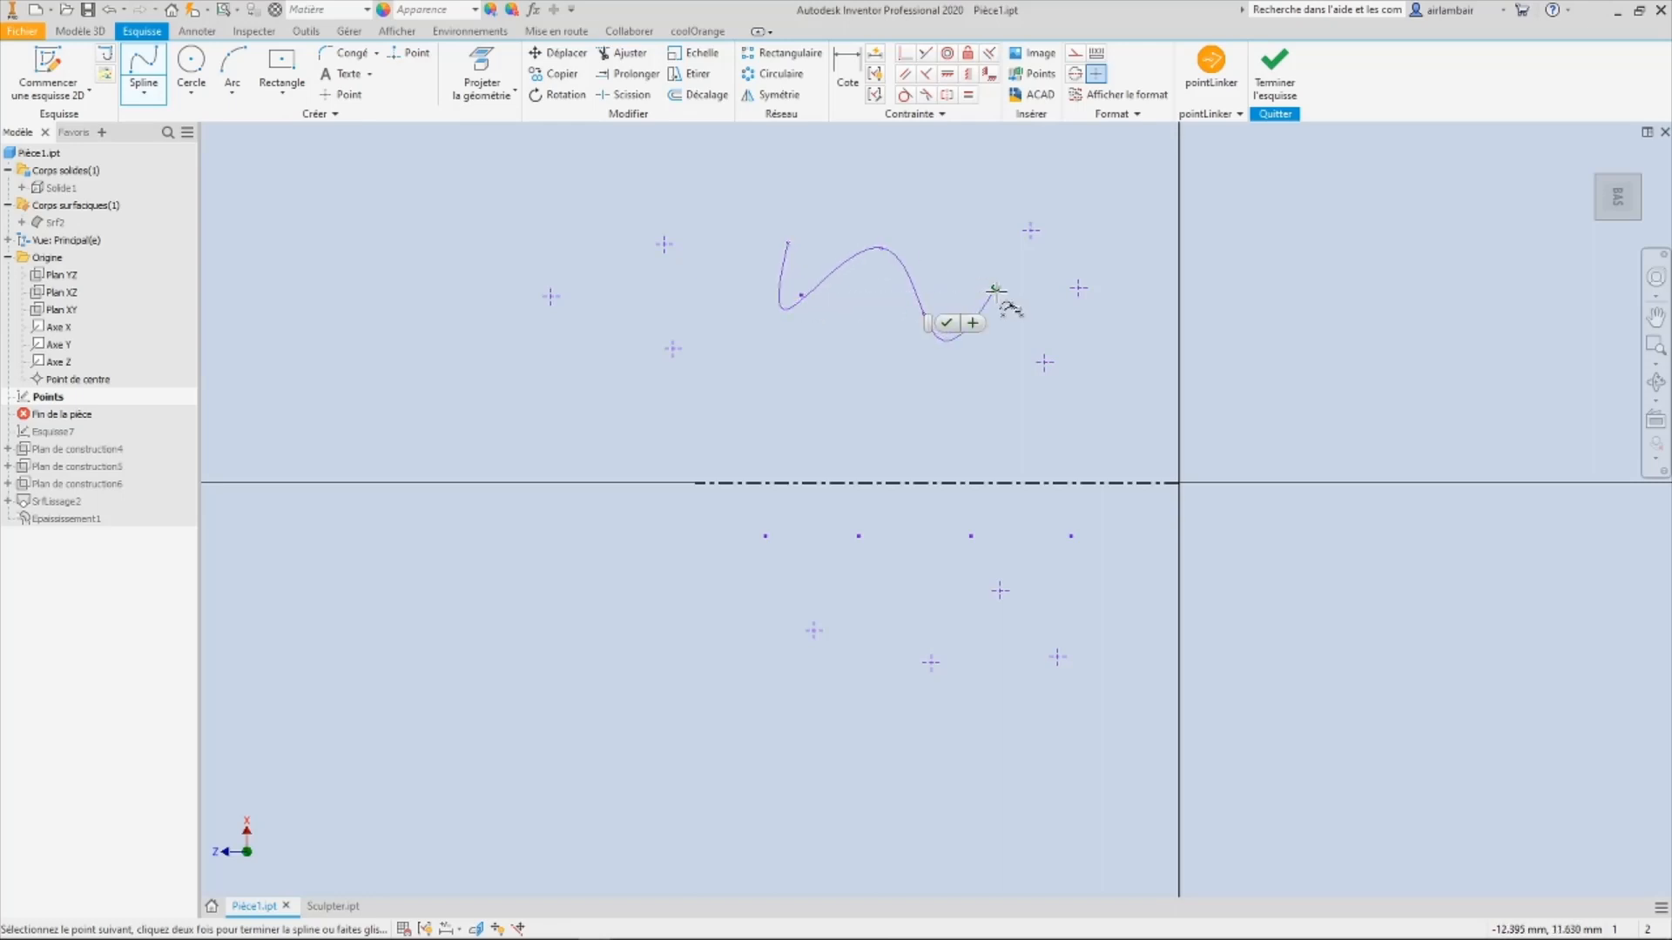
pyautogui.click(997, 289)
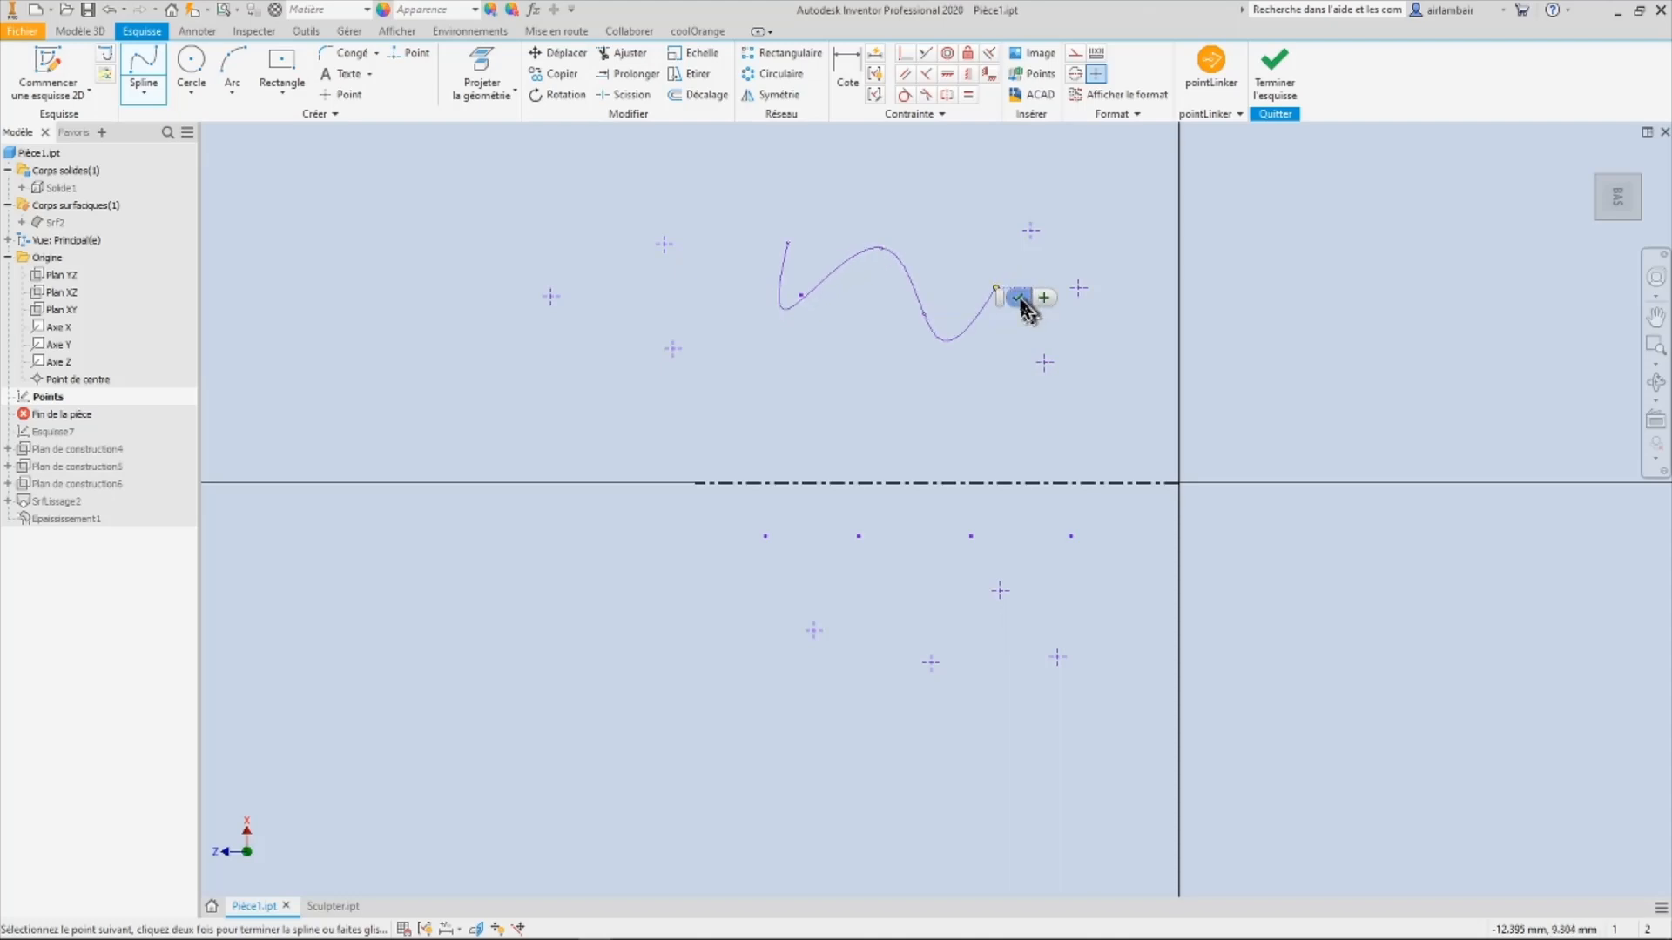
pyautogui.click(1019, 299)
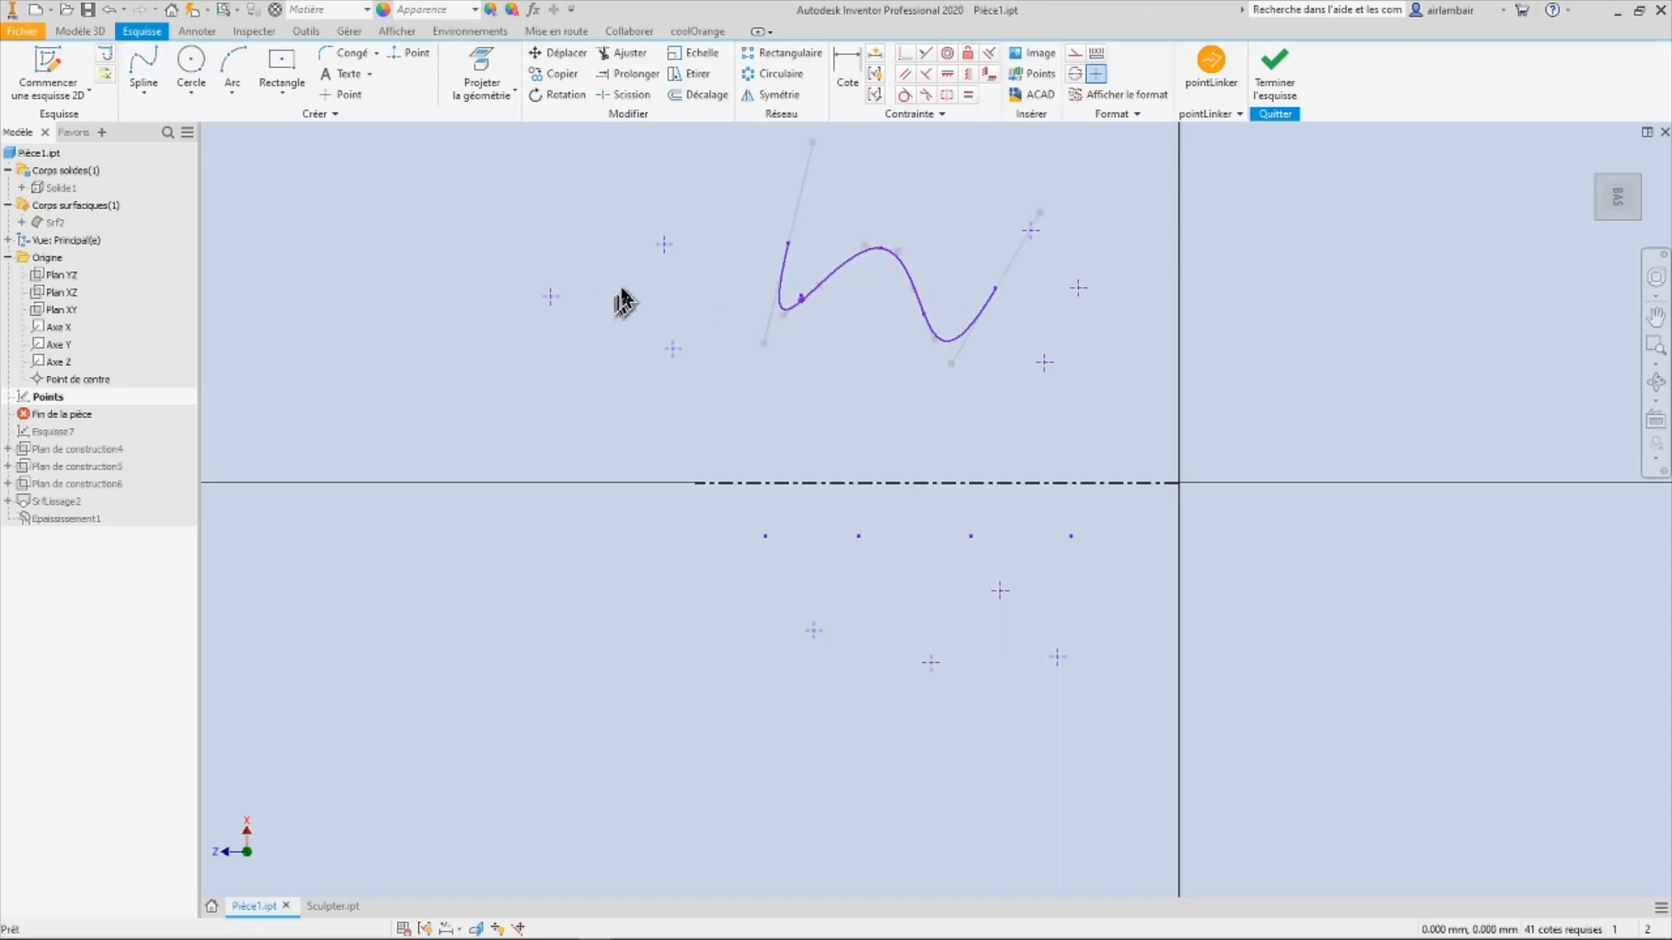
# Step: Draw an interpolation spline through the three left center points, ending at the lowest center point on the right
pyautogui.press('l')
pyautogui.click(551, 296)
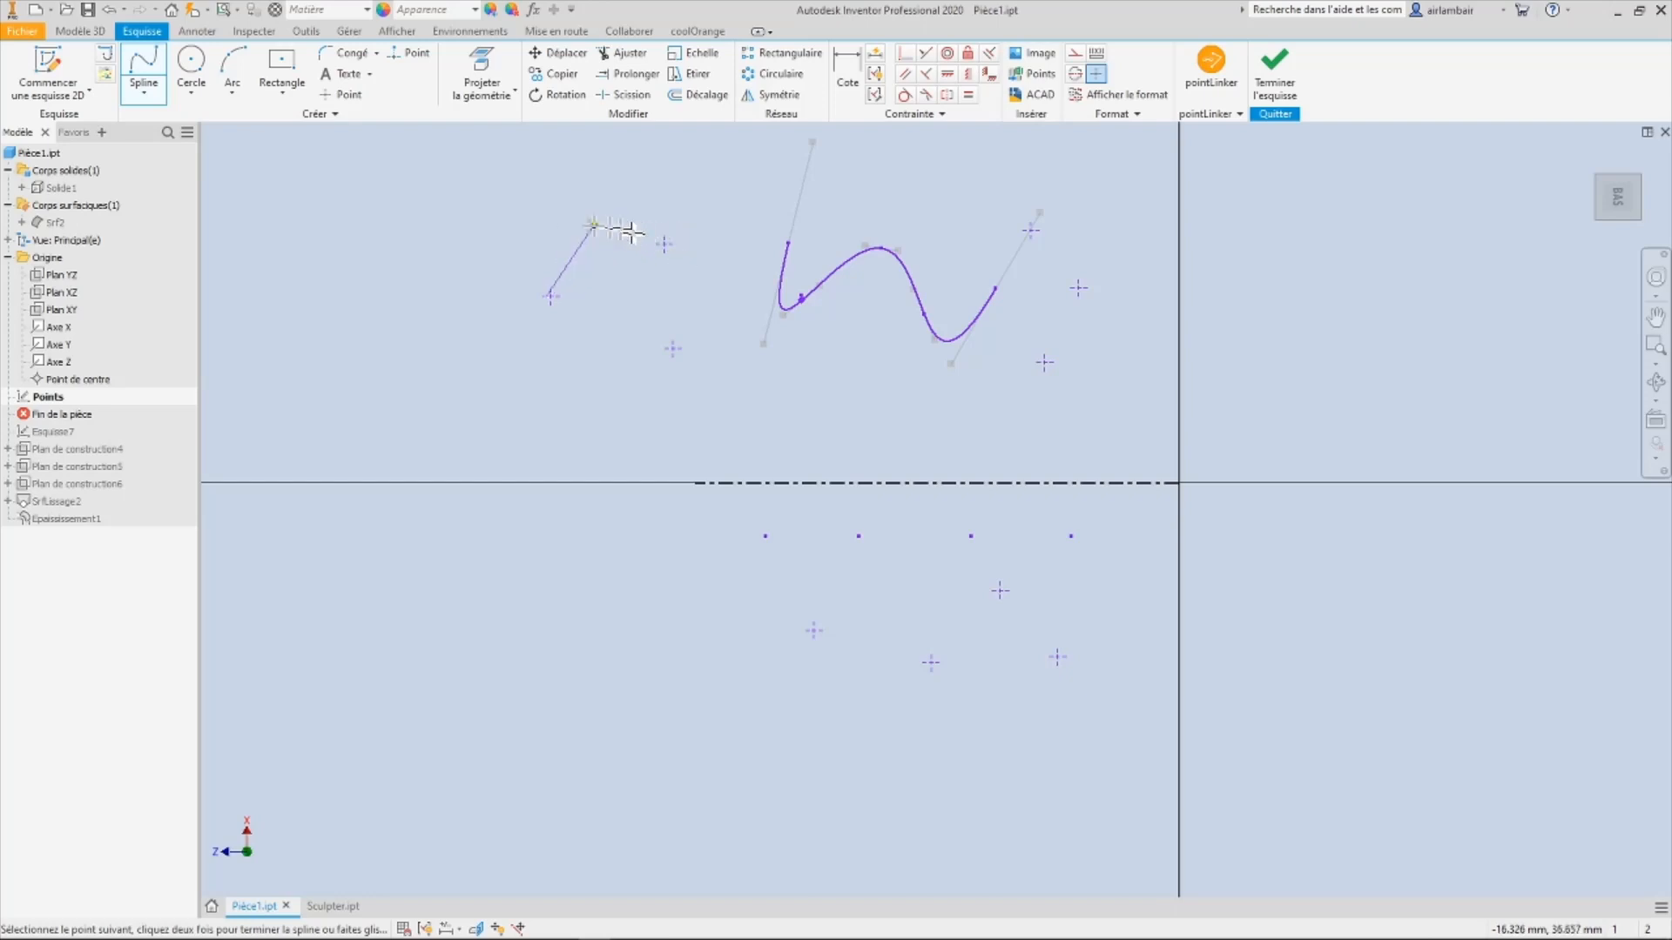
pyautogui.click(666, 242)
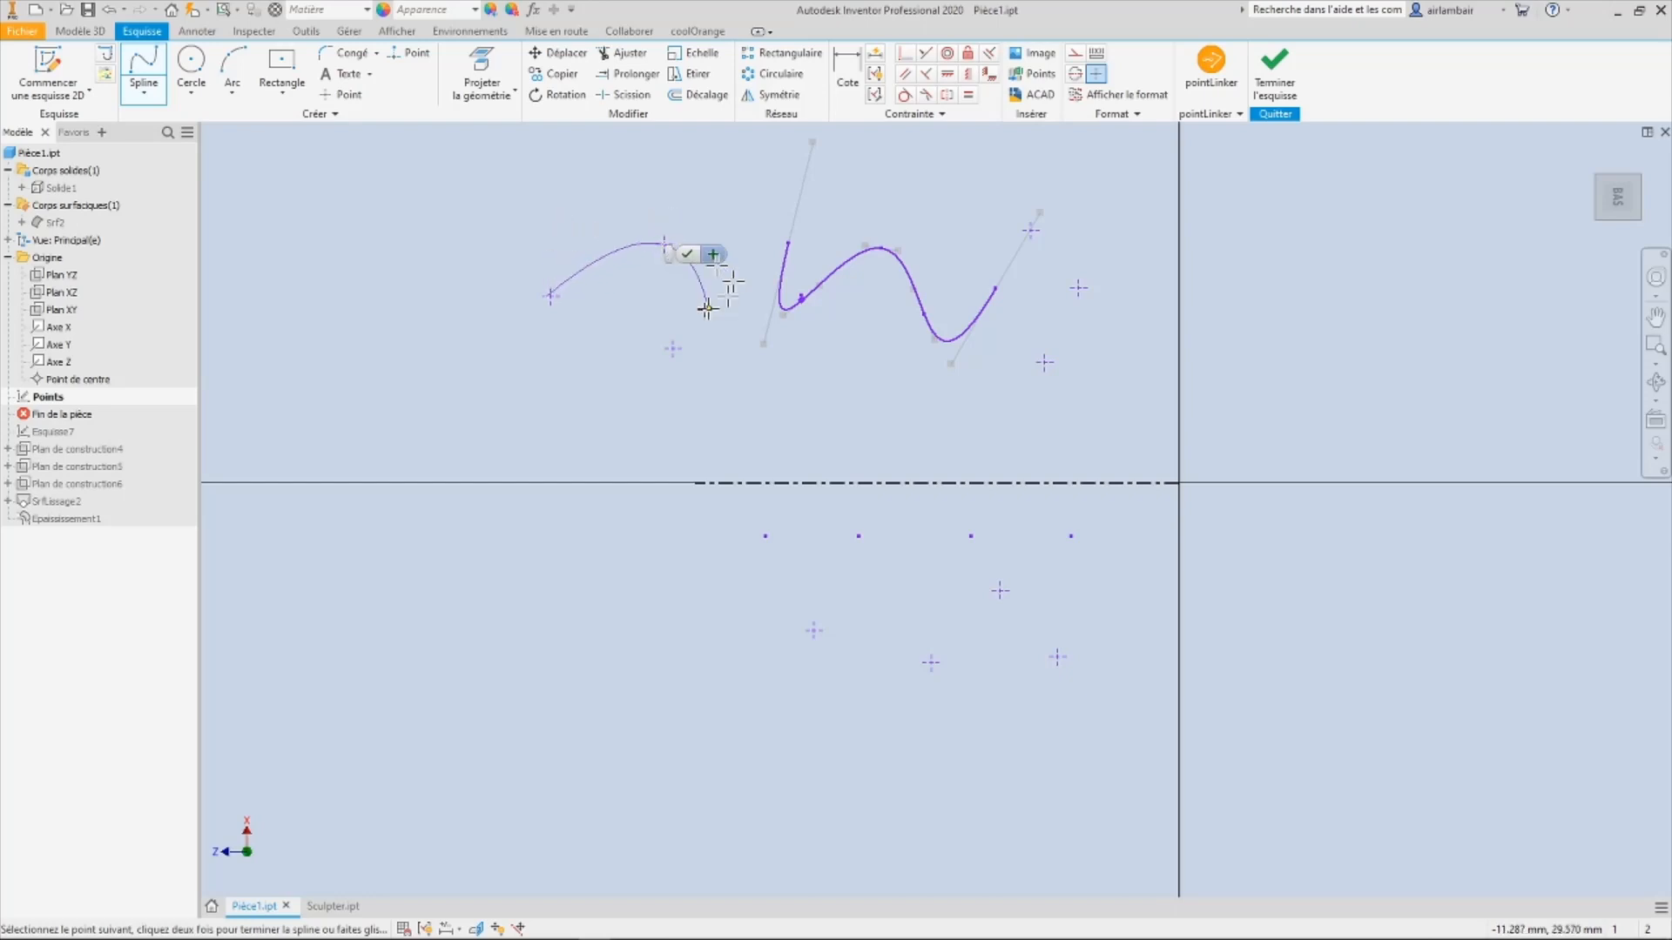
pyautogui.click(673, 349)
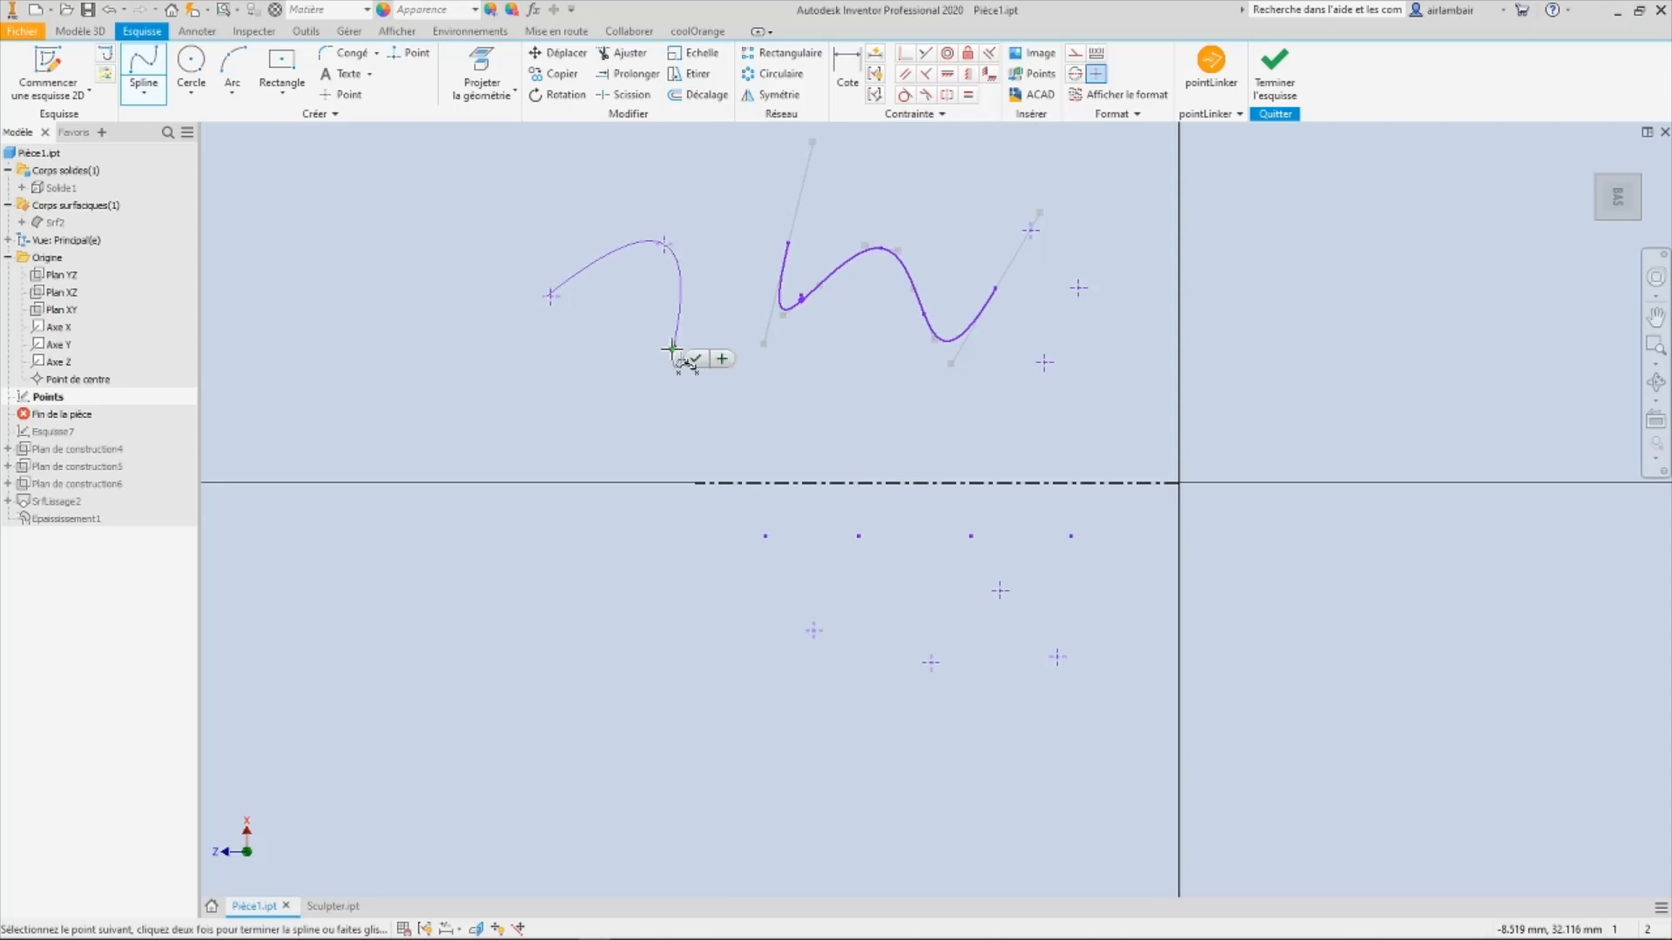
pyautogui.click(1045, 362)
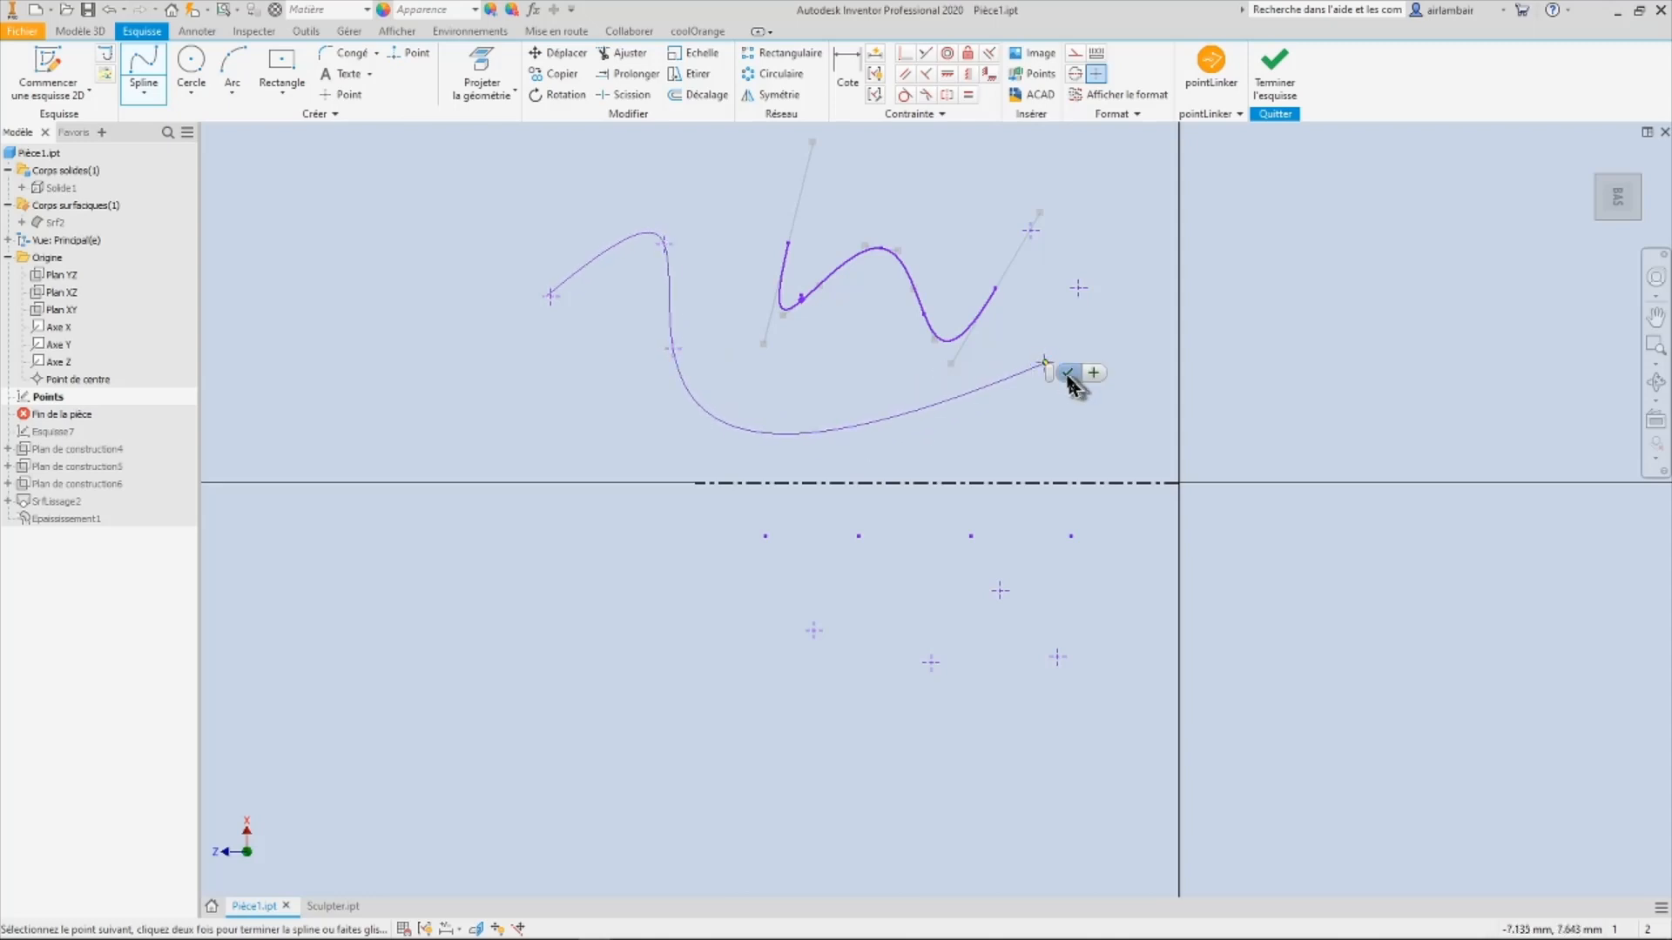
pyautogui.click(1068, 375)
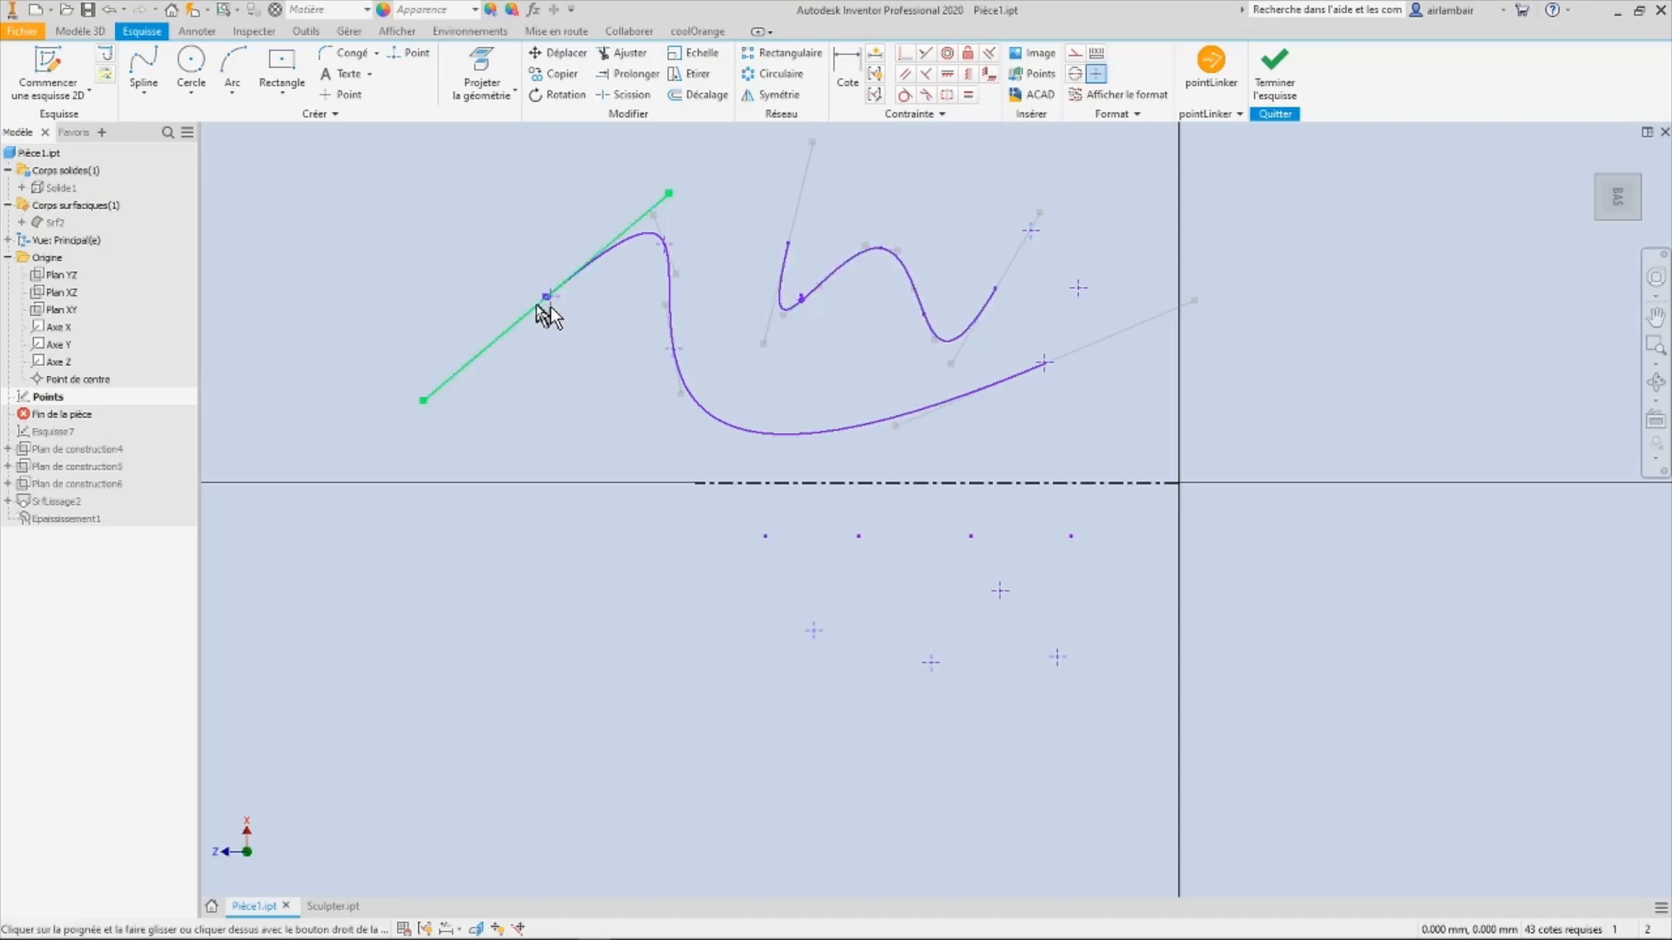
# Step: Add a diameter dimension between the rightmost center point above the centerline and the centerline
pyautogui.scroll(-5, 537, 303)
pyautogui.scroll(5, 596, 303)
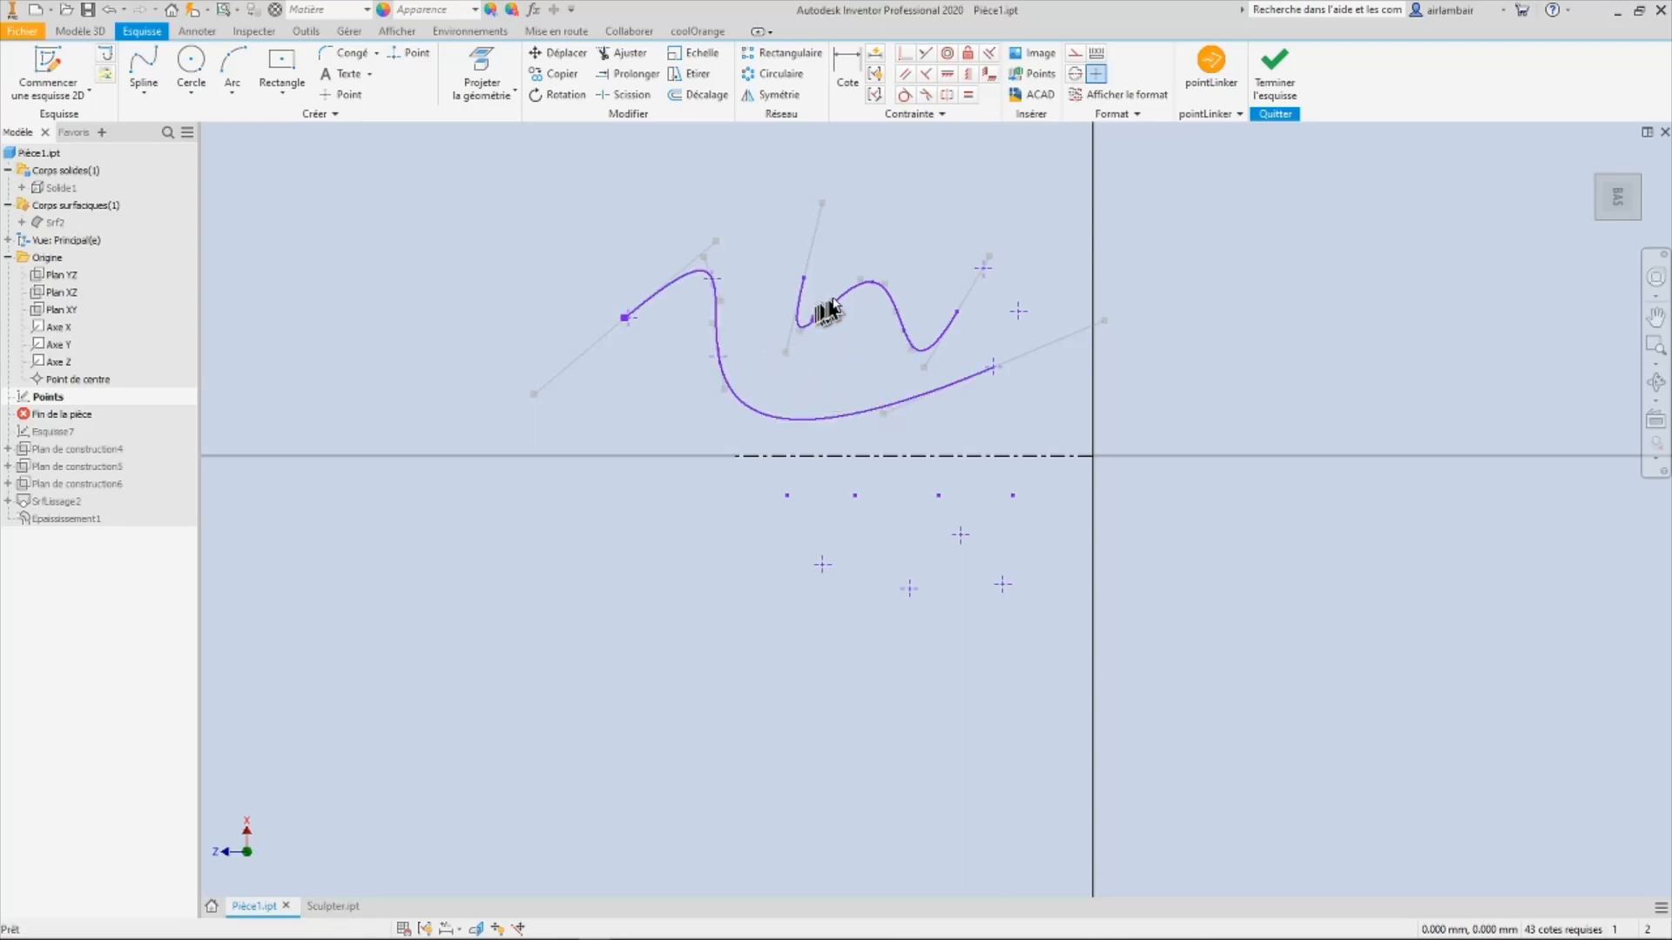
pyautogui.moveTo(831, 307); pyautogui.dragTo(813, 319)
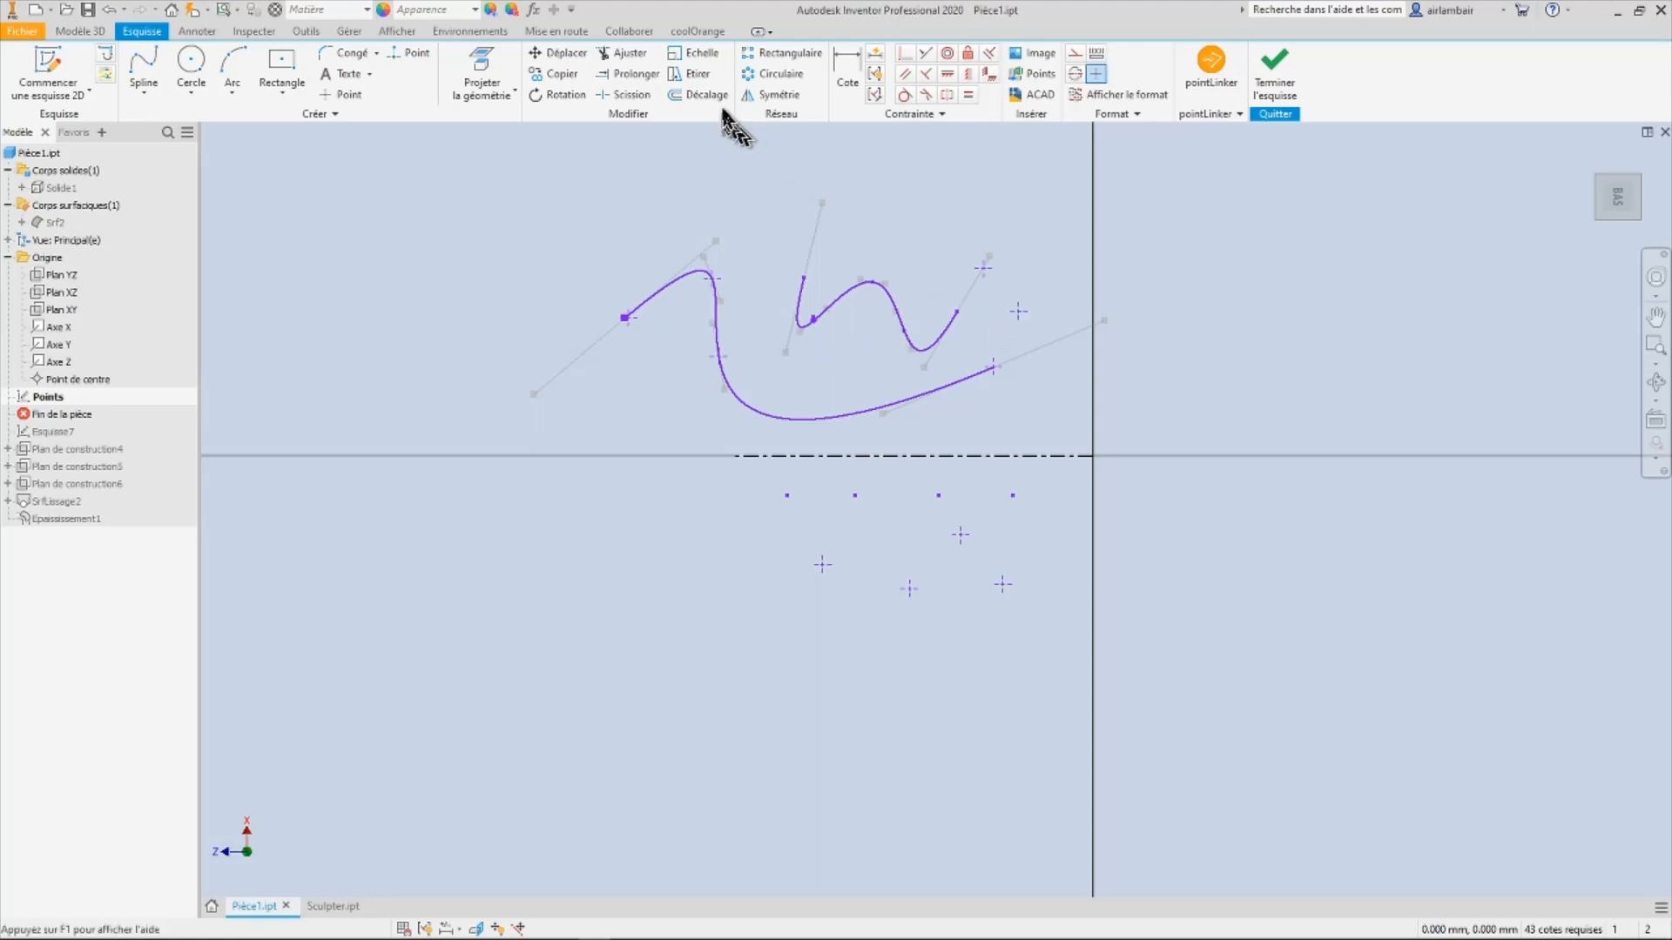
pyautogui.click(846, 72)
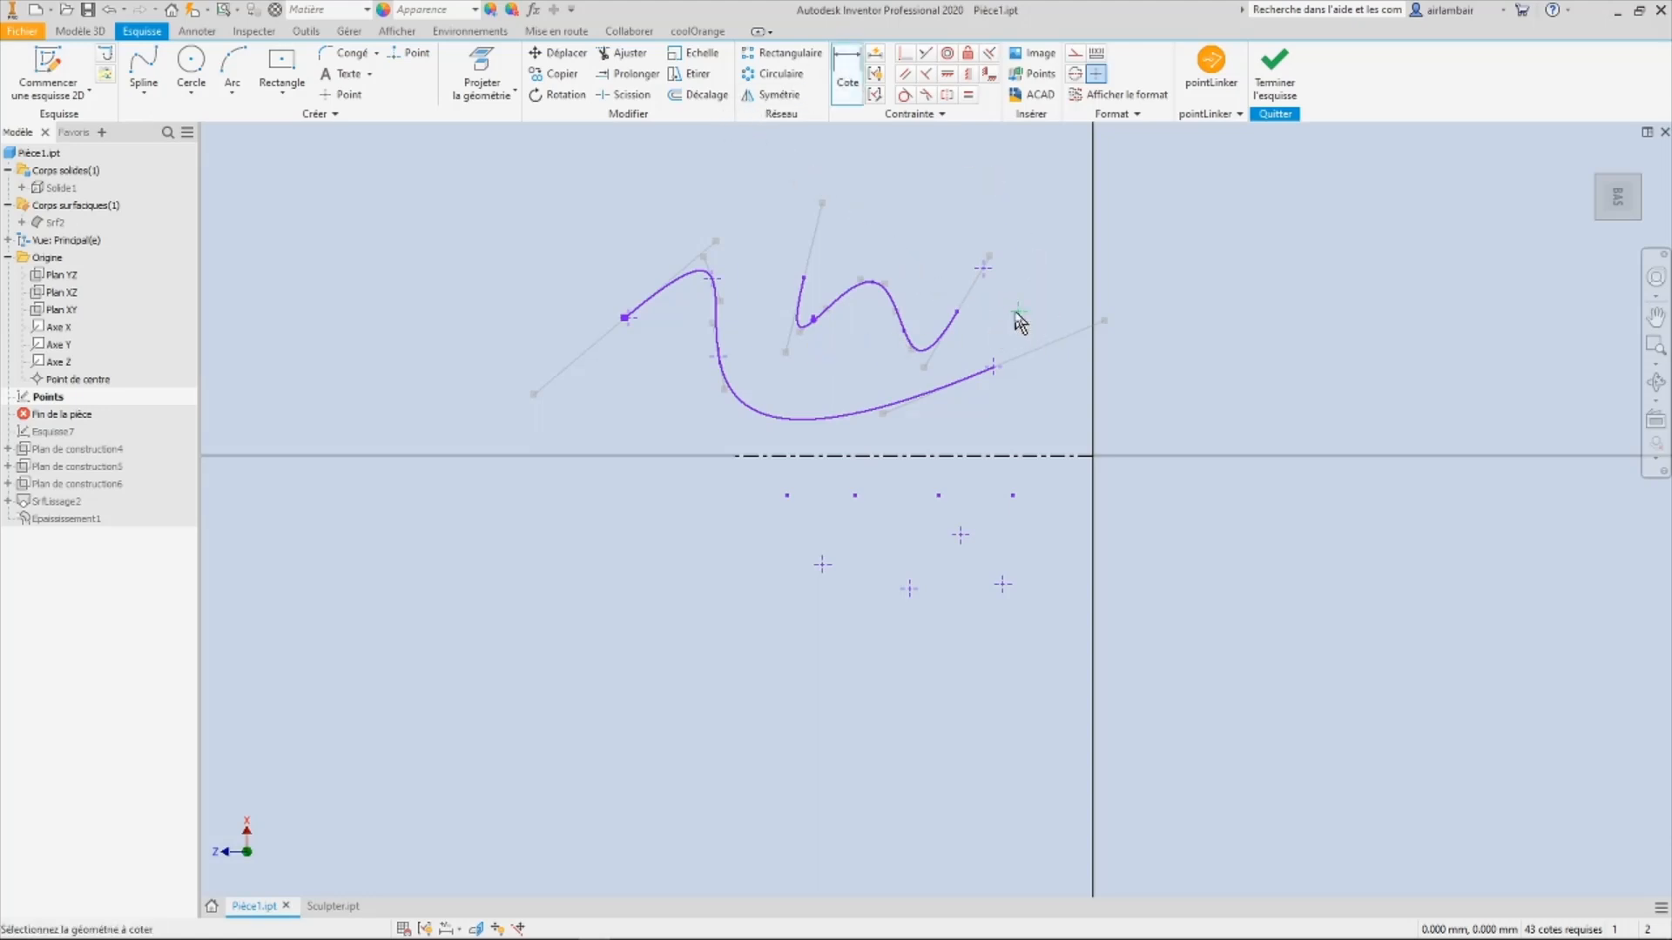
pyautogui.click(1020, 457)
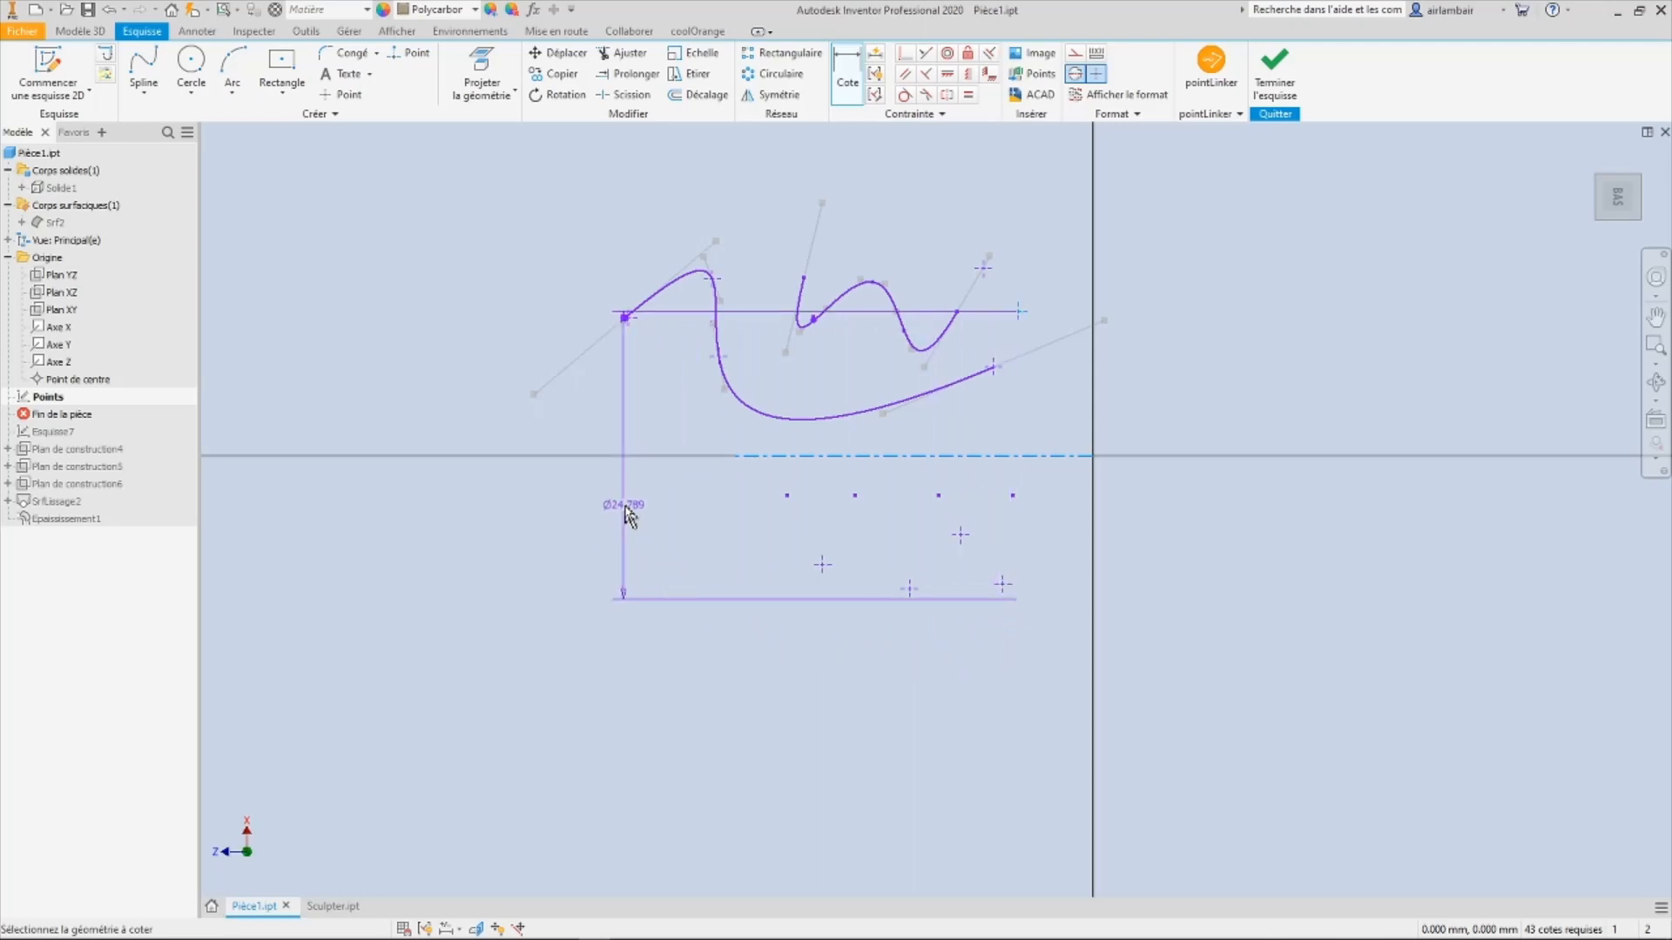
pyautogui.click(624, 515)
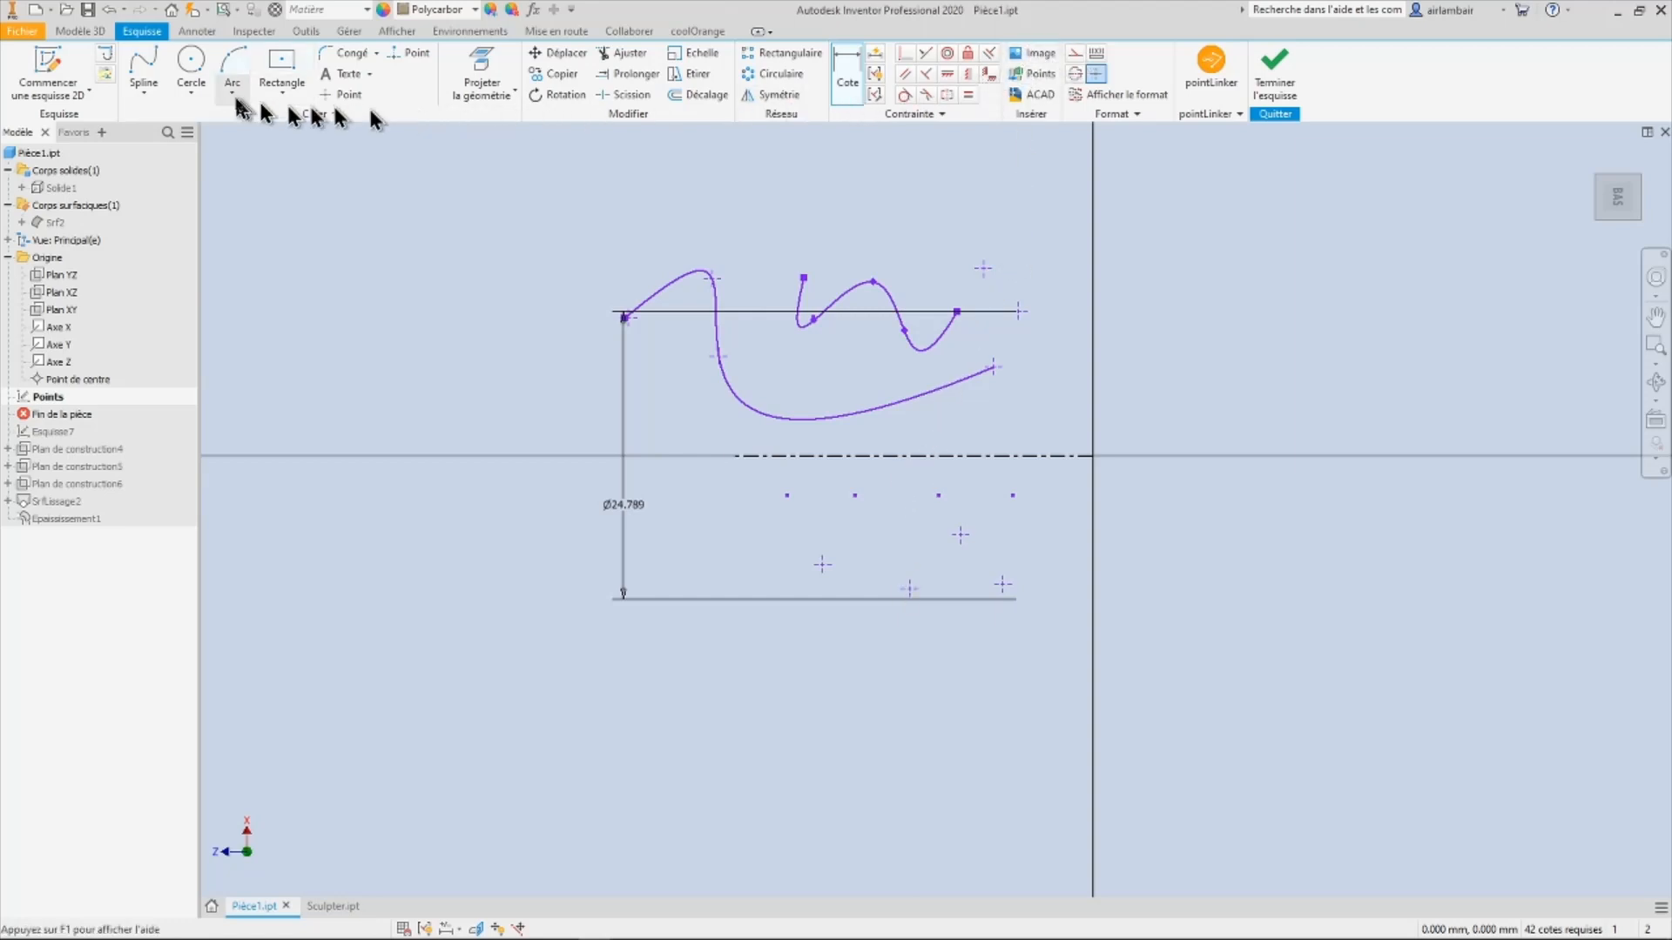
# Step: Draw a vertical construction line upward from the sketch origin along the vertical axis
pyautogui.click(143, 103)
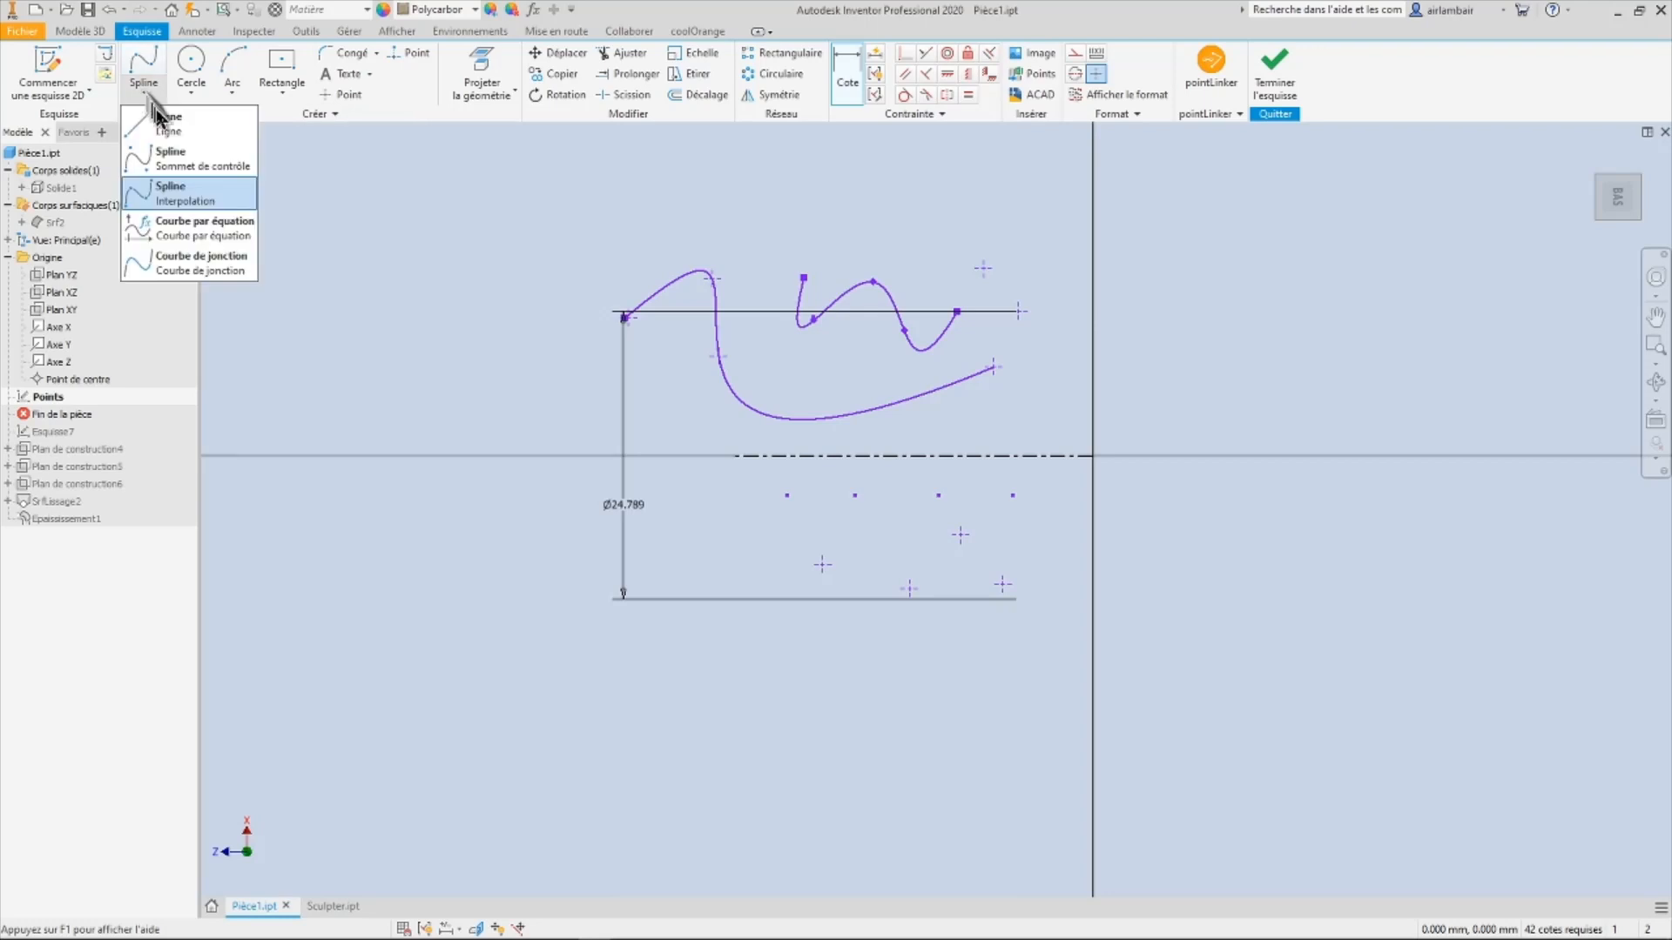
pyautogui.click(142, 116)
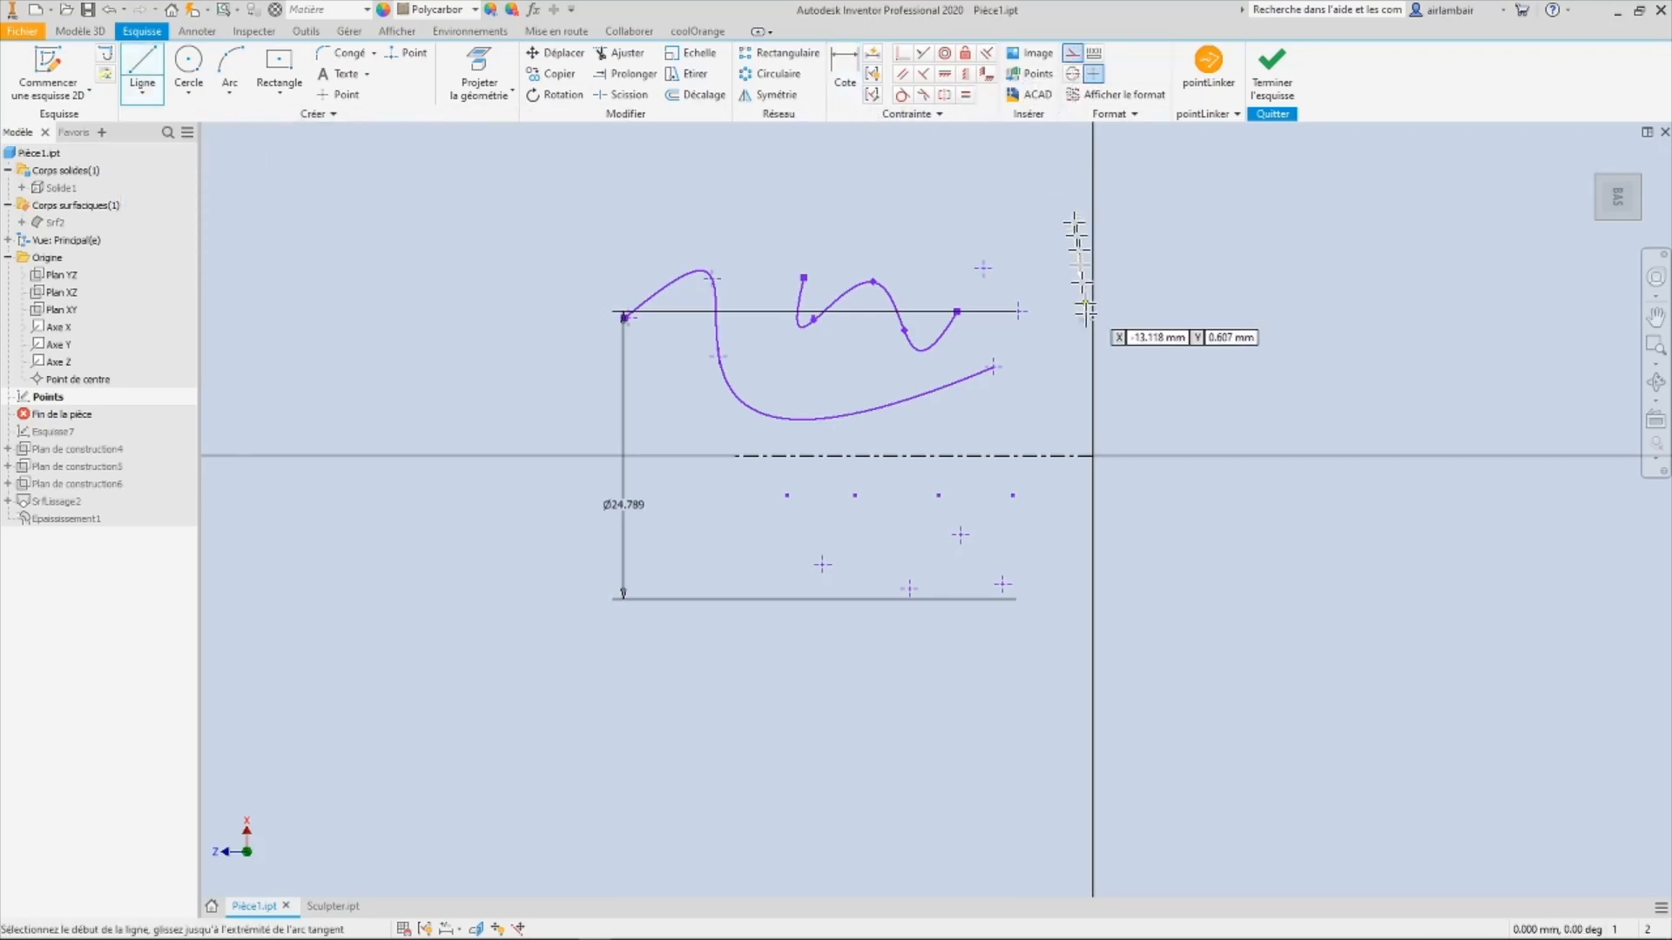
pyautogui.click(1094, 454)
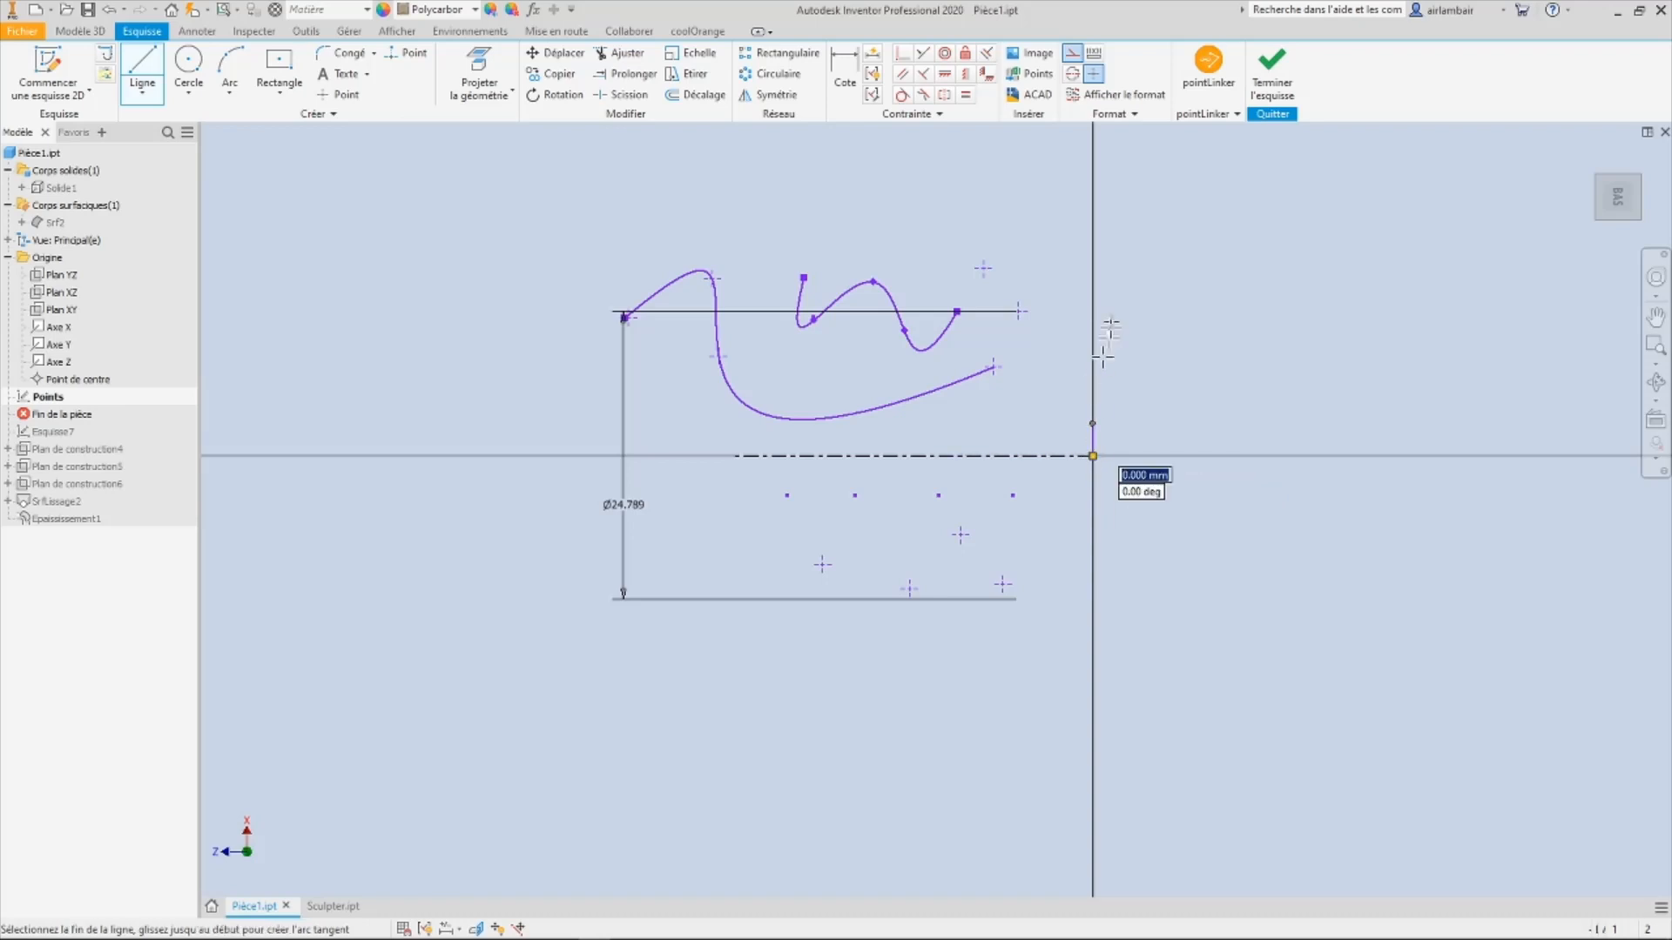
pyautogui.click(1094, 218)
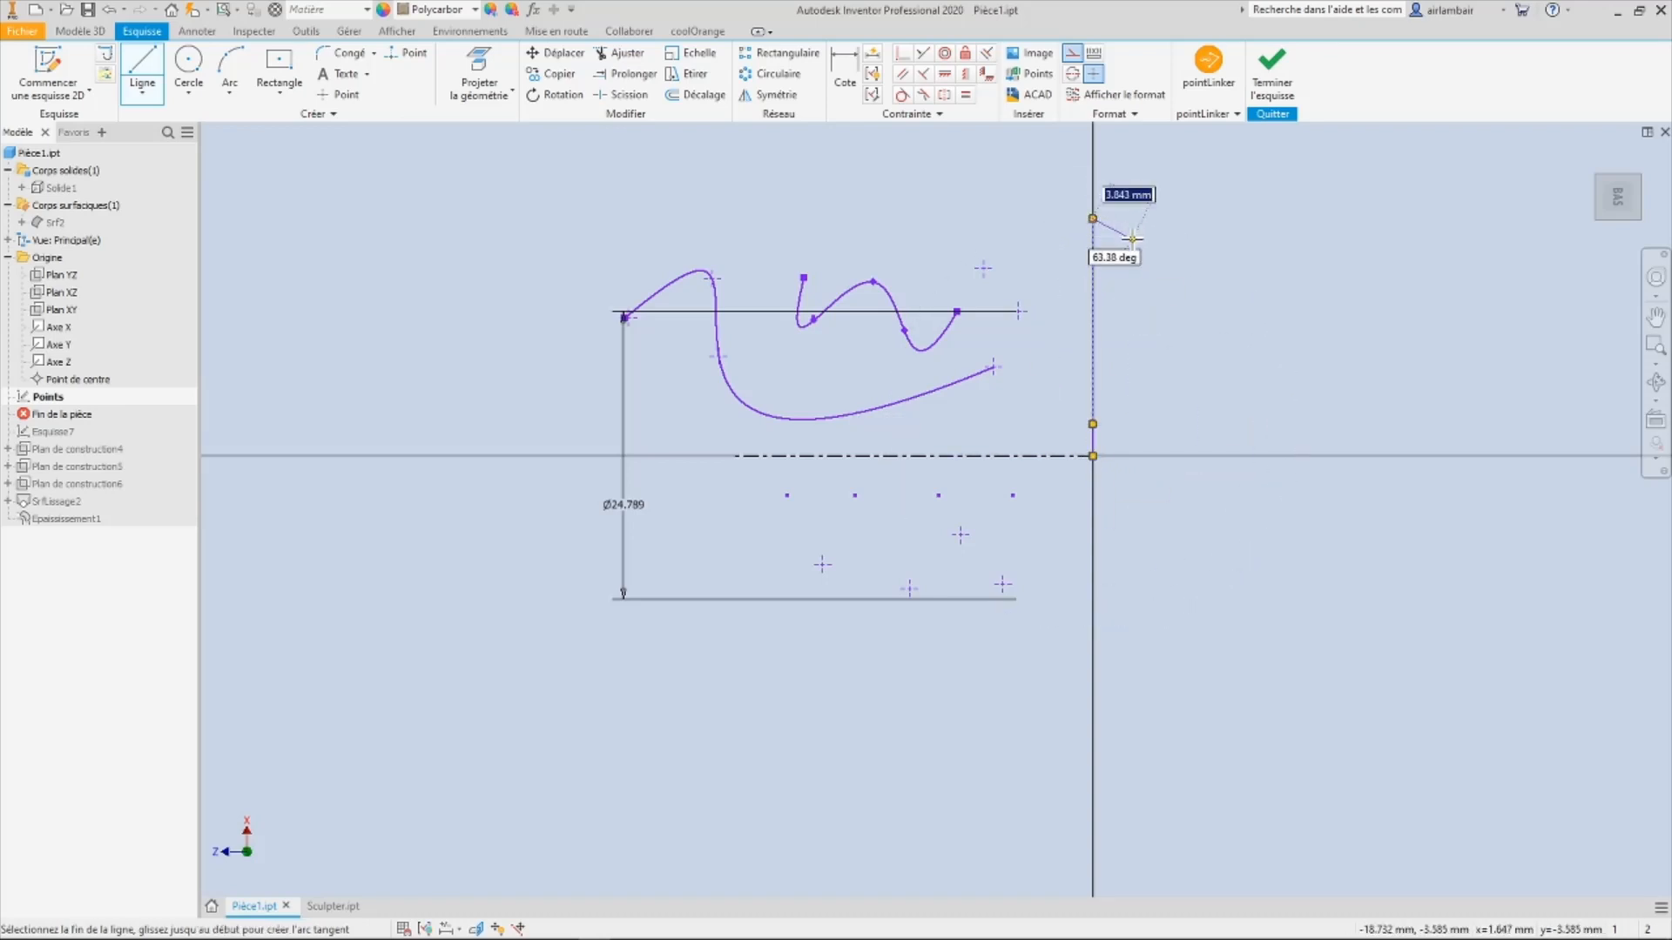
pyautogui.press('Escape')
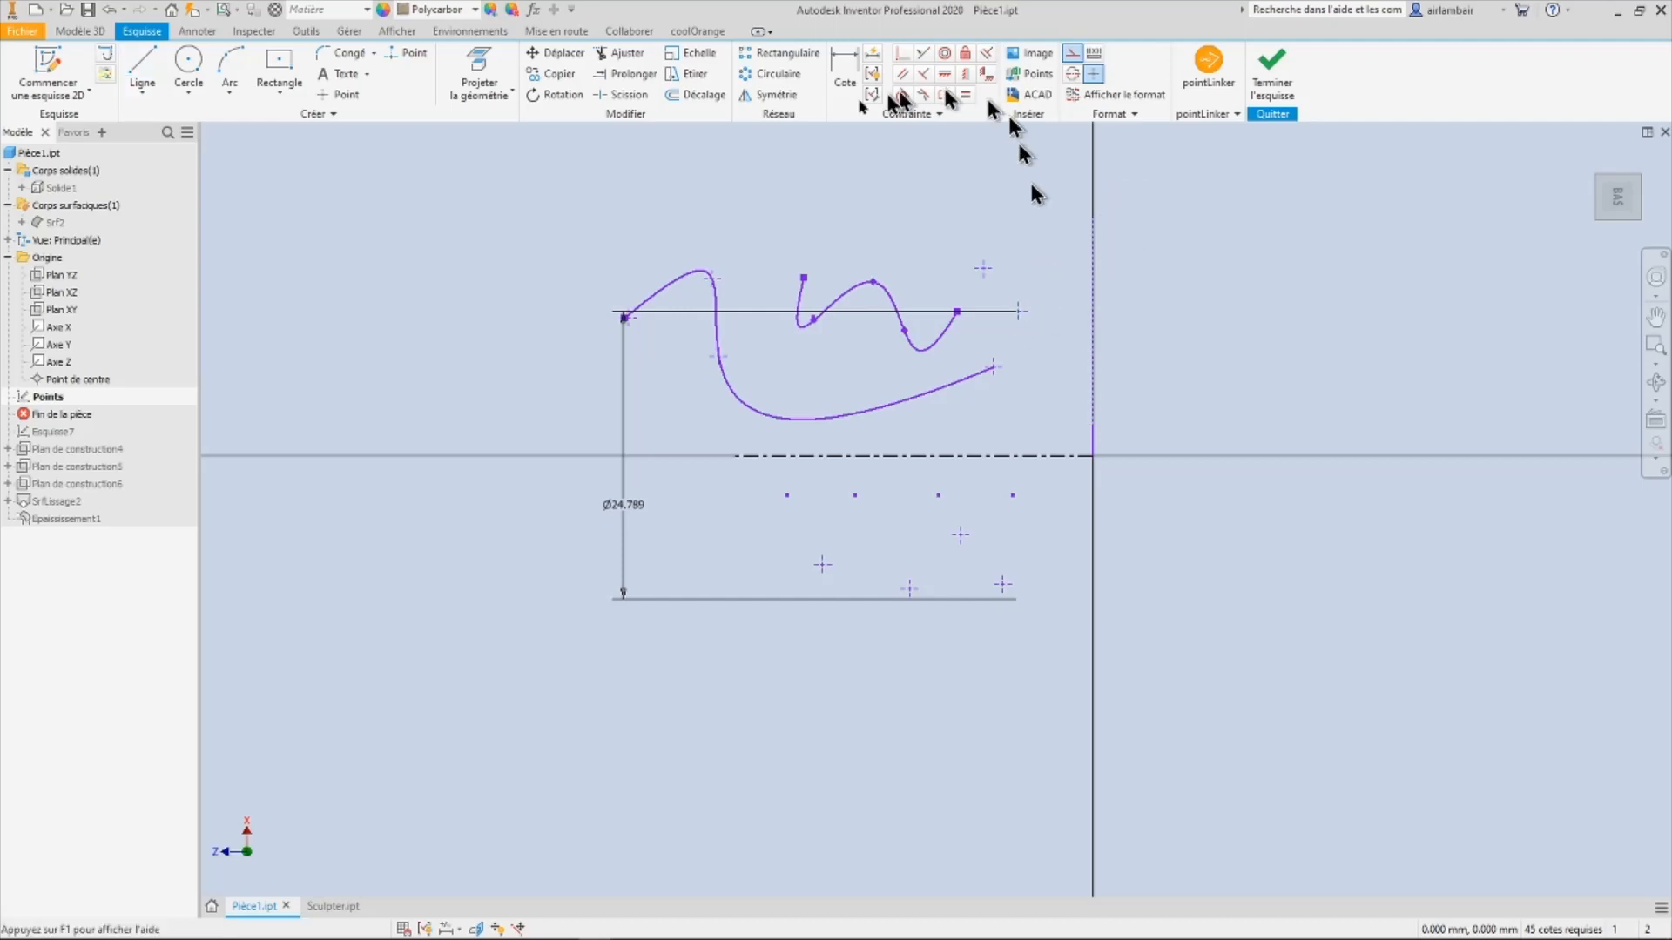
# Step: Draw a second vertical construction line about 17.2 mm long, starting on the horizontal axis to the right of the origin
pyautogui.click(142, 70)
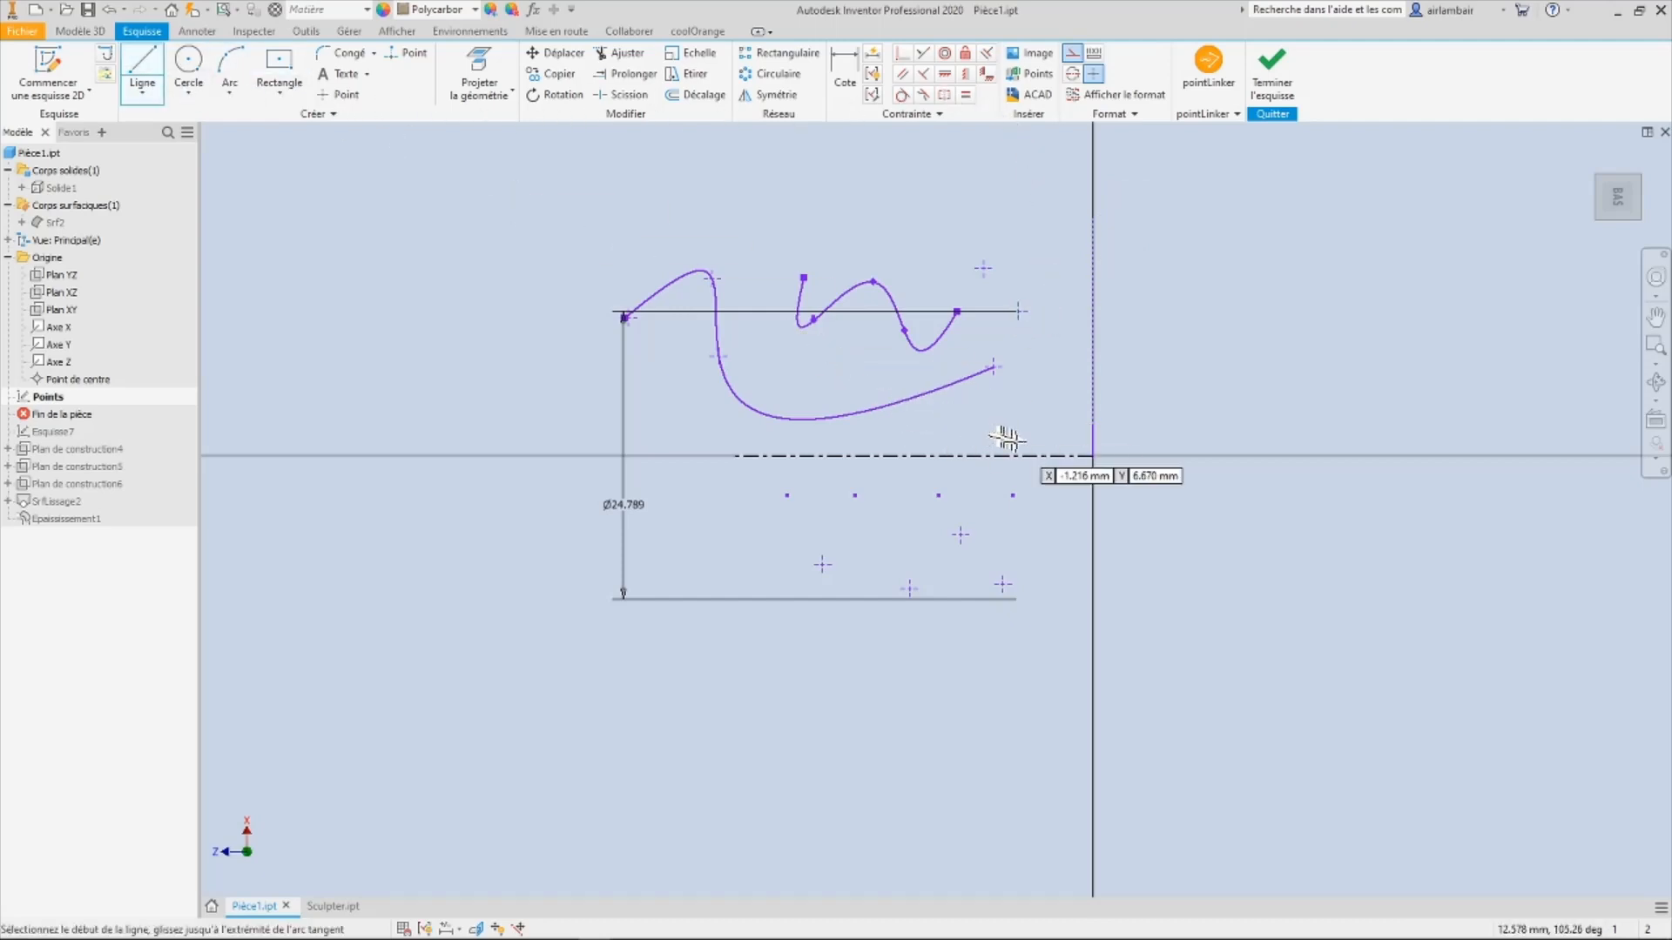
pyautogui.click(1179, 455)
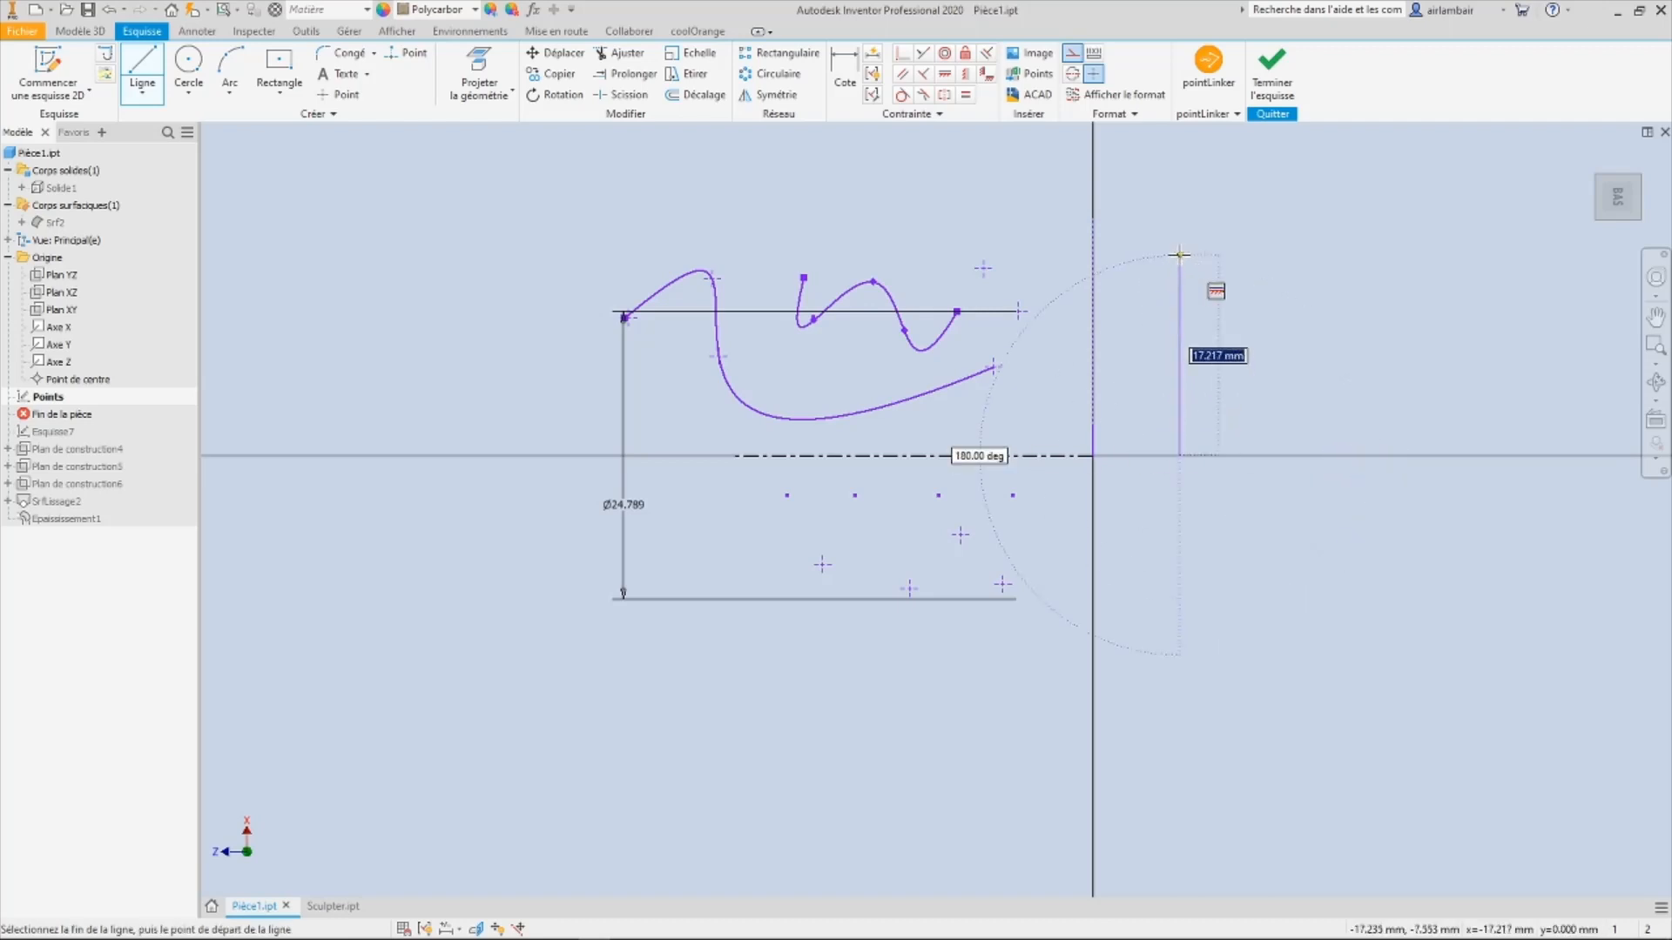
pyautogui.press('Escape')
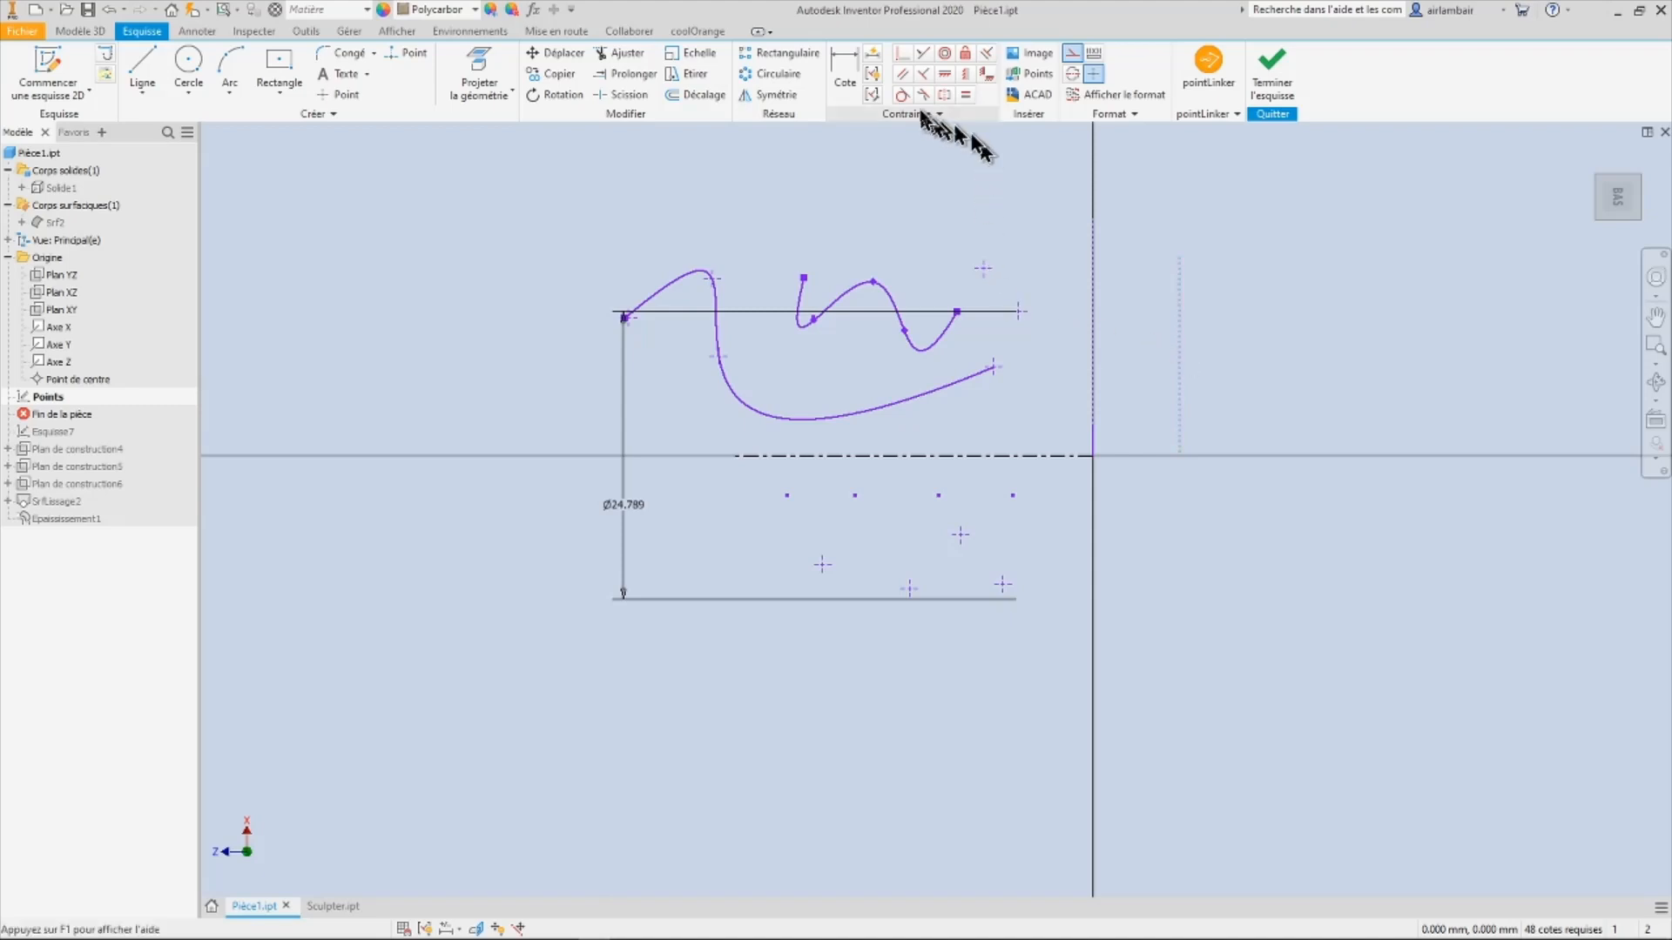
# Step: Dimension the horizontal distance between the uppermost right center point and the second construction line
pyautogui.click(851, 84)
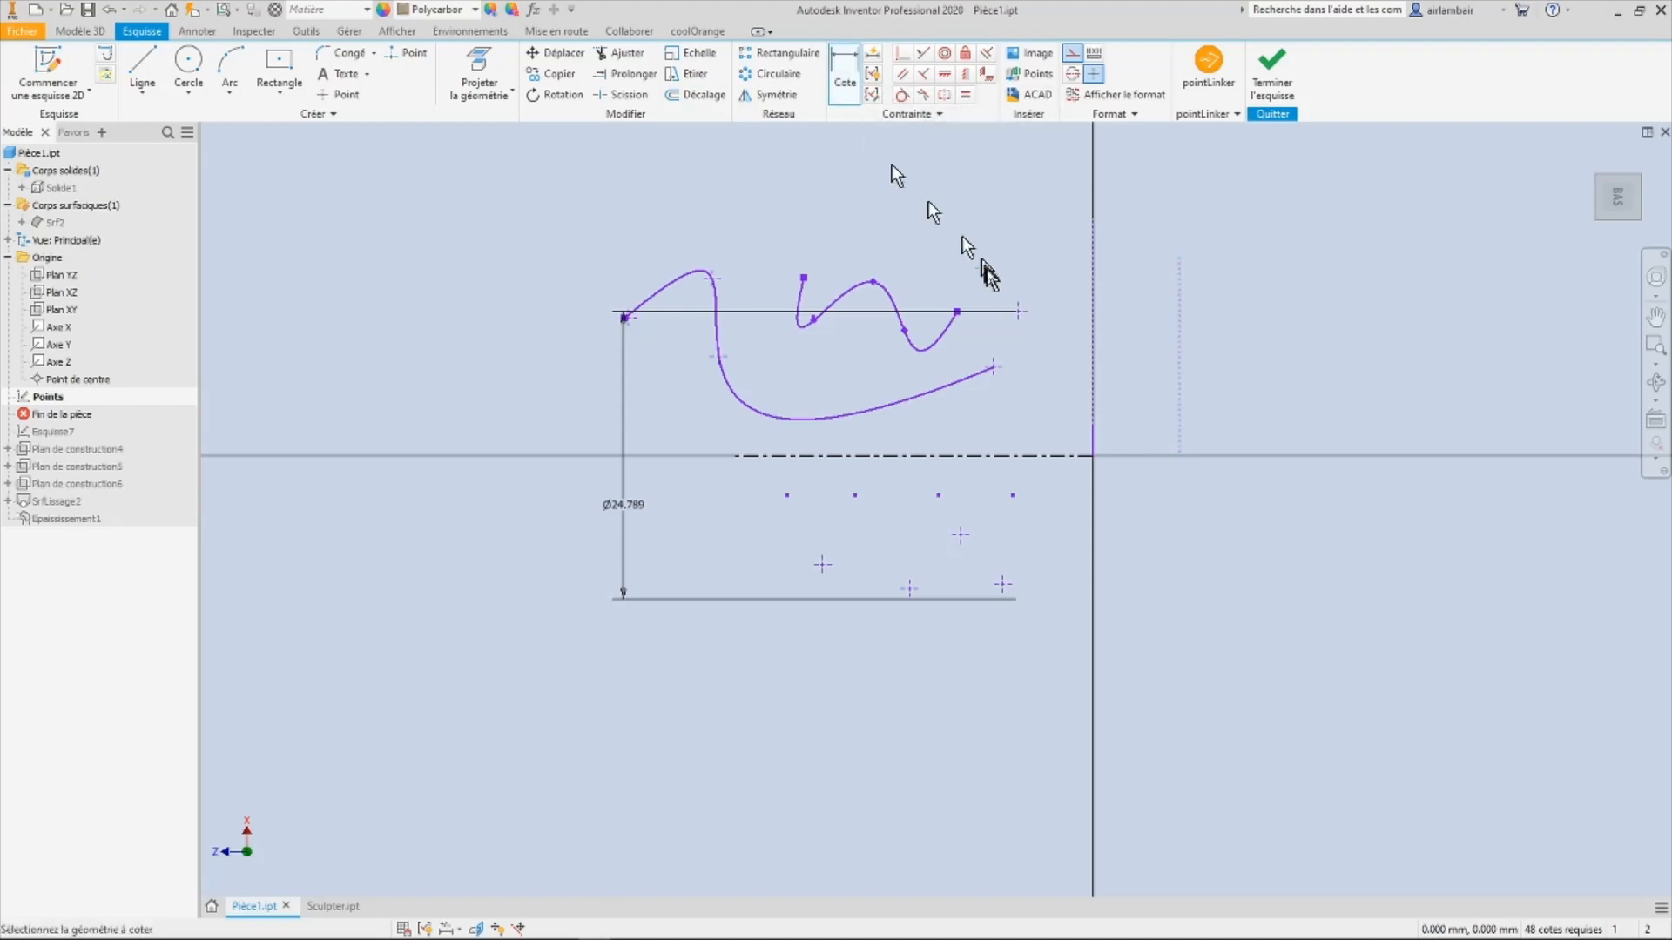
pyautogui.click(1179, 298)
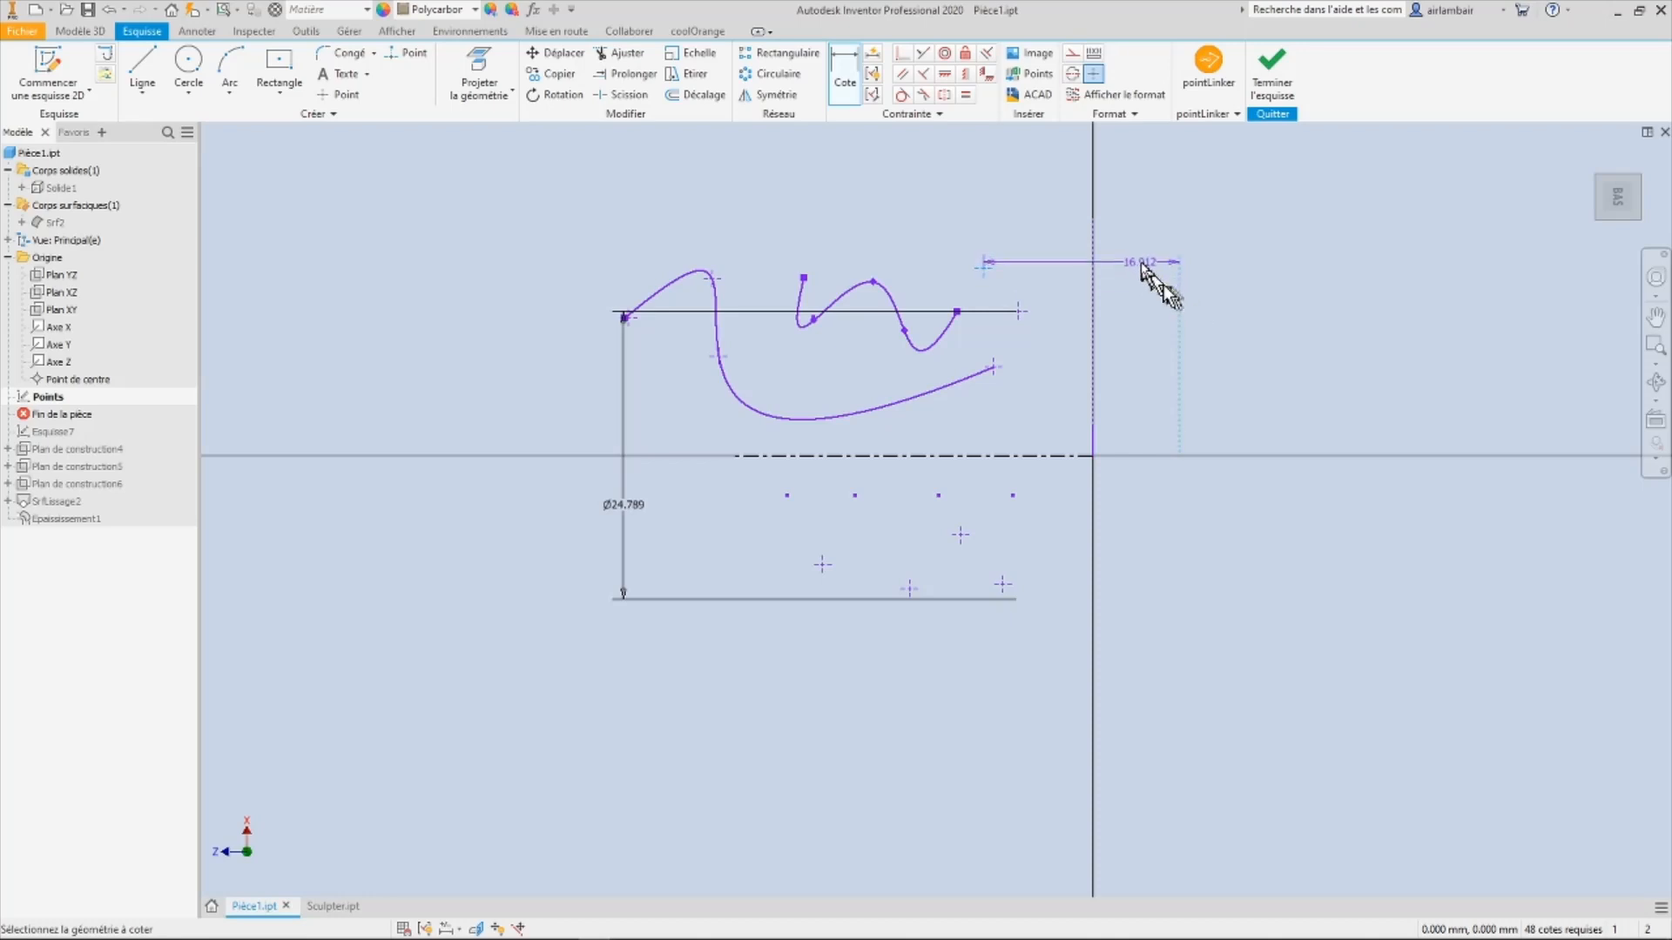
pyautogui.click(1038, 207)
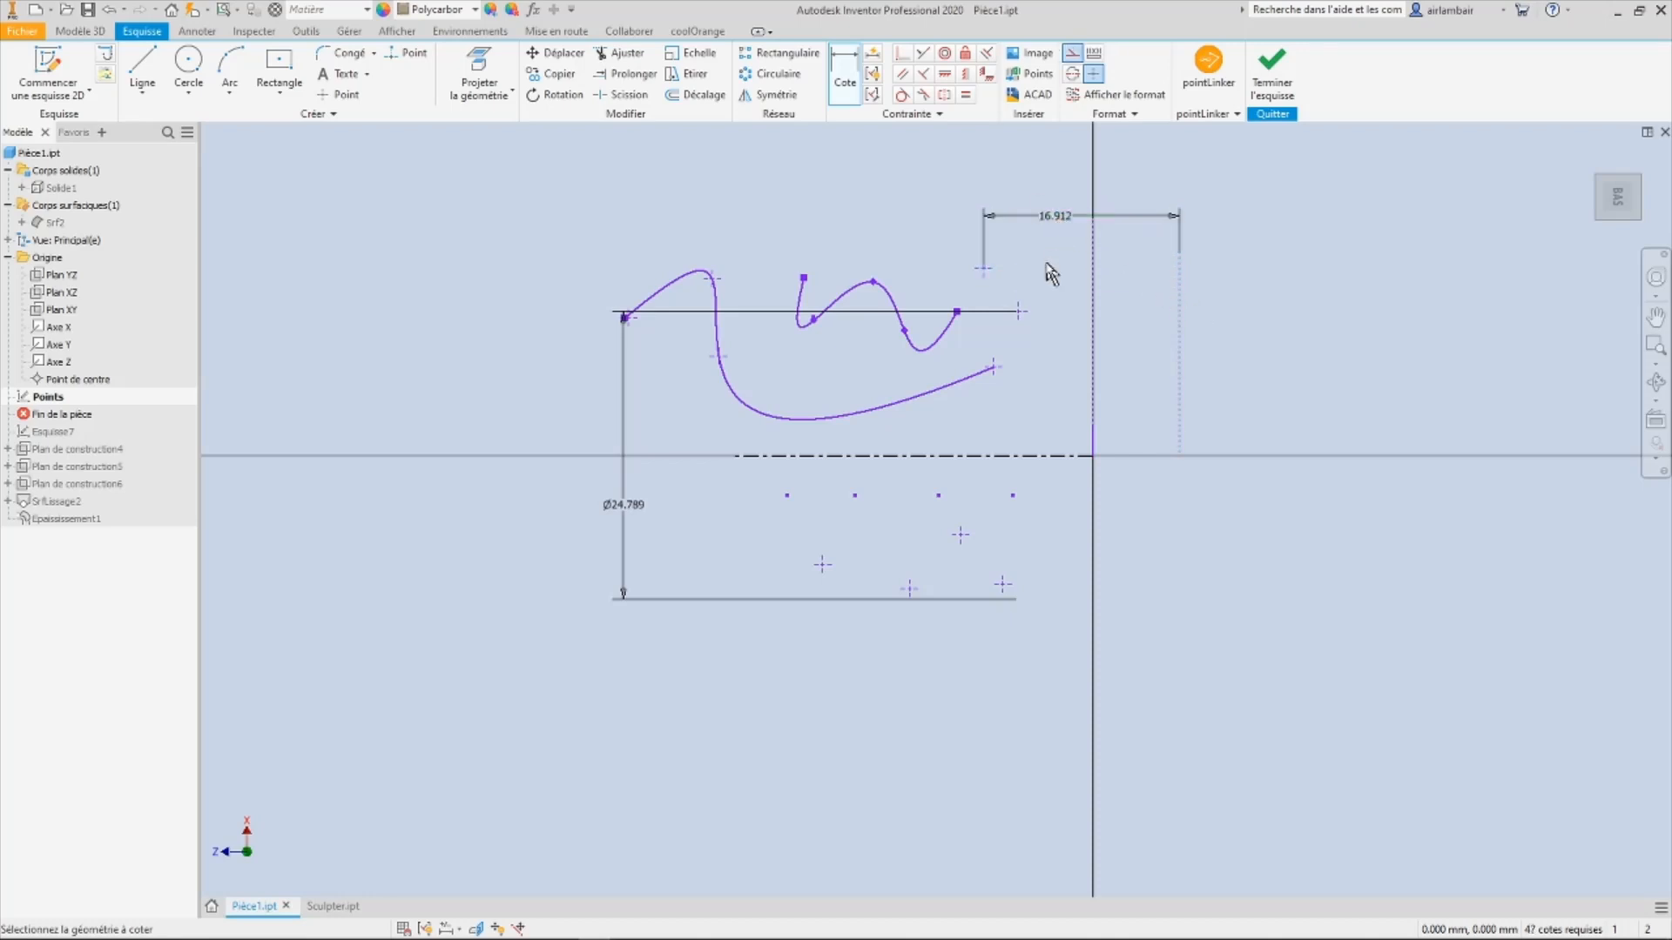
# Step: Enable the centerline format and draw a vertical centerline upward from the horizontal axis, to the right of the second construction line
pyautogui.click(1071, 78)
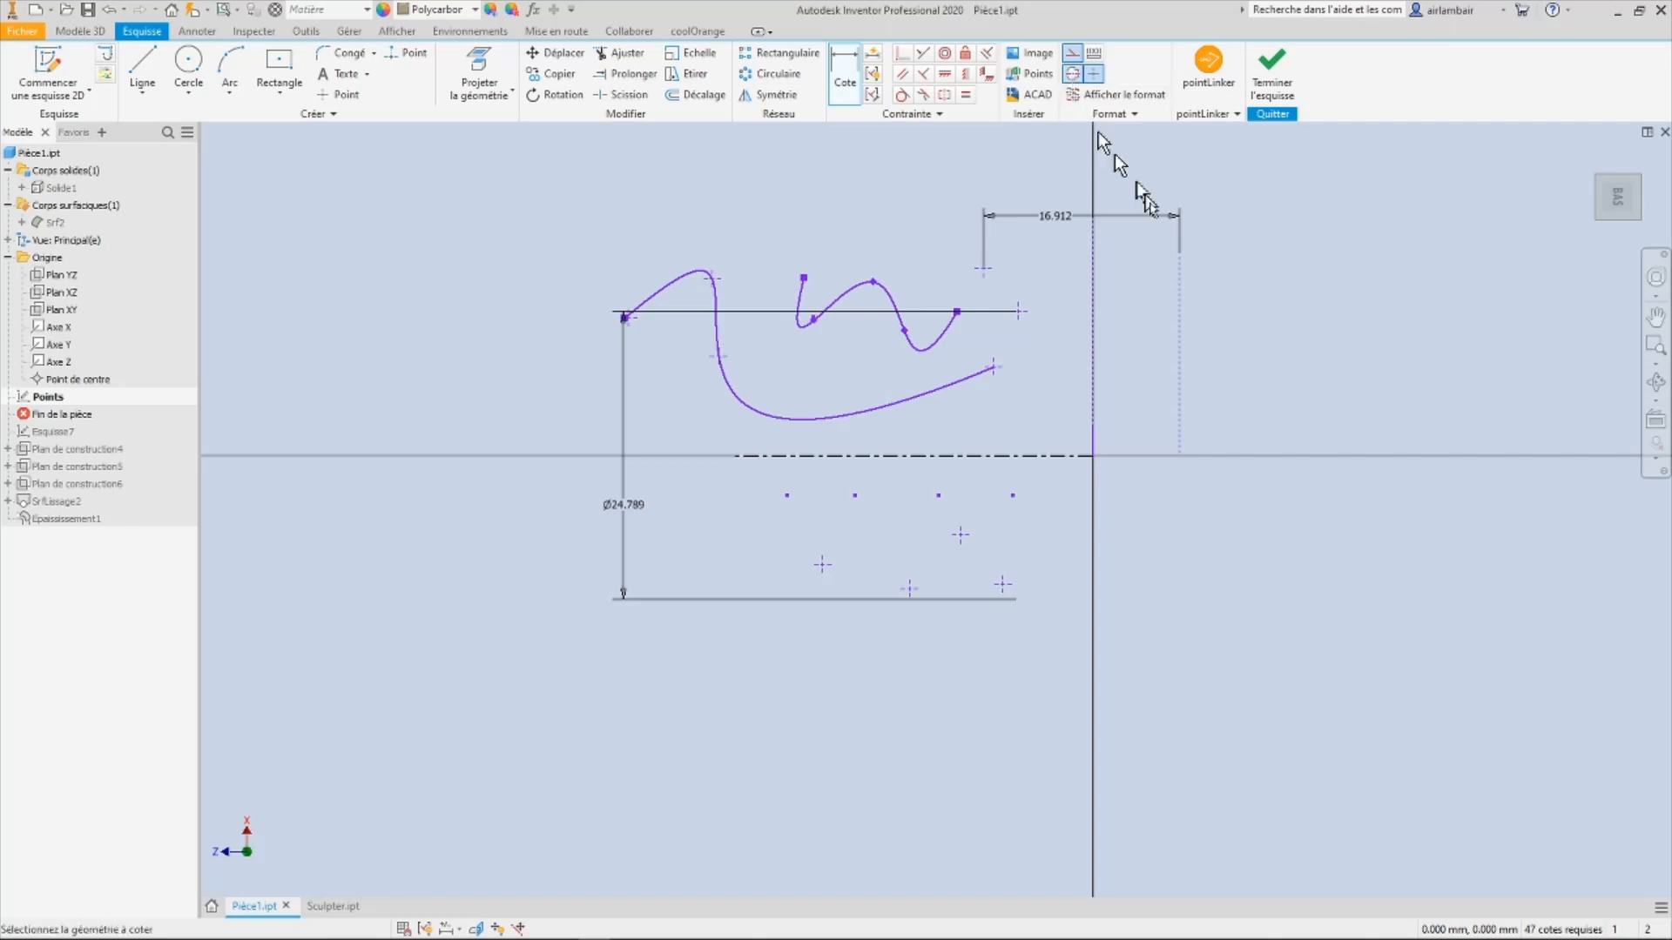
pyautogui.click(142, 69)
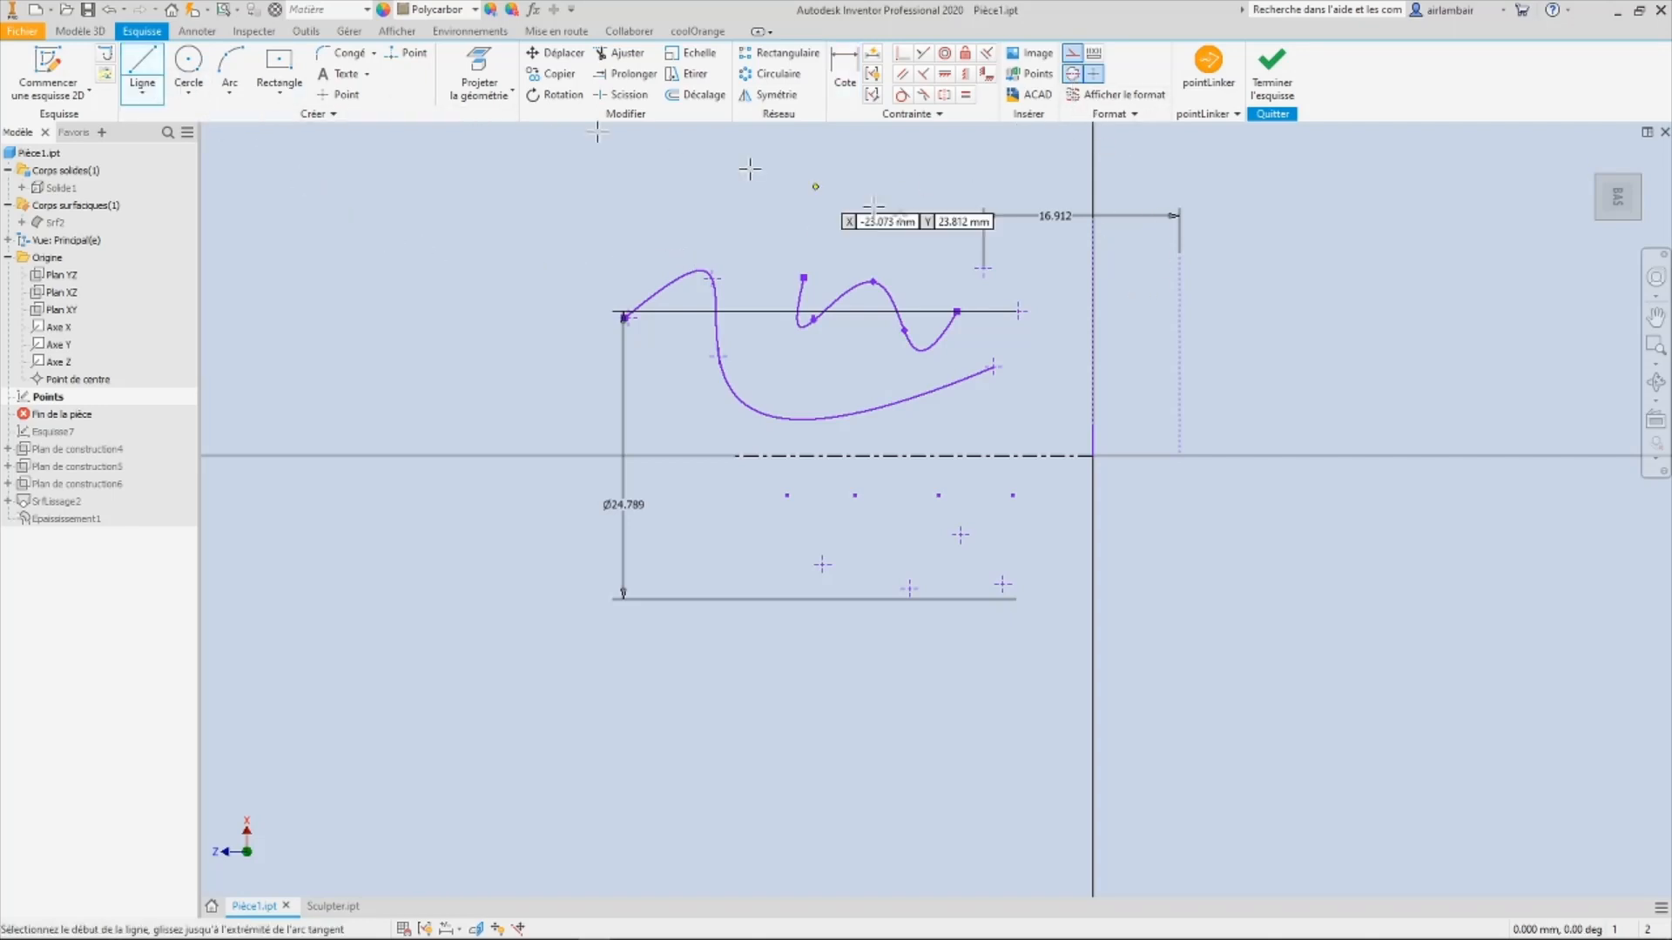
pyautogui.click(1241, 454)
pyautogui.click(1240, 223)
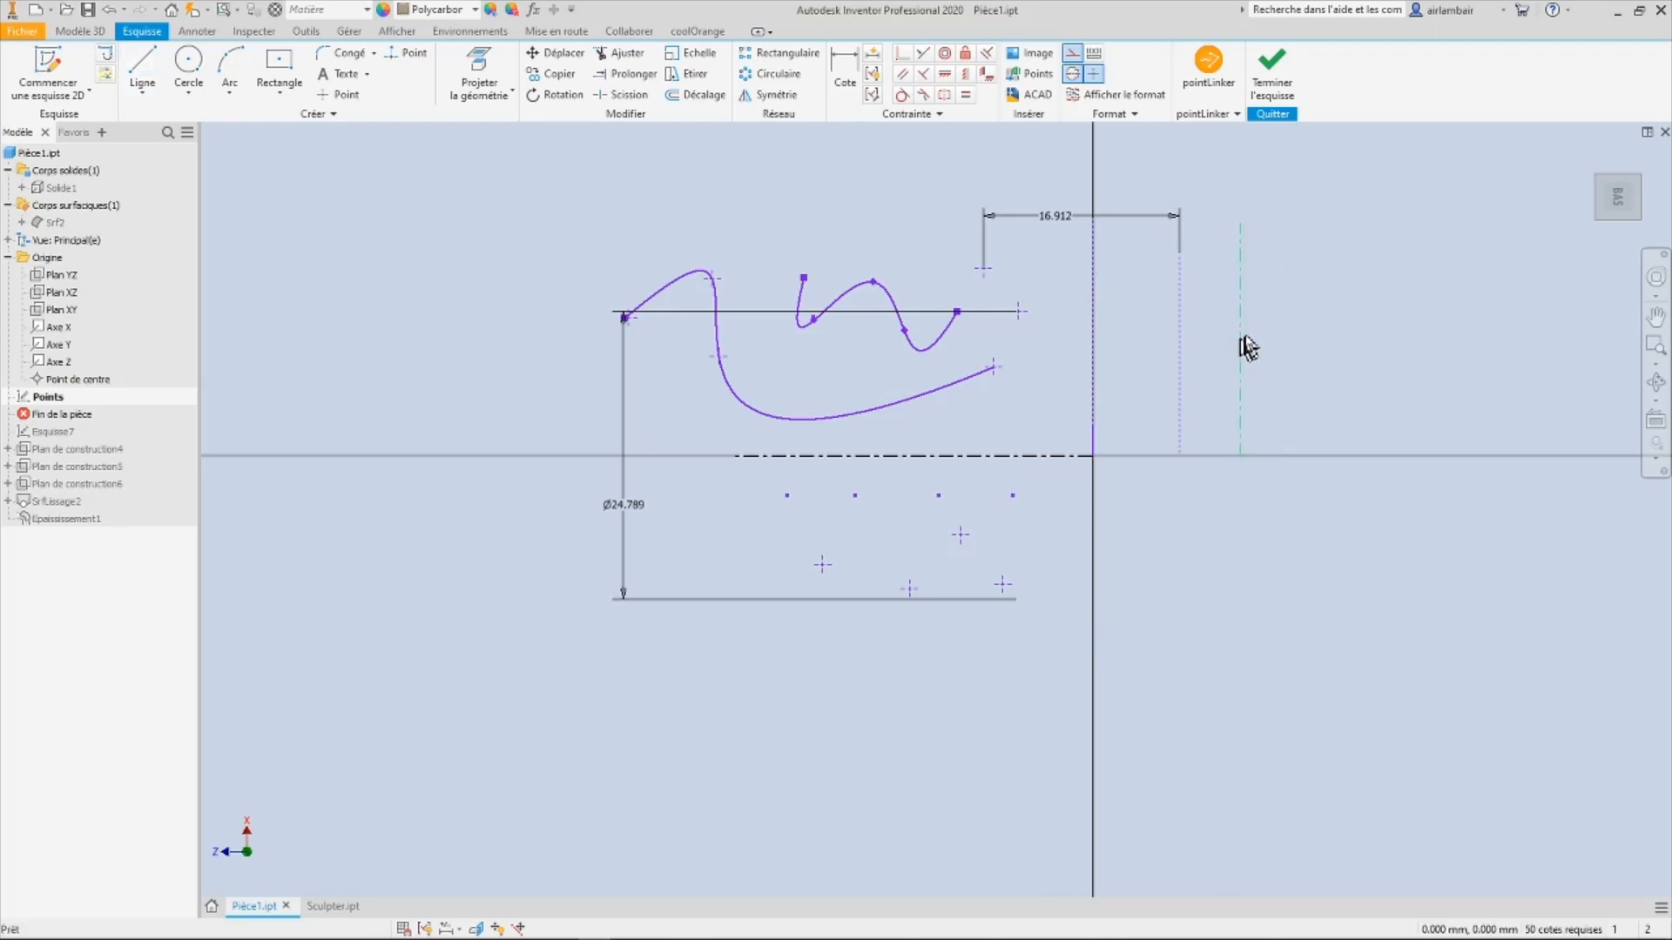
# Step: Add a diameter dimension between the uppermost right center point and the new vertical centerline
pyautogui.click(845, 69)
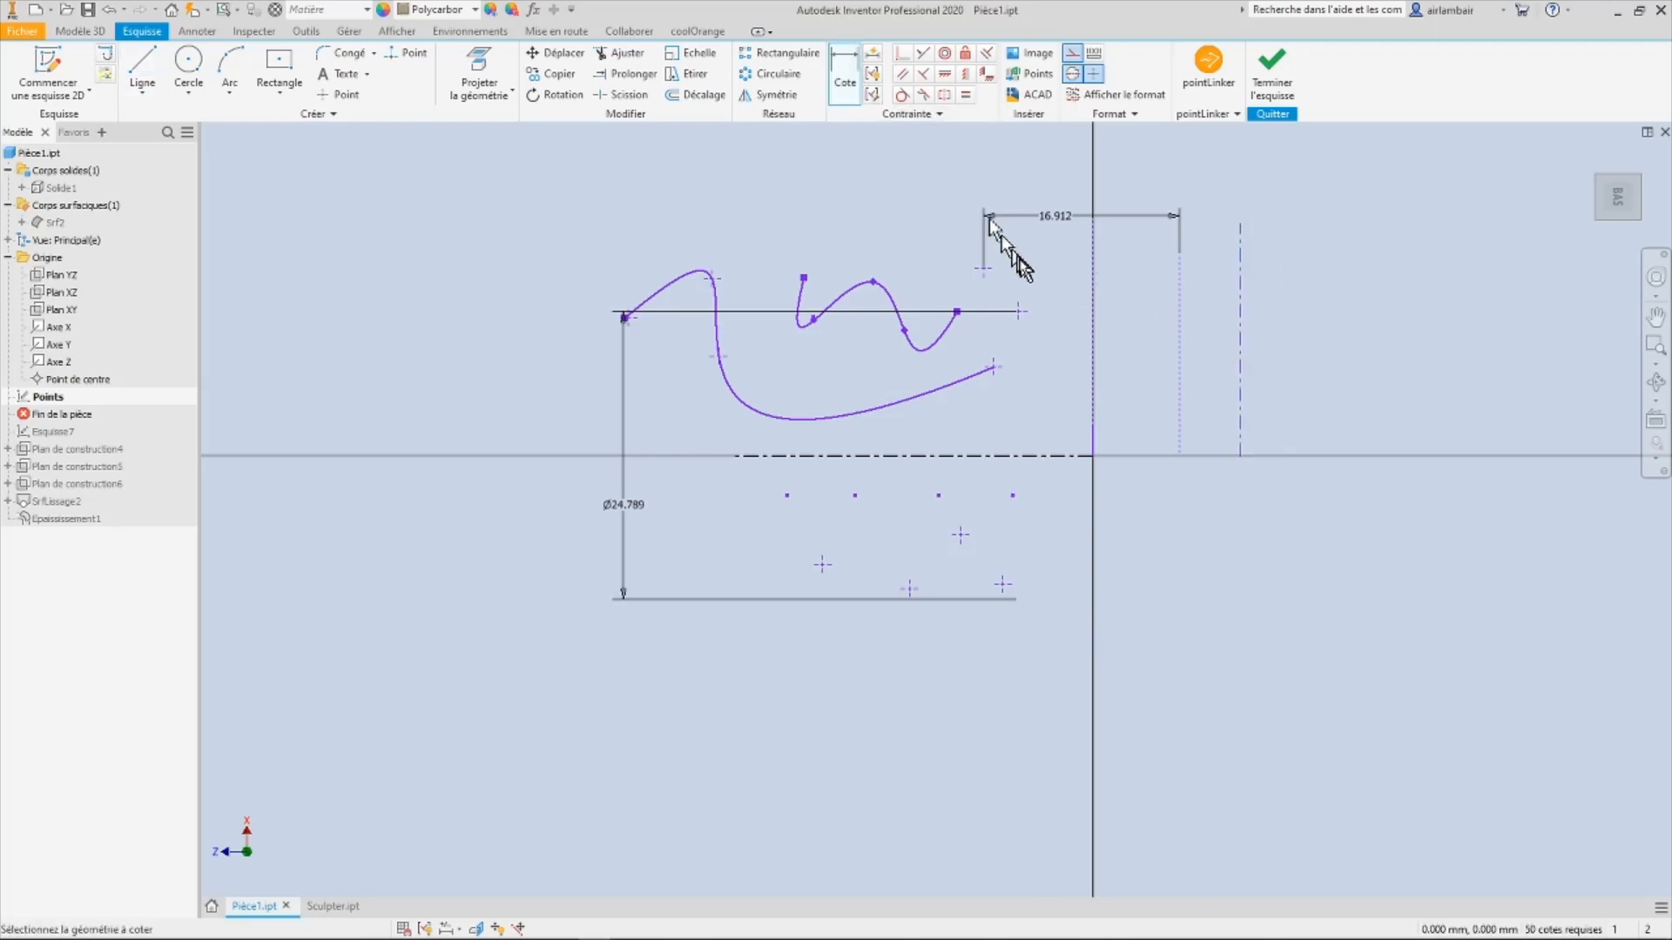
pyautogui.click(1240, 292)
pyautogui.click(1148, 300)
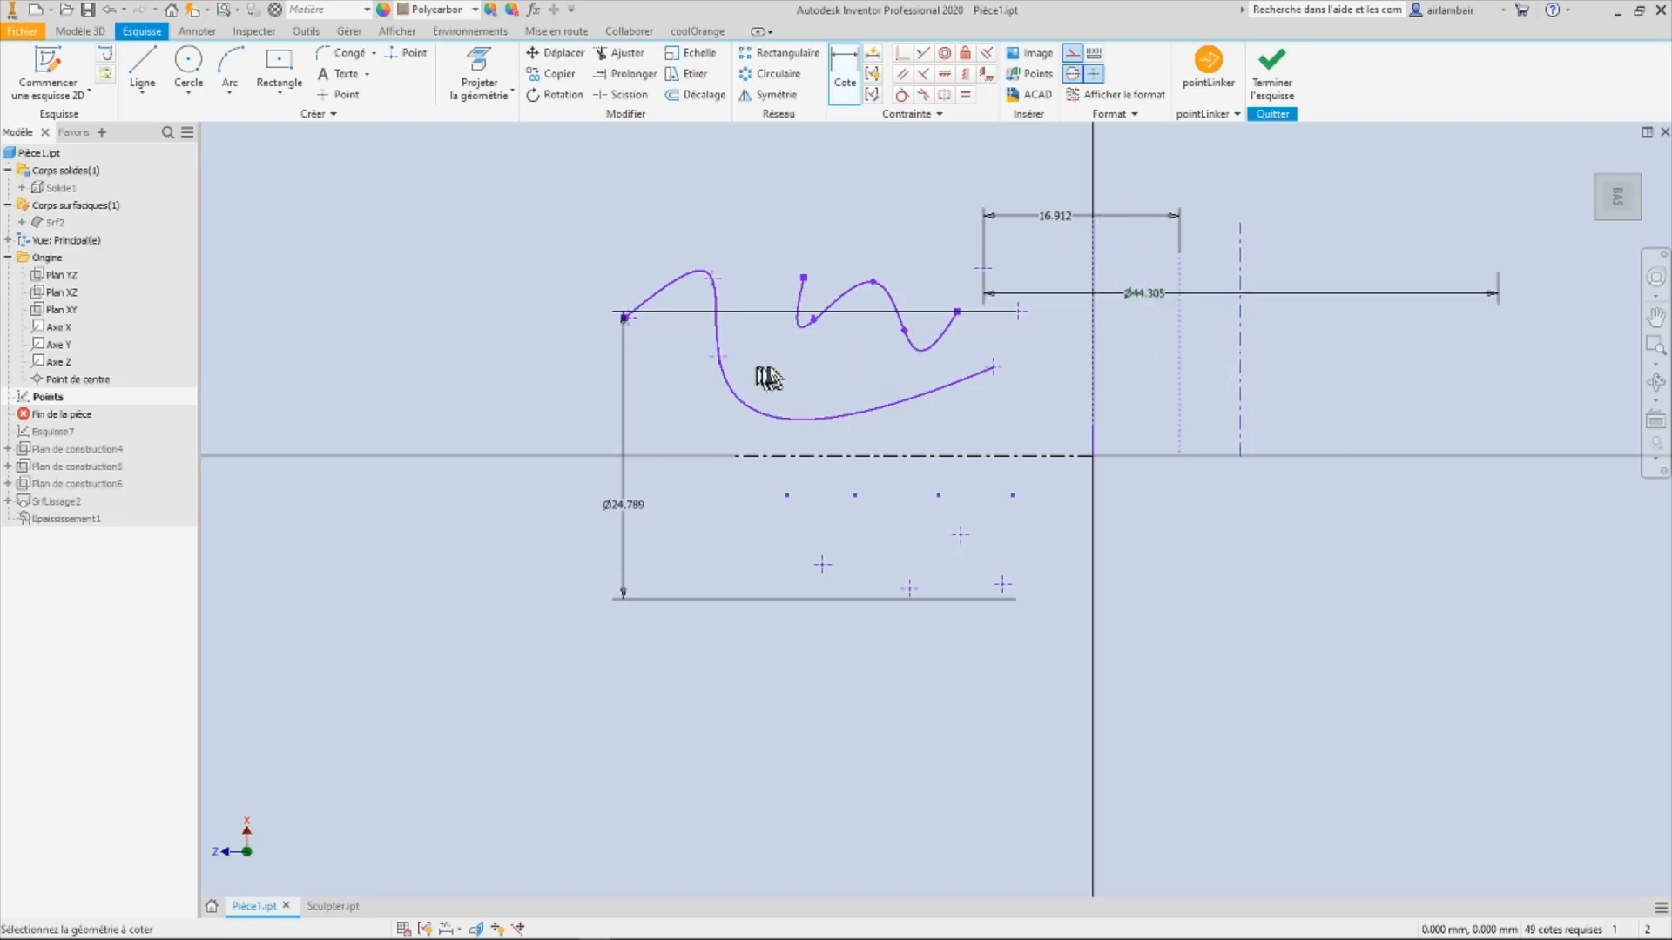
# Step: Mirror the zigzag spline about the vertical centerline
pyautogui.scroll(-5, 1189, 373)
pyautogui.scroll(5, 1229, 357)
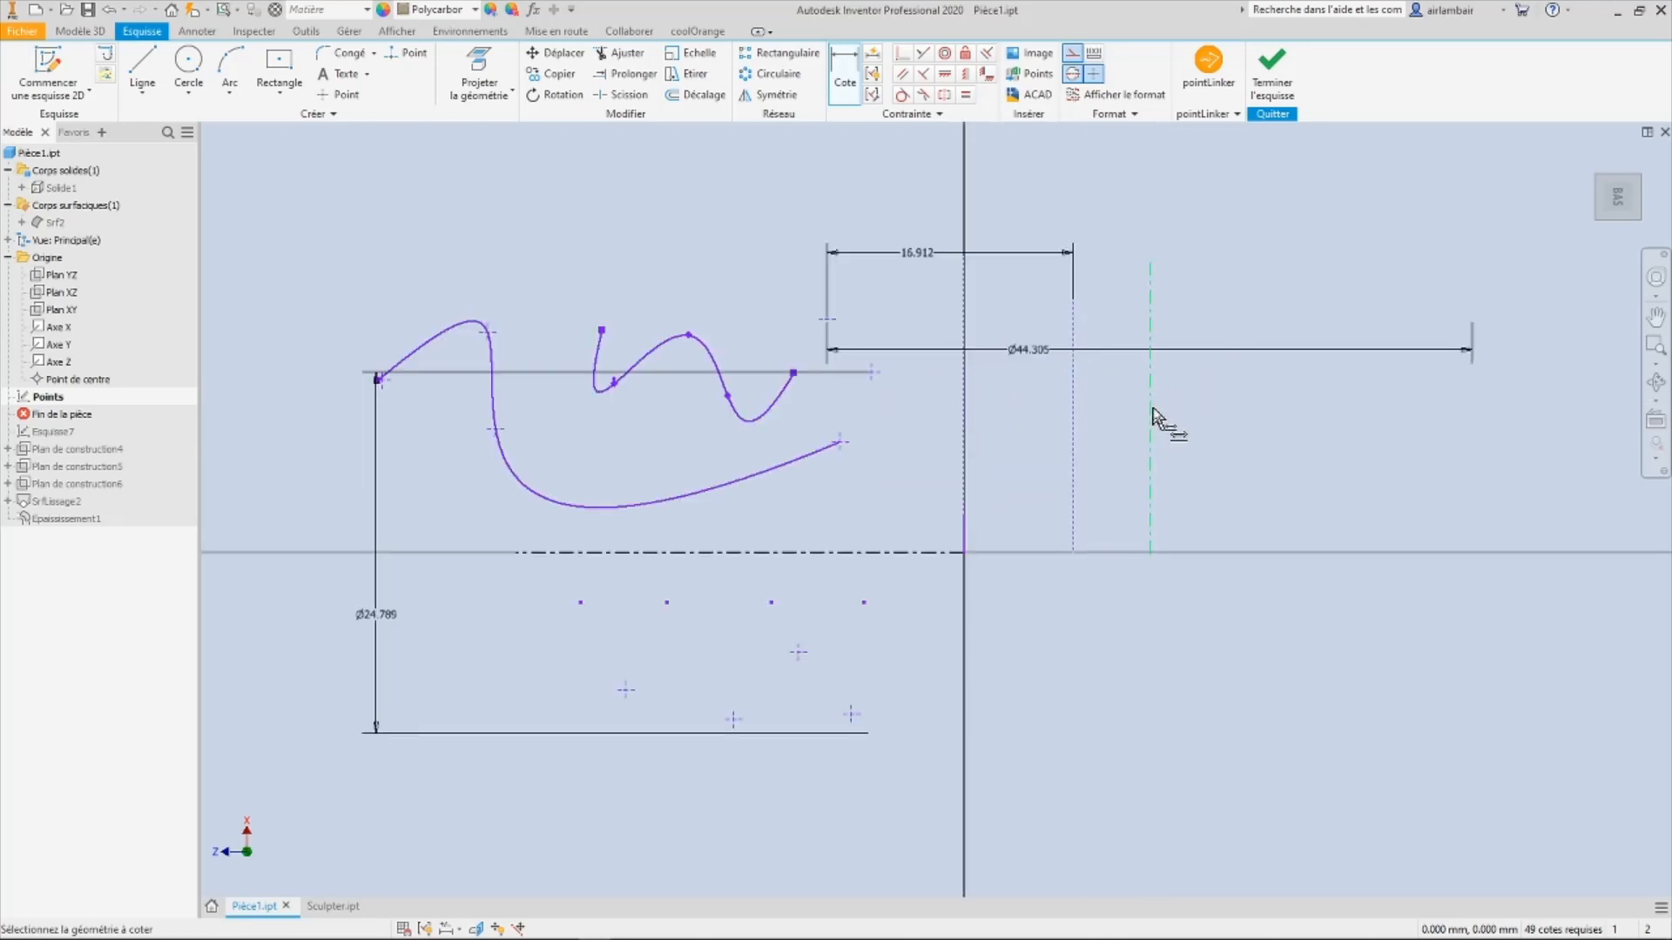
pyautogui.click(1071, 55)
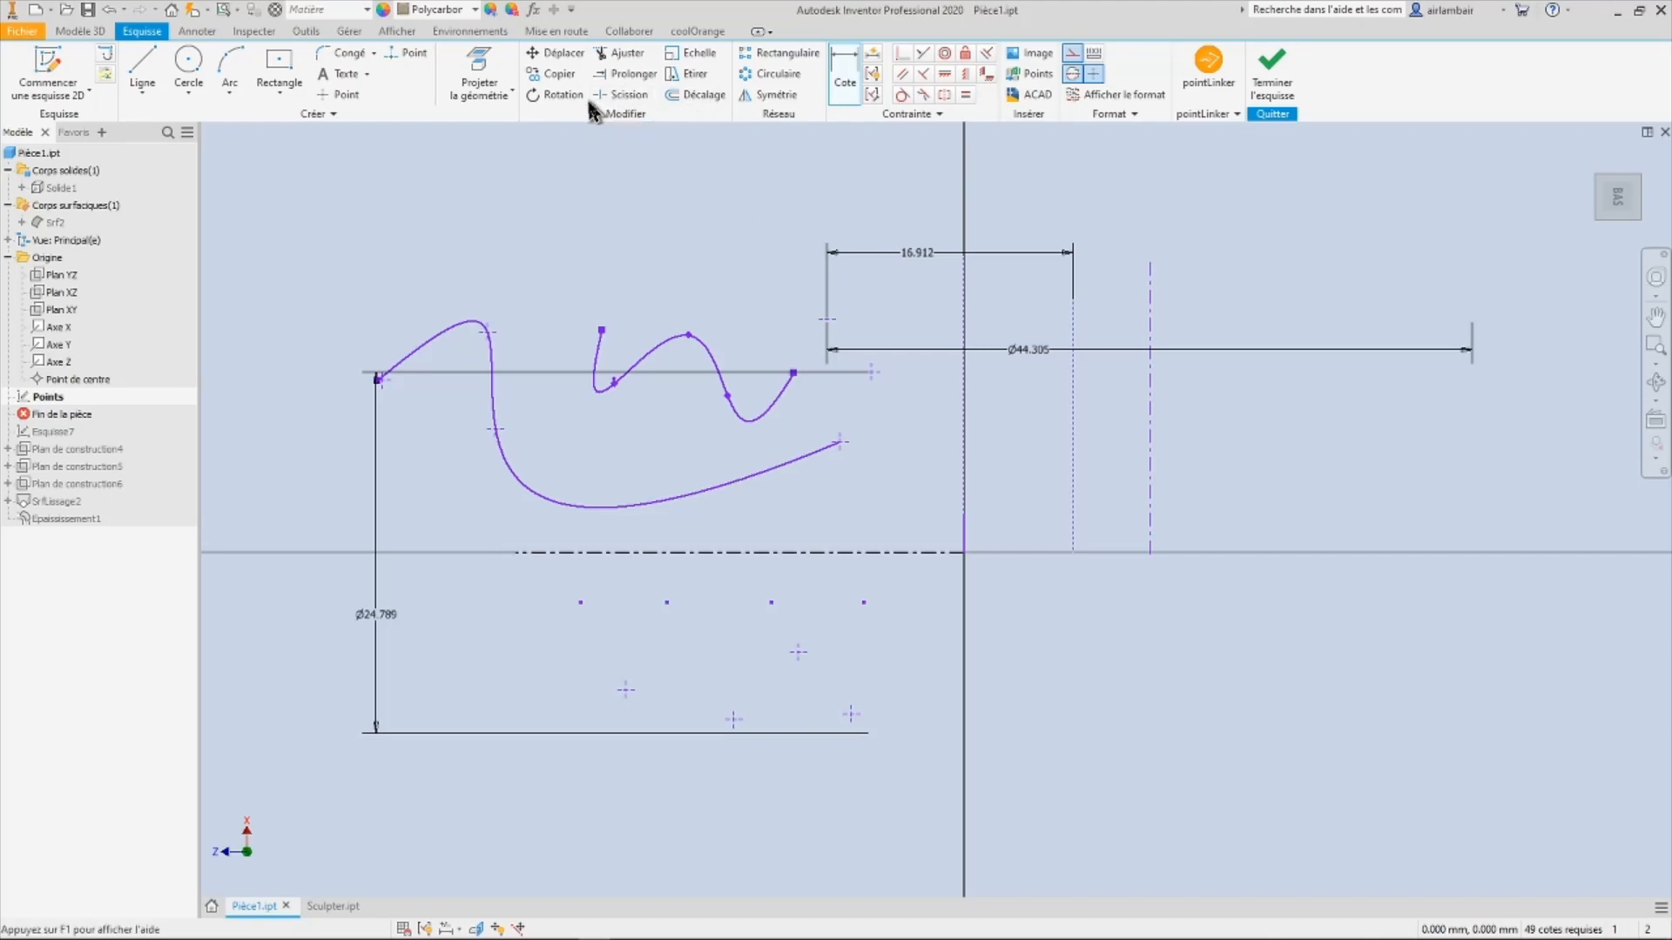
pyautogui.click(768, 94)
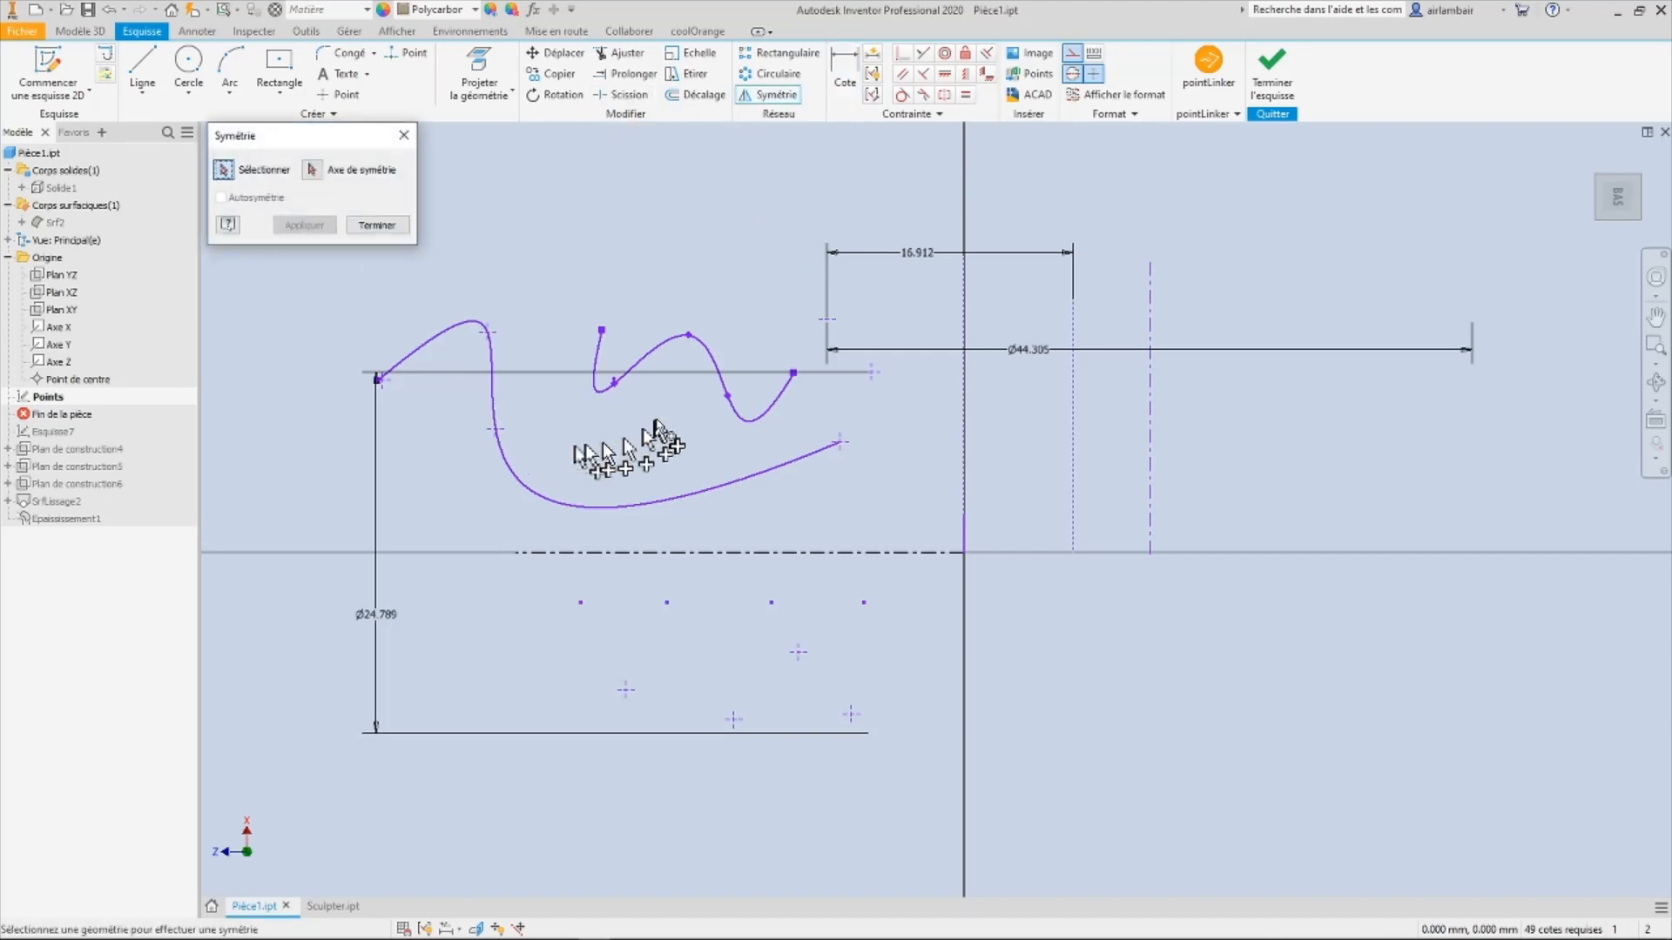
pyautogui.click(742, 419)
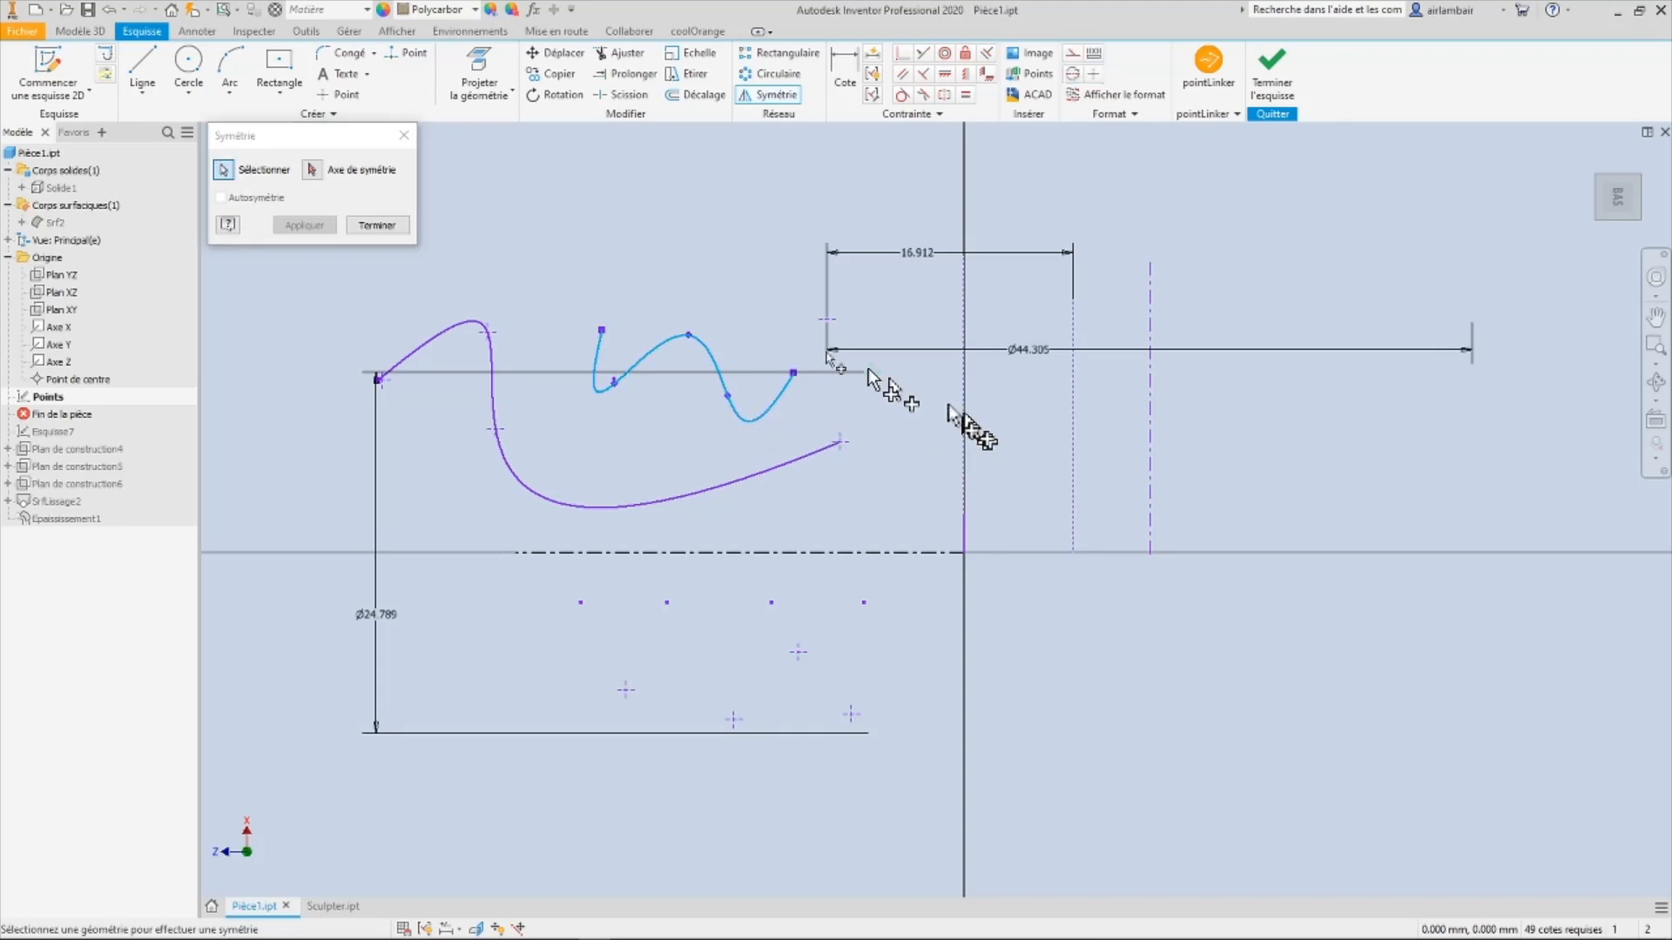
pyautogui.click(312, 170)
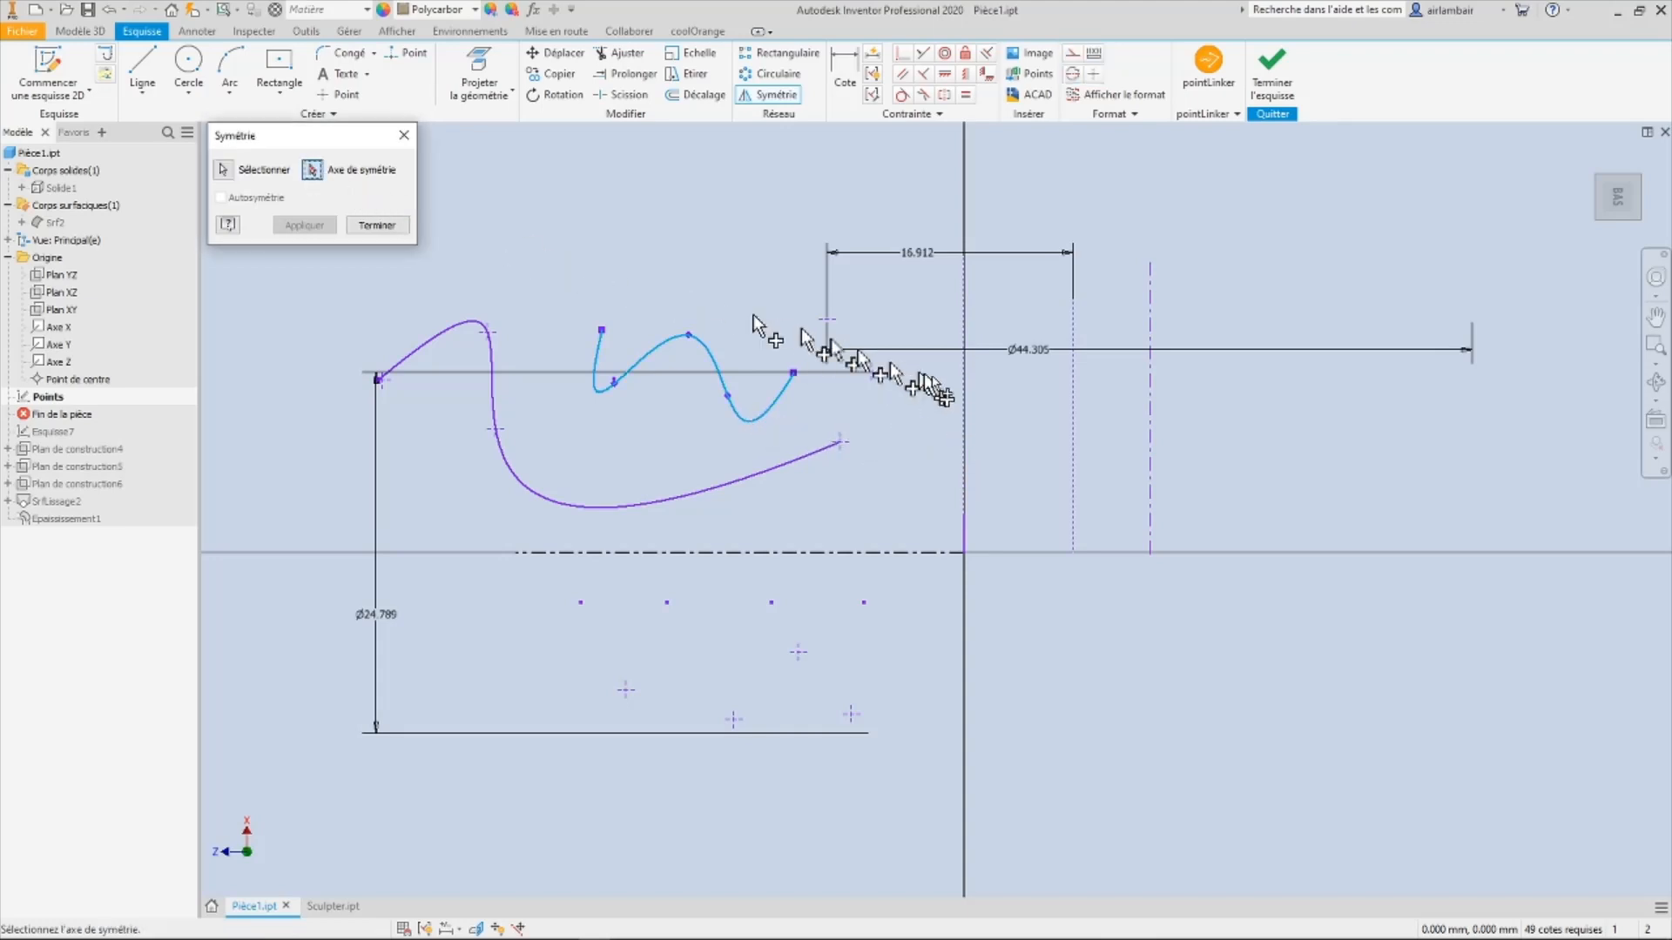
pyautogui.click(1073, 408)
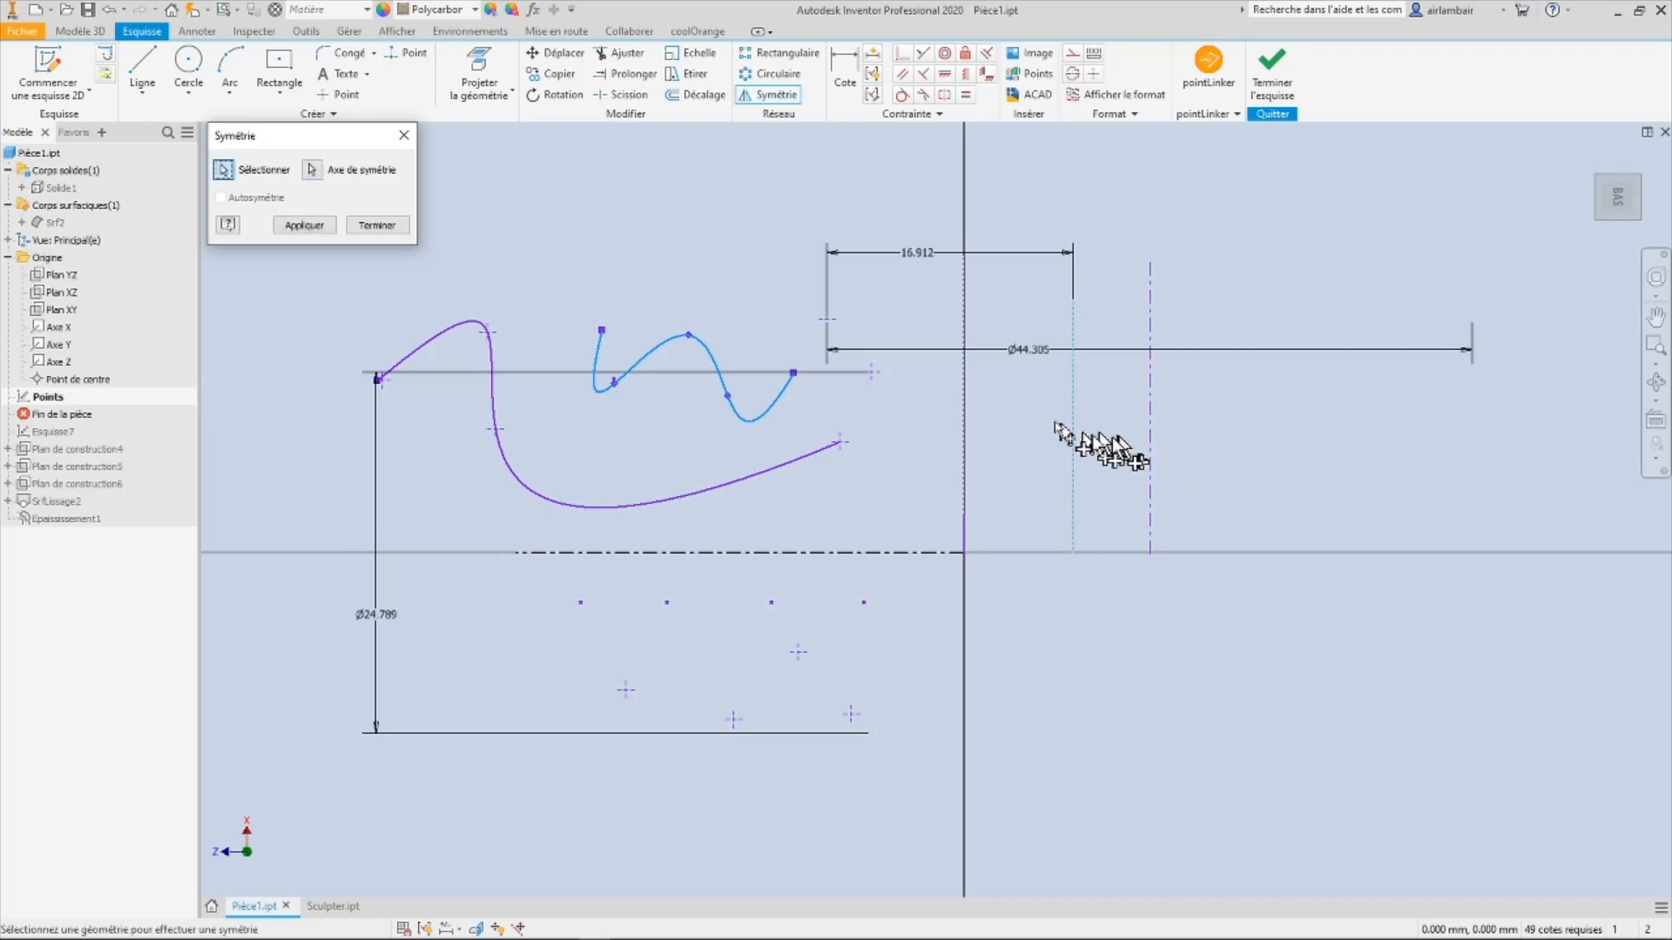
pyautogui.click(331, 177)
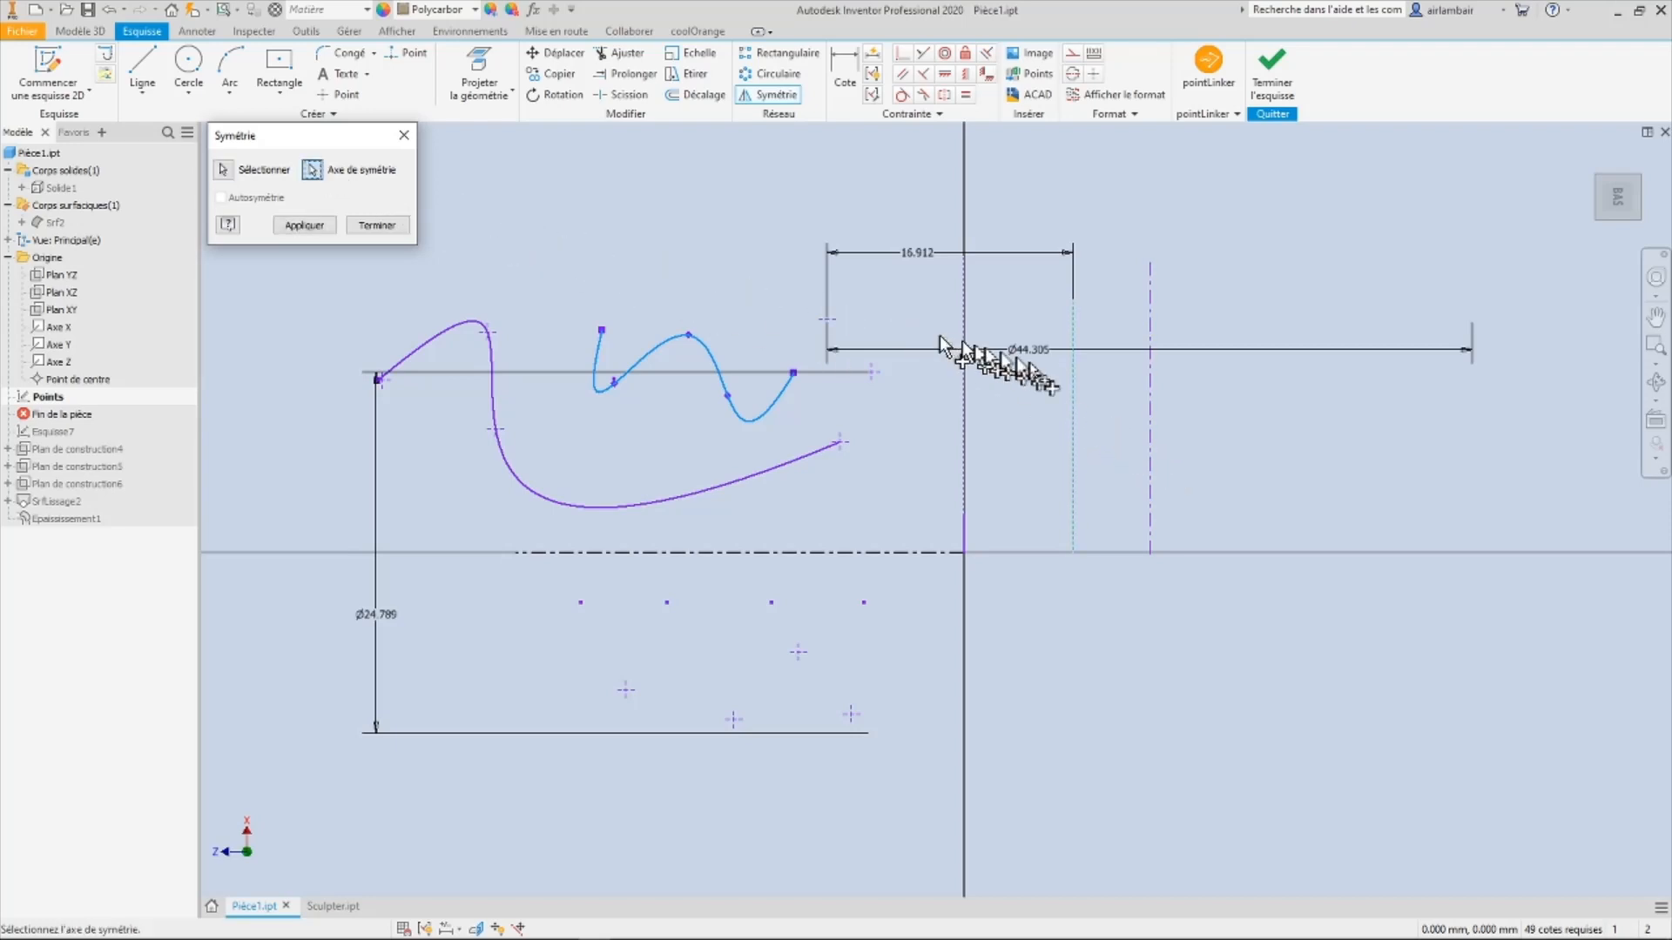
pyautogui.click(1150, 407)
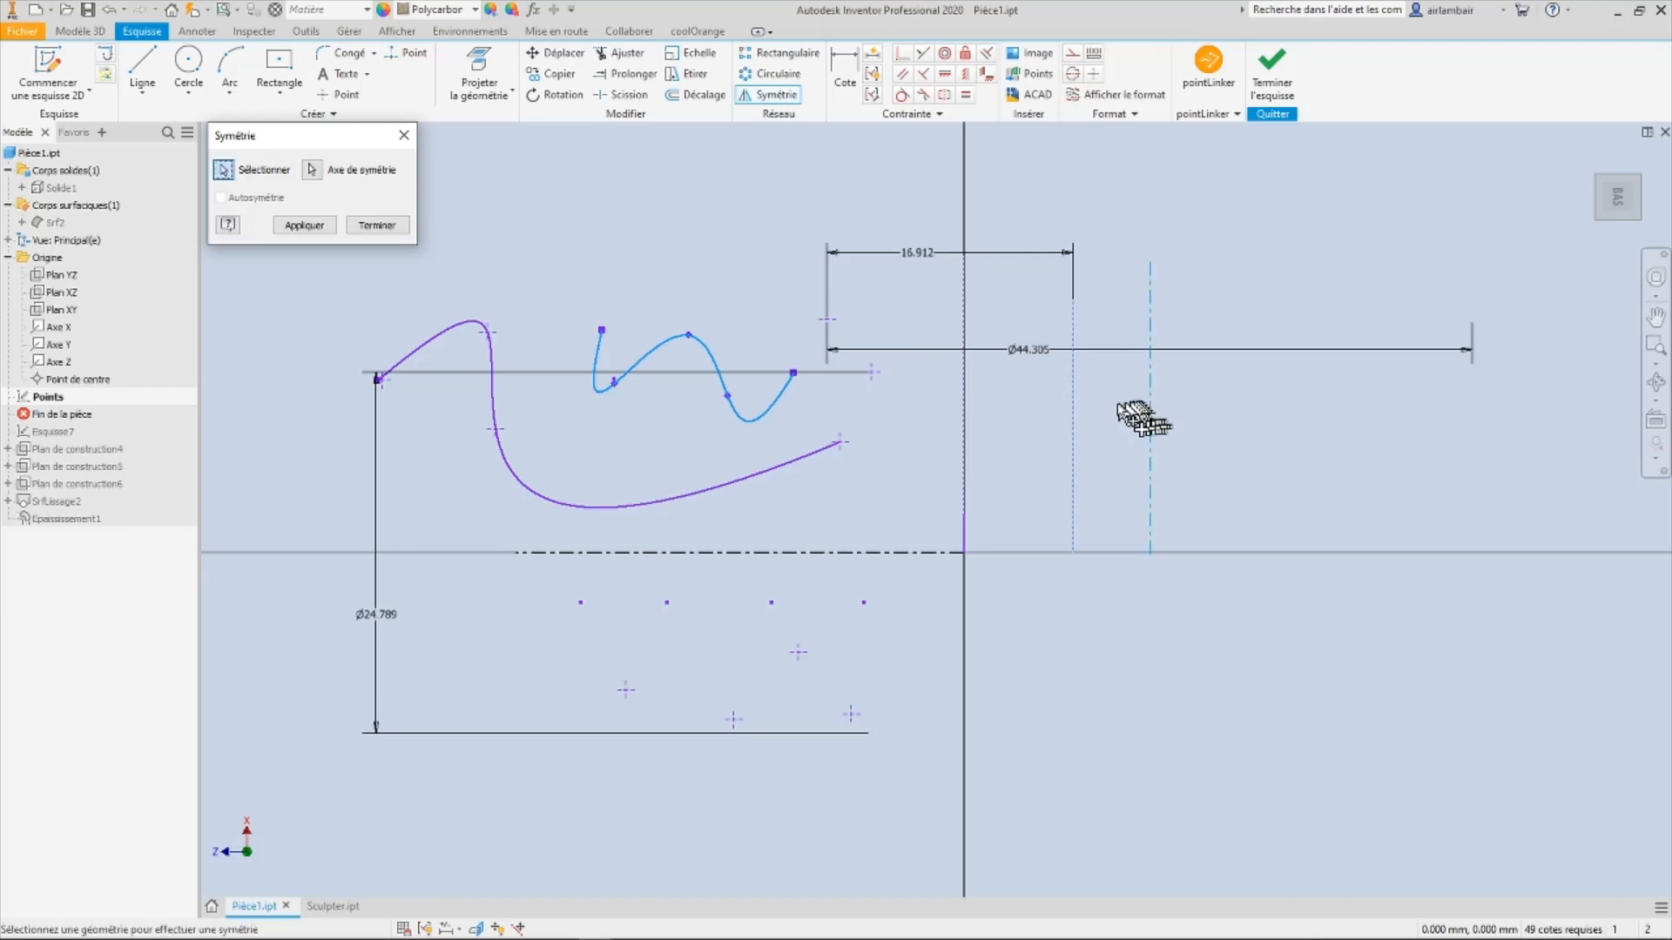
pyautogui.click(306, 226)
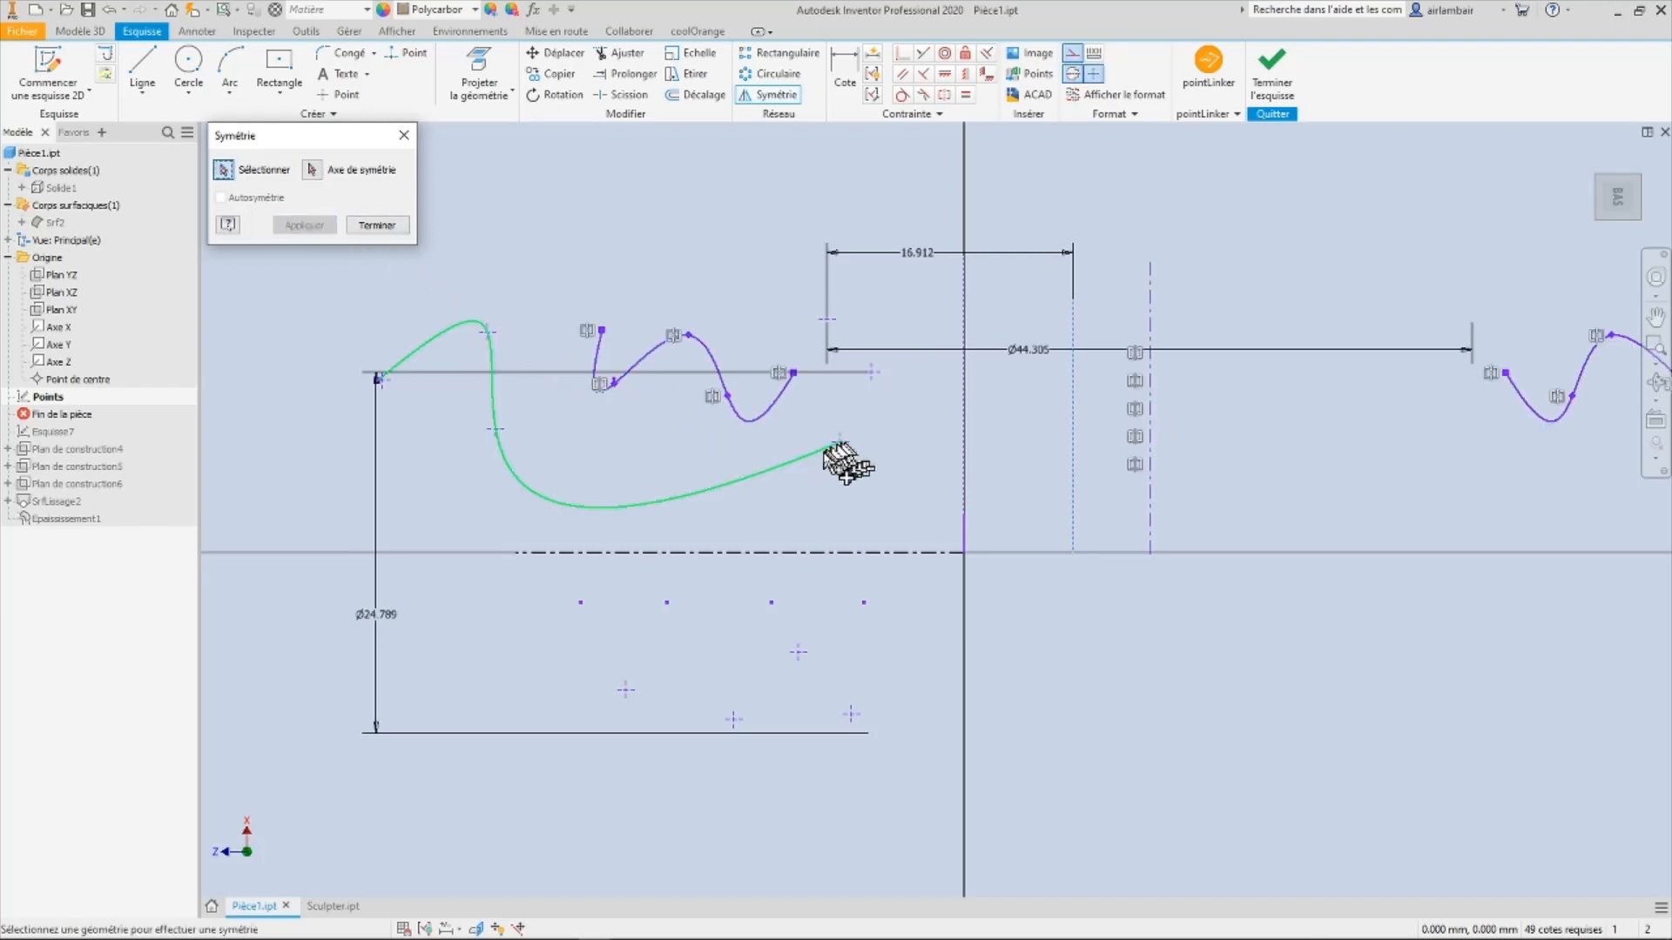
pyautogui.scroll(-3, 856, 453)
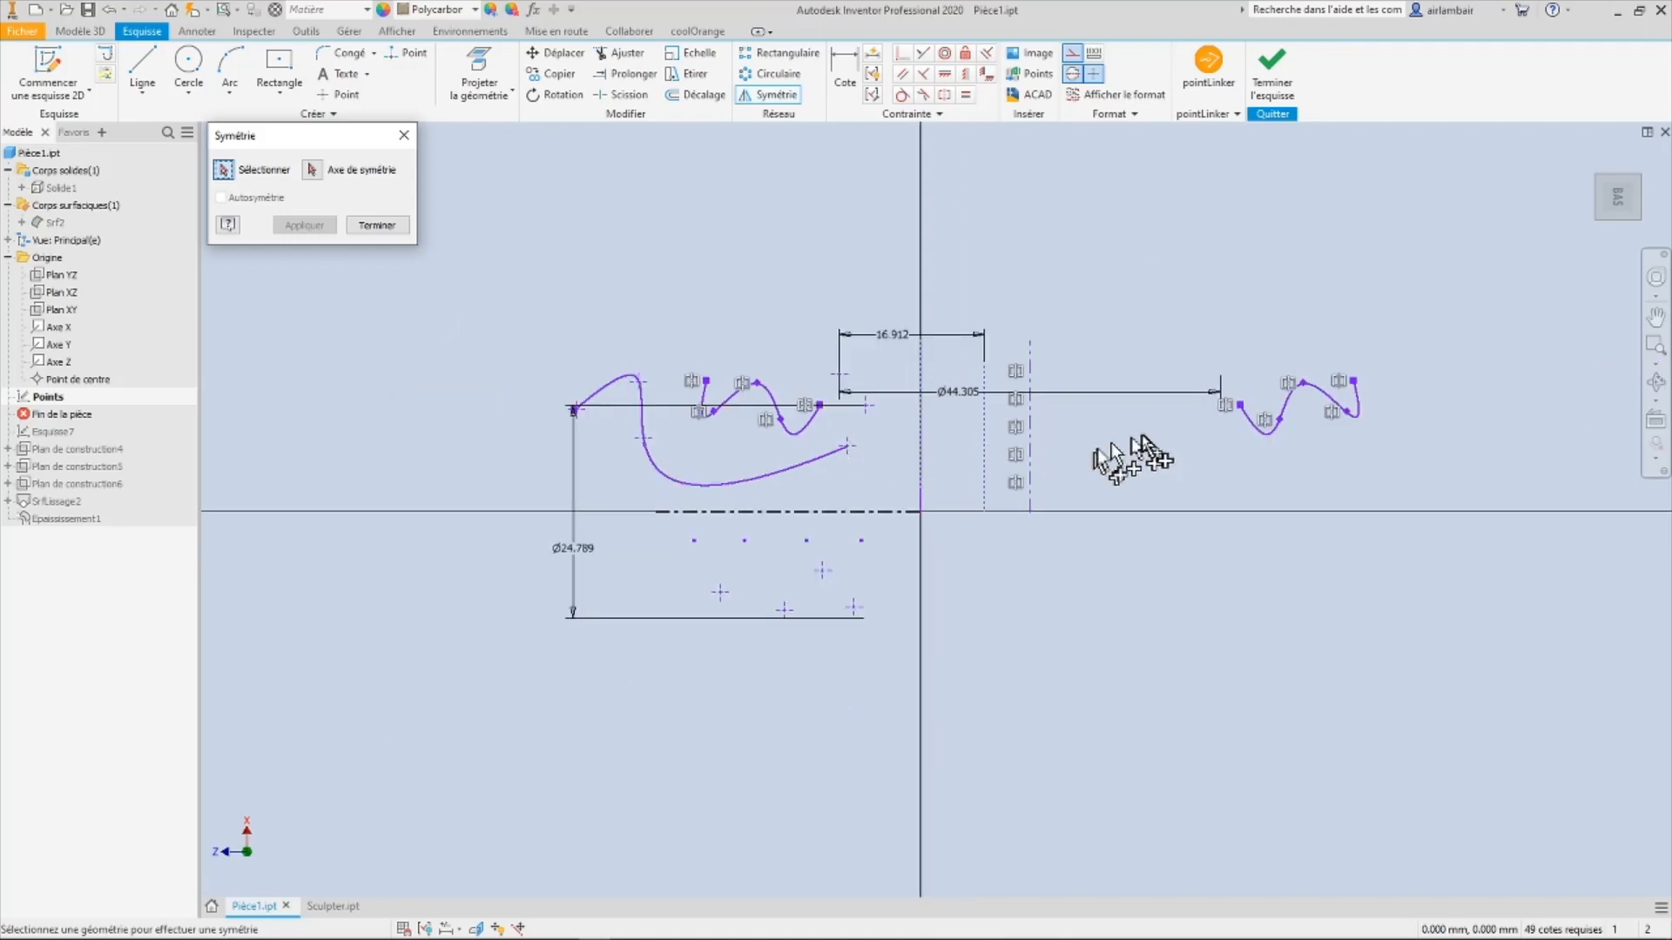
pyautogui.press('Escape')
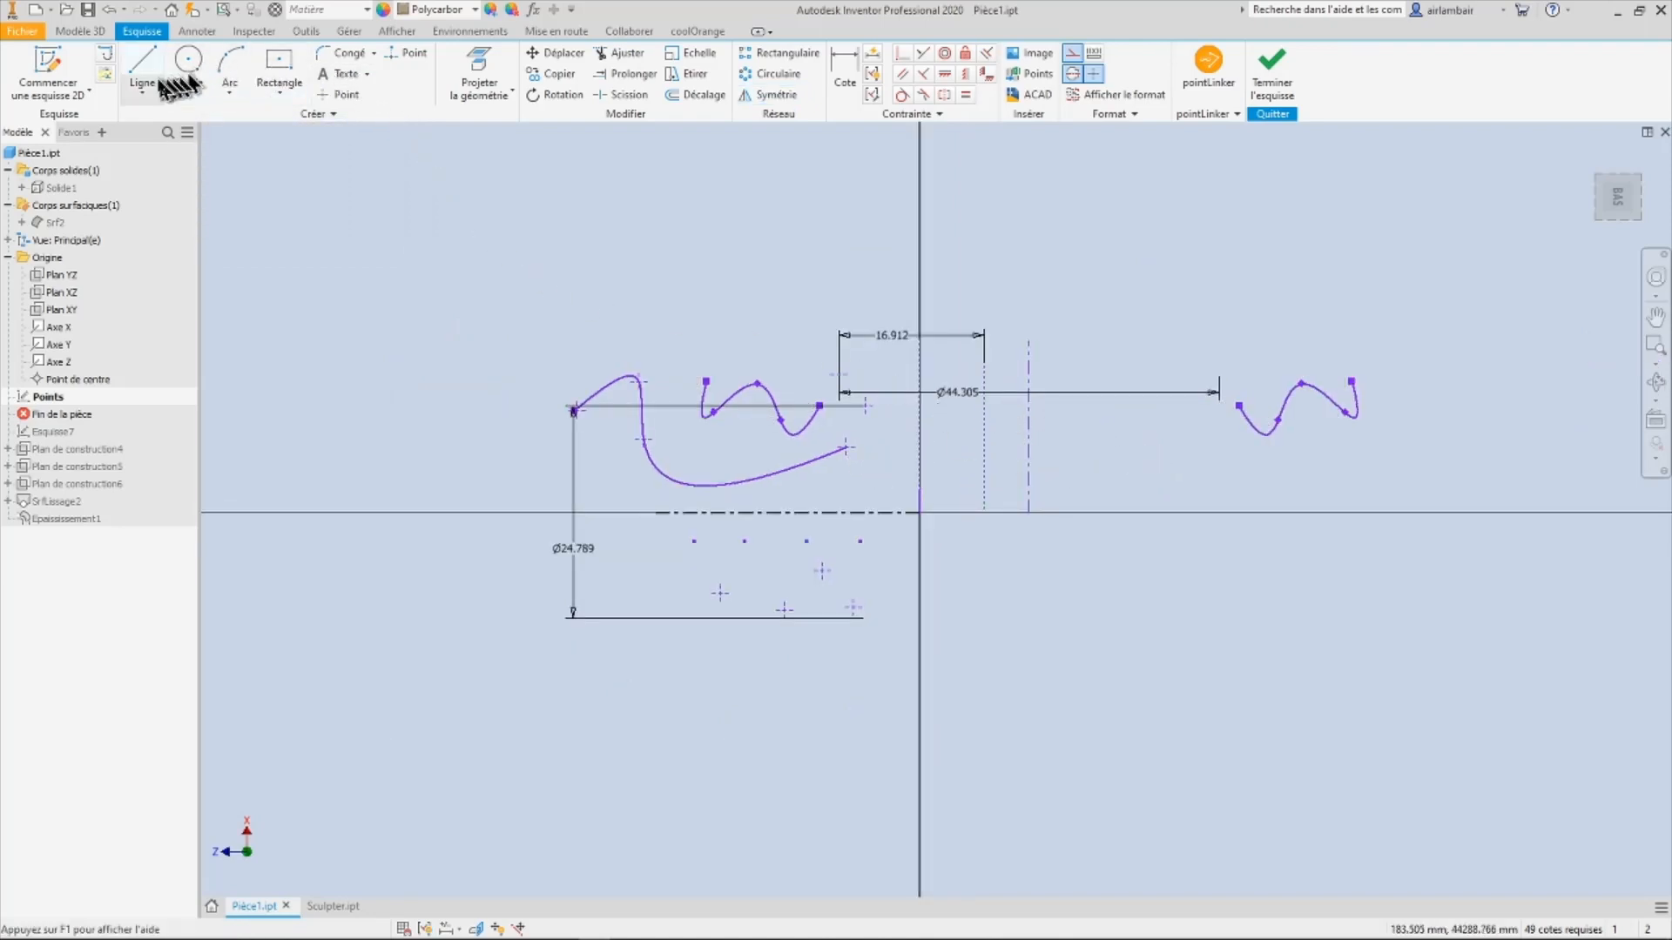
# Step: Mirror the zigzag spline about the dotted construction line to the left of the vertical centerline
pyautogui.click(768, 96)
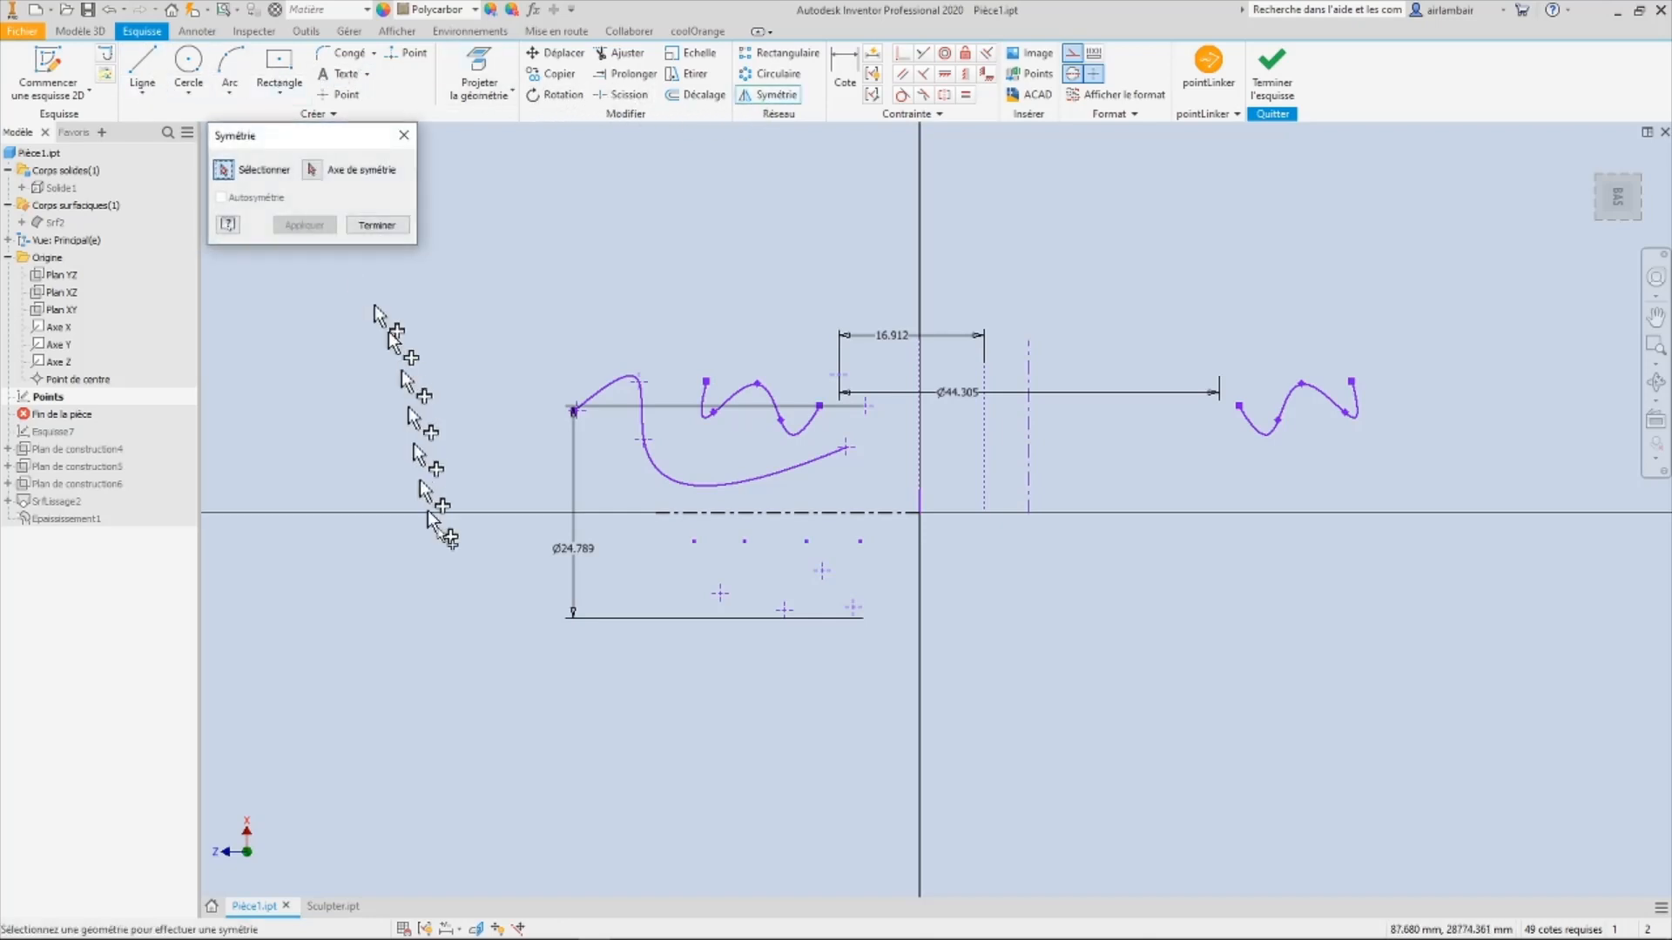
pyautogui.click(796, 429)
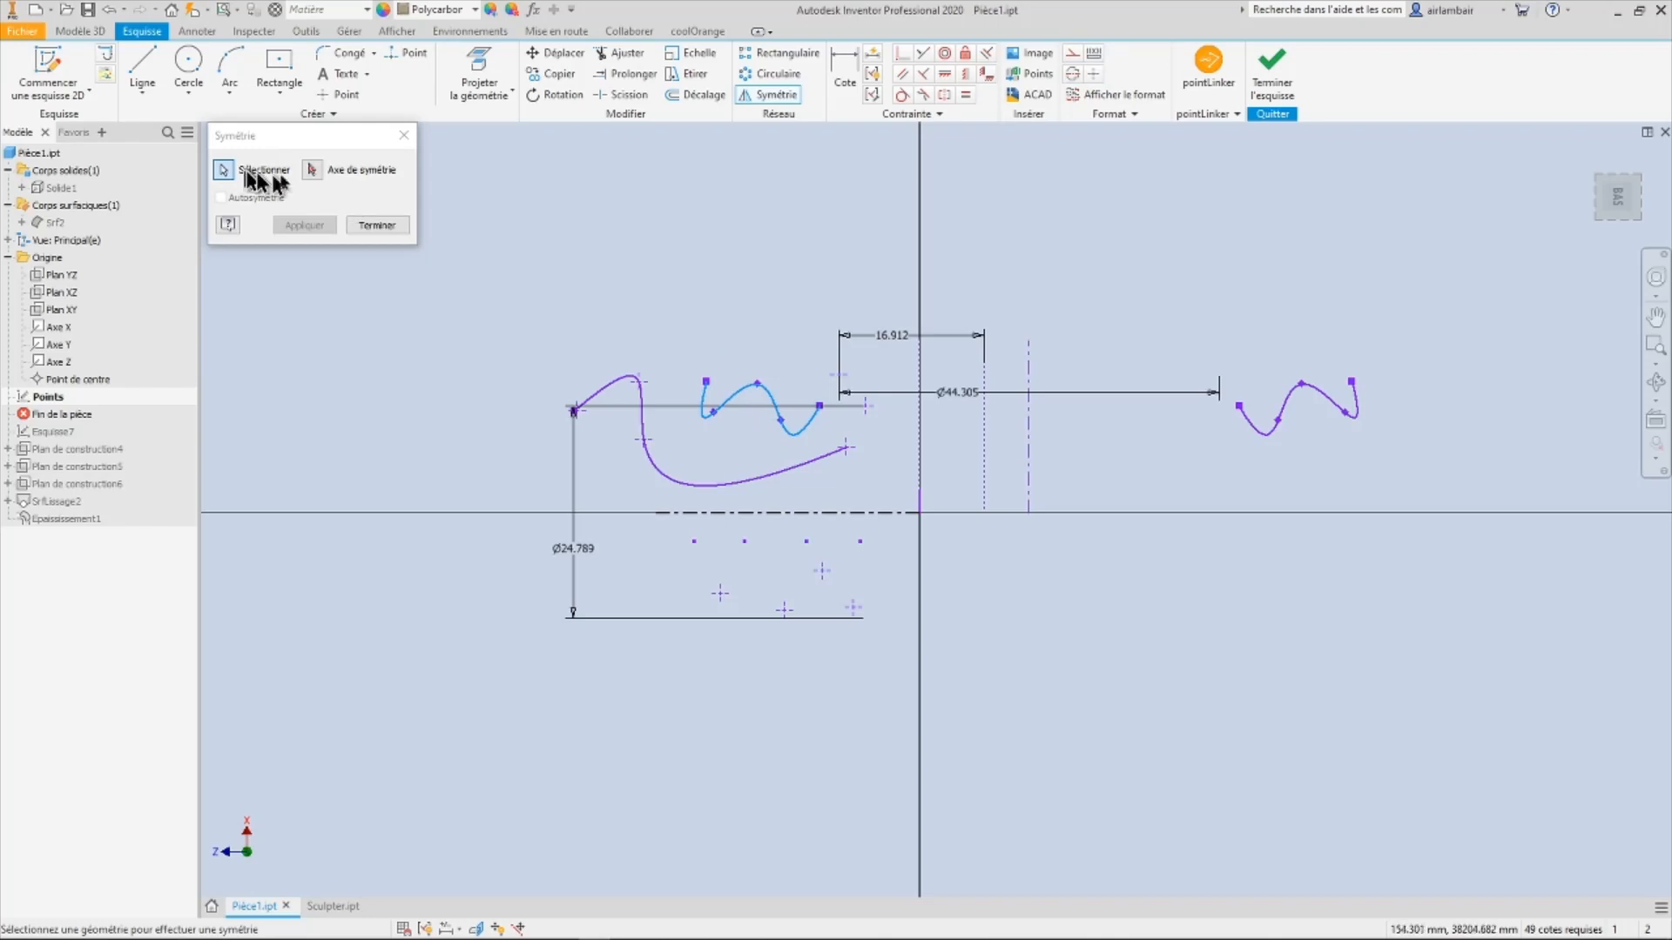
pyautogui.click(311, 170)
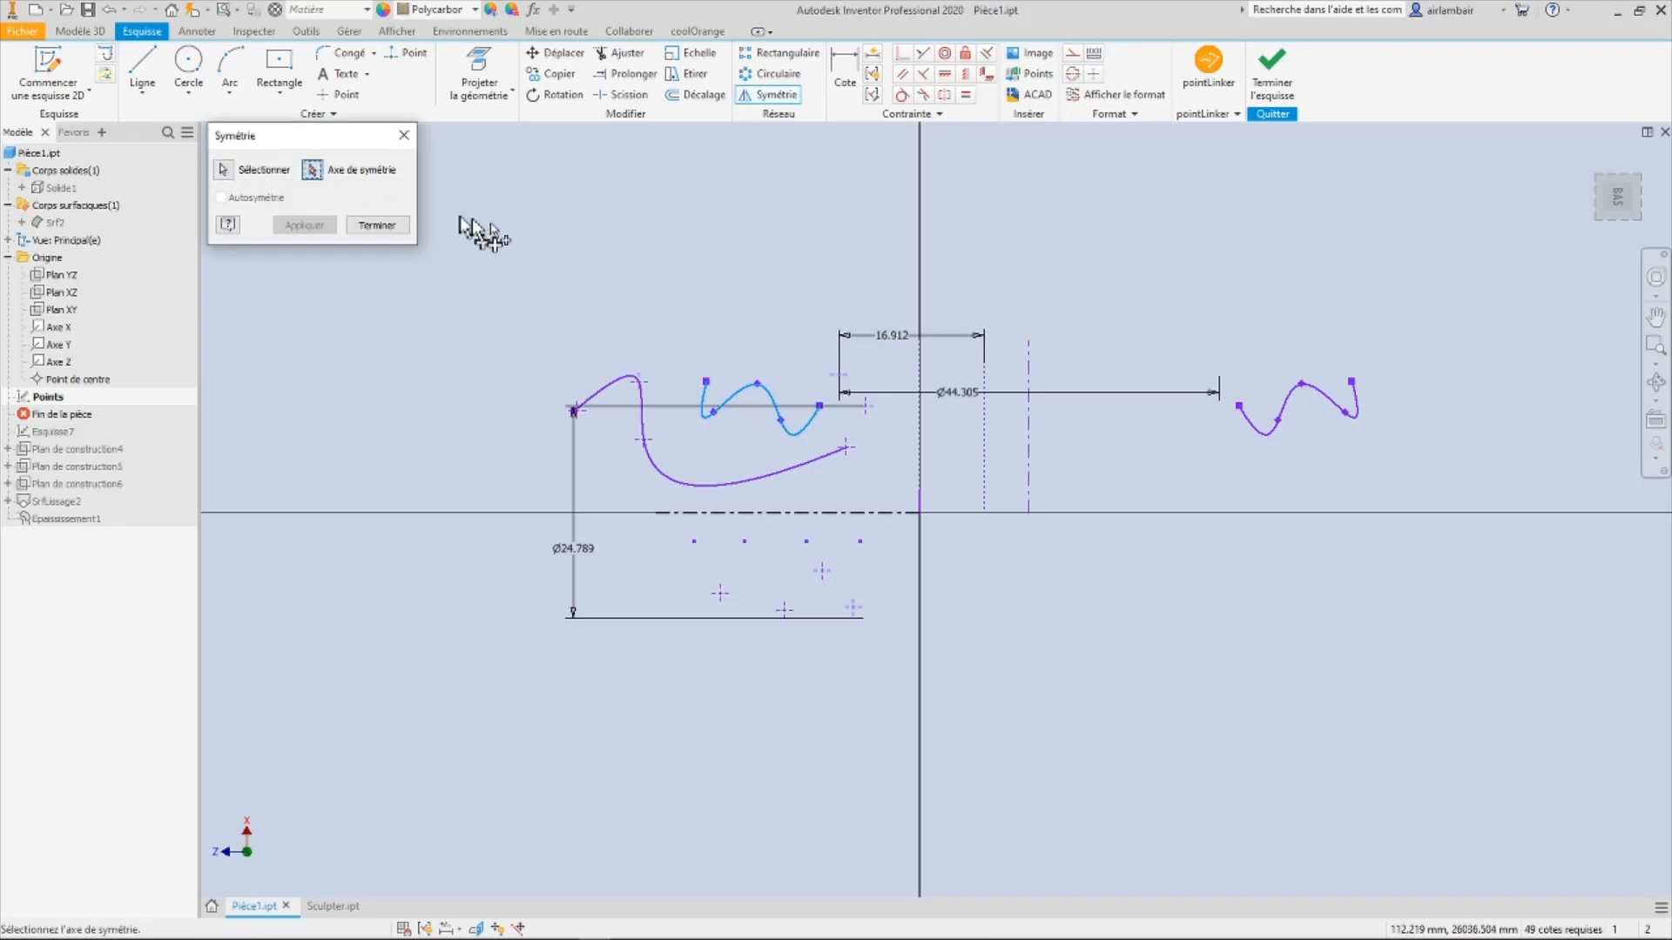
pyautogui.click(985, 457)
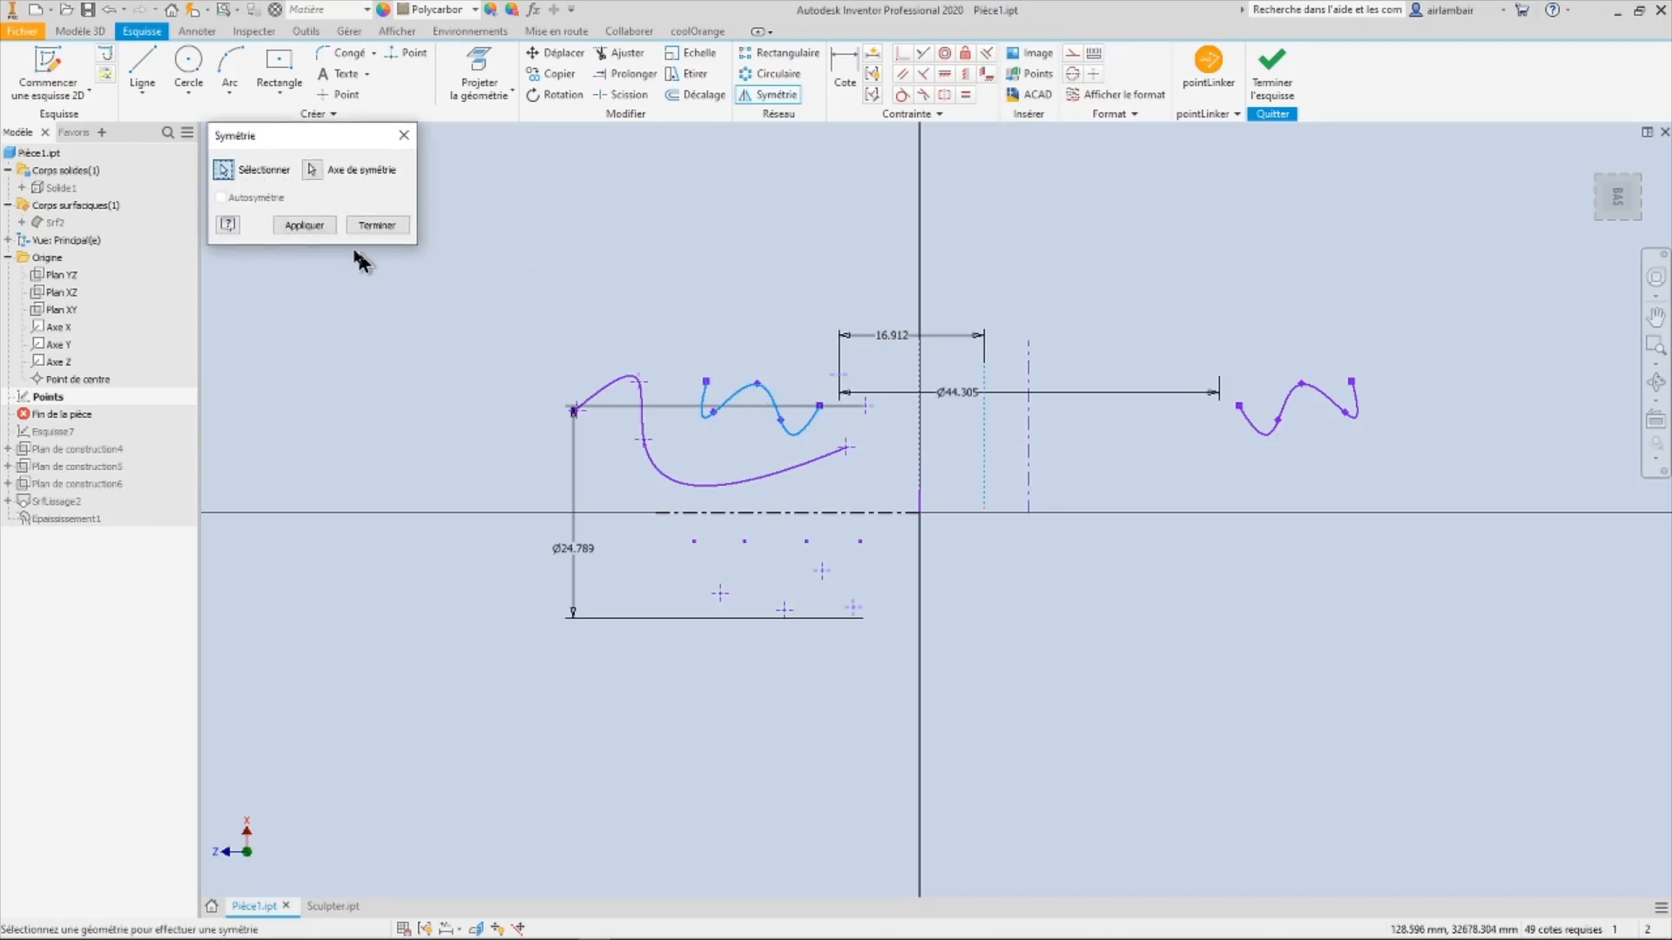
pyautogui.click(314, 229)
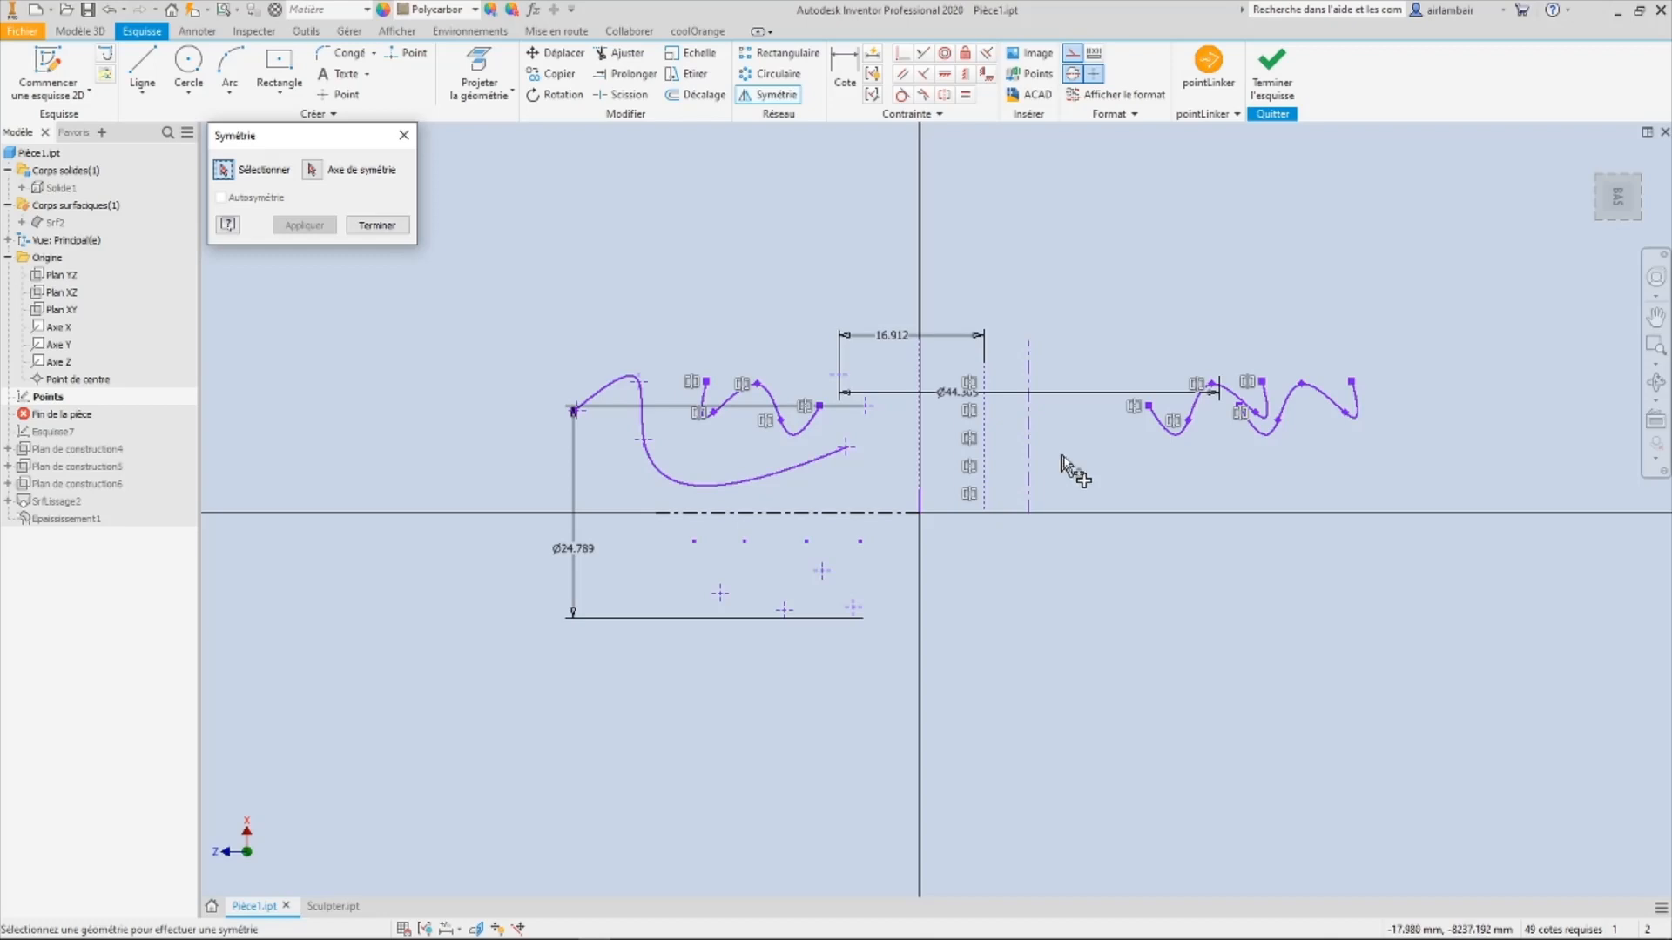
pyautogui.press('Escape')
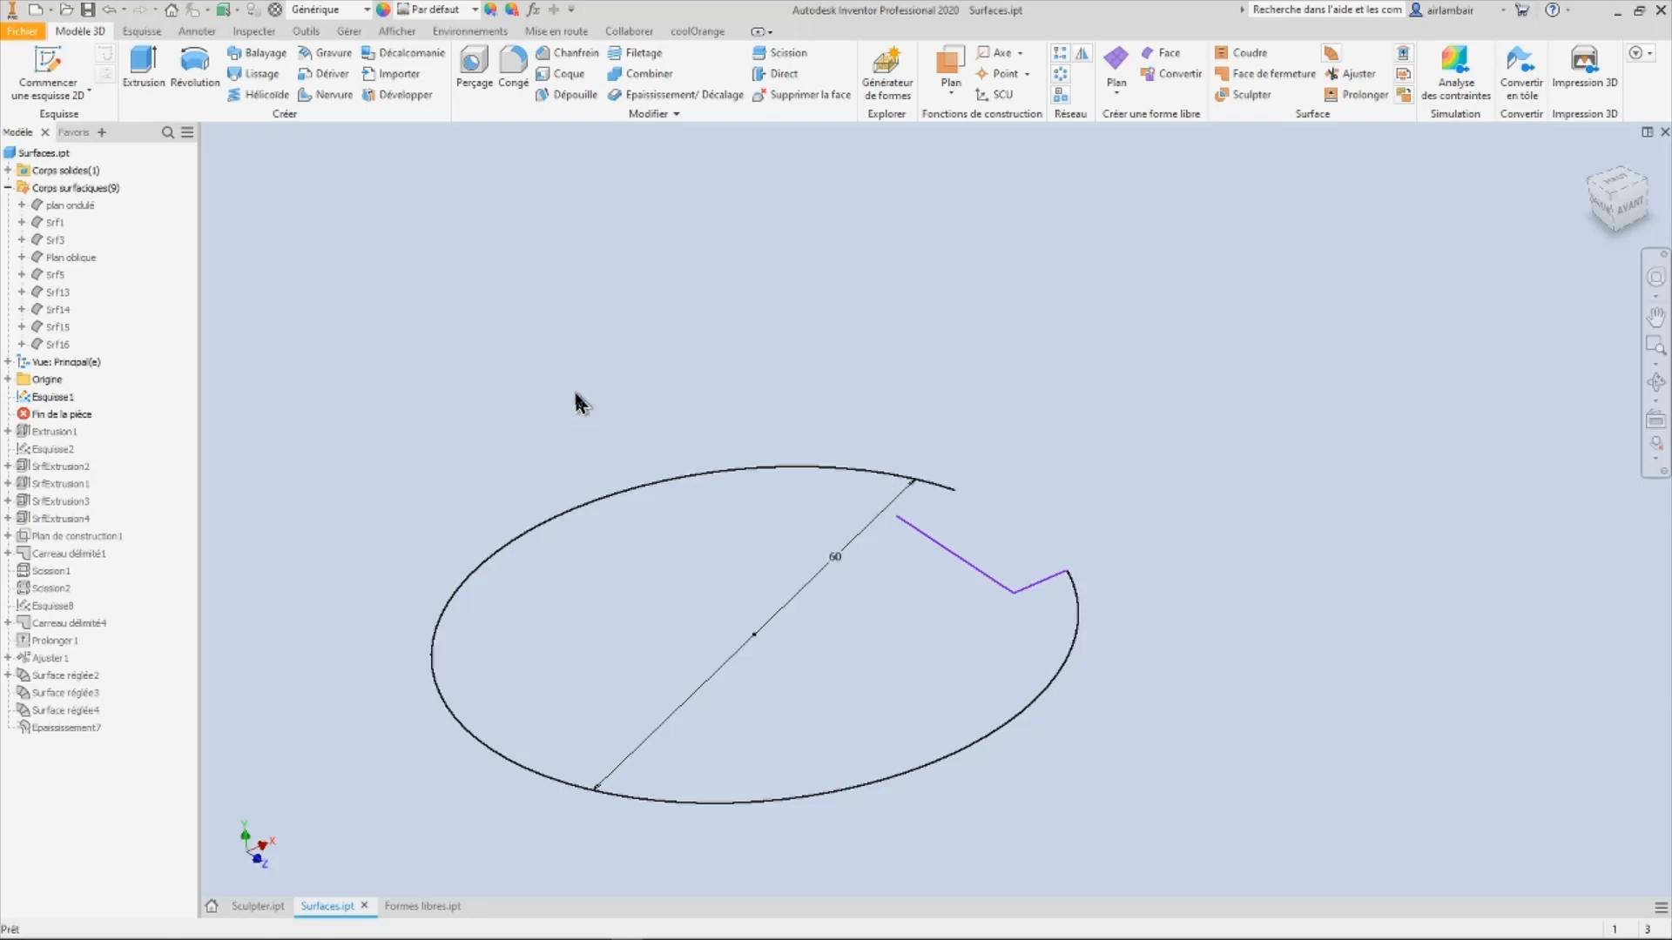
# Step: In Surfaces.ipt, move the end-of-part marker below Extrusion1 in the feature tree
pyautogui.scroll(2, 579, 397)
pyautogui.scroll(2, 618, 408)
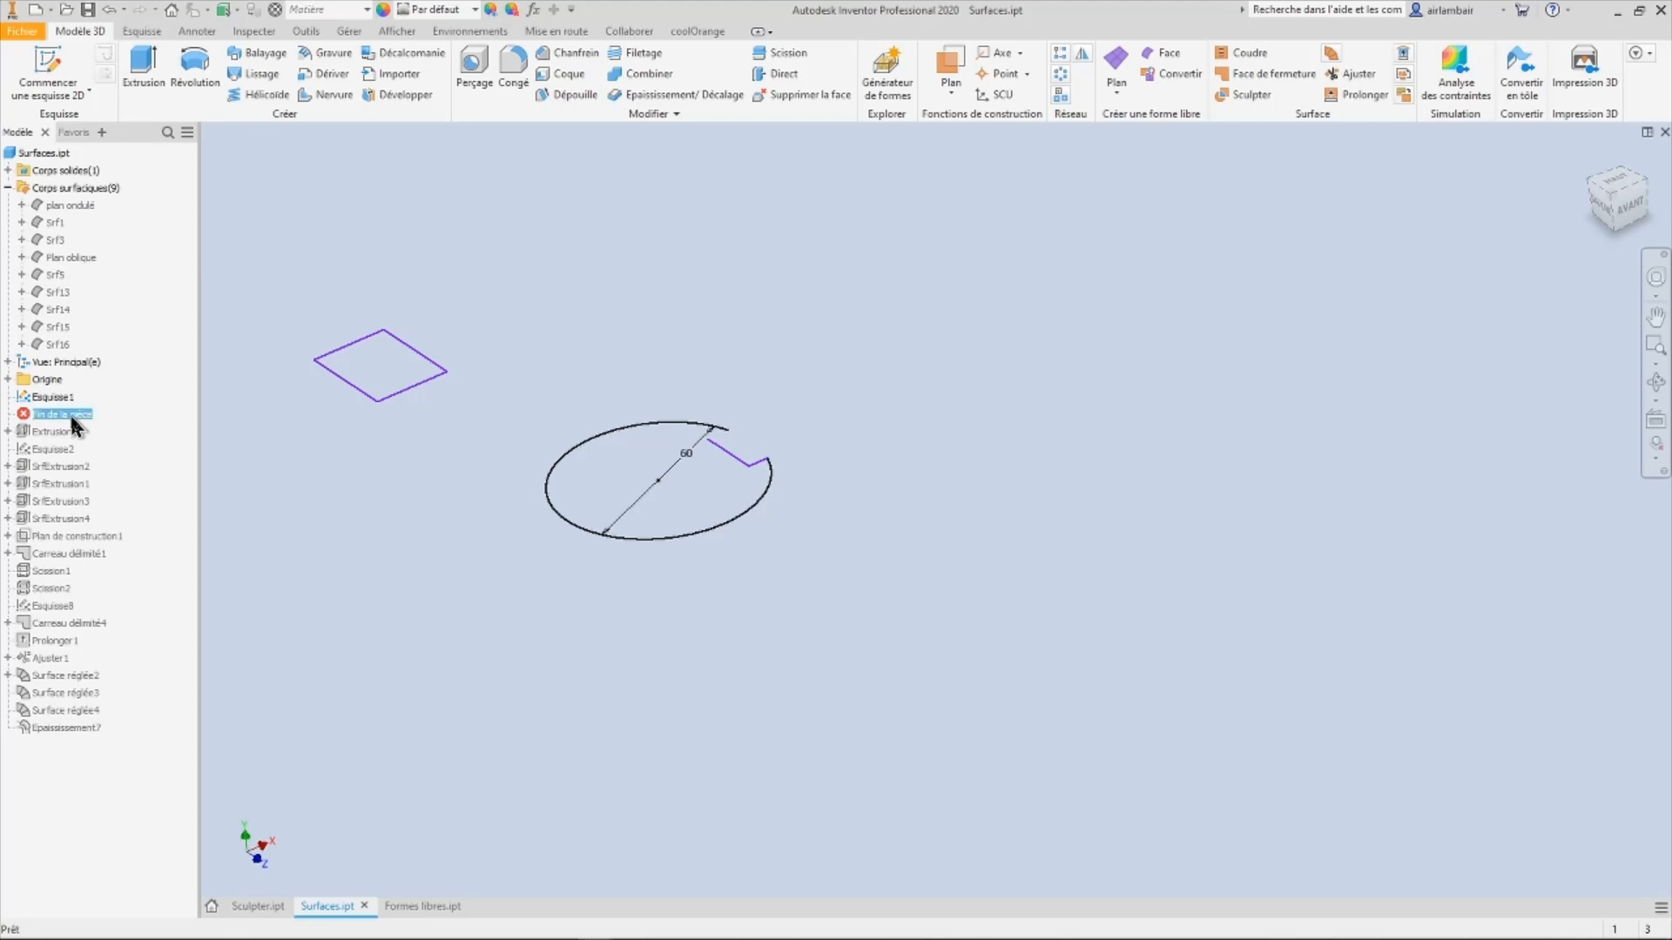
pyautogui.moveTo(69, 411); pyautogui.dragTo(75, 441)
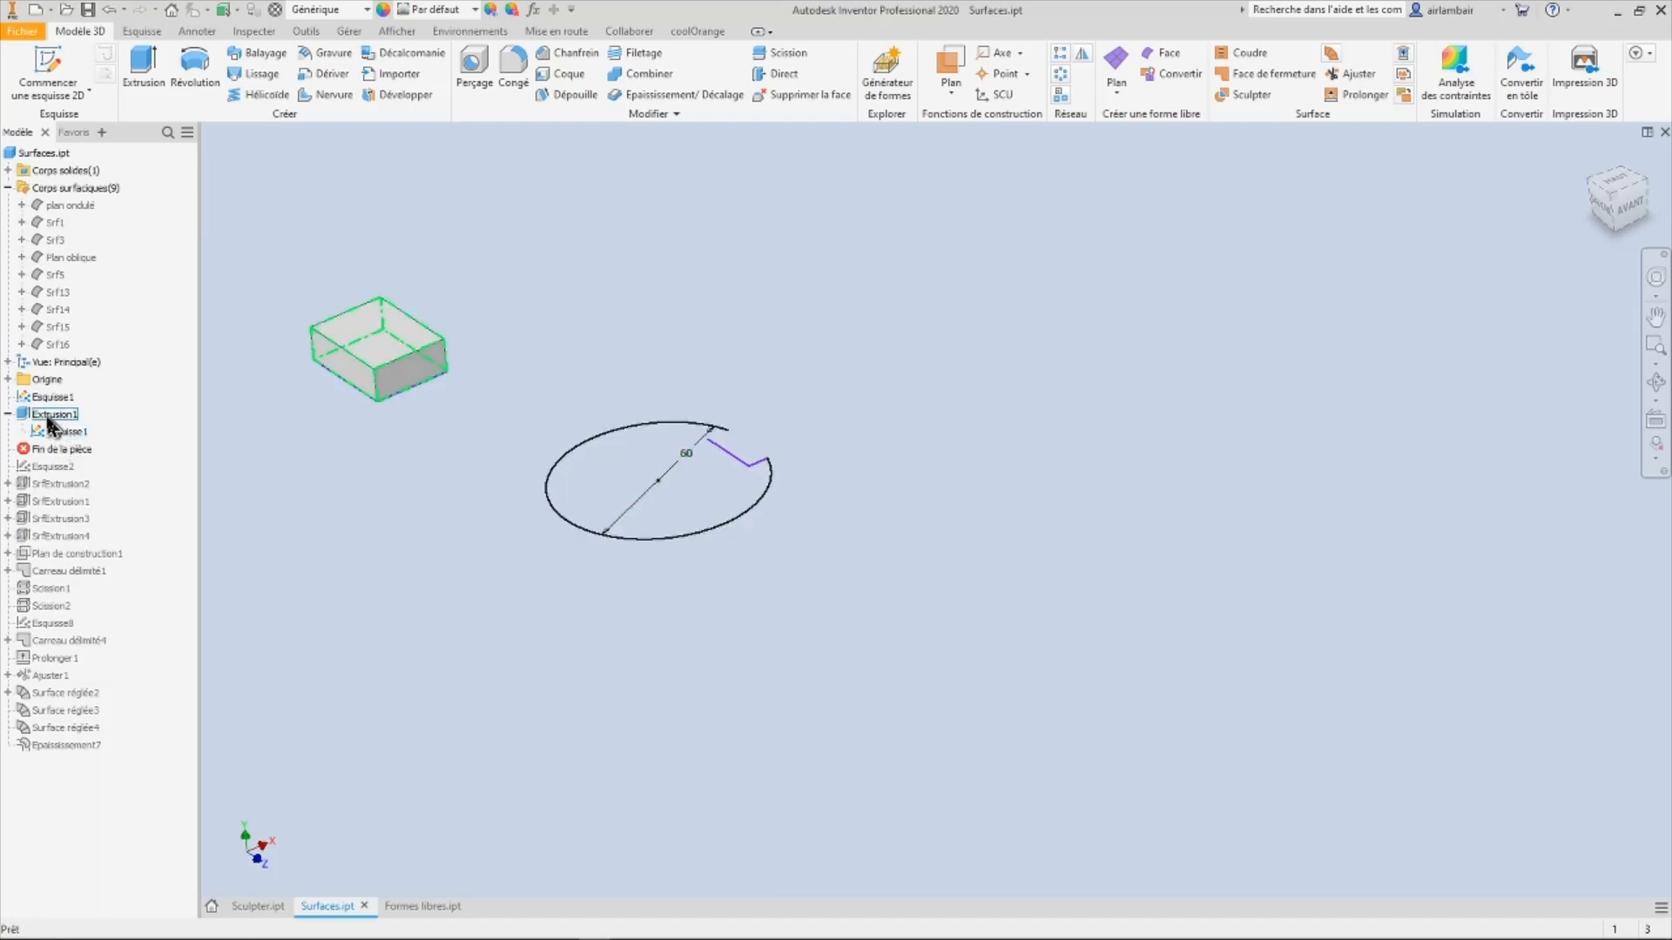
# Step: Open Extrusion1 for editing, examine its profile, distance and solid/surface mode settings, and close it without changes
pyautogui.rightClick(48, 418)
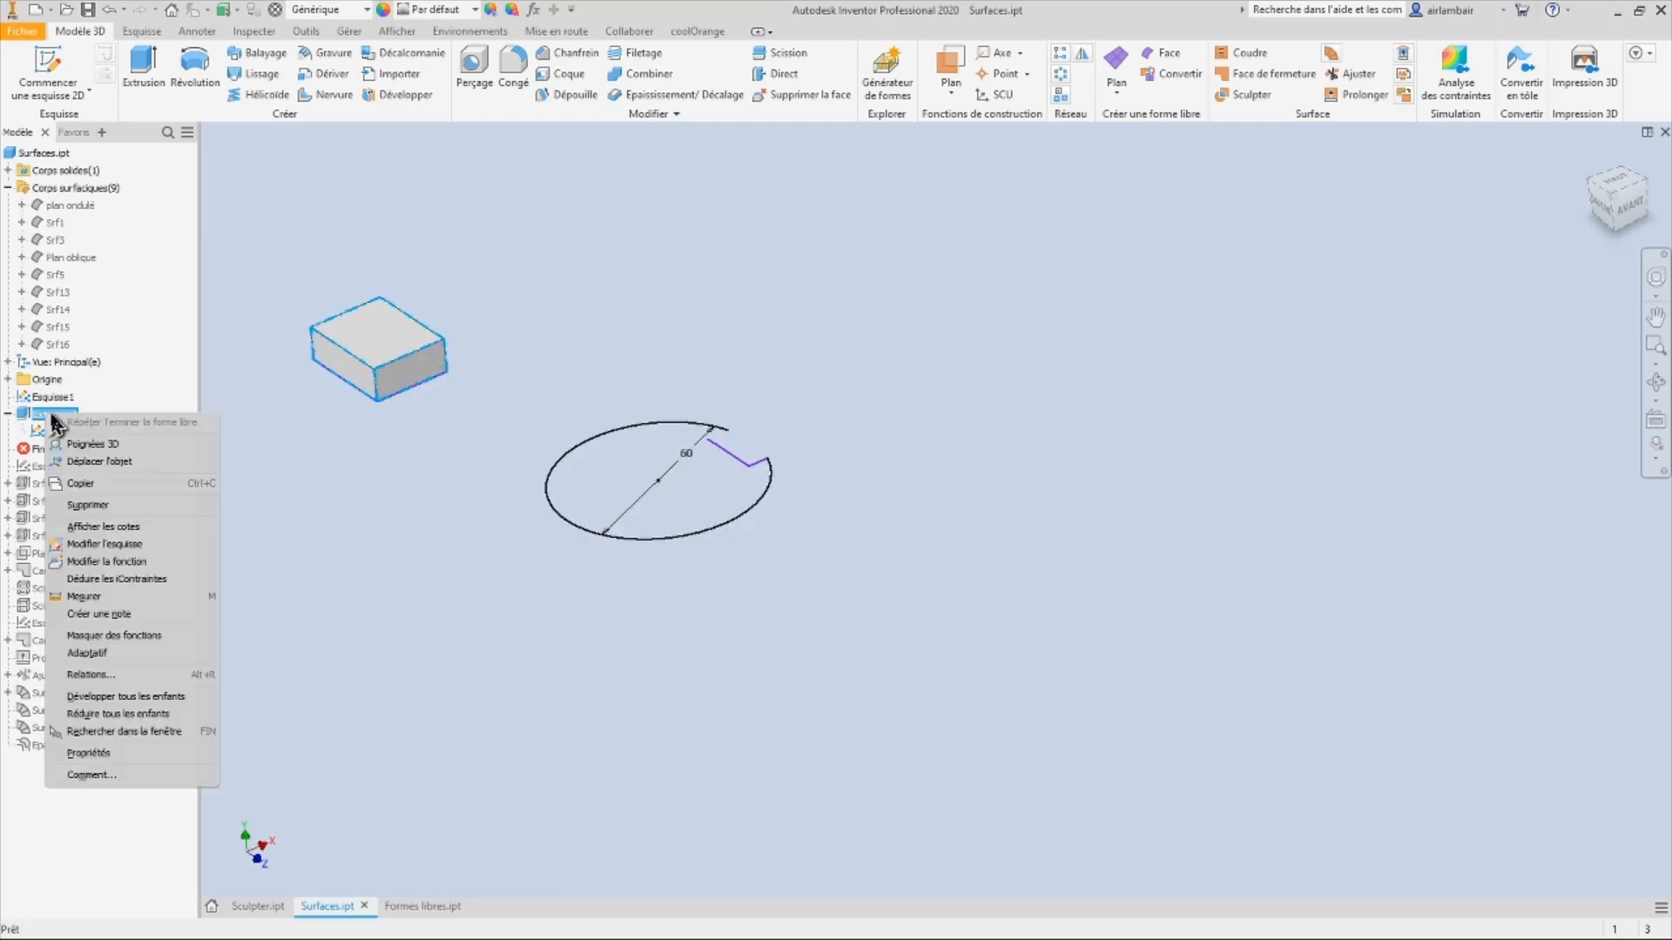
pyautogui.click(99, 562)
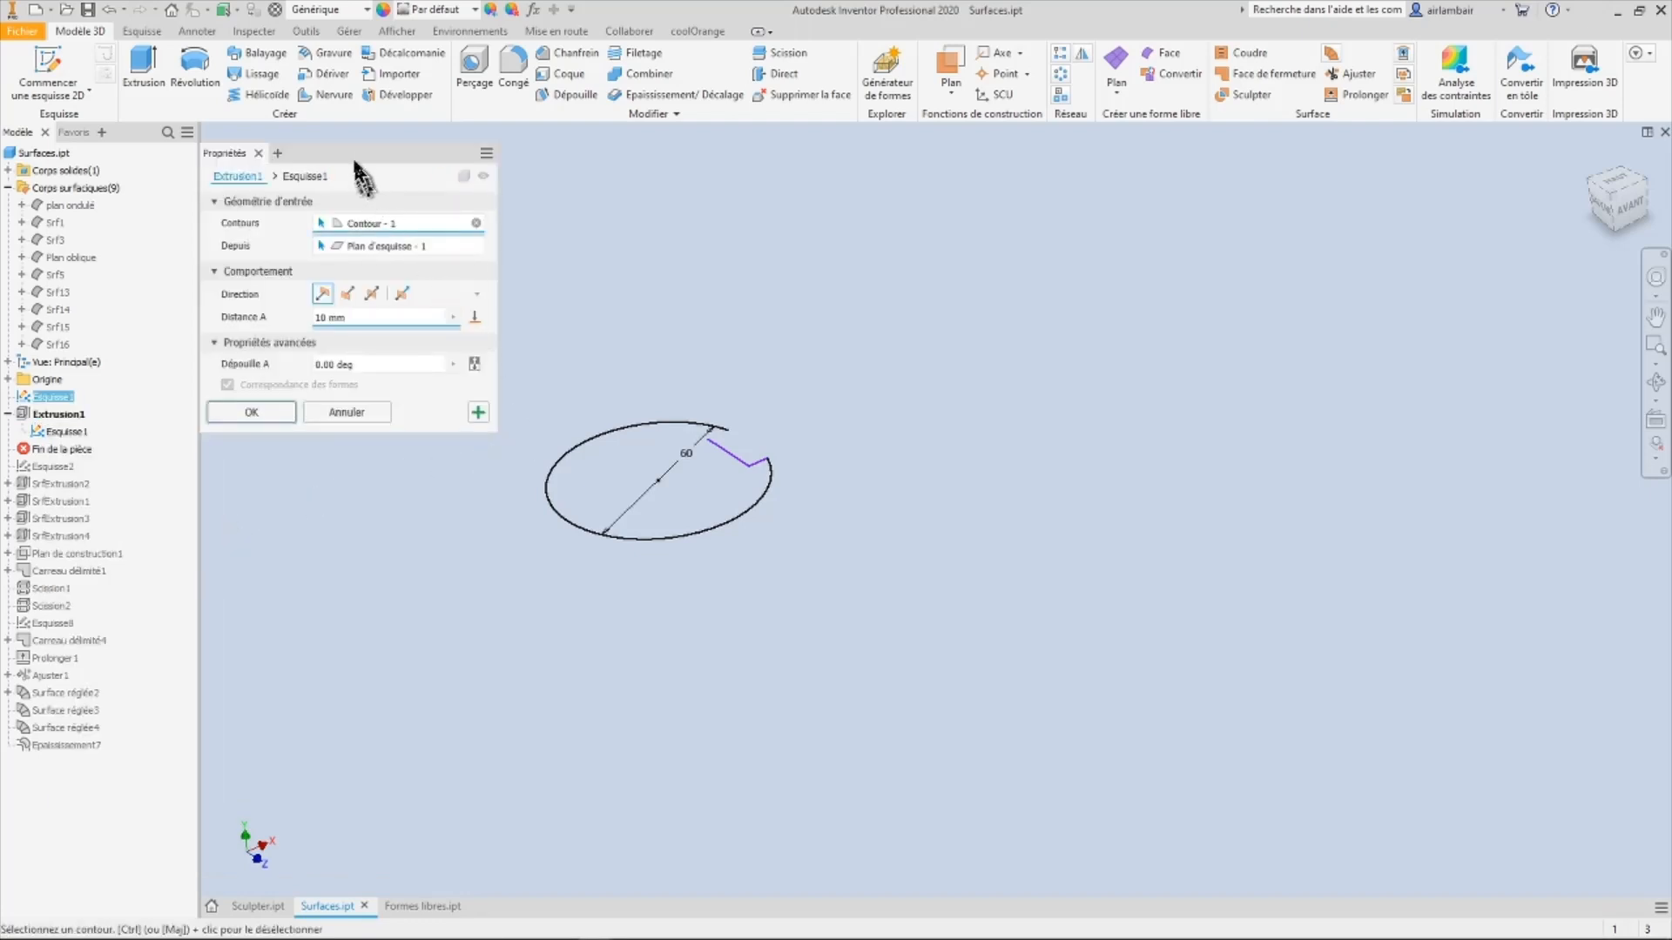
pyautogui.moveTo(357, 166); pyautogui.dragTo(1052, 282)
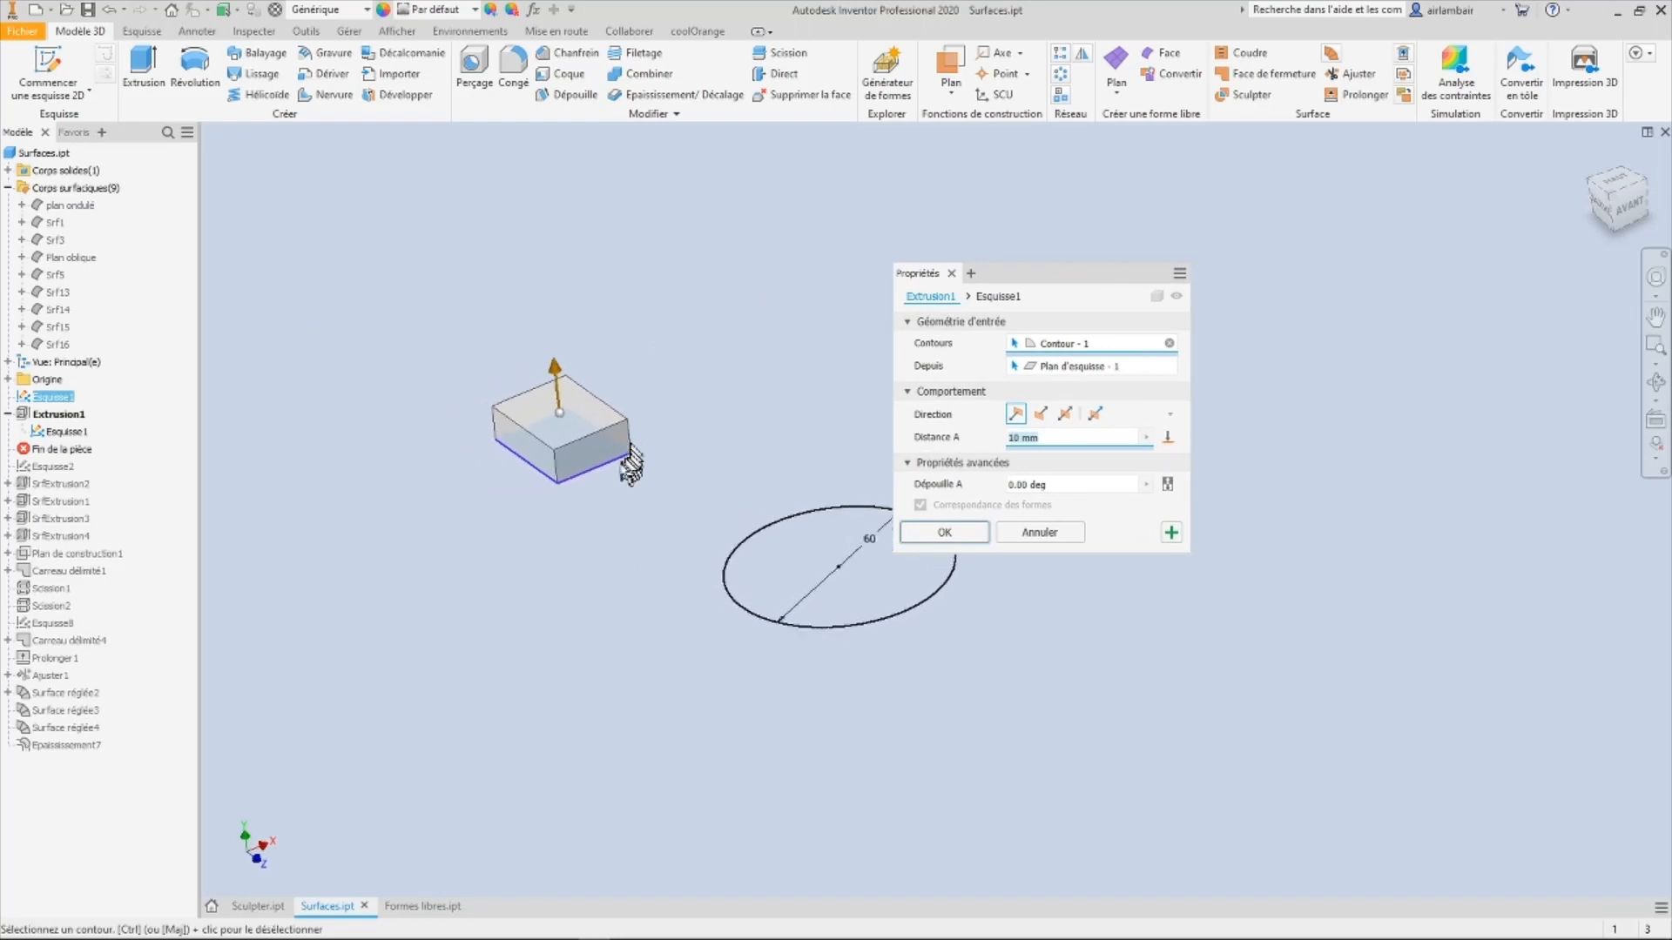
pyautogui.scroll(5, 631, 466)
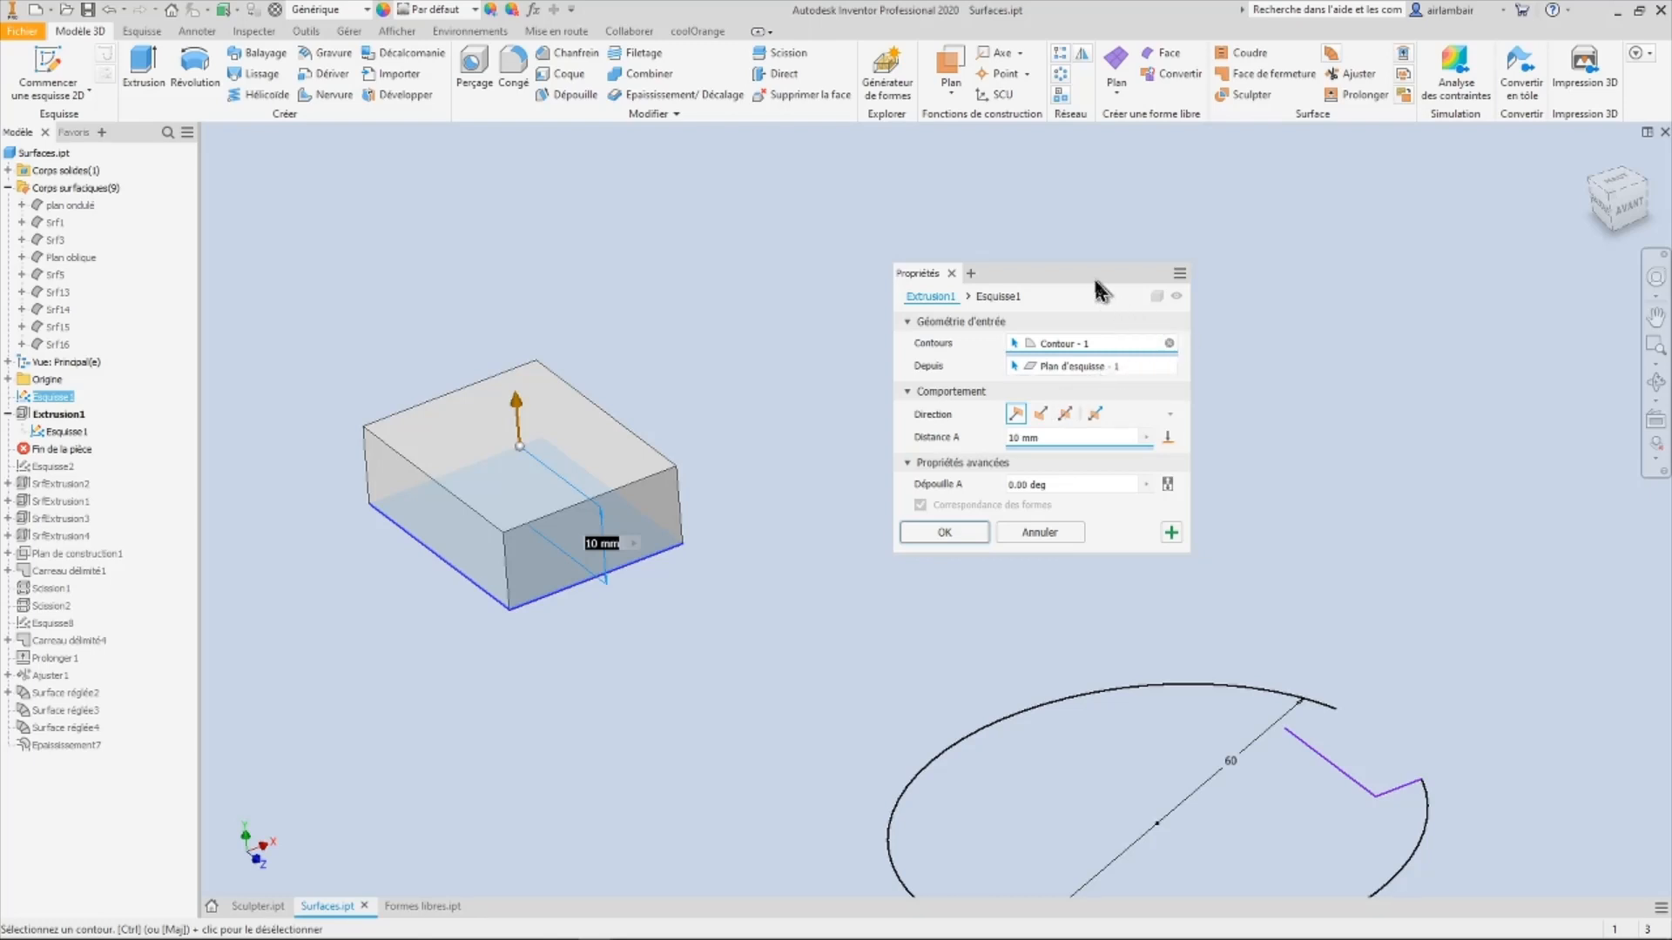
pyautogui.moveTo(1101, 280); pyautogui.dragTo(1001, 274)
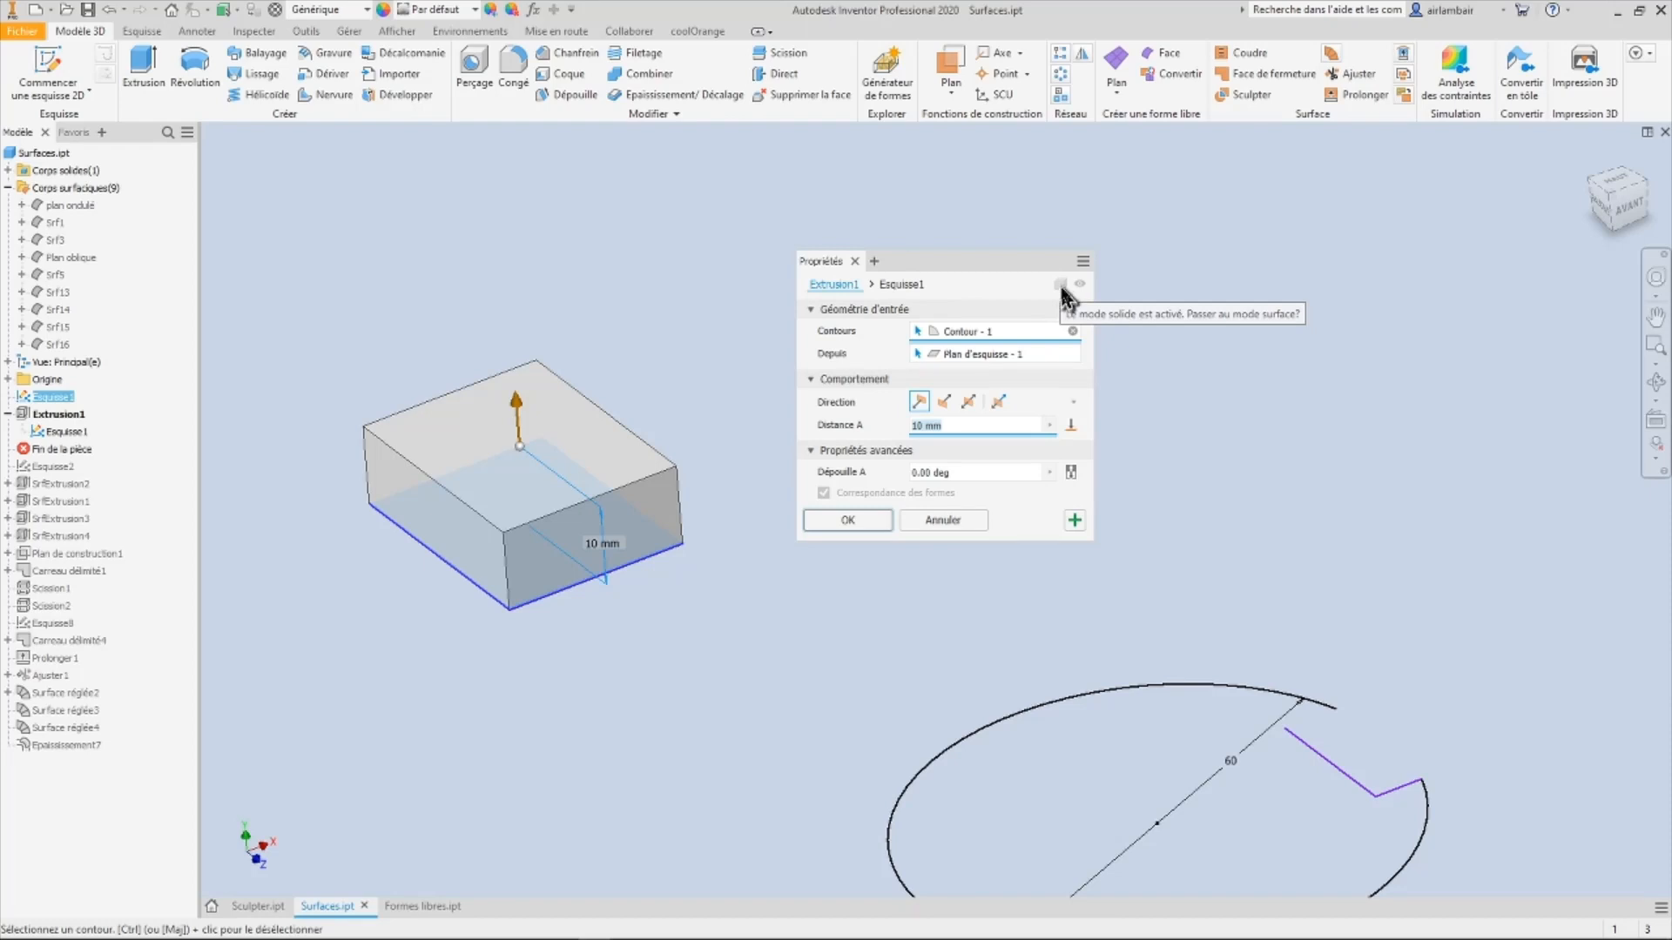
pyautogui.click(942, 520)
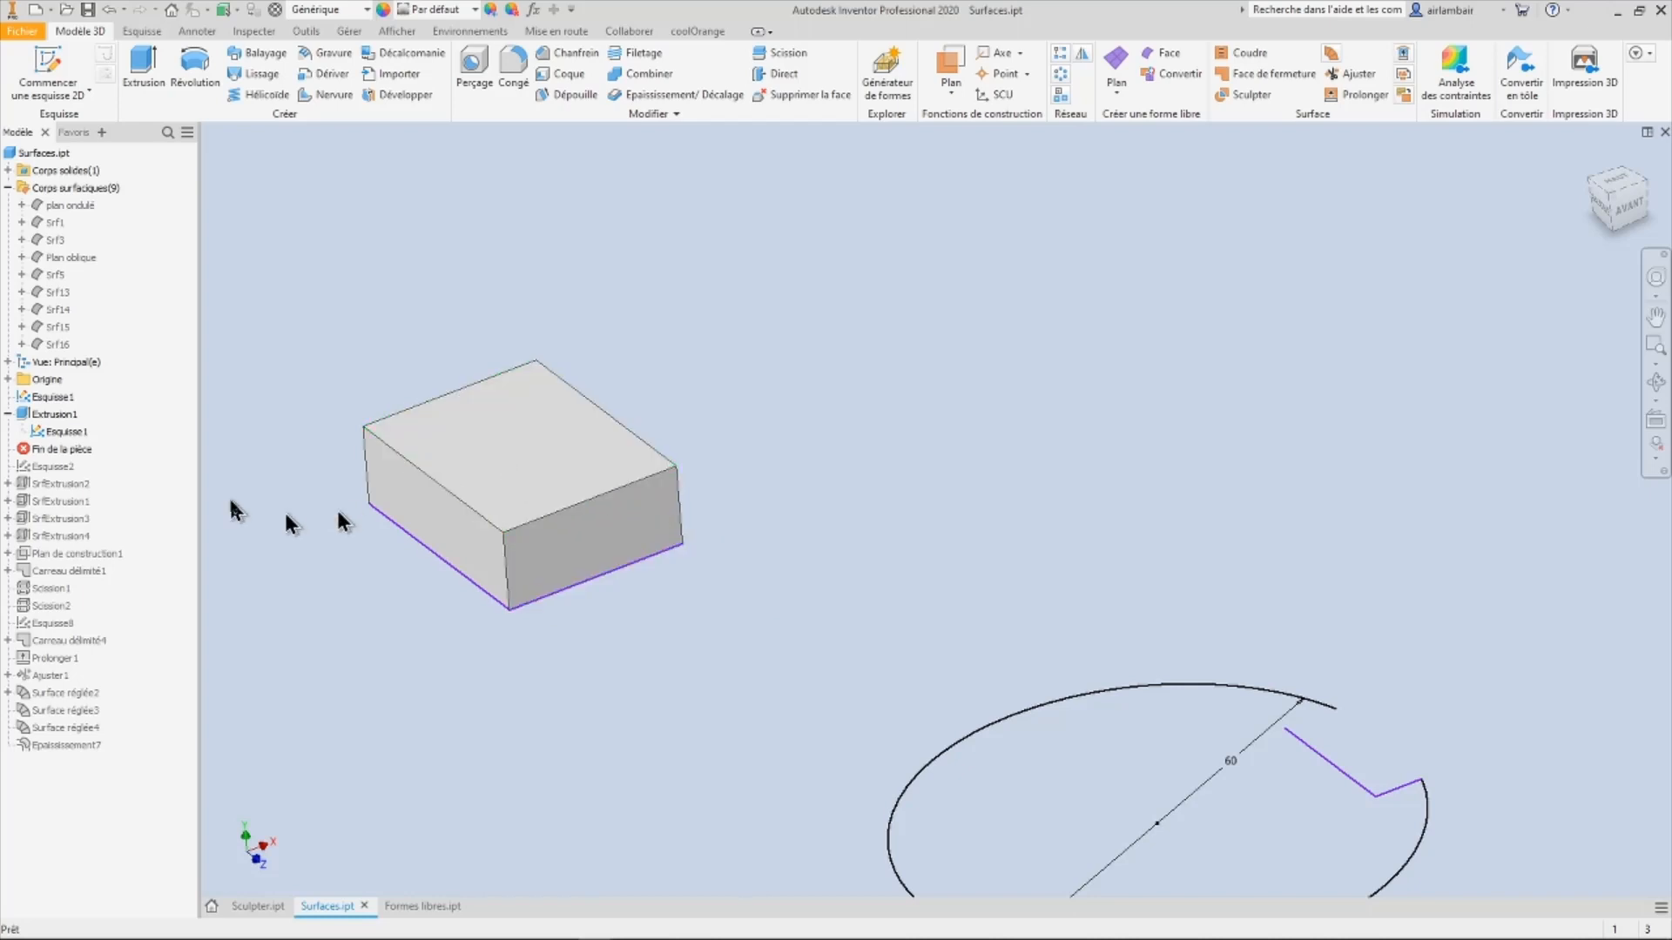
# Step: Delete Extrusion1 from the feature tree while keeping its sketch Esquisse1
pyautogui.click(49, 415)
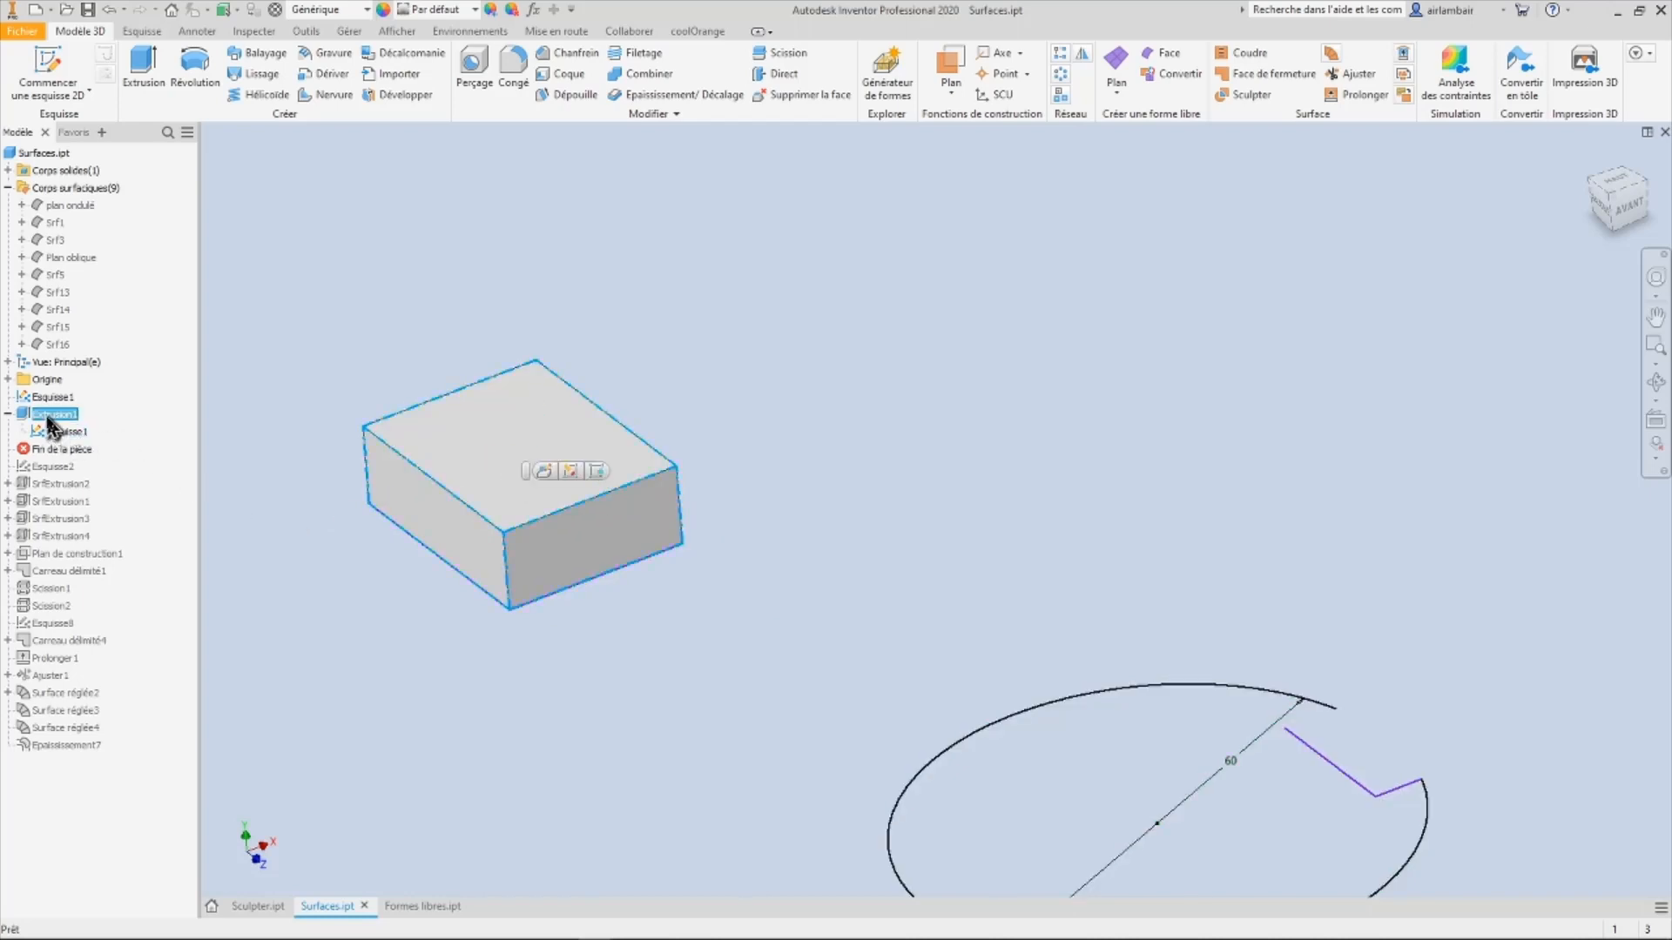
pyautogui.rightClick(49, 419)
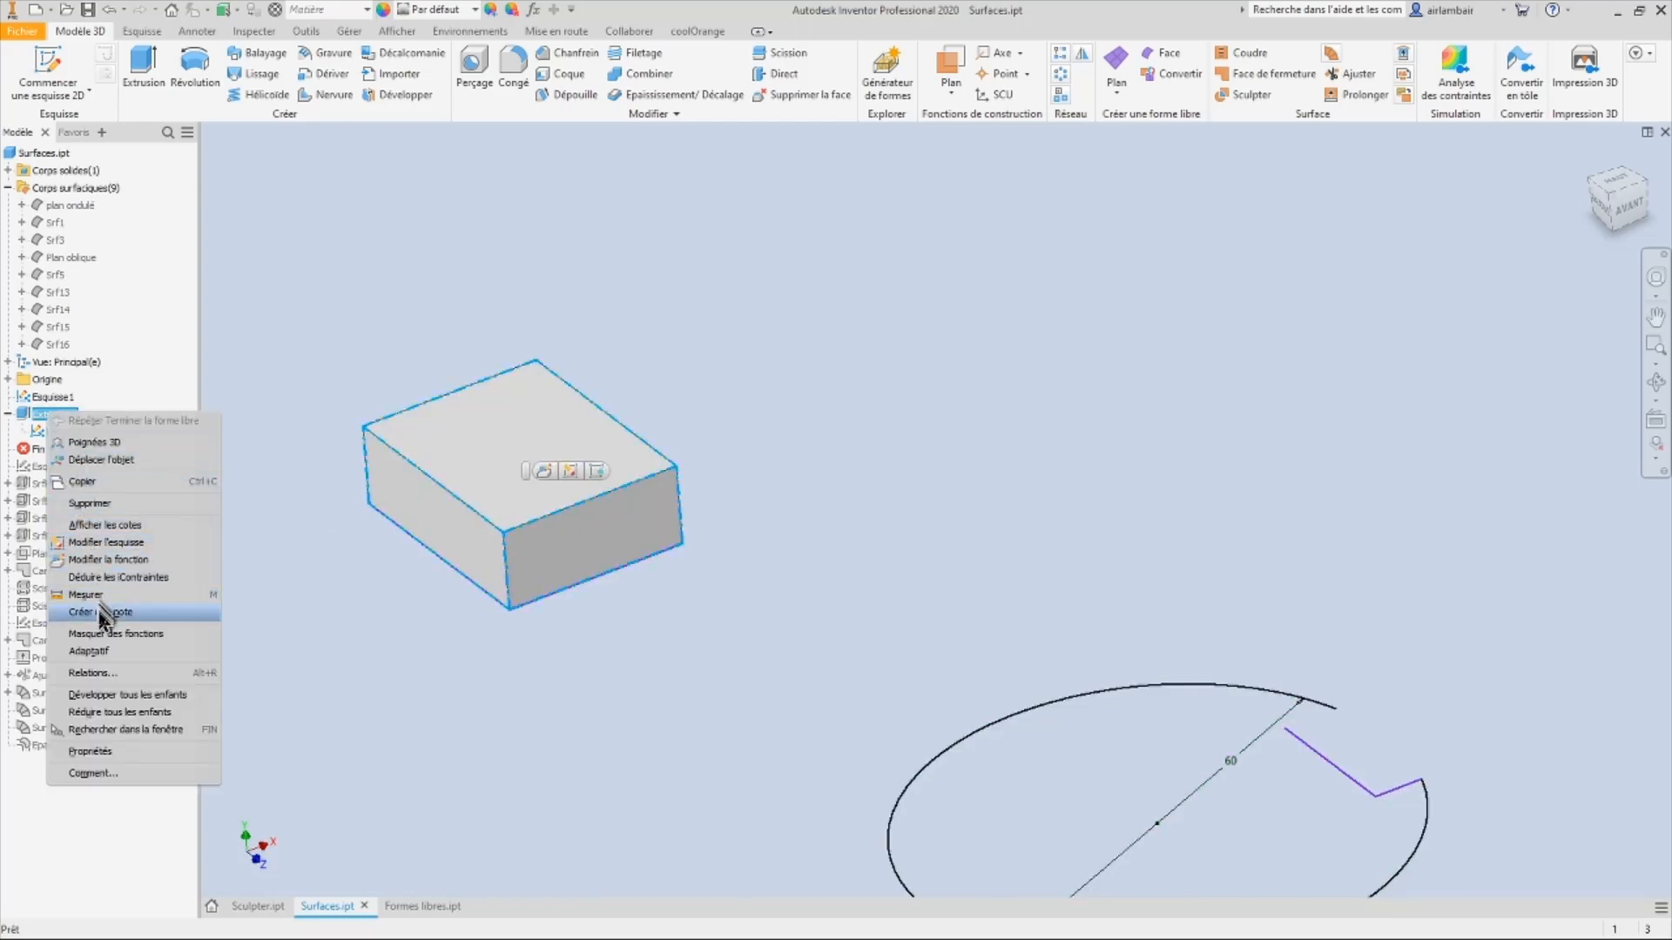
pyautogui.click(98, 504)
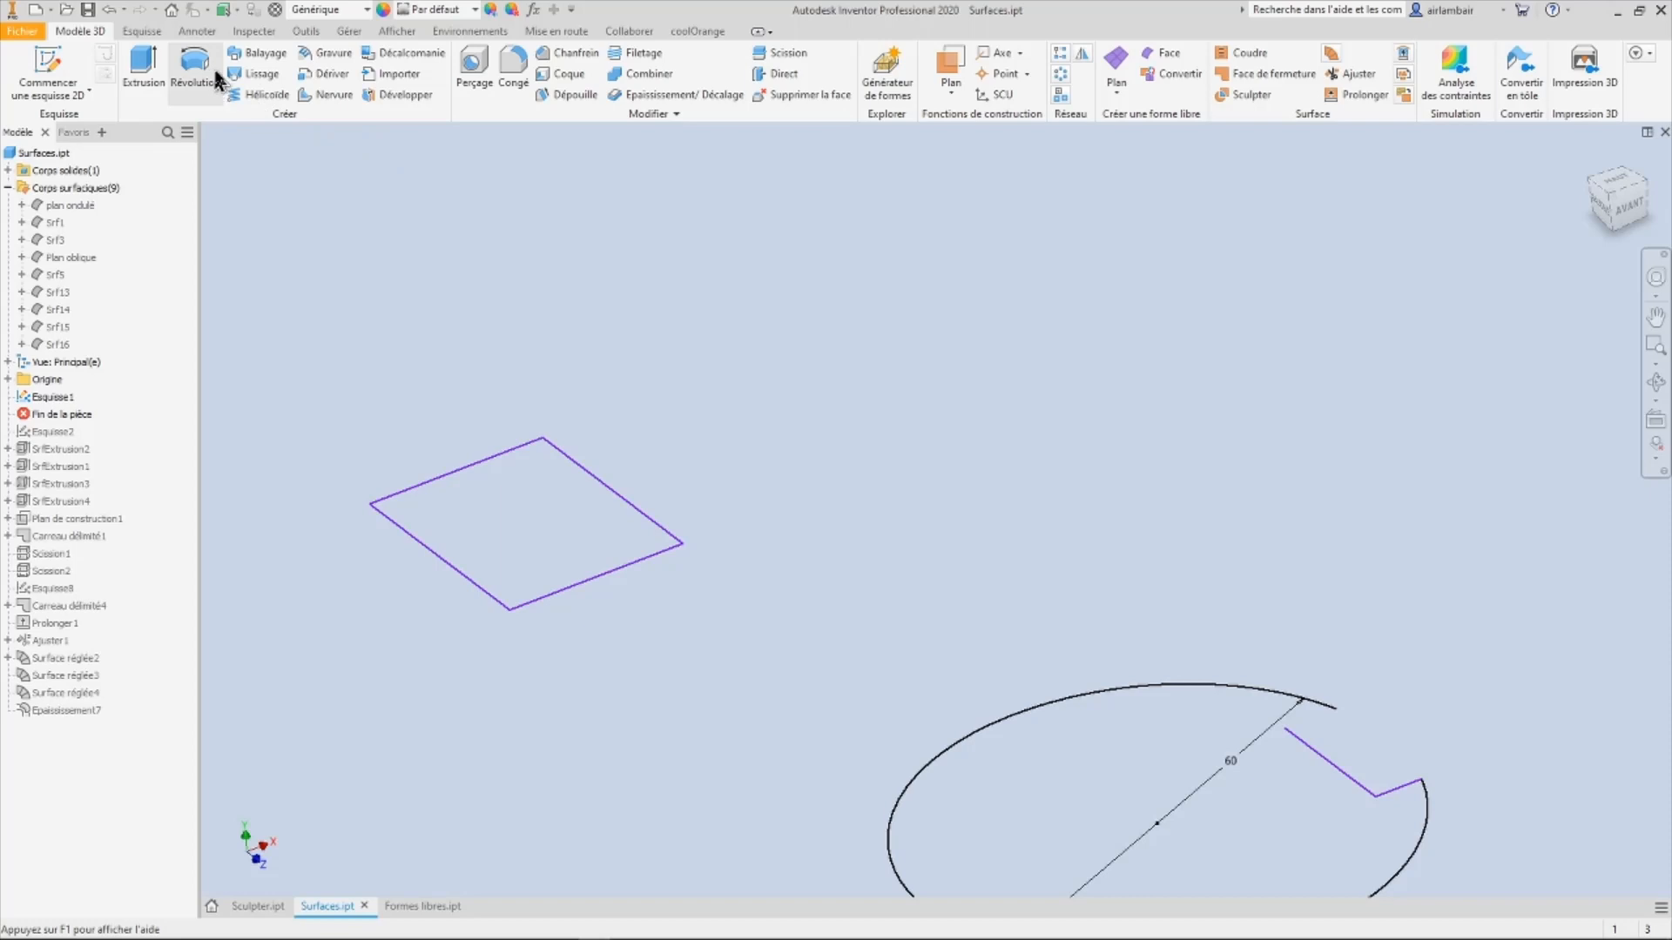
# Step: Extrude the rectangular profile of Esquisse1 in surface mode, 10 mm in the default direction
pyautogui.click(145, 66)
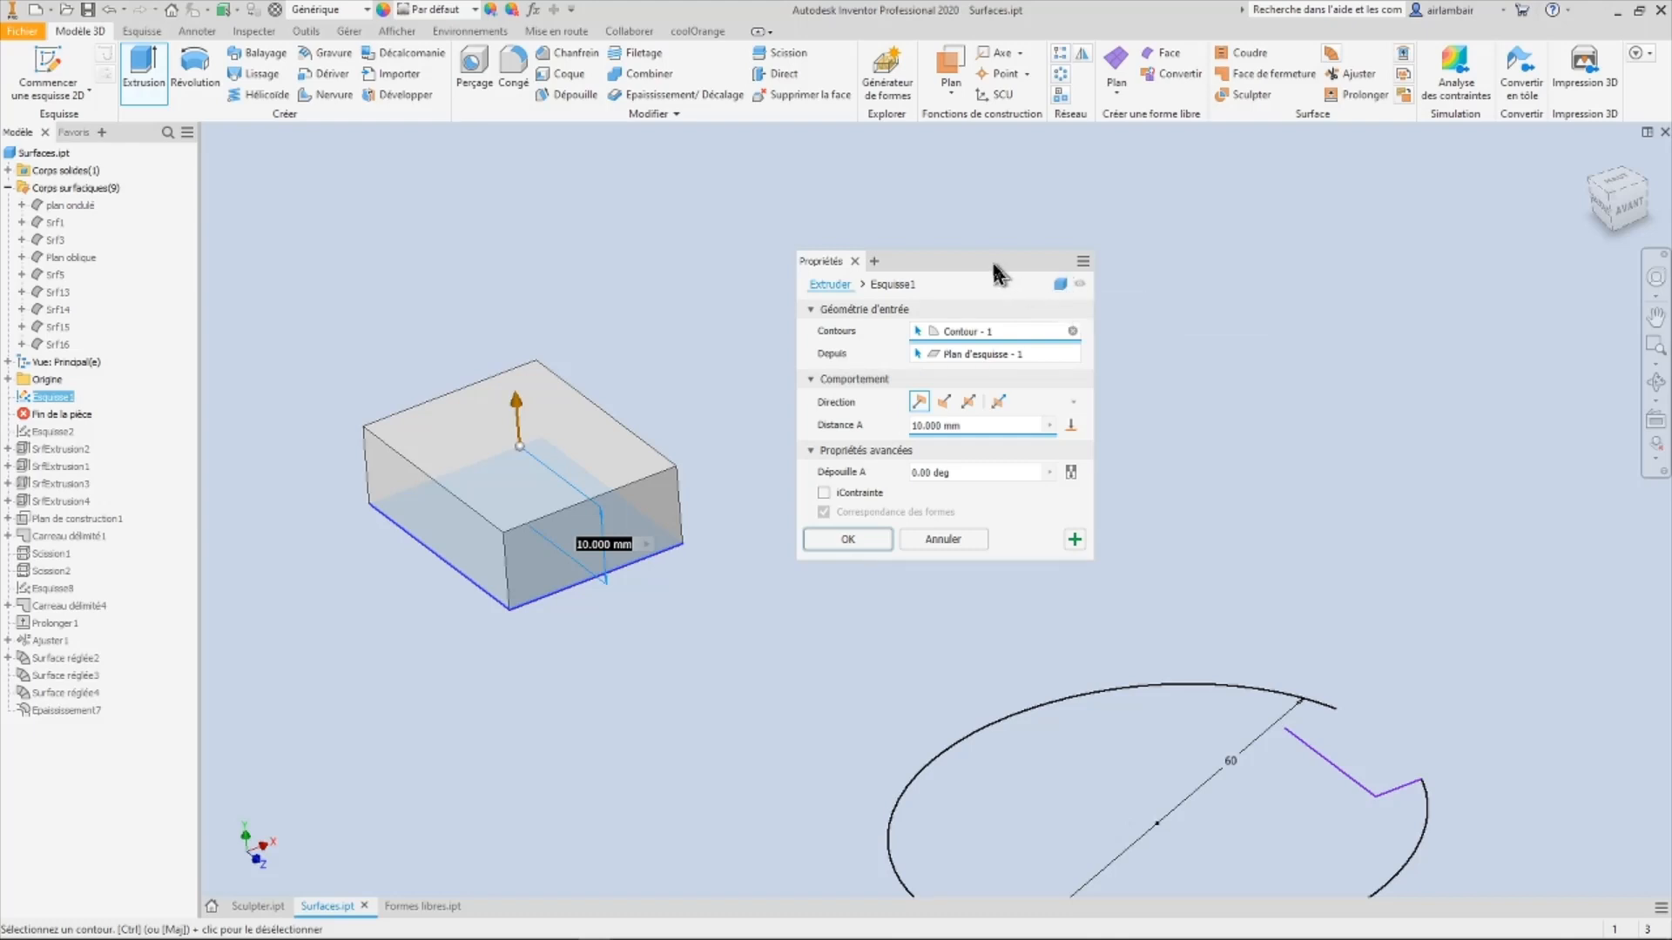
pyautogui.moveTo(1044, 296); pyautogui.dragTo(980, 205)
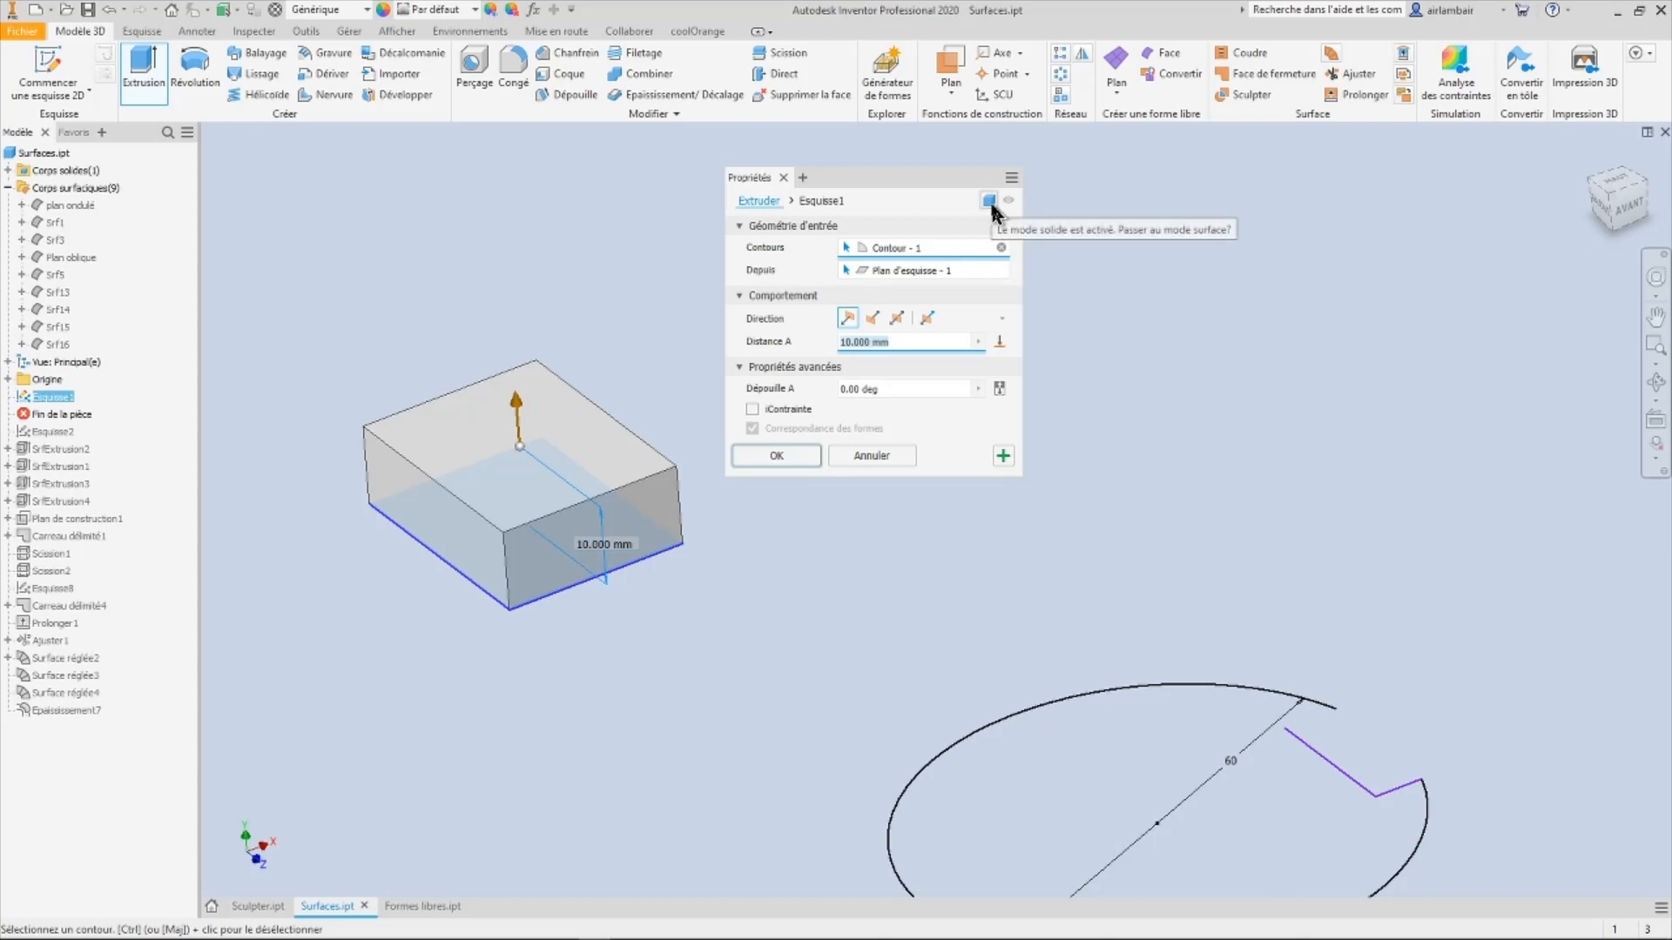
pyautogui.click(990, 203)
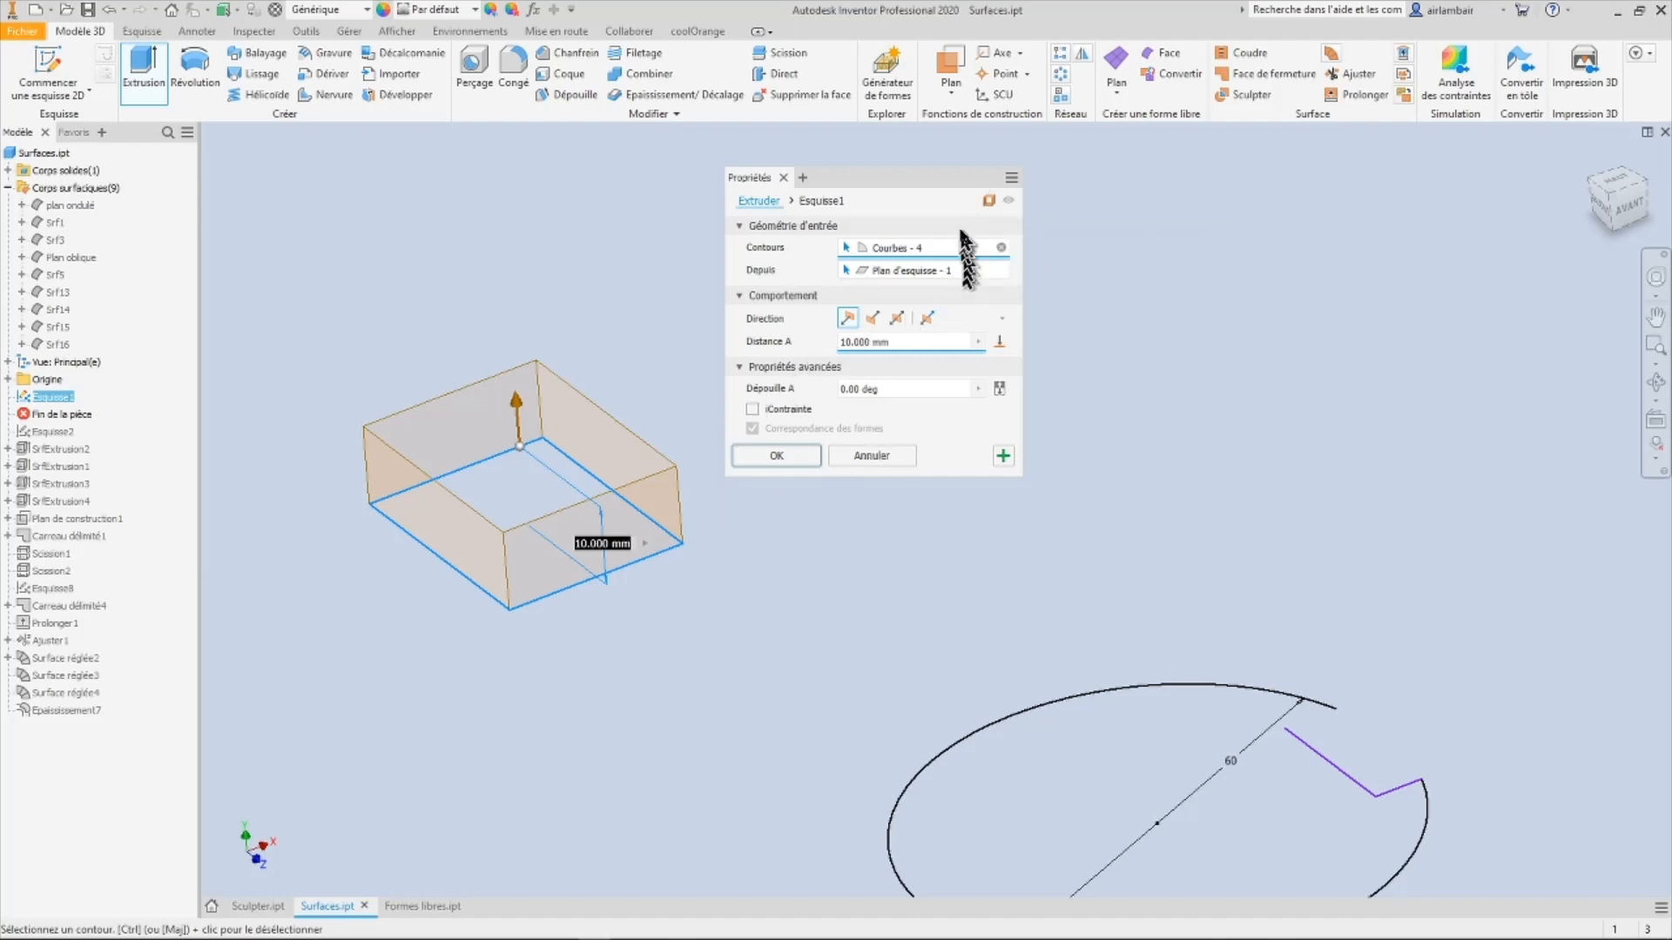
pyautogui.click(989, 202)
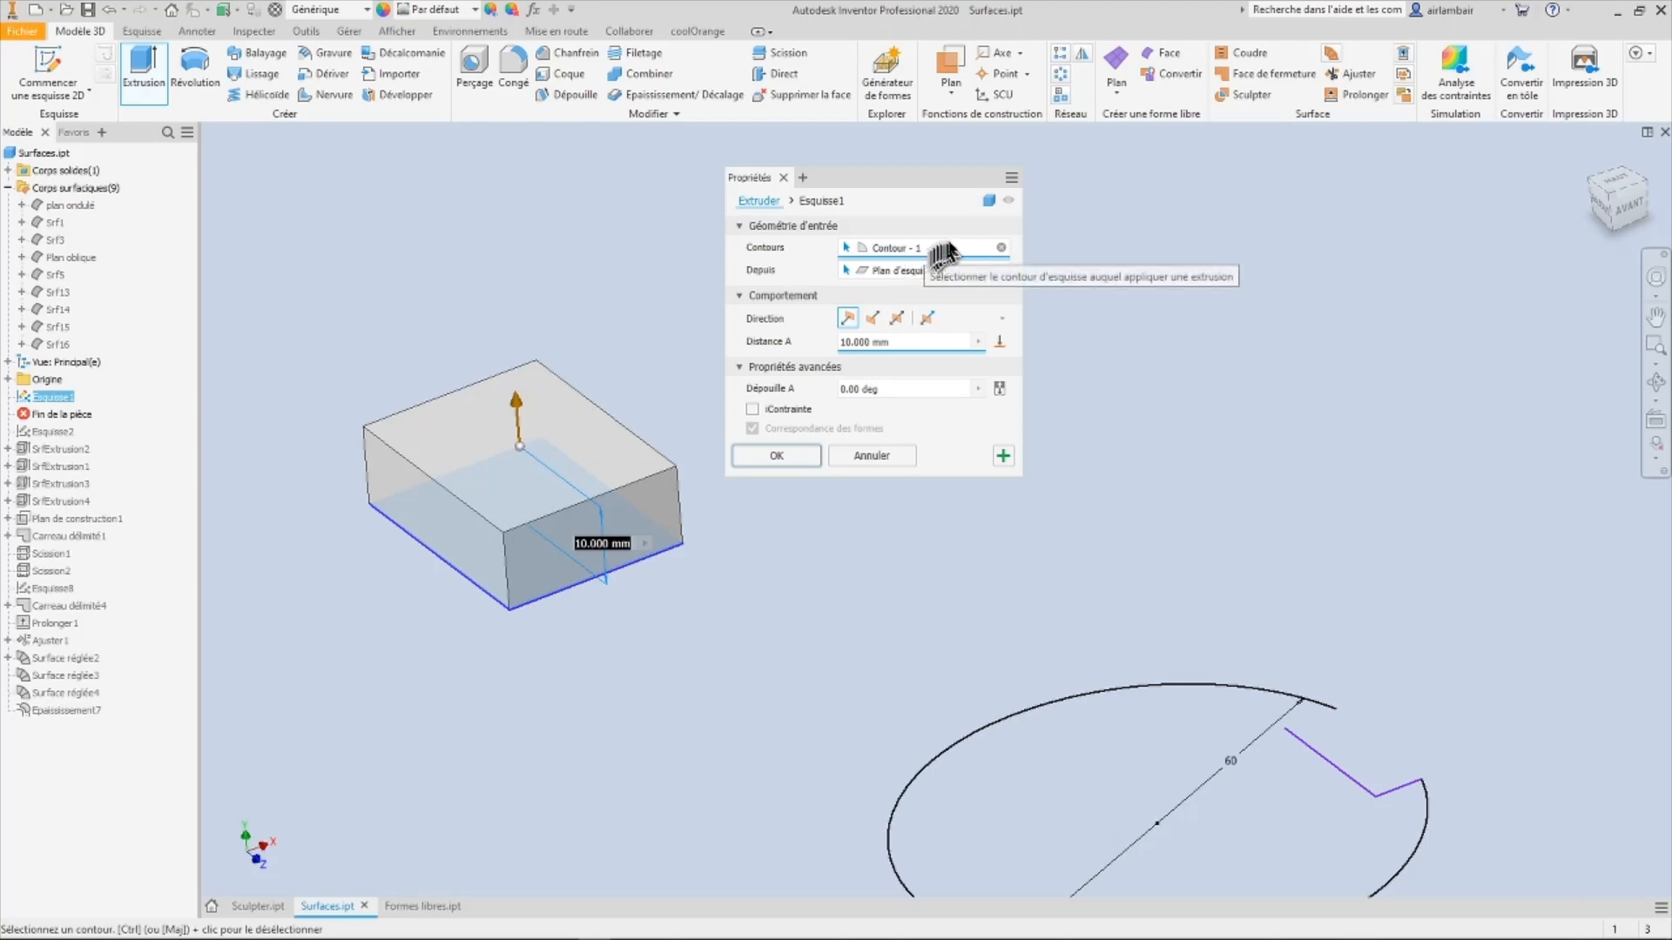
pyautogui.click(989, 205)
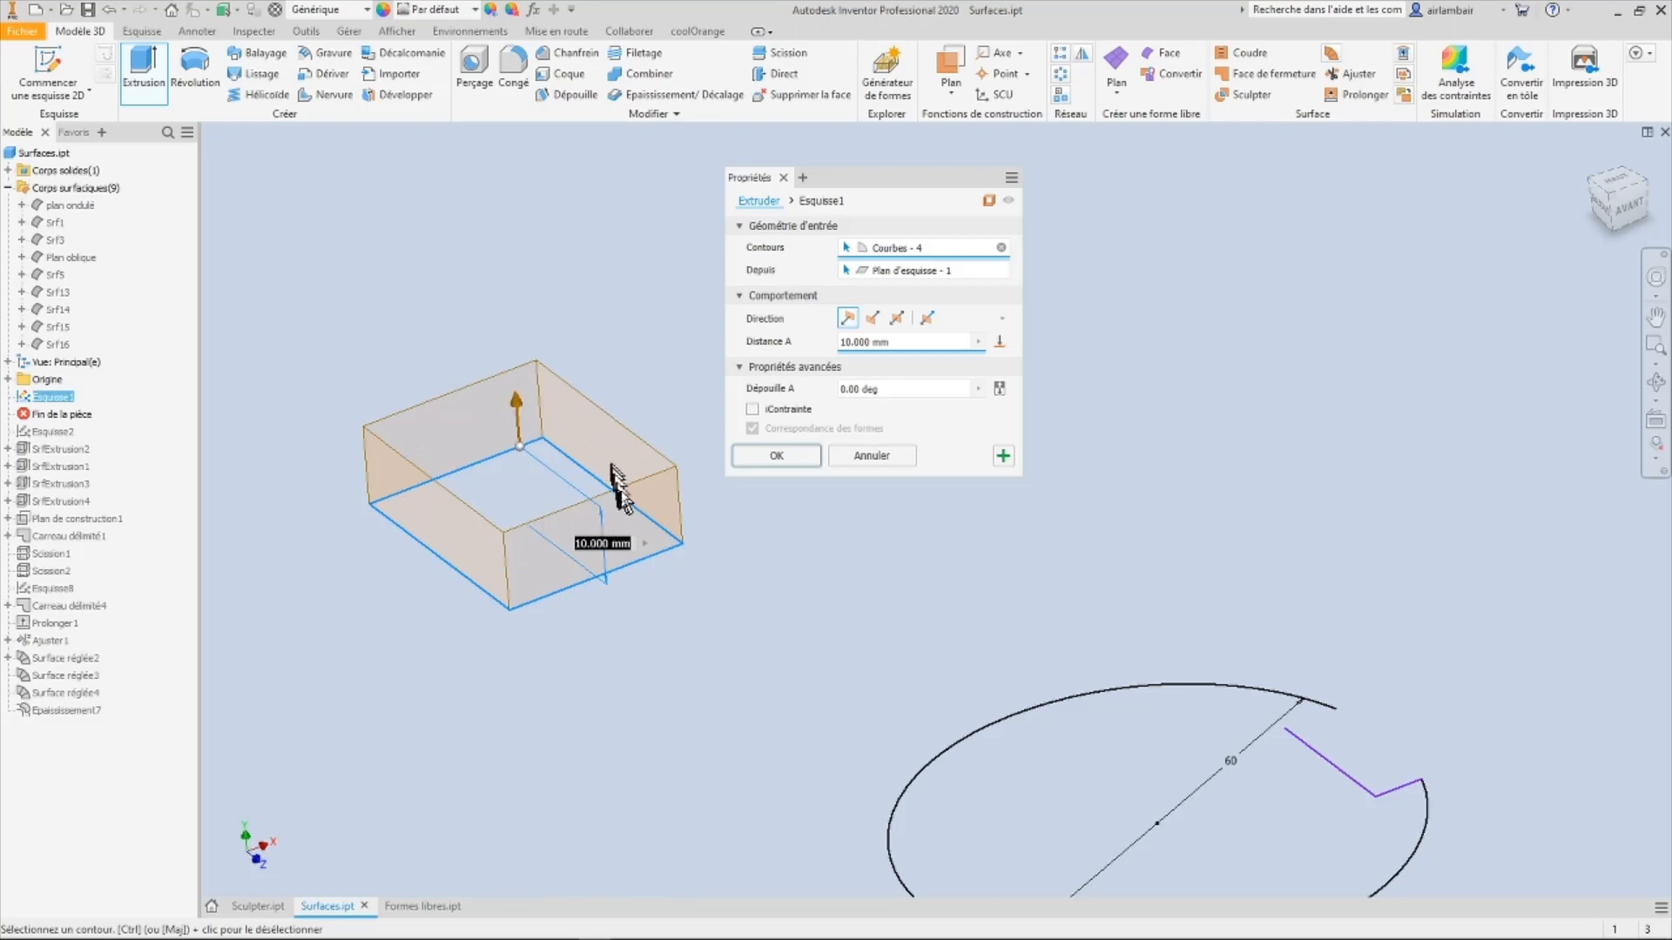
pyautogui.click(897, 318)
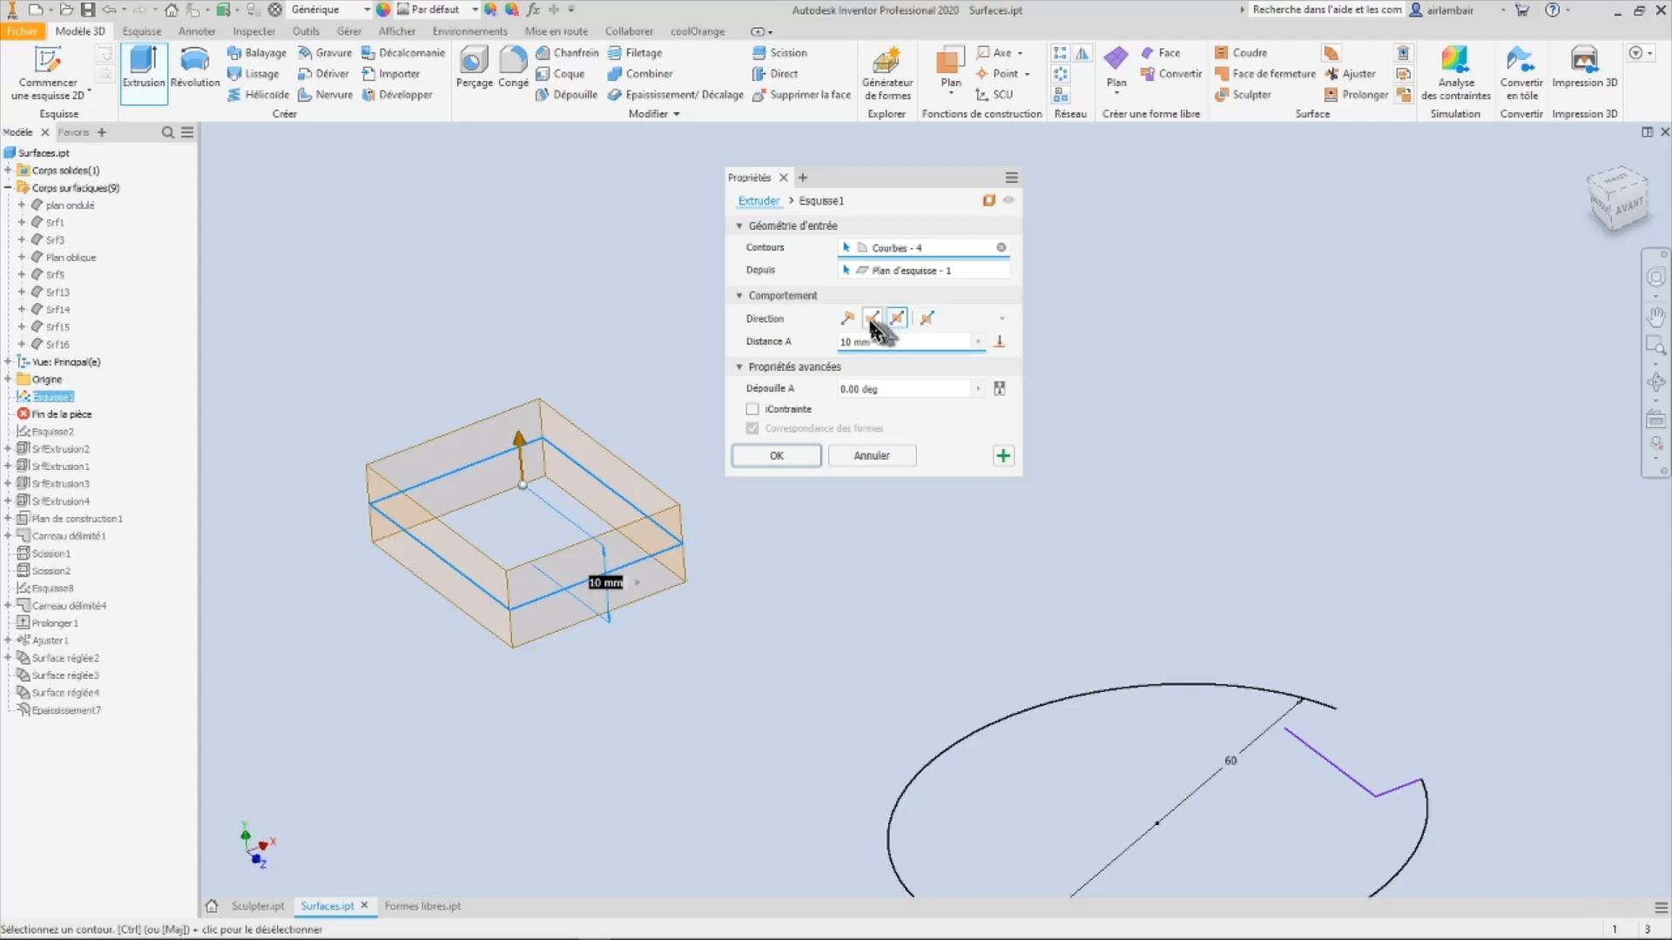
pyautogui.click(872, 319)
pyautogui.click(848, 319)
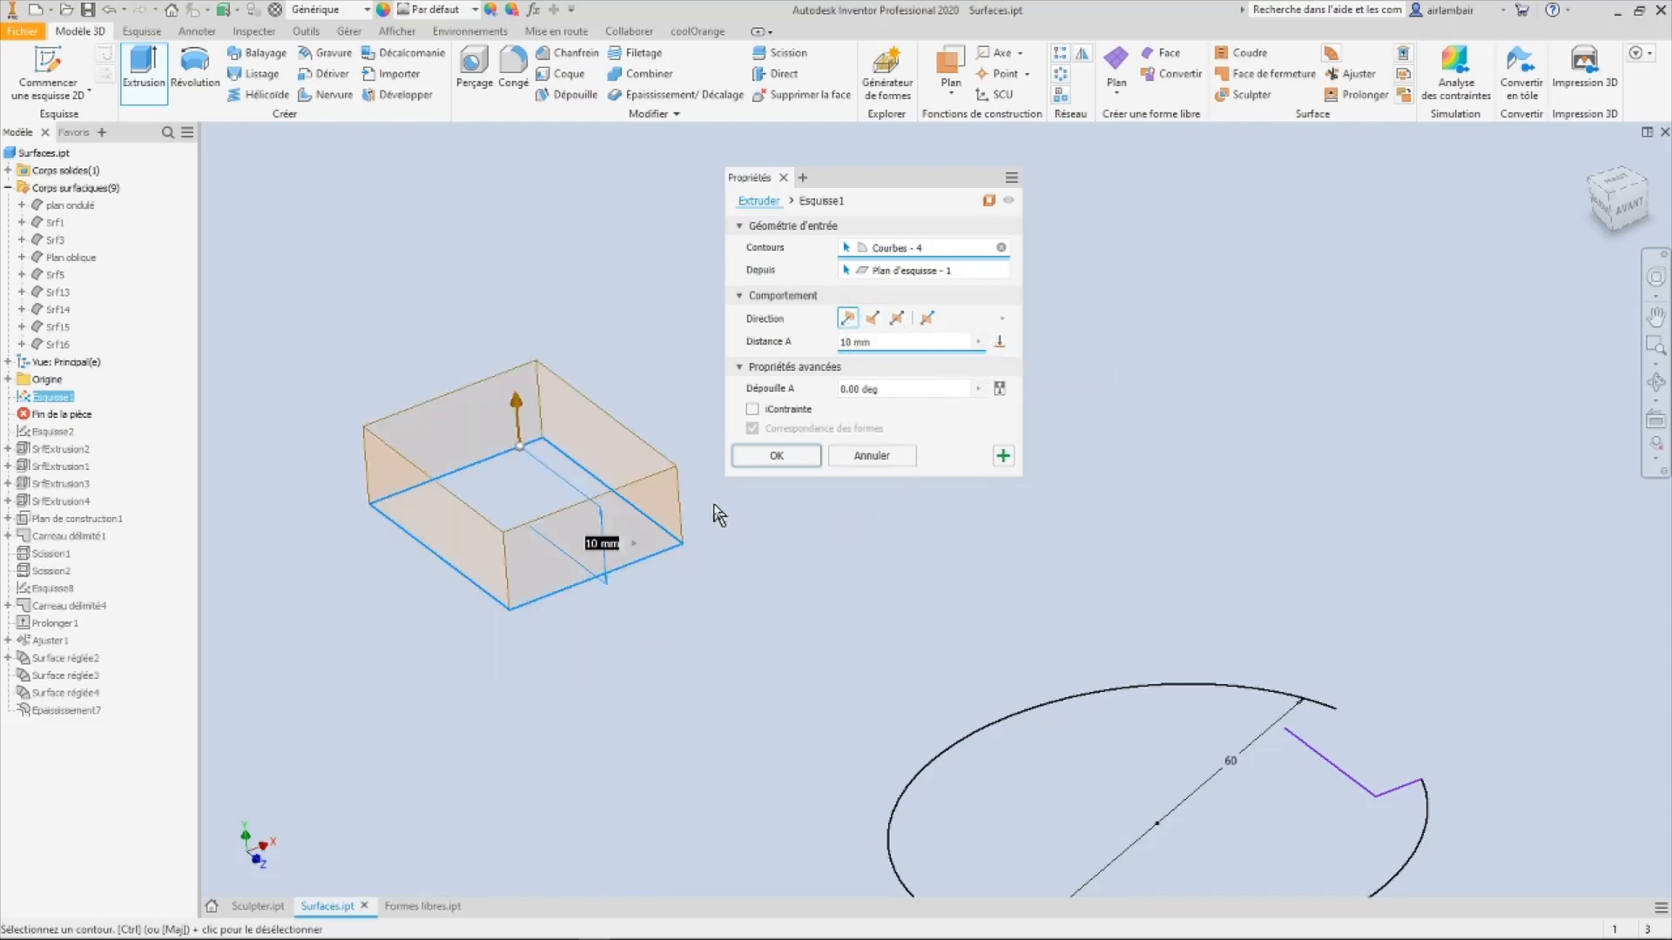
pyautogui.click(801, 459)
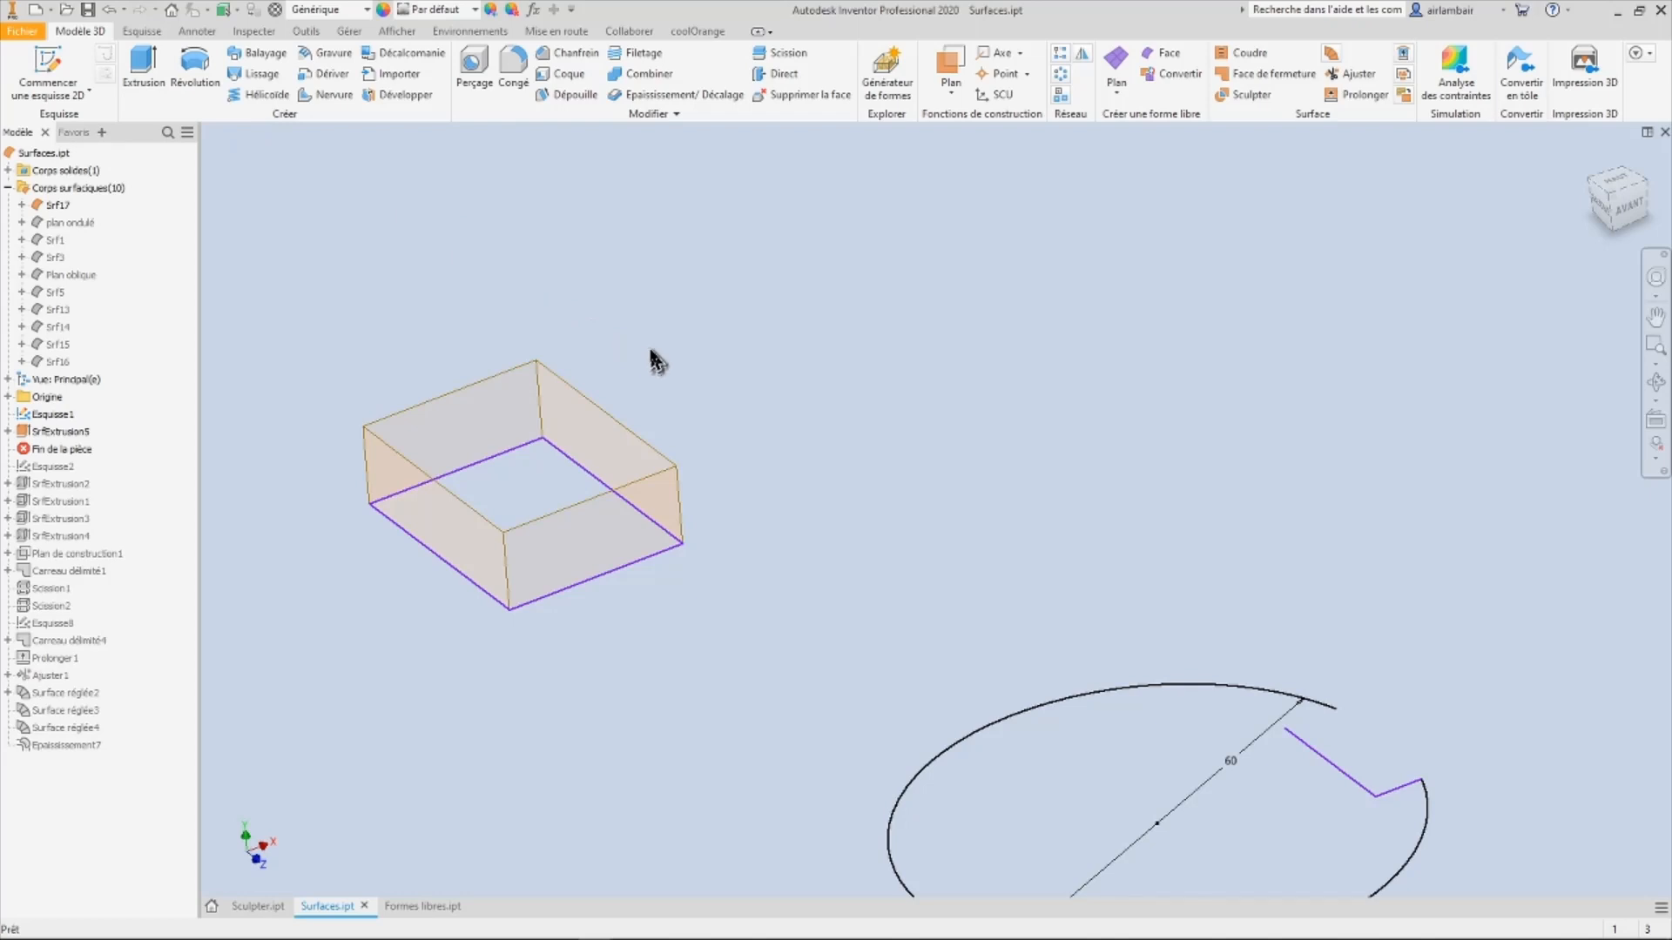
# Step: In Esquisse1, draw an open four-point interpolation spline in a wave shape to the right of the rectangle and finish the sketch
pyautogui.rightClick(533, 609)
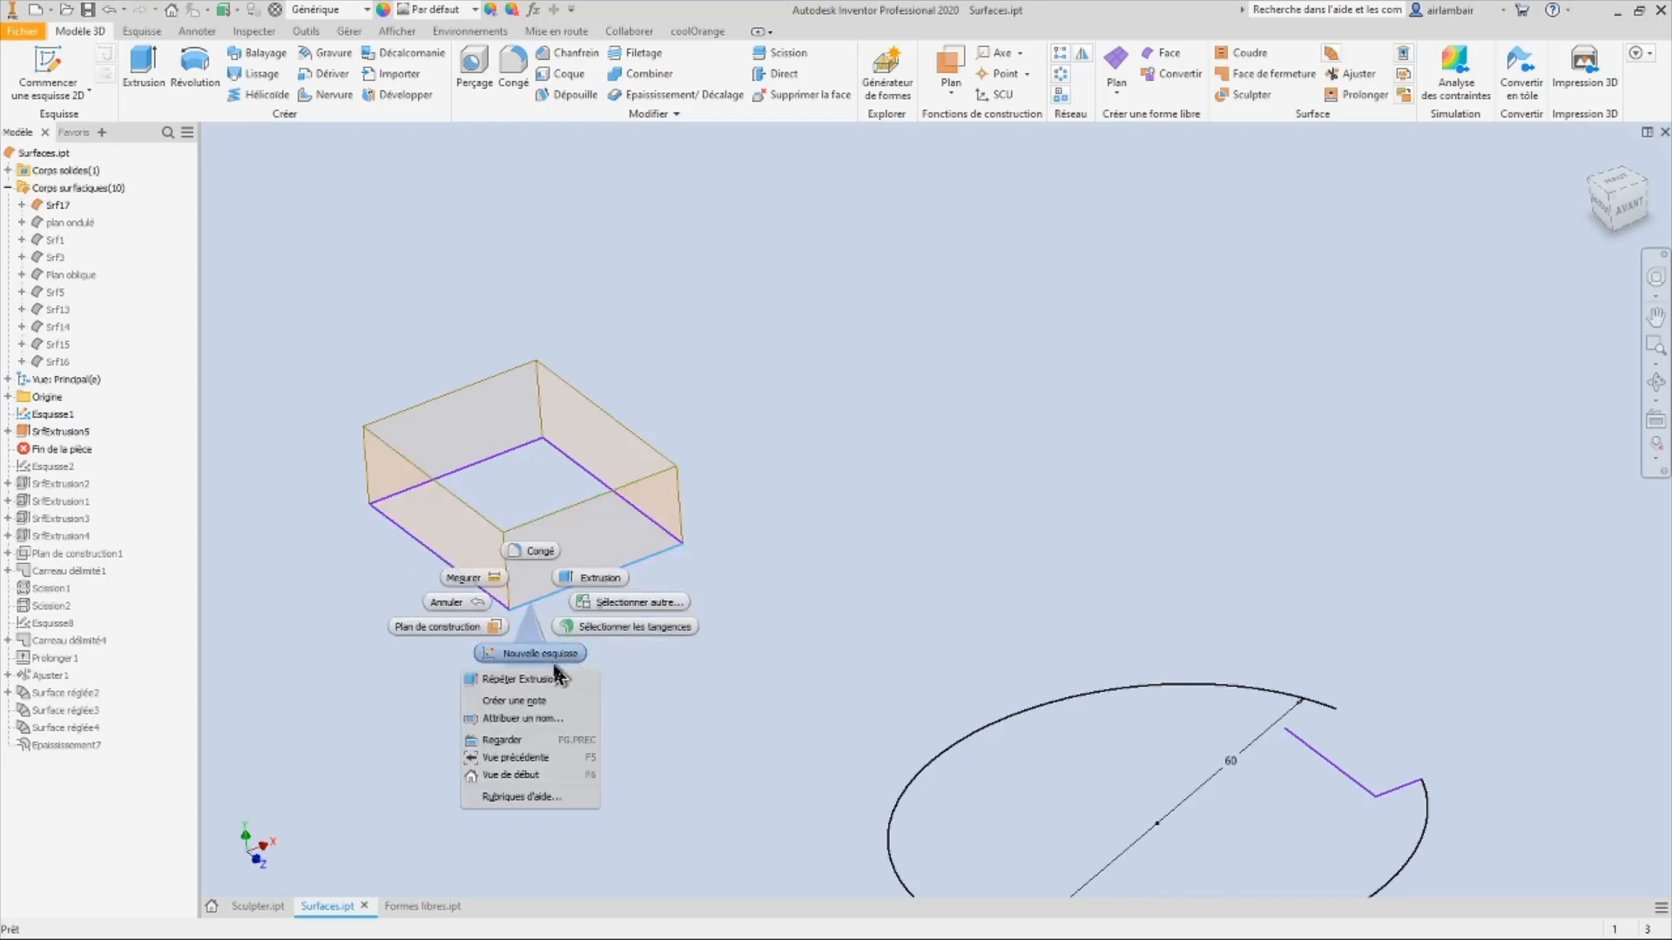
pyautogui.click(684, 706)
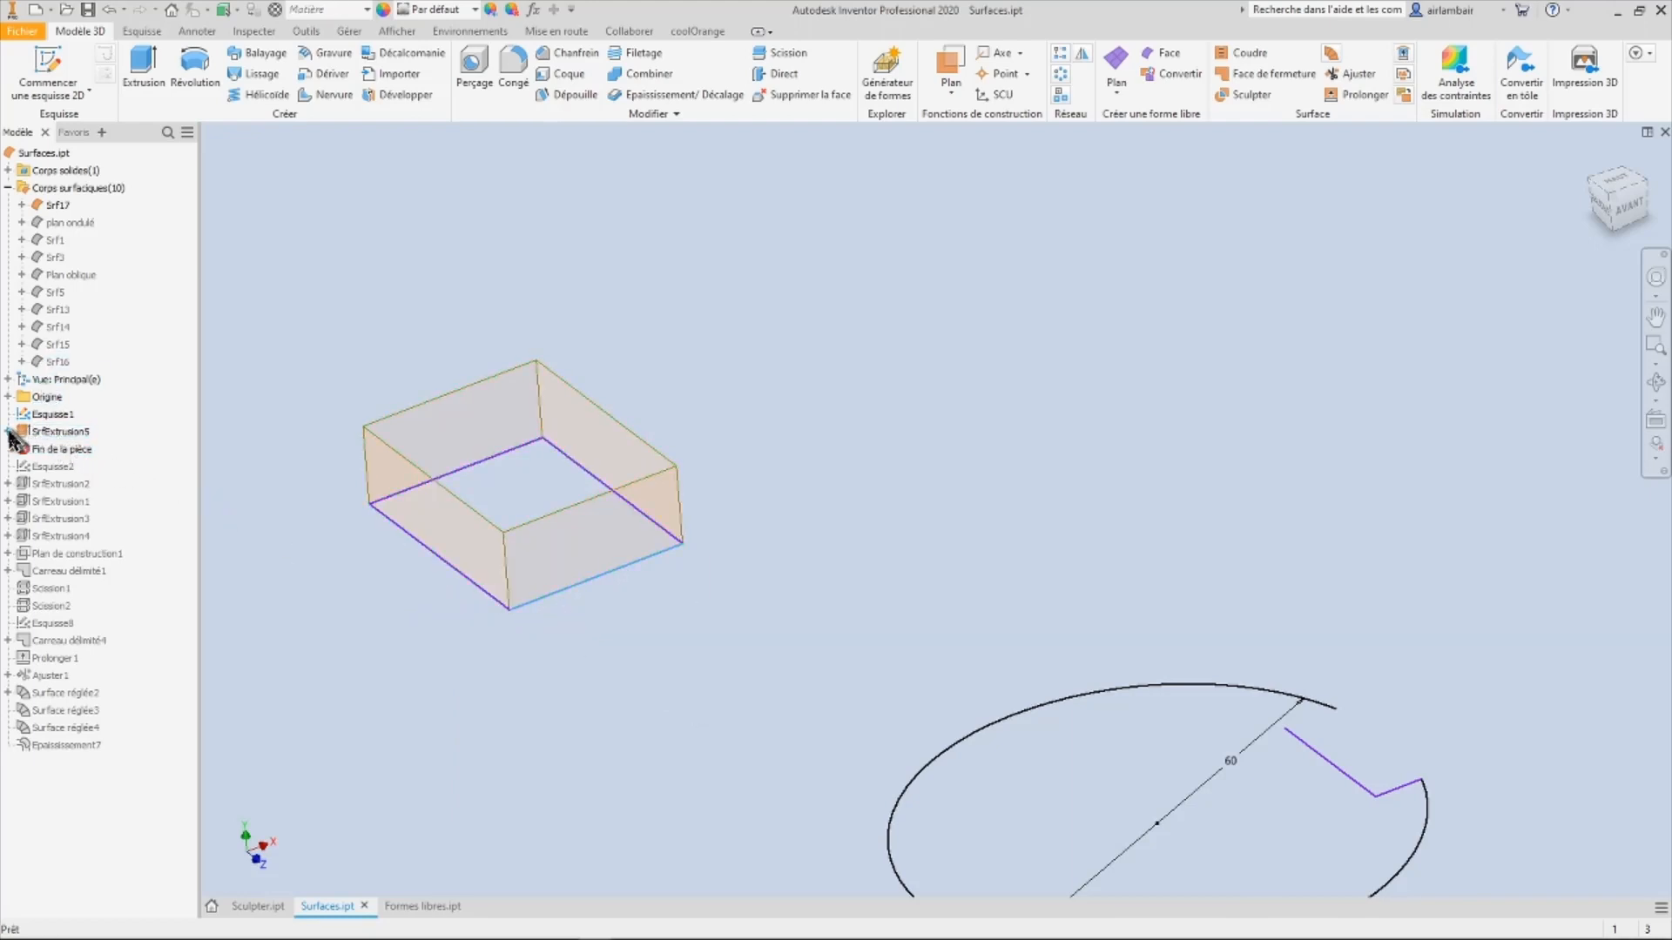
pyautogui.rightClick(30, 412)
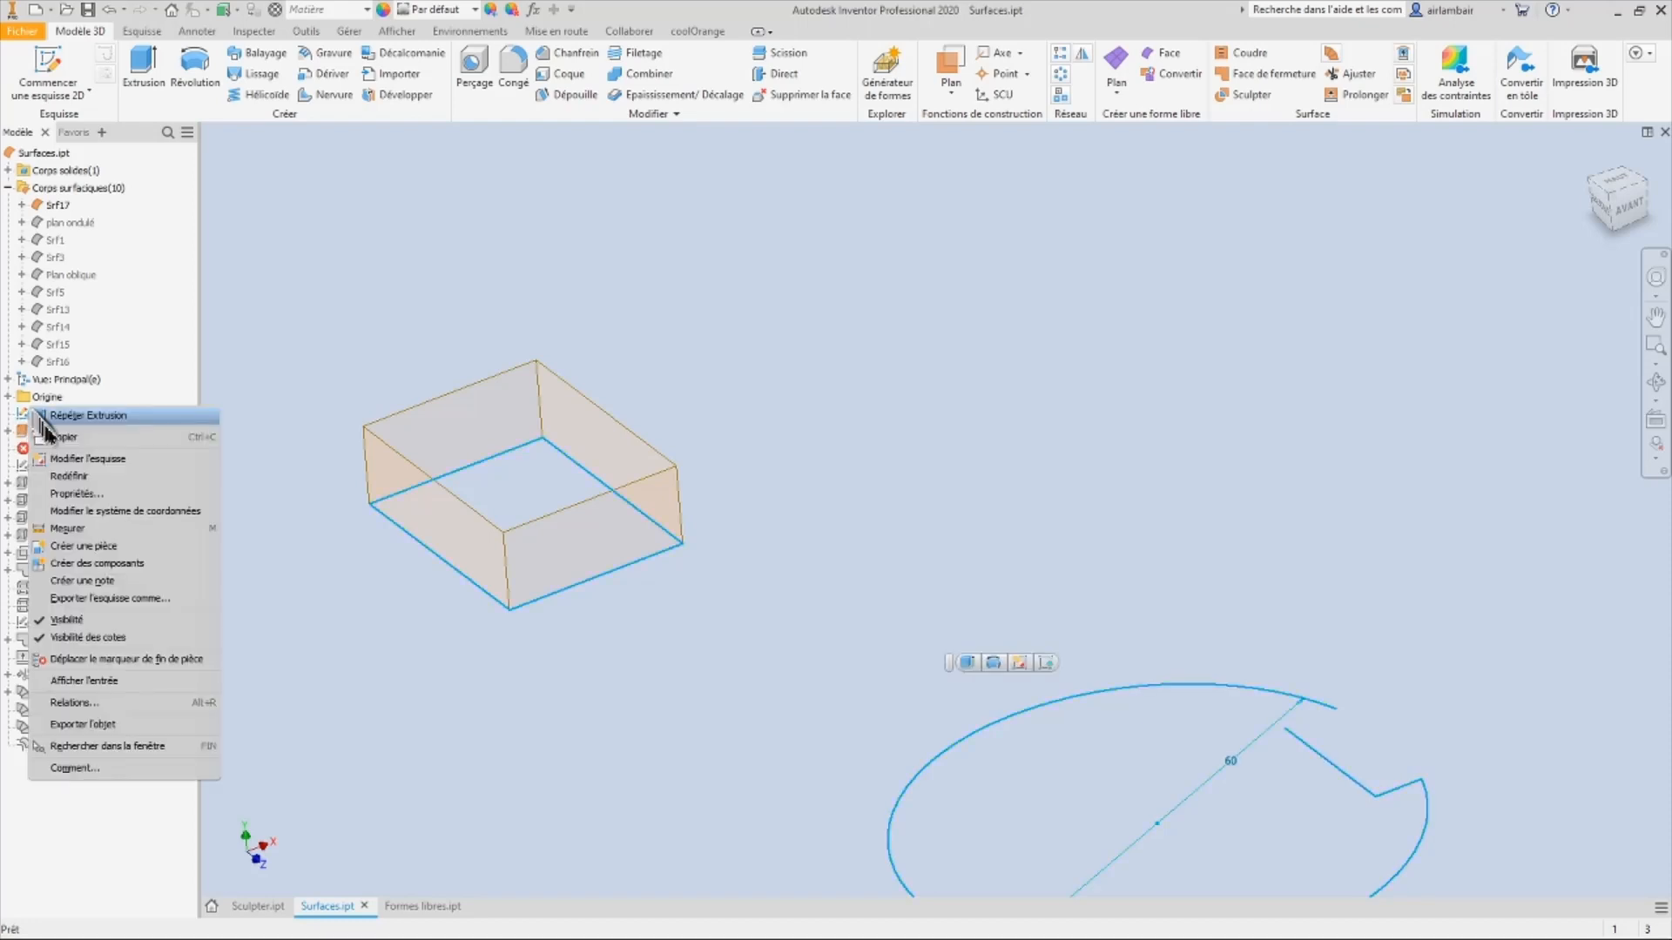
pyautogui.click(87, 458)
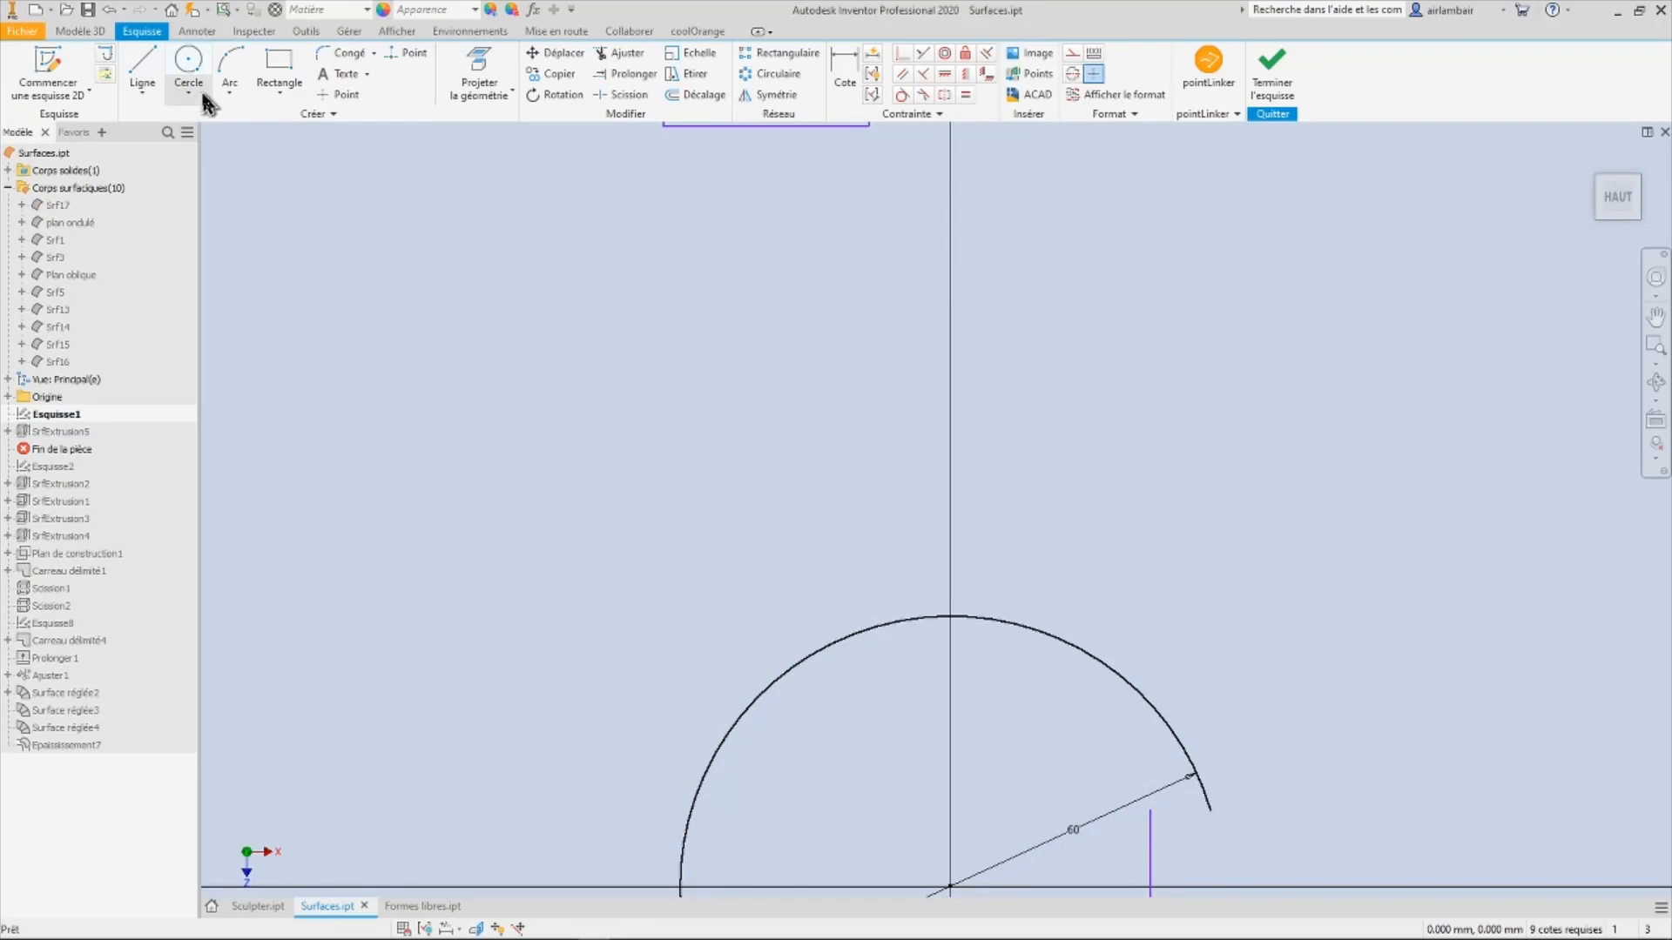
pyautogui.click(188, 93)
pyautogui.click(143, 94)
pyautogui.click(143, 94)
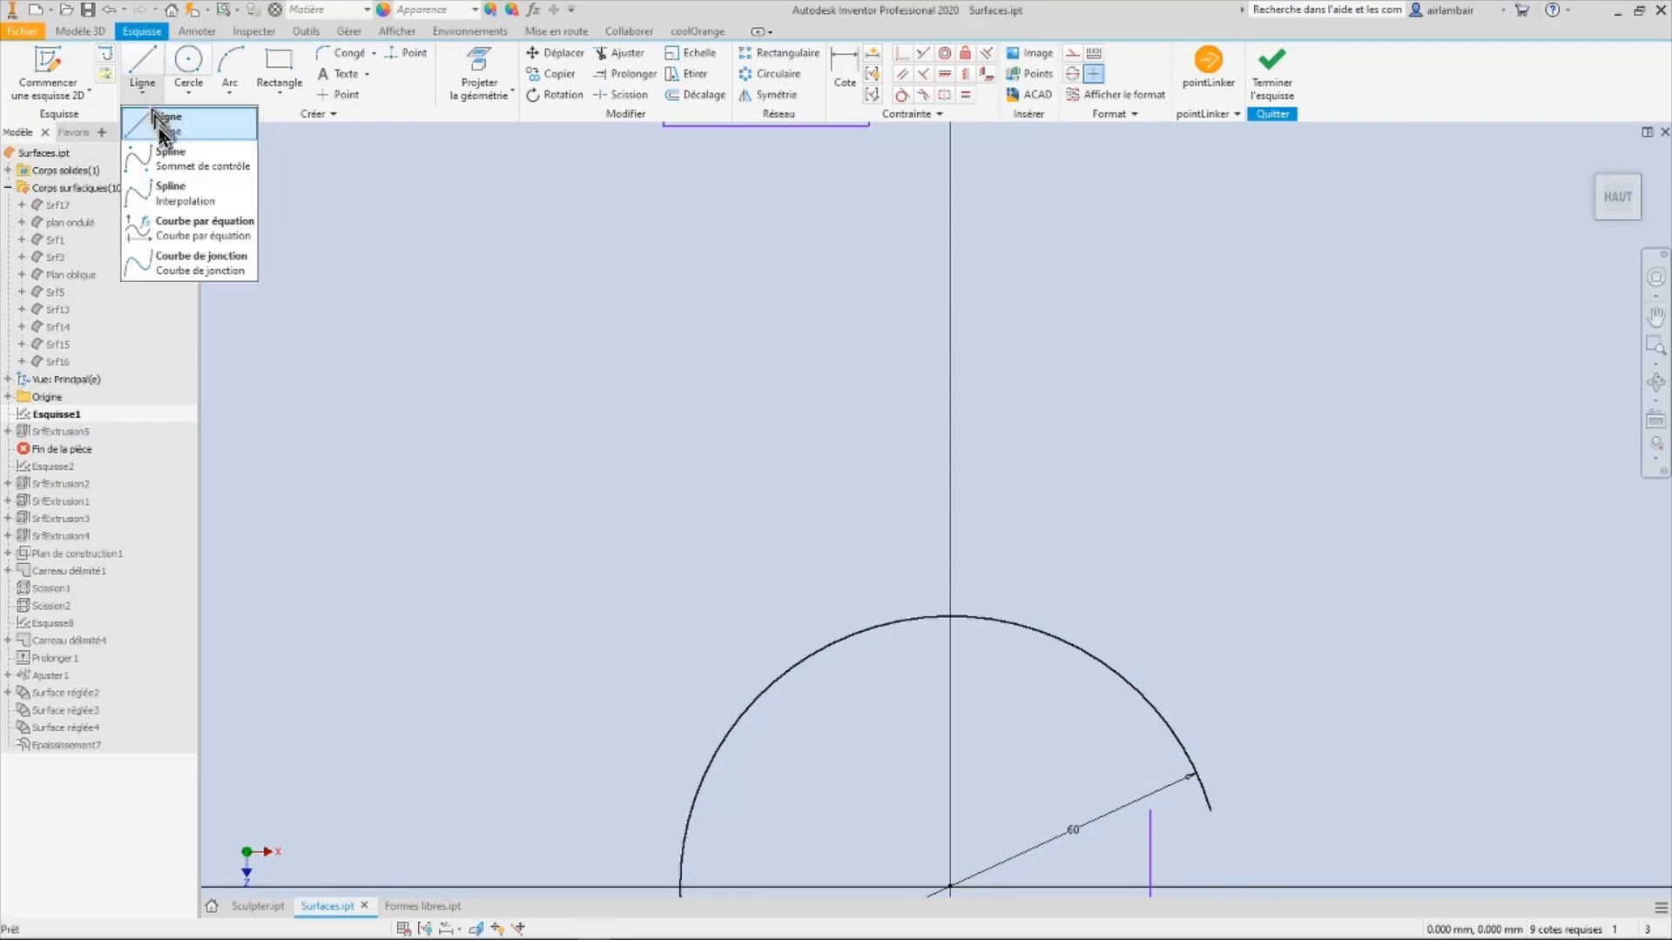
pyautogui.click(161, 200)
pyautogui.scroll(-6, 662, 405)
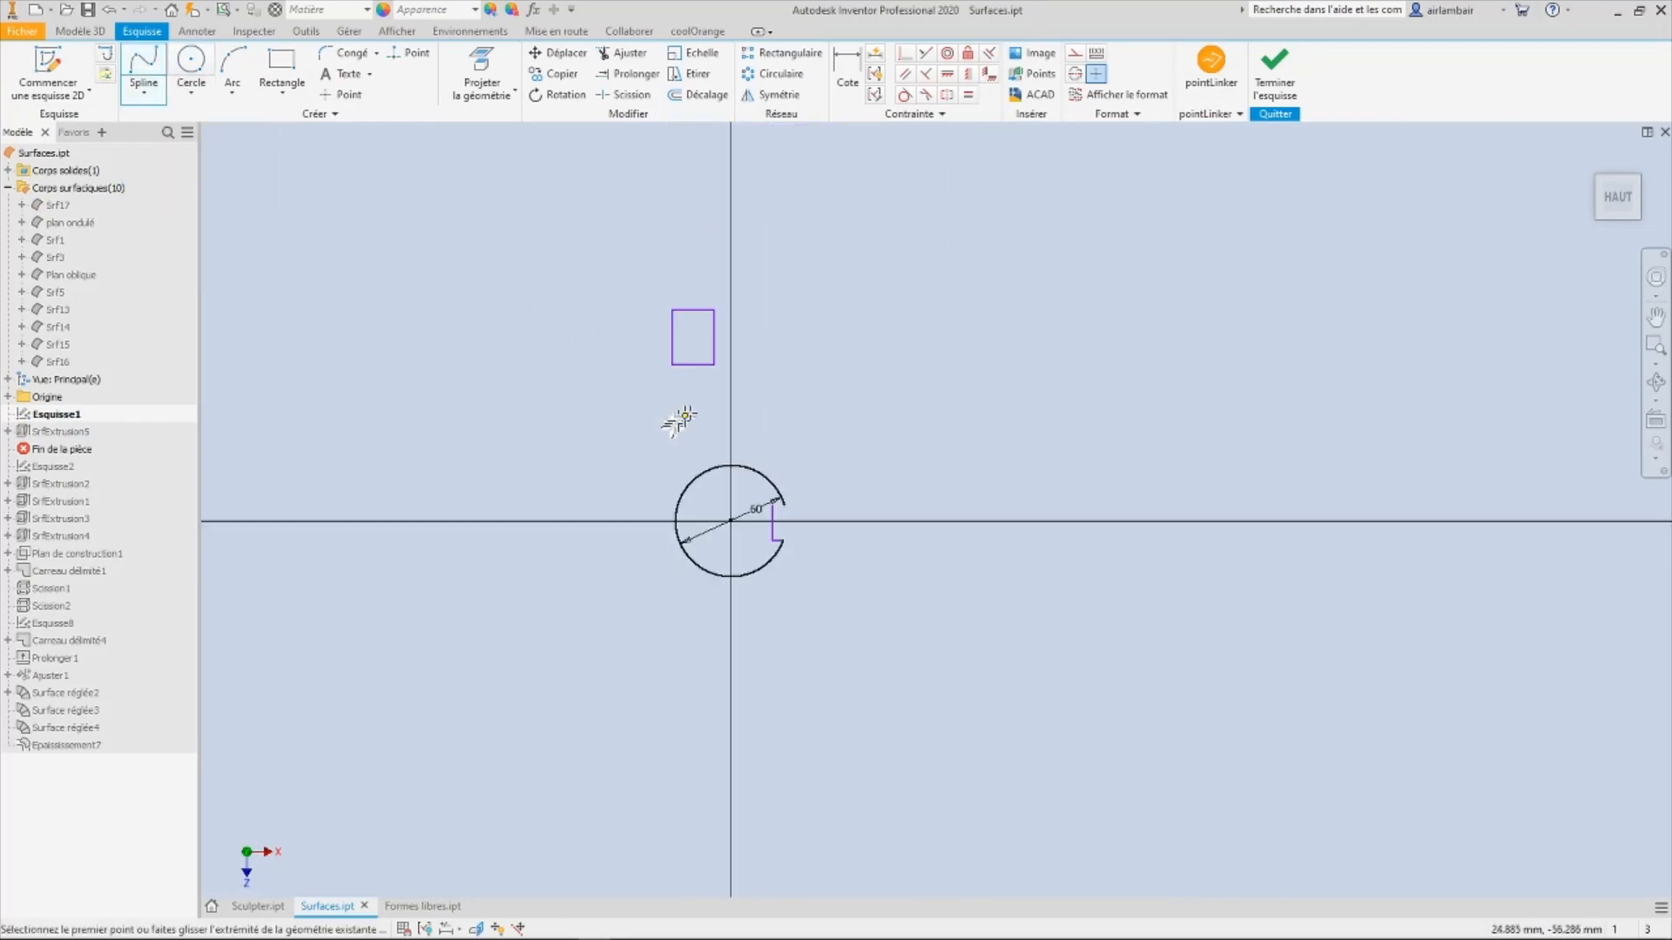
pyautogui.click(746, 356)
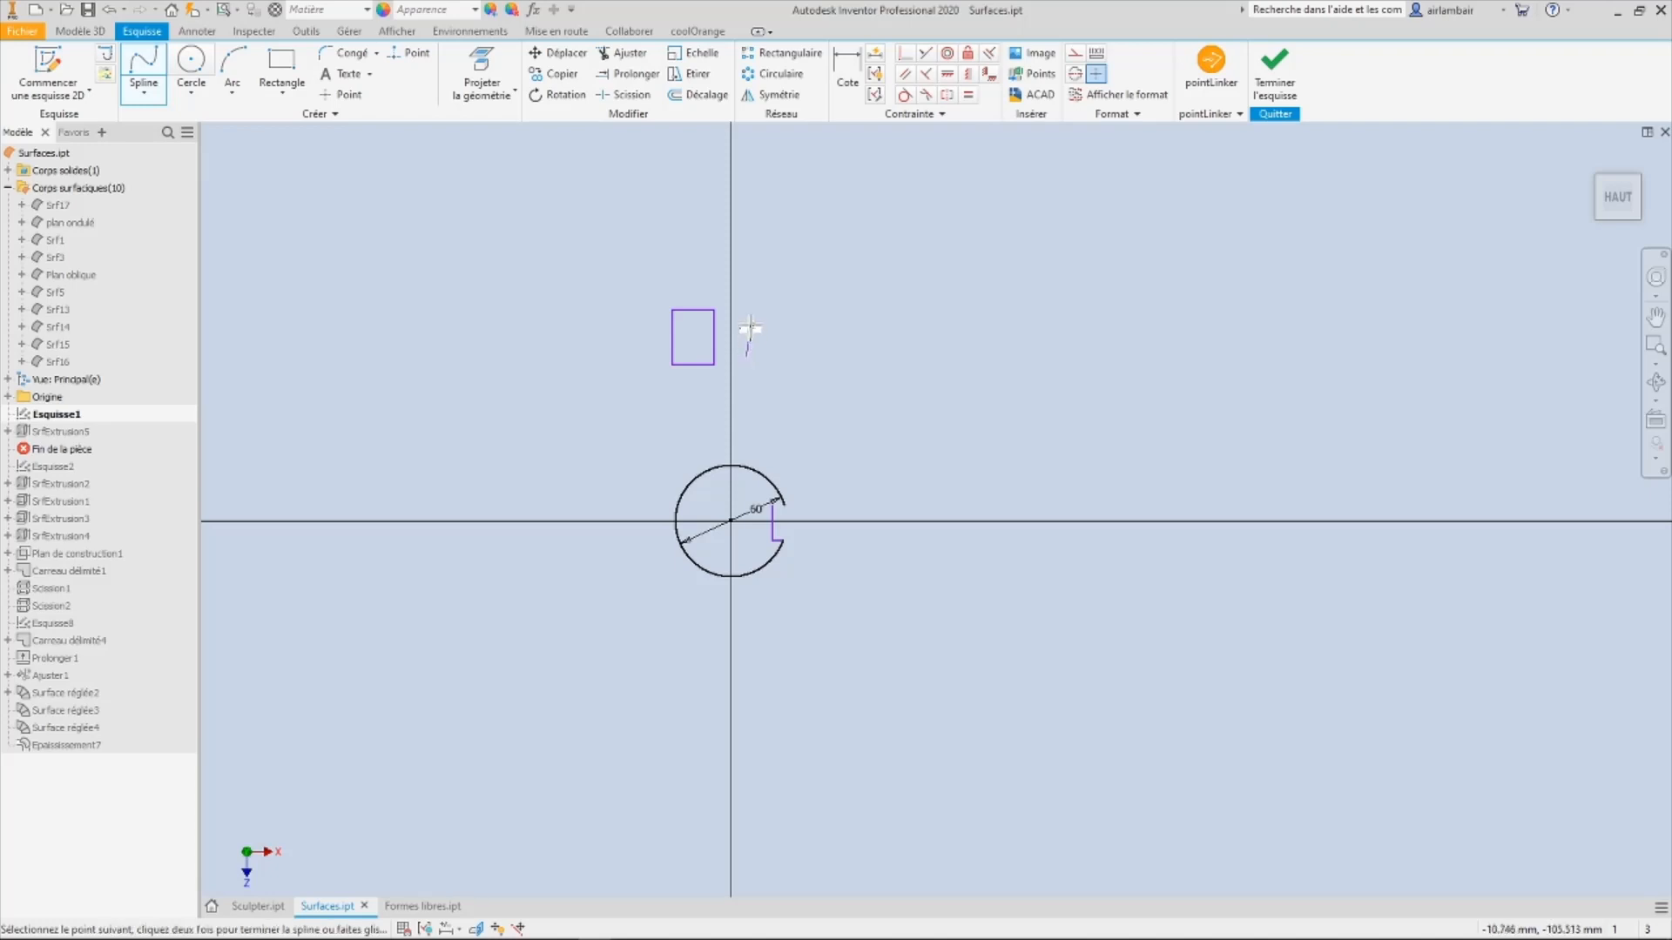
pyautogui.click(821, 362)
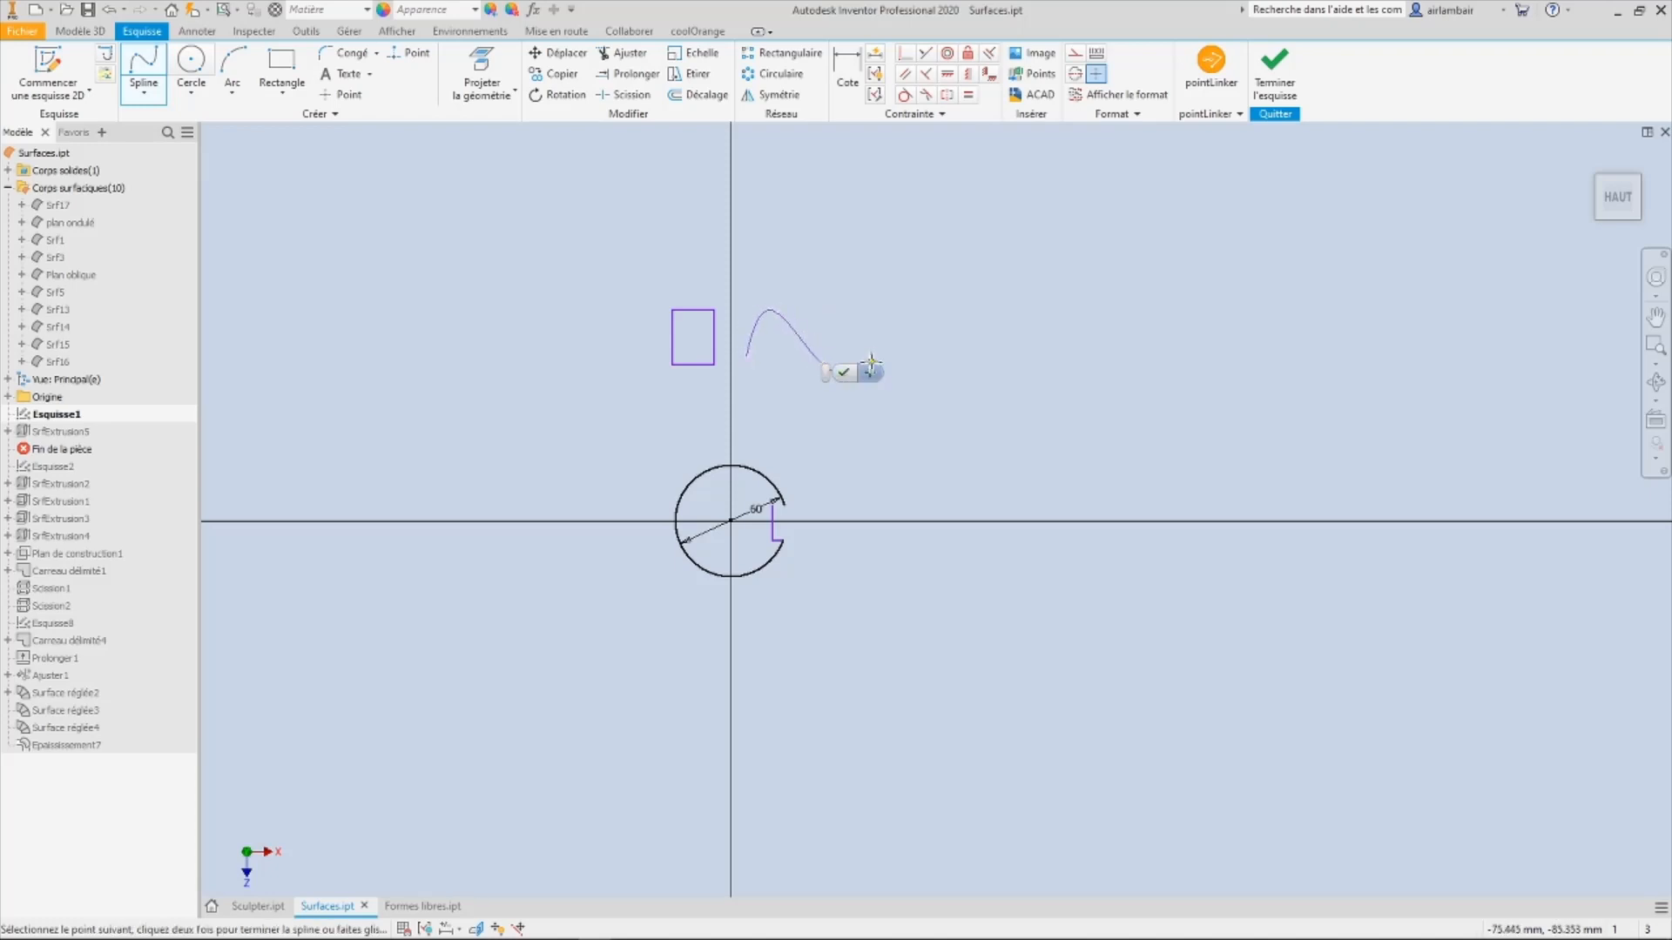
pyautogui.click(870, 317)
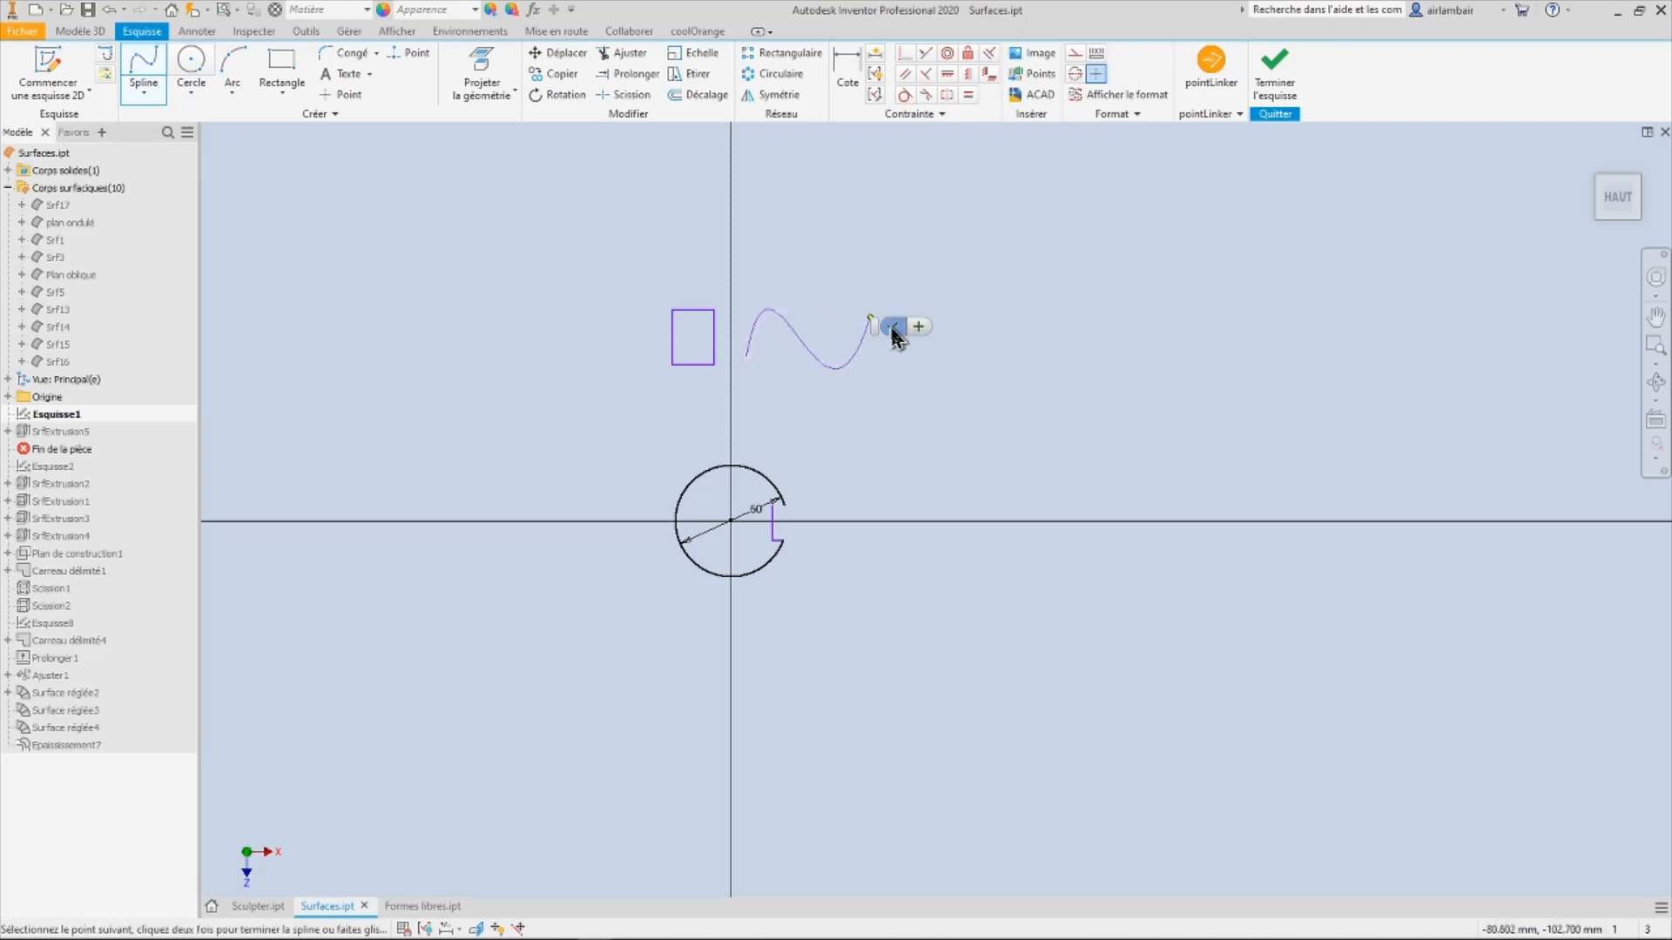
pyautogui.click(892, 326)
pyautogui.click(1273, 116)
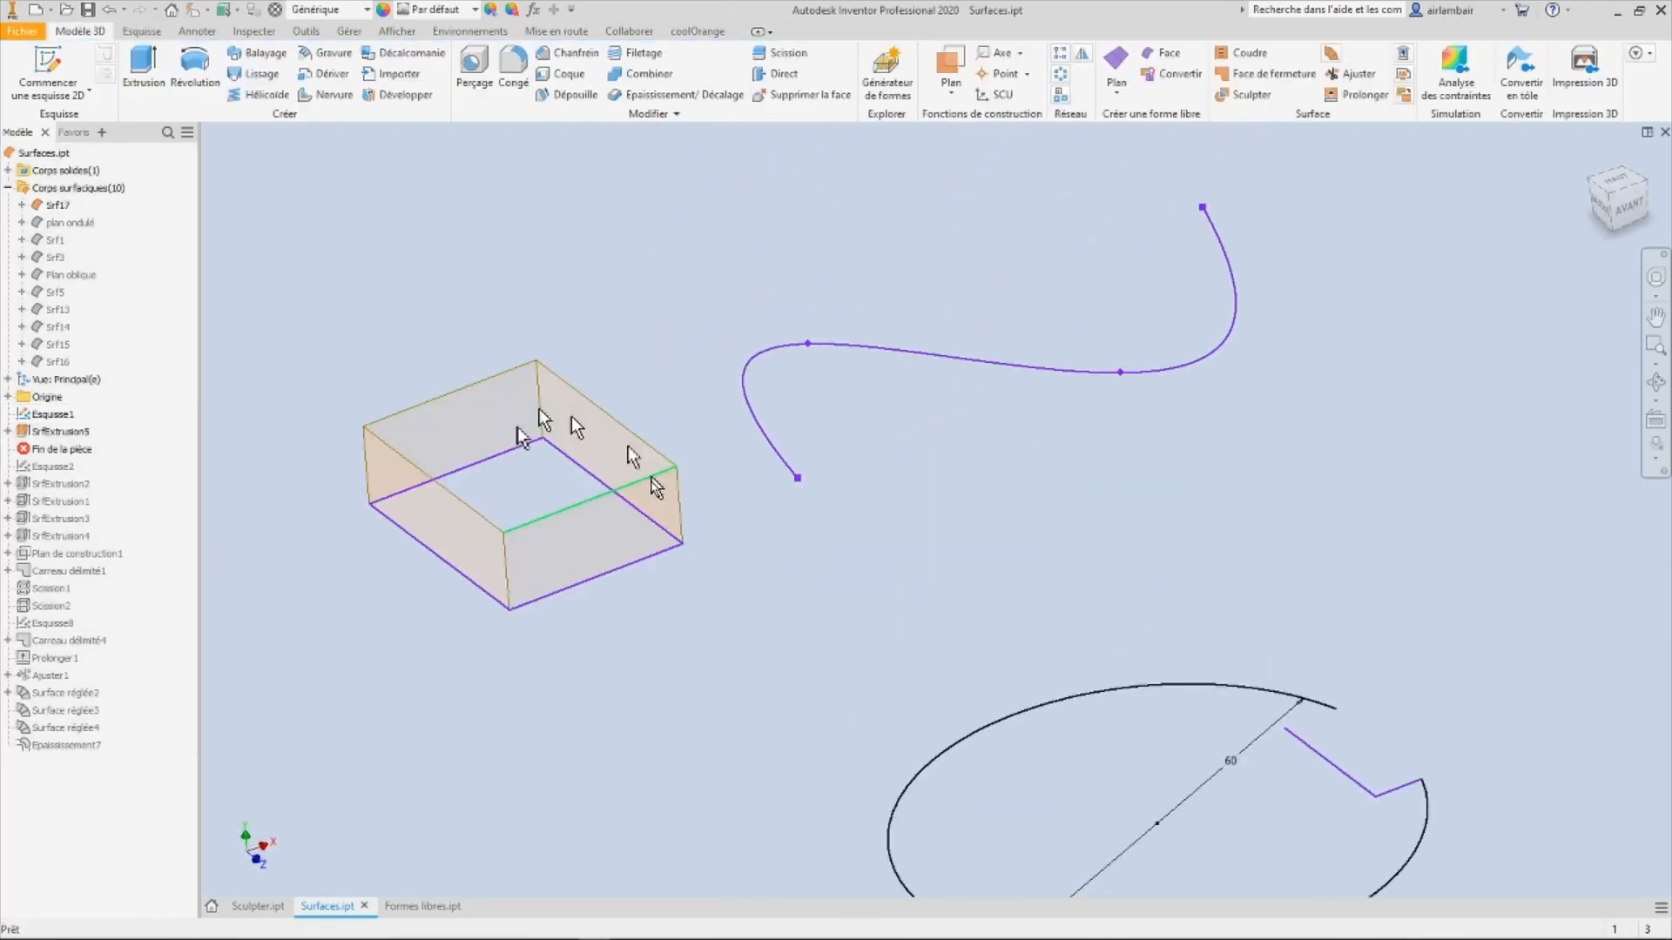
pyautogui.click(929, 361)
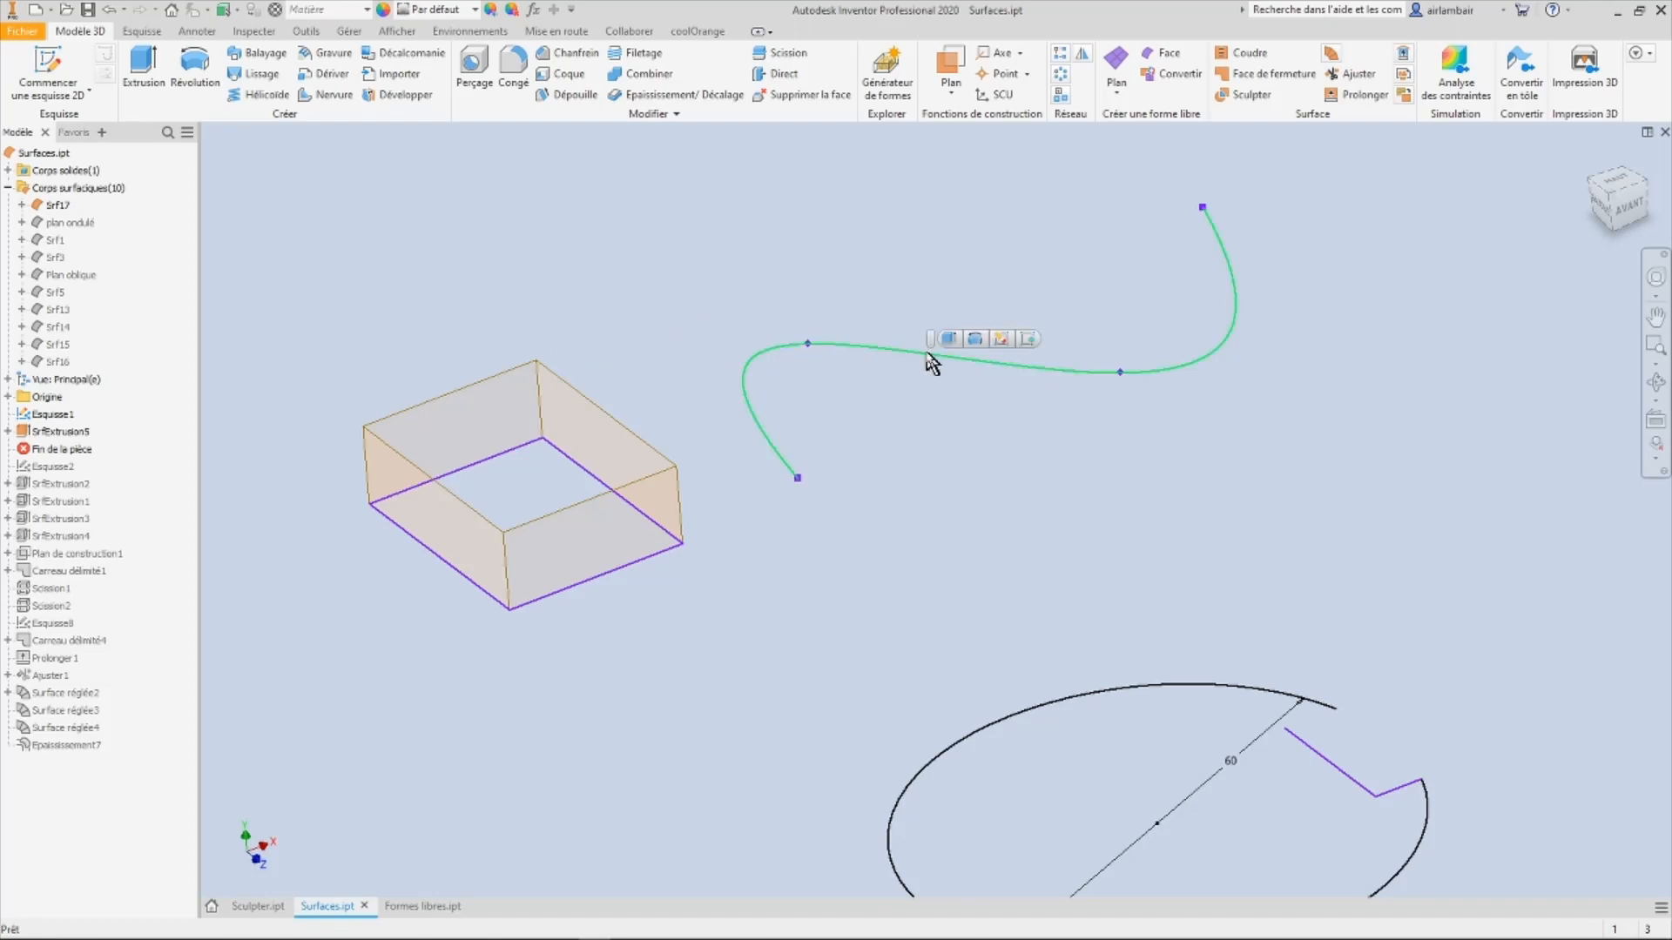
pyautogui.click(146, 65)
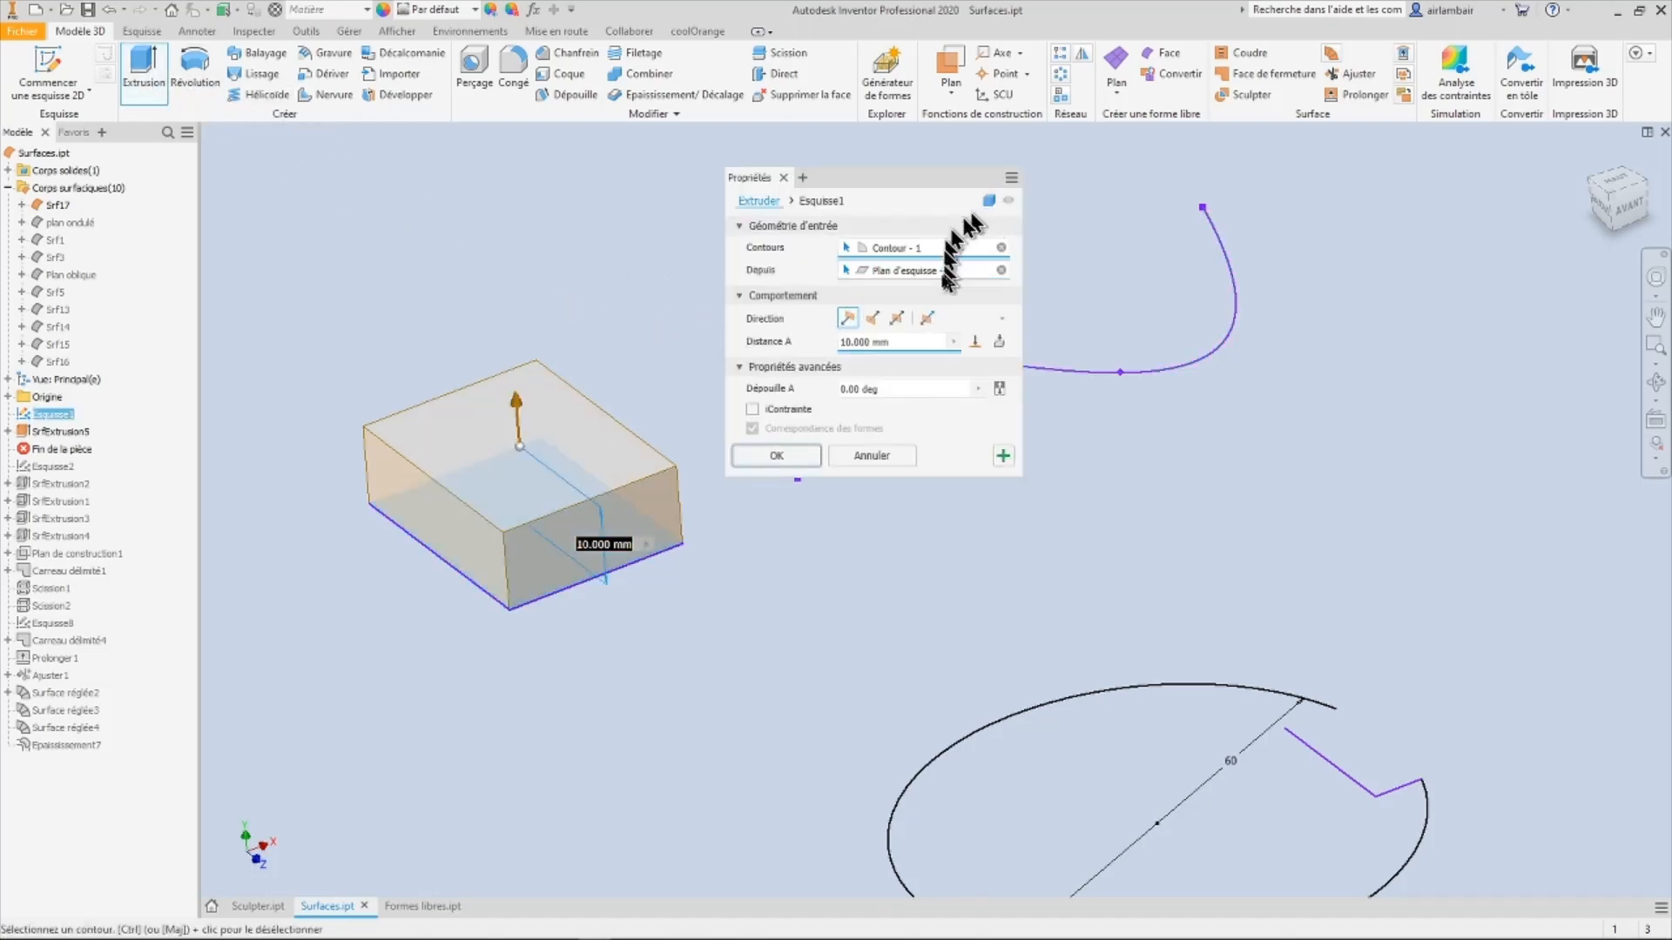
pyautogui.moveTo(895, 190); pyautogui.dragTo(579, 202)
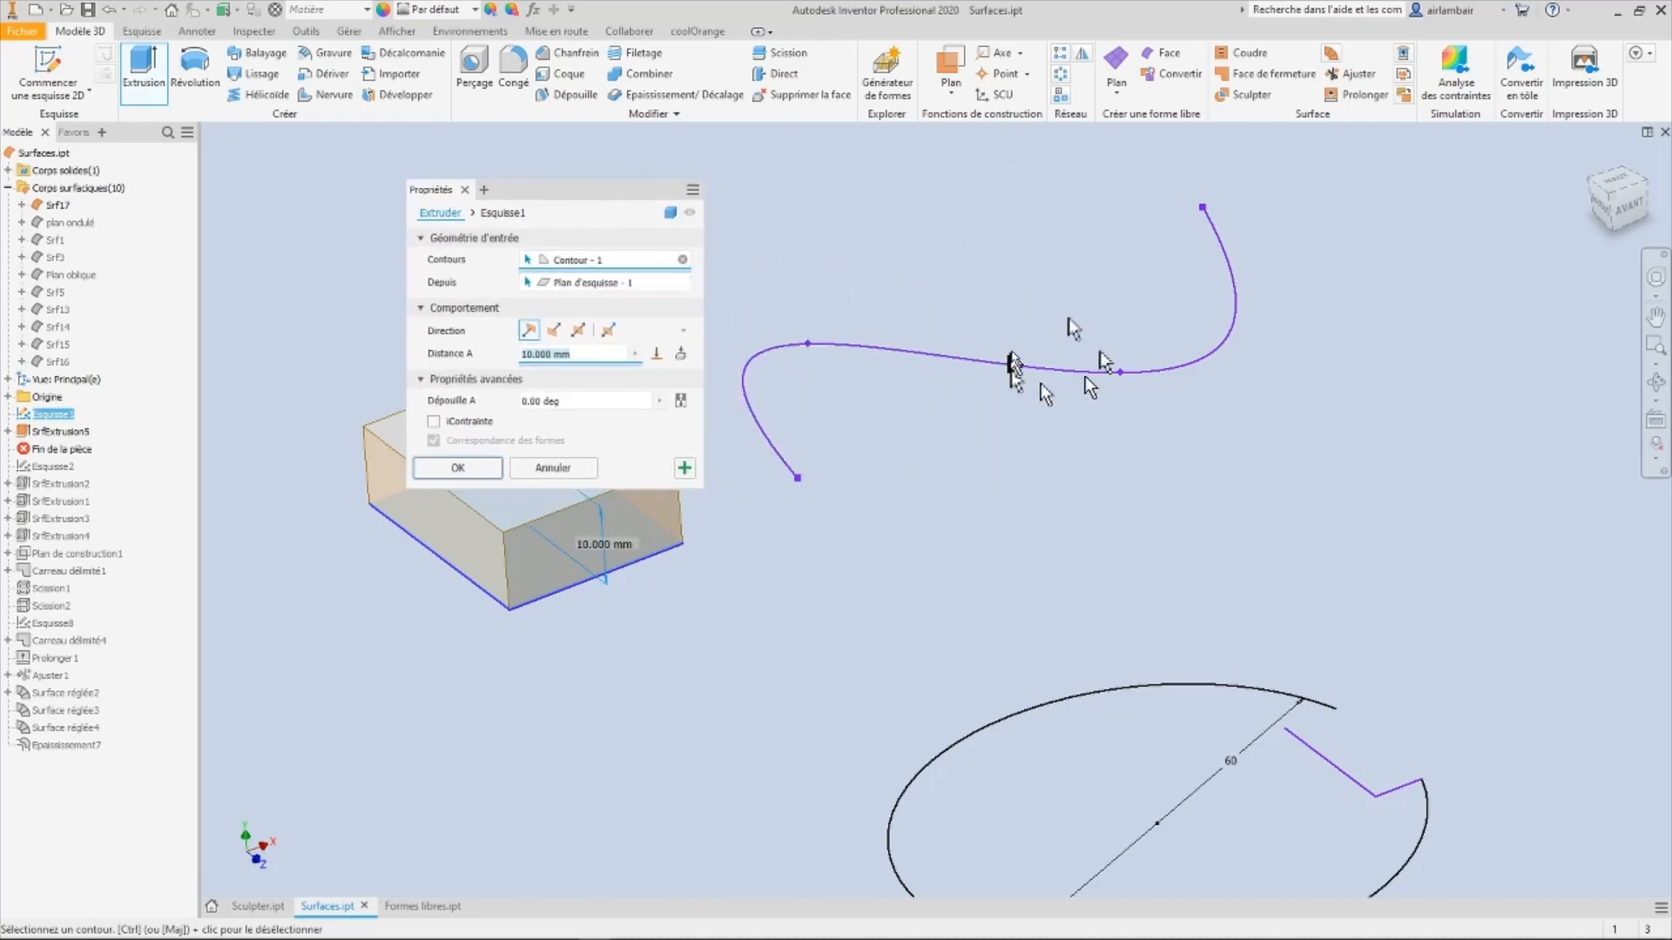
pyautogui.click(1015, 364)
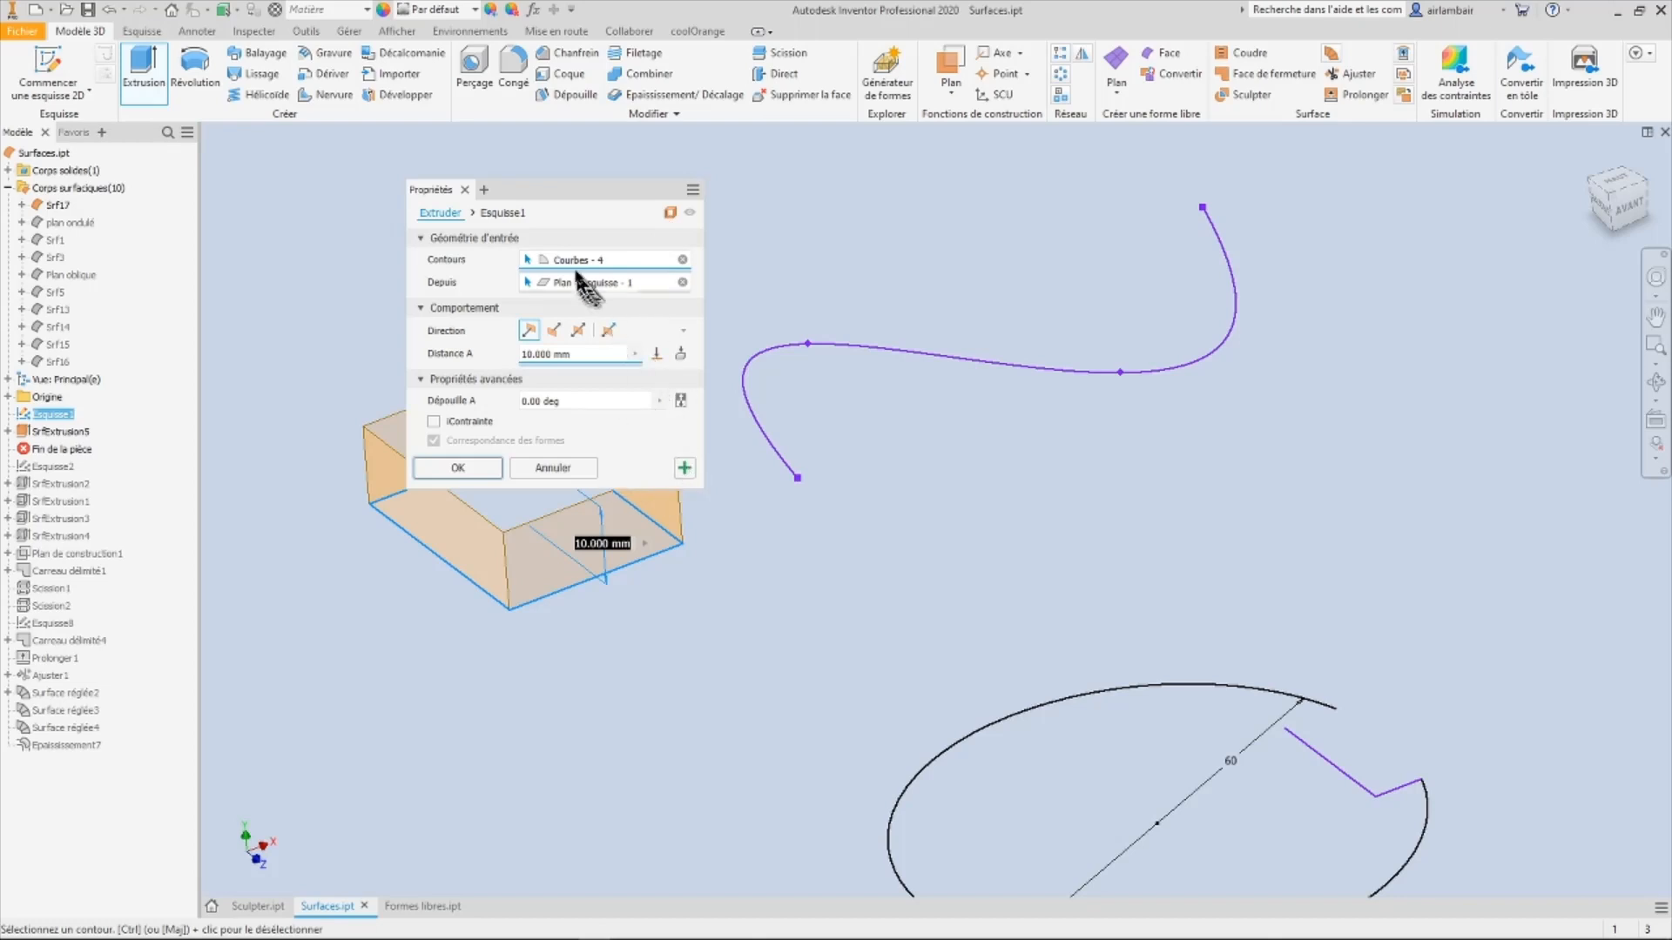
pyautogui.click(692, 192)
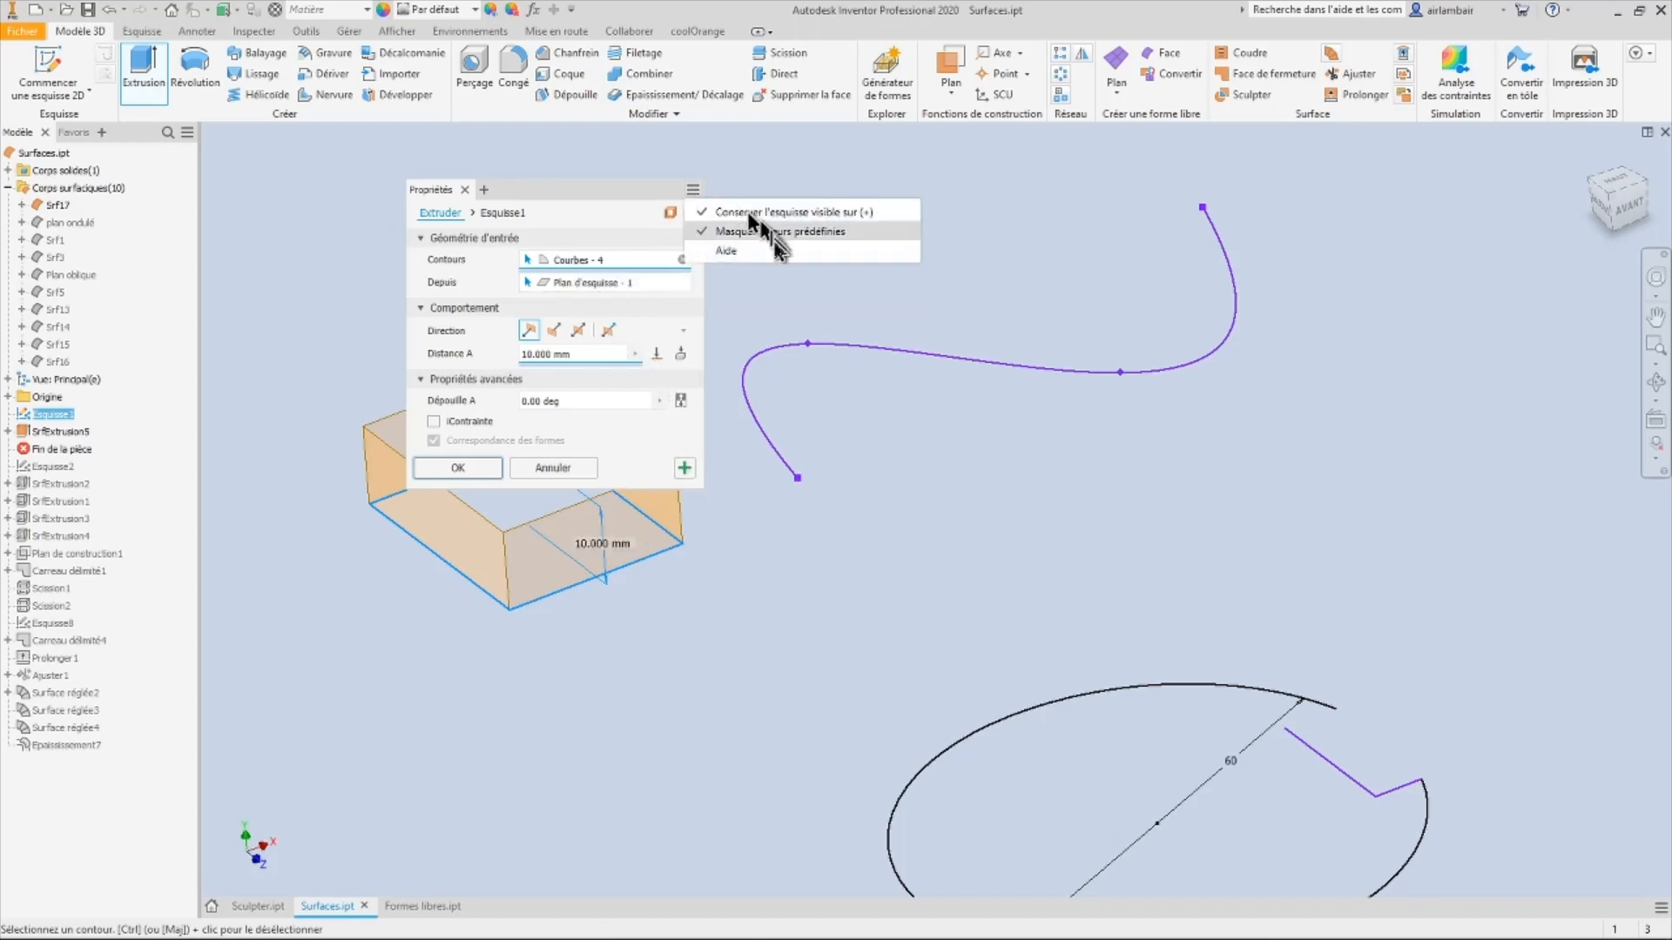
pyautogui.click(552, 470)
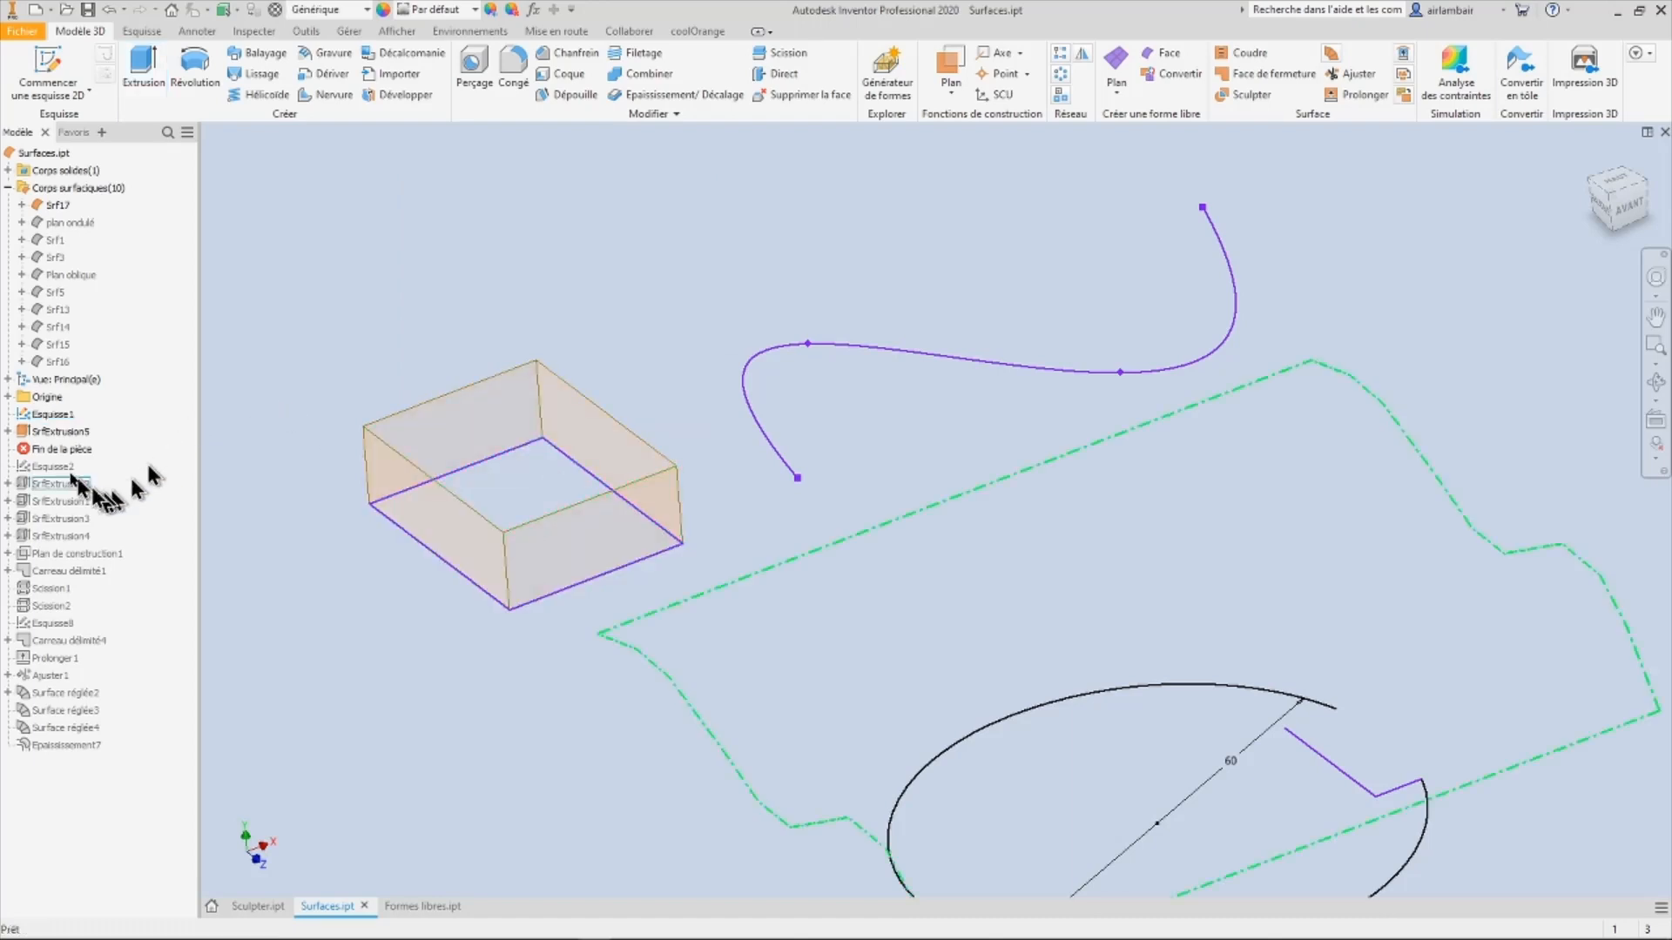
# Step: Extrude the open wave spline of Esquisse1 in surface mode to a distance of 24 mm in the default direction
pyautogui.click(903, 357)
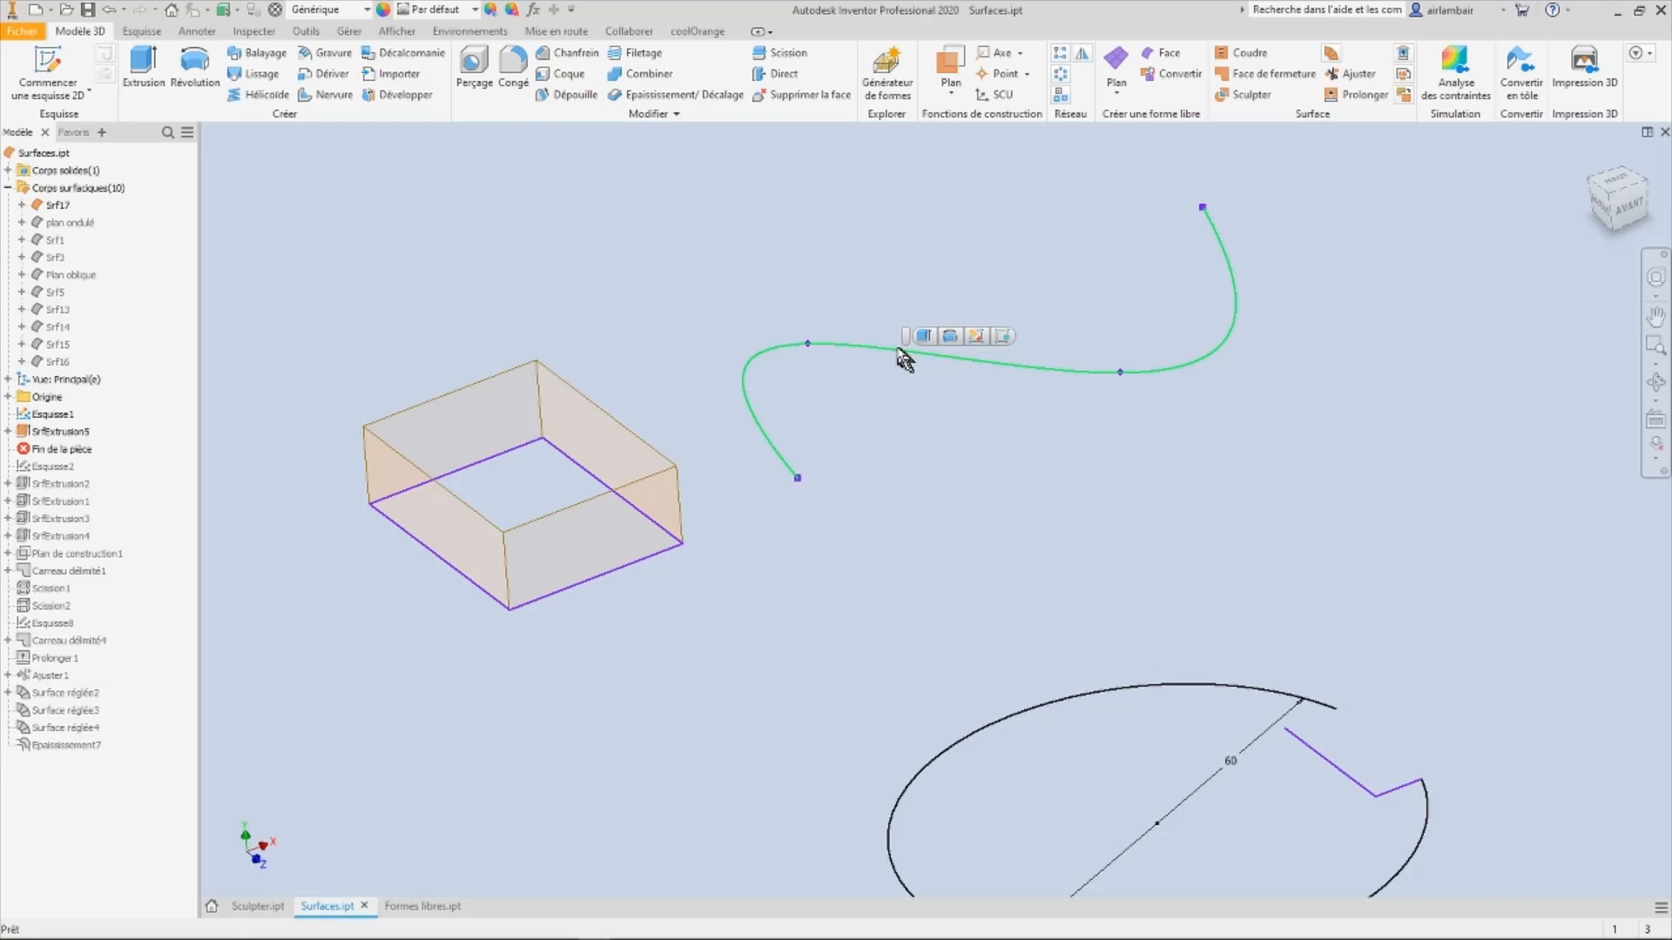
pyautogui.click(143, 65)
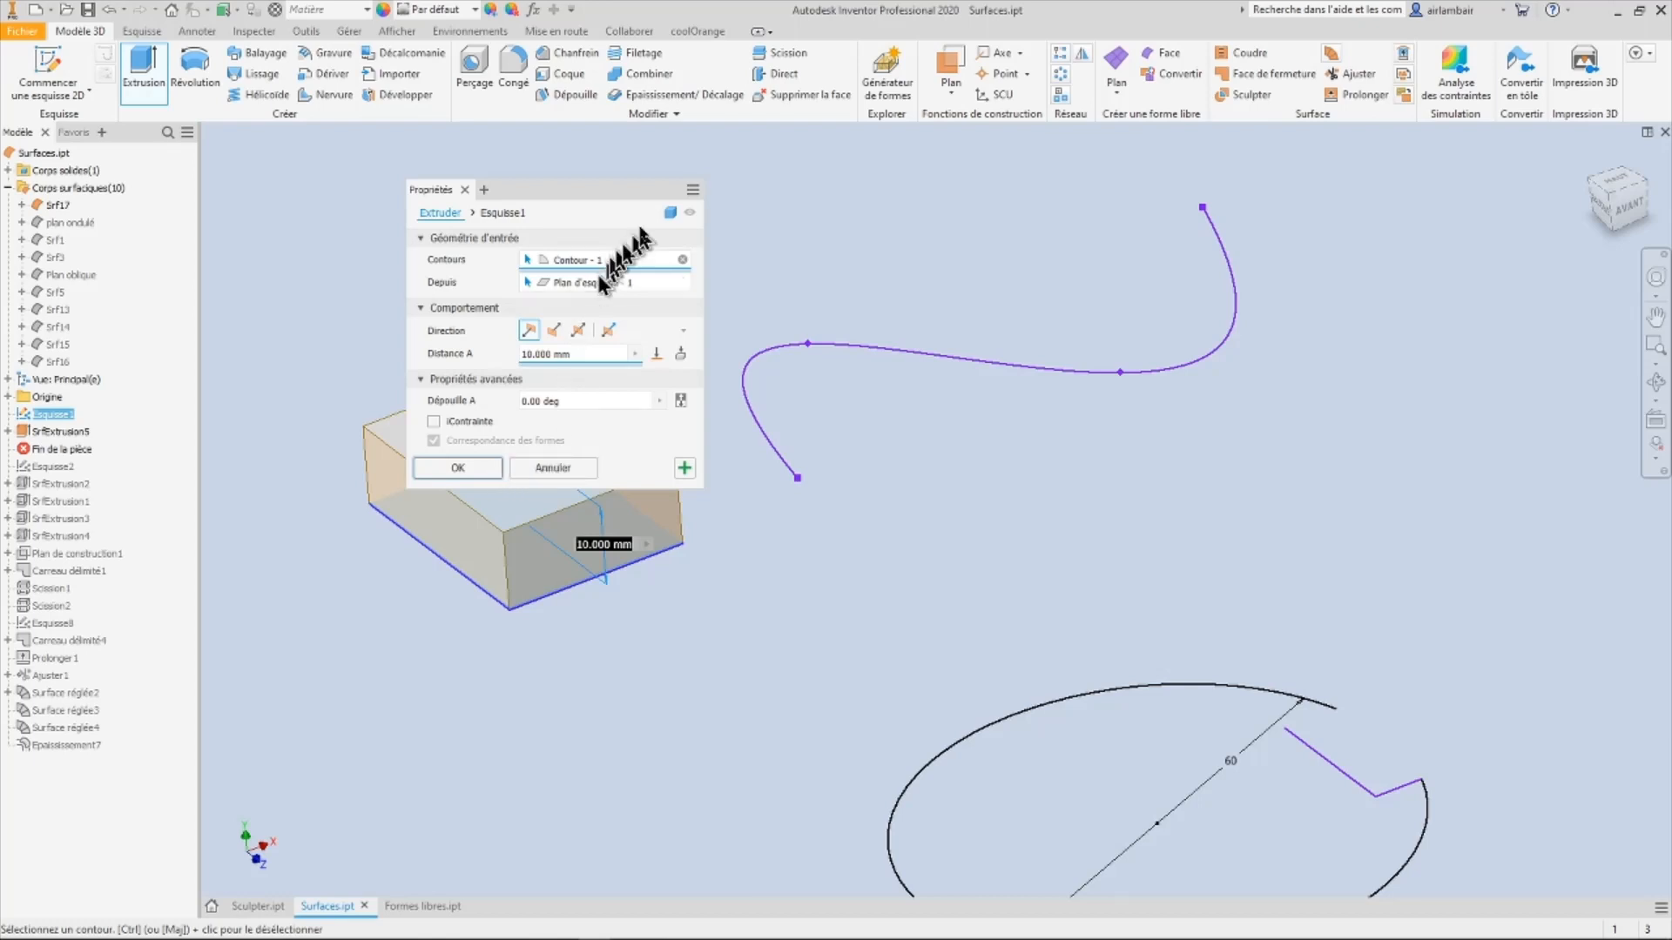
pyautogui.click(669, 214)
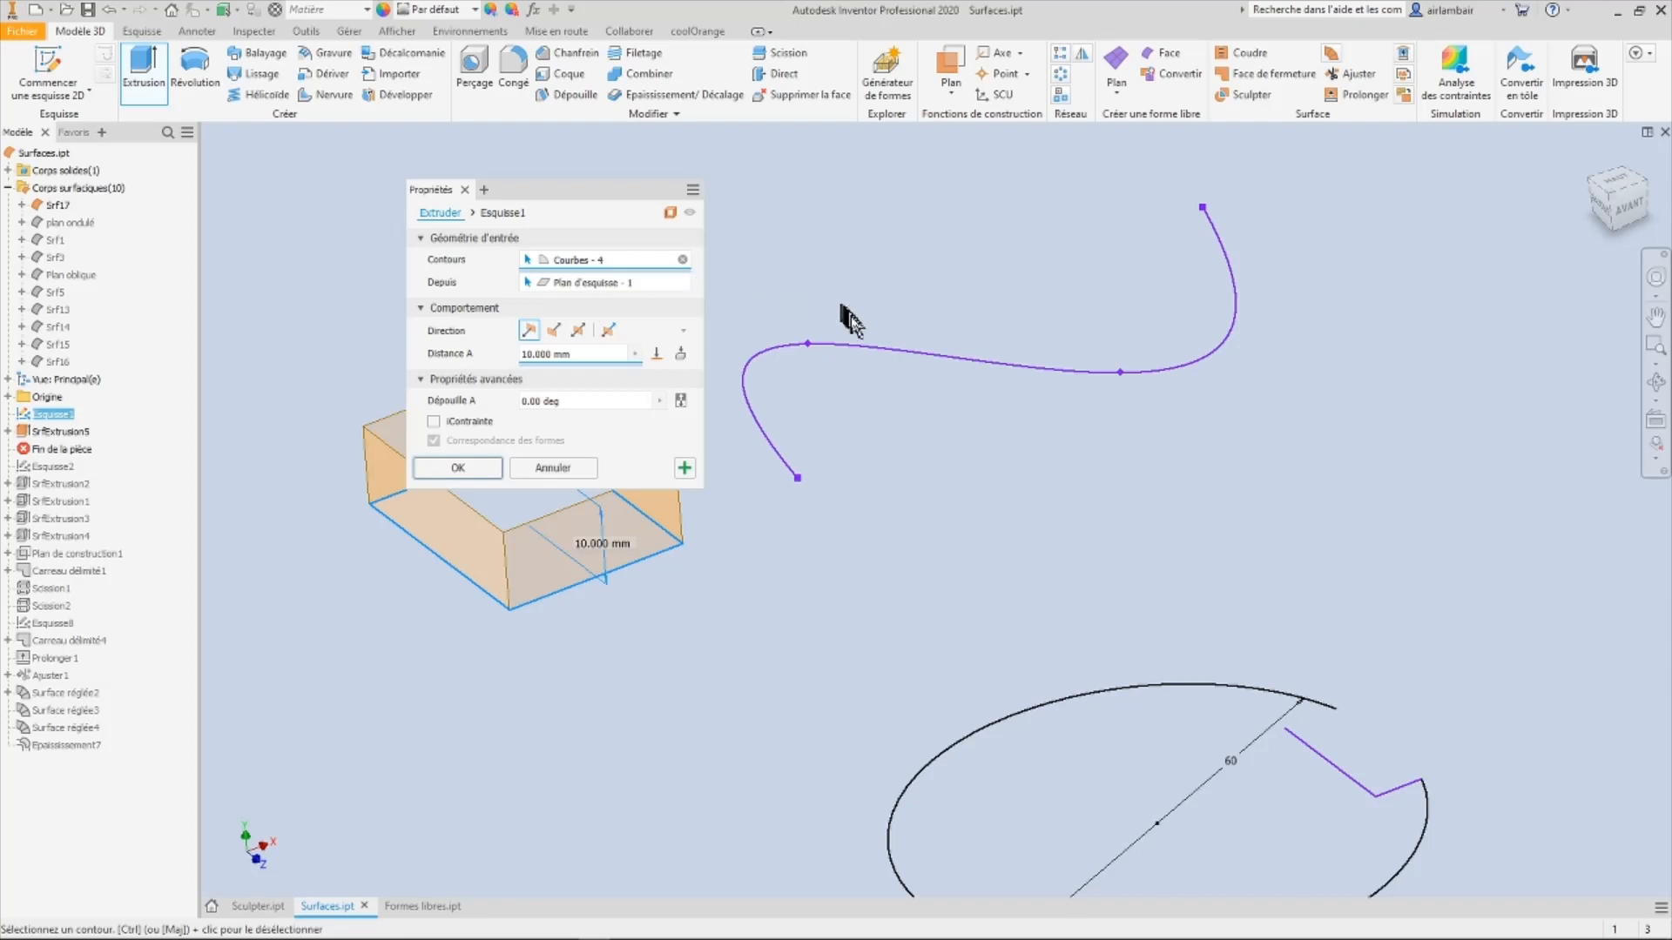
pyautogui.click(872, 351)
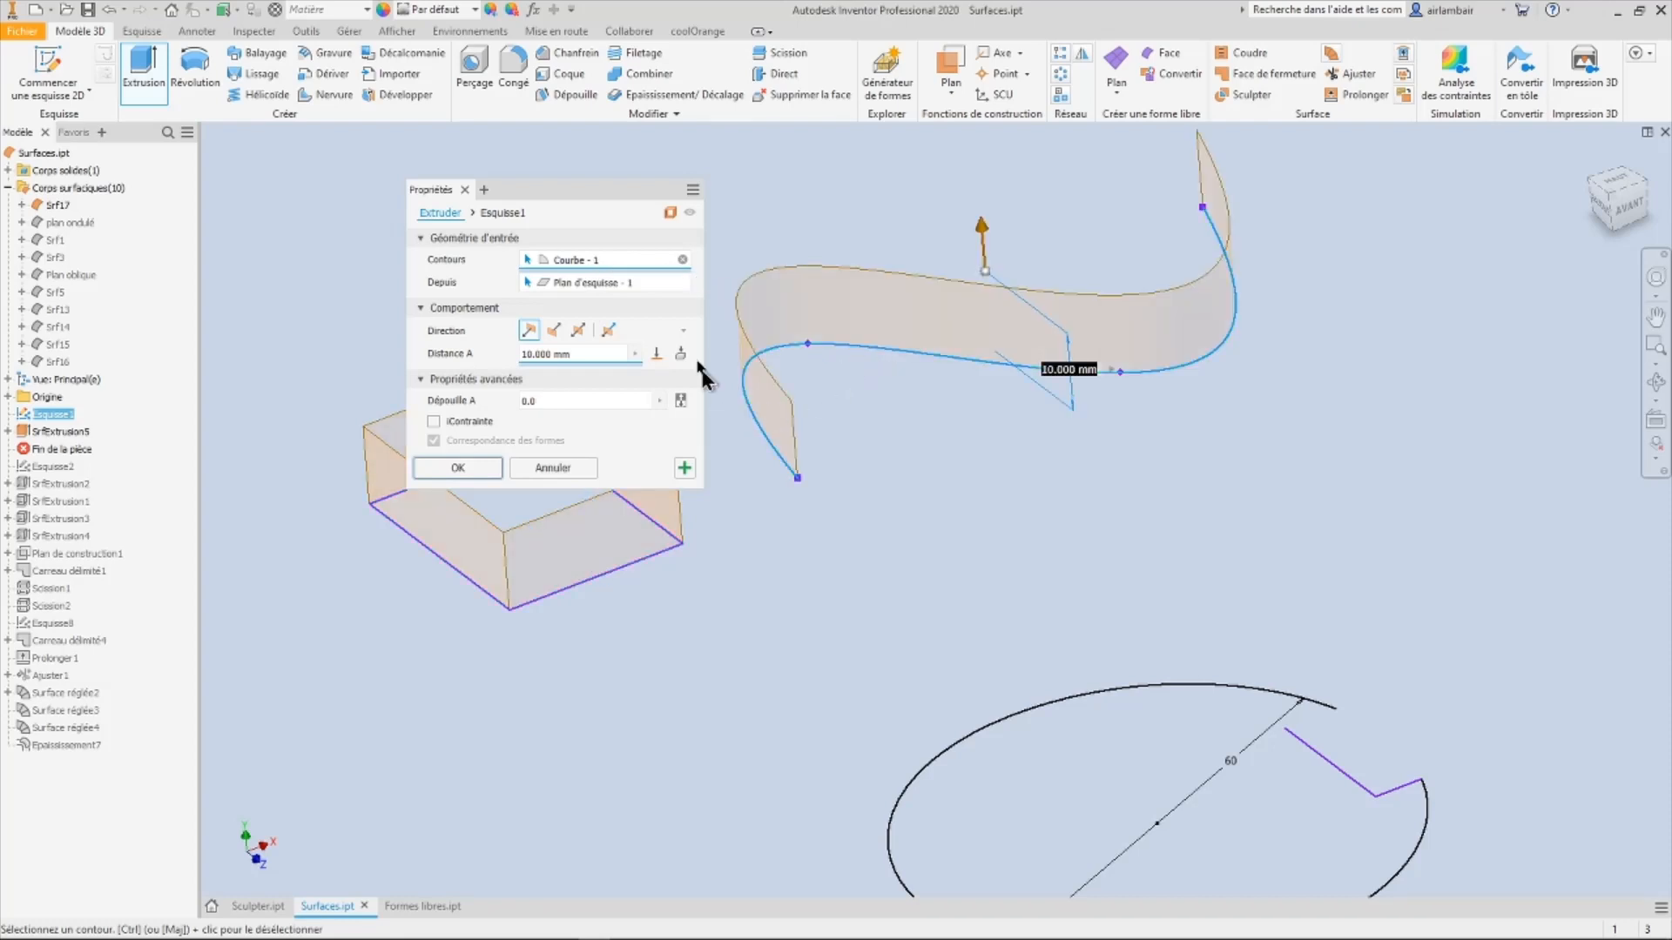
pyautogui.moveTo(598, 188); pyautogui.dragTo(498, 228)
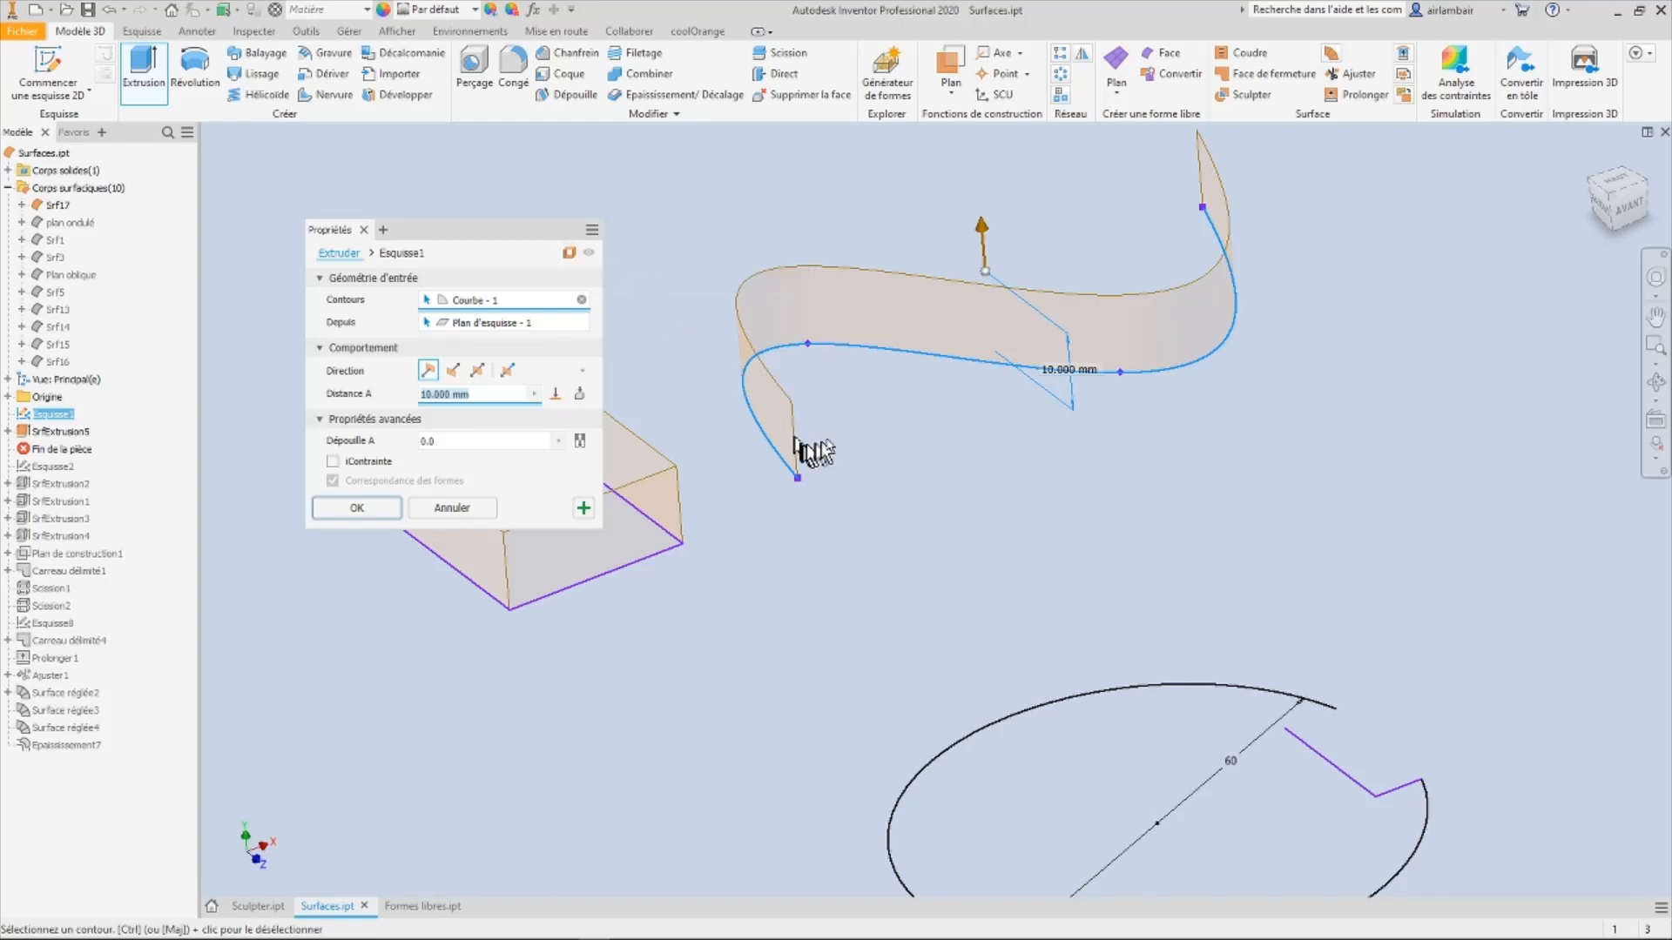
pyautogui.scroll(4, 941, 409)
pyautogui.scroll(-6, 1007, 373)
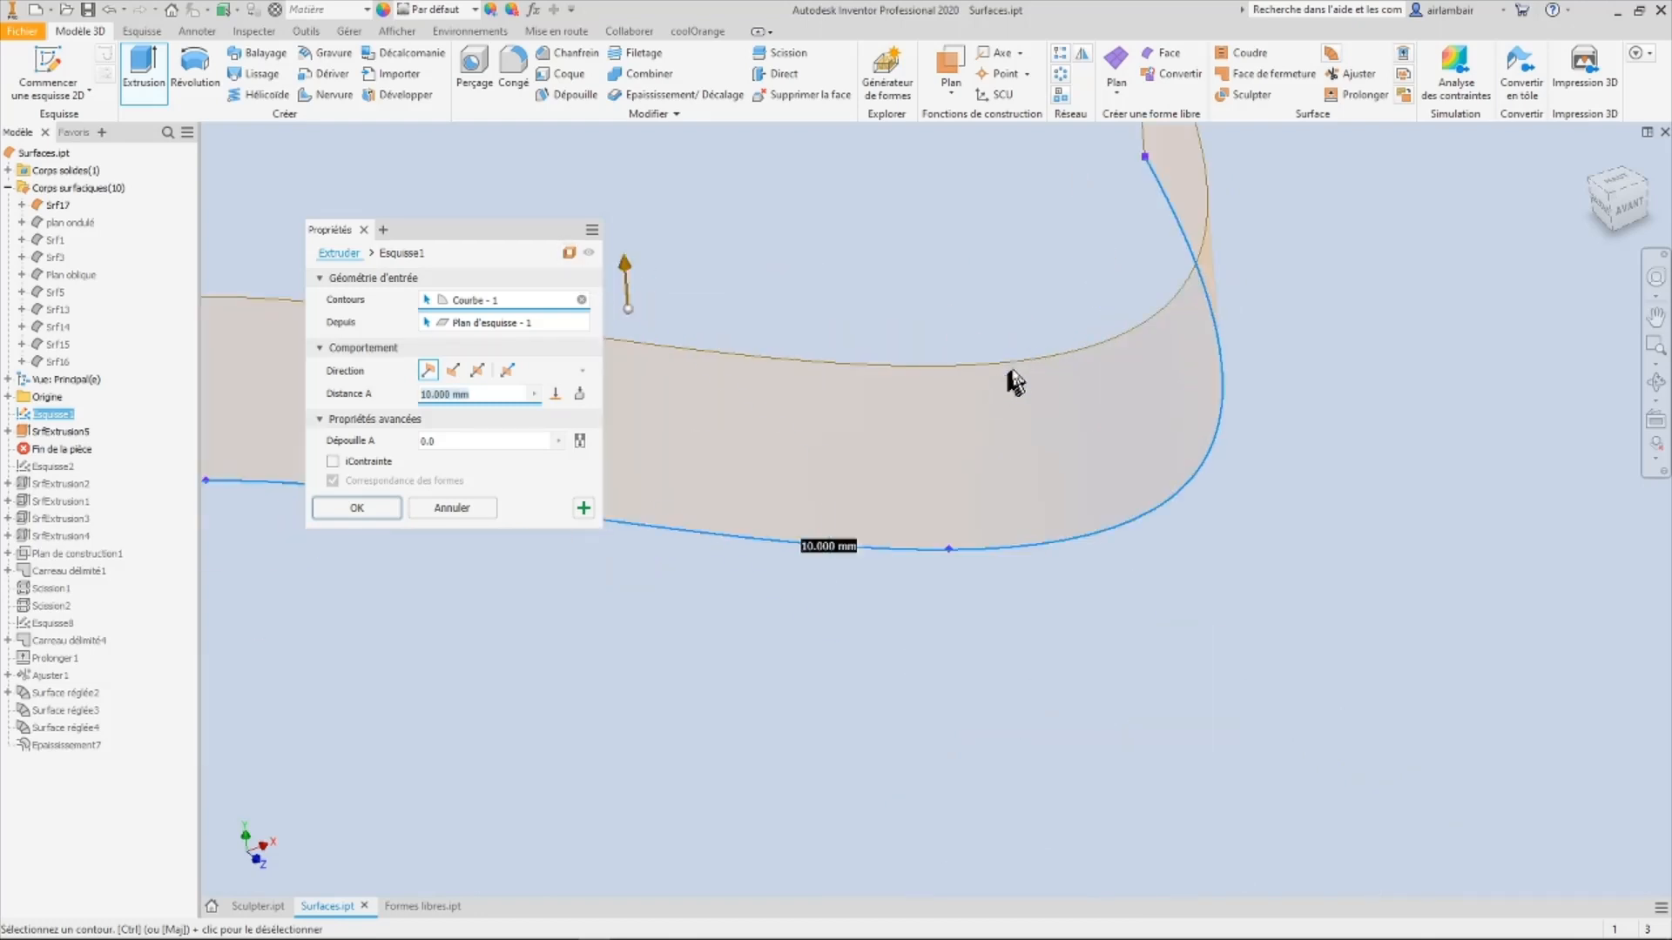
pyautogui.scroll(4, 1011, 377)
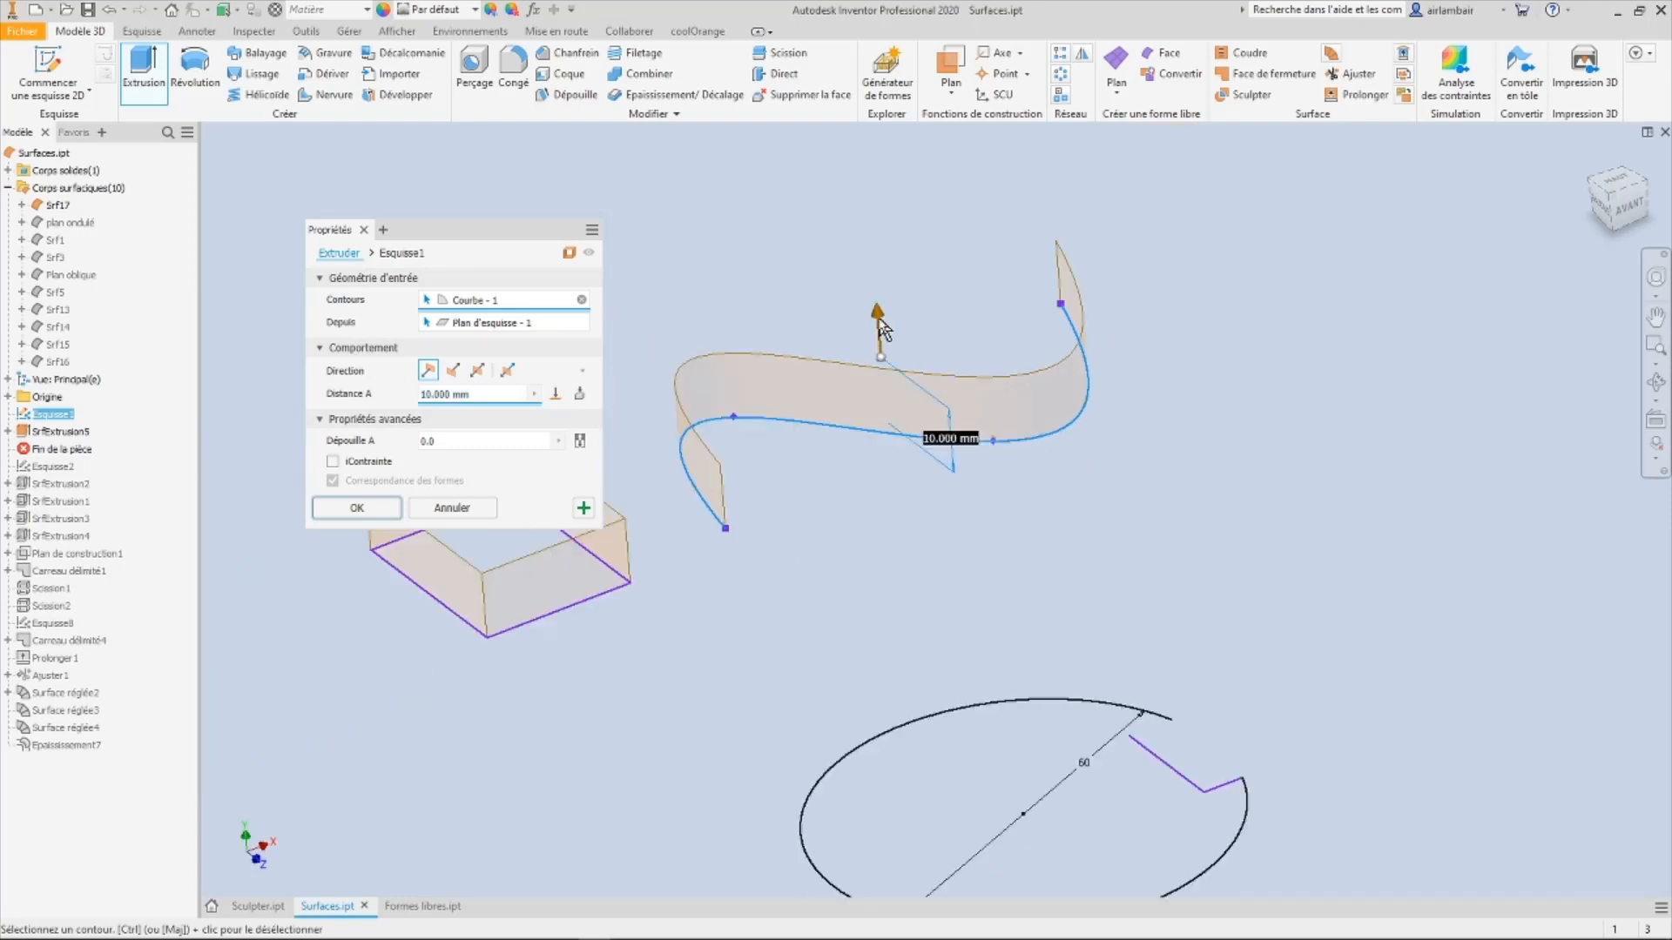
pyautogui.moveTo(881, 329)
pyautogui.mouseDown()
pyautogui.moveTo(870, 257)
pyautogui.moveTo(895, 269)
pyautogui.moveTo(925, 560)
pyautogui.moveTo(950, 633)
pyautogui.moveTo(955, 388)
pyautogui.moveTo(968, 622)
pyautogui.moveTo(925, 235)
pyautogui.mouseUp()
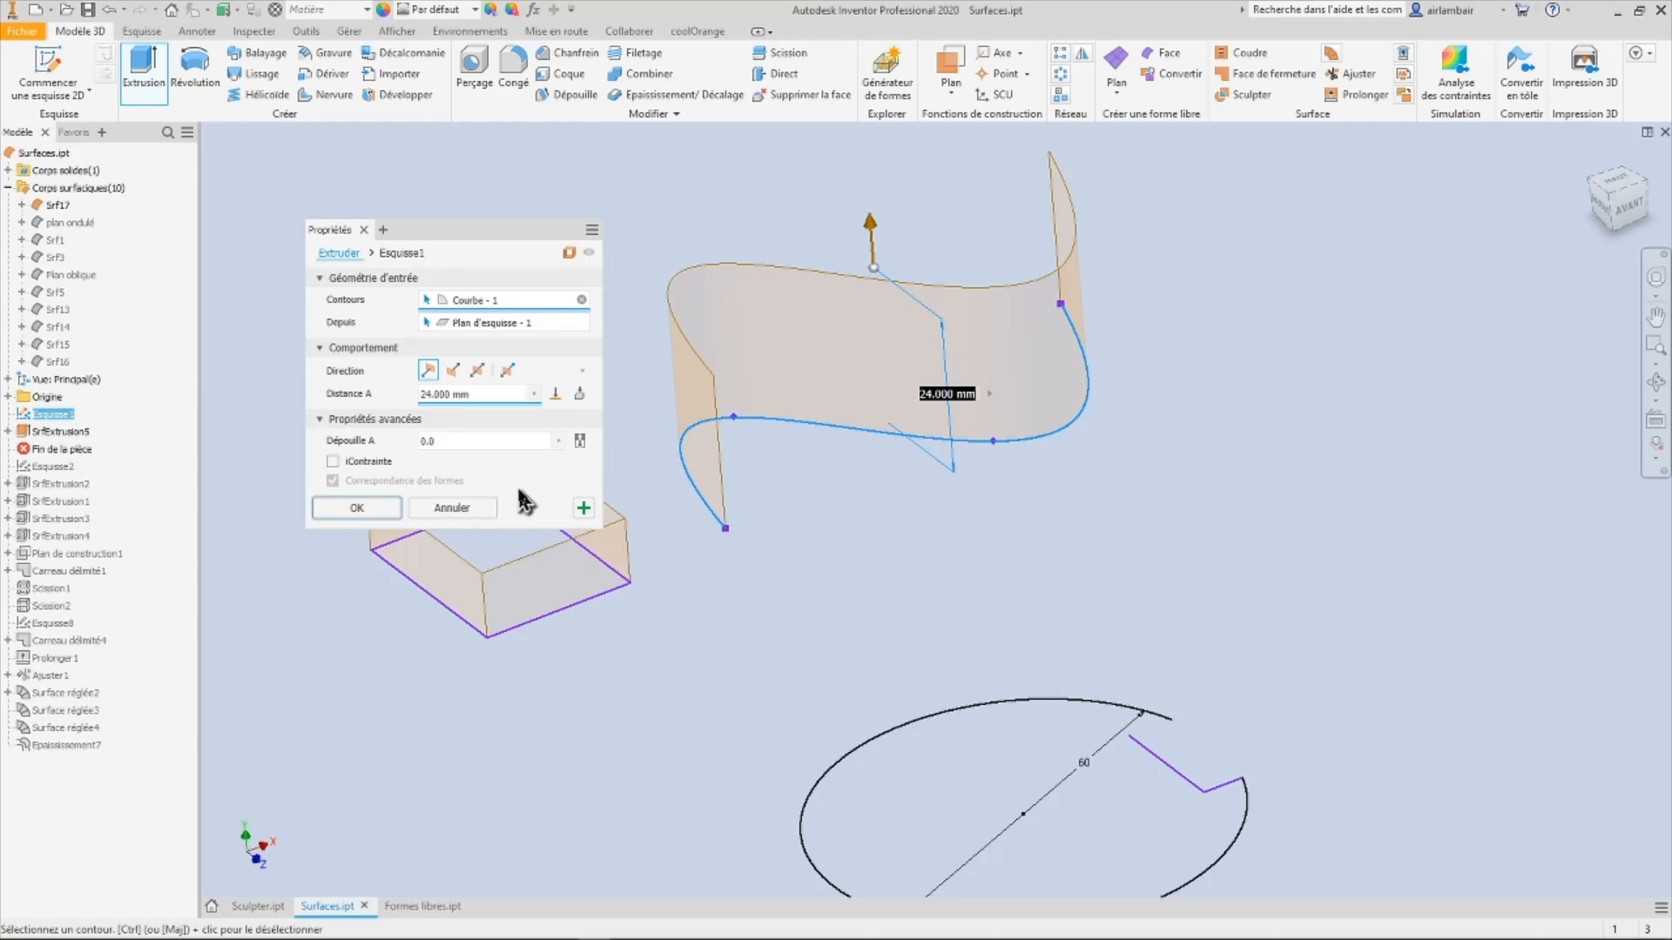
pyautogui.click(377, 511)
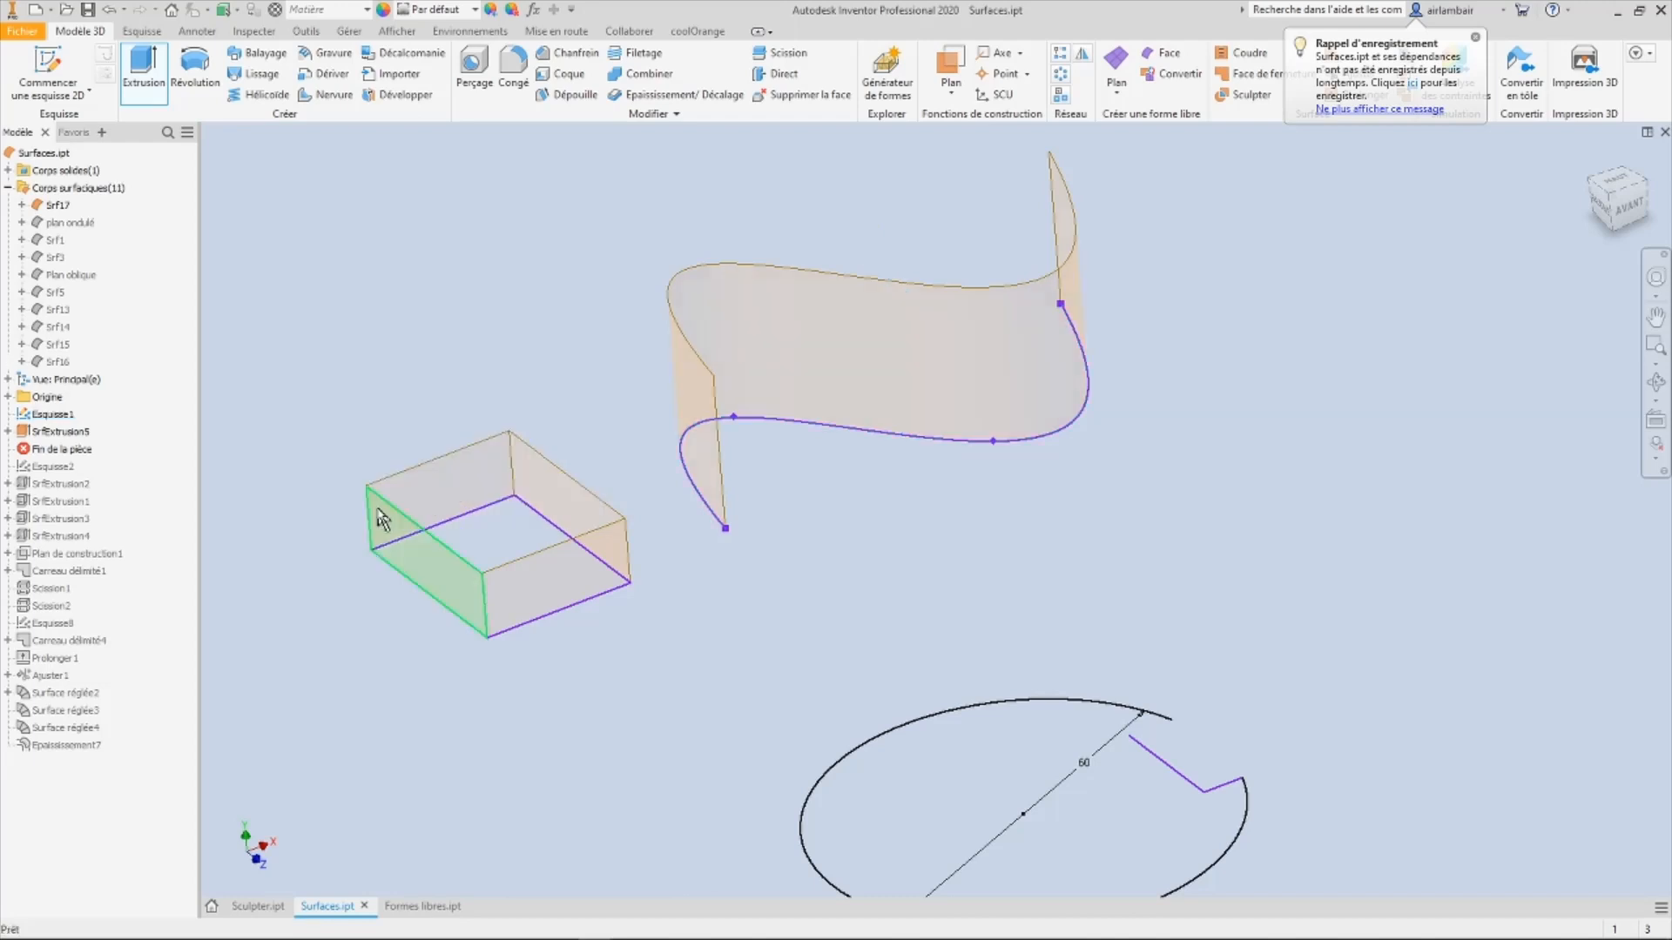
# Step: Move the end-of-part marker below SrfExtrusion2 and make this wavy surface visible
pyautogui.scroll(-4, 797, 440)
pyautogui.scroll(2, 710, 452)
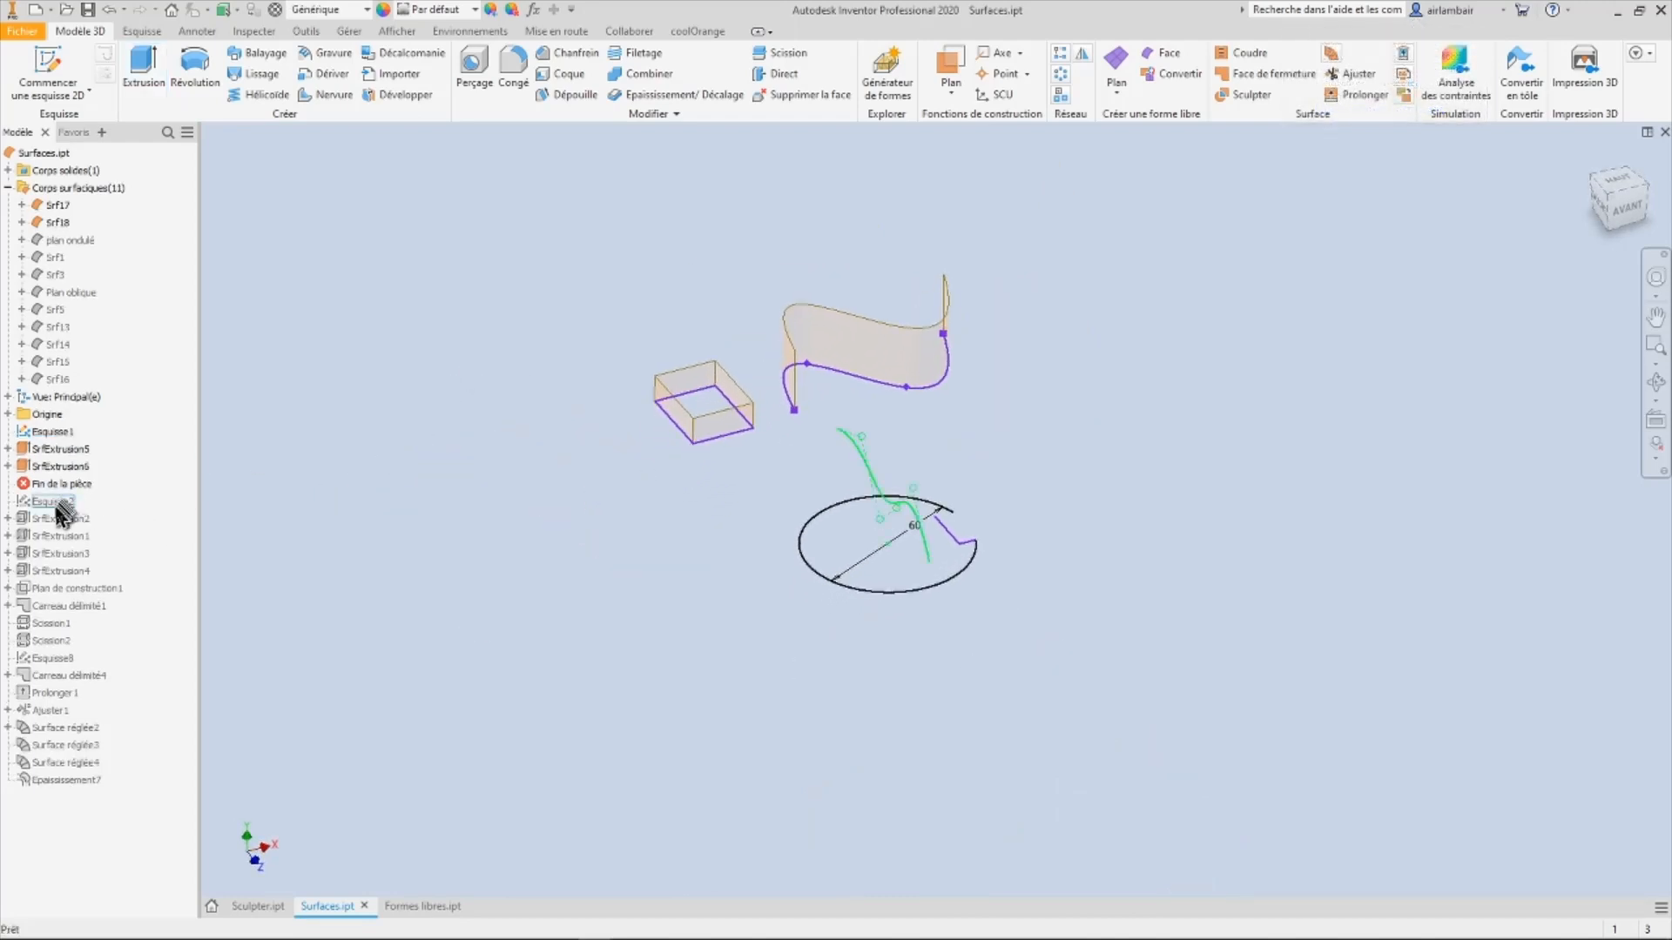
pyautogui.moveTo(53, 490); pyautogui.dragTo(49, 527)
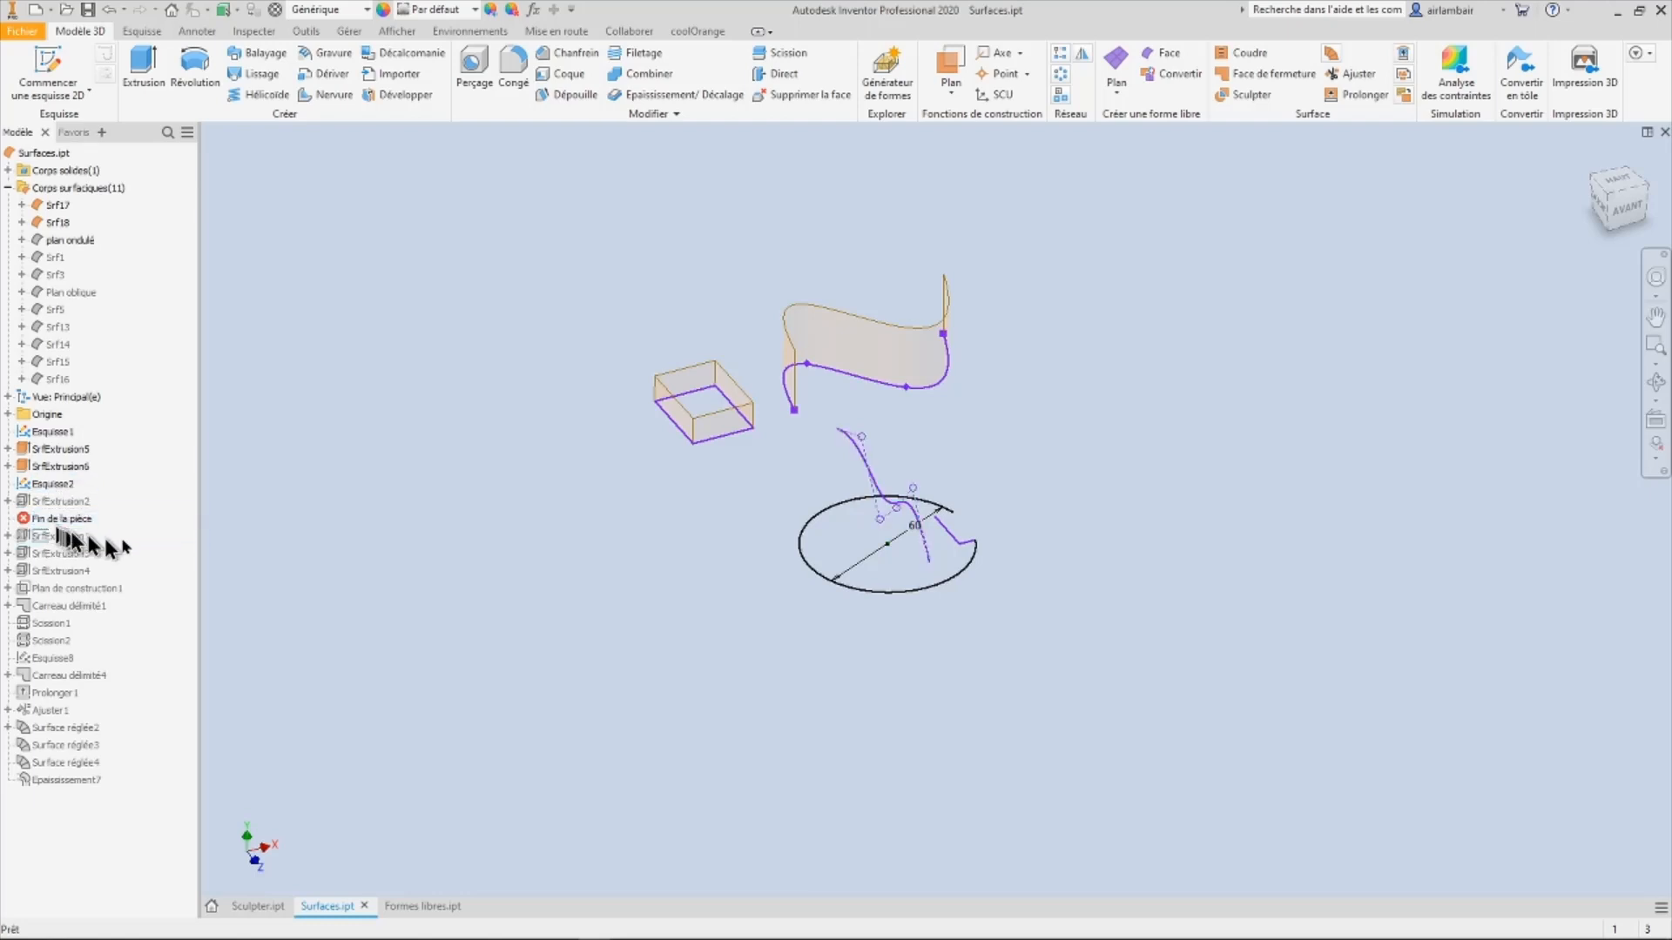
pyautogui.scroll(2, 879, 505)
pyautogui.moveTo(839, 505)
pyautogui.keyDown('shift'); pyautogui.mouseDown(button='middle')
pyautogui.moveTo(765, 422)
pyautogui.moveTo(1003, 663)
pyautogui.moveTo(1063, 511)
pyautogui.moveTo(909, 544)
pyautogui.mouseUp(button='middle'); pyautogui.keyUp('shift')
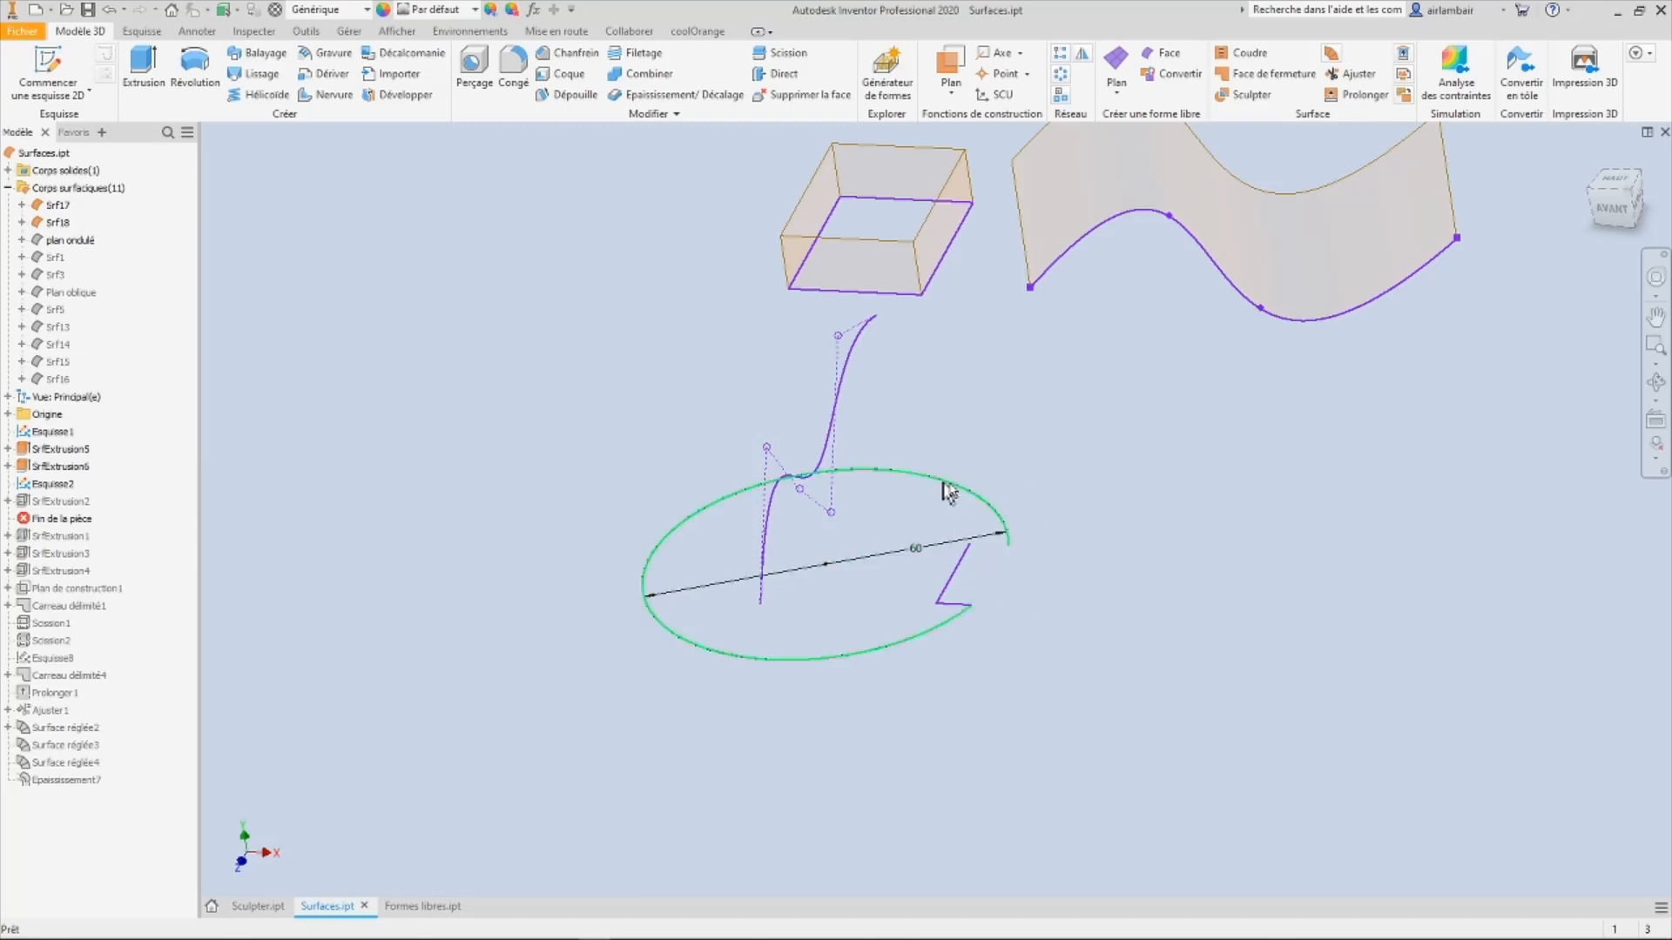
pyautogui.moveTo(974, 471)
pyautogui.keyDown('shift'); pyautogui.mouseDown(button='middle')
pyautogui.moveTo(844, 410)
pyautogui.moveTo(762, 404)
pyautogui.mouseUp(button='middle'); pyautogui.keyUp('shift')
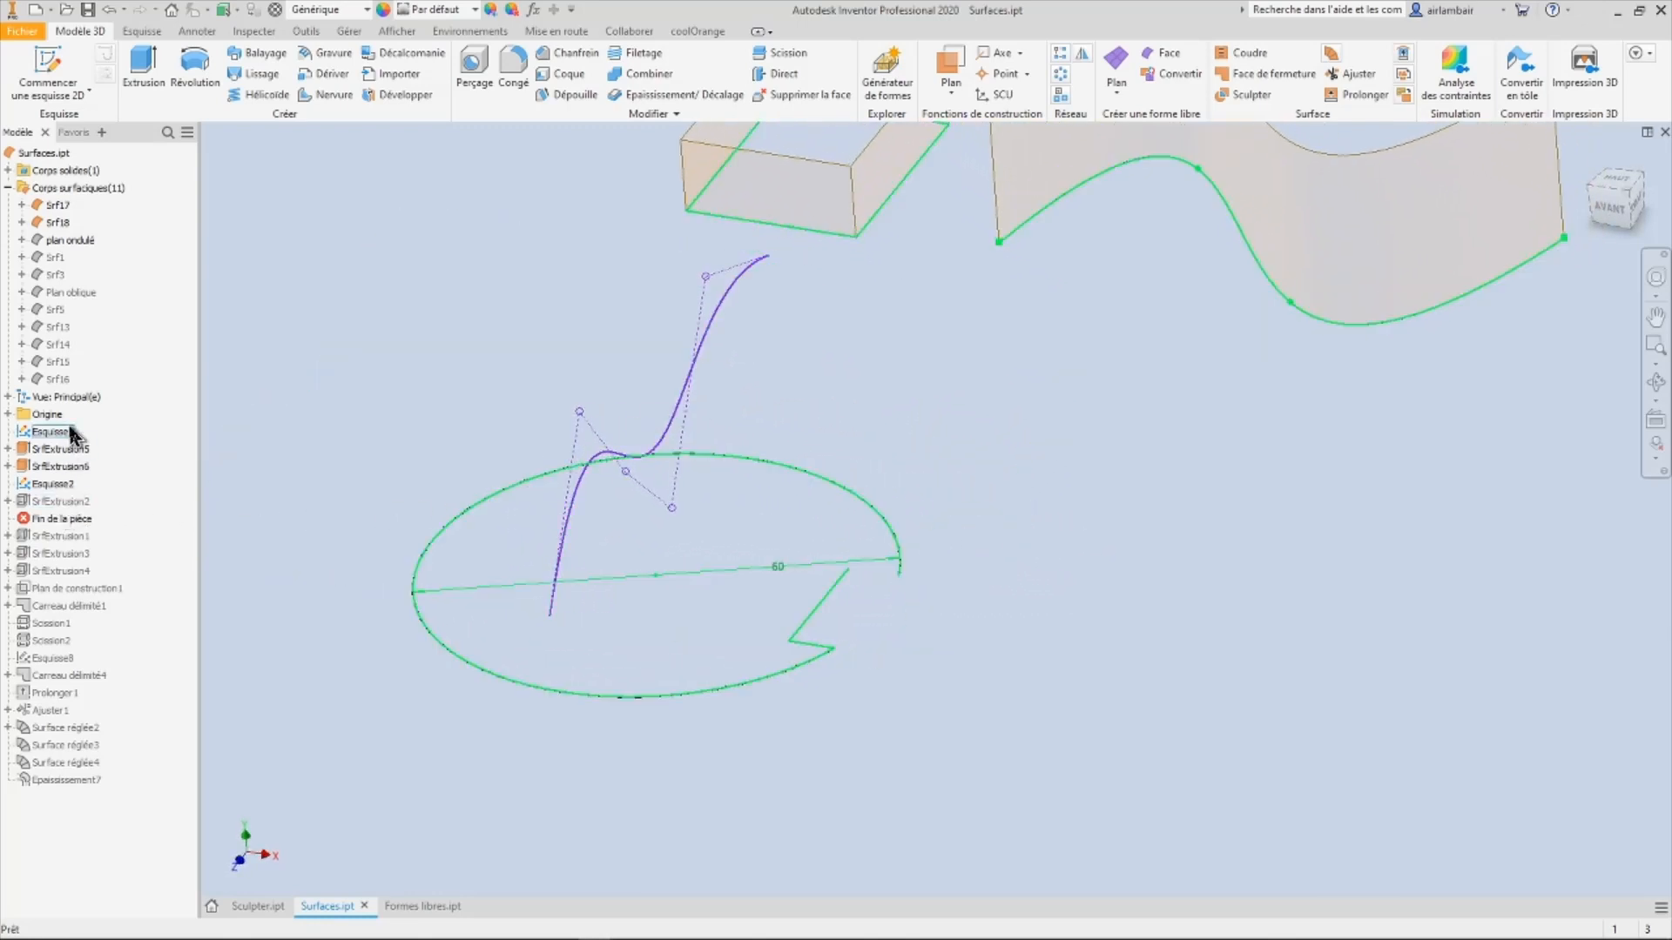
pyautogui.rightClick(54, 505)
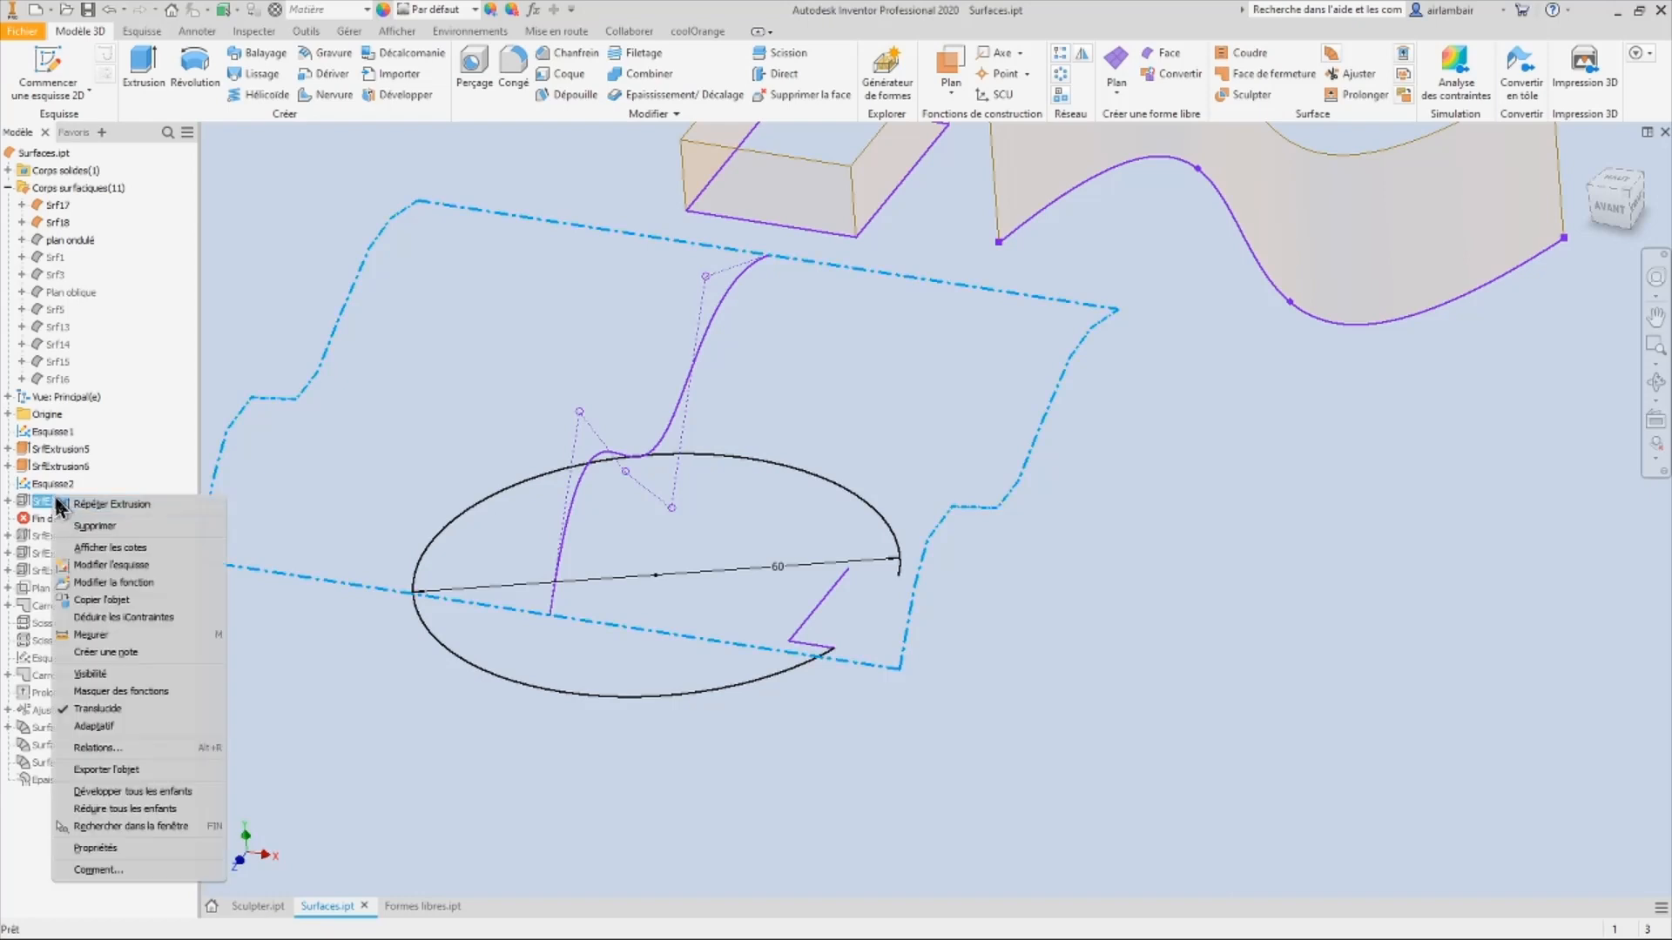
pyautogui.click(122, 678)
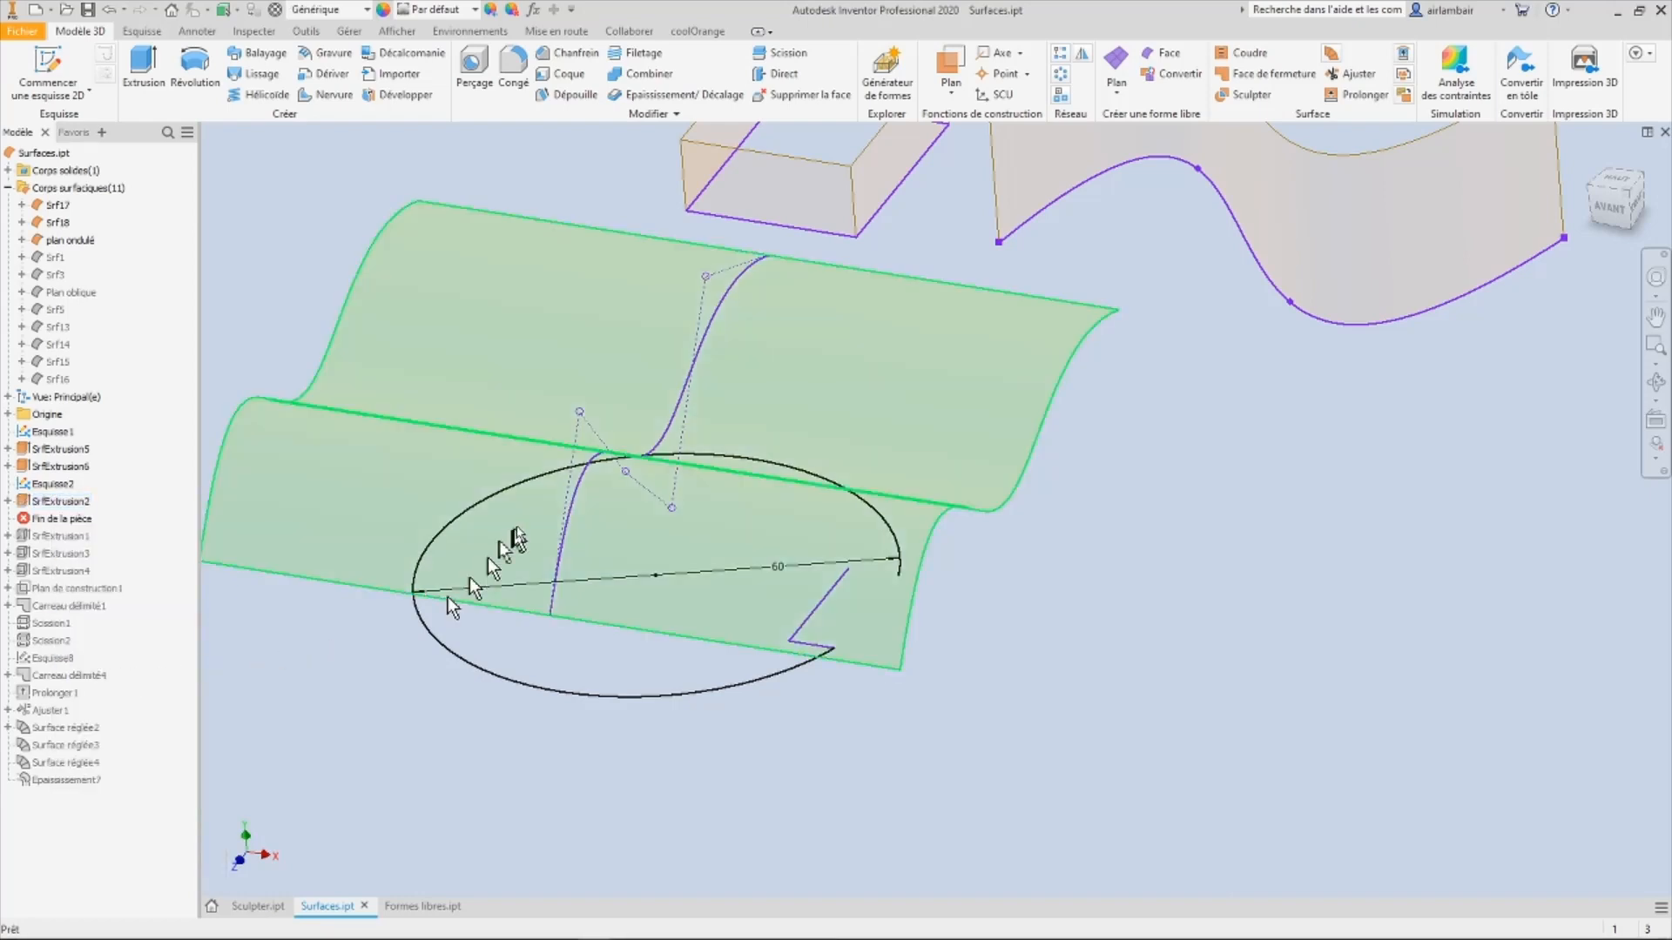
# Step: Move the end-of-part marker below SrfExtrusion1 and hide the wavy surface SrfExtrusion2
pyautogui.scroll(-3, 531, 535)
pyautogui.scroll(3, 947, 369)
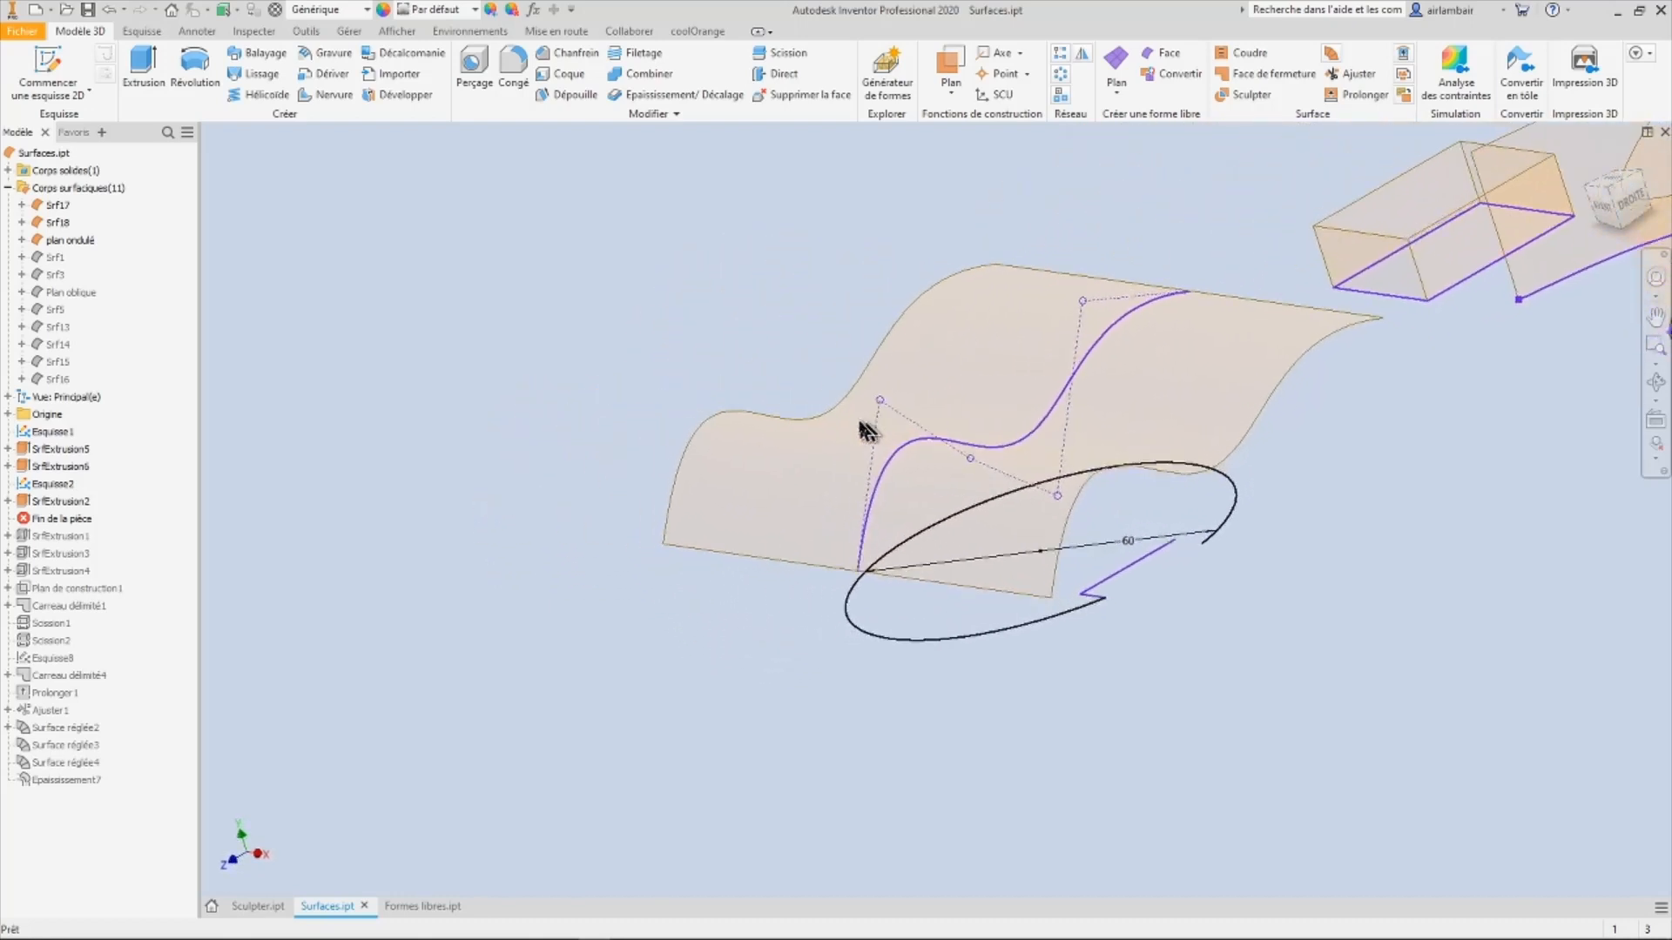
pyautogui.scroll(3, 859, 429)
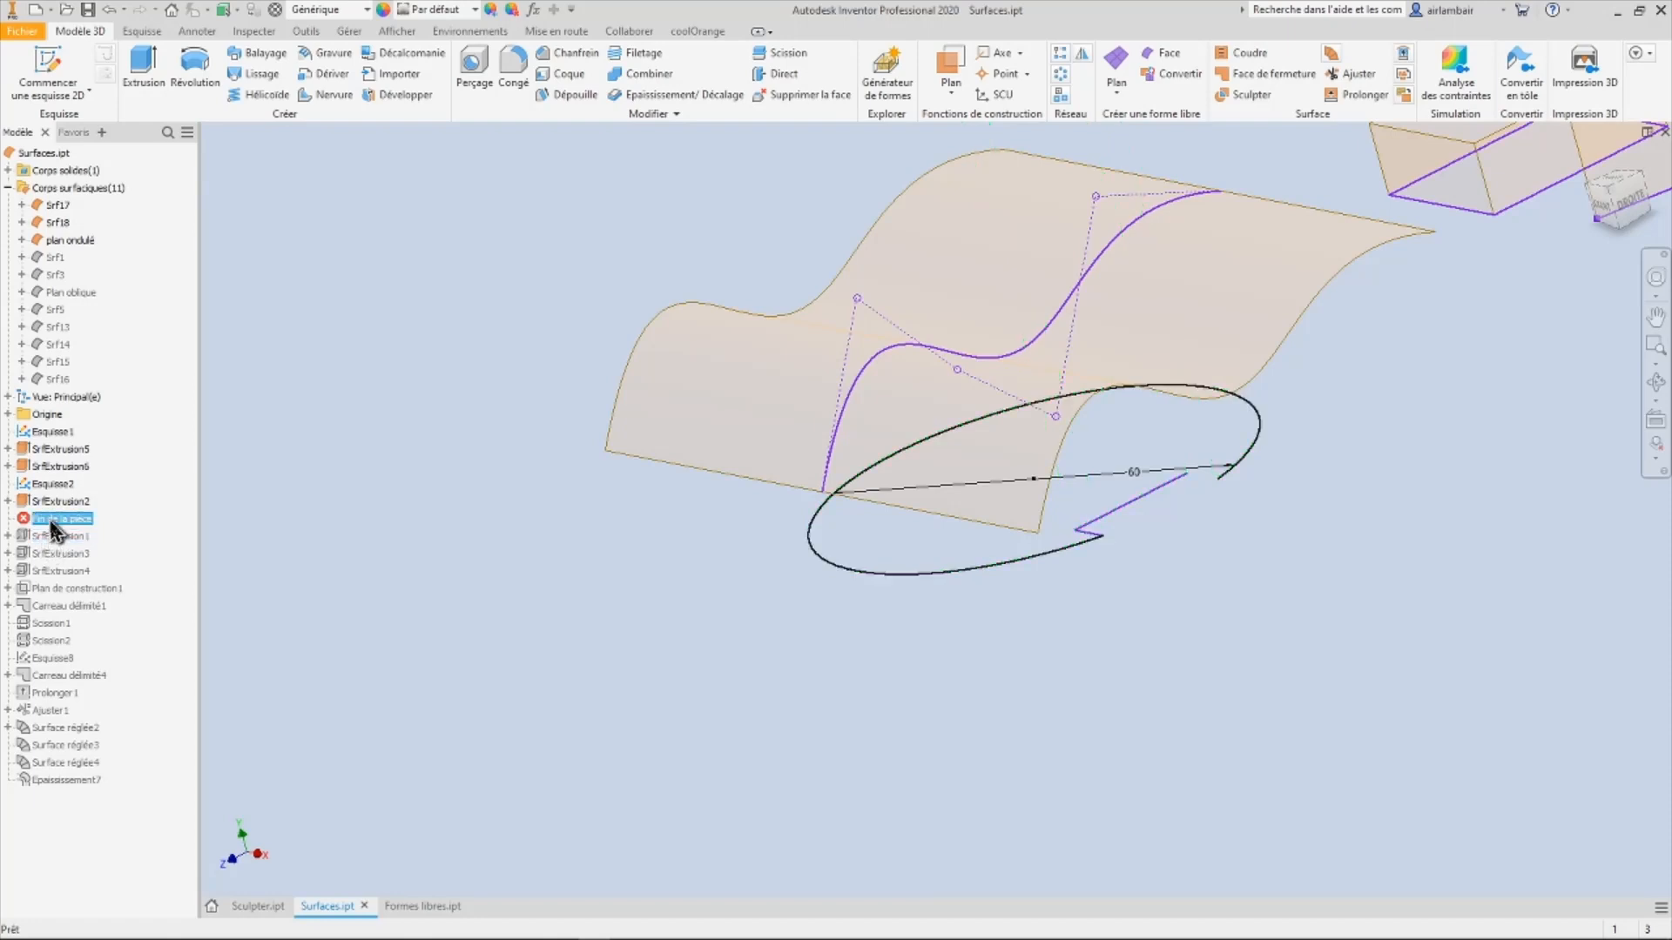
pyautogui.hotkey('alt', 'v')
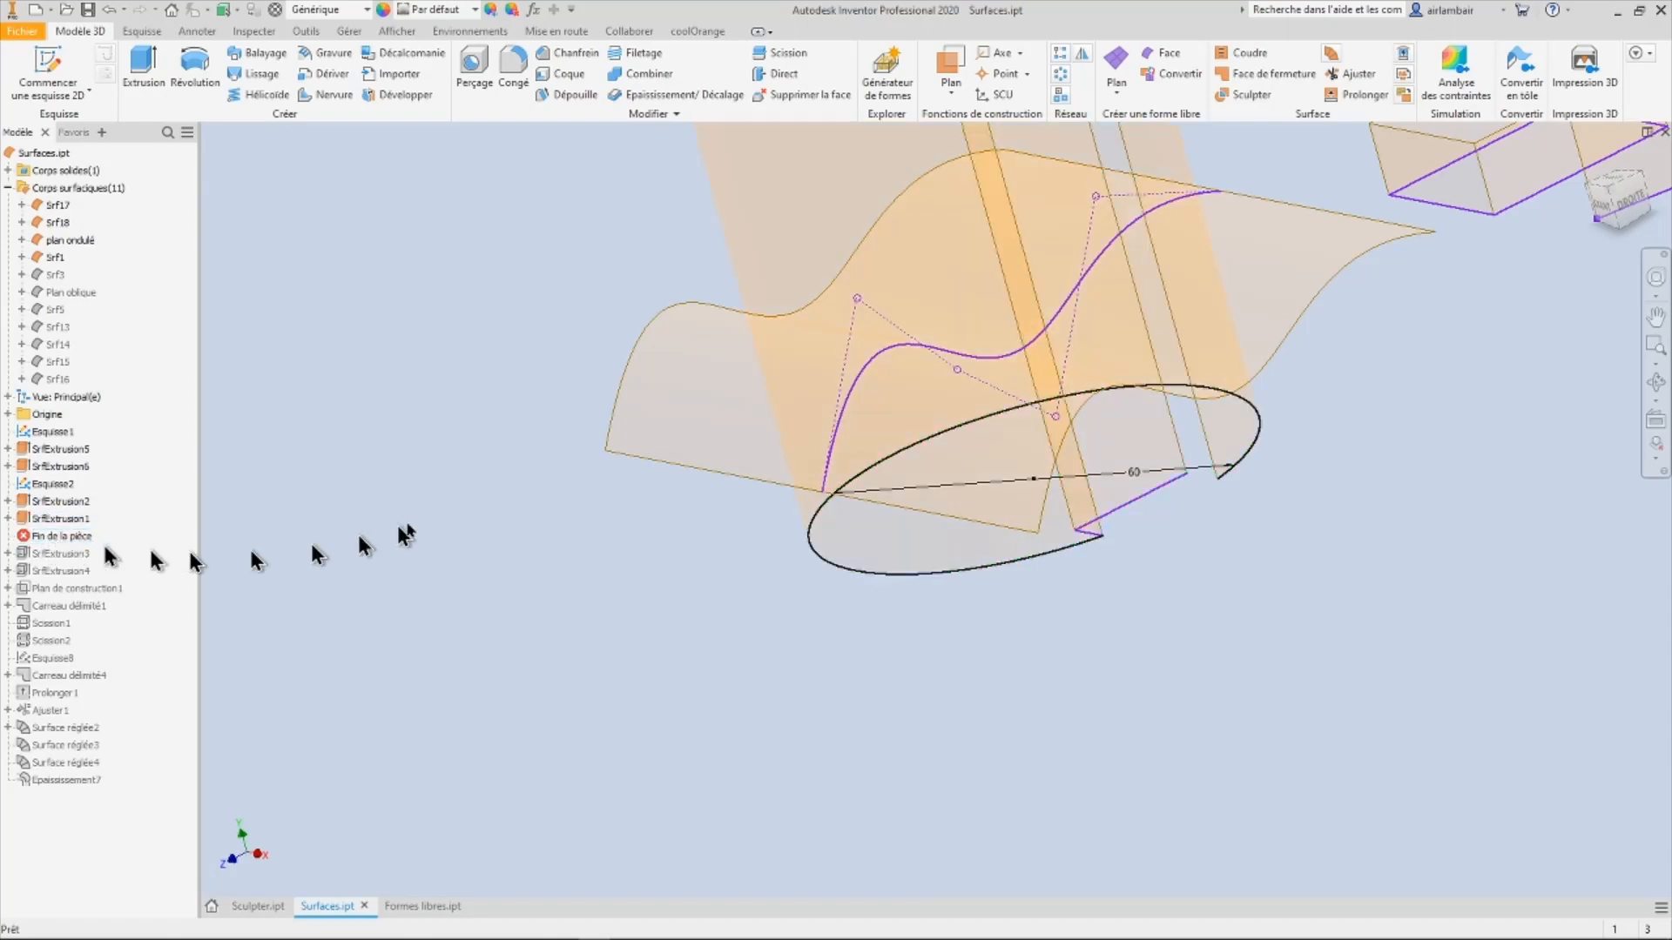
pyautogui.scroll(5, 478, 497)
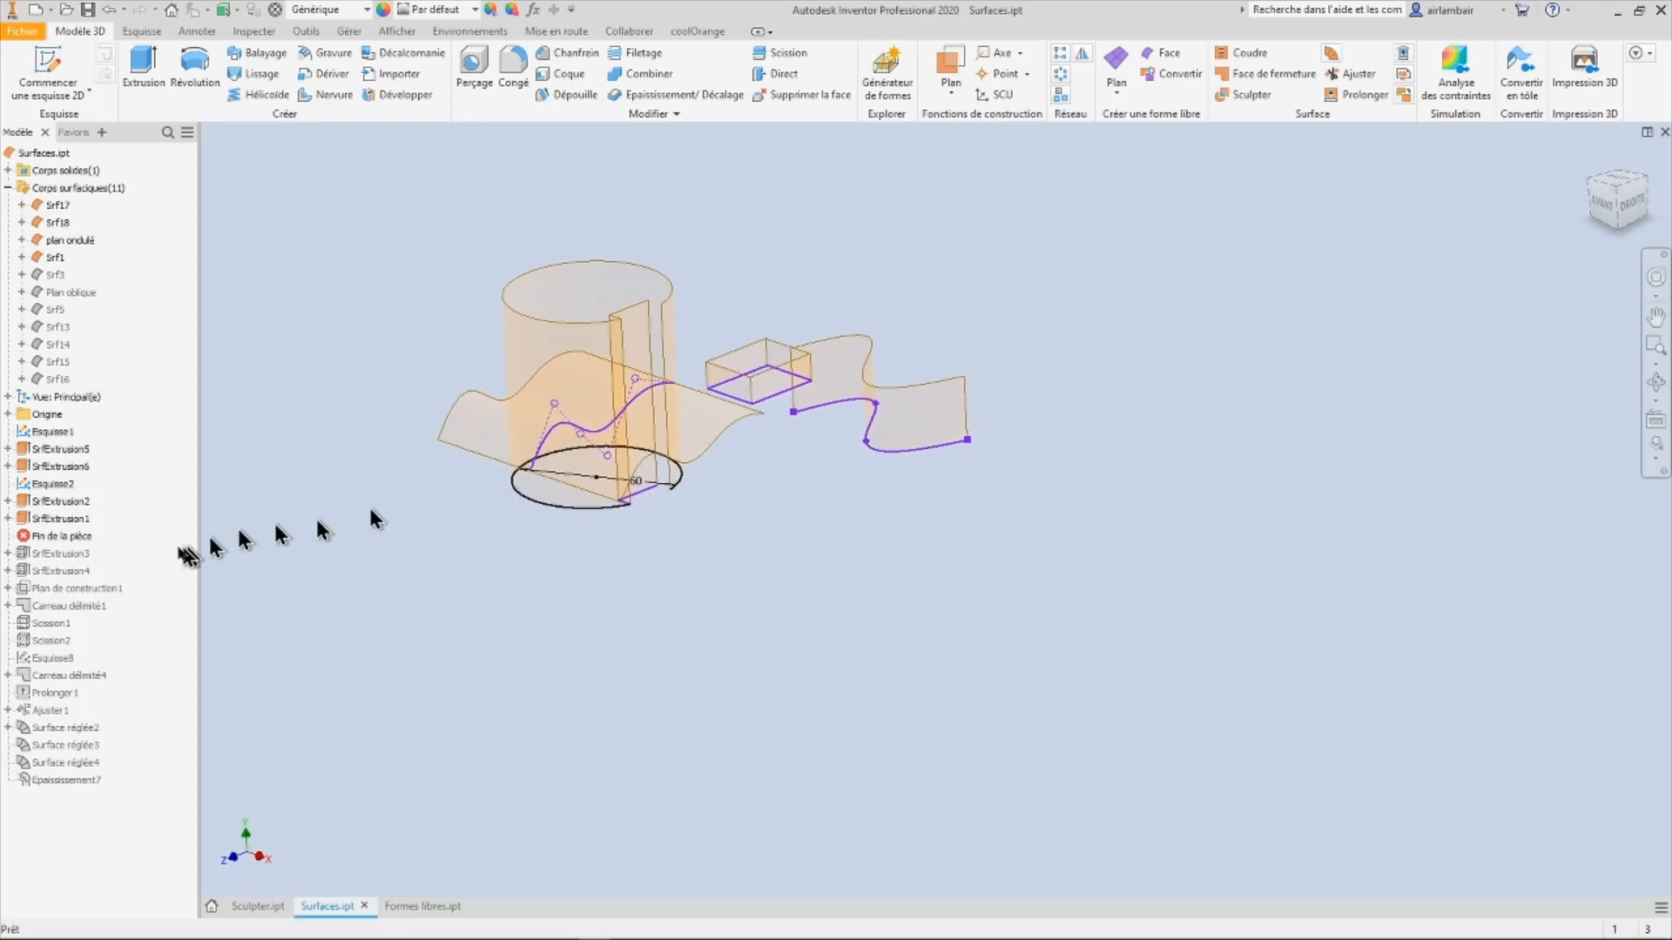
pyautogui.rightClick(54, 501)
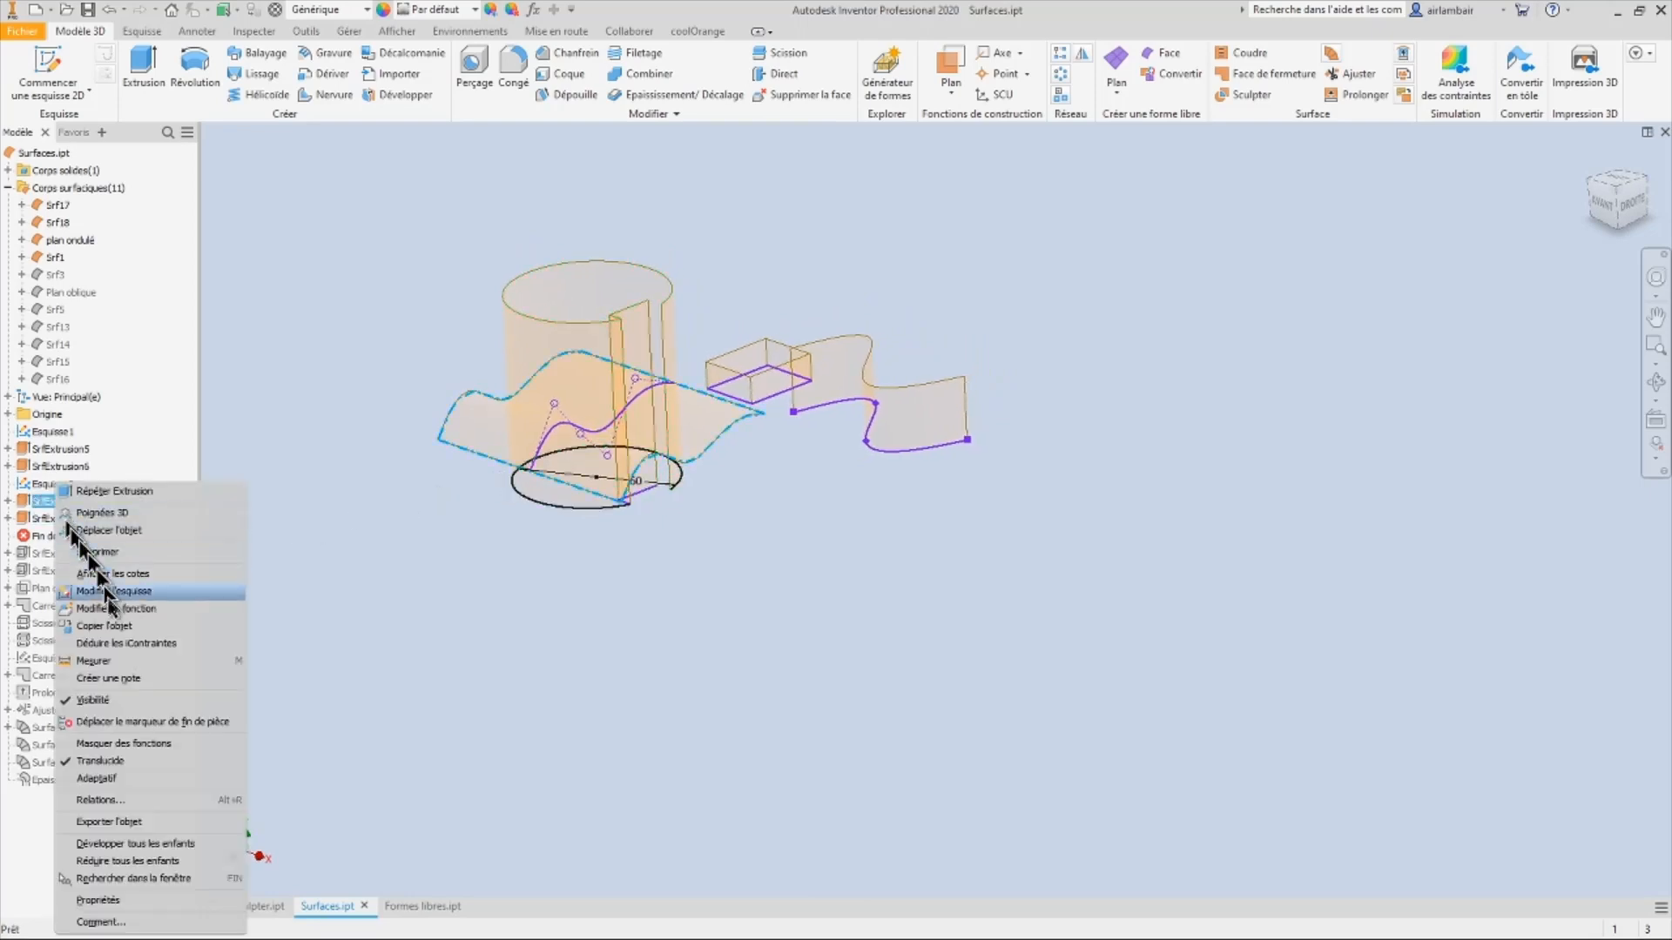
pyautogui.click(118, 701)
# Step: Move the end-of-part marker below SrfExtrusion4 and expand SrfExtrusion3 to locate its sketch Esquisse3 in the model
pyautogui.moveTo(521, 485)
pyautogui.mouseDown(button='middle')
pyautogui.moveTo(488, 487)
pyautogui.moveTo(589, 440)
pyautogui.moveTo(525, 509)
pyautogui.moveTo(690, 560)
pyautogui.moveTo(658, 605)
pyautogui.moveTo(728, 441)
pyautogui.moveTo(776, 671)
pyautogui.moveTo(757, 567)
pyautogui.moveTo(784, 609)
pyautogui.moveTo(765, 560)
pyautogui.moveTo(839, 541)
pyautogui.moveTo(816, 550)
pyautogui.moveTo(705, 514)
pyautogui.moveTo(567, 578)
pyautogui.moveTo(126, 561)
pyautogui.mouseUp(button='middle')
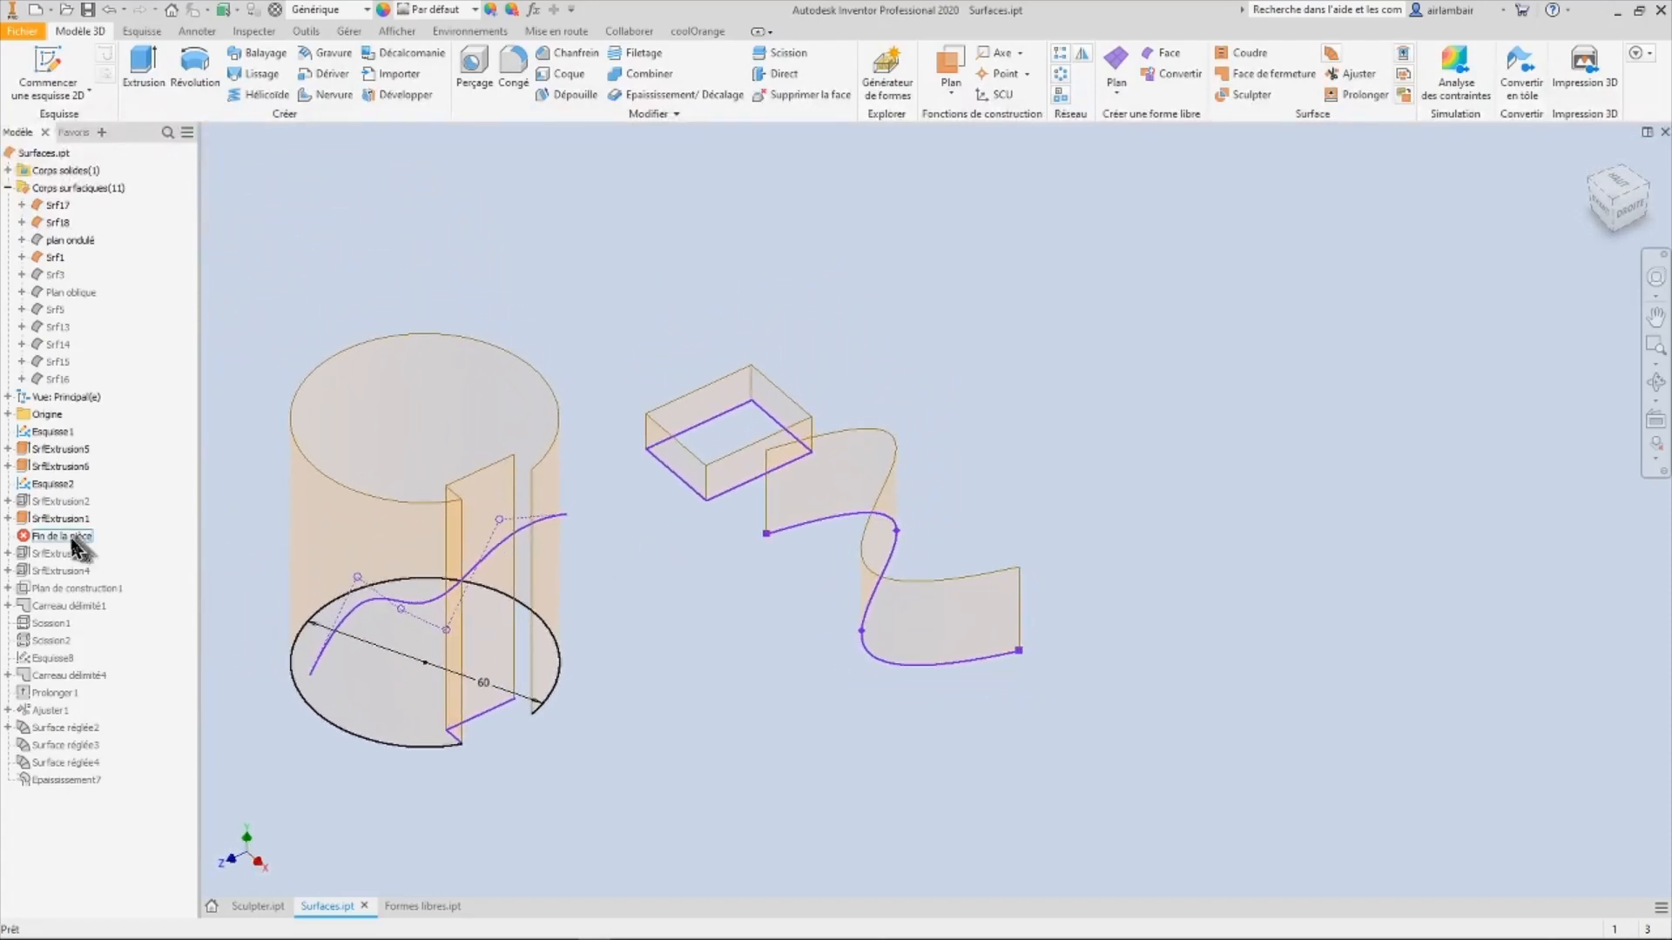
pyautogui.moveTo(74, 548); pyautogui.dragTo(69, 574)
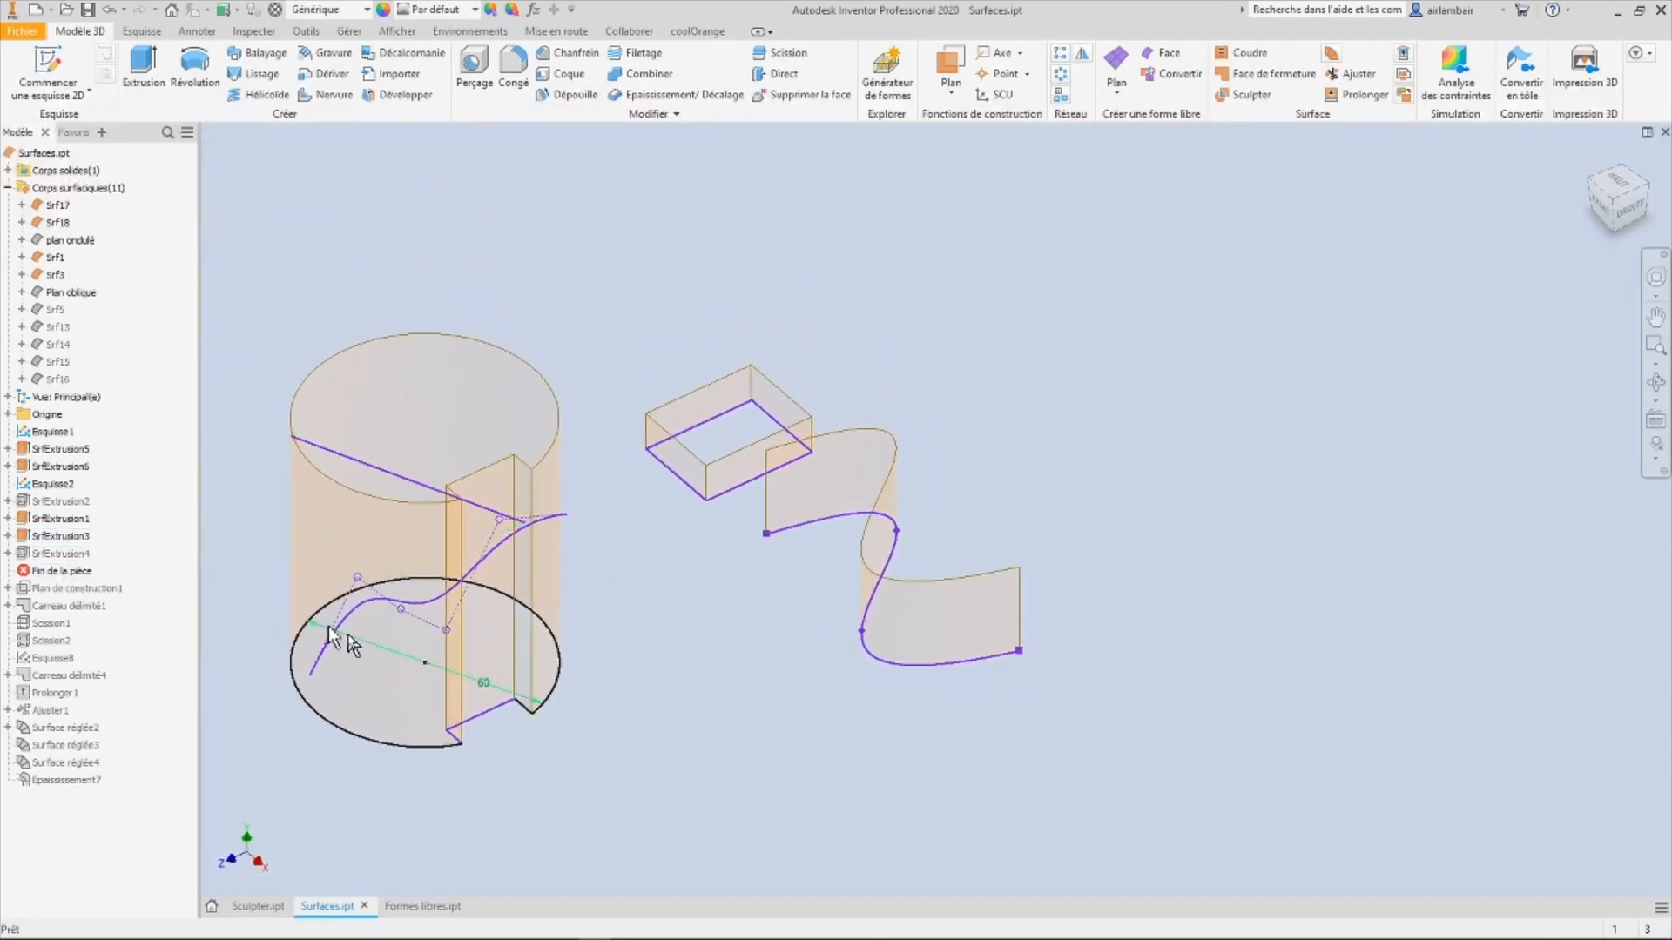
pyautogui.click(8, 536)
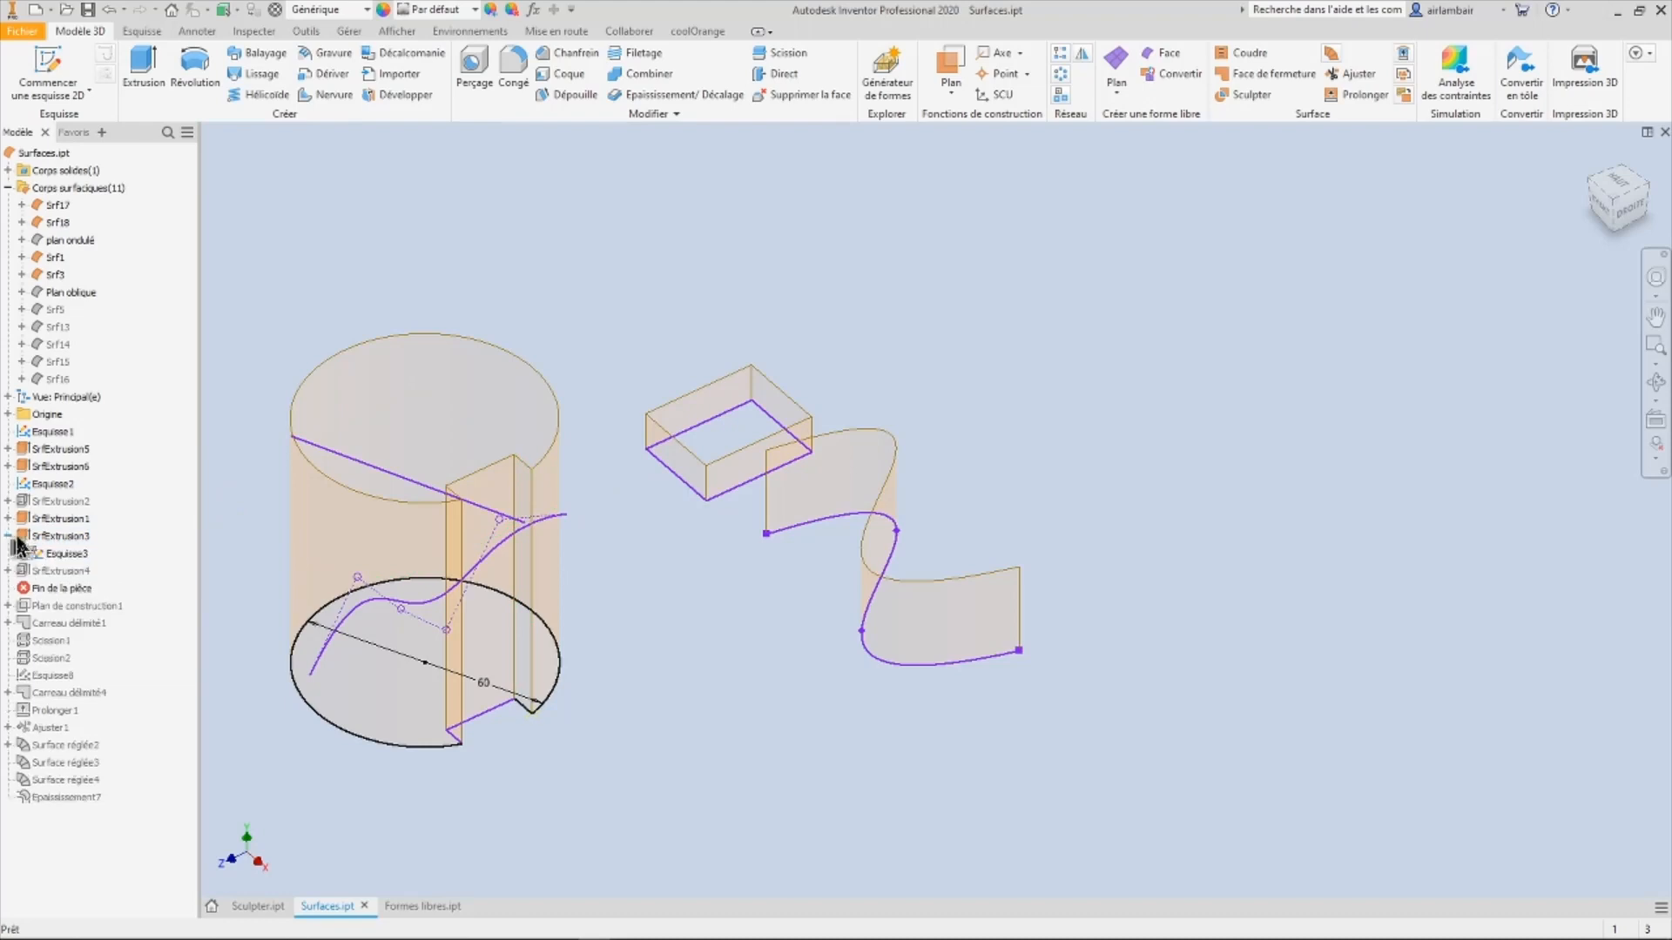
pyautogui.rightClick(61, 553)
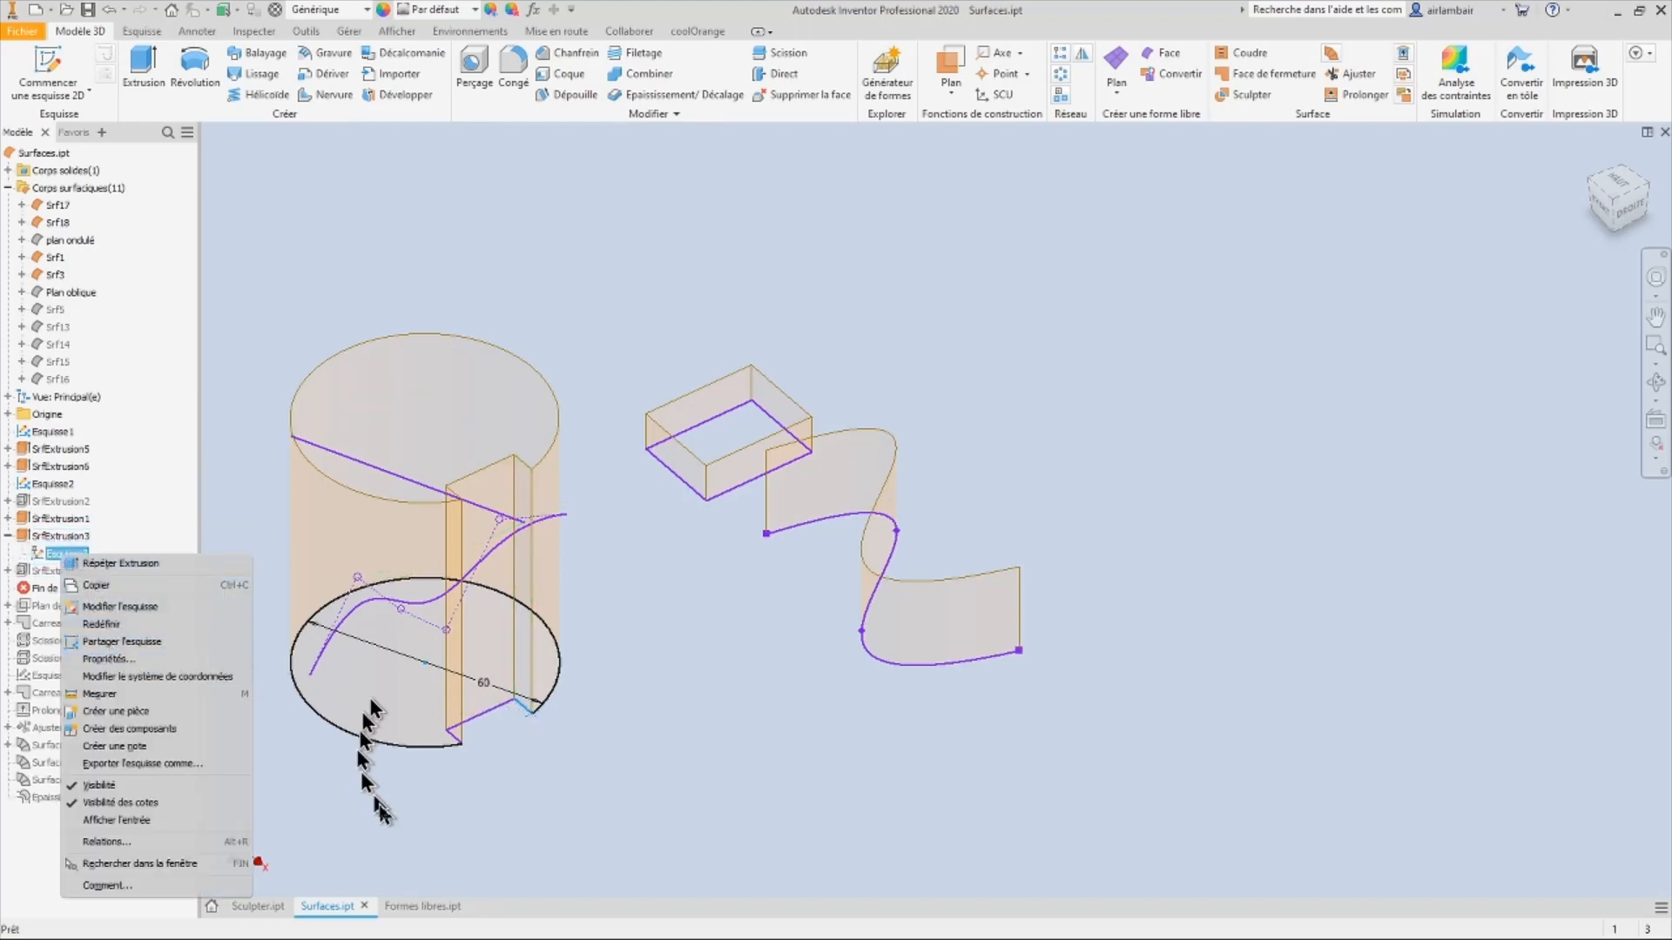
pyautogui.click(534, 696)
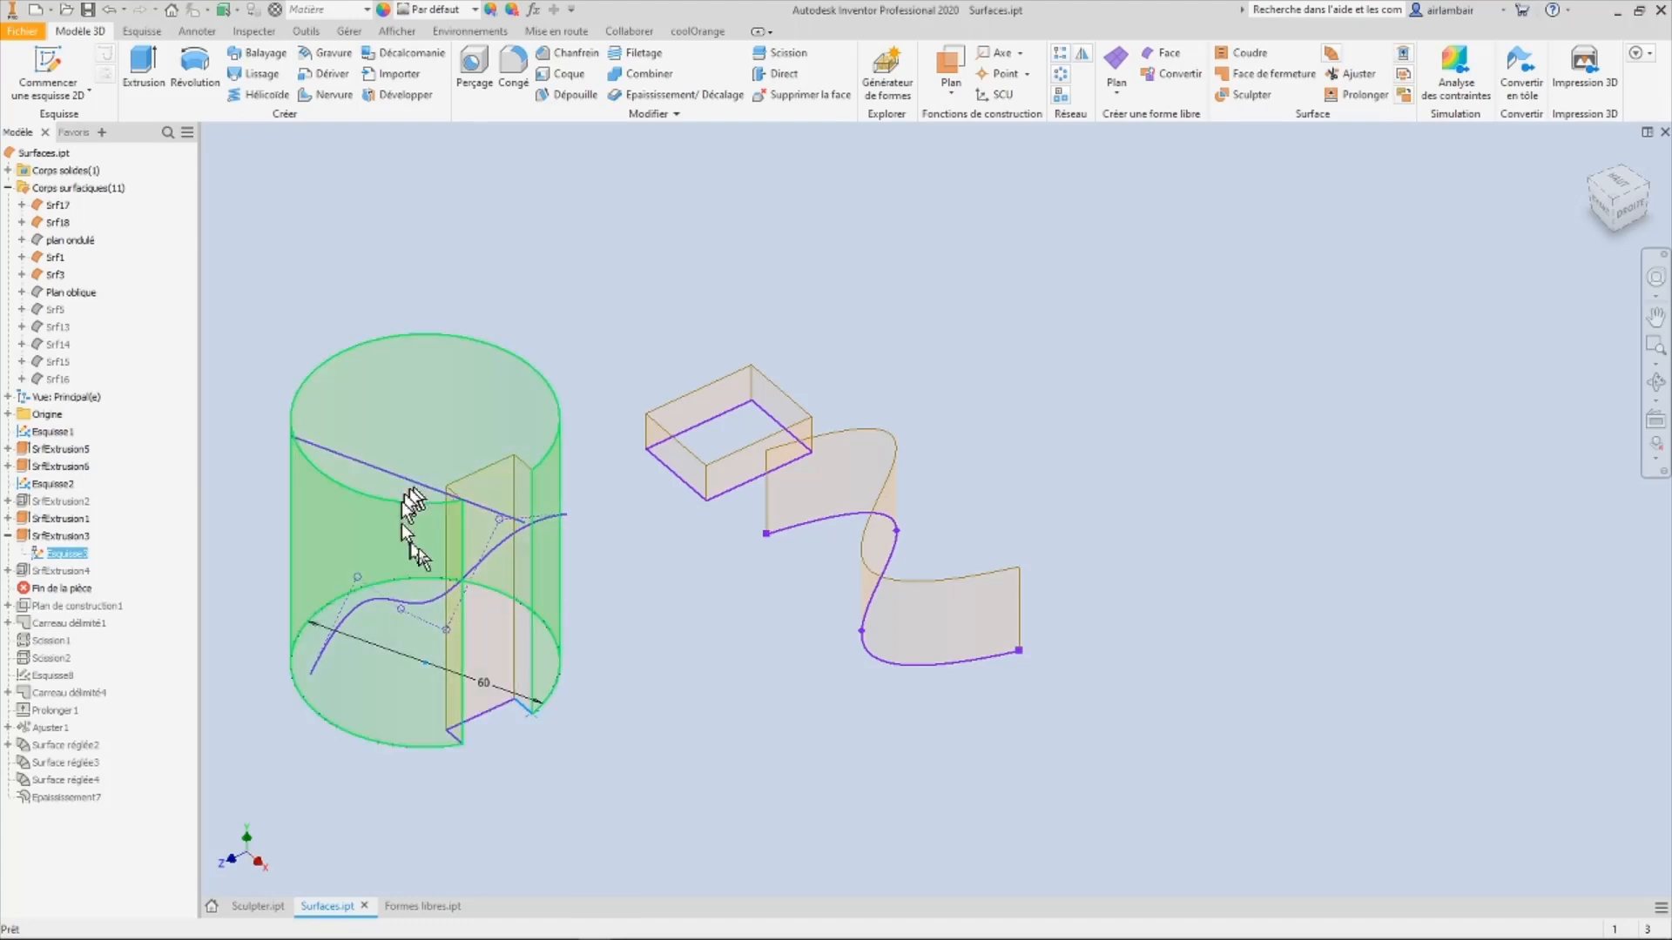
# Step: Move the end-of-part marker below the boundary patch Carreau délimité1
pyautogui.scroll(3, 551, 487)
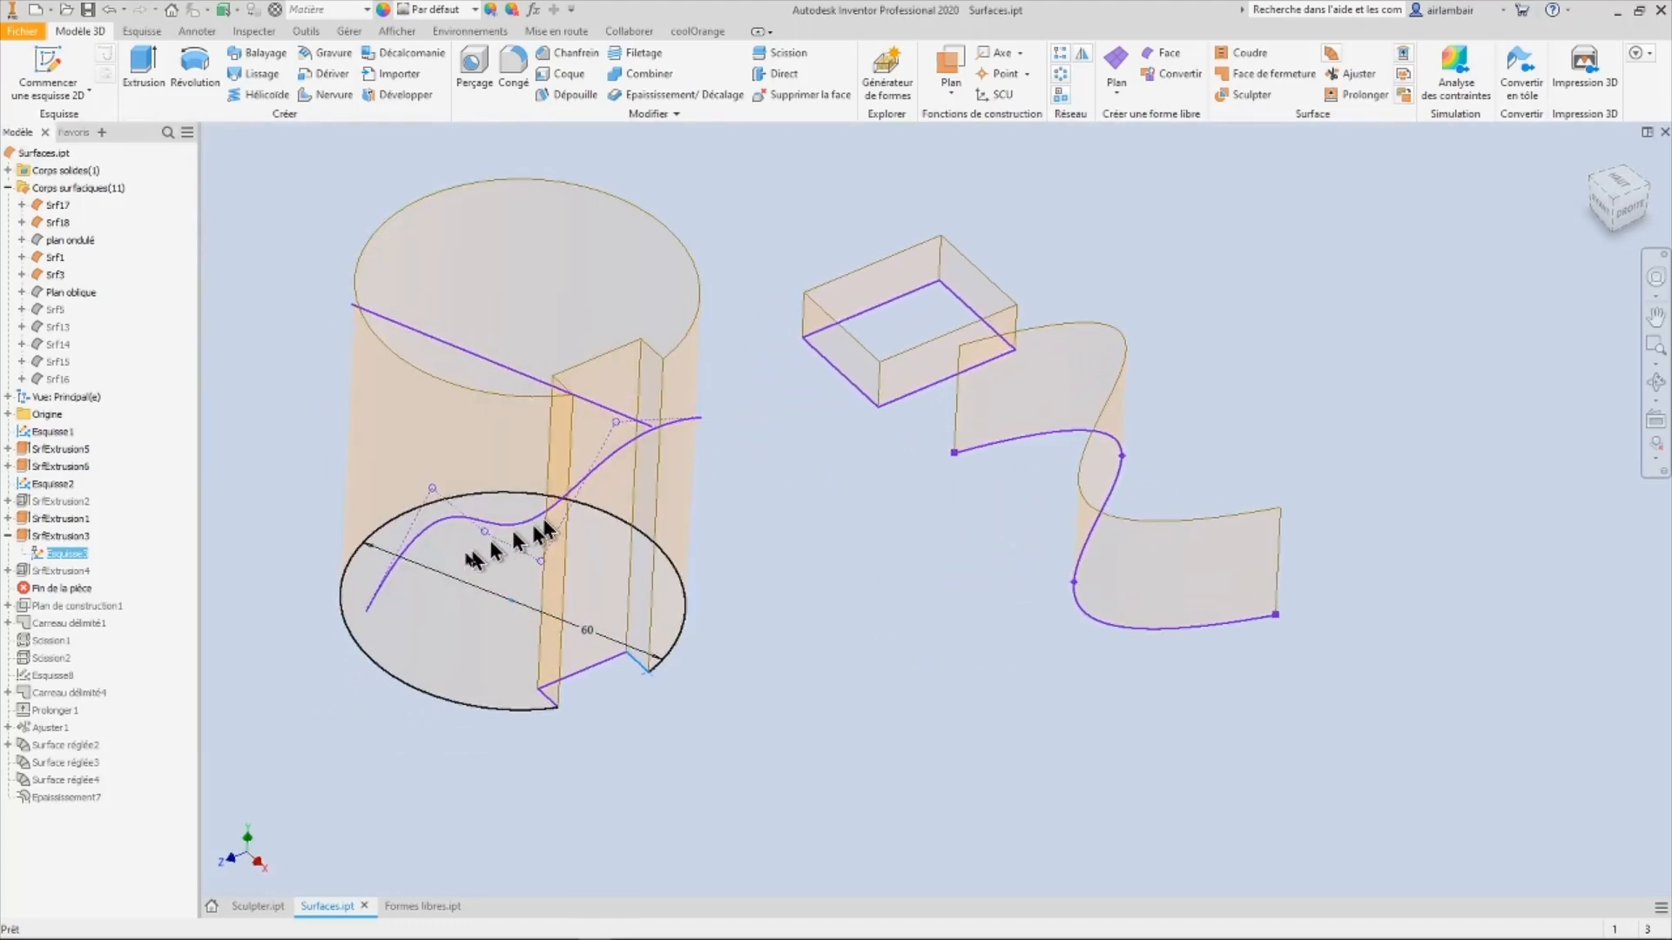
pyautogui.scroll(-1, 296, 550)
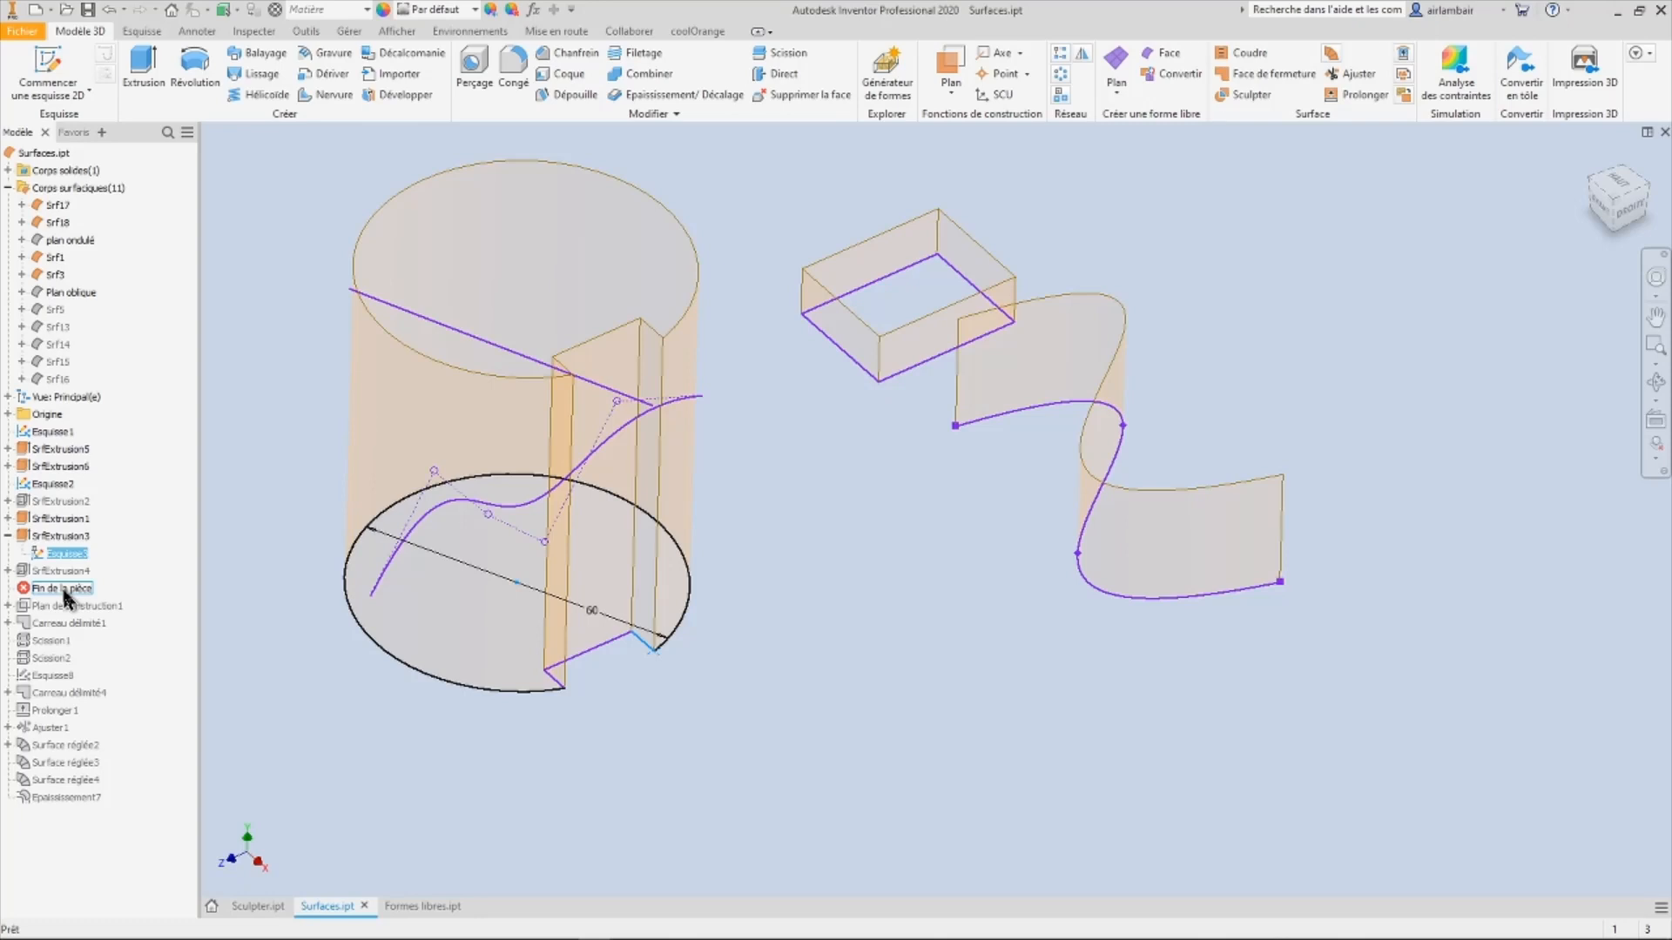
pyautogui.moveTo(65, 599); pyautogui.dragTo(69, 637)
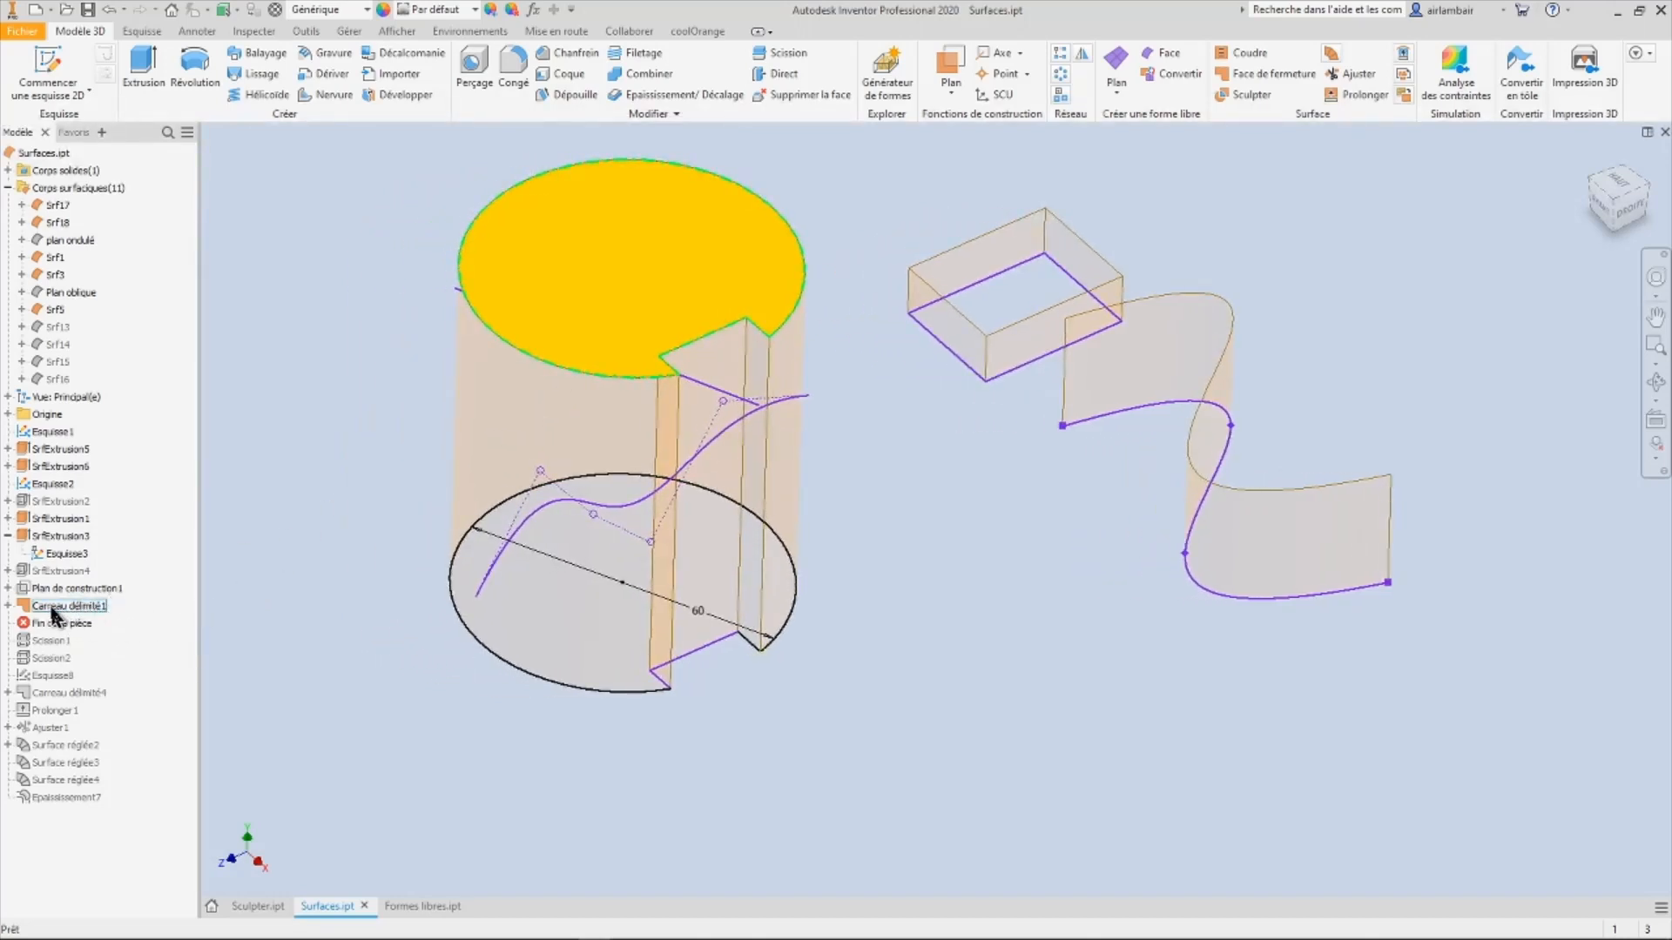
# Step: Open Carreau délimité1 for editing, examine its boundary loop and condition settings, and close it without changes
pyautogui.rightClick(54, 610)
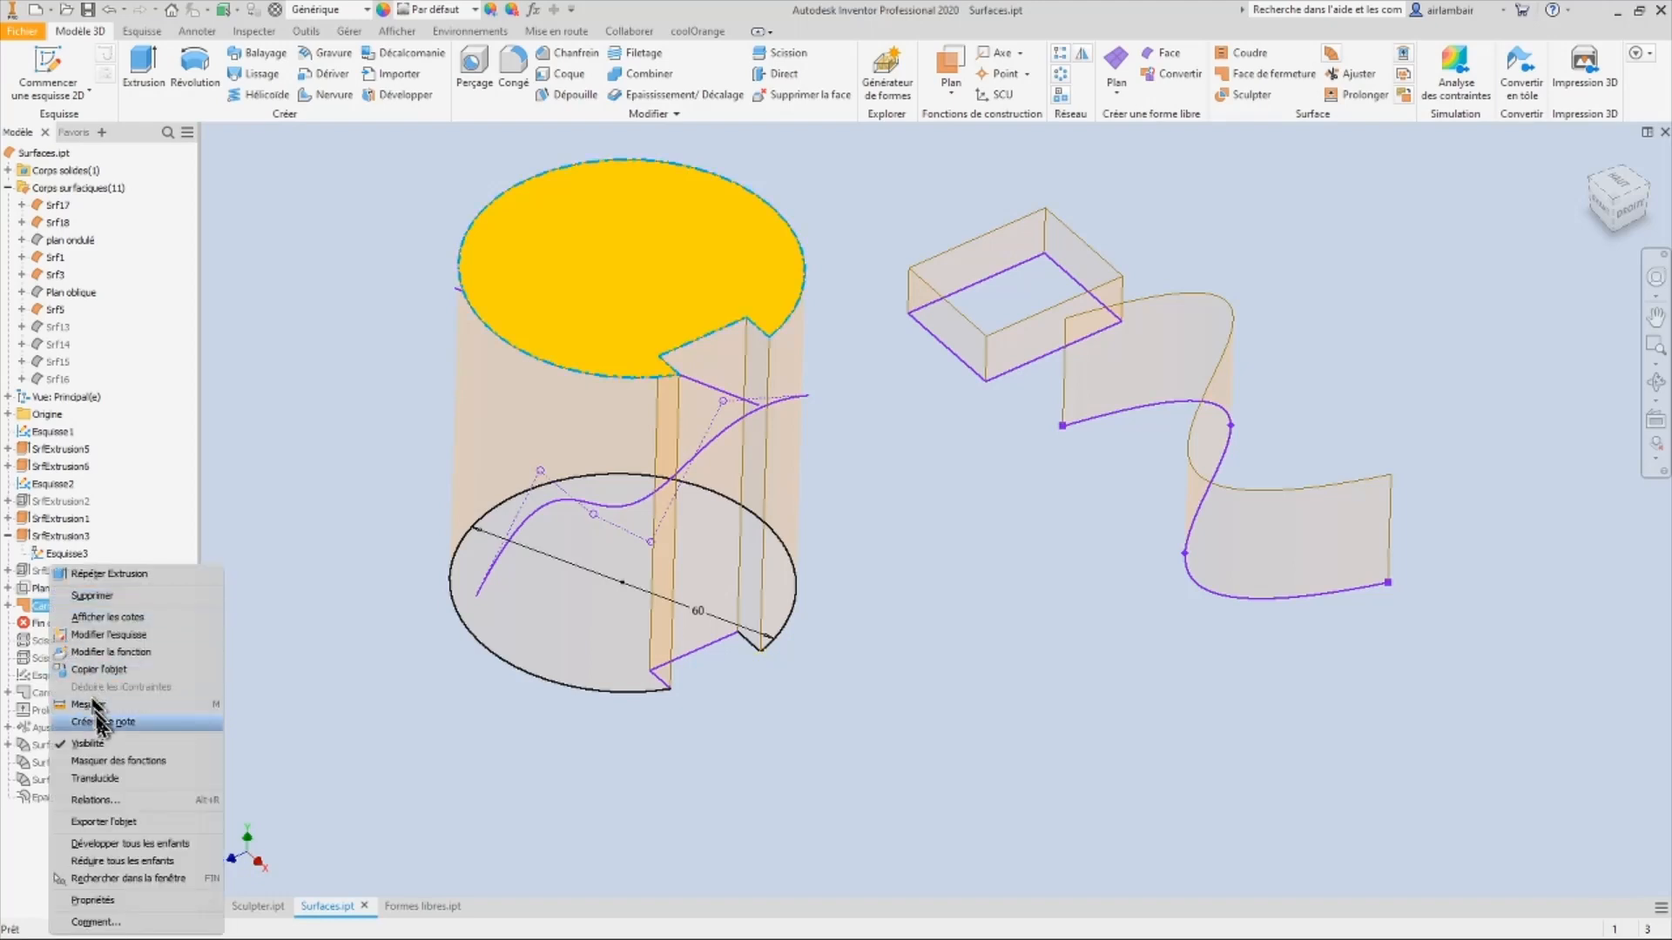
pyautogui.click(112, 652)
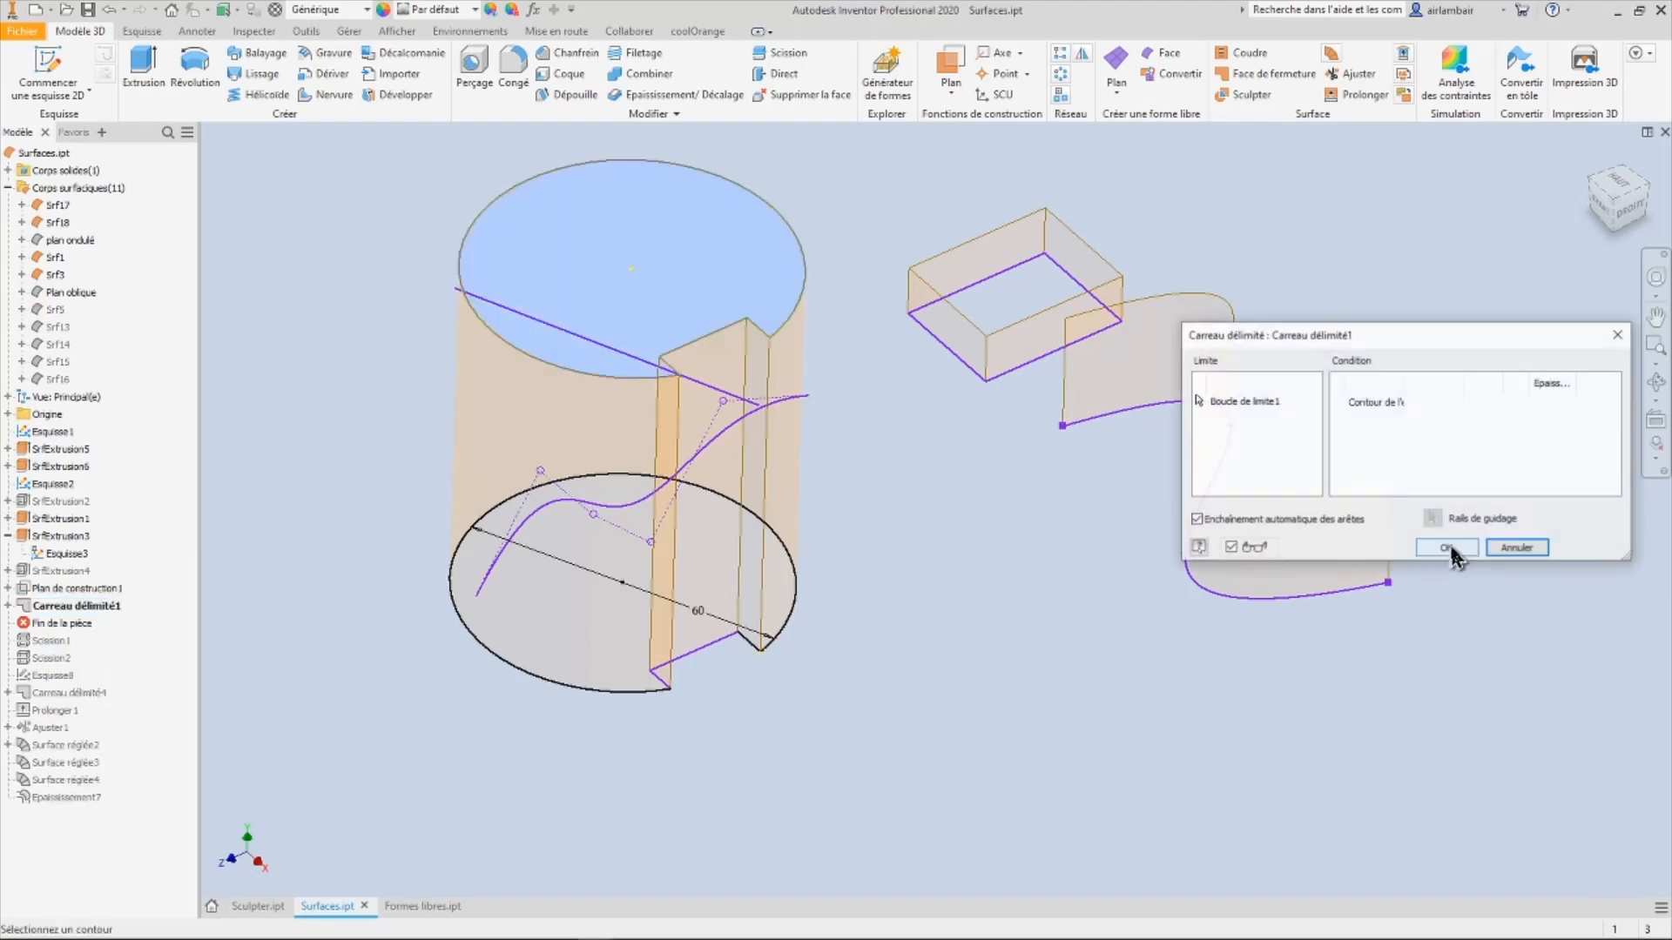
pyautogui.moveTo(1384, 343); pyautogui.dragTo(1080, 359)
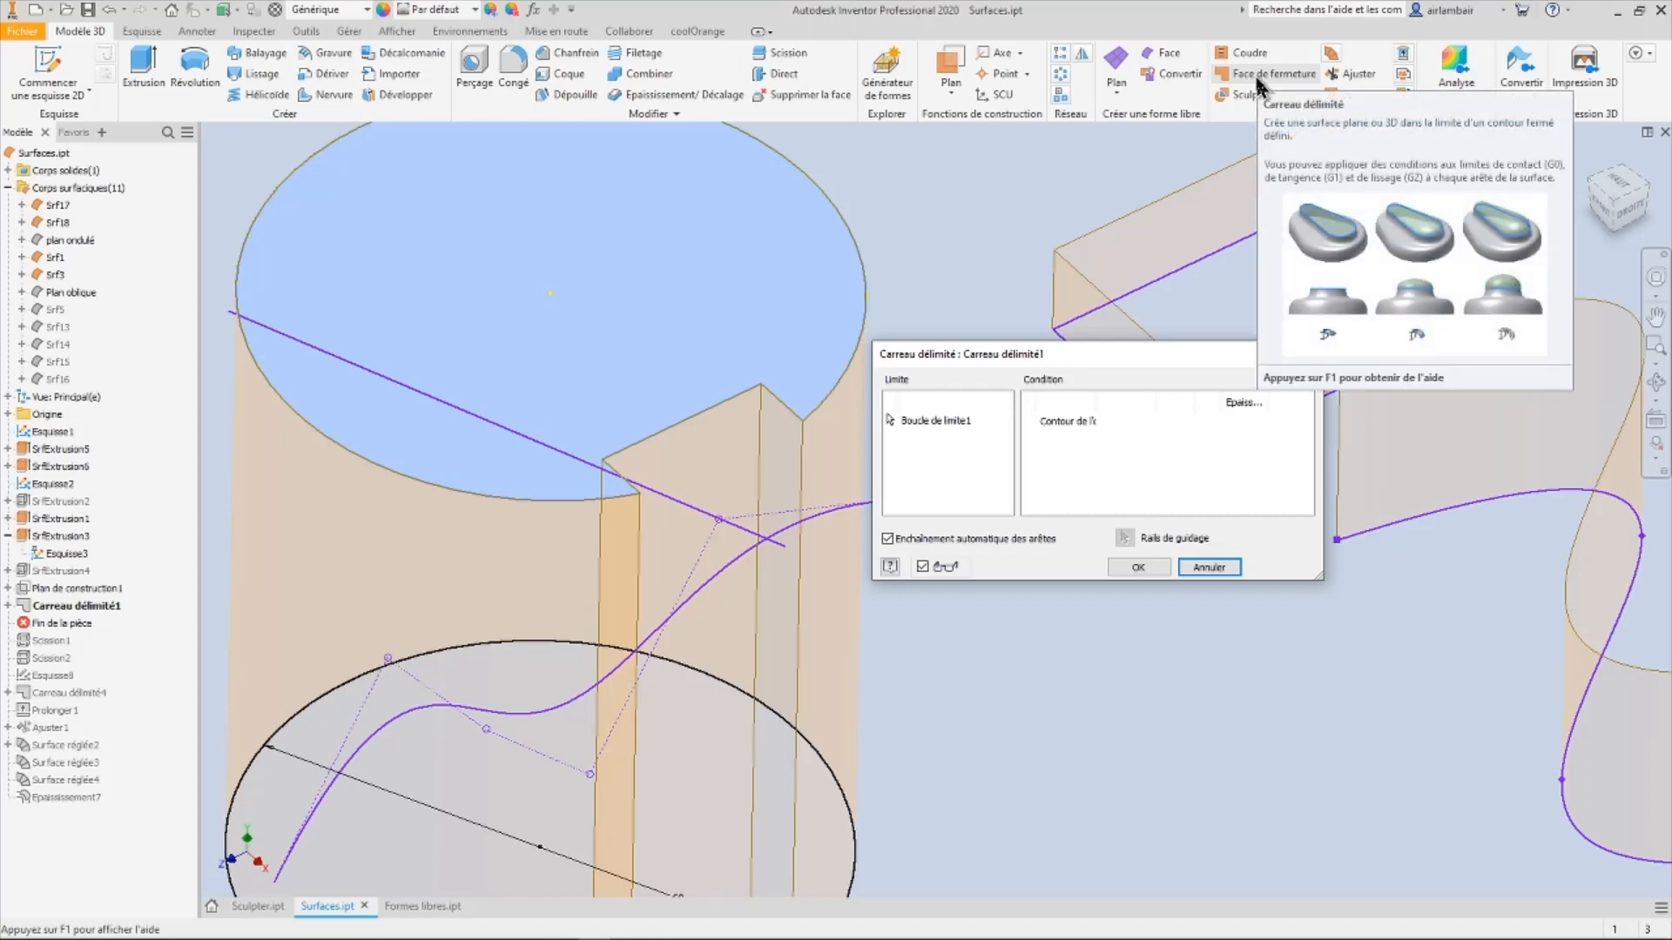
pyautogui.click(1209, 568)
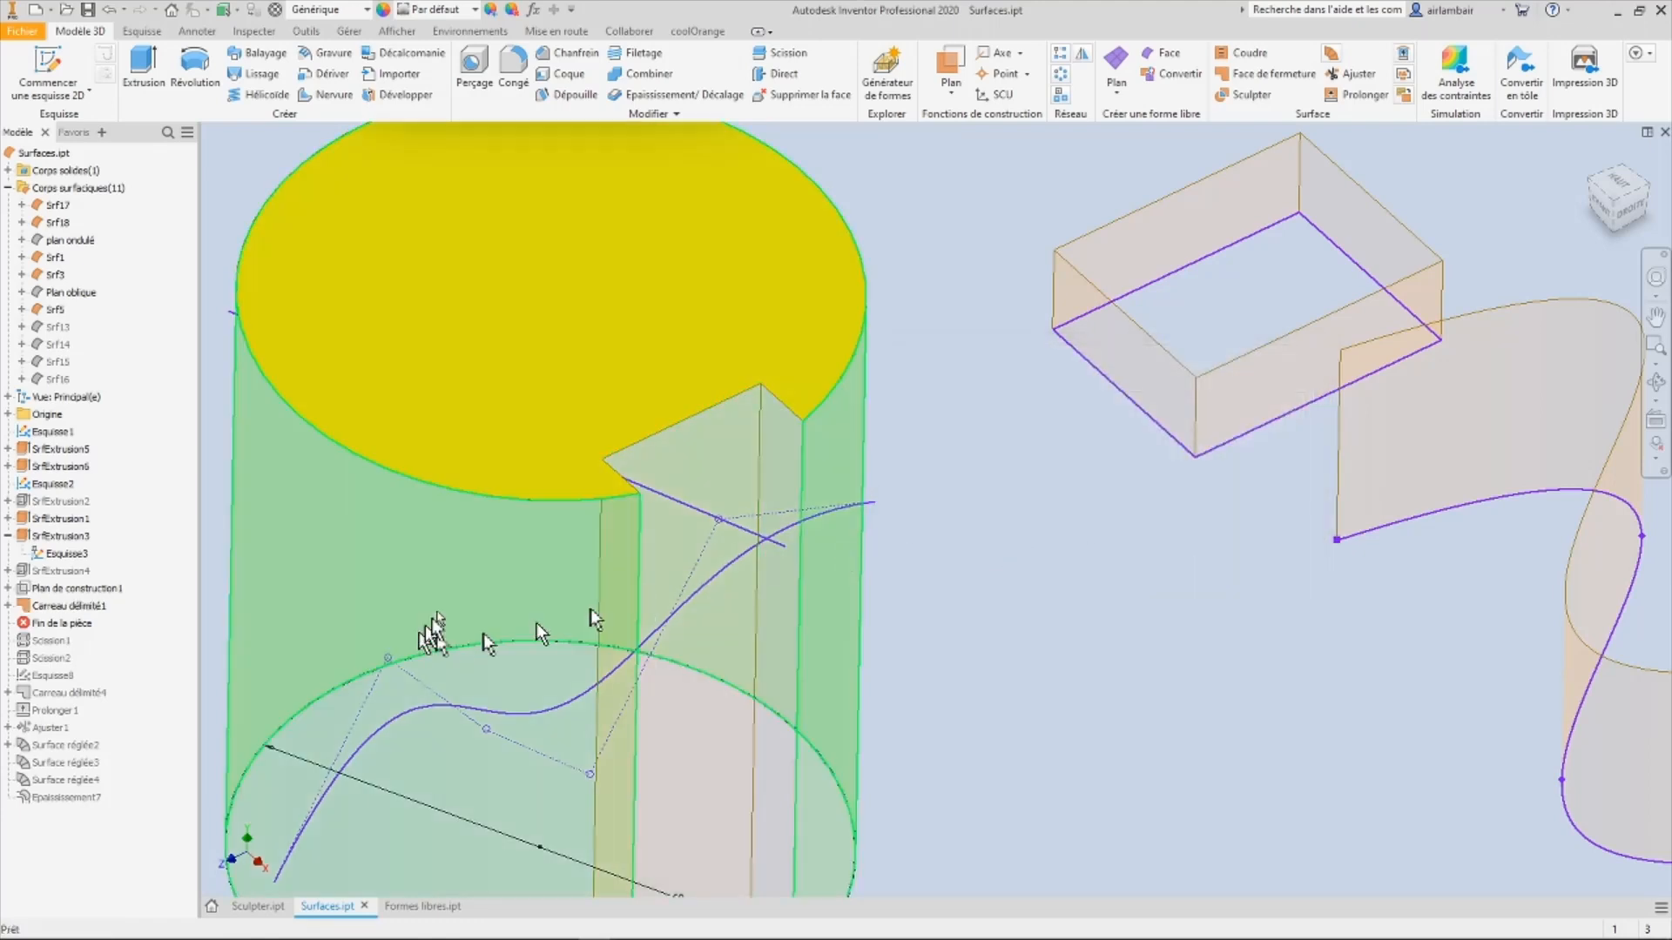
# Step: Delete the boundary patch Carreau délimité1 while keeping its consumed features and sketches
pyautogui.click(52, 606)
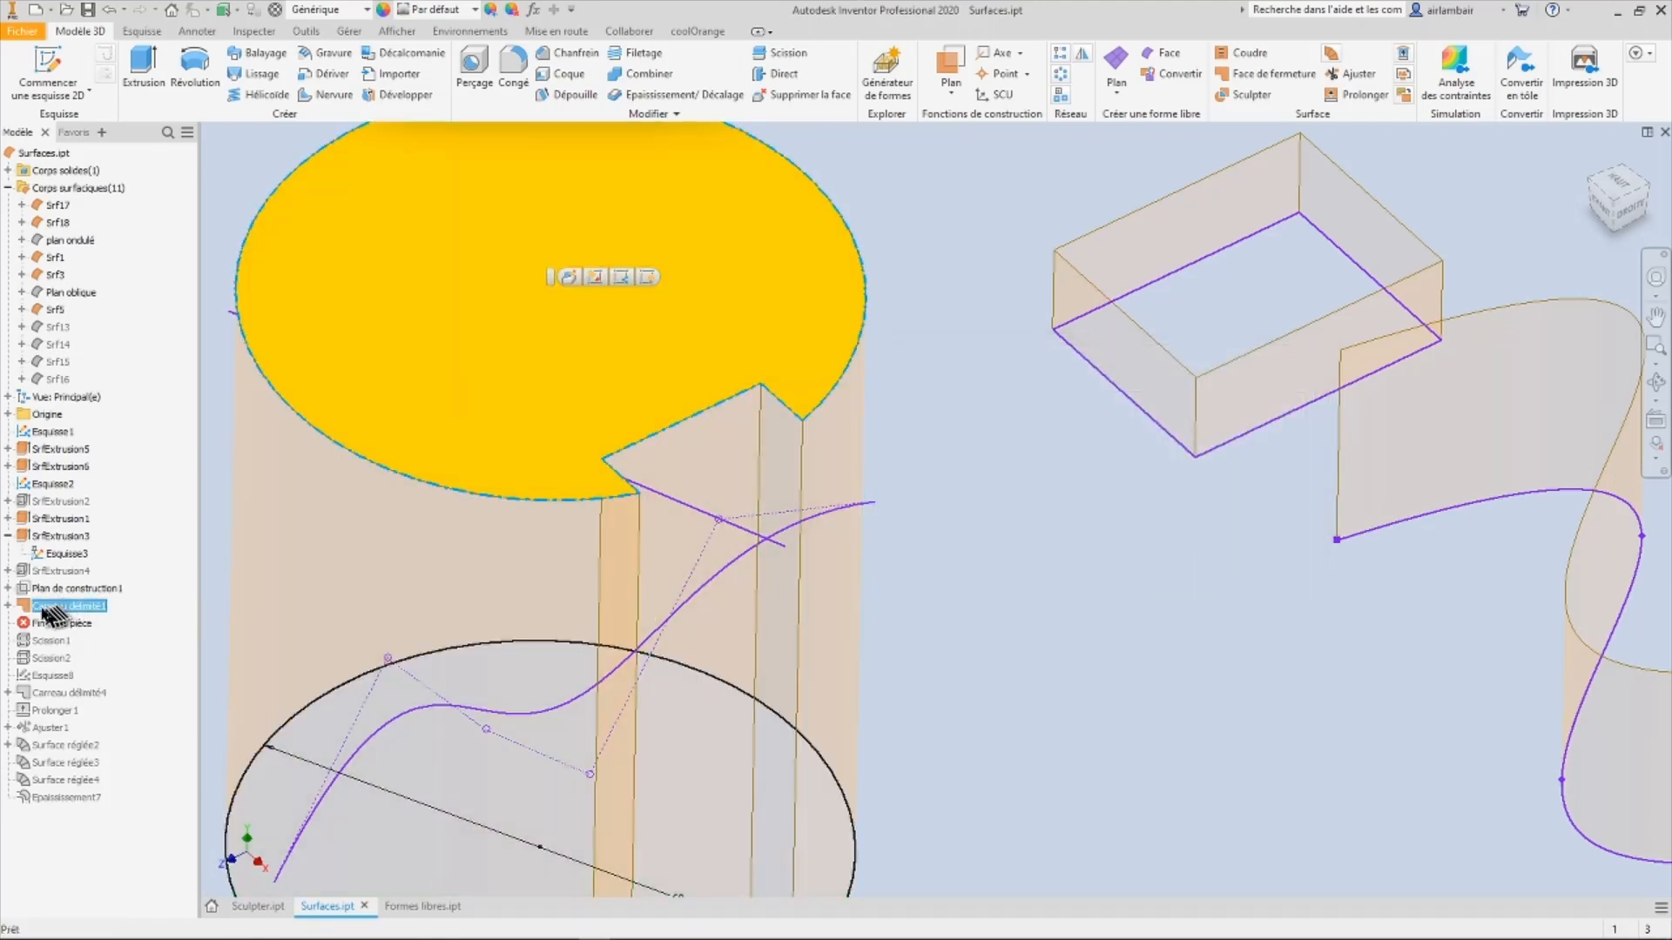
pyautogui.rightClick(39, 609)
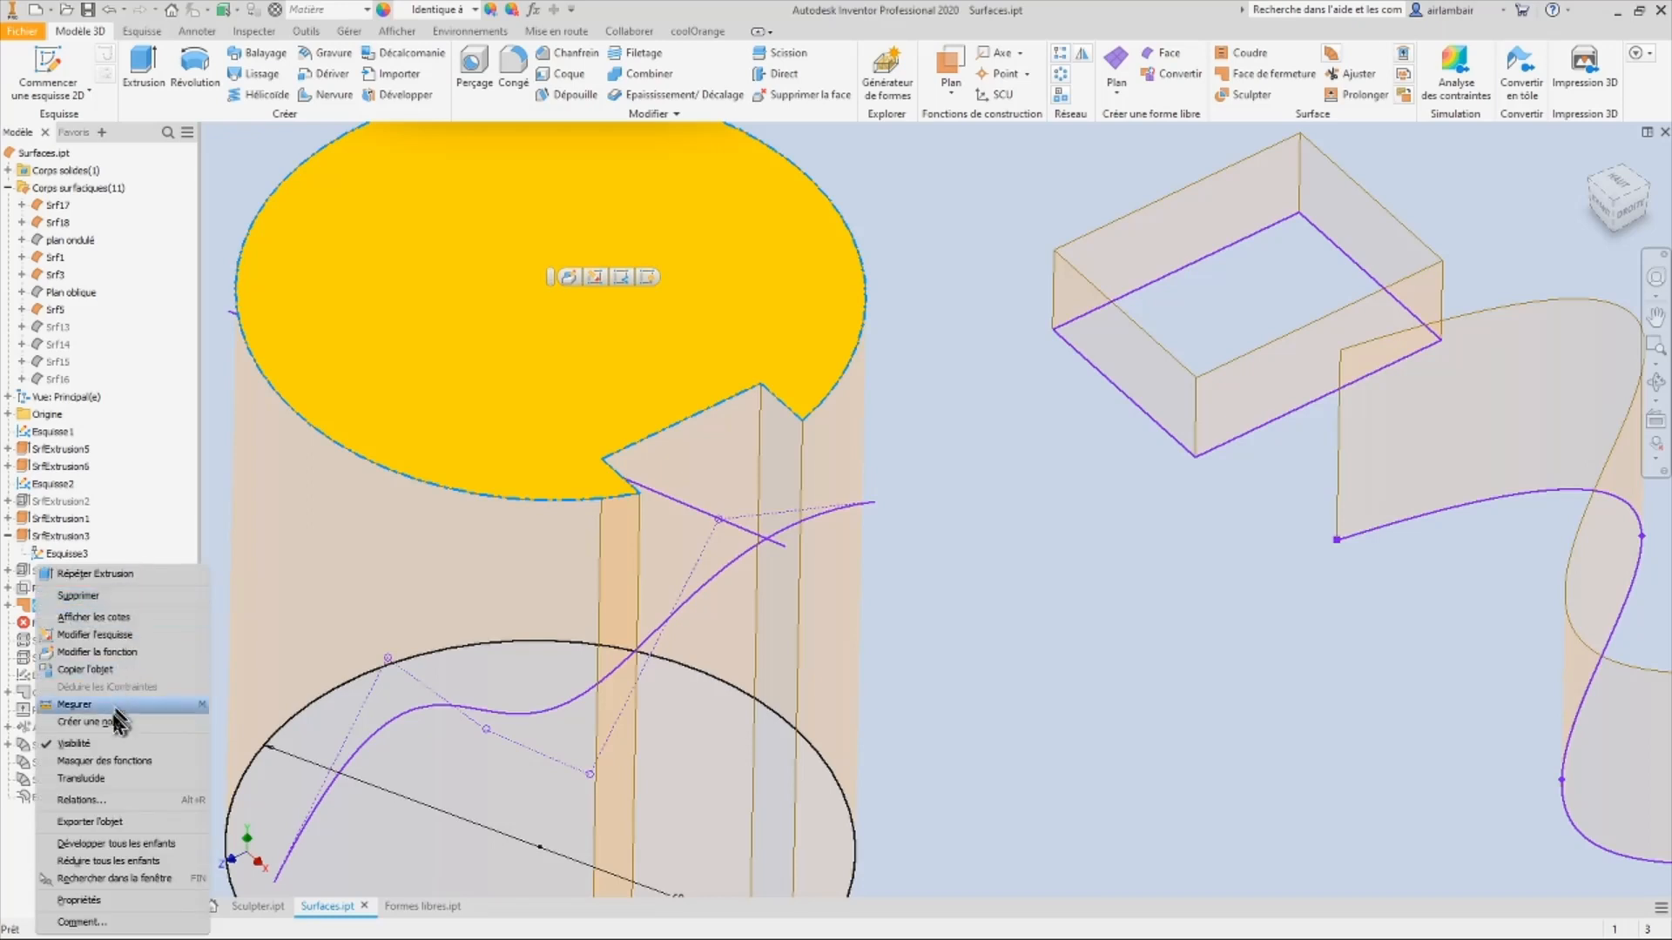
pyautogui.click(92, 598)
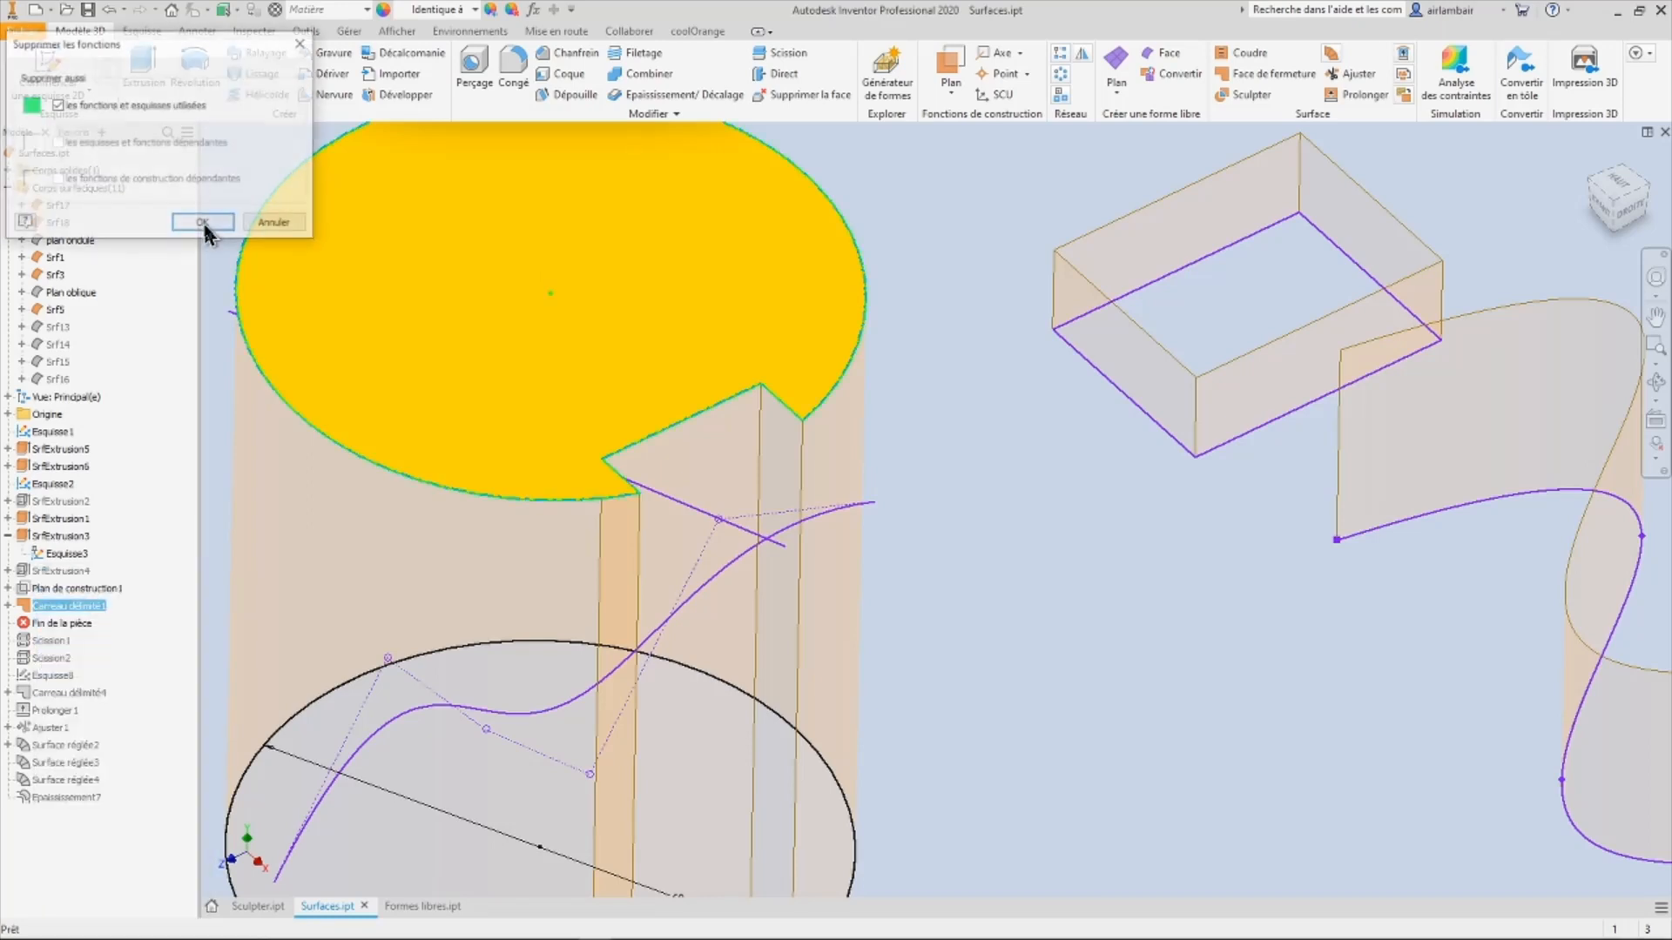
pyautogui.click(56, 105)
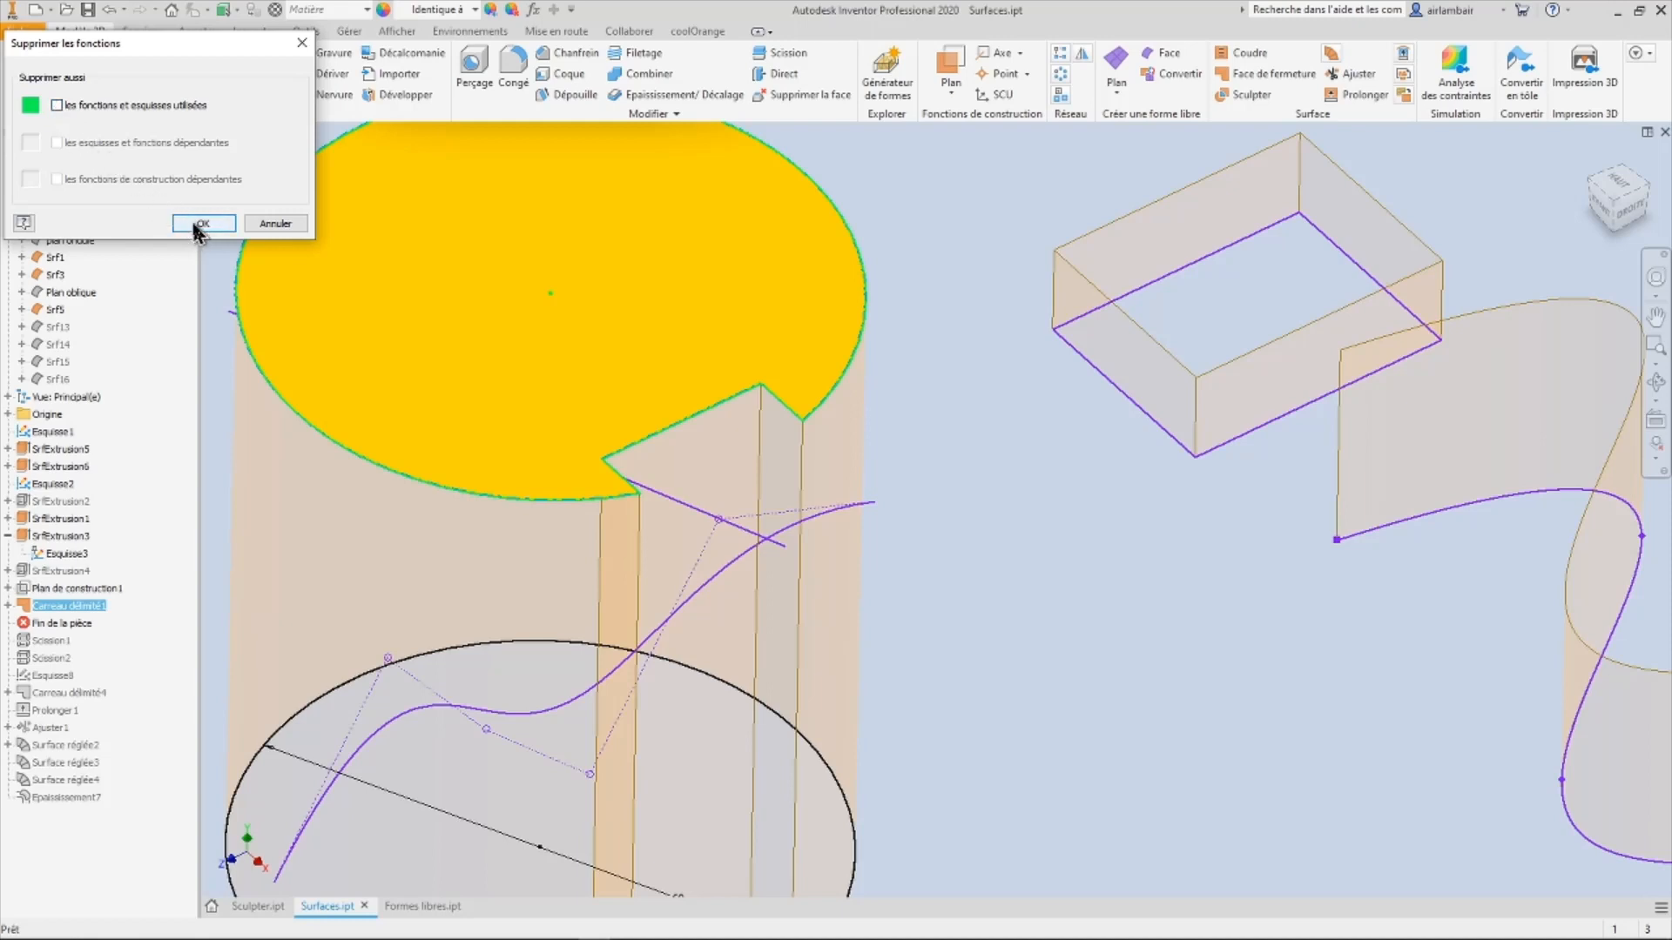
pyautogui.click(201, 224)
pyautogui.scroll(3, 766, 370)
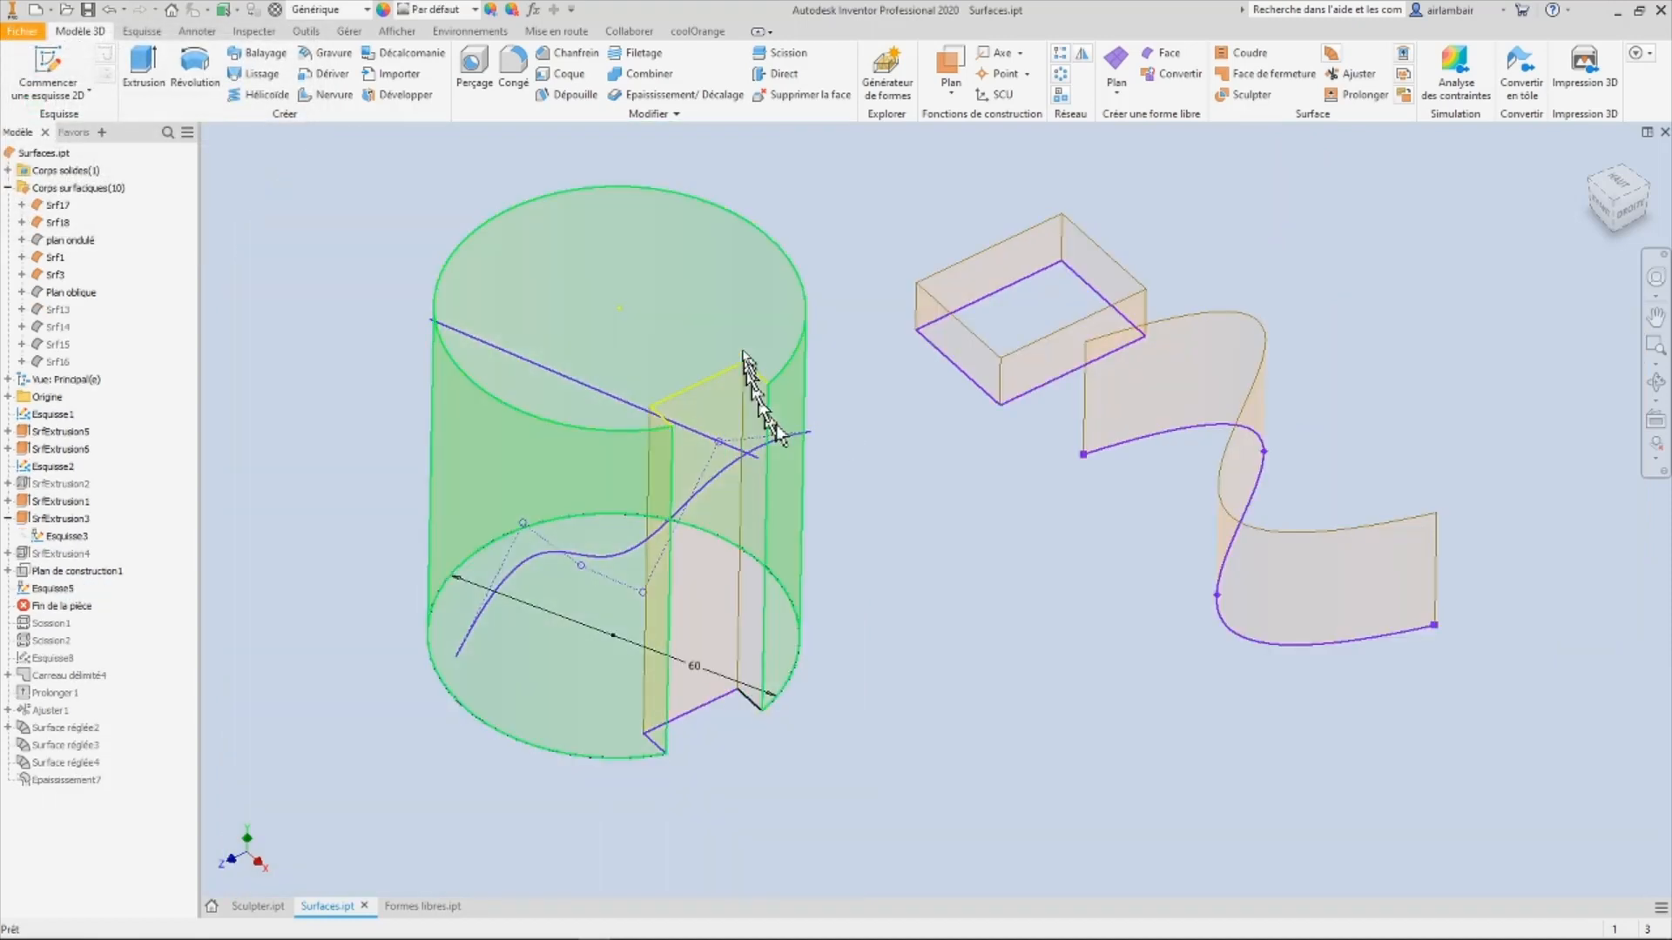
# Step: Create a boundary patch from the closed, notched circular sketch profile at the cylinder's upper end
pyautogui.scroll(-2, 766, 349)
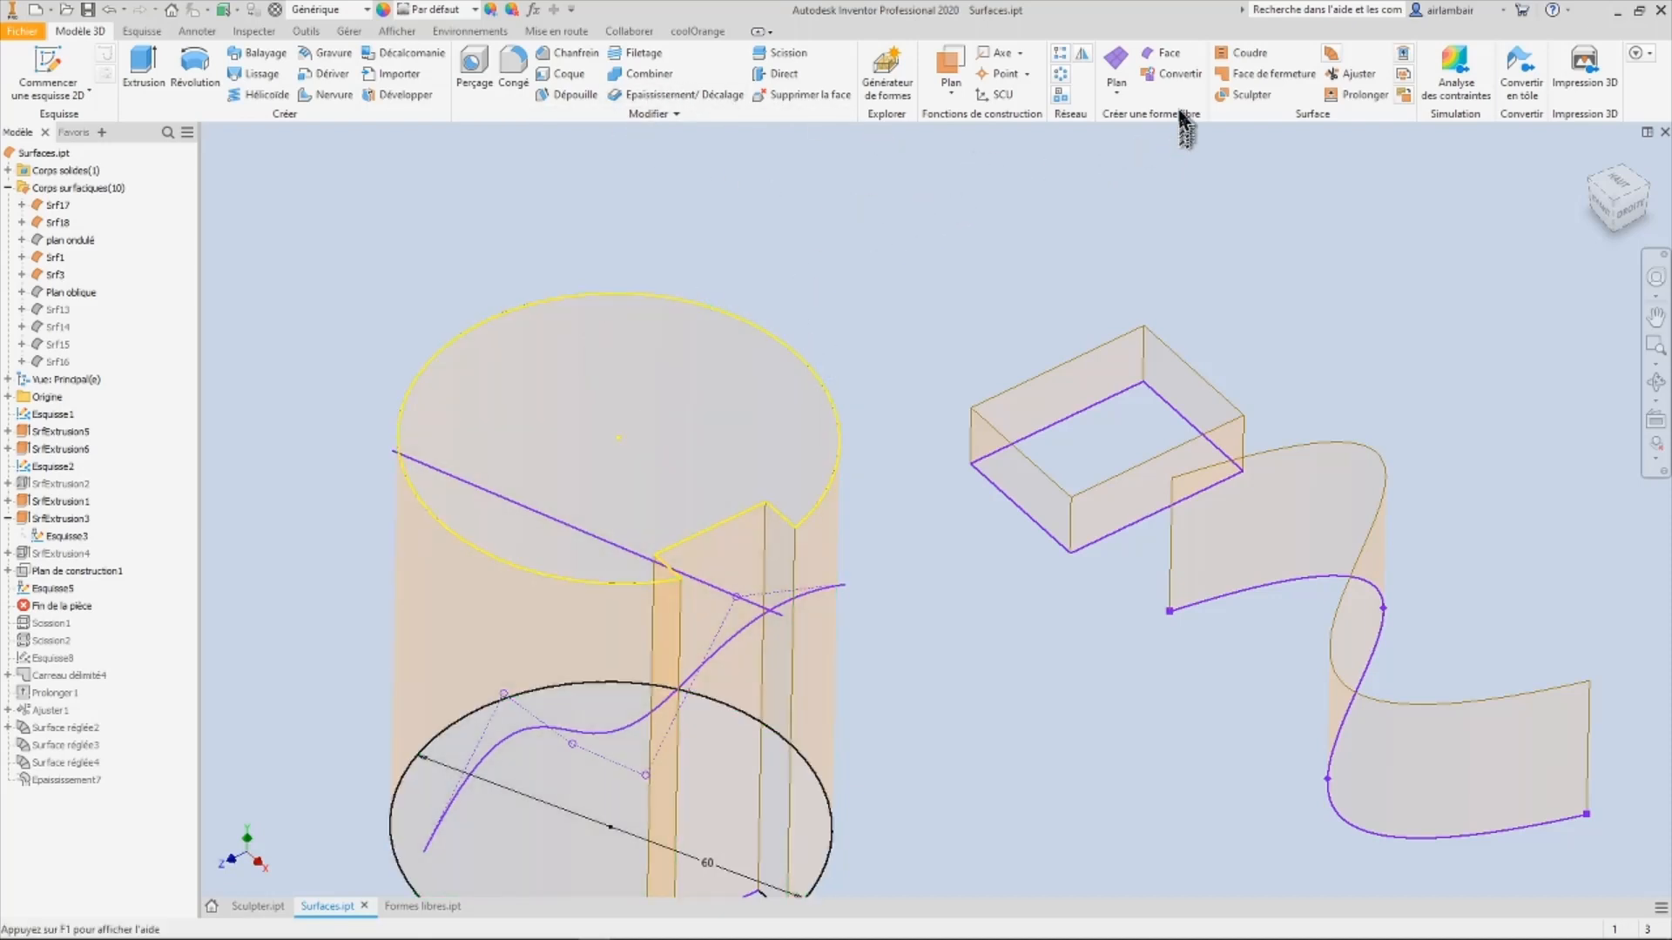
pyautogui.click(1250, 78)
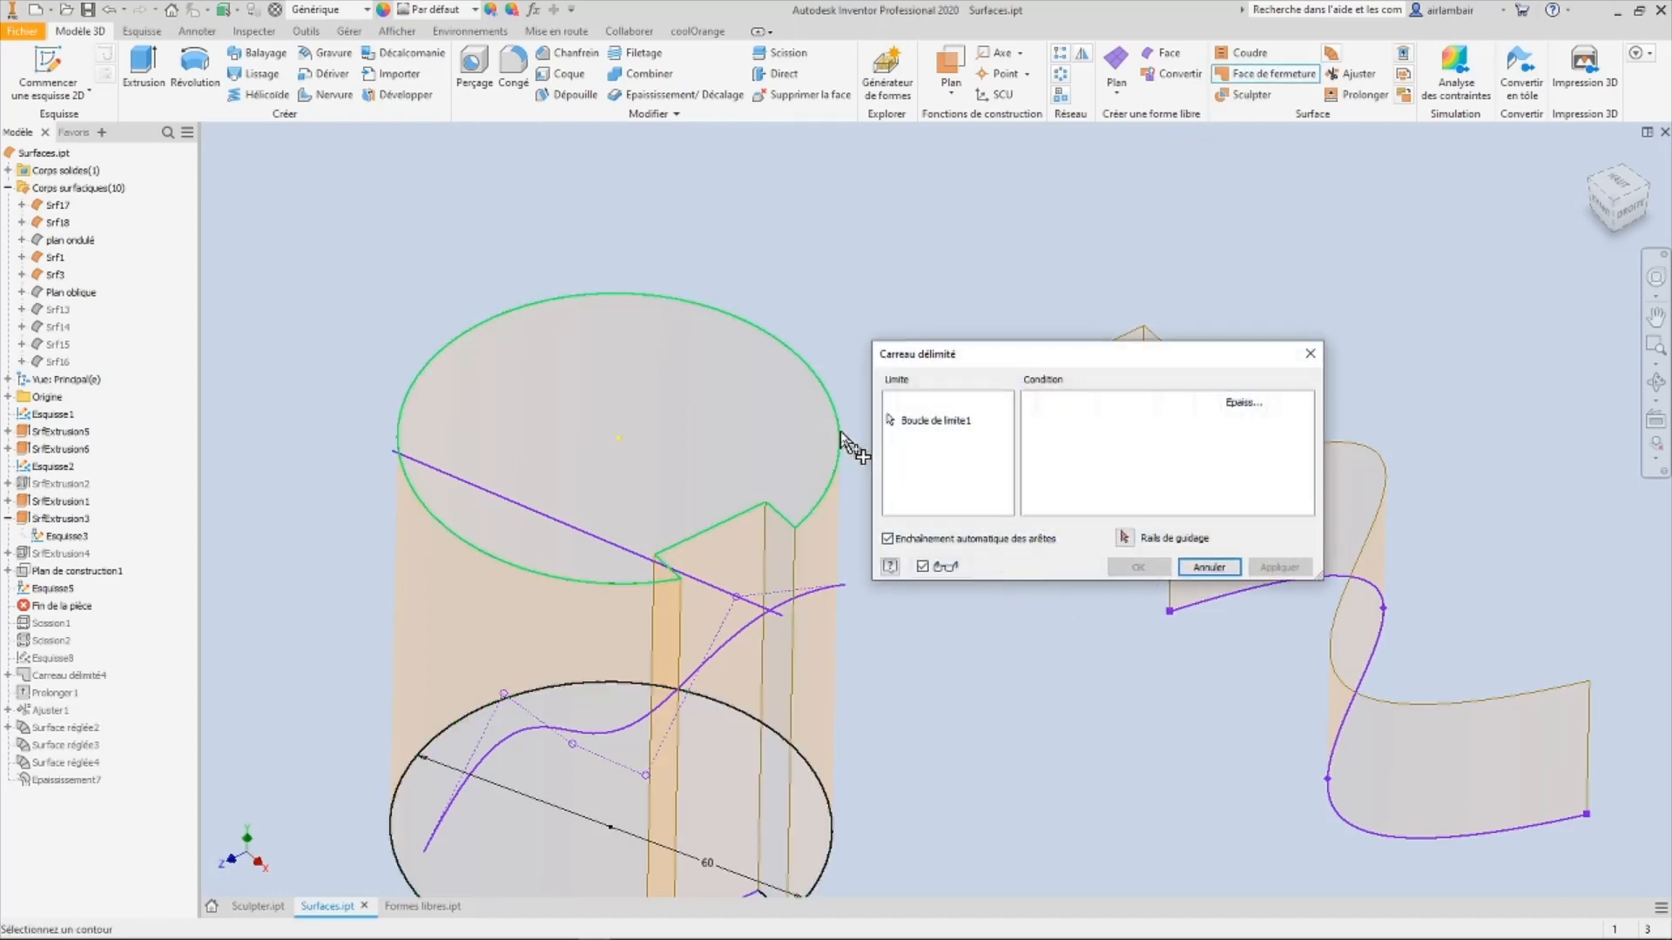
pyautogui.moveTo(842, 446)
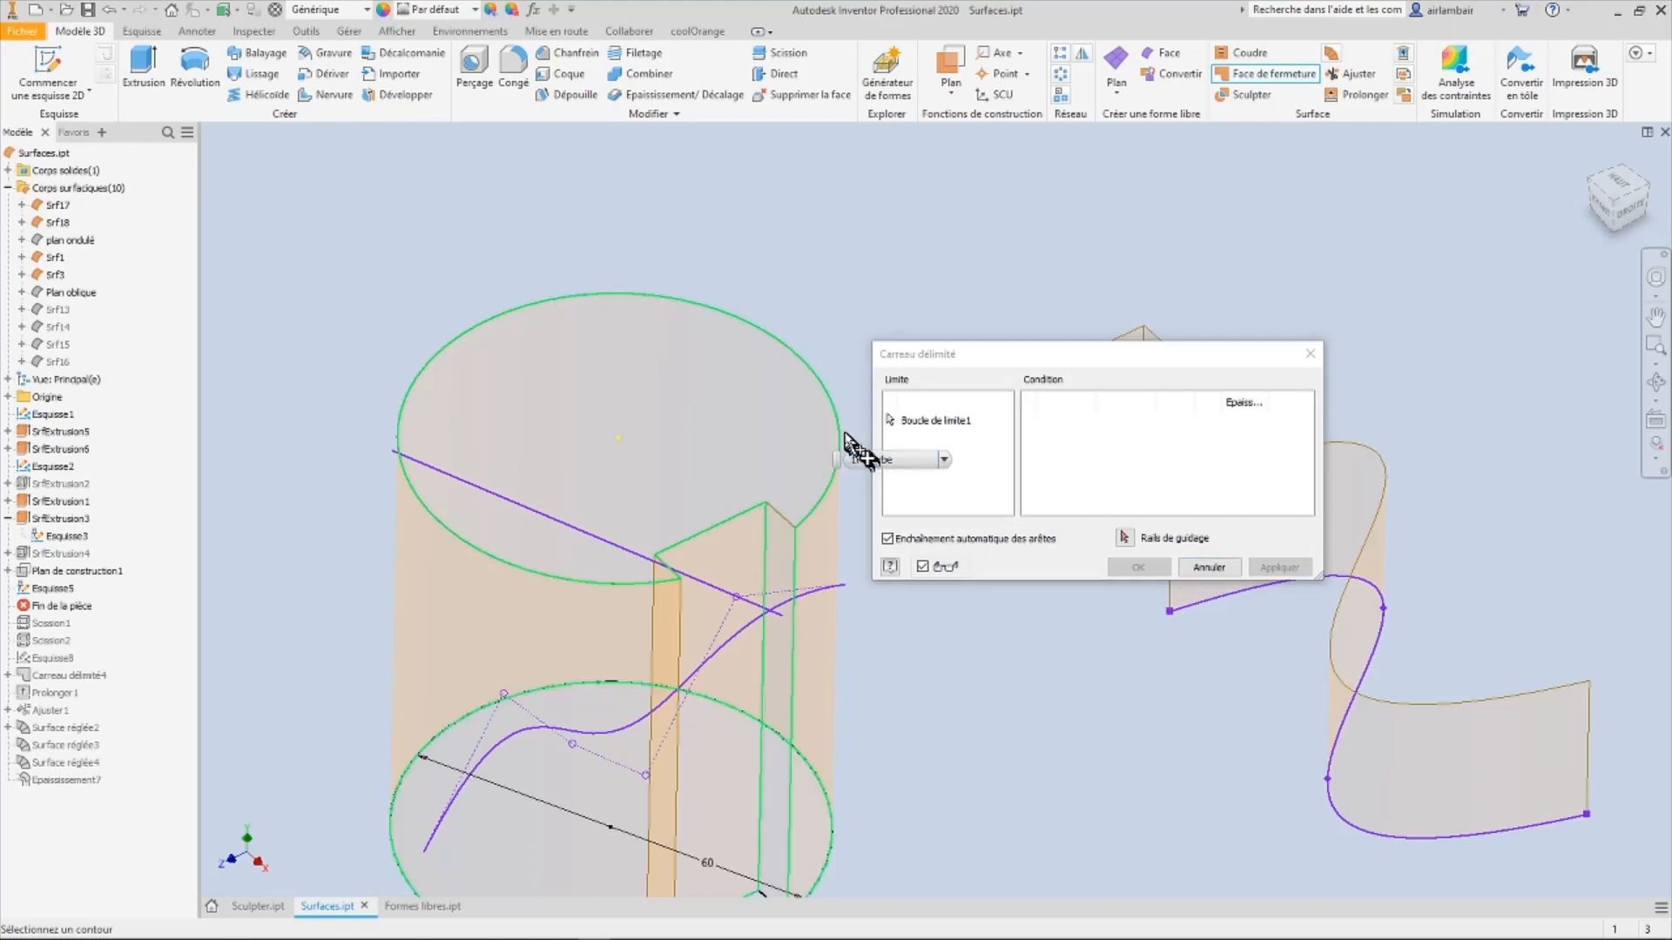
pyautogui.click(868, 460)
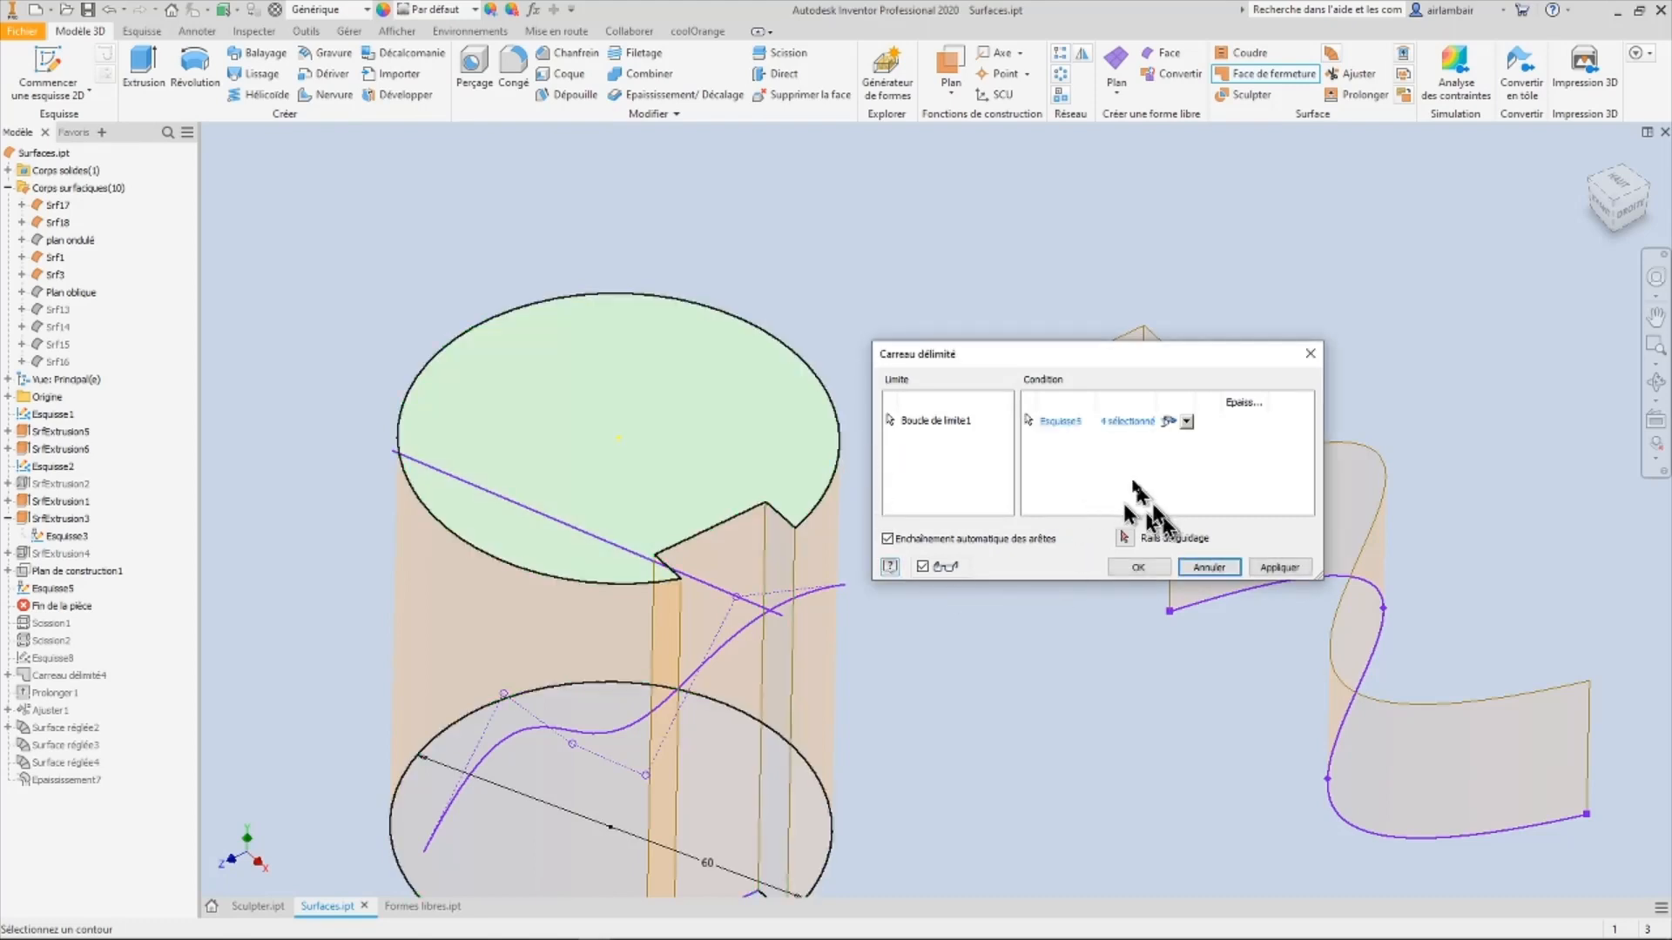
pyautogui.click(1187, 423)
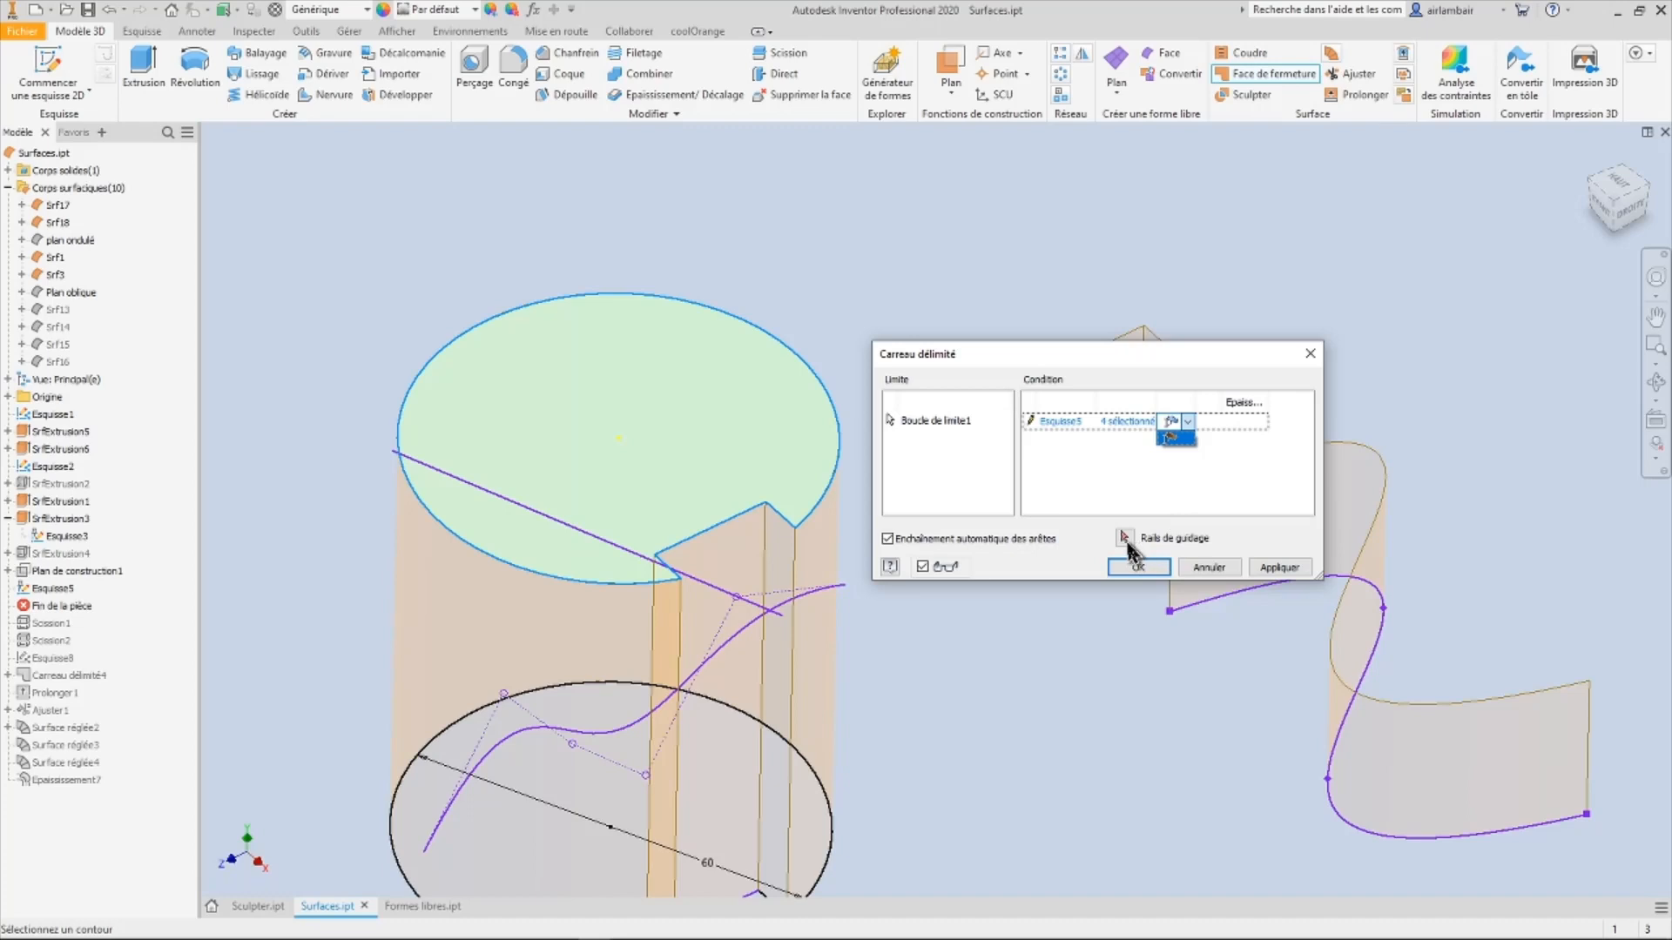
pyautogui.click(1276, 571)
pyautogui.click(1137, 567)
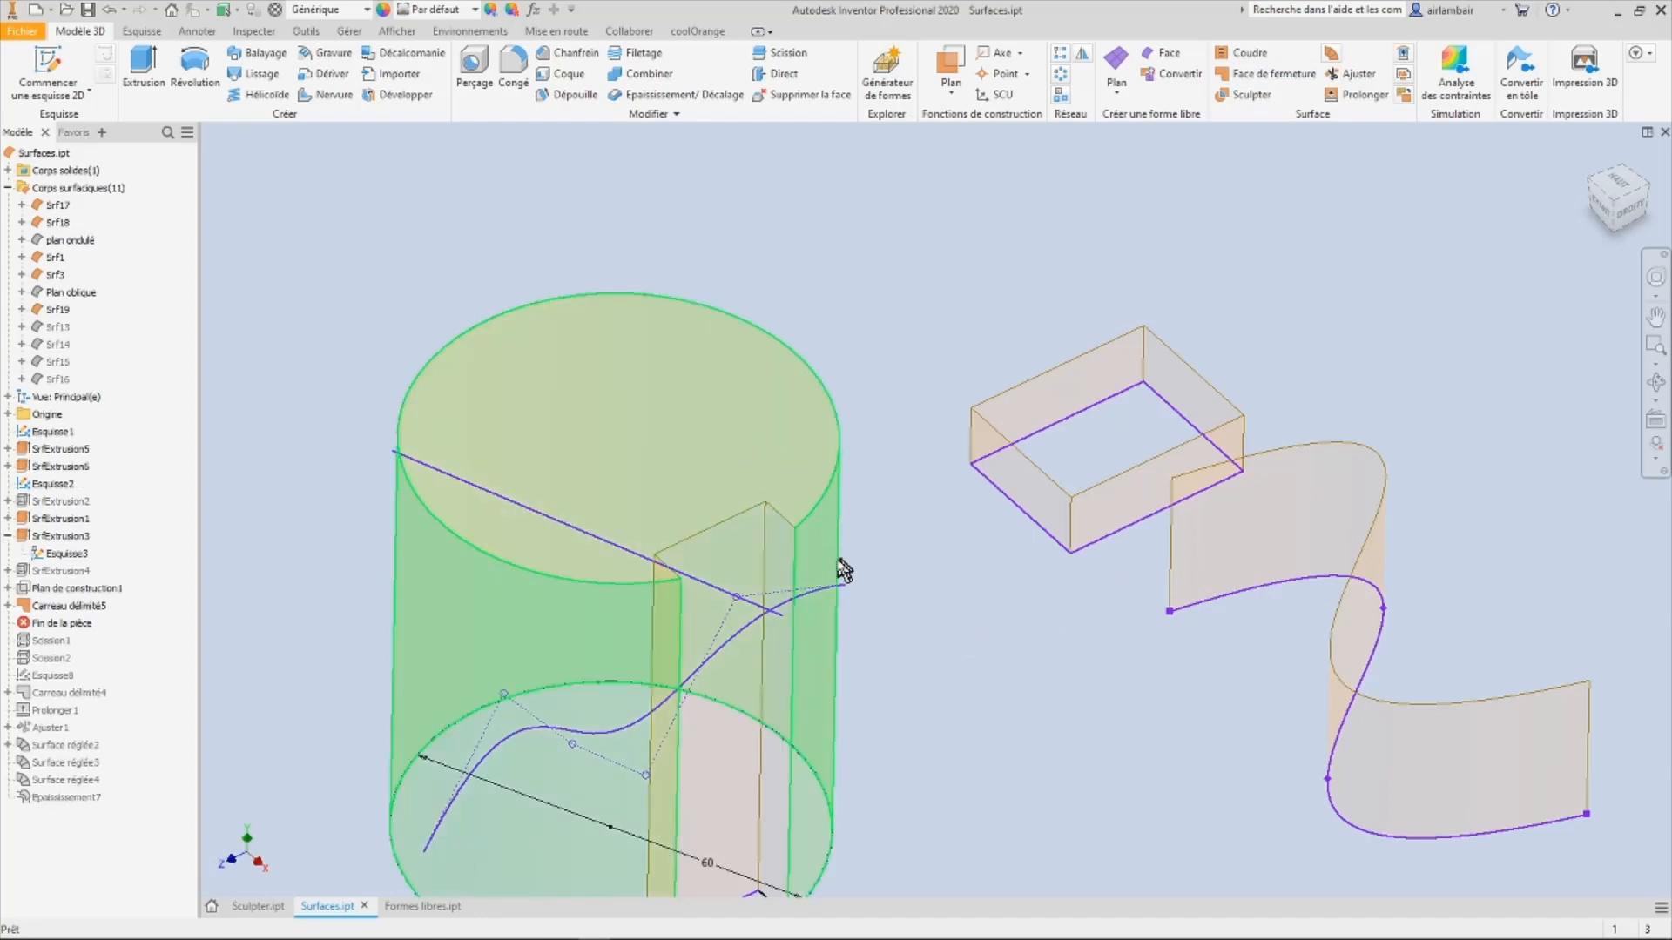
# Step: Move the end-of-part marker below Scission1 and view the split cylinder from the front
pyautogui.moveTo(687, 514)
pyautogui.keyDown('shift'); pyautogui.mouseDown(button='middle')
pyautogui.moveTo(694, 554)
pyautogui.moveTo(731, 466)
pyautogui.moveTo(749, 488)
pyautogui.moveTo(701, 499)
pyautogui.moveTo(742, 478)
pyautogui.moveTo(747, 492)
pyautogui.moveTo(691, 477)
pyautogui.moveTo(549, 586)
pyautogui.moveTo(317, 679)
pyautogui.mouseUp(button='middle'); pyautogui.keyUp('shift')
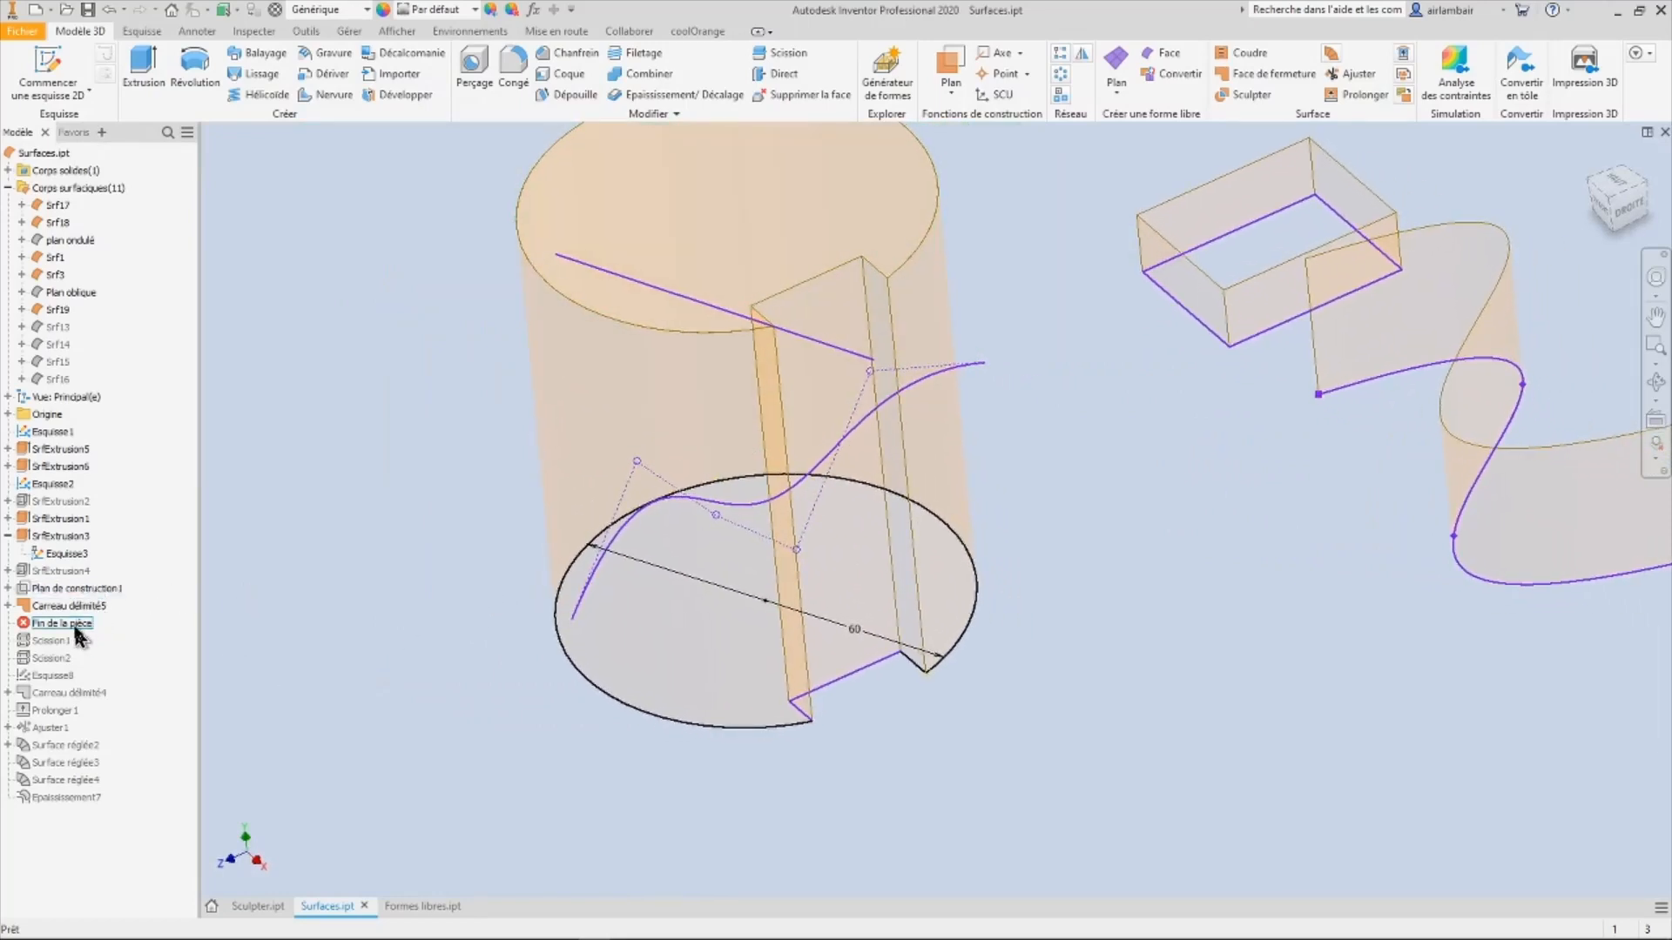
pyautogui.moveTo(74, 634); pyautogui.dragTo(73, 646)
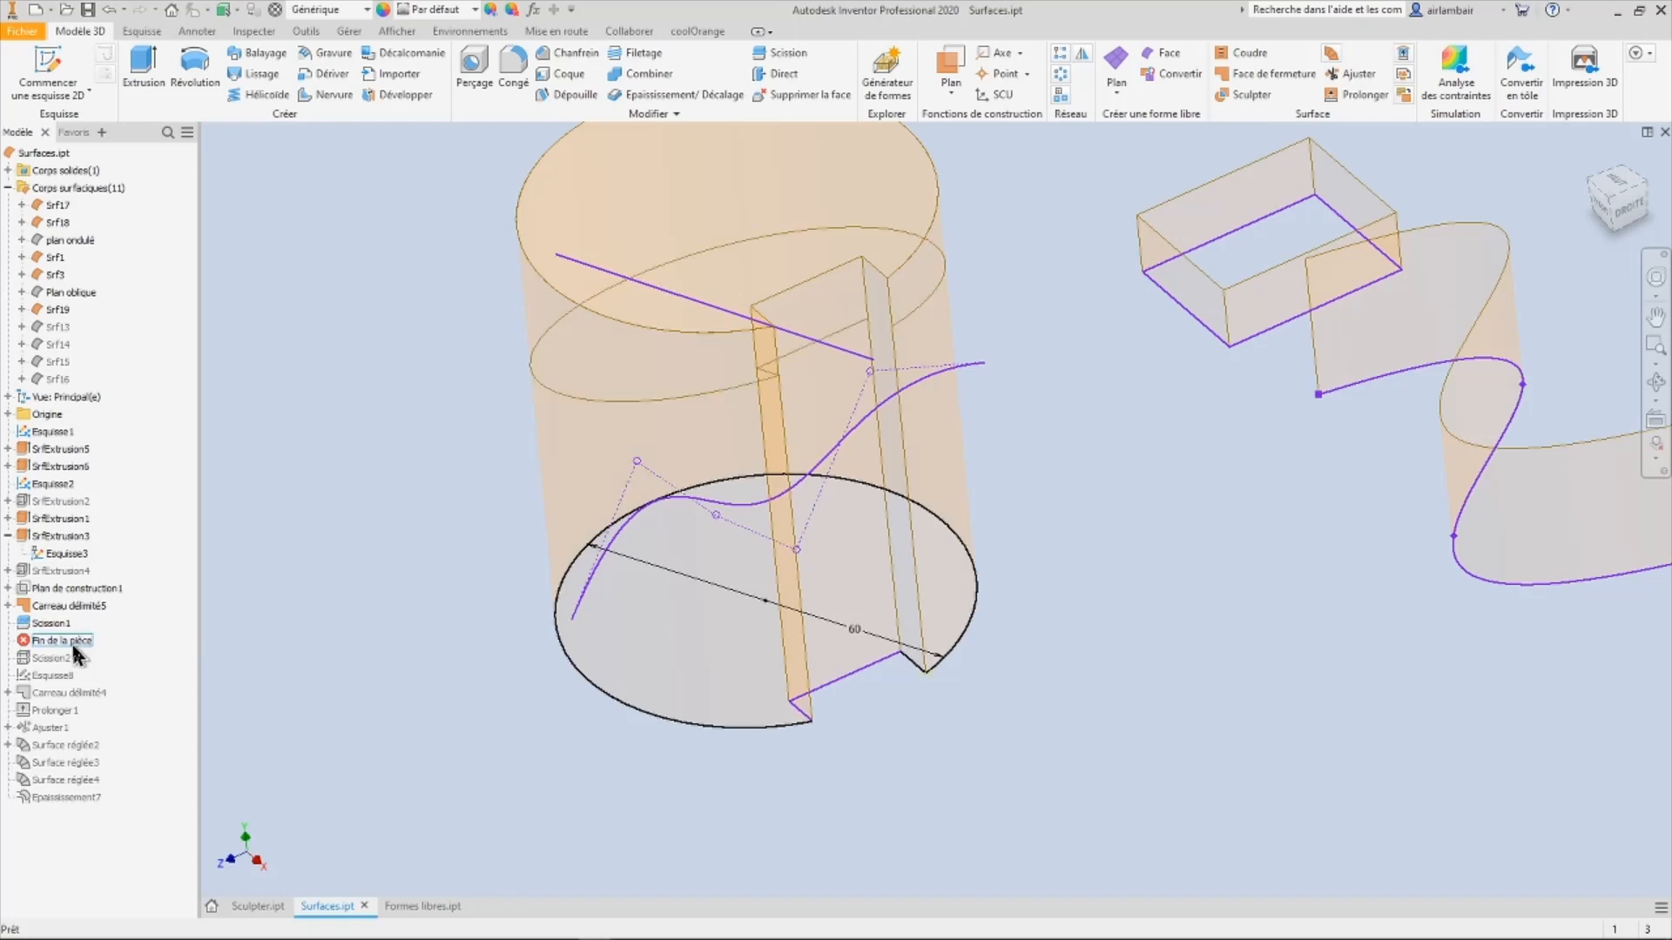
pyautogui.scroll(-4, 679, 483)
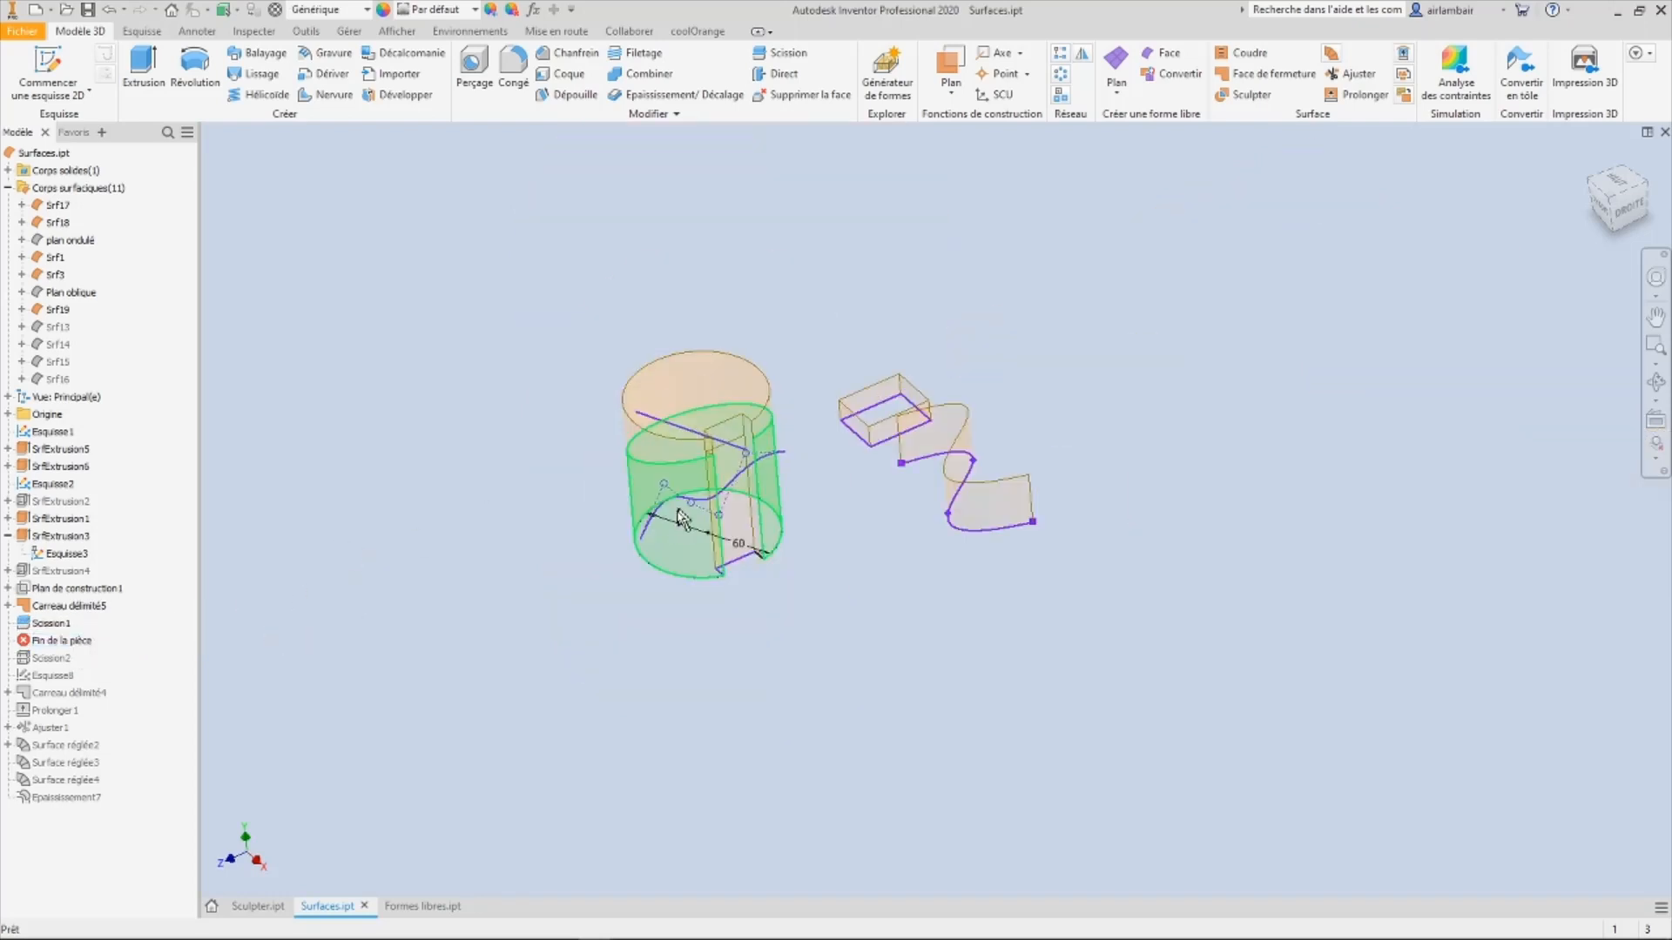
pyautogui.keyDown('shift'); pyautogui.moveTo(679, 509); pyautogui.dragTo(419, 642, button='middle'); pyautogui.keyUp('shift')
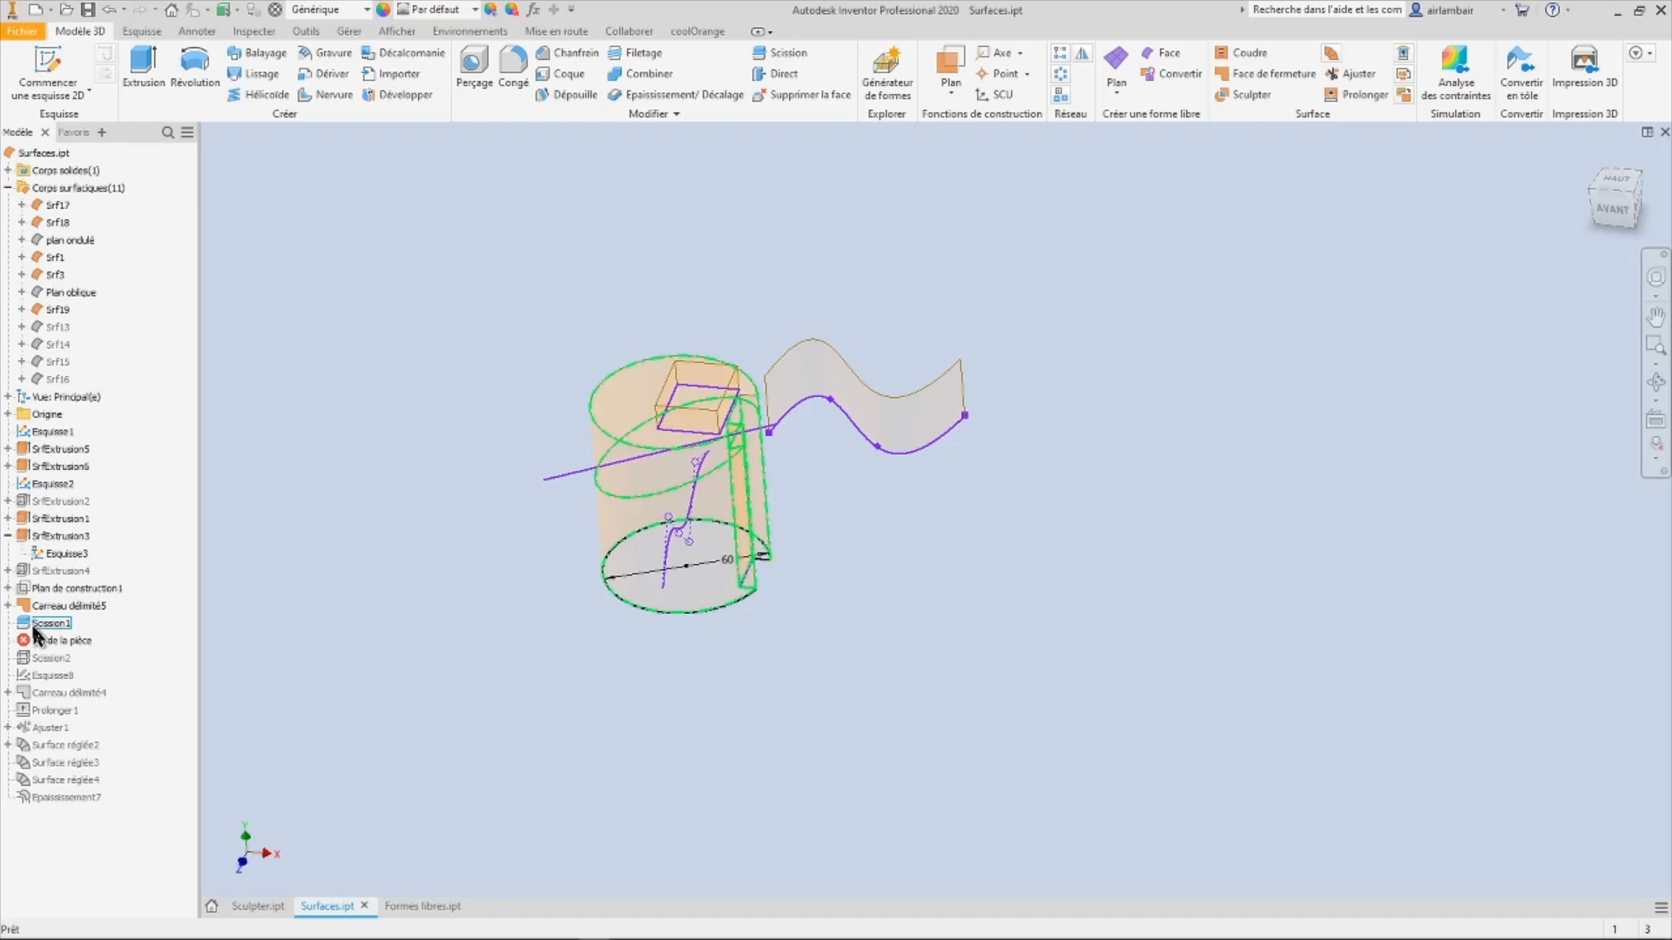
# Step: Make the surface bodies Plan oblique and plan ondulé visible
pyautogui.moveTo(35, 636); pyautogui.dragTo(65, 365)
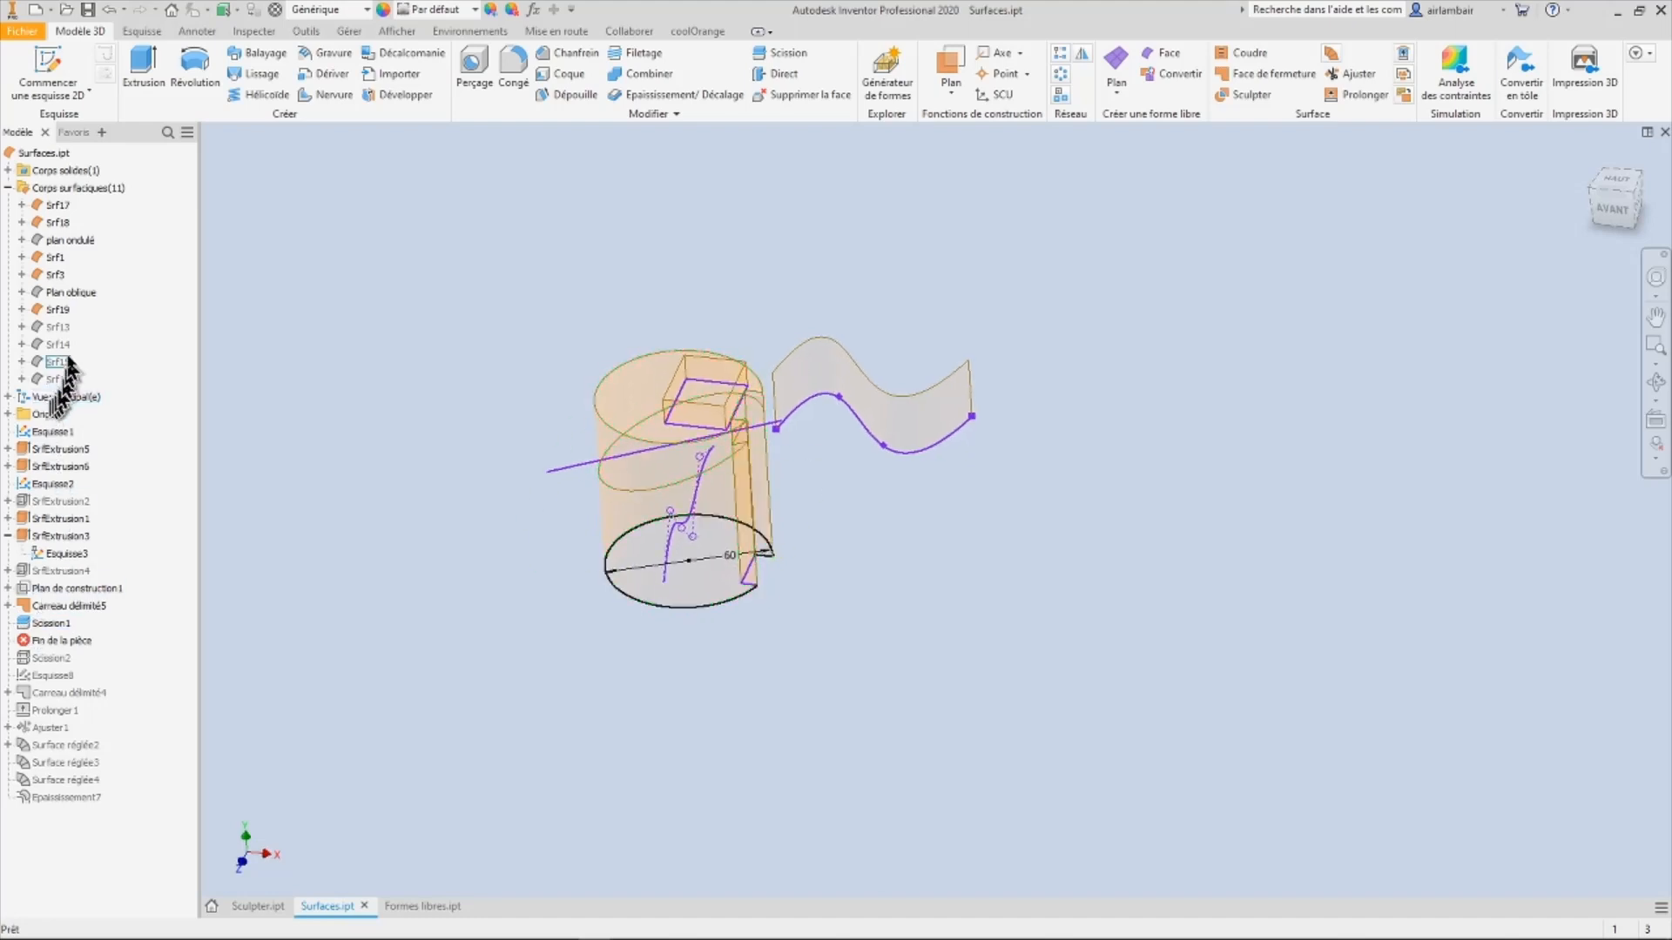
pyautogui.moveTo(41, 302); pyautogui.dragTo(44, 285)
pyautogui.click(48, 291)
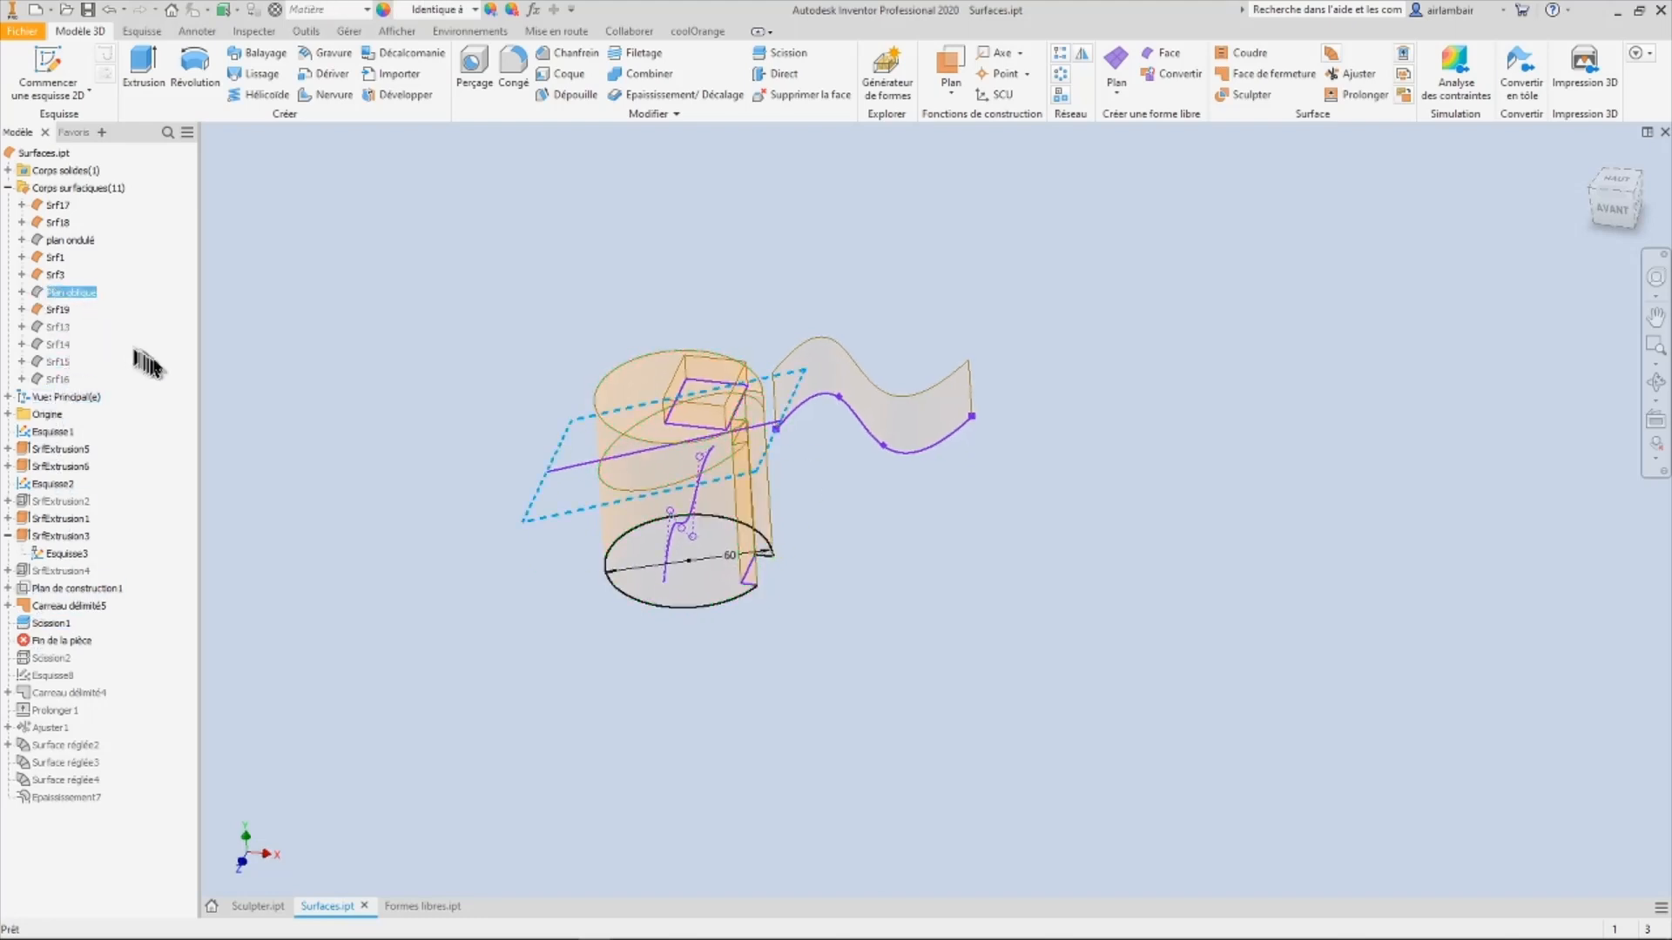
pyautogui.rightClick(87, 248)
pyautogui.click(148, 322)
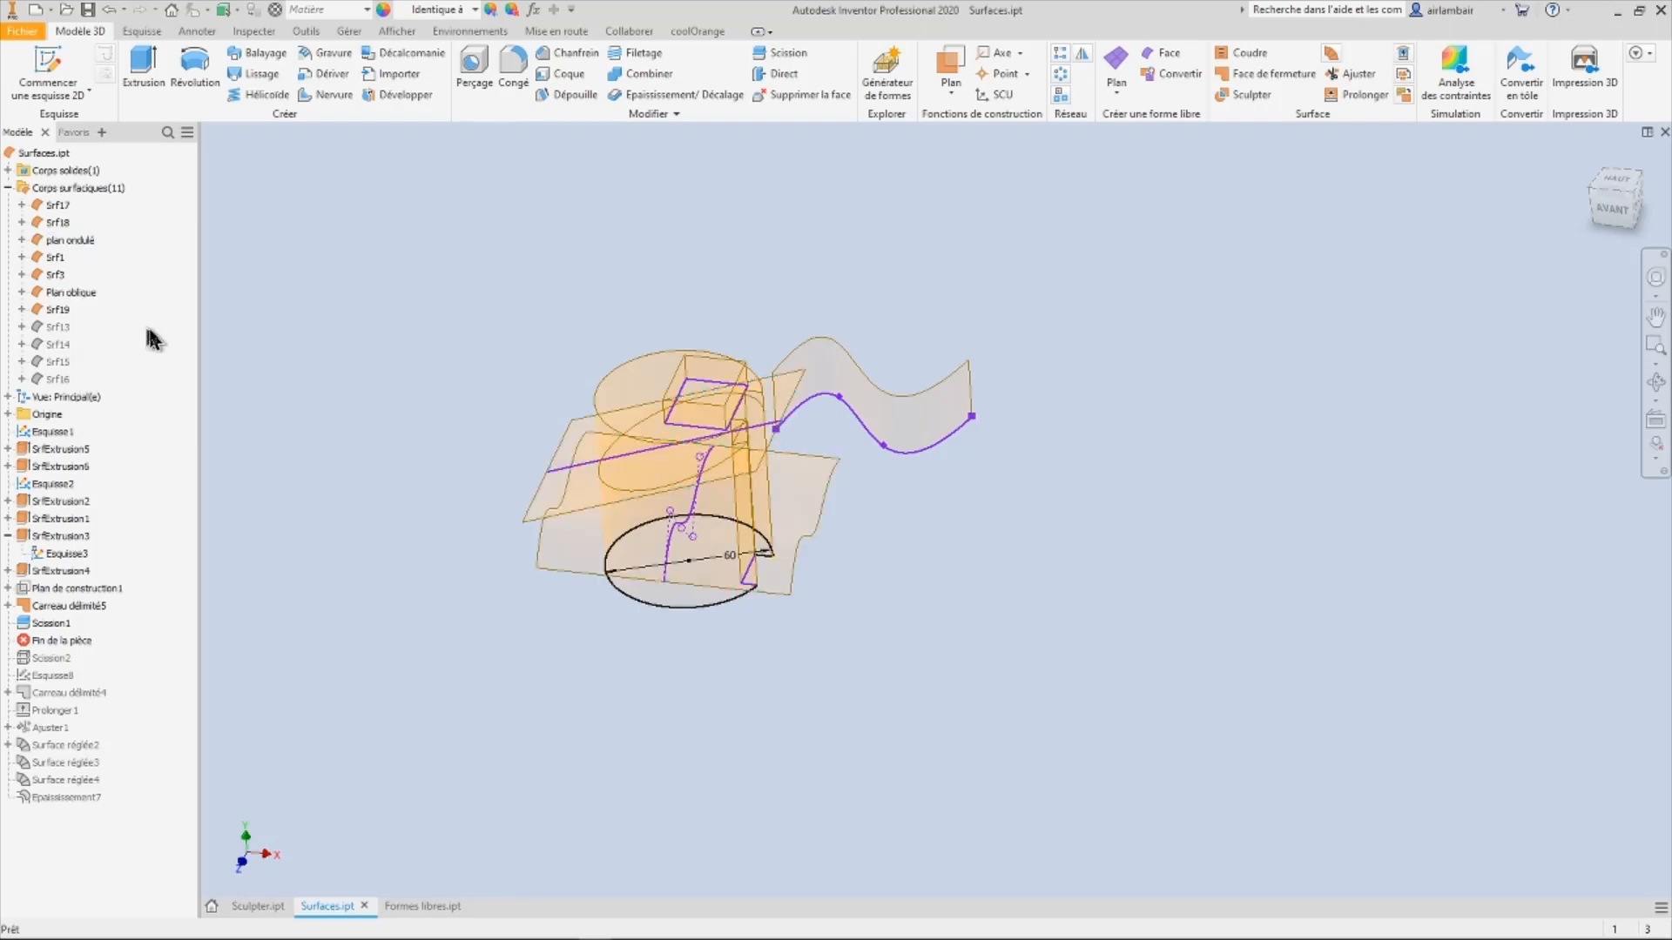
pyautogui.scroll(5, 803, 530)
pyautogui.scroll(-5, 829, 553)
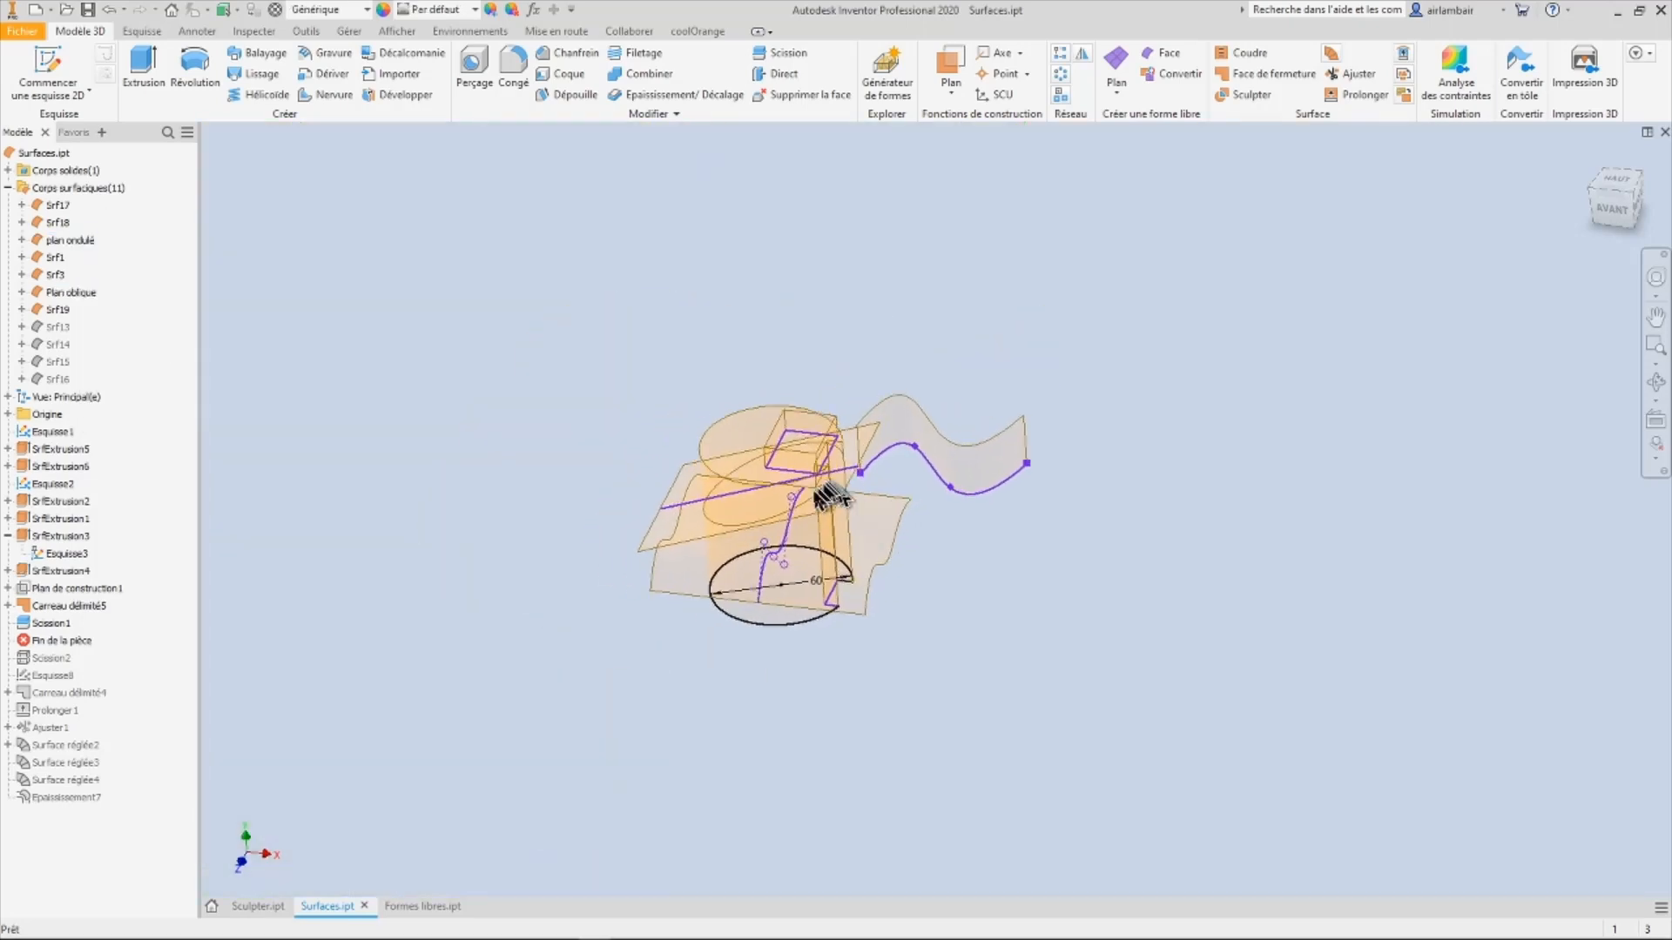
pyautogui.press('F6')
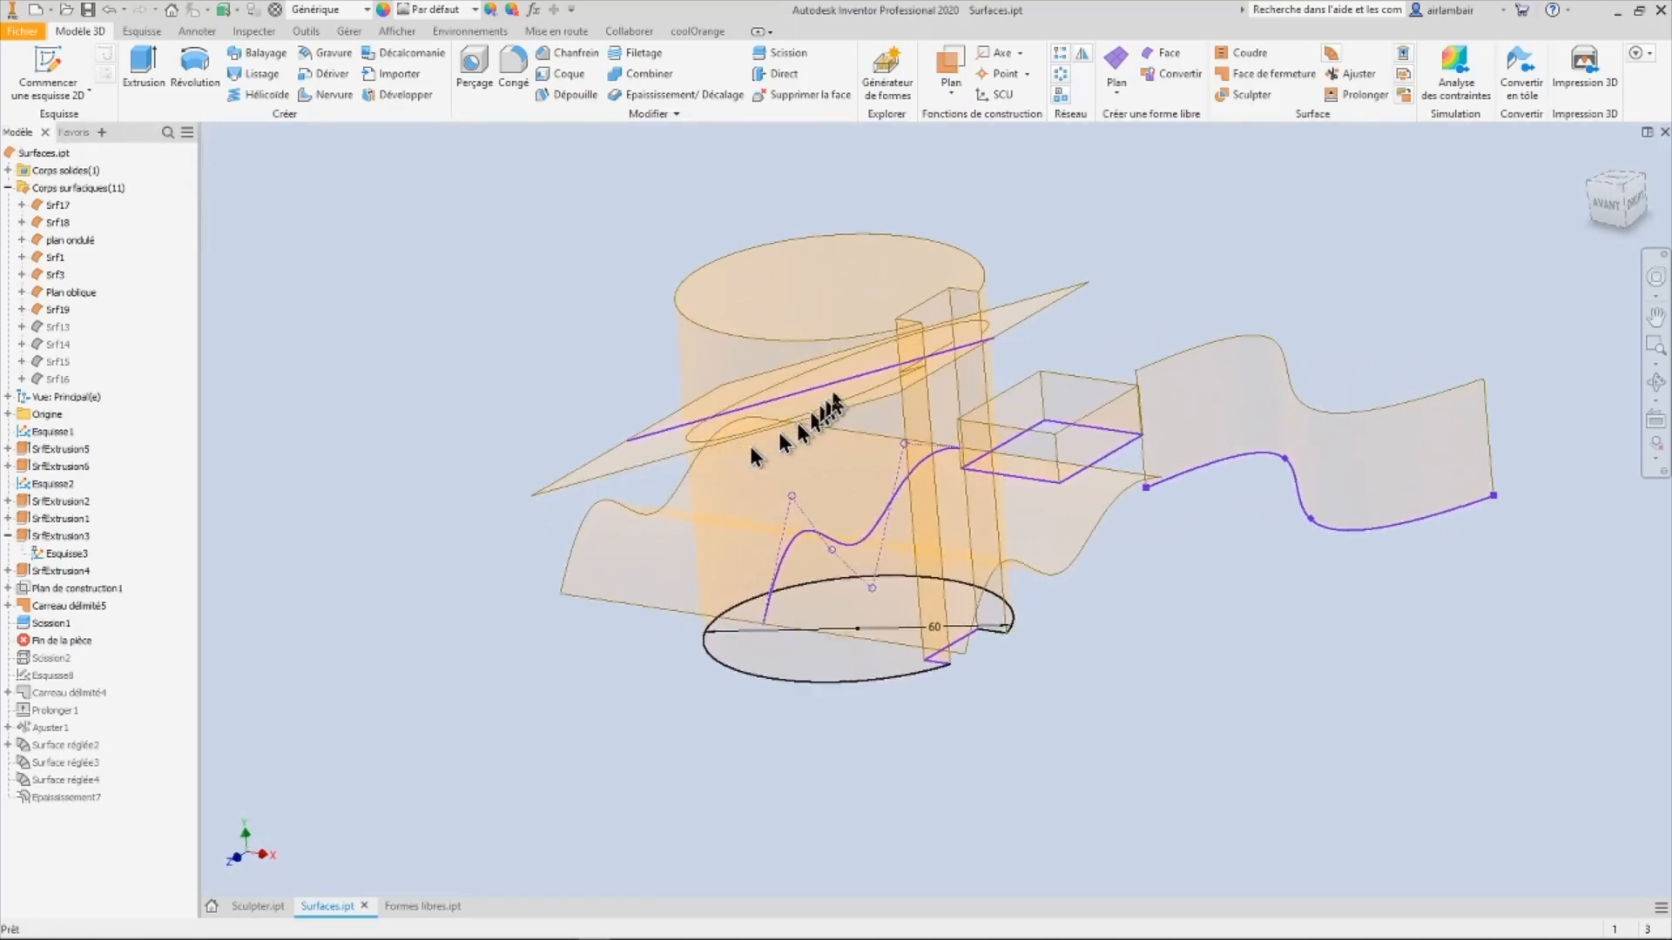
# Step: Expand Plan de construction1 in the feature tree and delete the split feature Scission1
pyautogui.moveTo(871, 388)
pyautogui.keyDown('shift'); pyautogui.mouseDown(button='middle')
pyautogui.moveTo(906, 374)
pyautogui.moveTo(798, 362)
pyautogui.moveTo(880, 357)
pyautogui.moveTo(1048, 452)
pyautogui.moveTo(1064, 433)
pyautogui.mouseUp(button='middle'); pyautogui.keyUp('shift')
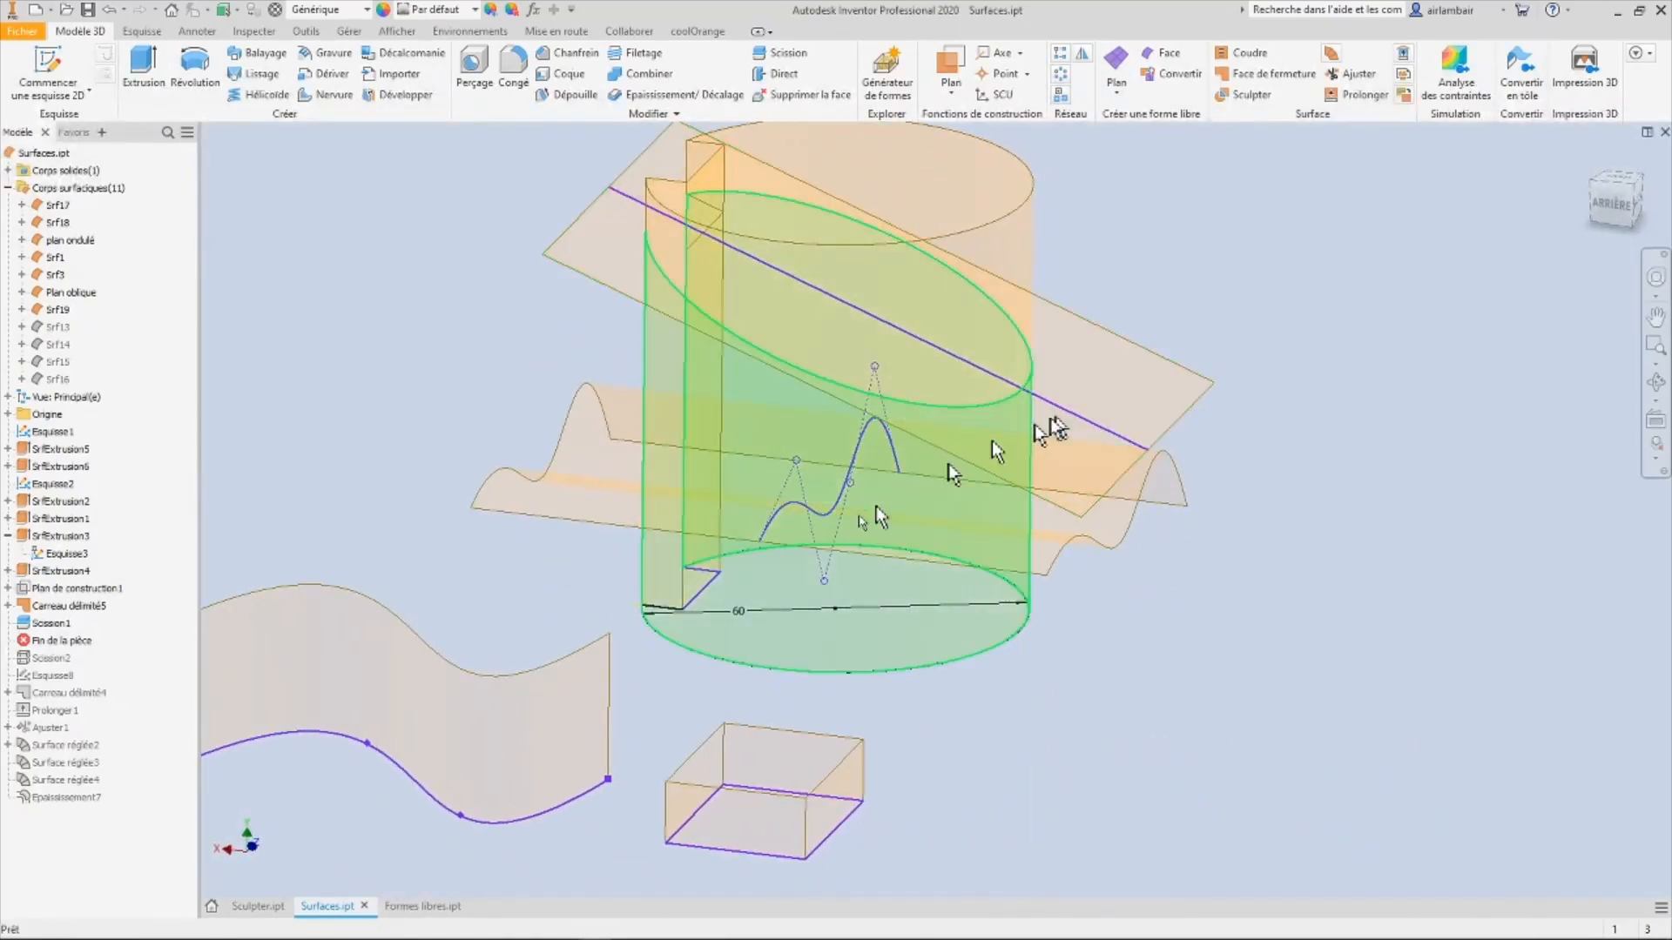
pyautogui.click(8, 589)
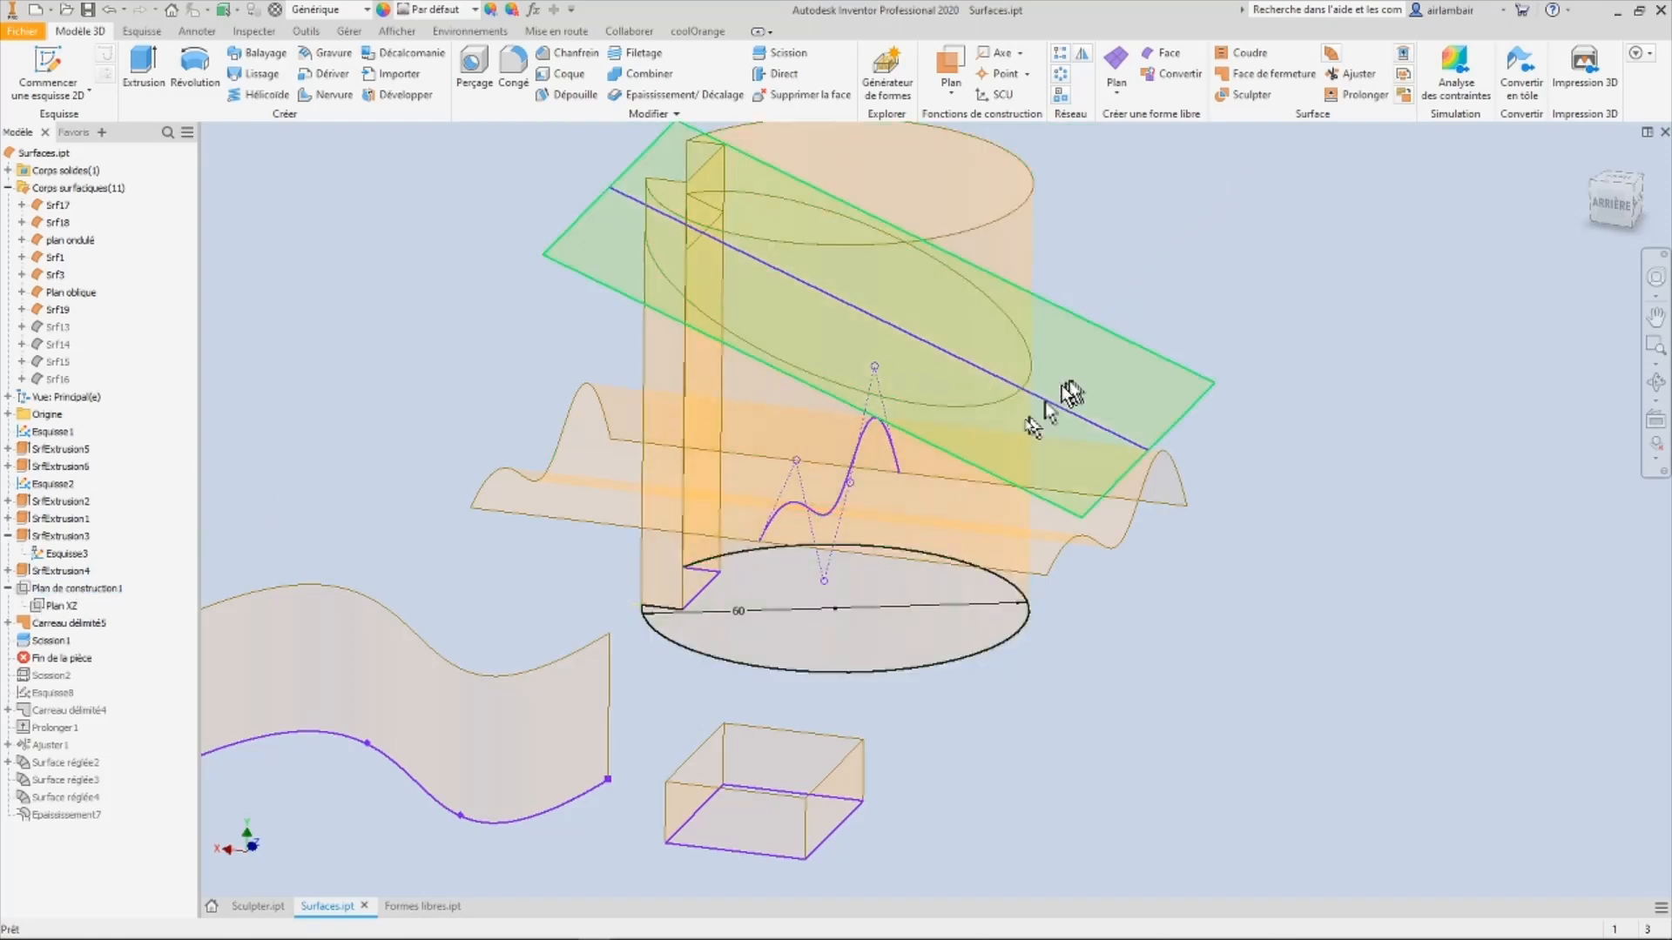
pyautogui.keyDown('shift'); pyautogui.moveTo(1062, 385); pyautogui.dragTo(520, 608, button='middle'); pyautogui.keyUp('shift')
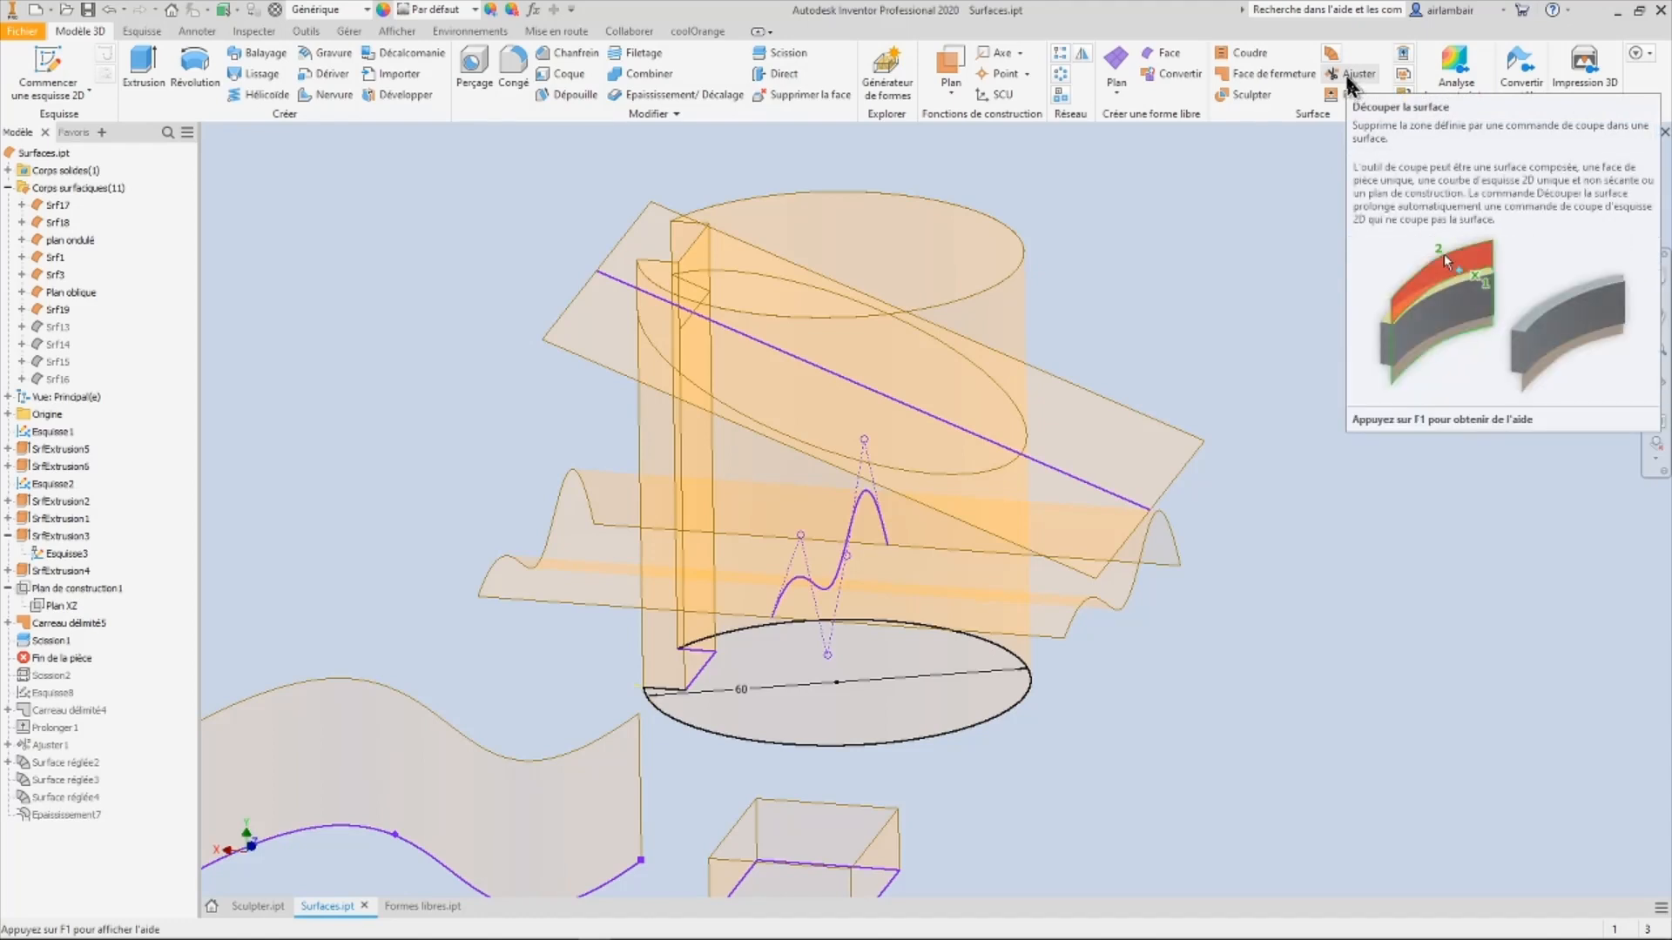
pyautogui.rightClick(43, 646)
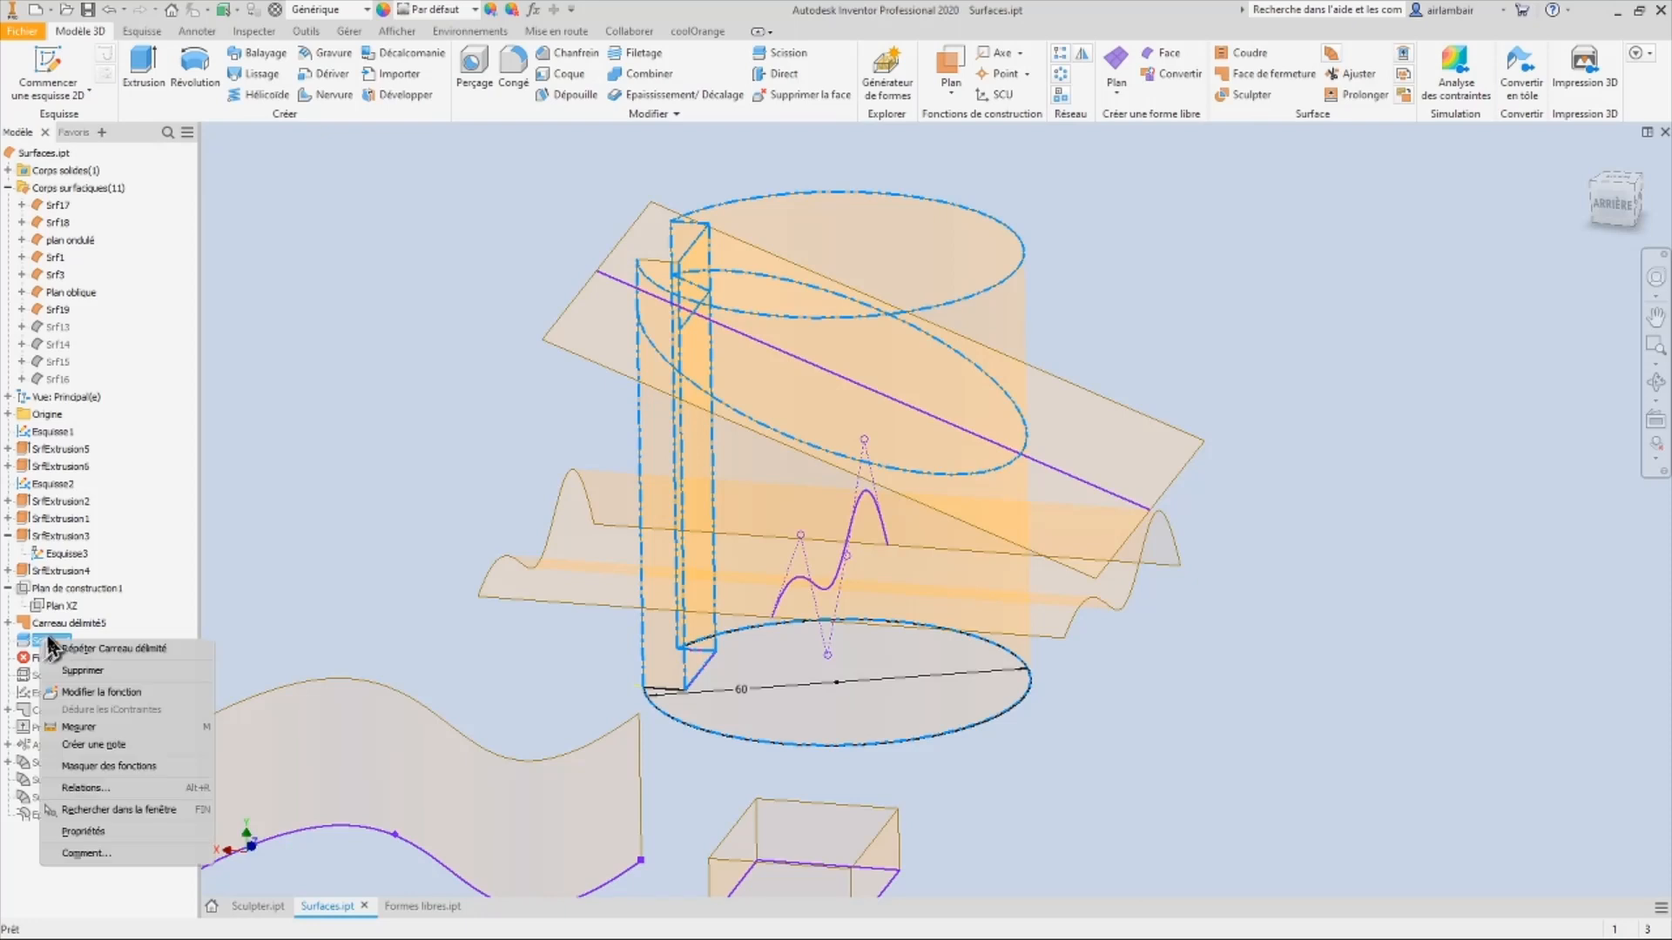
pyautogui.click(82, 672)
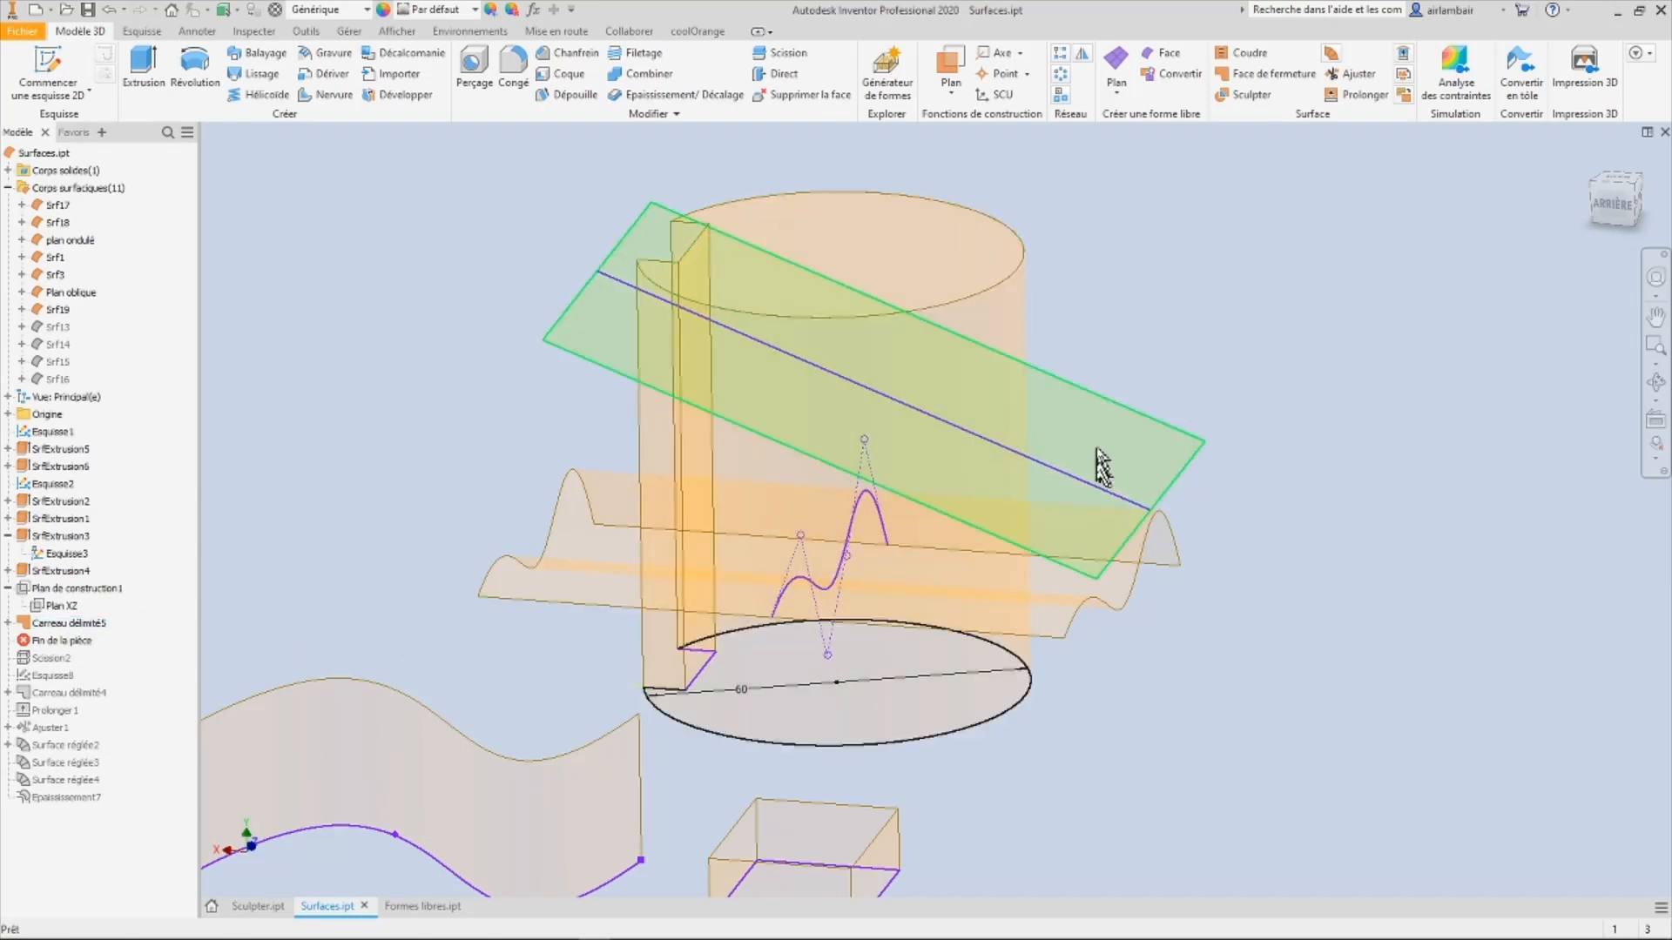
# Step: Trim the cylinder surface with the oblique plane as cutting tool, removing the portion above it
pyautogui.keyDown('shift'); pyautogui.moveTo(1099, 462); pyautogui.dragTo(954, 337, button='middle'); pyautogui.keyUp('shift')
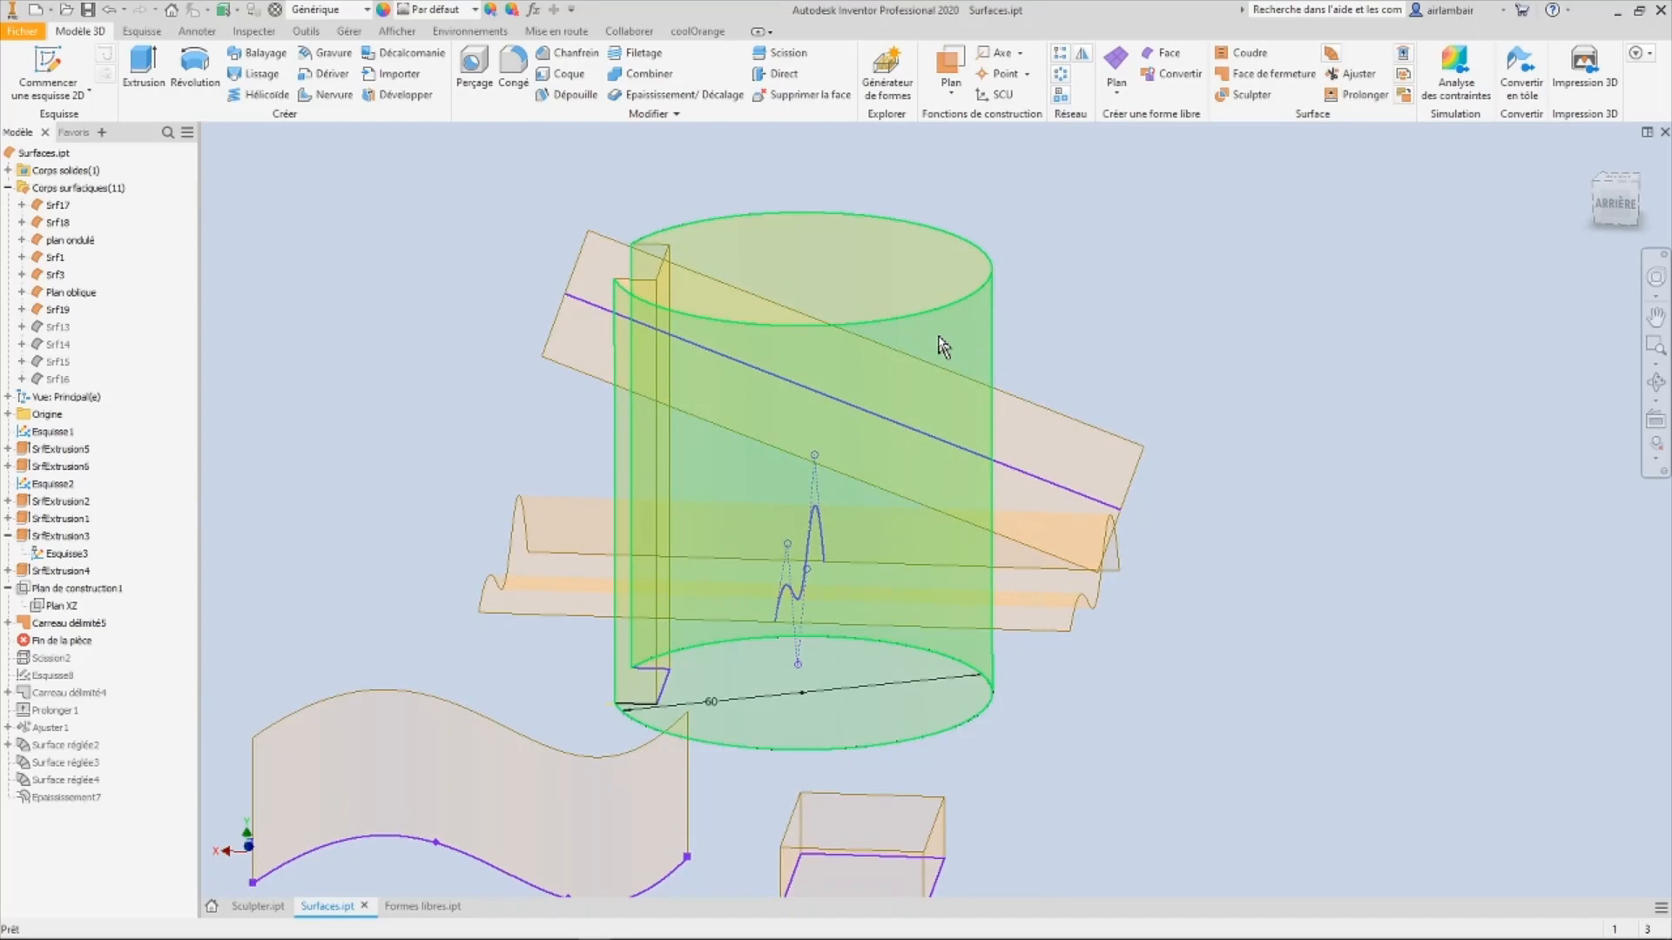
pyautogui.moveTo(966, 365)
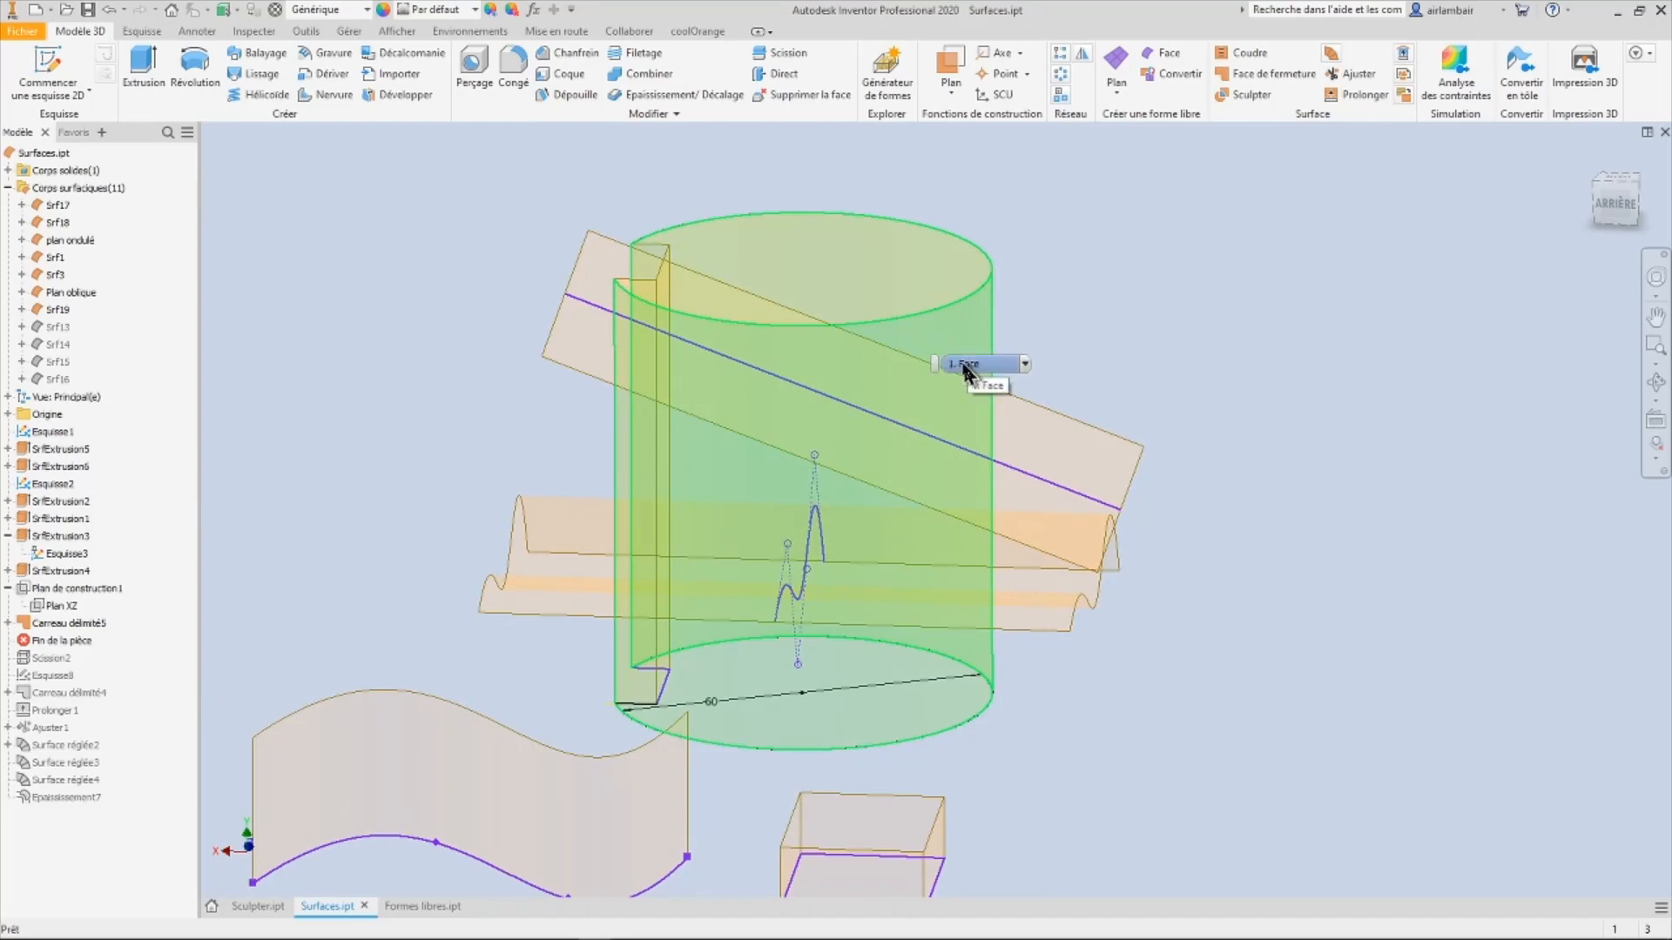
pyautogui.click(1358, 76)
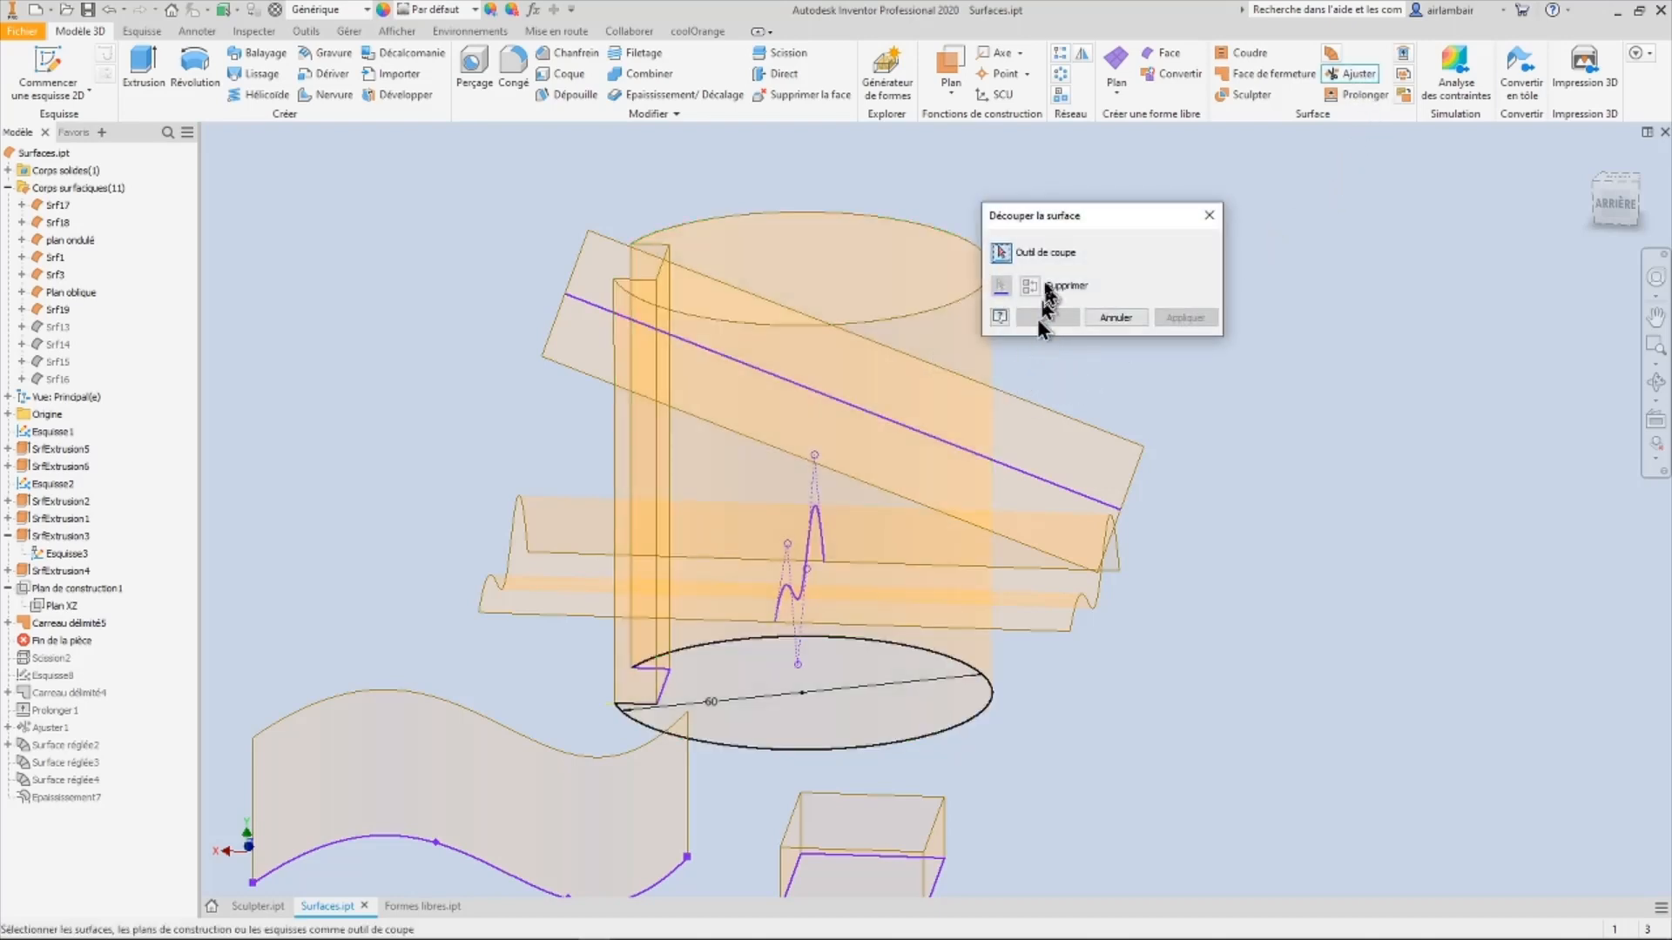
pyautogui.click(1053, 441)
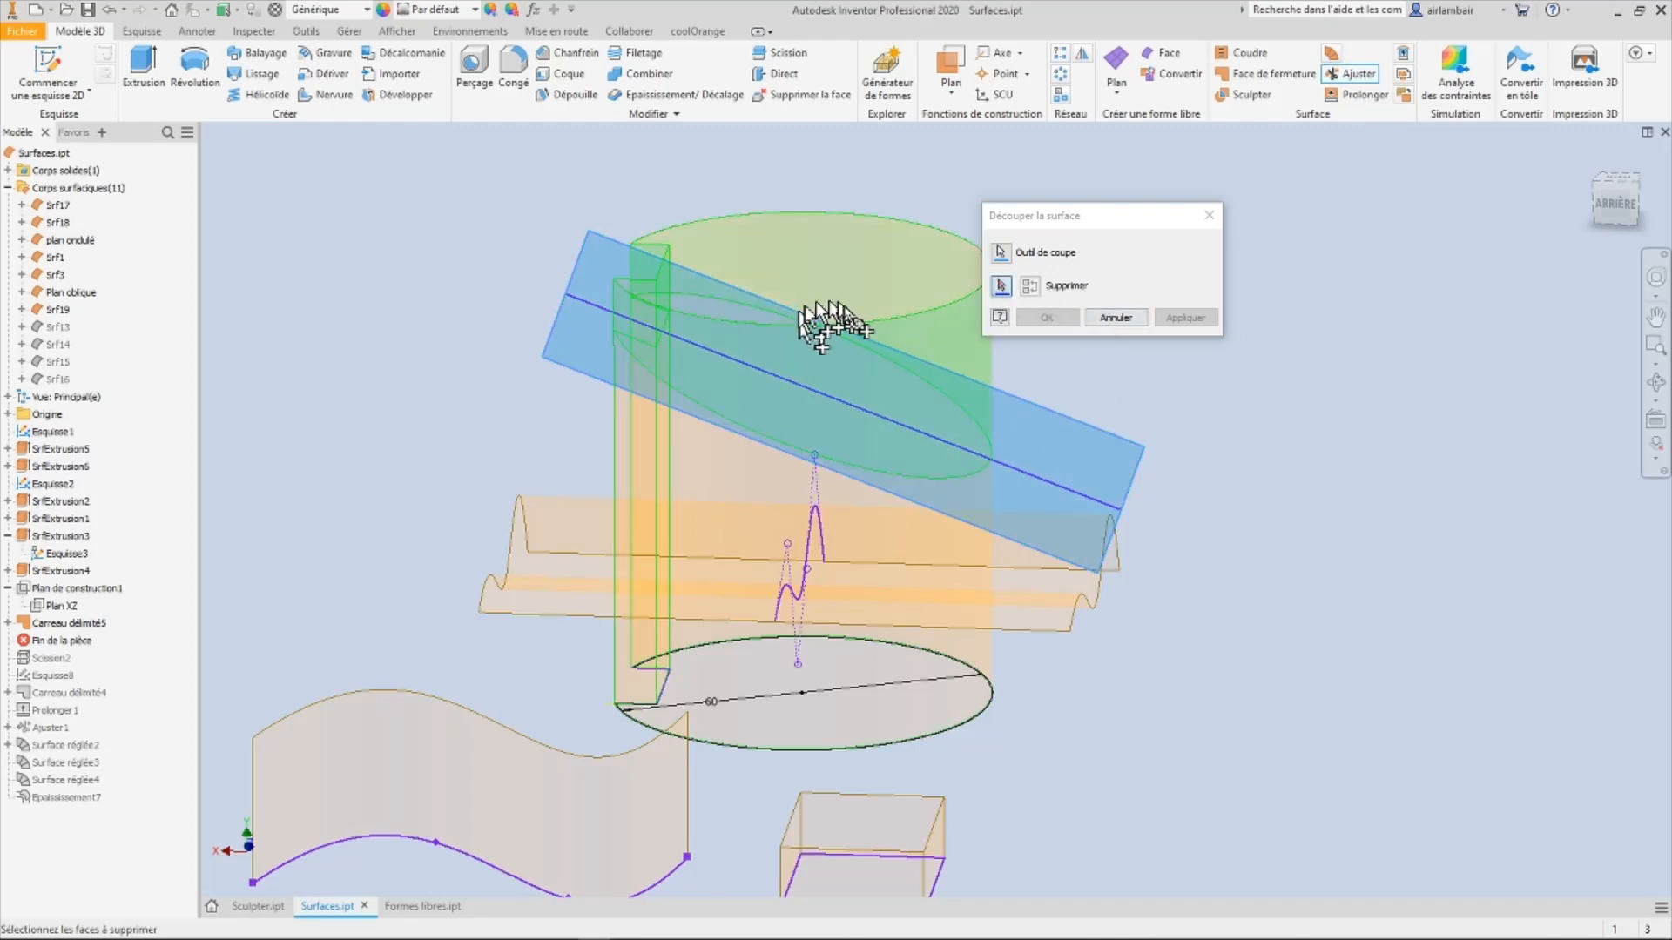
pyautogui.click(920, 339)
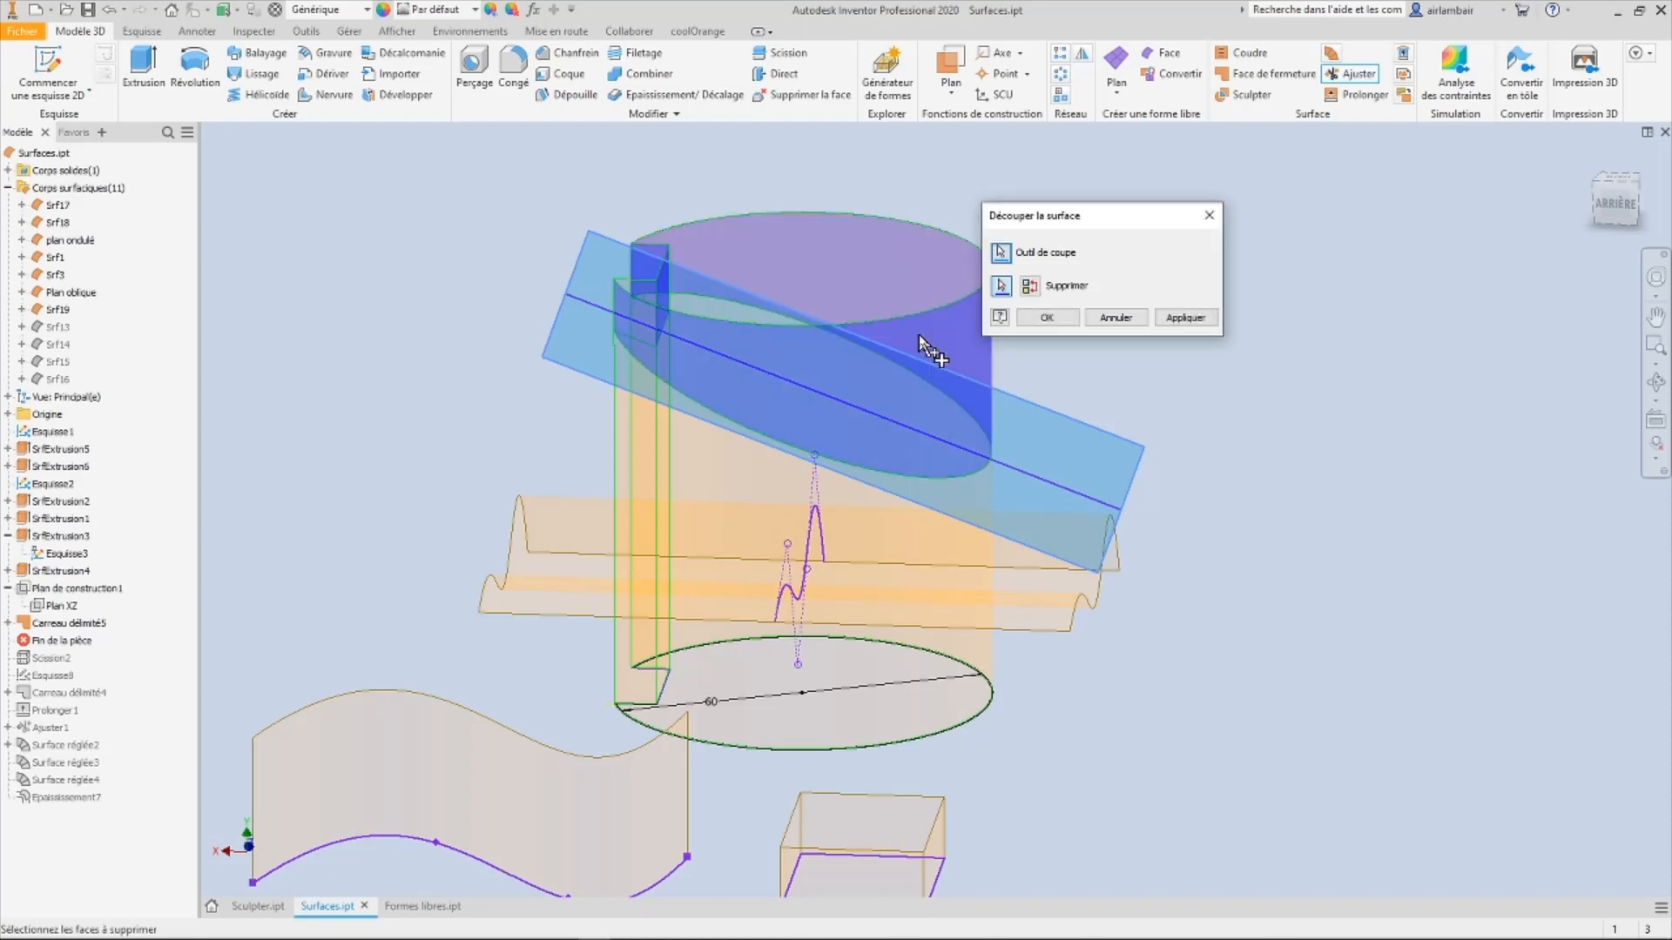
pyautogui.click(1185, 317)
# Step: Trim the remaining notch faces above the oblique plane using that plane as cutting tool, and close the trim command
pyautogui.keyDown('shift'); pyautogui.moveTo(1119, 436); pyautogui.dragTo(731, 470, button='middle'); pyautogui.keyUp('shift')
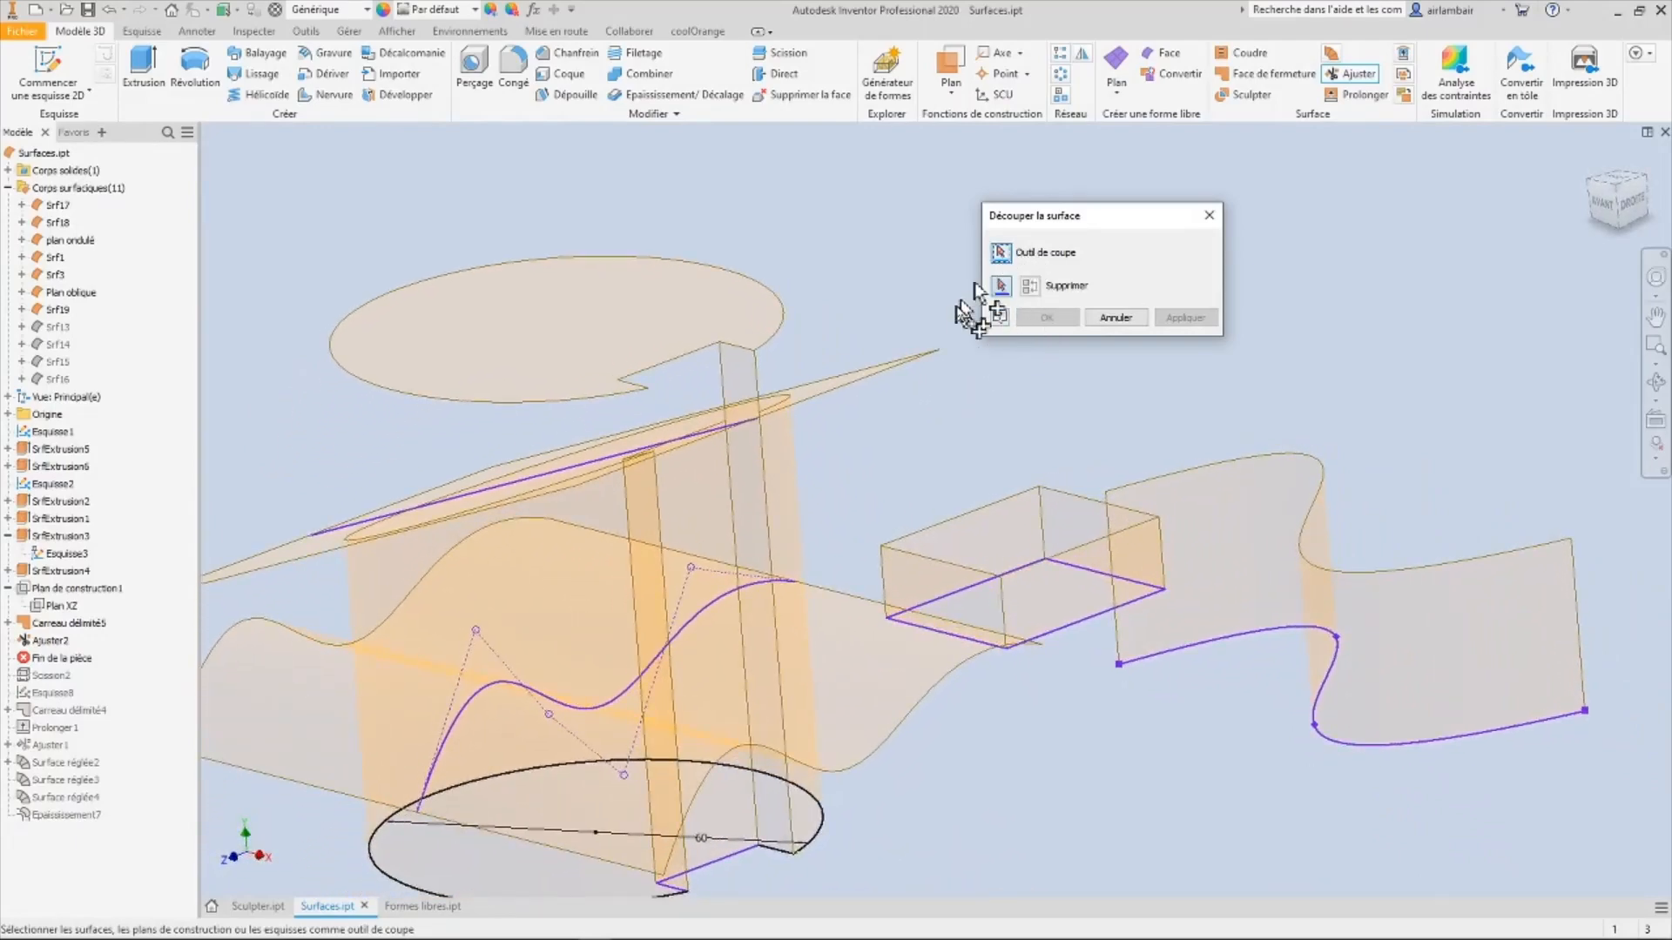
pyautogui.click(906, 372)
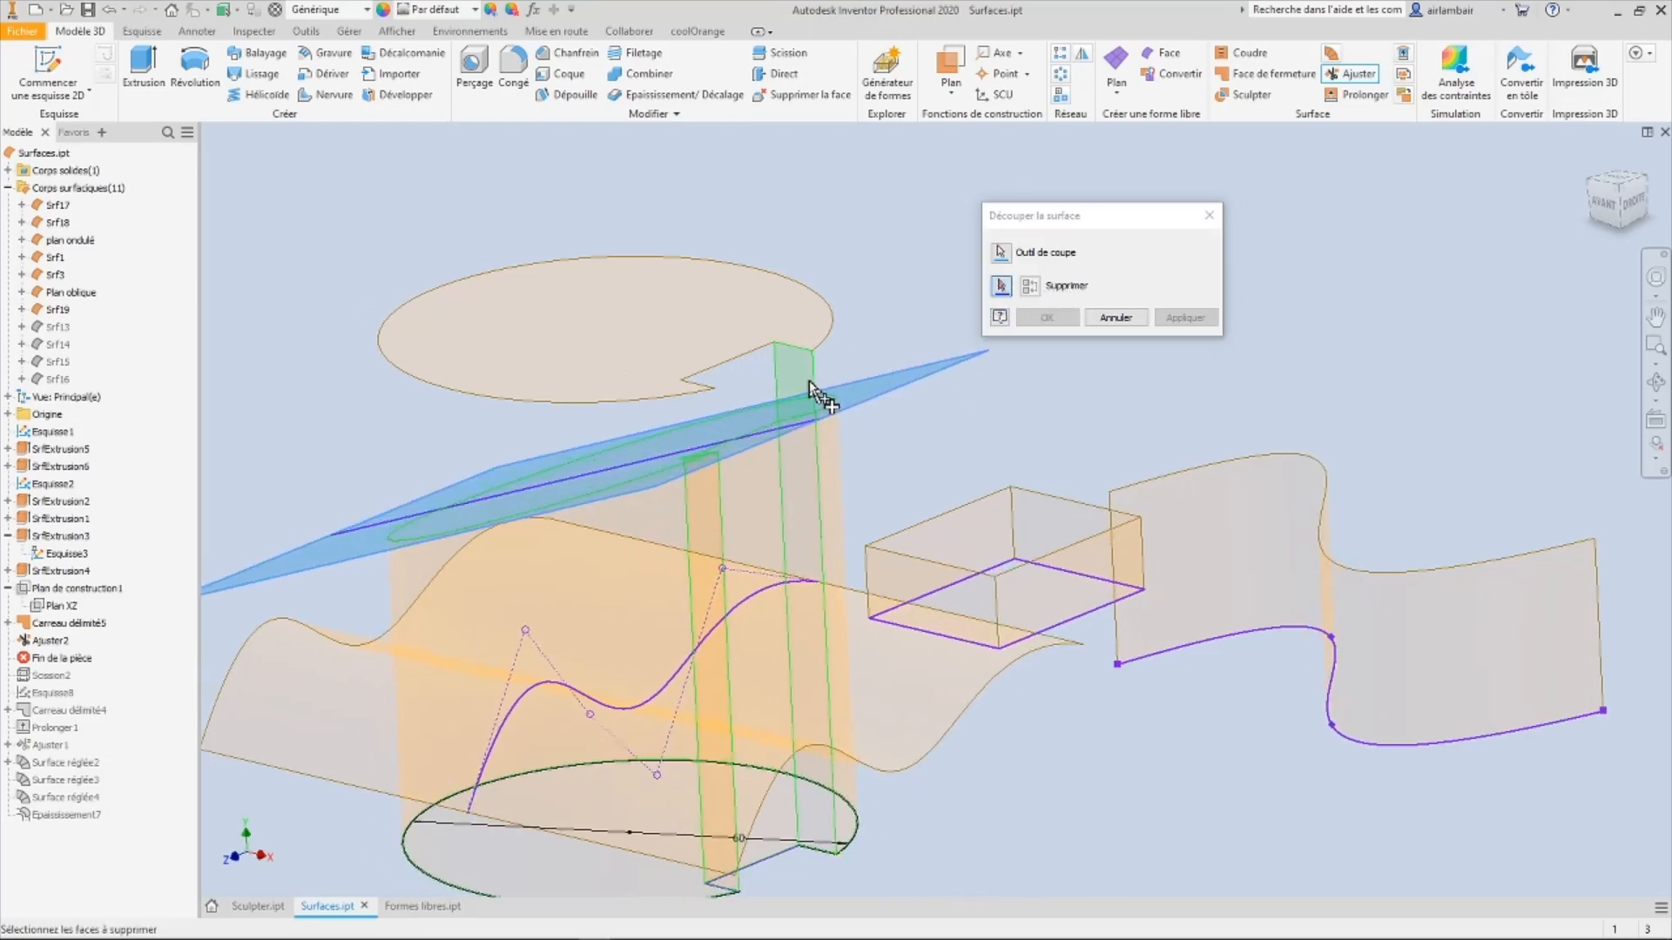
pyautogui.click(810, 383)
pyautogui.click(1179, 318)
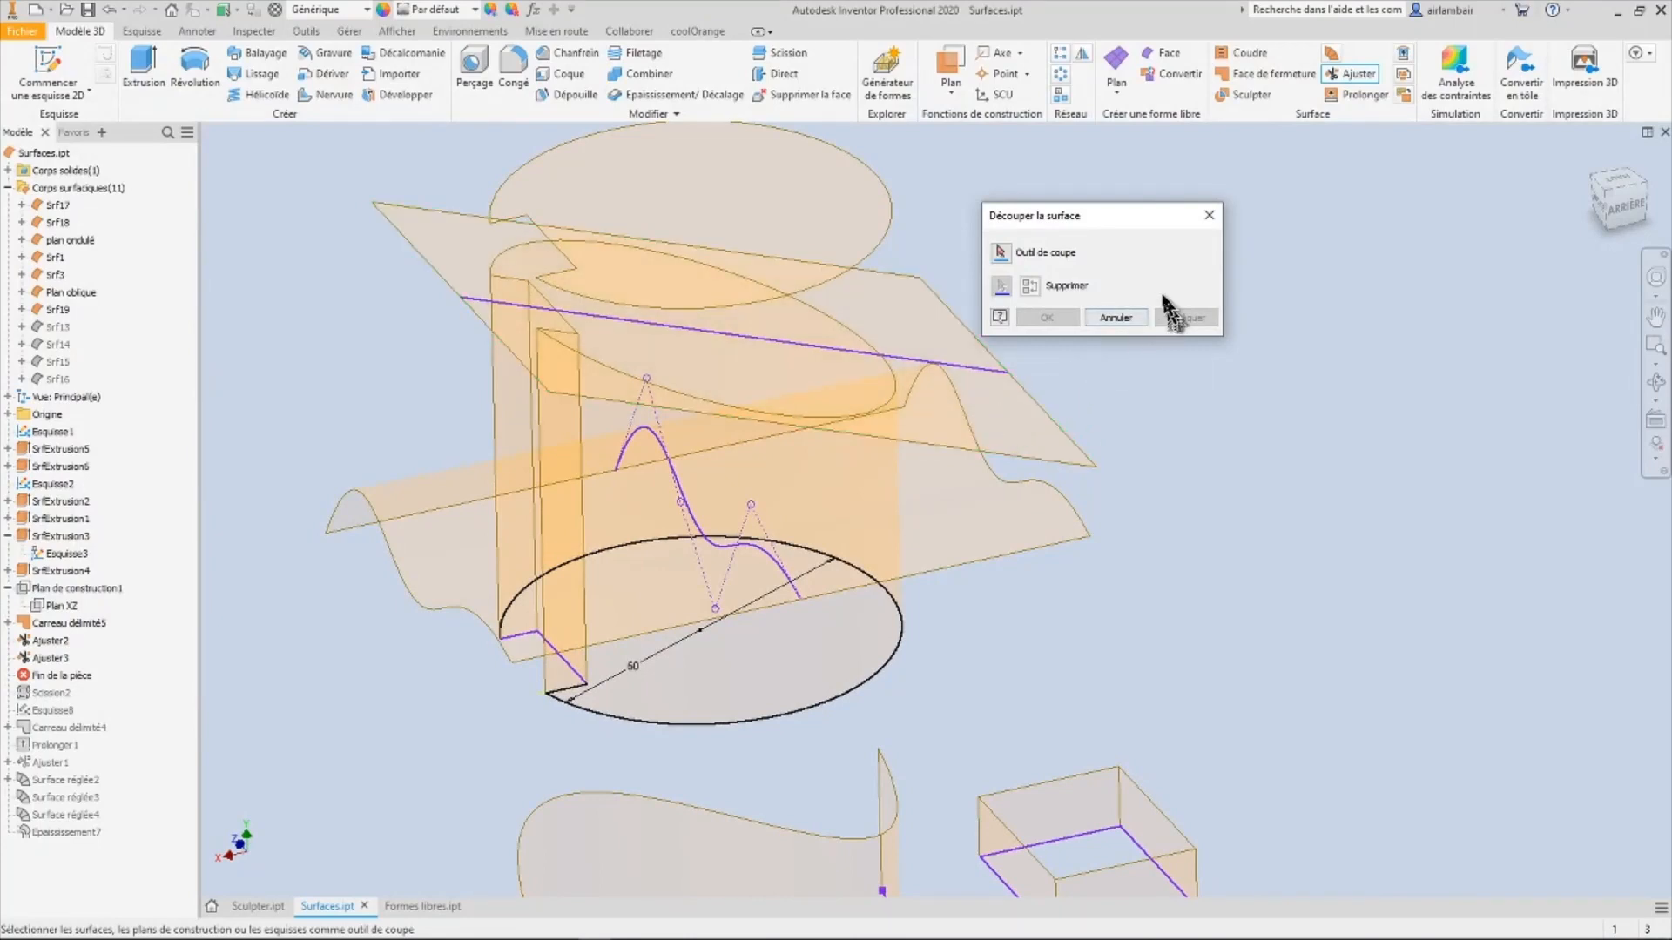
pyautogui.click(1208, 215)
pyautogui.rightClick(1001, 427)
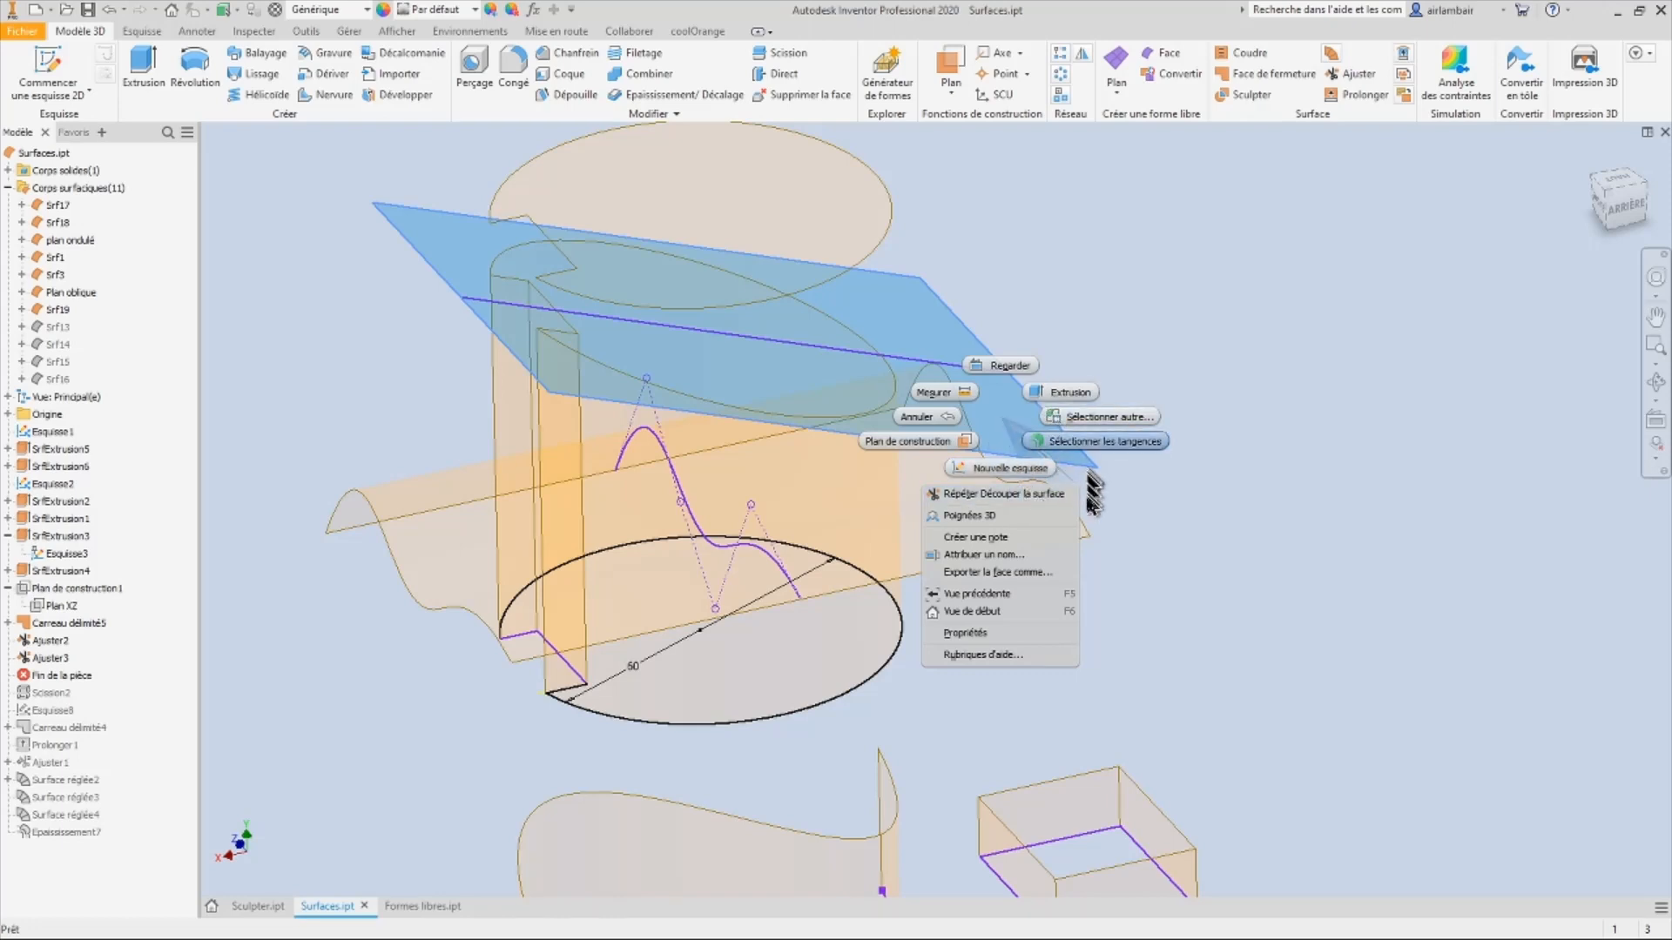
pyautogui.click(1184, 557)
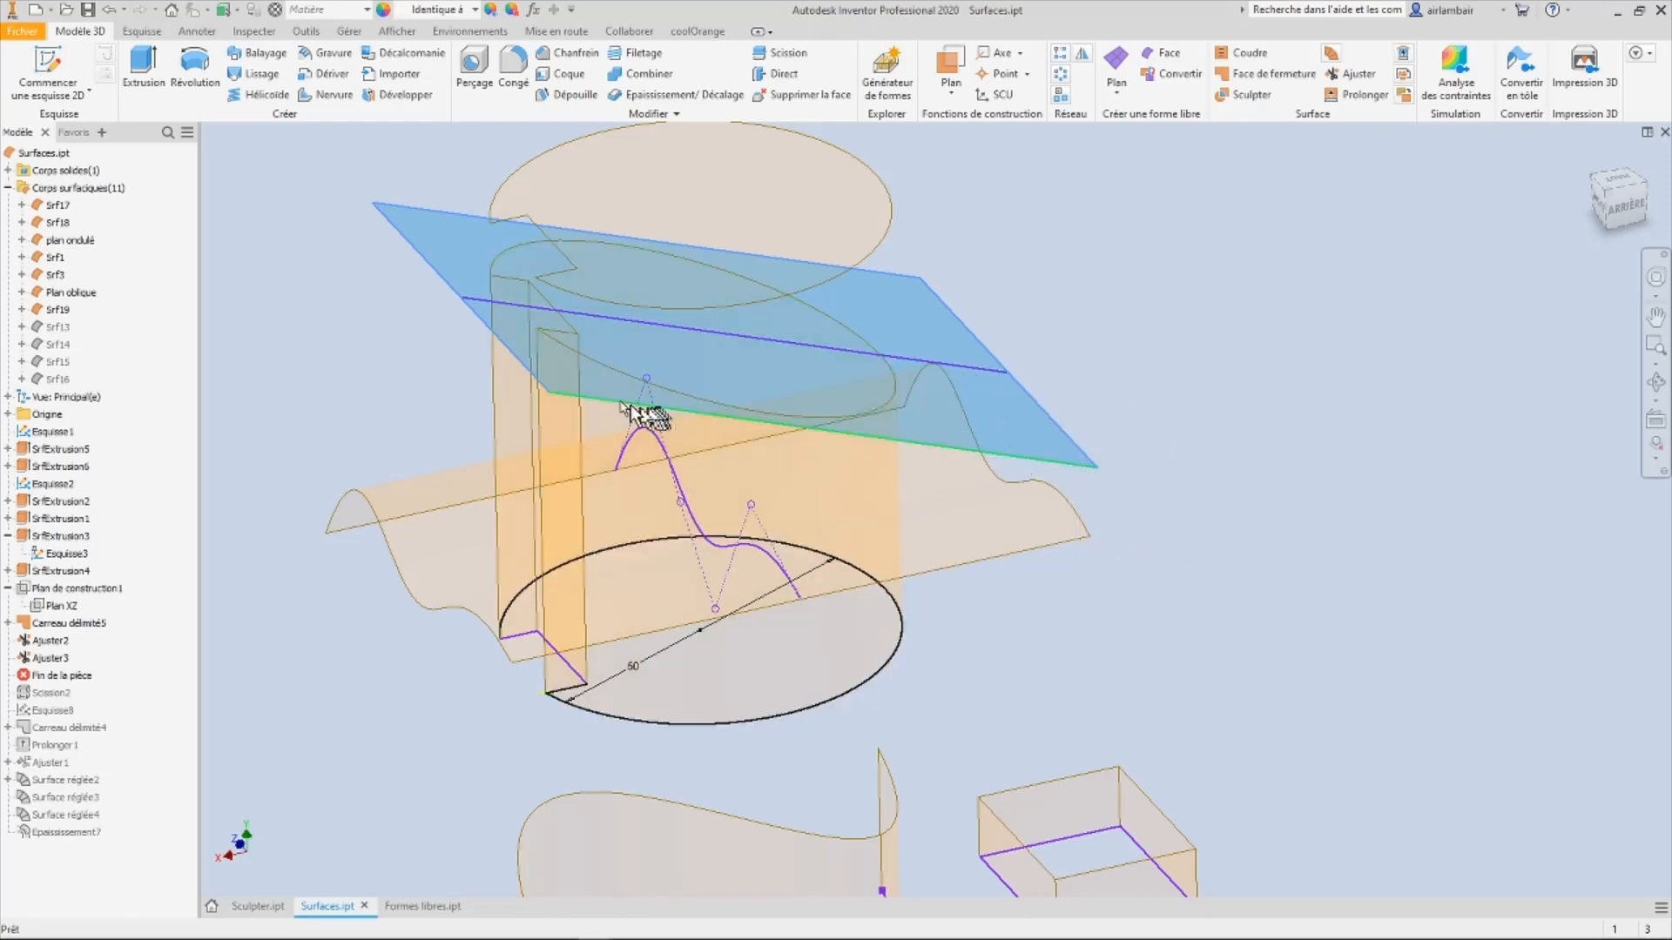
pyautogui.keyDown('shift'); pyautogui.moveTo(440, 233); pyautogui.dragTo(860, 587, button='middle'); pyautogui.keyUp('shift')
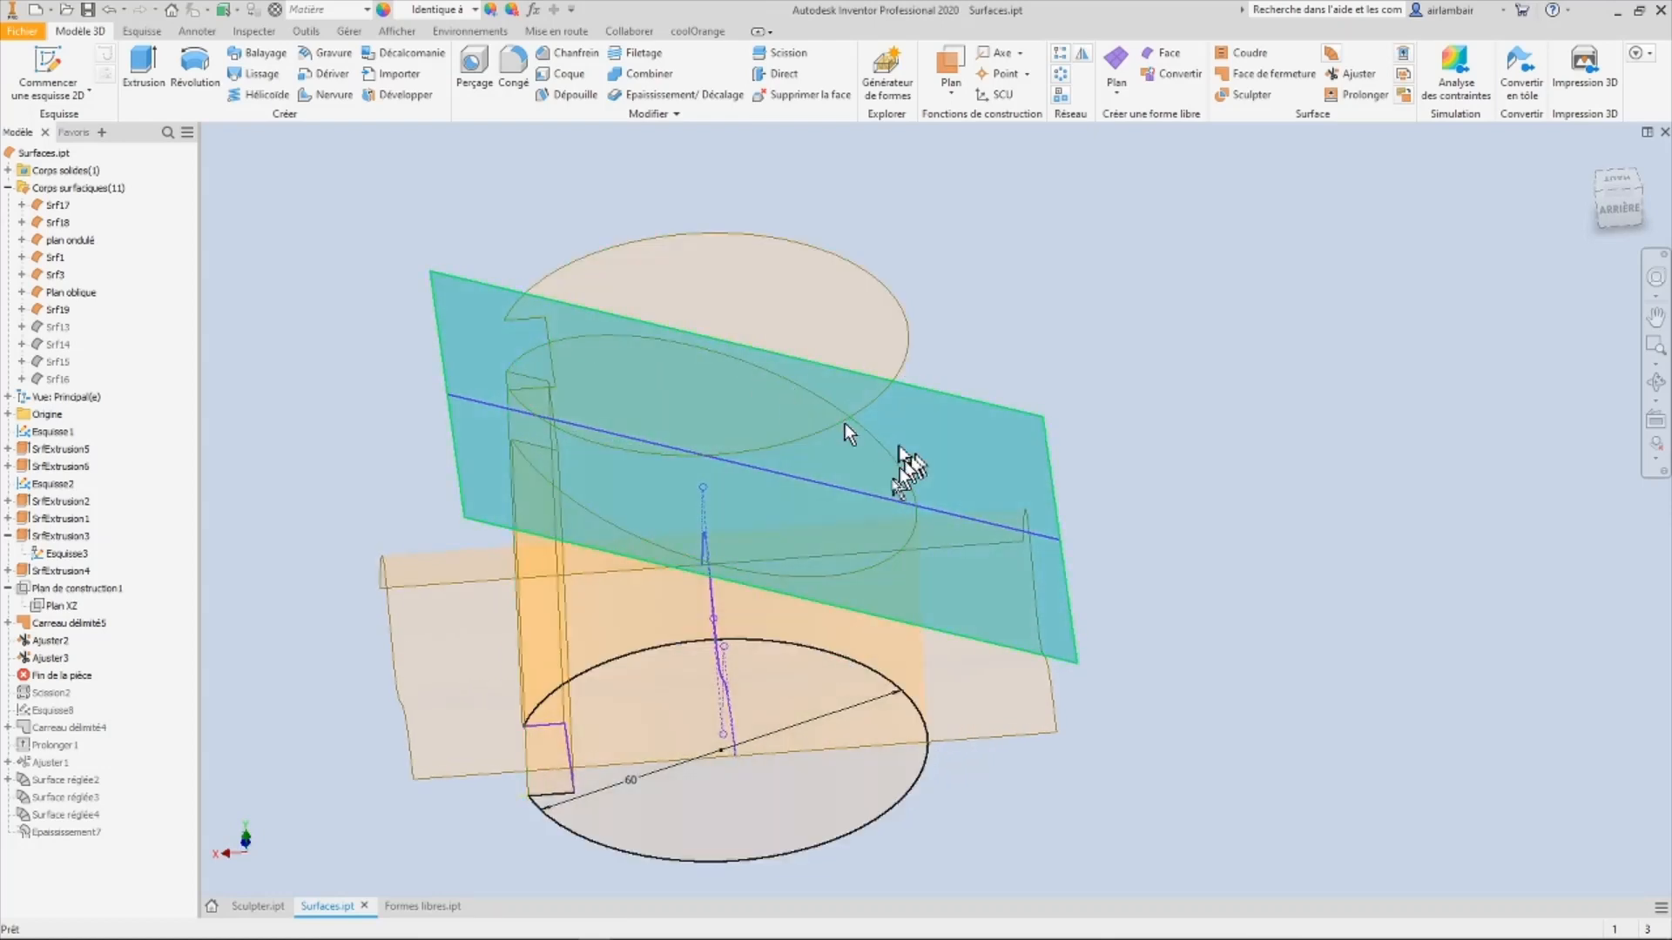
pyautogui.keyDown('shift'); pyautogui.moveTo(903, 455); pyautogui.dragTo(1219, 148, button='middle'); pyautogui.keyUp('shift')
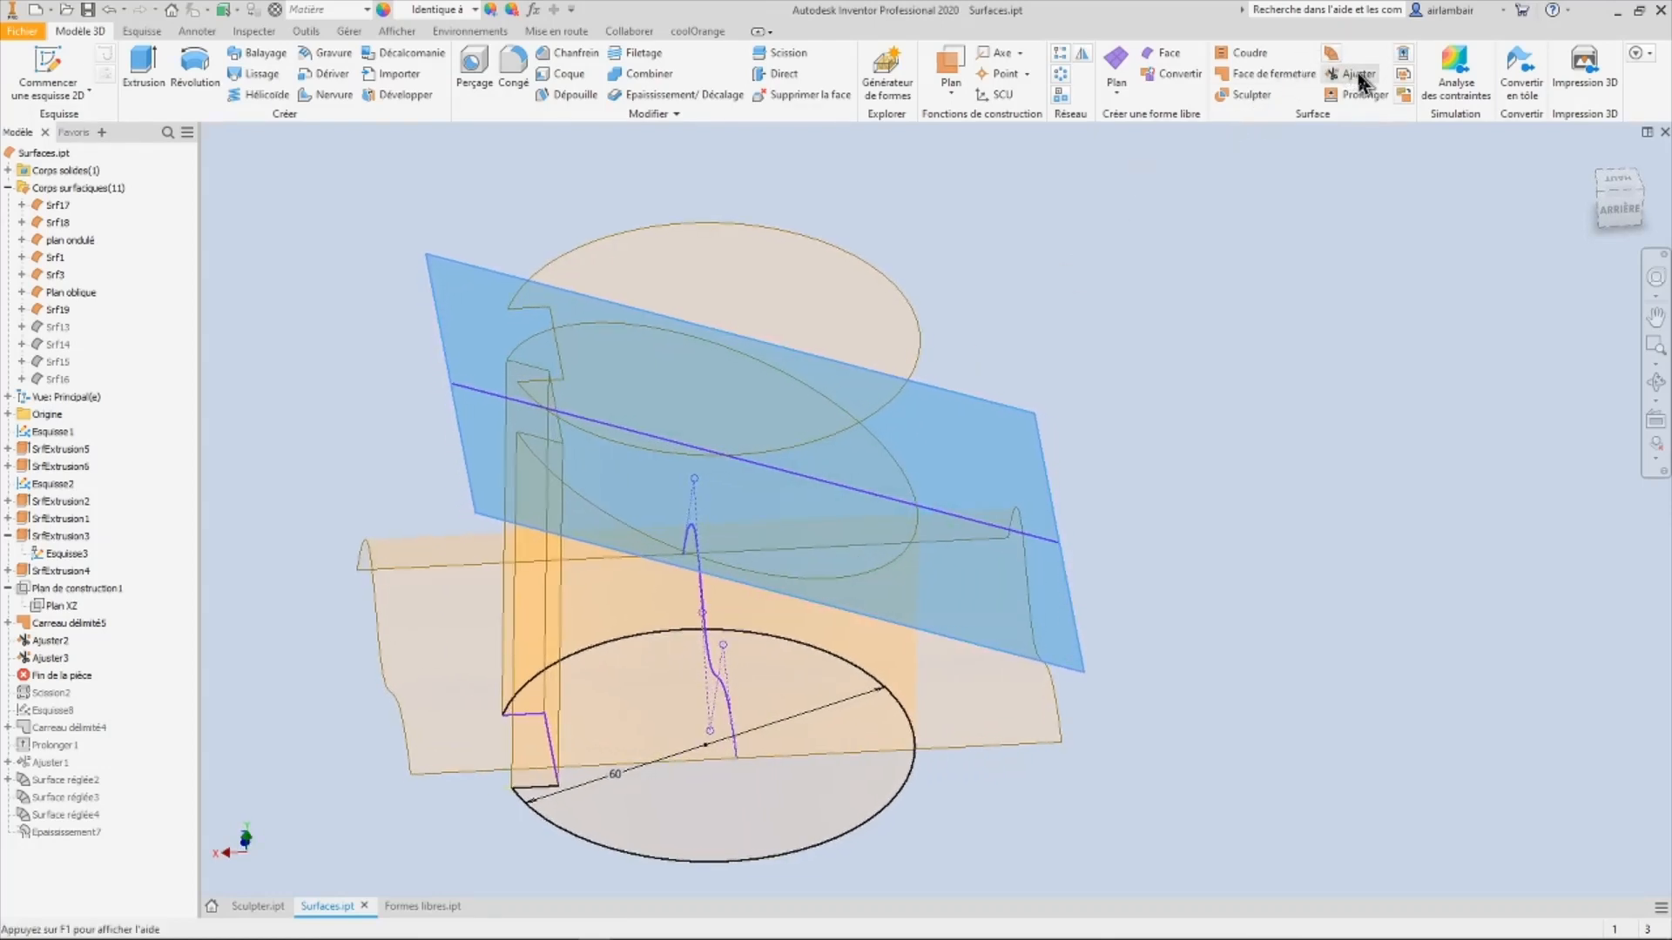
pyautogui.click(1358, 77)
pyautogui.keyDown('shift'); pyautogui.moveTo(942, 441); pyautogui.dragTo(933, 573, button='middle'); pyautogui.keyUp('shift')
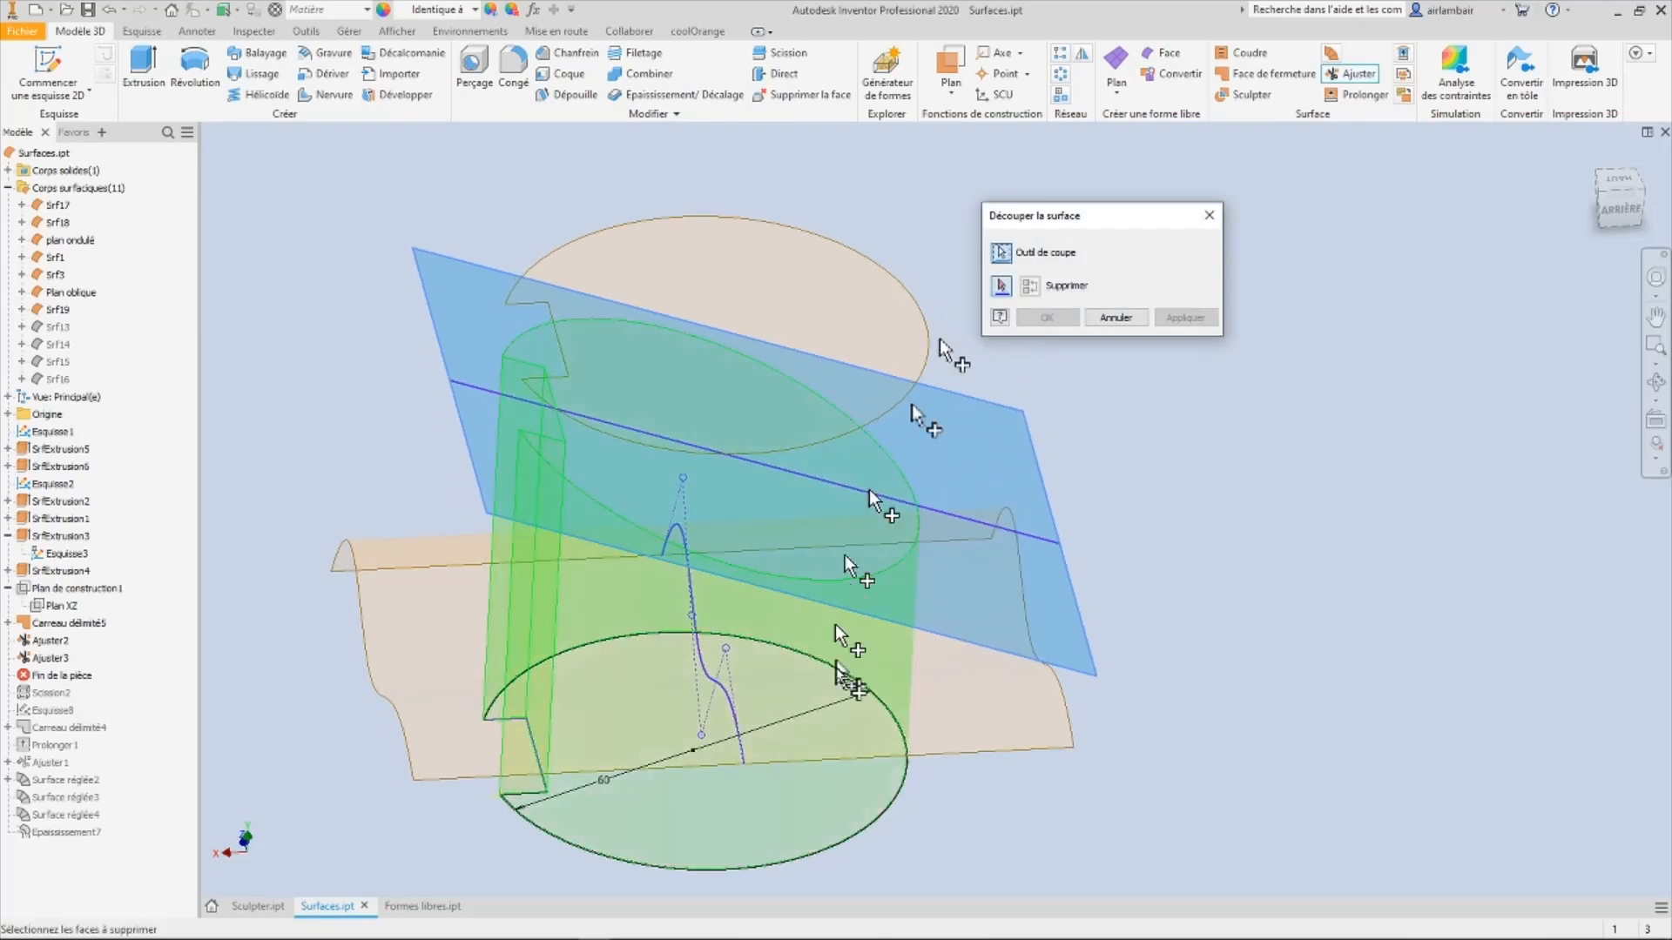
pyautogui.click(814, 671)
pyautogui.moveTo(813, 671)
pyautogui.keyDown('shift'); pyautogui.mouseDown(button='middle')
pyautogui.moveTo(697, 666)
pyautogui.moveTo(767, 592)
pyautogui.moveTo(834, 623)
pyautogui.moveTo(902, 590)
pyautogui.moveTo(1001, 488)
pyautogui.moveTo(1108, 315)
pyautogui.mouseUp(button='middle'); pyautogui.keyUp('shift')
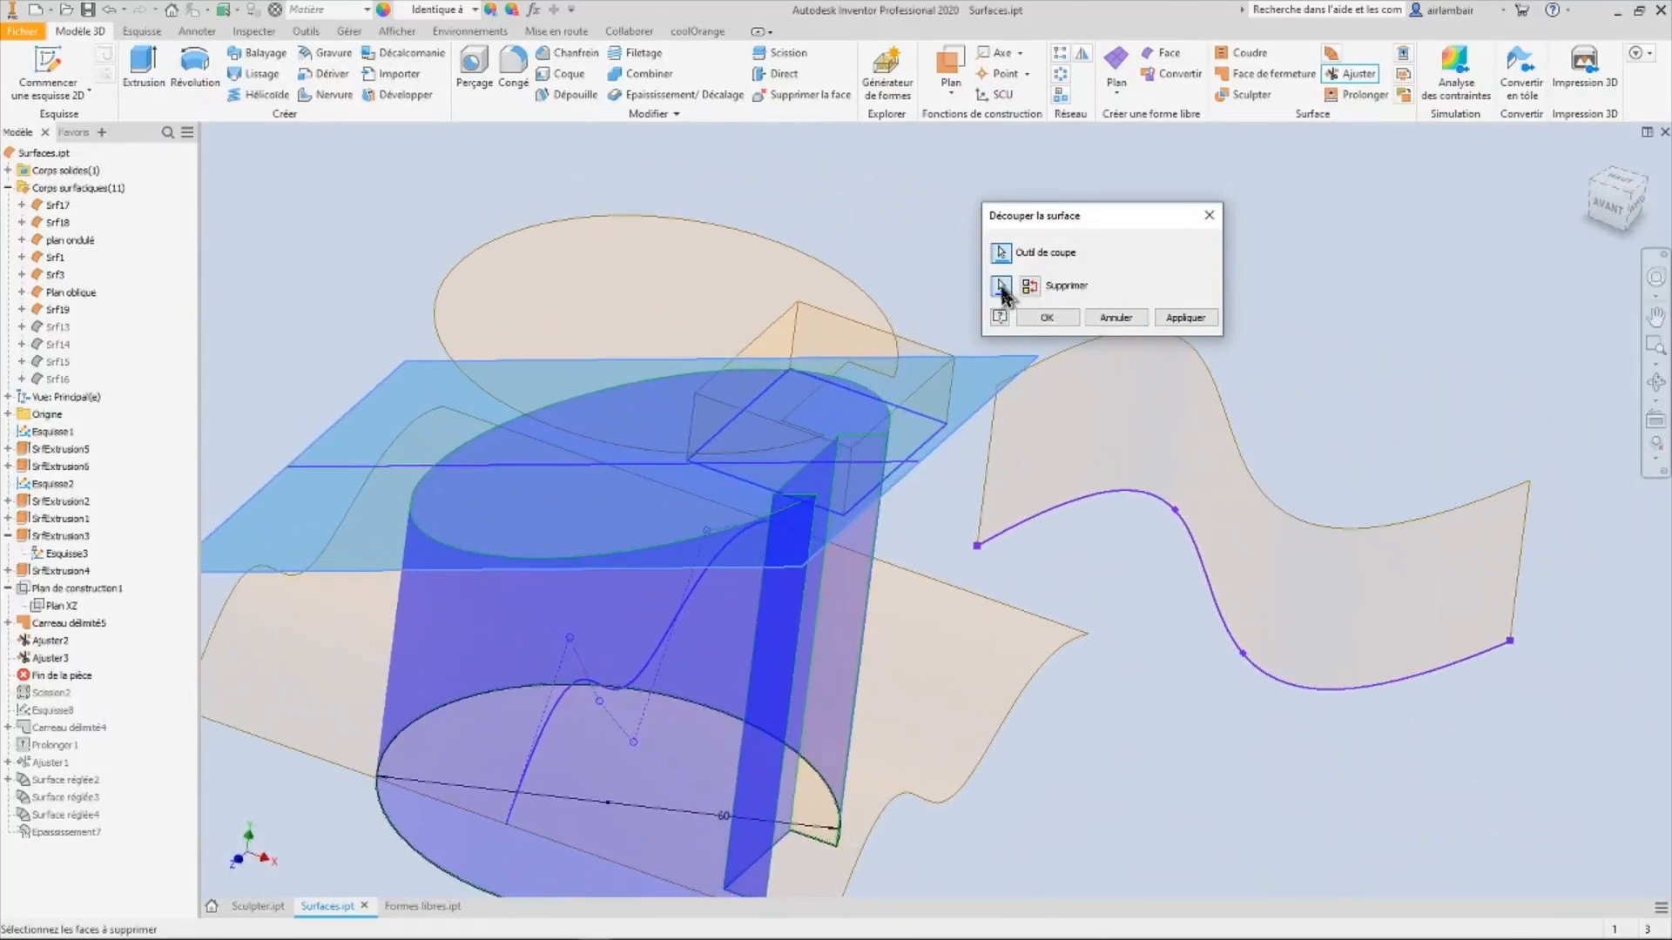
pyautogui.moveTo(978, 395)
pyautogui.keyDown('shift'); pyautogui.mouseDown(button='middle')
pyautogui.moveTo(1069, 347)
pyautogui.moveTo(1007, 298)
pyautogui.mouseUp(button='middle'); pyautogui.keyUp('shift')
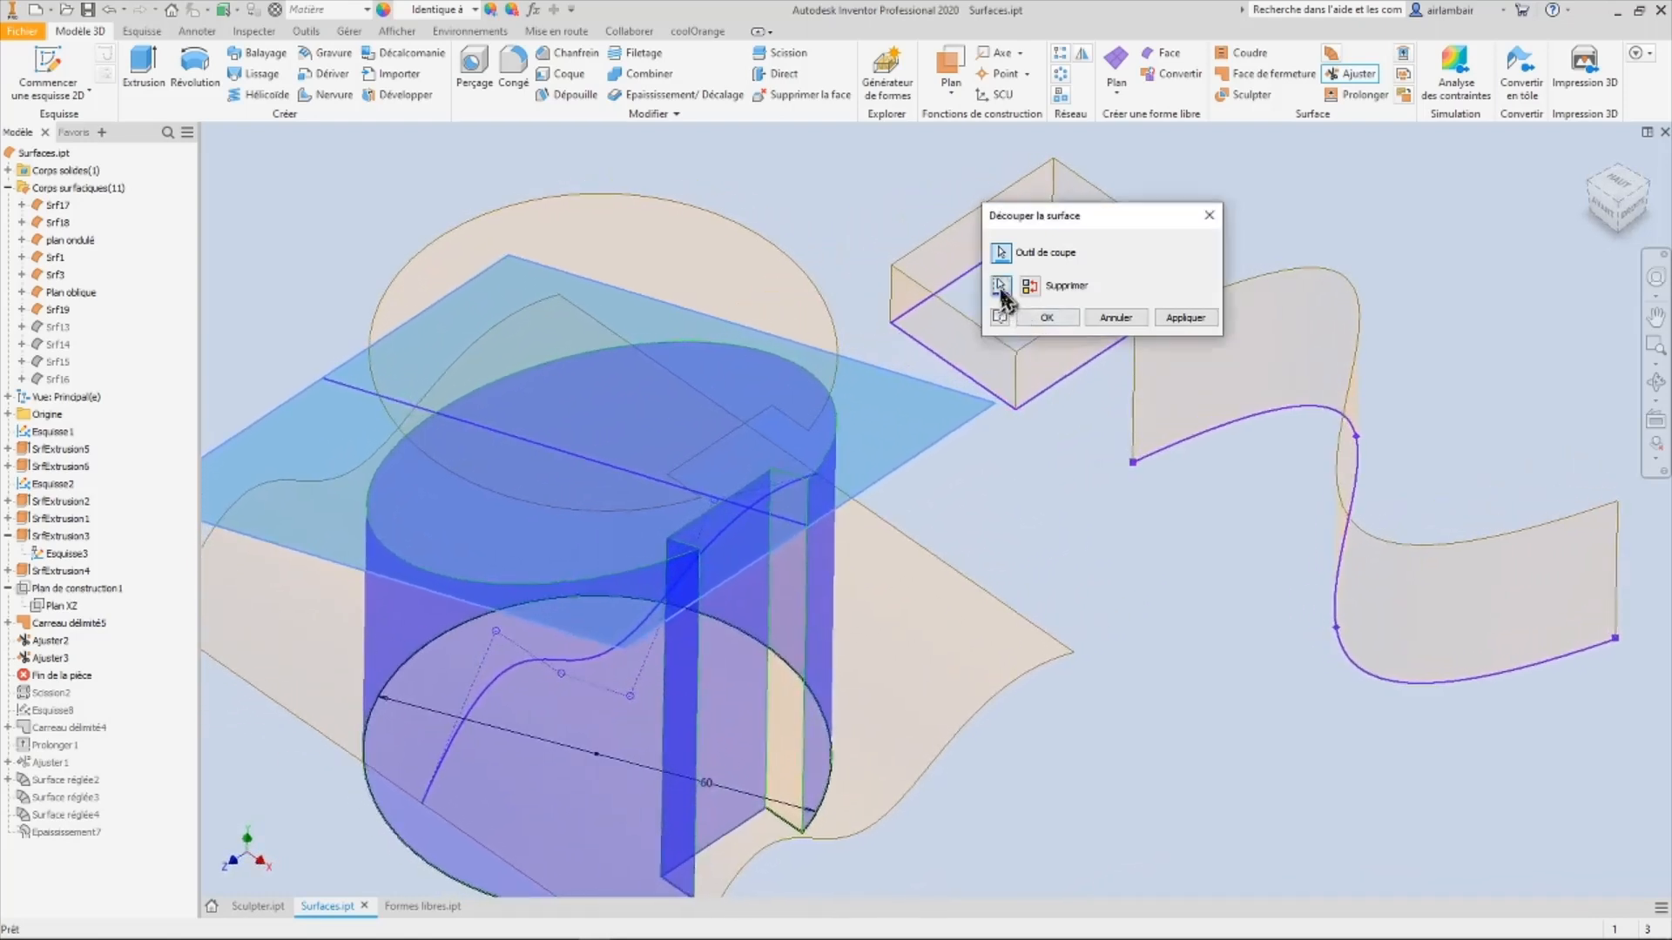
pyautogui.click(1000, 286)
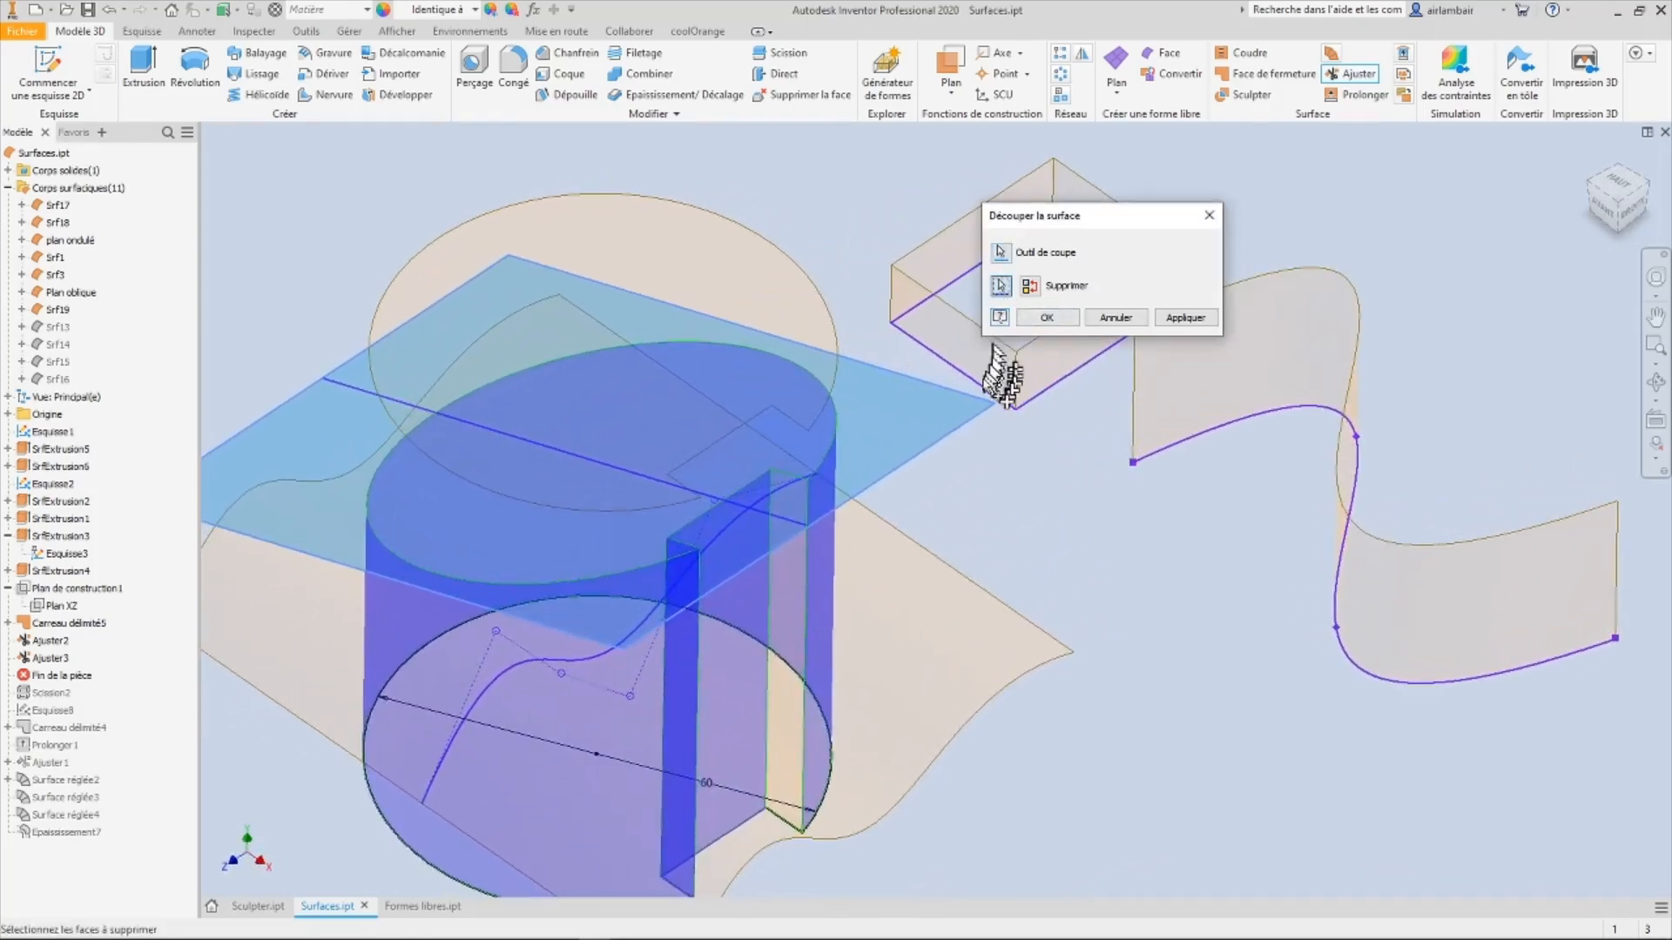
pyautogui.click(1031, 288)
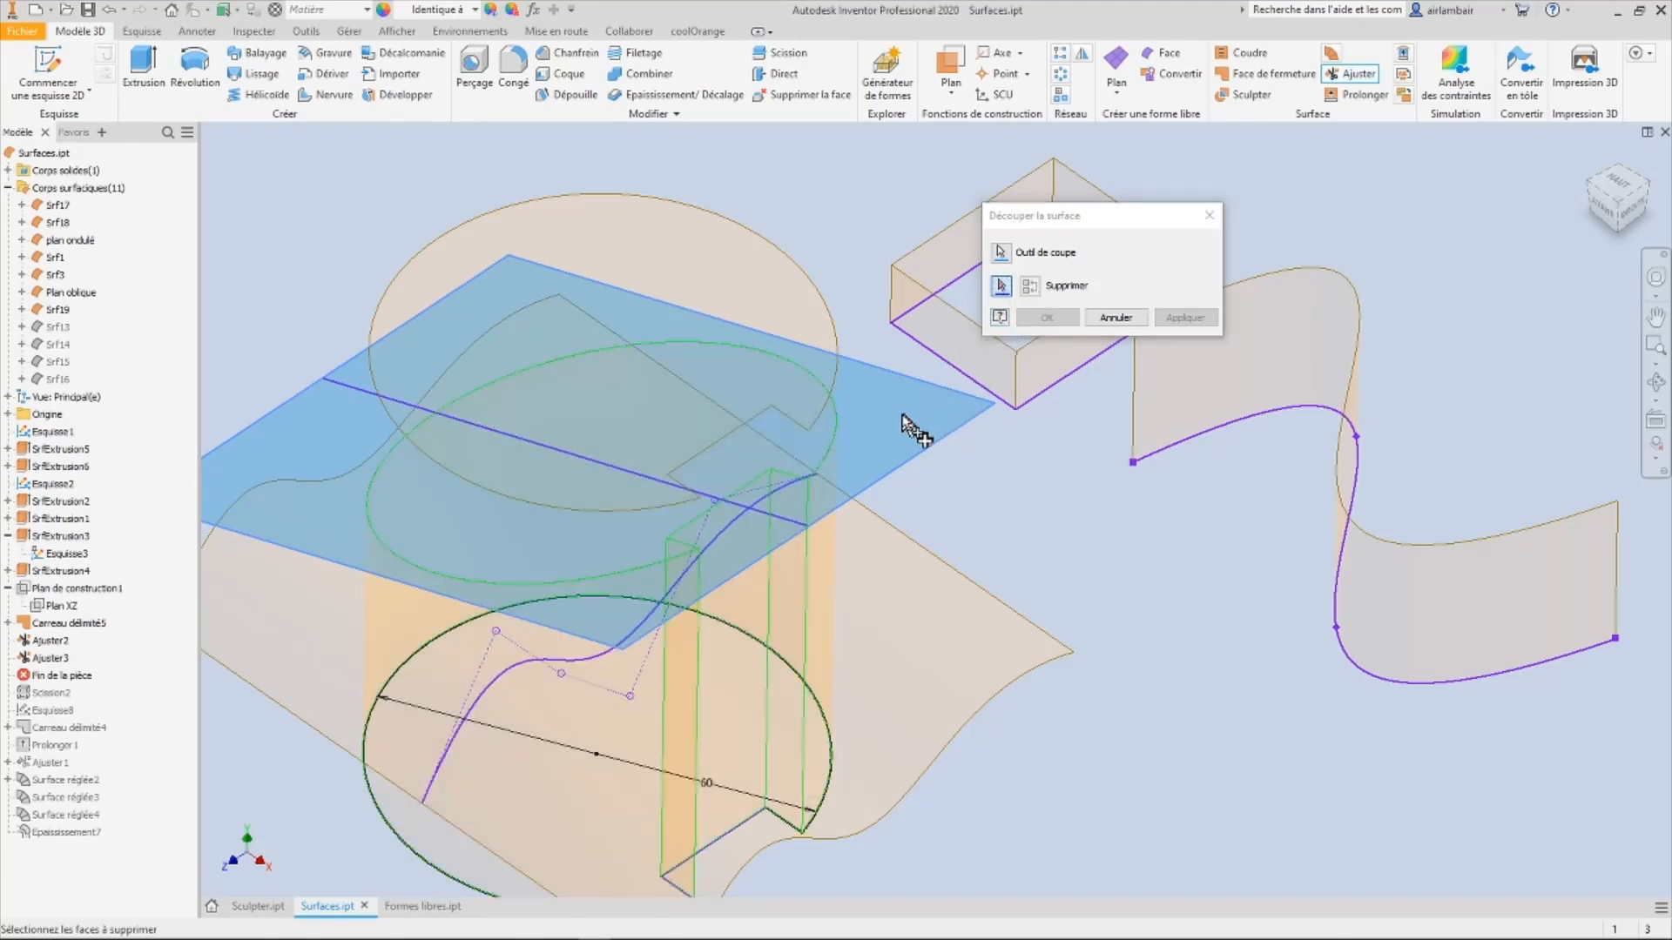
pyautogui.keyDown('shift'); pyautogui.moveTo(914, 422); pyautogui.dragTo(370, 261, button='middle'); pyautogui.keyUp('shift')
pyautogui.click(1123, 318)
pyautogui.moveTo(246, 394); pyautogui.dragTo(299, 412, button='middle')
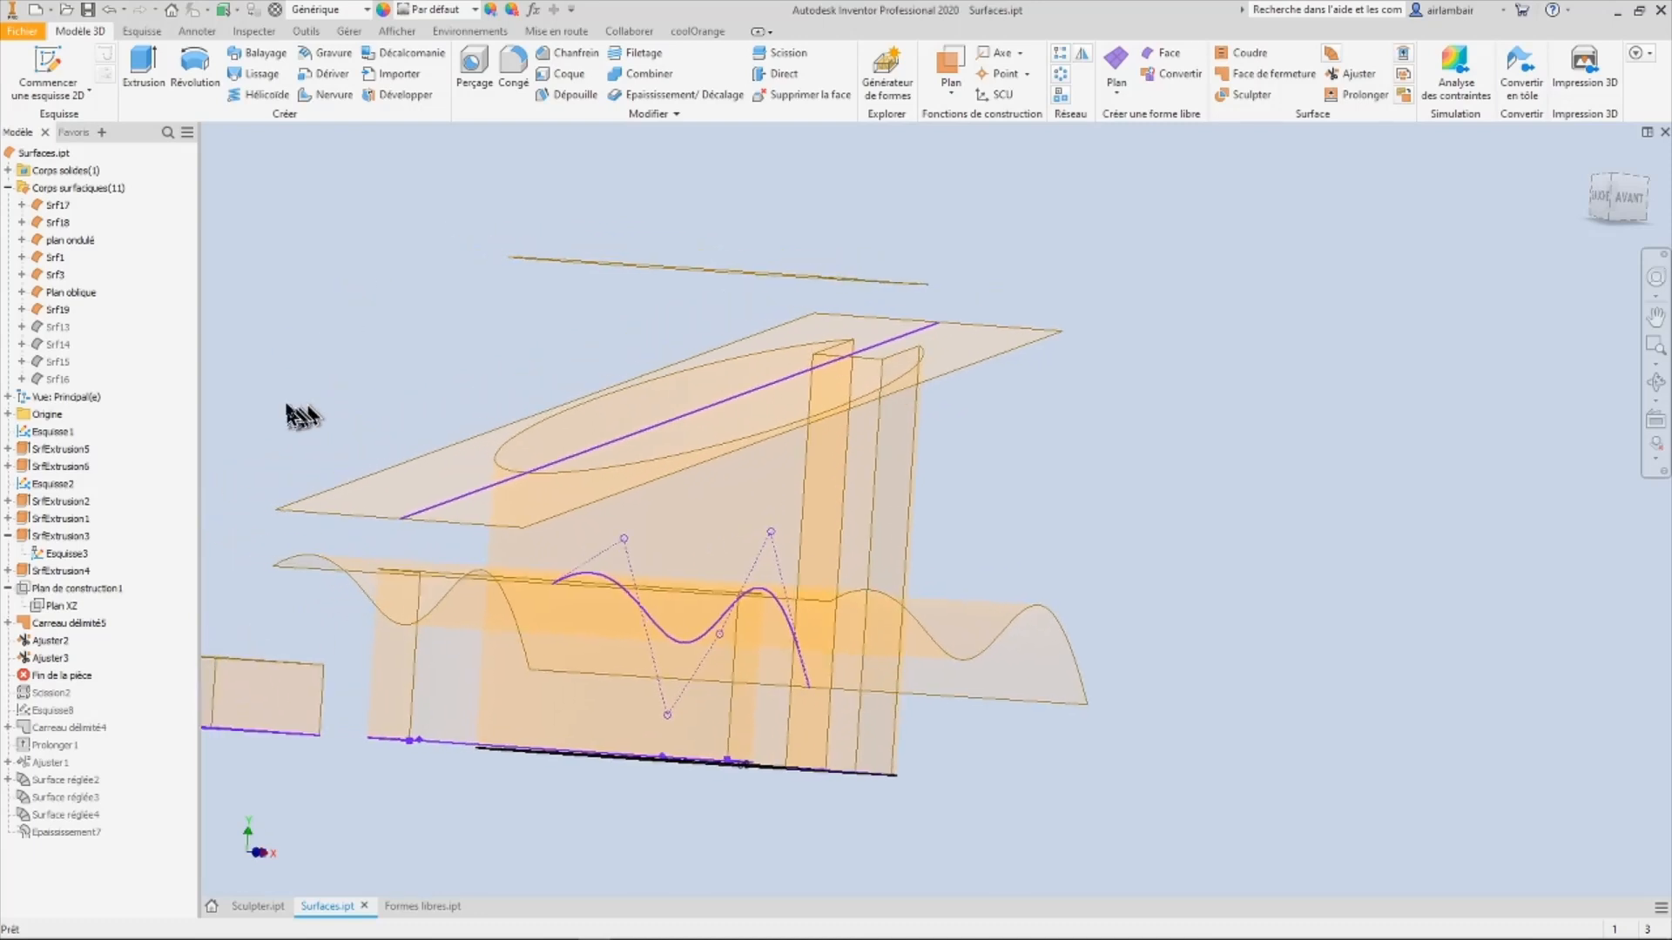
# Step: Undo the two trims made with the oblique plane, keeping the split feature Scission1 deleted
pyautogui.click(108, 11)
pyautogui.click(108, 12)
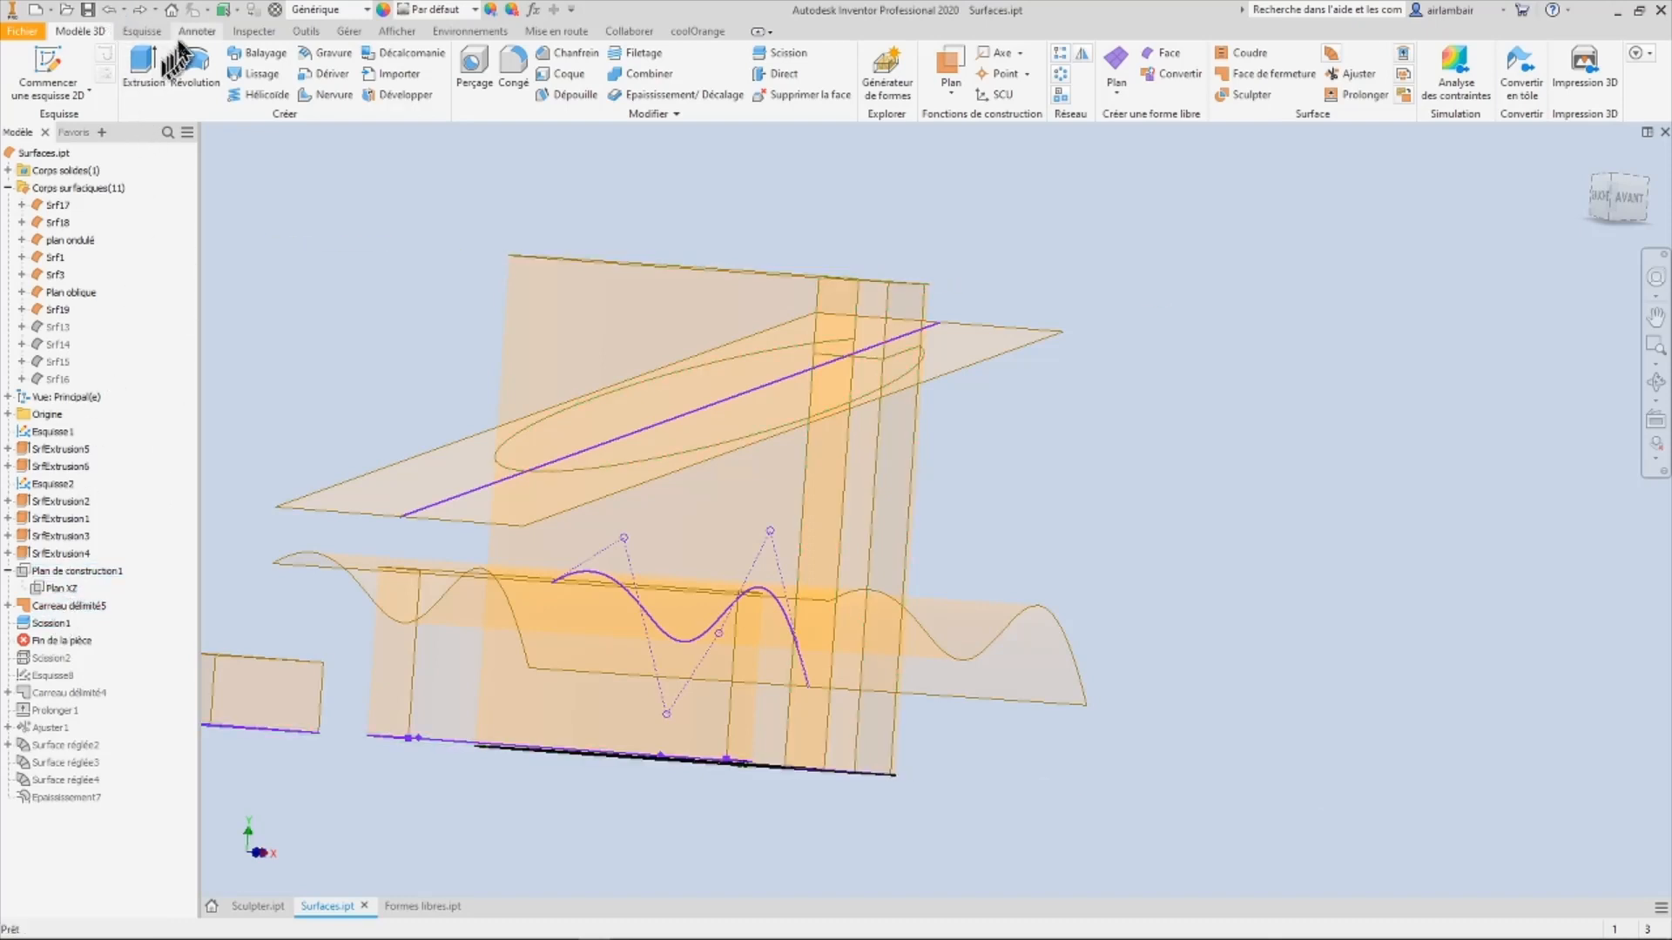
pyautogui.click(140, 12)
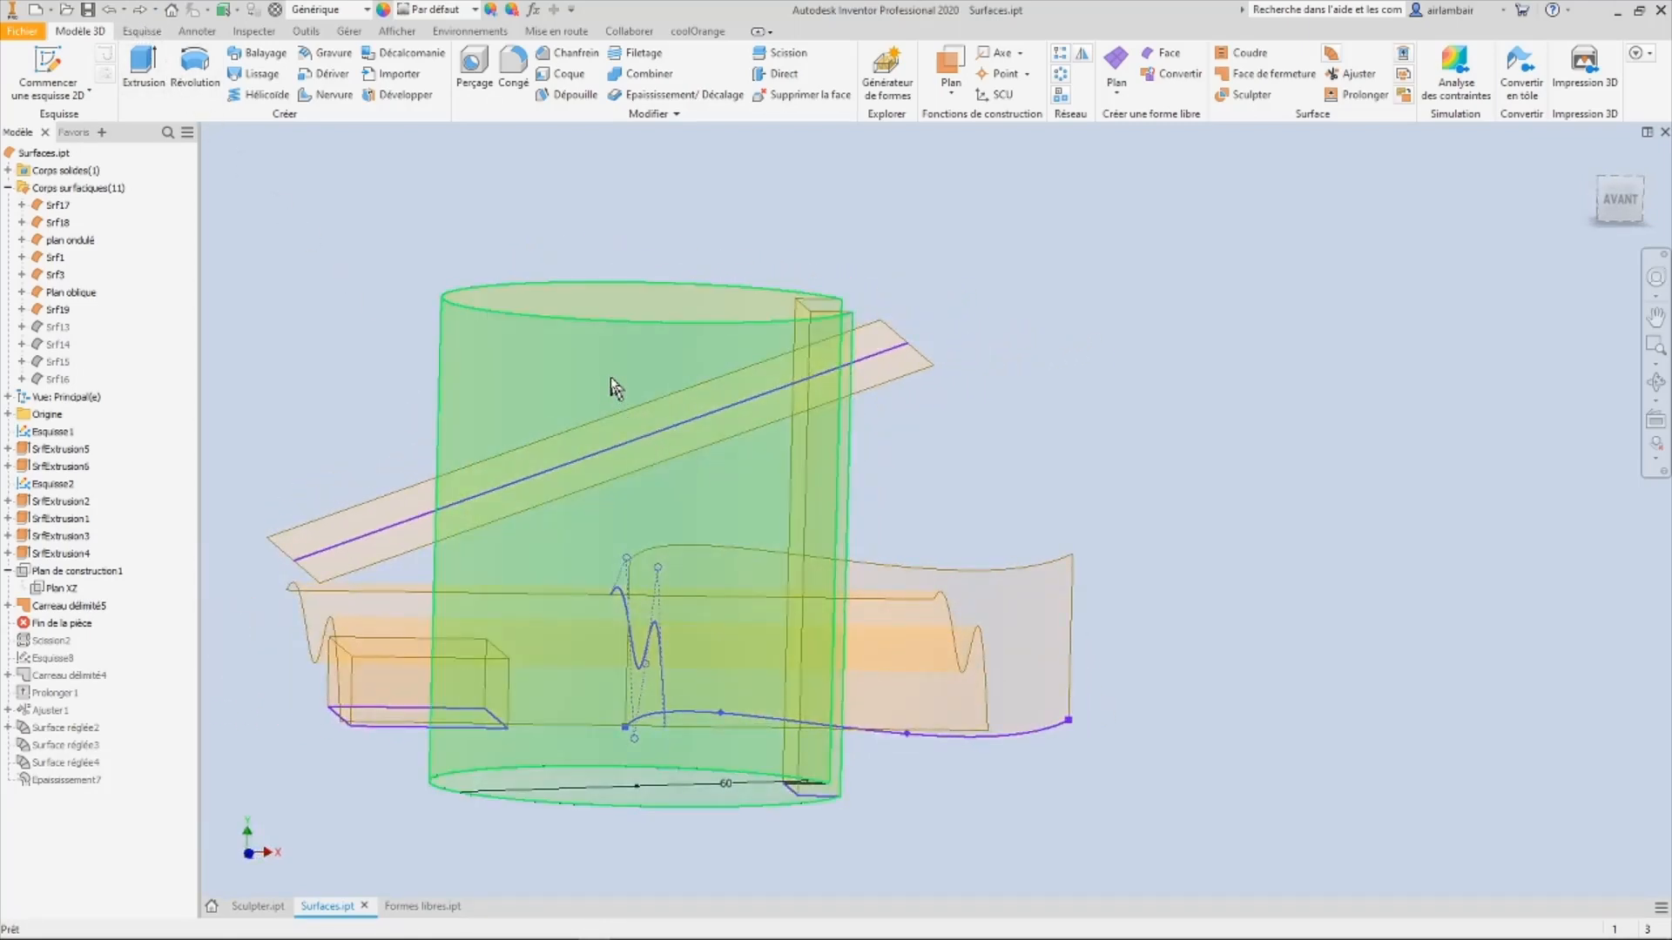
# Step: Split the cylinder face using the oblique plane as splitting tool, and close the split command
pyautogui.click(786, 56)
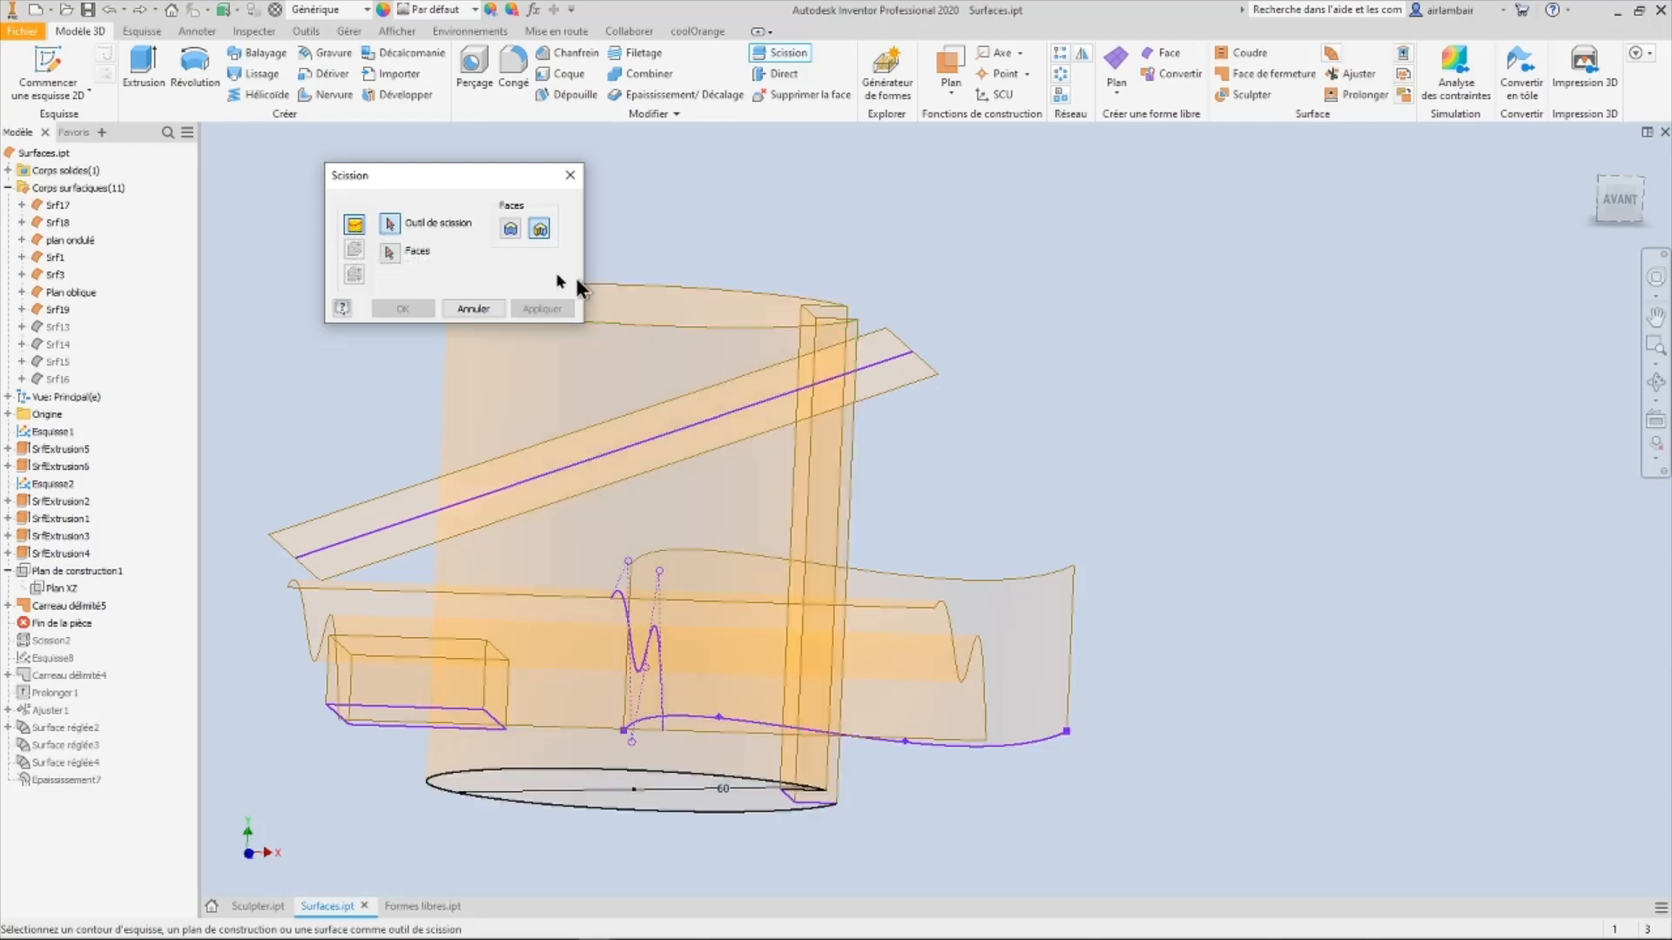
pyautogui.click(901, 379)
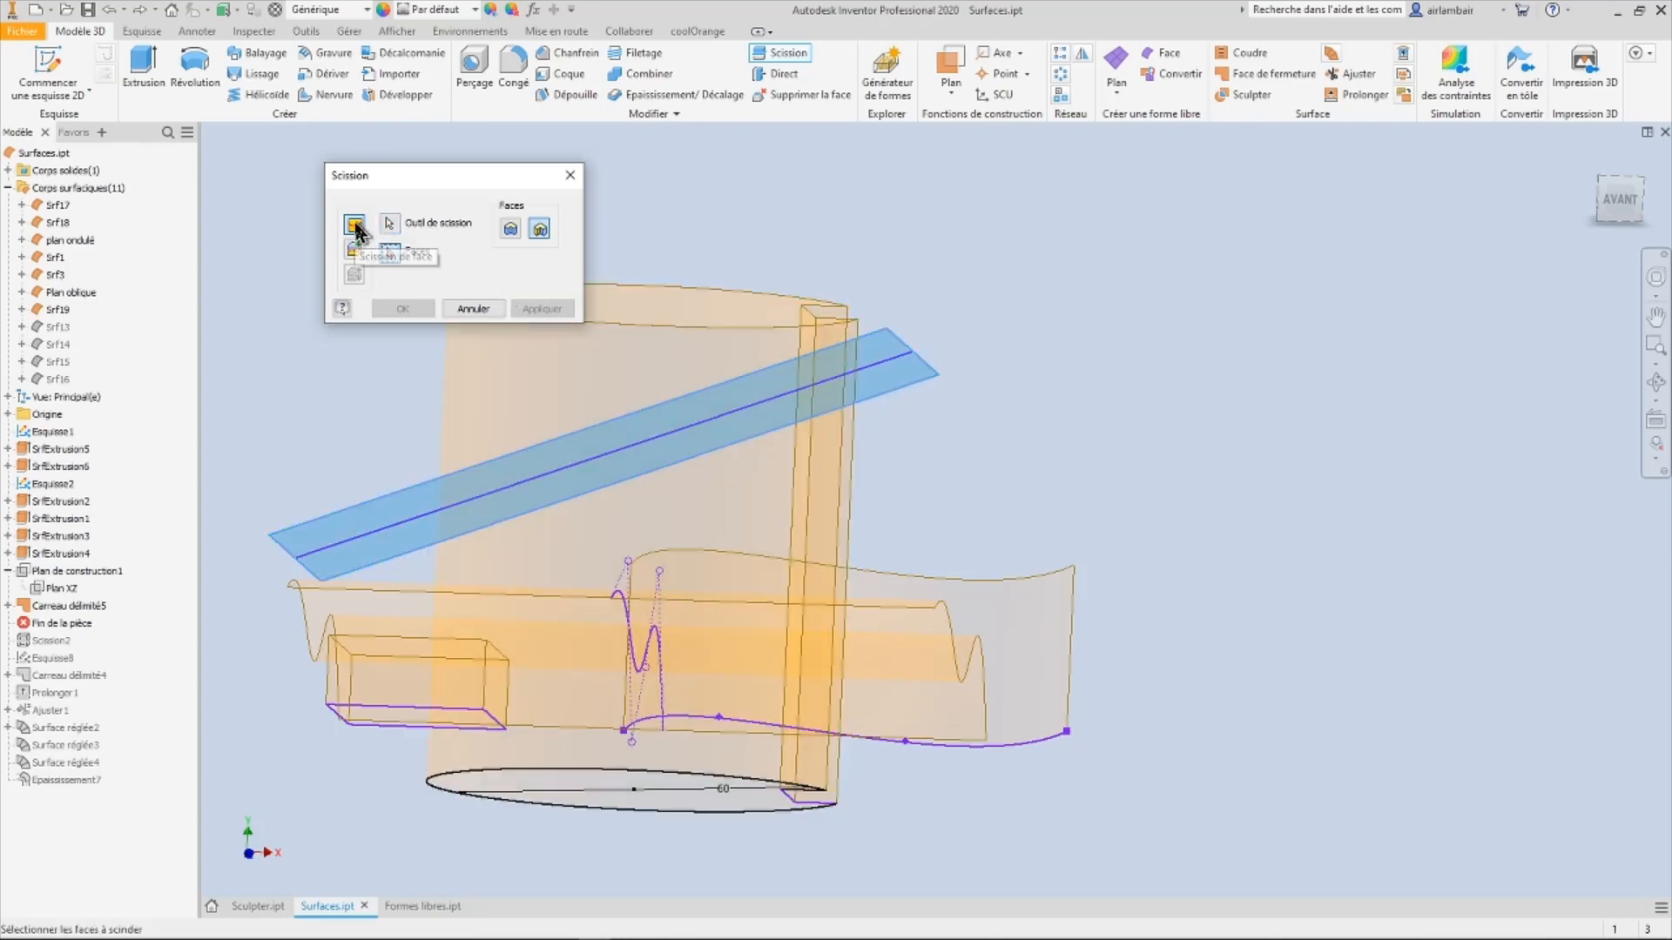
pyautogui.click(562, 359)
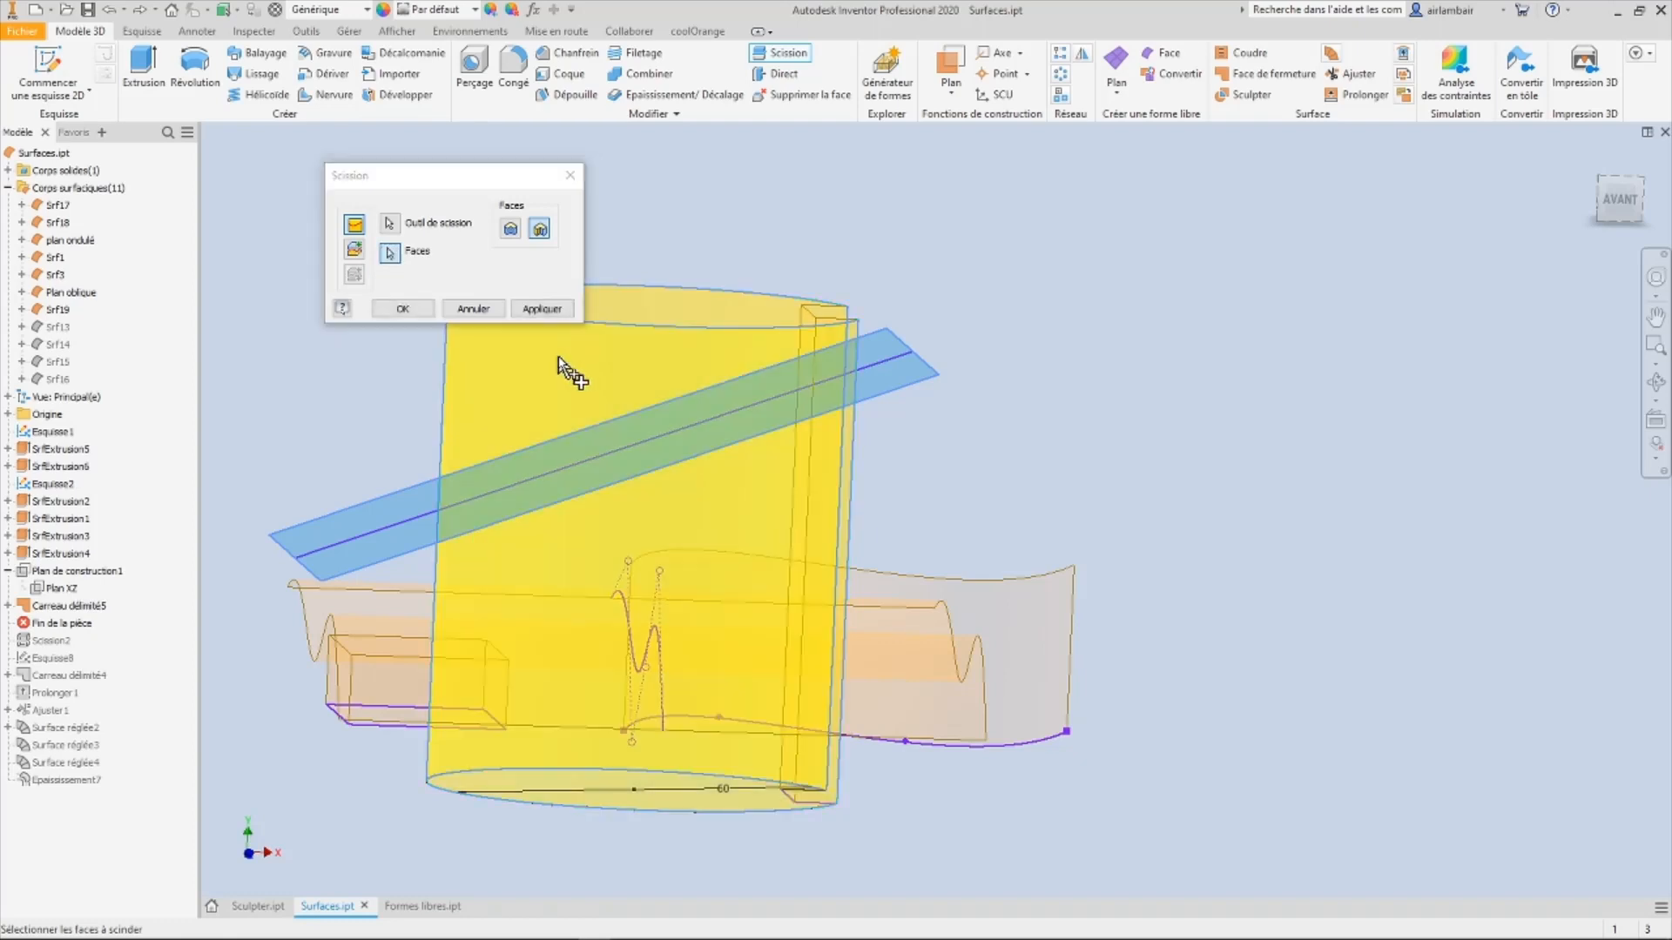
pyautogui.click(542, 309)
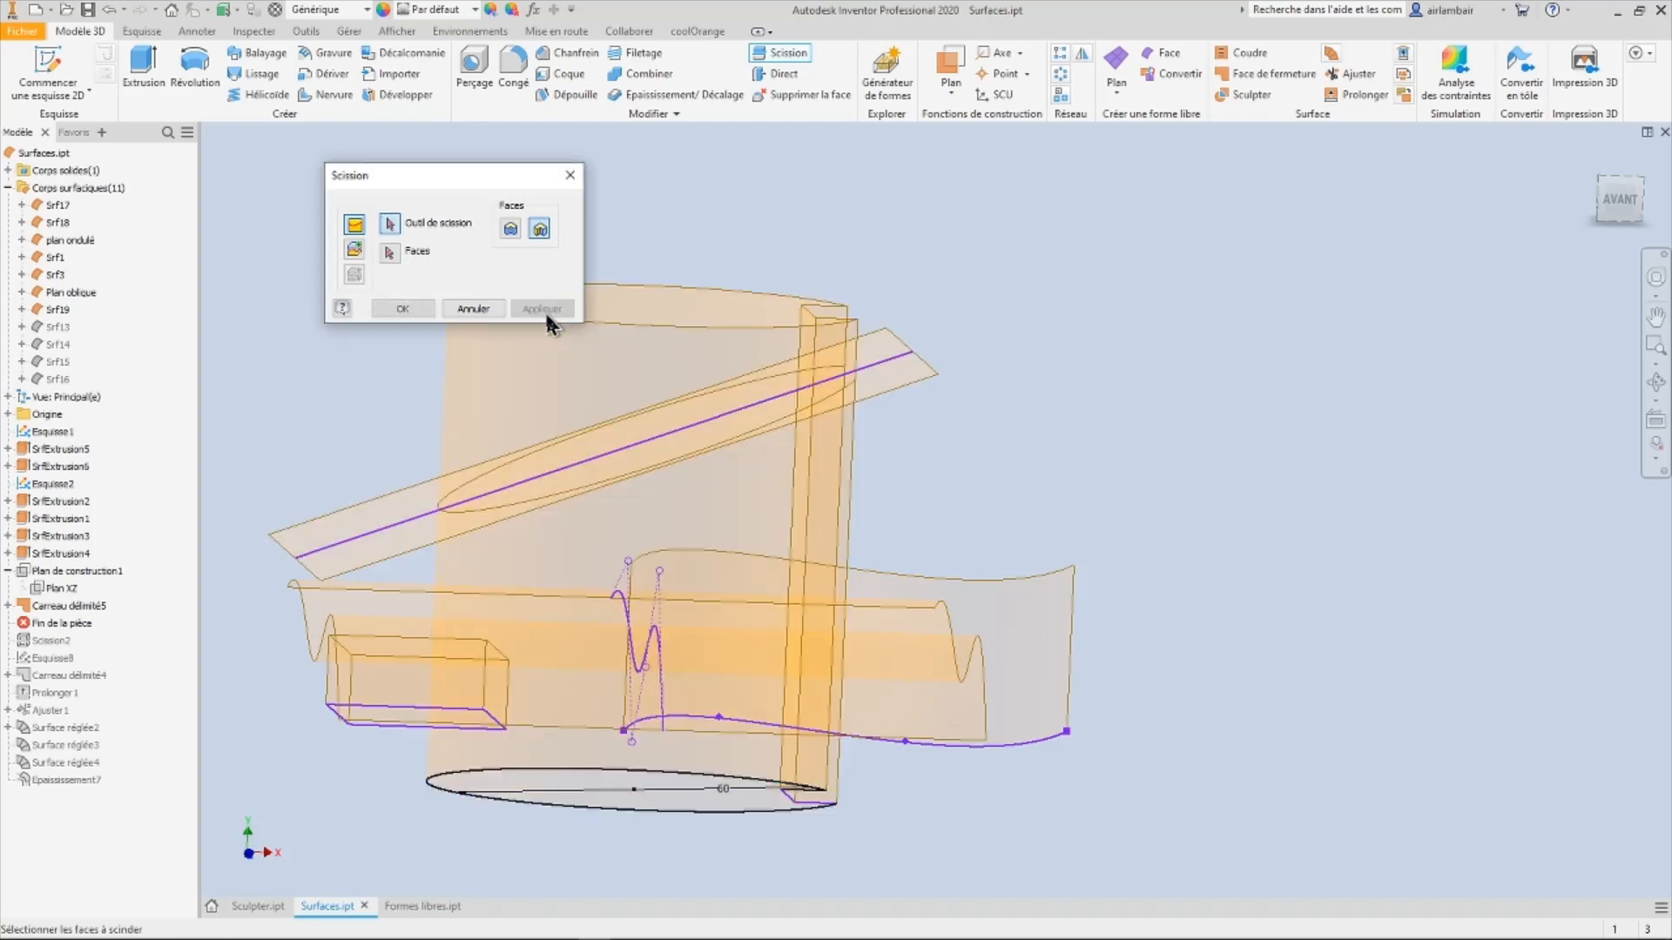
pyautogui.click(474, 310)
# Step: Move the end-of-part marker down the feature tree past Scission2, Esquisse8 and Carreau délimité4 to reactivate these features
pyautogui.keyDown('shift'); pyautogui.moveTo(640, 466); pyautogui.dragTo(771, 316, button='middle'); pyautogui.keyUp('shift')
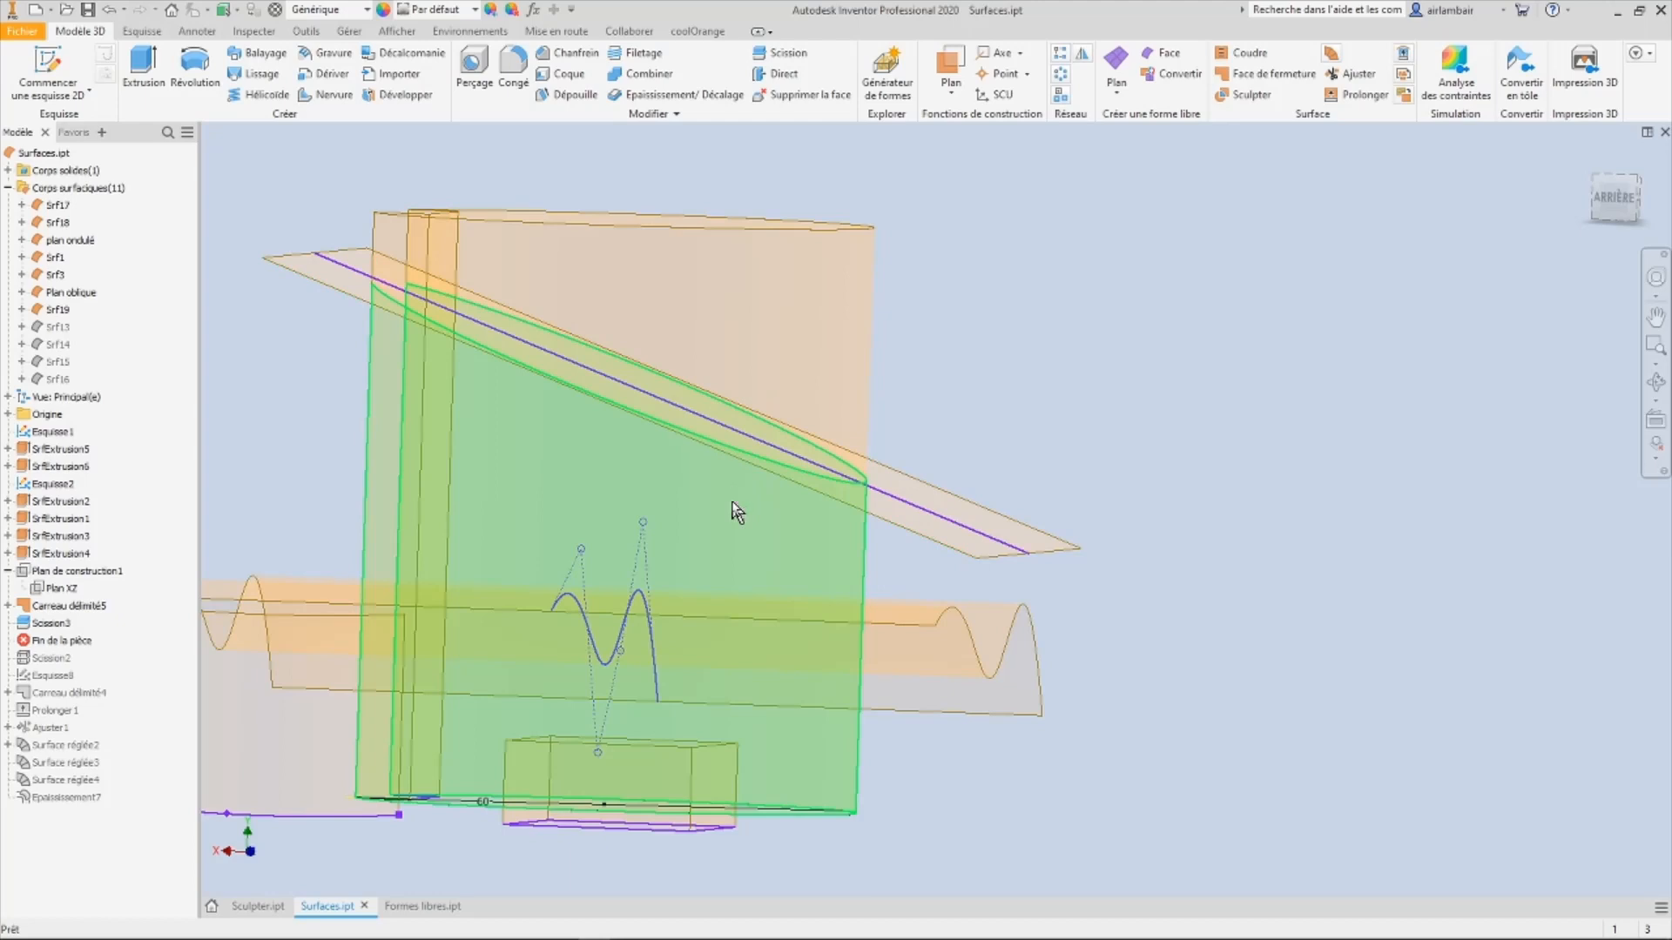
pyautogui.keyDown('shift'); pyautogui.moveTo(735, 512); pyautogui.dragTo(736, 512, button='middle'); pyautogui.keyUp('shift')
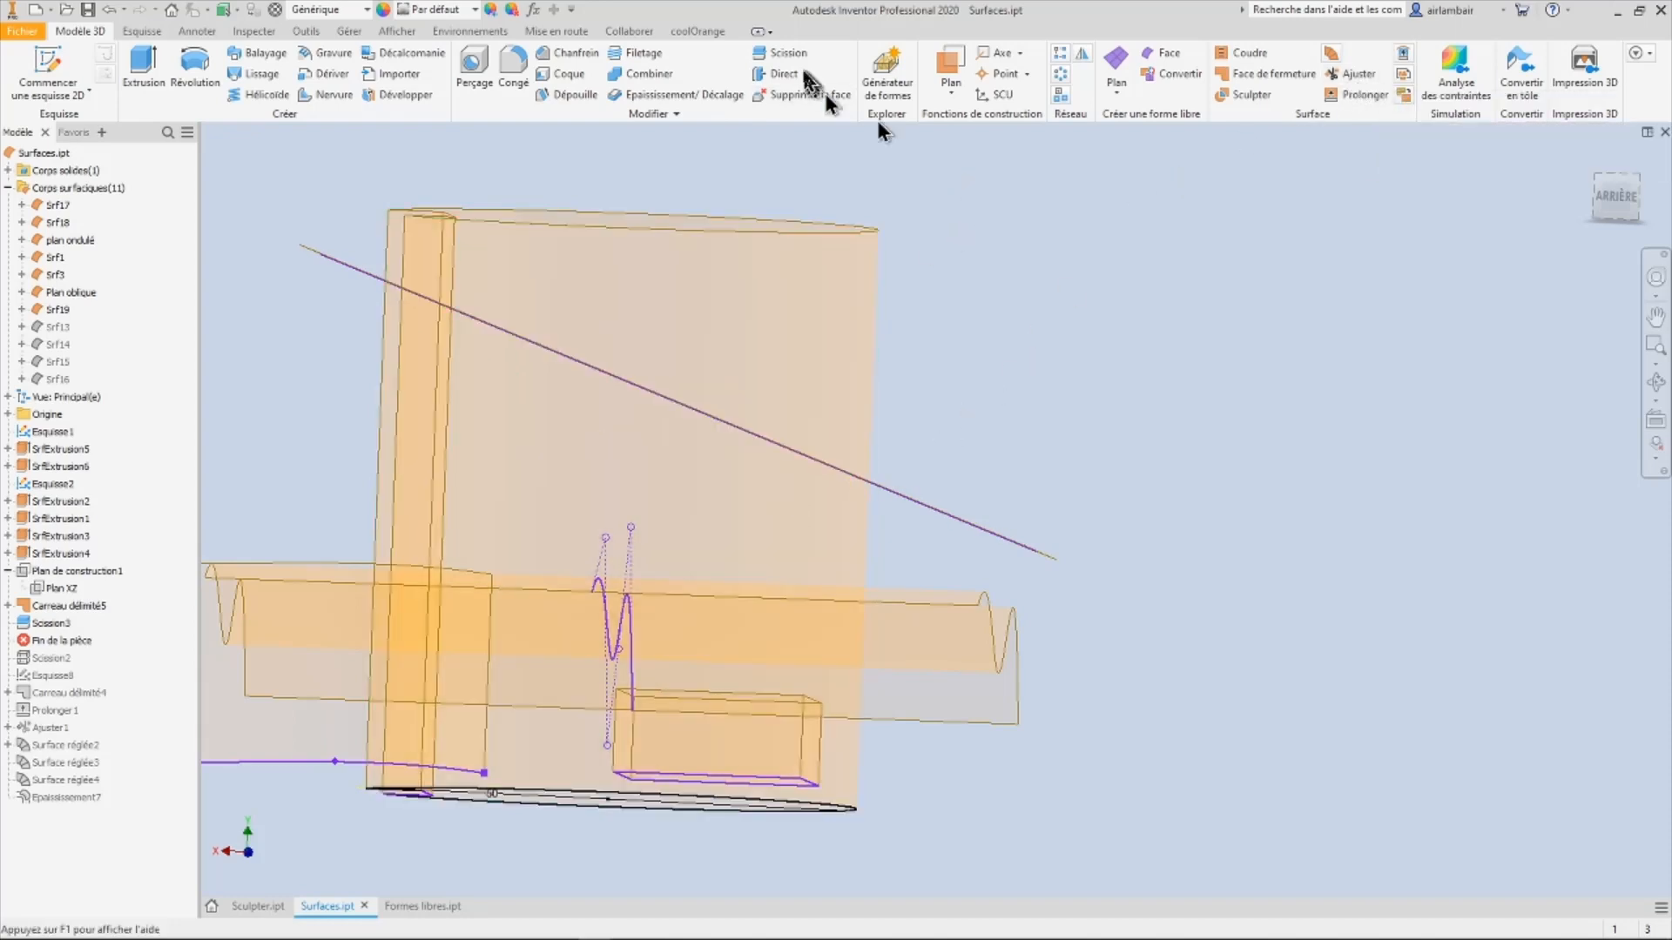
pyautogui.moveTo(1054, 313)
pyautogui.keyDown('shift'); pyautogui.mouseDown(button='middle')
pyautogui.moveTo(1063, 343)
pyautogui.moveTo(1041, 361)
pyautogui.moveTo(1005, 271)
pyautogui.mouseUp(button='middle'); pyautogui.keyUp('shift')
pyautogui.moveTo(795, 592)
pyautogui.keyDown('shift'); pyautogui.mouseDown(button='middle')
pyautogui.moveTo(1036, 592)
pyautogui.moveTo(1056, 609)
pyautogui.moveTo(1026, 567)
pyautogui.moveTo(1088, 568)
pyautogui.moveTo(977, 583)
pyautogui.moveTo(1078, 586)
pyautogui.moveTo(288, 620)
pyautogui.mouseUp(button='middle'); pyautogui.keyUp('shift')
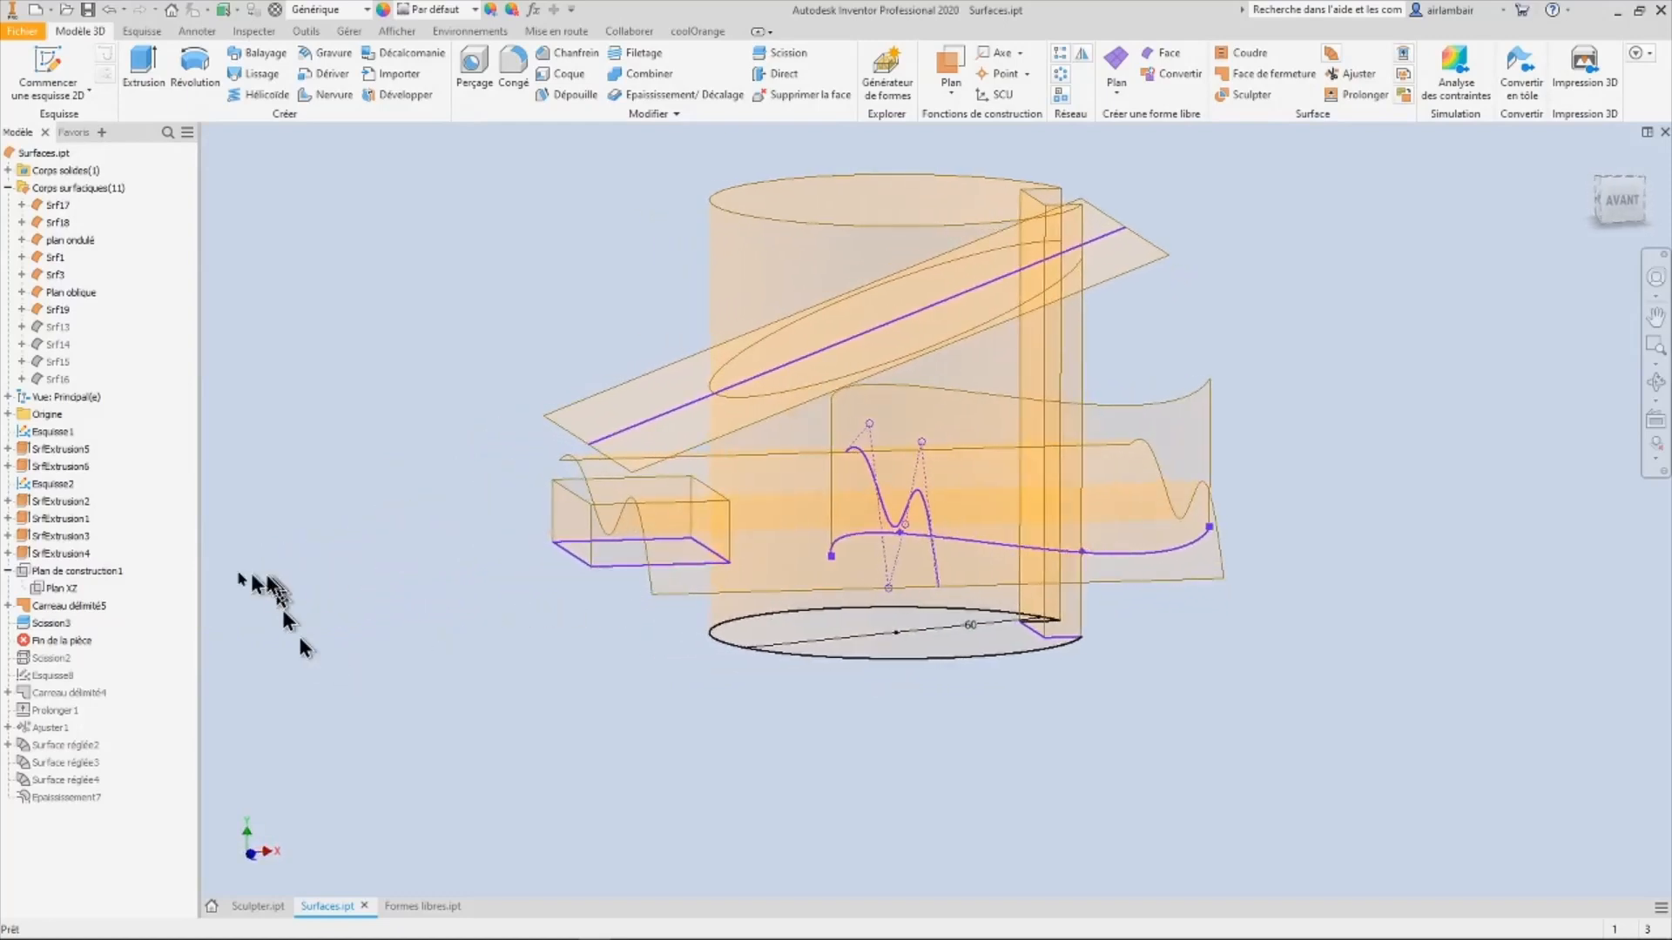
pyautogui.moveTo(61, 643)
pyautogui.mouseDown()
pyautogui.moveTo(63, 675)
pyautogui.moveTo(103, 672)
pyautogui.mouseUp()
pyautogui.keyDown('shift'); pyautogui.moveTo(896, 559); pyautogui.dragTo(836, 488, button='middle'); pyautogui.keyUp('shift')
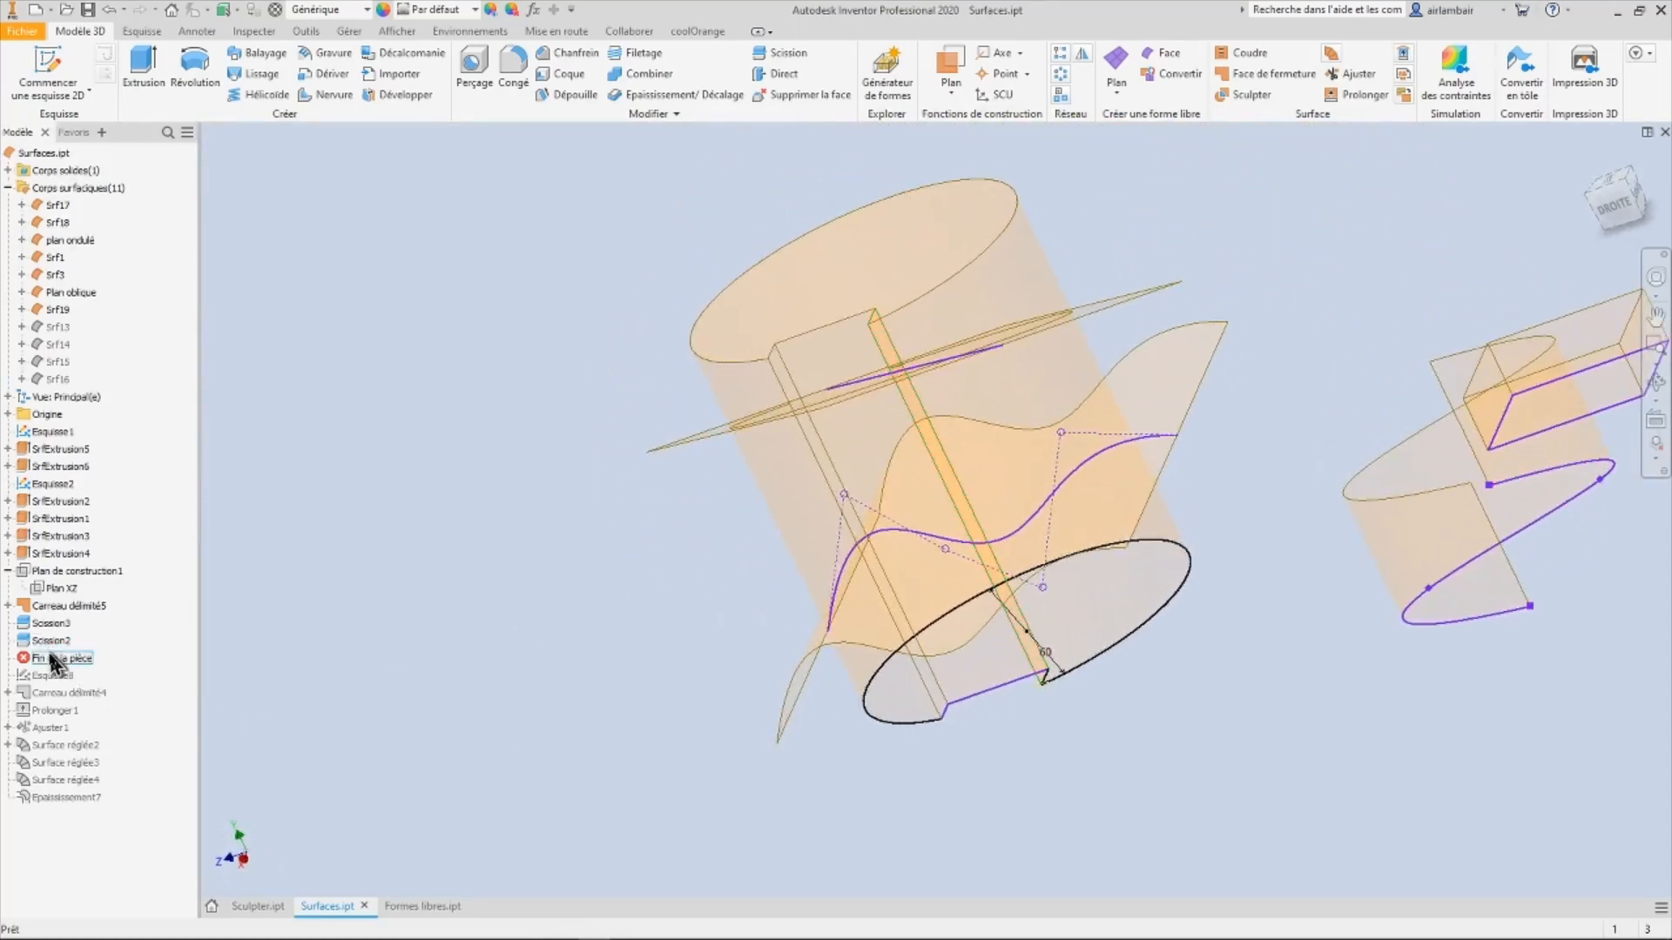
pyautogui.keyDown('shift'); pyautogui.moveTo(52, 641); pyautogui.dragTo(313, 605, button='middle'); pyautogui.keyUp('shift')
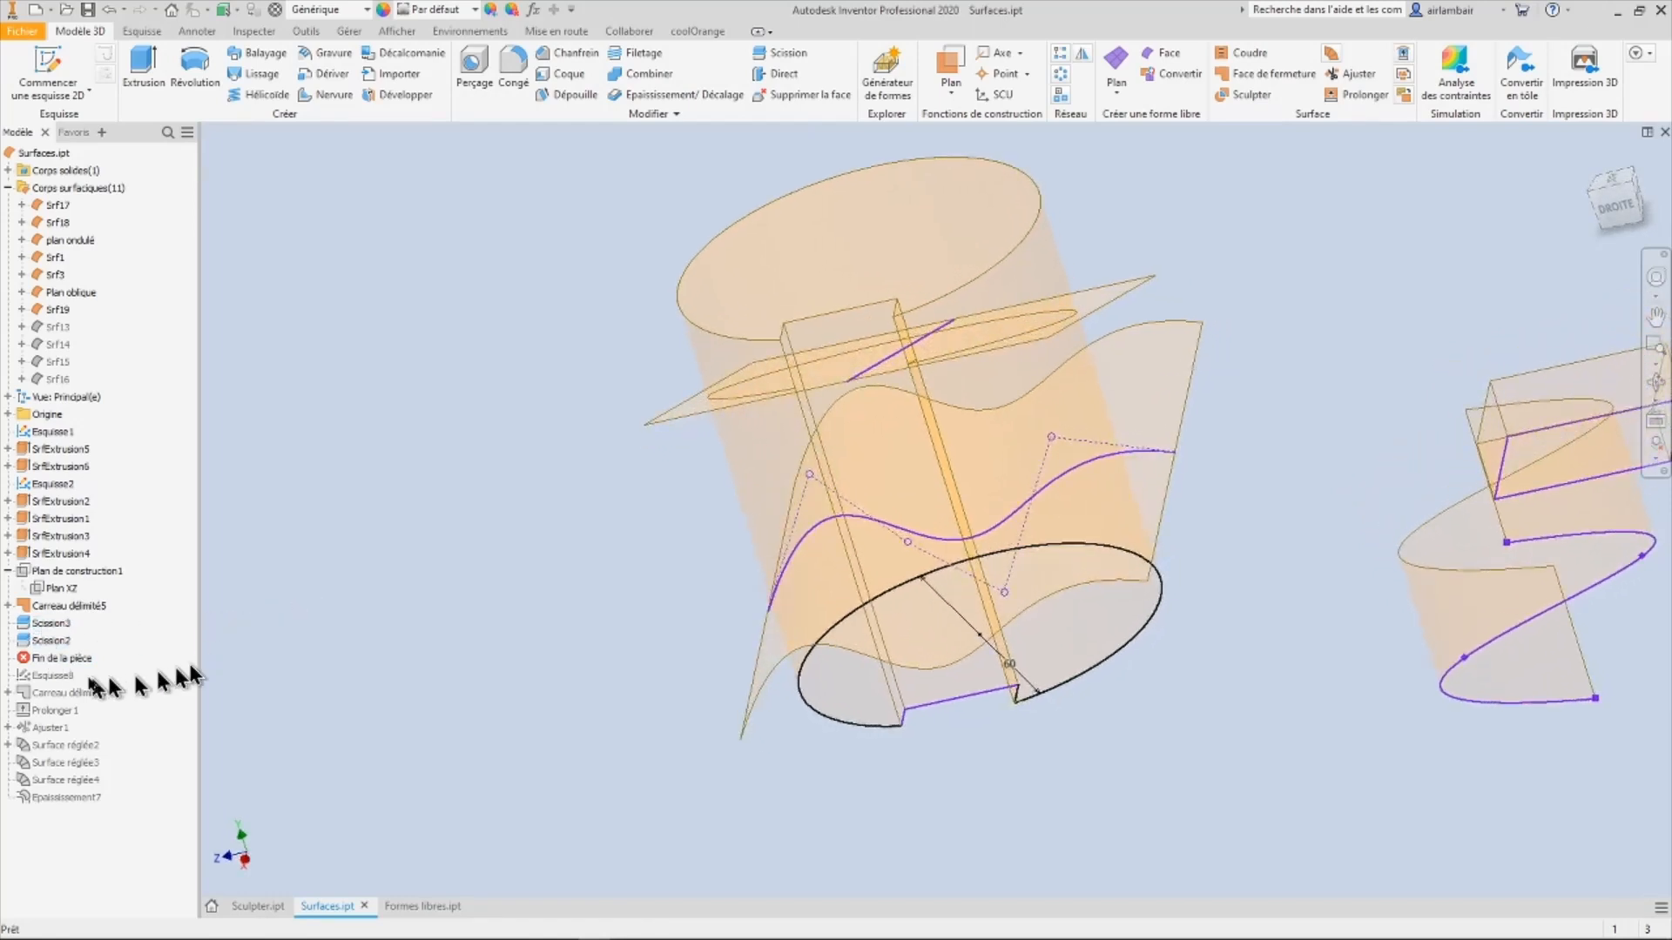
pyautogui.click(43, 659)
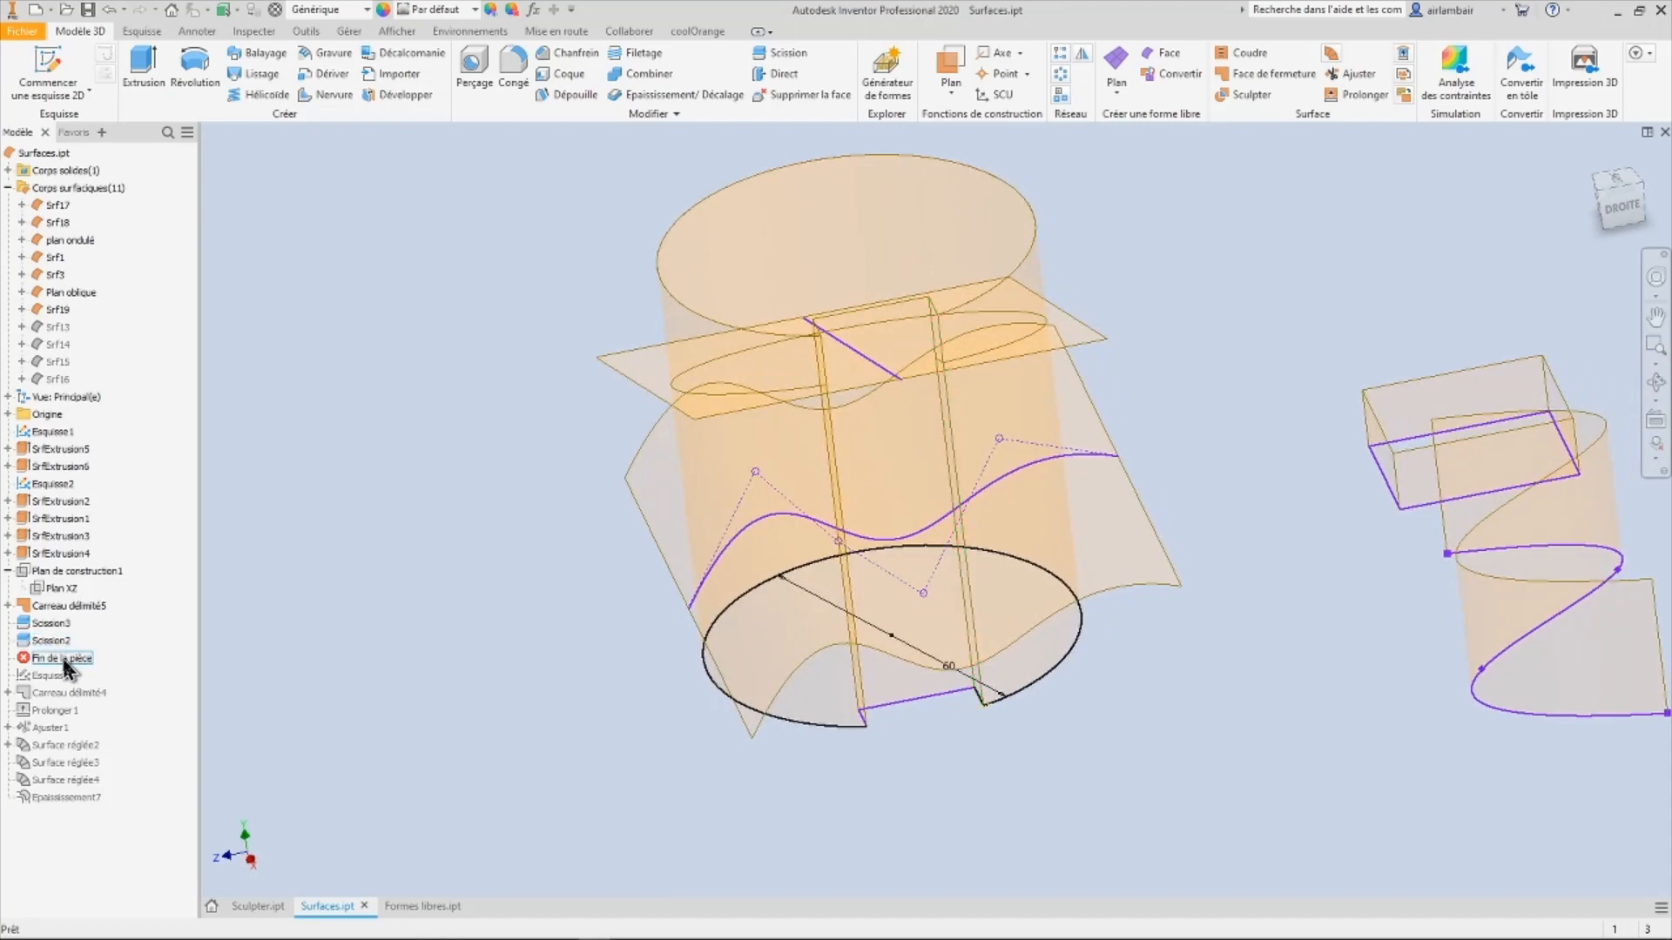
pyautogui.moveTo(65, 694); pyautogui.dragTo(67, 697)
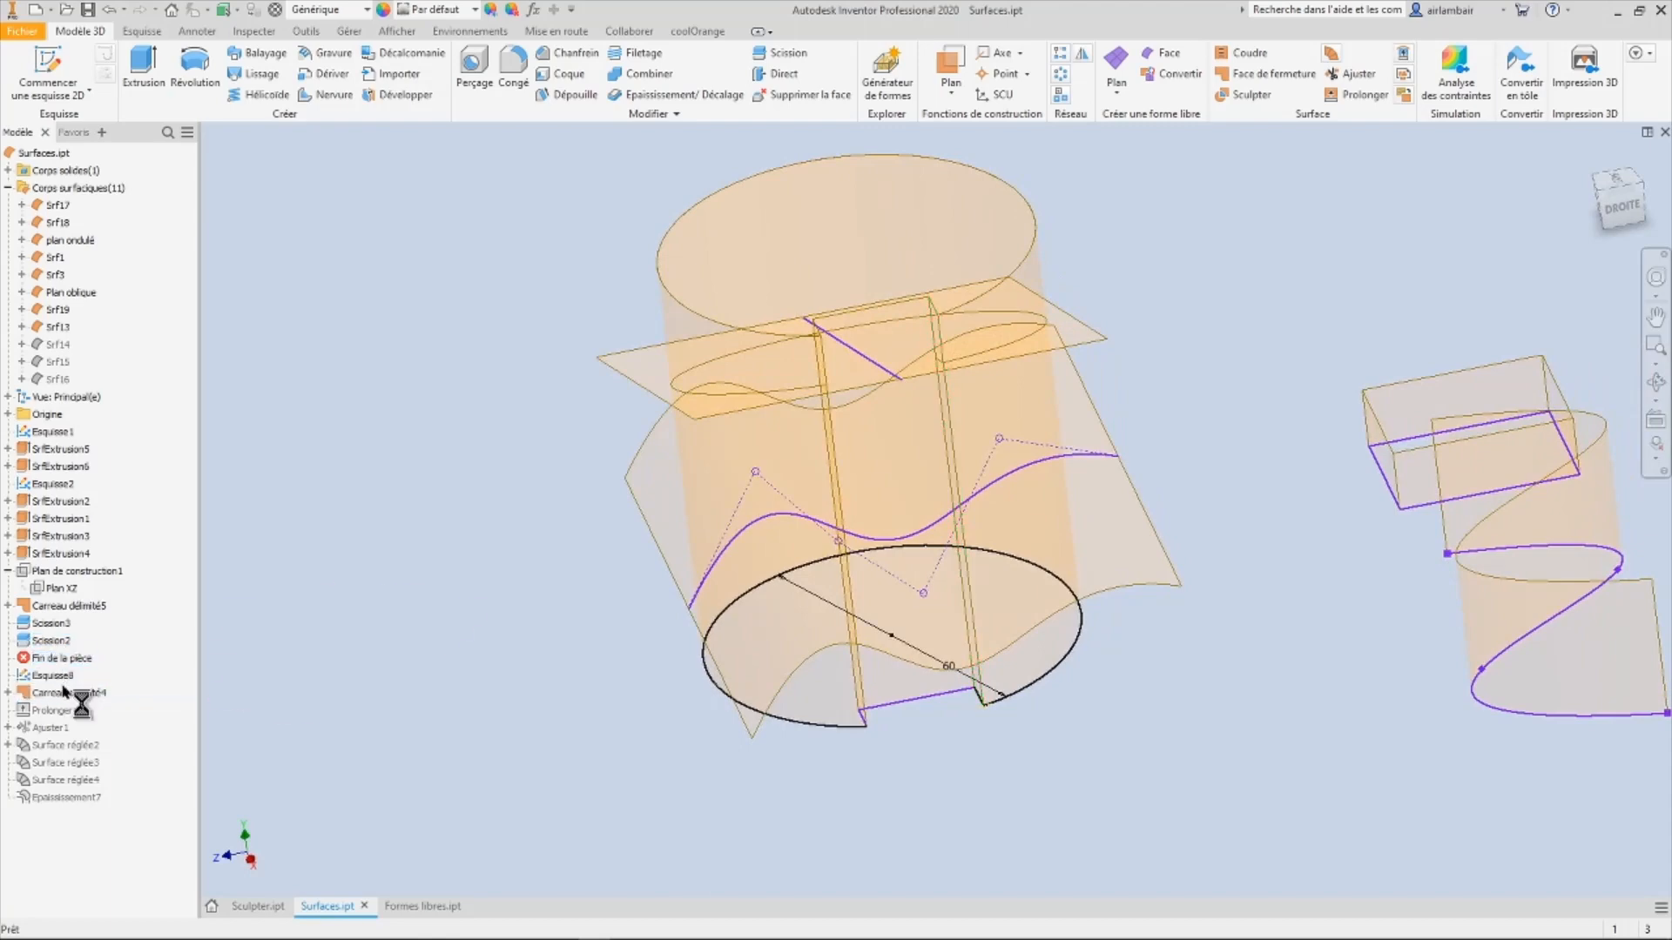
# Step: Split the cylinder face below the oblique plane using the wavy surface plan ondulé as splitting tool, and close the split command
pyautogui.keyDown('shift'); pyautogui.moveTo(653, 562); pyautogui.dragTo(651, 607, button='middle'); pyautogui.keyUp('shift')
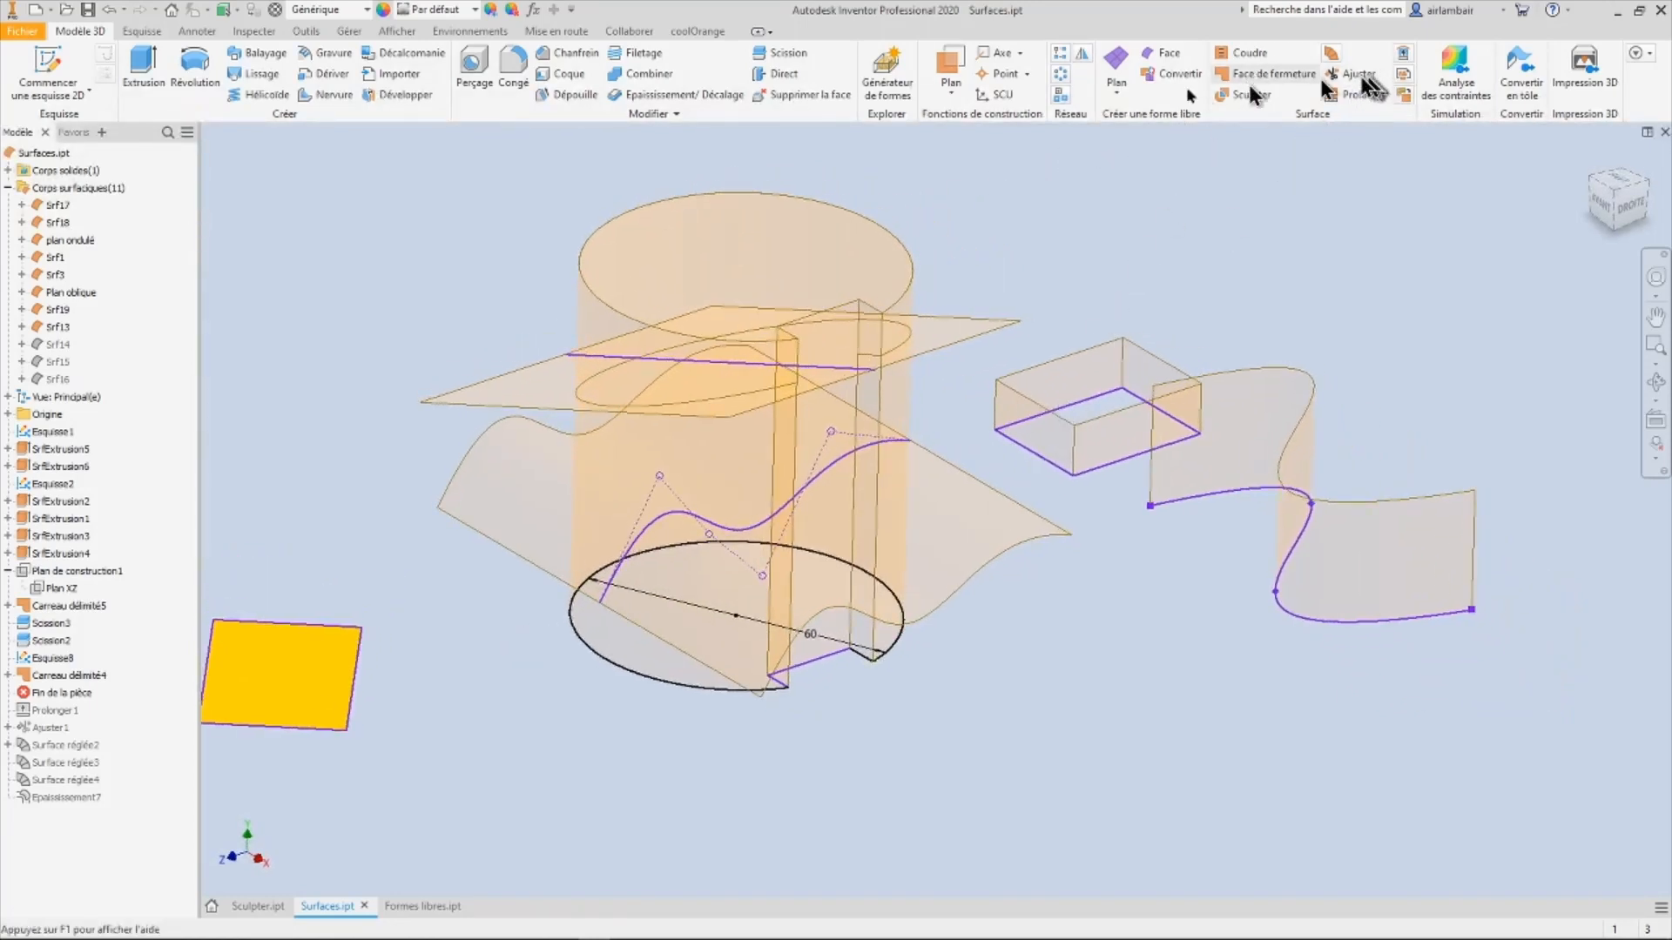
pyautogui.click(780, 54)
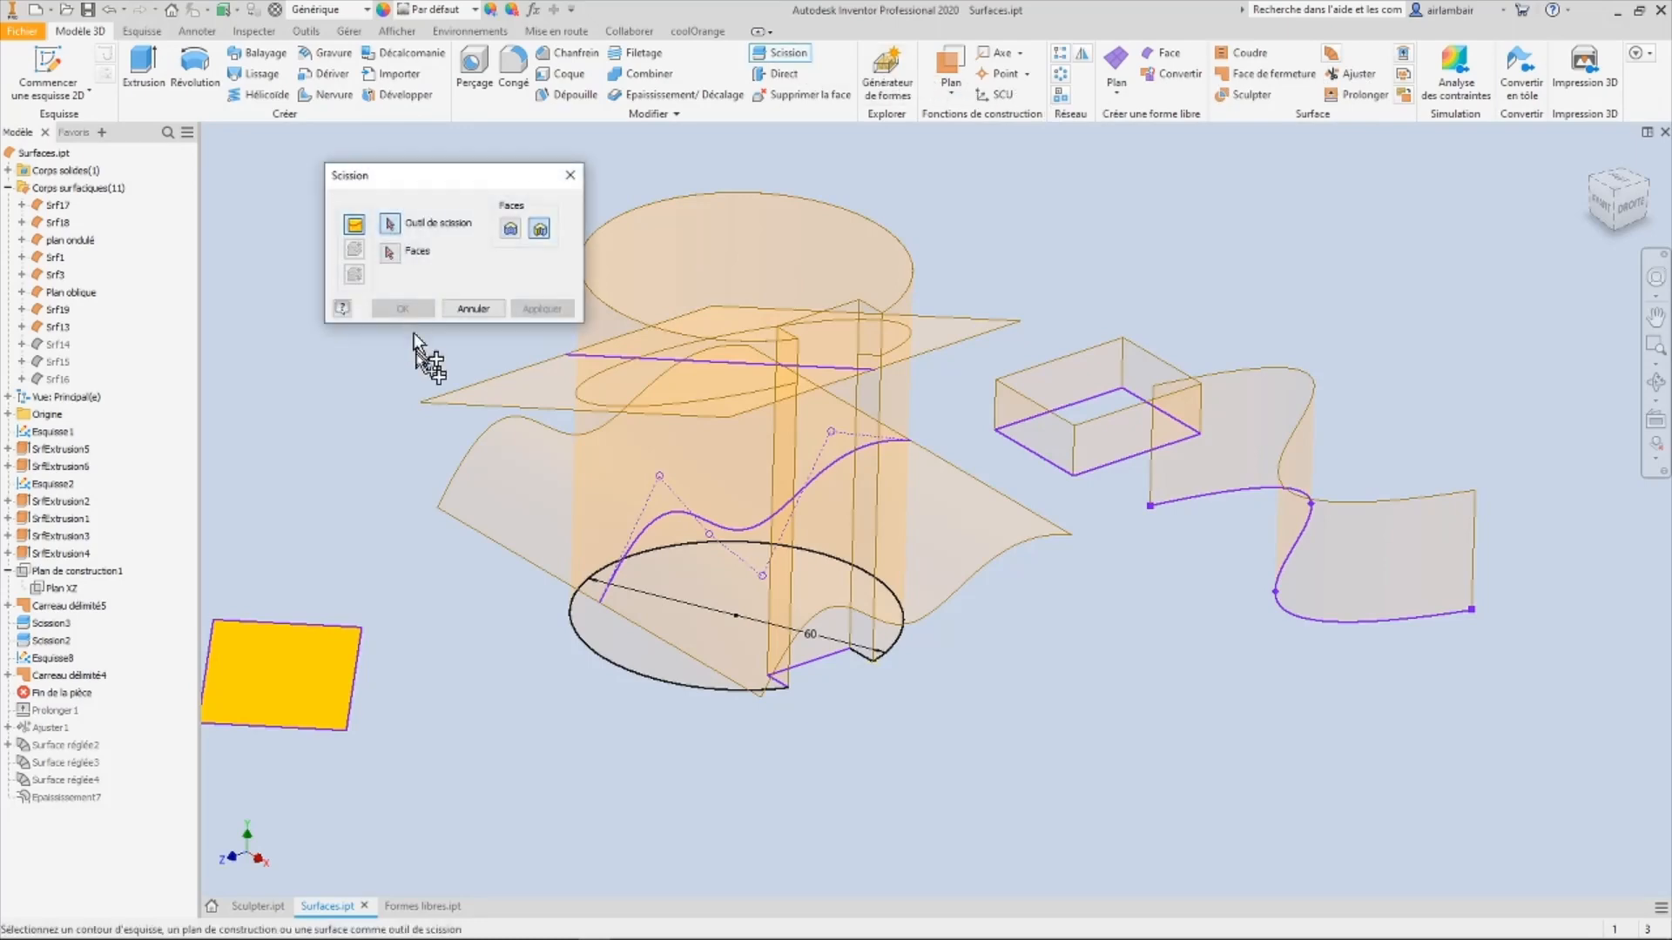
pyautogui.click(735, 375)
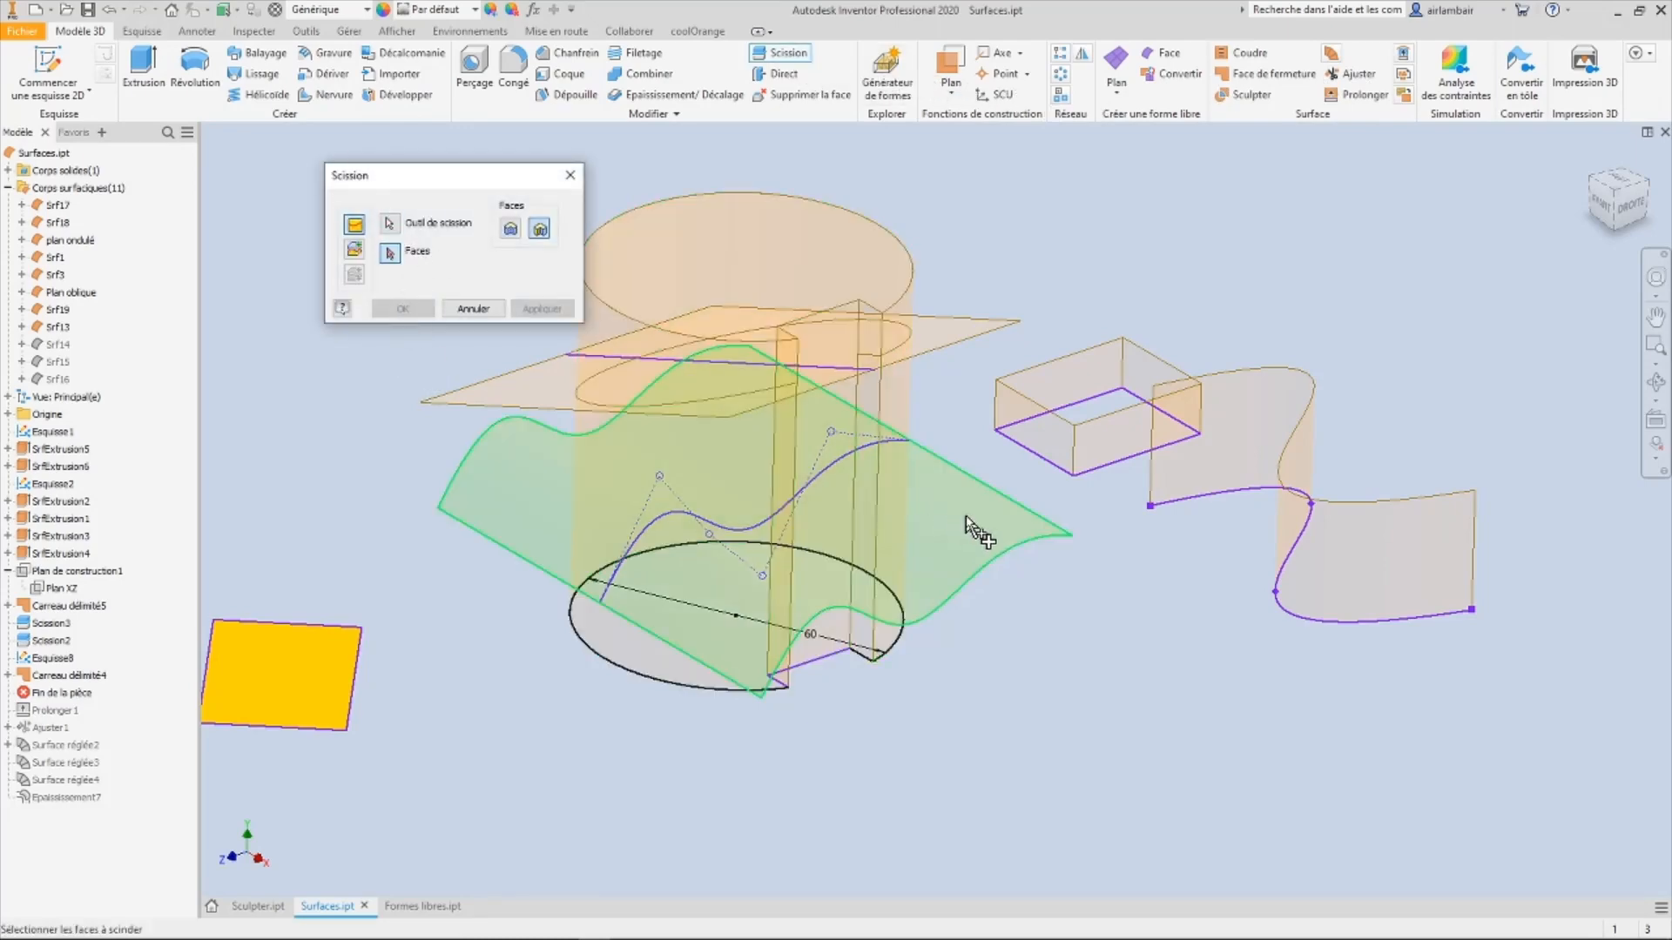
pyautogui.click(965, 515)
pyautogui.moveTo(969, 529)
pyautogui.keyDown('shift'); pyautogui.mouseDown(button='middle')
pyautogui.moveTo(802, 598)
pyautogui.moveTo(578, 467)
pyautogui.moveTo(453, 365)
pyautogui.mouseUp(button='middle'); pyautogui.keyUp('shift')
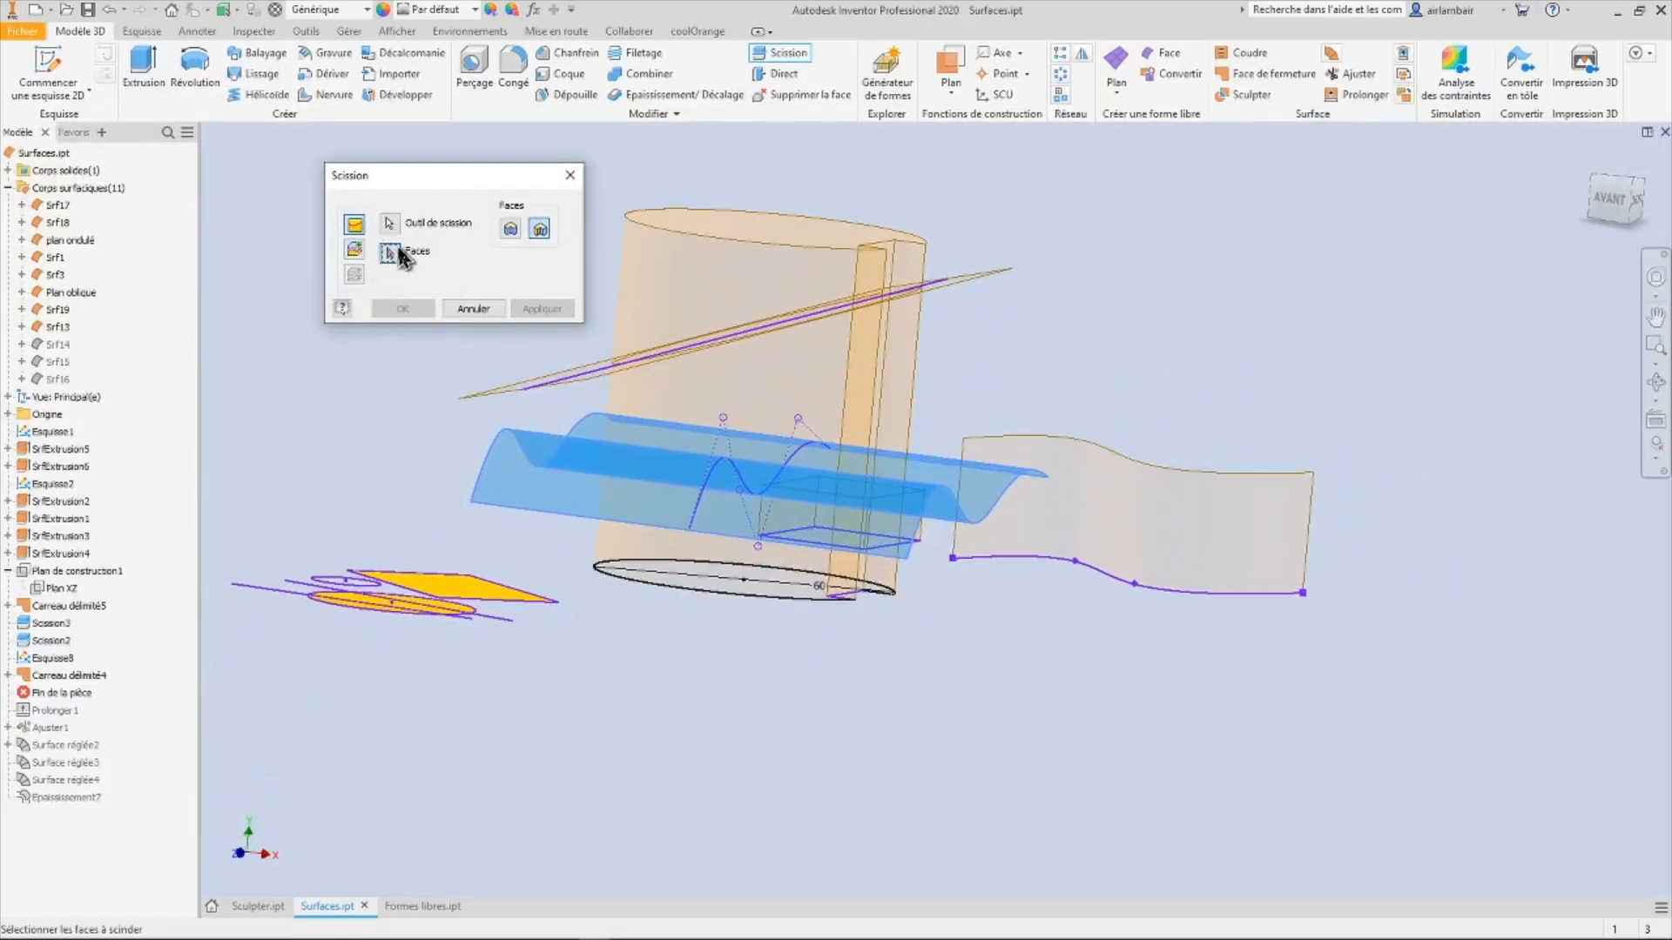
pyautogui.click(772, 380)
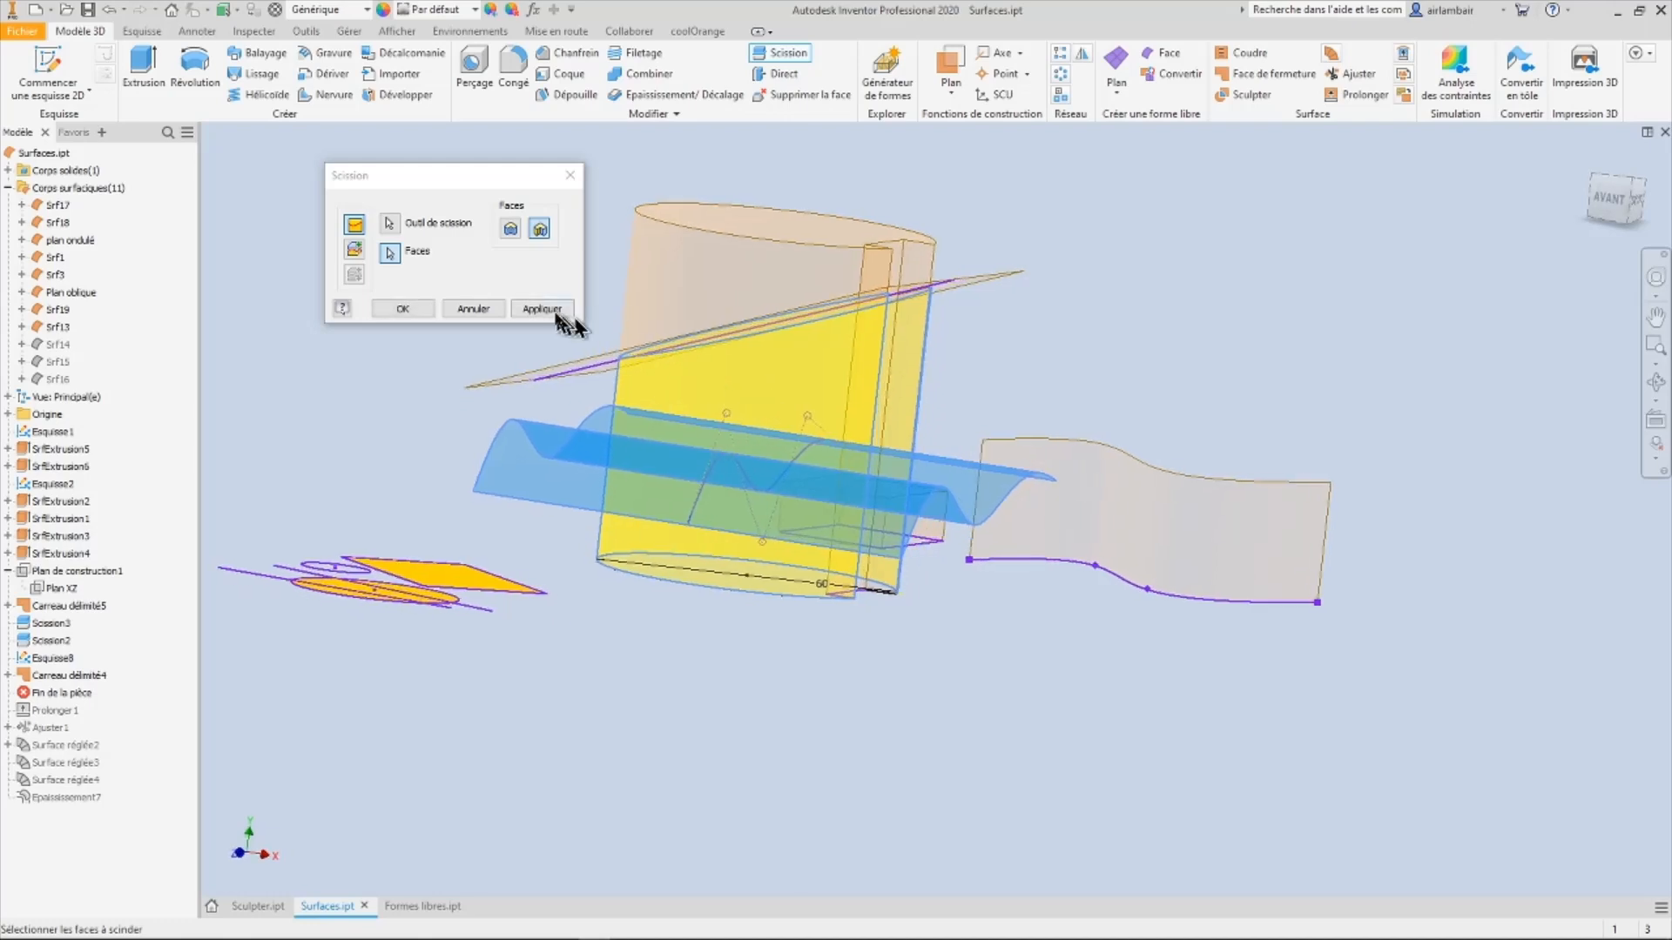
pyautogui.click(548, 312)
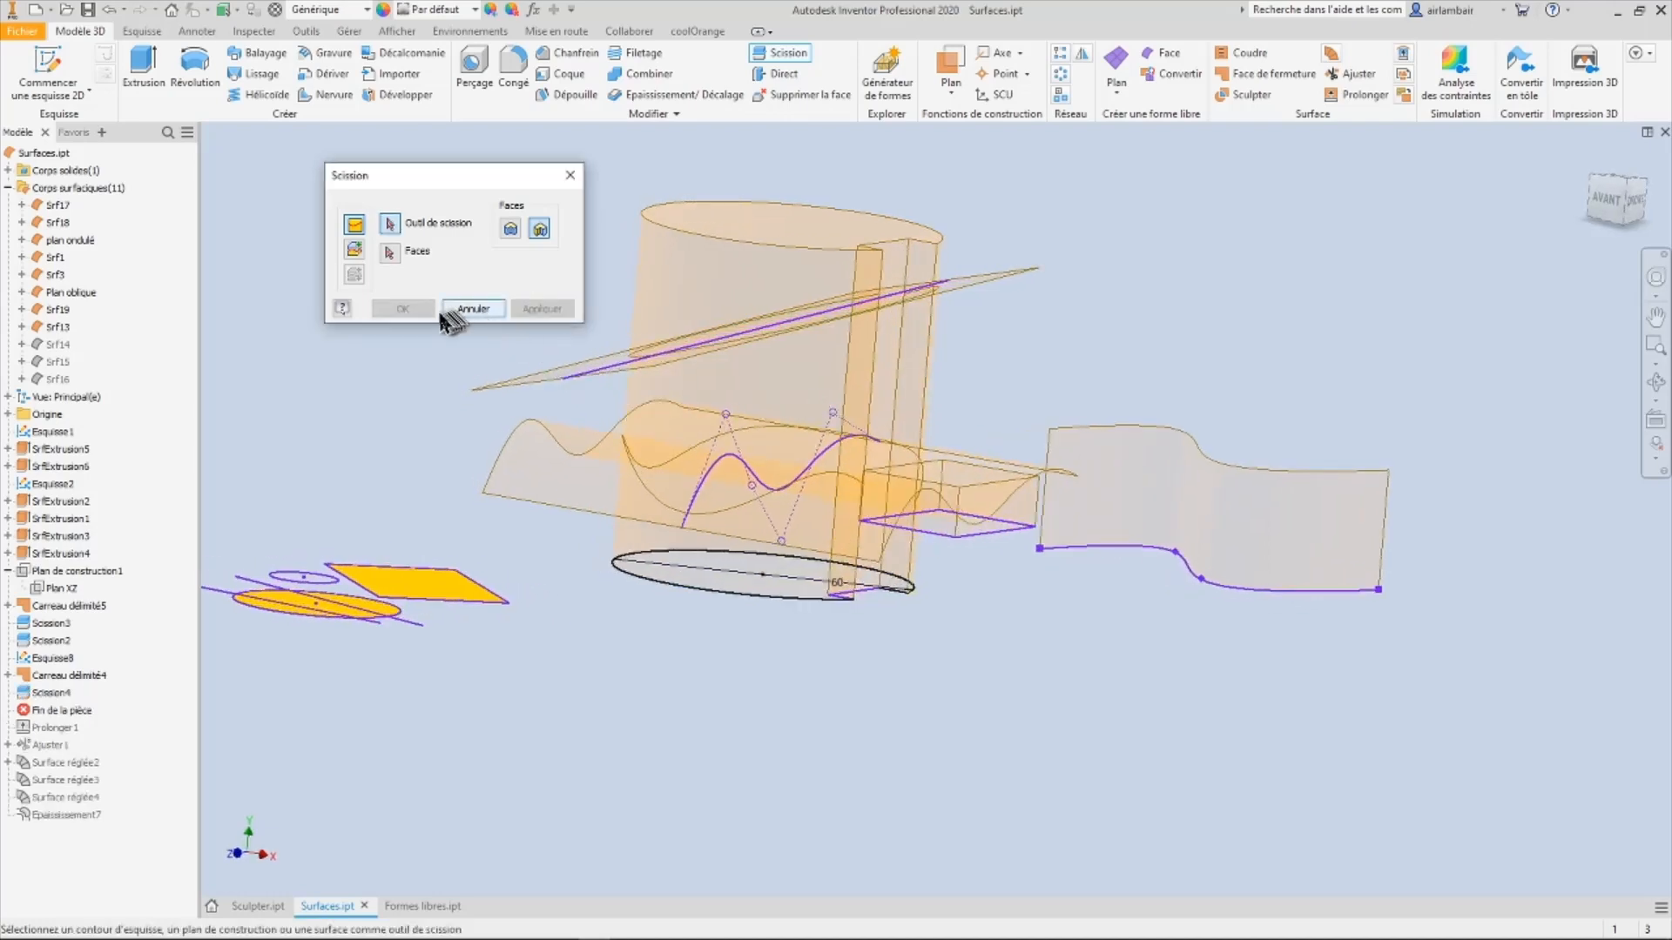
pyautogui.click(477, 311)
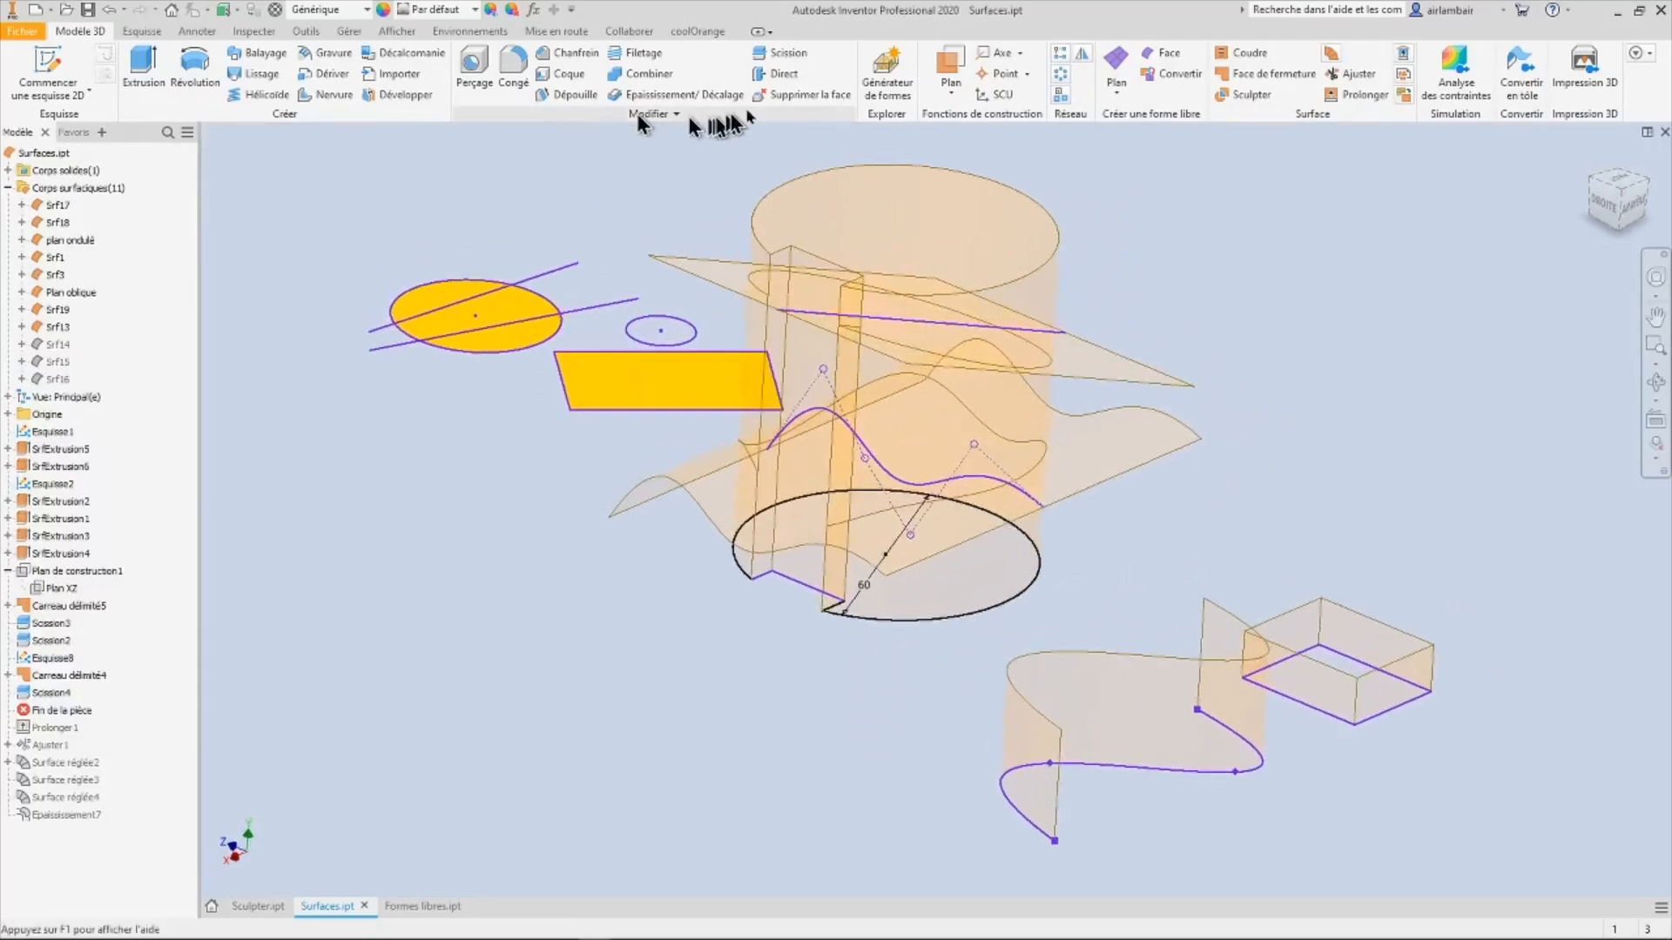
# Step: Split one narrow side face of the notch using the wavy surface as splitting tool, and close the split command
pyautogui.click(782, 55)
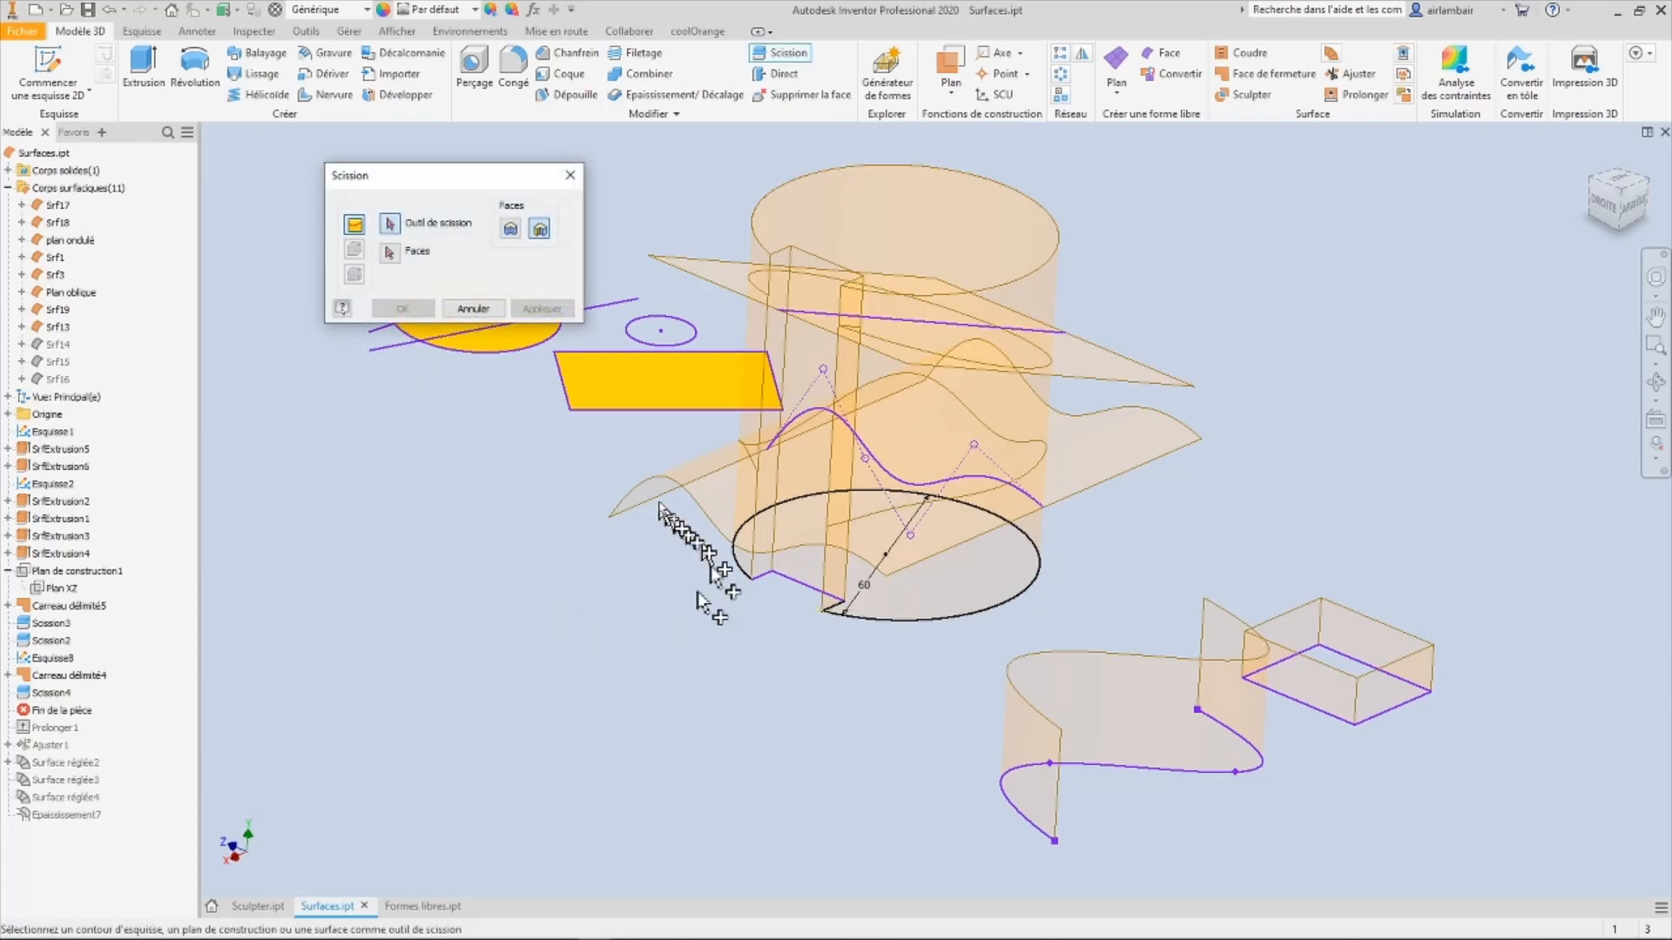
pyautogui.click(688, 487)
pyautogui.keyDown('shift'); pyautogui.moveTo(705, 501); pyautogui.dragTo(766, 505, button='middle'); pyautogui.keyUp('shift')
pyautogui.click(738, 410)
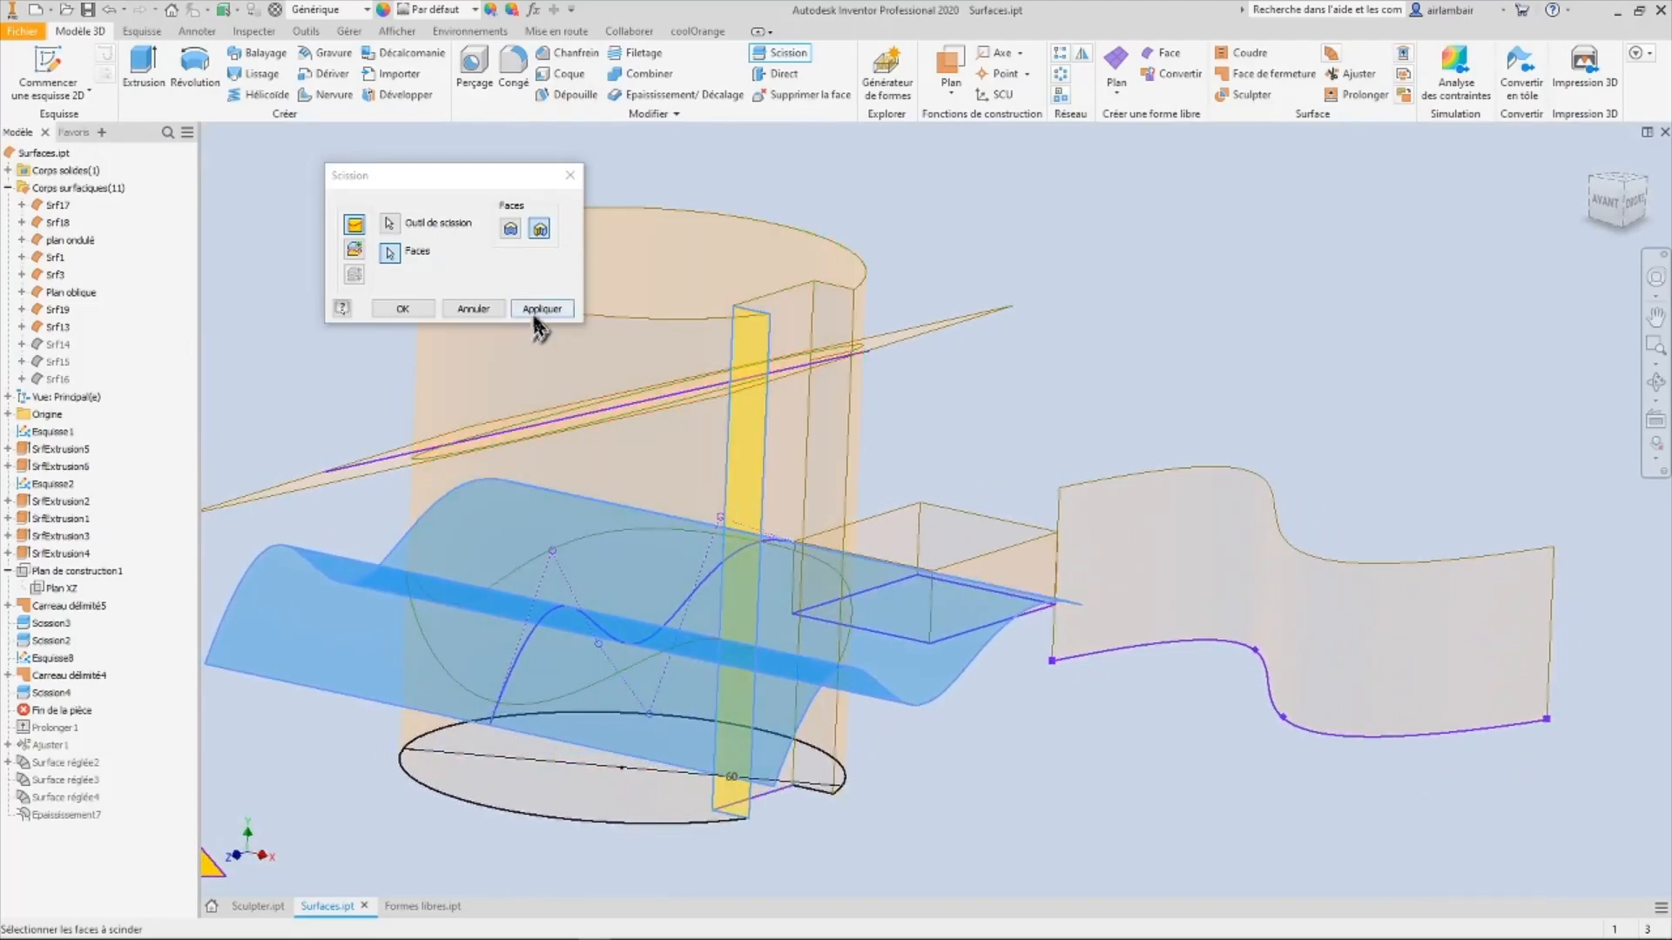
pyautogui.click(541, 309)
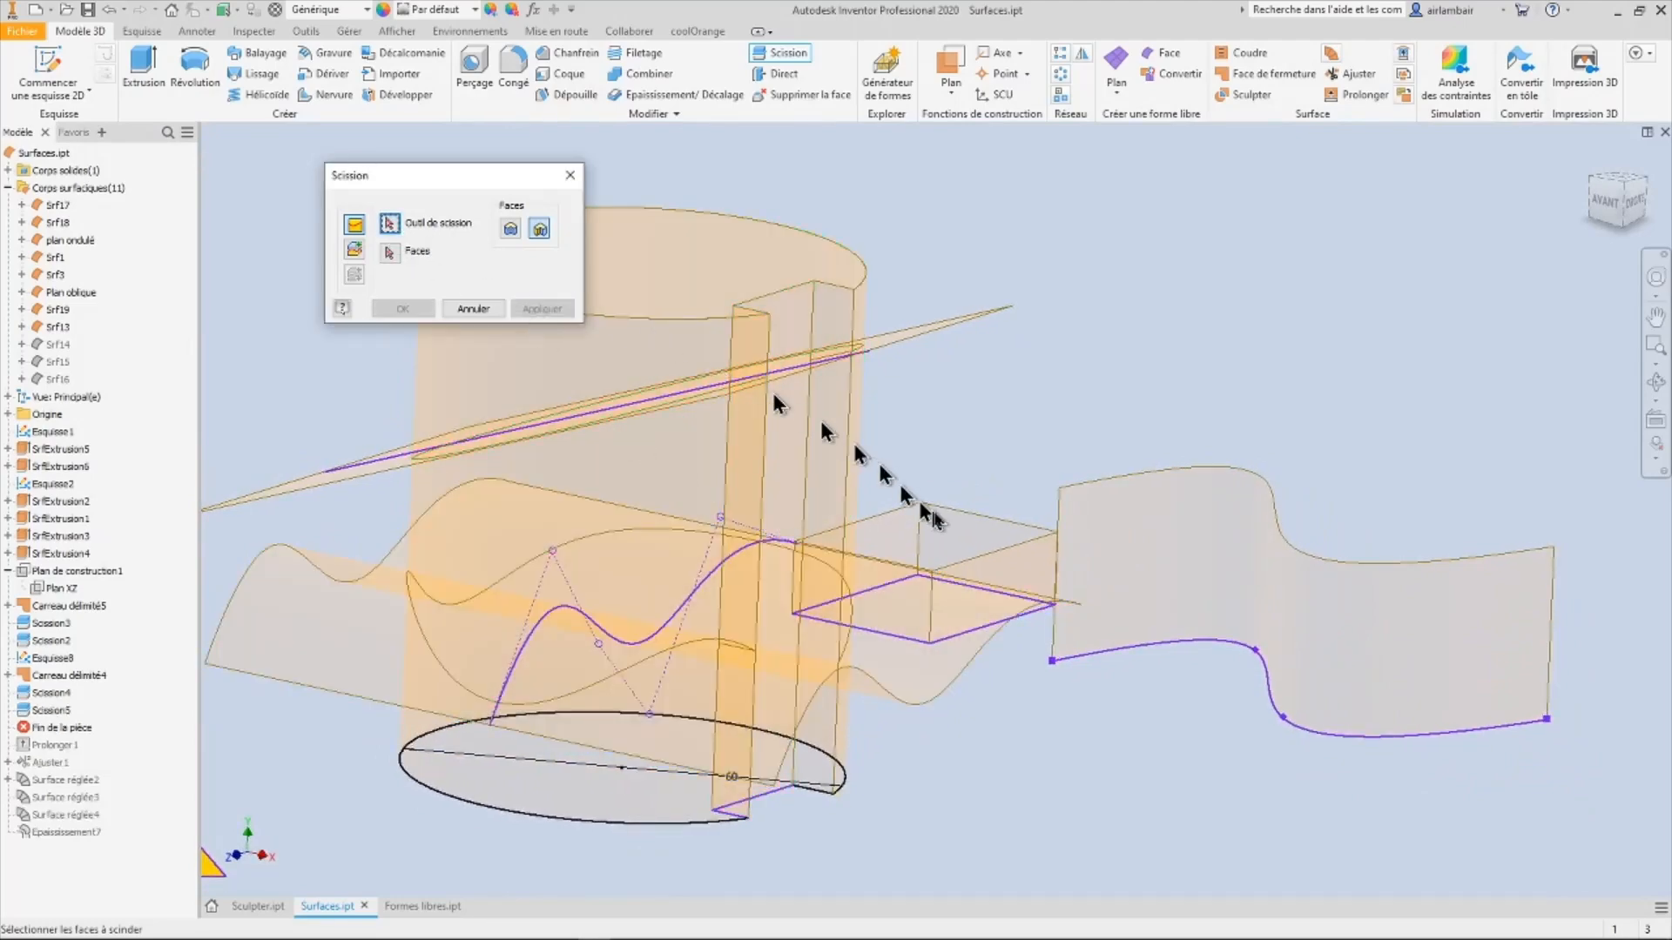
pyautogui.keyDown('shift'); pyautogui.moveTo(947, 707); pyautogui.dragTo(496, 322, button='middle'); pyautogui.keyUp('shift')
pyautogui.click(473, 309)
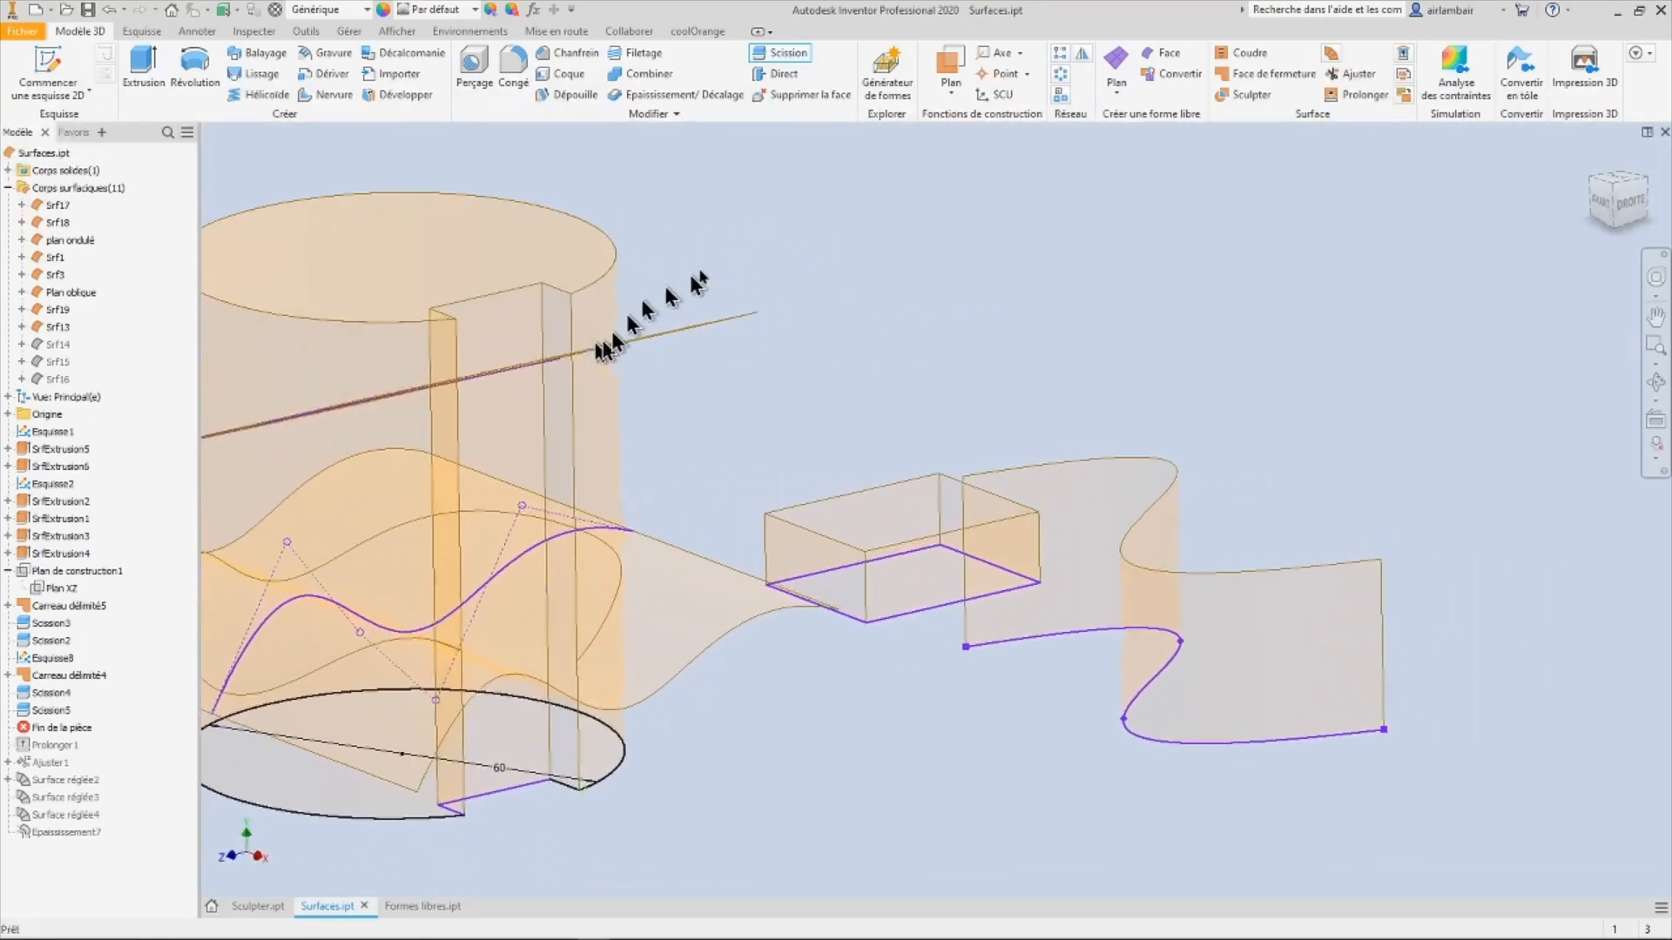
pyautogui.keyDown('shift'); pyautogui.moveTo(699, 283); pyautogui.dragTo(692, 547, button='middle'); pyautogui.keyUp('shift')
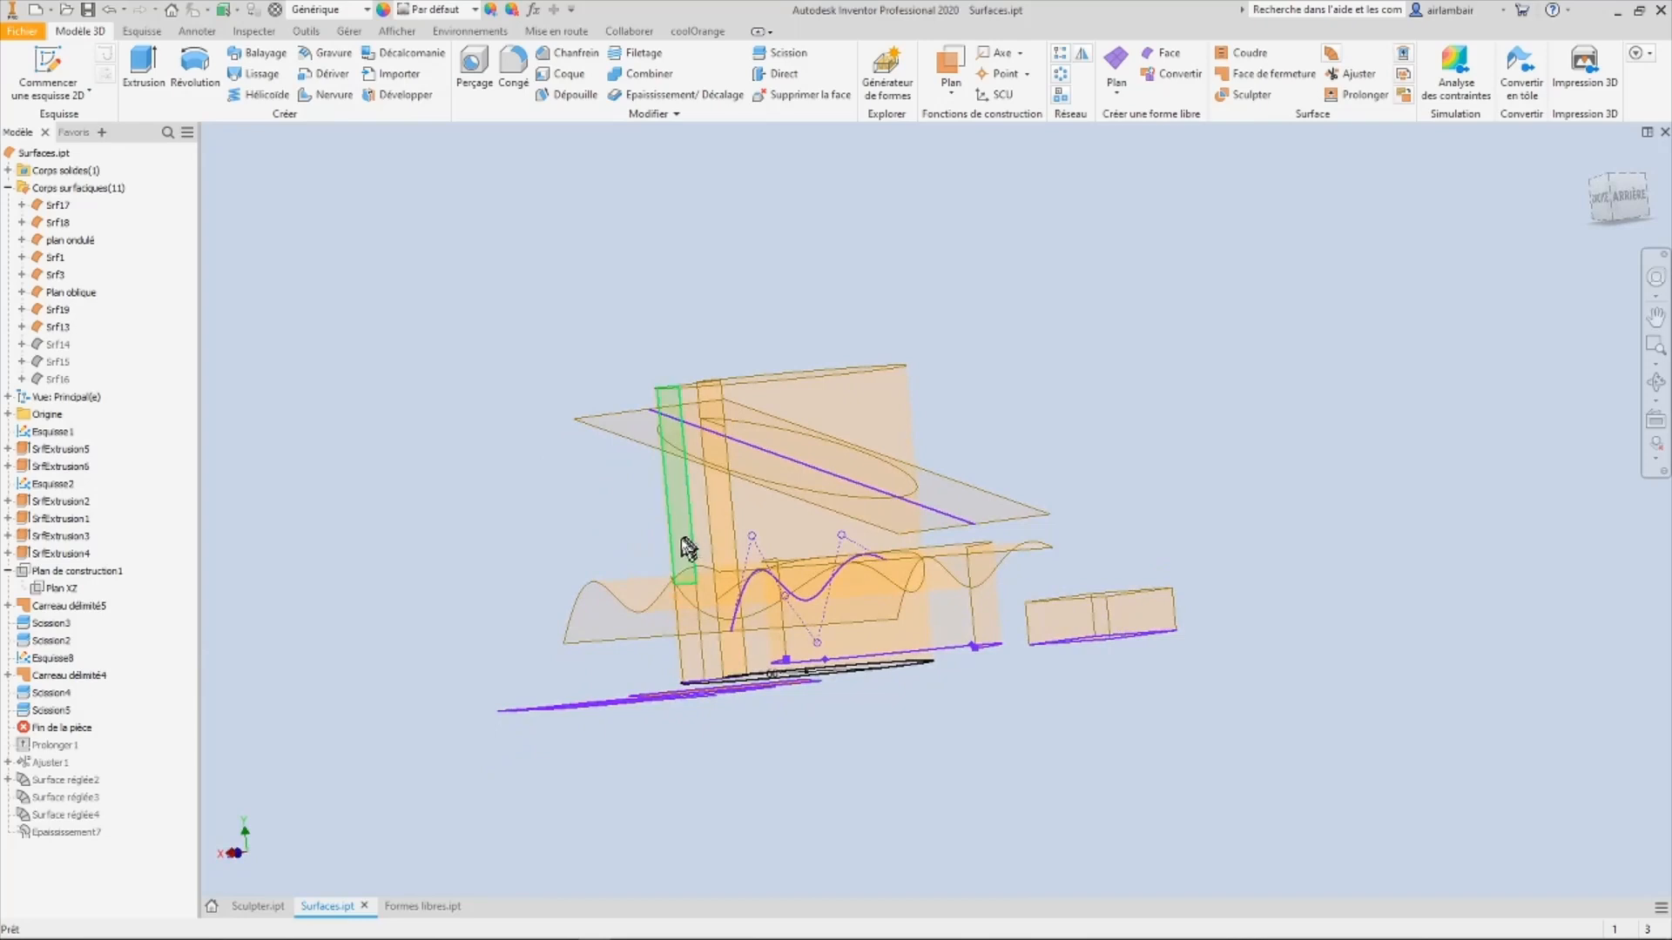
pyautogui.press('F5')
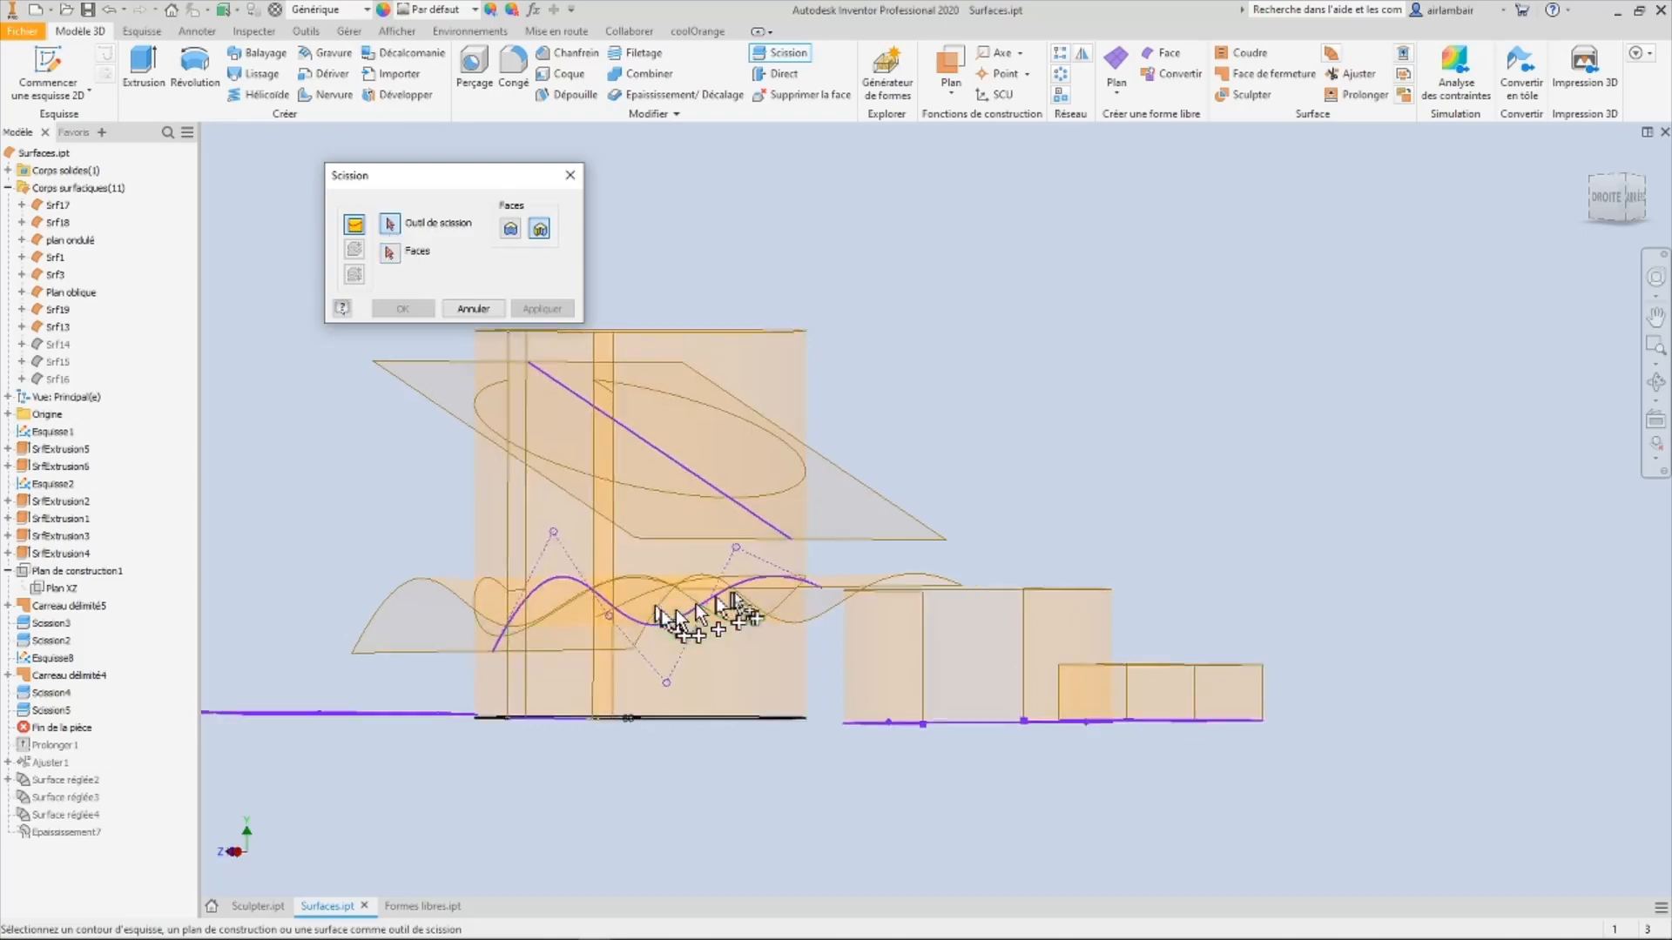
pyautogui.moveTo(675, 609)
pyautogui.keyDown('shift'); pyautogui.mouseDown(button='middle')
pyautogui.moveTo(814, 552)
pyautogui.moveTo(858, 552)
pyautogui.moveTo(764, 545)
pyautogui.moveTo(548, 355)
pyautogui.moveTo(522, 477)
pyautogui.moveTo(409, 294)
pyautogui.moveTo(727, 566)
pyautogui.moveTo(705, 551)
pyautogui.moveTo(783, 466)
pyautogui.moveTo(765, 429)
pyautogui.moveTo(476, 307)
pyautogui.mouseUp(button='middle'); pyautogui.keyUp('shift')
pyautogui.click(851, 541)
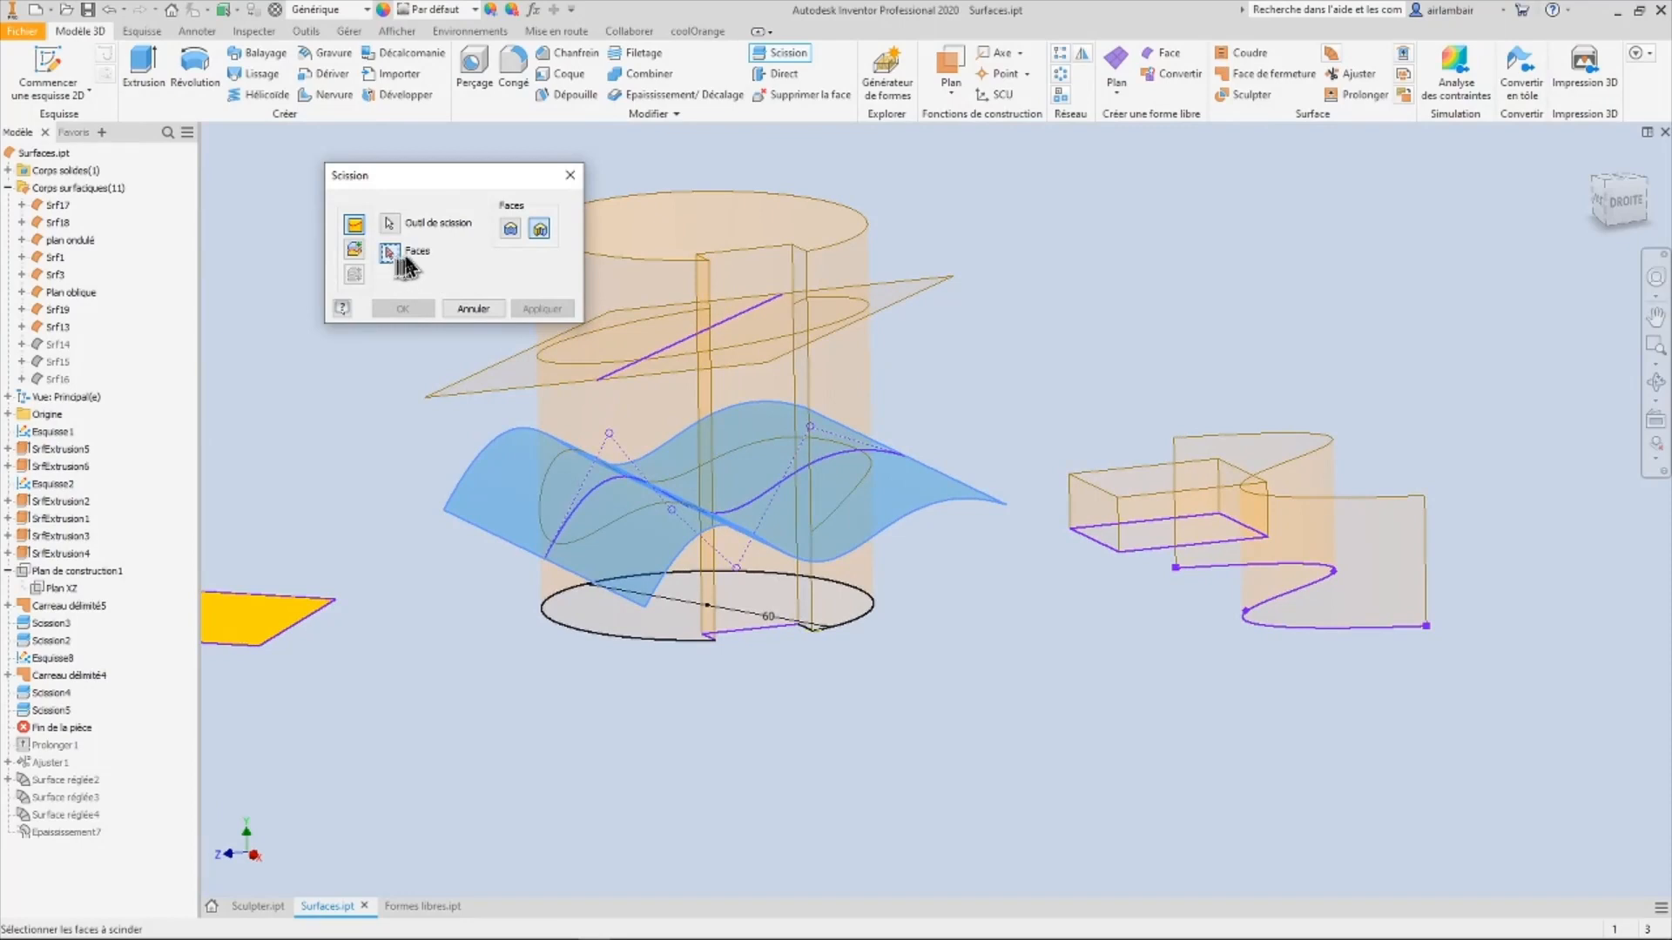
pyautogui.keyDown('shift'); pyautogui.moveTo(714, 405); pyautogui.dragTo(459, 290, button='middle'); pyautogui.keyUp('shift')
pyautogui.click(354, 250)
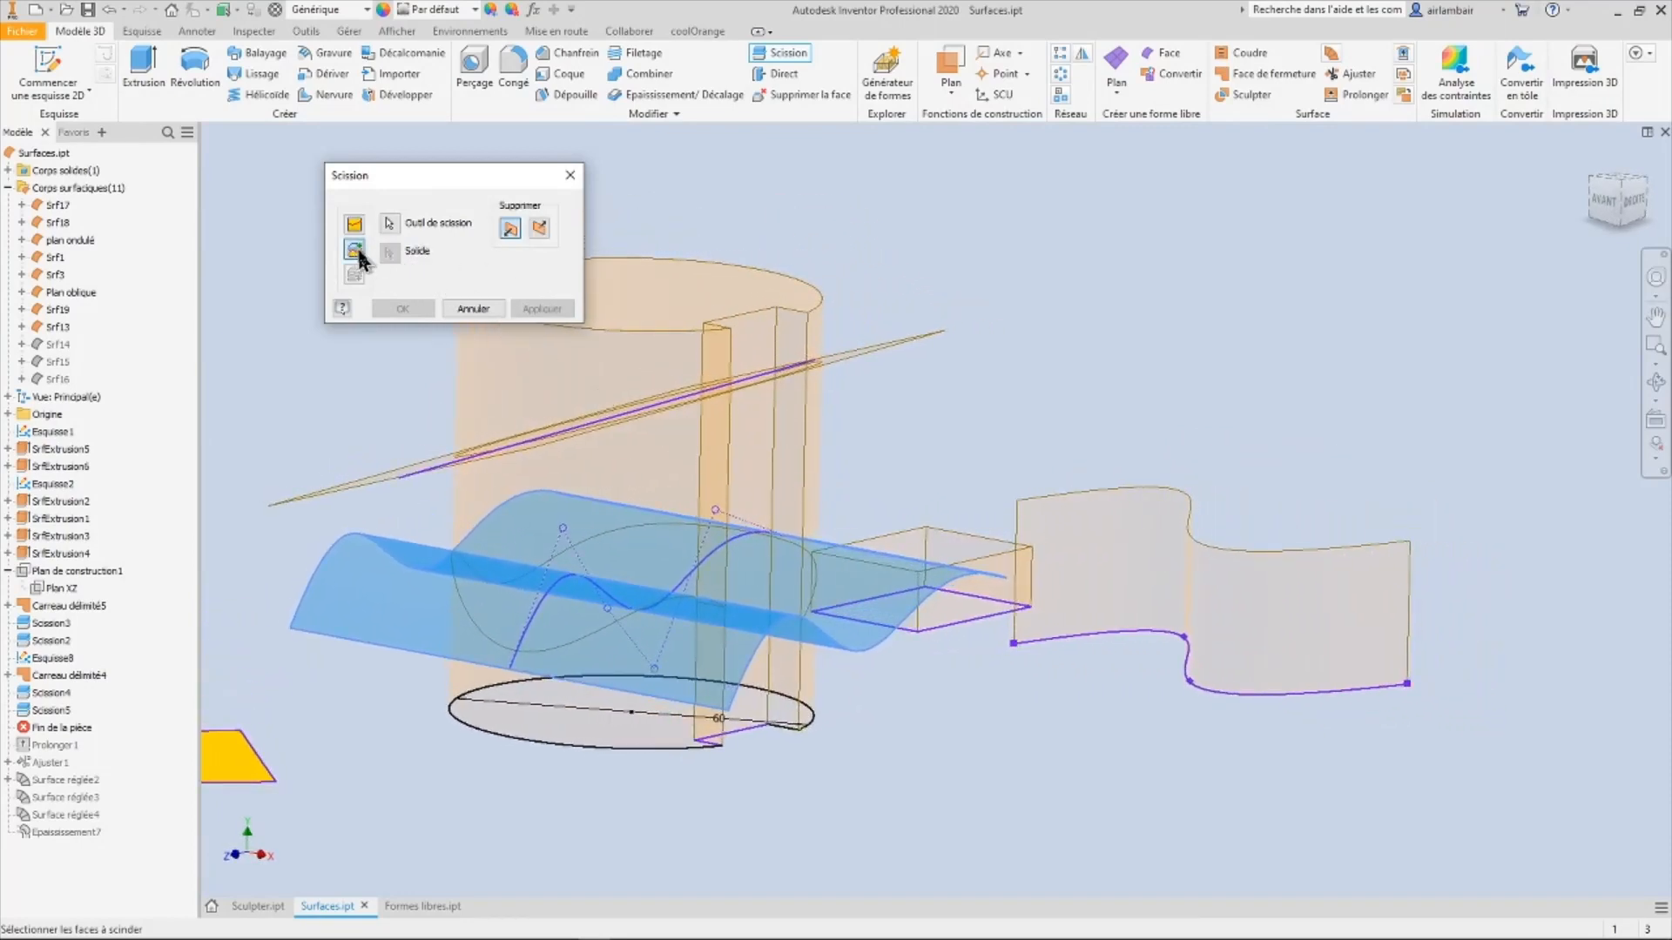
pyautogui.moveTo(781, 500)
pyautogui.keyDown('shift'); pyautogui.mouseDown(button='middle')
pyautogui.moveTo(795, 485)
pyautogui.moveTo(662, 357)
pyautogui.moveTo(522, 296)
pyautogui.moveTo(760, 439)
pyautogui.moveTo(772, 567)
pyautogui.moveTo(746, 578)
pyautogui.moveTo(783, 582)
pyautogui.moveTo(765, 586)
pyautogui.moveTo(750, 467)
pyautogui.moveTo(656, 369)
pyautogui.moveTo(812, 402)
pyautogui.mouseUp(button='middle'); pyautogui.keyUp('shift')
pyautogui.click(494, 308)
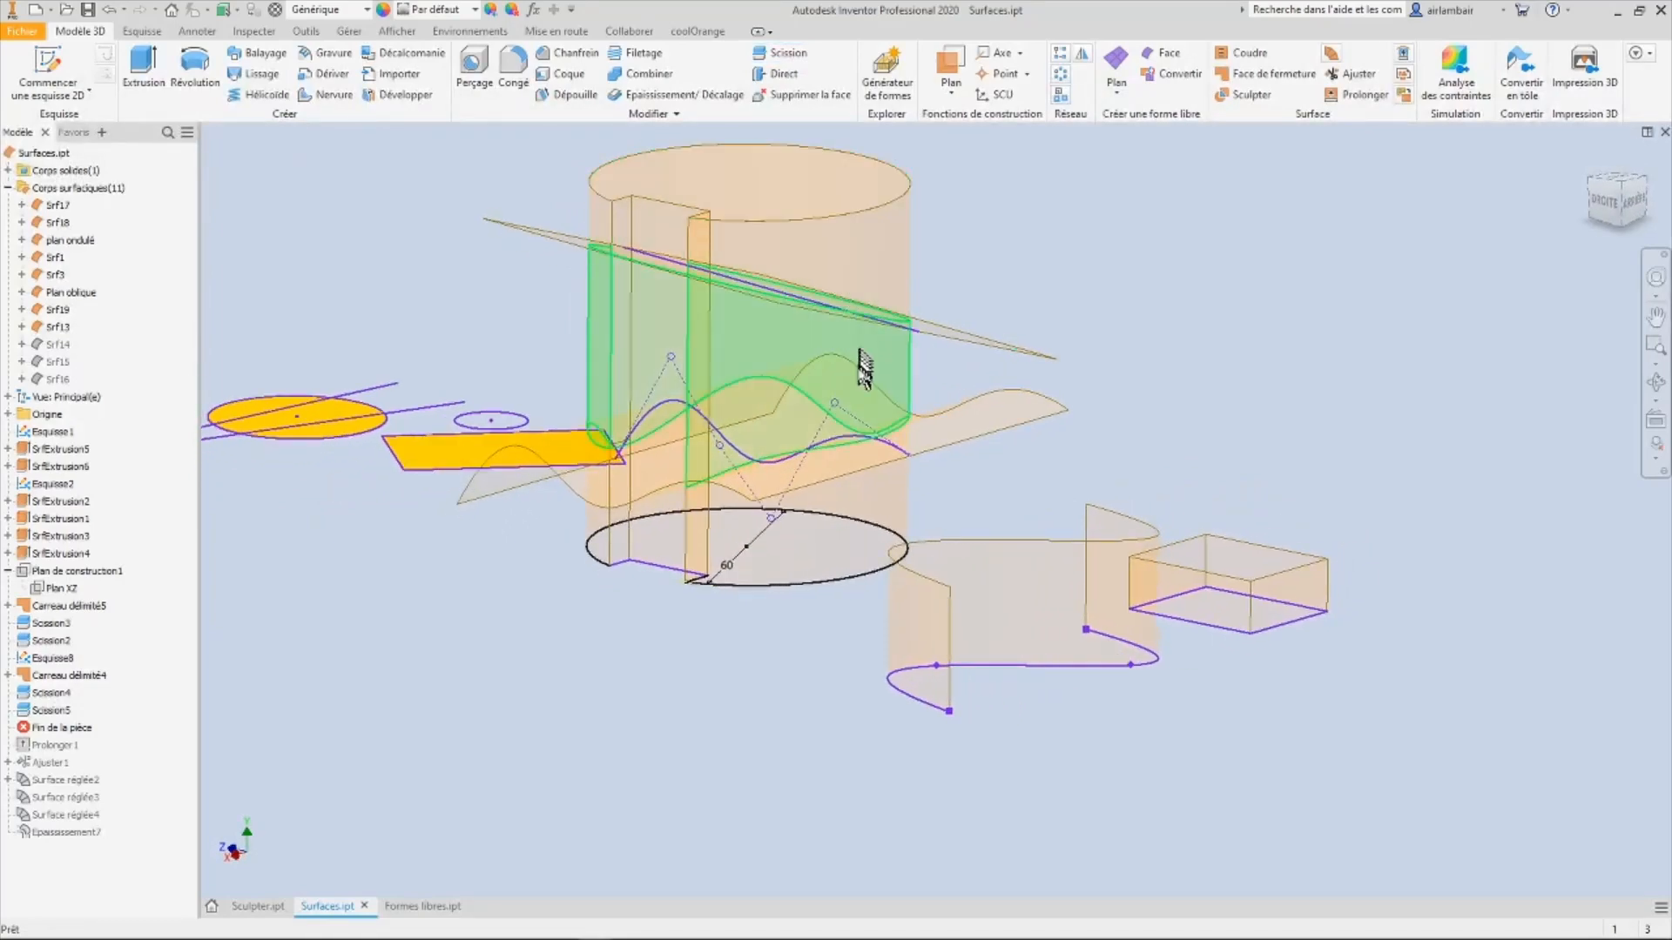
# Step: Move the end-of-part marker below Prolonger1 in the feature tree to reactivate that surface extension
pyautogui.keyDown('shift'); pyautogui.moveTo(870, 523); pyautogui.dragTo(610, 597, button='middle'); pyautogui.keyUp('shift')
pyautogui.keyDown('shift'); pyautogui.moveTo(767, 526); pyautogui.dragTo(402, 590, button='middle'); pyautogui.keyUp('shift')
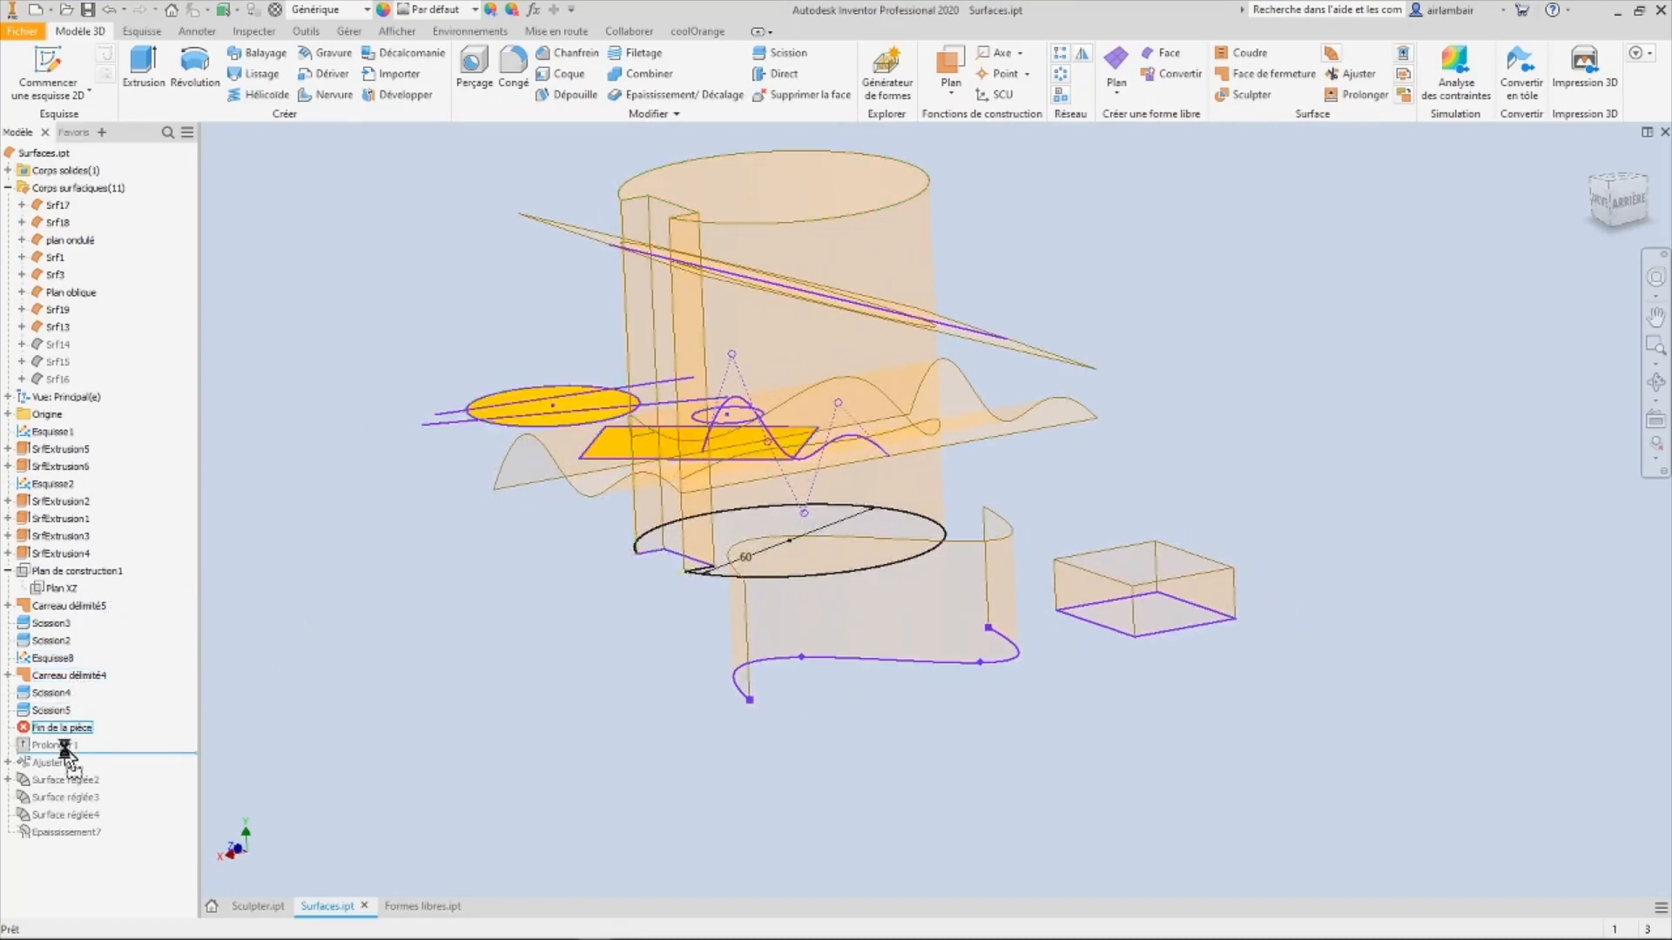
pyautogui.scroll(-3, 560, 639)
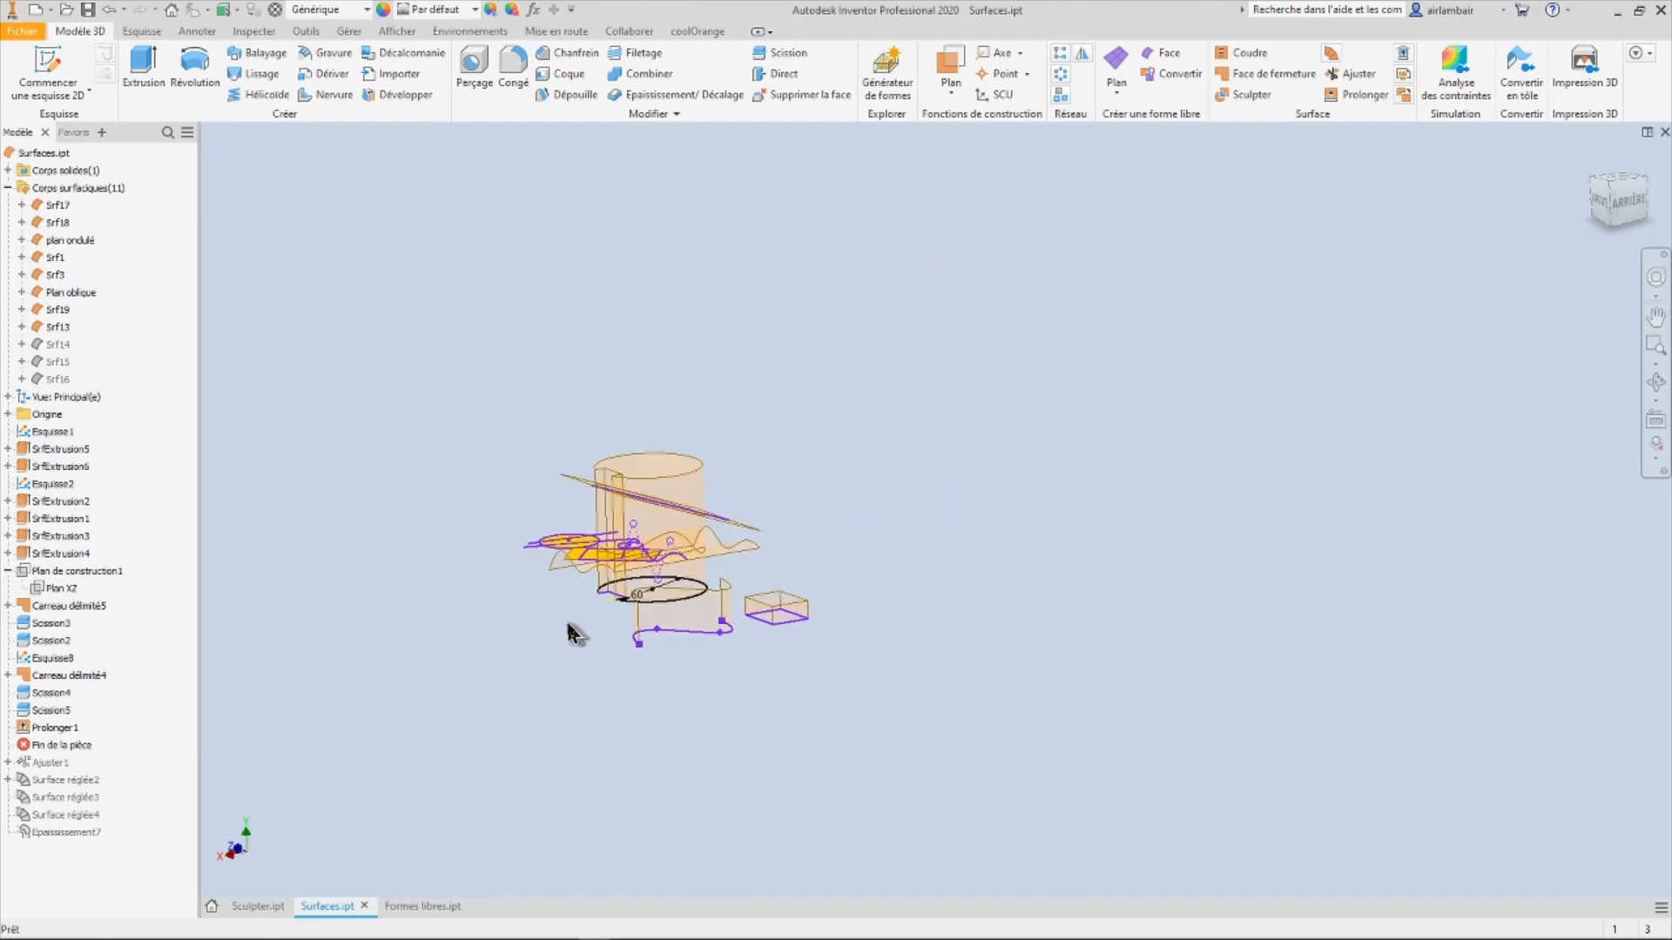
pyautogui.keyDown('shift'); pyautogui.moveTo(567, 627); pyautogui.dragTo(617, 574, button='middle'); pyautogui.keyUp('shift')
pyautogui.scroll(2, 615, 581)
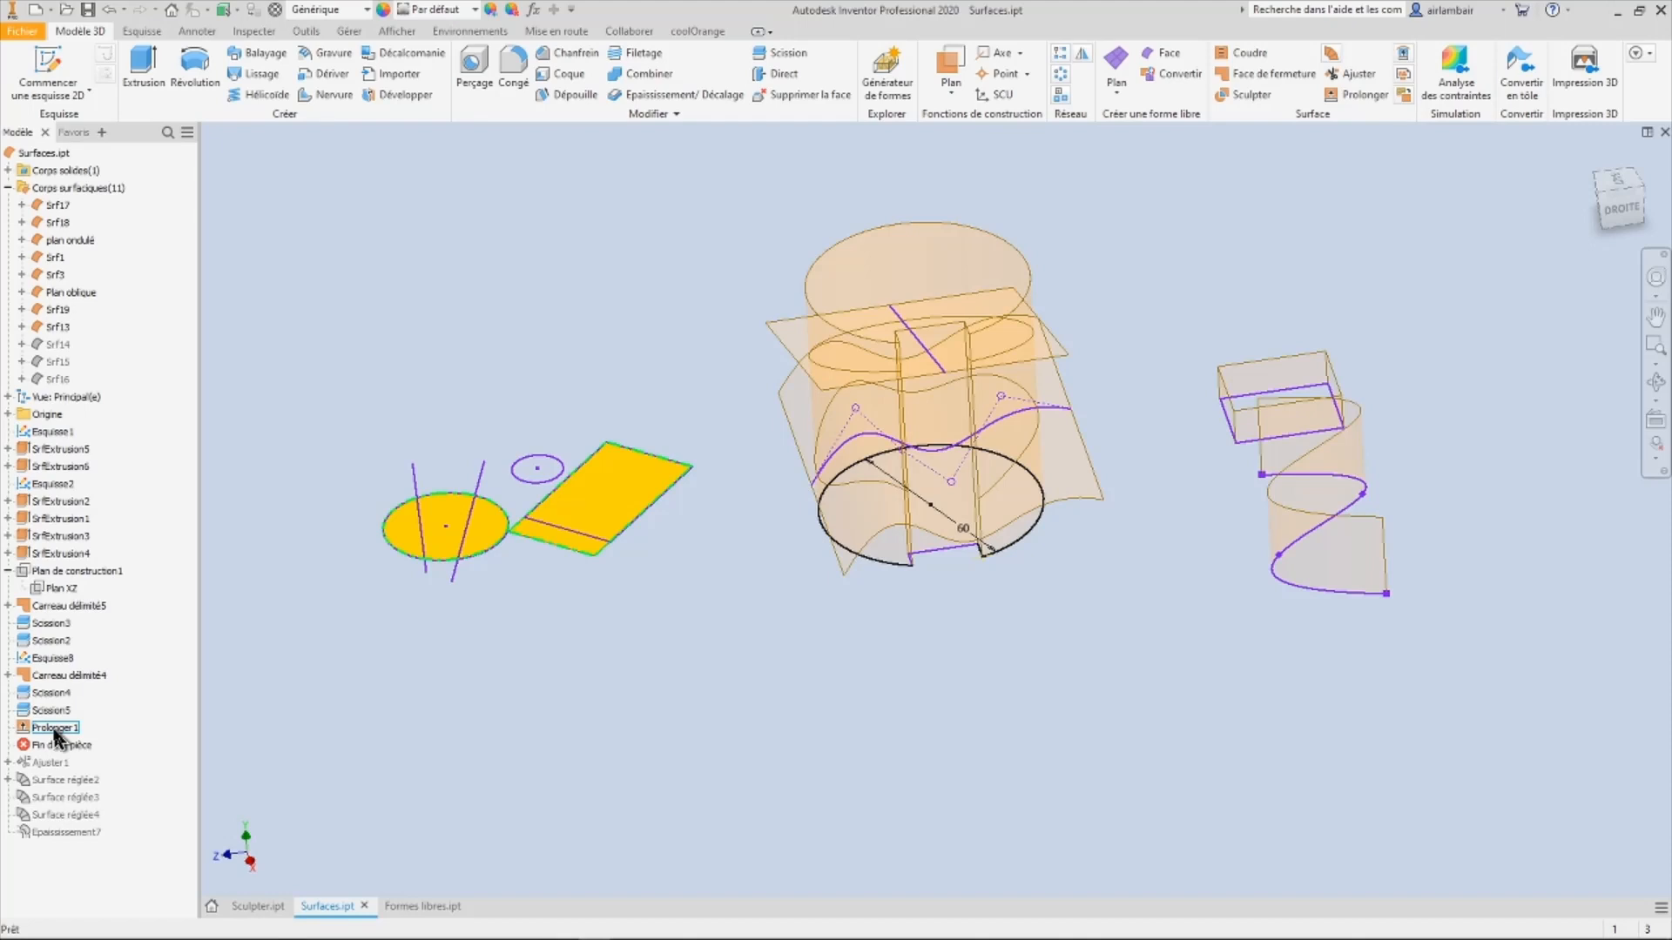
# Step: Open the Prolonger1 extension's definition to examine its edge and distance settings, and leave it without changes
pyautogui.rightClick(57, 737)
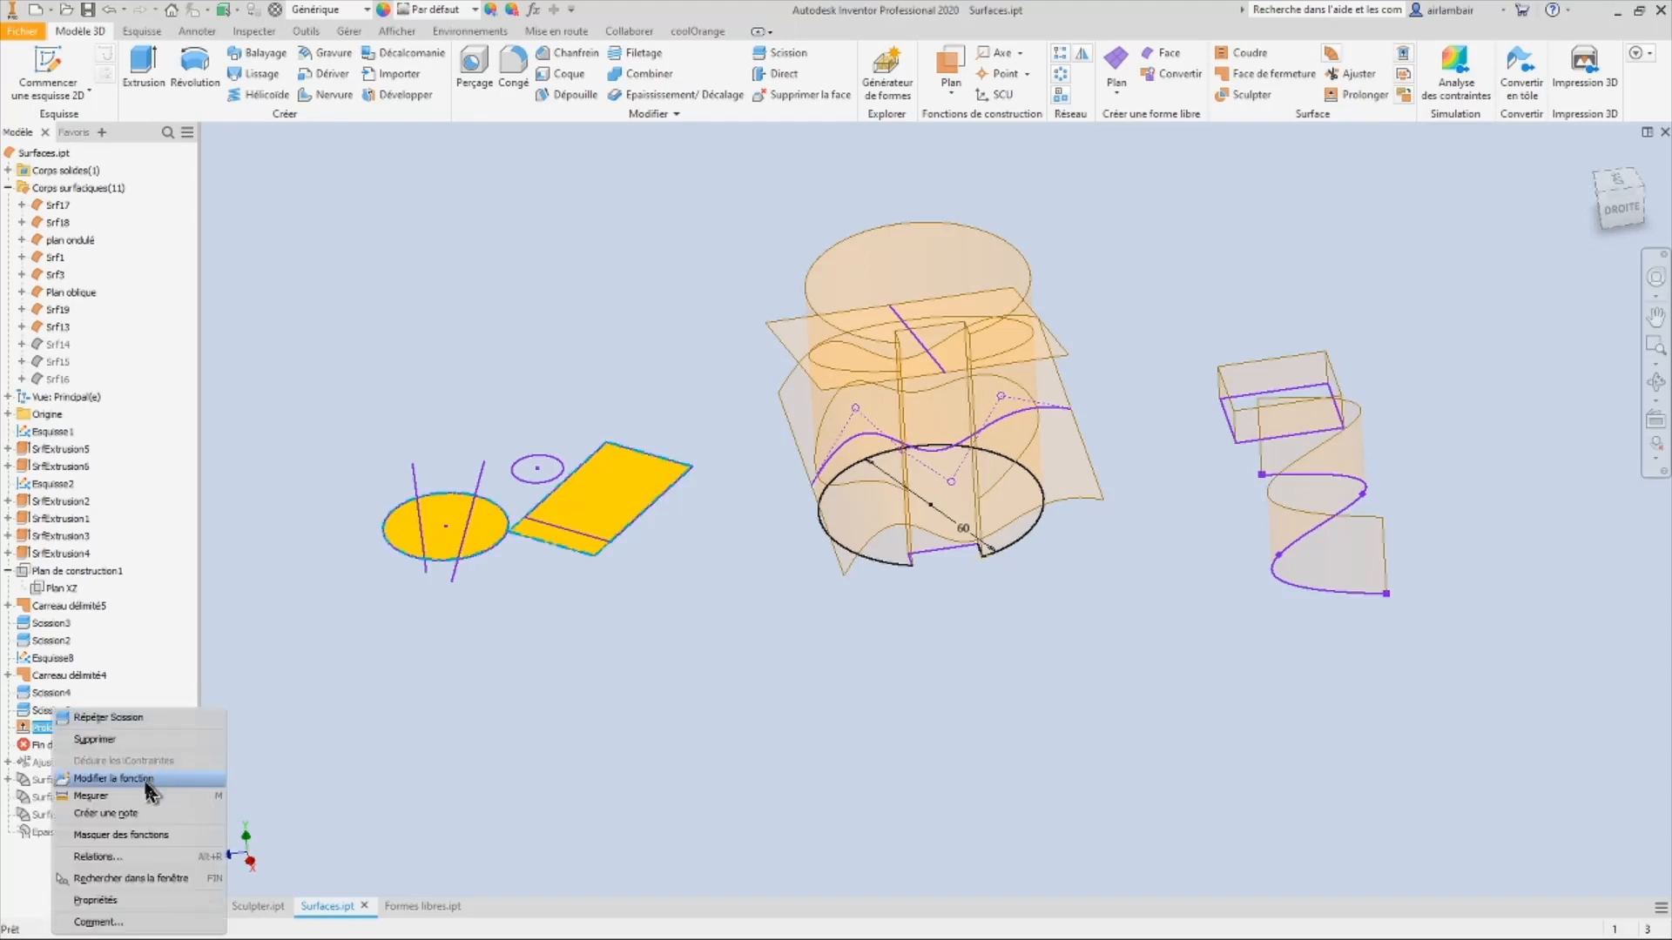
pyautogui.click(113, 778)
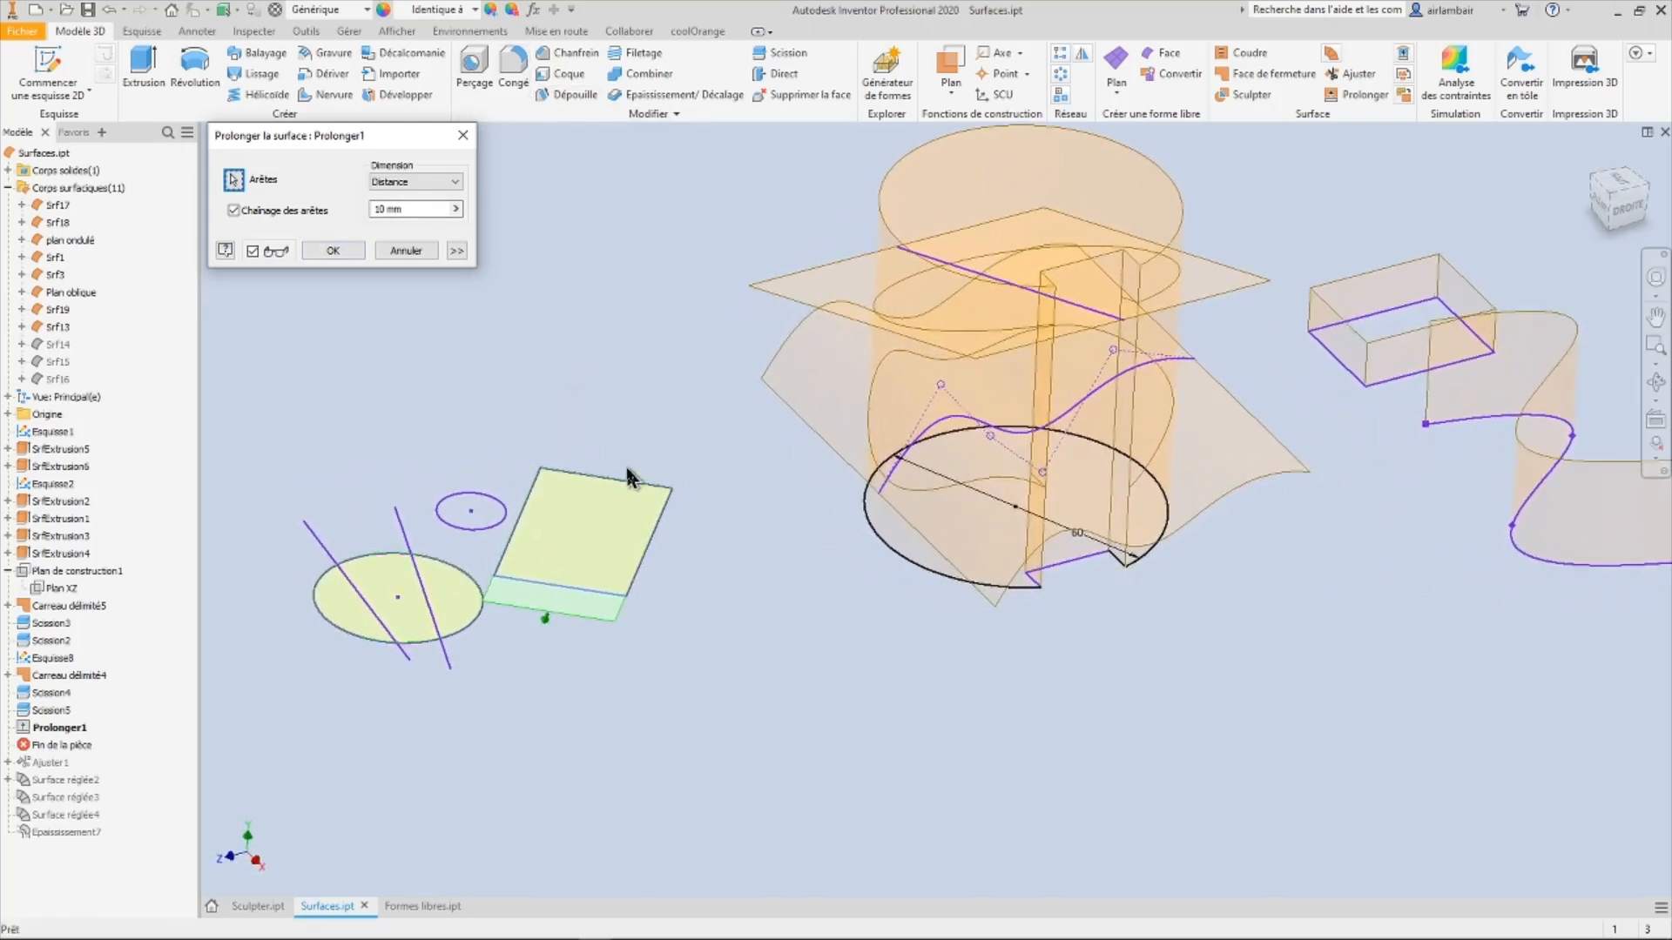
pyautogui.click(428, 256)
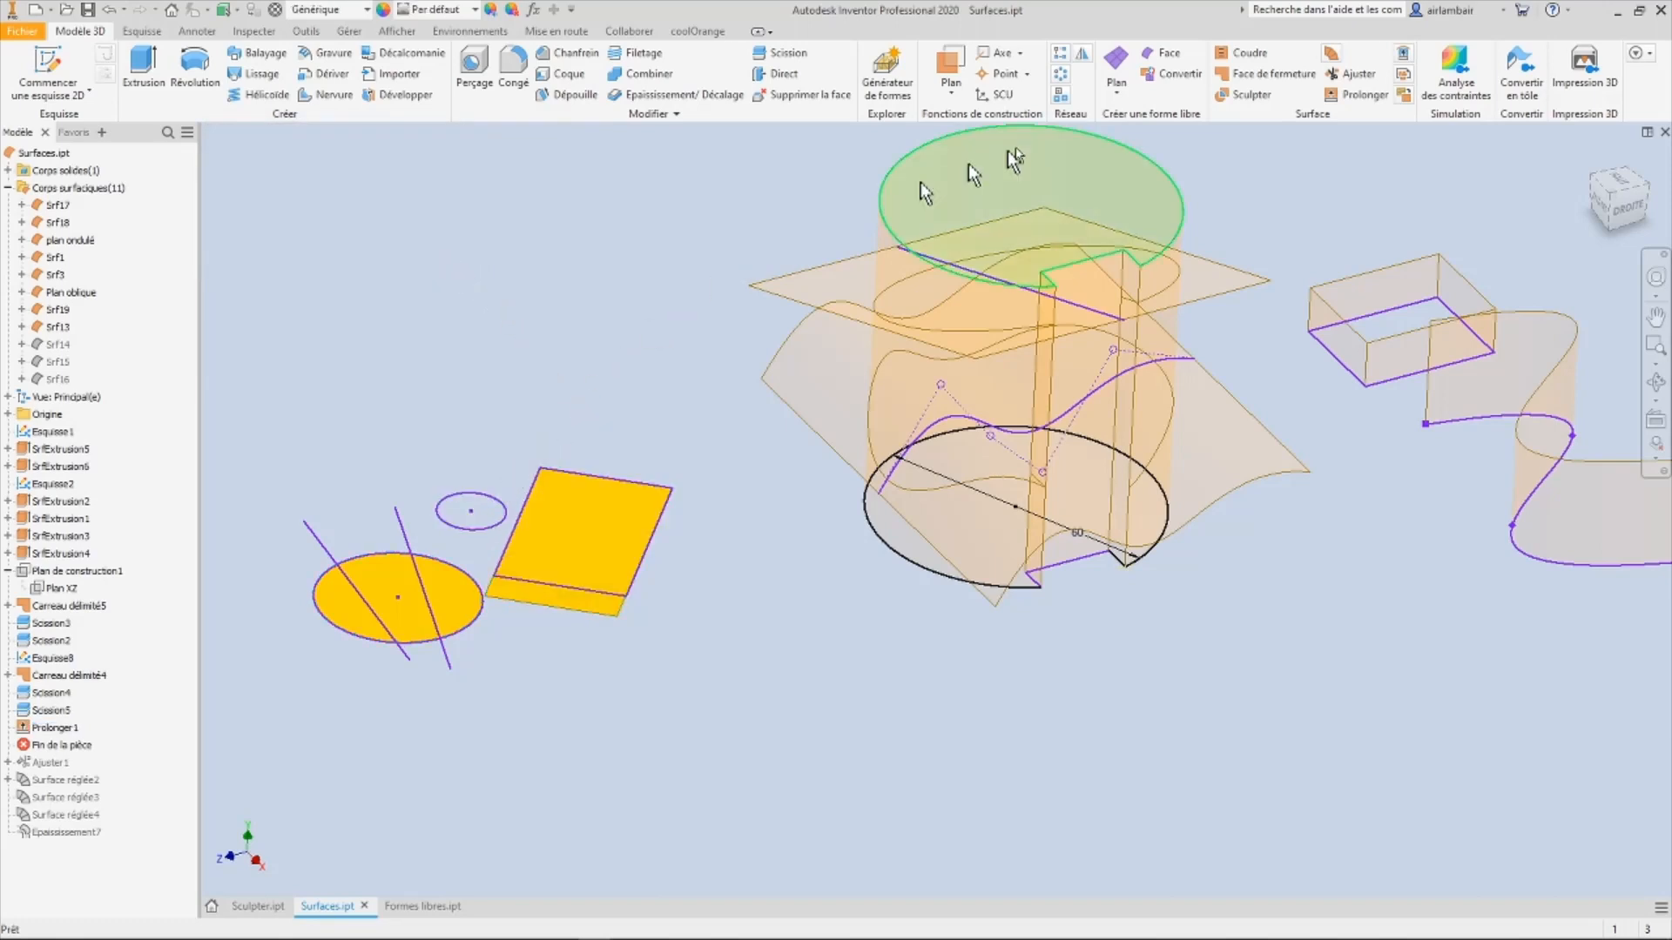
# Step: Create a boundary patch inside the small circle of Esquisse8, and close the patch command
pyautogui.click(1235, 77)
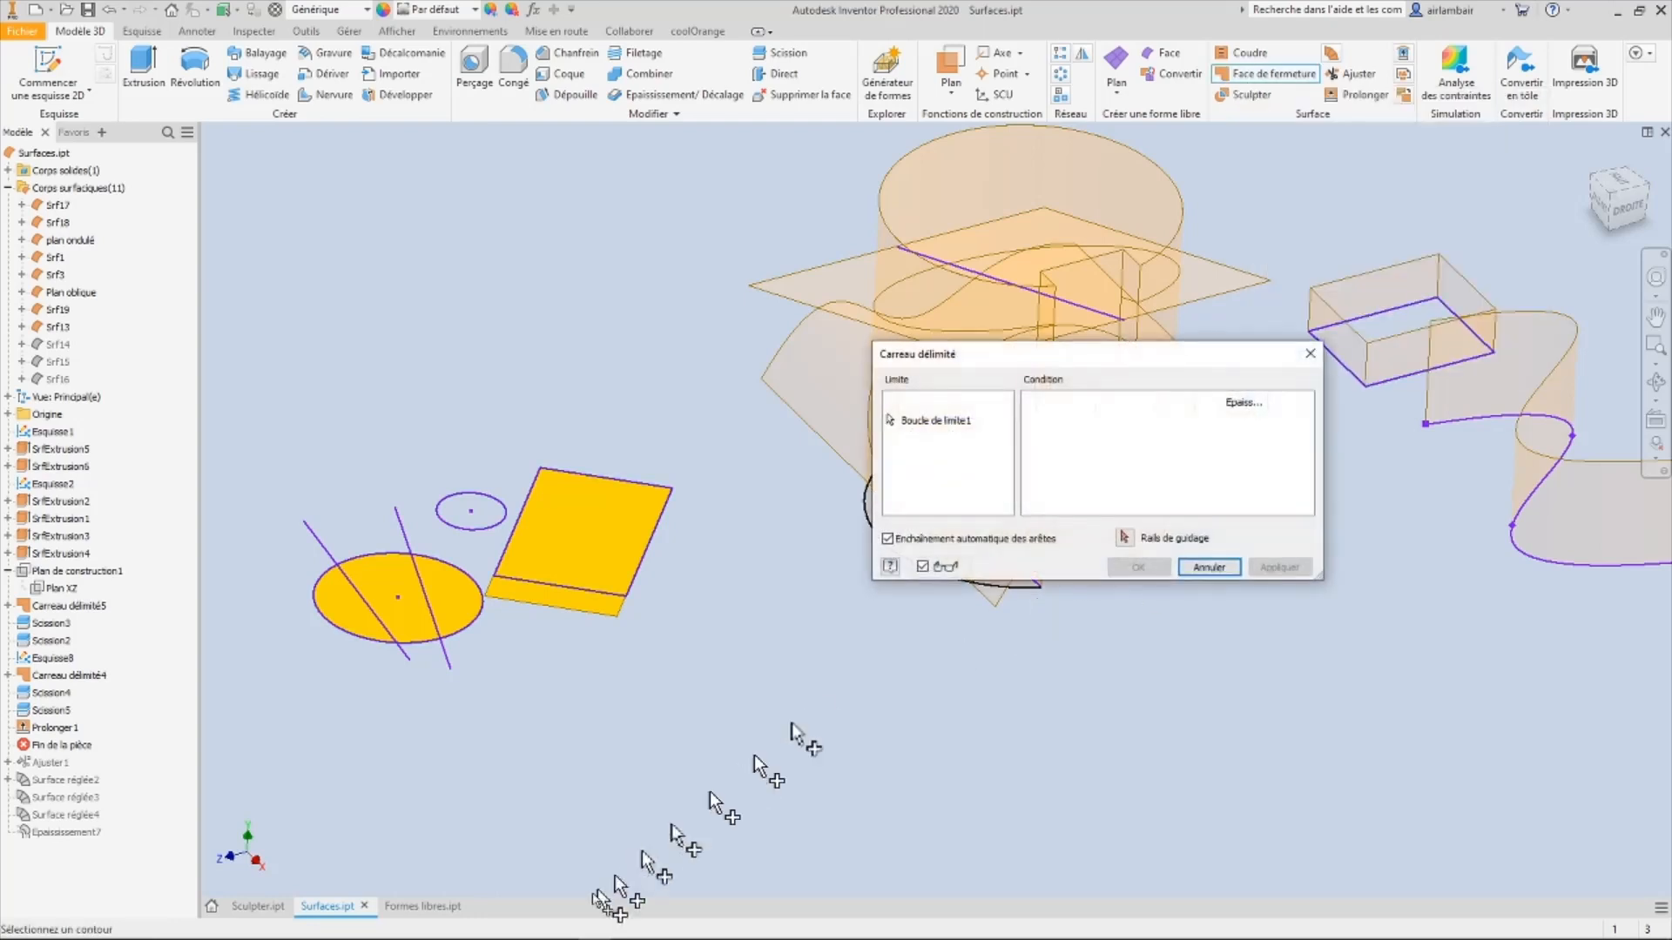
pyautogui.click(496, 523)
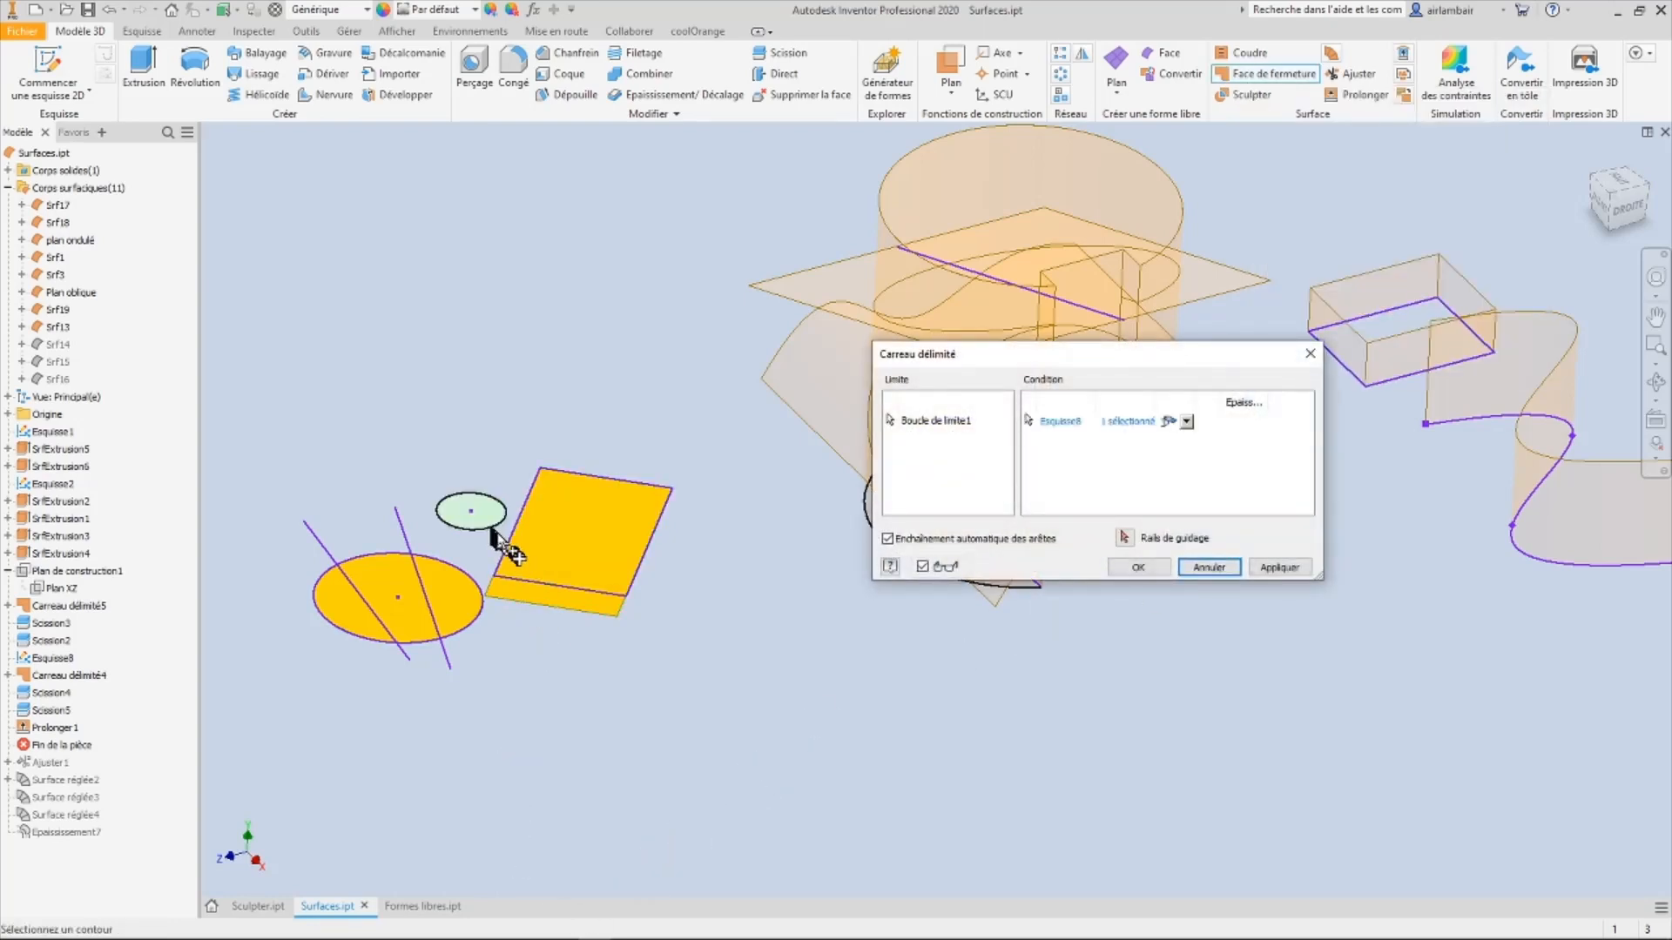
pyautogui.click(1278, 570)
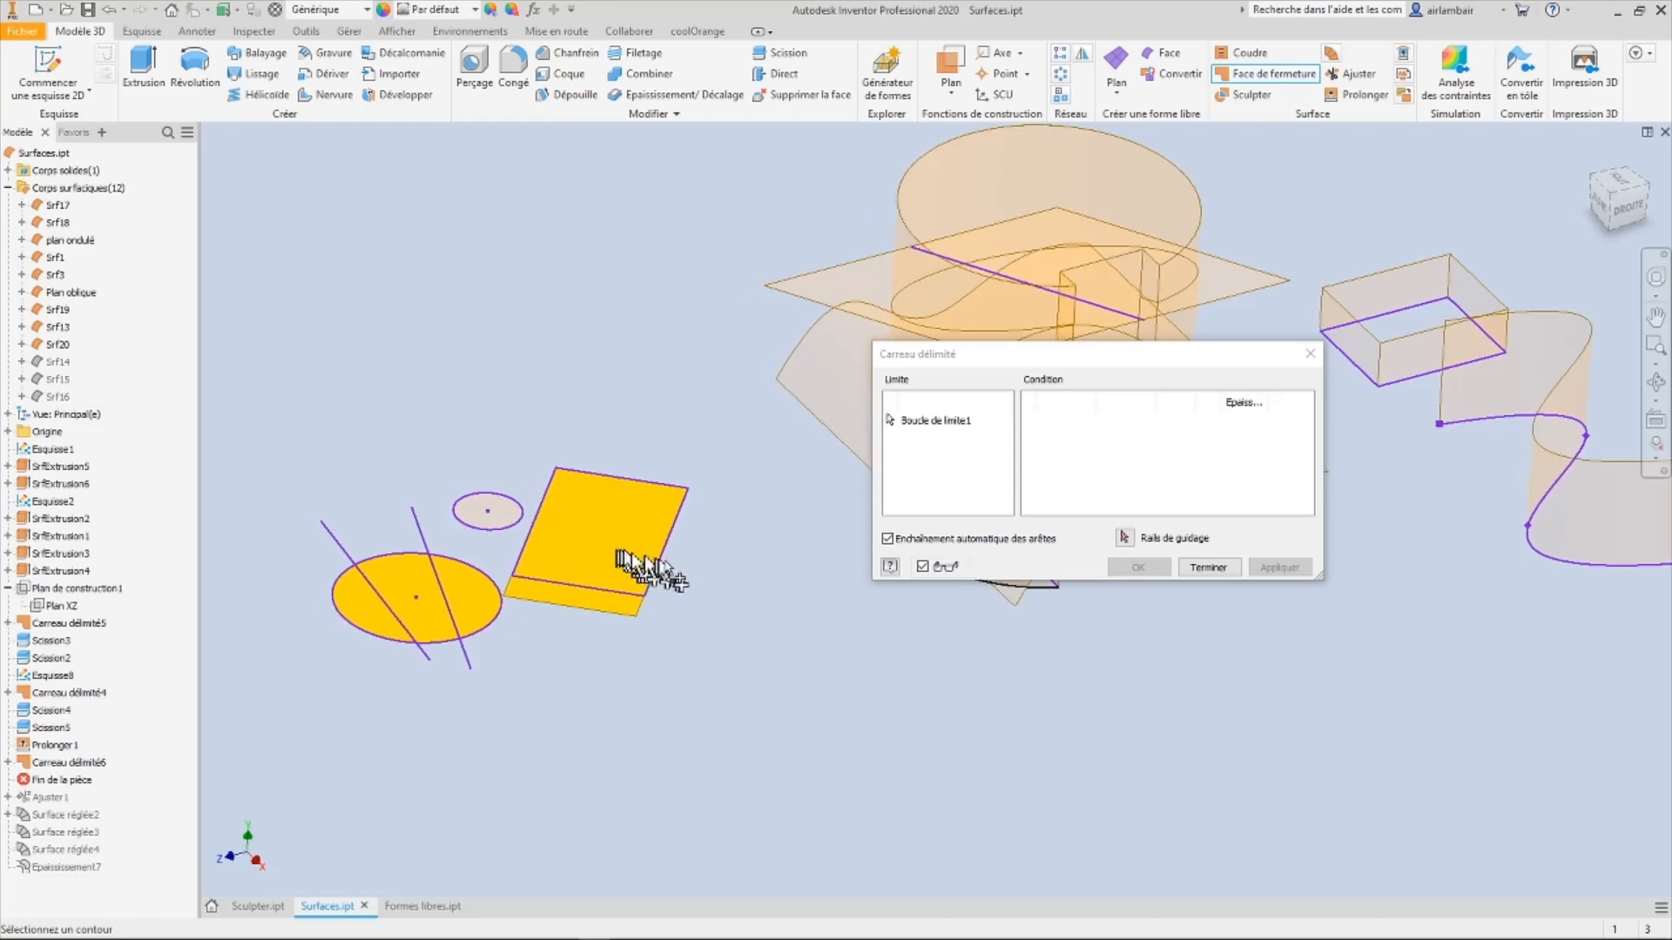
pyautogui.click(1208, 567)
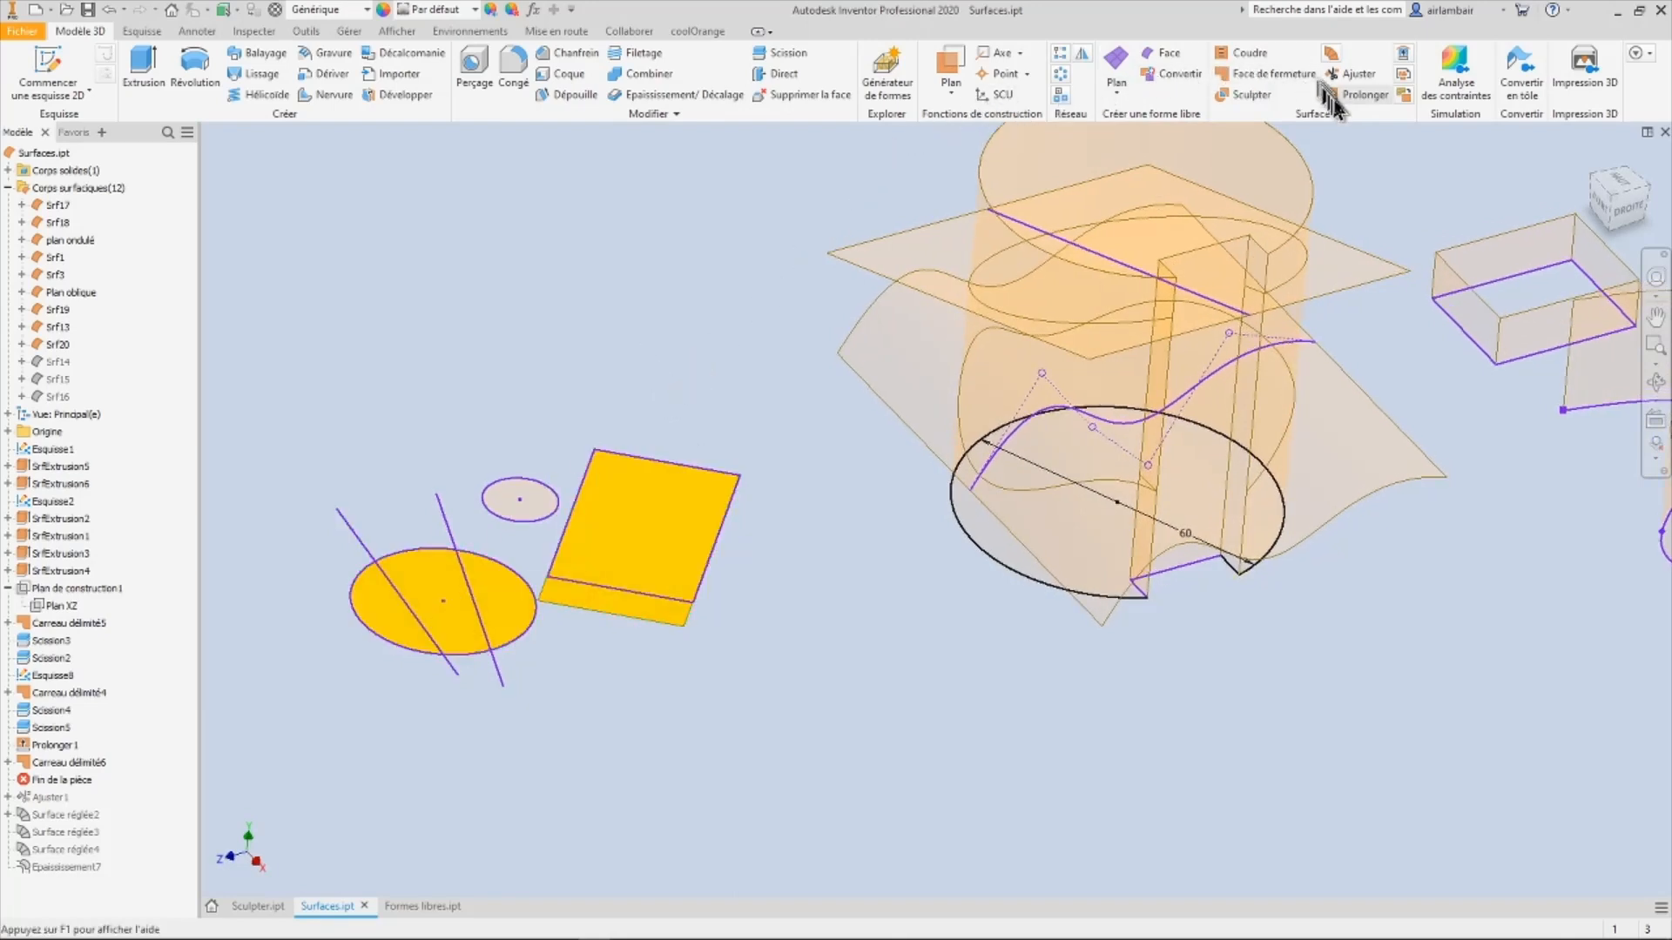
# Step: Extend the rectangular patch by about 19.75 mm from the edge opposite its already extended side
pyautogui.click(1362, 96)
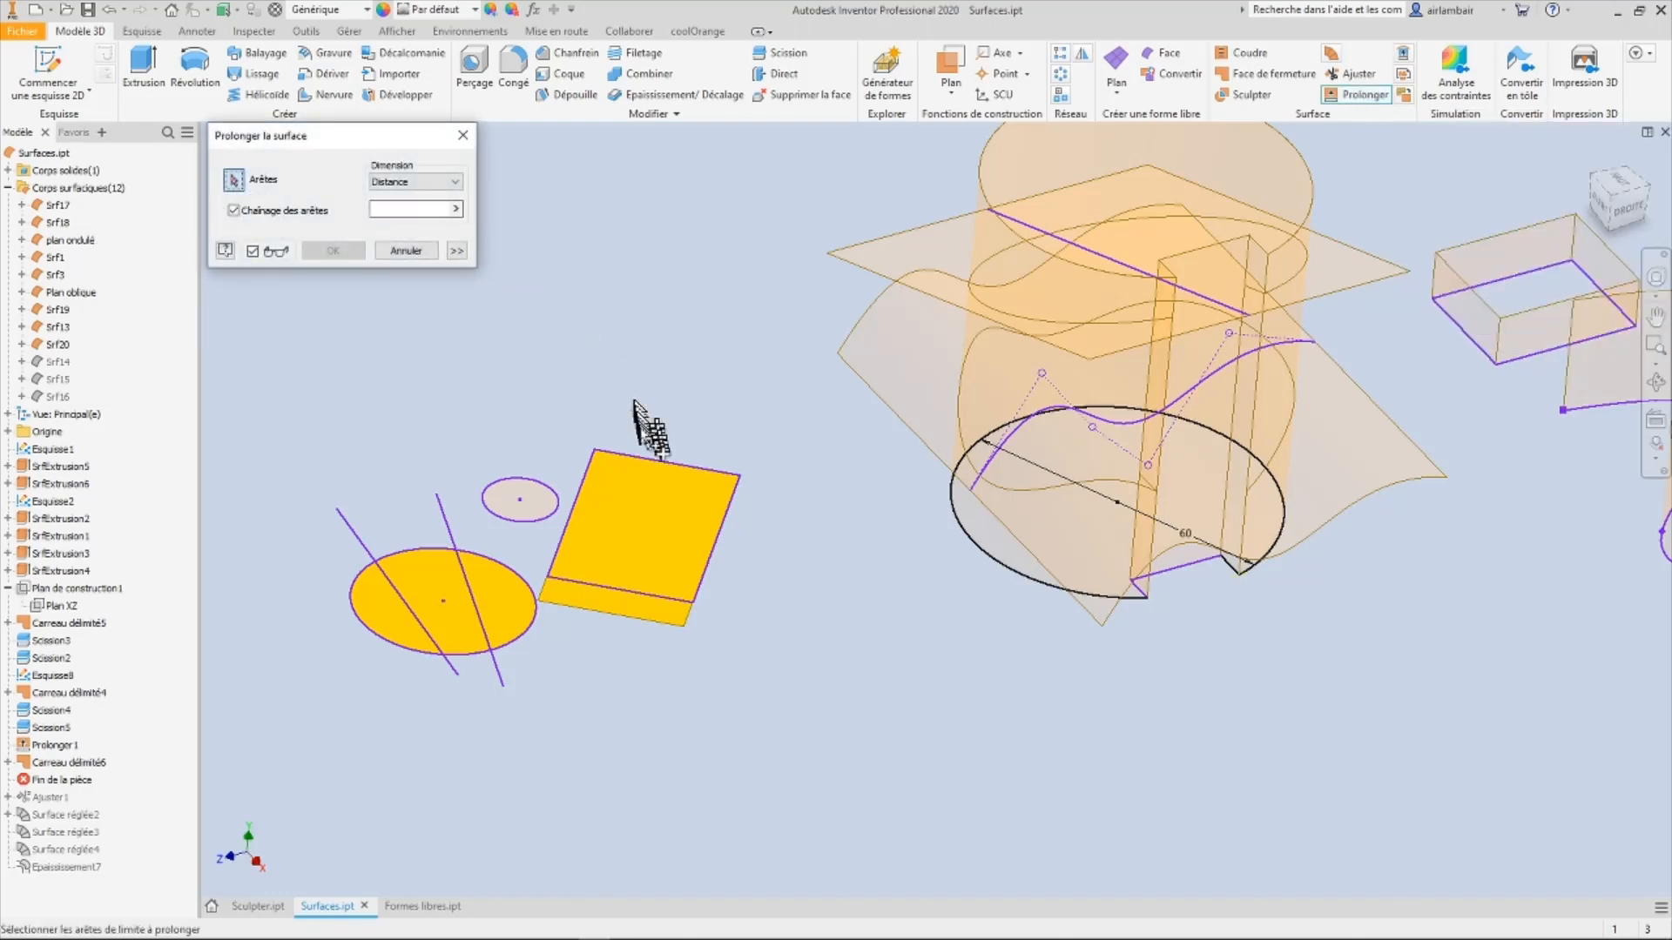
pyautogui.click(654, 461)
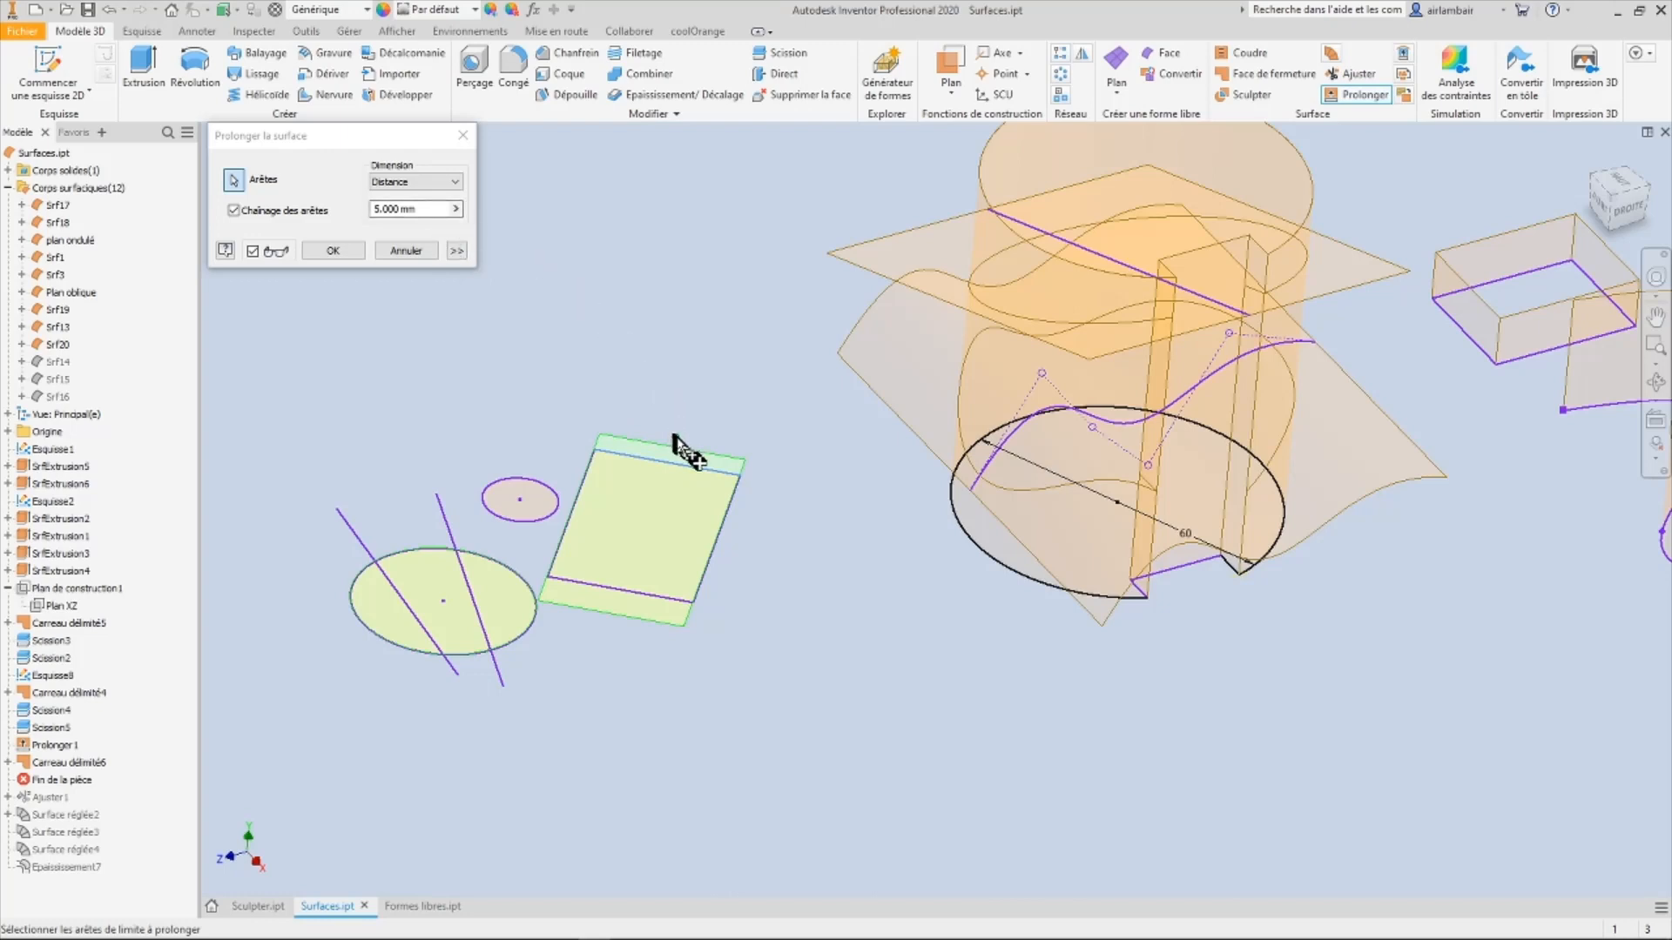
pyautogui.moveTo(692, 425); pyautogui.dragTo(764, 280)
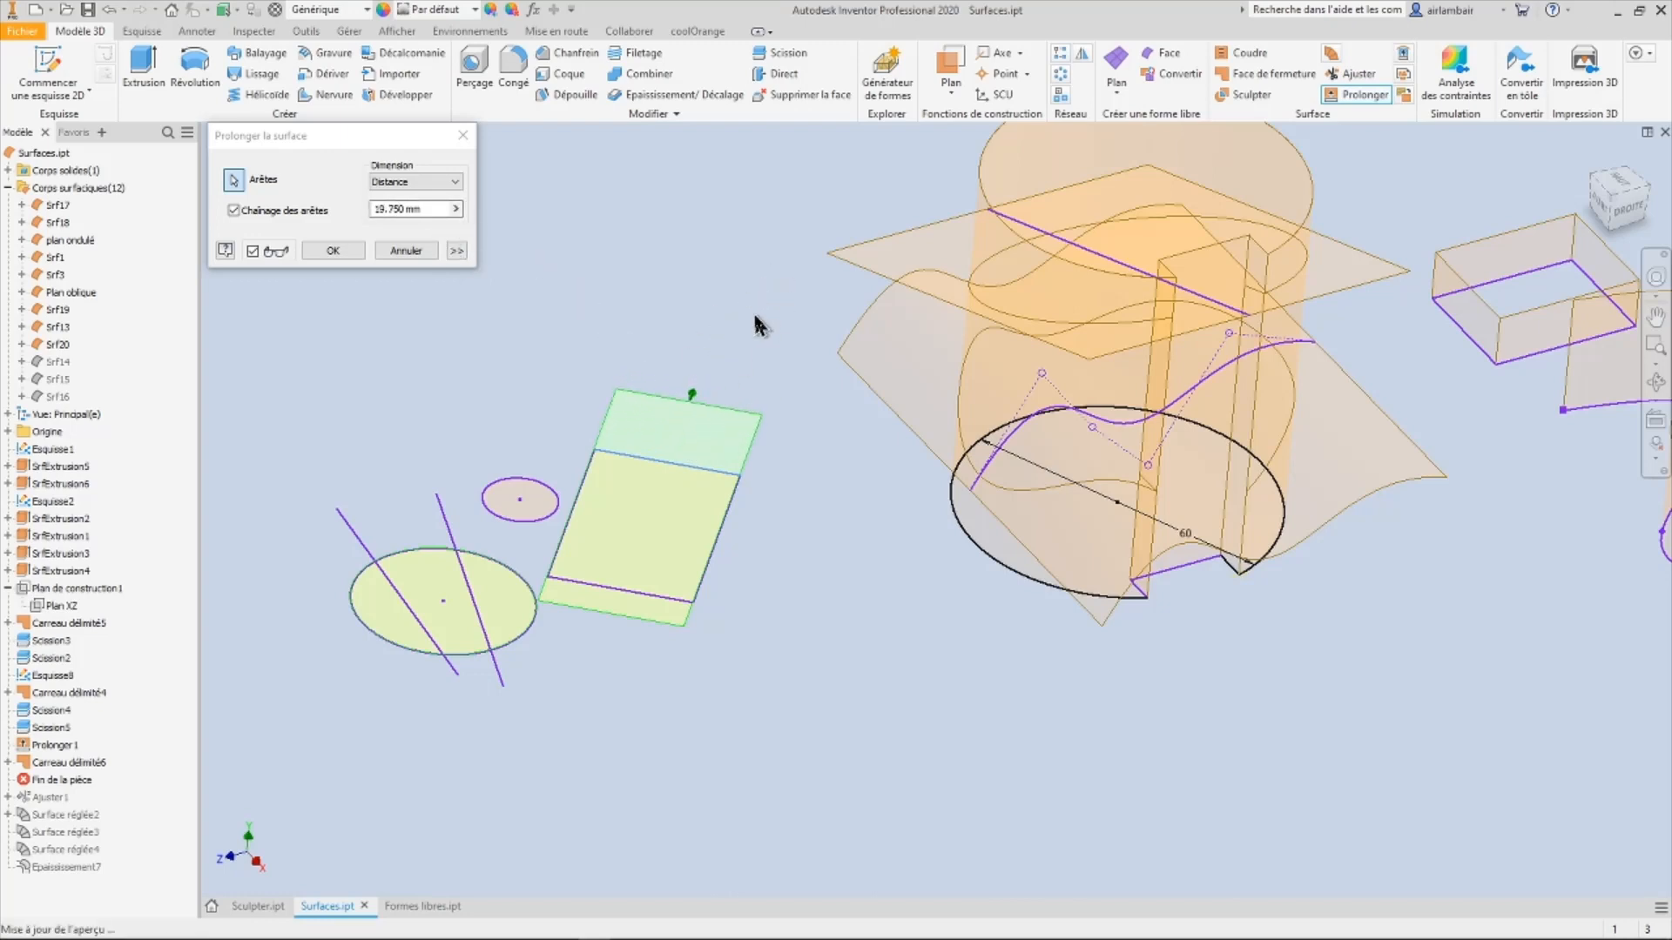
pyautogui.click(332, 250)
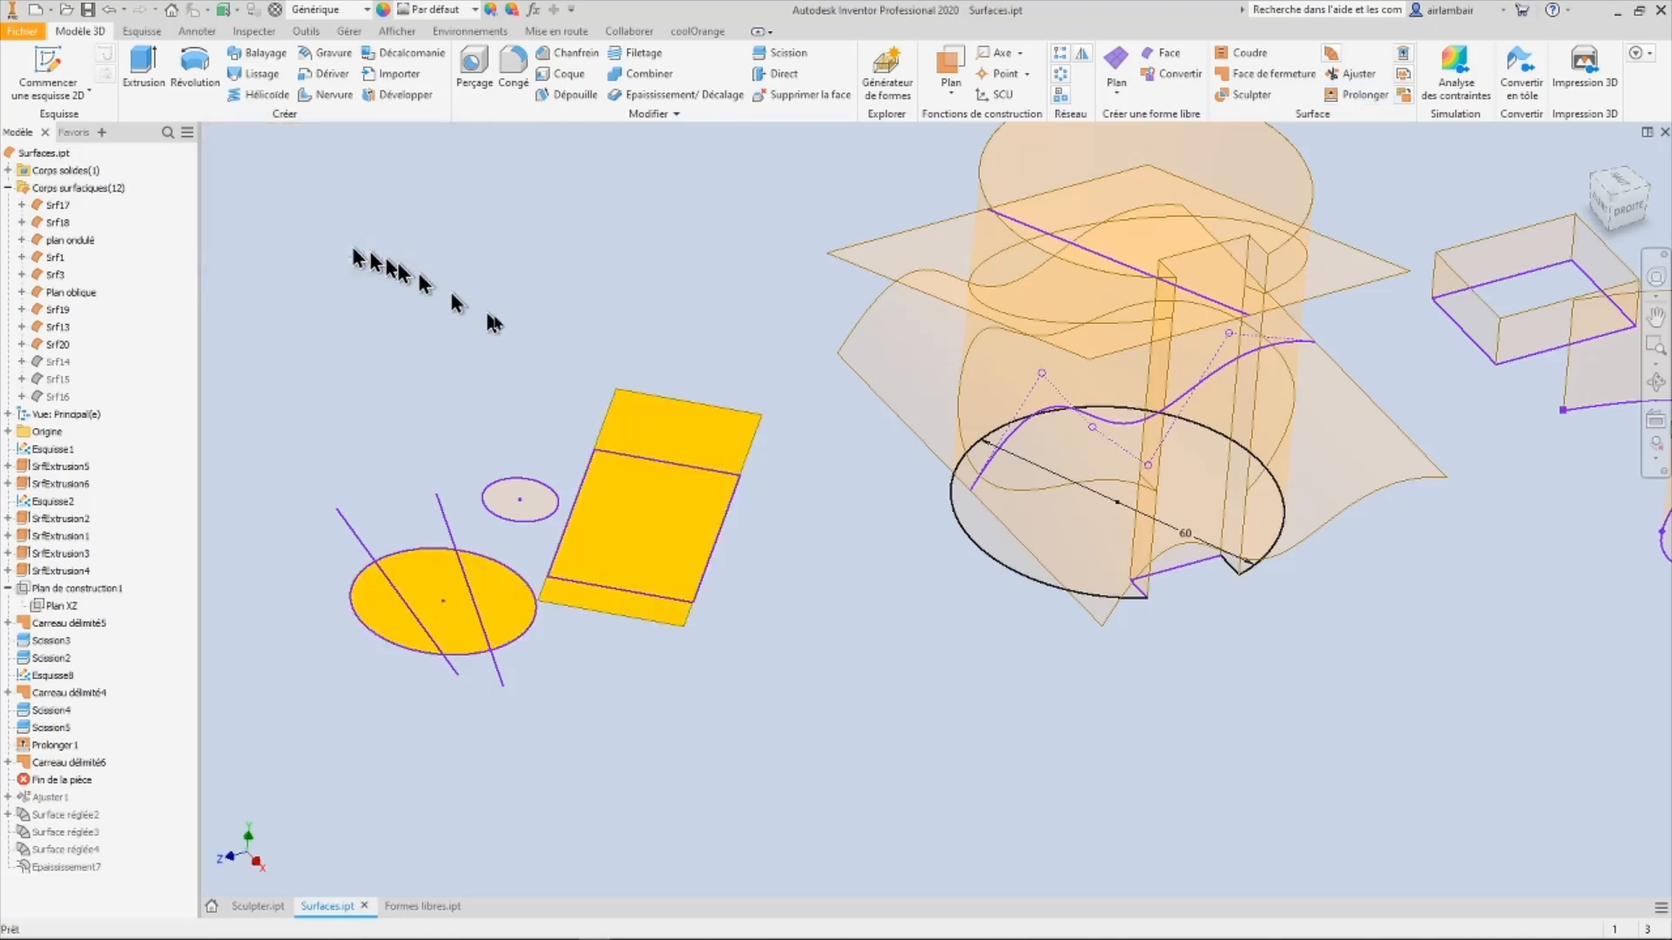
# Step: Extend the rectangular patch's long edge facing the notched cylinder by a distance of 20 mm
pyautogui.click(1363, 94)
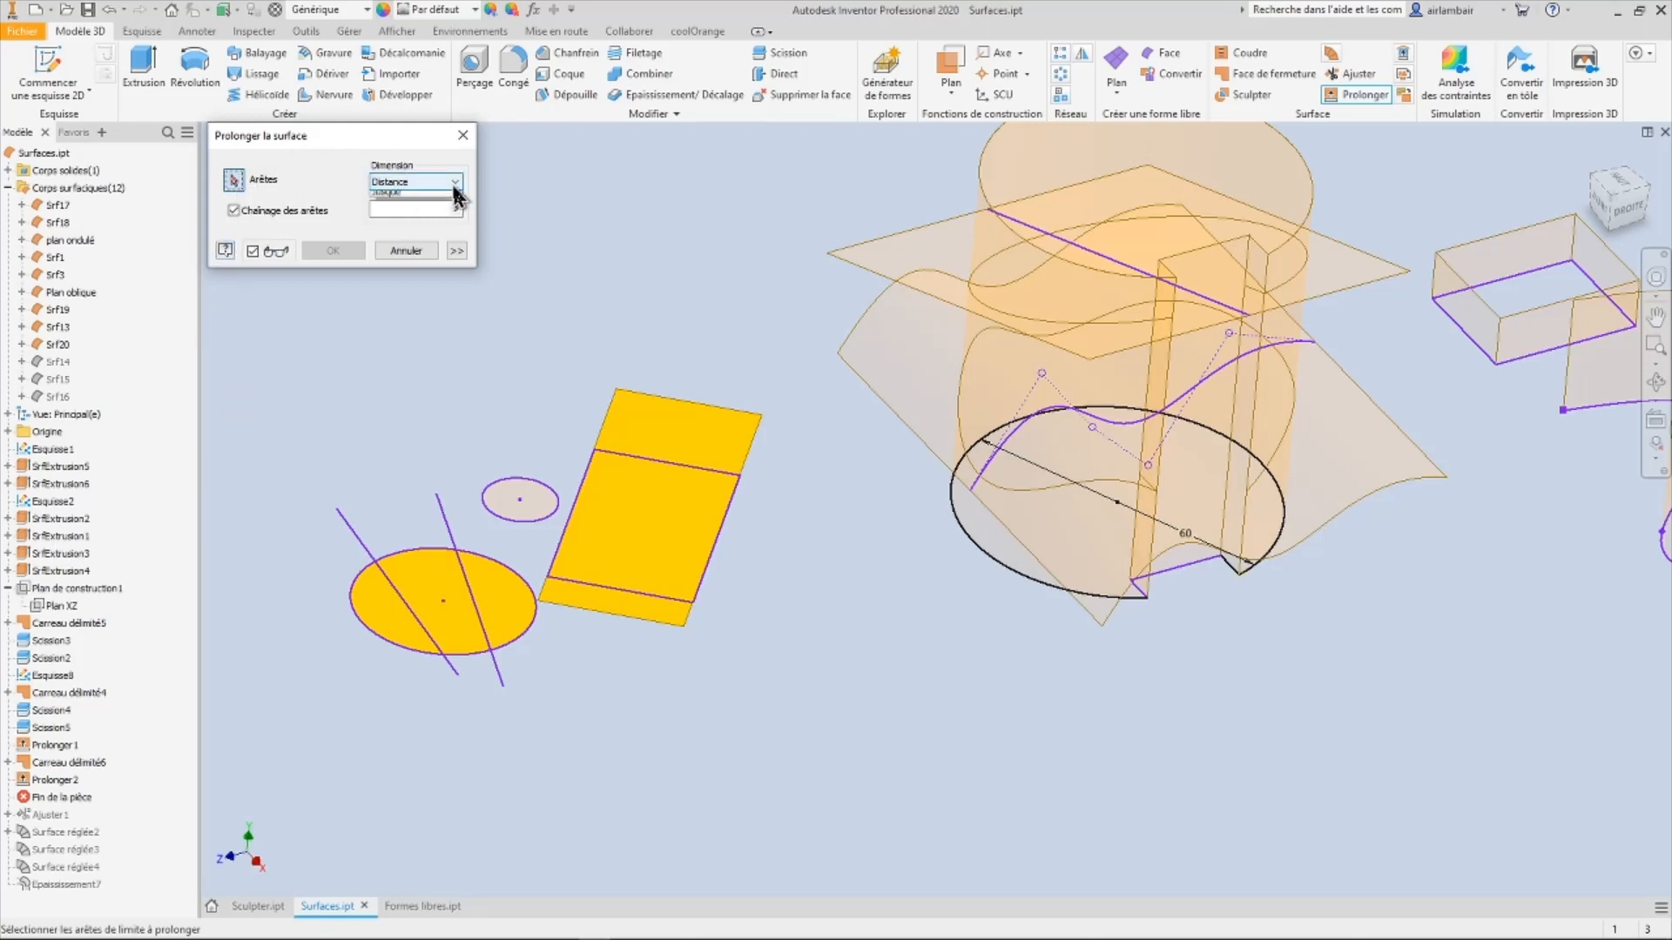
pyautogui.click(248, 186)
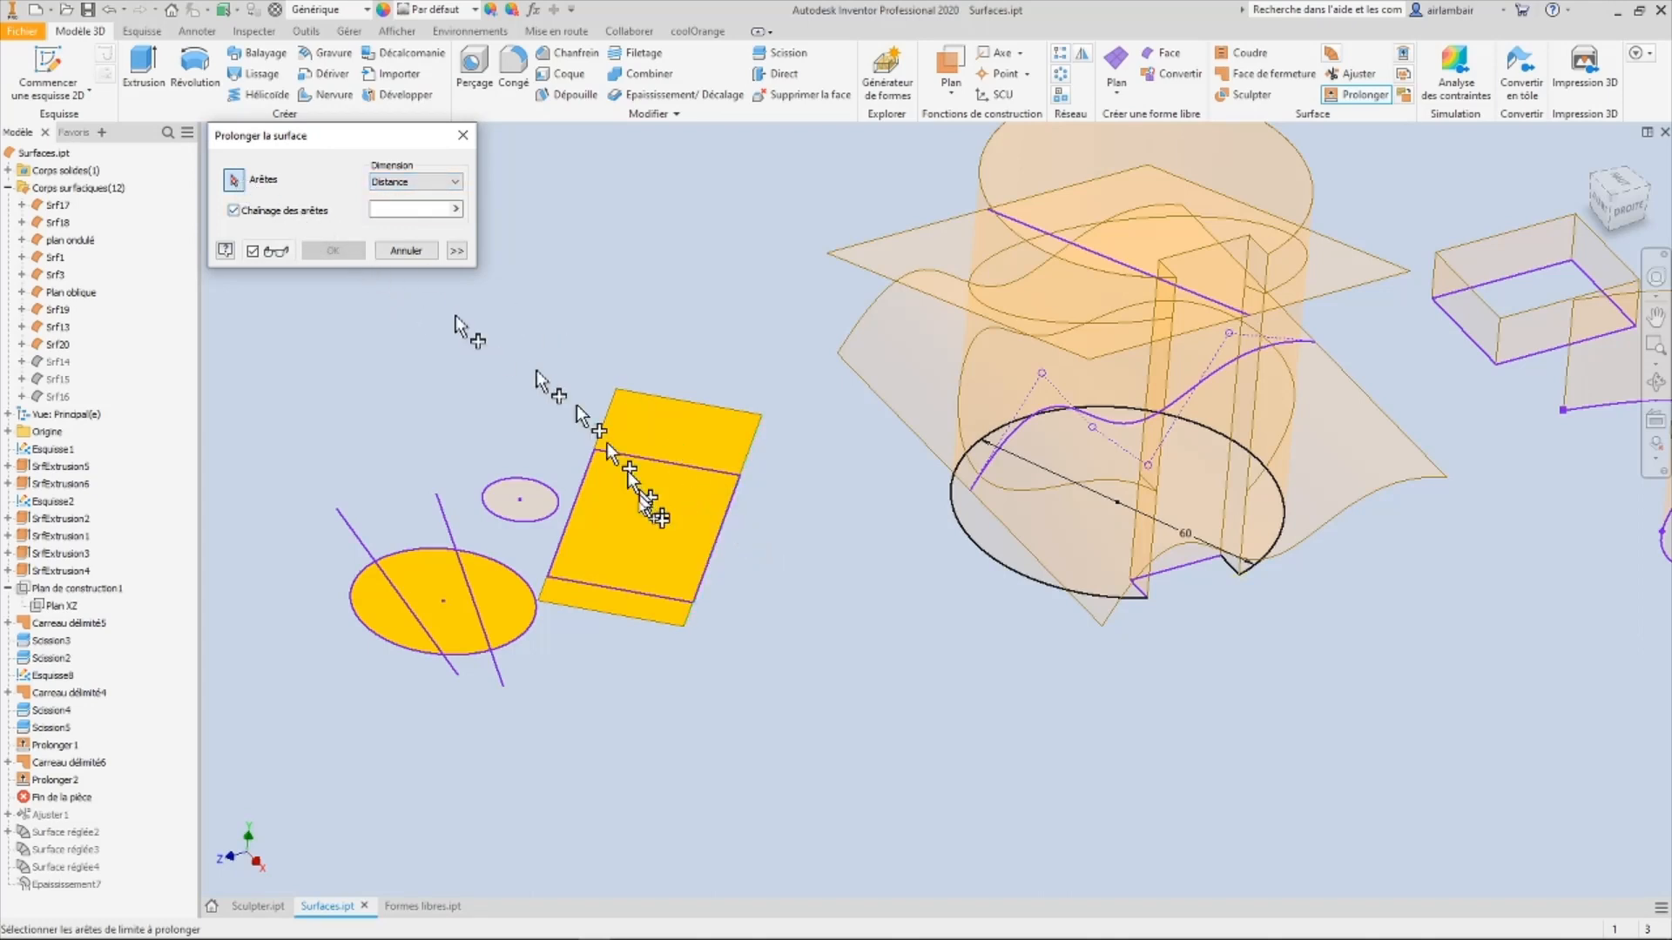
pyautogui.click(718, 547)
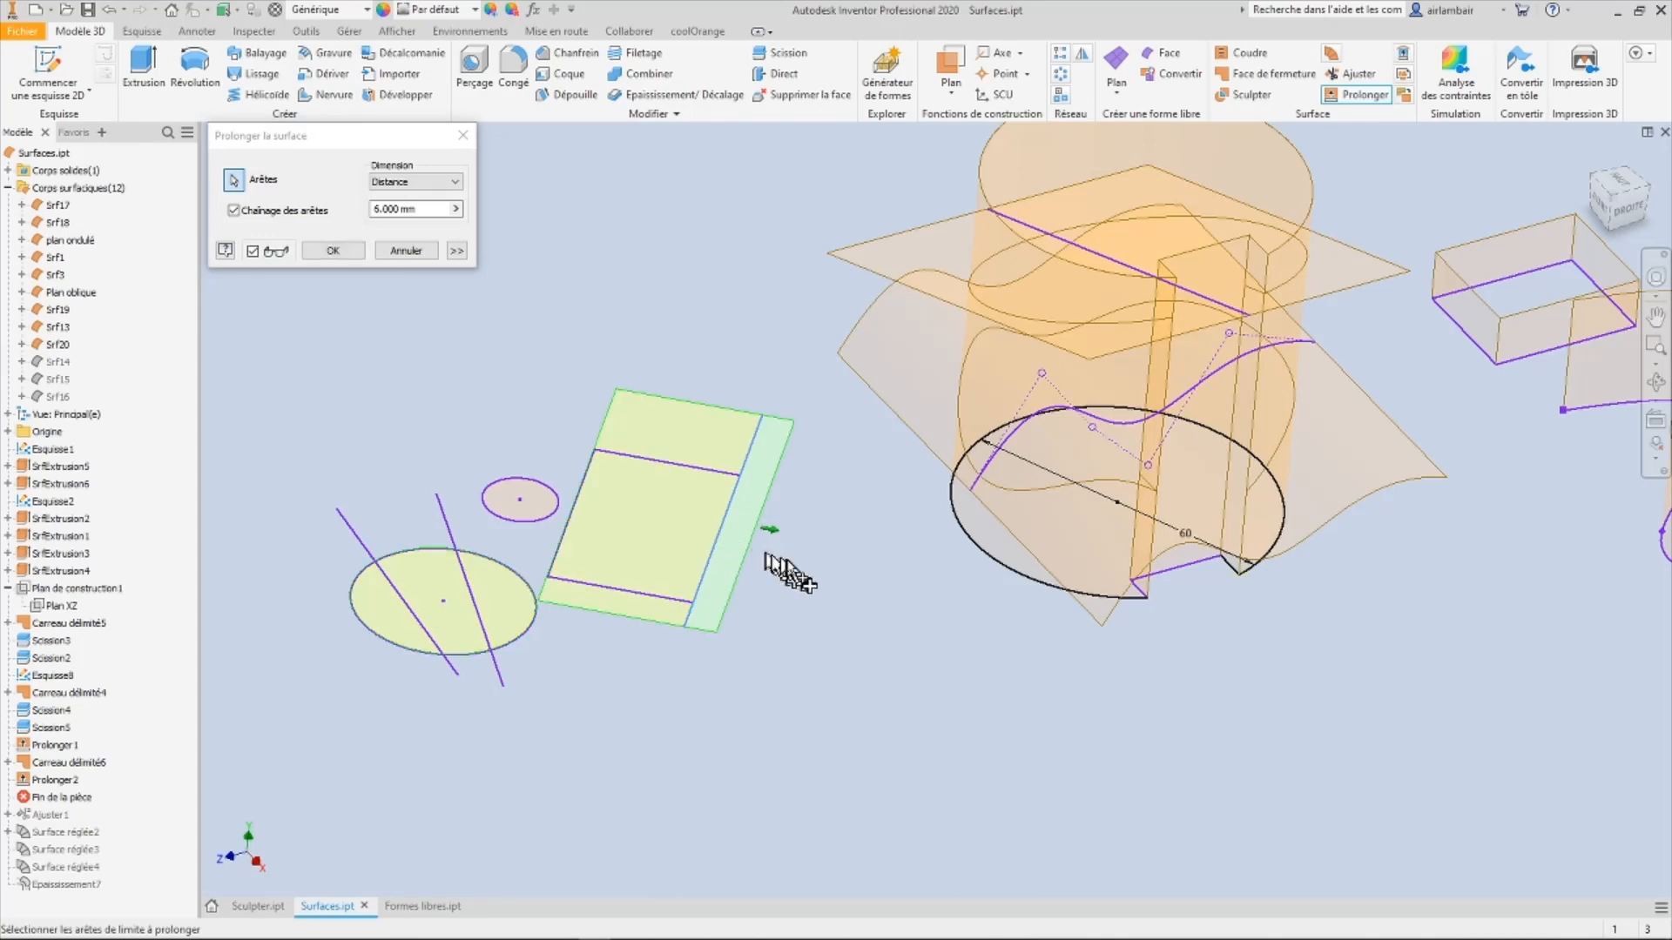
pyautogui.moveTo(769, 531); pyautogui.dragTo(866, 551)
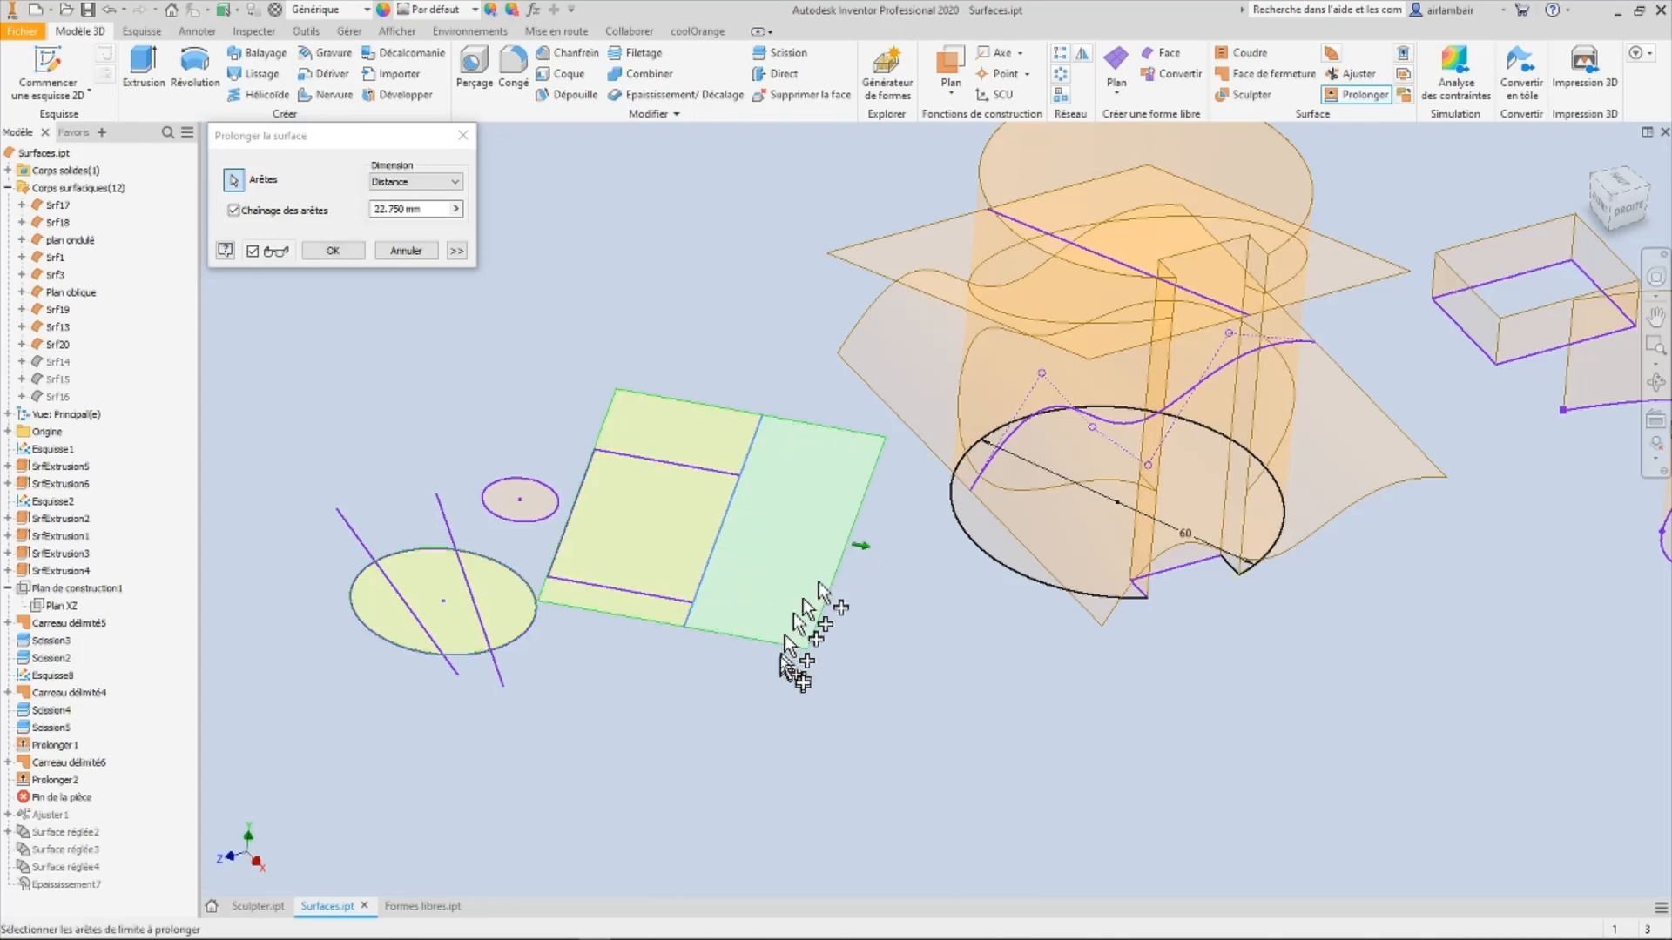
pyautogui.tripleClick(431, 209)
pyautogui.write('20')
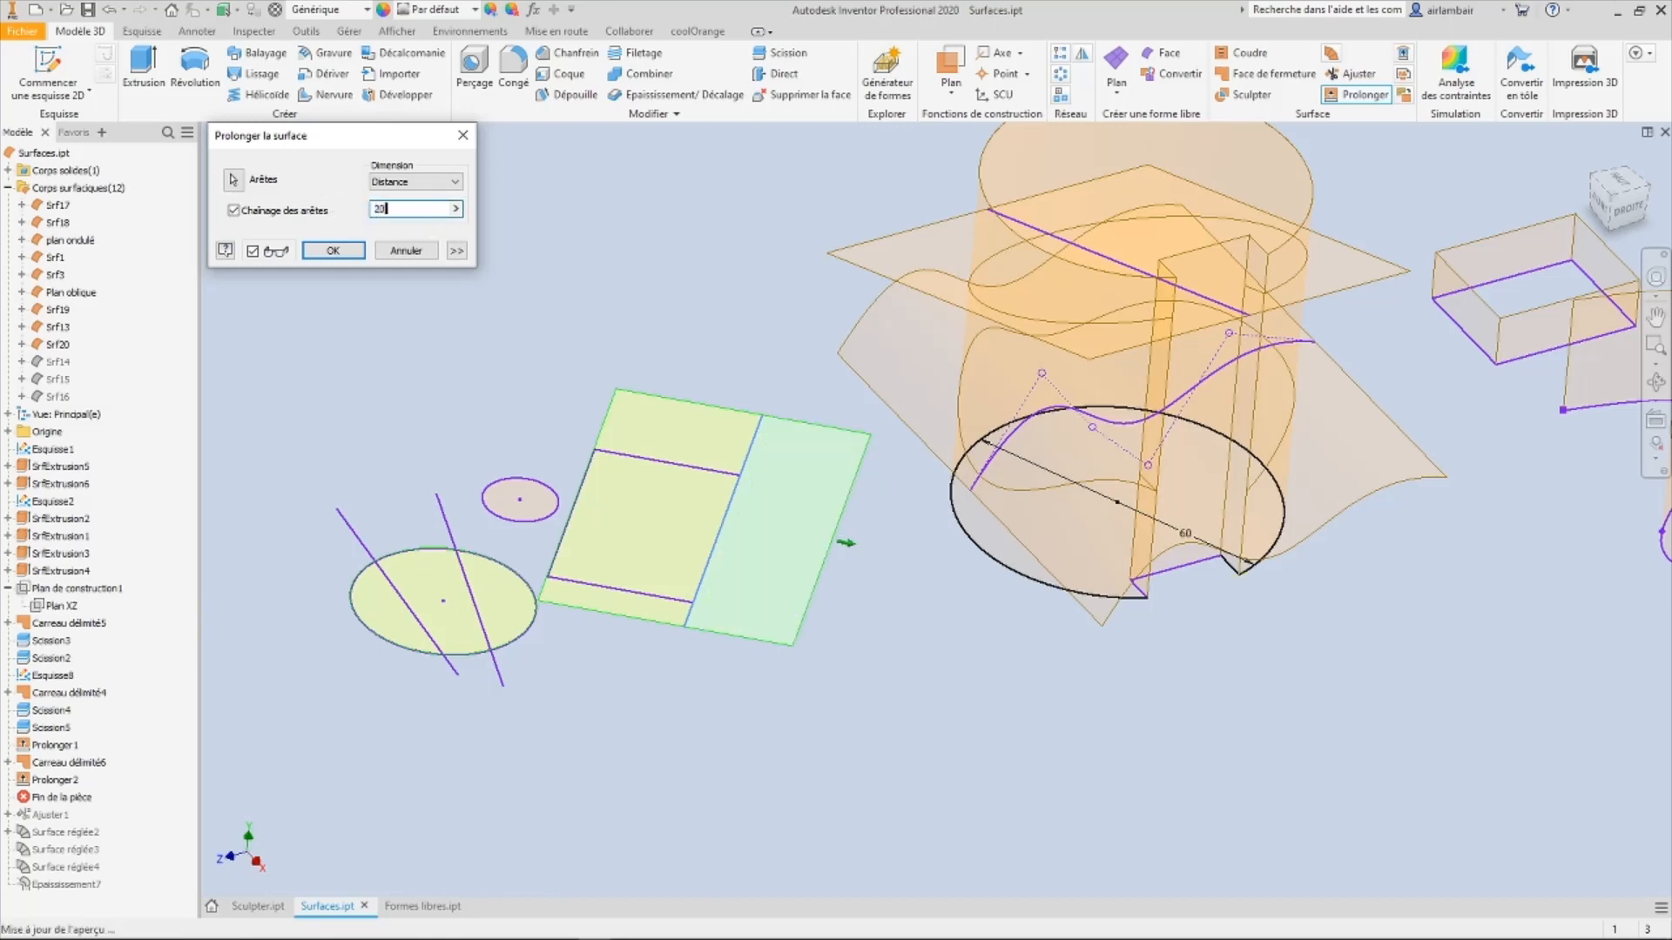
pyautogui.press('Return')
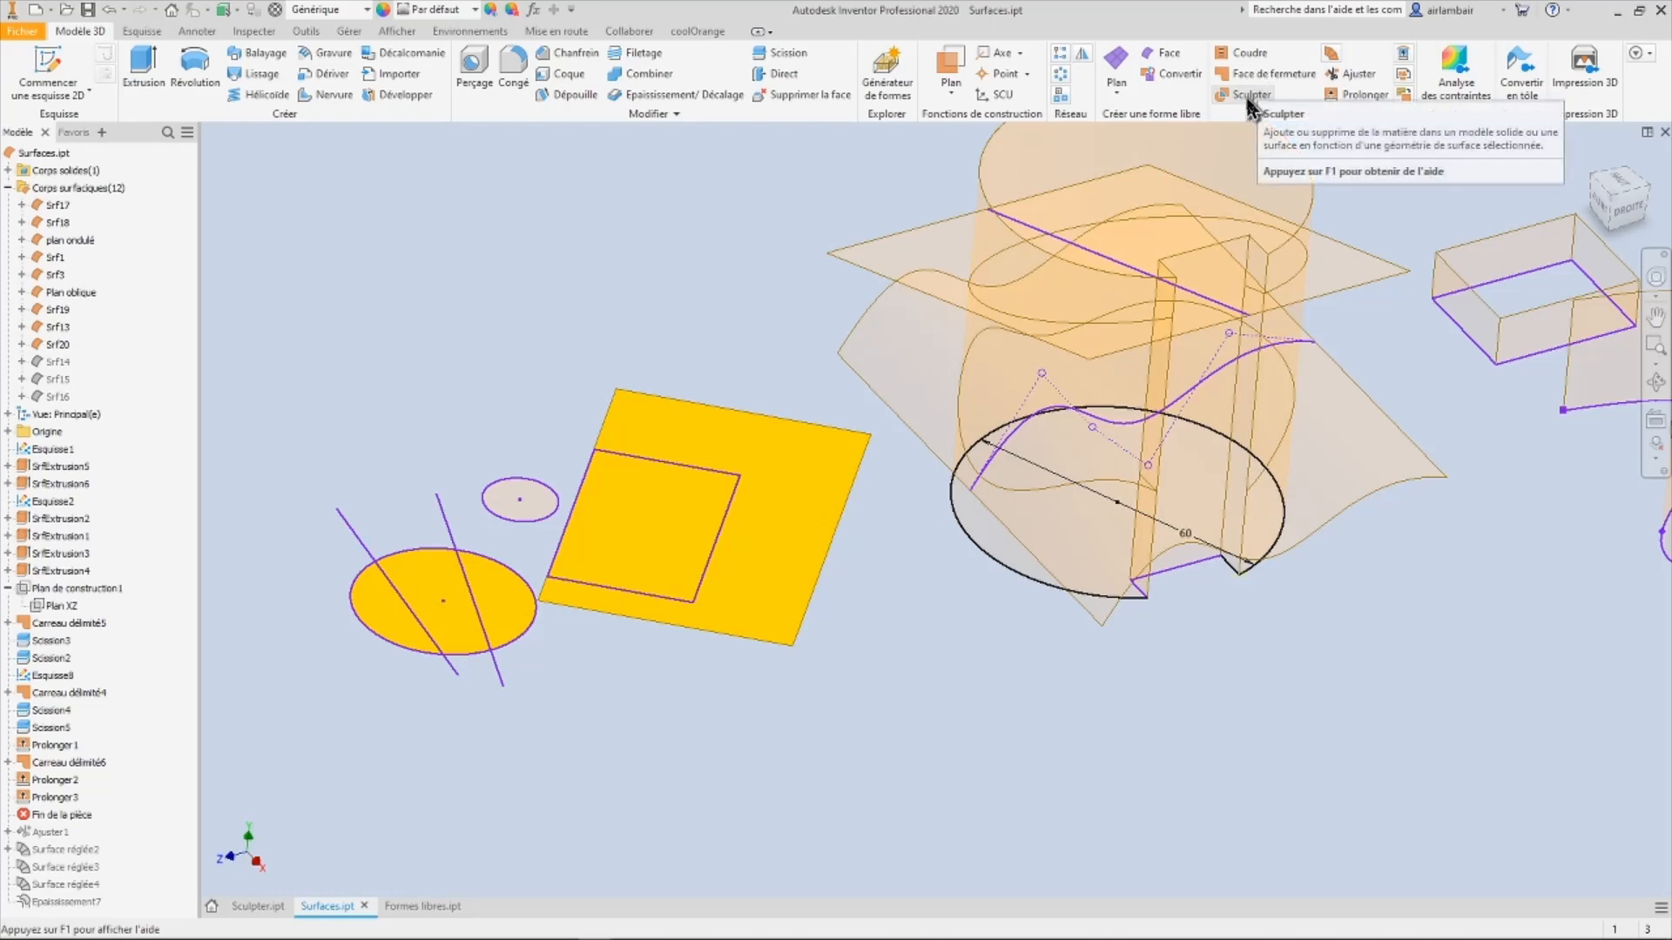
pyautogui.click(1335, 57)
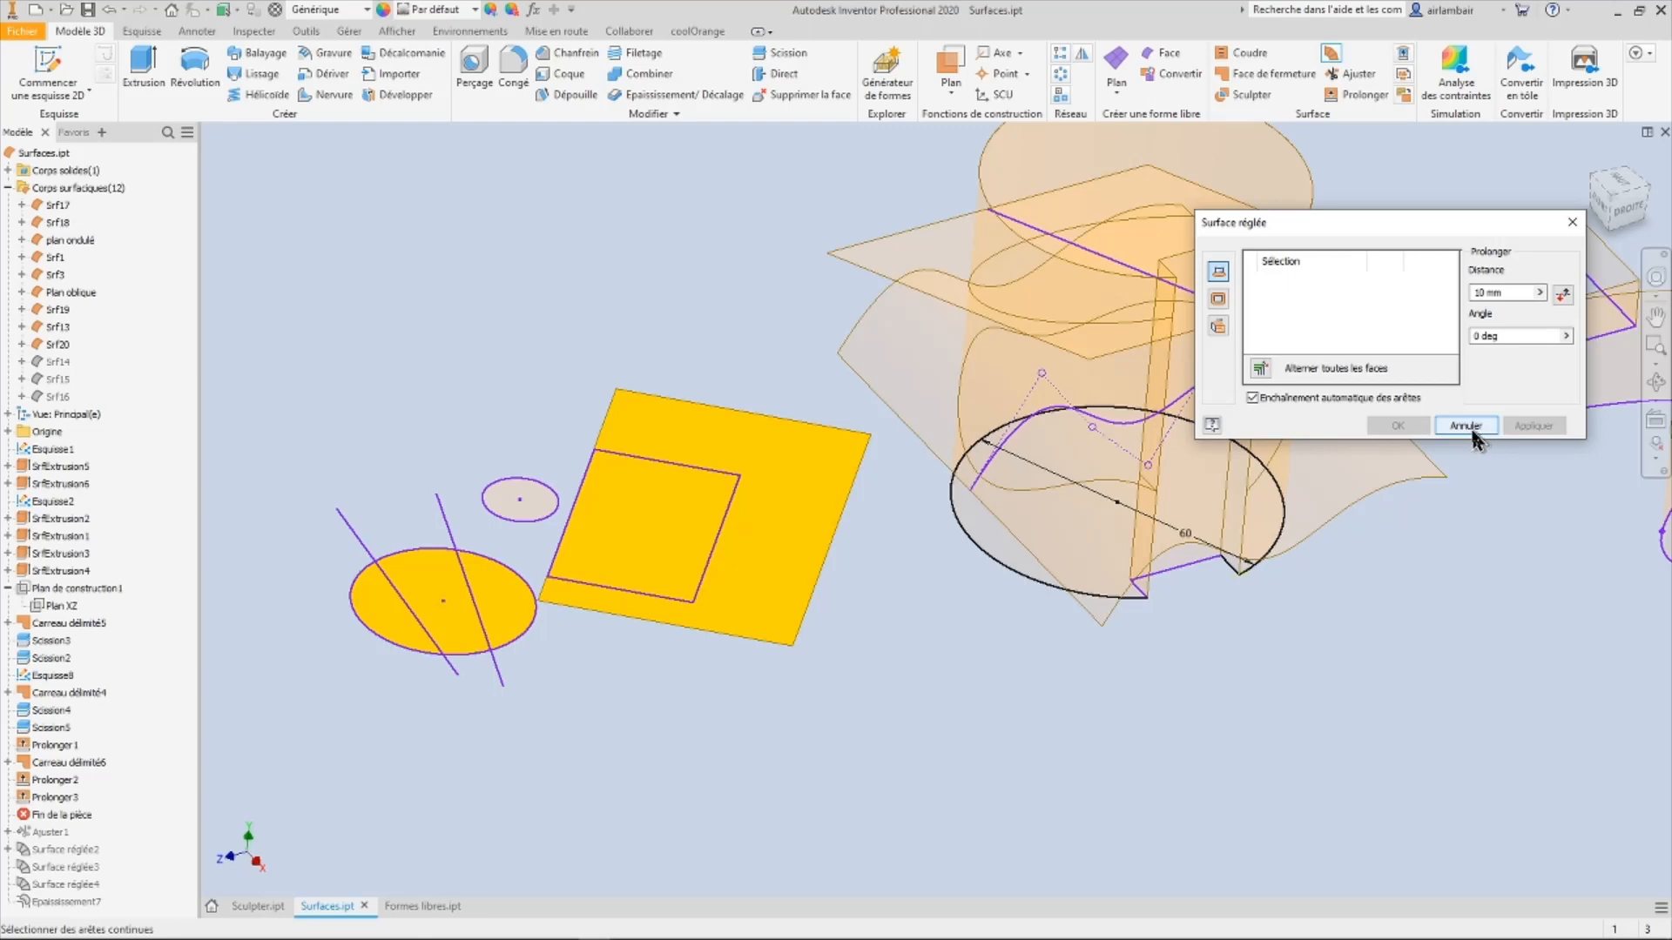
pyautogui.click(1469, 429)
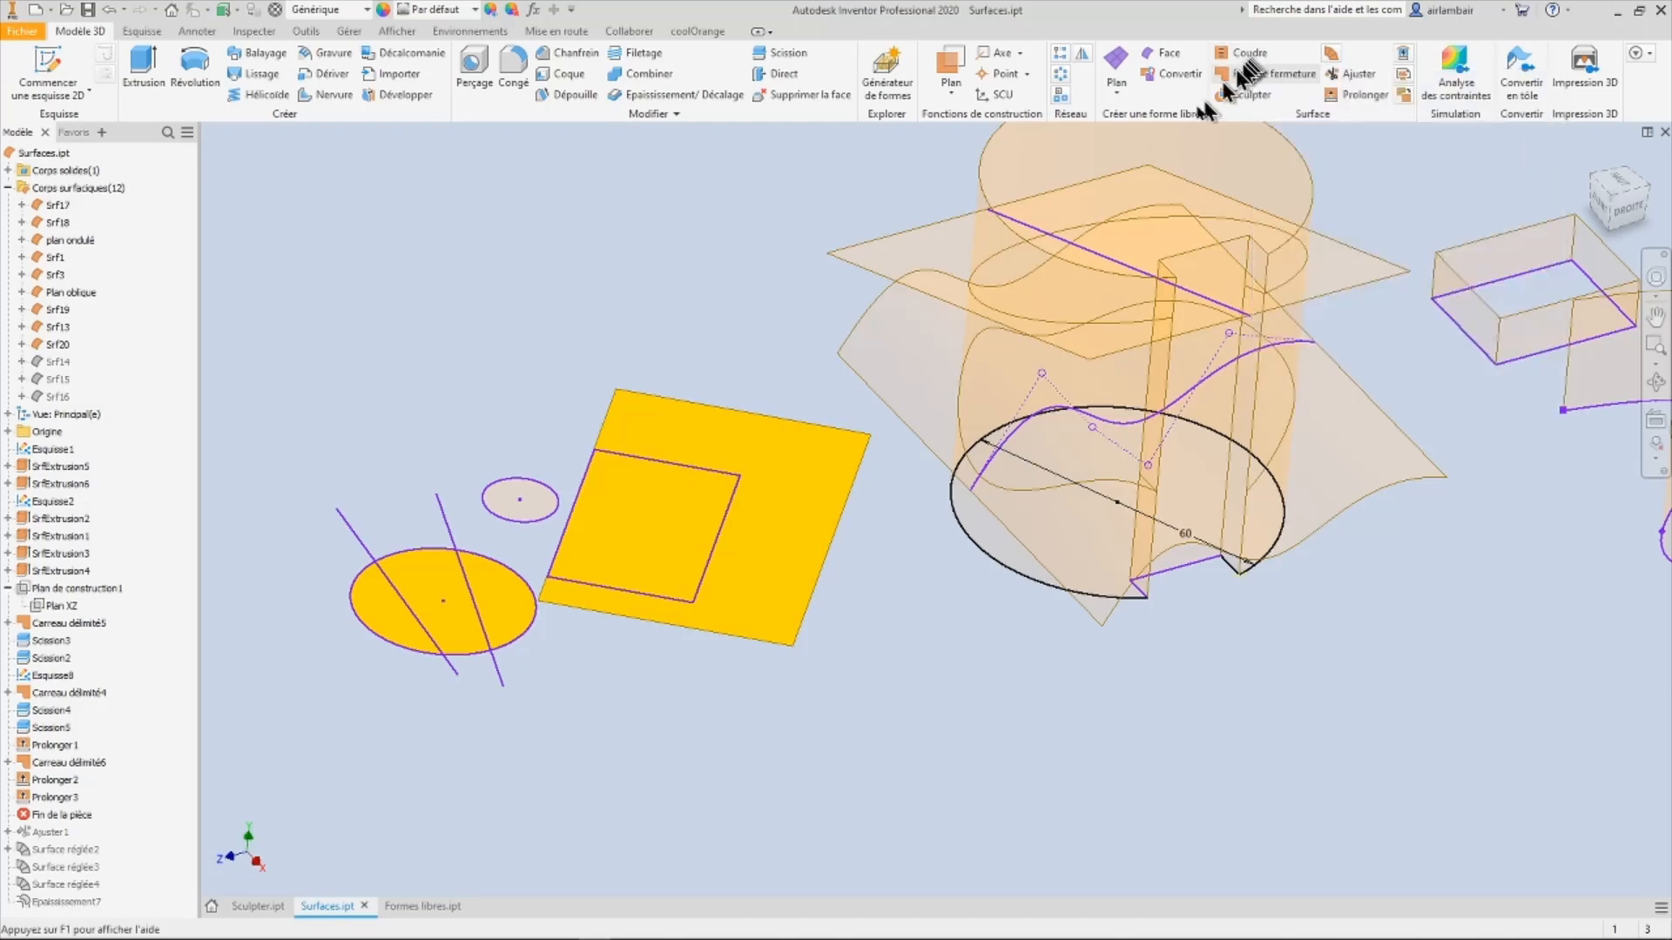
# Step: Stitch the cylinder's top cap patch and the notched cylinder surface together, and close the stitch command
pyautogui.moveTo(970, 441)
pyautogui.mouseDown(button='middle')
pyautogui.moveTo(895, 410)
pyautogui.moveTo(895, 328)
pyautogui.moveTo(1044, 401)
pyautogui.moveTo(1089, 399)
pyautogui.moveTo(1049, 396)
pyautogui.mouseUp(button='middle')
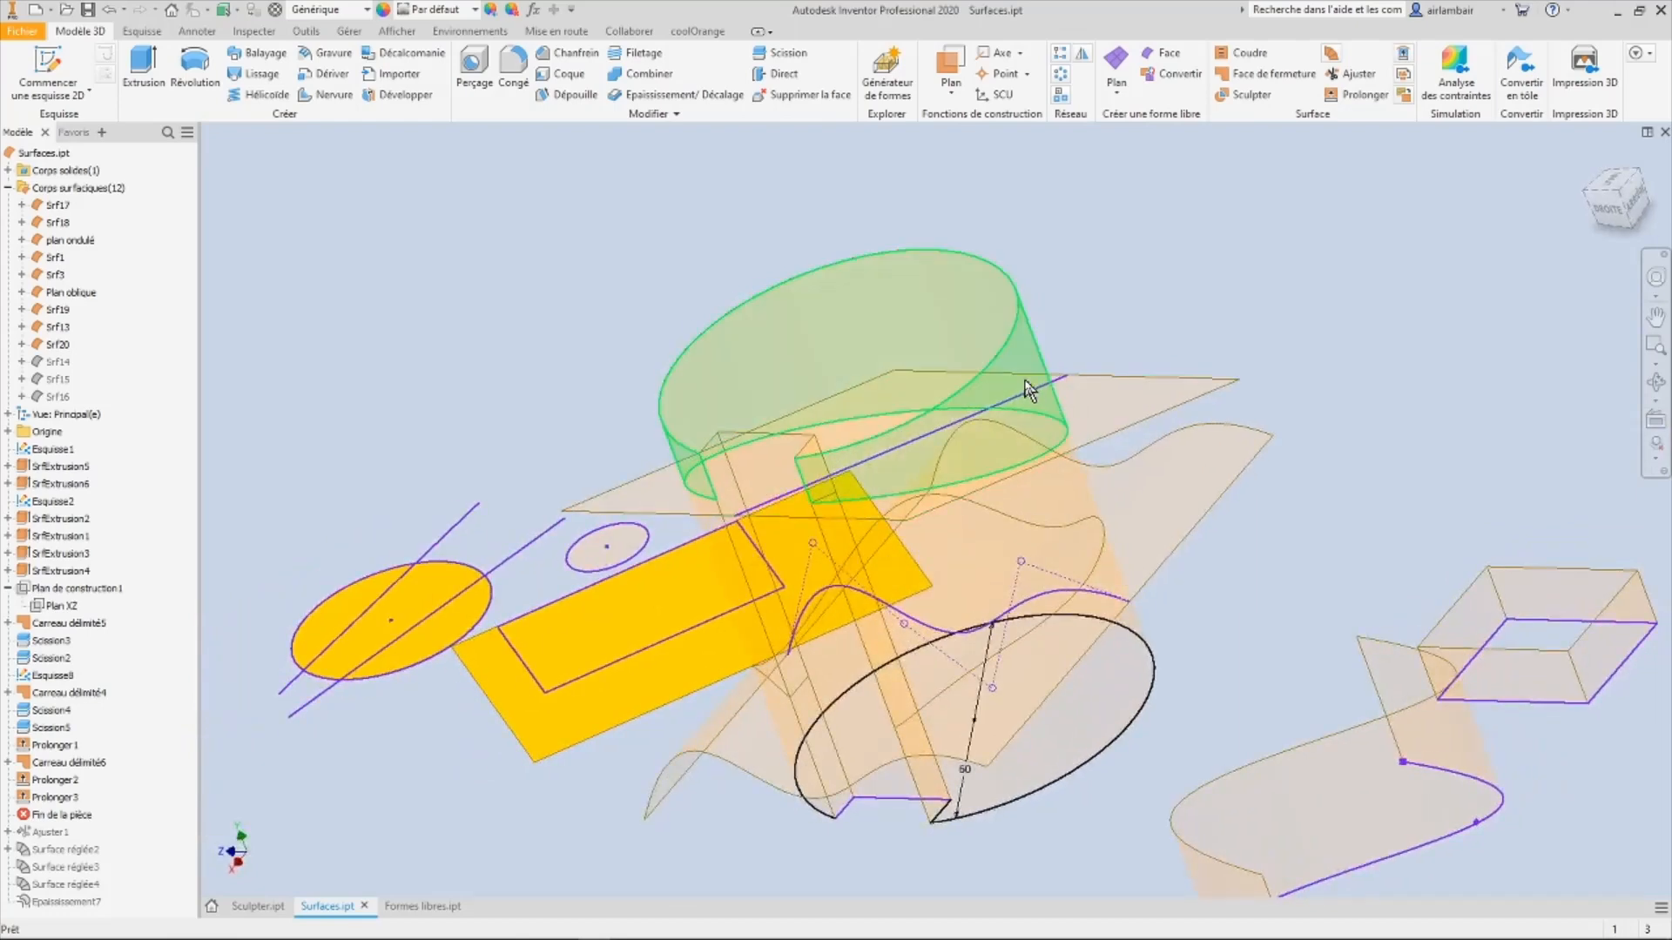
pyautogui.moveTo(975, 348)
pyautogui.keyDown('shift'); pyautogui.mouseDown(button='middle')
pyautogui.moveTo(978, 362)
pyautogui.moveTo(988, 342)
pyautogui.mouseUp(button='middle'); pyautogui.keyUp('shift')
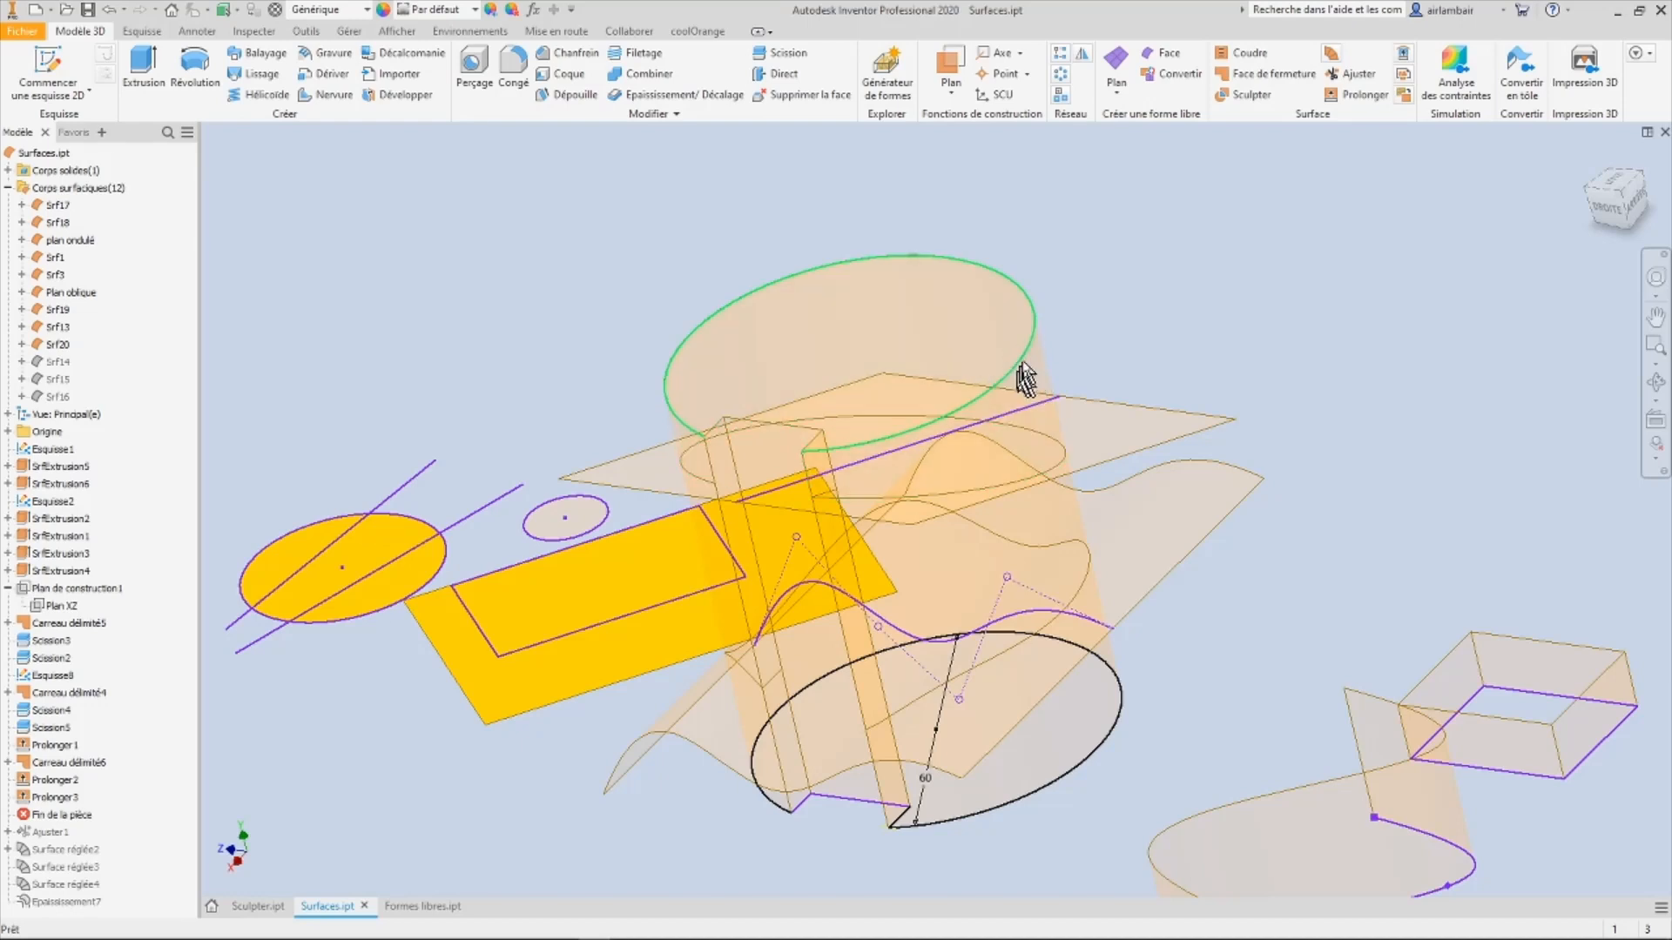
pyautogui.keyDown('shift'); pyautogui.moveTo(1022, 373); pyautogui.dragTo(1097, 209, button='middle'); pyautogui.keyUp('shift')
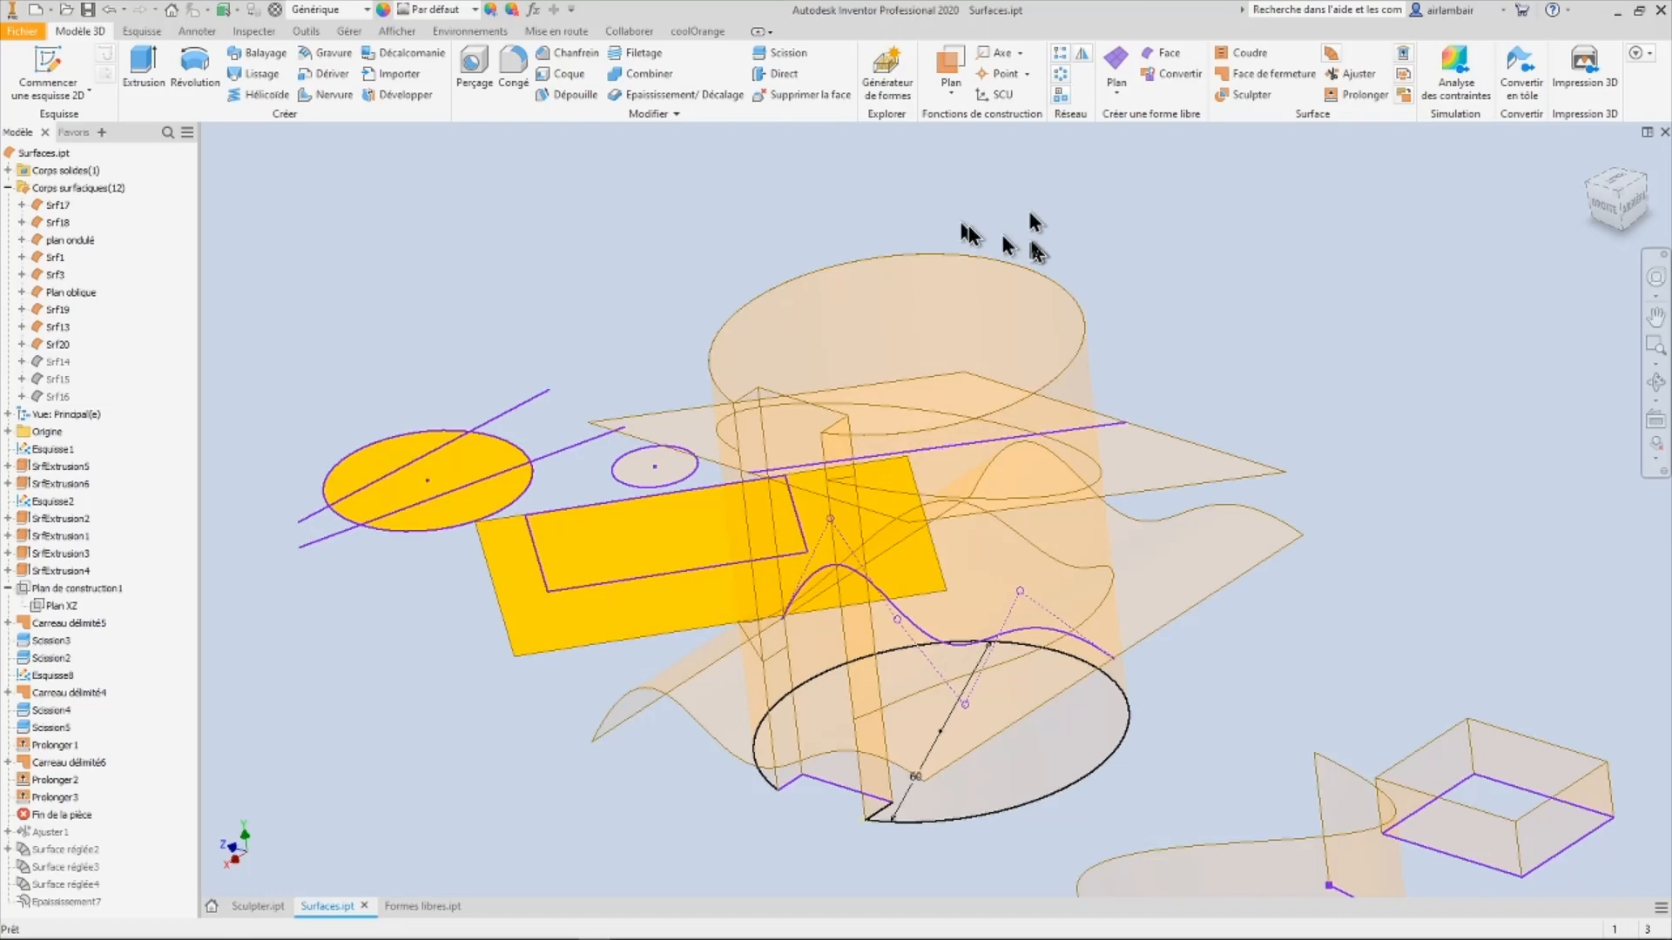
pyautogui.click(1245, 52)
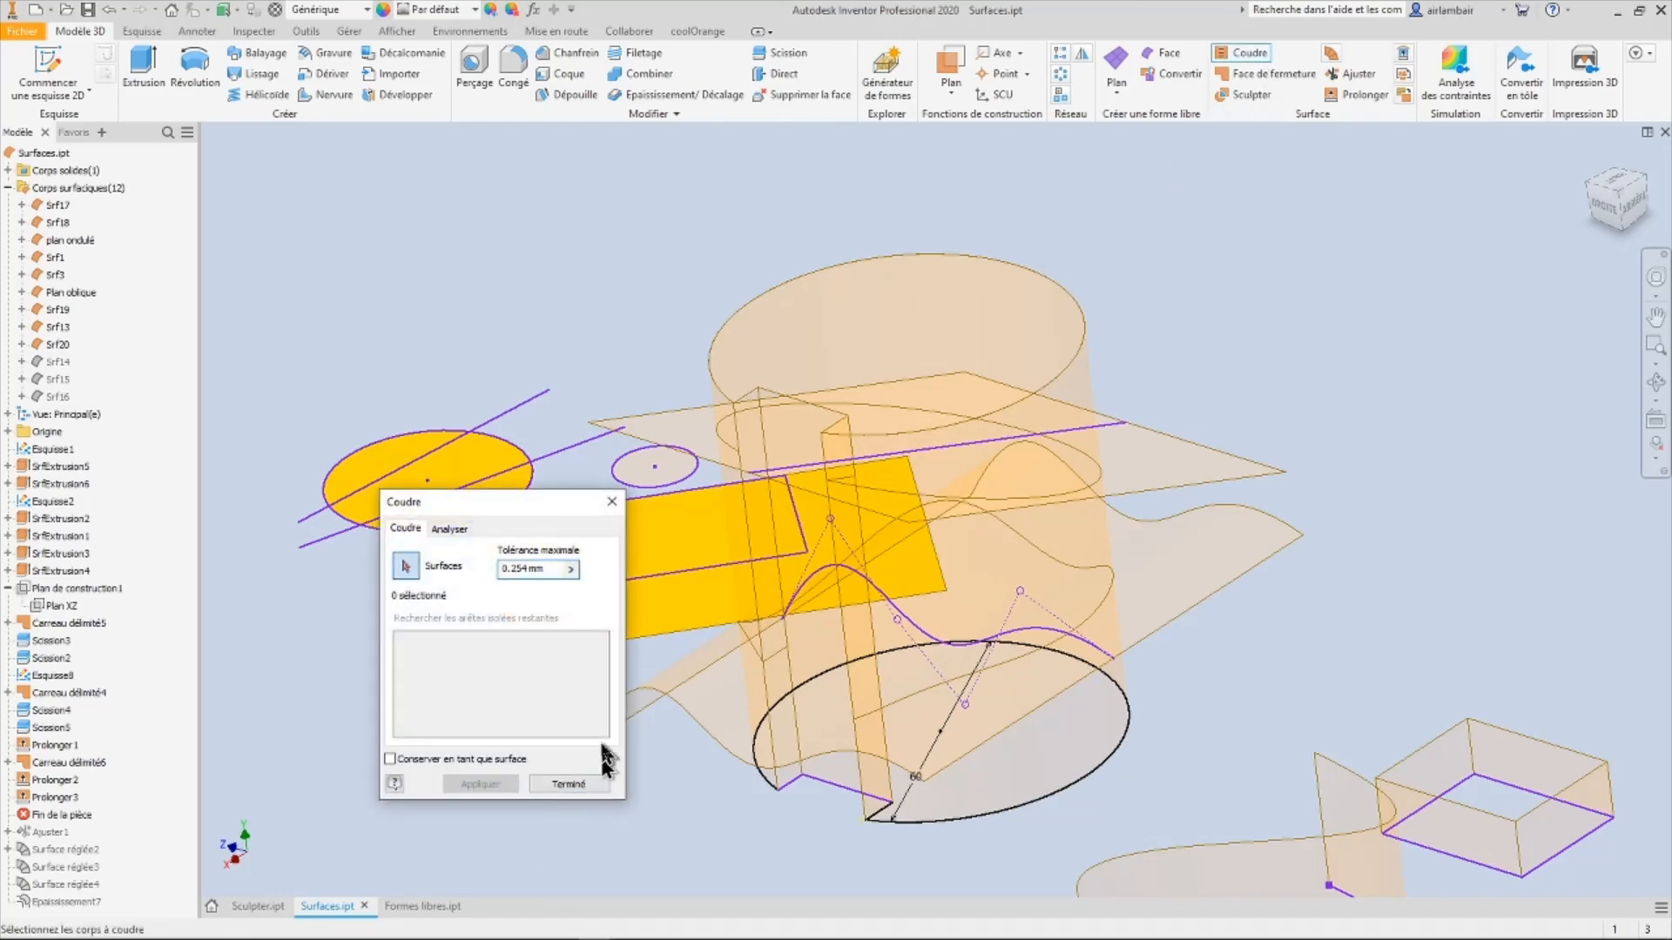
pyautogui.click(1029, 334)
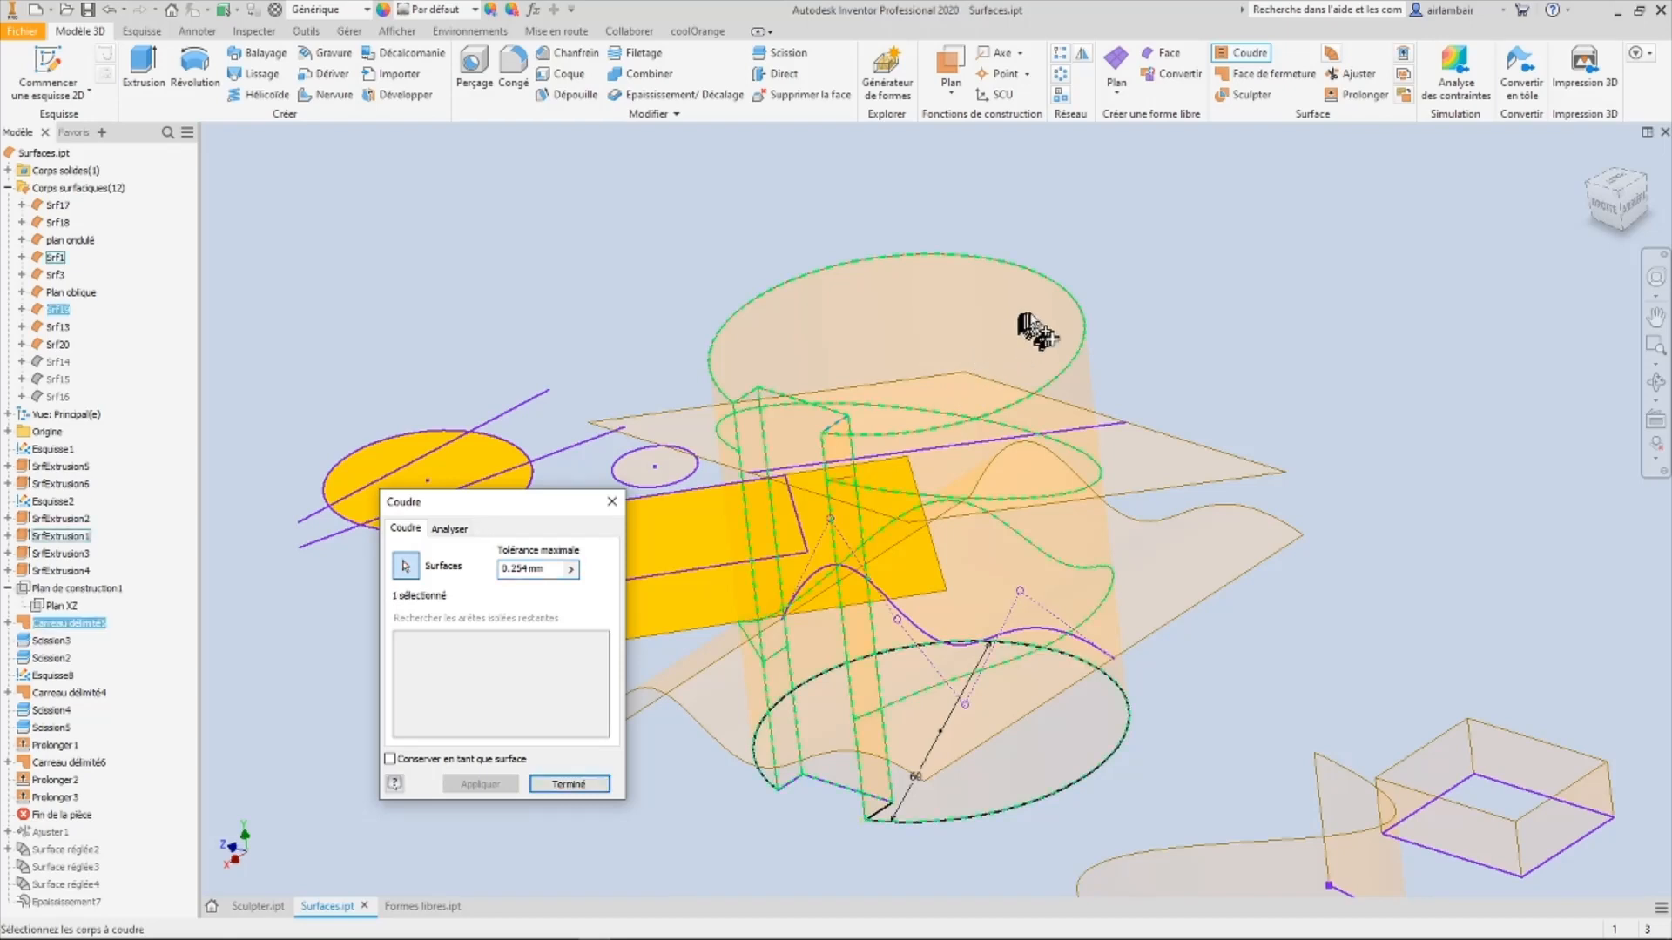
pyautogui.click(1090, 387)
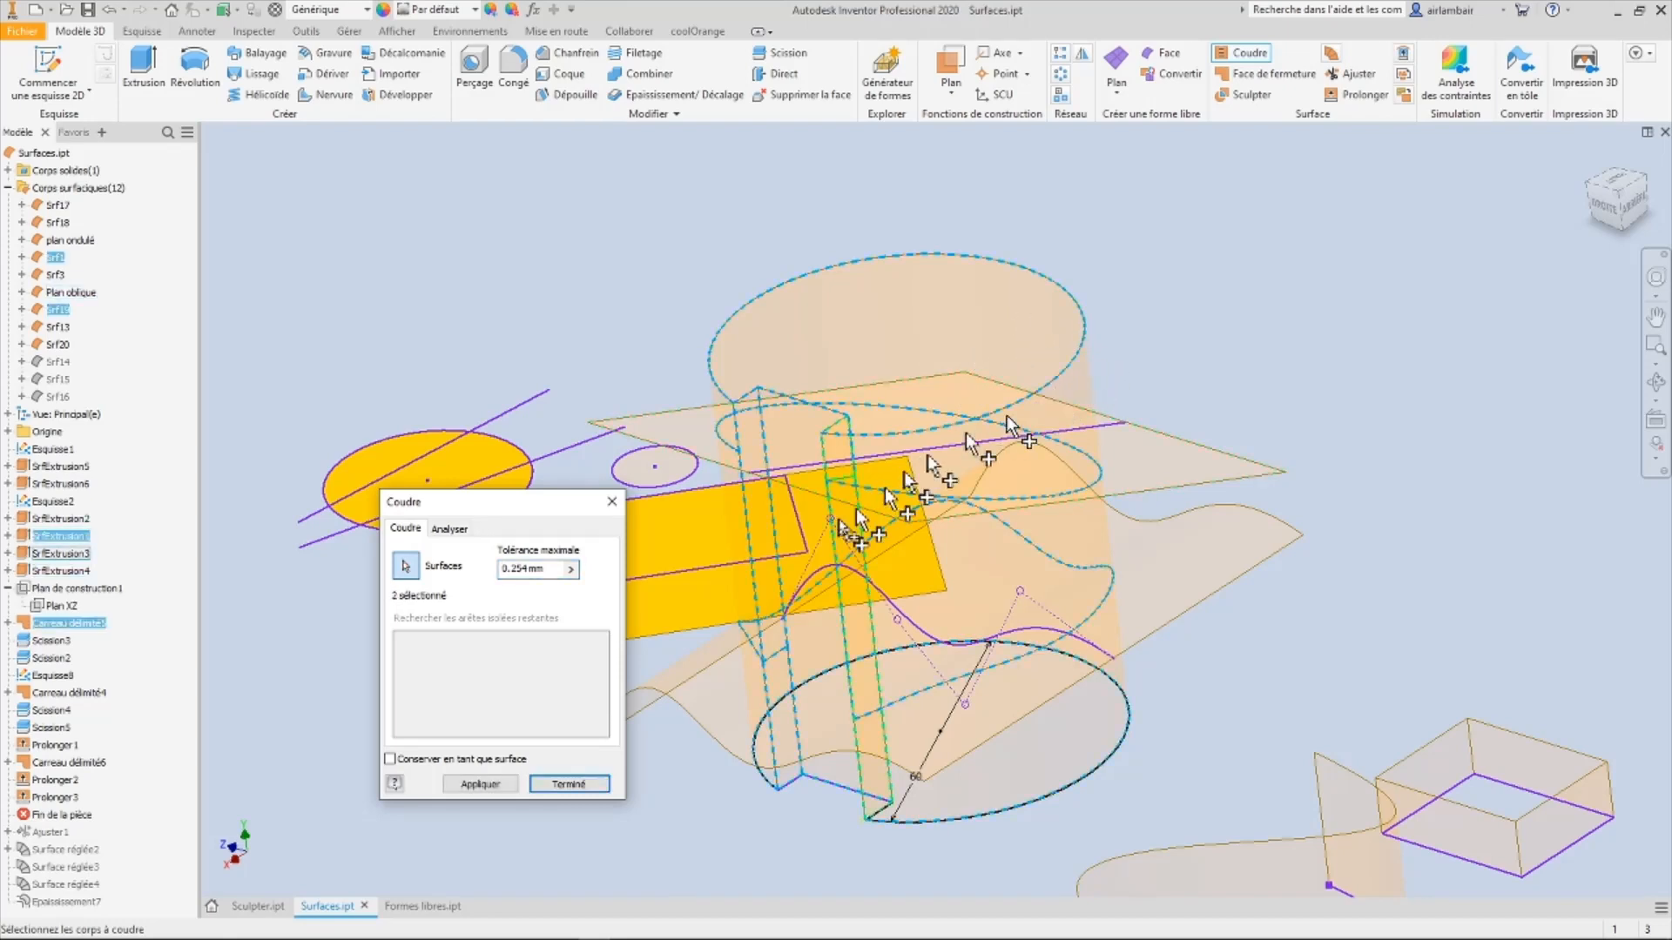
pyautogui.click(568, 784)
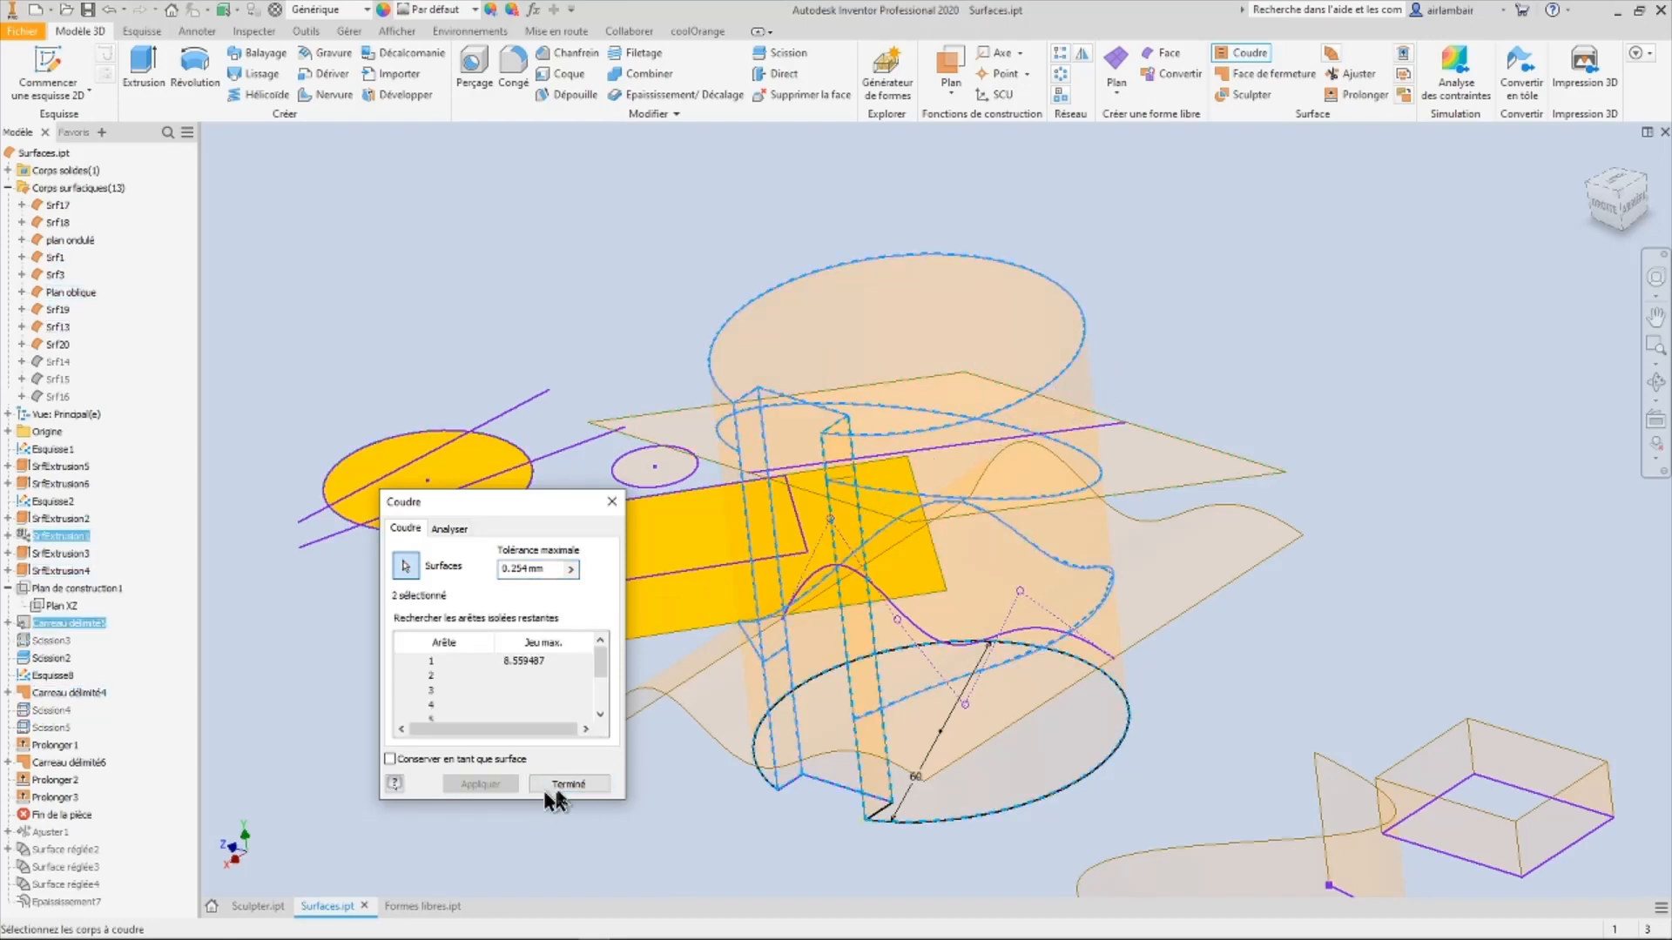
pyautogui.keyDown('shift'); pyautogui.moveTo(1010, 488); pyautogui.dragTo(1112, 380, button='middle'); pyautogui.keyUp('shift')
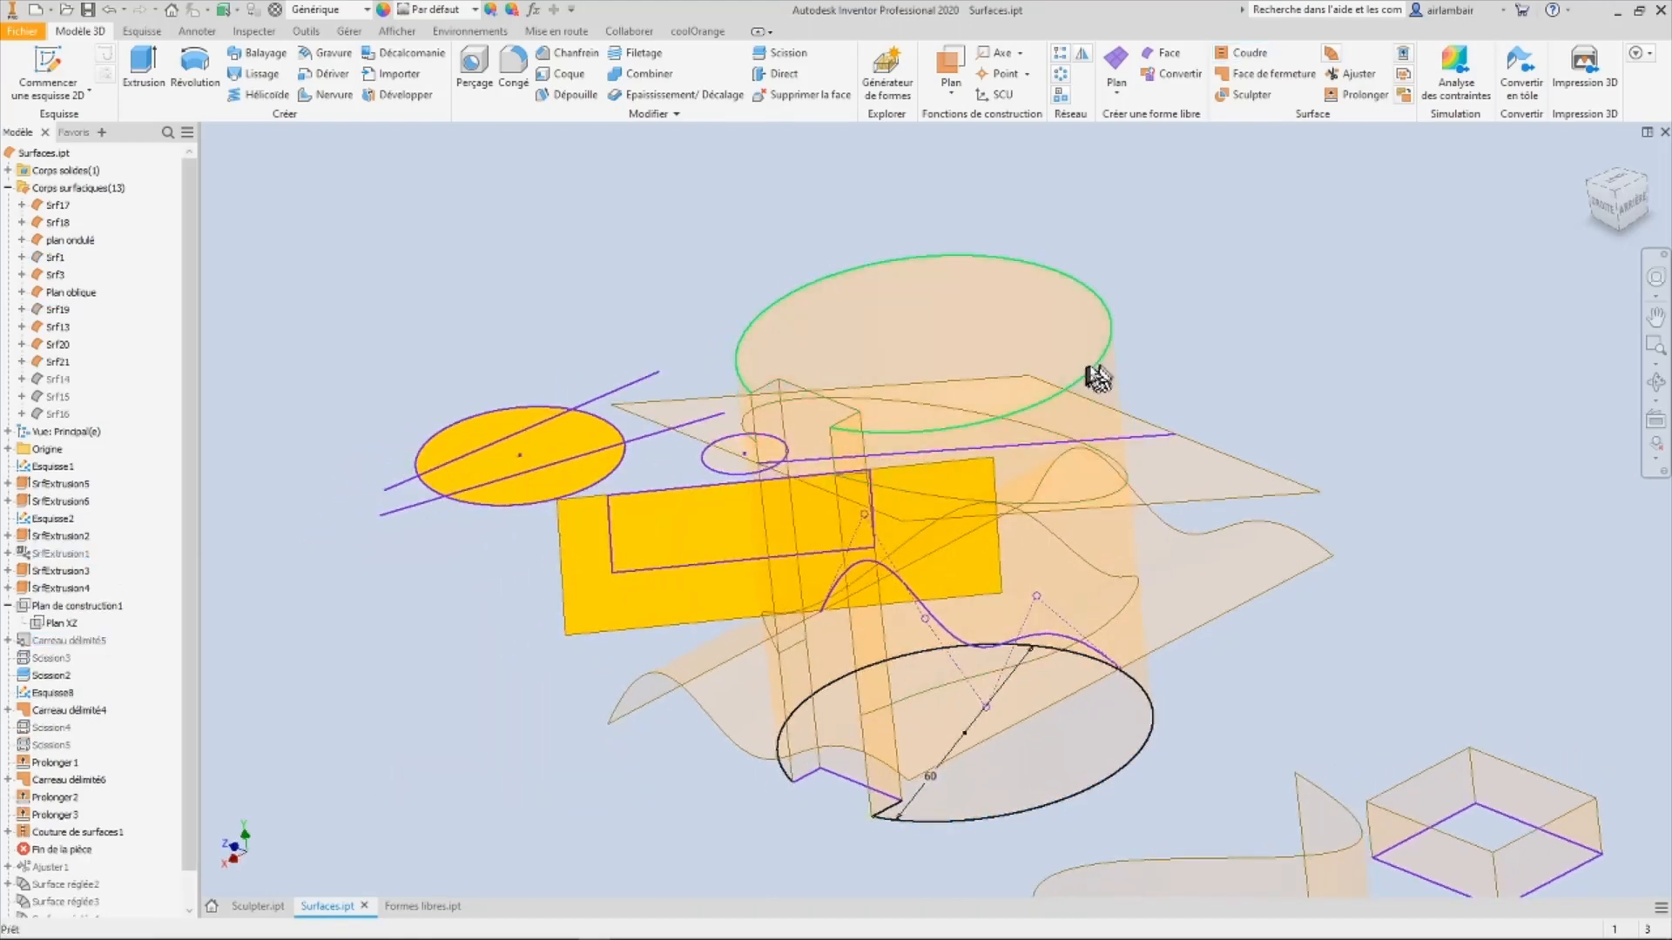
pyautogui.keyDown('shift'); pyautogui.moveTo(871, 329); pyautogui.dragTo(810, 216, button='middle'); pyautogui.keyUp('shift')
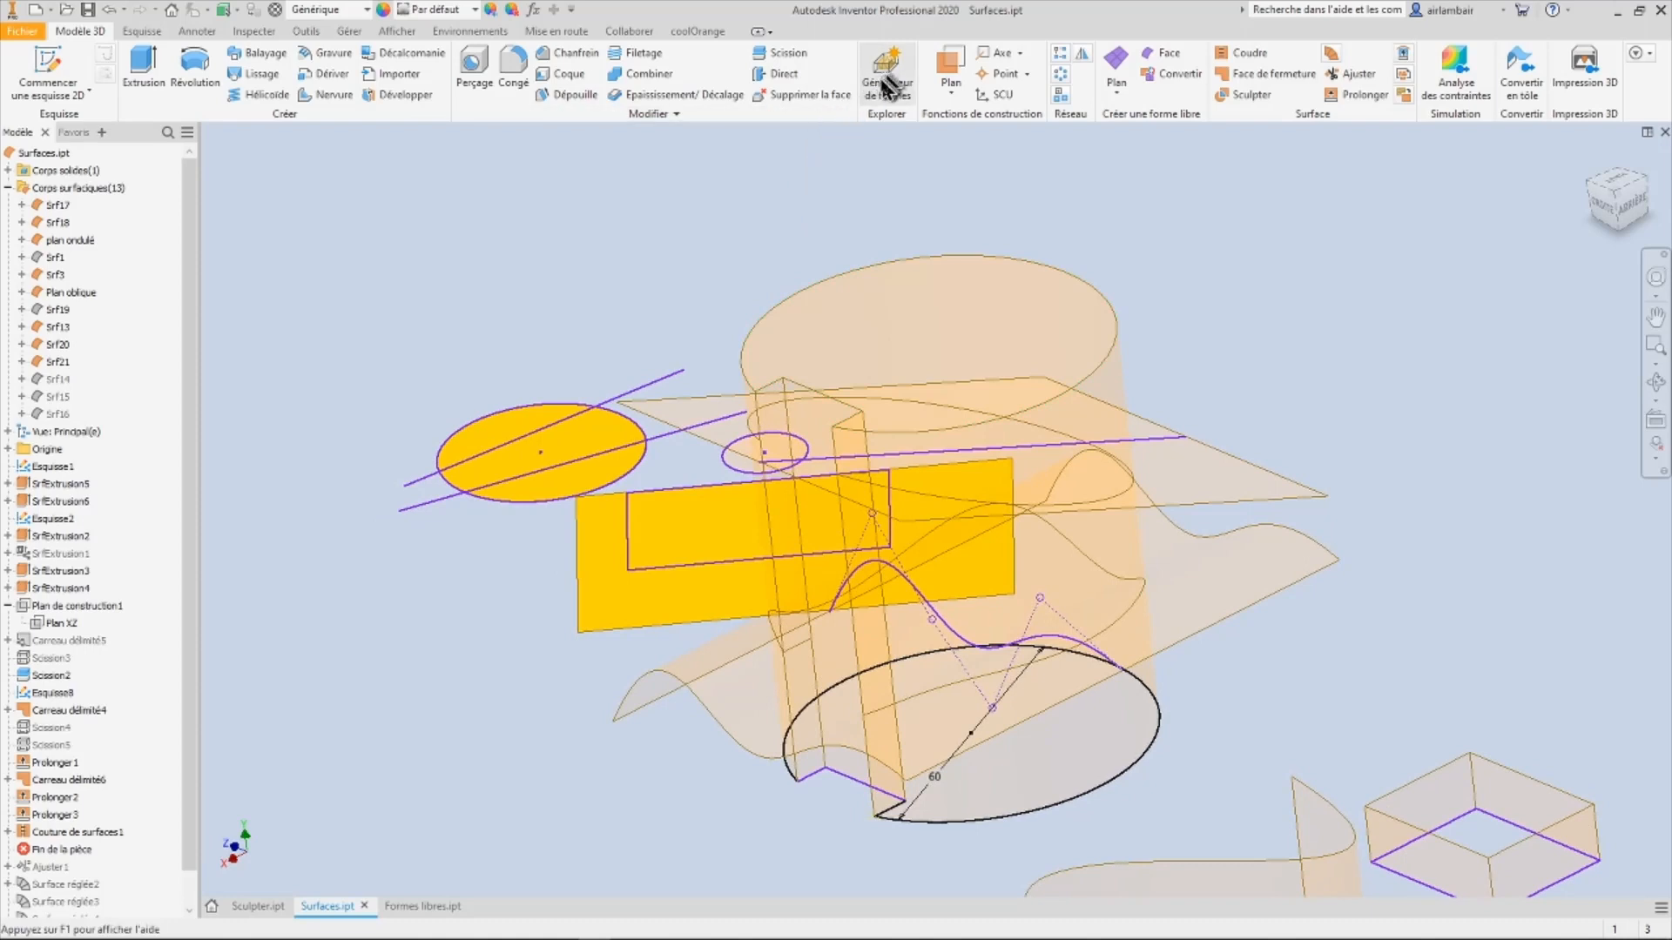
pyautogui.click(649, 95)
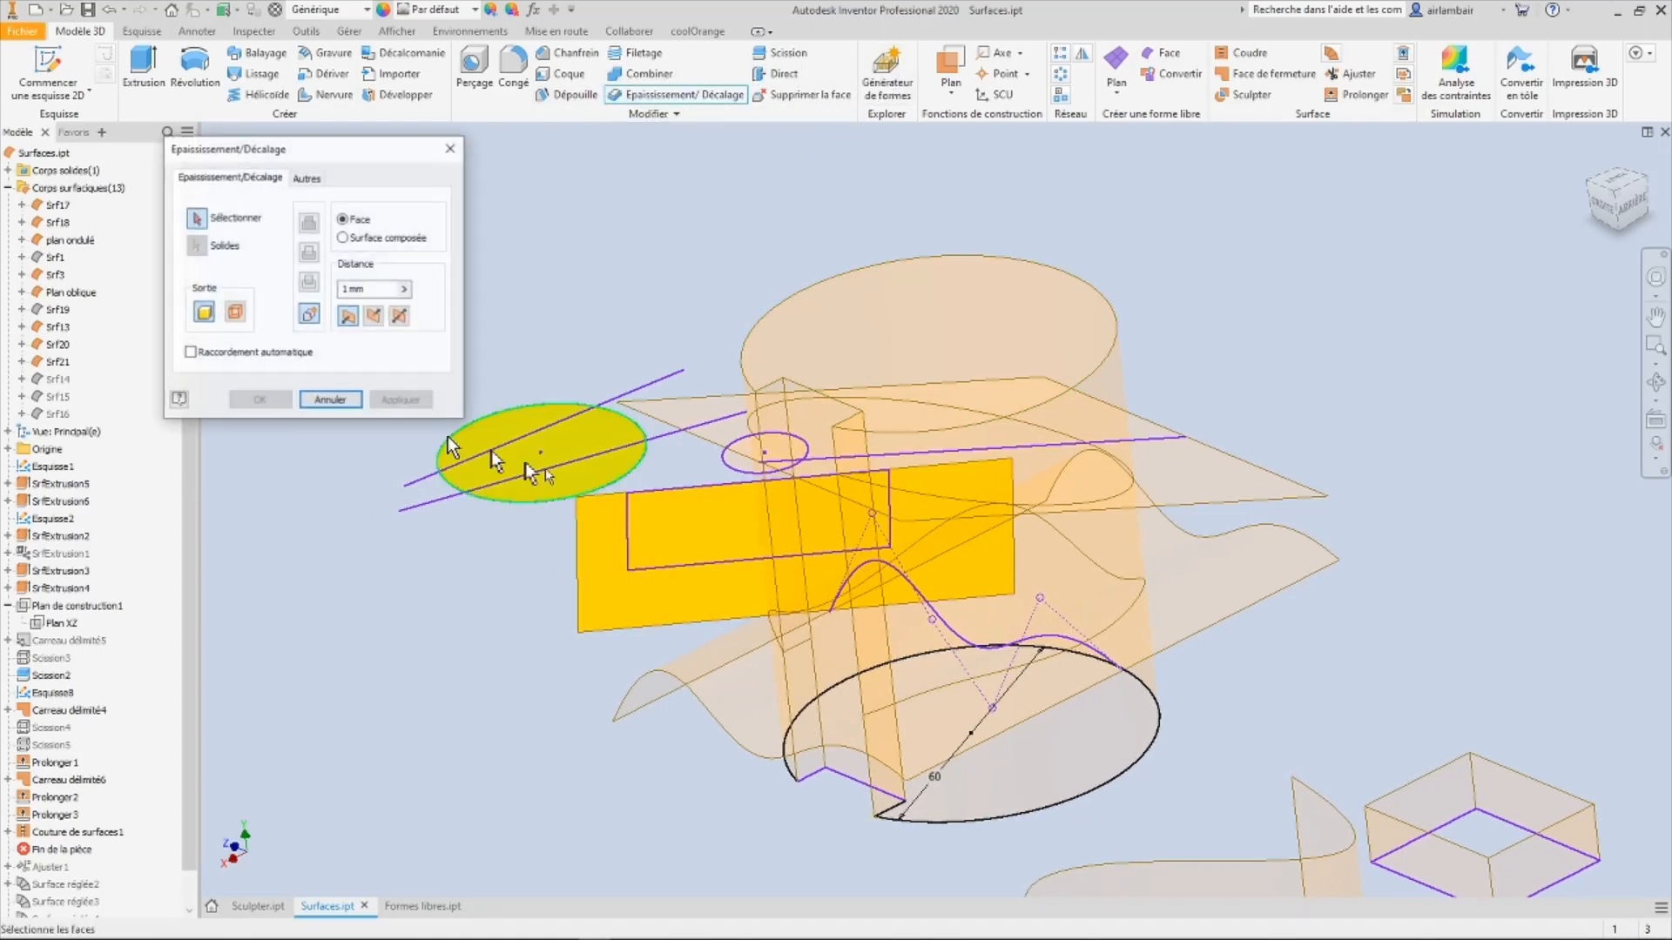
pyautogui.click(1054, 394)
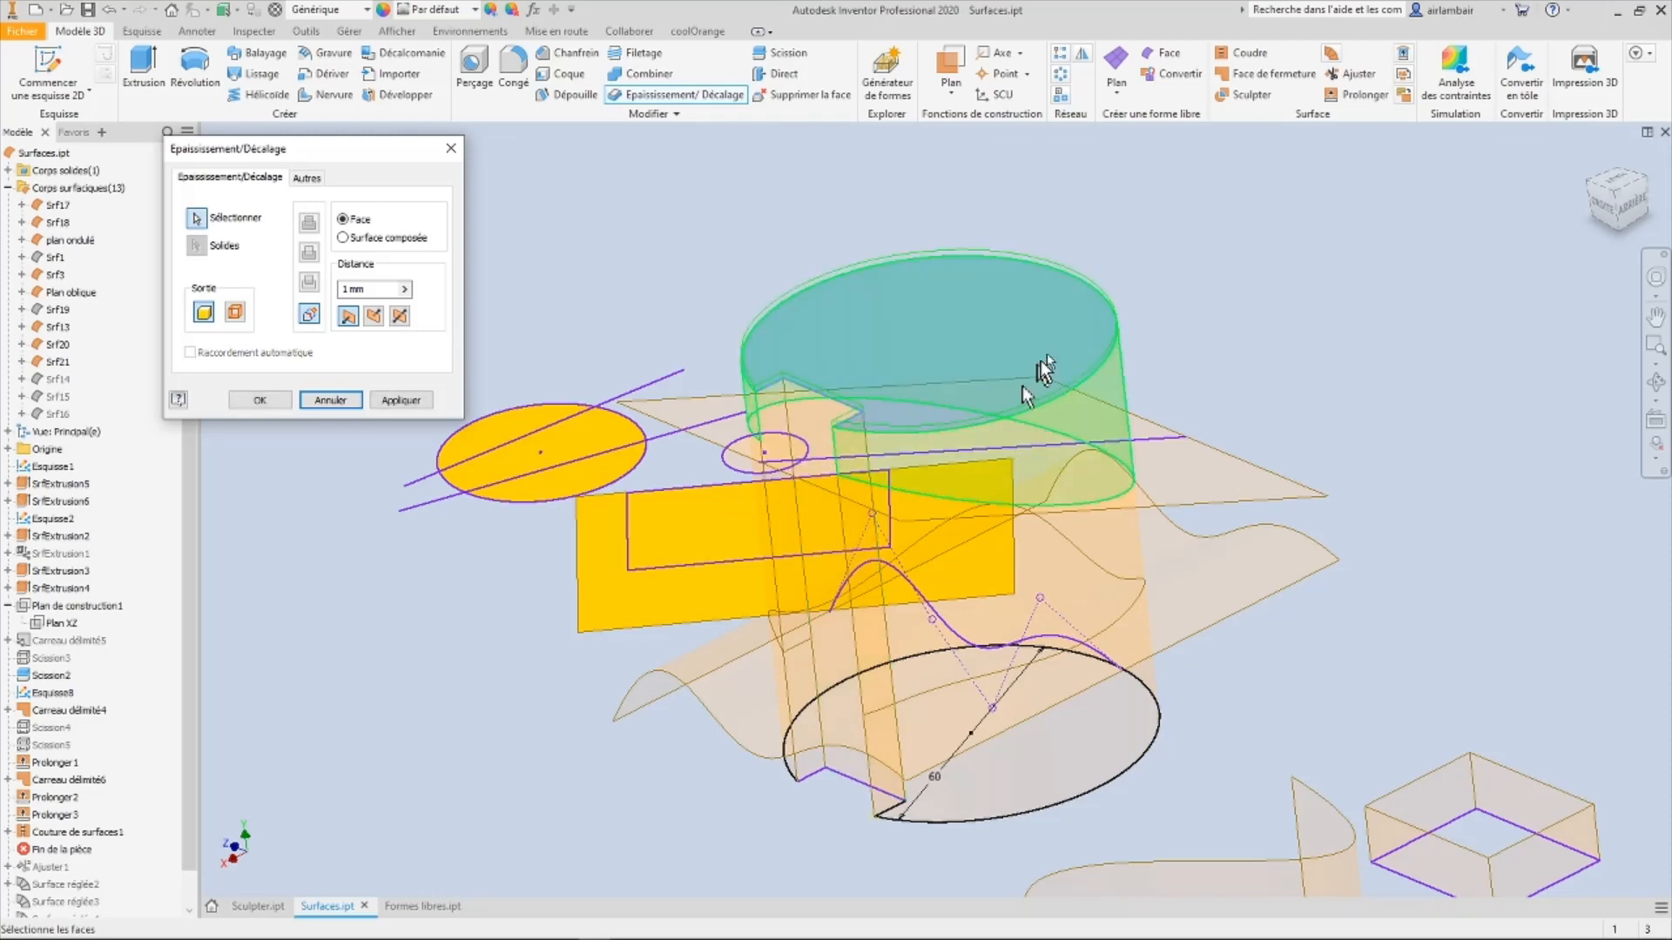
pyautogui.keyDown('shift'); pyautogui.moveTo(983, 425); pyautogui.dragTo(753, 96, button='middle'); pyautogui.keyUp('shift')
pyautogui.click(331, 399)
# Step: Thicken the whole stitched notched-cylinder quilt (Surface composée) by 1 mm as a solid, and close the thicken command
pyautogui.click(703, 97)
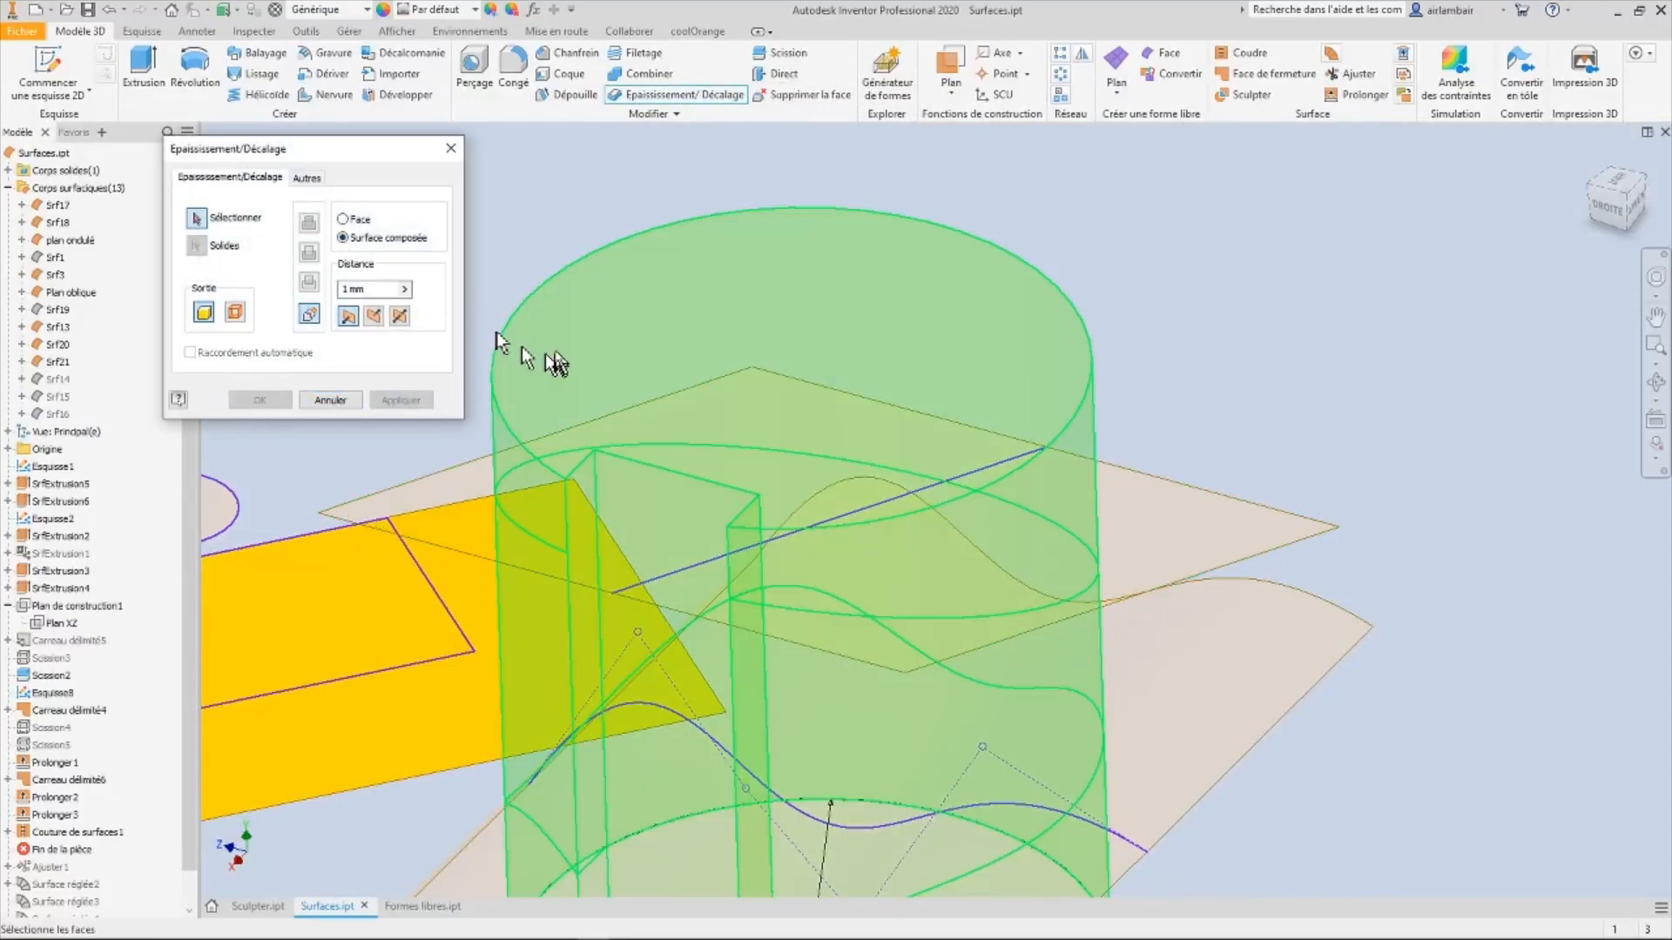
pyautogui.keyDown('shift'); pyautogui.moveTo(886, 318); pyautogui.dragTo(1115, 396, button='middle'); pyautogui.keyUp('shift')
pyautogui.click(1119, 413)
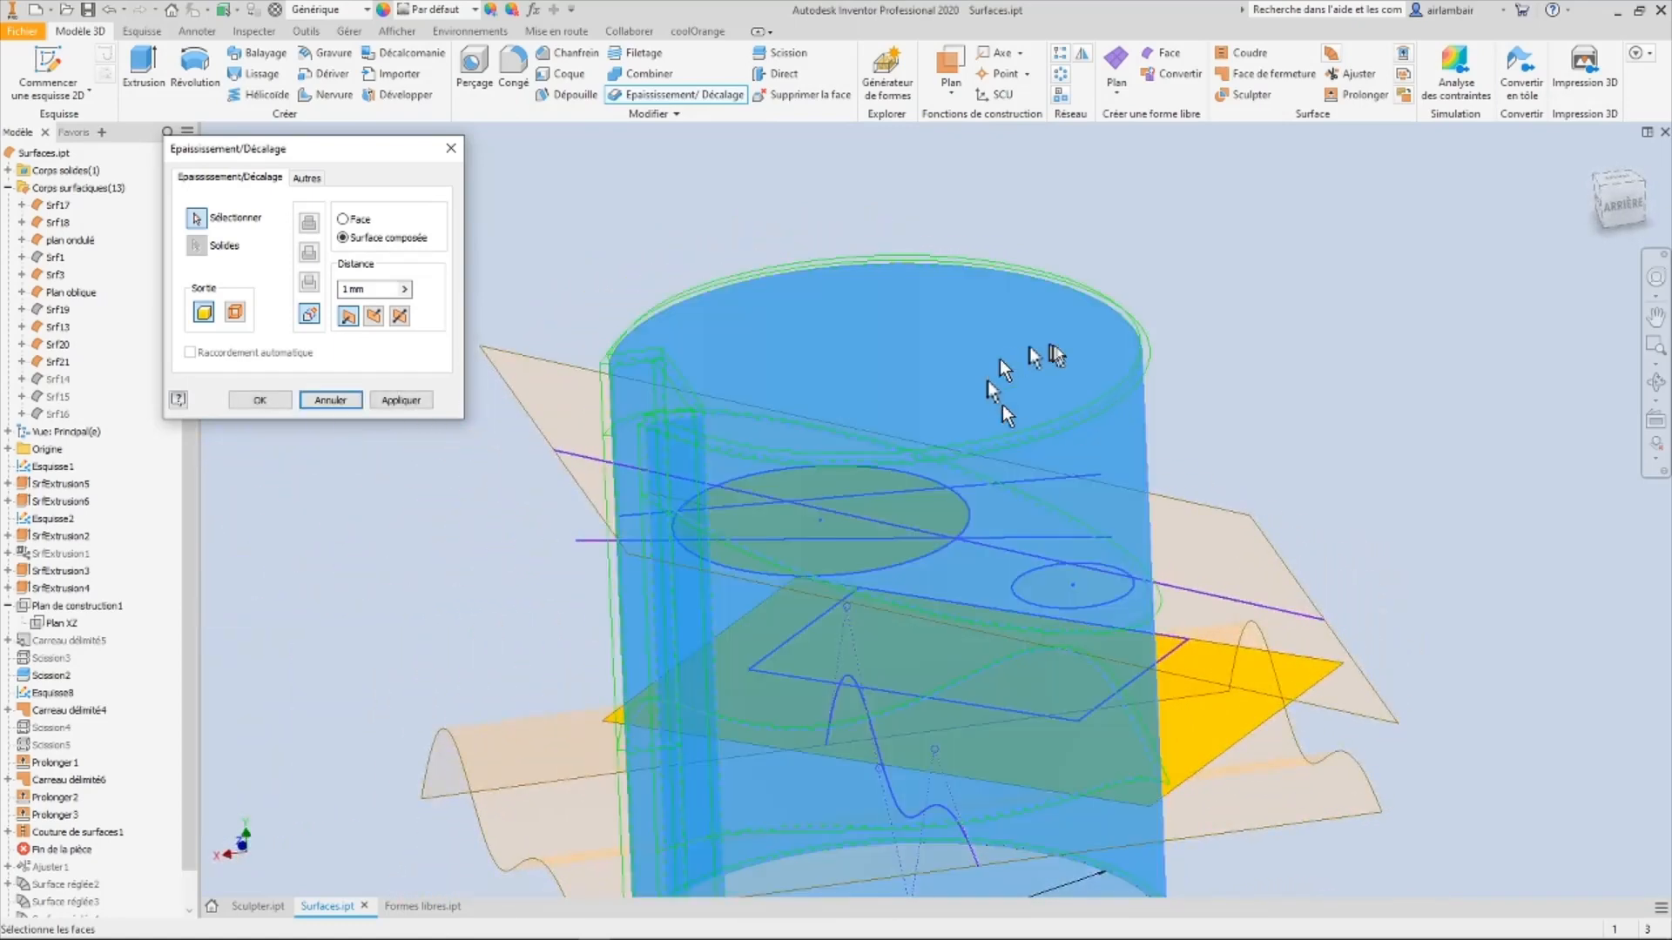
pyautogui.keyDown('shift'); pyautogui.moveTo(1001, 405); pyautogui.dragTo(396, 405, button='middle'); pyautogui.keyUp('shift')
pyautogui.click(398, 401)
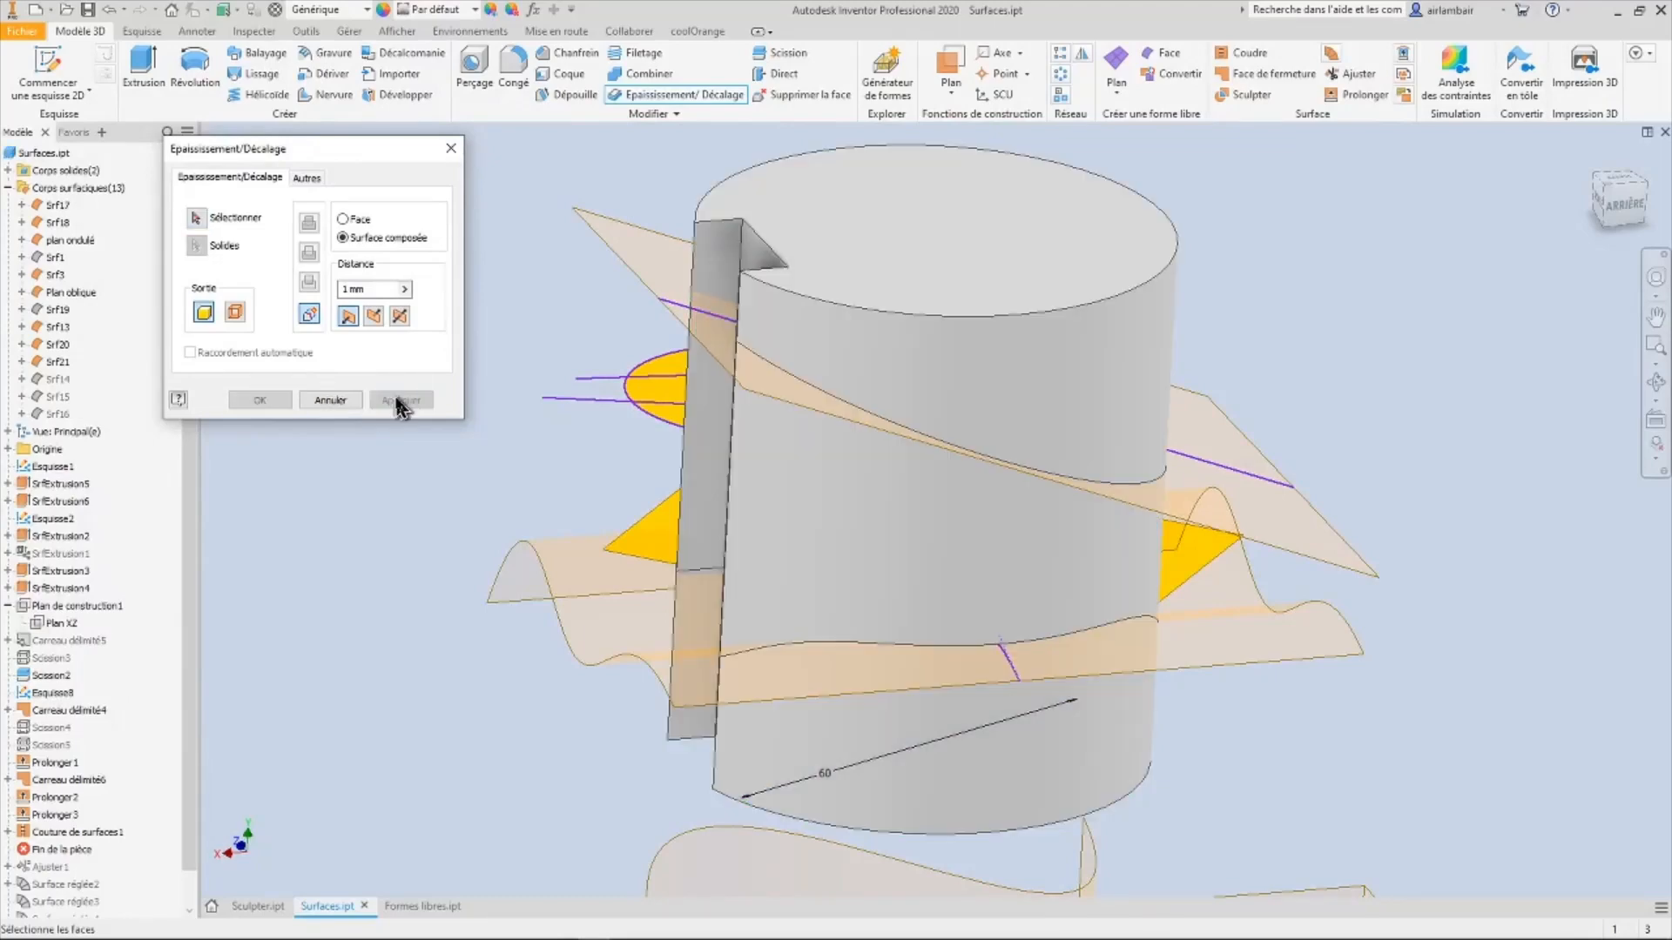
pyautogui.keyDown('shift'); pyautogui.moveTo(959, 465); pyautogui.dragTo(1010, 361, button='middle'); pyautogui.keyUp('shift')
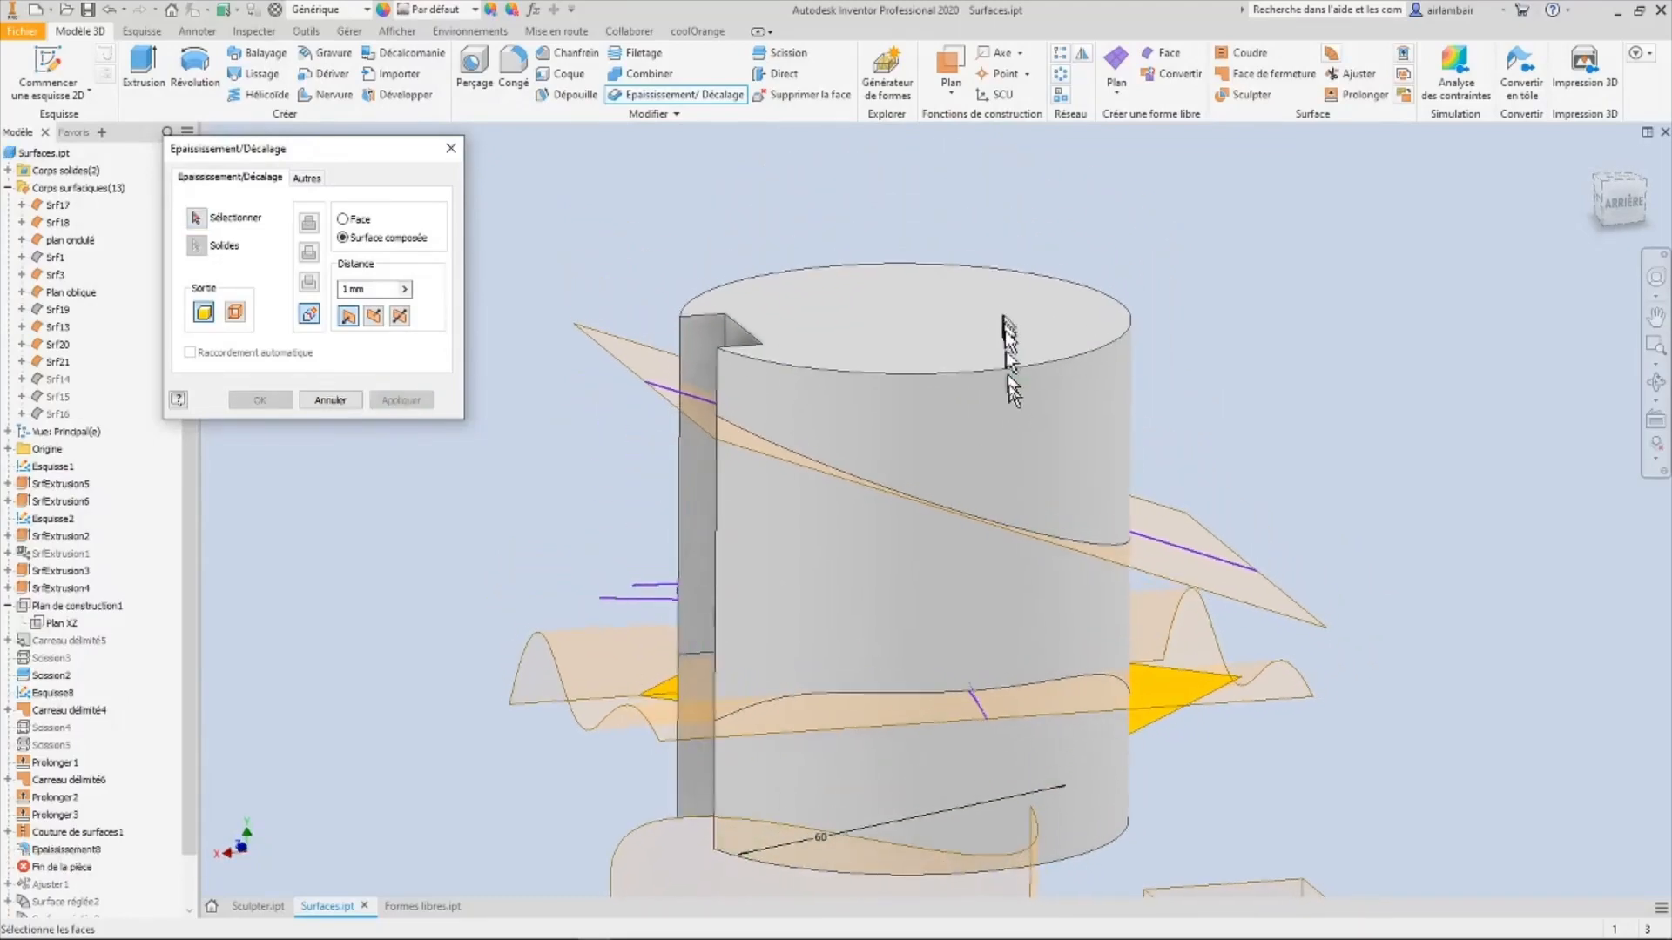
pyautogui.keyDown('shift'); pyautogui.moveTo(1033, 436); pyautogui.dragTo(836, 426, button='middle'); pyautogui.keyUp('shift')
pyautogui.click(836, 427)
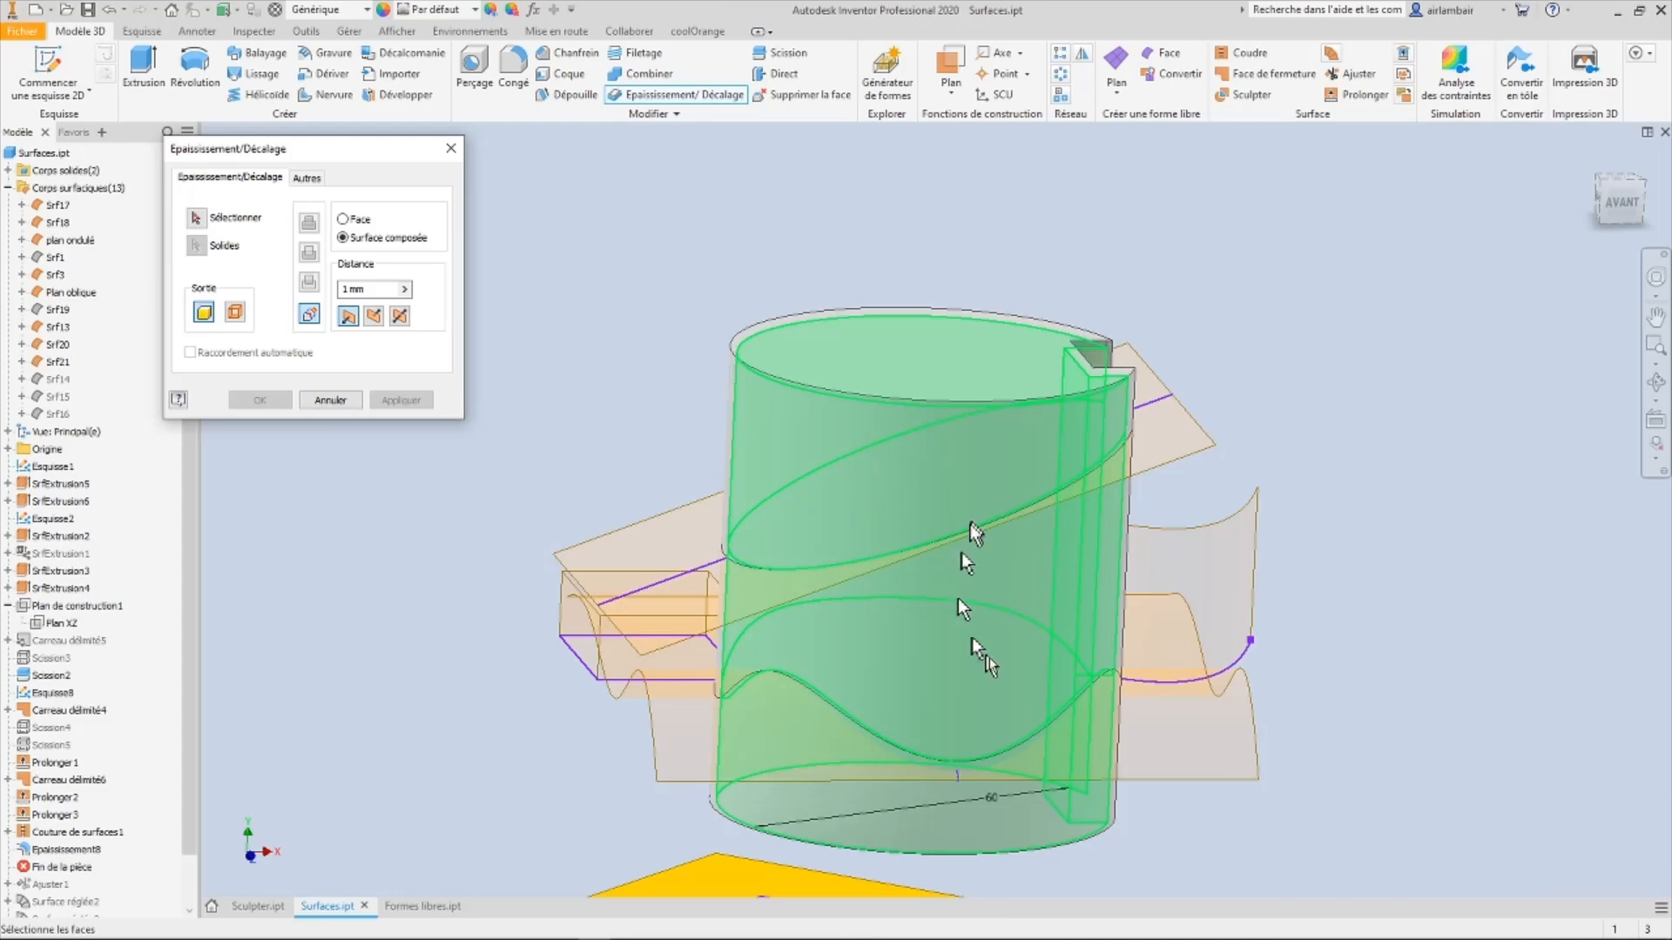
pyautogui.keyDown('shift'); pyautogui.moveTo(975, 534); pyautogui.dragTo(505, 466, button='middle'); pyautogui.keyUp('shift')
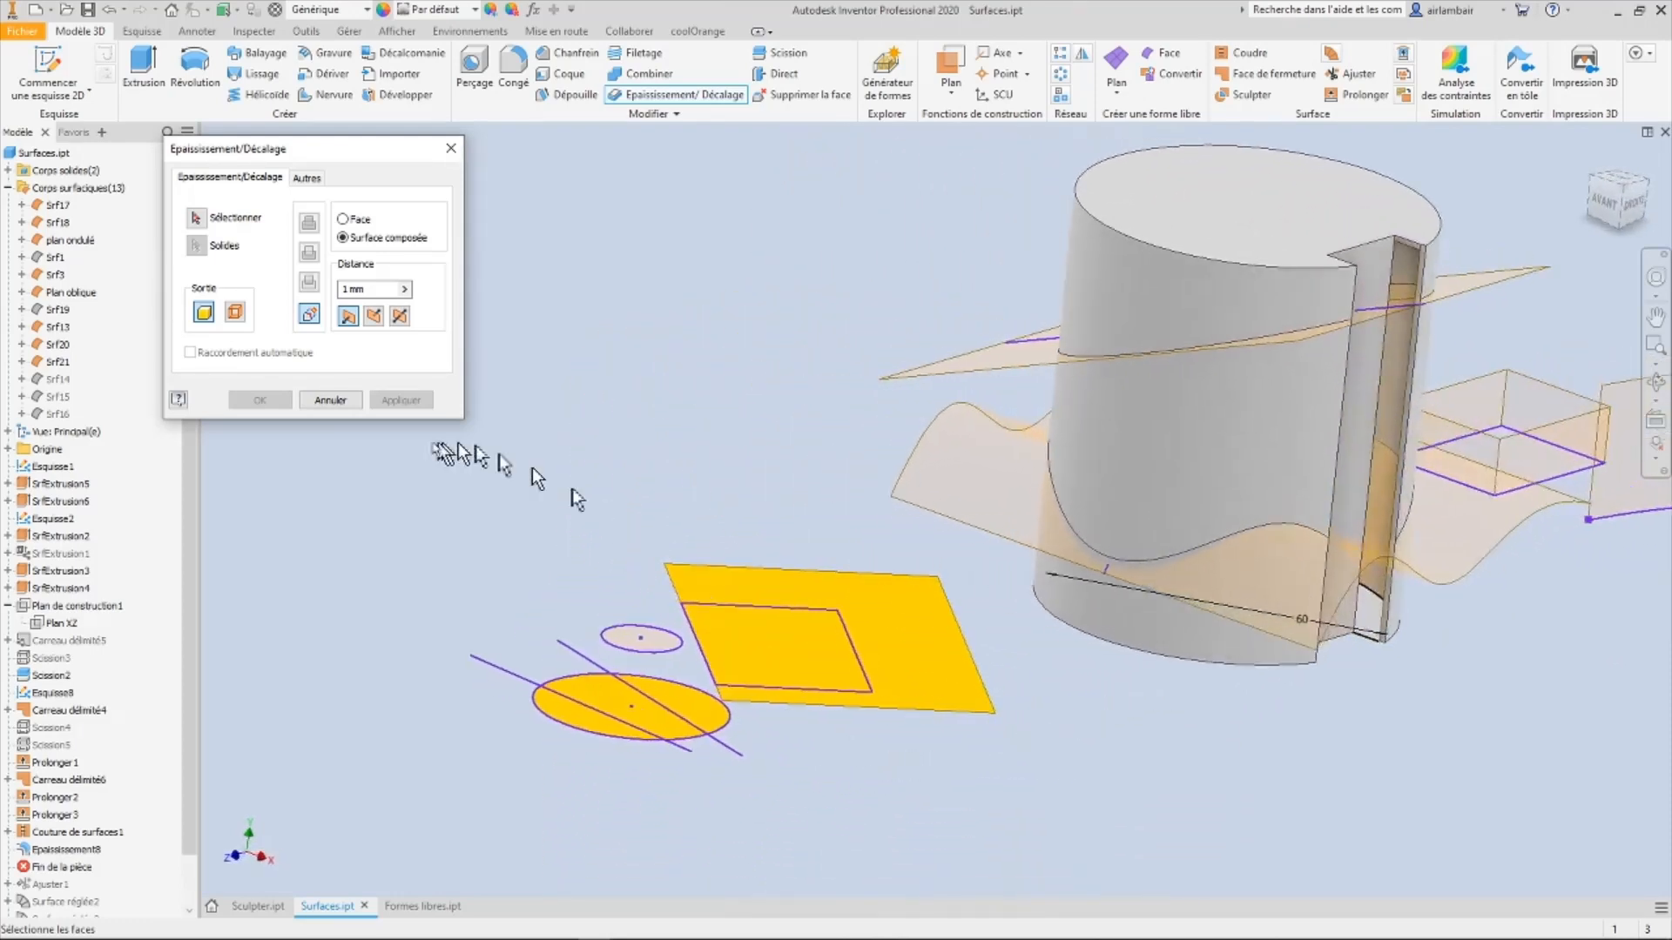
pyautogui.click(329, 399)
pyautogui.keyDown('shift'); pyautogui.moveTo(1002, 357); pyautogui.dragTo(1125, 207, button='middle'); pyautogui.keyUp('shift')
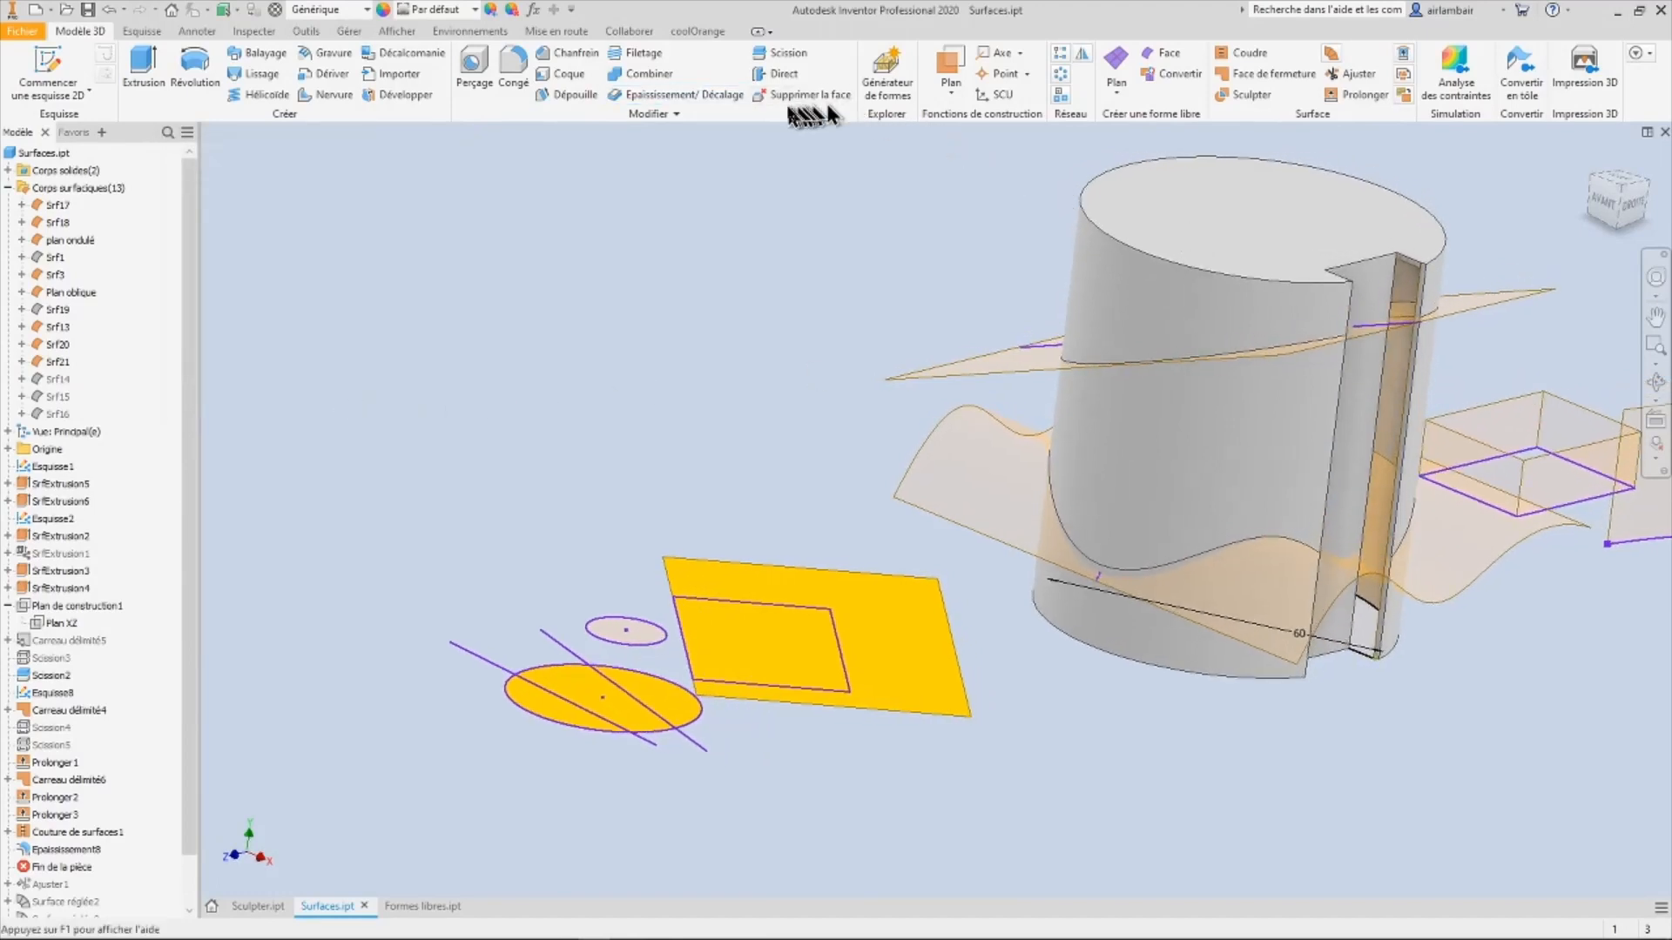
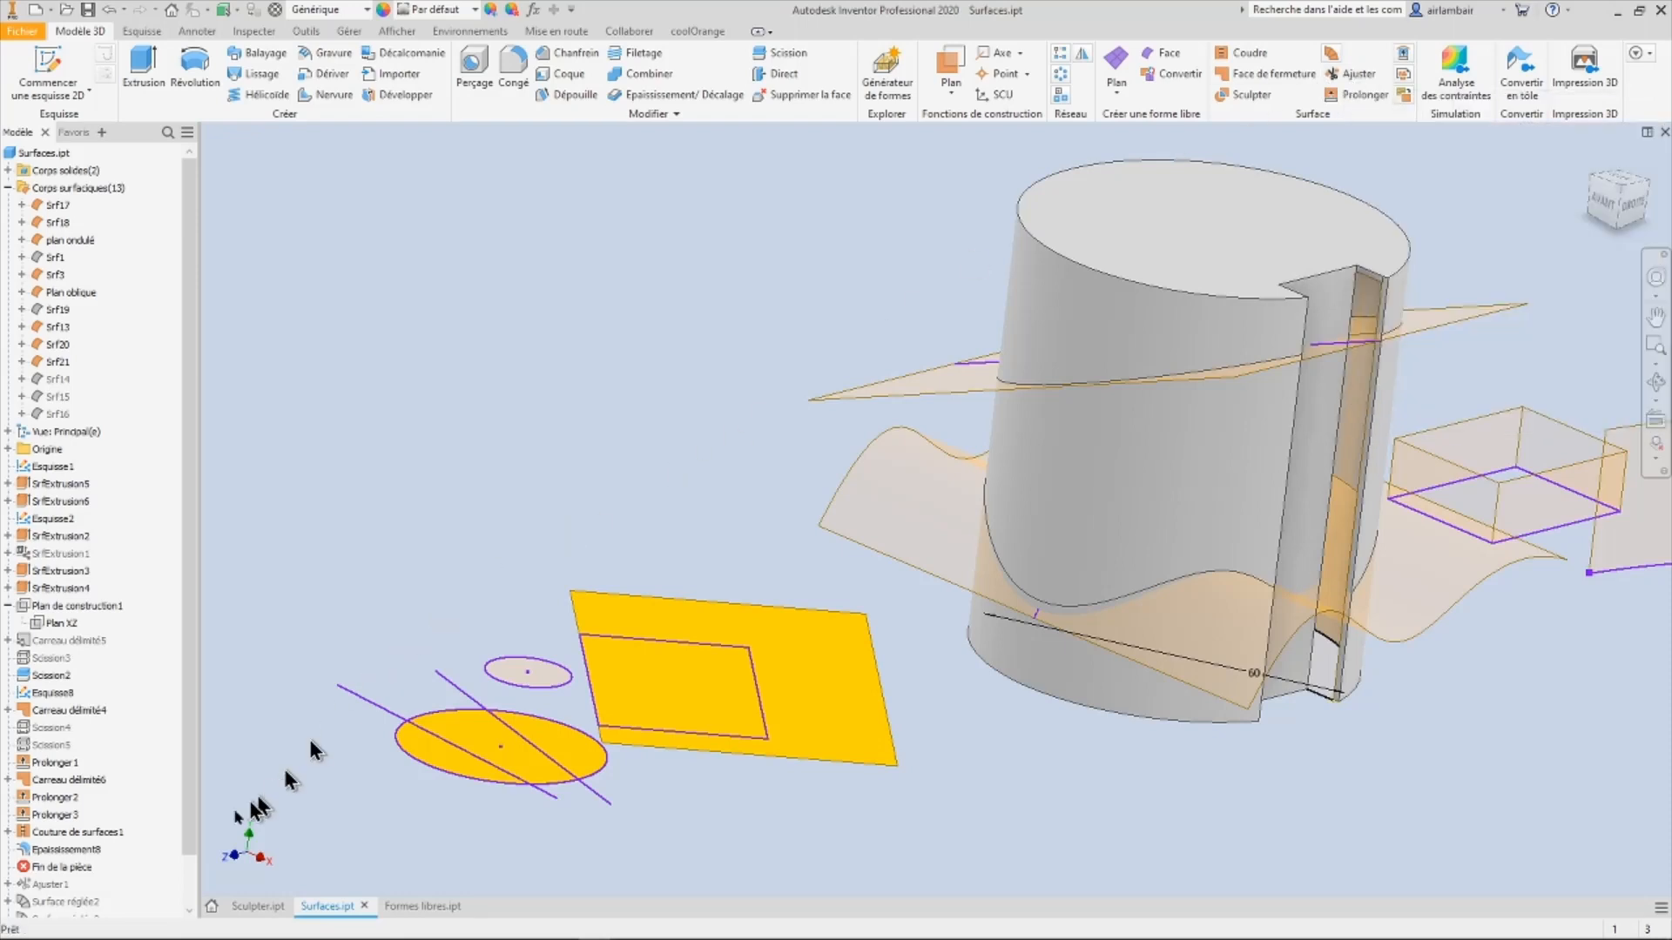
# Step: Open the Ajuster1 trim for editing and try the line nearer the rectangle as cutting tool on the large circular patch
pyautogui.moveTo(470, 739); pyautogui.dragTo(508, 598, button='middle')
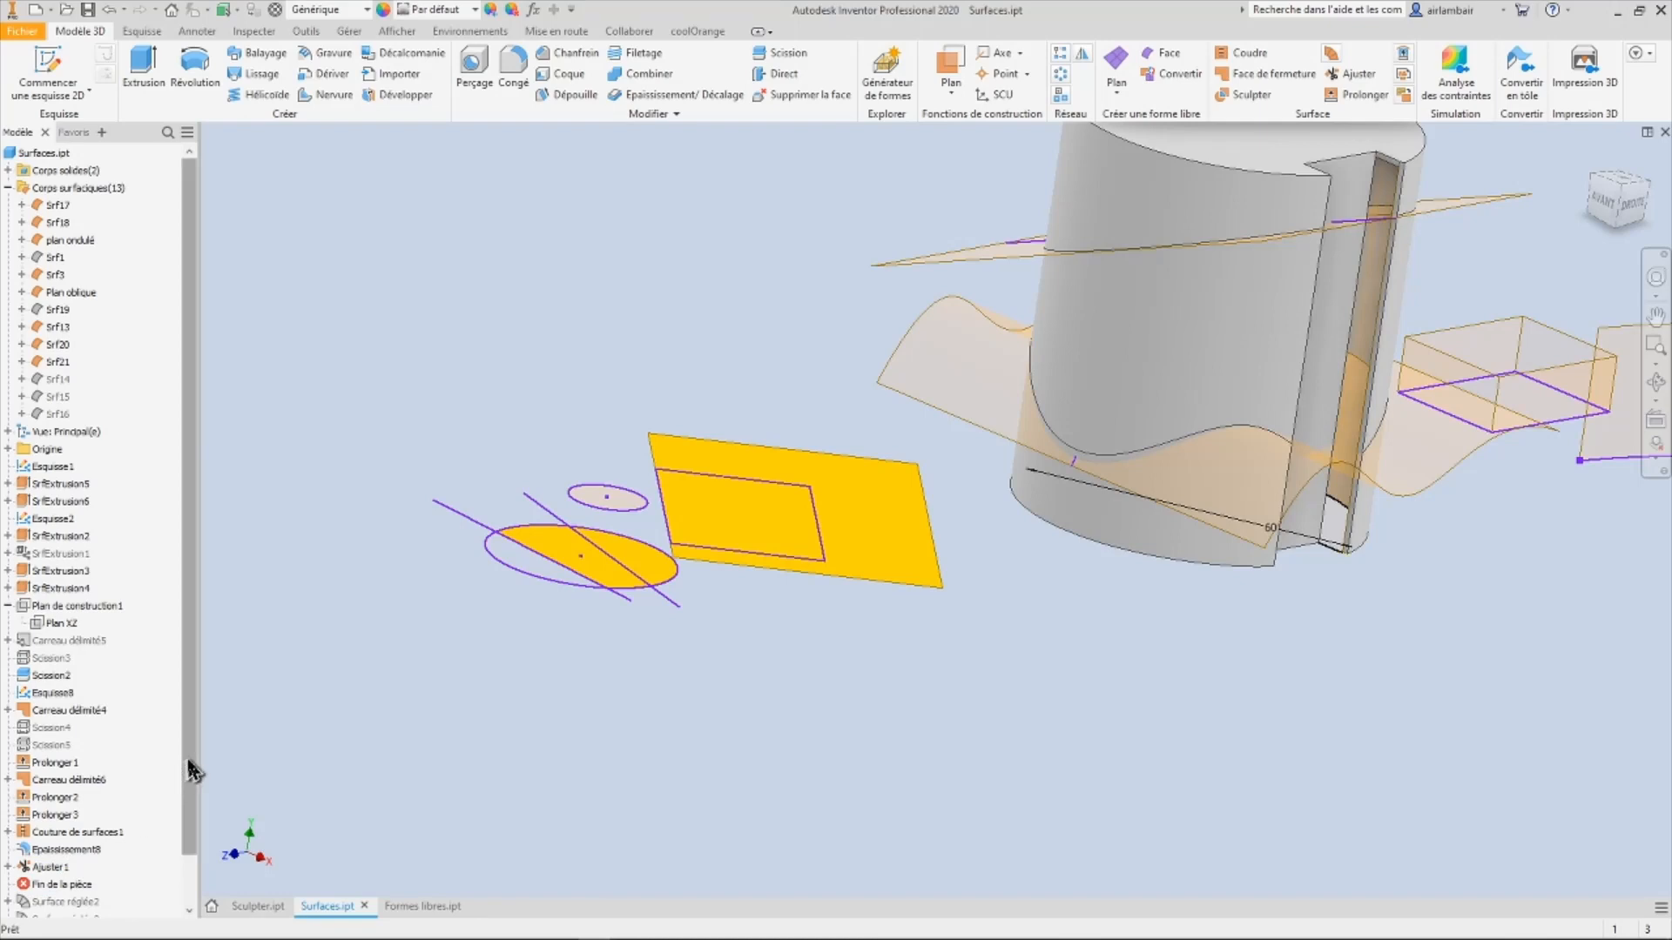
pyautogui.moveTo(191, 773); pyautogui.dragTo(169, 873)
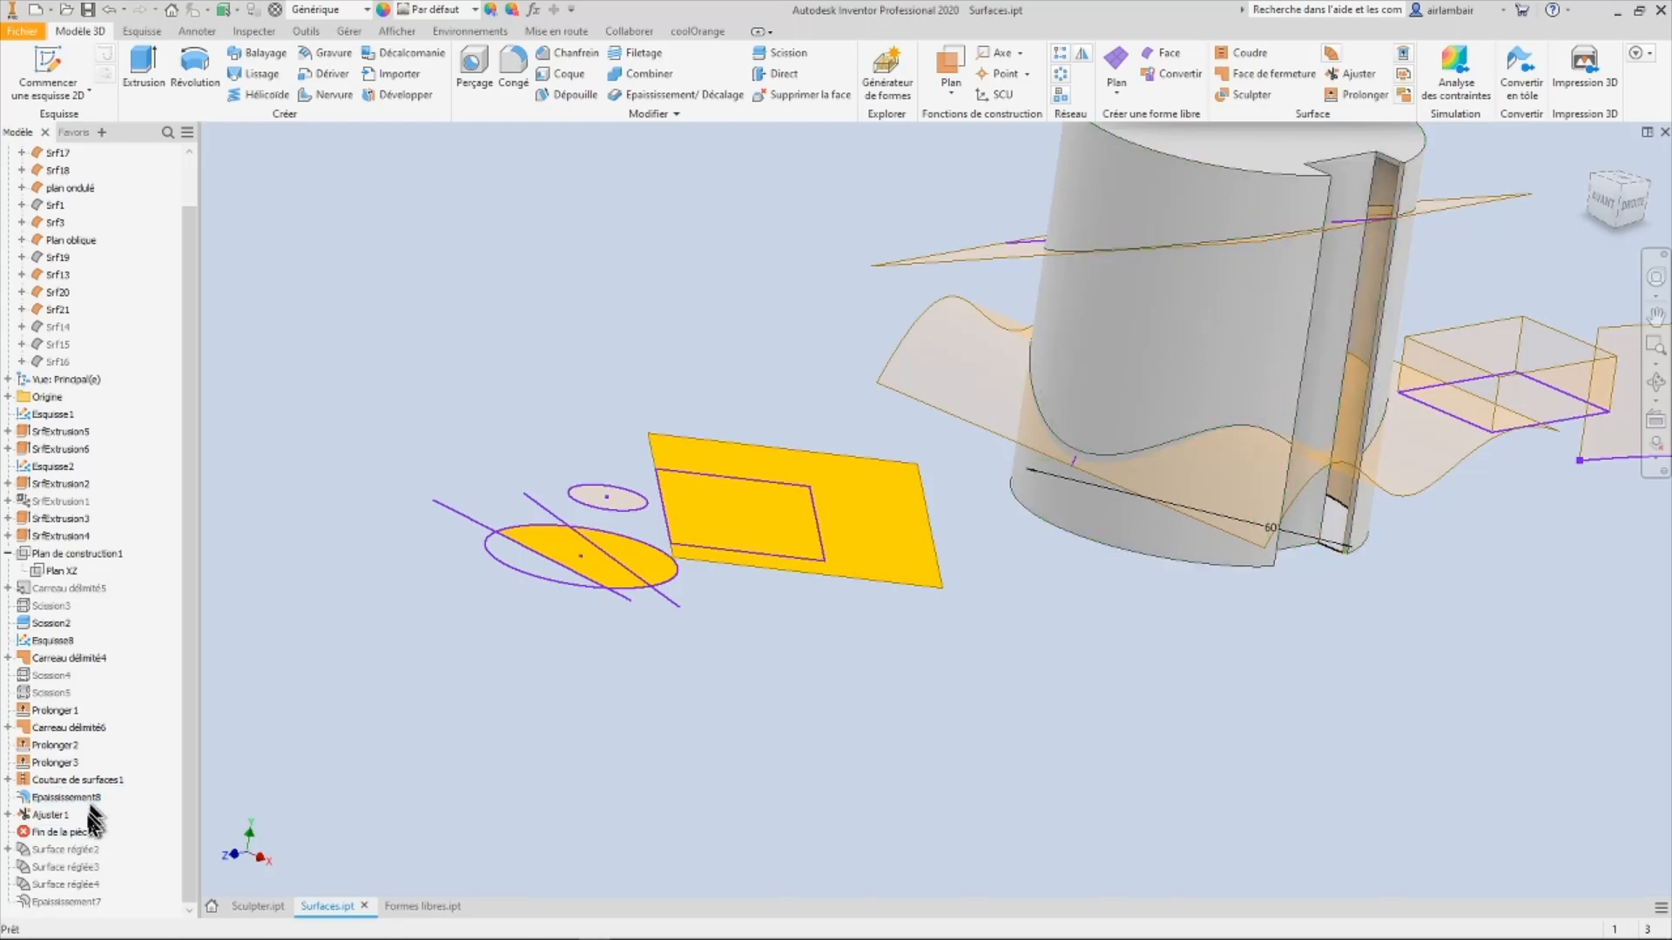
pyautogui.rightClick(46, 821)
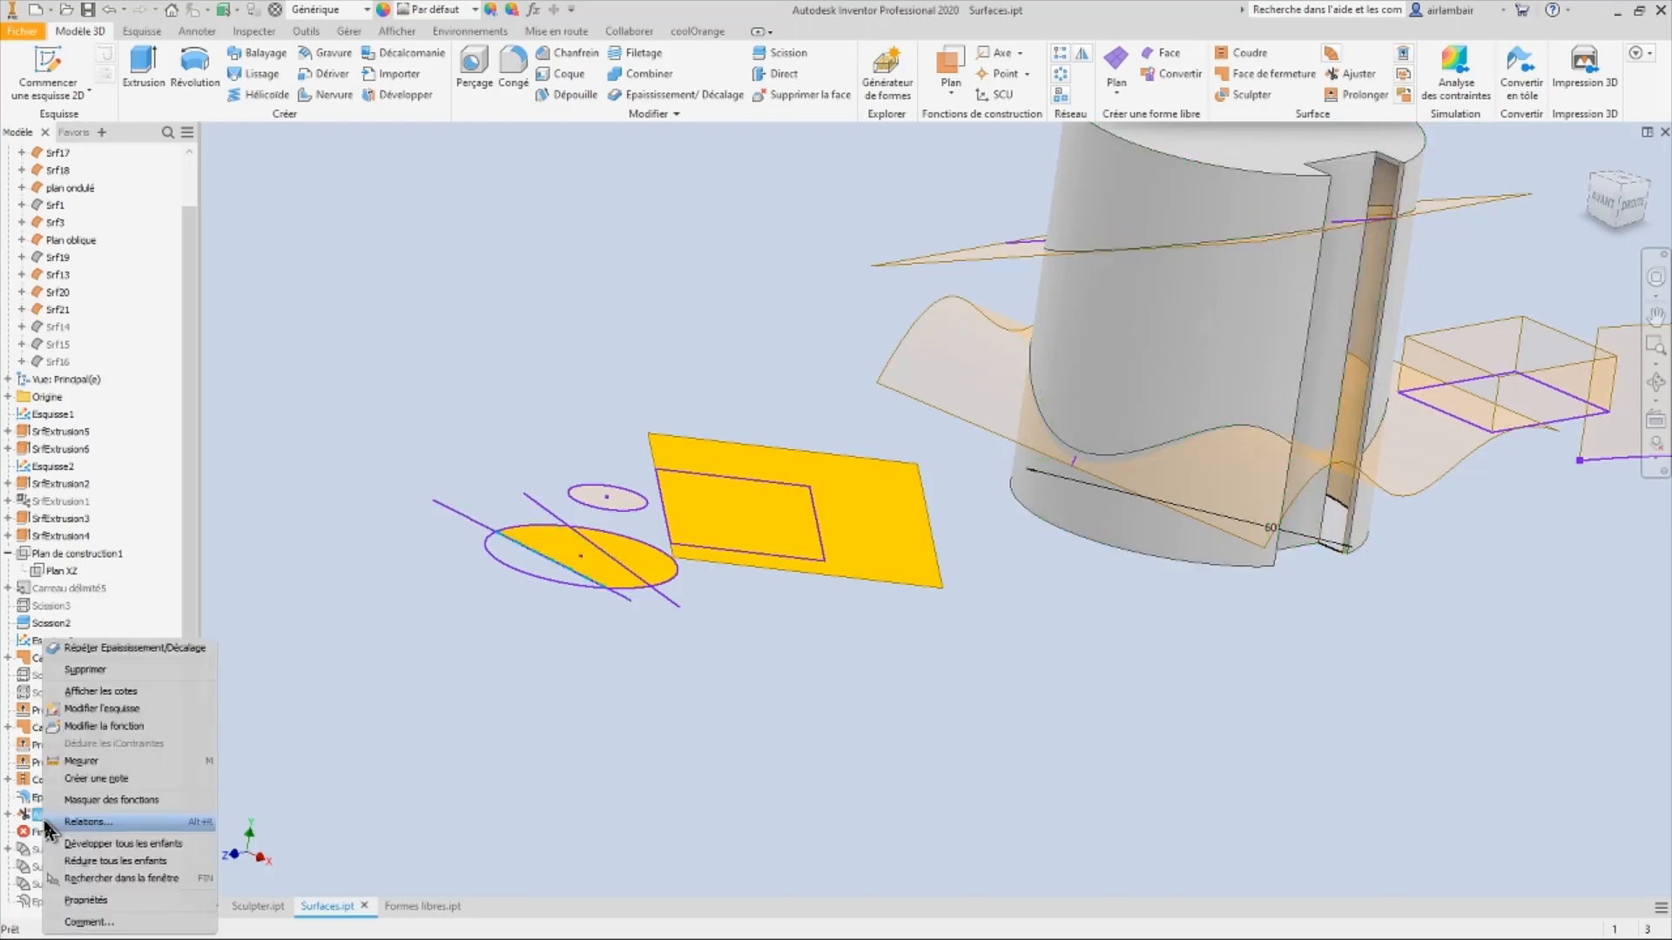
pyautogui.click(105, 726)
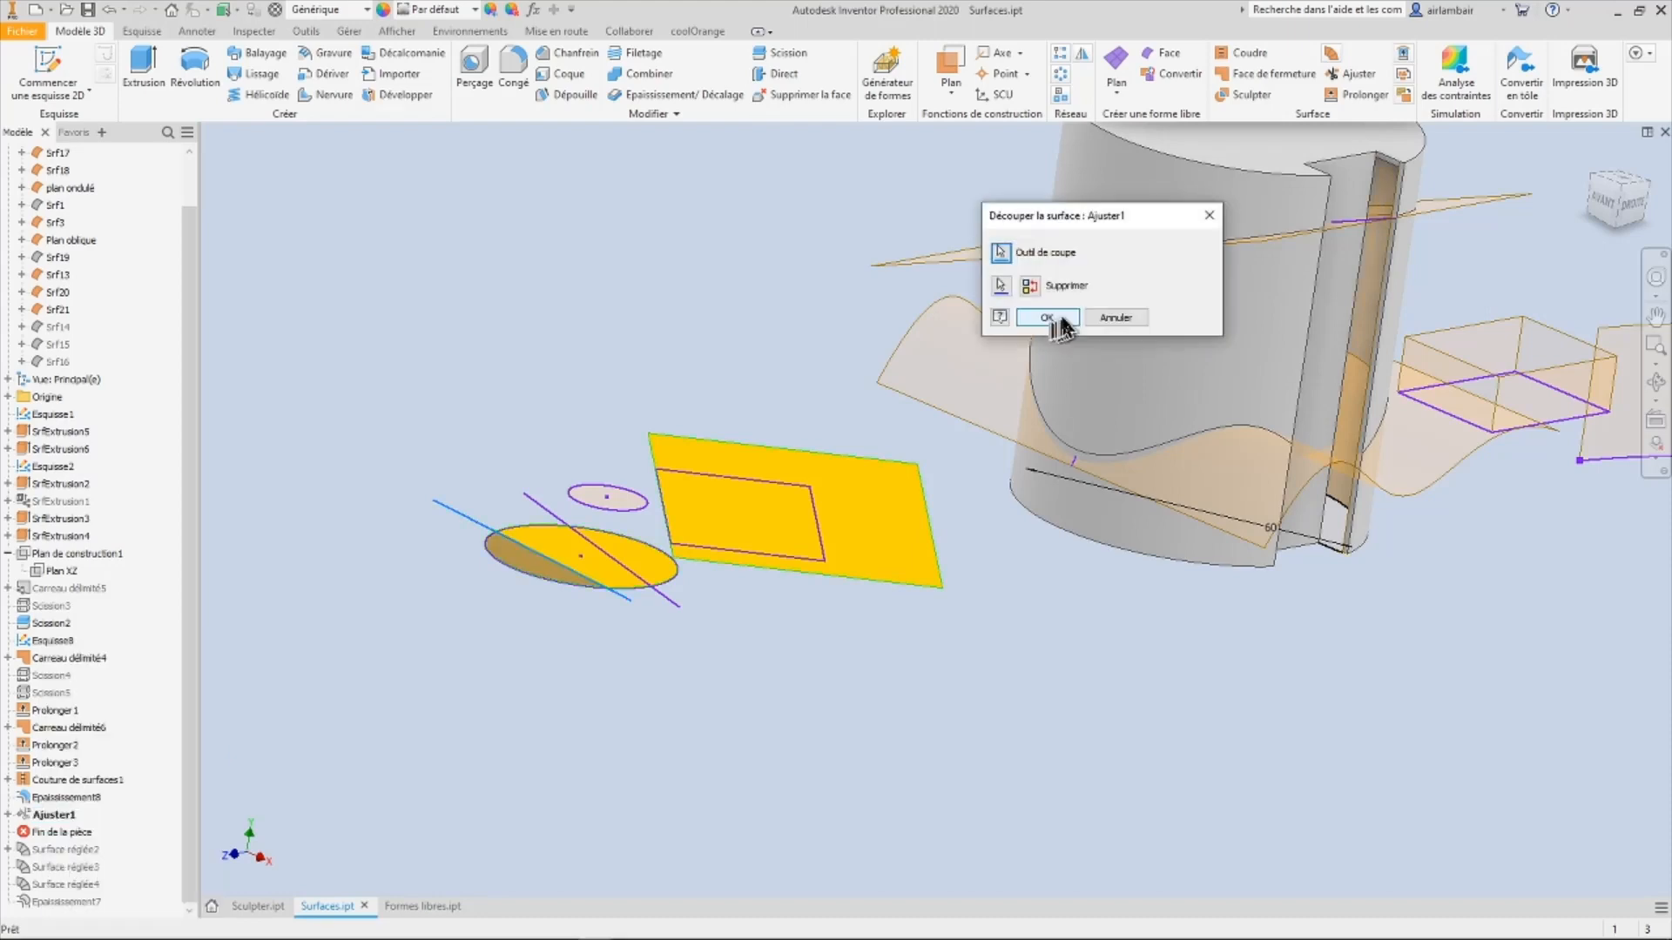
pyautogui.scroll(3, 740, 671)
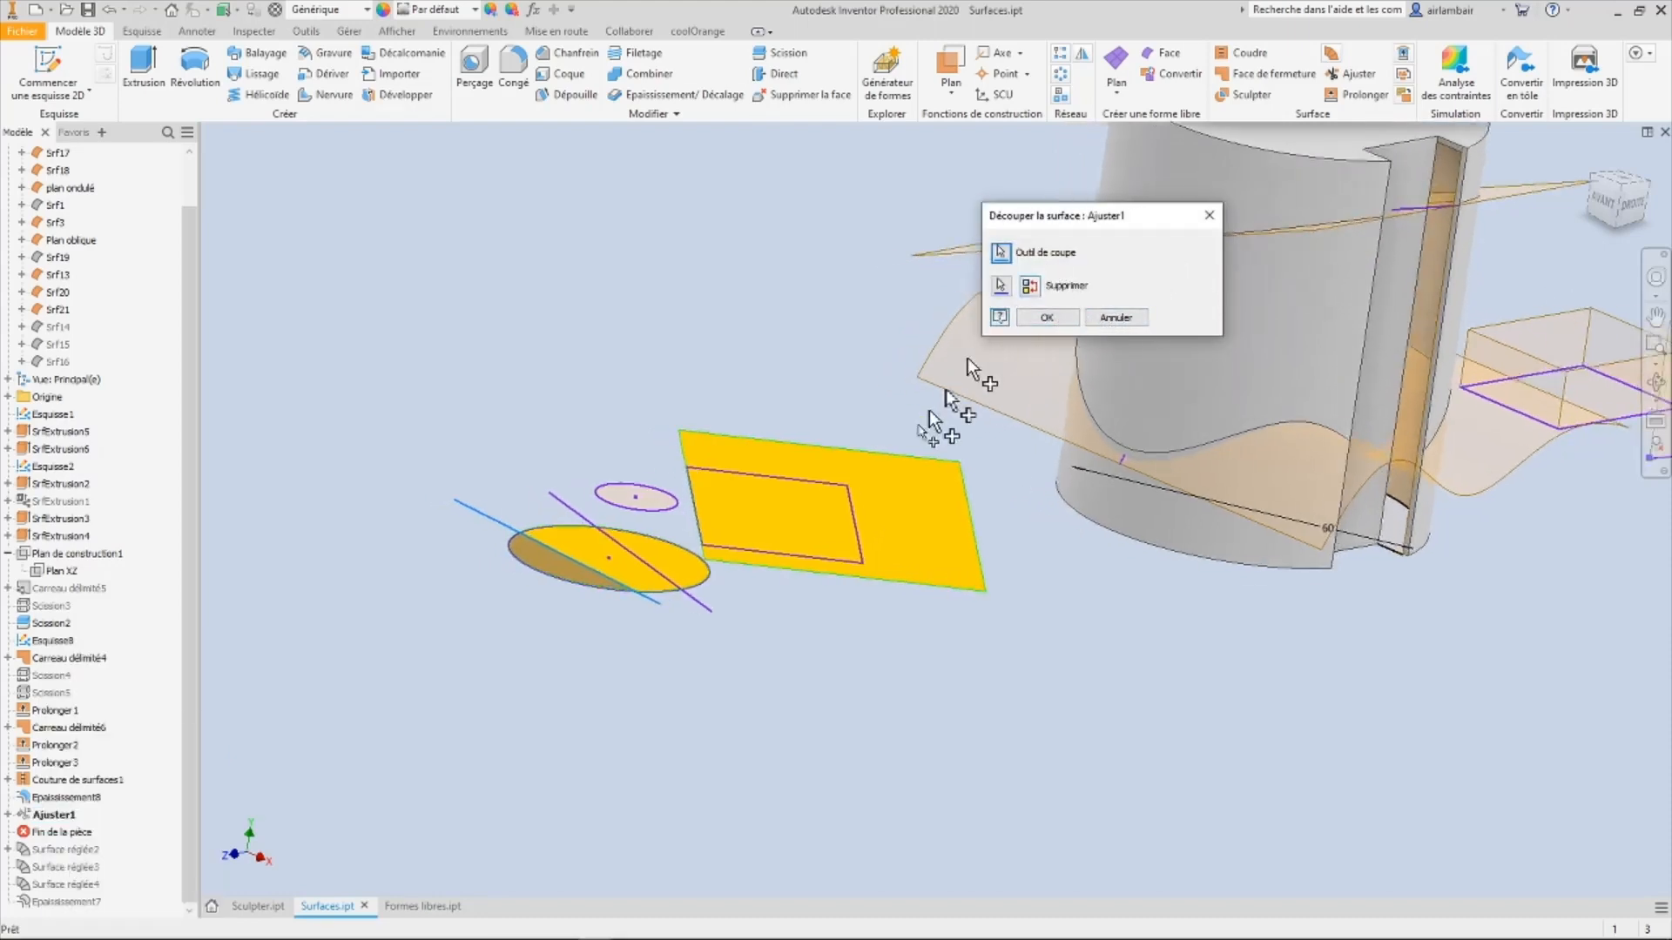
pyautogui.scroll(4, 671, 644)
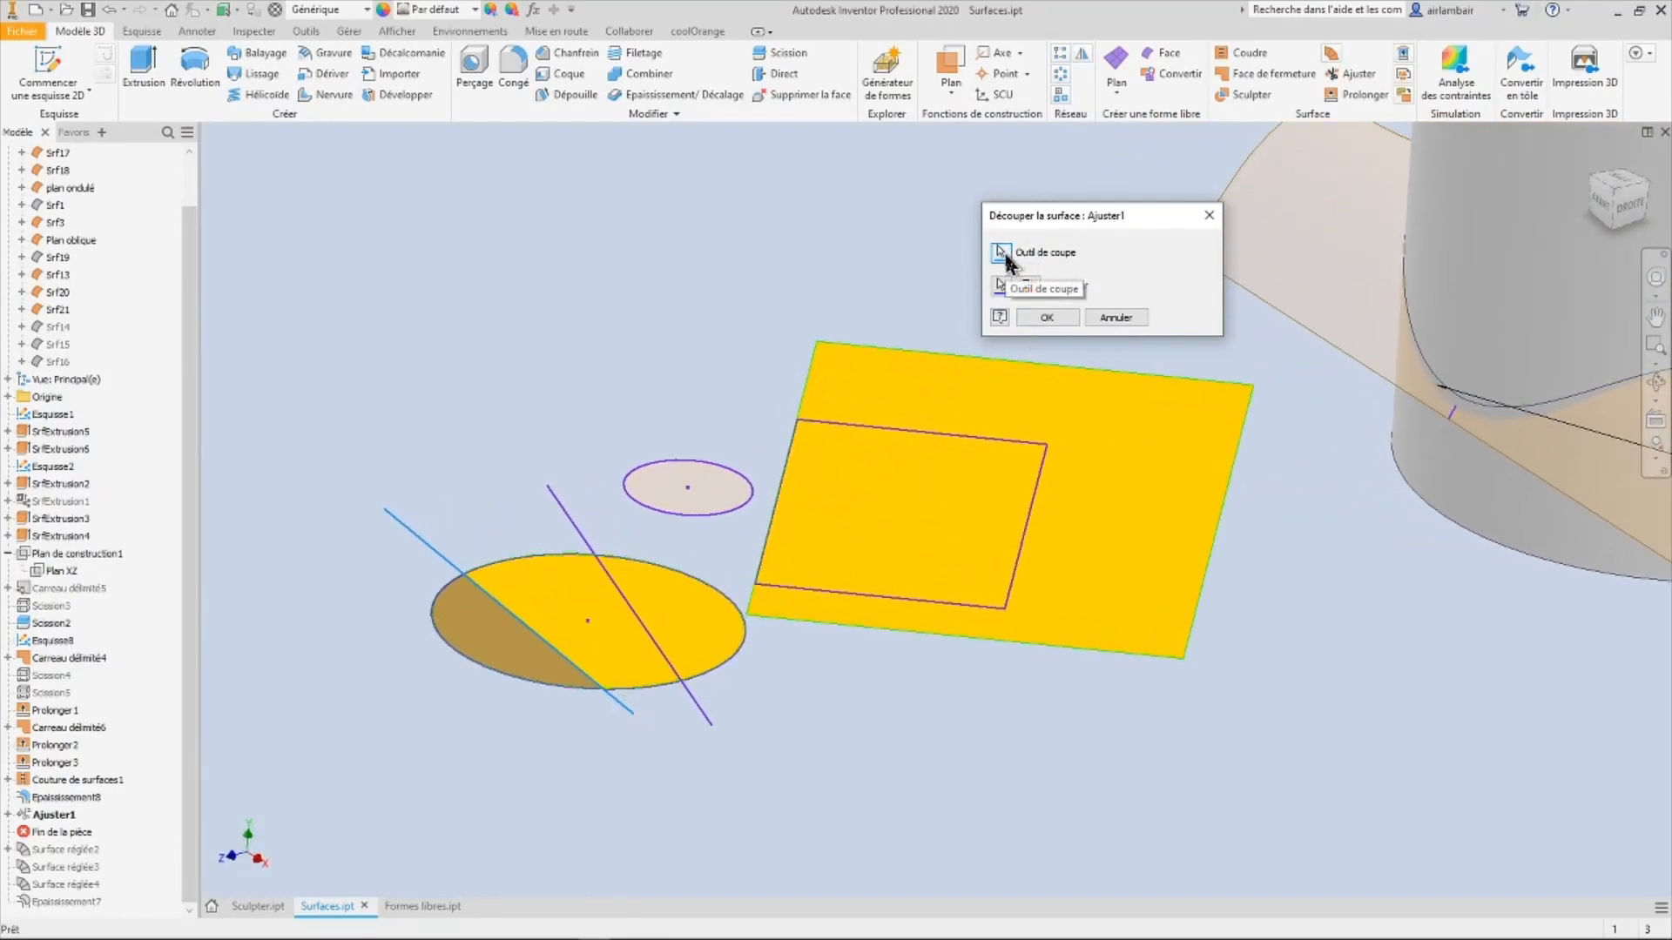
pyautogui.click(1001, 253)
pyautogui.click(705, 708)
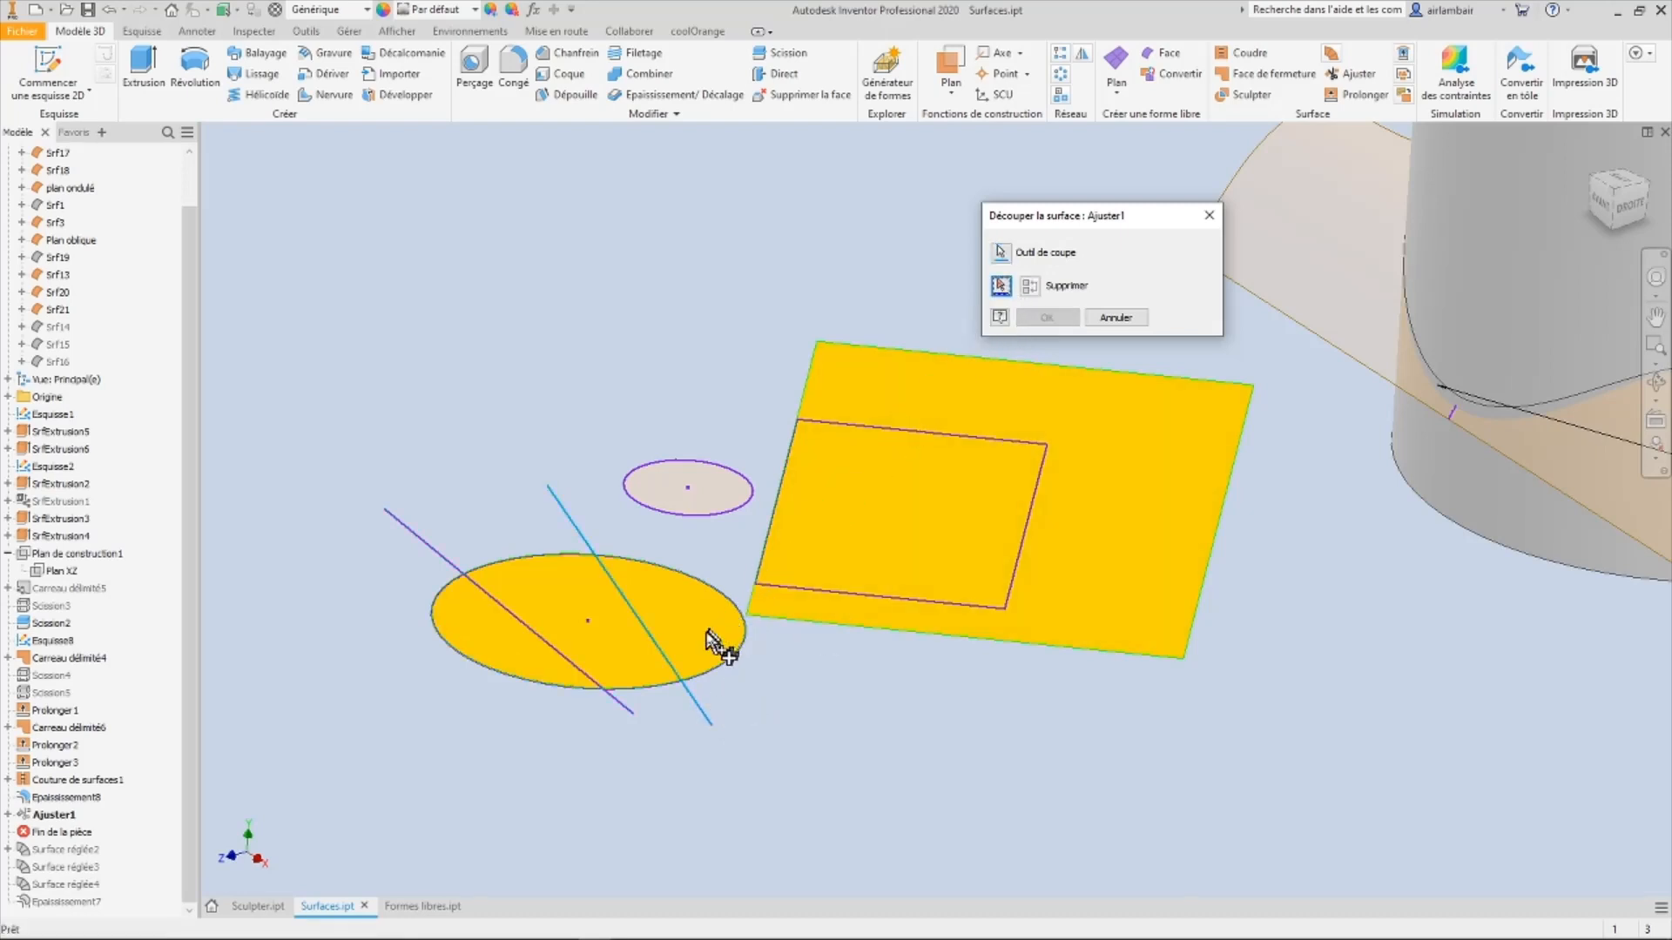
pyautogui.click(1123, 317)
# Step: Delete the Ajuster1 trim feature from the model
pyautogui.keyDown('shift'); pyautogui.moveTo(1119, 336); pyautogui.dragTo(673, 602, button='middle'); pyautogui.keyUp('shift')
pyautogui.moveTo(571, 575); pyautogui.dragTo(647, 574, button='middle')
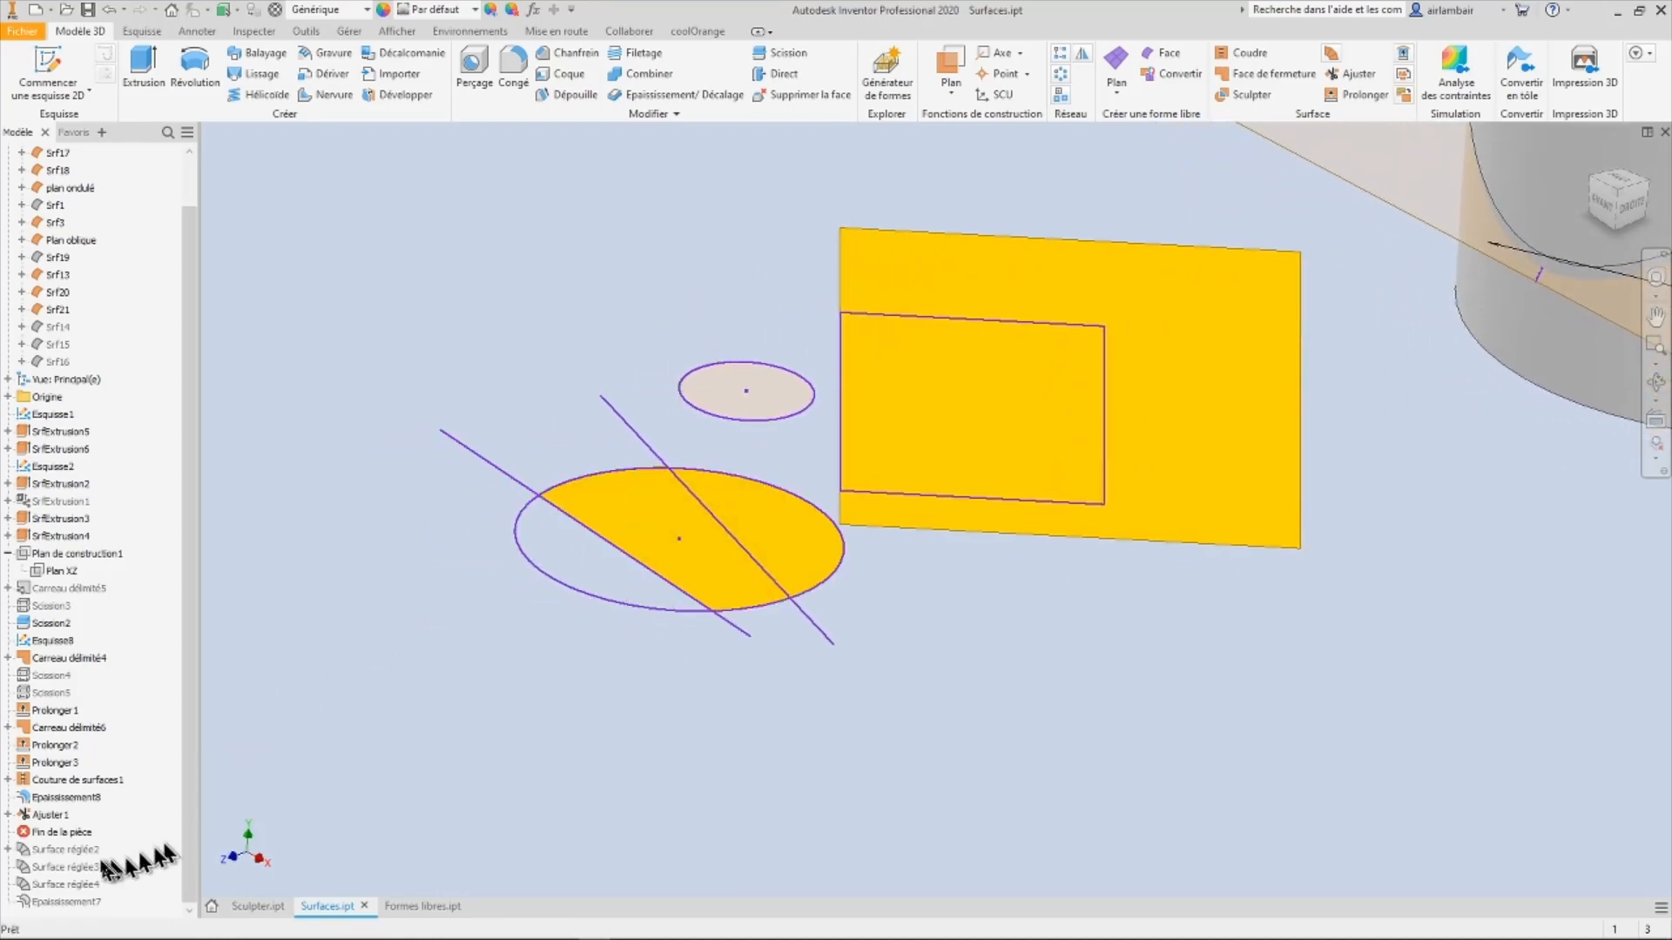
pyautogui.rightClick(50, 815)
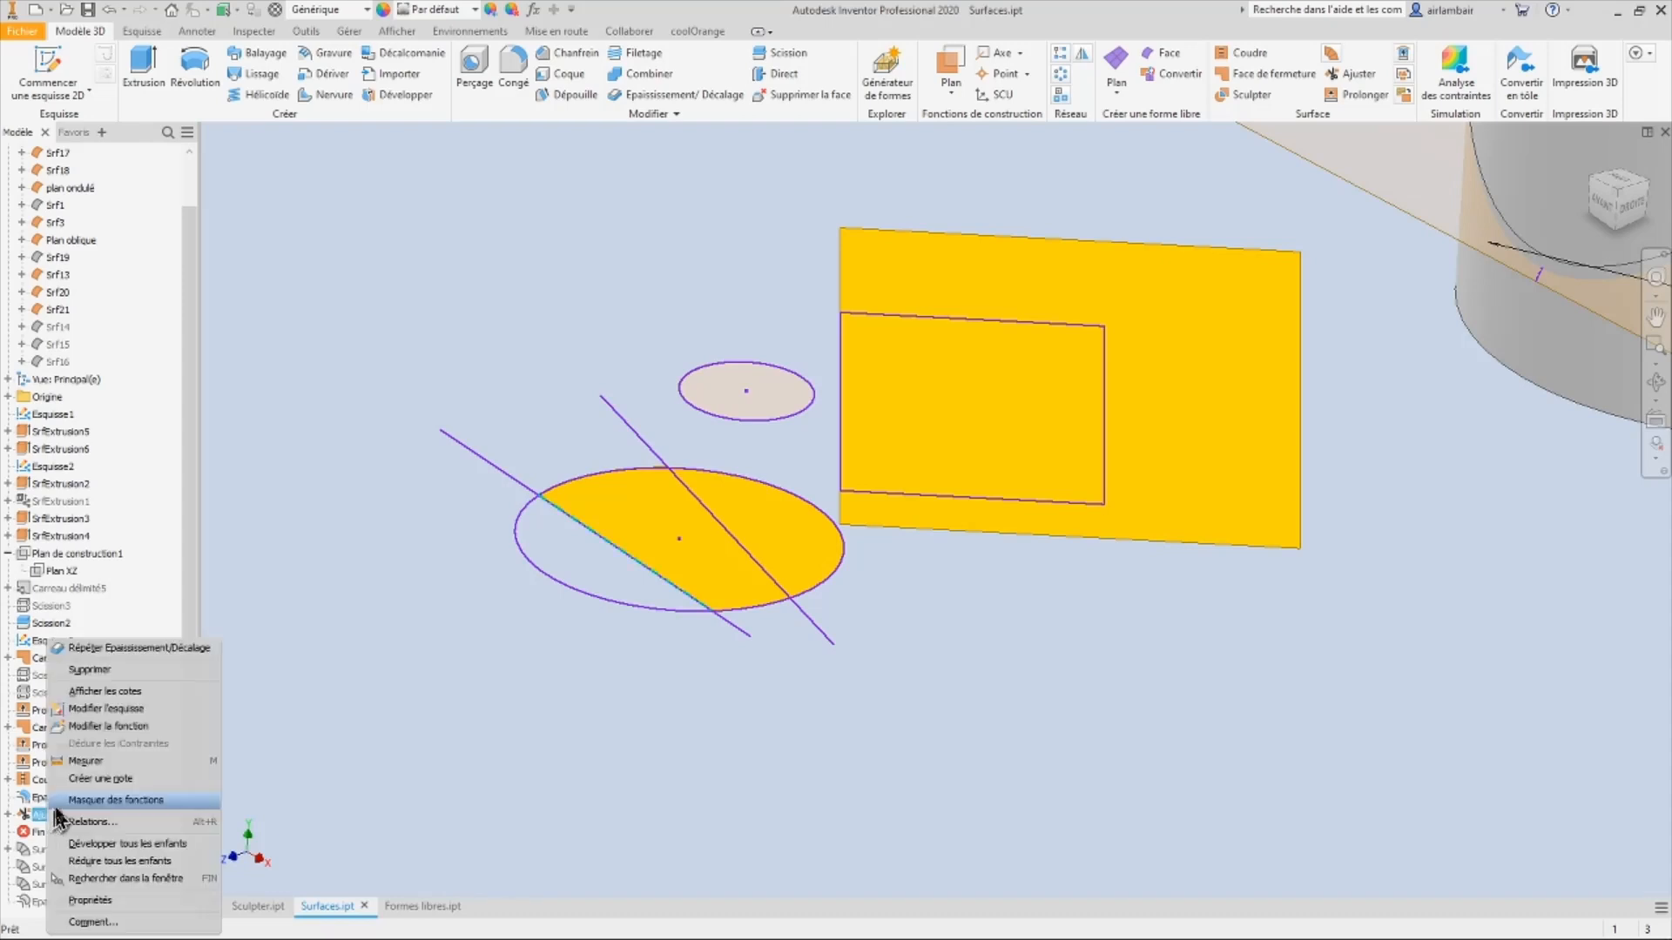
pyautogui.click(129, 670)
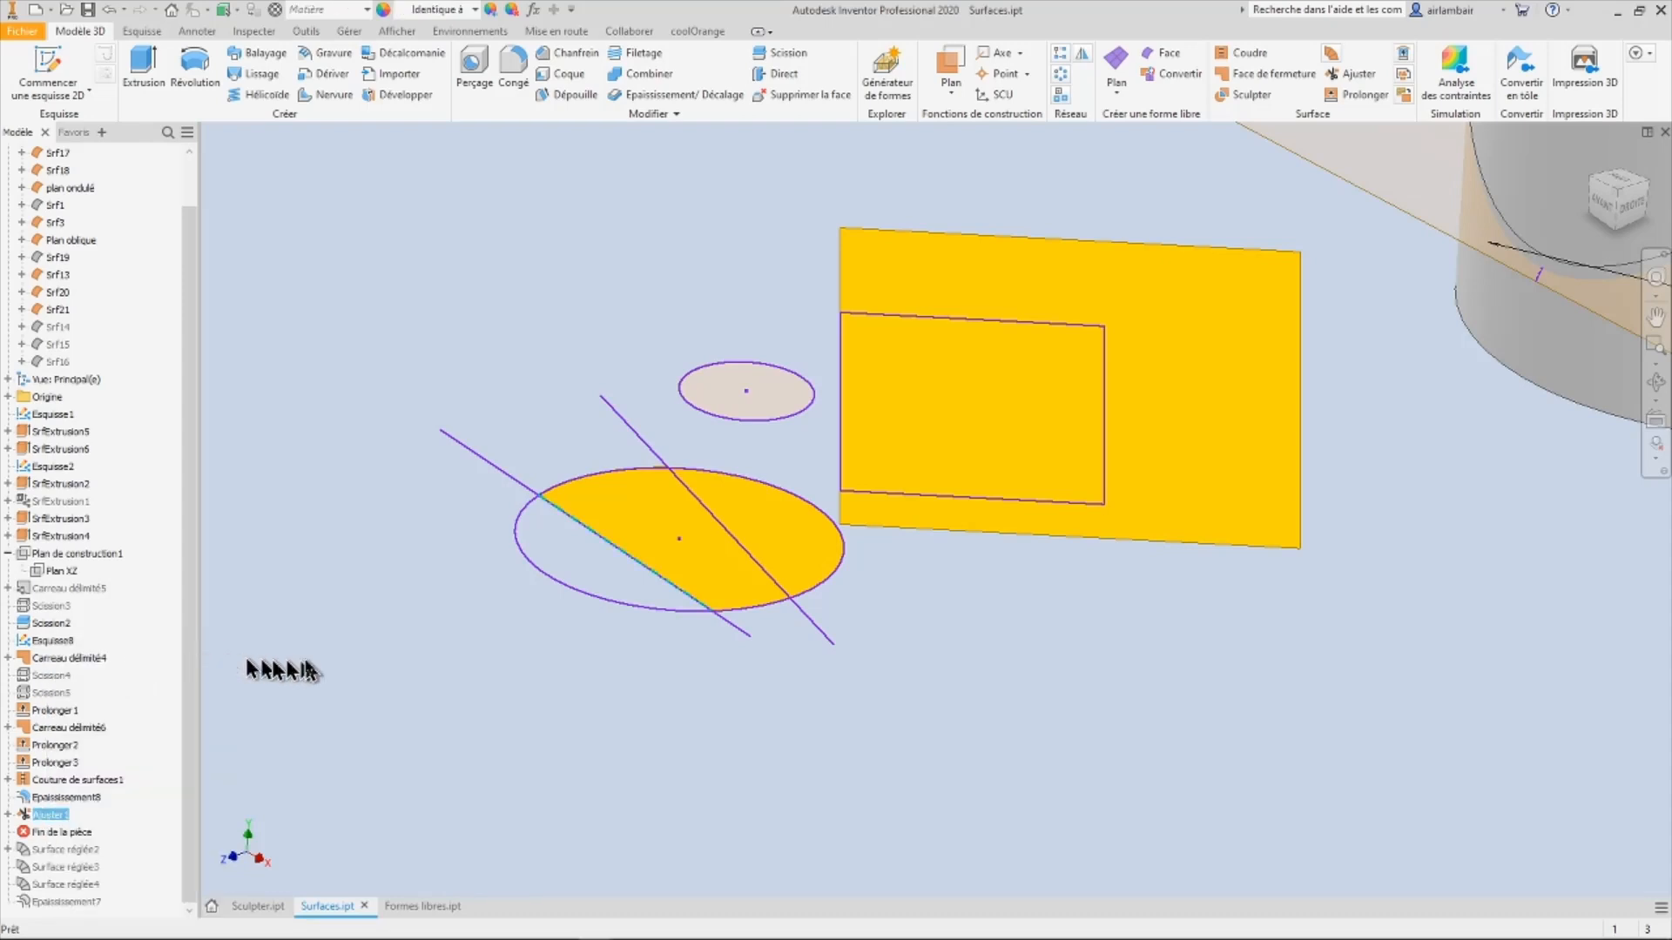
pyautogui.rightClick(49, 815)
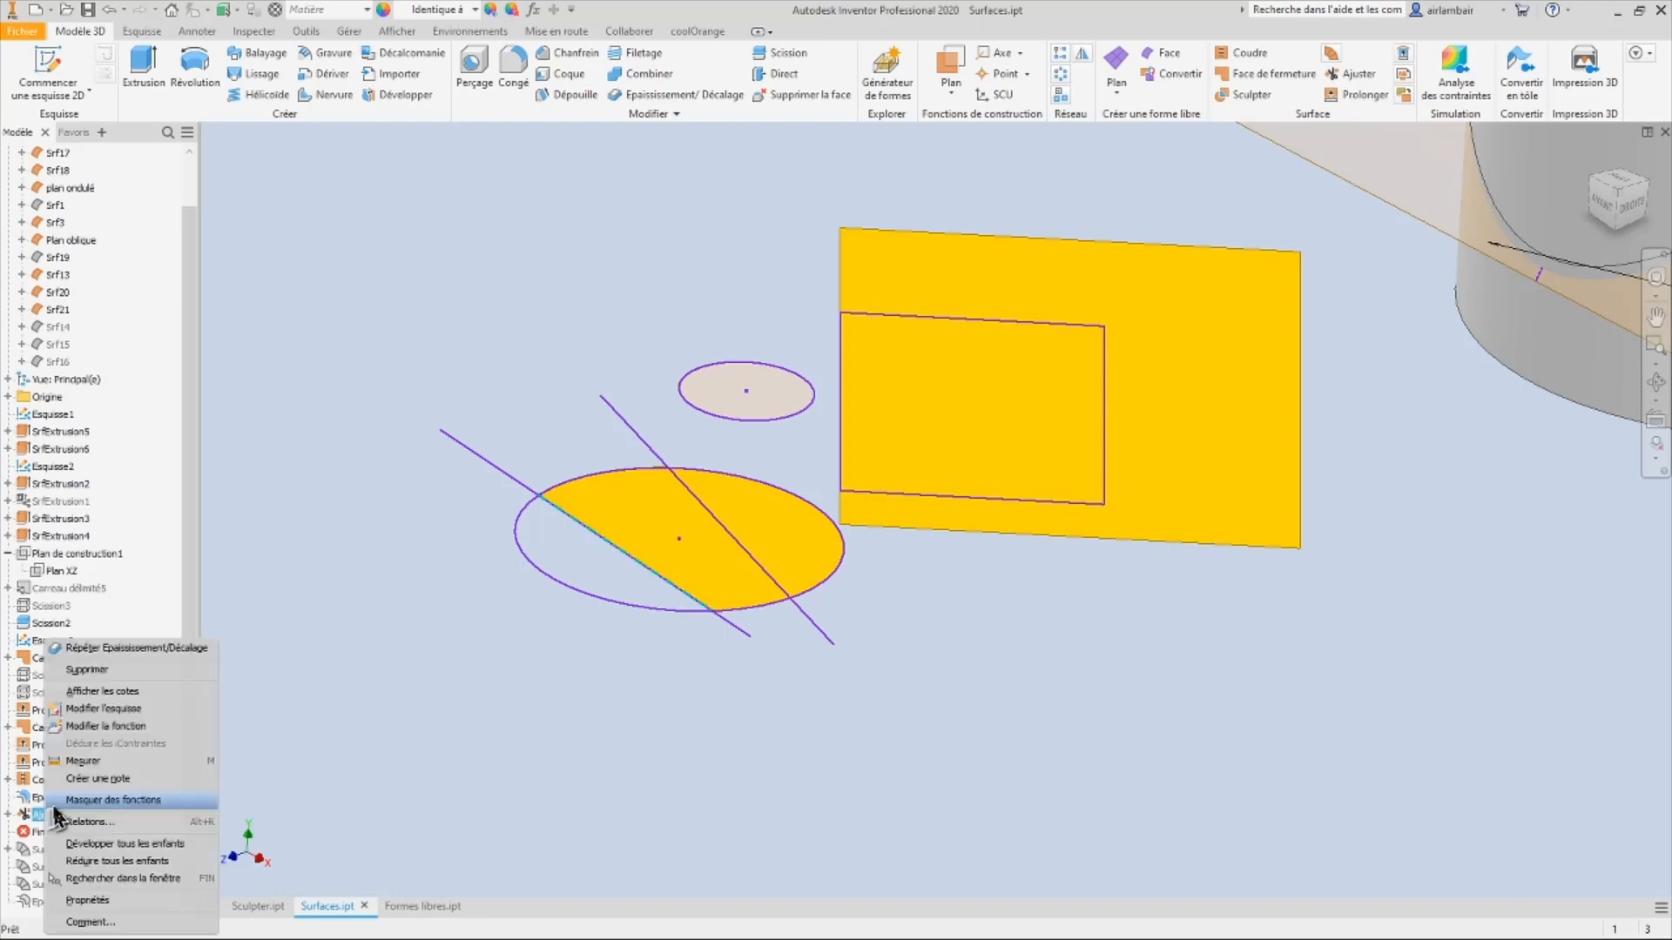
pyautogui.click(117, 675)
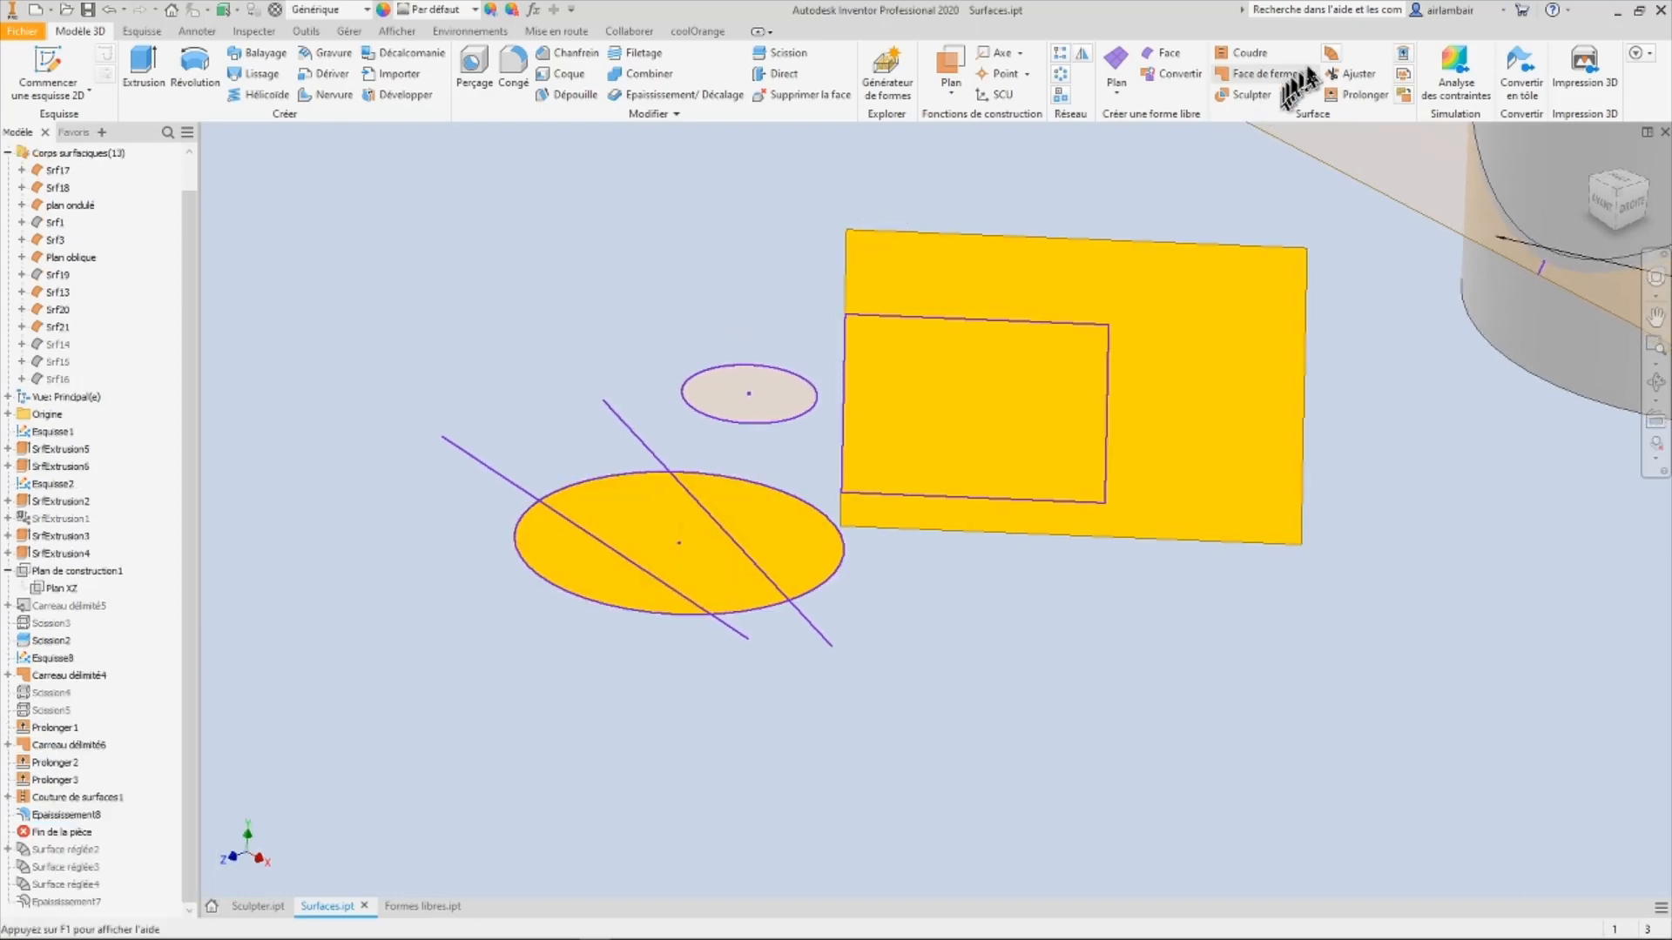
# Step: Trim the large circular patch along the line farther from the rectangle, removing the larger portion containing the circle's centre
pyautogui.click(1351, 75)
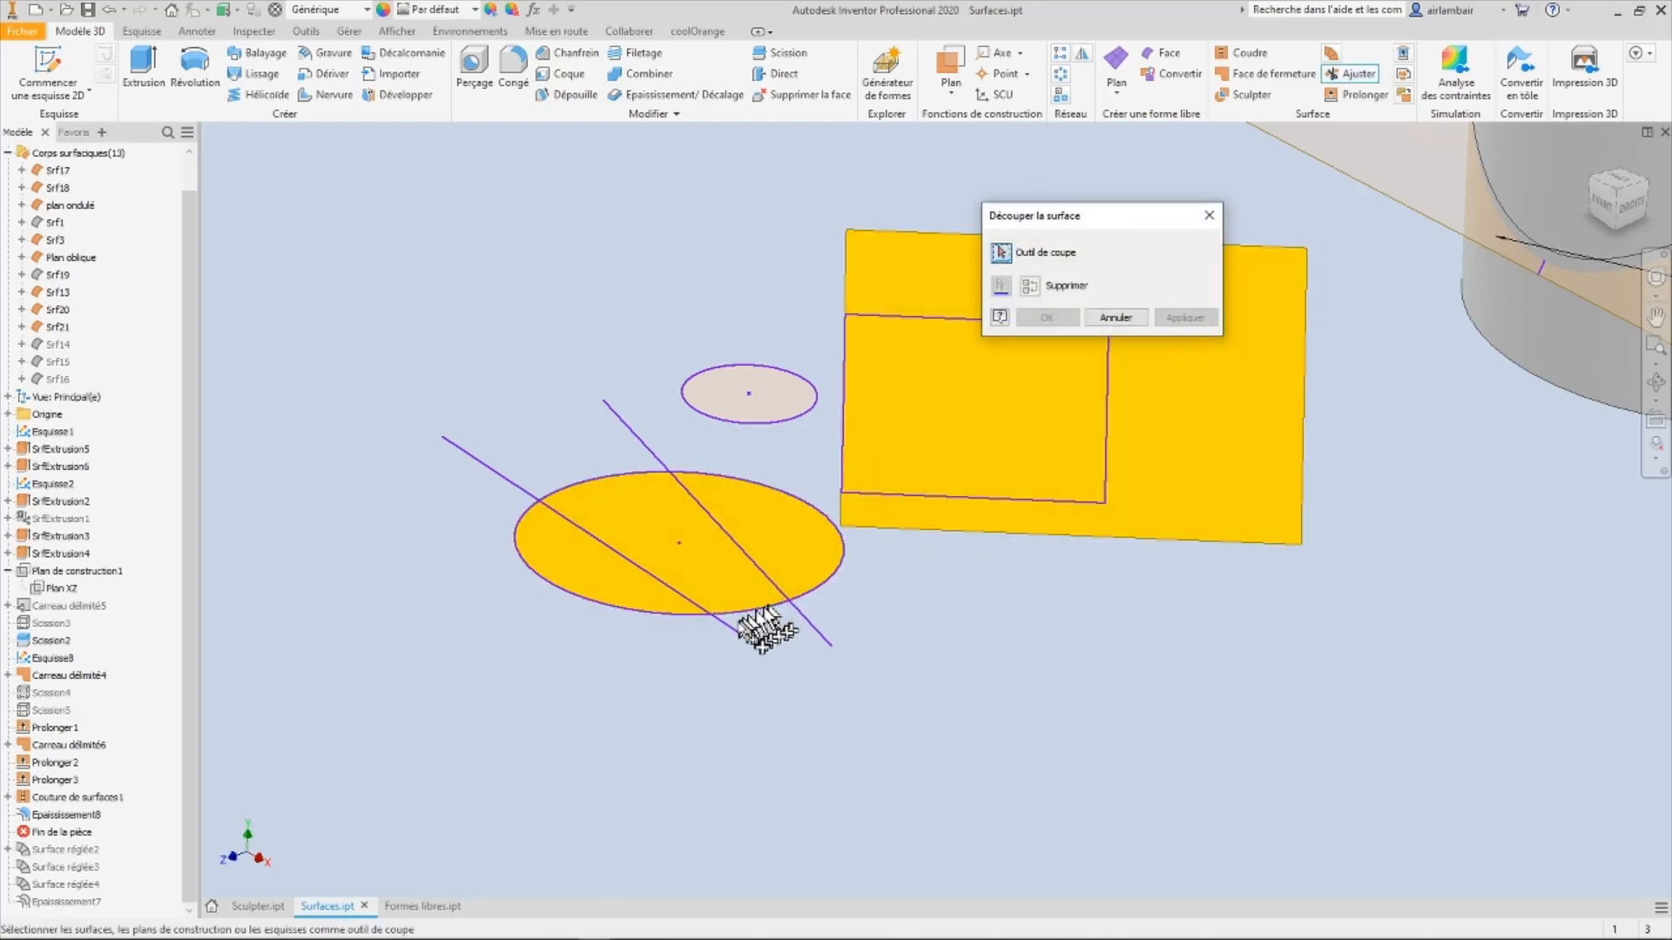
pyautogui.click(731, 641)
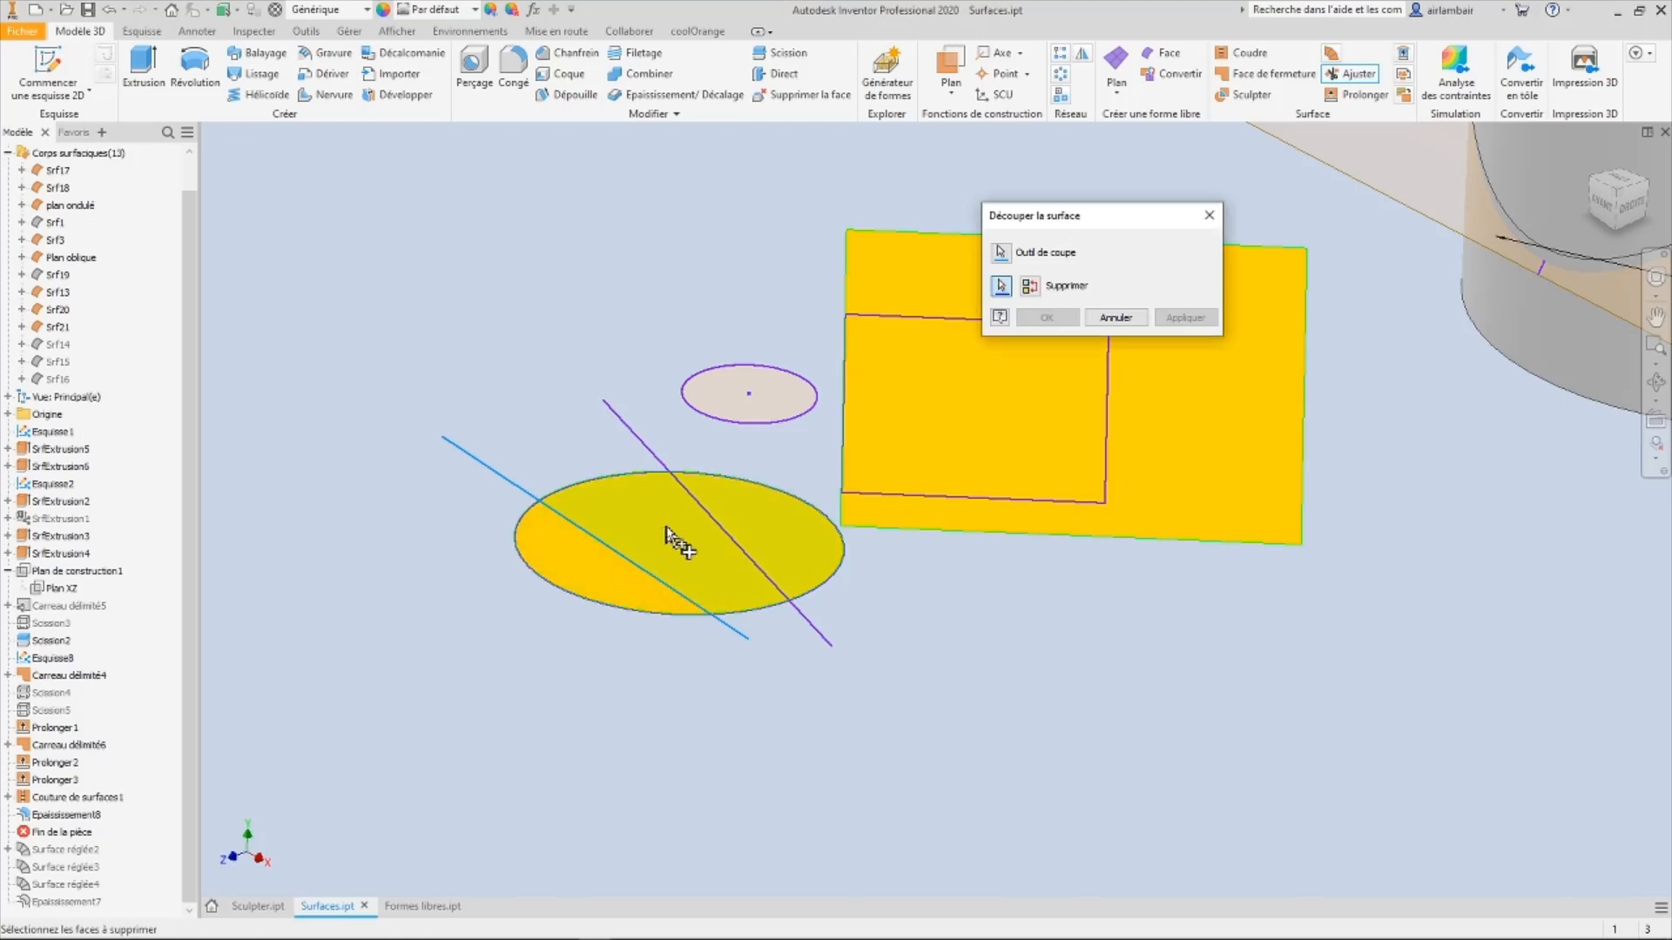
pyautogui.click(643, 562)
pyautogui.click(1180, 324)
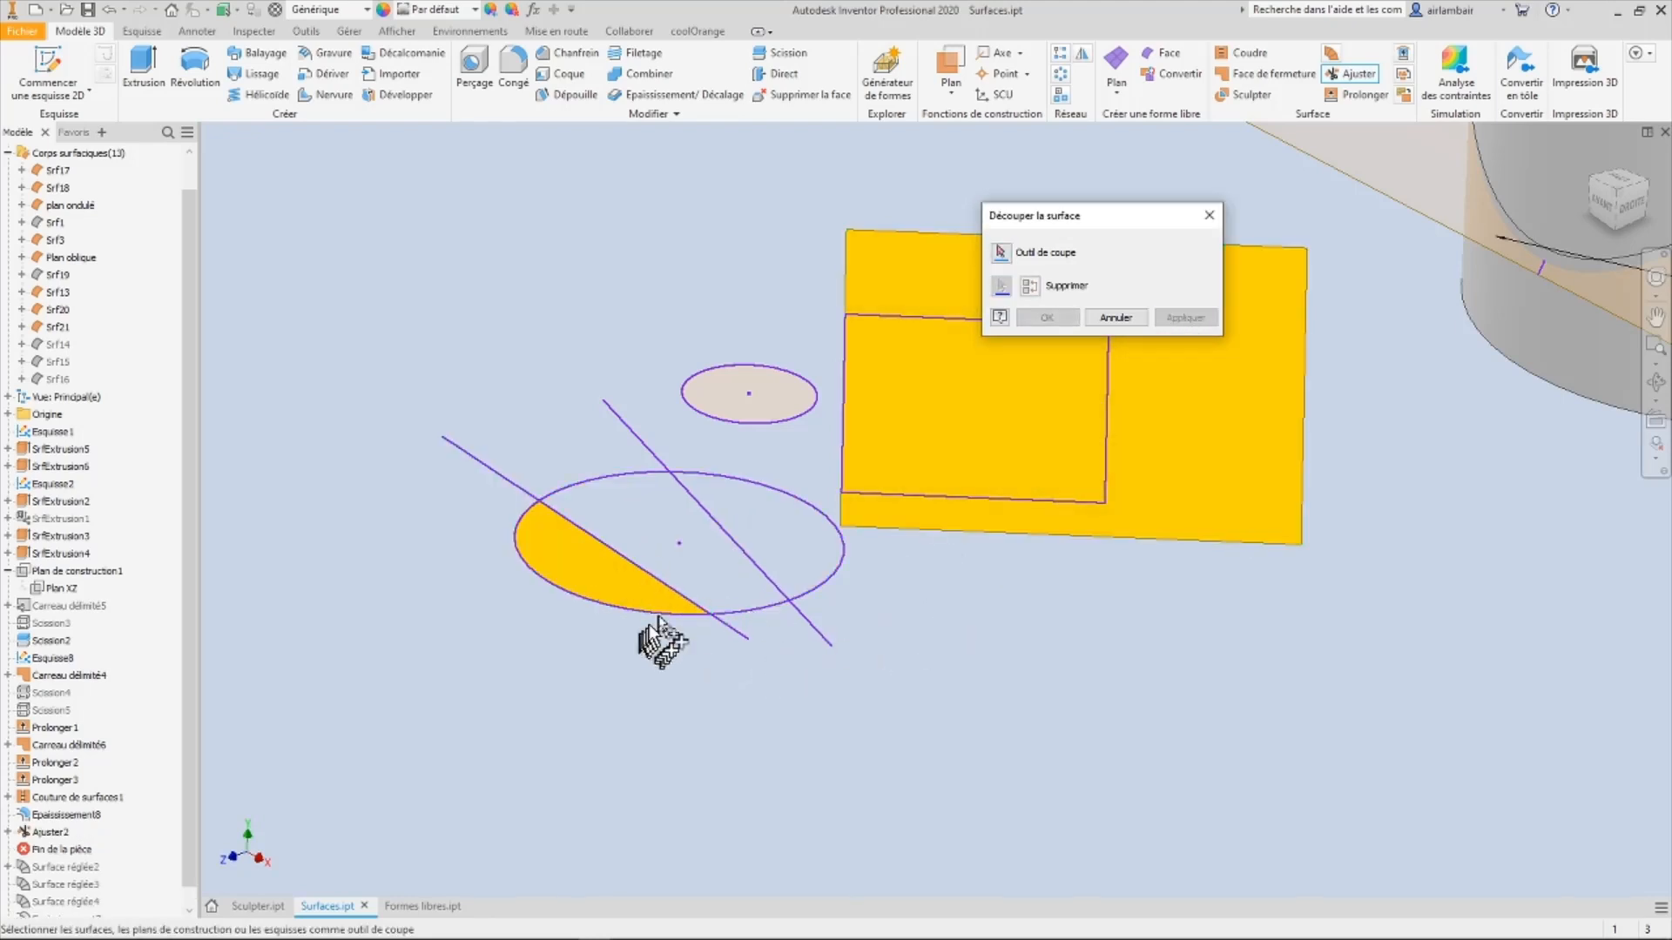
pyautogui.keyDown('shift'); pyautogui.moveTo(746, 586); pyautogui.dragTo(788, 479, button='middle'); pyautogui.keyUp('shift')
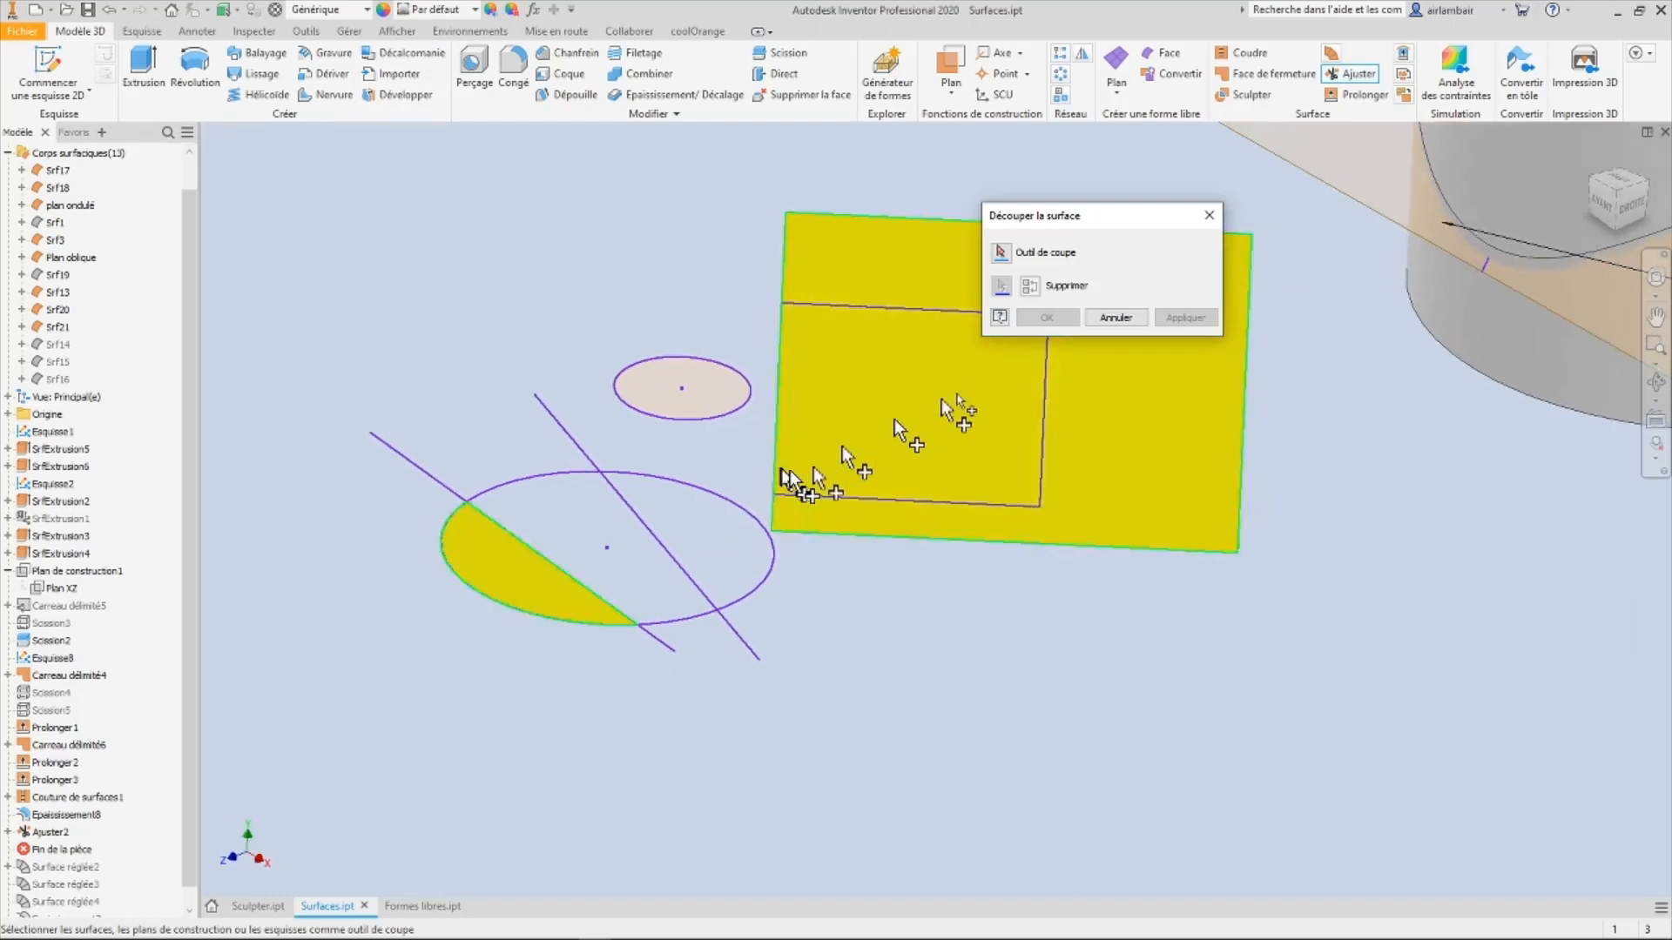
pyautogui.click(1116, 318)
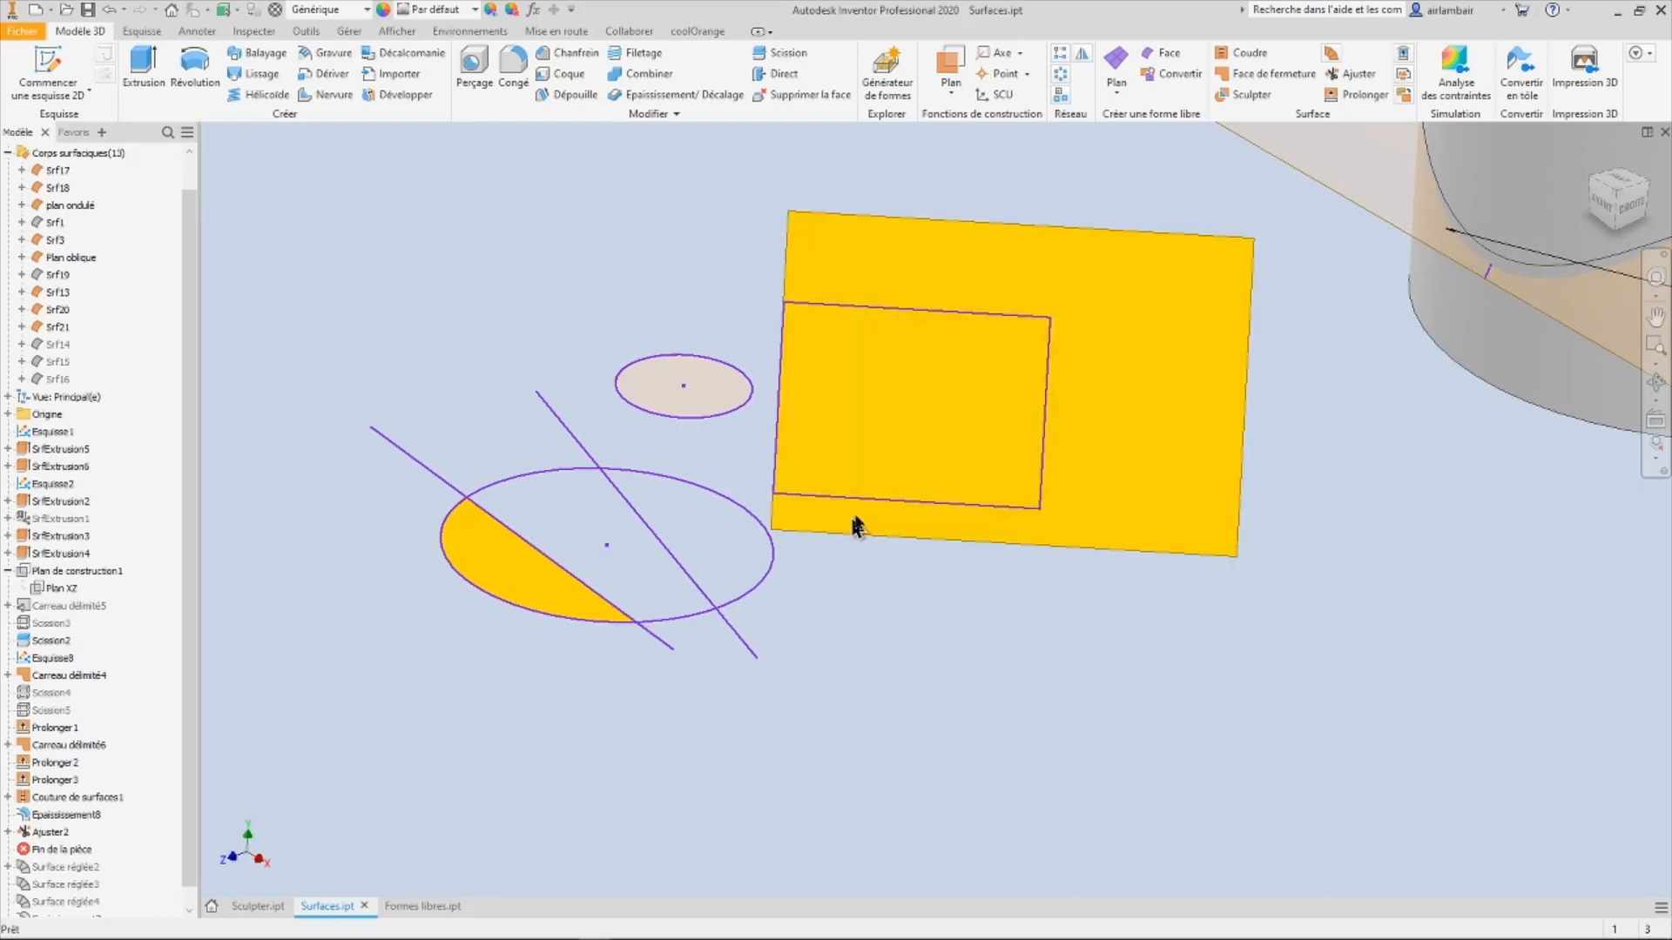
# Step: Trim the rectangular patch with the sketched inner rectangle, removing the area inside it, and close the trim command
pyautogui.moveTo(850, 522); pyautogui.dragTo(828, 589, button='middle')
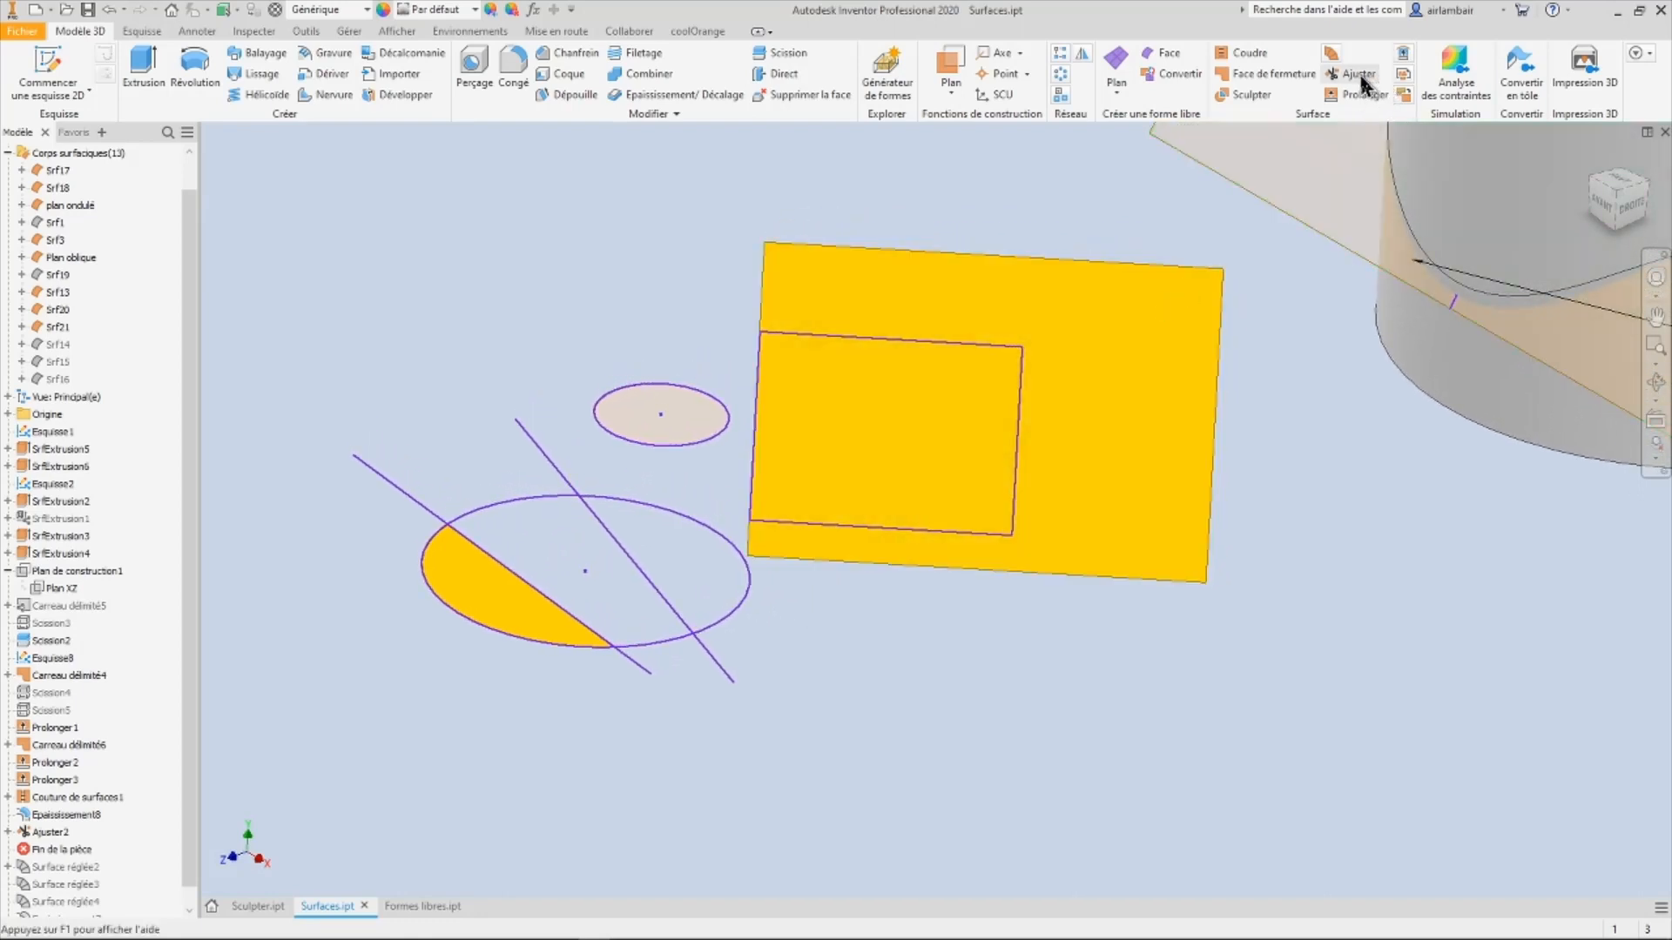
pyautogui.press('Return')
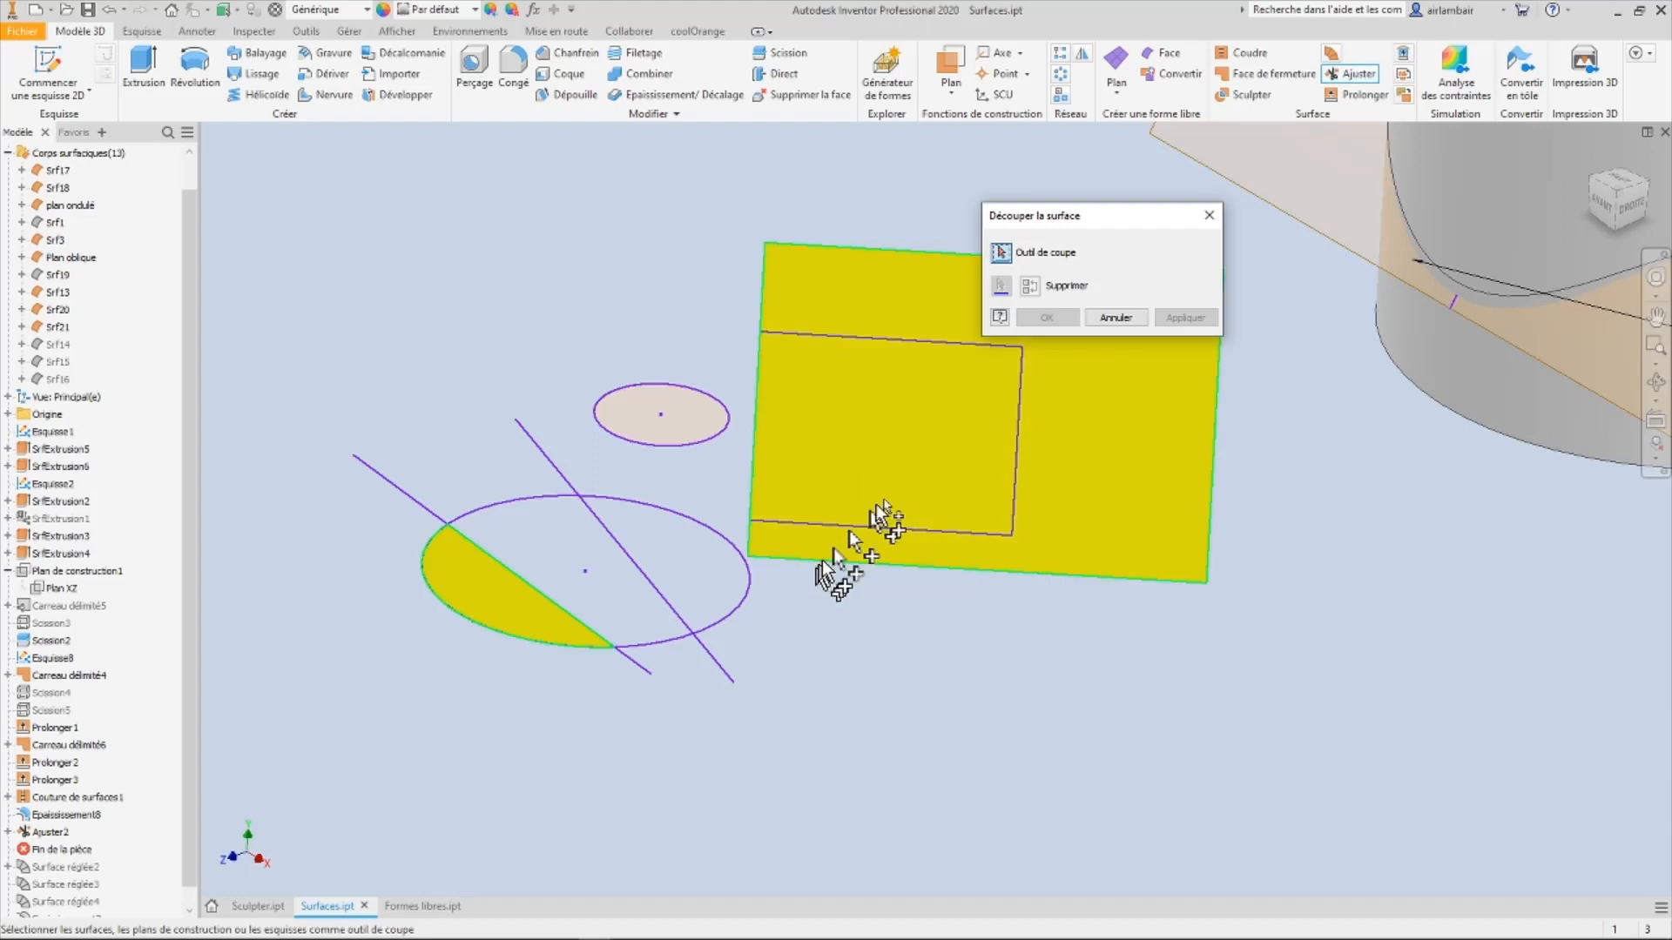
pyautogui.click(984, 349)
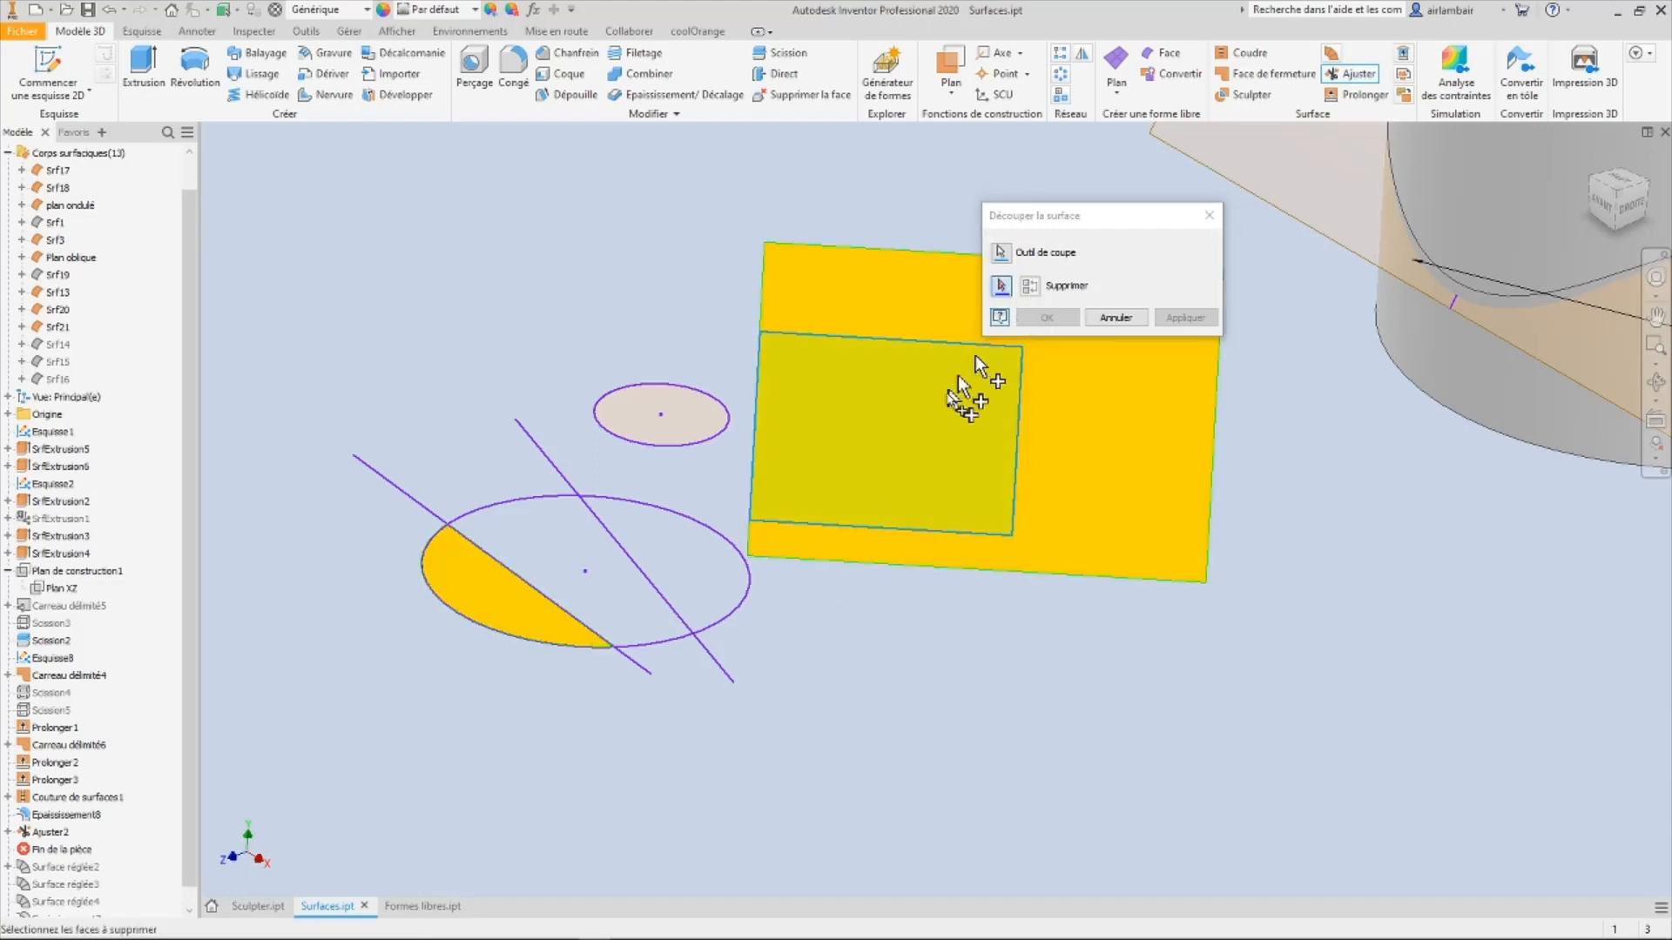
pyautogui.click(938, 428)
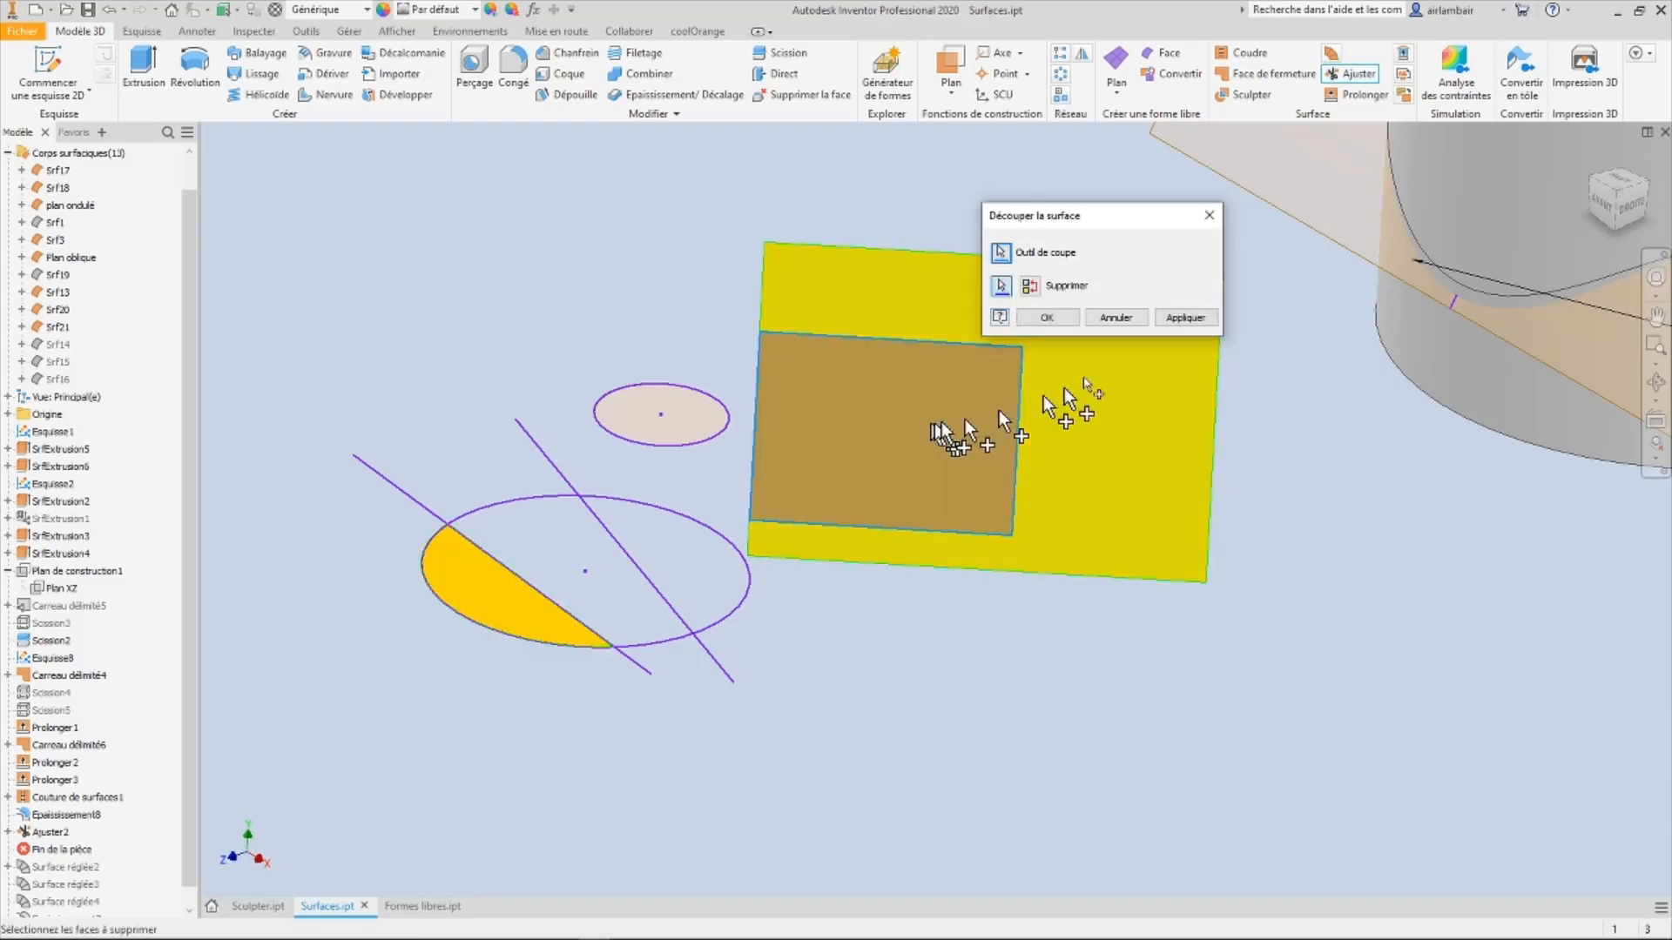
pyautogui.click(1191, 319)
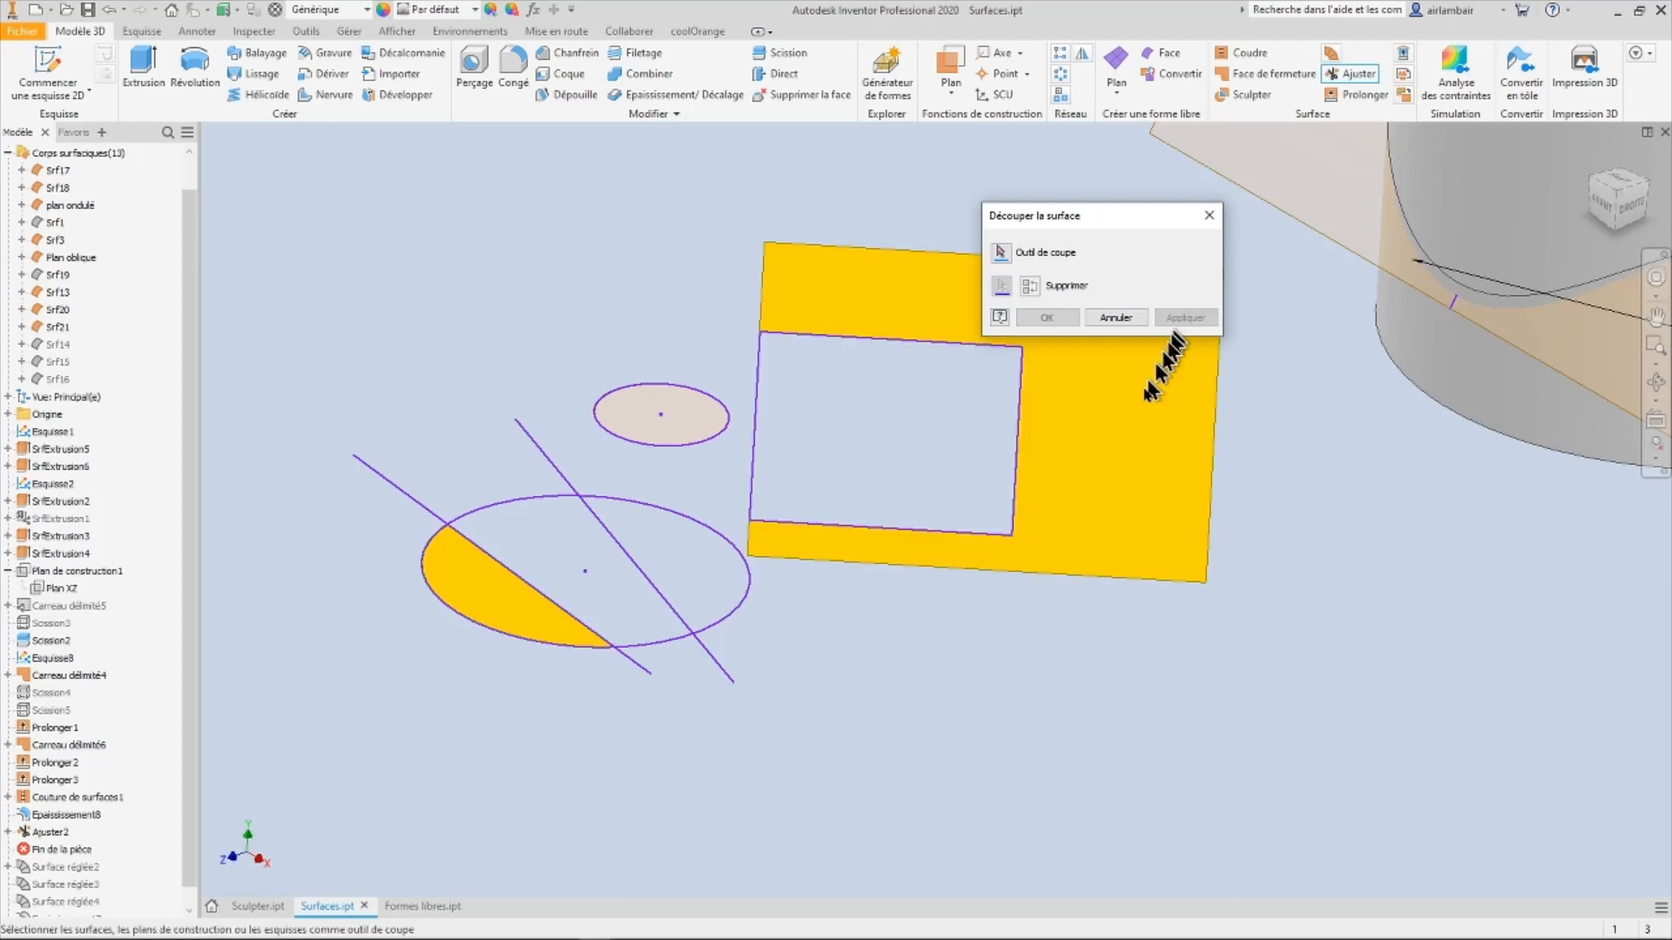
pyautogui.click(1117, 318)
pyautogui.keyDown('shift'); pyautogui.moveTo(1026, 463); pyautogui.dragTo(826, 618, button='middle'); pyautogui.keyUp('shift')
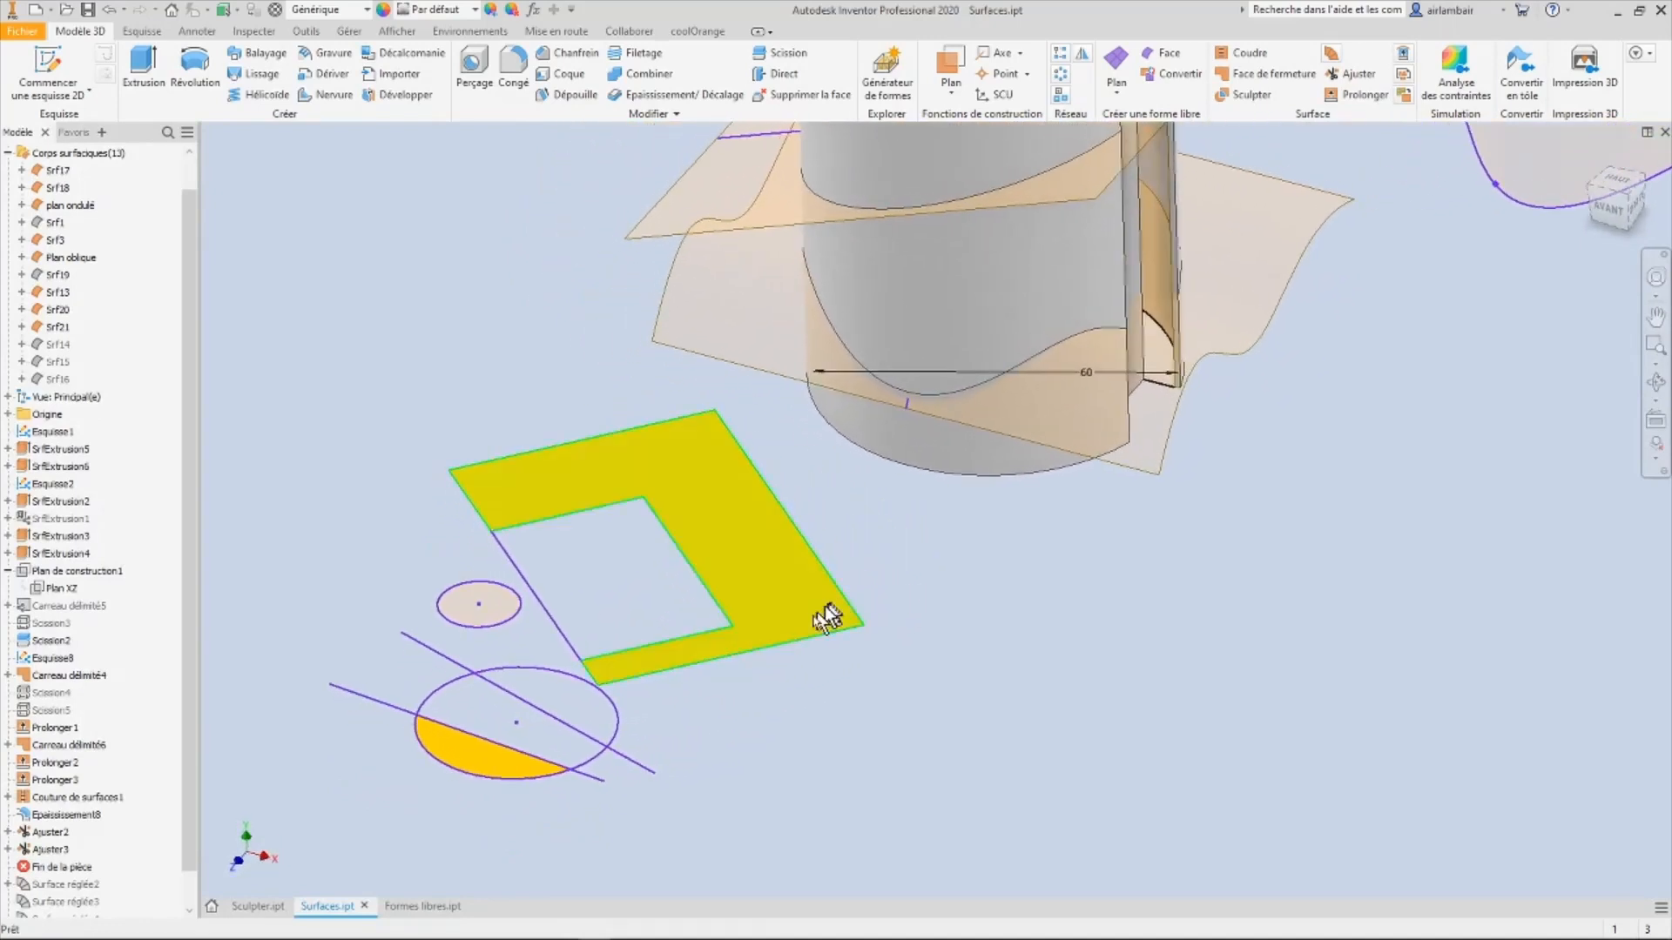
pyautogui.scroll(-1, 170, 905)
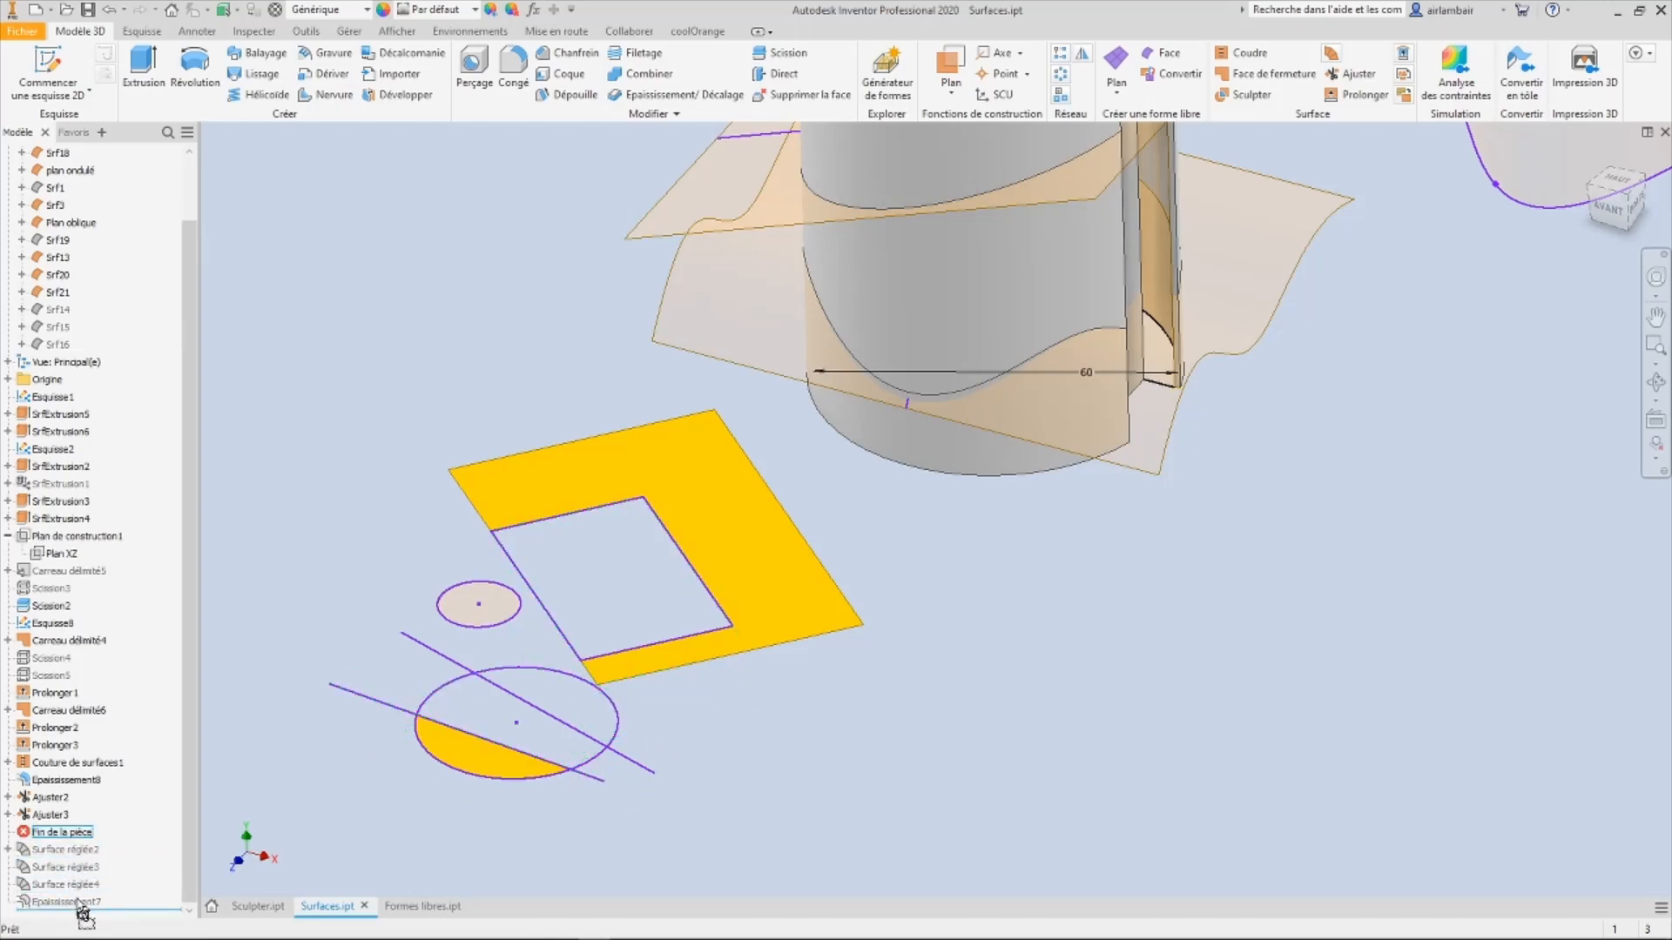
# Step: Move the end-of-part marker below the last thickening feature to bring back the rolled-back ruled surfaces and thickening
pyautogui.moveTo(82, 913); pyautogui.dragTo(82, 911)
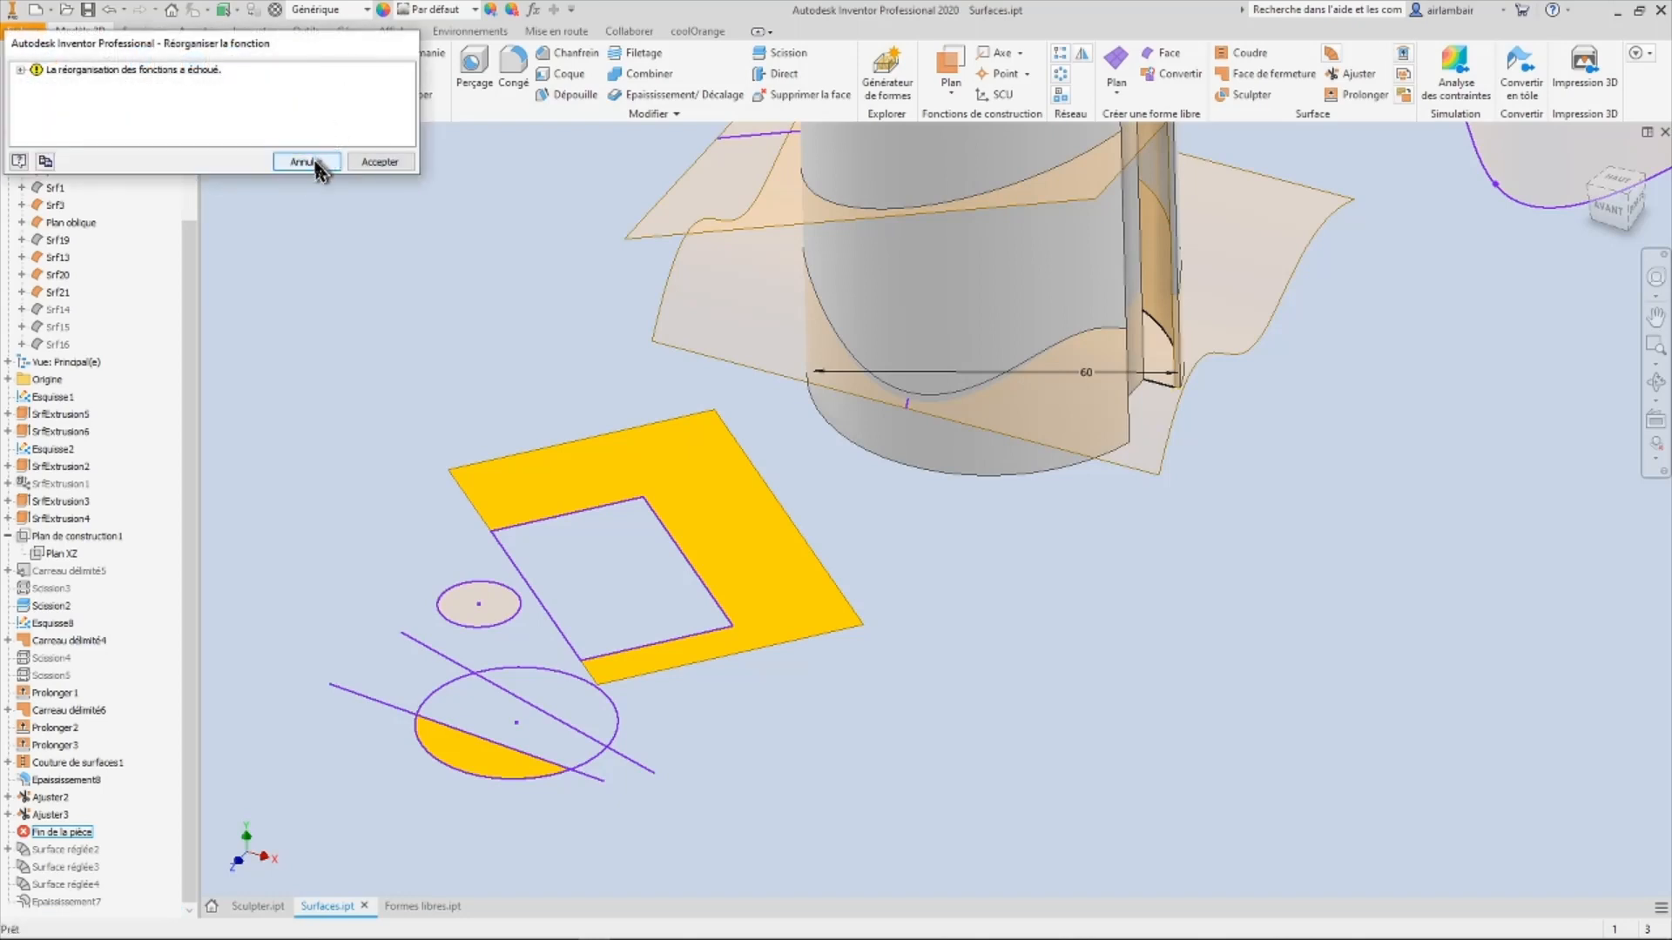
pyautogui.click(379, 162)
pyautogui.keyDown('shift'); pyautogui.moveTo(427, 300); pyautogui.dragTo(534, 560, button='middle'); pyautogui.keyUp('shift')
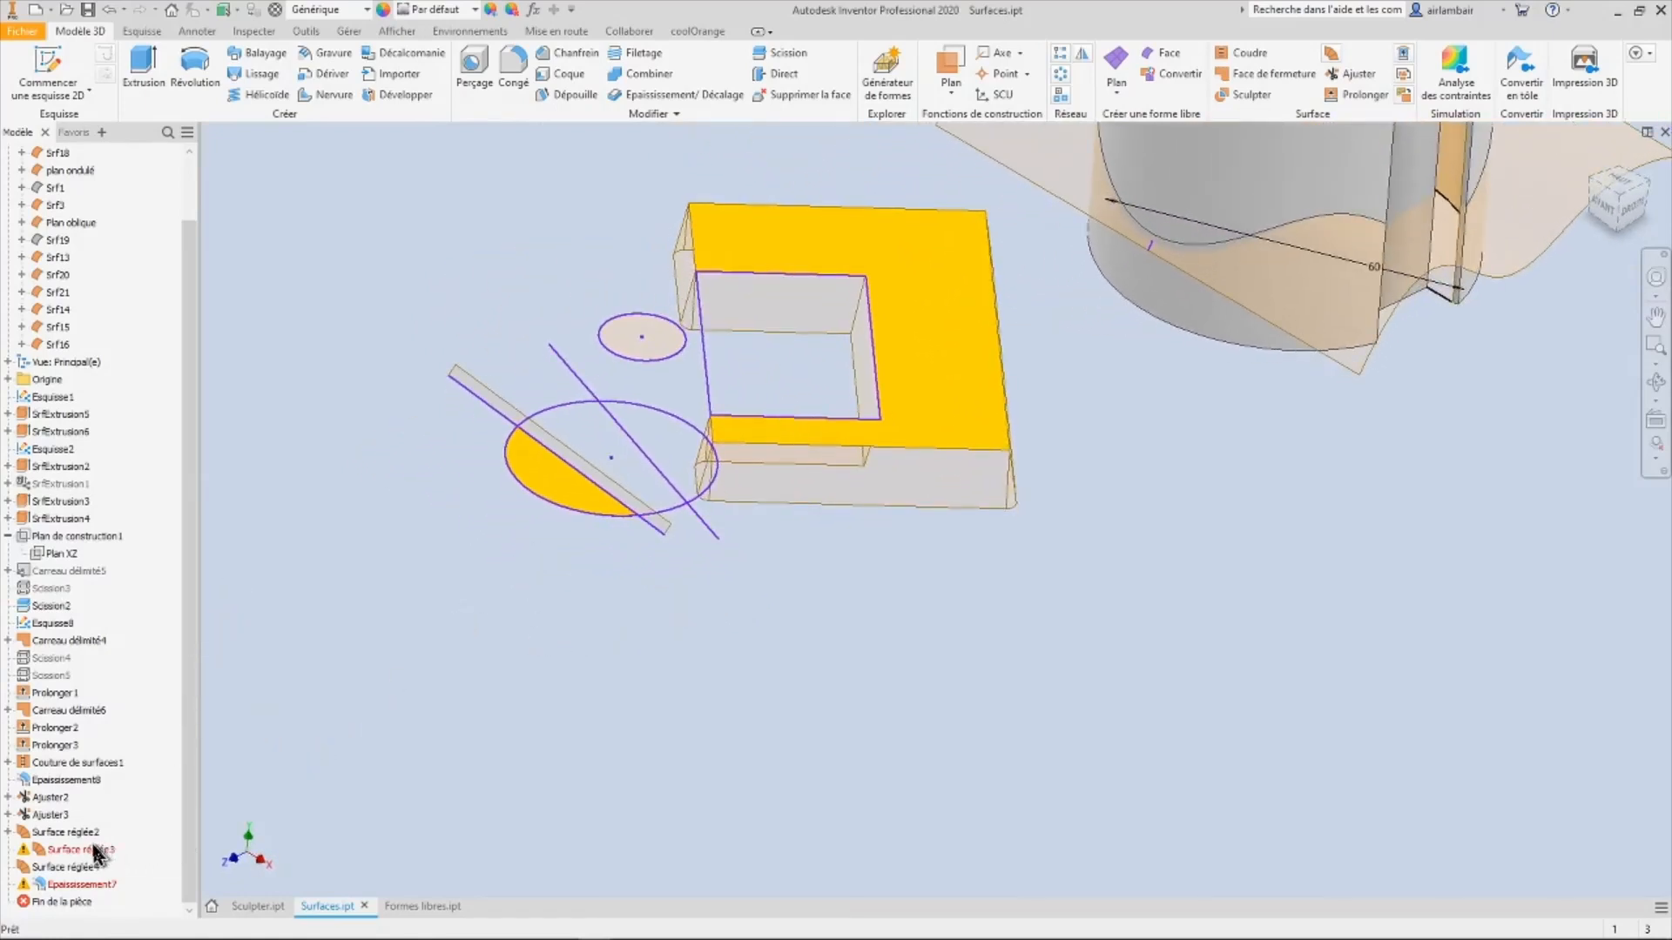
pyautogui.moveTo(710, 560)
pyautogui.keyDown('shift'); pyautogui.mouseDown(button='middle')
pyautogui.moveTo(713, 574)
pyautogui.moveTo(660, 520)
pyautogui.mouseUp(button='middle'); pyautogui.keyUp('shift')
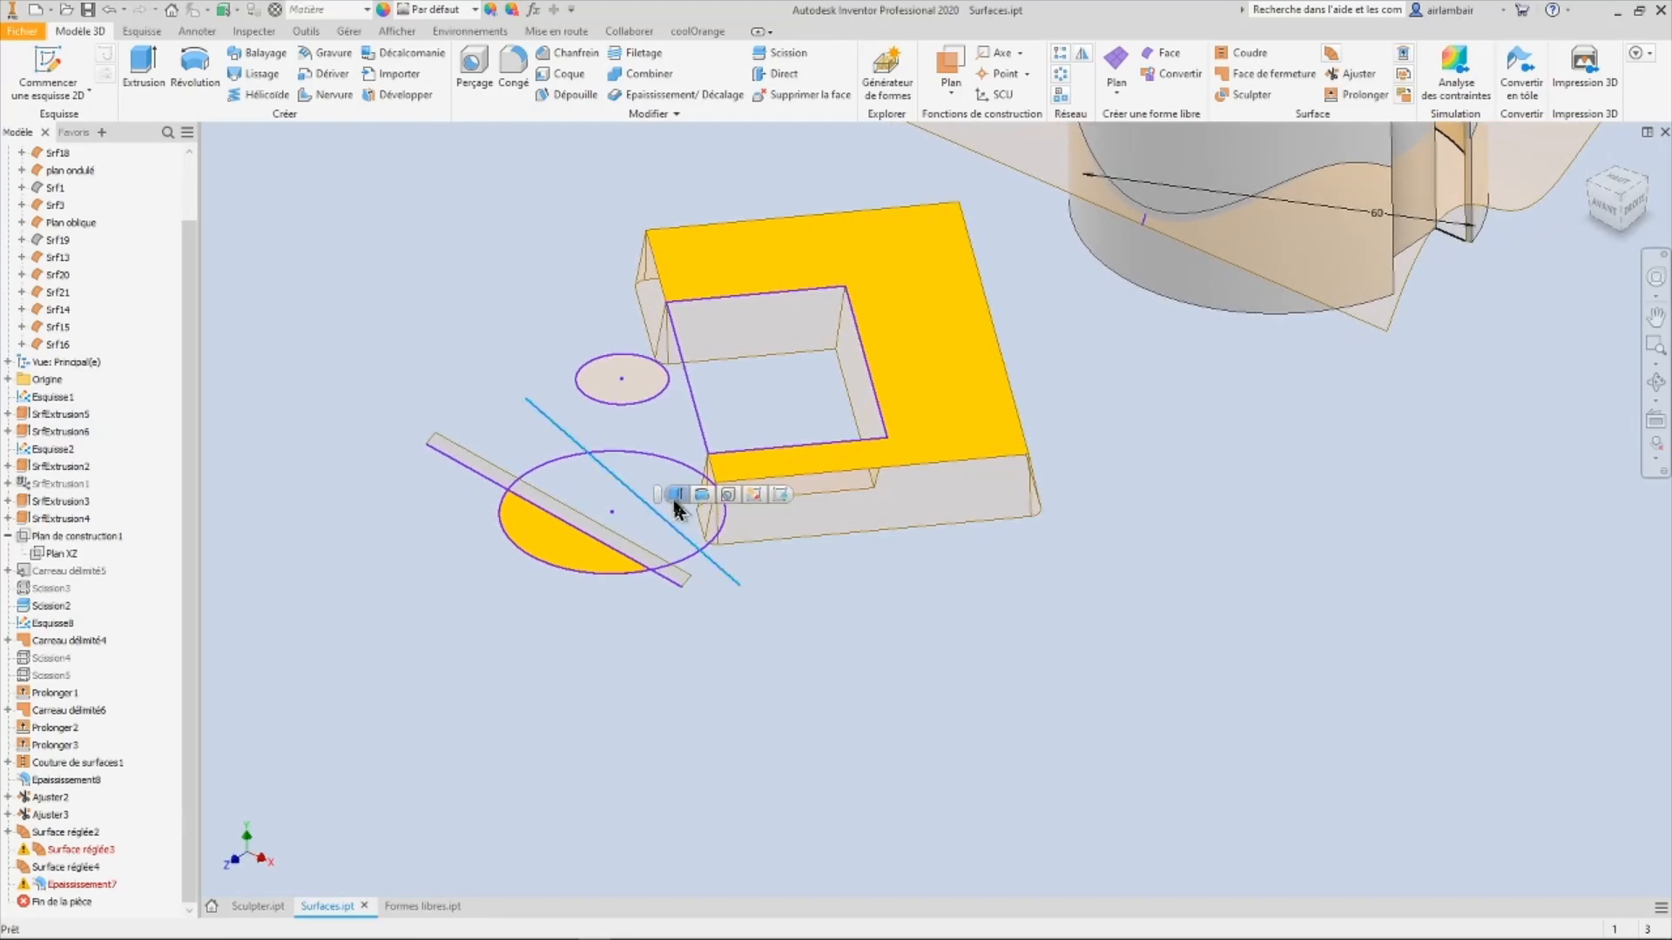
pyautogui.click(675, 495)
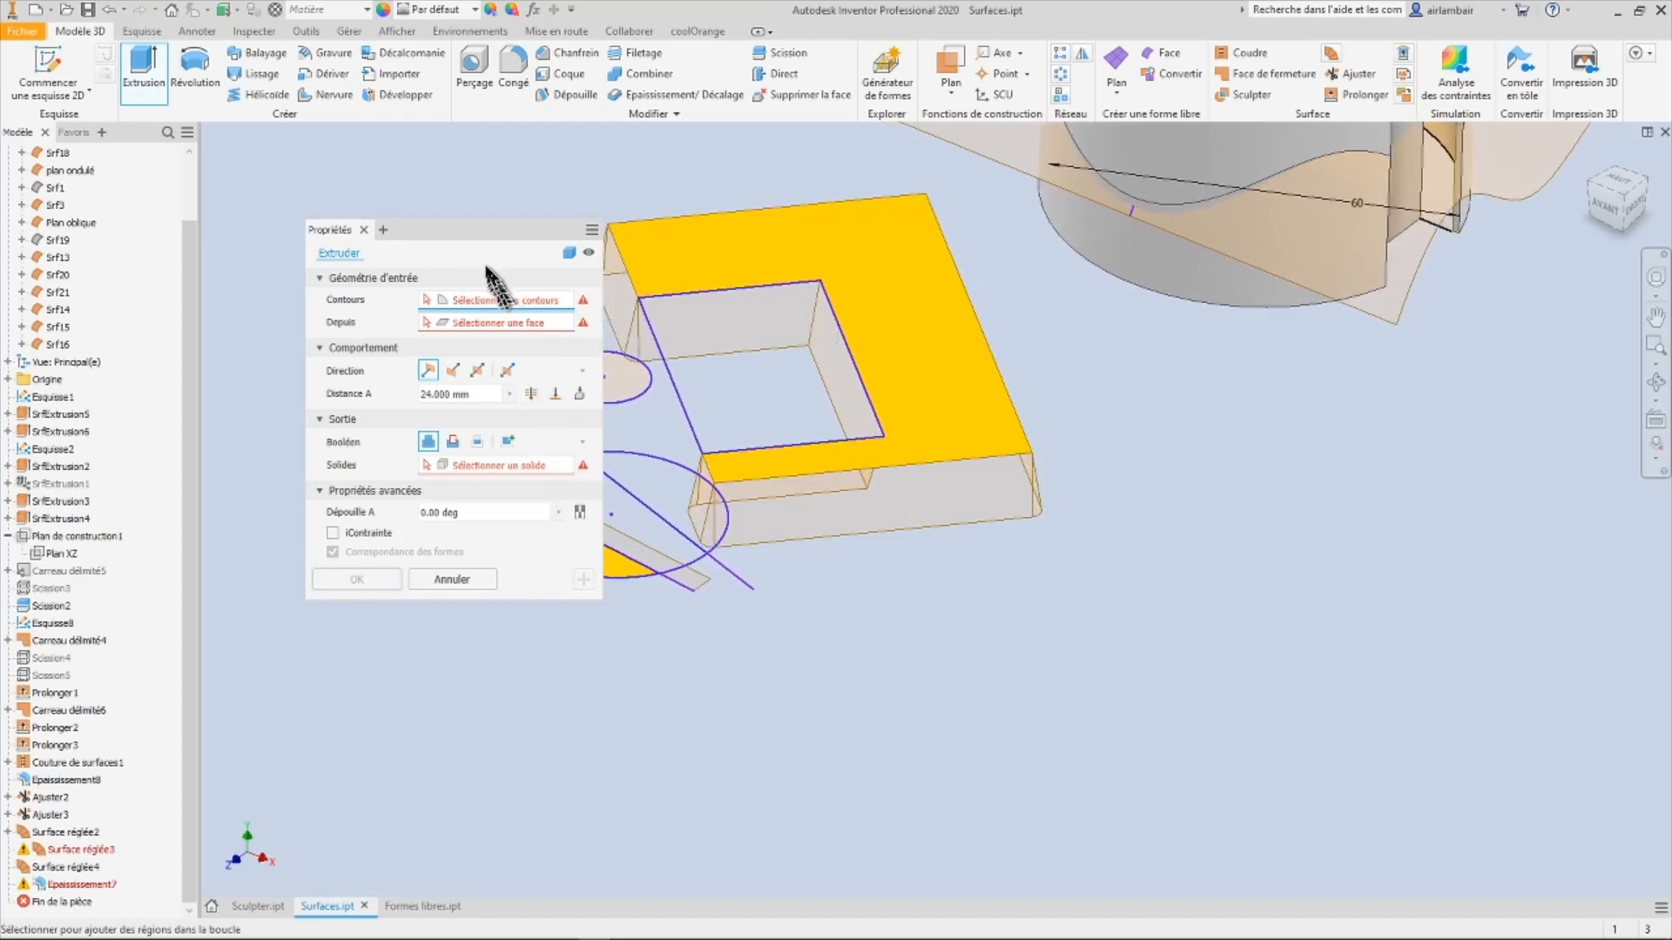
pyautogui.moveTo(474, 233); pyautogui.dragTo(368, 224)
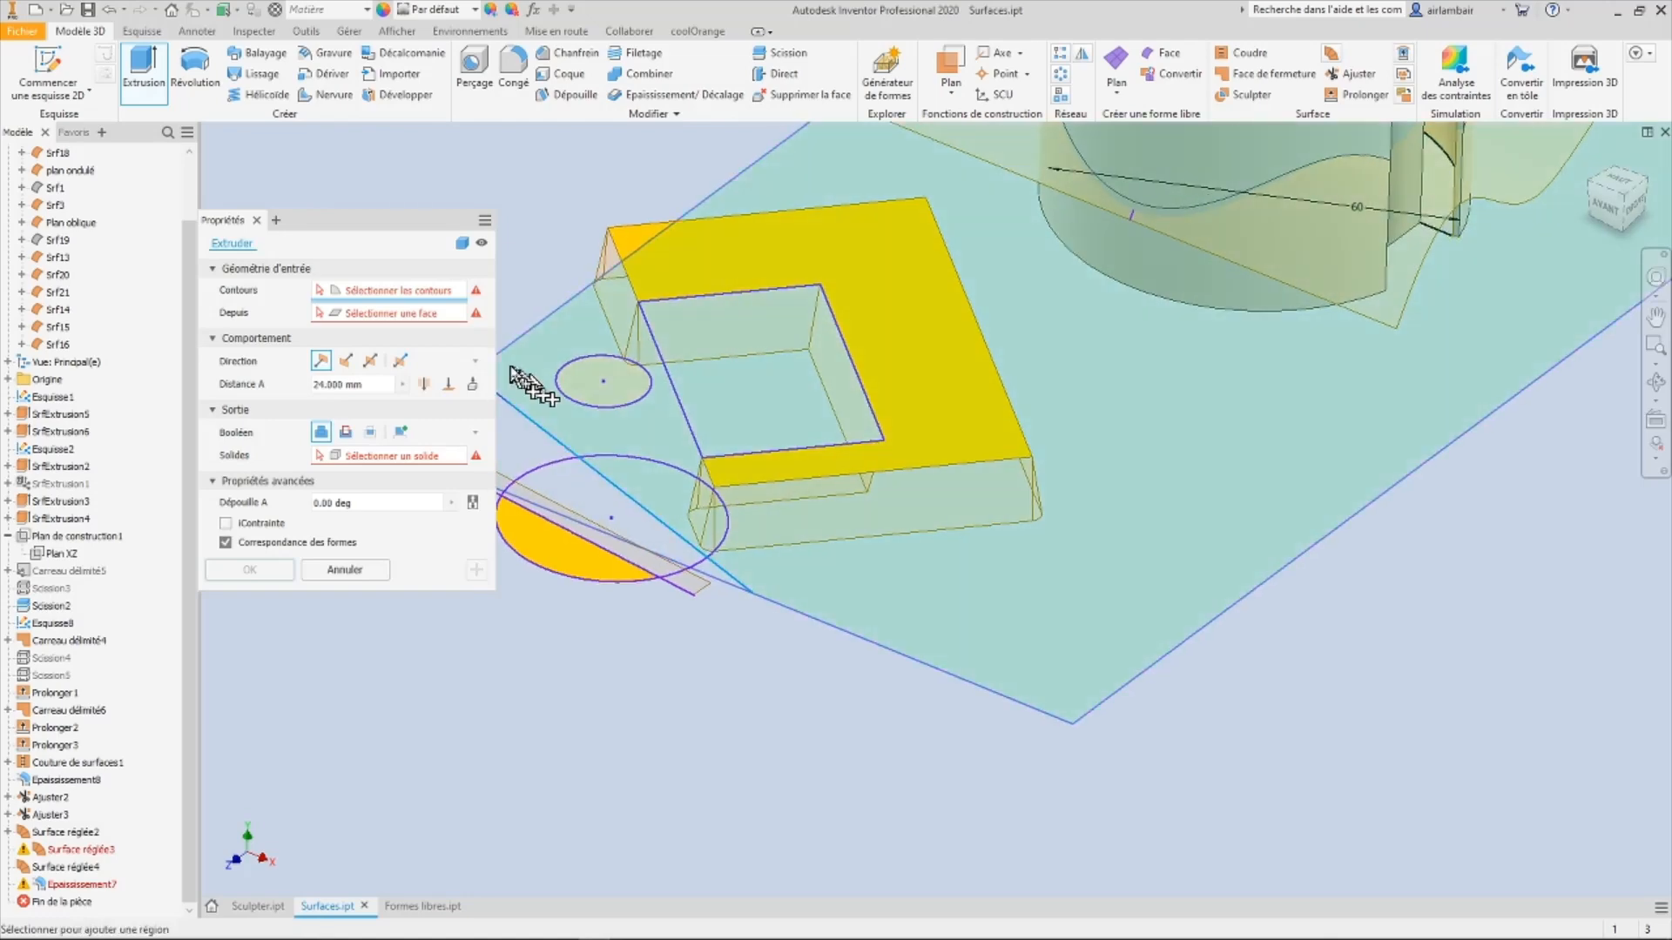
pyautogui.press('F5')
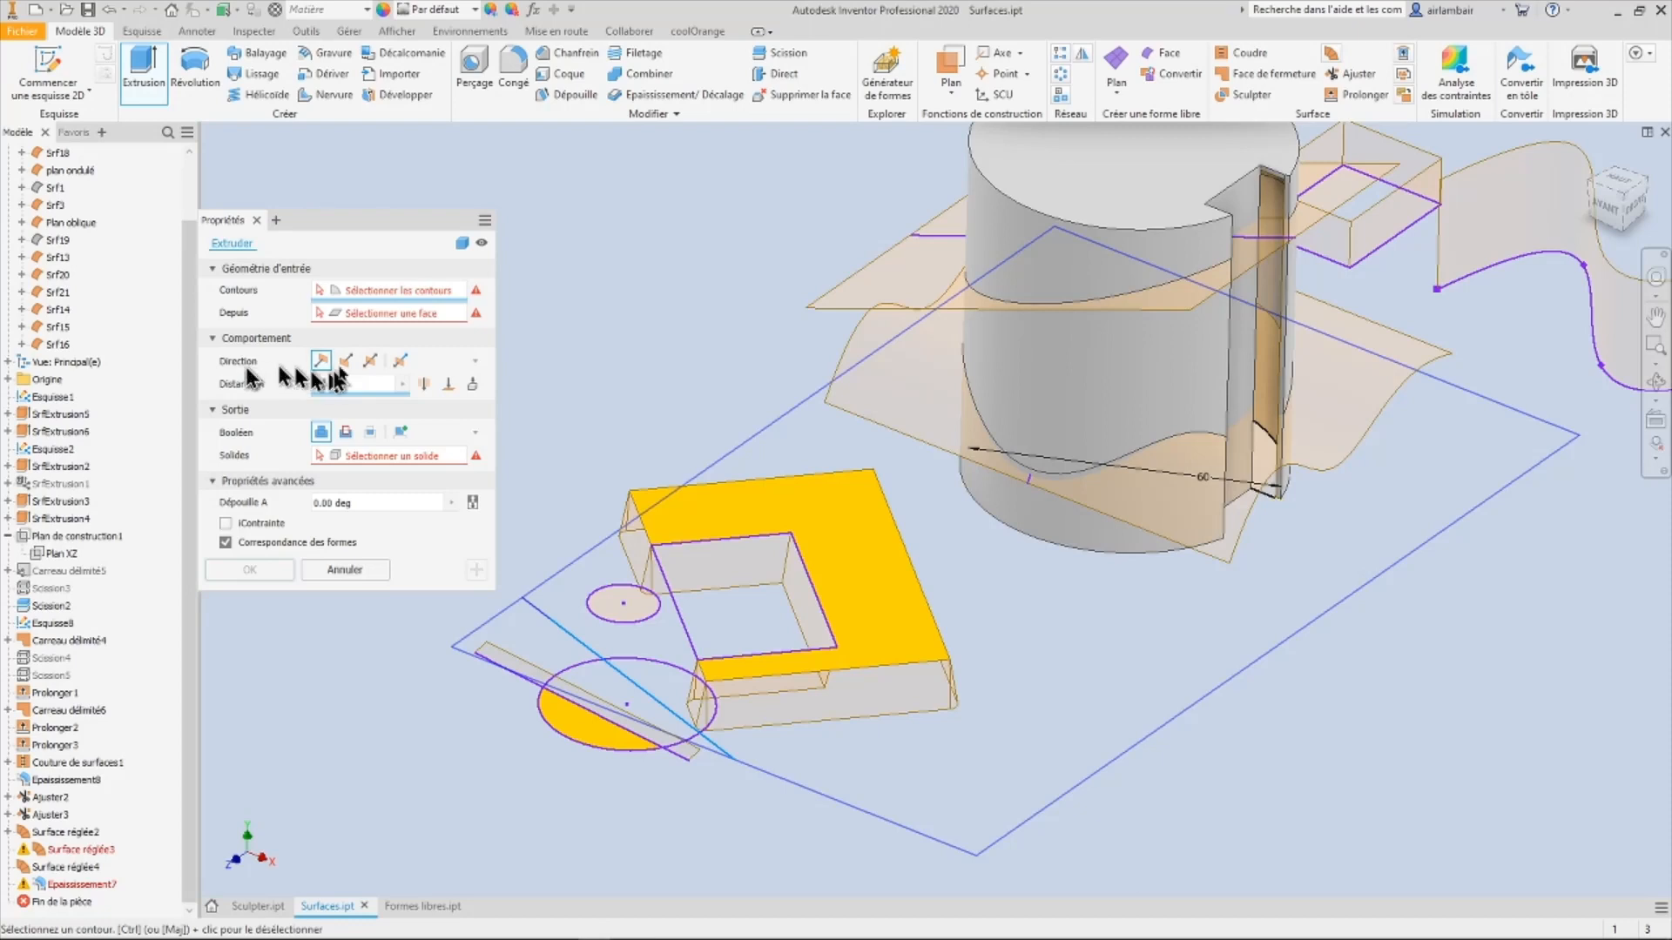
pyautogui.keyDown('shift'); pyautogui.moveTo(522, 487); pyautogui.dragTo(696, 437, button='middle'); pyautogui.keyUp('shift')
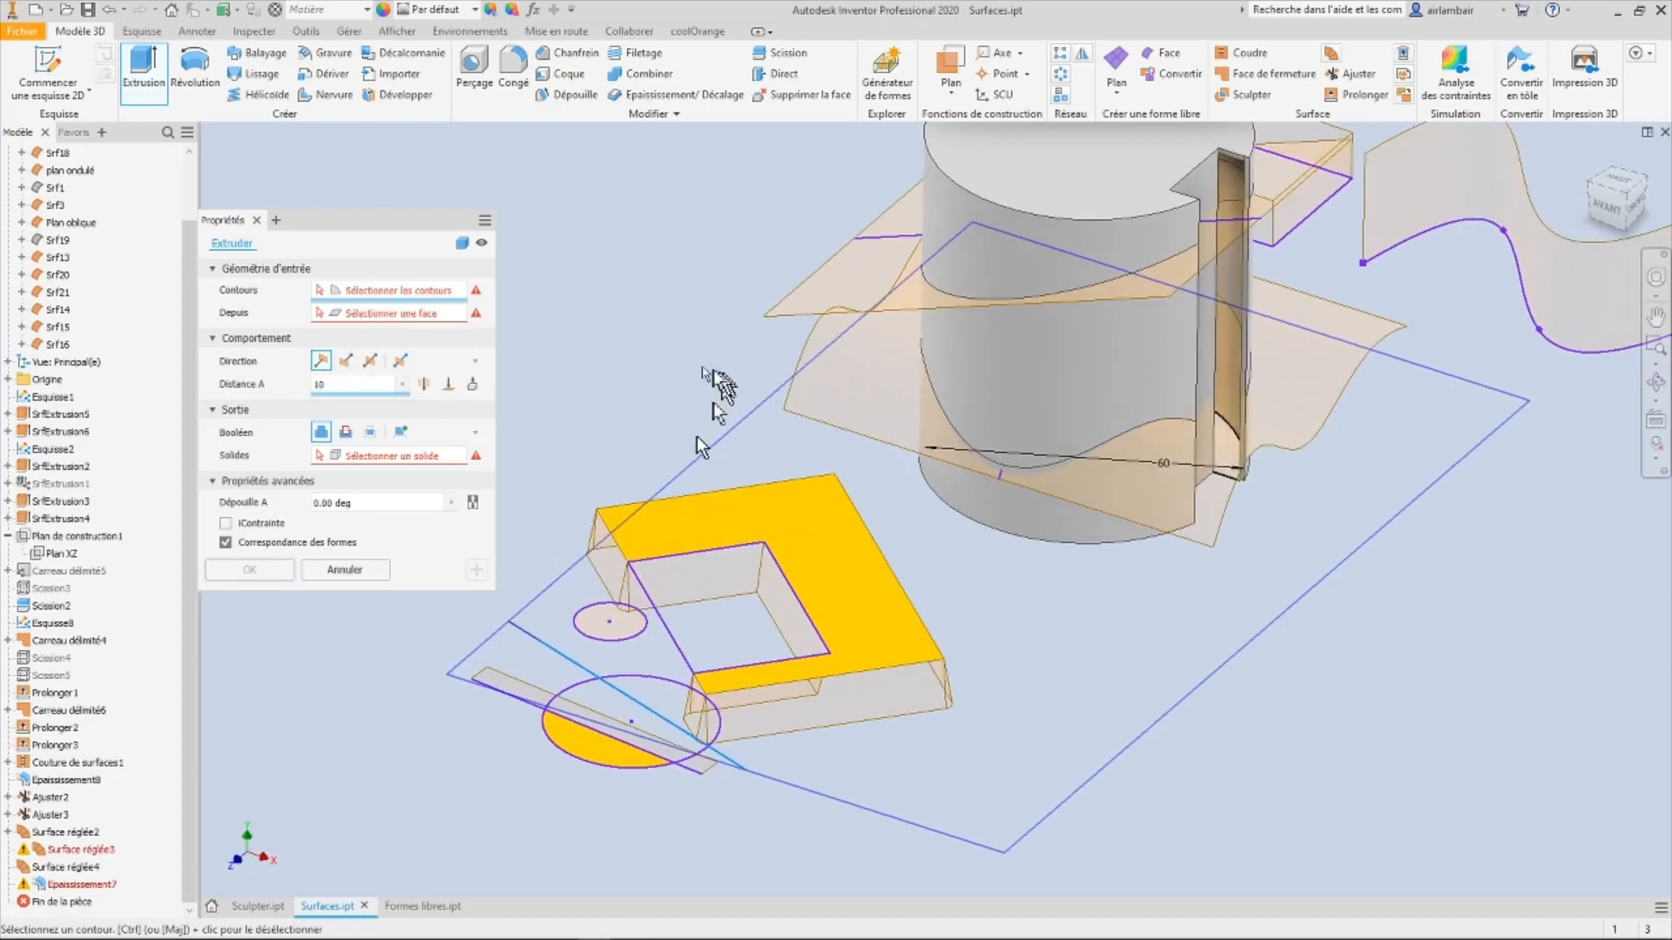
pyautogui.click(359, 570)
pyautogui.keyDown('shift'); pyautogui.moveTo(418, 567); pyautogui.dragTo(600, 335, button='middle'); pyautogui.keyUp('shift')
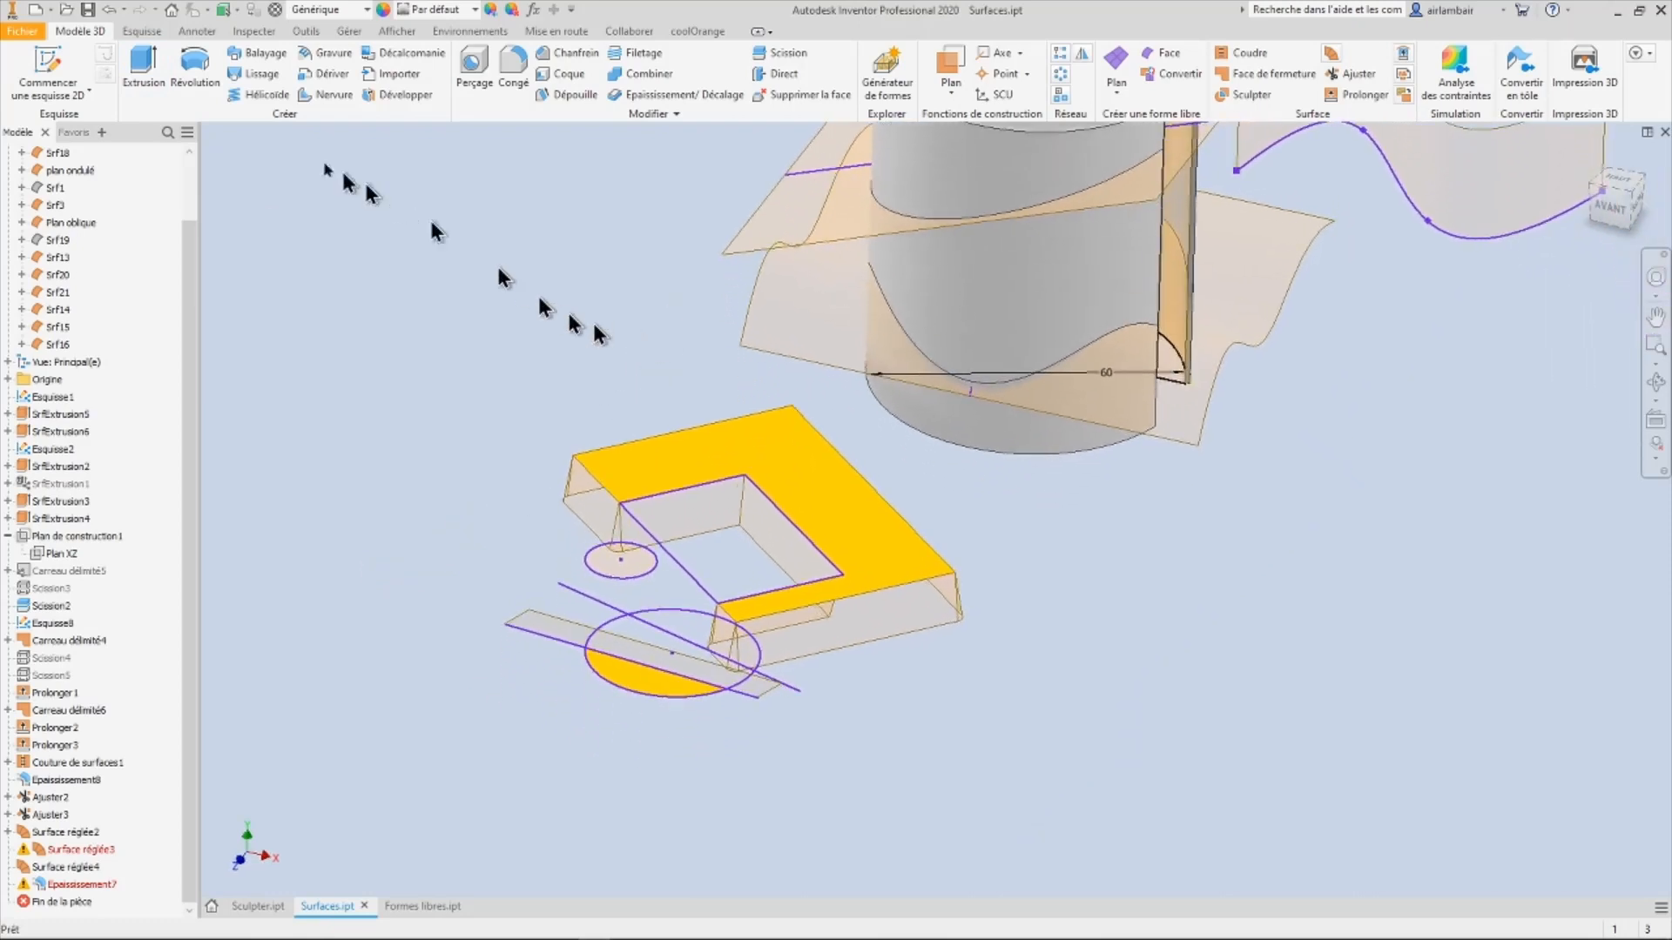
# Step: Set up a surface extrusion of the sketched line nearer the rectangular patch with a distance of 10 mm
pyautogui.click(153, 73)
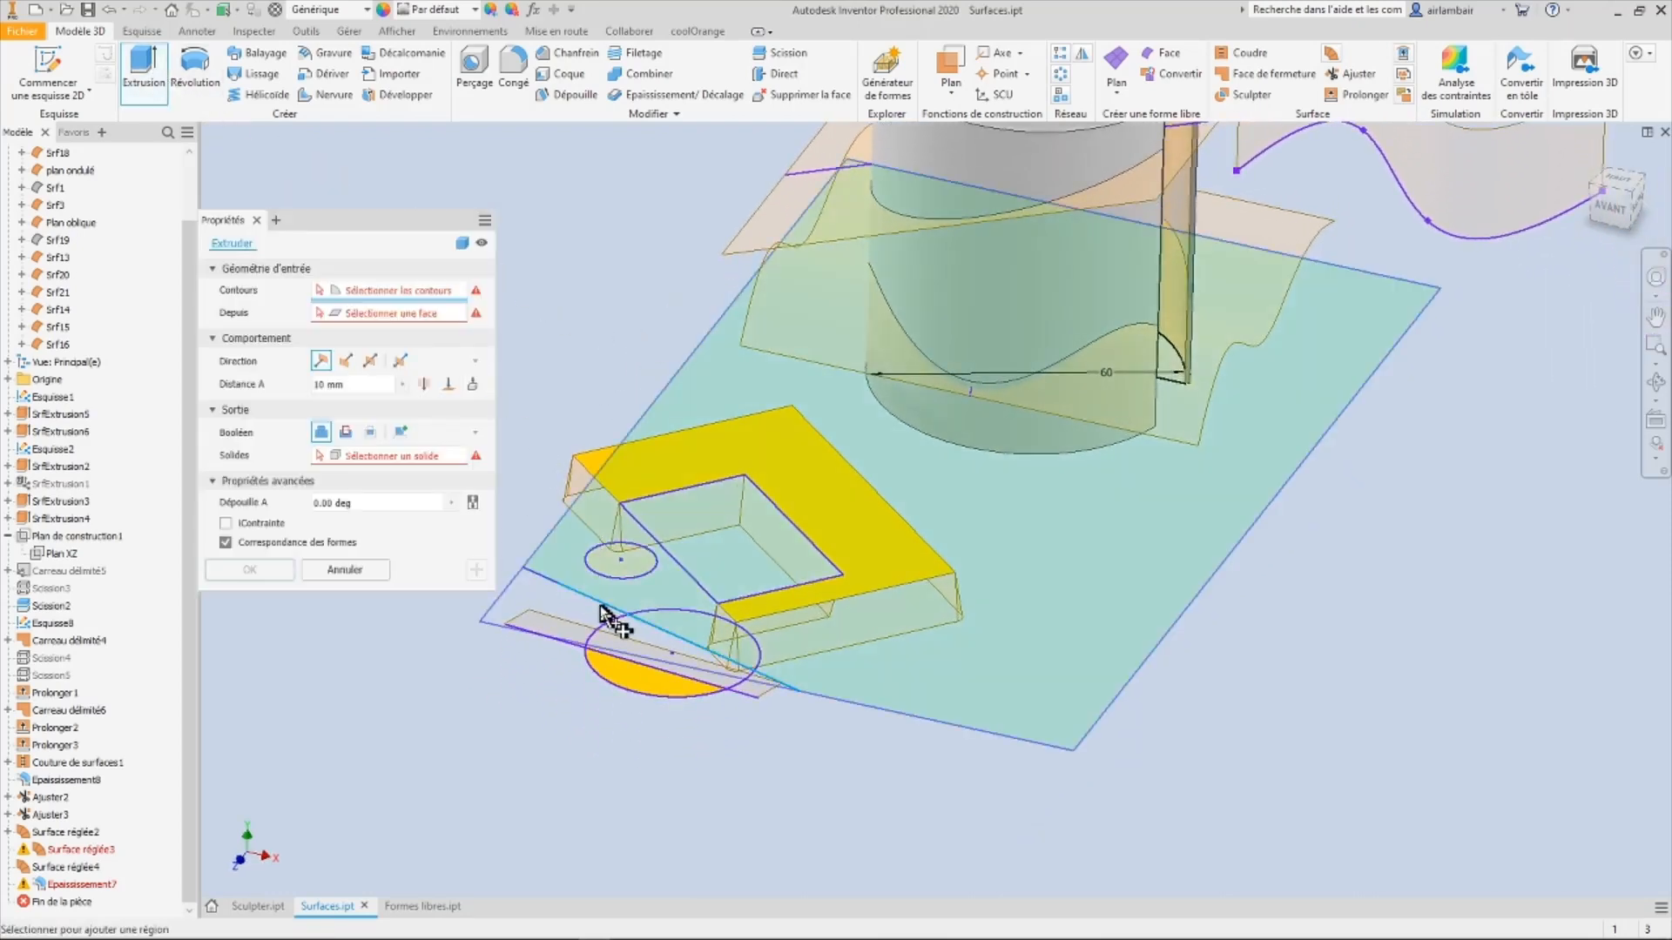
pyautogui.moveTo(609, 597)
pyautogui.keyDown('shift'); pyautogui.mouseDown(button='middle')
pyautogui.moveTo(627, 578)
pyautogui.moveTo(642, 589)
pyautogui.moveTo(609, 578)
pyautogui.moveTo(610, 540)
pyautogui.moveTo(451, 292)
pyautogui.moveTo(559, 403)
pyautogui.moveTo(535, 365)
pyautogui.moveTo(542, 510)
pyautogui.moveTo(511, 659)
pyautogui.mouseUp(button='middle'); pyautogui.keyUp('shift')
pyautogui.click(462, 243)
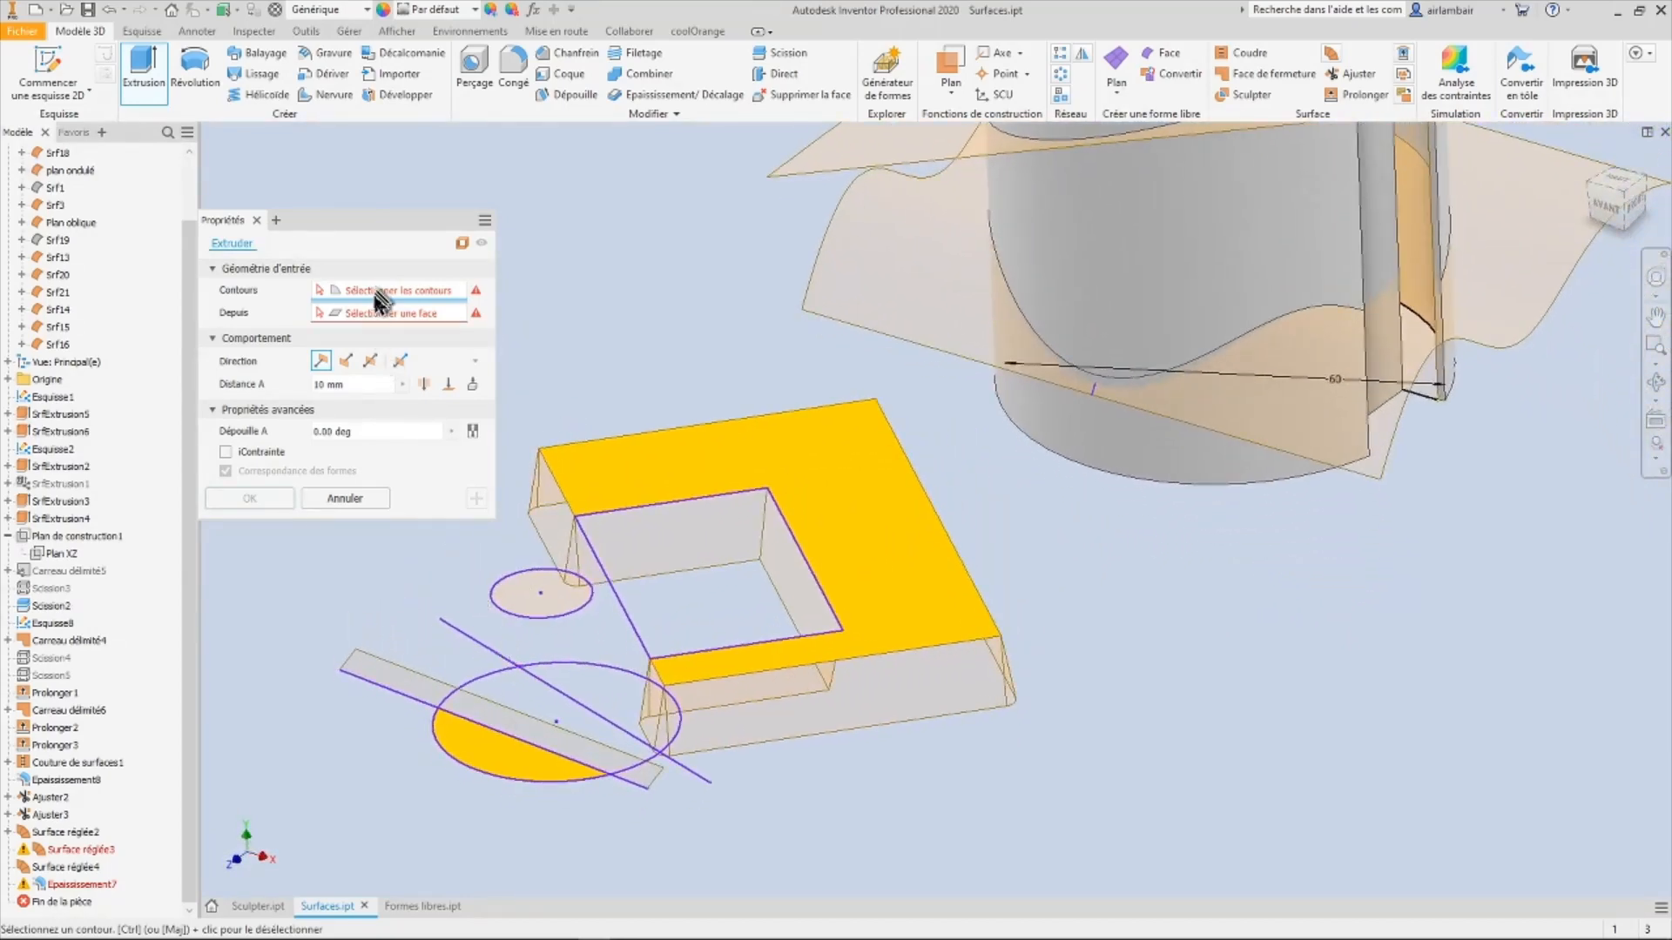
pyautogui.click(502, 656)
pyautogui.moveTo(502, 656)
pyautogui.keyDown('shift'); pyautogui.mouseDown(button='middle')
pyautogui.moveTo(550, 618)
pyautogui.moveTo(582, 662)
pyautogui.moveTo(534, 507)
pyautogui.moveTo(602, 756)
pyautogui.mouseUp(button='middle'); pyautogui.keyUp('shift')
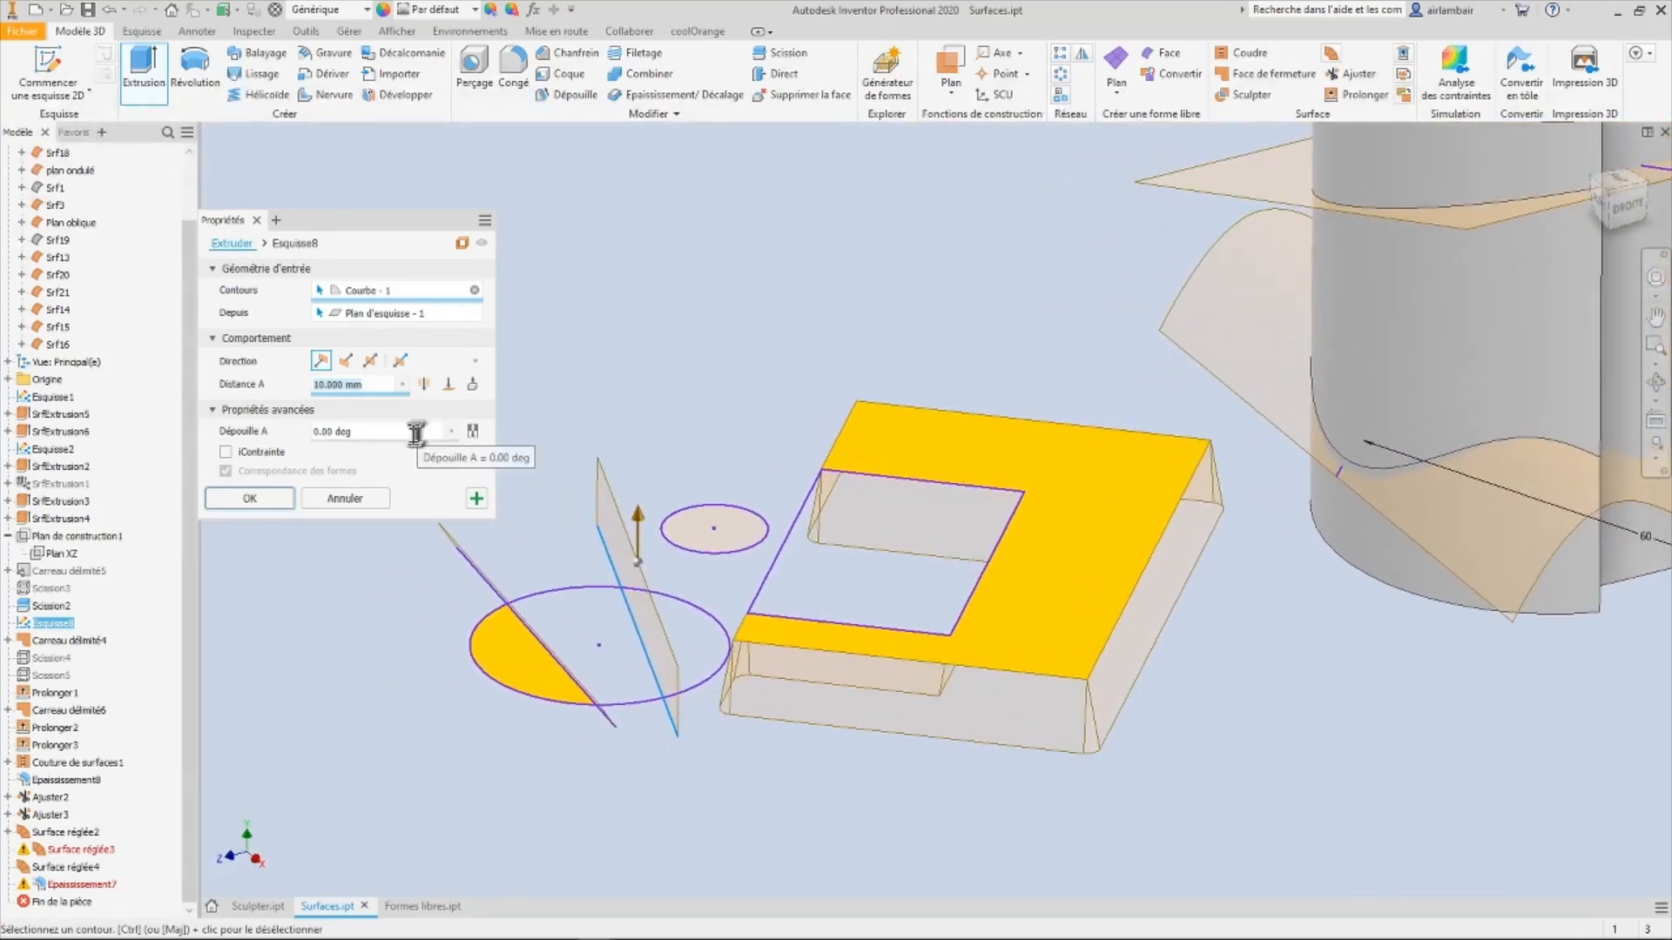
# Step: Apply a 25° taper to the line's surface extrusion and increase it to 35°
pyautogui.click(450, 433)
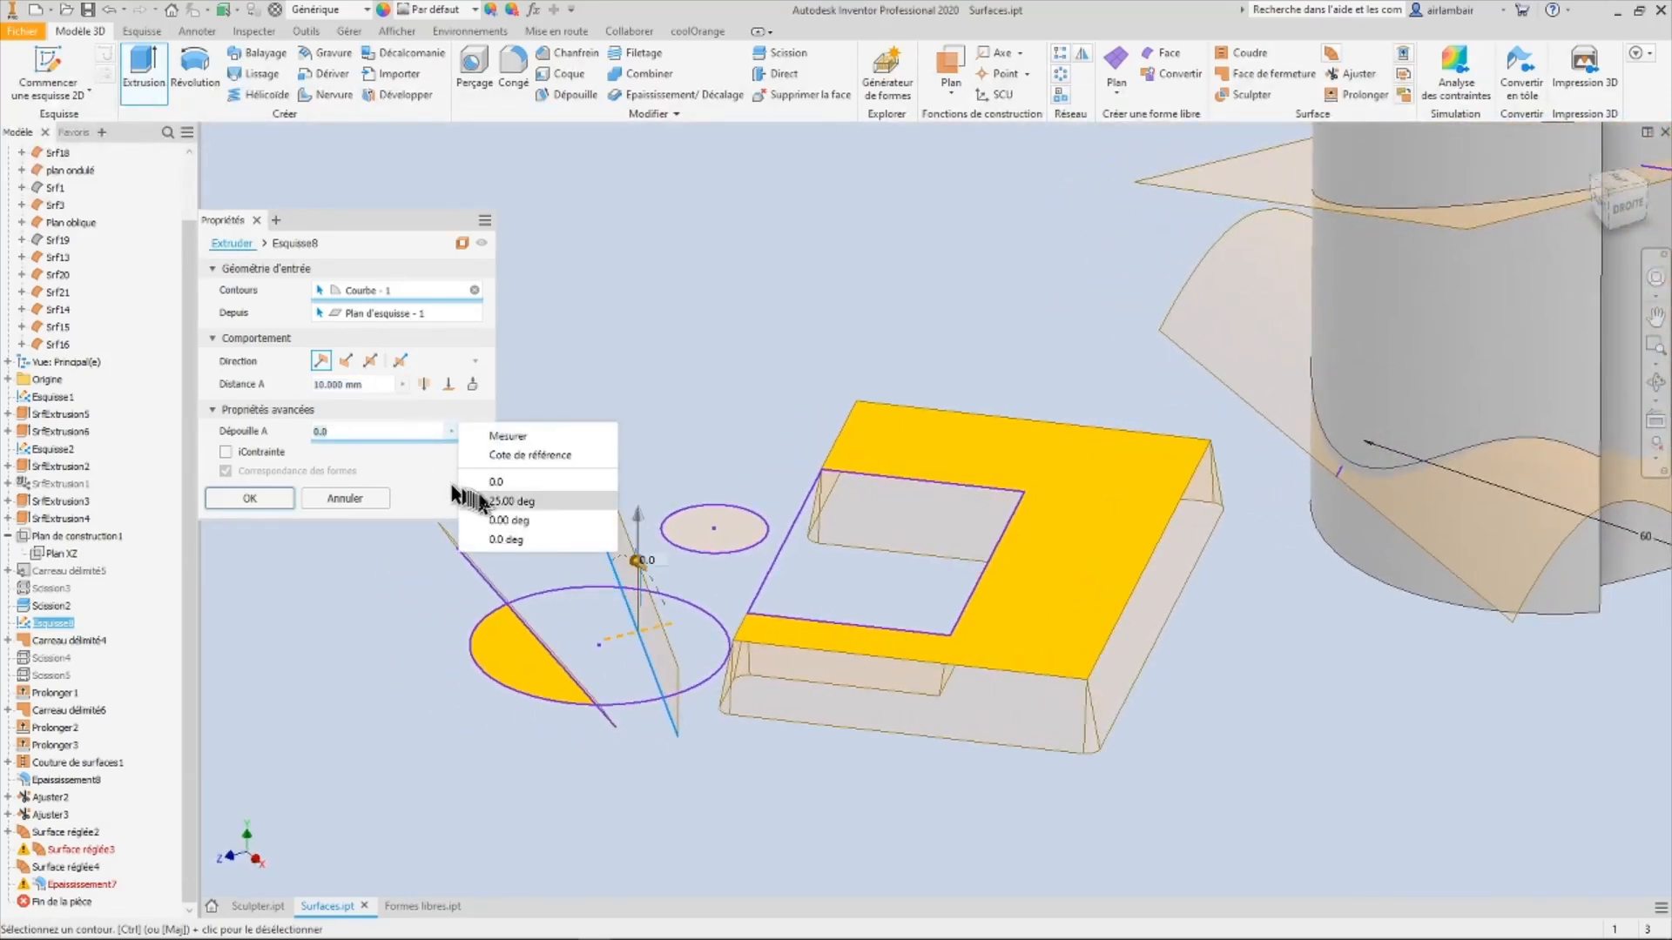
pyautogui.click(516, 503)
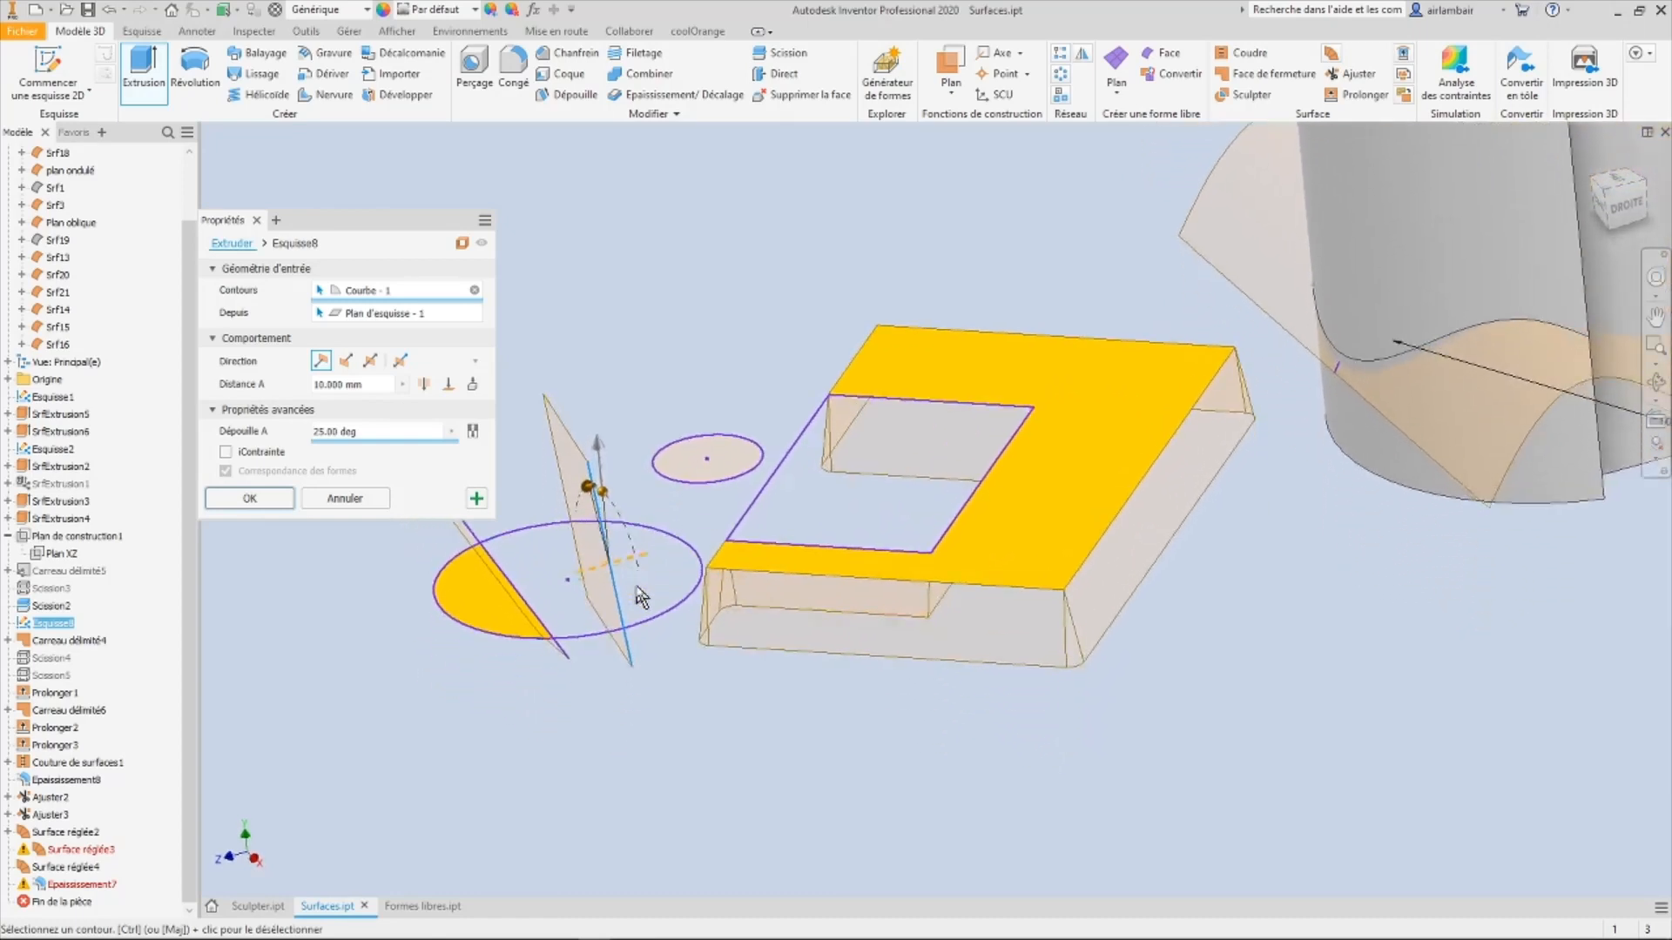
pyautogui.moveTo(712, 585)
pyautogui.keyDown('shift'); pyautogui.mouseDown(button='middle')
pyautogui.moveTo(703, 513)
pyautogui.moveTo(681, 521)
pyautogui.moveTo(664, 564)
pyautogui.moveTo(635, 560)
pyautogui.moveTo(685, 588)
pyautogui.moveTo(675, 600)
pyautogui.mouseUp(button='middle'); pyautogui.keyUp('shift')
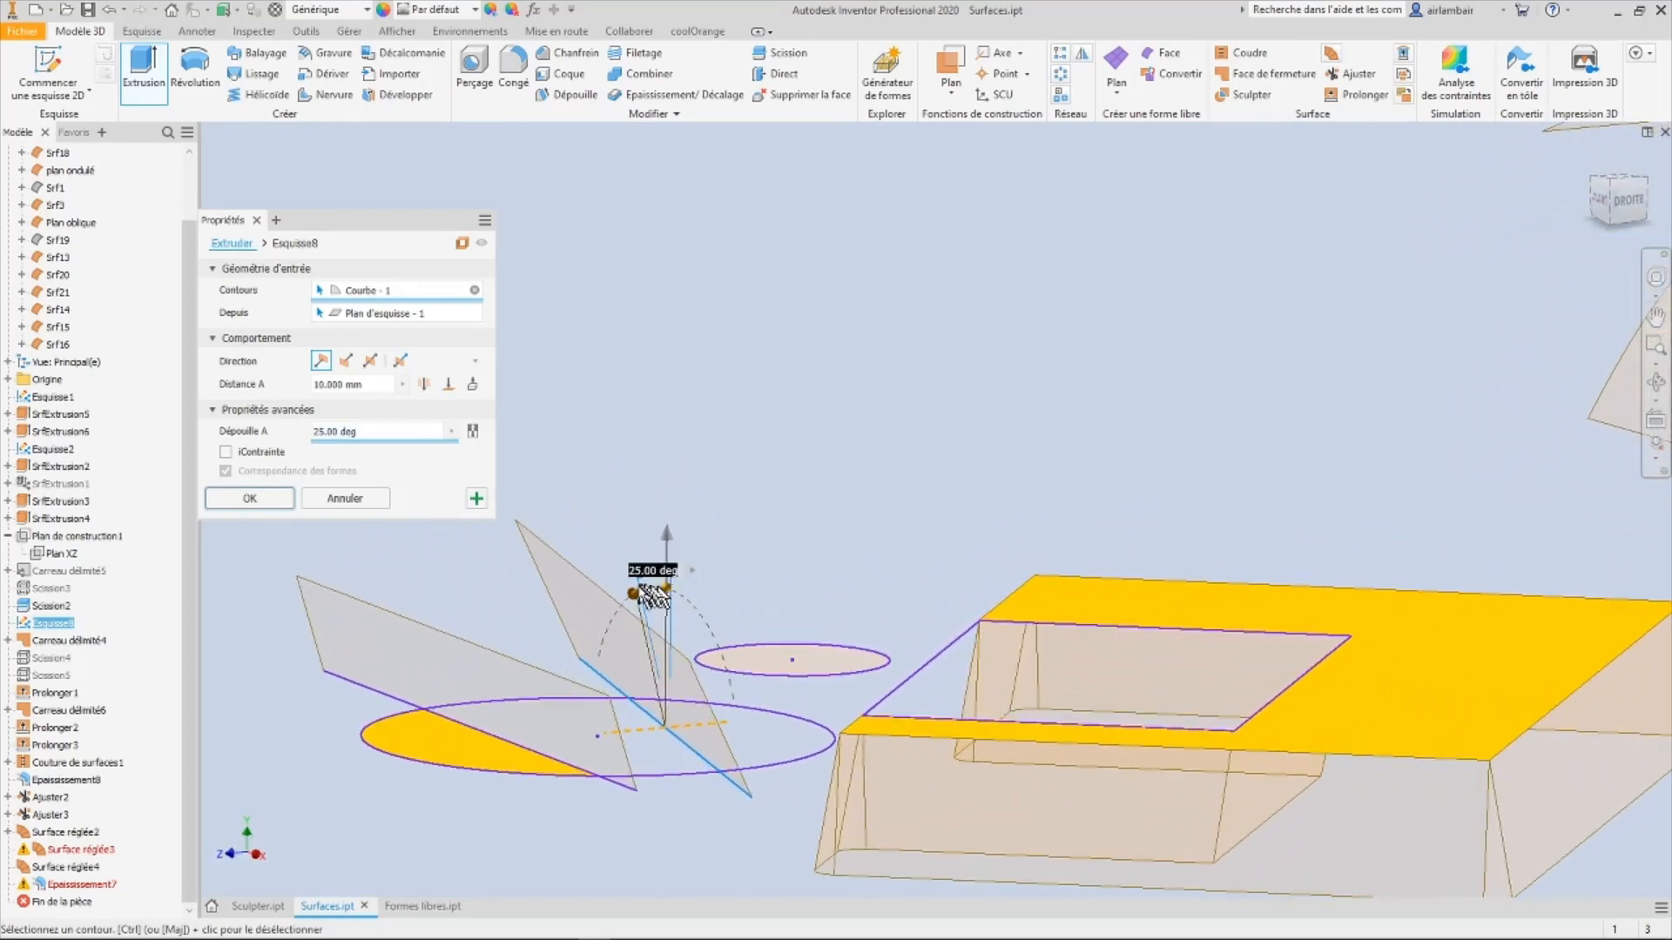
pyautogui.moveTo(653, 596); pyautogui.dragTo(613, 570)
pyautogui.keyDown('shift'); pyautogui.moveTo(528, 462); pyautogui.dragTo(561, 408, button='middle'); pyautogui.keyUp('shift')
# Step: Try the flipped and symmetric directions, and create the tapered surface with an asymmetric extrusion of 10 mm and 5 mm
pyautogui.click(348, 364)
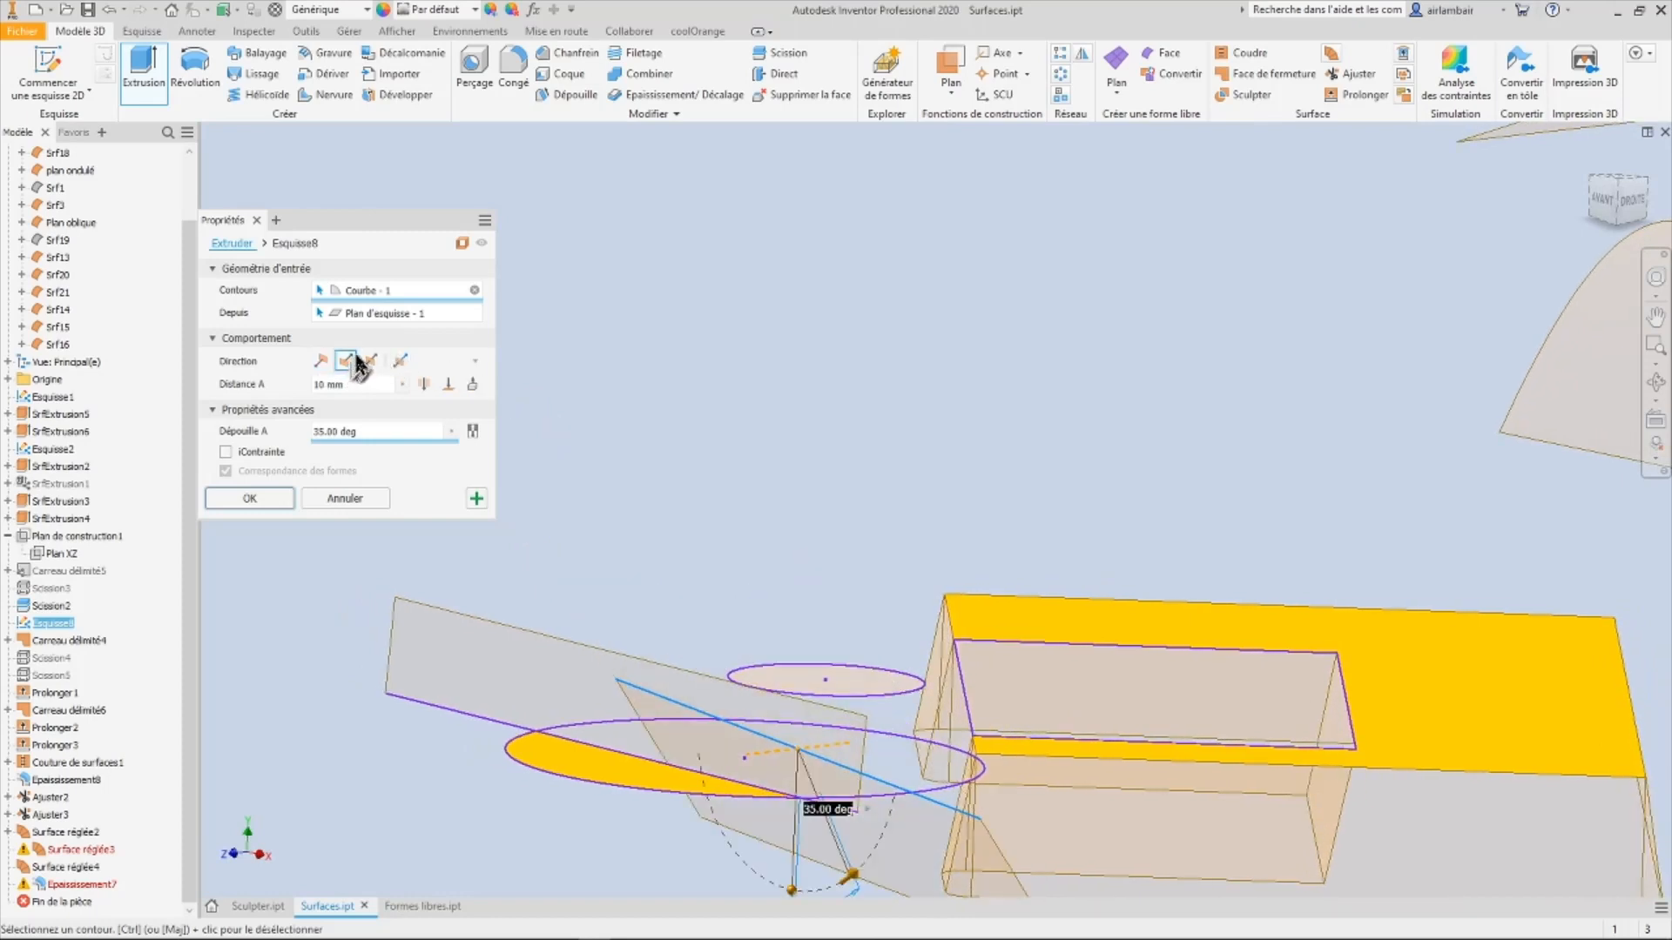
pyautogui.click(369, 362)
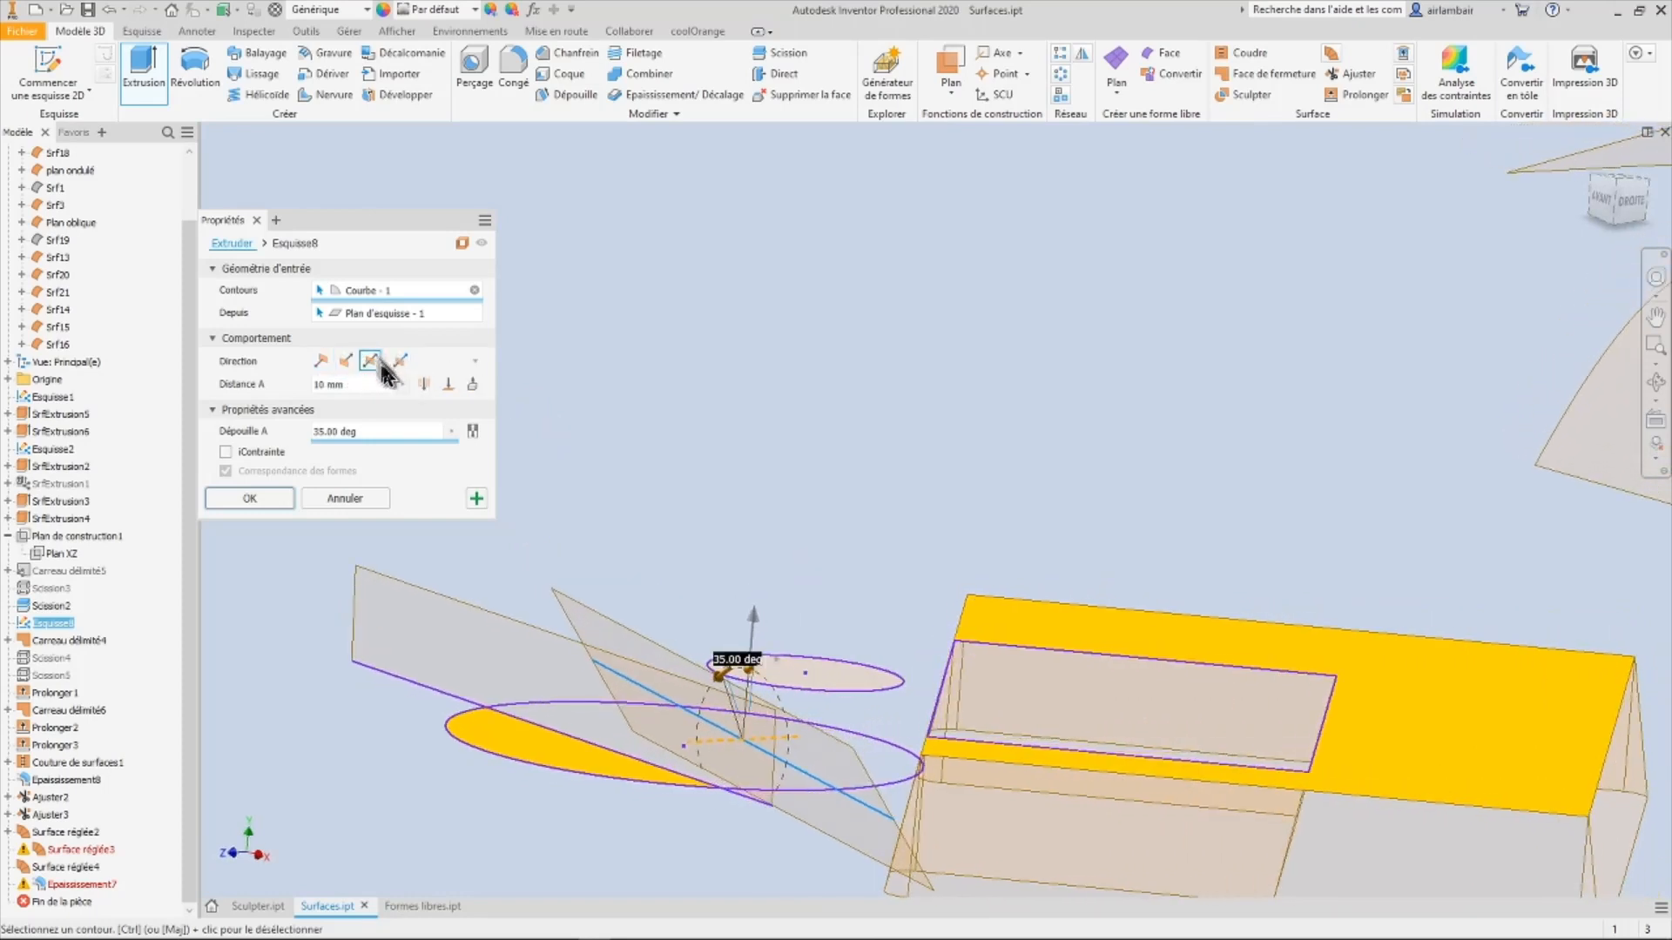
pyautogui.click(400, 360)
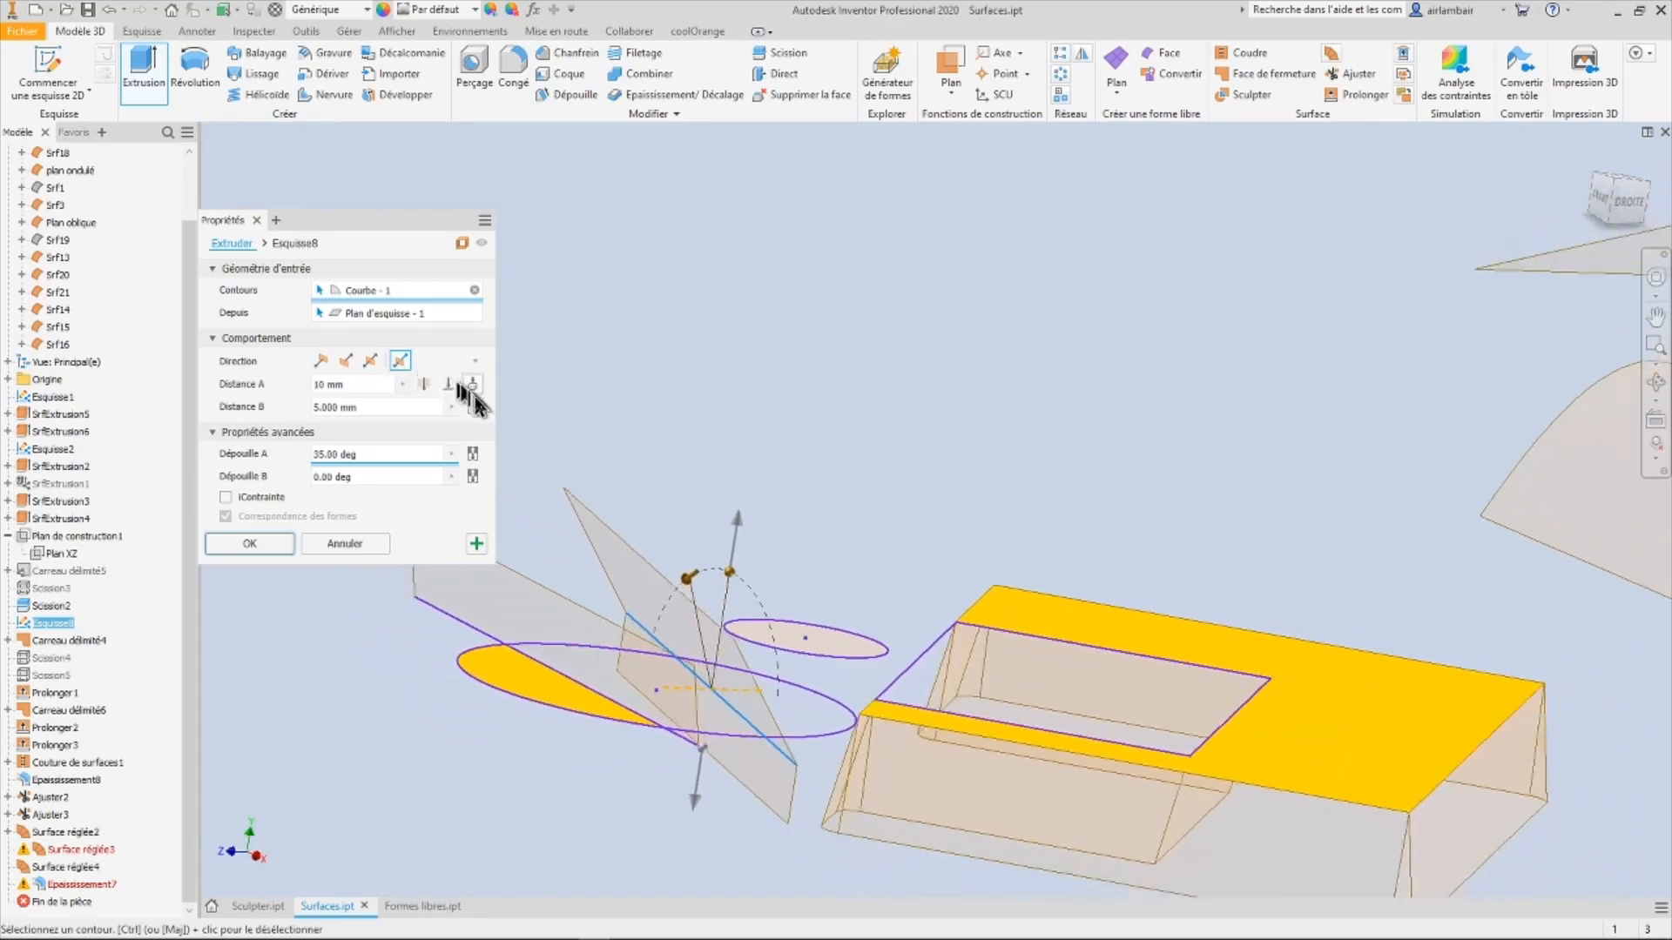
pyautogui.keyDown('shift'); pyautogui.moveTo(525, 471); pyautogui.dragTo(614, 649, button='middle'); pyautogui.keyUp('shift')
pyautogui.keyDown('shift'); pyautogui.moveTo(714, 719); pyautogui.dragTo(560, 478, button='middle'); pyautogui.keyUp('shift')
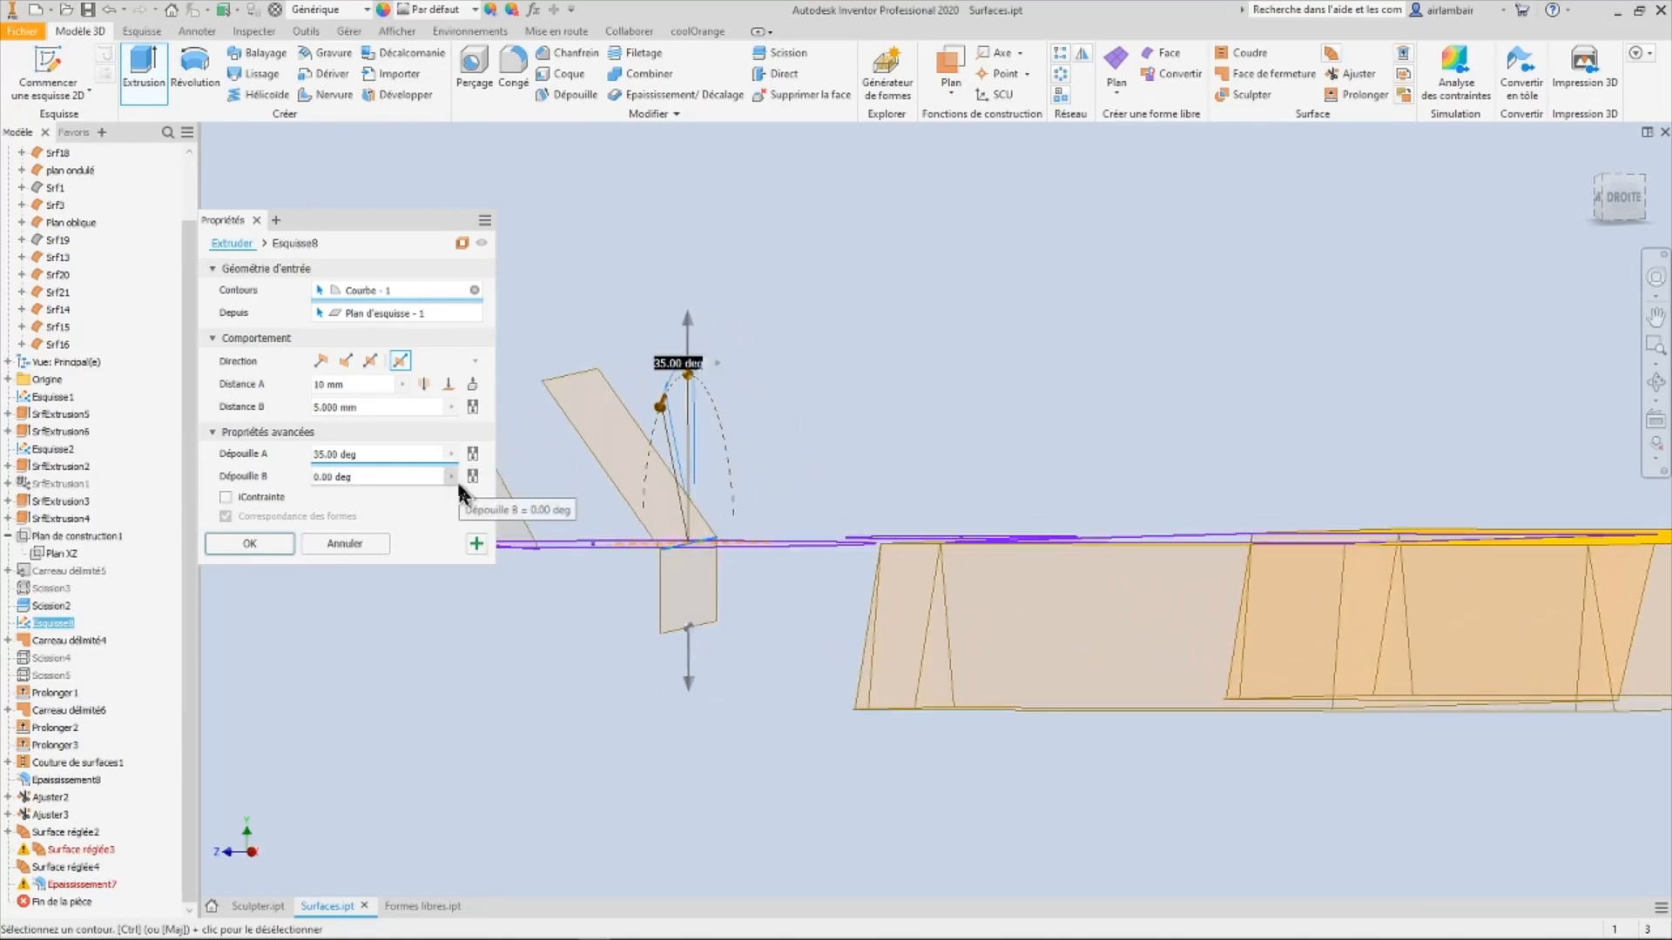
pyautogui.click(372, 361)
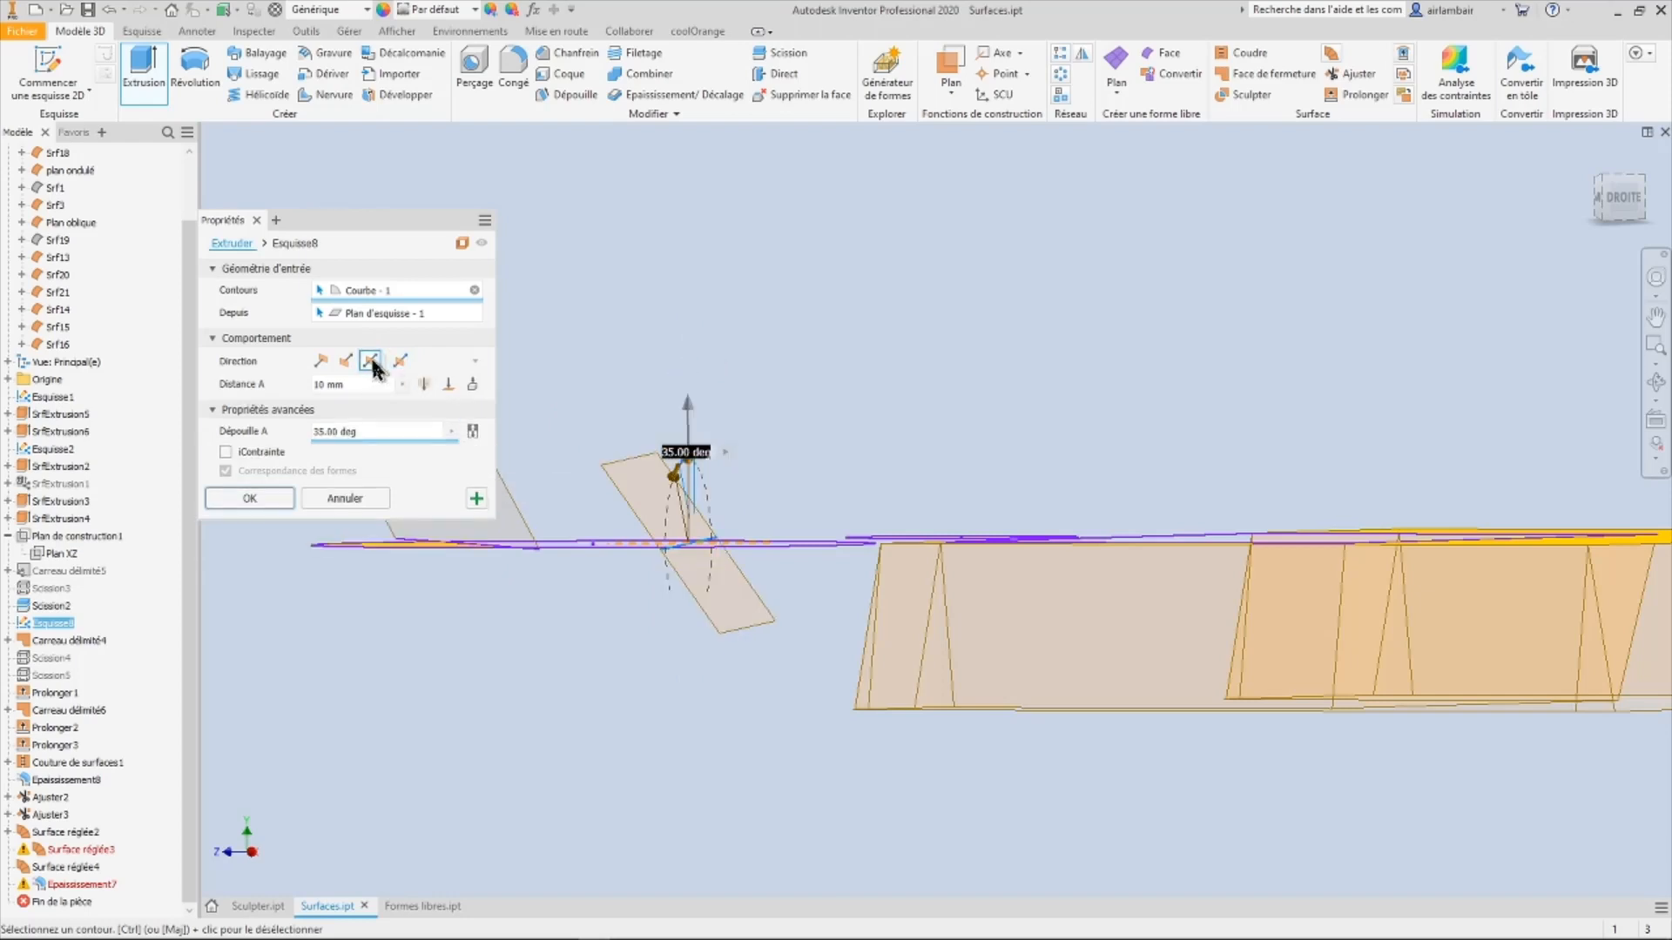
pyautogui.click(399, 361)
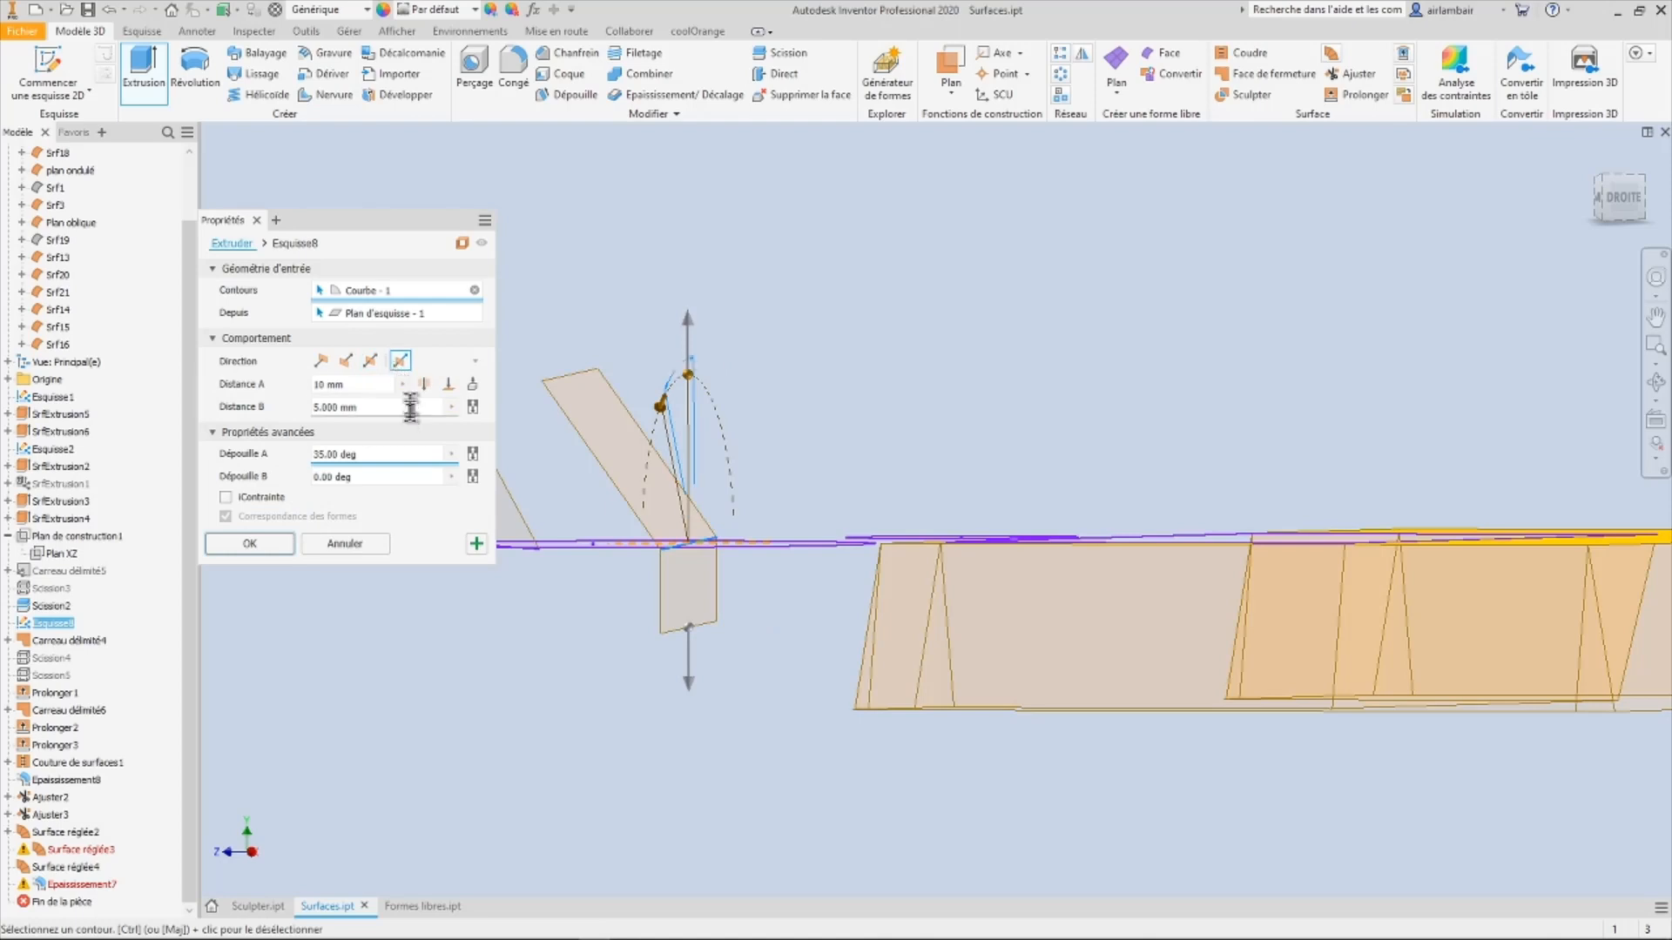
pyautogui.keyDown('shift'); pyautogui.moveTo(410, 407); pyautogui.dragTo(605, 522, button='middle'); pyautogui.keyUp('shift')
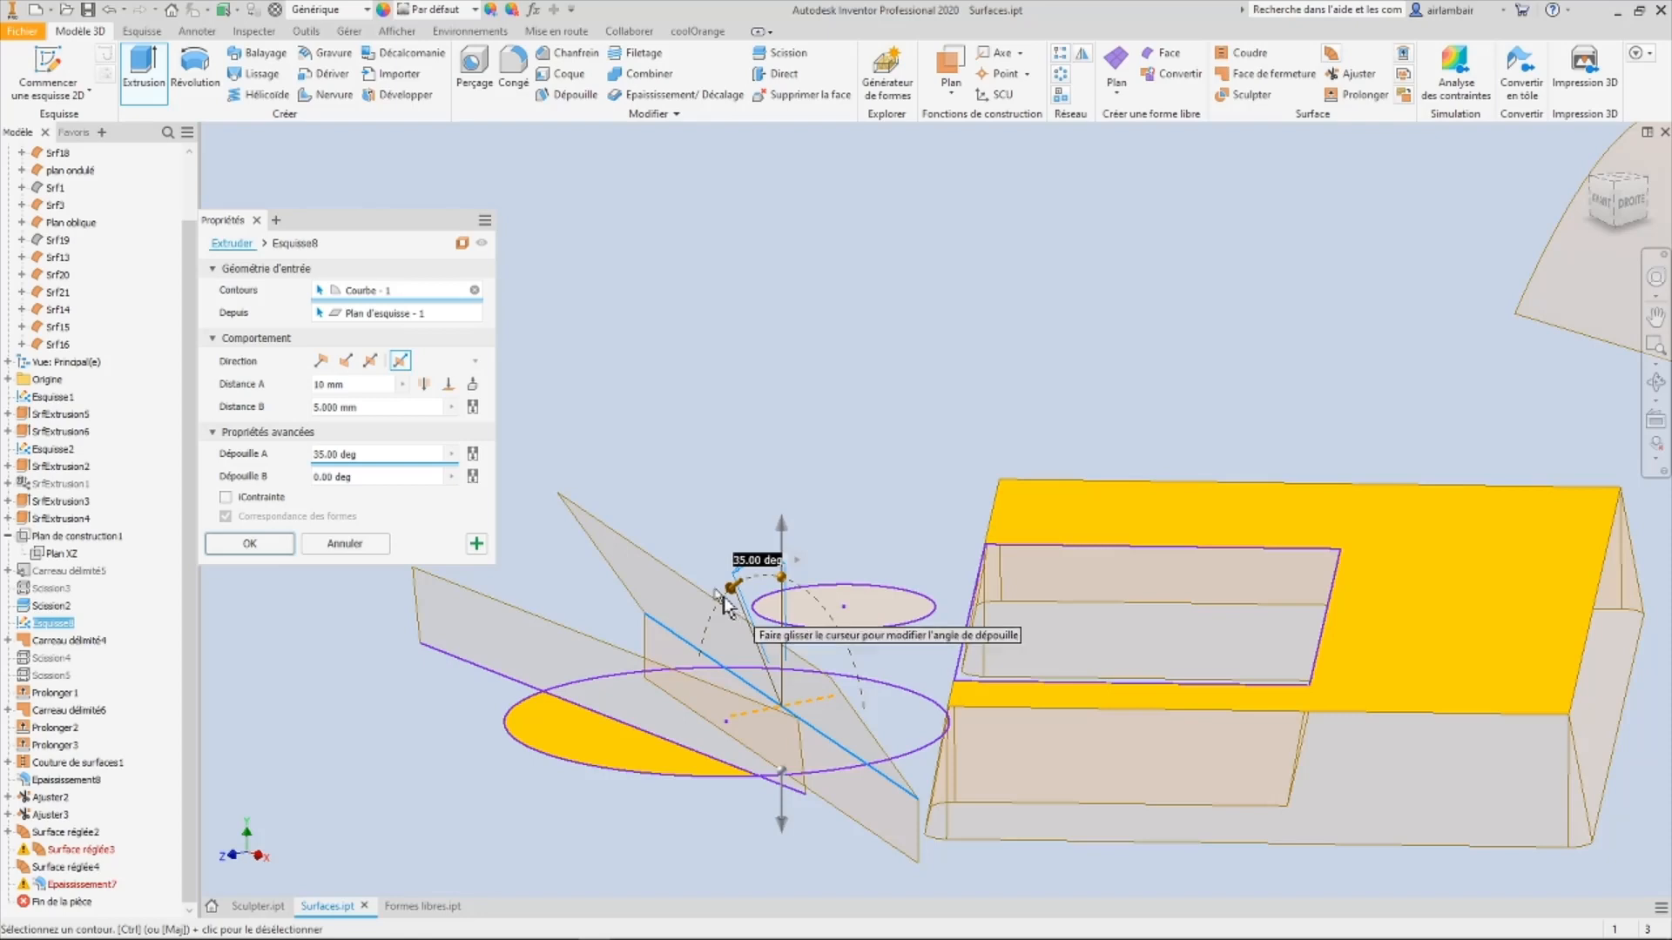
pyautogui.click(277, 547)
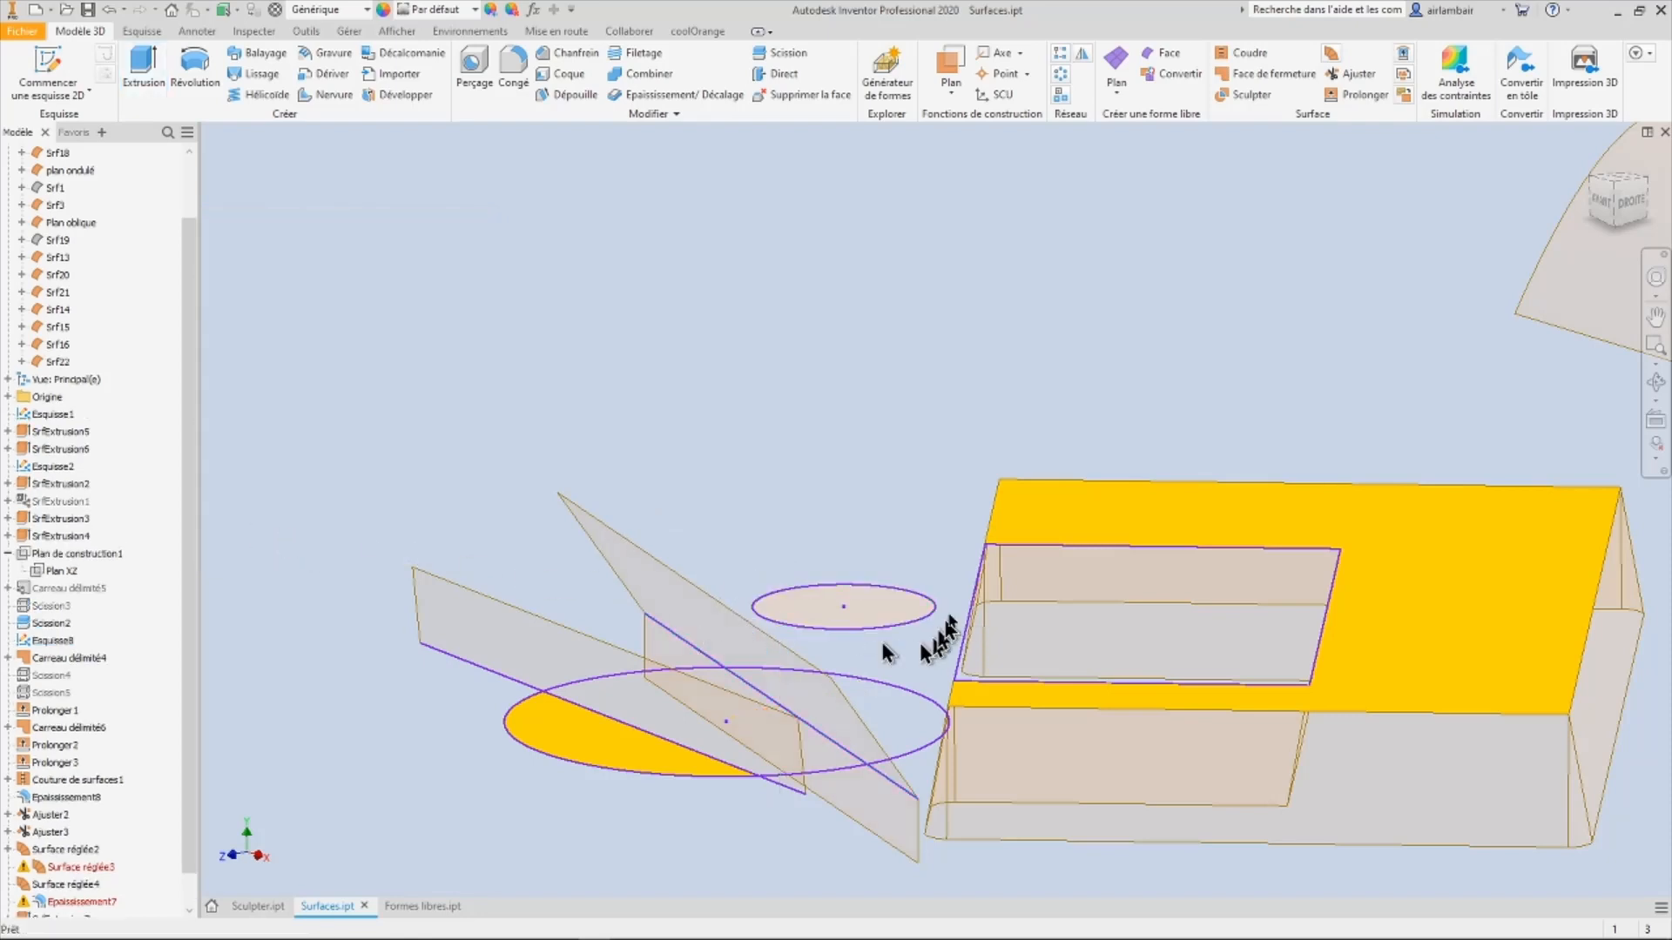
# Step: Thicken both faces of the new angled surface into a solid, using a 2 mm distance applied symmetrically
pyautogui.click(707, 101)
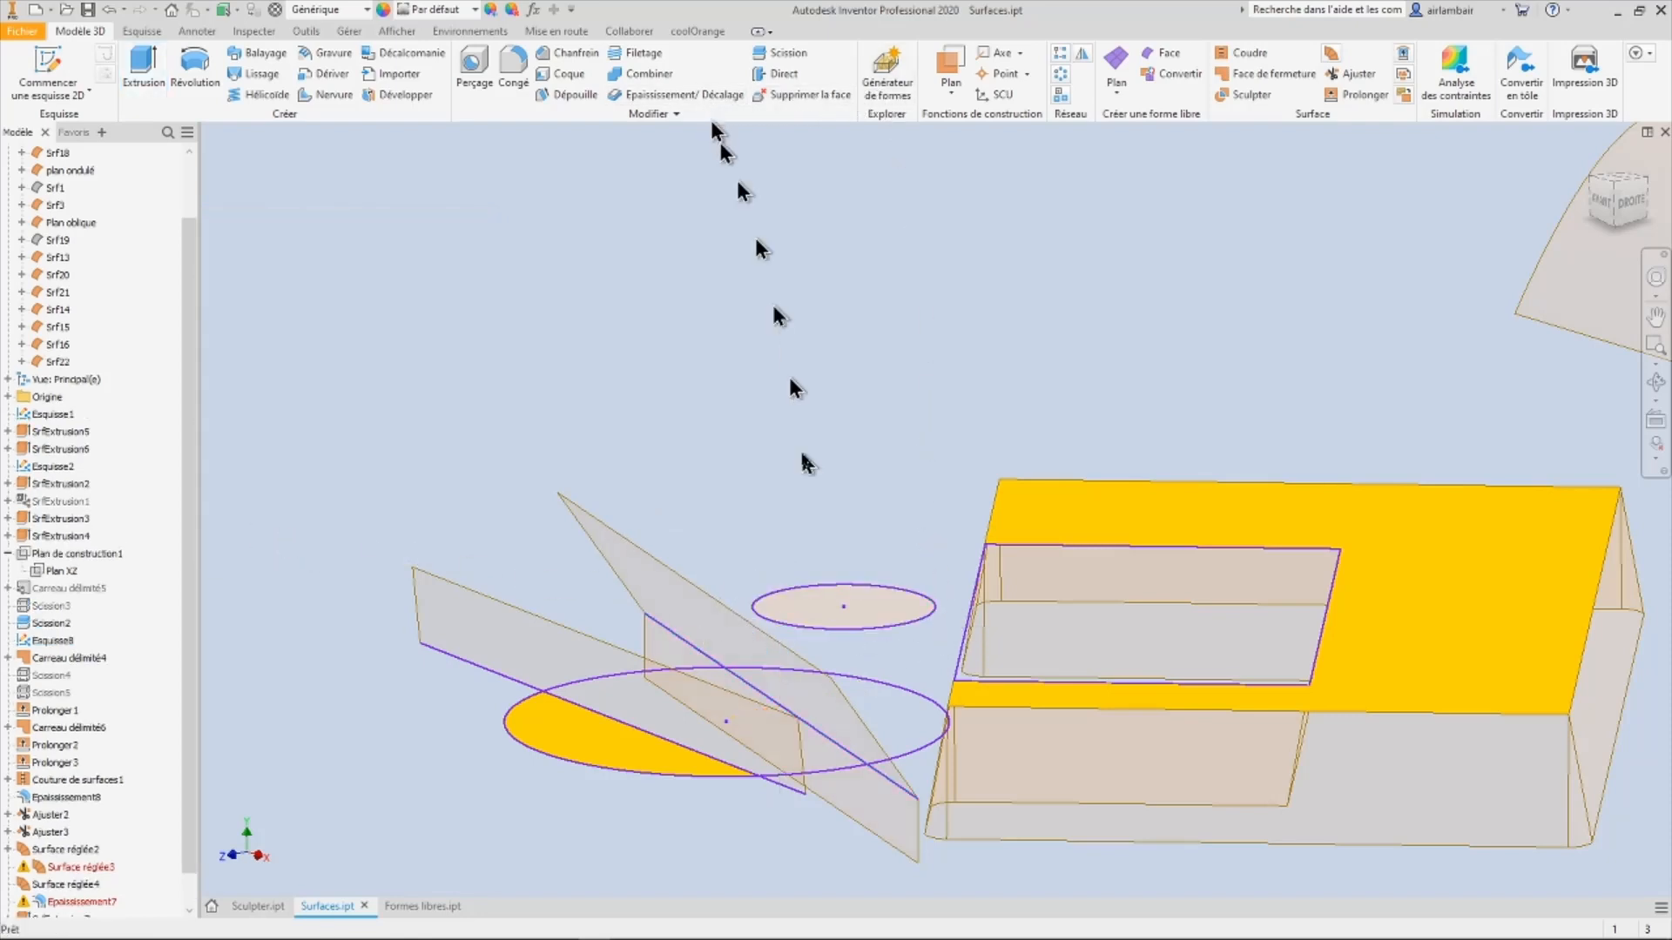
pyautogui.click(739, 644)
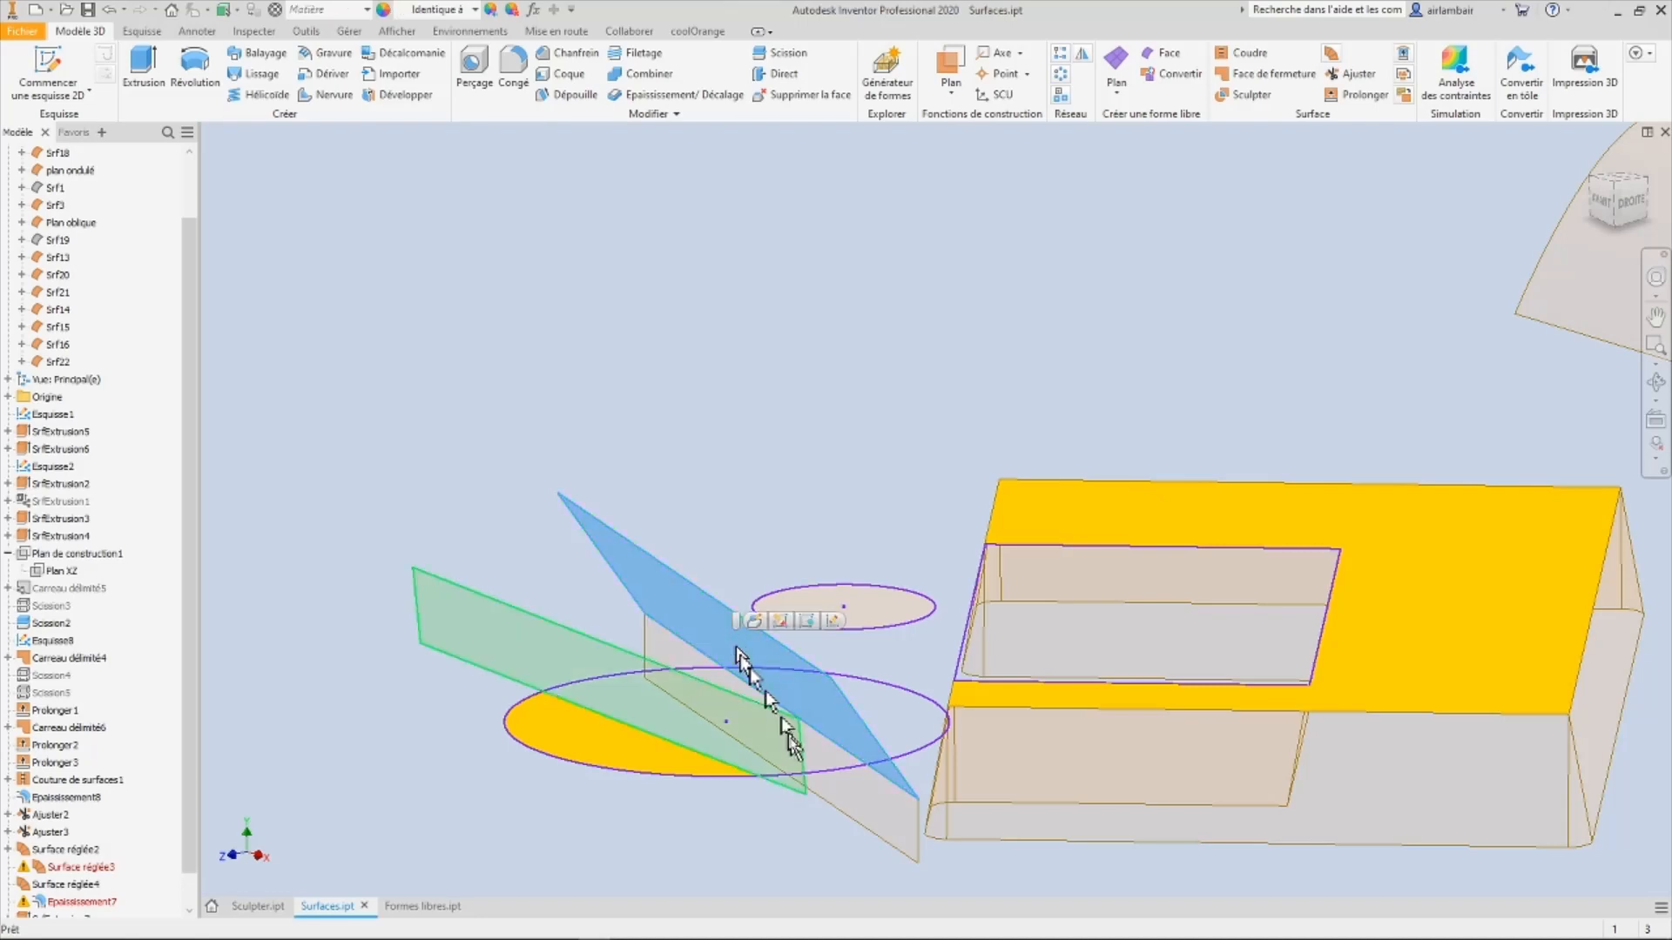
pyautogui.click(866, 826)
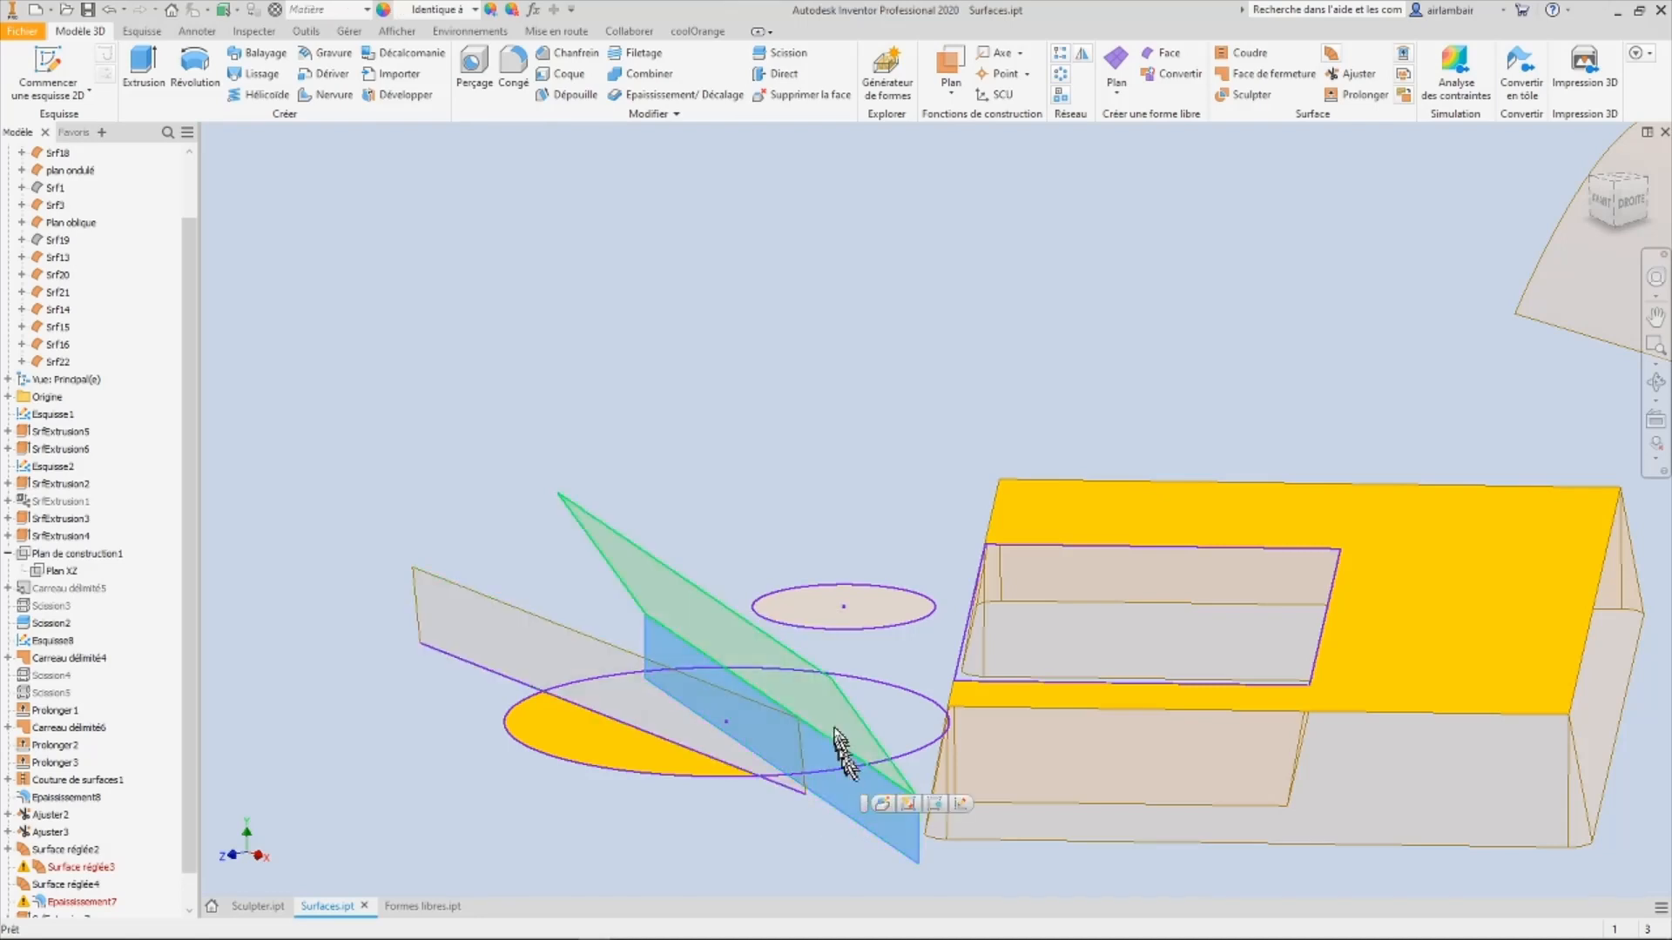
pyautogui.click(677, 96)
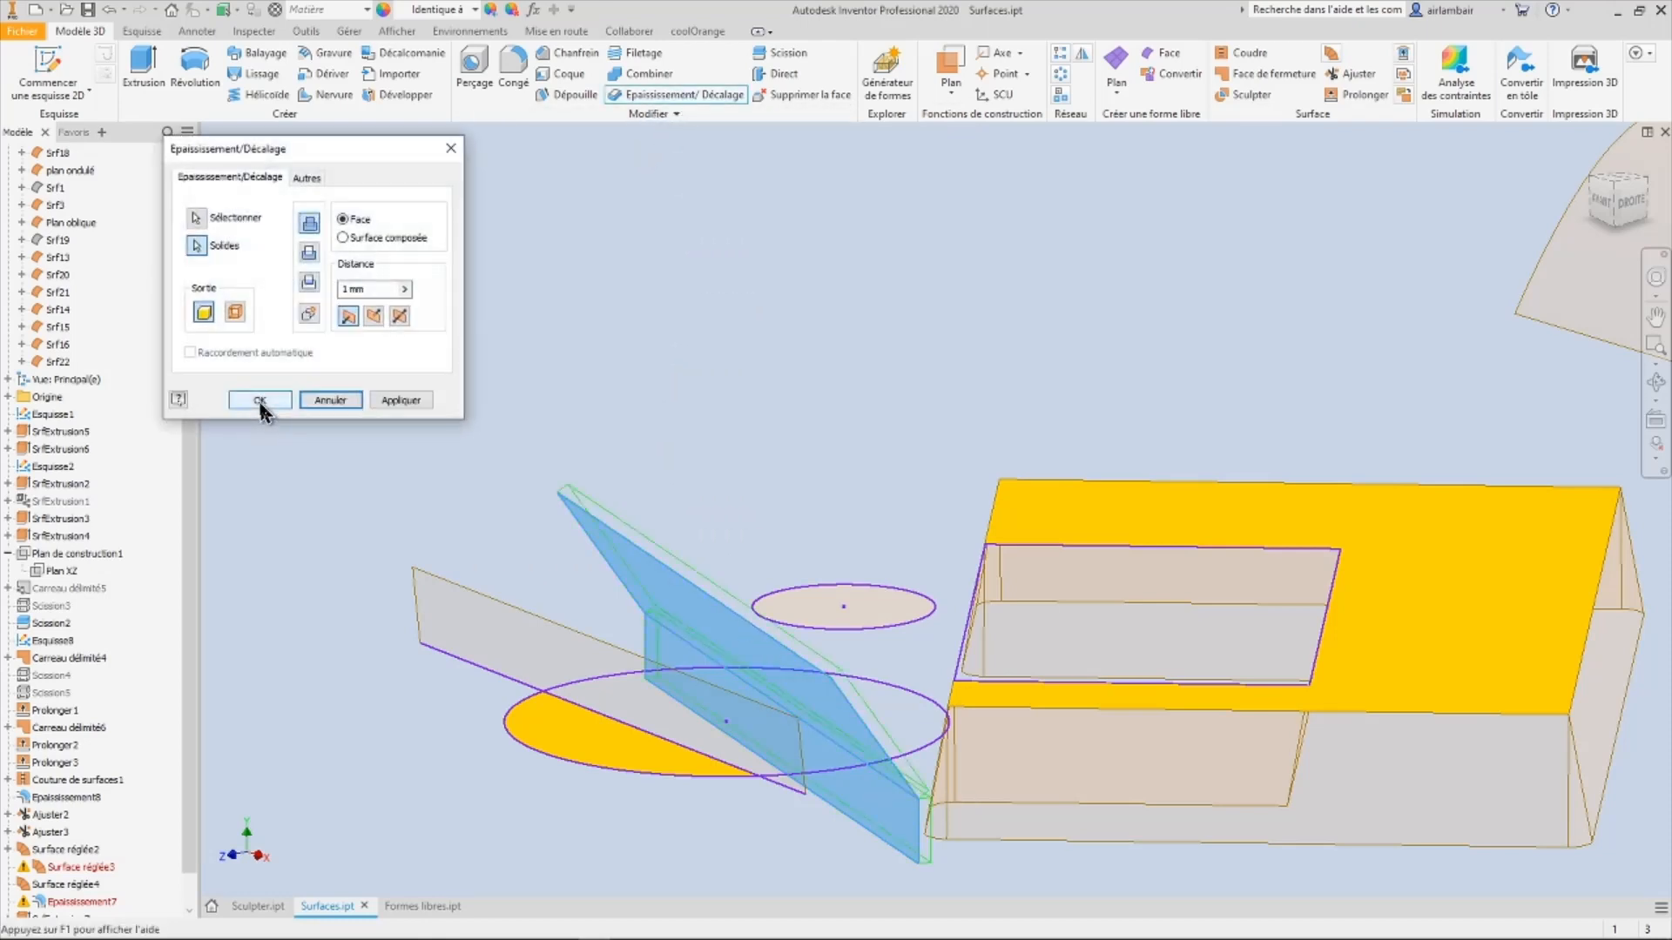
pyautogui.click(404, 291)
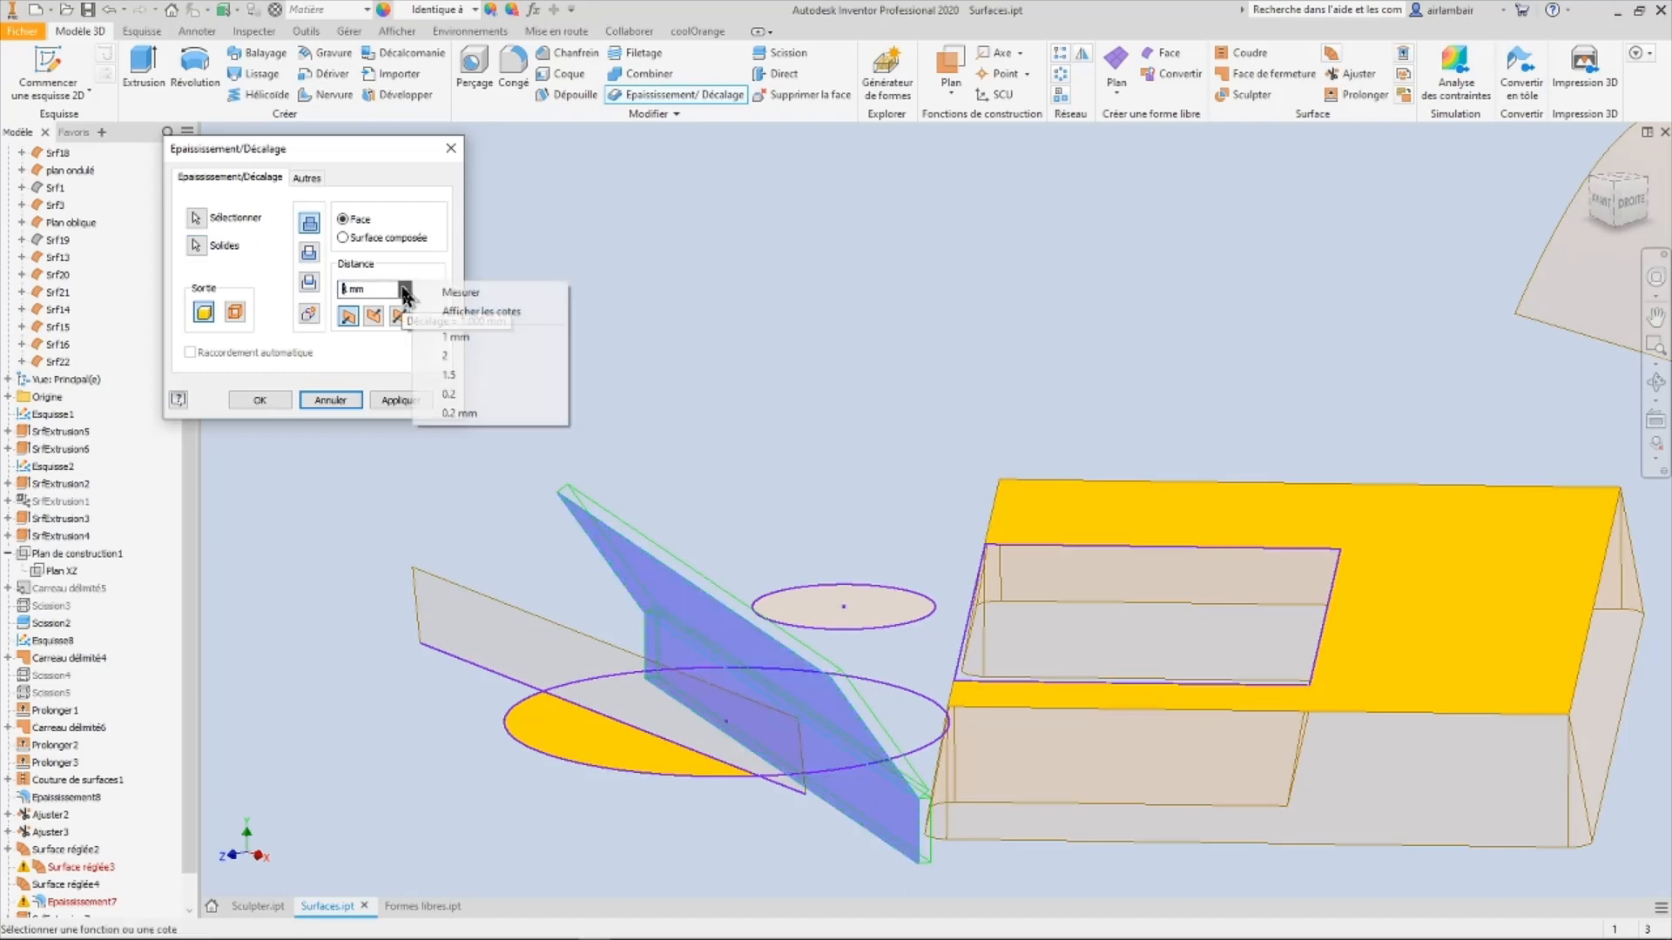
pyautogui.click(460, 359)
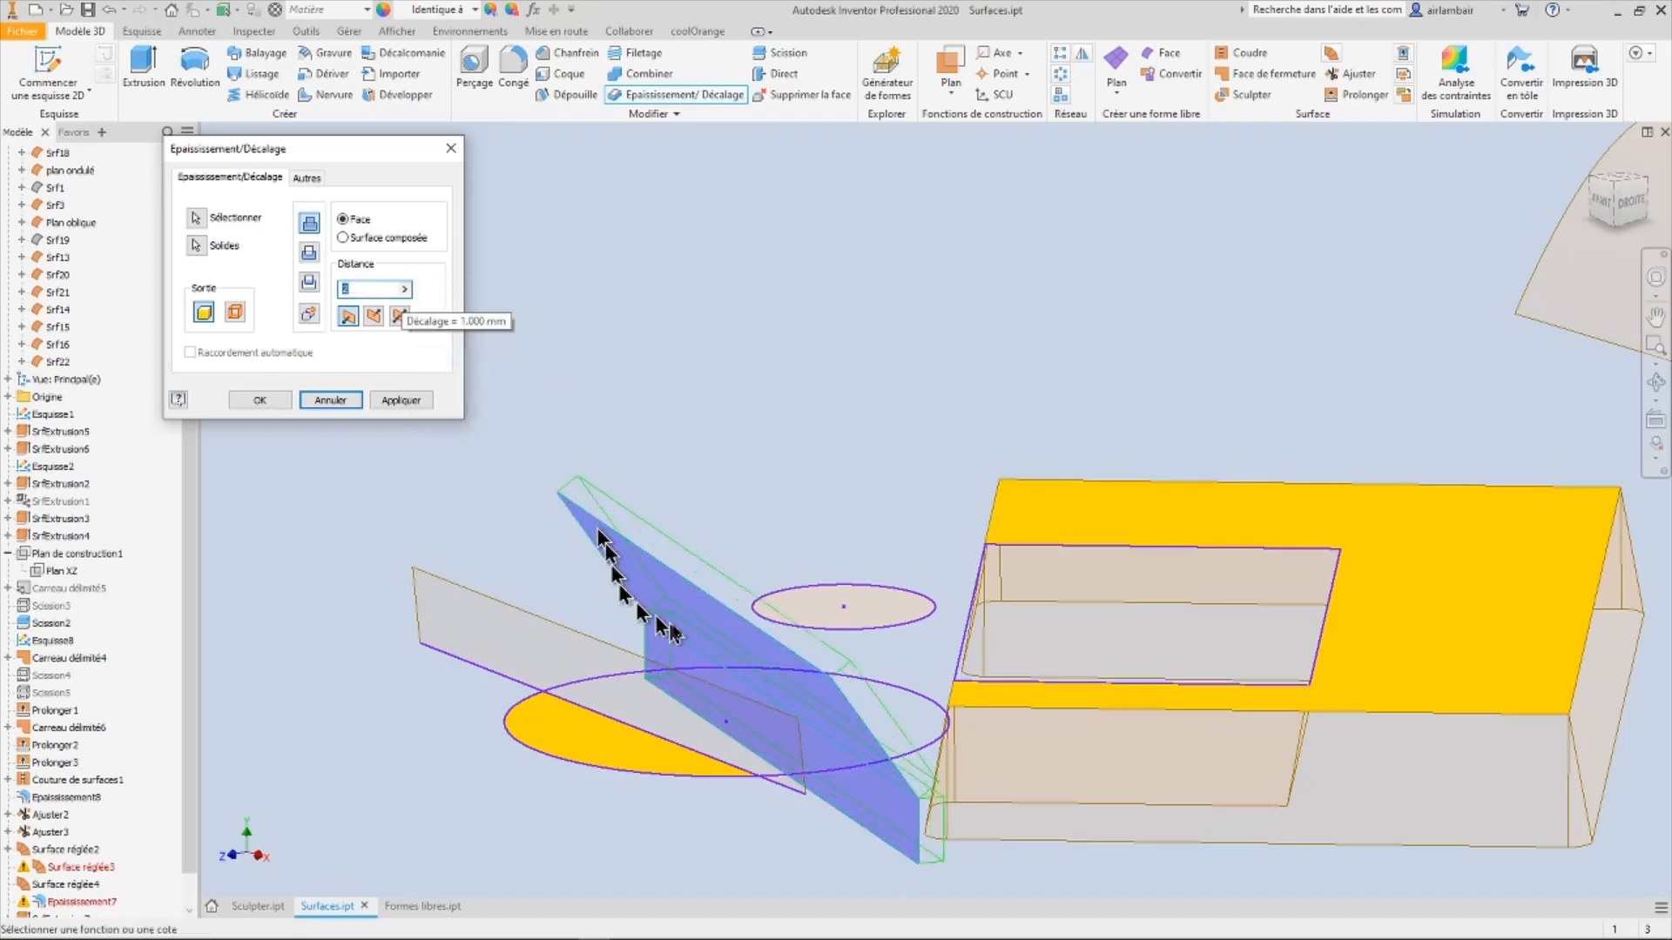
pyautogui.keyDown('shift'); pyautogui.moveTo(671, 635); pyautogui.dragTo(429, 420, button='middle'); pyautogui.keyUp('shift')
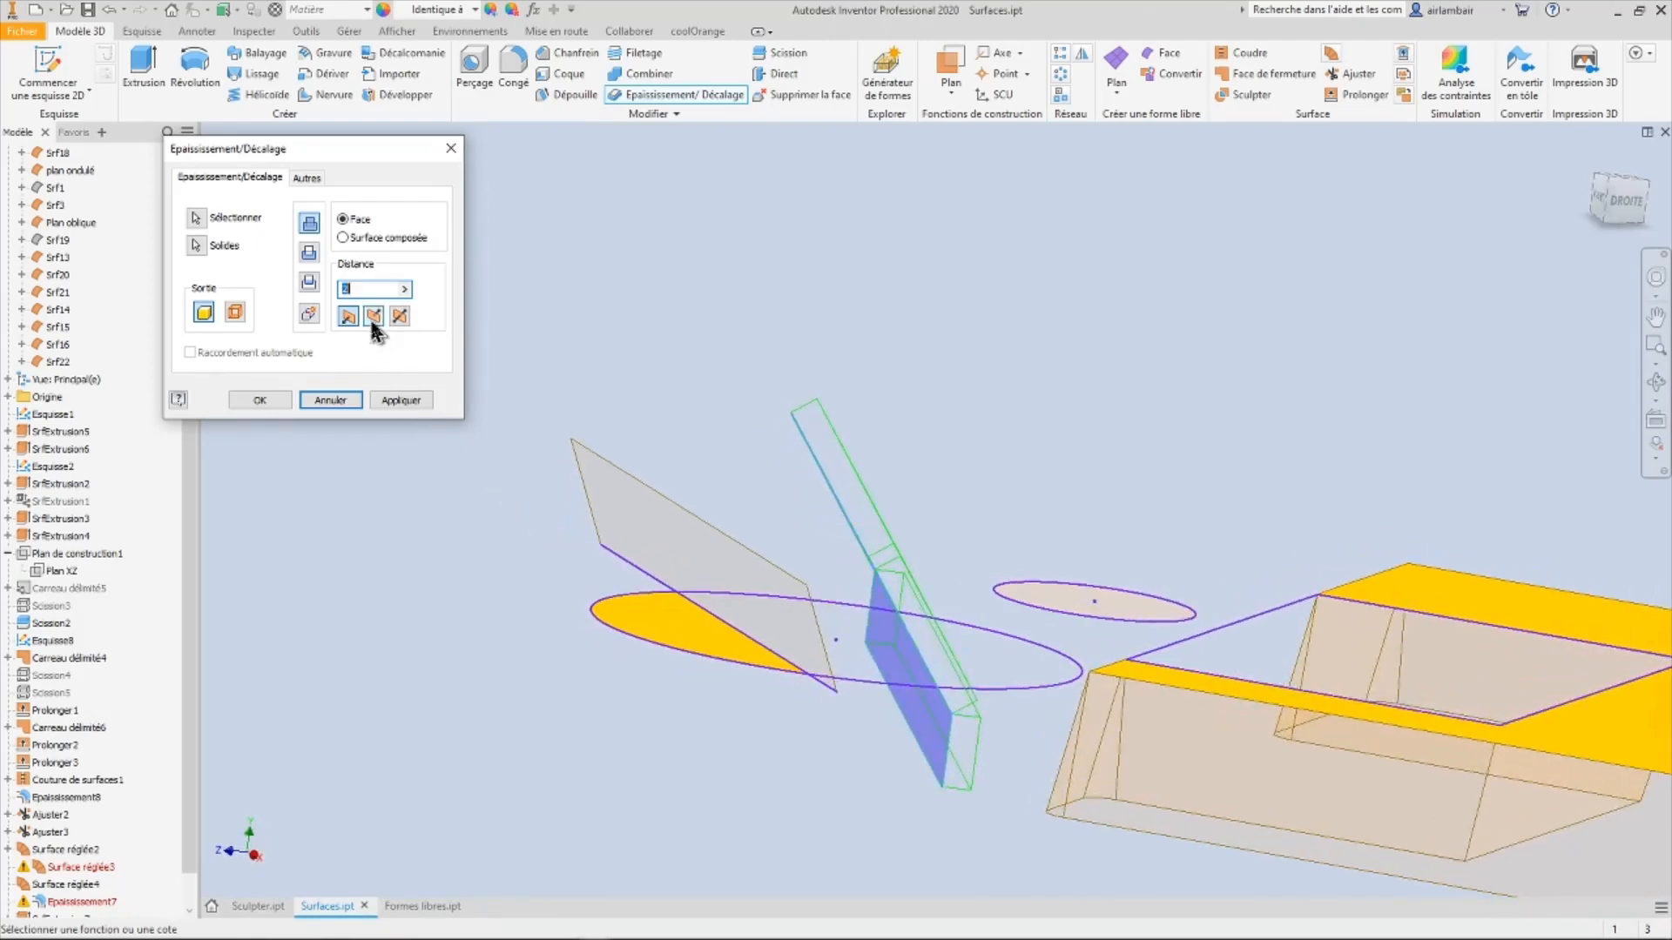
pyautogui.click(401, 317)
pyautogui.keyDown('shift'); pyautogui.moveTo(403, 325); pyautogui.dragTo(411, 435, button='middle'); pyautogui.keyUp('shift')
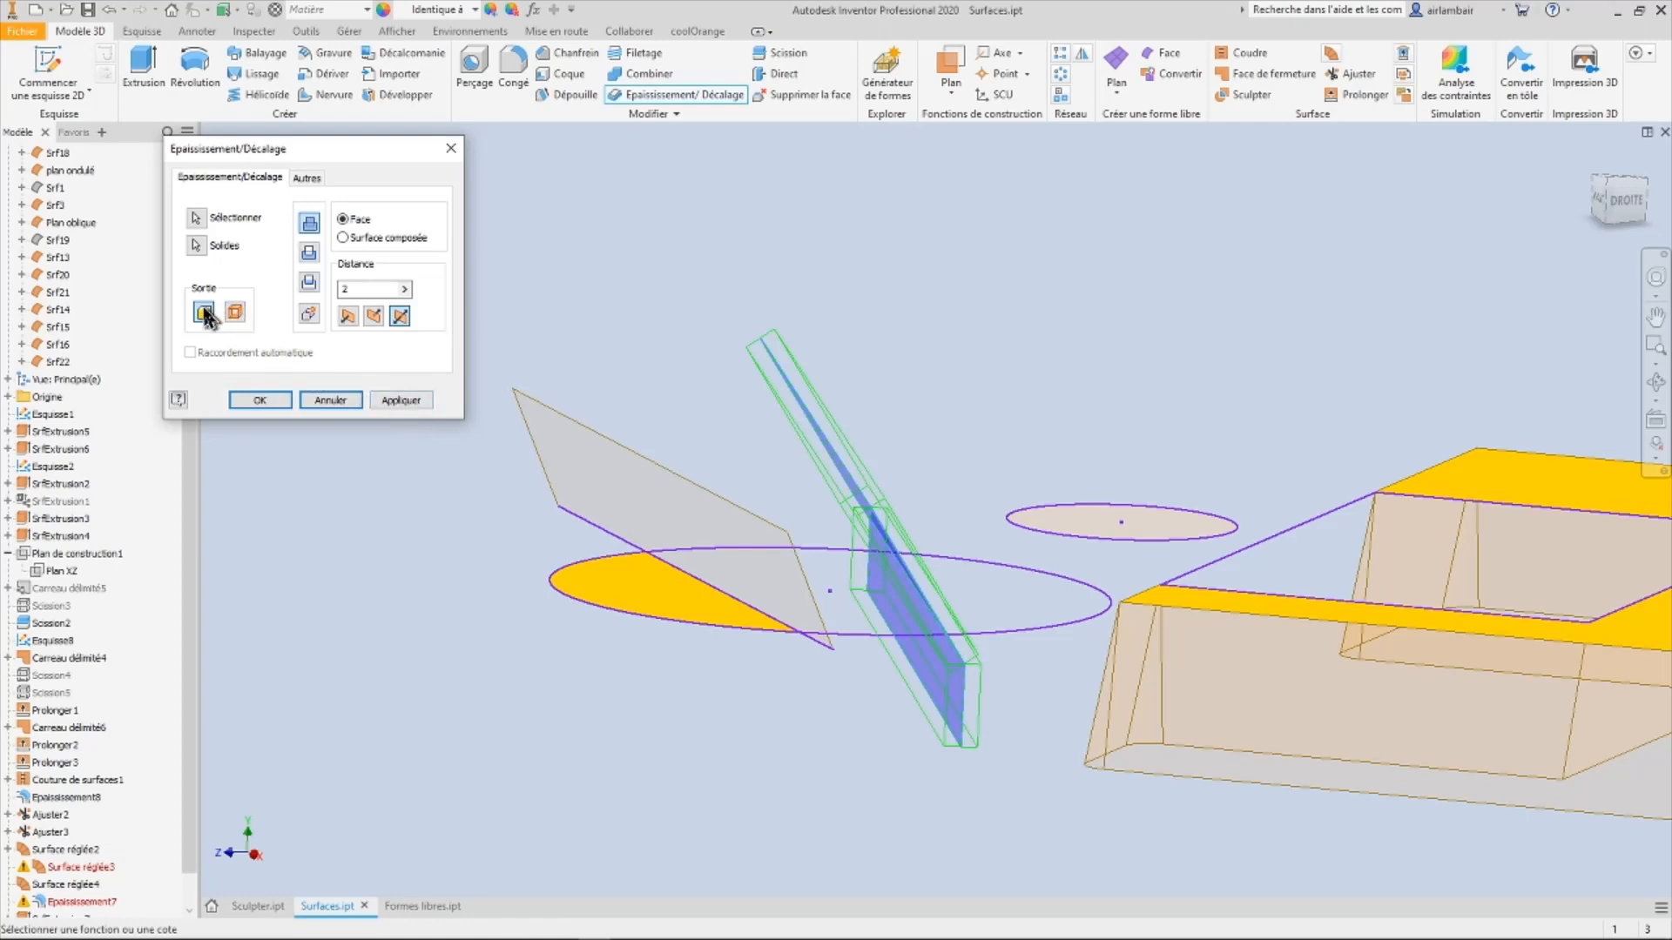
pyautogui.click(400, 403)
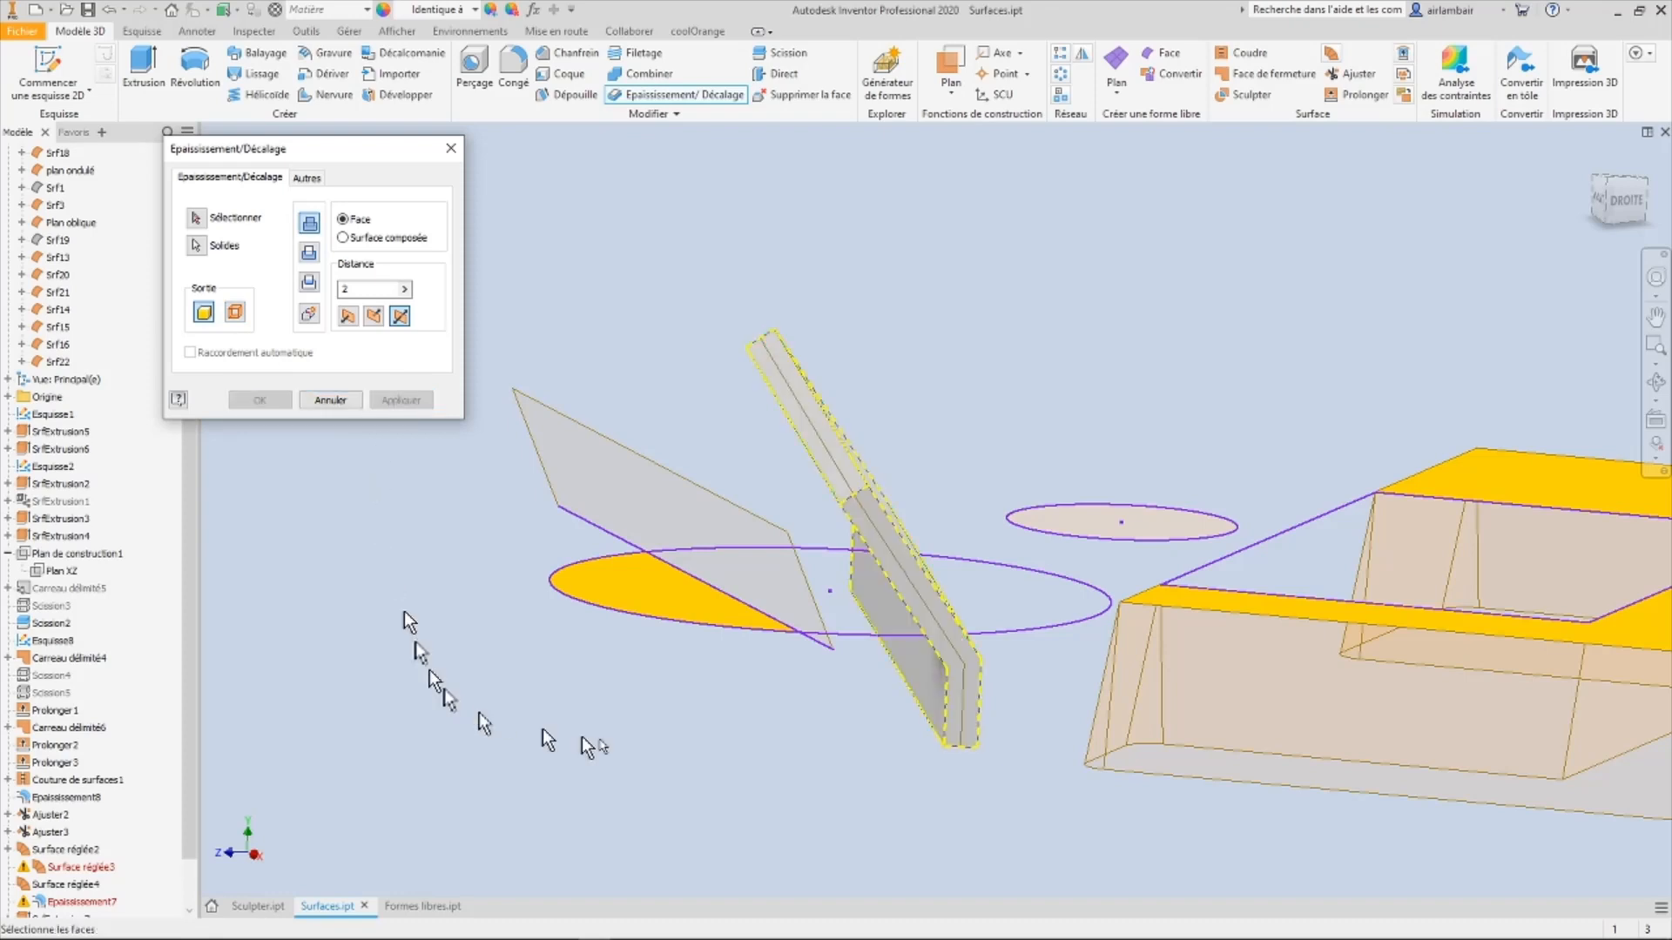
pyautogui.click(331, 401)
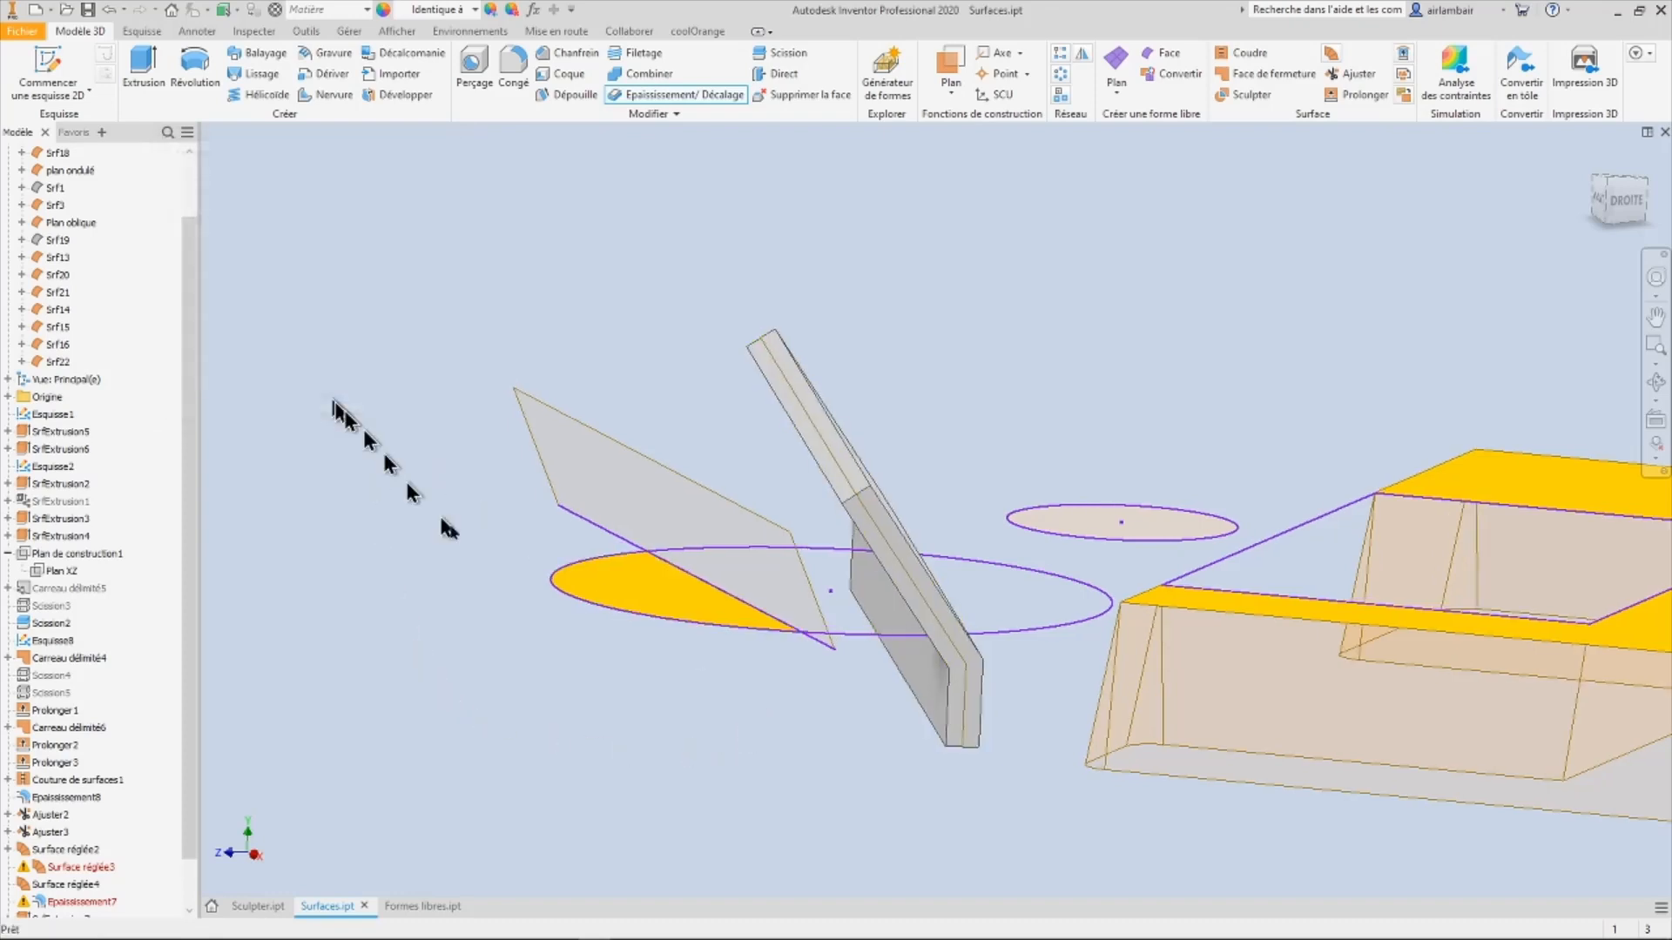
pyautogui.keyDown('shift'); pyautogui.moveTo(363, 430); pyautogui.dragTo(806, 669, button='middle'); pyautogui.keyUp('shift')
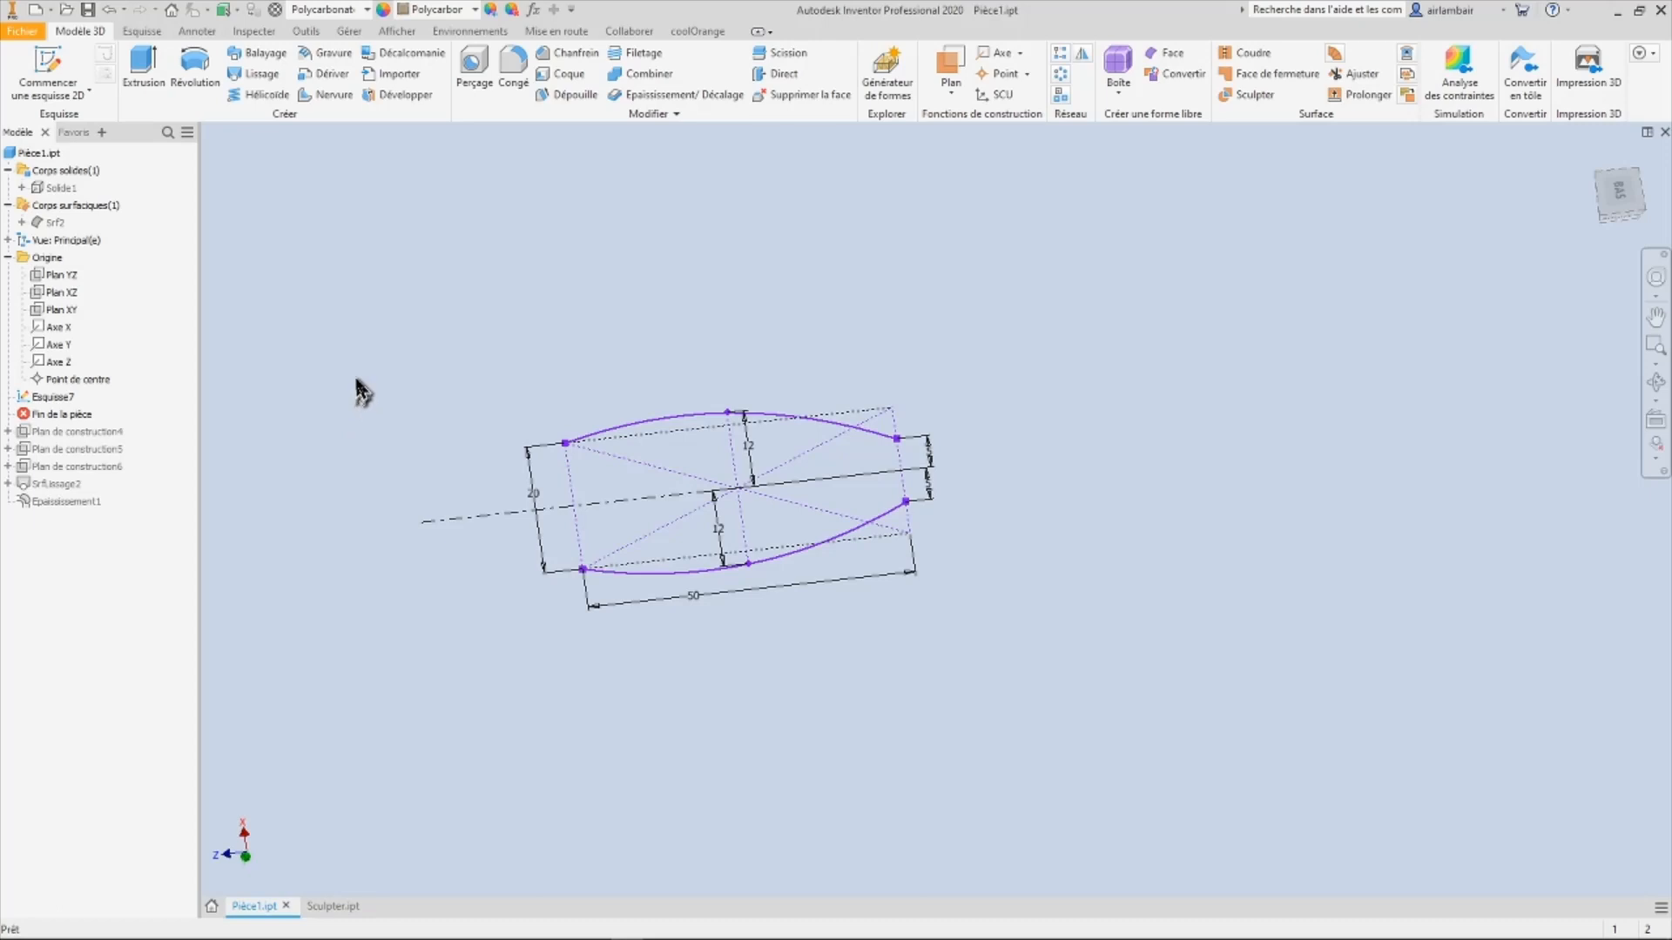
pyautogui.scroll(5, 359, 388)
pyautogui.scroll(-6, 565, 457)
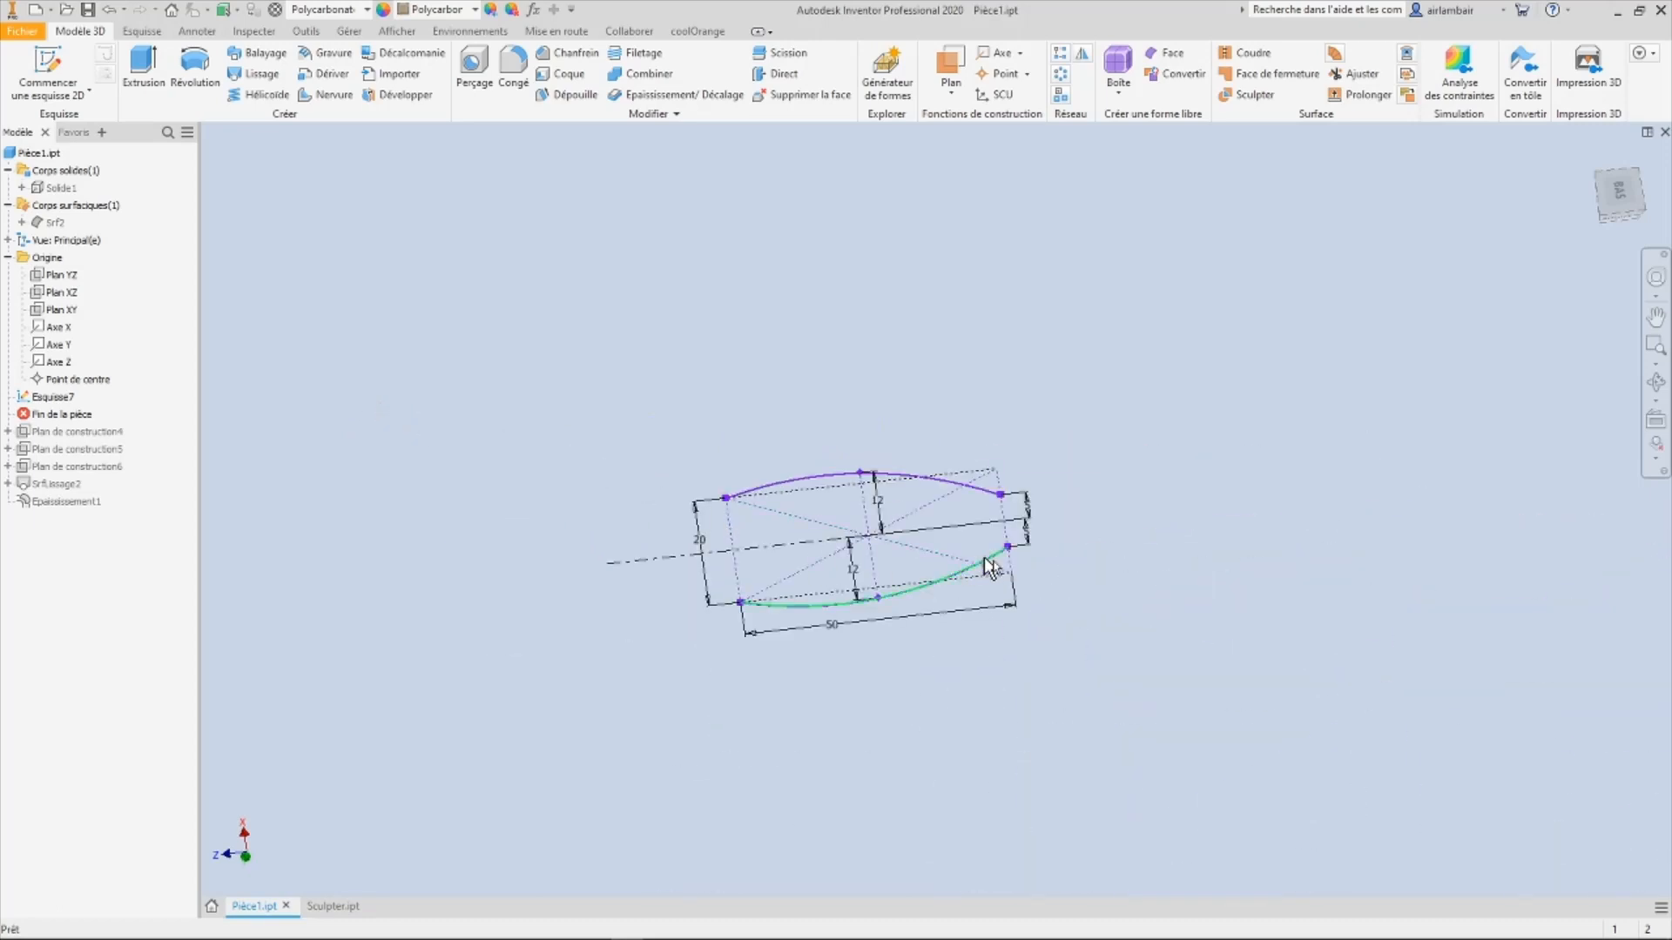
pyautogui.scroll(4, 991, 568)
pyautogui.scroll(-3, 1044, 626)
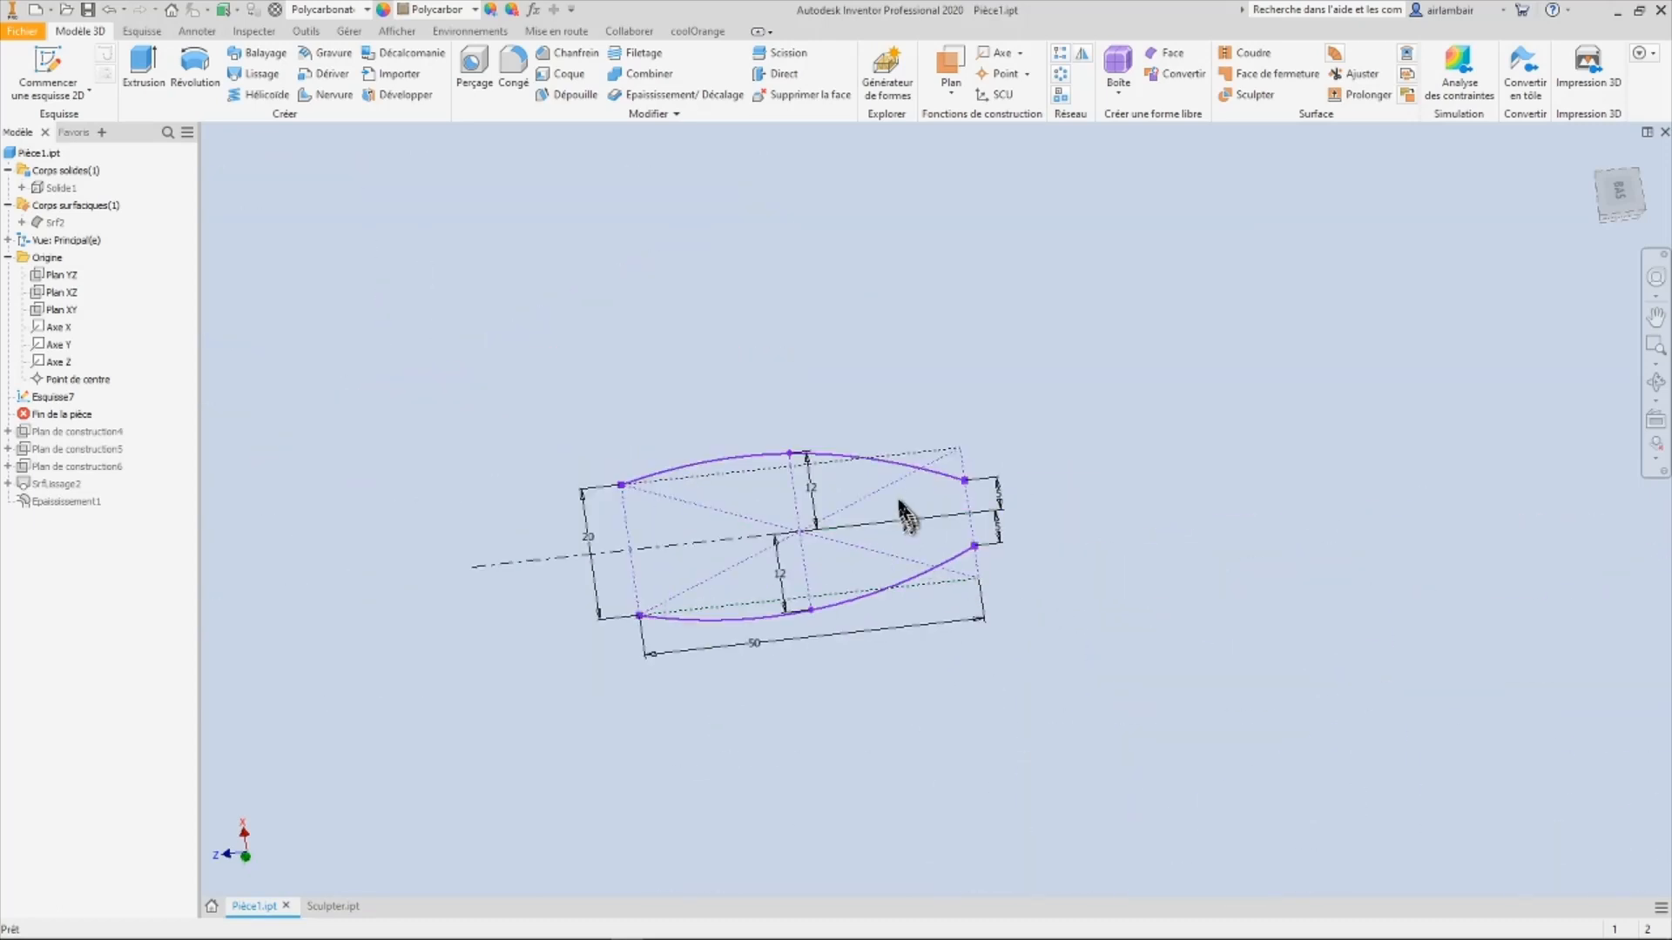
# Step: Open the sketch with the two facing curves for editing and set the Line tool to draw construction geometry
pyautogui.scroll(3, 900, 502)
pyautogui.scroll(-4, 888, 496)
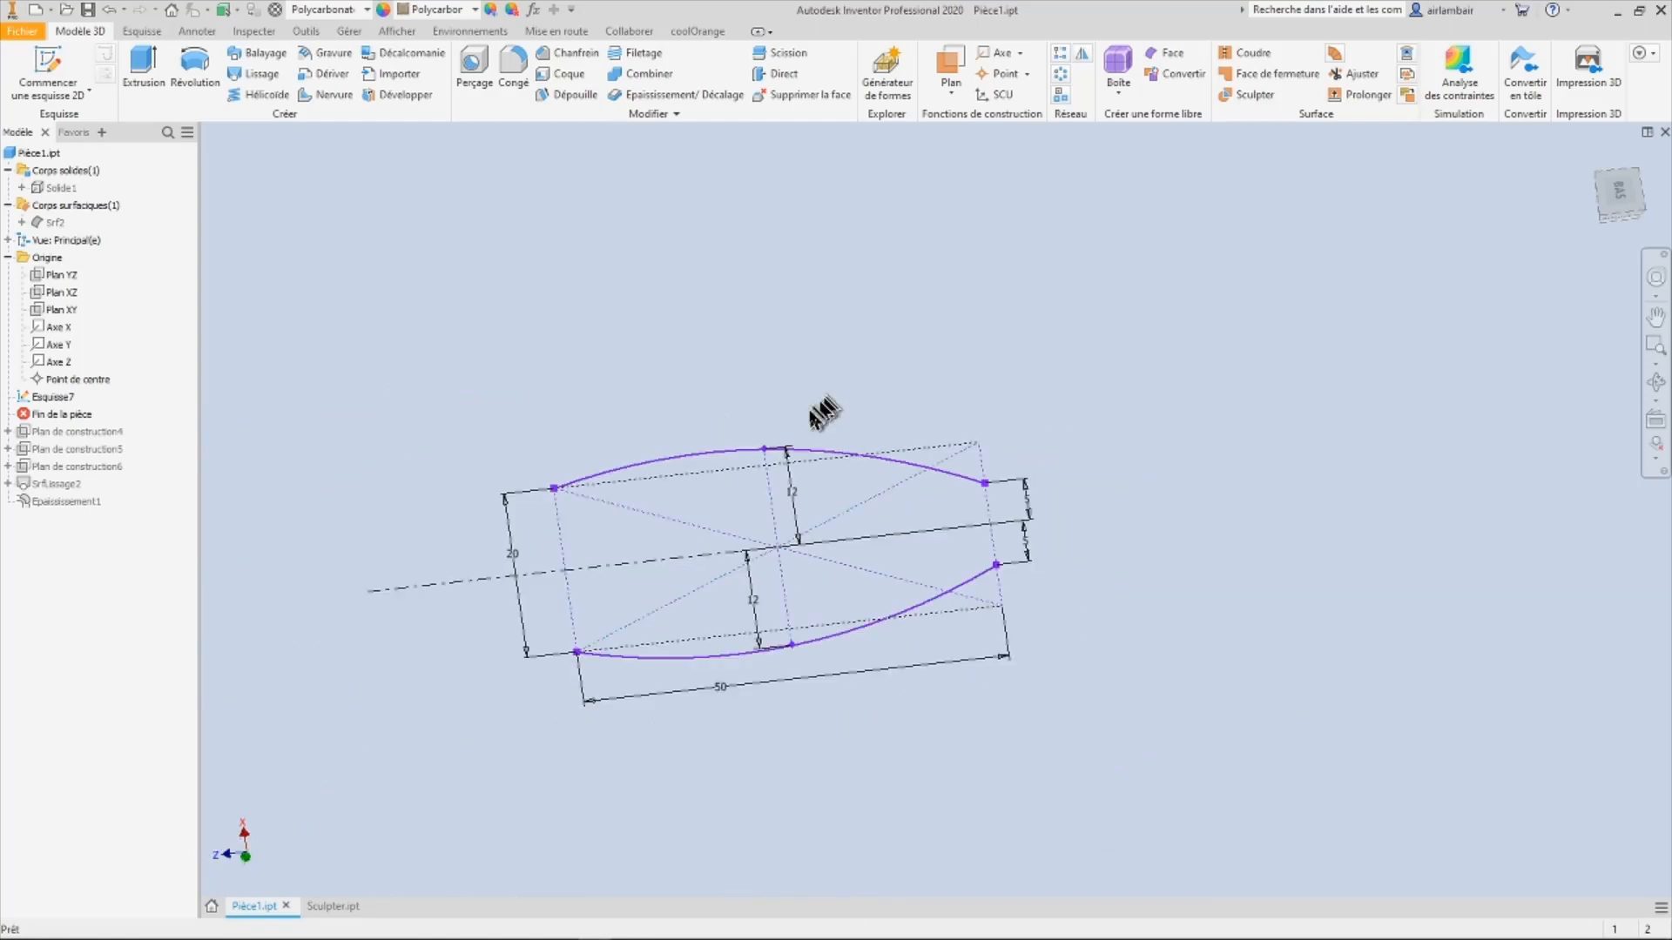
pyautogui.moveTo(823, 413)
pyautogui.keyDown('shift'); pyautogui.mouseDown(button='middle')
pyautogui.moveTo(795, 362)
pyautogui.moveTo(773, 440)
pyautogui.moveTo(694, 526)
pyautogui.moveTo(607, 488)
pyautogui.mouseUp(button='middle'); pyautogui.keyUp('shift')
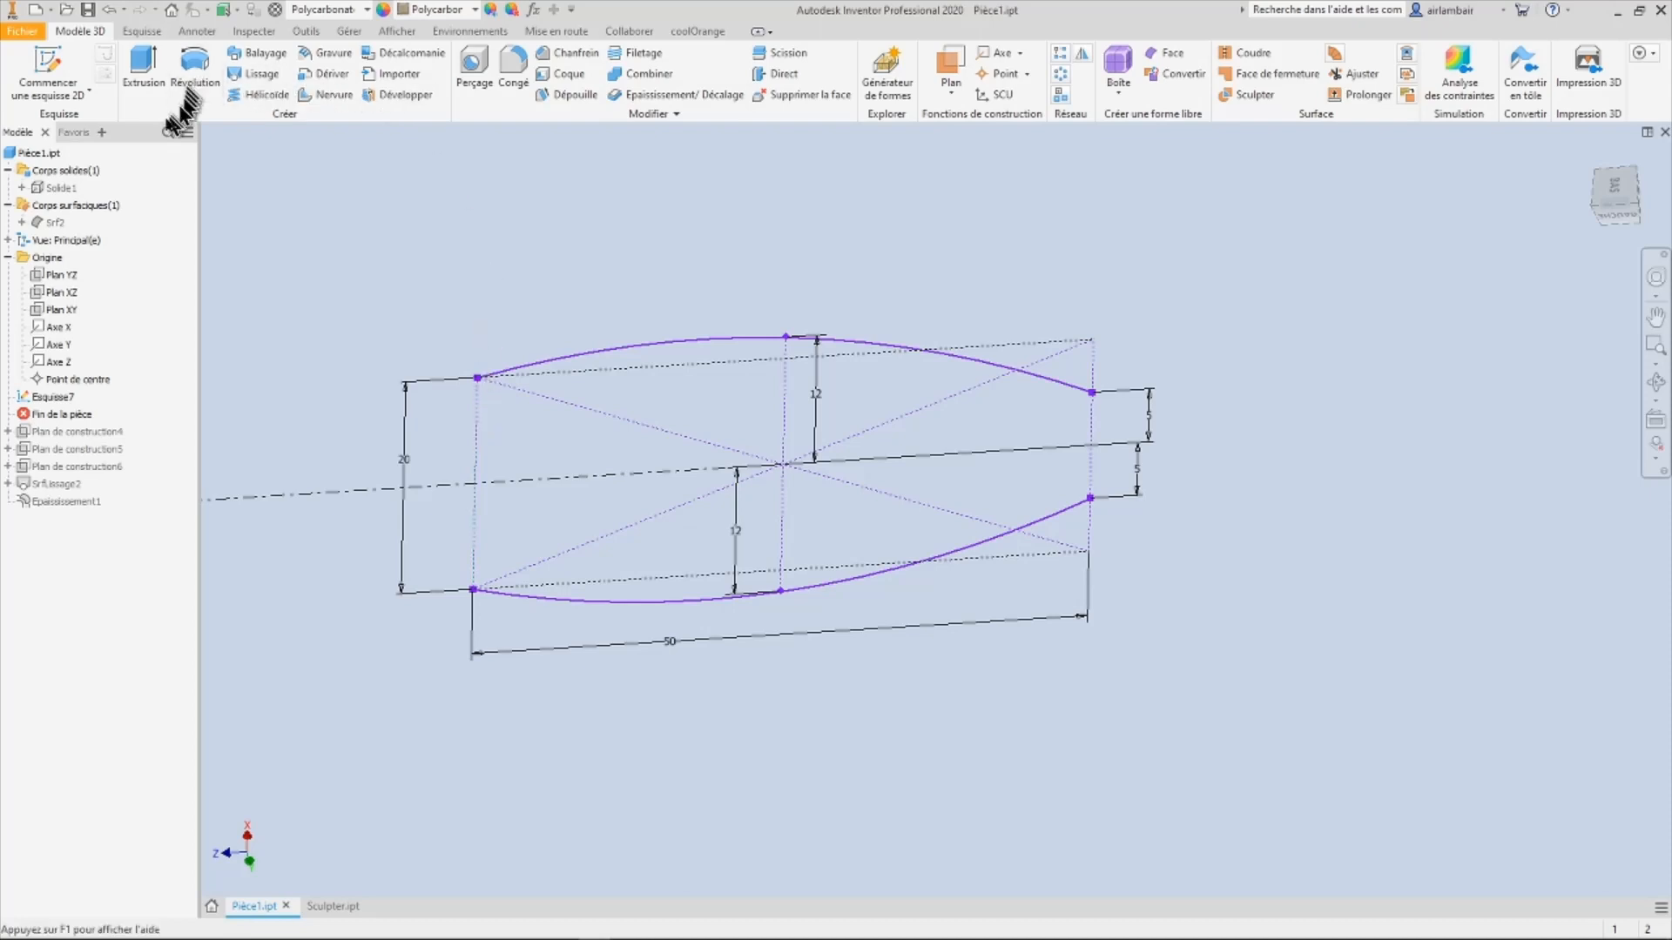
pyautogui.rightClick(525, 368)
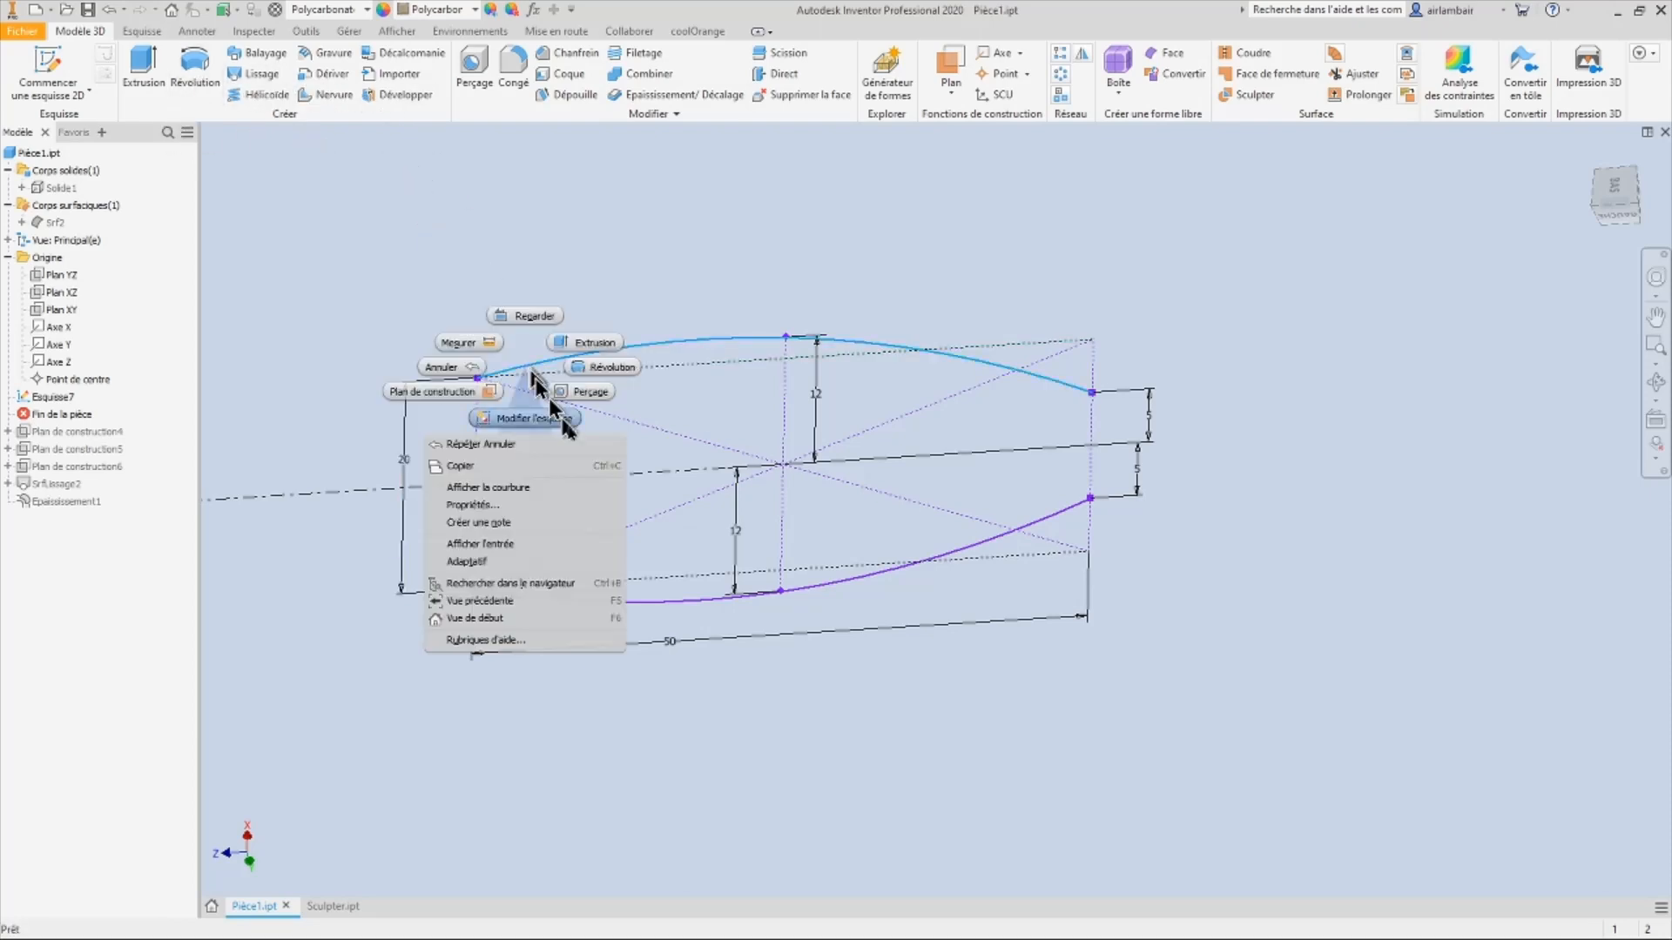
pyautogui.click(534, 419)
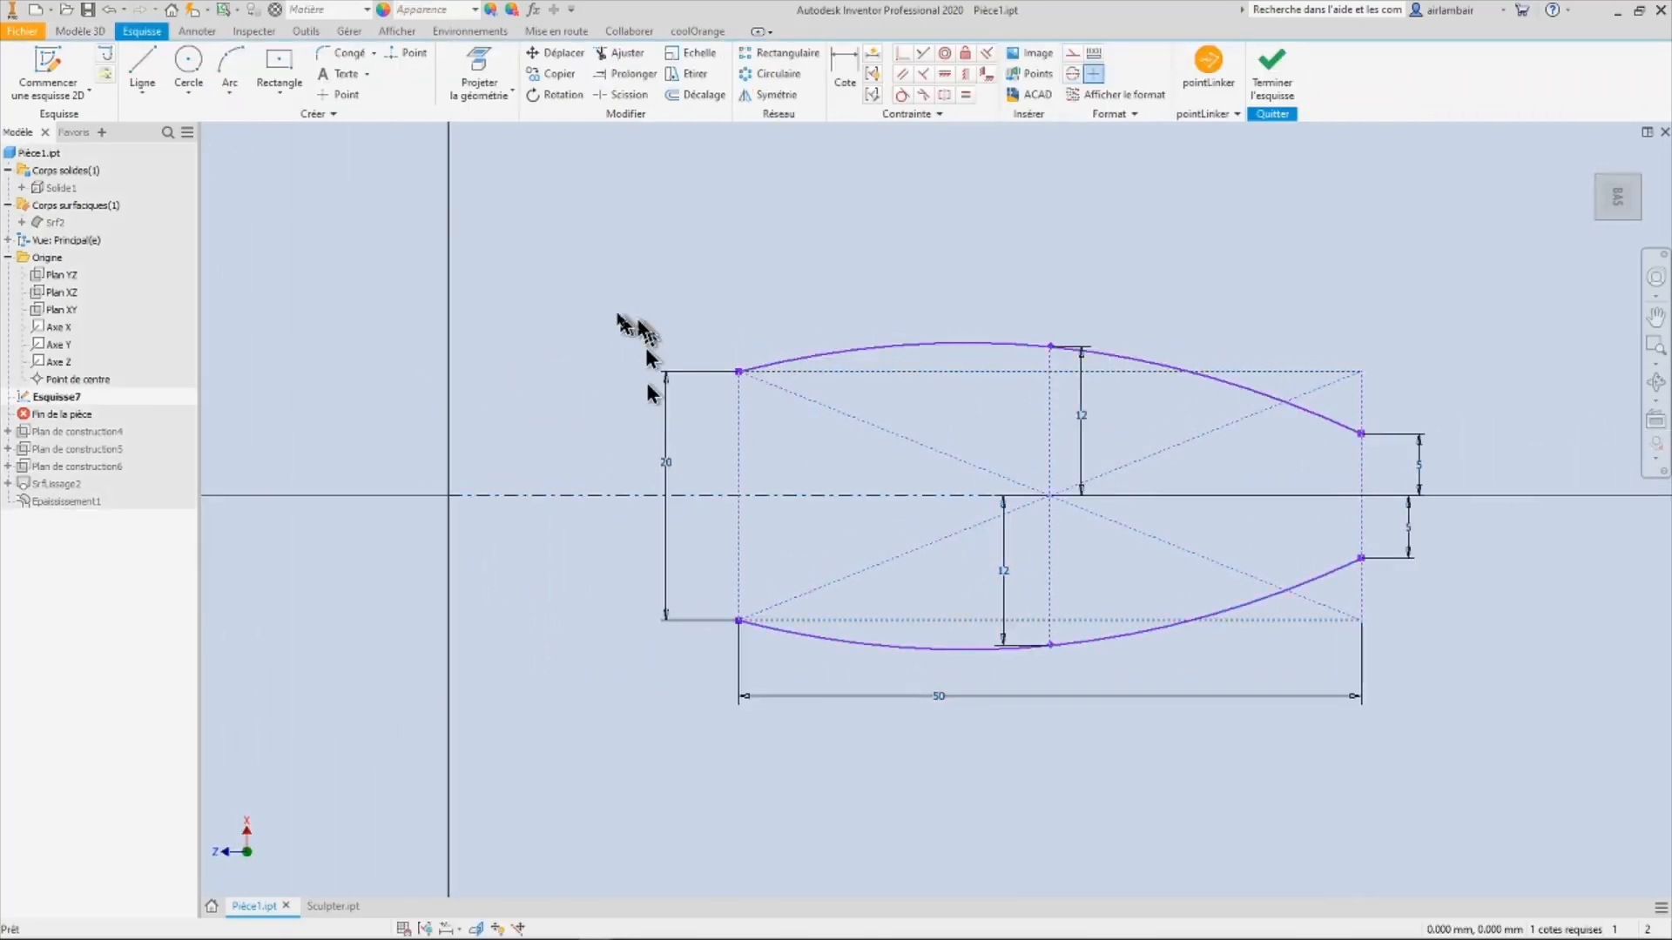
pyautogui.click(141, 84)
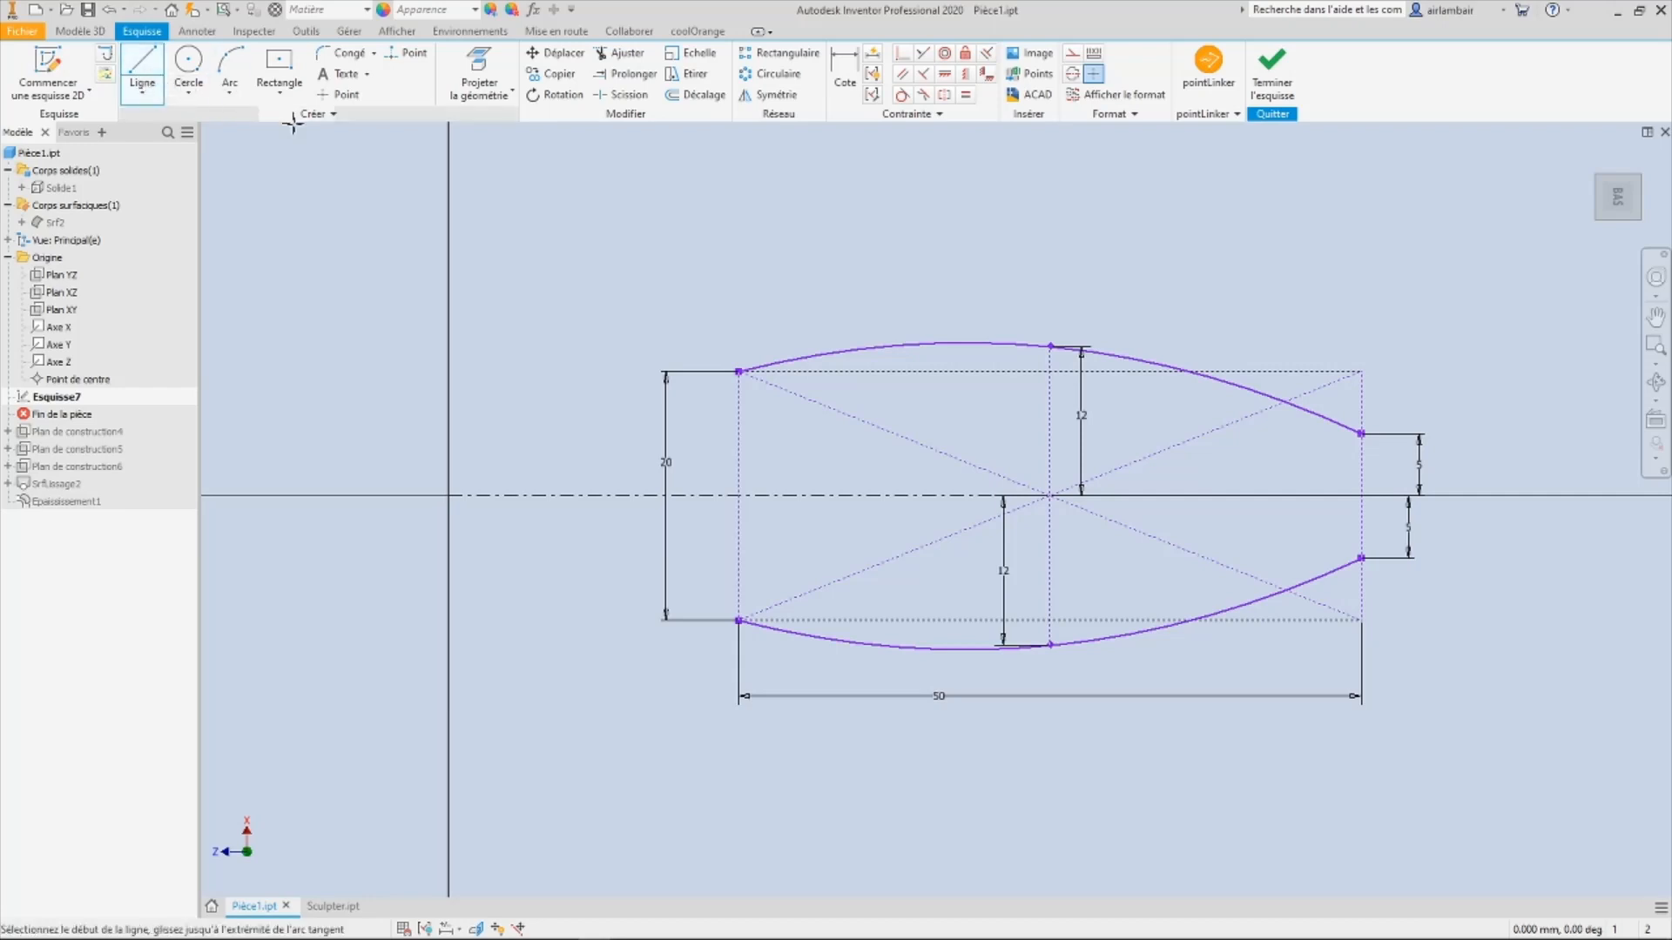
pyautogui.click(1073, 55)
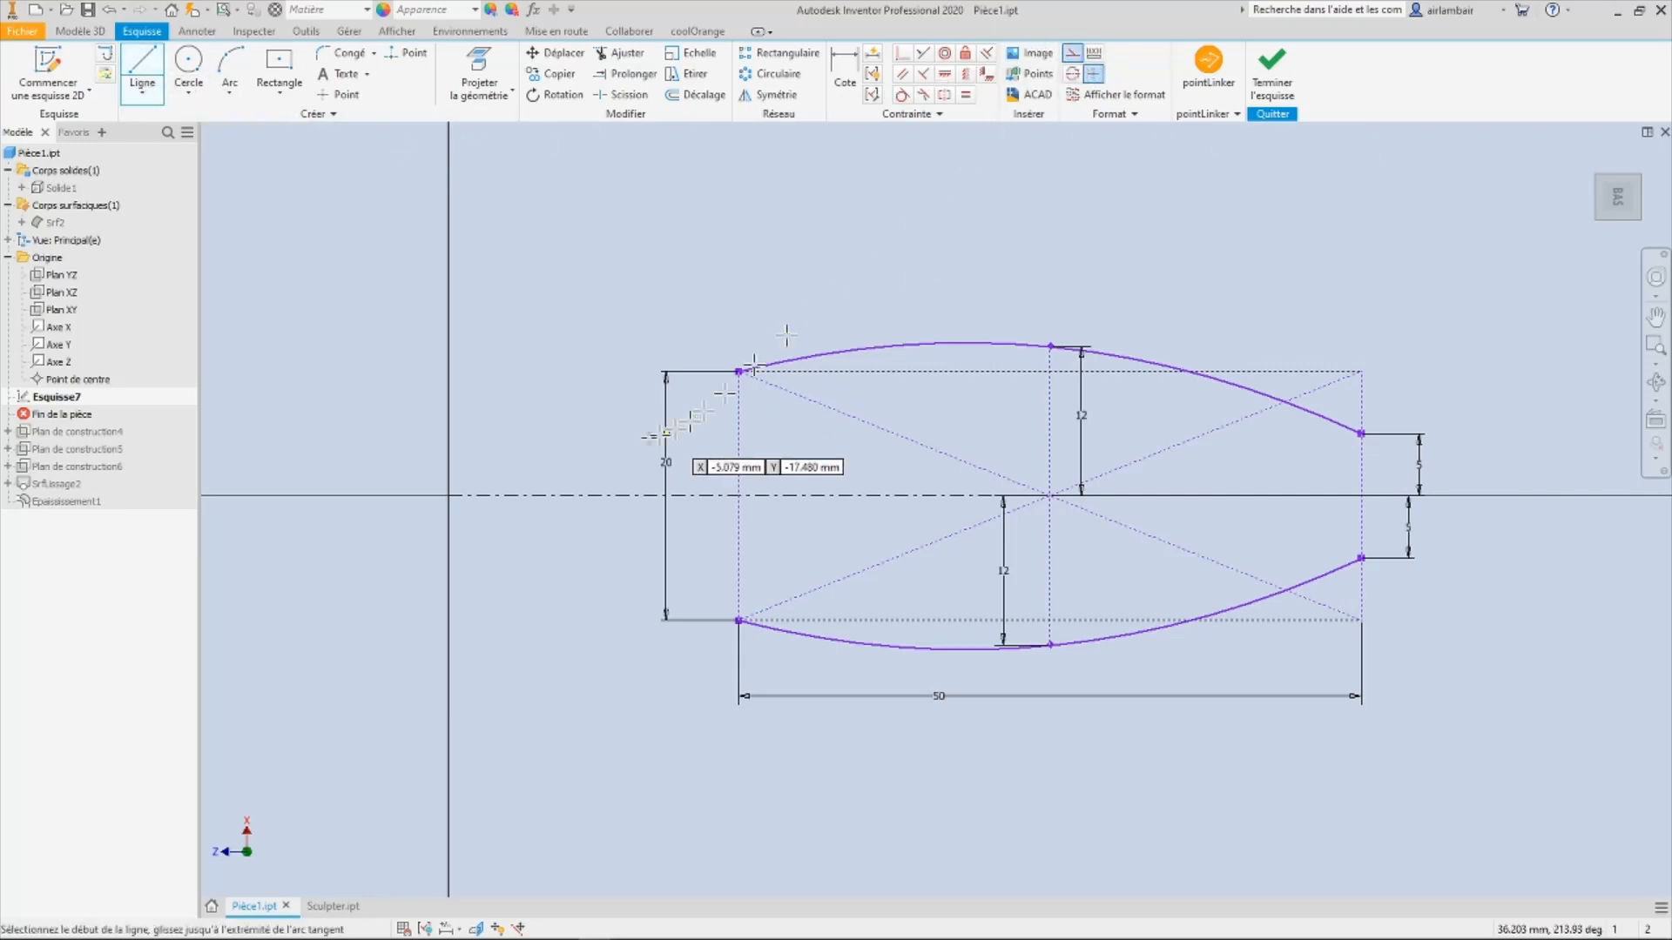
pyautogui.click(584, 495)
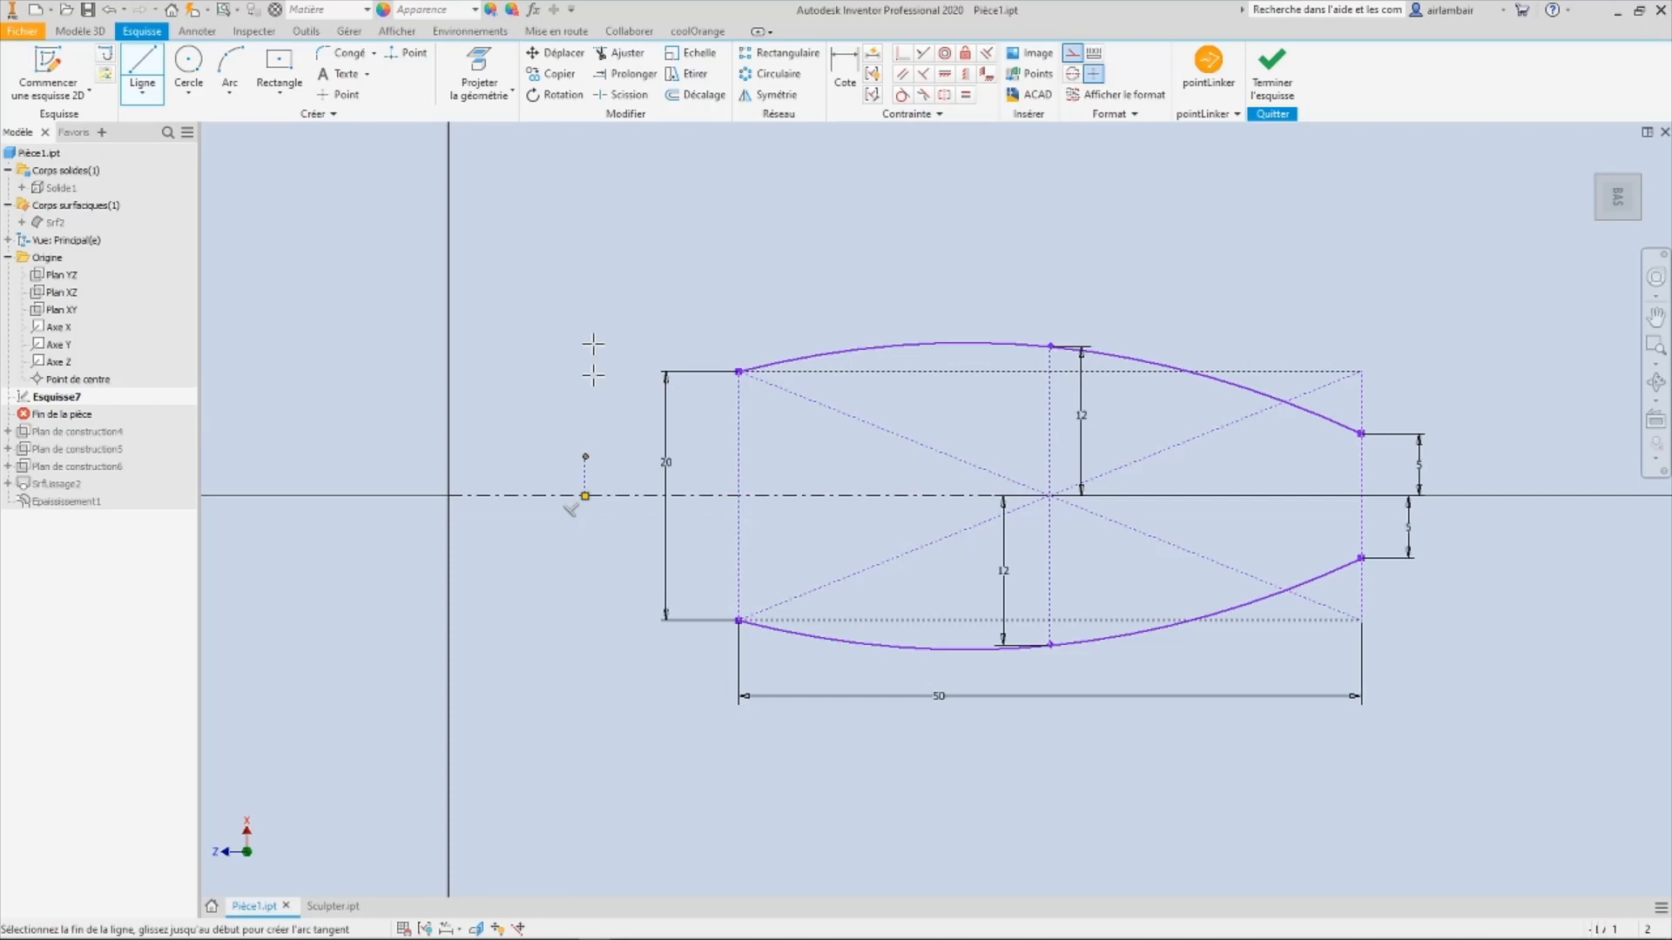
pyautogui.click(585, 238)
pyautogui.press('Escape')
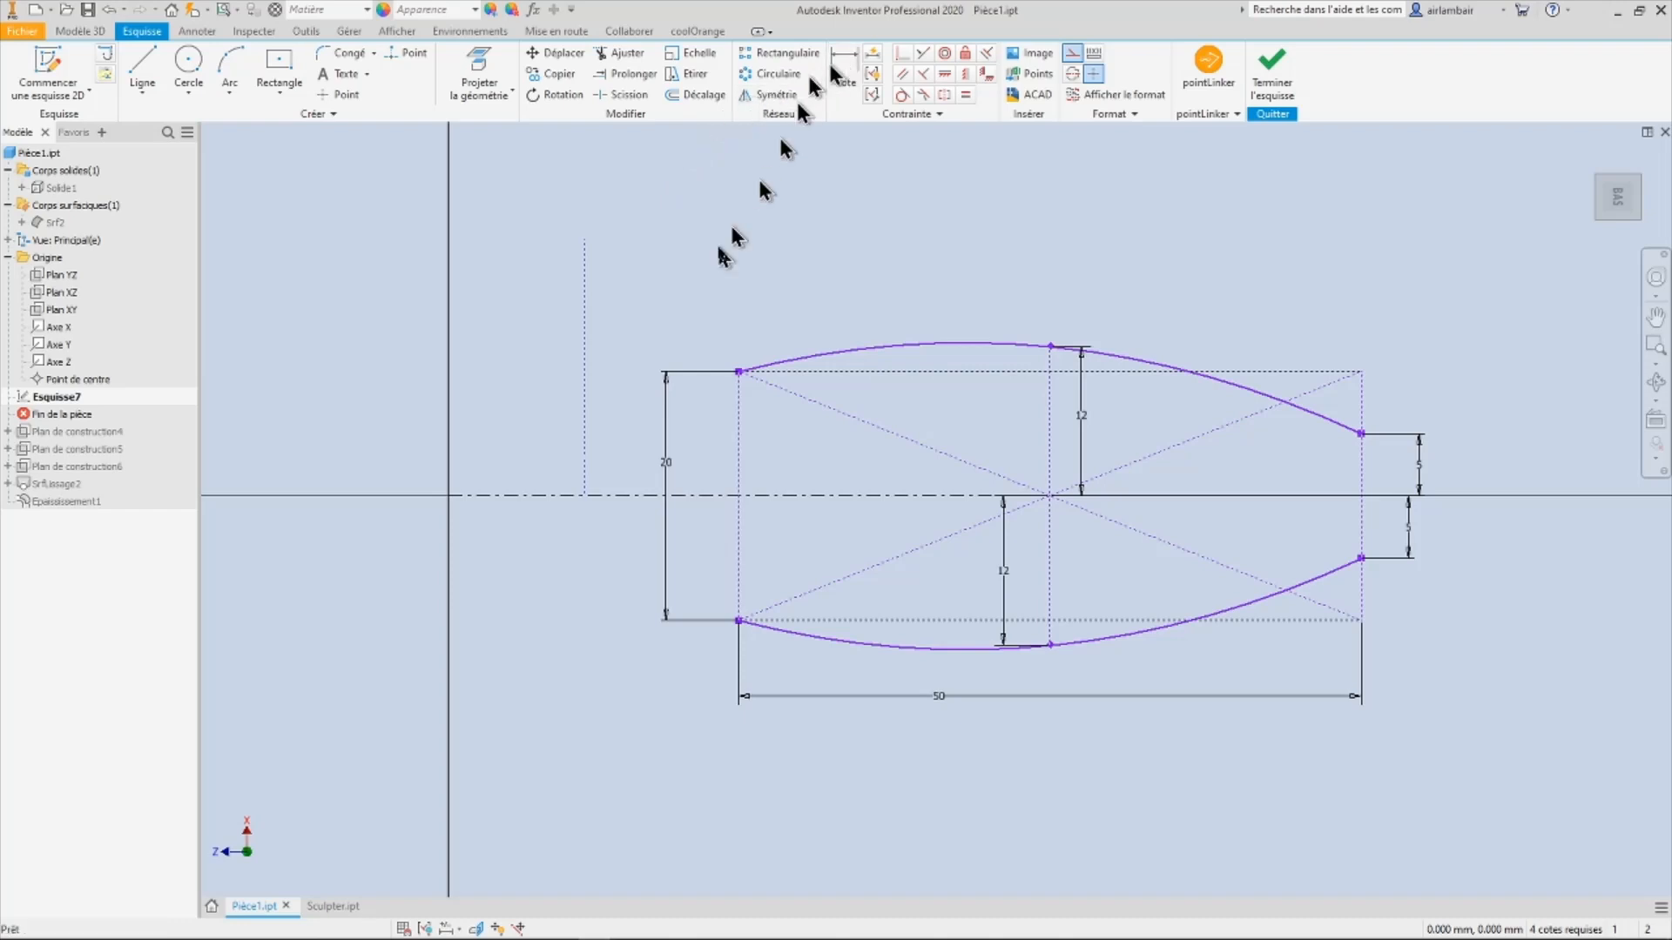
pyautogui.moveTo(586, 384); pyautogui.dragTo(539, 384)
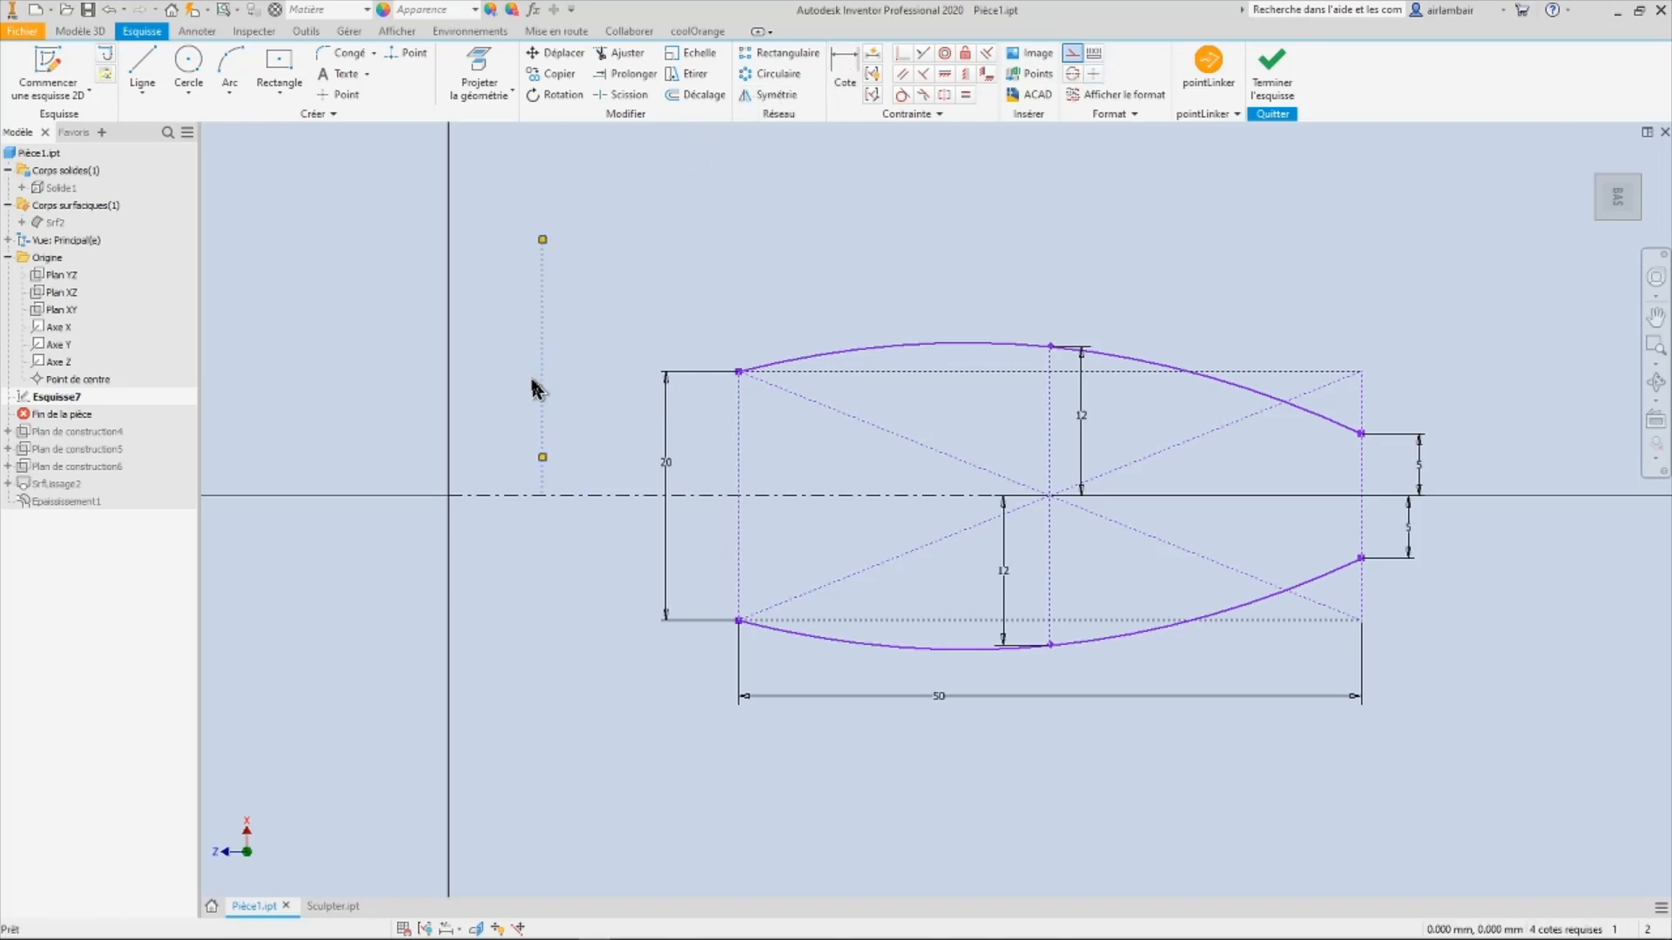
pyautogui.click(845, 71)
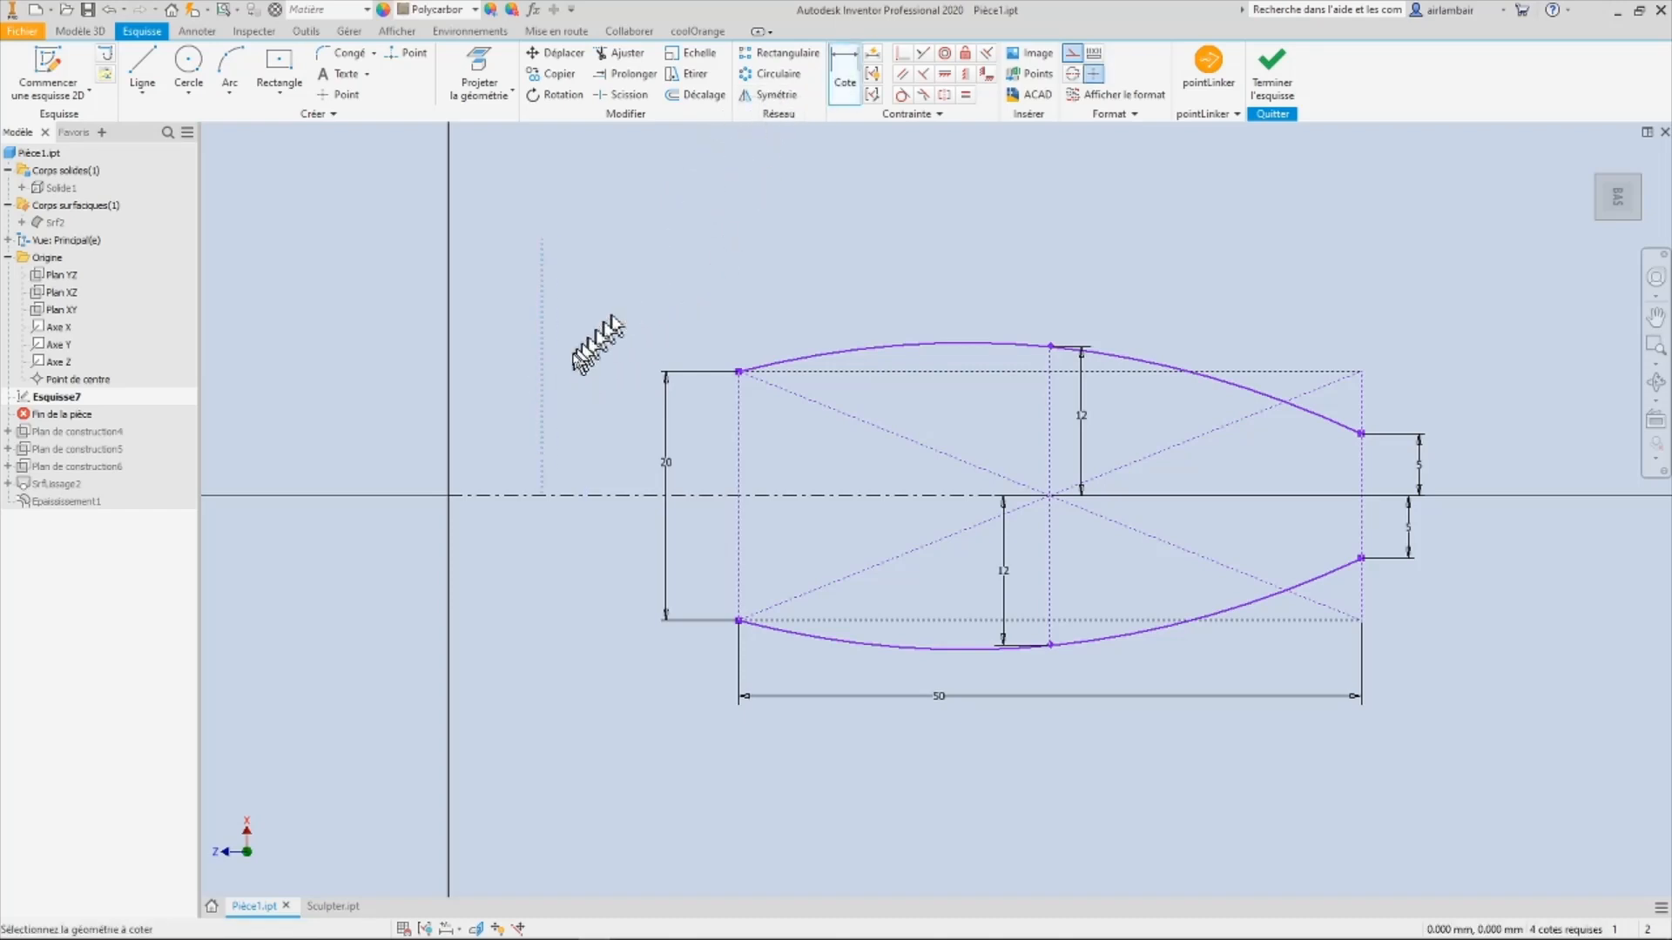
pyautogui.click(544, 396)
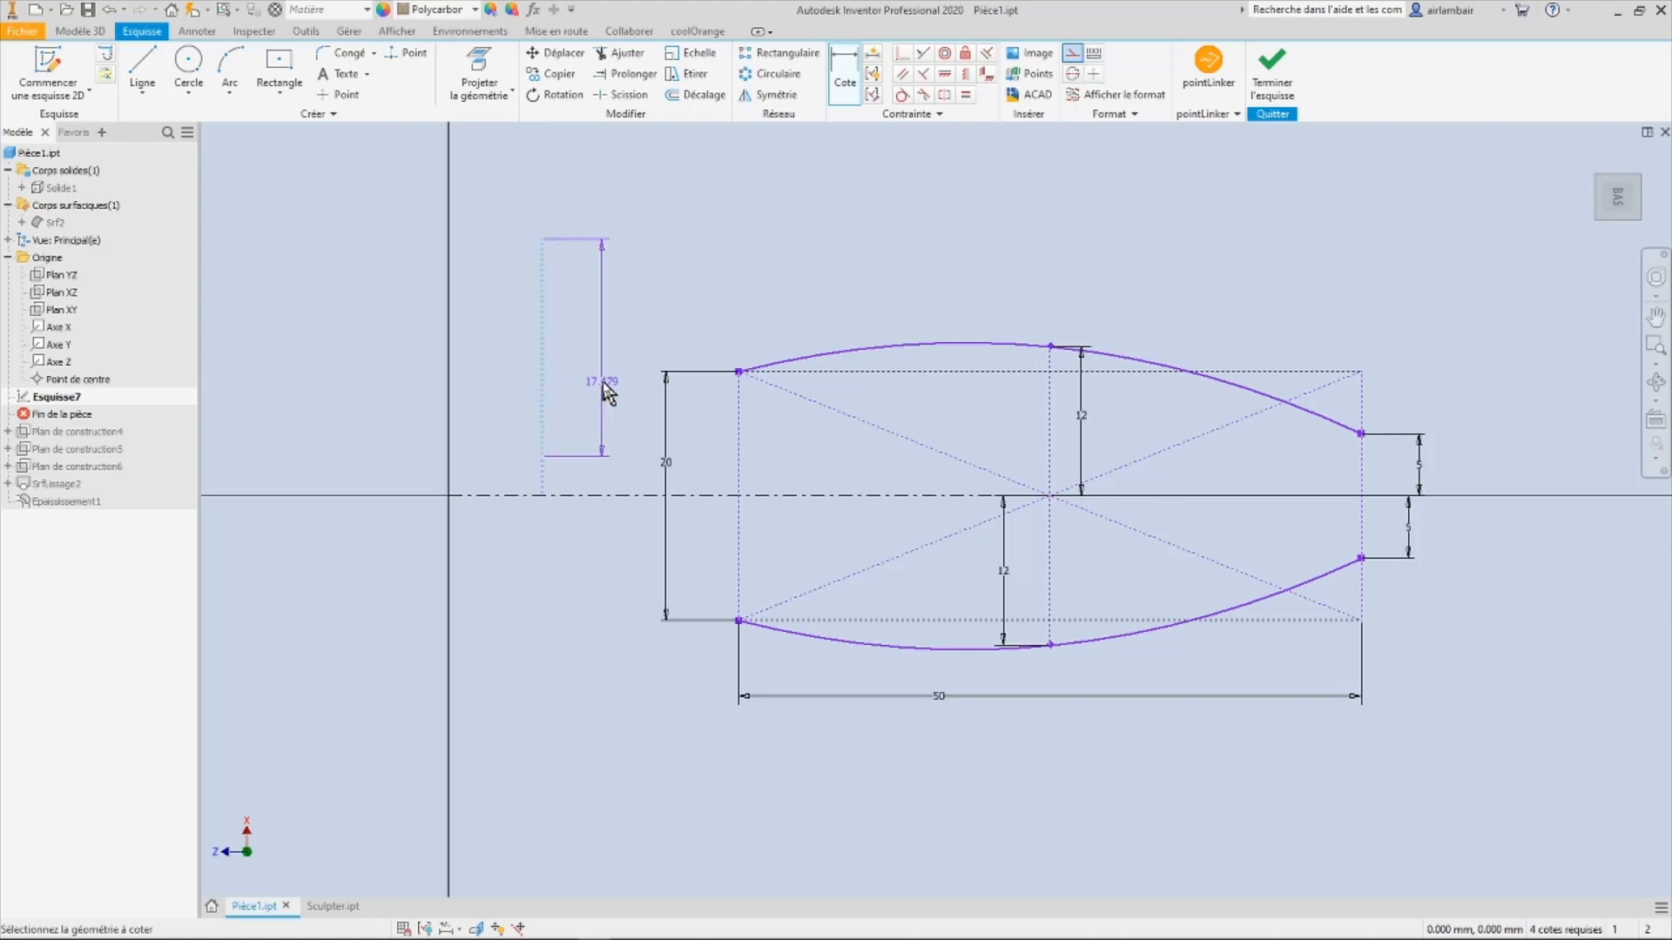
pyautogui.press('Escape')
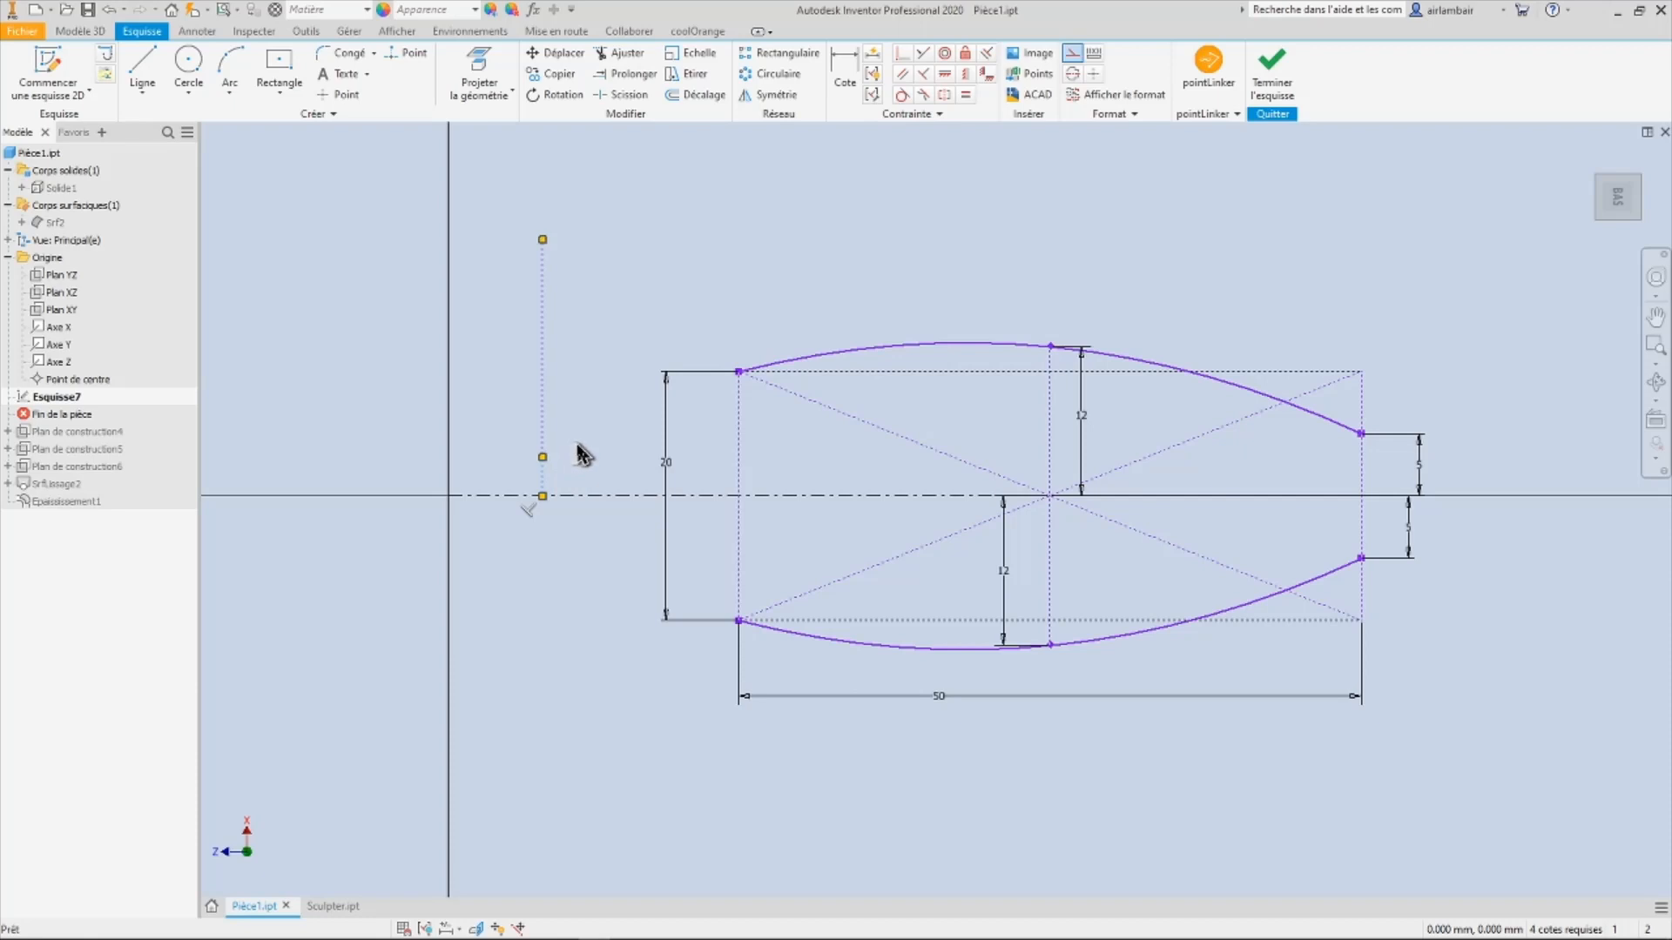
pyautogui.press('Delete')
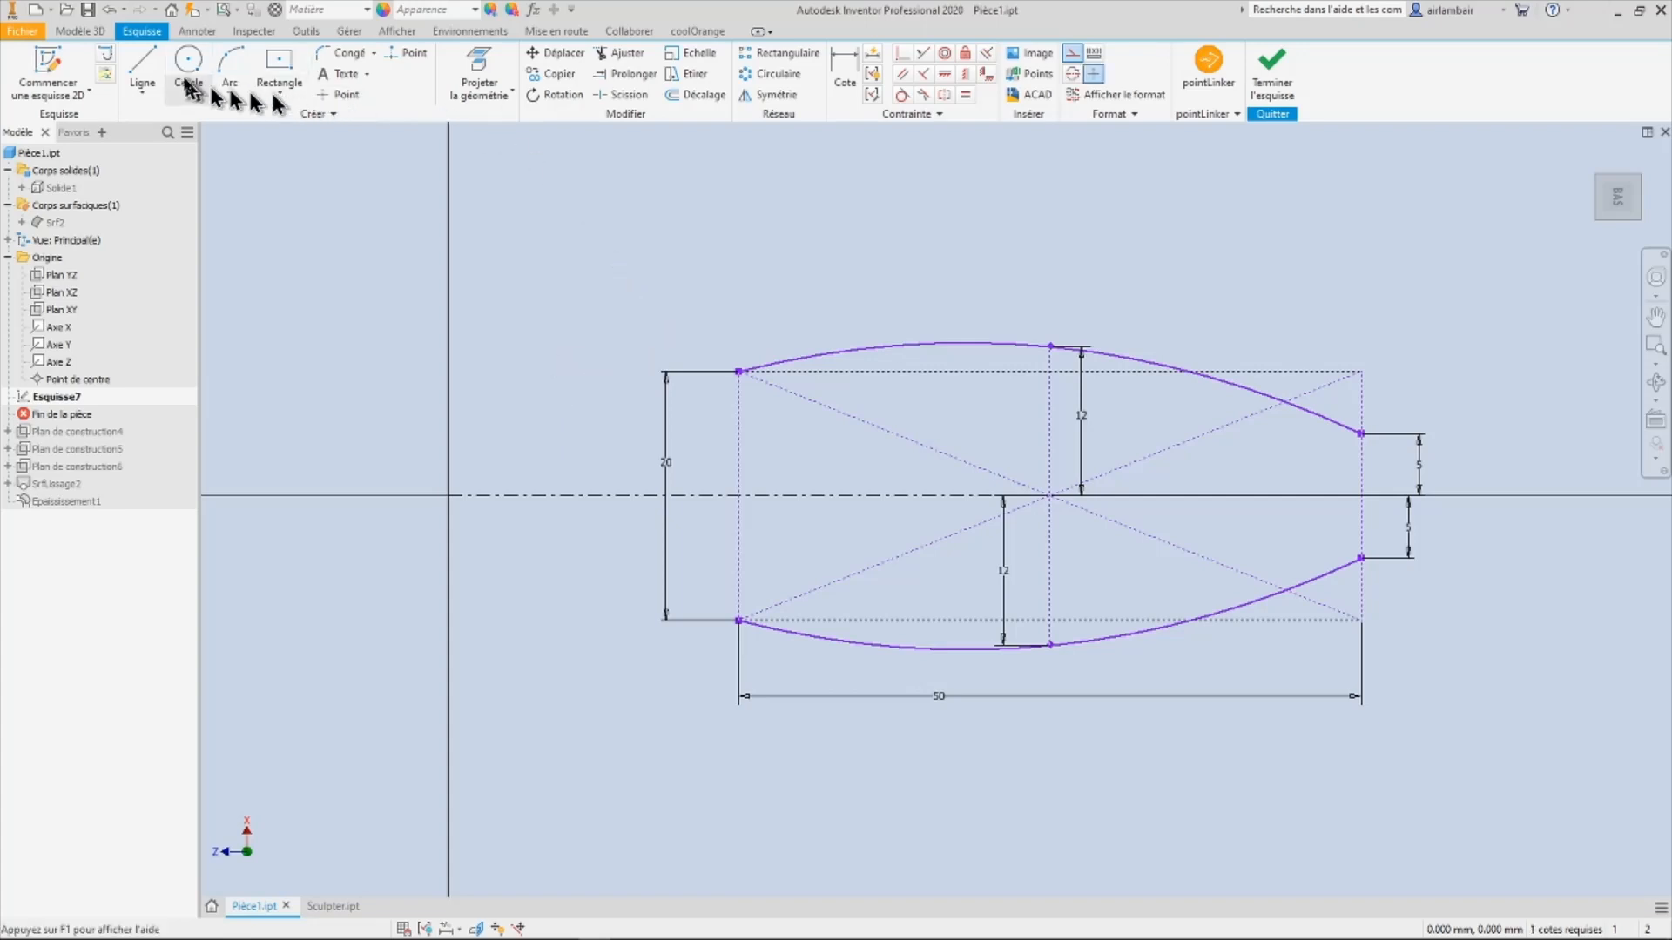
# Step: Draw a vertical construction line about 22 mm long upward from the centreline, between the origin and the profile's wide end
pyautogui.click(142, 67)
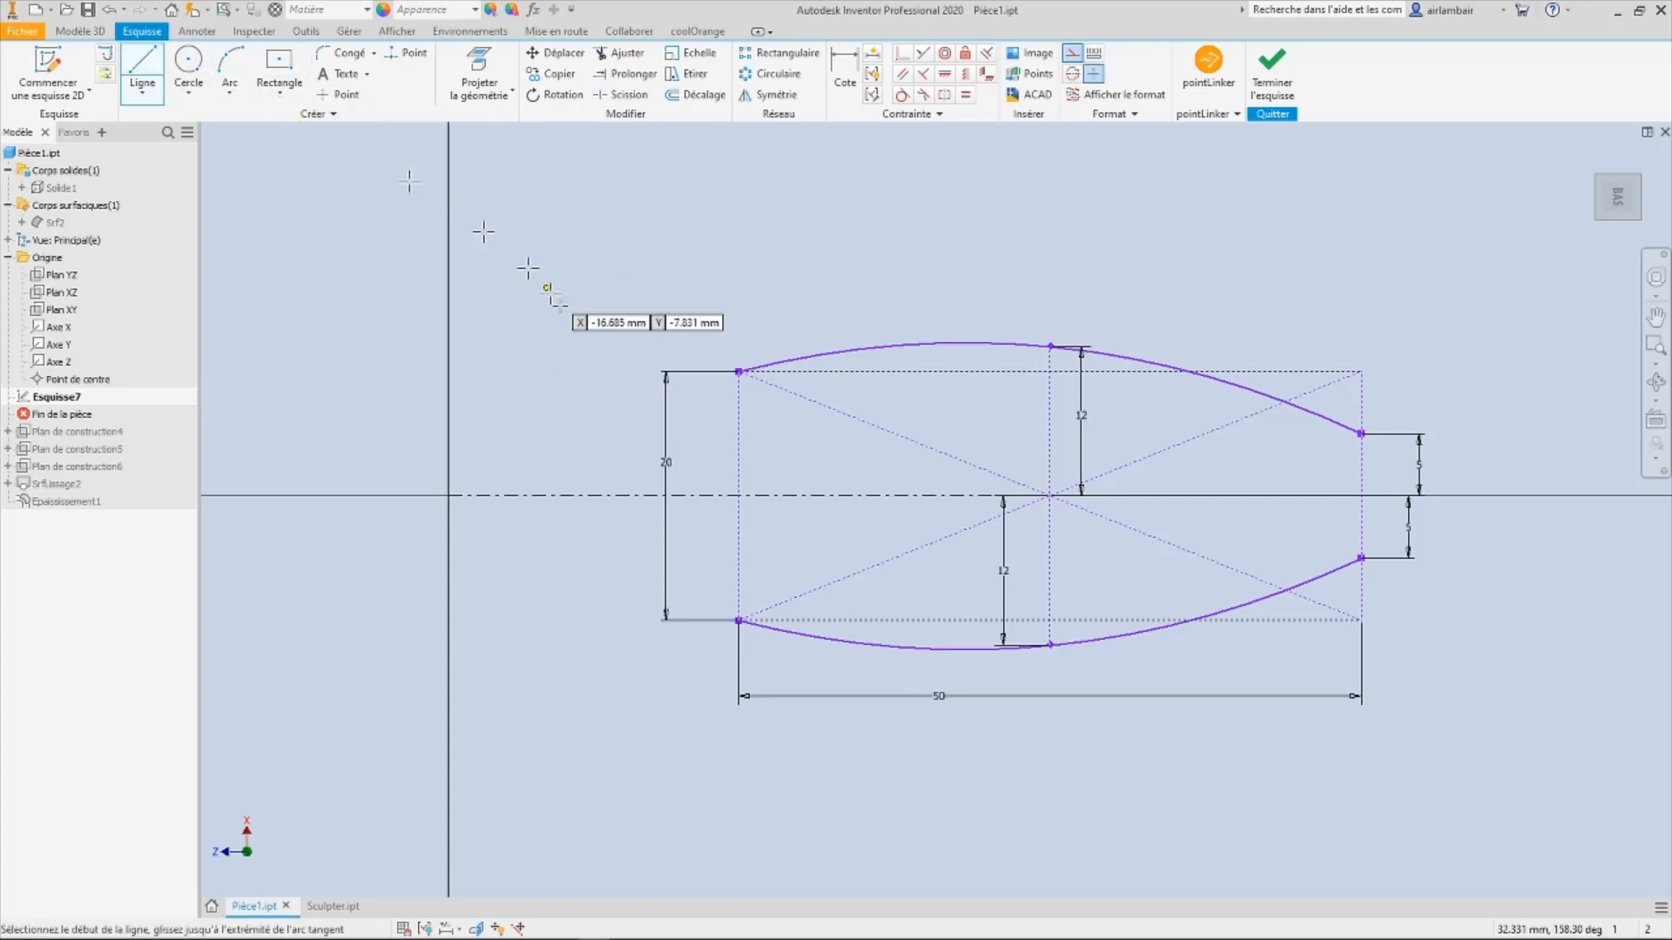
pyautogui.click(566, 496)
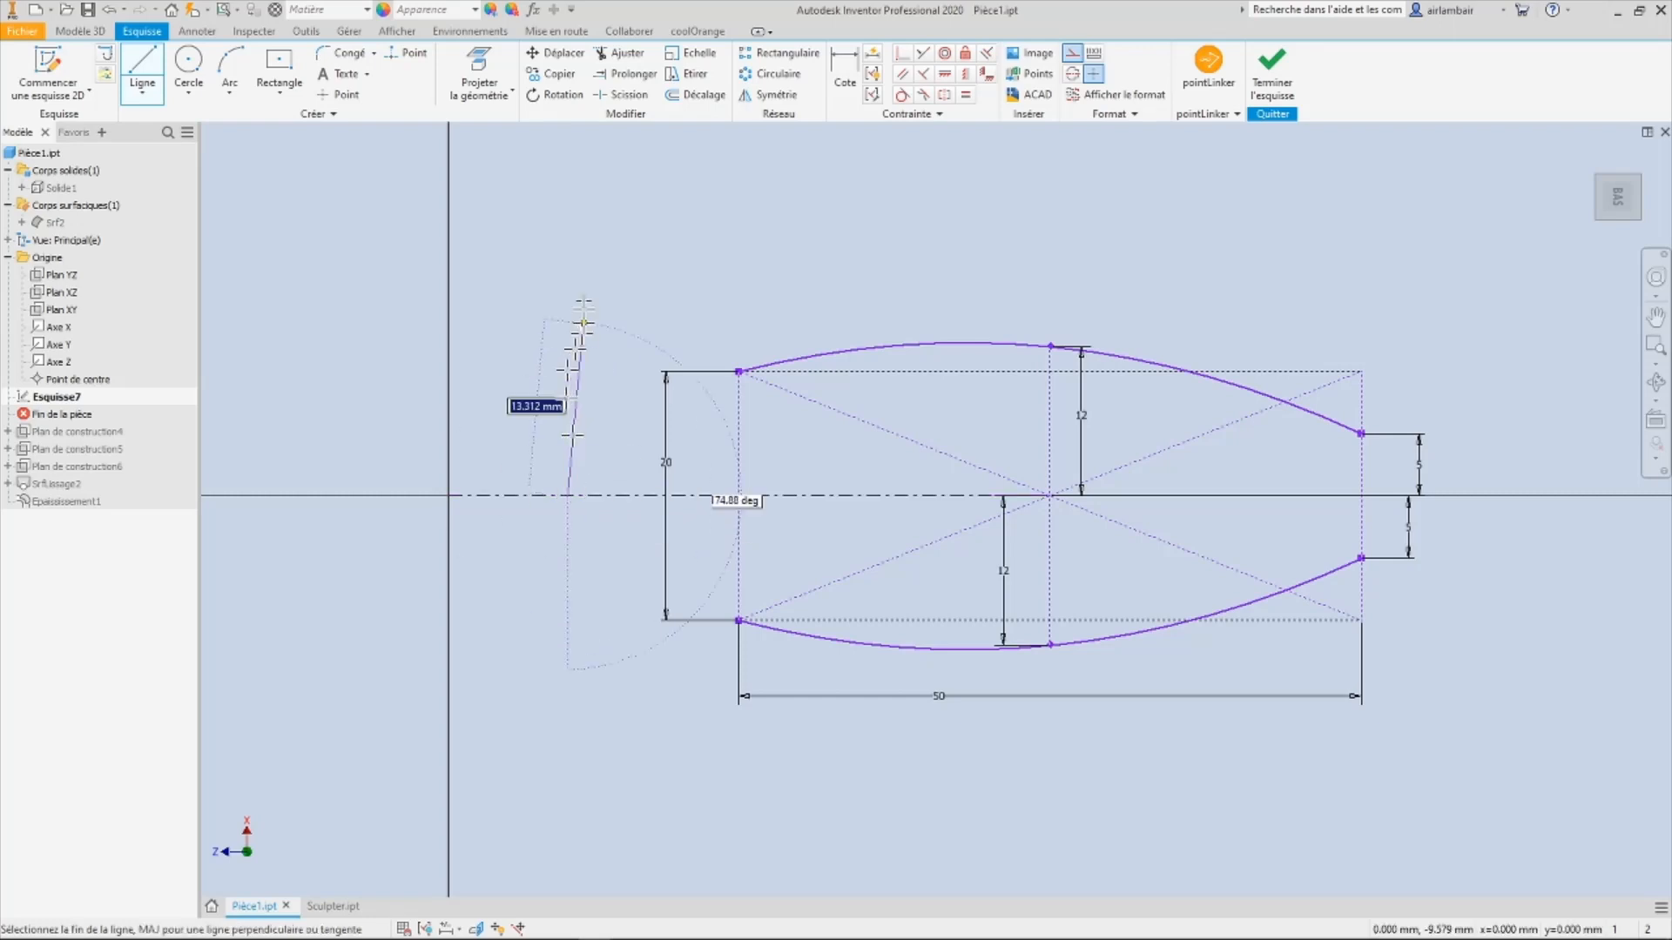
pyautogui.click(570, 219)
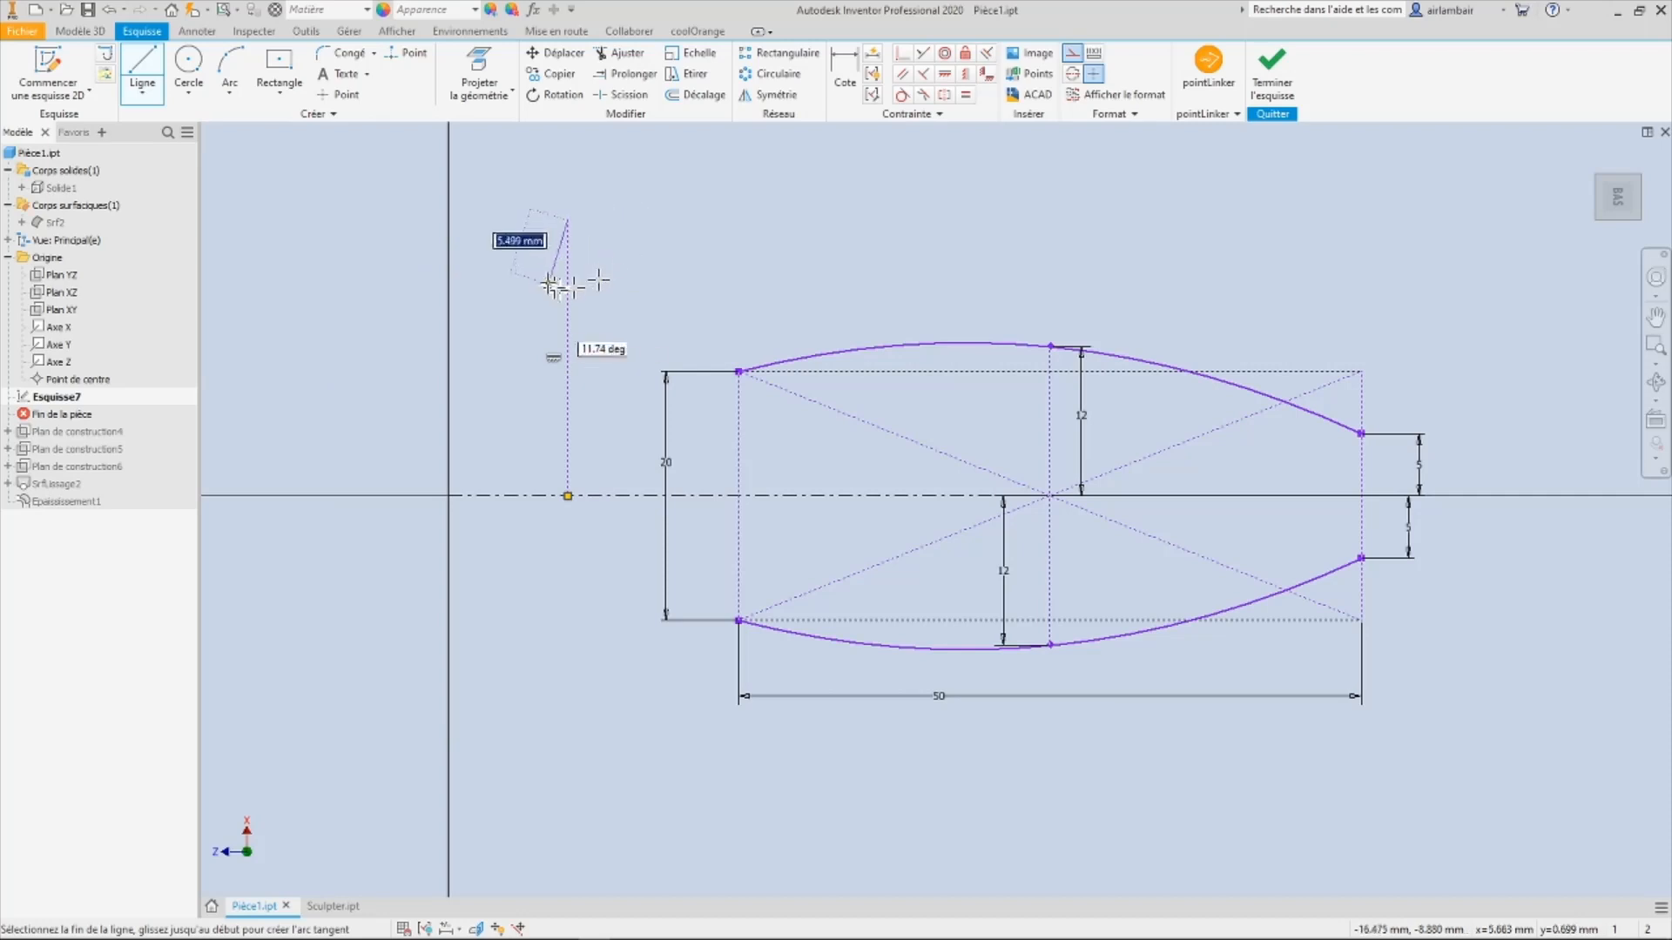
pyautogui.press('Escape')
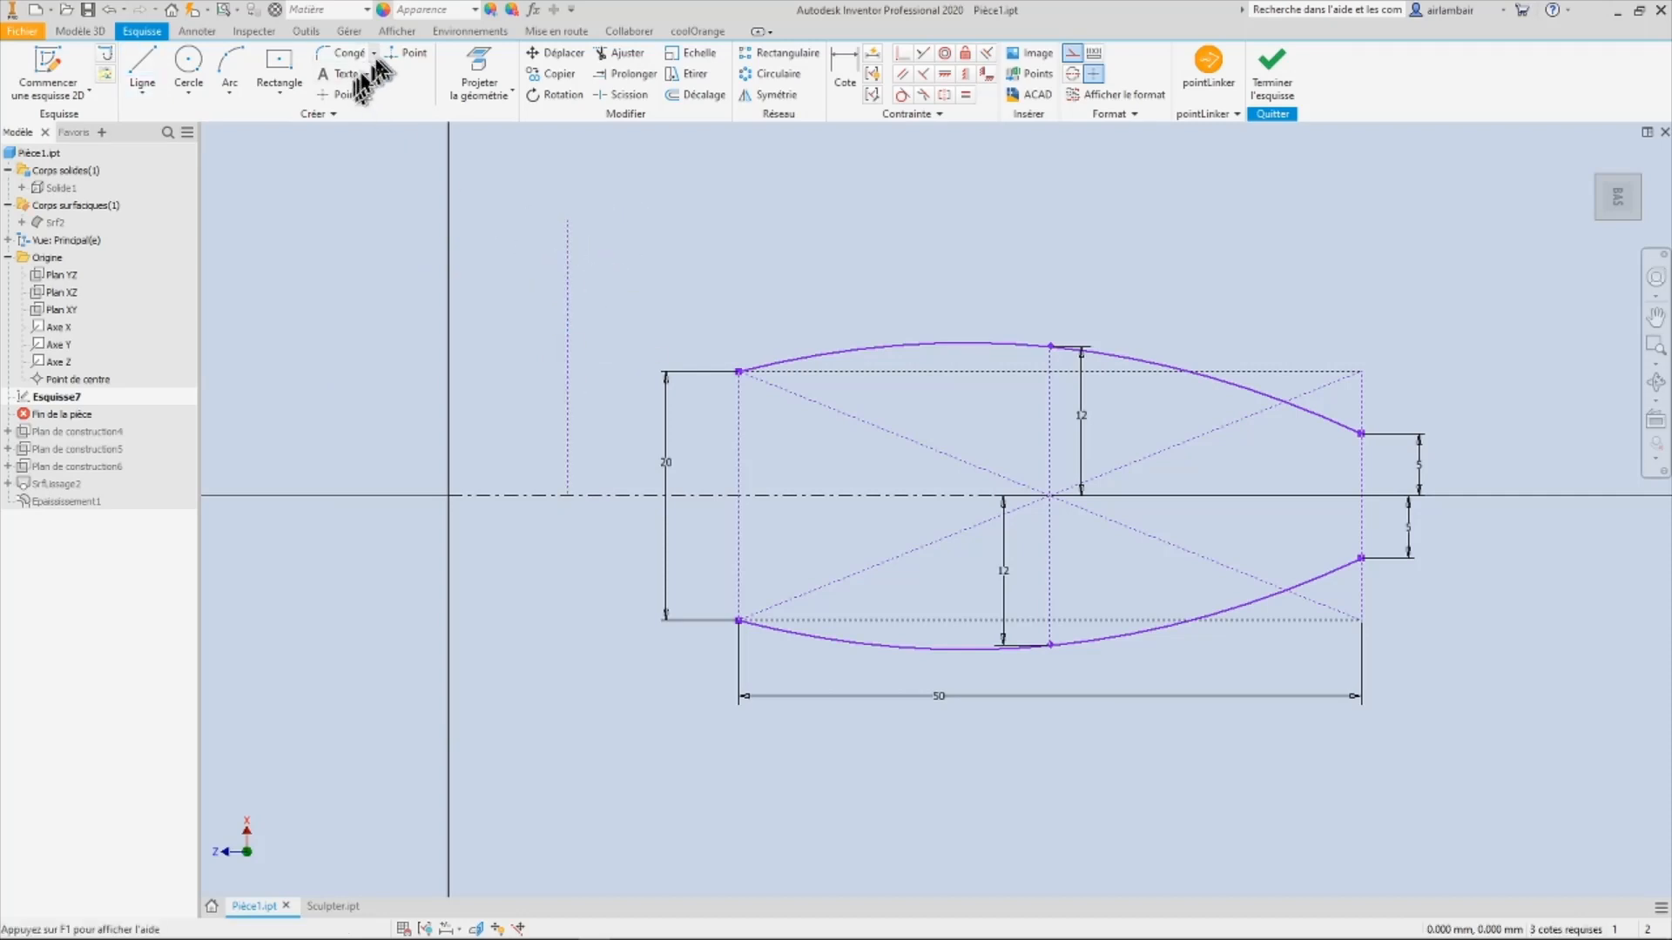
# Step: Dimension the vertical construction line's length and set it to 20 mm
pyautogui.click(845, 70)
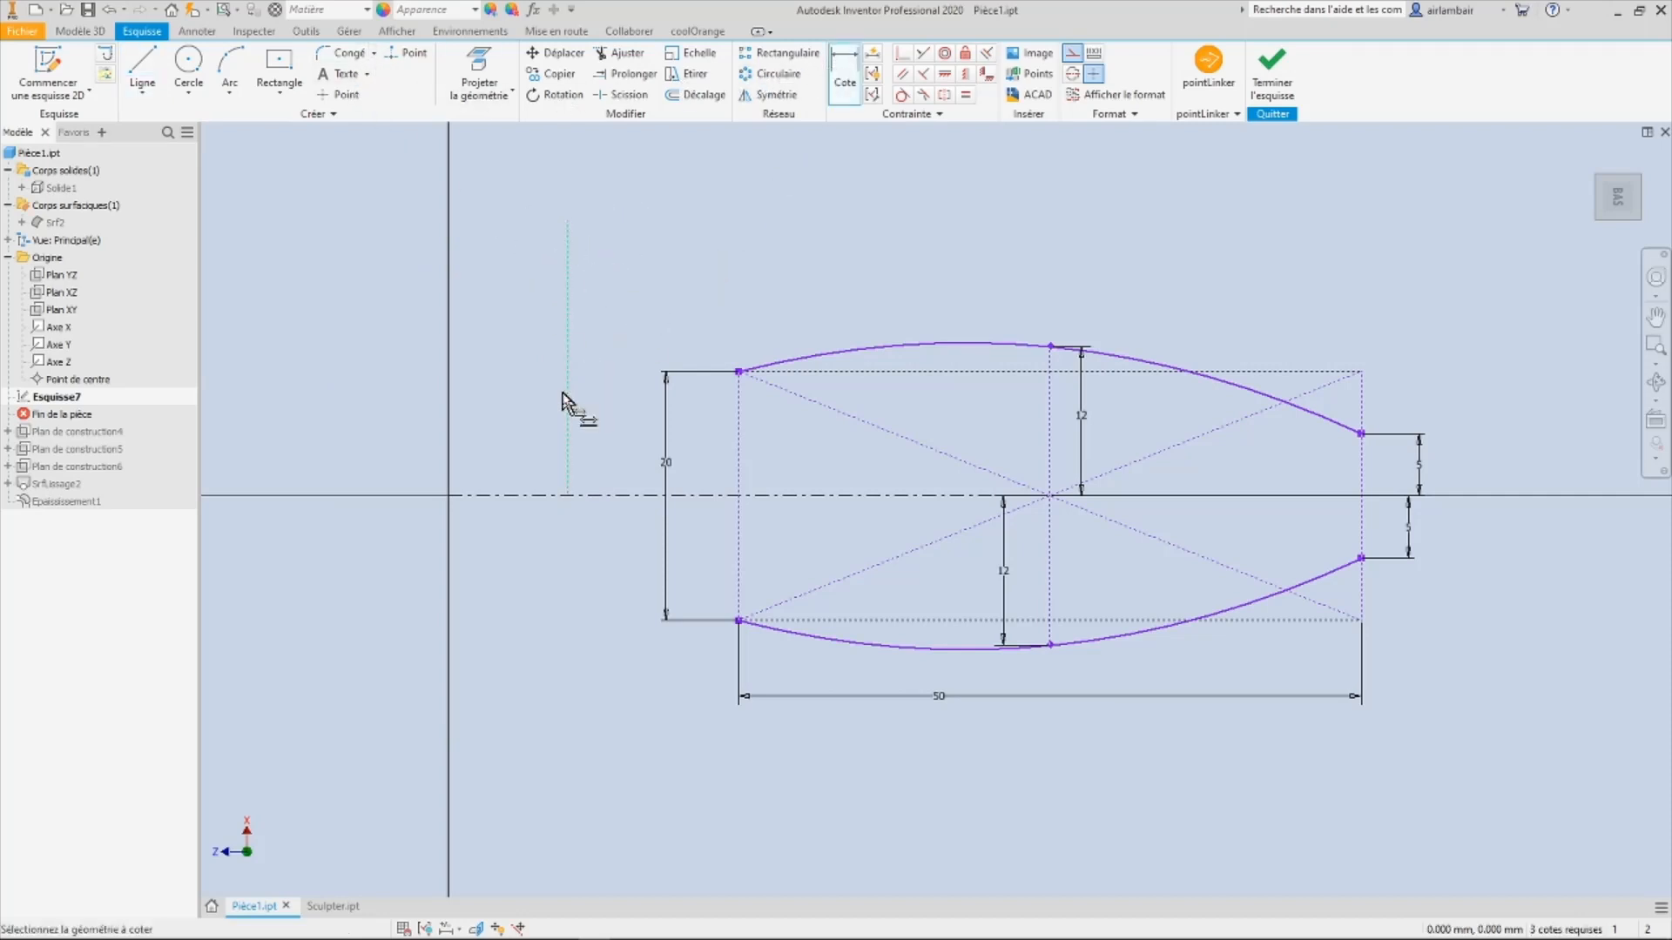
pyautogui.click(566, 375)
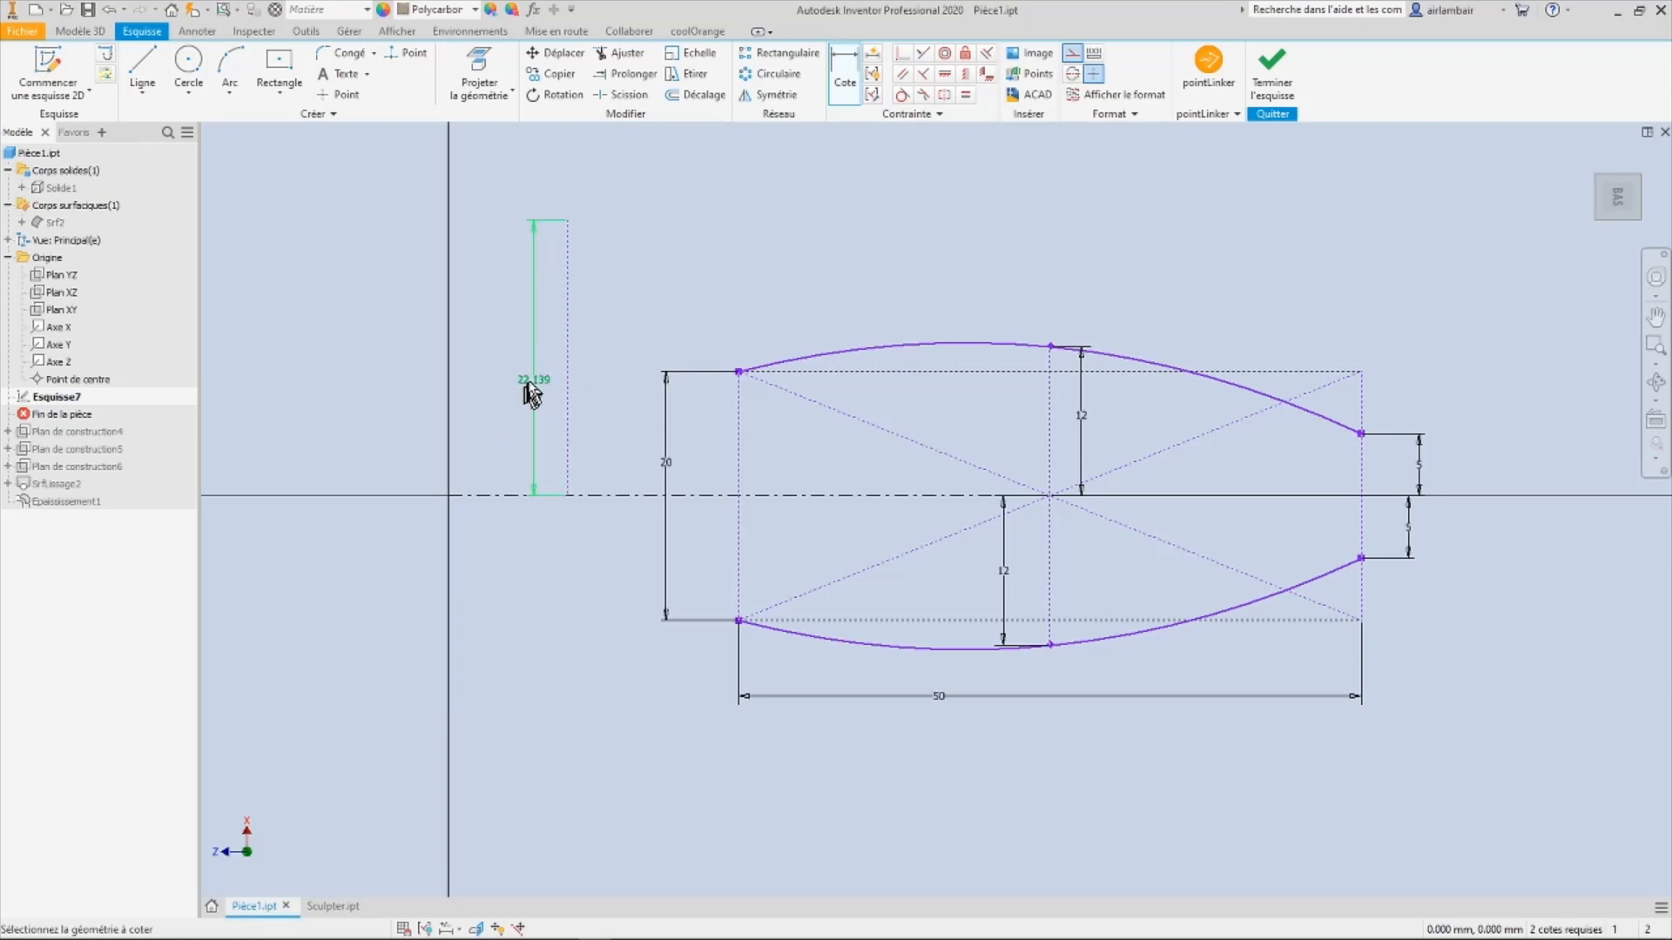
pyautogui.click(535, 383)
pyautogui.press('Return')
pyautogui.click(534, 380)
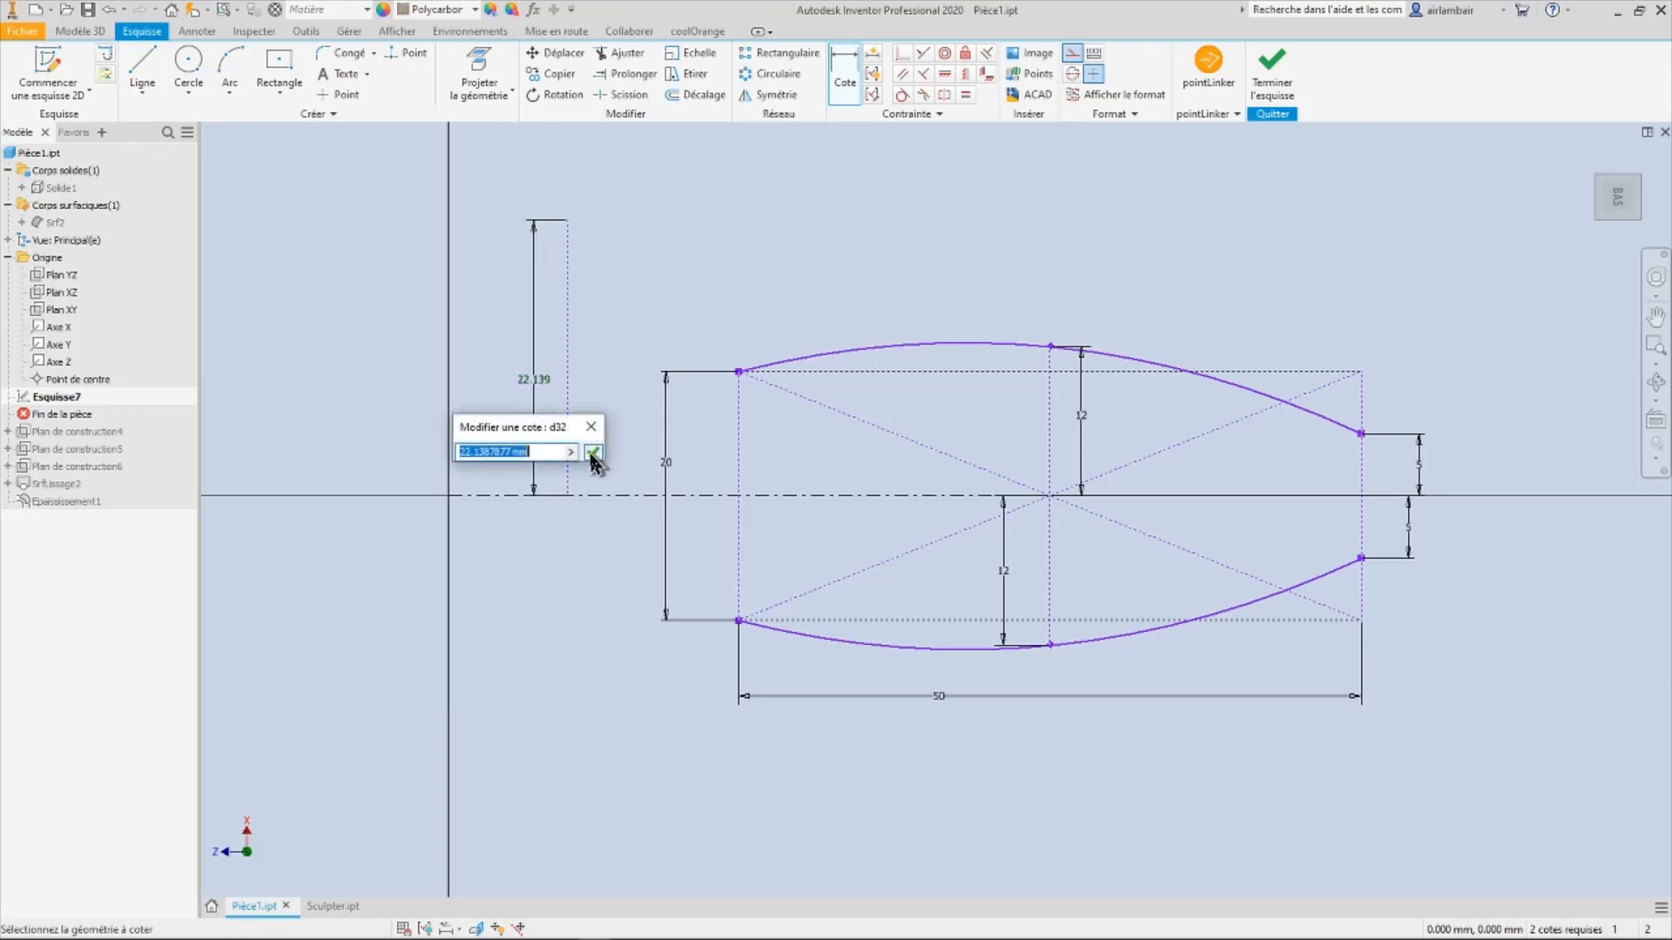
pyautogui.click(593, 451)
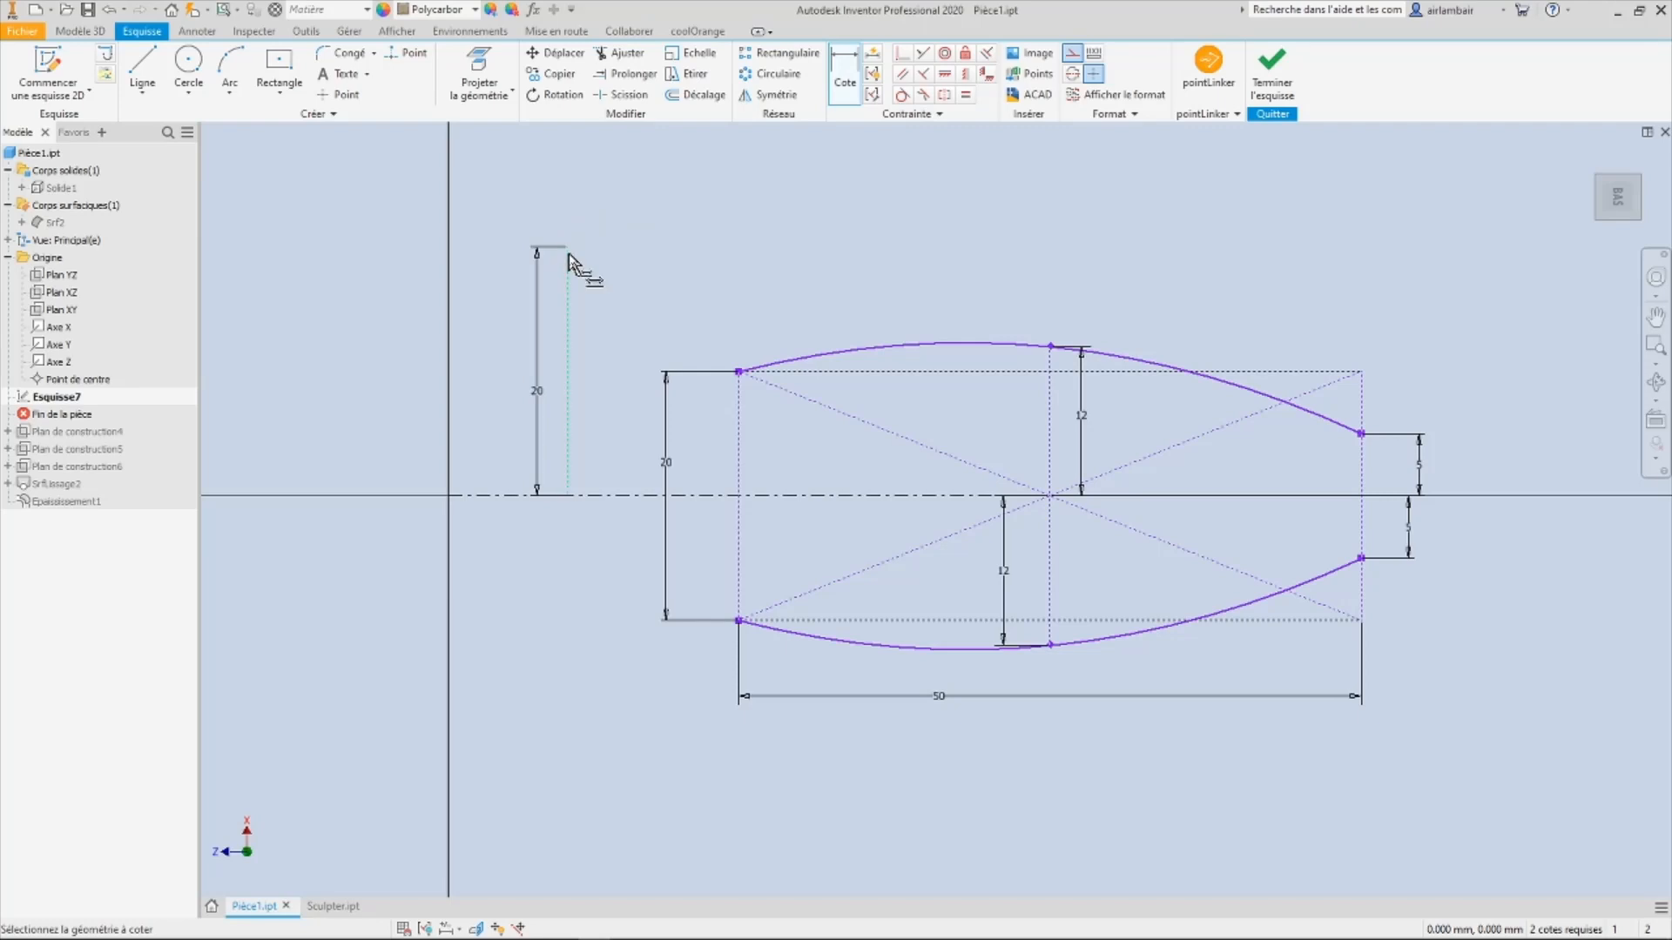
pyautogui.press('Escape')
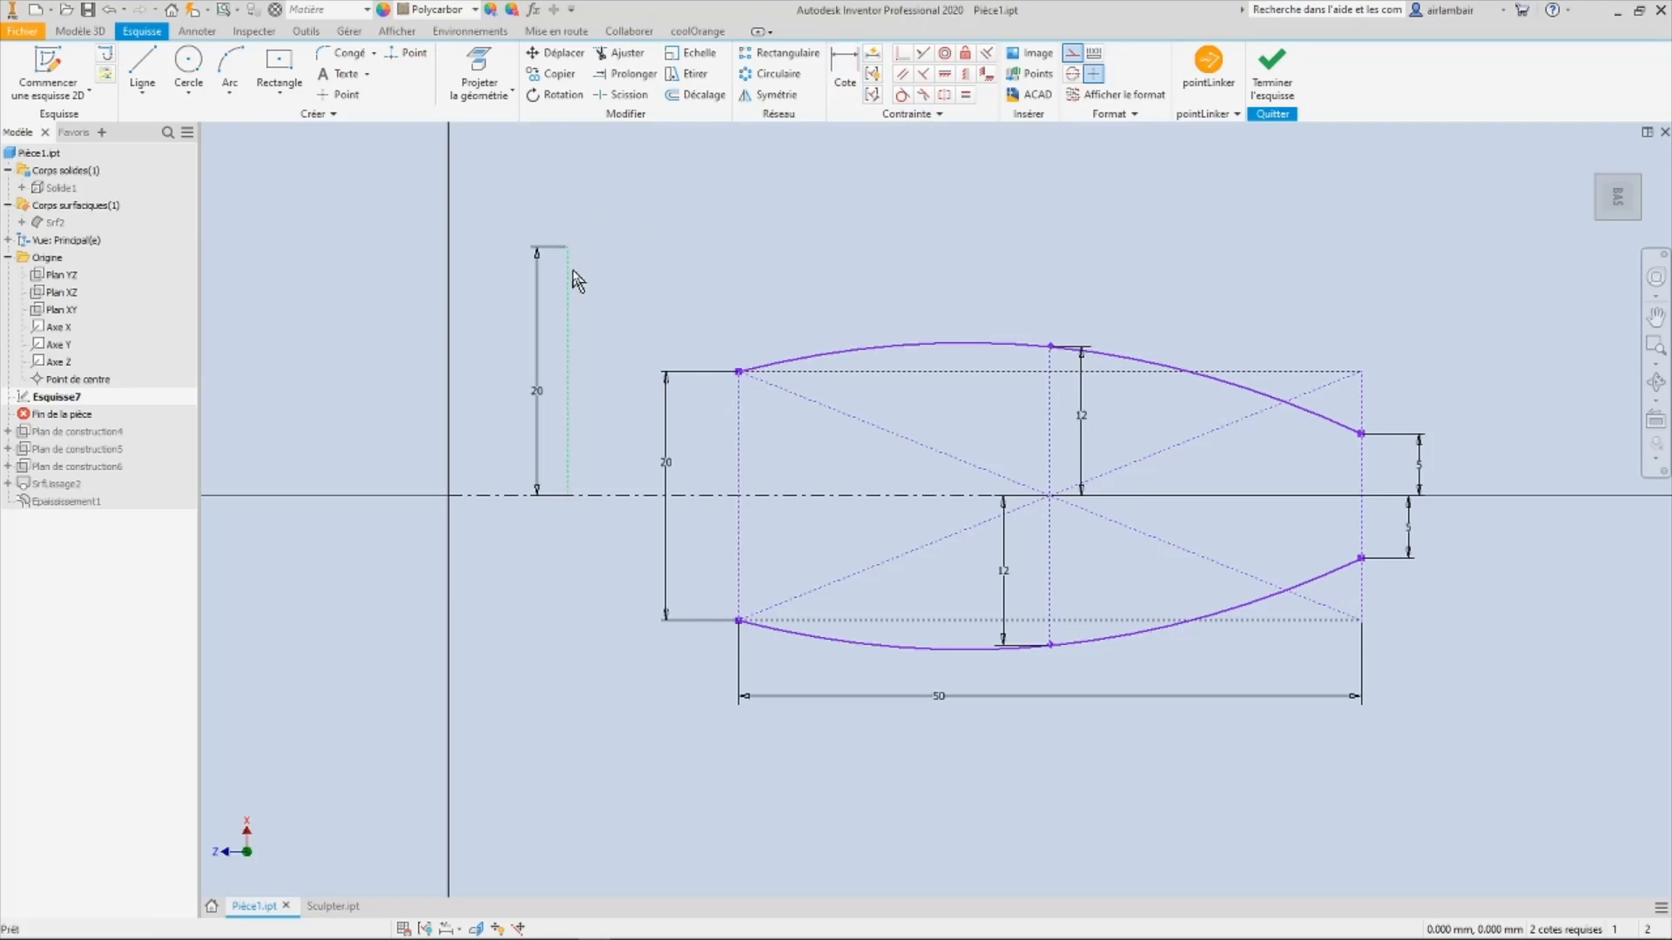
# Step: Start another construction line on the horizontal axis, just beyond the profile's narrow end
pyautogui.scroll(-3, 574, 256)
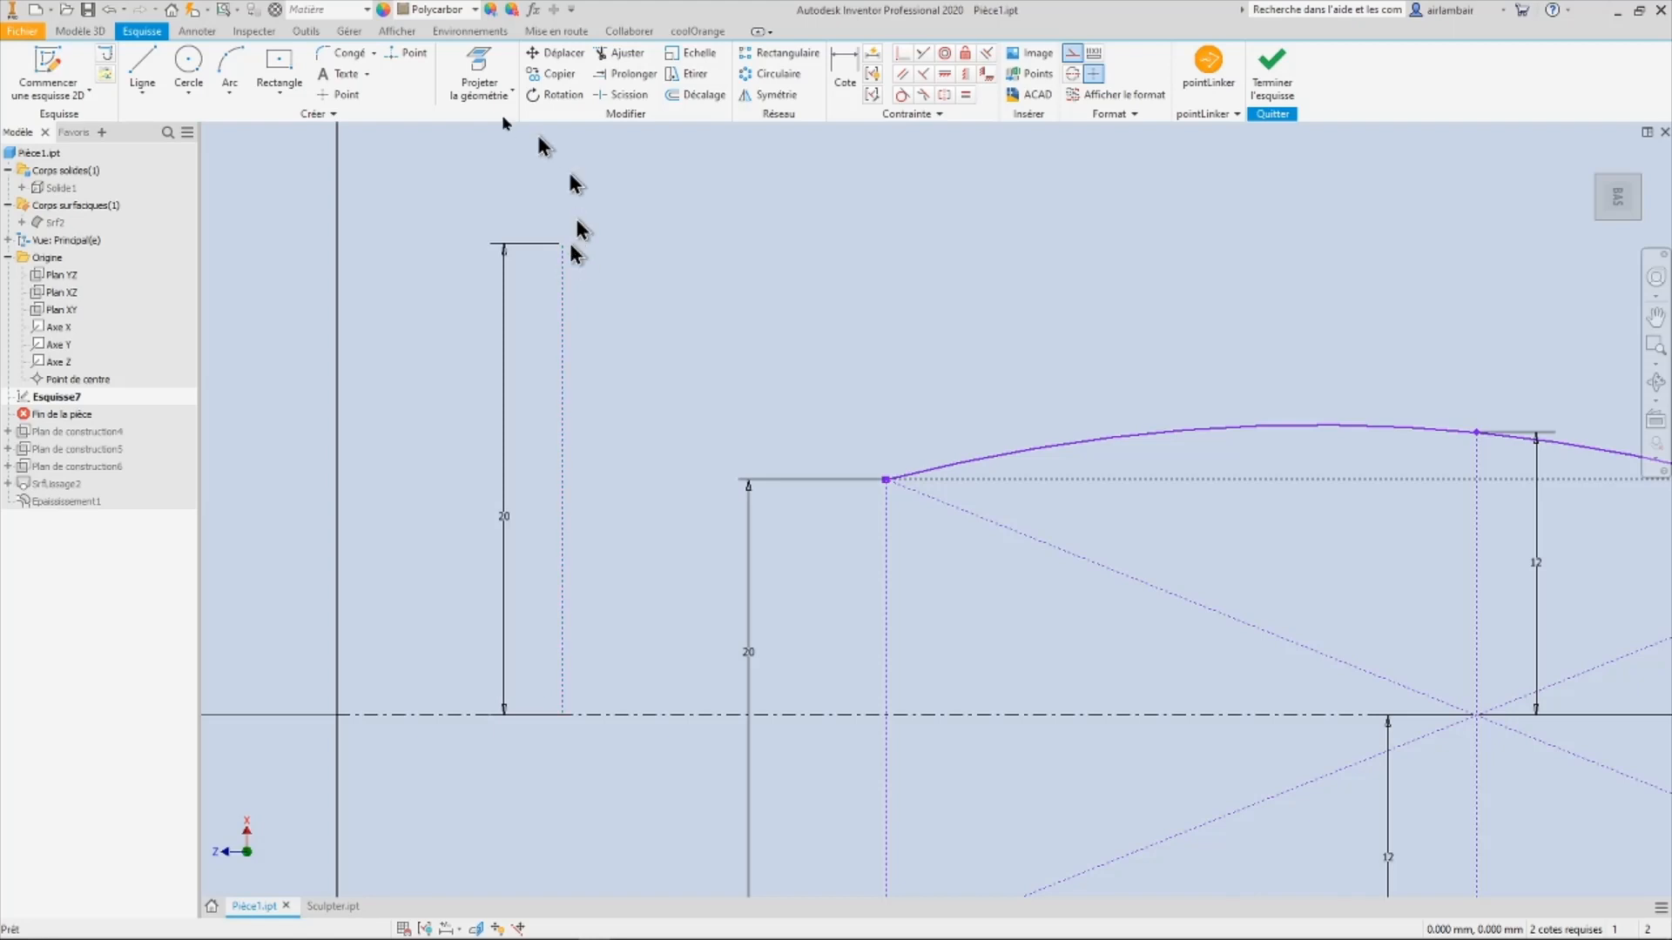
pyautogui.scroll(5, 840, 285)
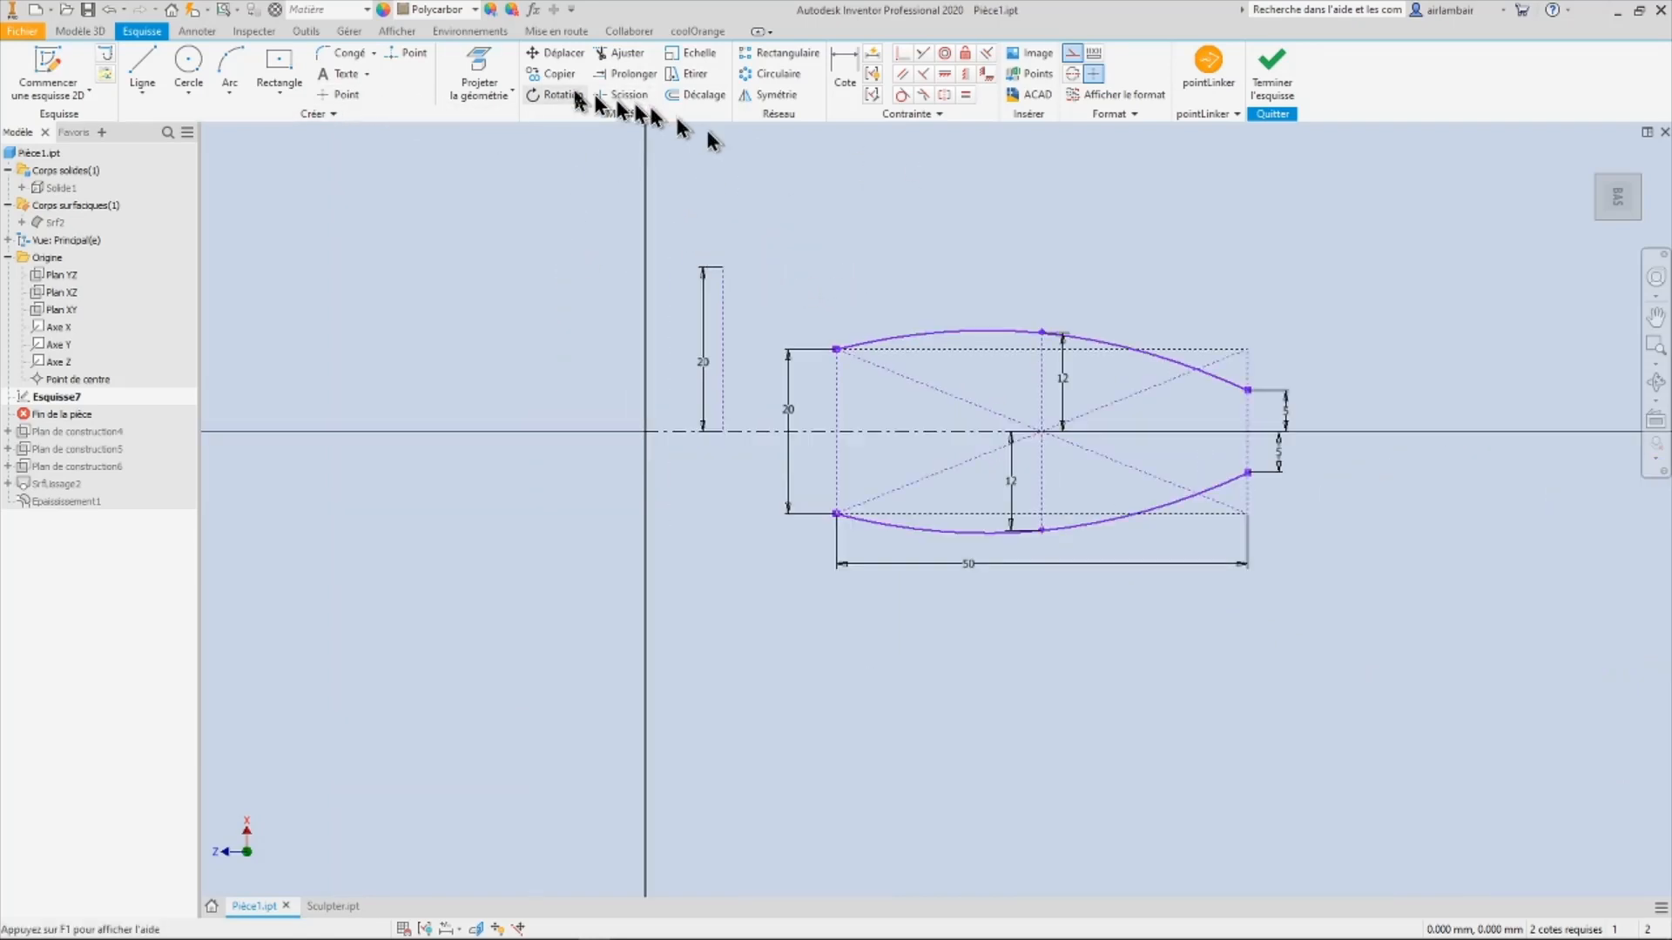
pyautogui.click(144, 73)
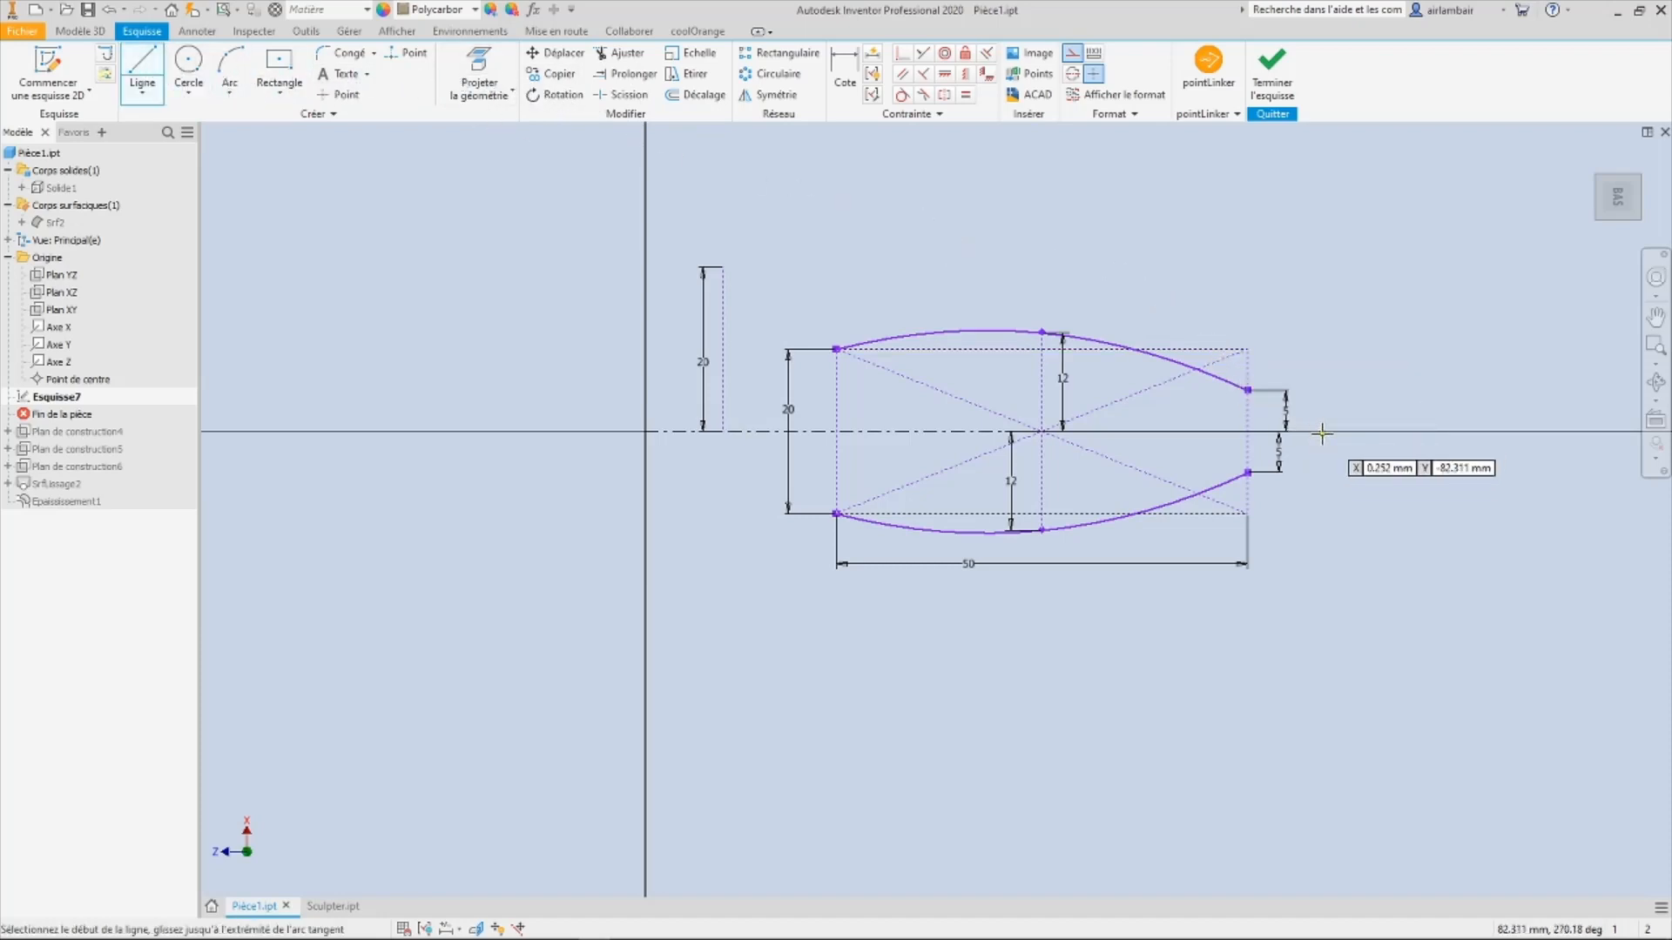
# Step: Draw a vertical construction line about 17 mm long upward from the axis, beyond the profile's 10 mm end
pyautogui.scroll(6, 1321, 434)
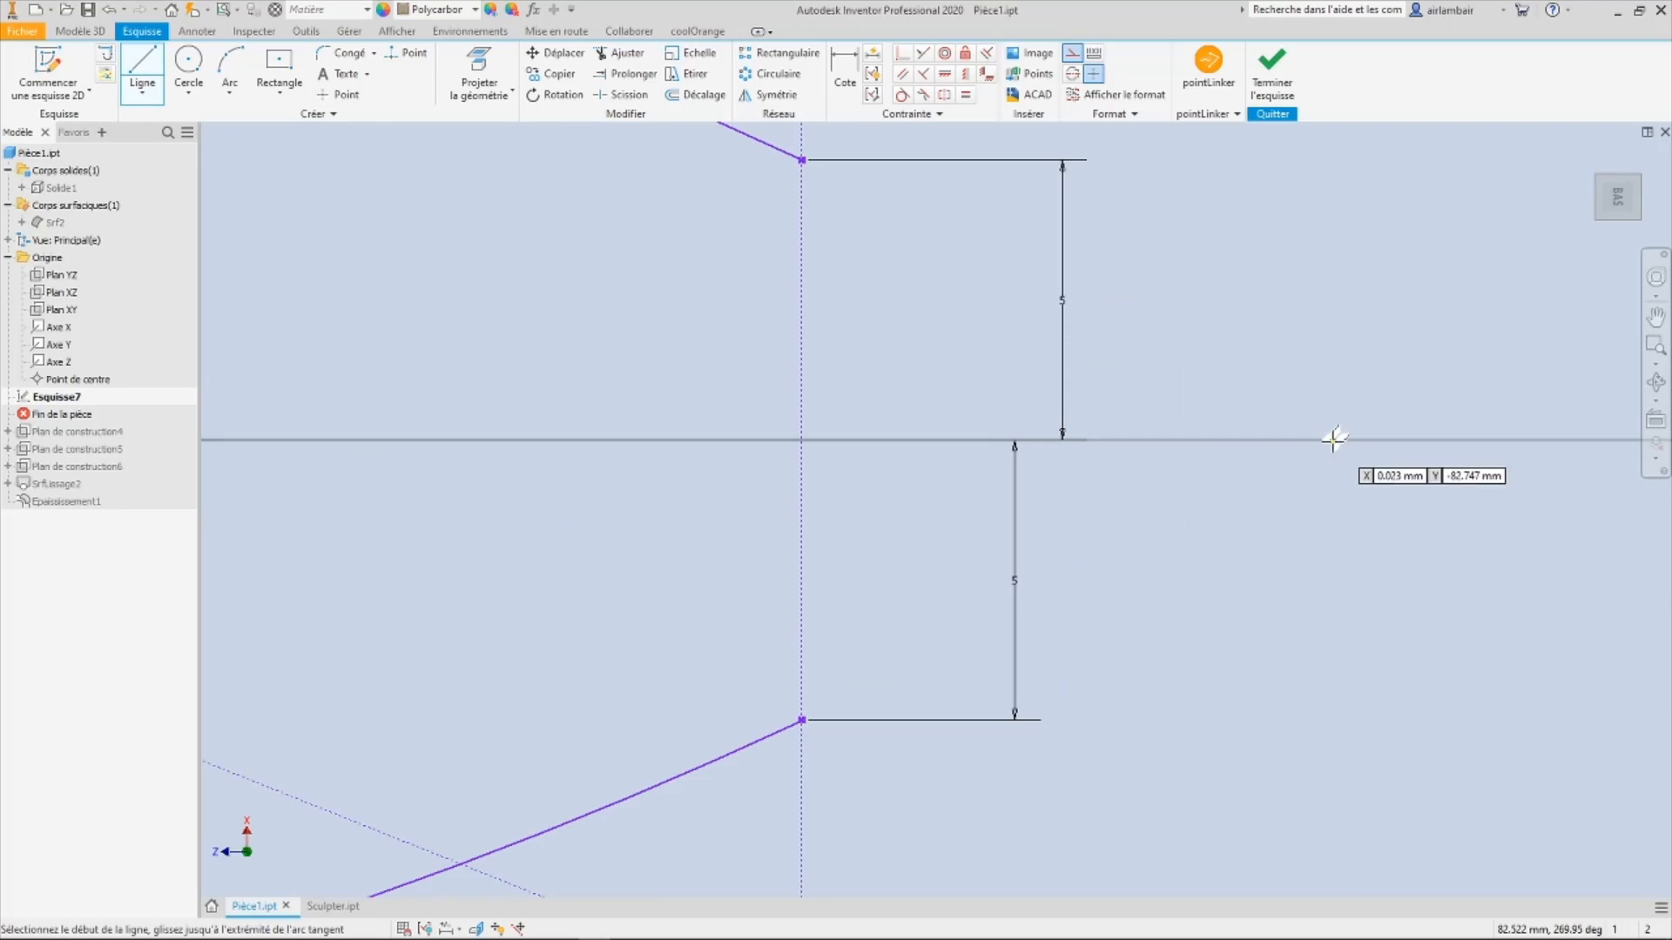
pyautogui.click(1332, 440)
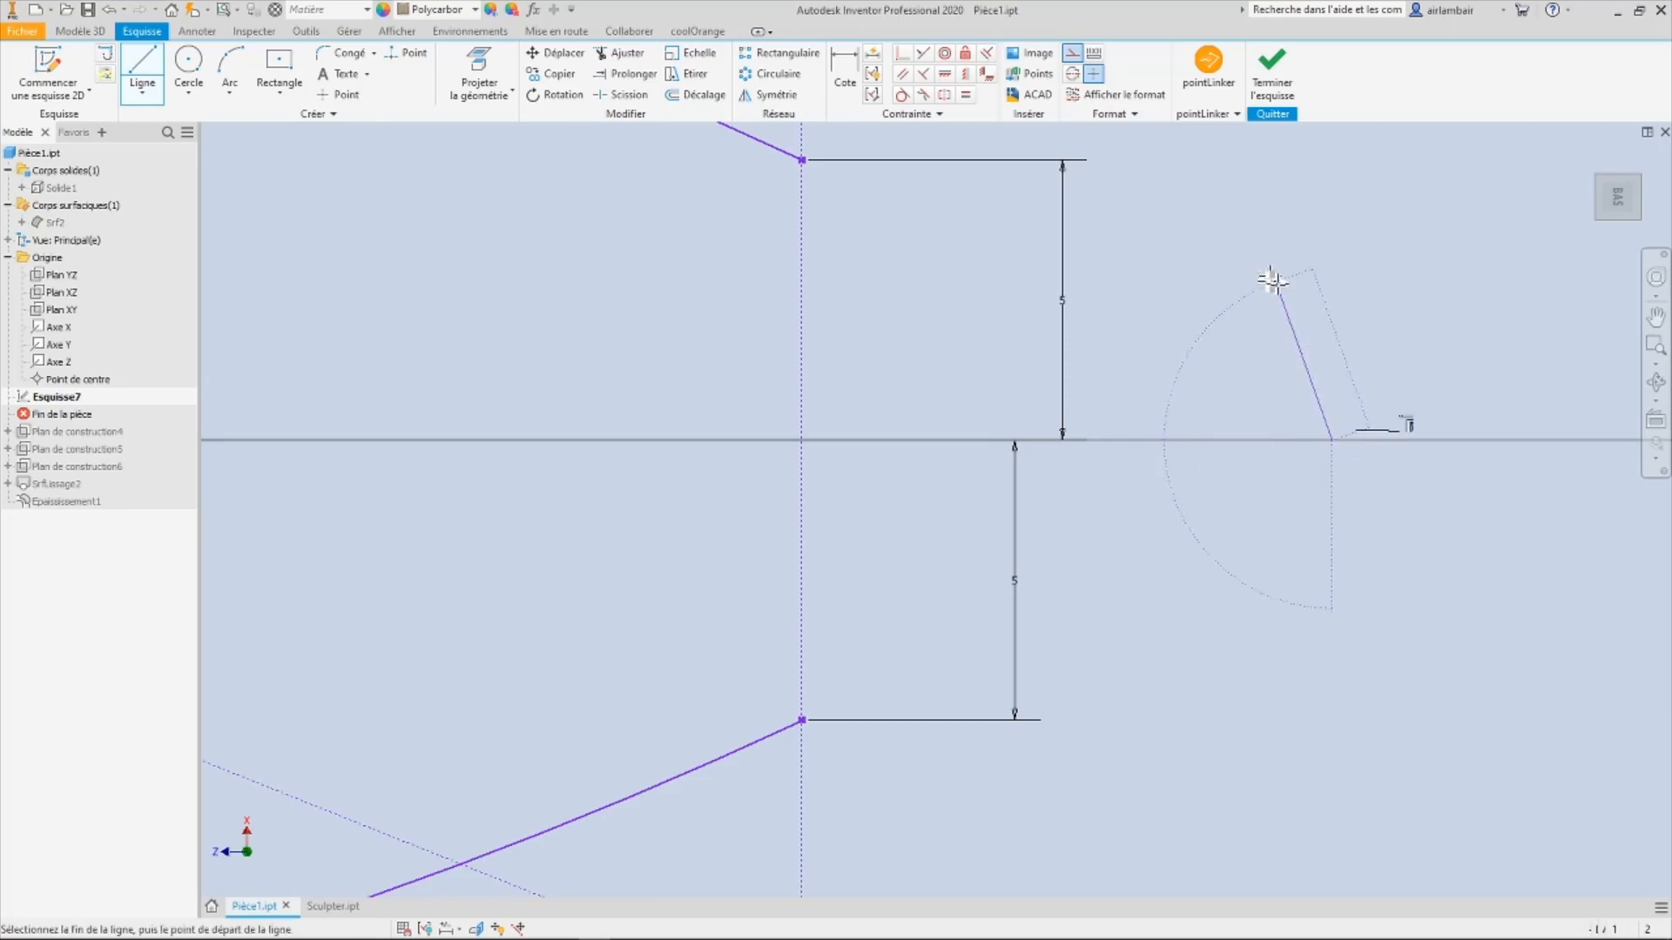
pyautogui.scroll(-6, 1271, 283)
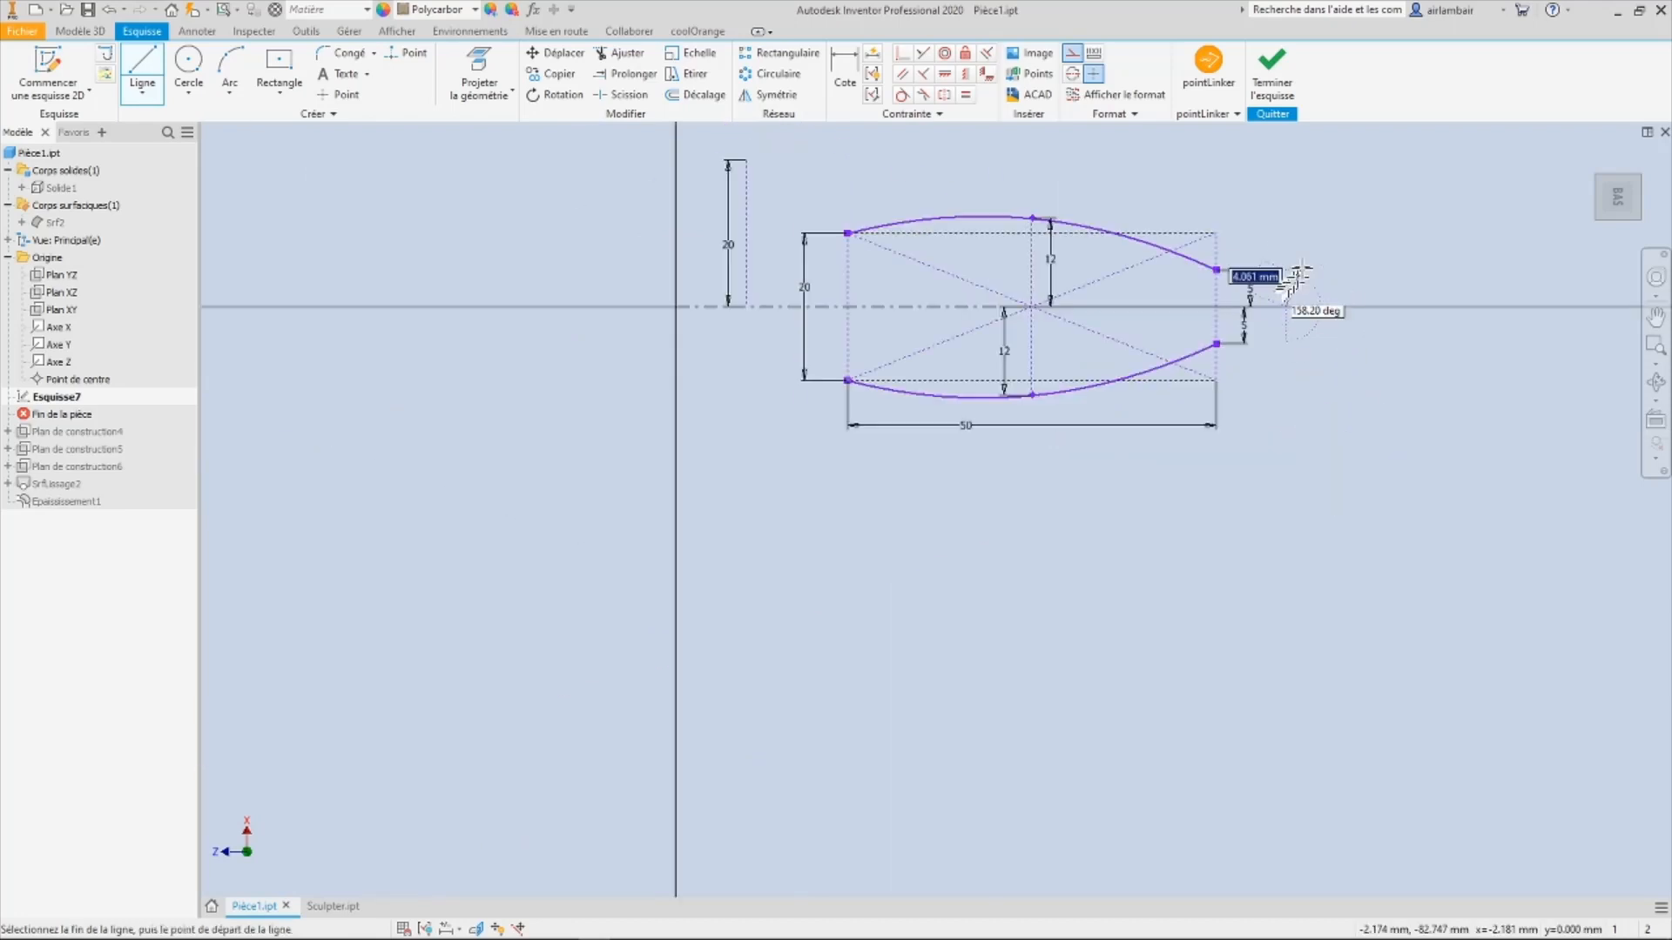
pyautogui.click(1284, 182)
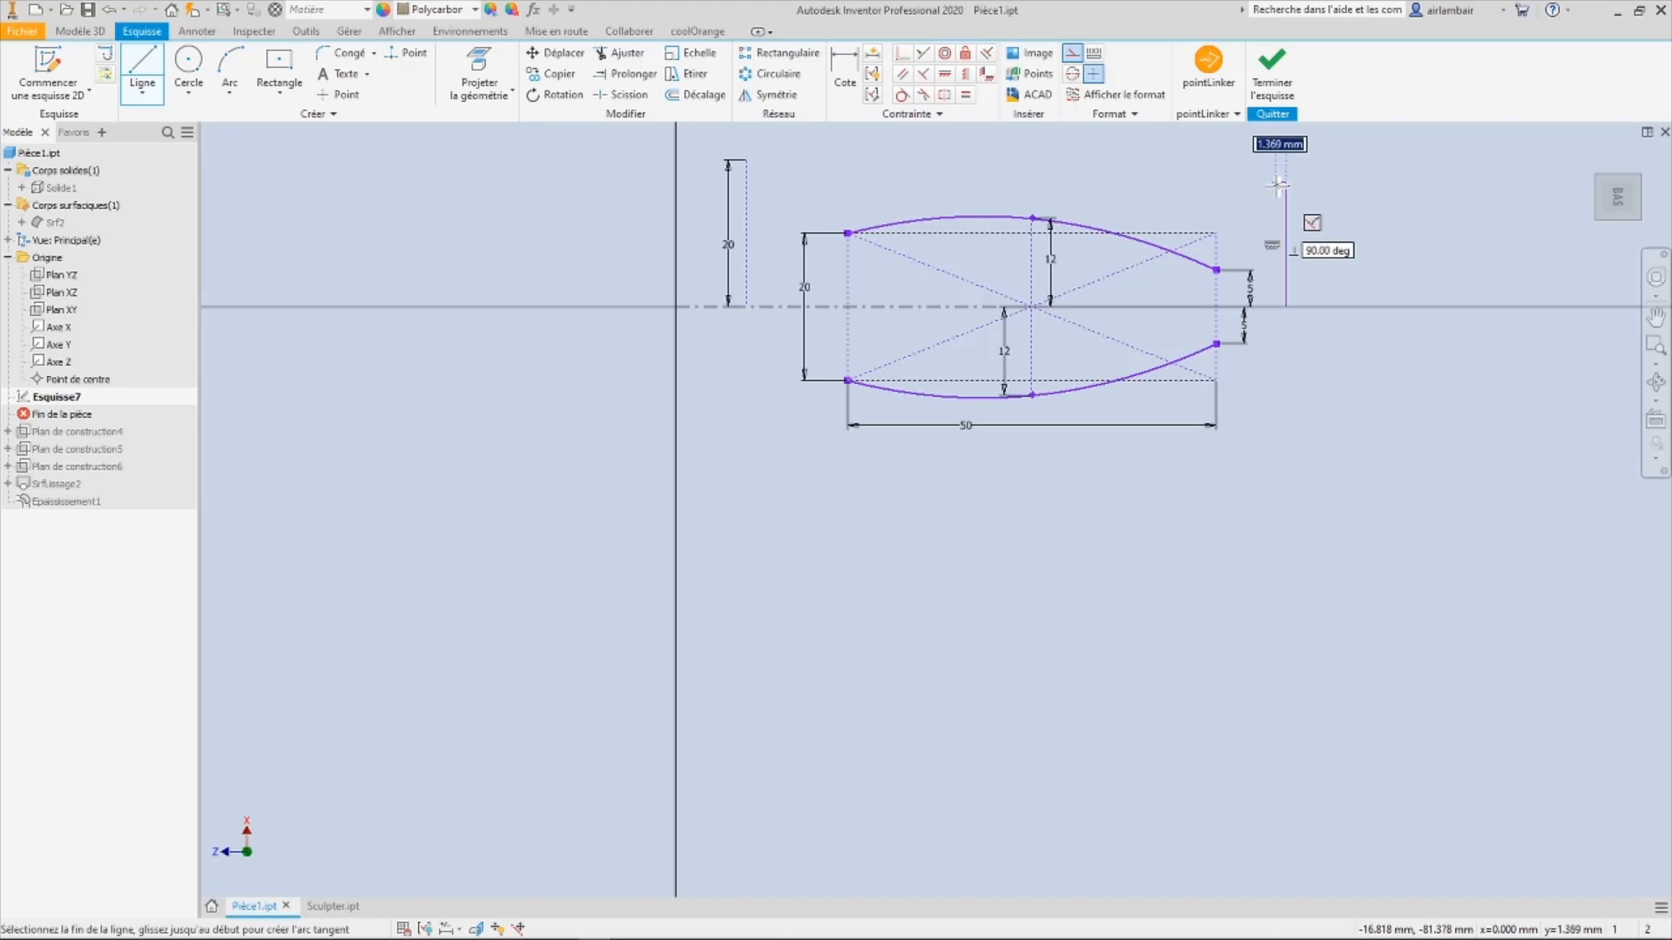
pyautogui.press('Escape')
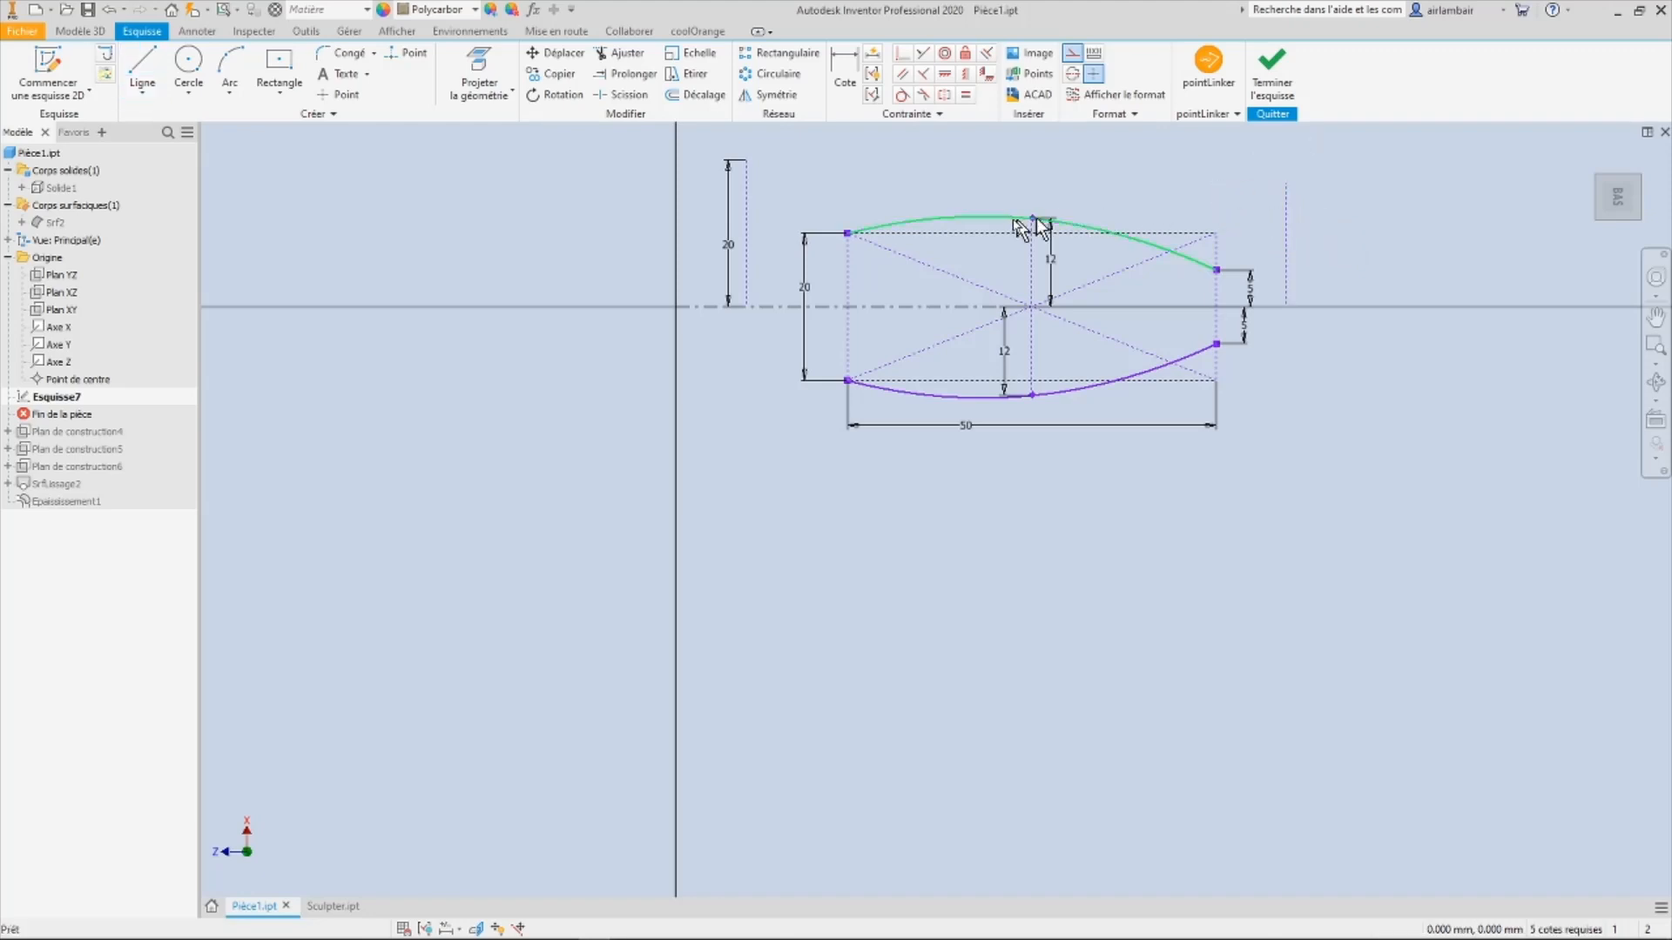
# Step: Draw a three-point construction arc above the profile, joining the upper ends of the two vertical construction lines
pyautogui.click(229, 69)
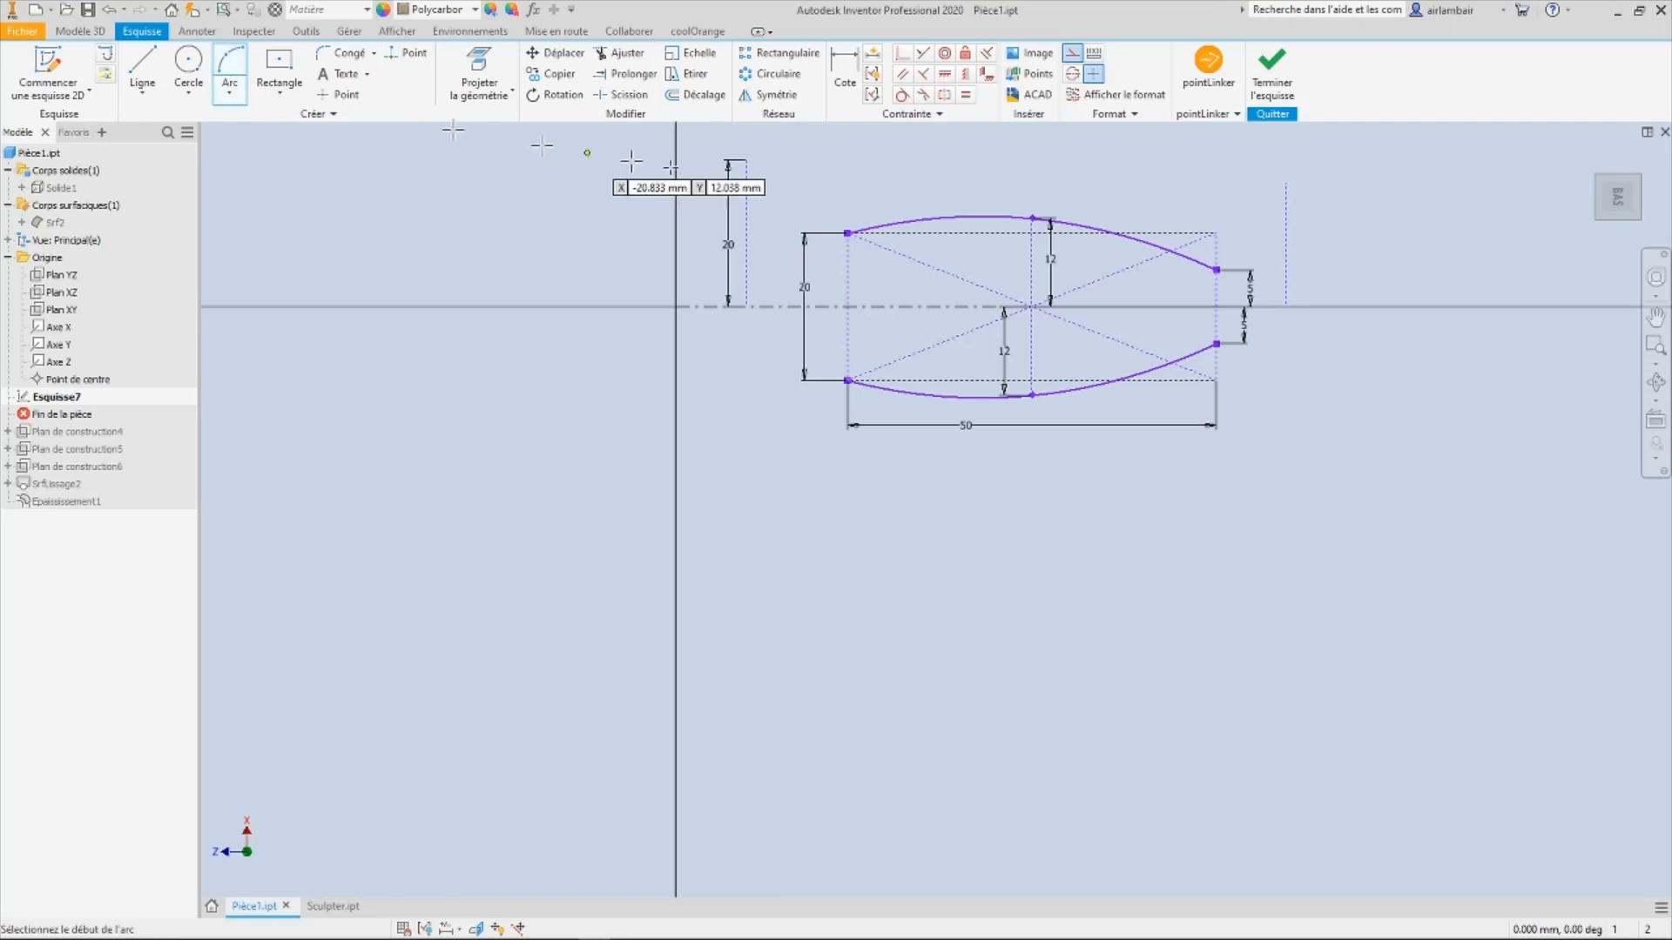
pyautogui.click(746, 159)
pyautogui.scroll(-5, 1291, 310)
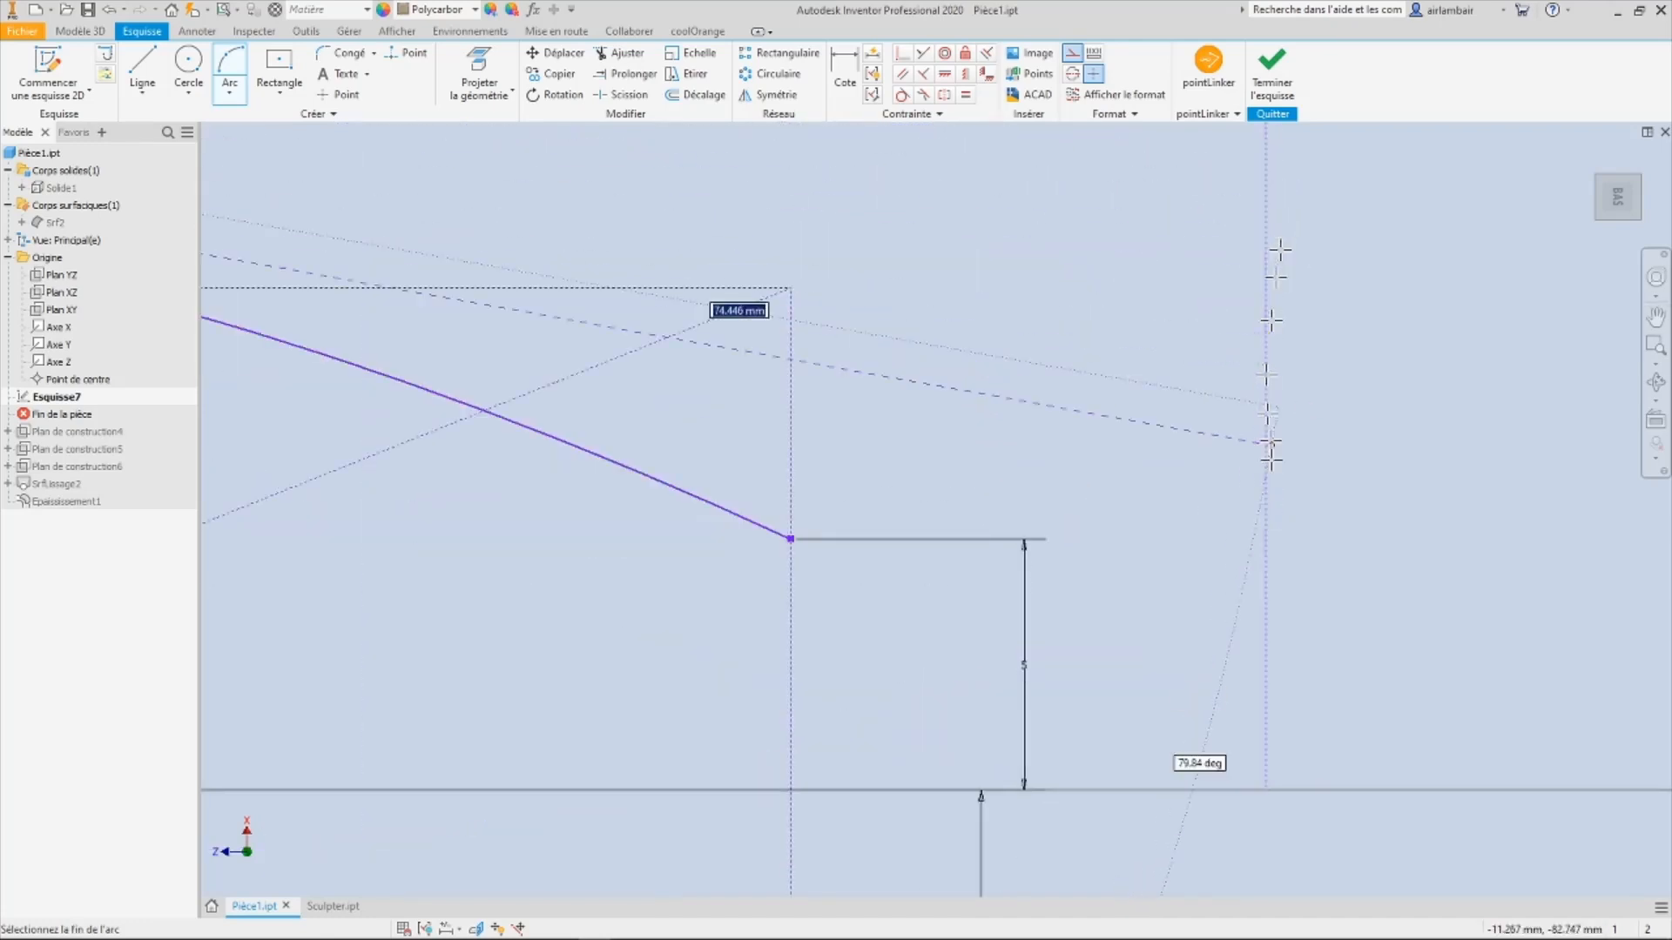
pyautogui.scroll(4, 1270, 449)
pyautogui.scroll(-4, 1269, 426)
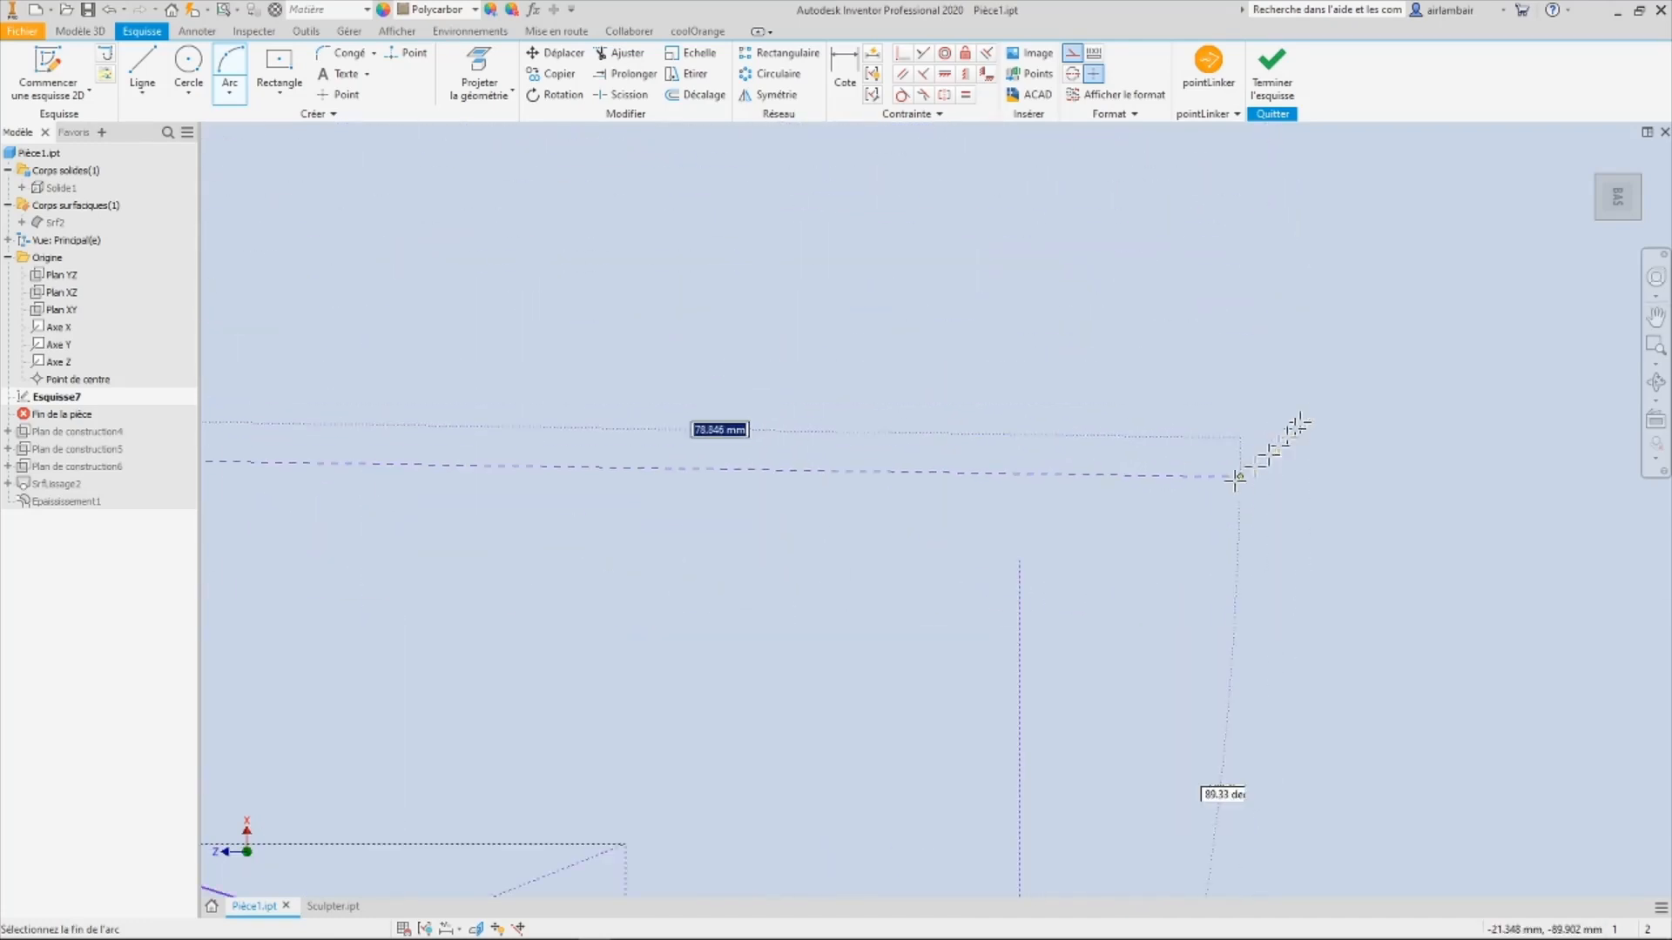
pyautogui.click(1020, 560)
pyautogui.scroll(5, 1017, 553)
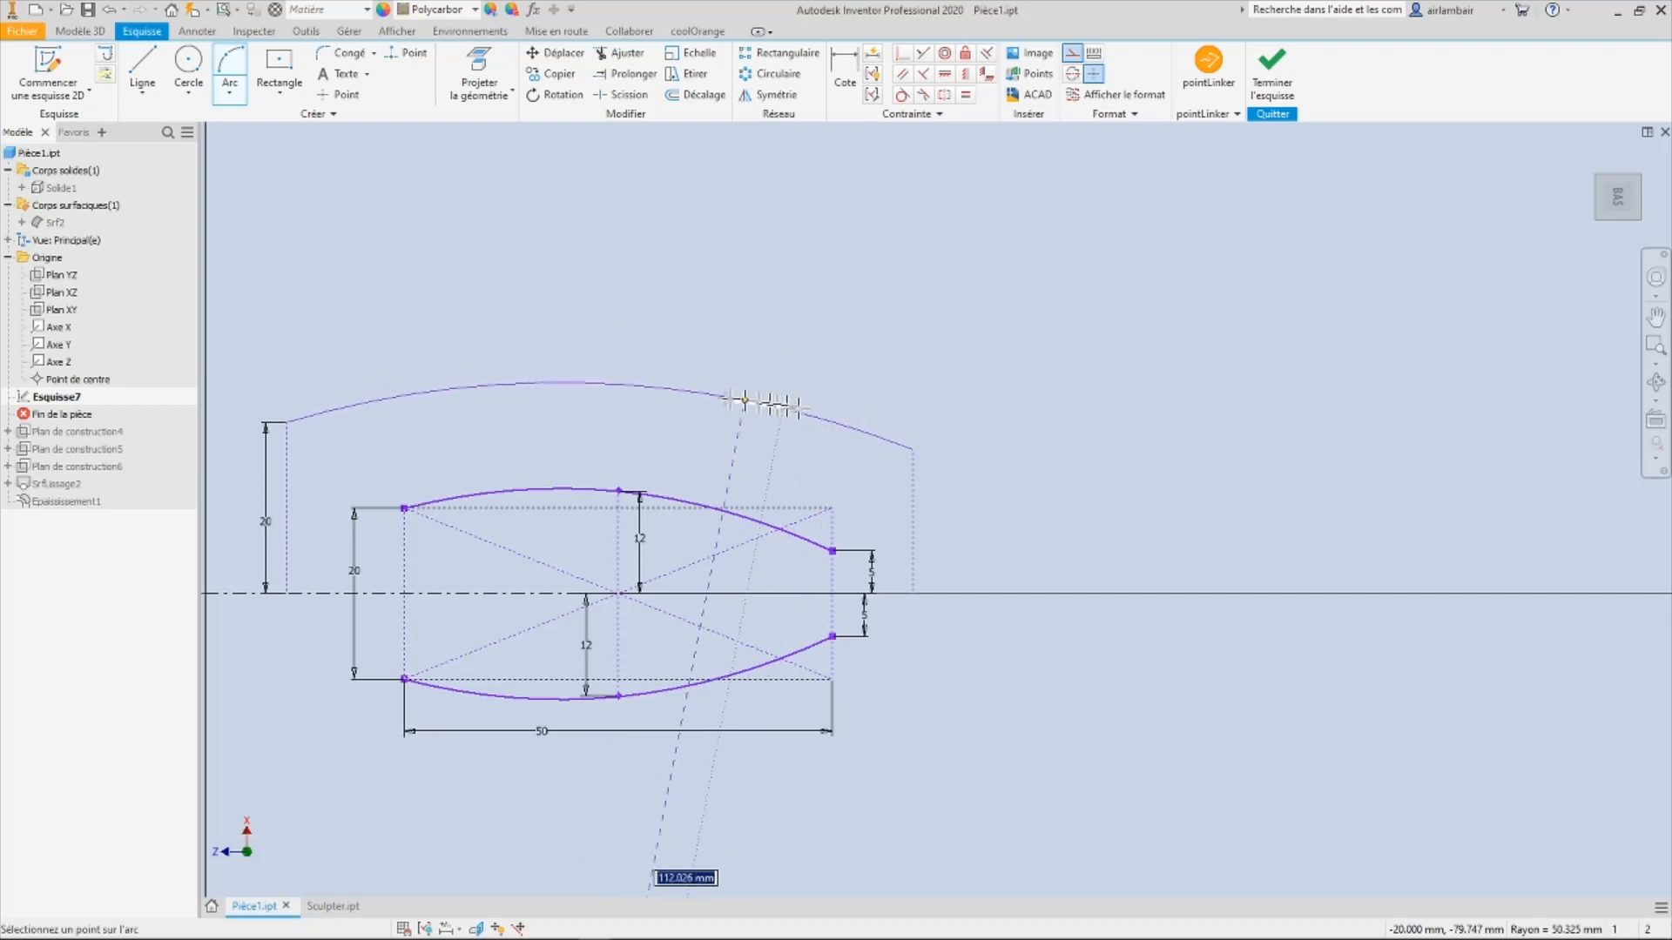
pyautogui.click(533, 372)
pyautogui.press('Escape')
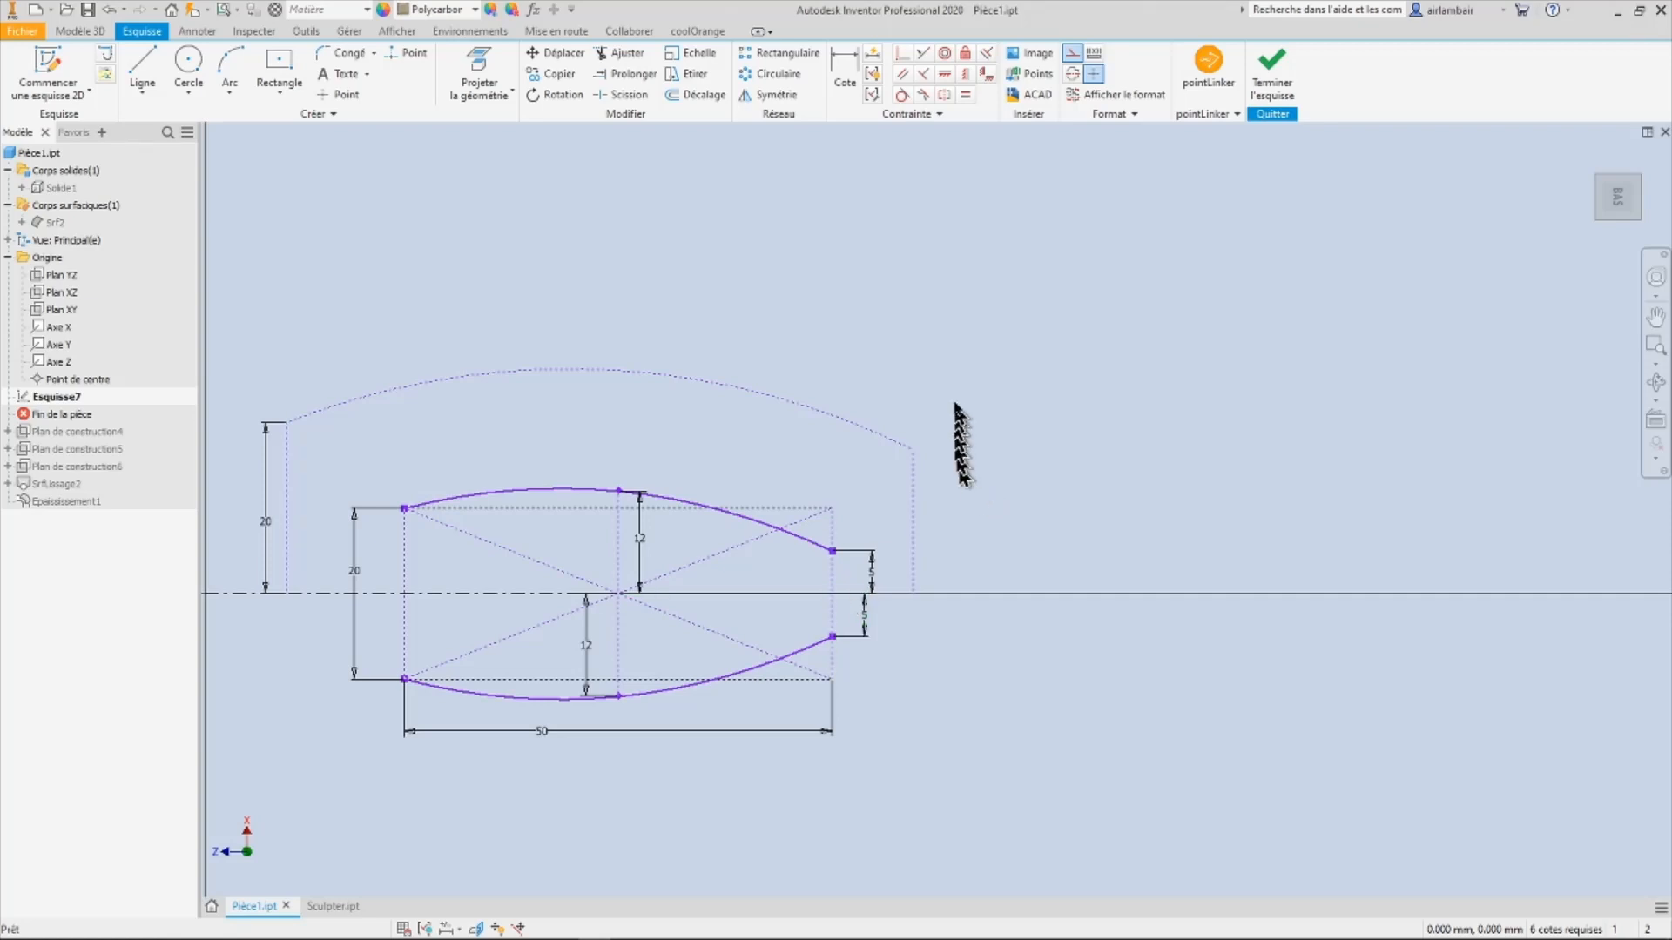
# Step: Delete the construction arc and both vertical construction lines outside the profile, including the left line's 20 mm dimension
pyautogui.click(913, 450)
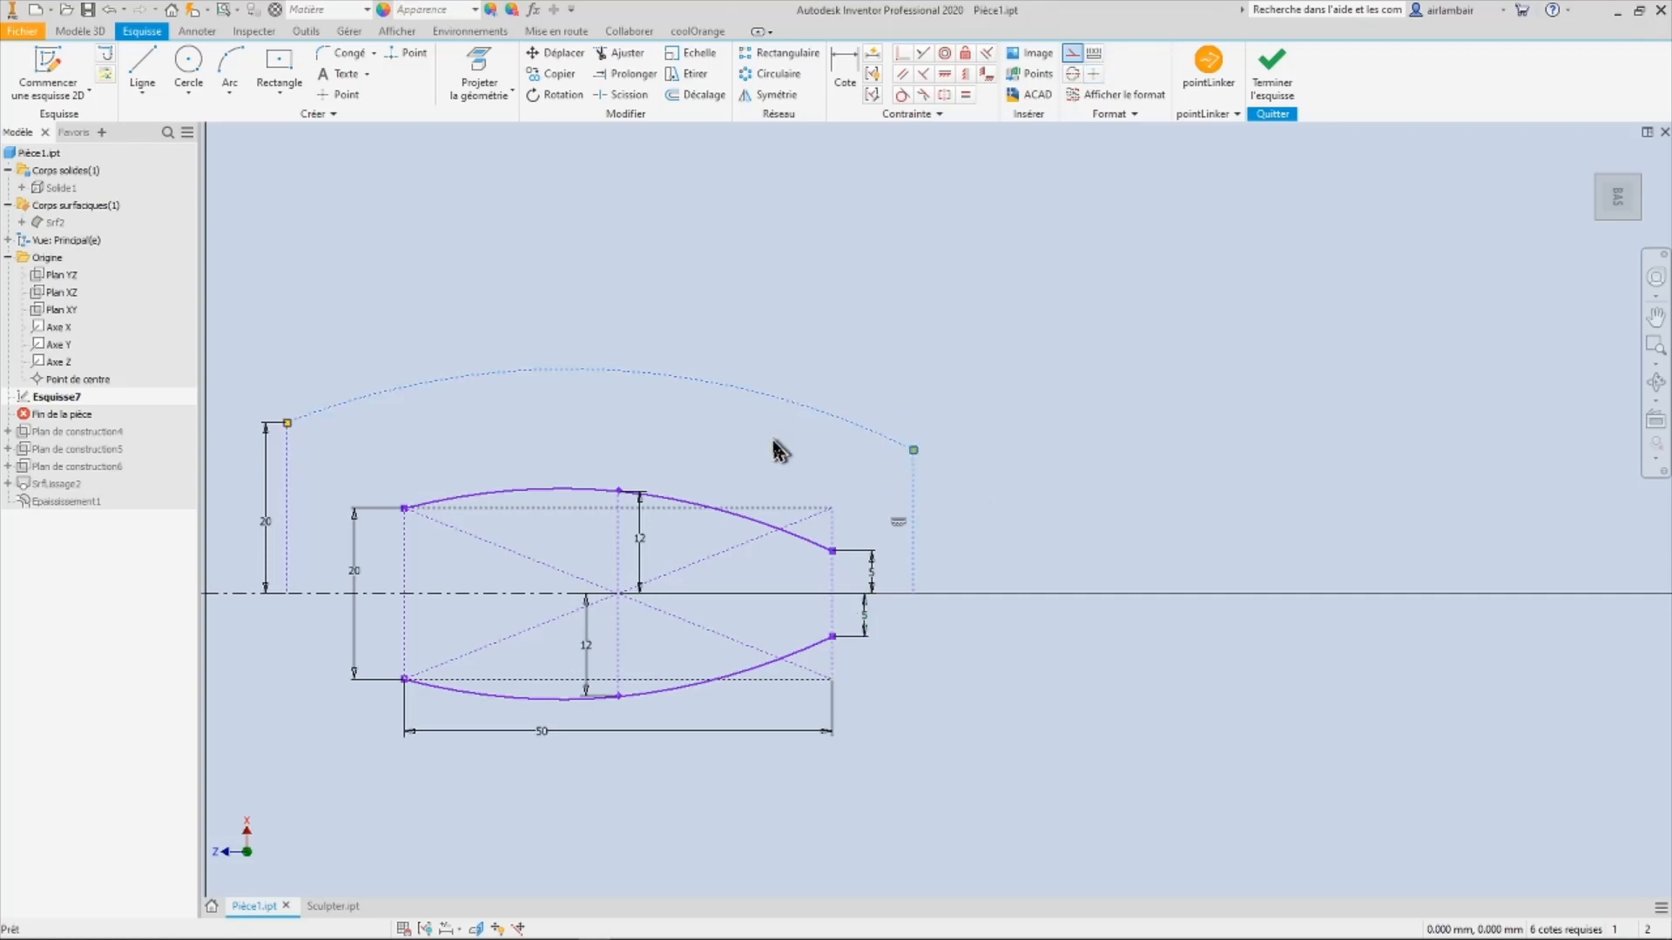
pyautogui.press('Delete')
pyautogui.moveTo(357, 381); pyautogui.dragTo(244, 477)
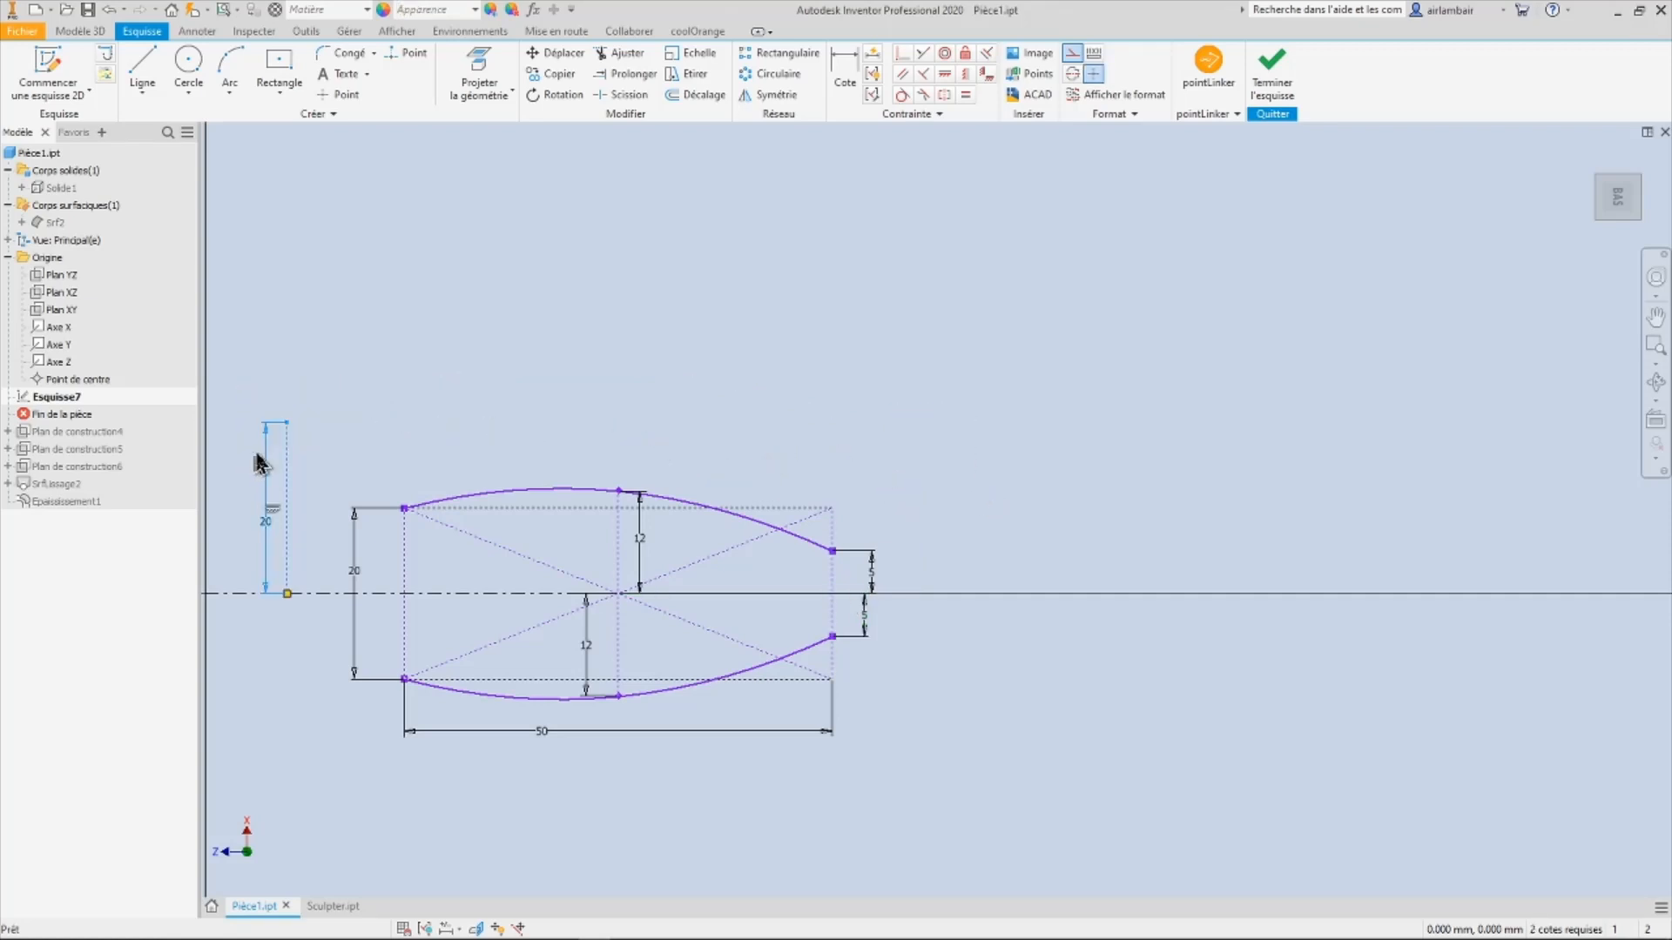
pyautogui.press('Delete')
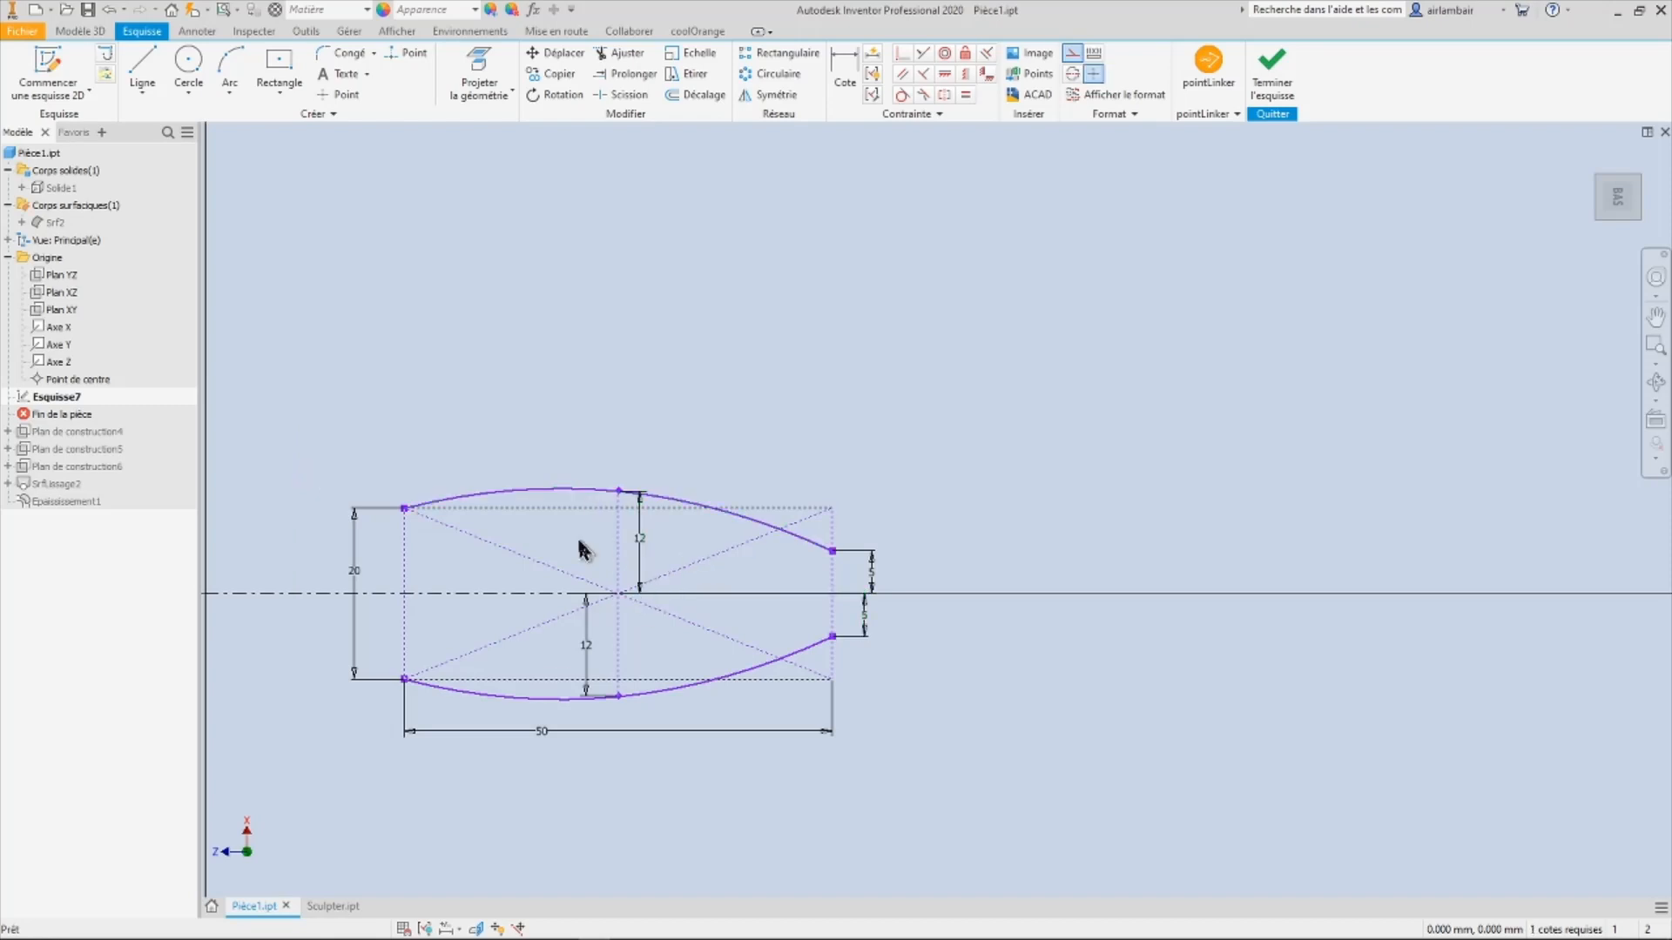
# Step: Finish the sketch and move the end-of-part marker below Plan de construction6 to restore the three construction planes
pyautogui.scroll(-3, 1014, 497)
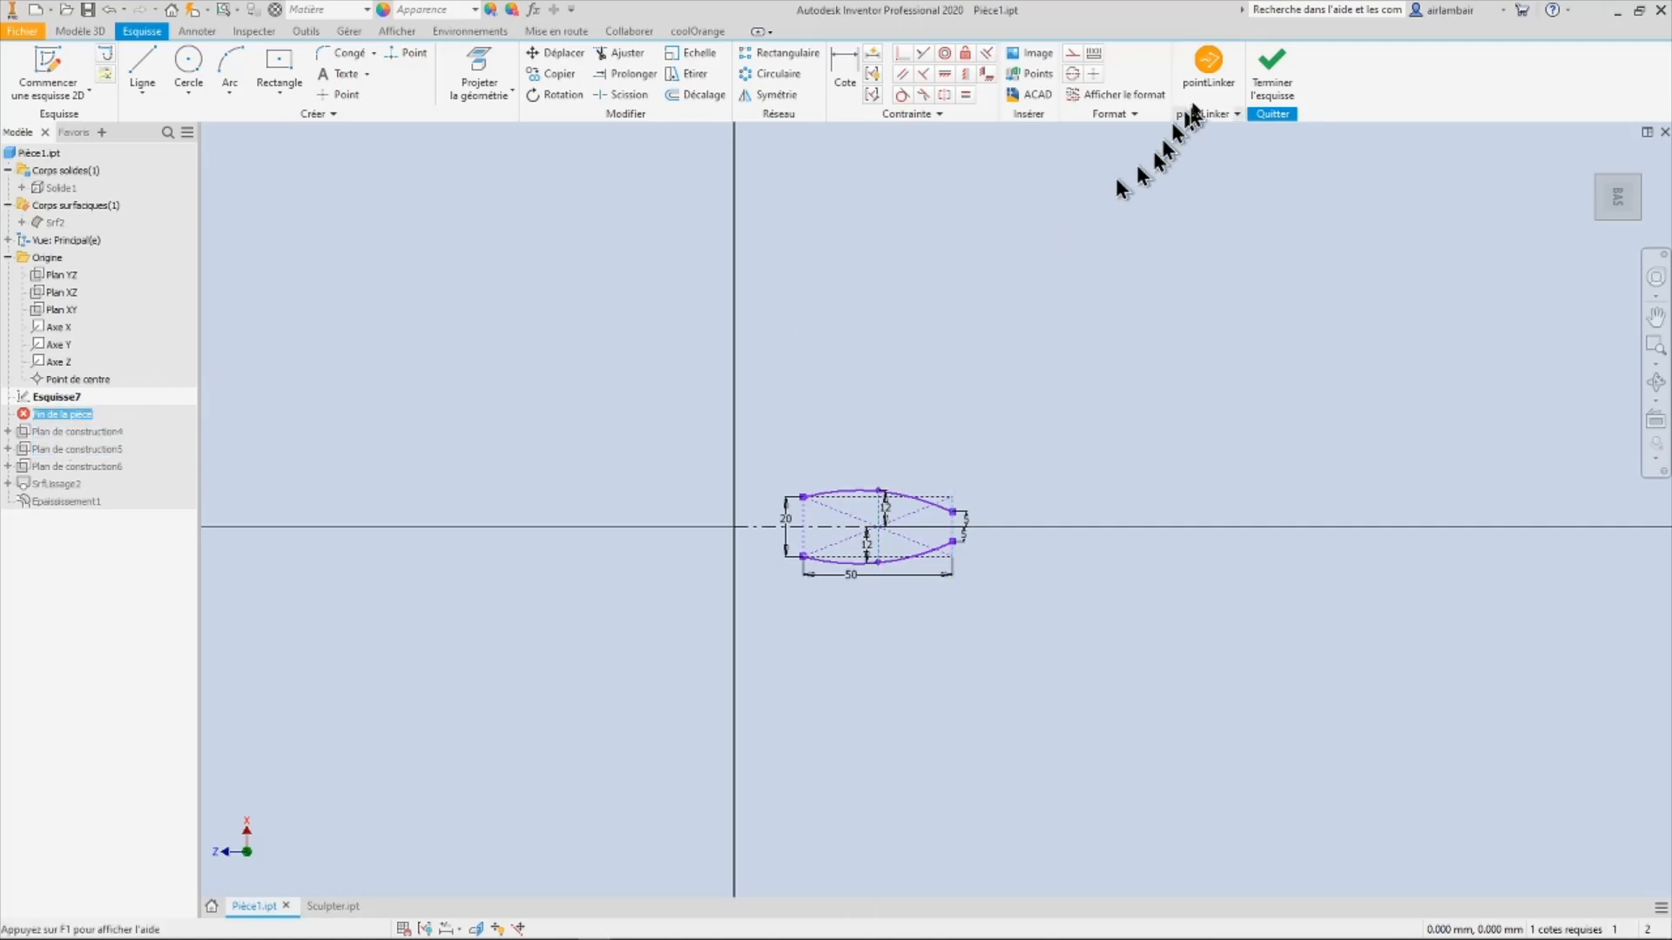
pyautogui.click(1271, 70)
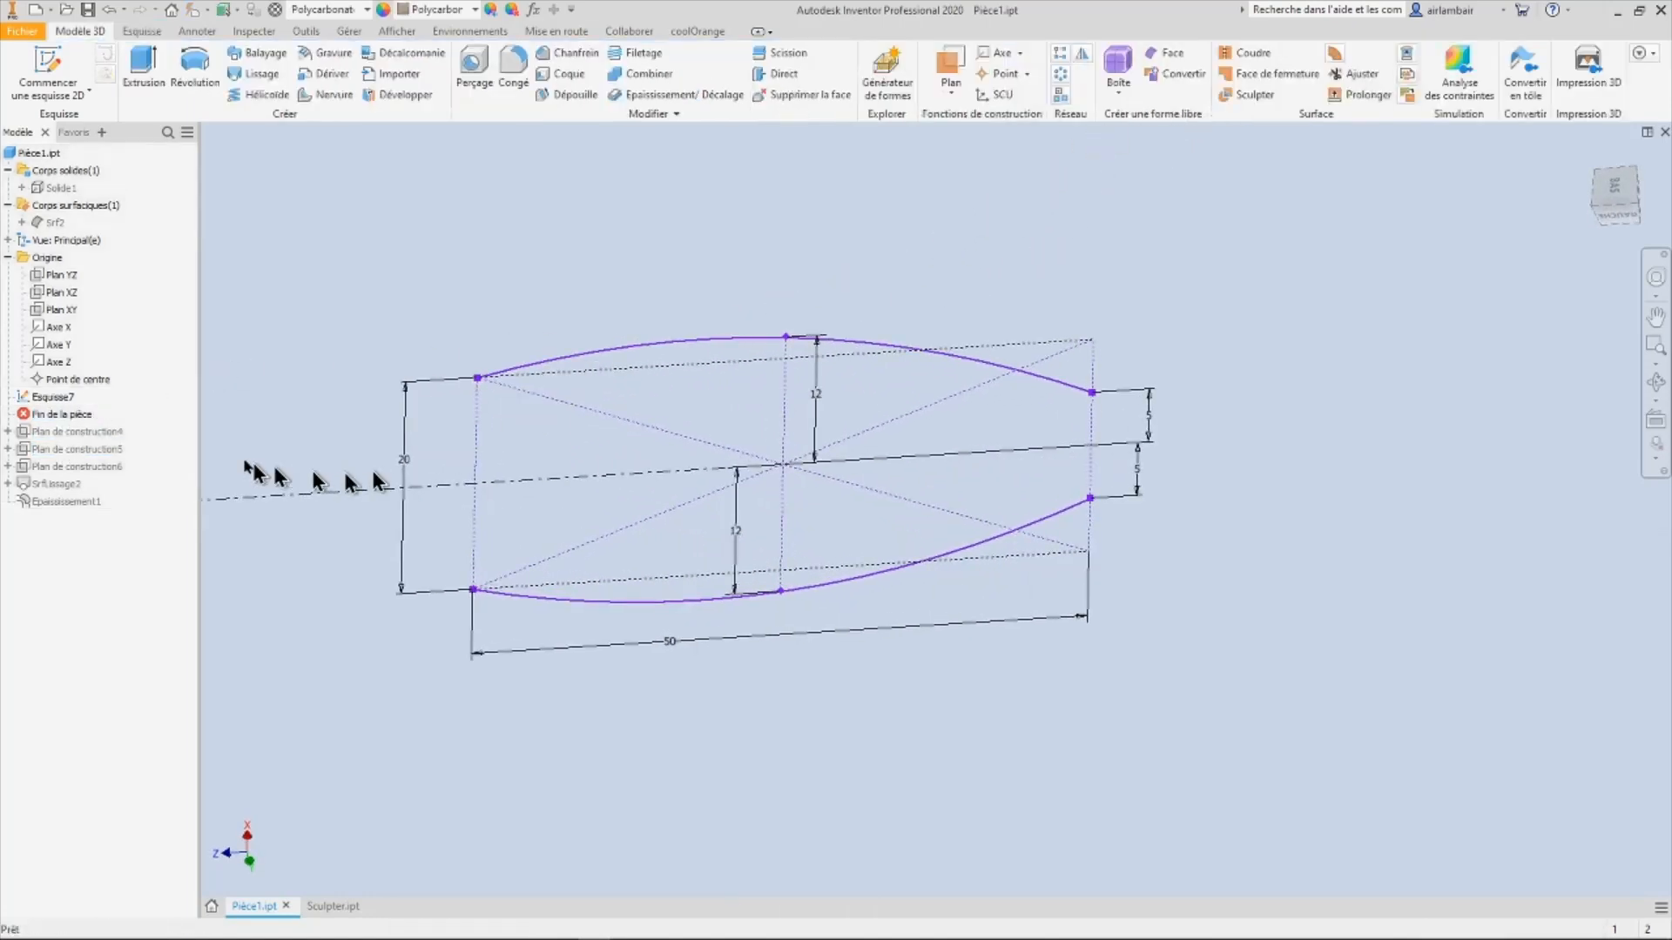
pyautogui.moveTo(73, 434); pyautogui.dragTo(70, 439)
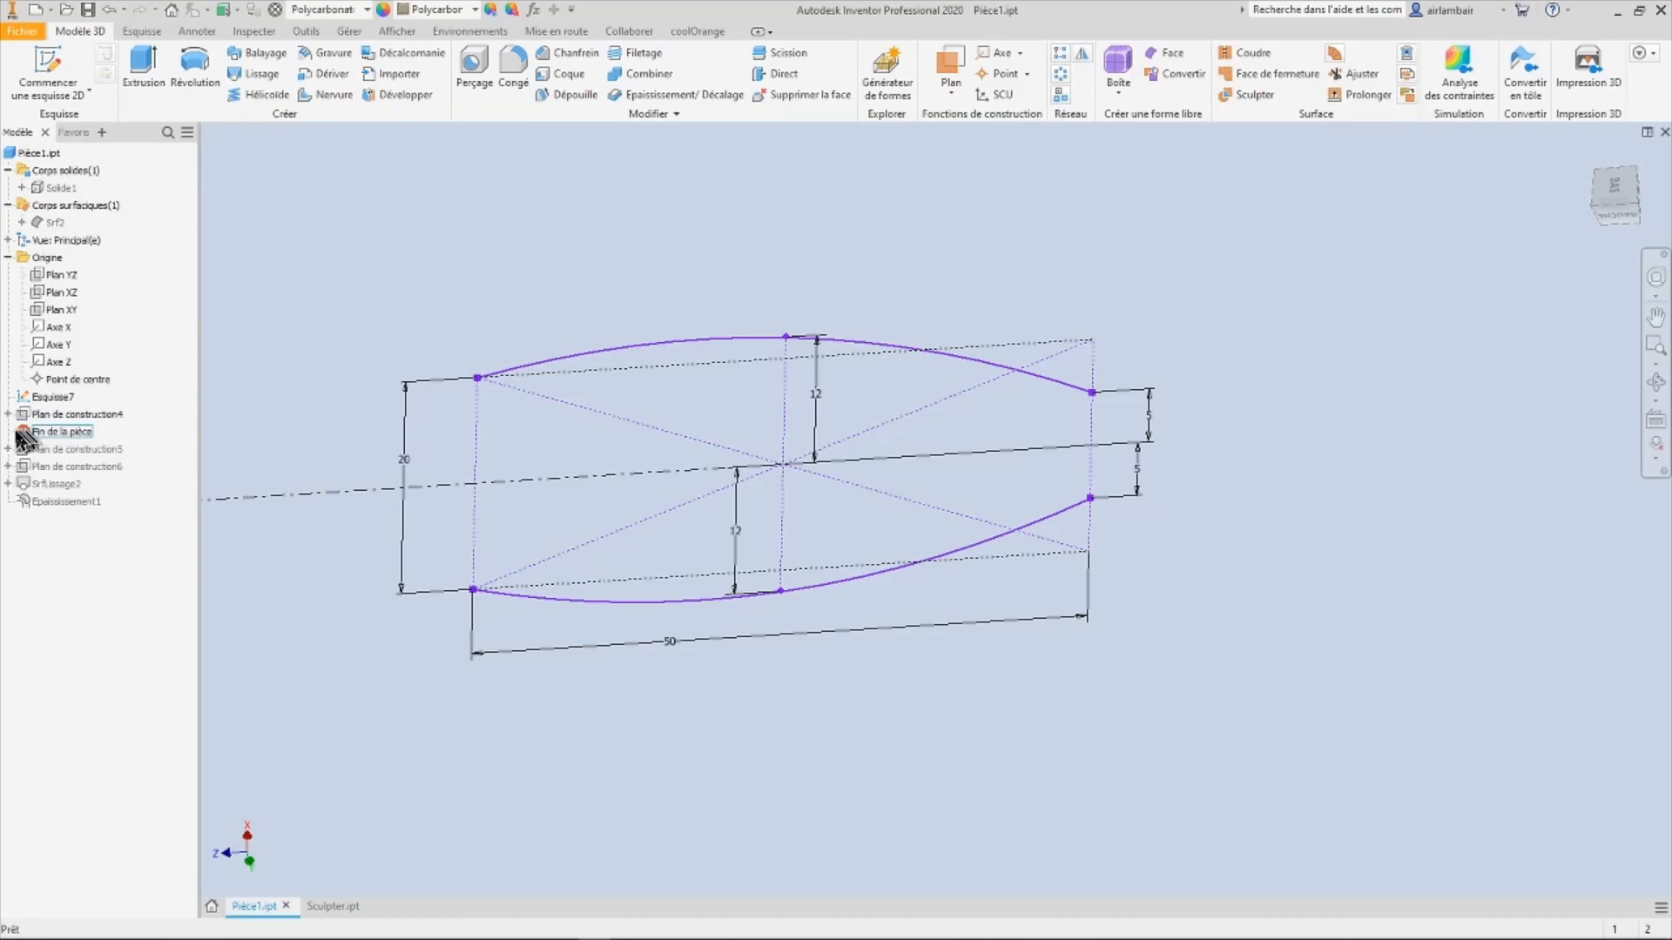
pyautogui.click(8, 415)
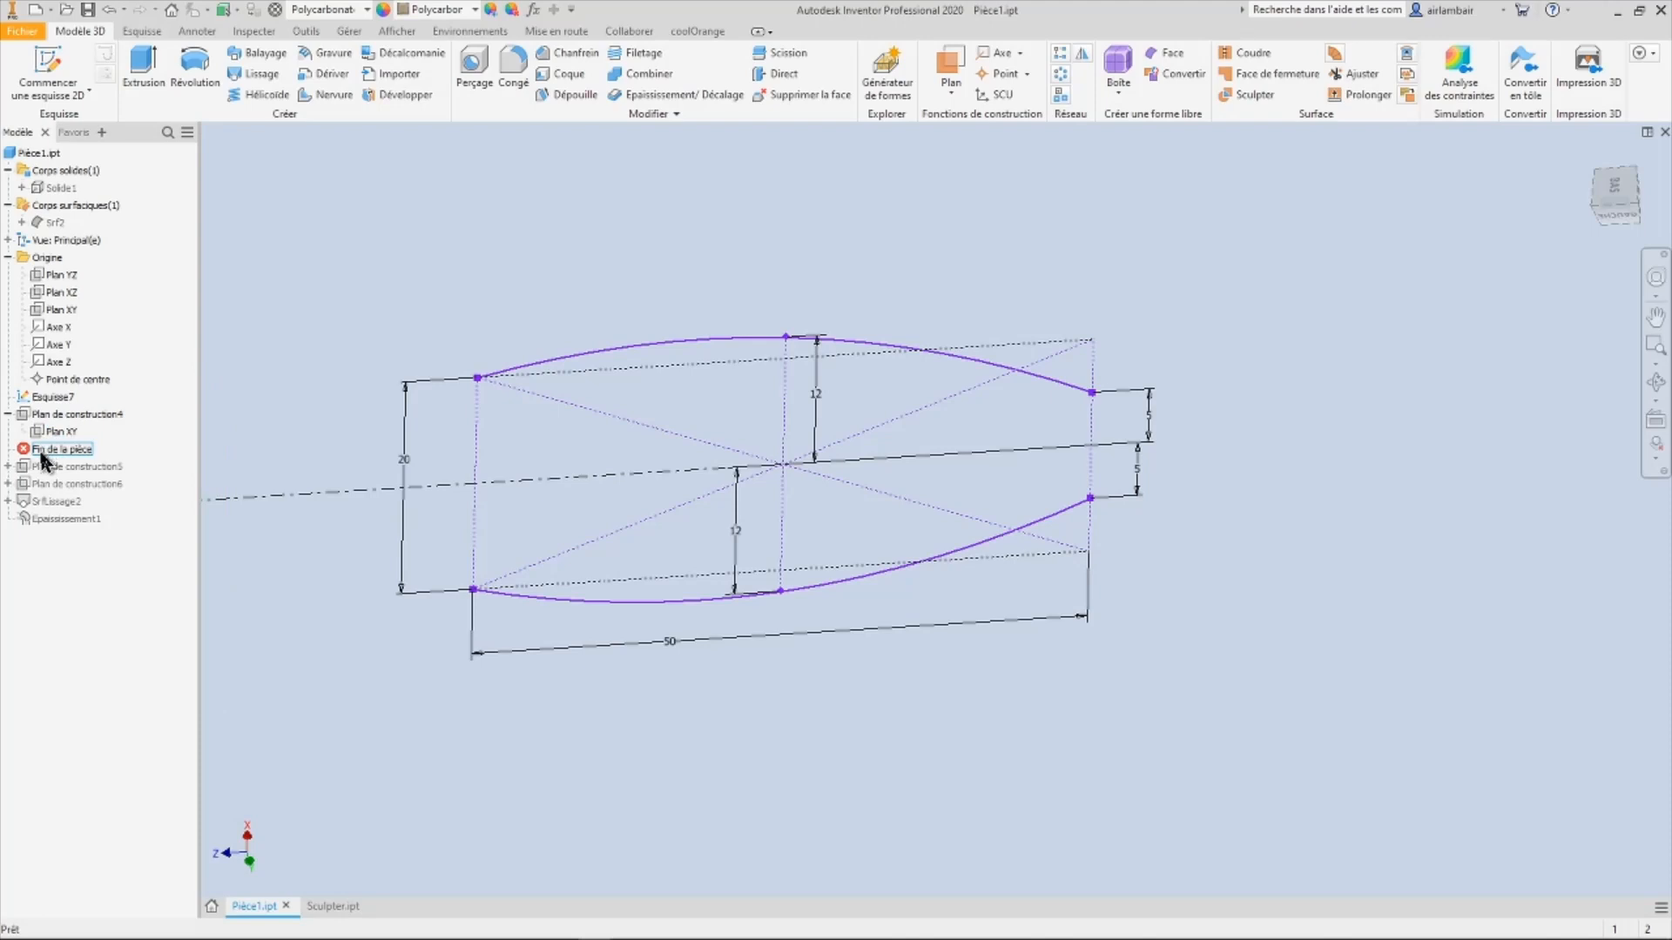
pyautogui.moveTo(41, 459)
pyautogui.mouseDown()
pyautogui.moveTo(765, 401)
pyautogui.moveTo(78, 471)
pyautogui.moveTo(41, 451)
pyautogui.mouseUp()
pyautogui.moveTo(58, 472)
pyautogui.mouseDown()
pyautogui.moveTo(218, 475)
pyautogui.moveTo(70, 484)
pyautogui.mouseUp()
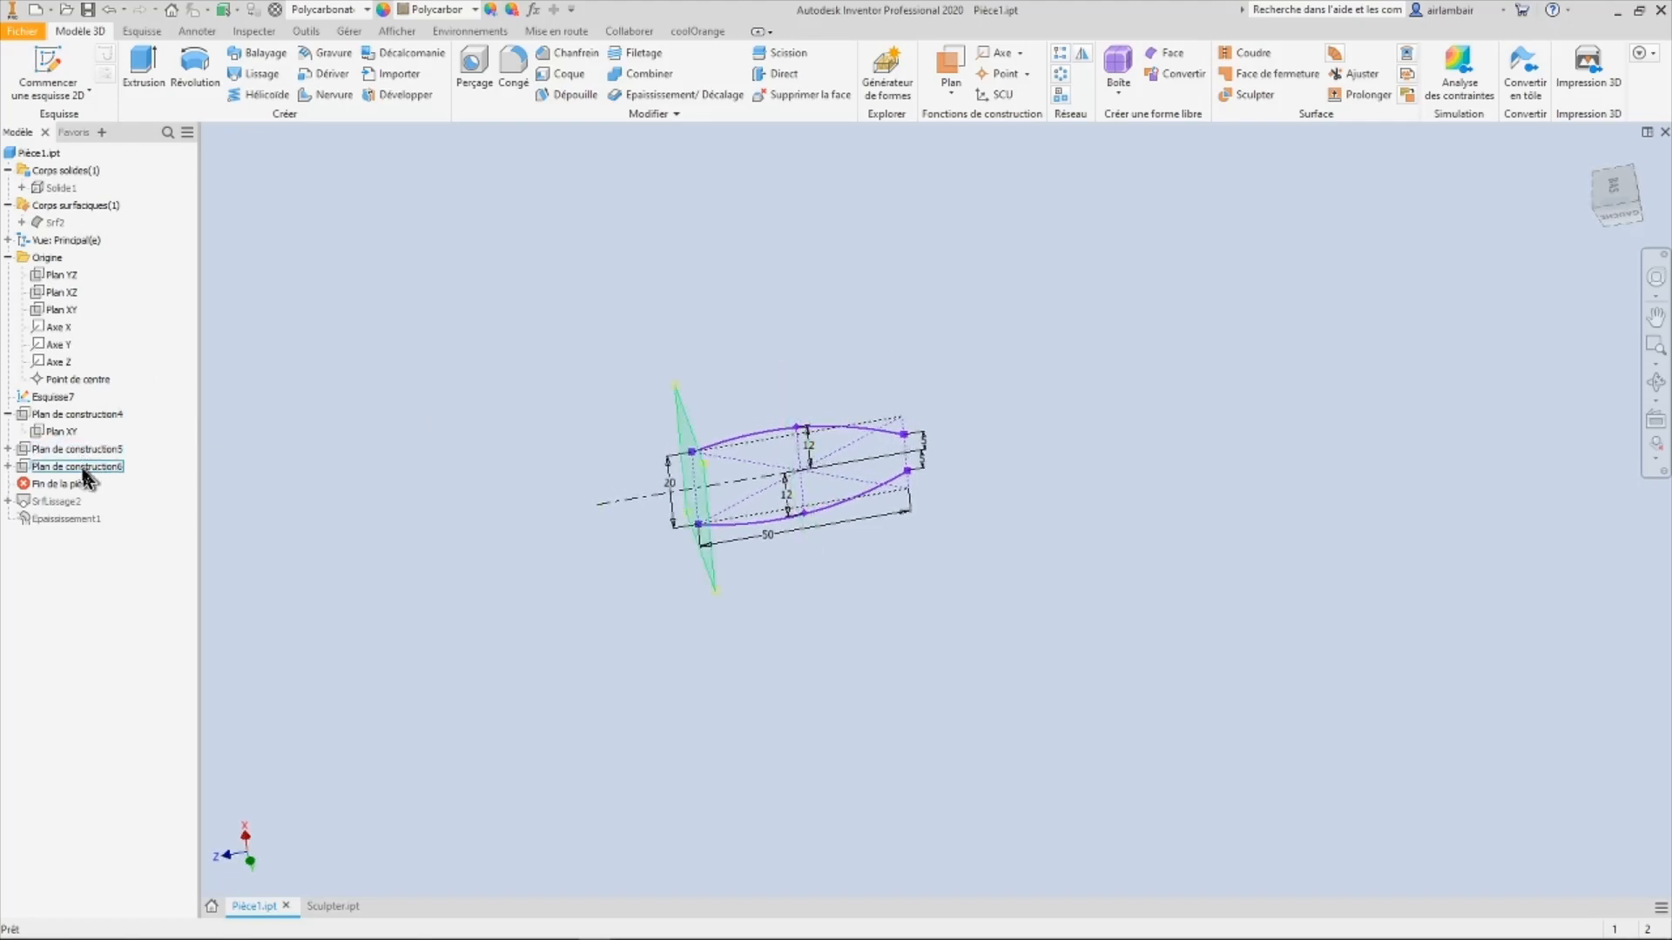
# Step: Highlight Plan de construction4, 5 and 6 together to examine their positions along the profile
pyautogui.click(82, 469)
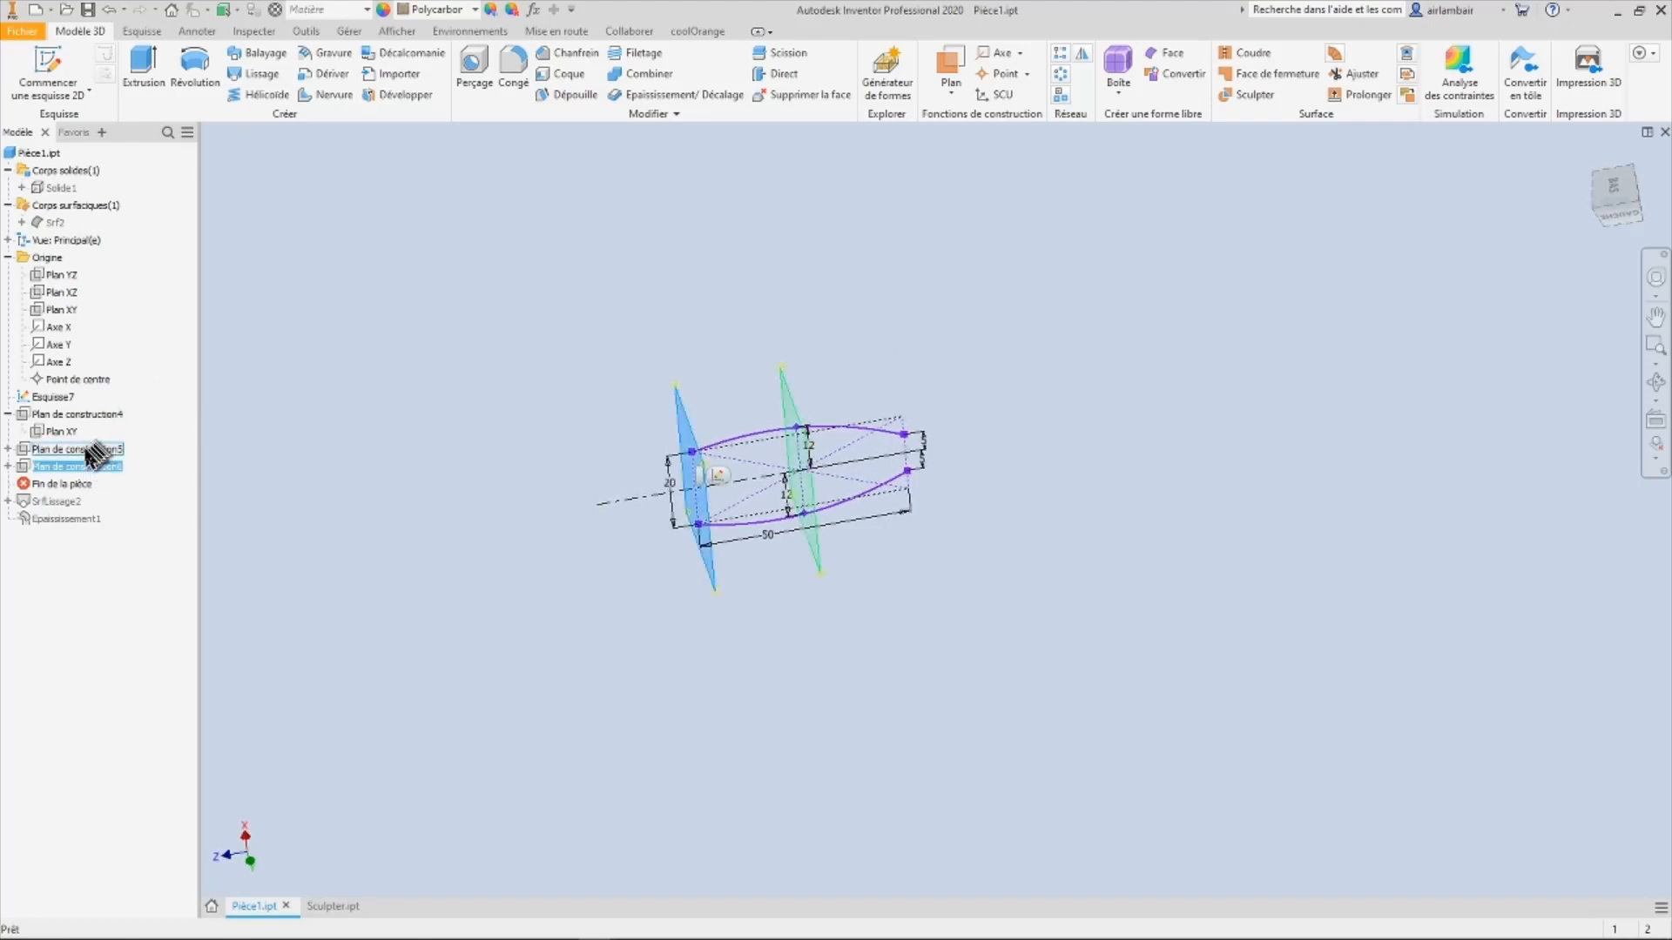
pyautogui.keyDown('ctrl'); pyautogui.click(96, 449); pyautogui.keyUp('ctrl')
pyautogui.keyDown('ctrl'); pyautogui.click(80, 416); pyautogui.keyUp('ctrl')
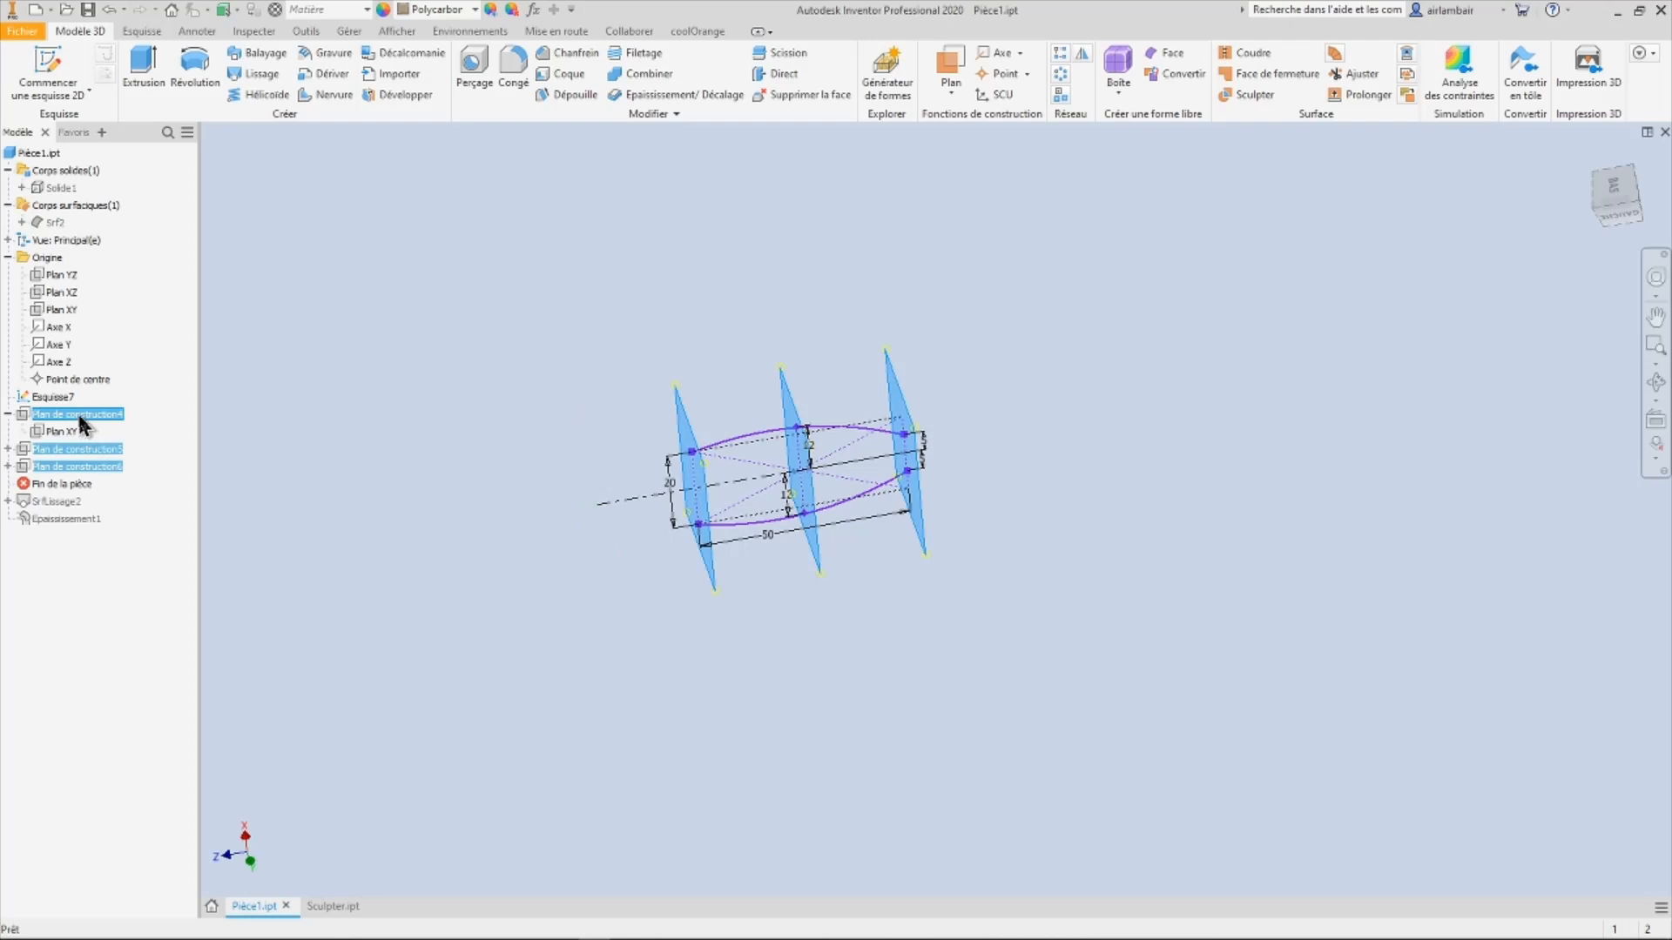
pyautogui.rightClick(80, 422)
pyautogui.click(140, 522)
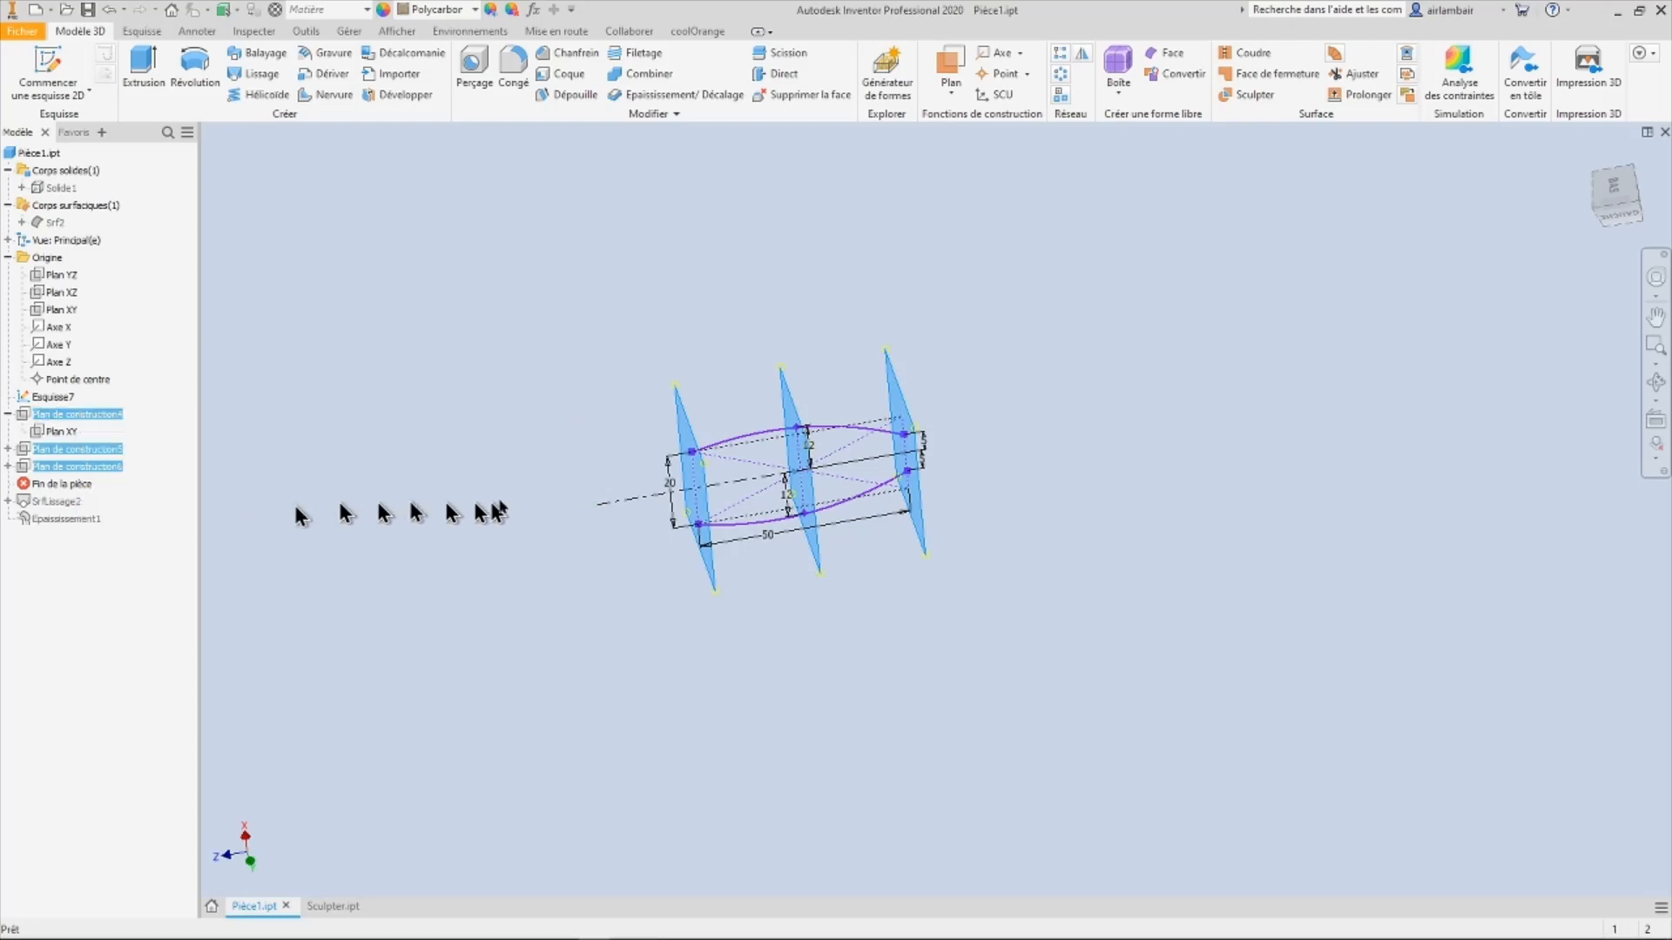
pyautogui.keyDown('shift'); pyautogui.moveTo(828, 523); pyautogui.dragTo(686, 509, button='middle'); pyautogui.keyUp('shift')
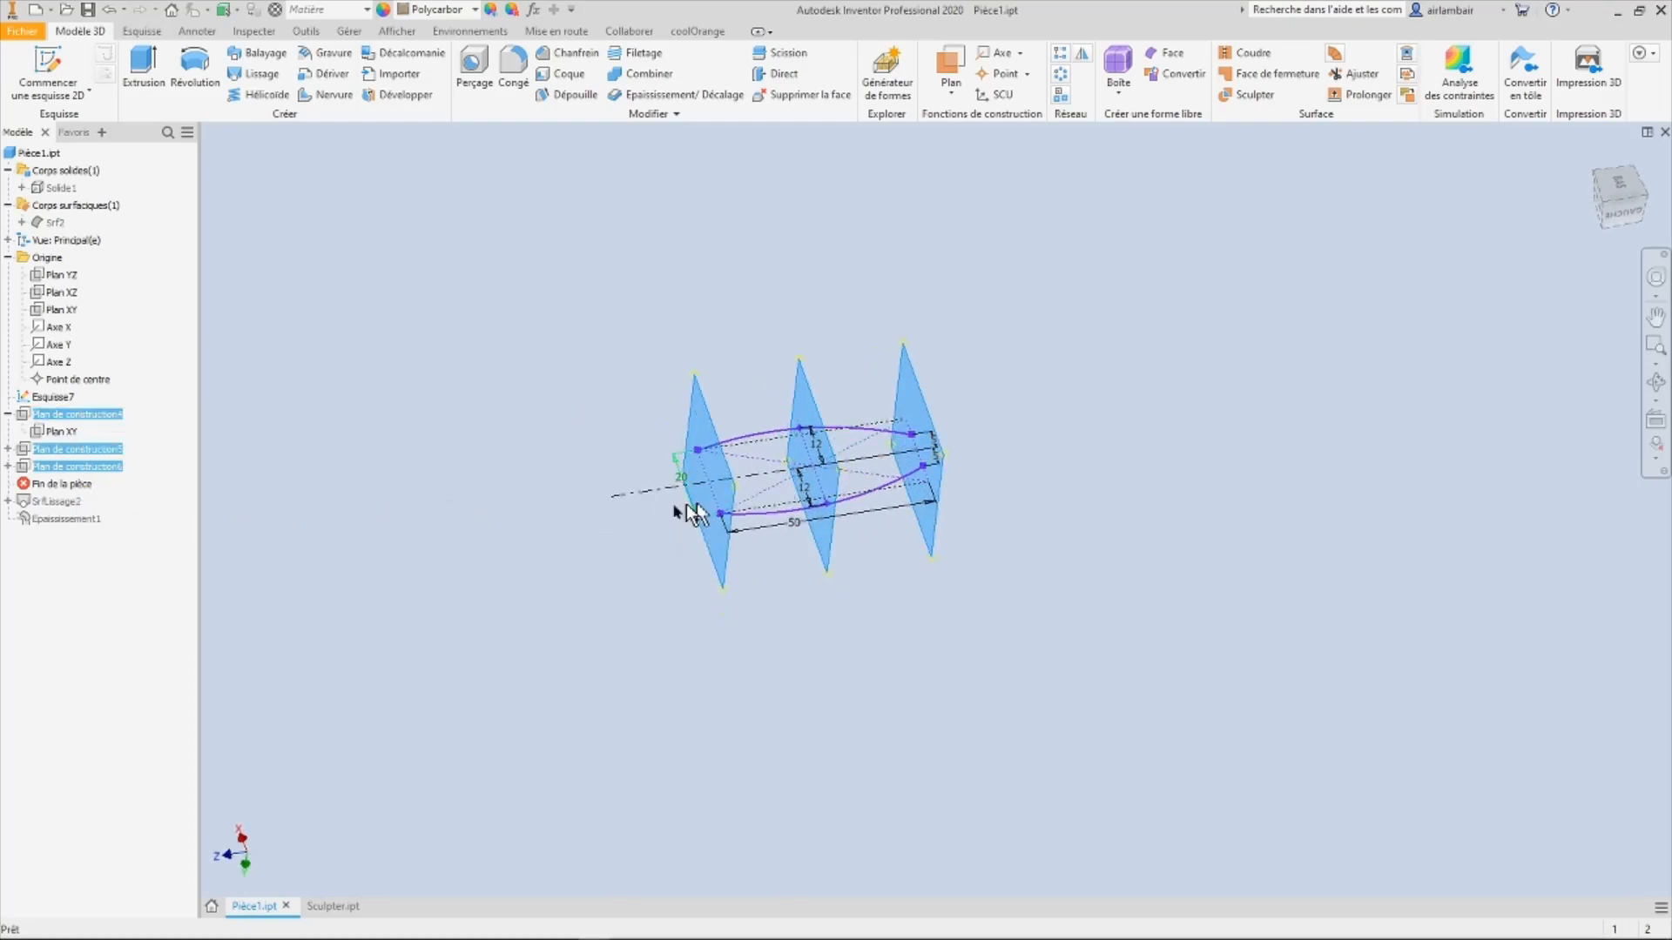
# Step: Make the origin's Plan XY visible
pyautogui.click(48, 310)
pyautogui.rightClick(47, 313)
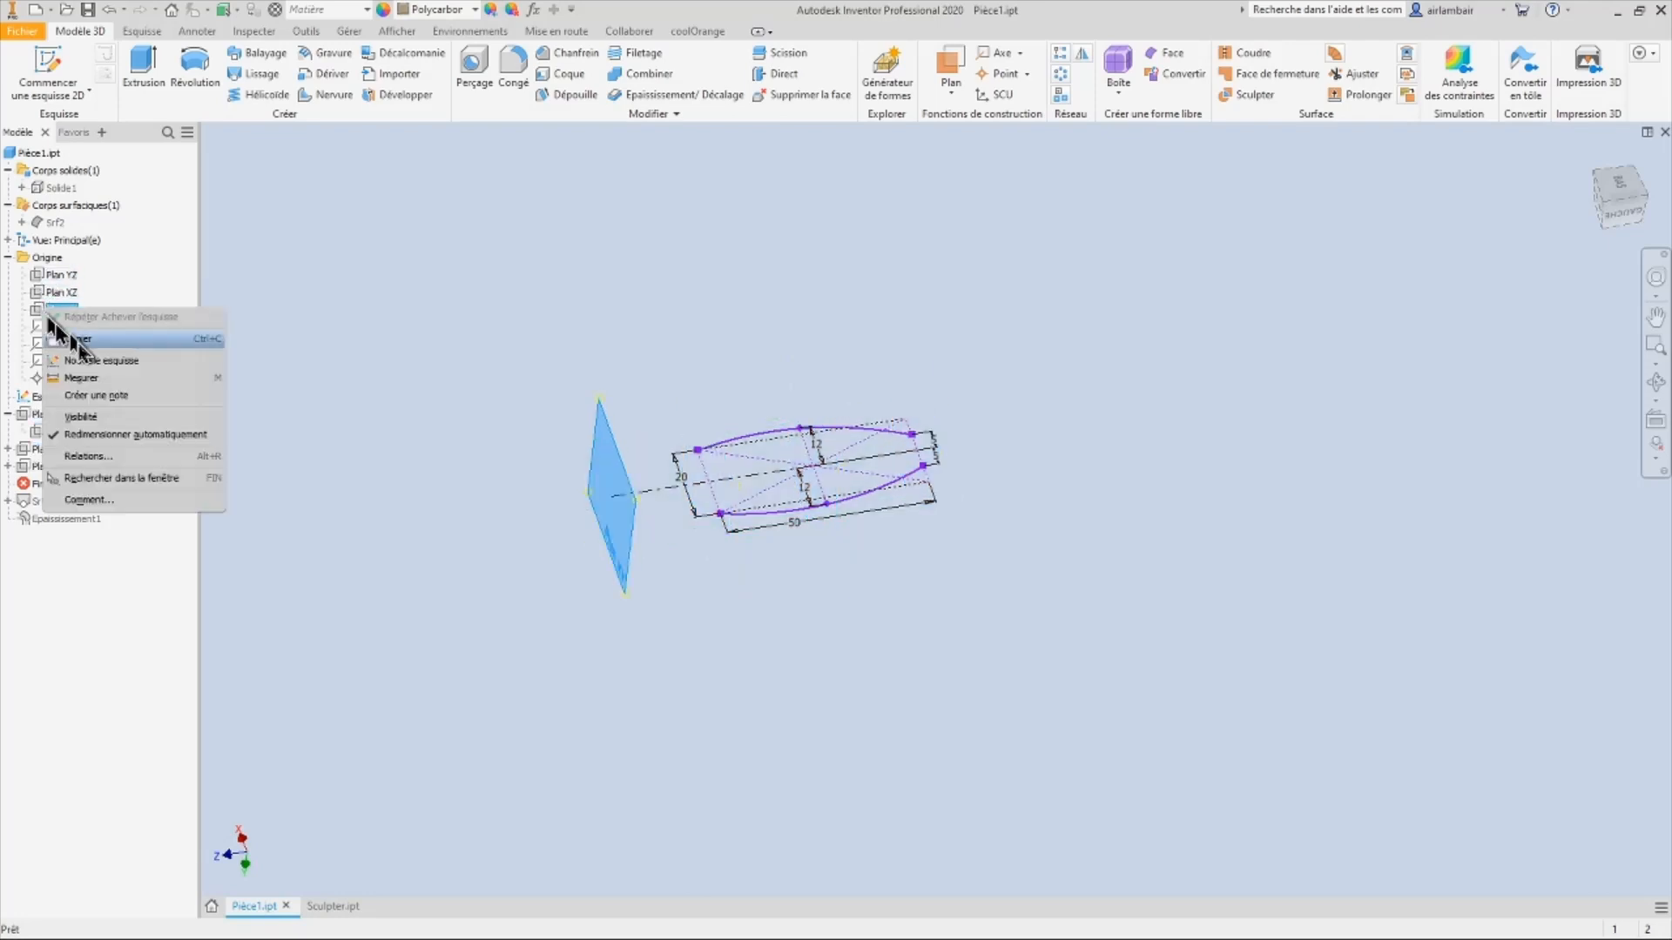
pyautogui.click(84, 418)
pyautogui.scroll(-5, 688, 514)
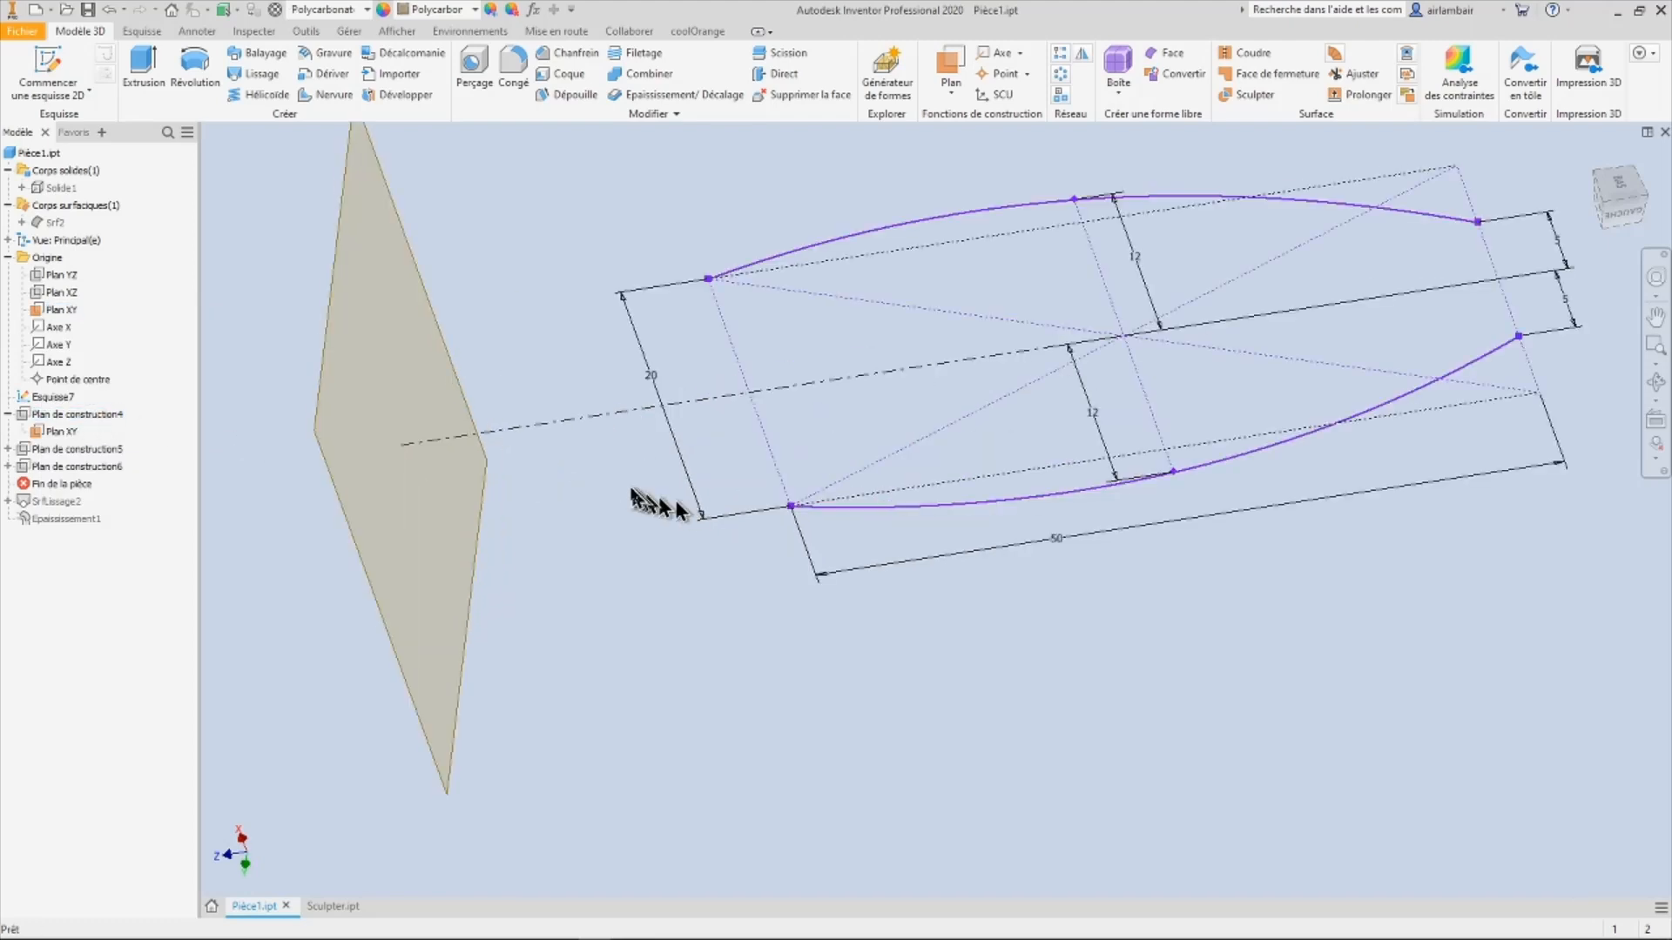
pyautogui.keyDown('shift'); pyautogui.moveTo(662, 505); pyautogui.dragTo(392, 467, button='middle'); pyautogui.keyUp('shift')
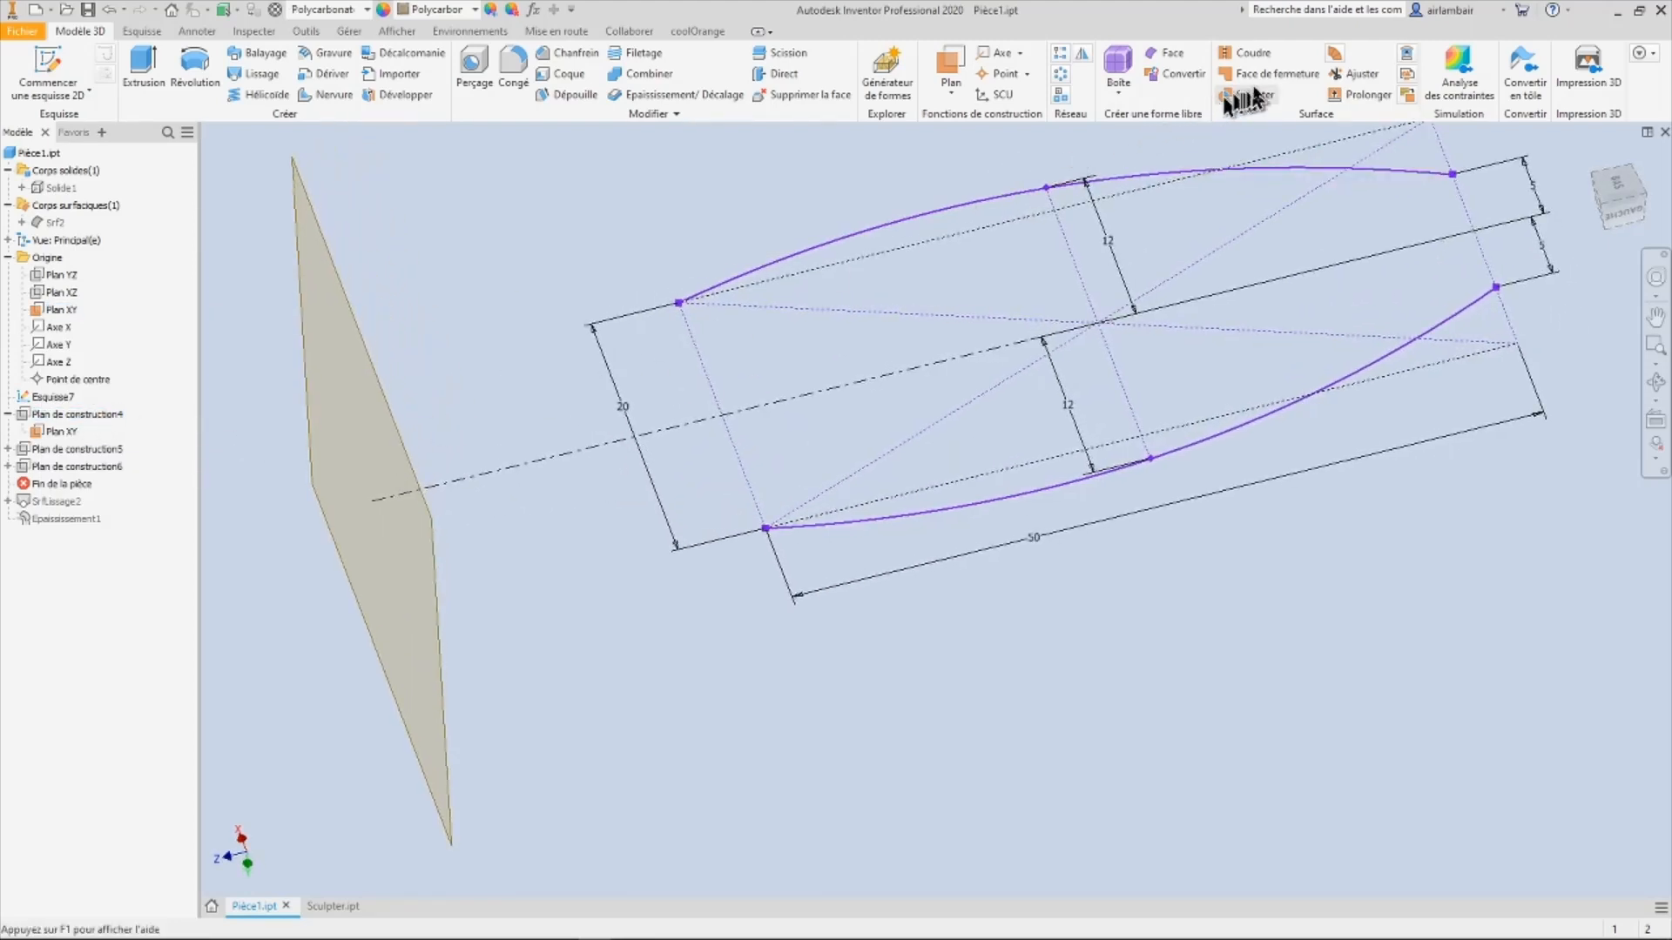
# Step: Try a plane parallel to Plan XY through the upper curve's narrow-end point, and undo showing Plan XY
pyautogui.click(950, 85)
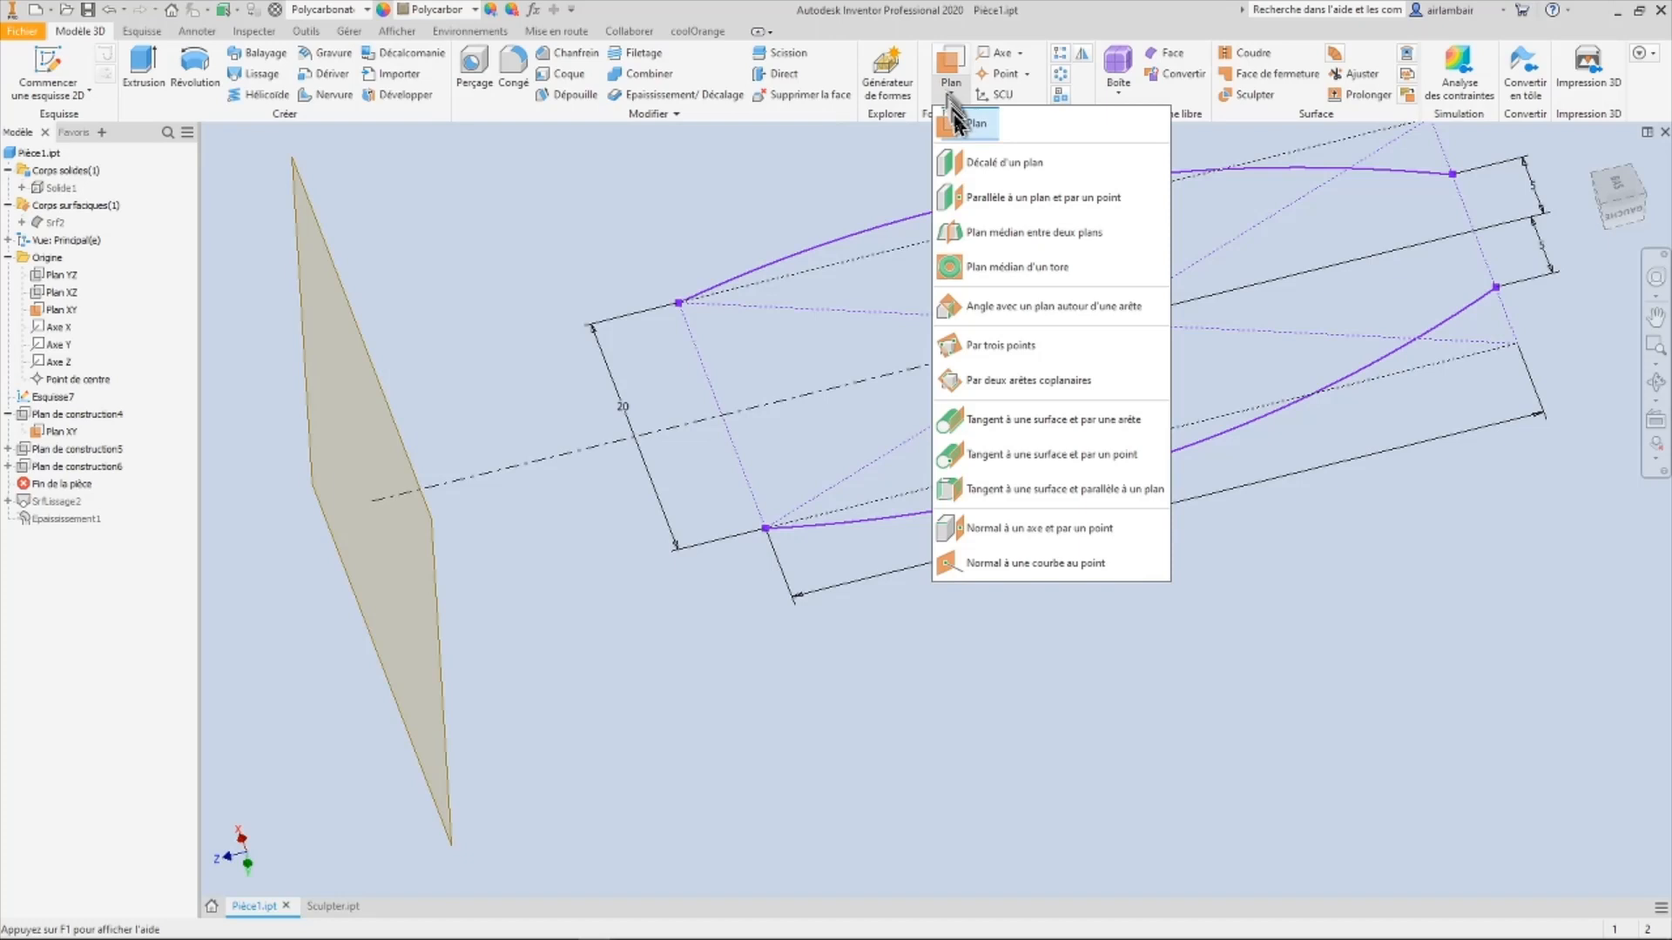
pyautogui.click(982, 207)
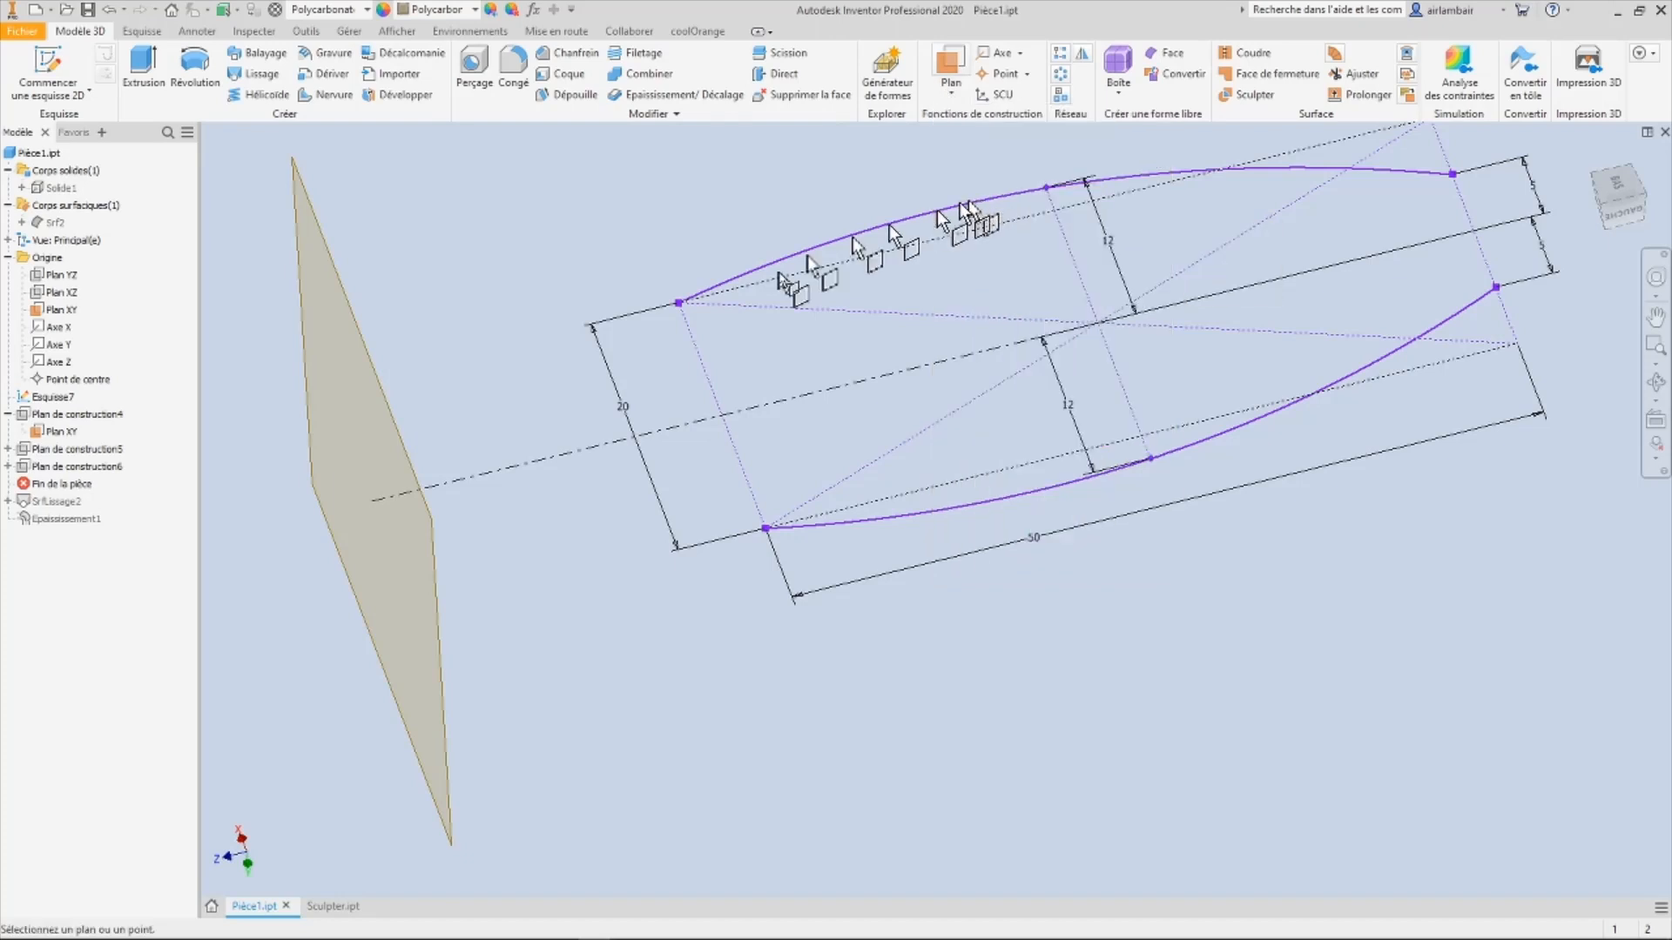
pyautogui.click(418, 470)
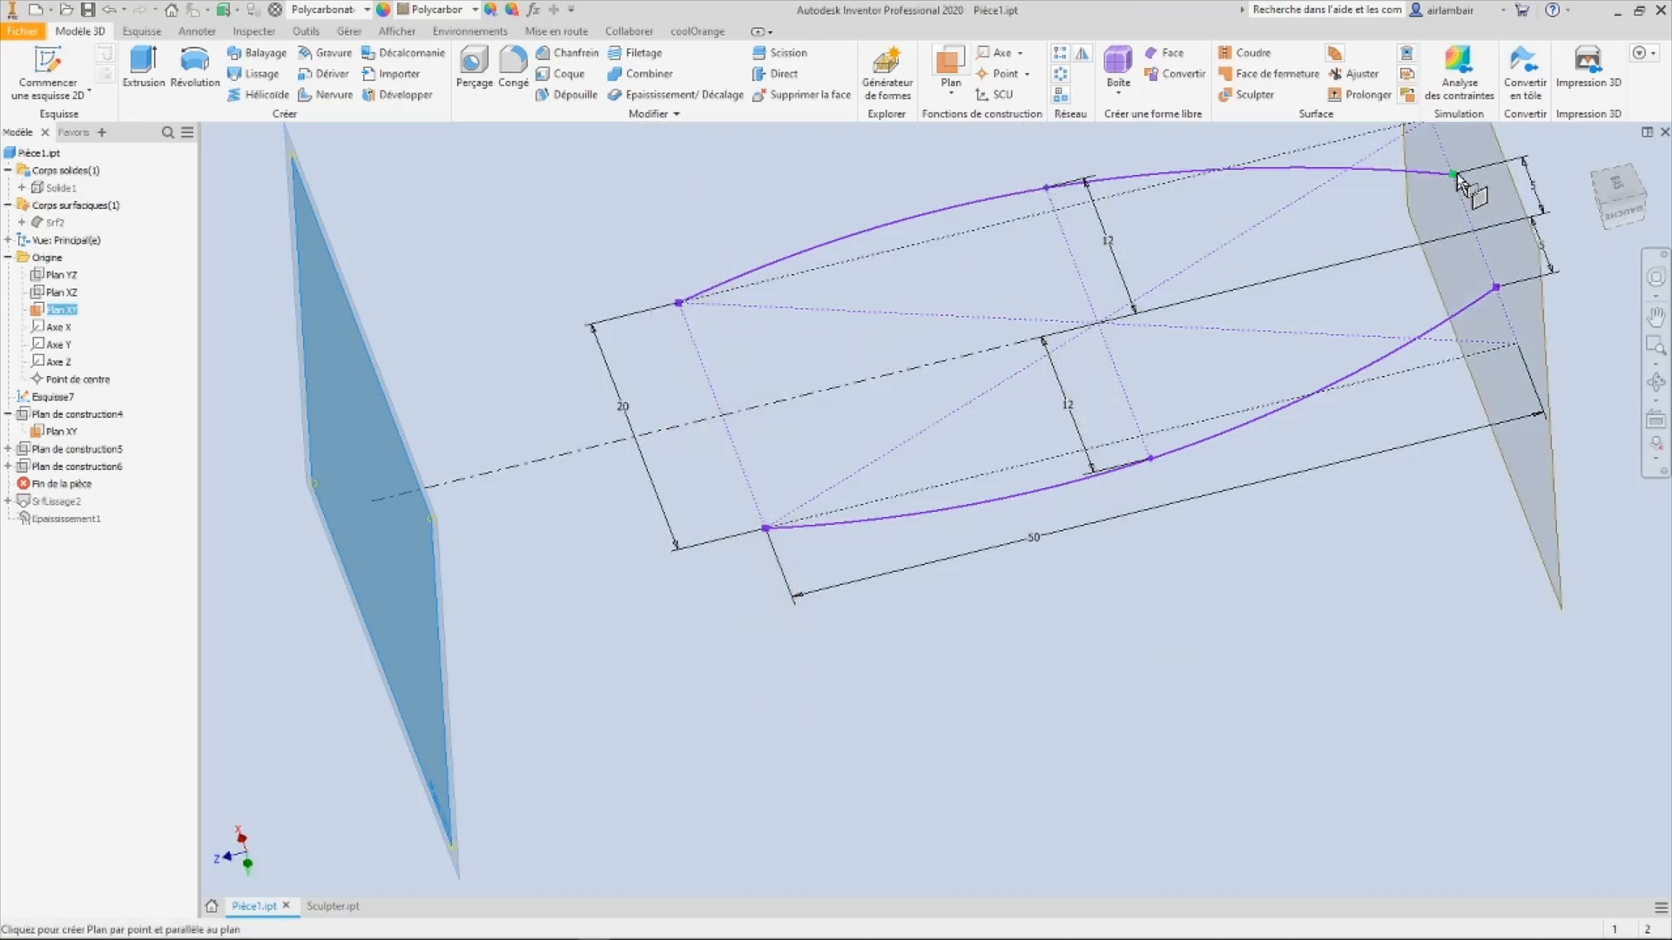
pyautogui.press('Escape')
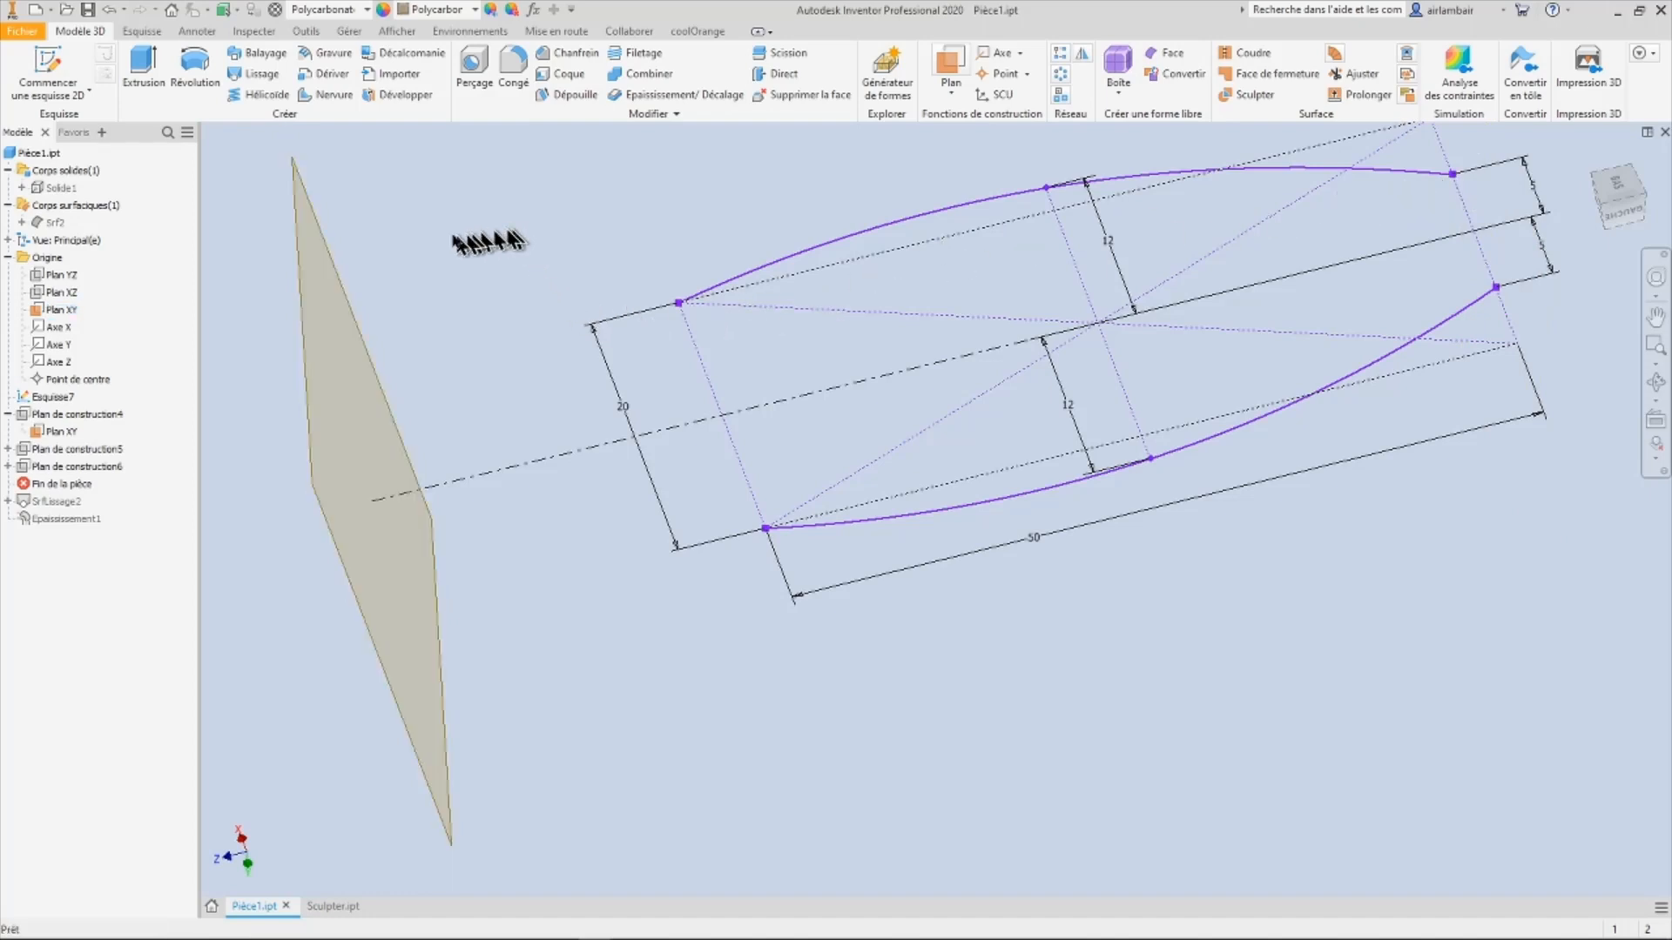
pyautogui.click(111, 10)
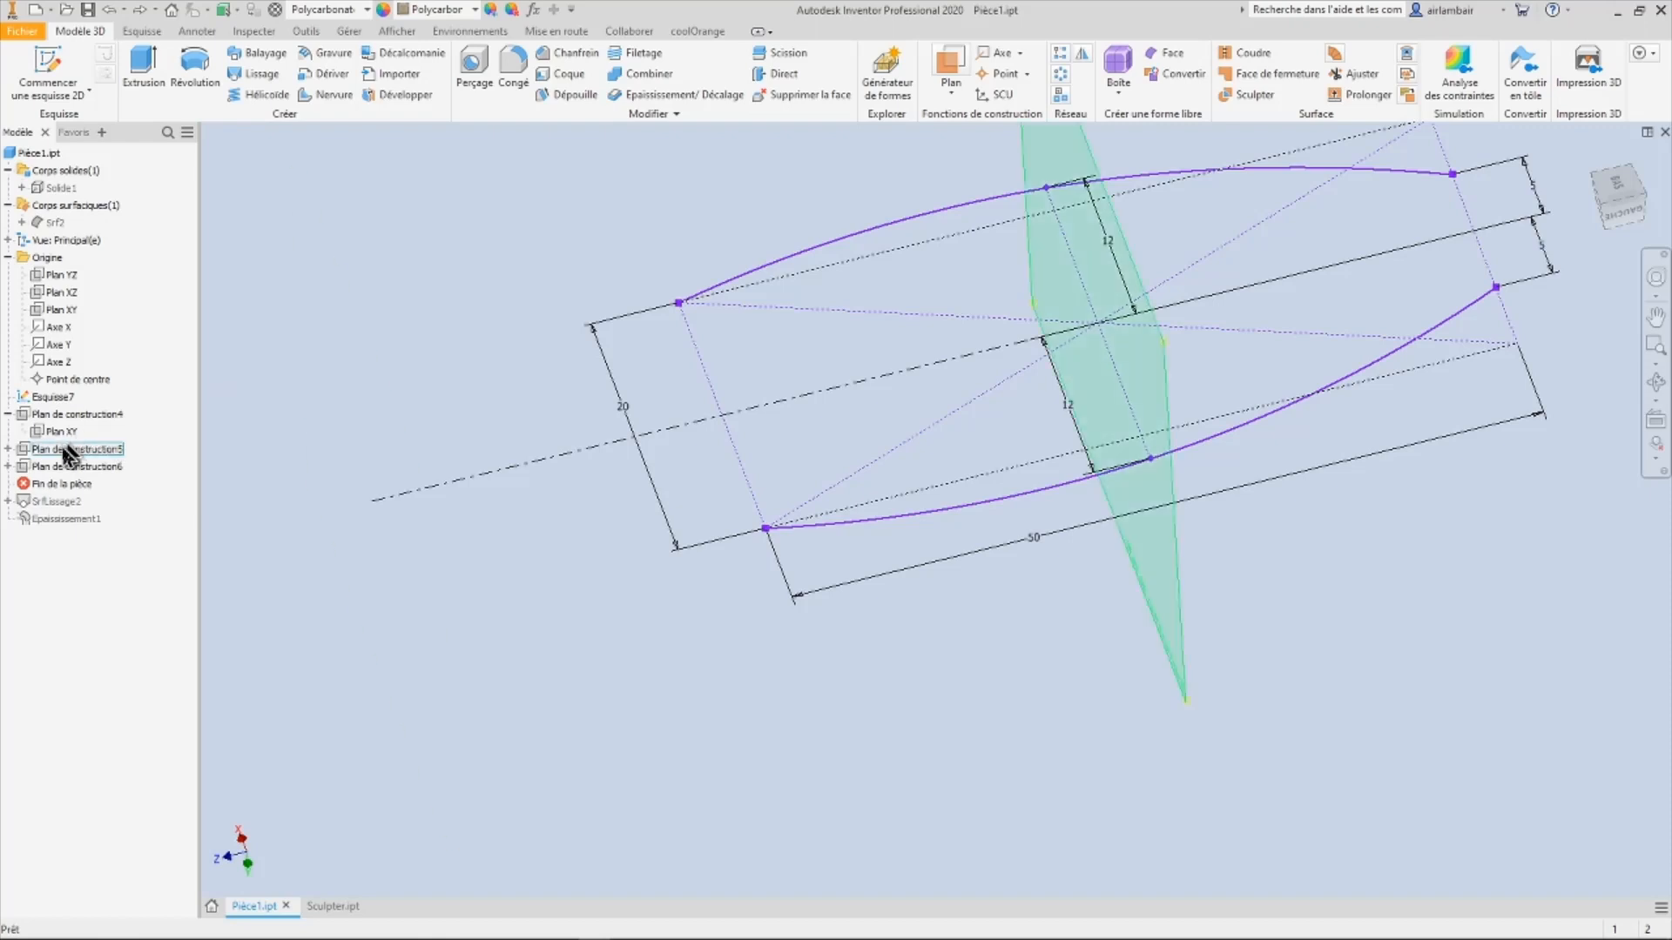
# Step: Select the three construction planes again, check their available options without changing anything, and clear the selection
pyautogui.click(70, 467)
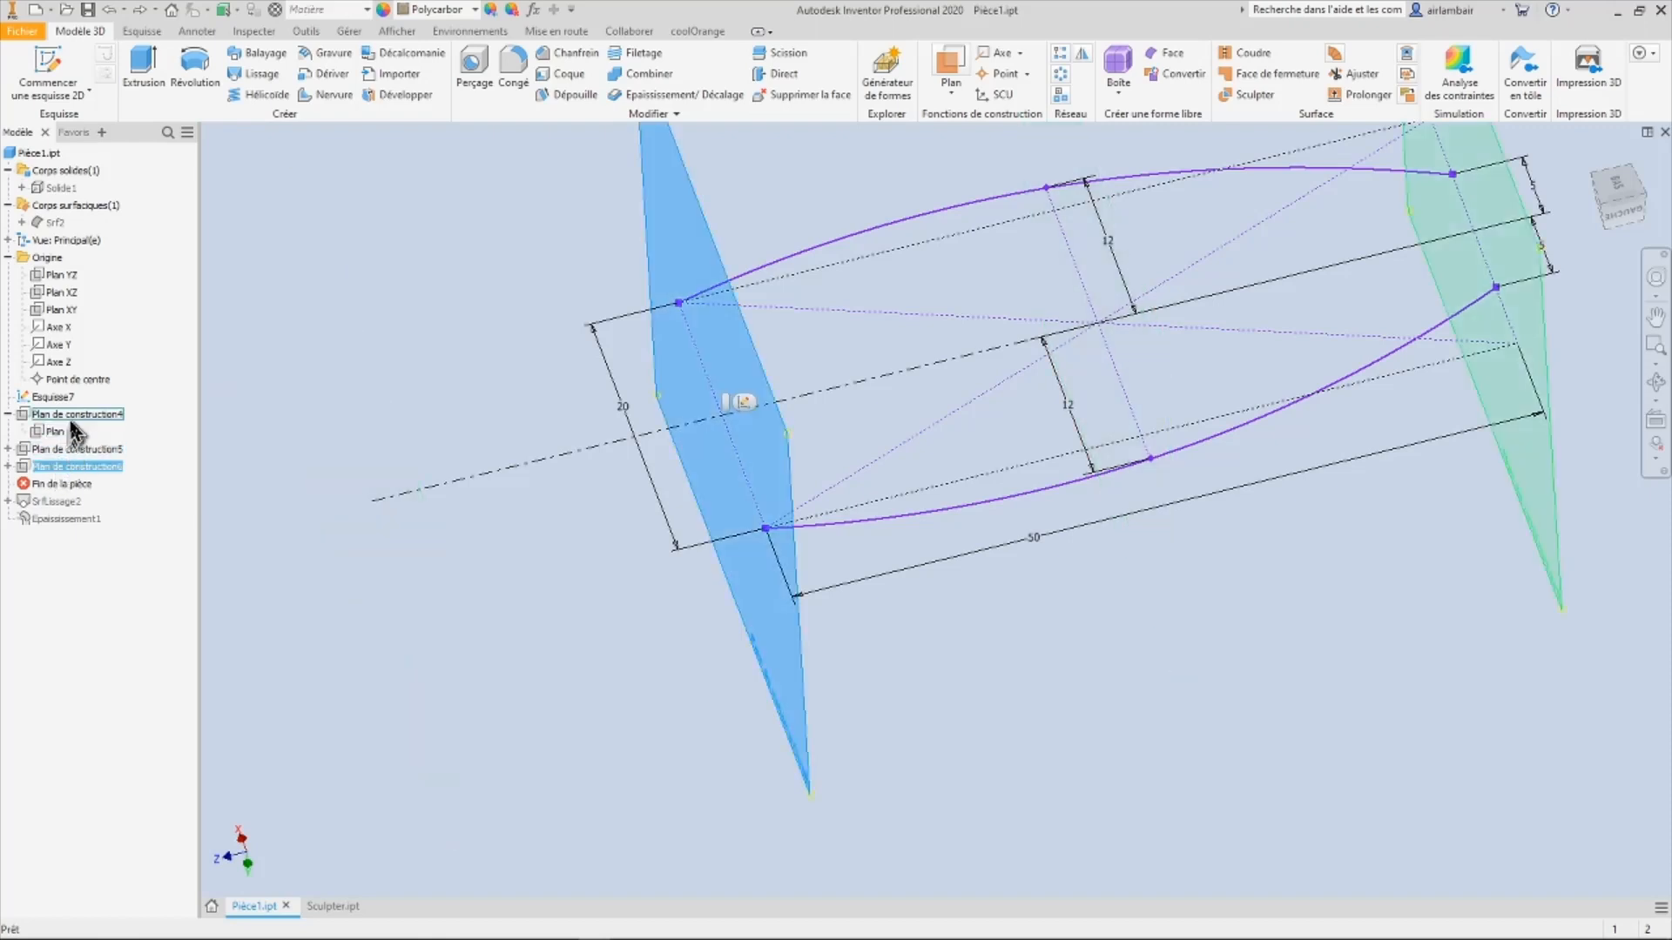
pyautogui.keyDown('ctrl'); pyautogui.click(67, 449); pyautogui.keyUp('ctrl')
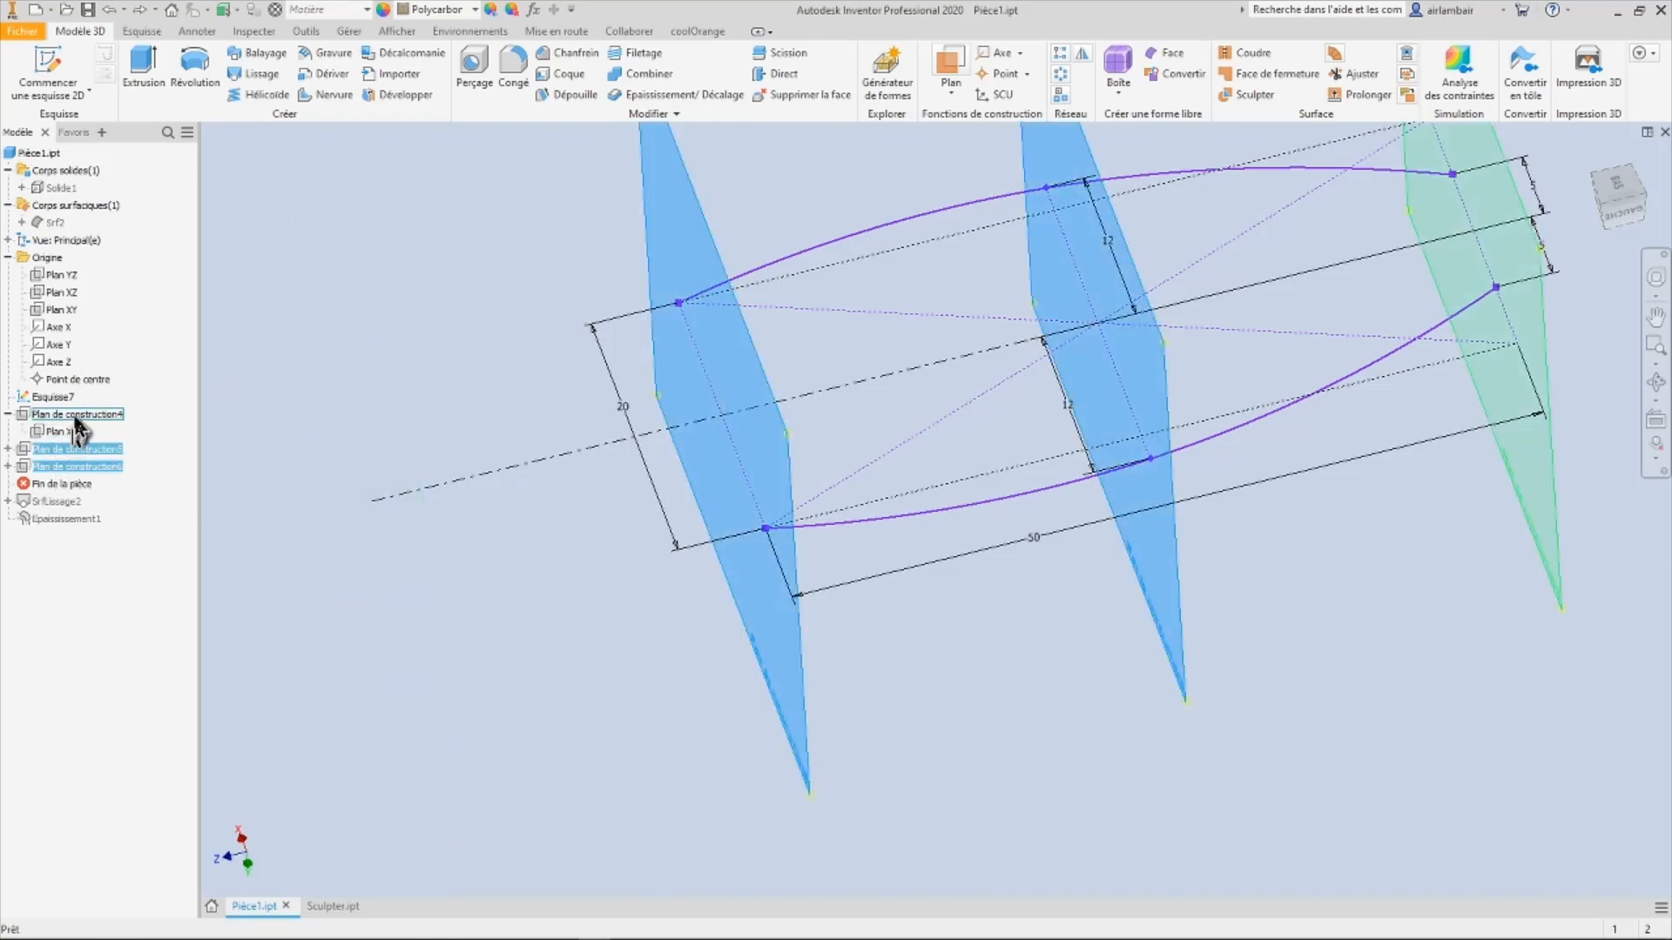
pyautogui.keyDown('ctrl'); pyautogui.click(77, 416); pyautogui.keyUp('ctrl')
pyautogui.rightClick(78, 419)
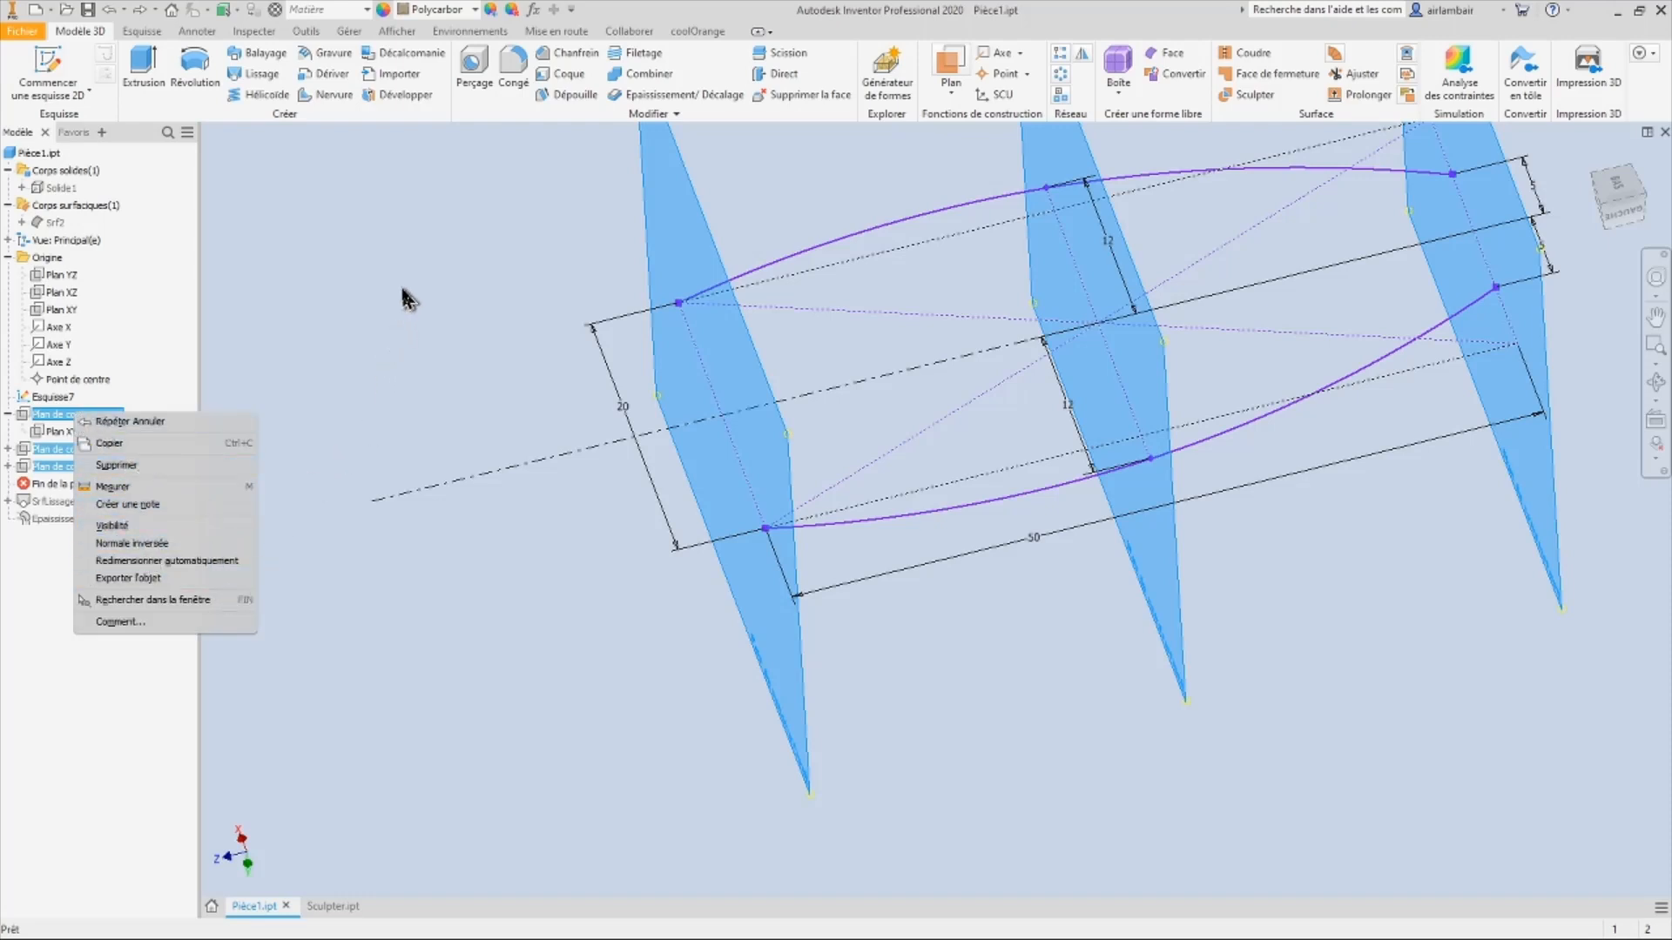
pyautogui.click(336, 343)
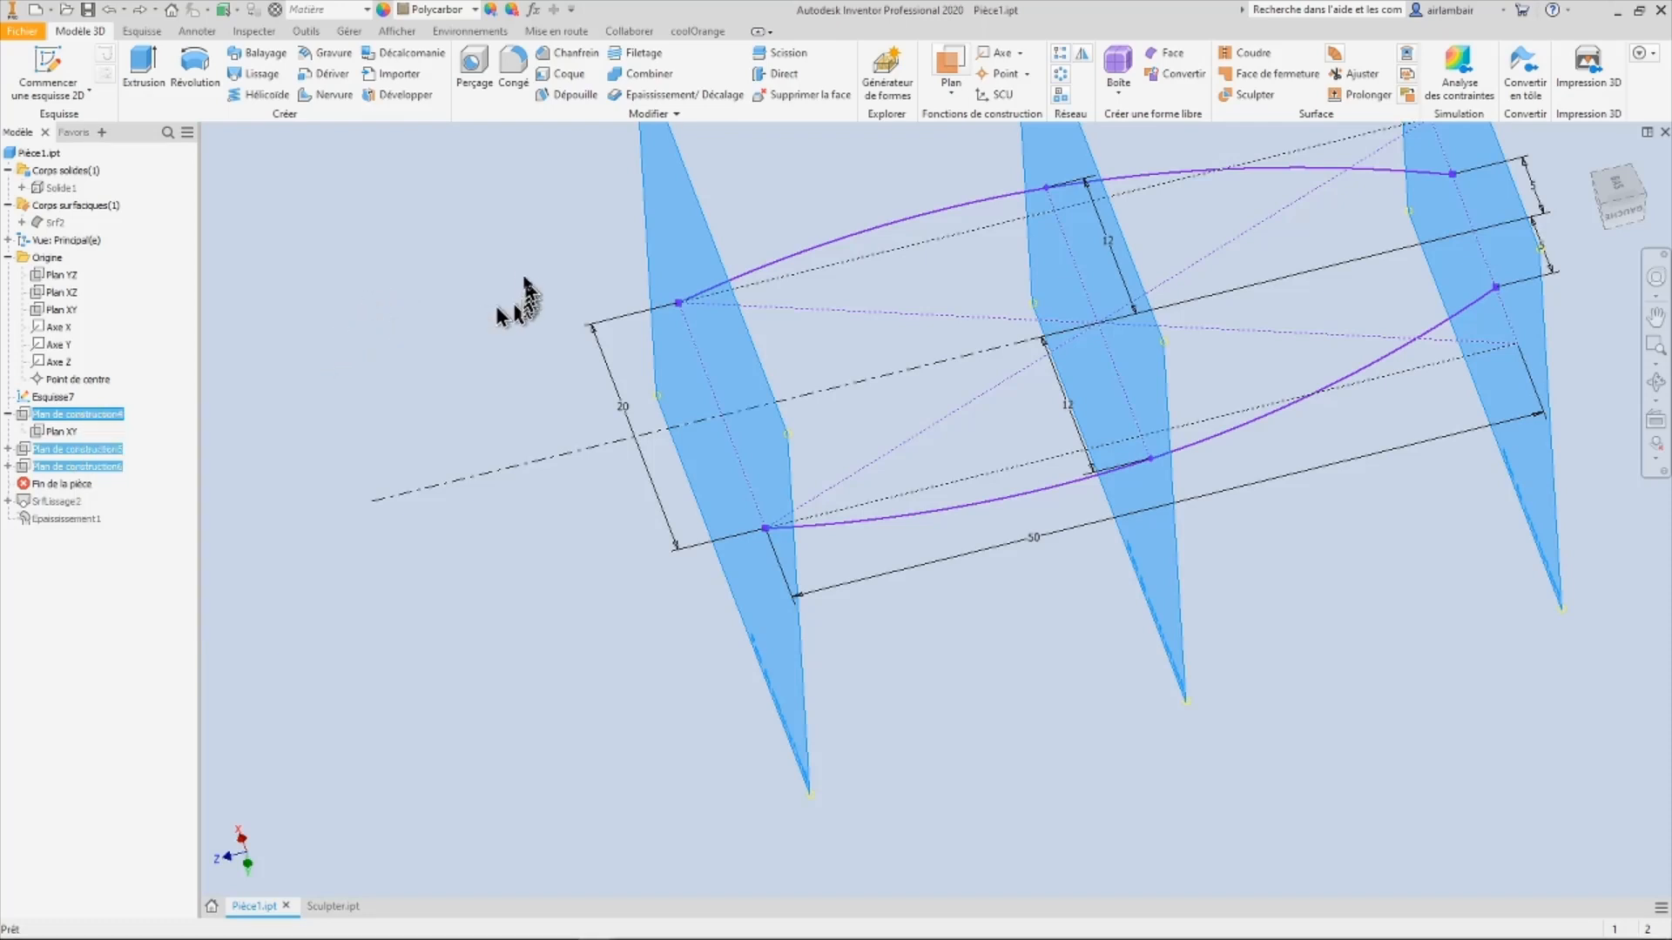
pyautogui.click(571, 268)
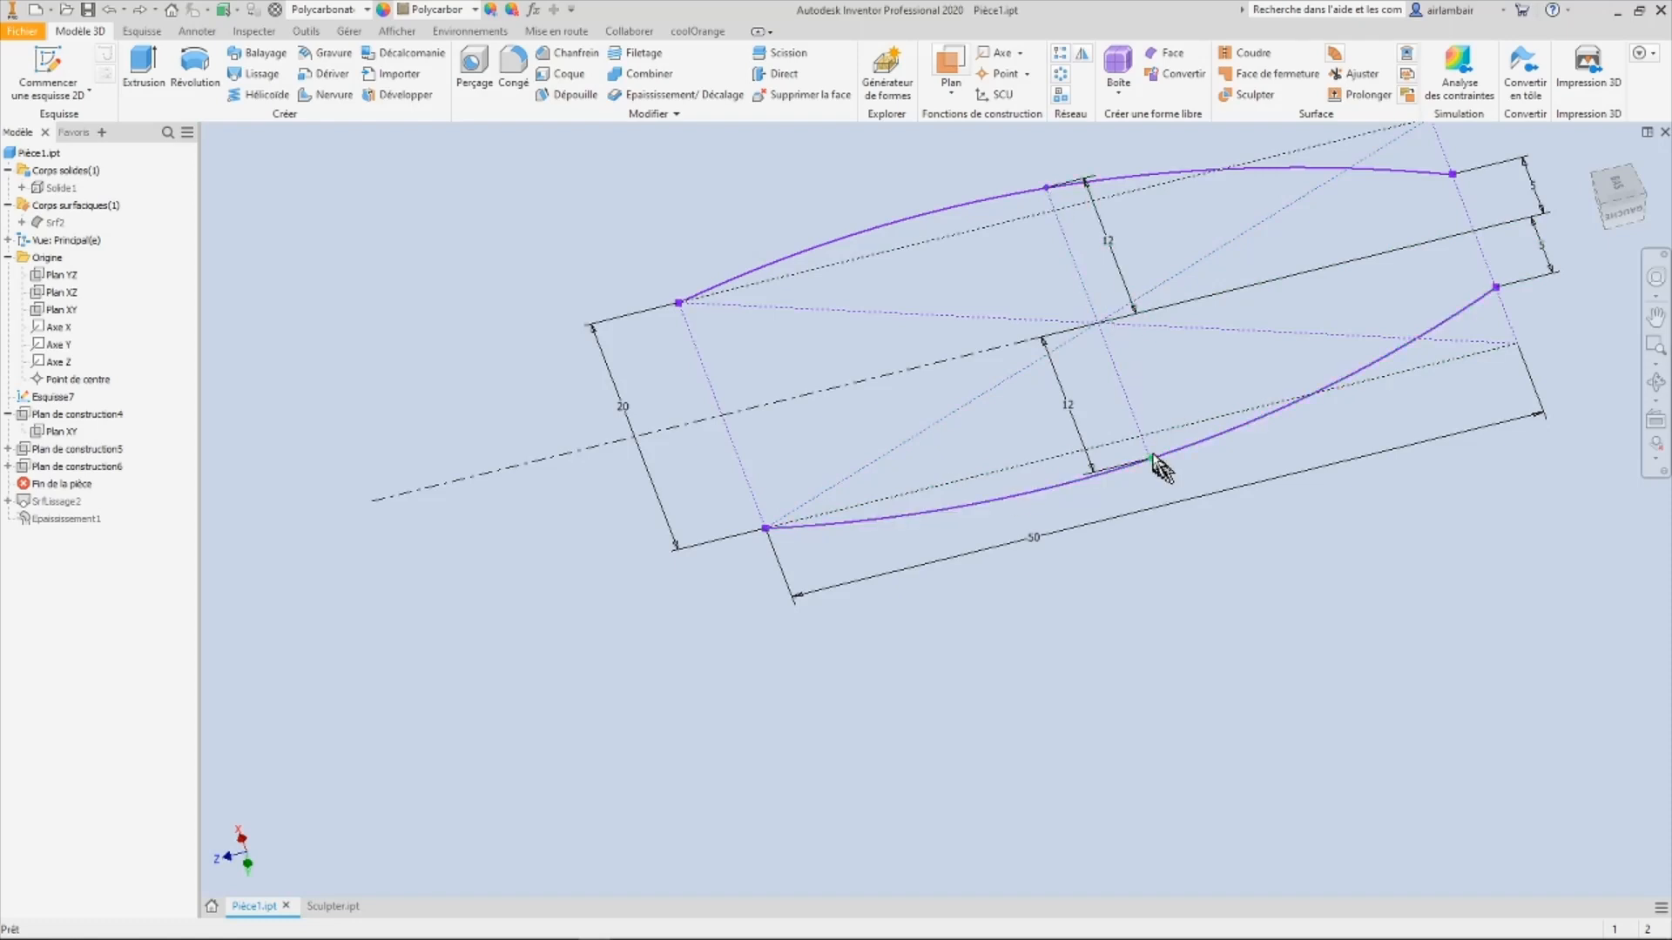
# Step: Make Plan de construction4, 5 and 6 visible along the profile sketch
pyautogui.scroll(-5, 688, 515)
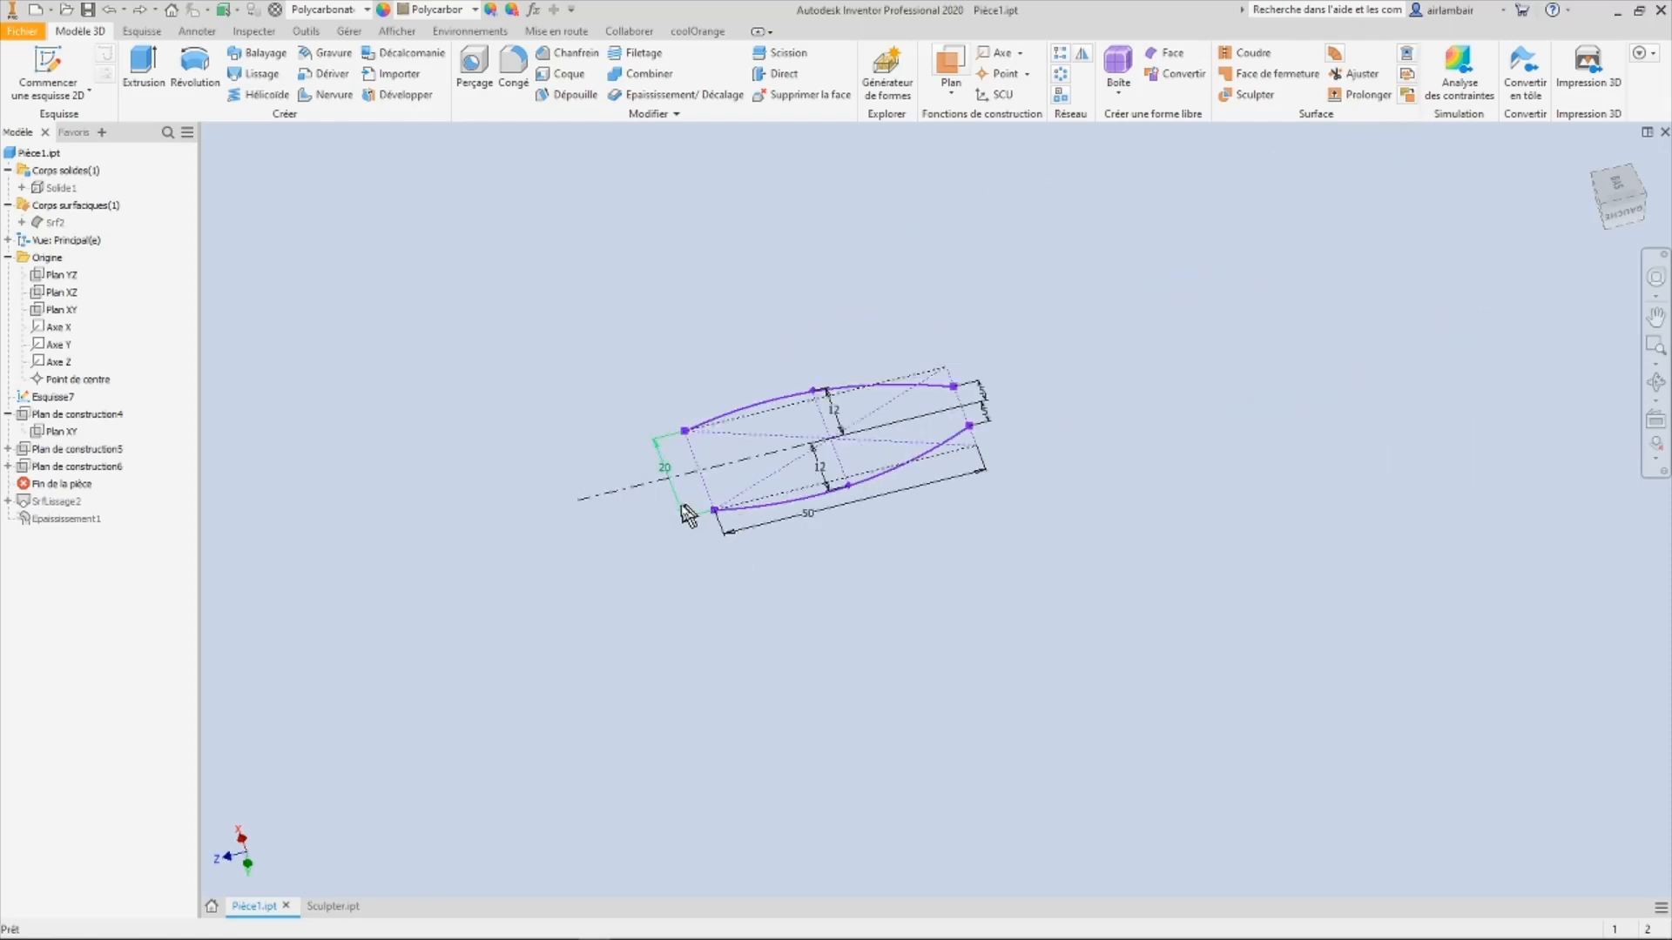
pyautogui.scroll(5, 640, 498)
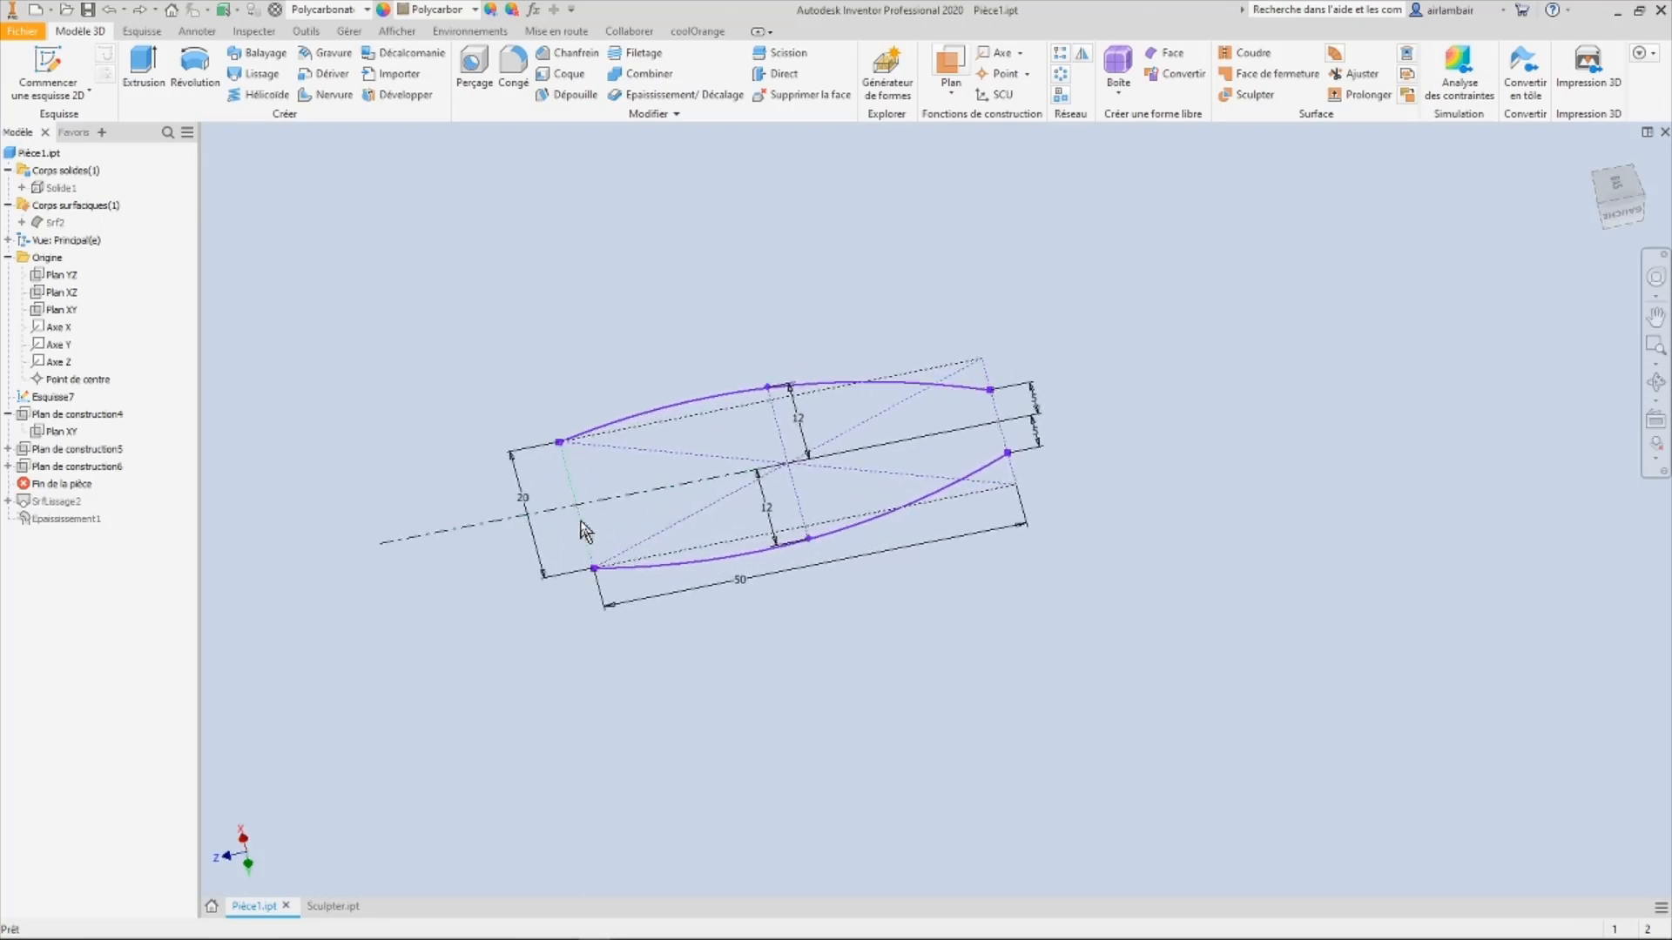
pyautogui.rightClick(90, 418)
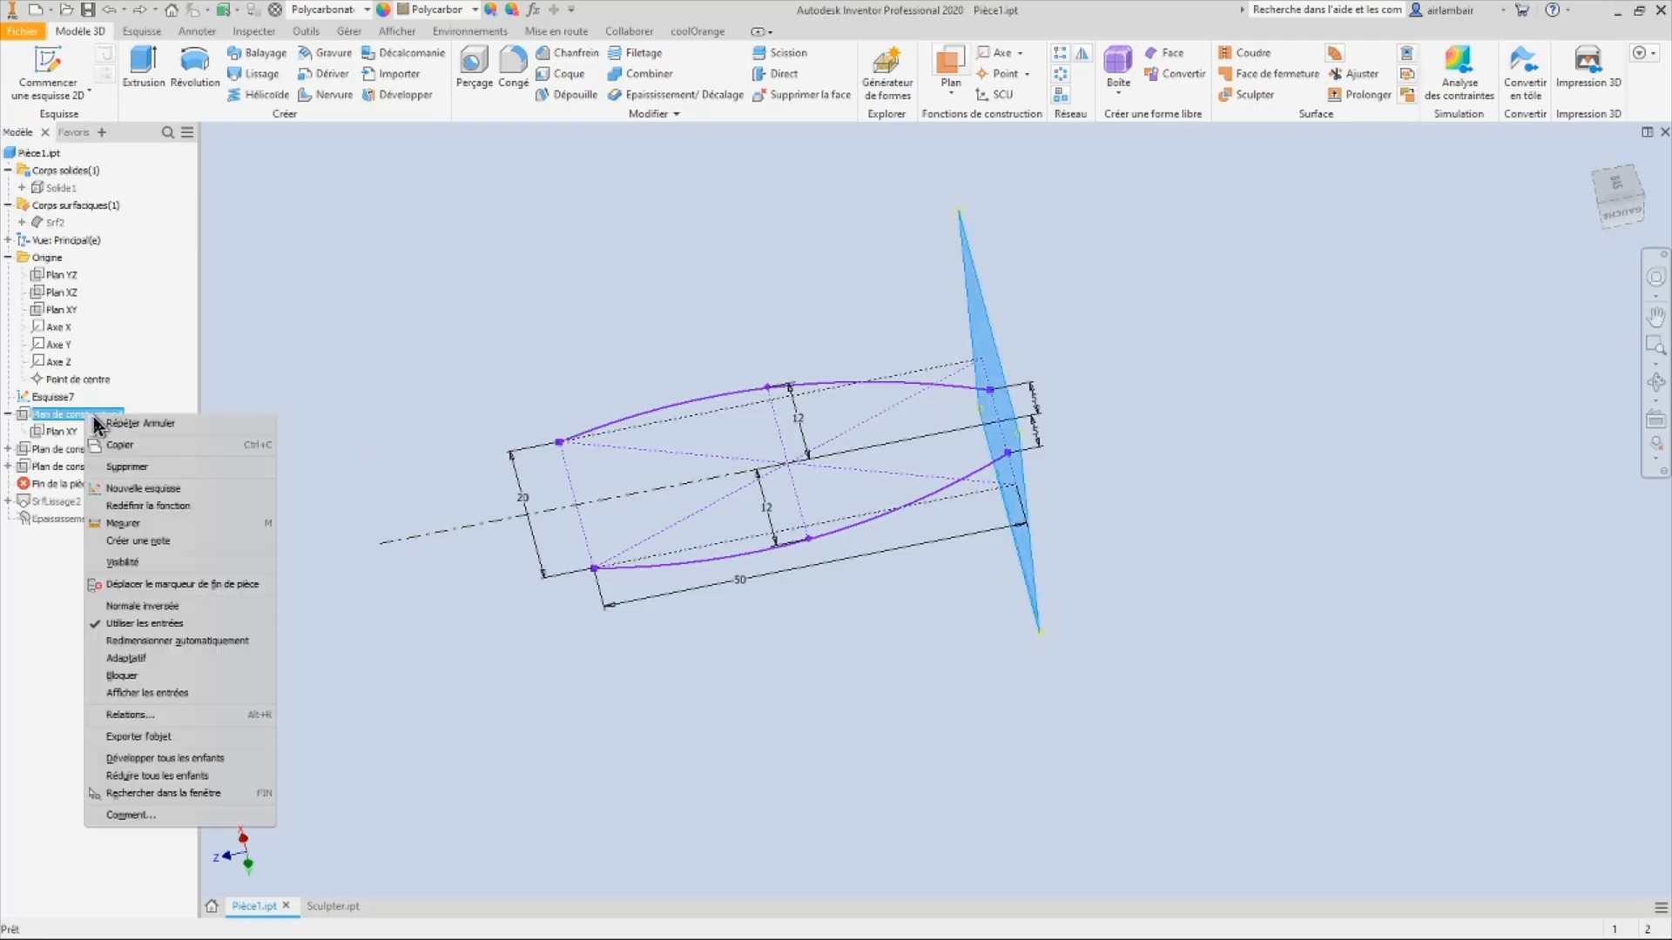
pyautogui.click(139, 605)
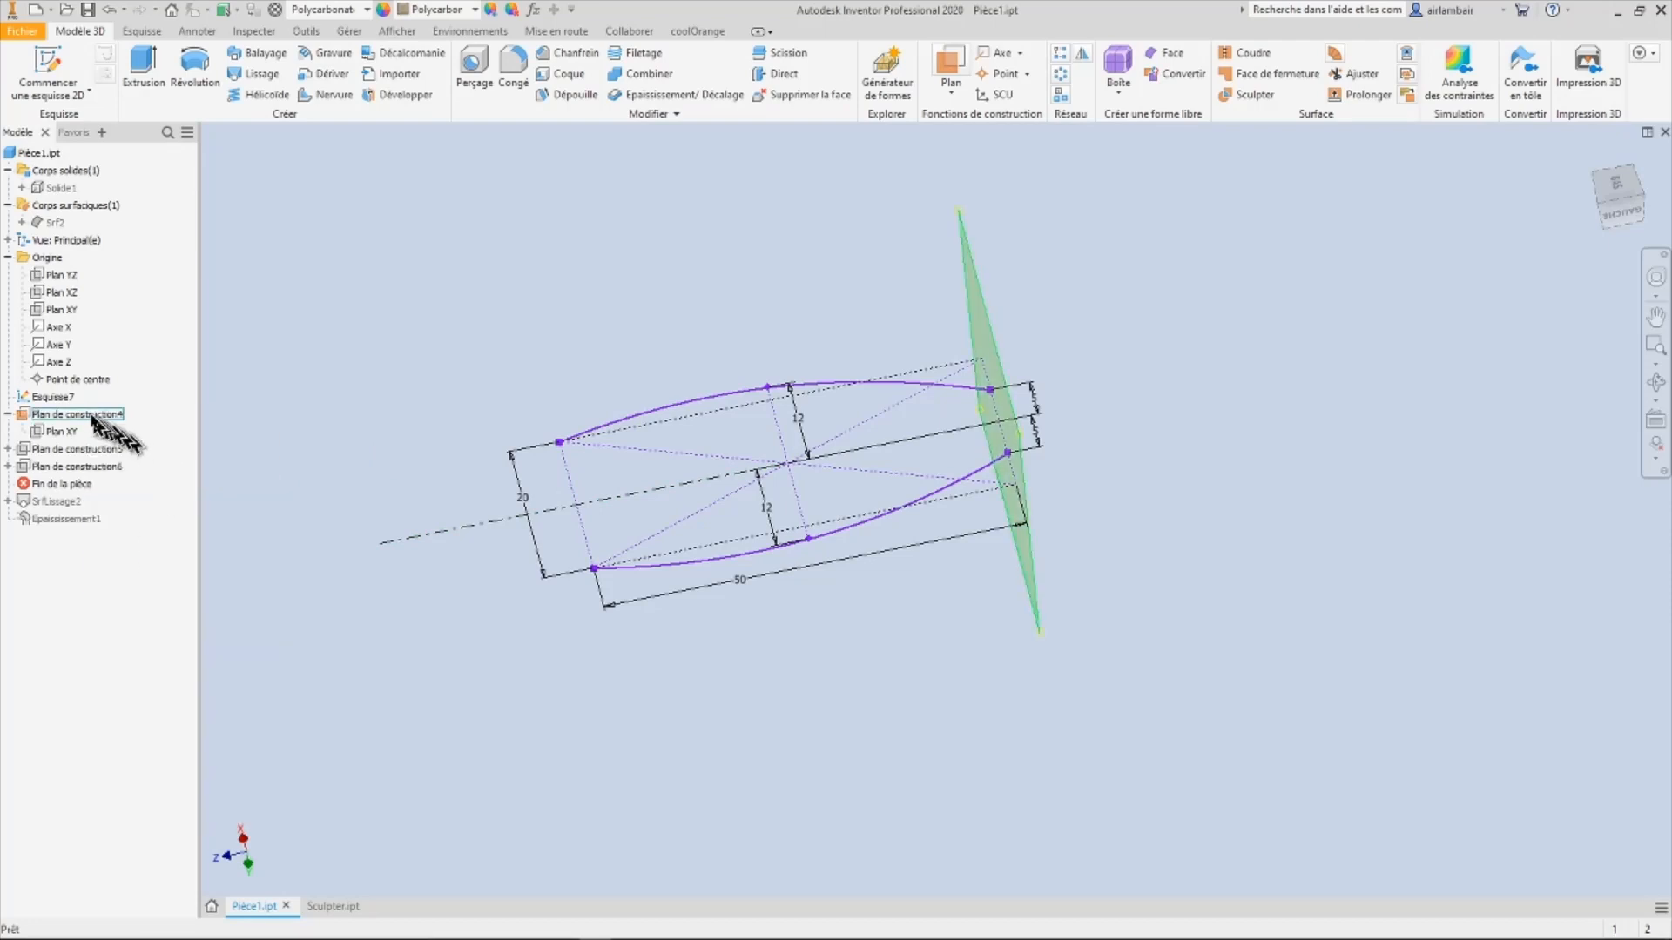
pyautogui.rightClick(63, 450)
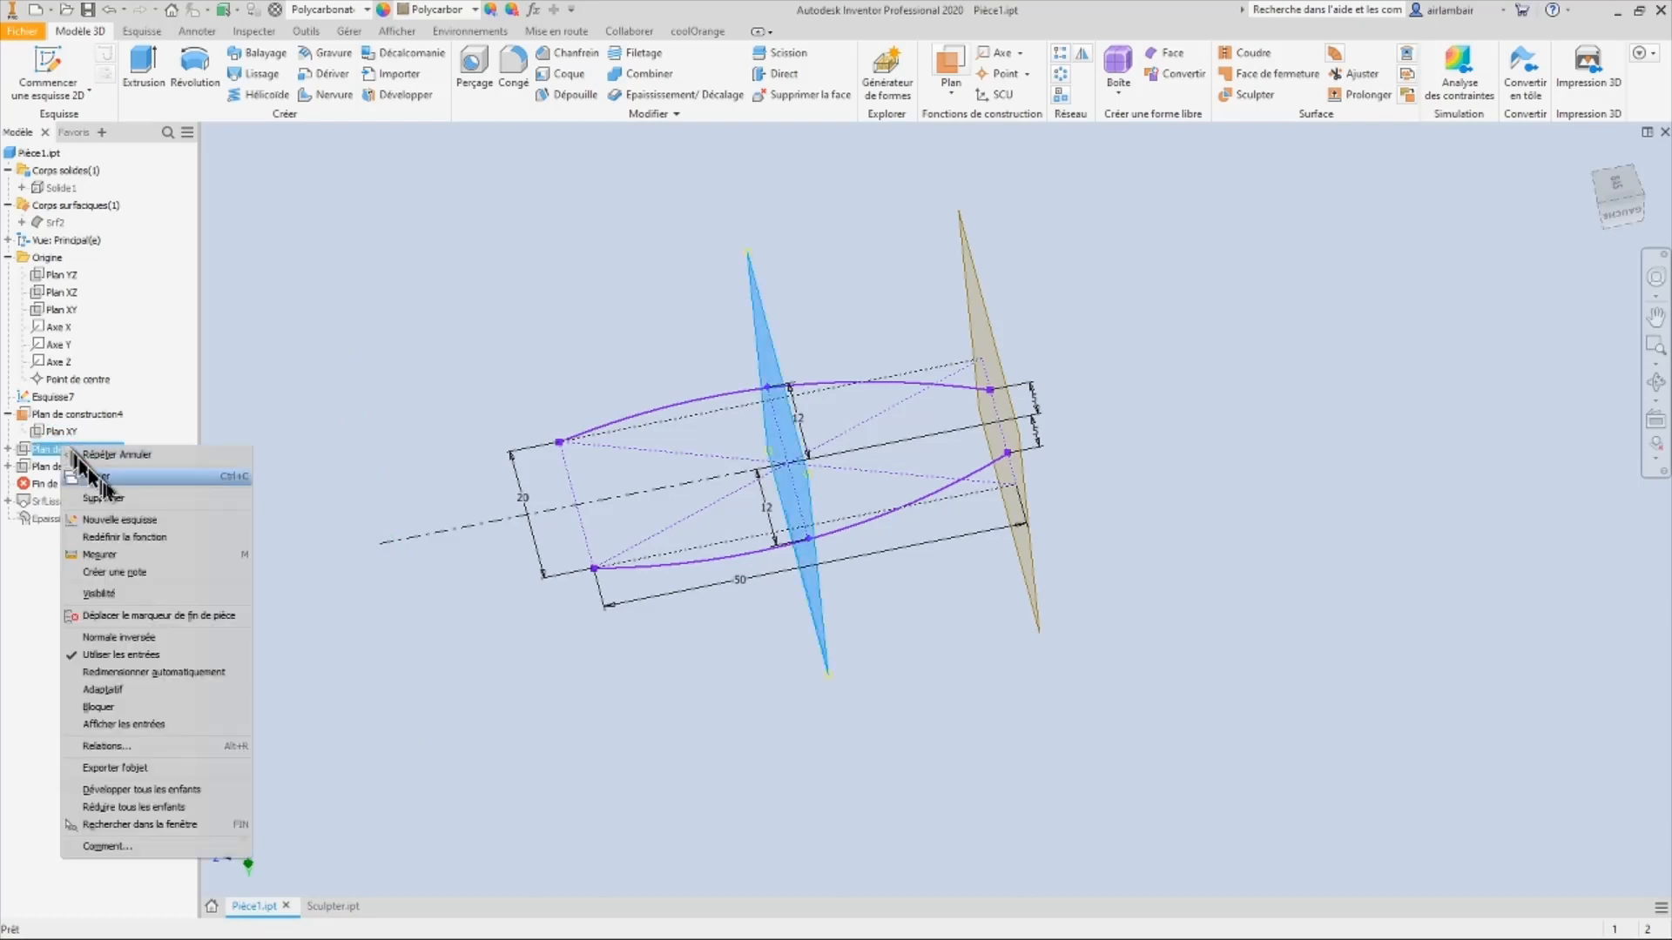
pyautogui.click(99, 595)
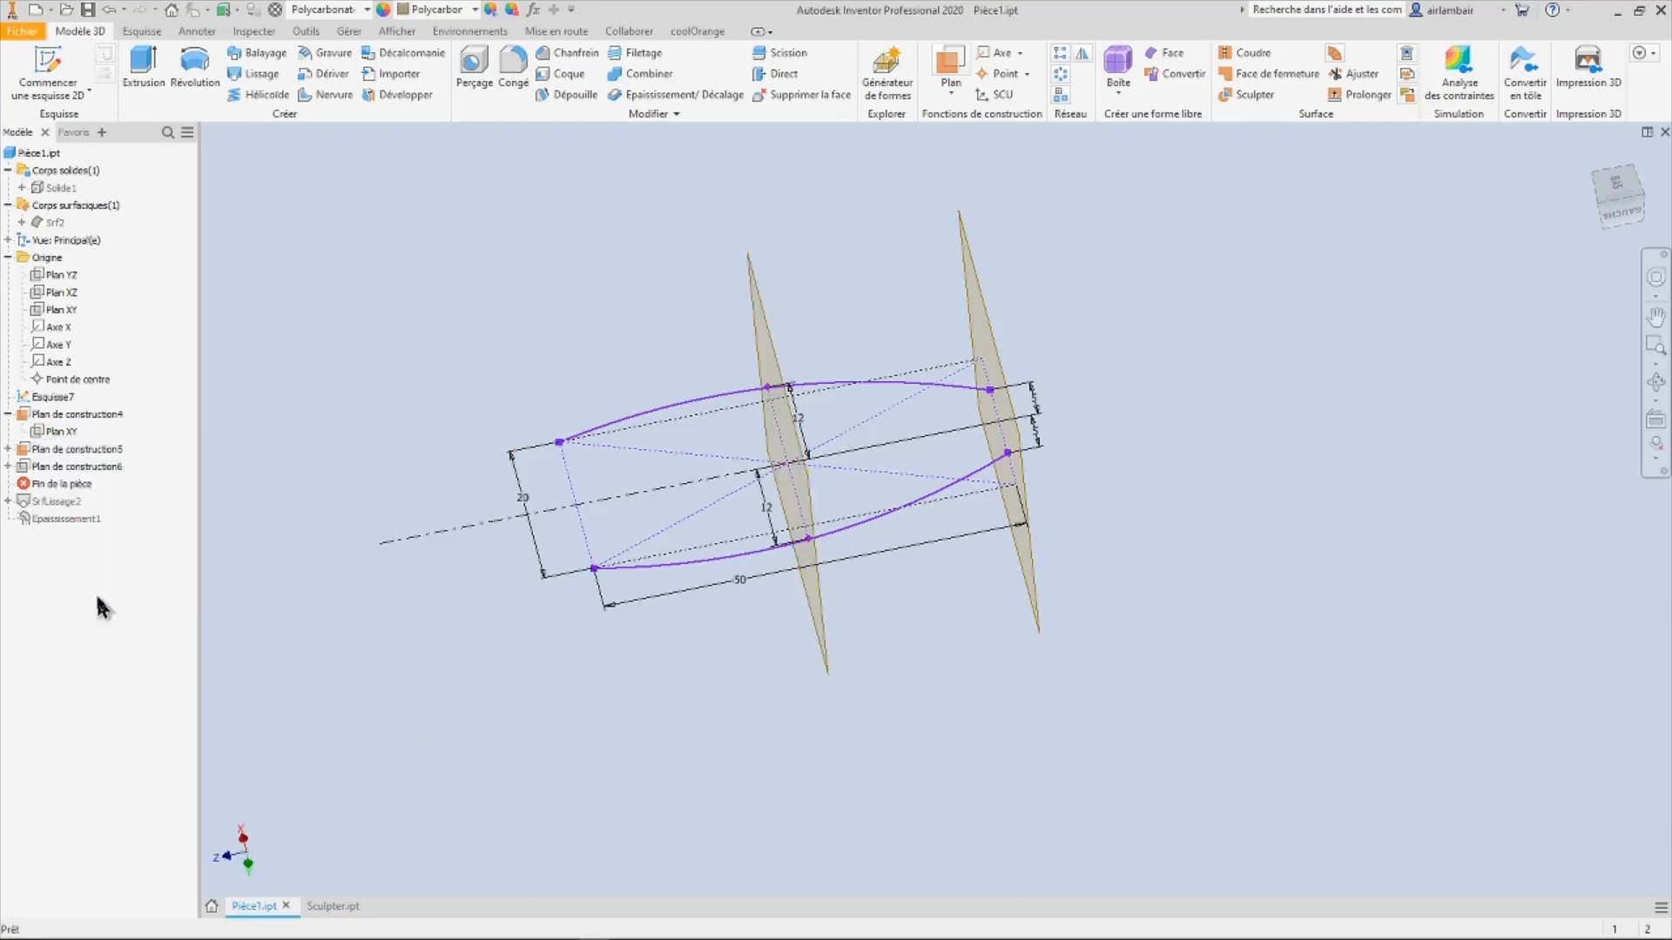
pyautogui.rightClick(45, 474)
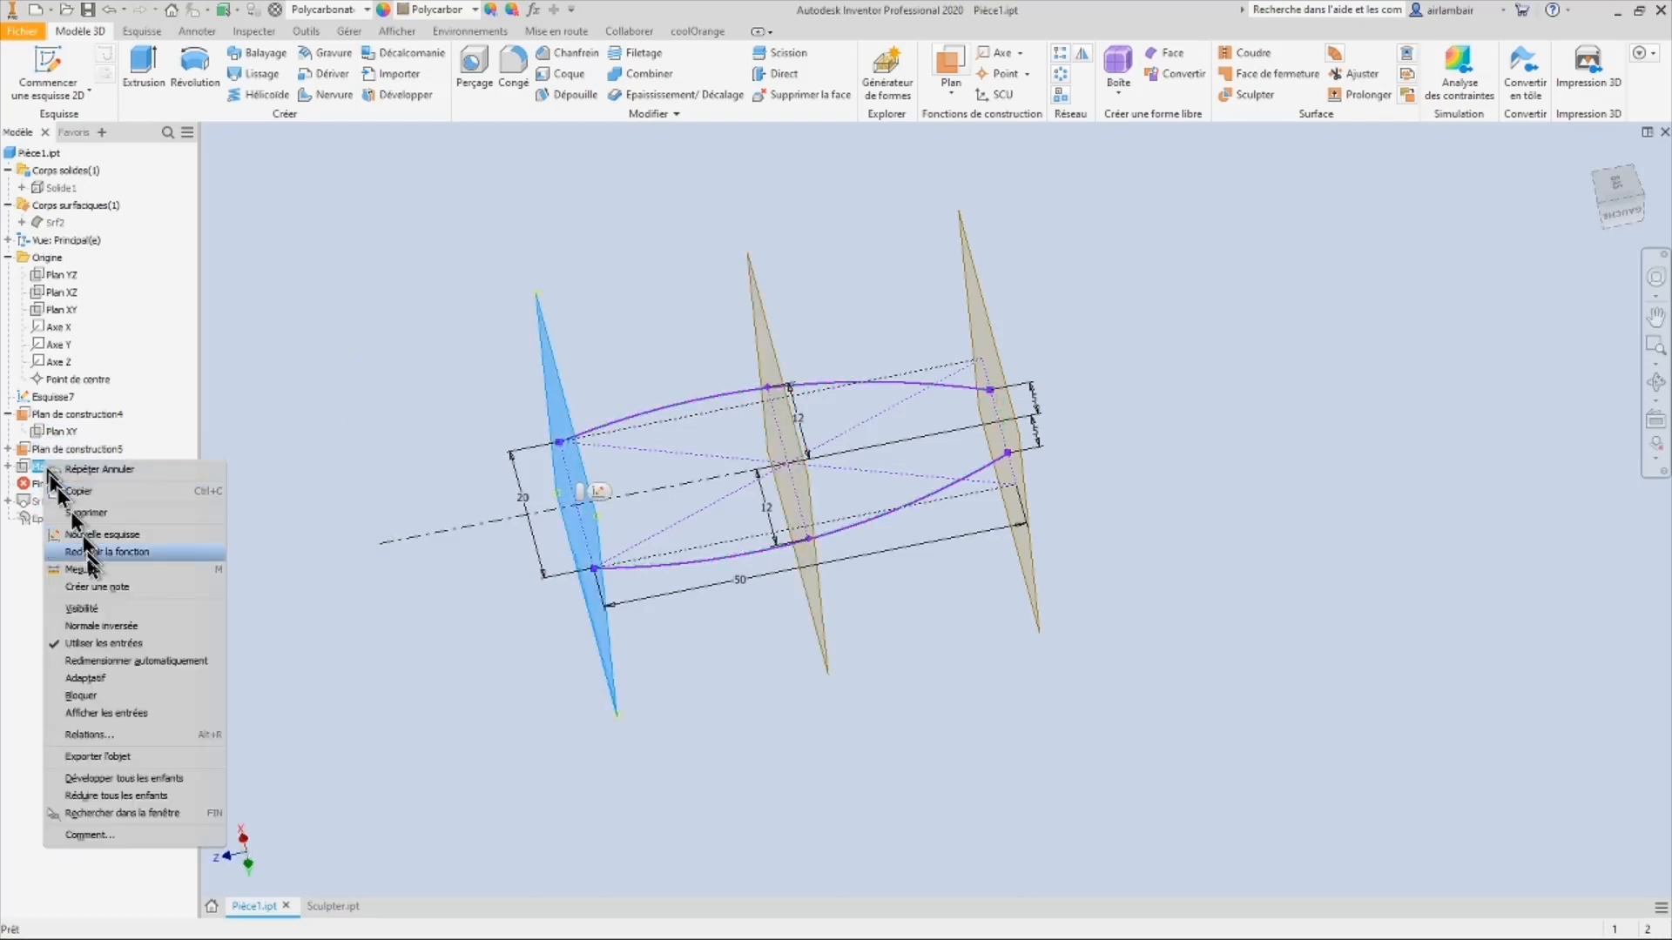
pyautogui.click(85, 612)
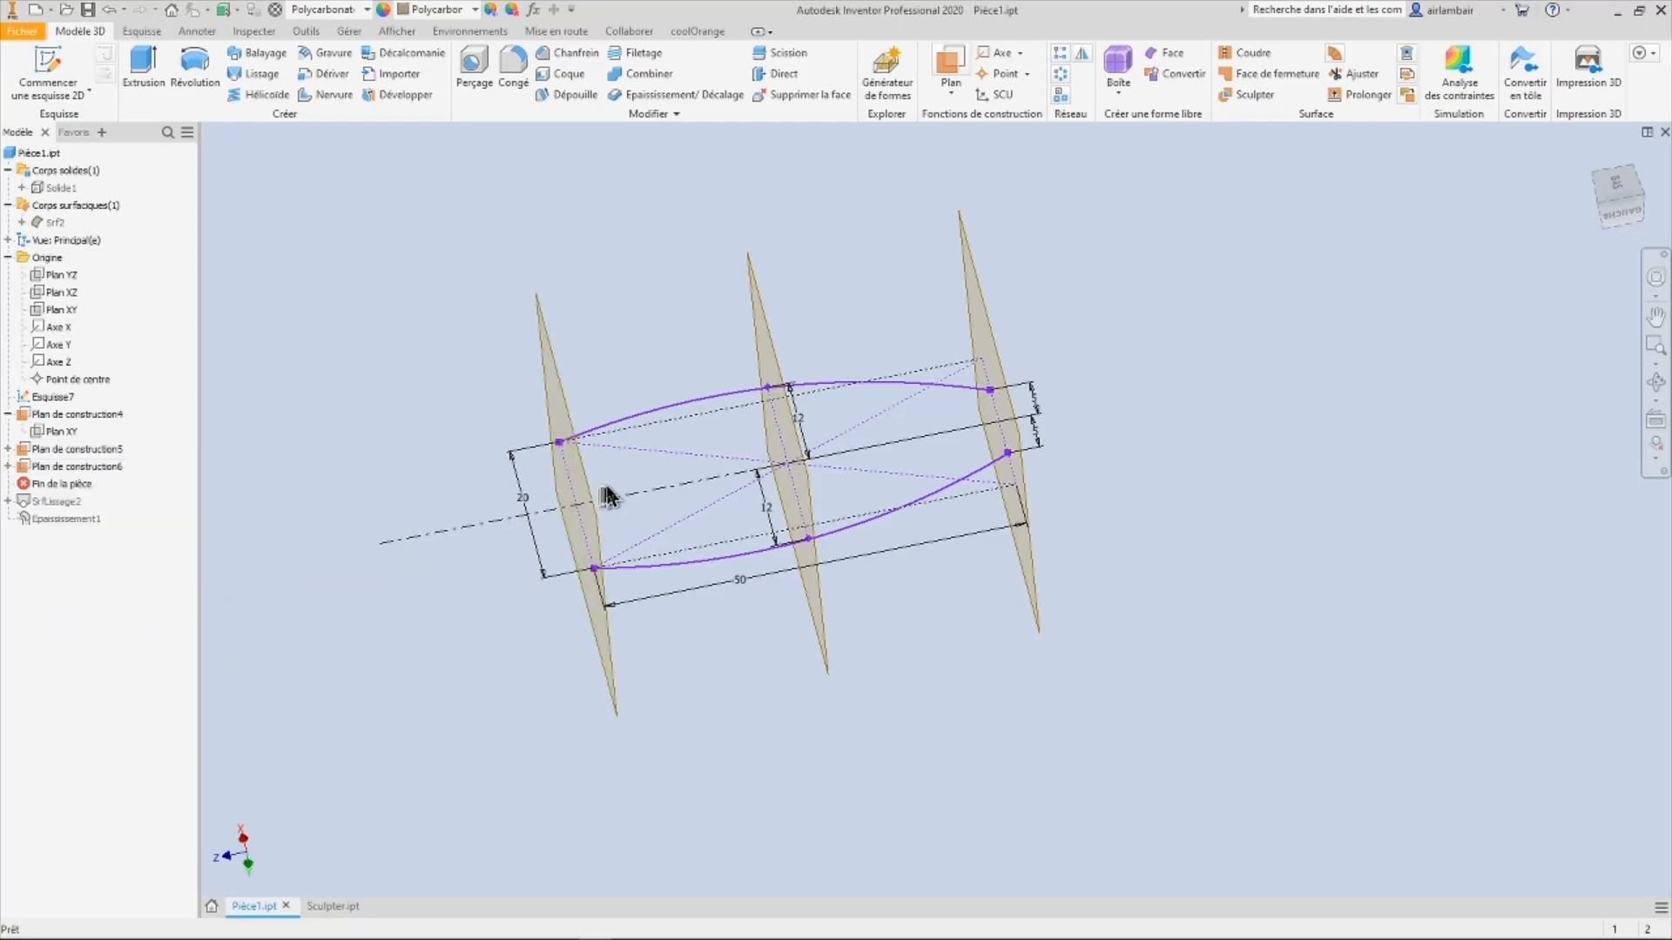
# Step: Move the end-of-part marker below SrfLissage2 and expand that loft to list its section sketches
pyautogui.scroll(5, 644, 483)
pyautogui.moveTo(707, 455)
pyautogui.keyDown('shift'); pyautogui.mouseDown(button='middle')
pyautogui.moveTo(746, 459)
pyautogui.moveTo(702, 485)
pyautogui.moveTo(606, 488)
pyautogui.moveTo(671, 552)
pyautogui.moveTo(697, 697)
pyautogui.moveTo(709, 485)
pyautogui.moveTo(670, 422)
pyautogui.moveTo(592, 444)
pyautogui.mouseUp(button='middle'); pyautogui.keyUp('shift')
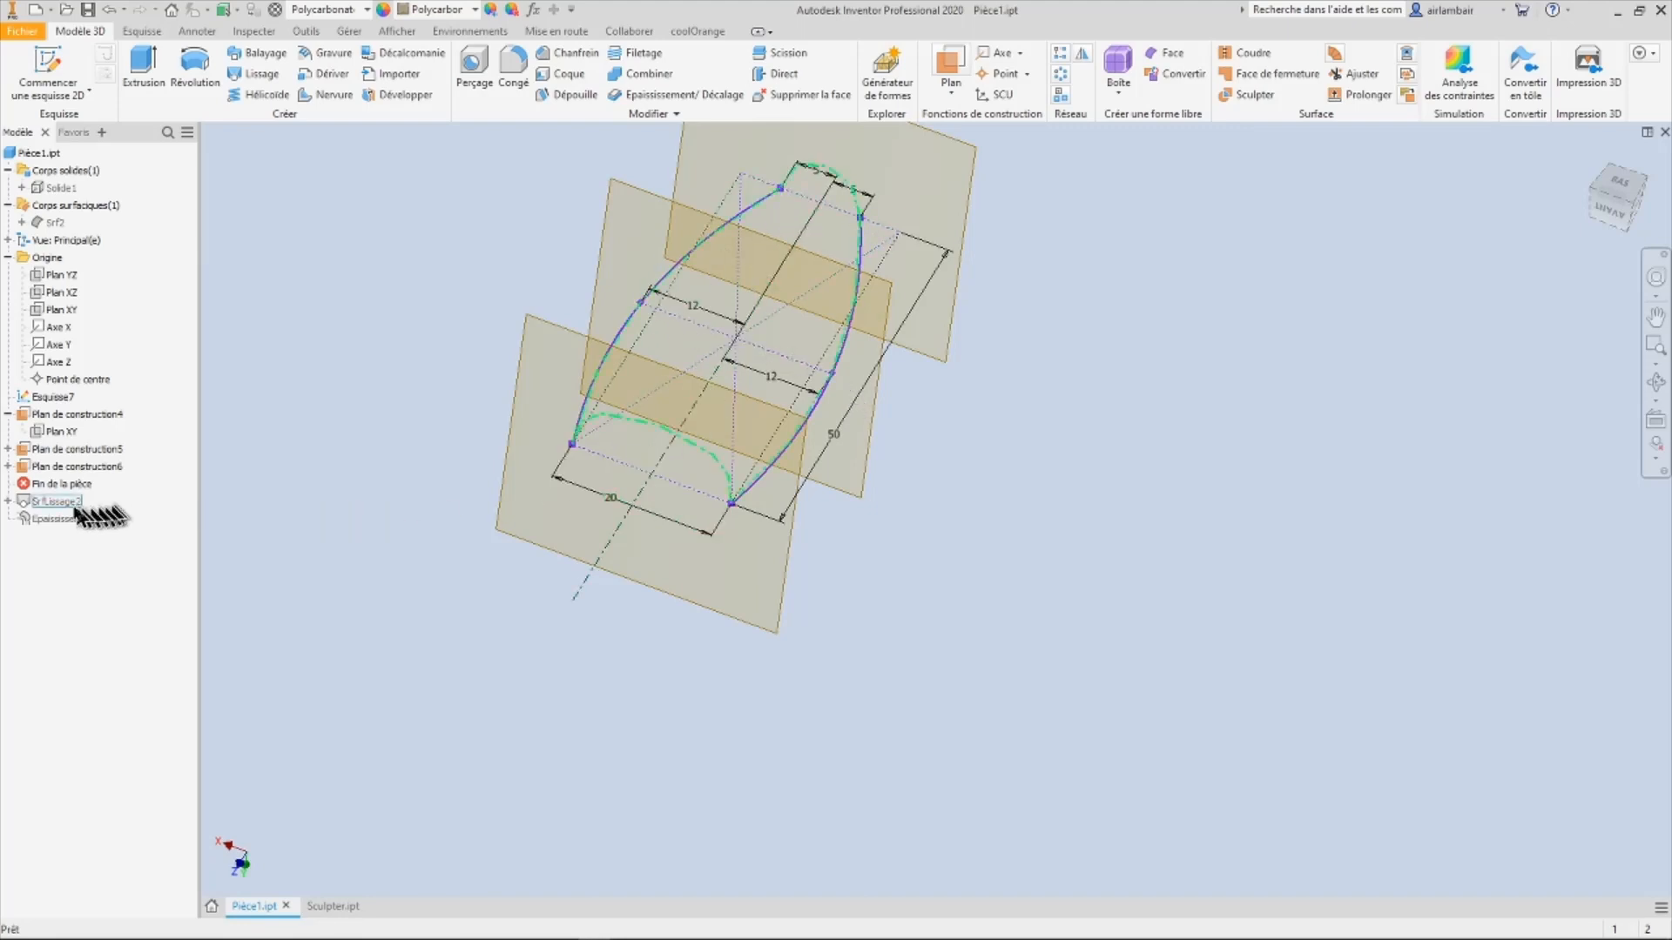
pyautogui.moveTo(48, 496)
pyautogui.mouseDown()
pyautogui.moveTo(45, 522)
pyautogui.moveTo(26, 512)
pyautogui.mouseUp()
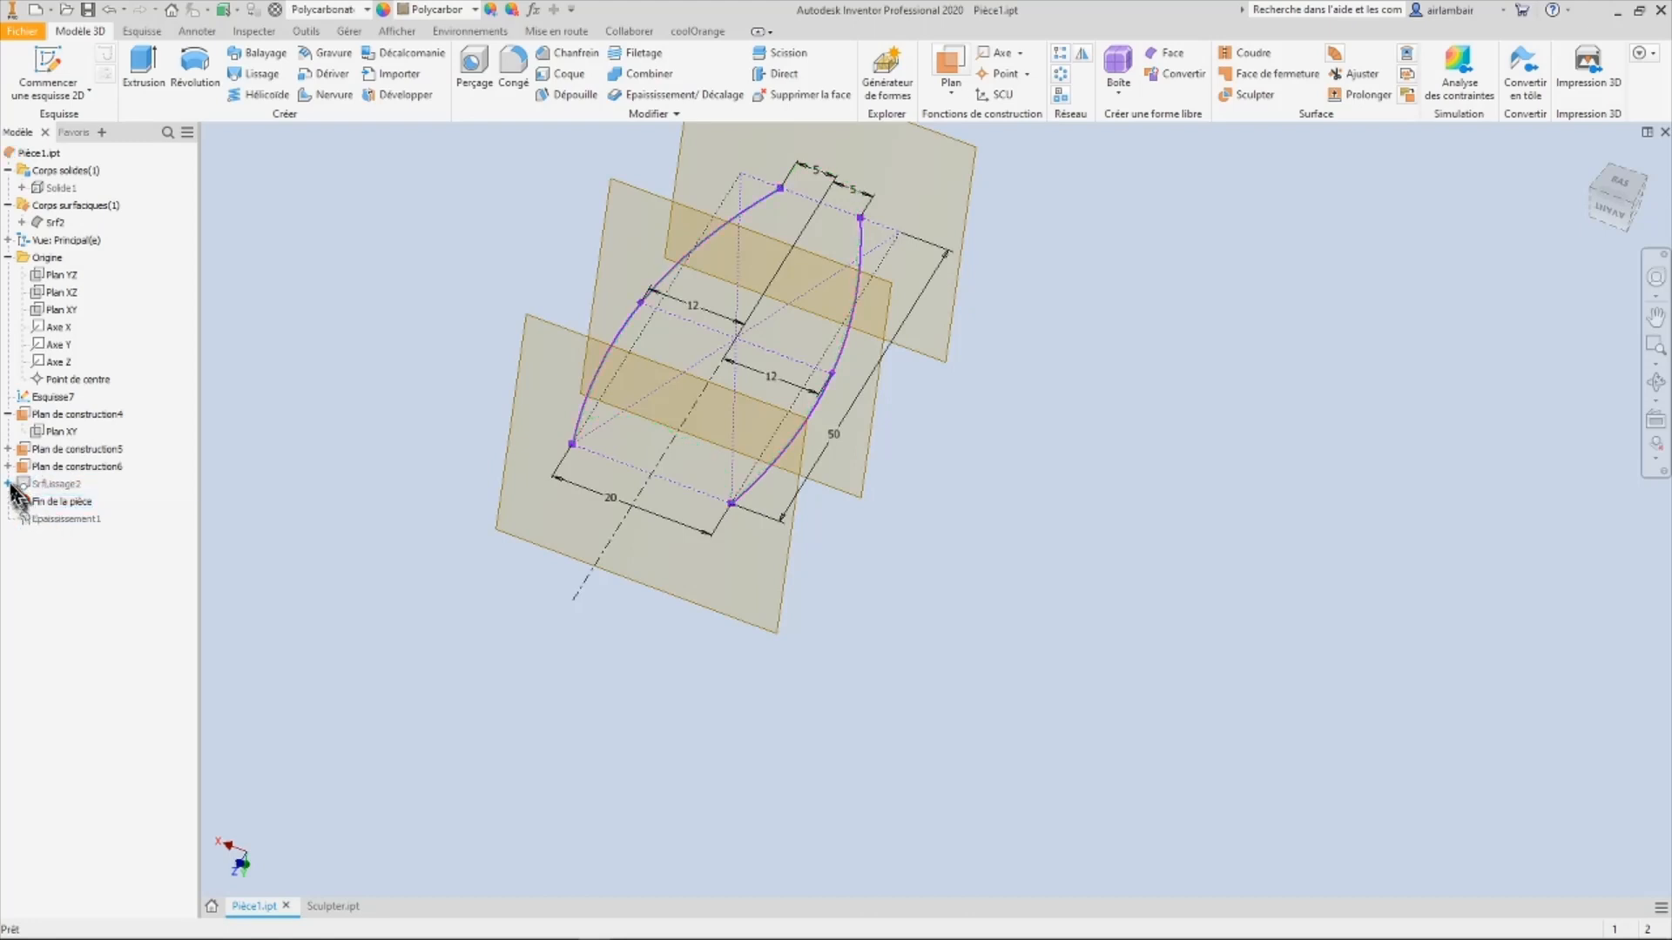
pyautogui.click(9, 484)
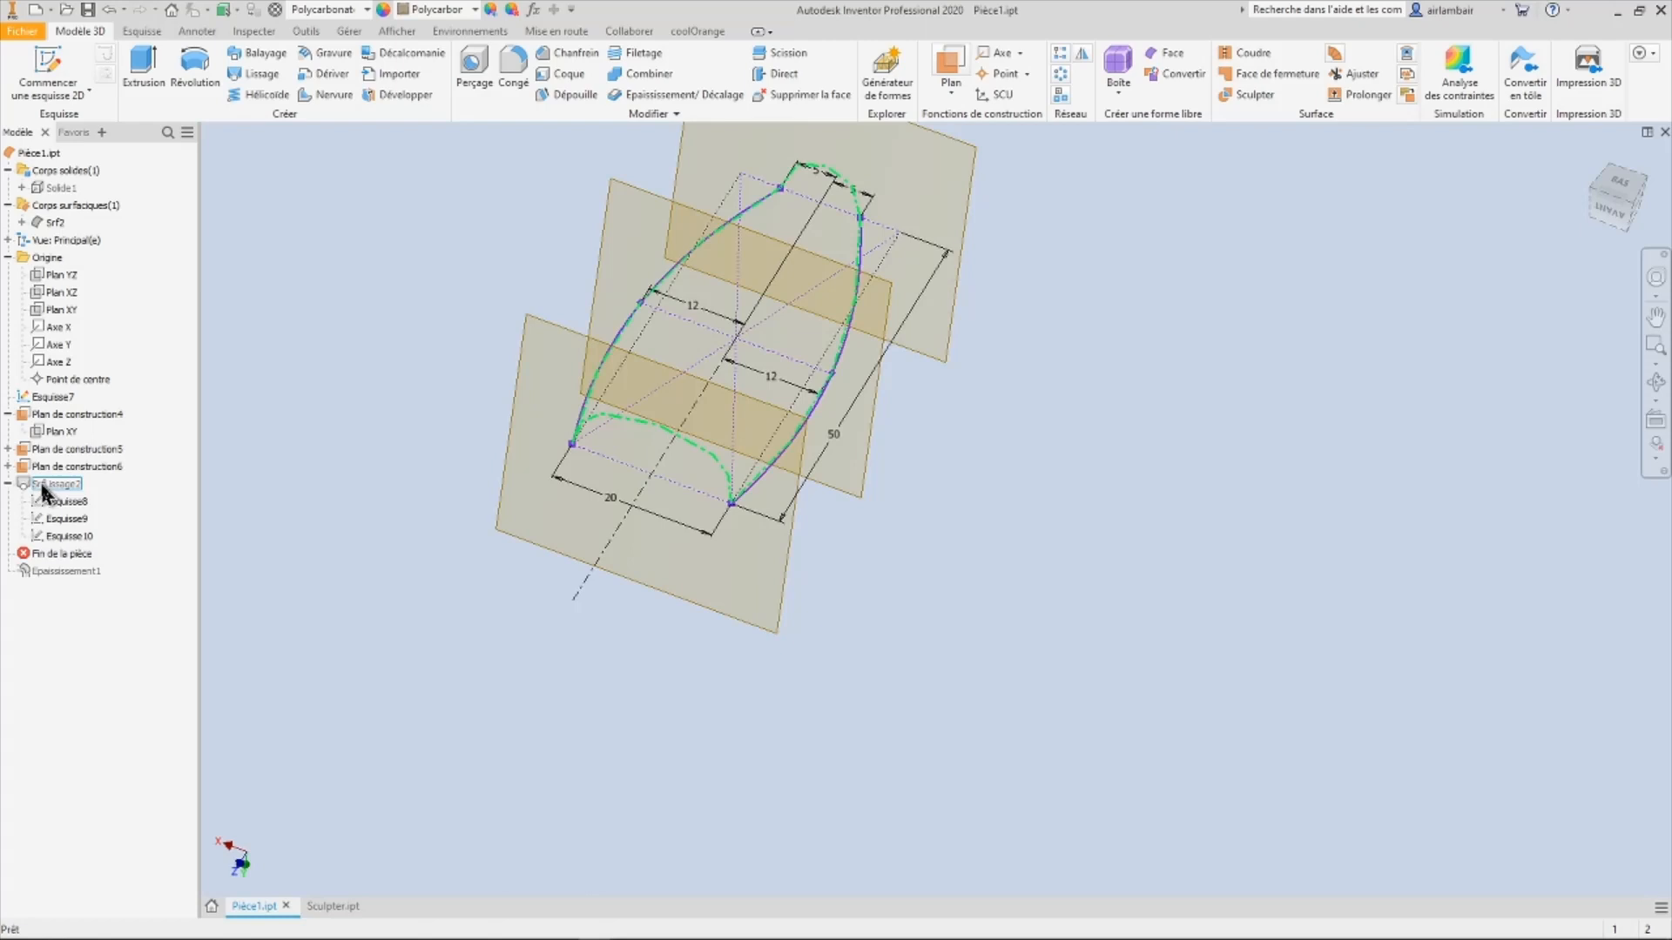
pyautogui.rightClick(44, 489)
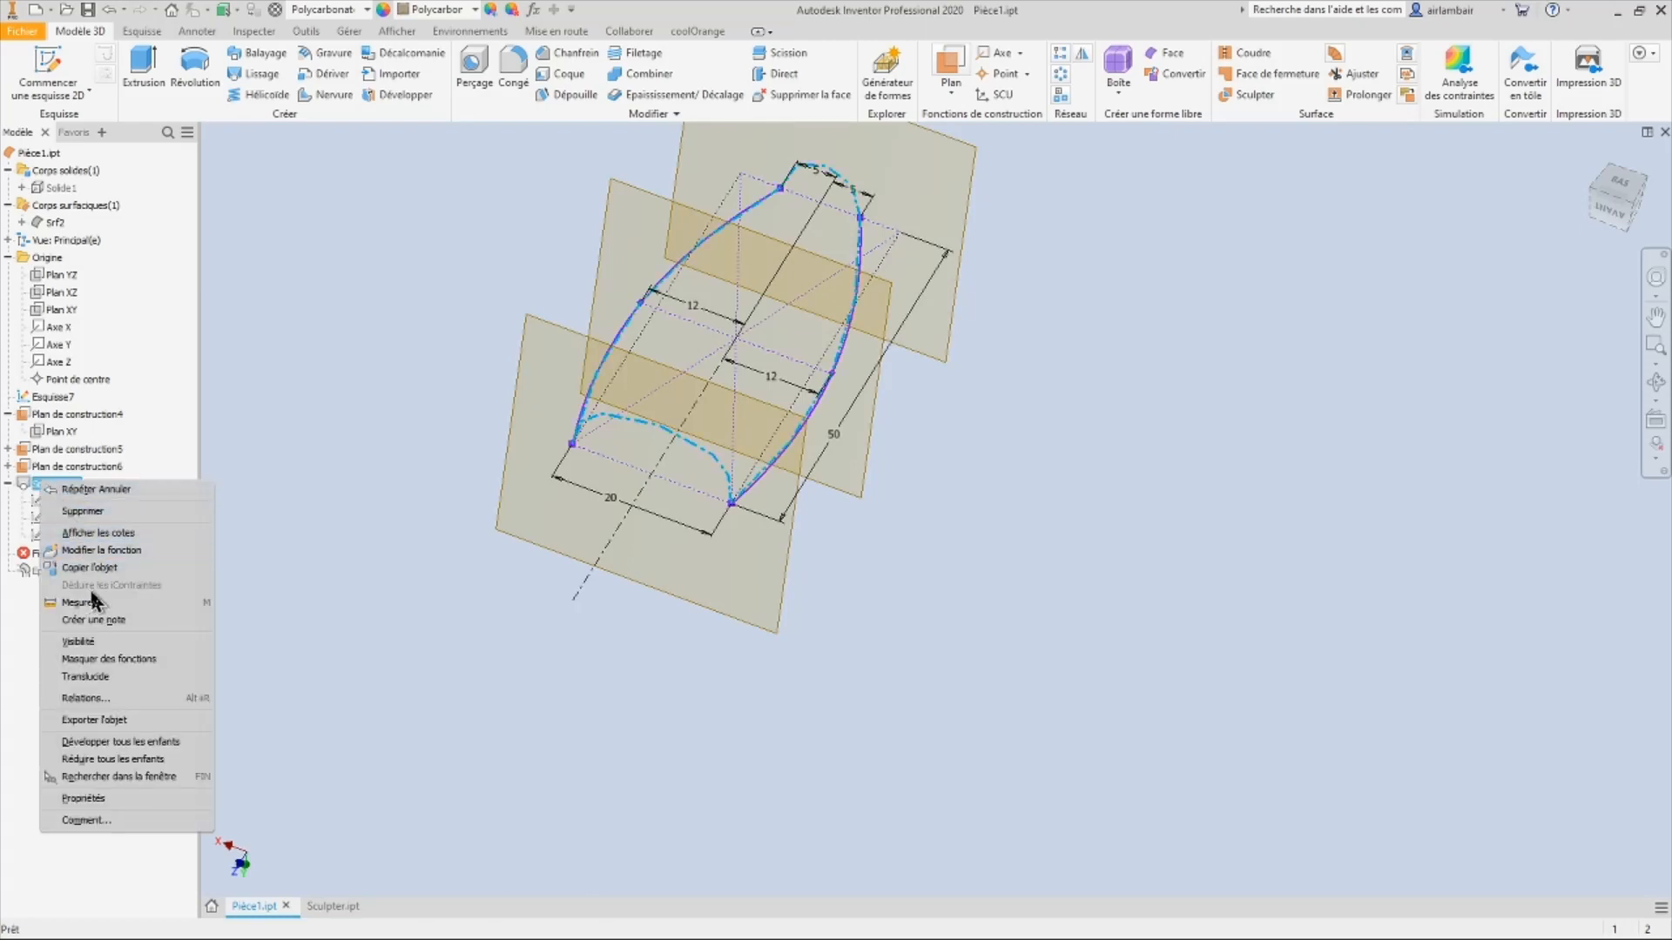
pyautogui.click(157, 485)
# Step: Make Esquisse8 visible and set the height of its arch to 10 mm
pyautogui.rightClick(77, 505)
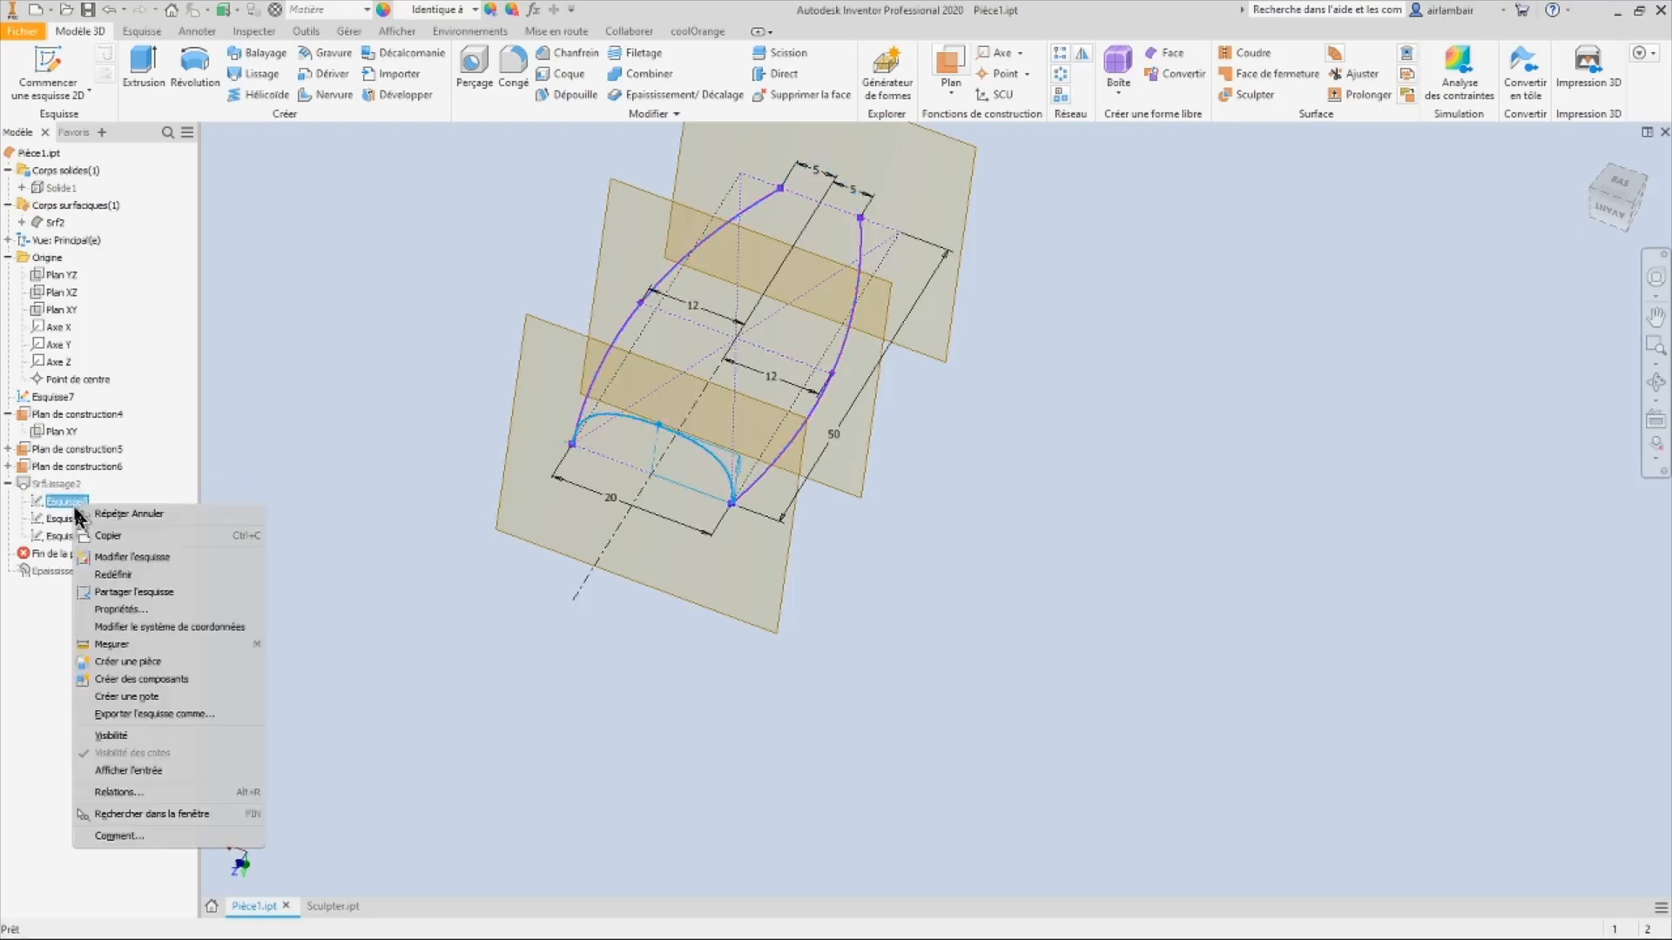
pyautogui.click(121, 737)
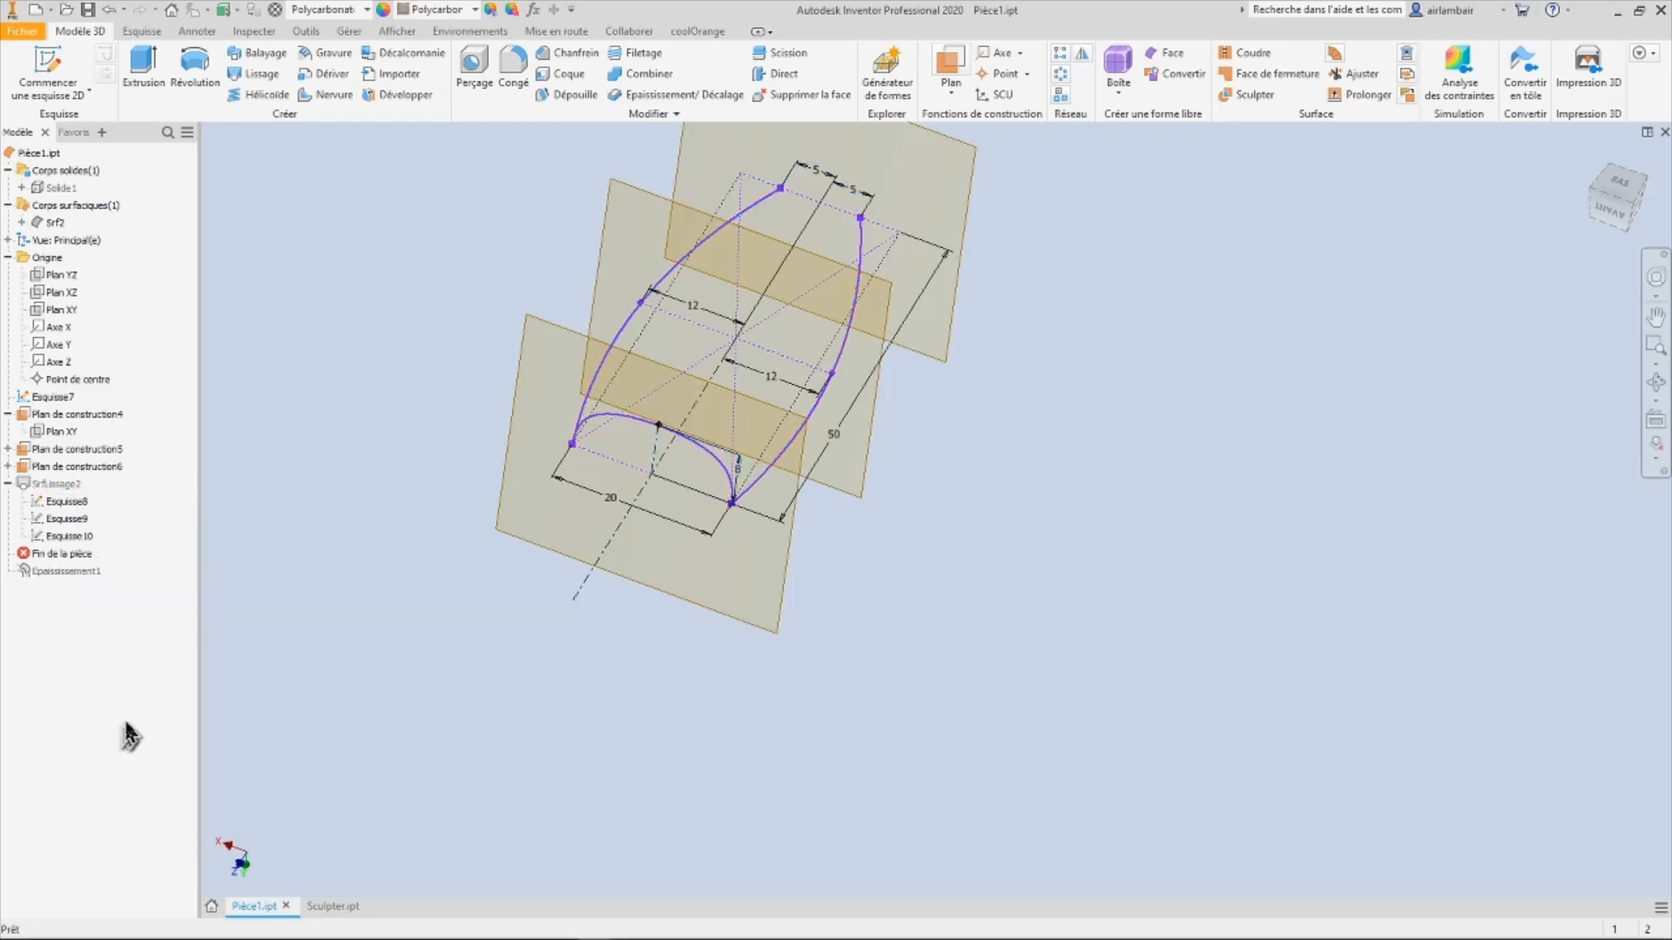
pyautogui.scroll(5, 731, 461)
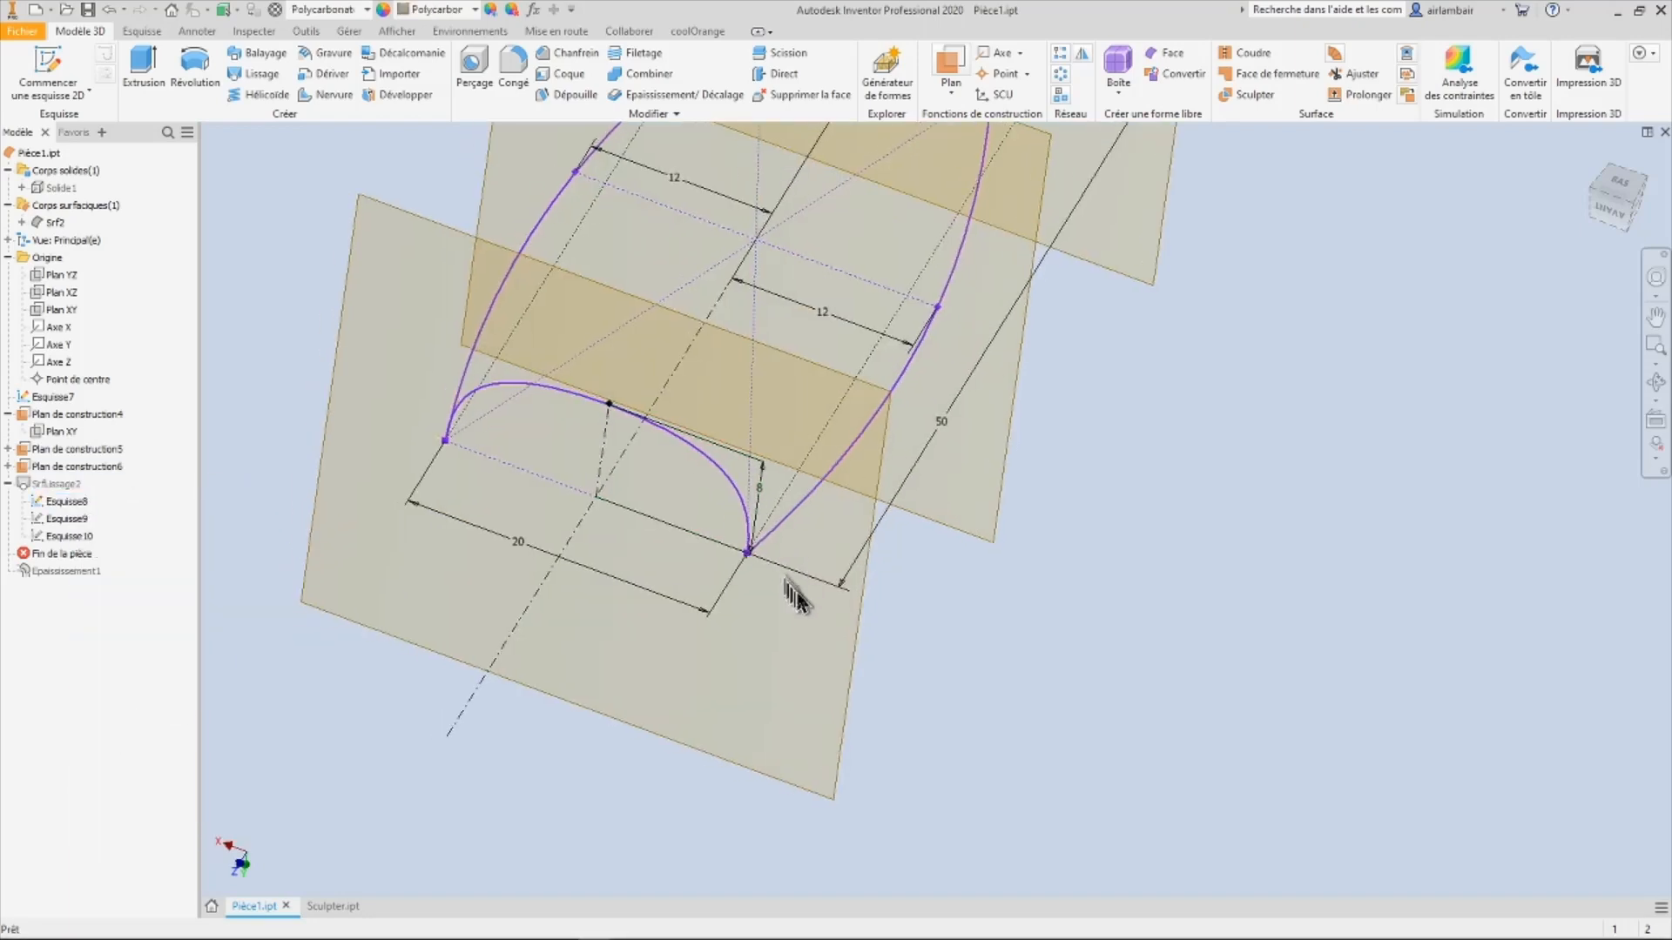
pyautogui.moveTo(714, 564)
pyautogui.keyDown('shift'); pyautogui.mouseDown(button='middle')
pyautogui.moveTo(773, 450)
pyautogui.moveTo(777, 518)
pyautogui.moveTo(757, 567)
pyautogui.moveTo(741, 392)
pyautogui.mouseUp(button='middle'); pyautogui.keyUp('shift')
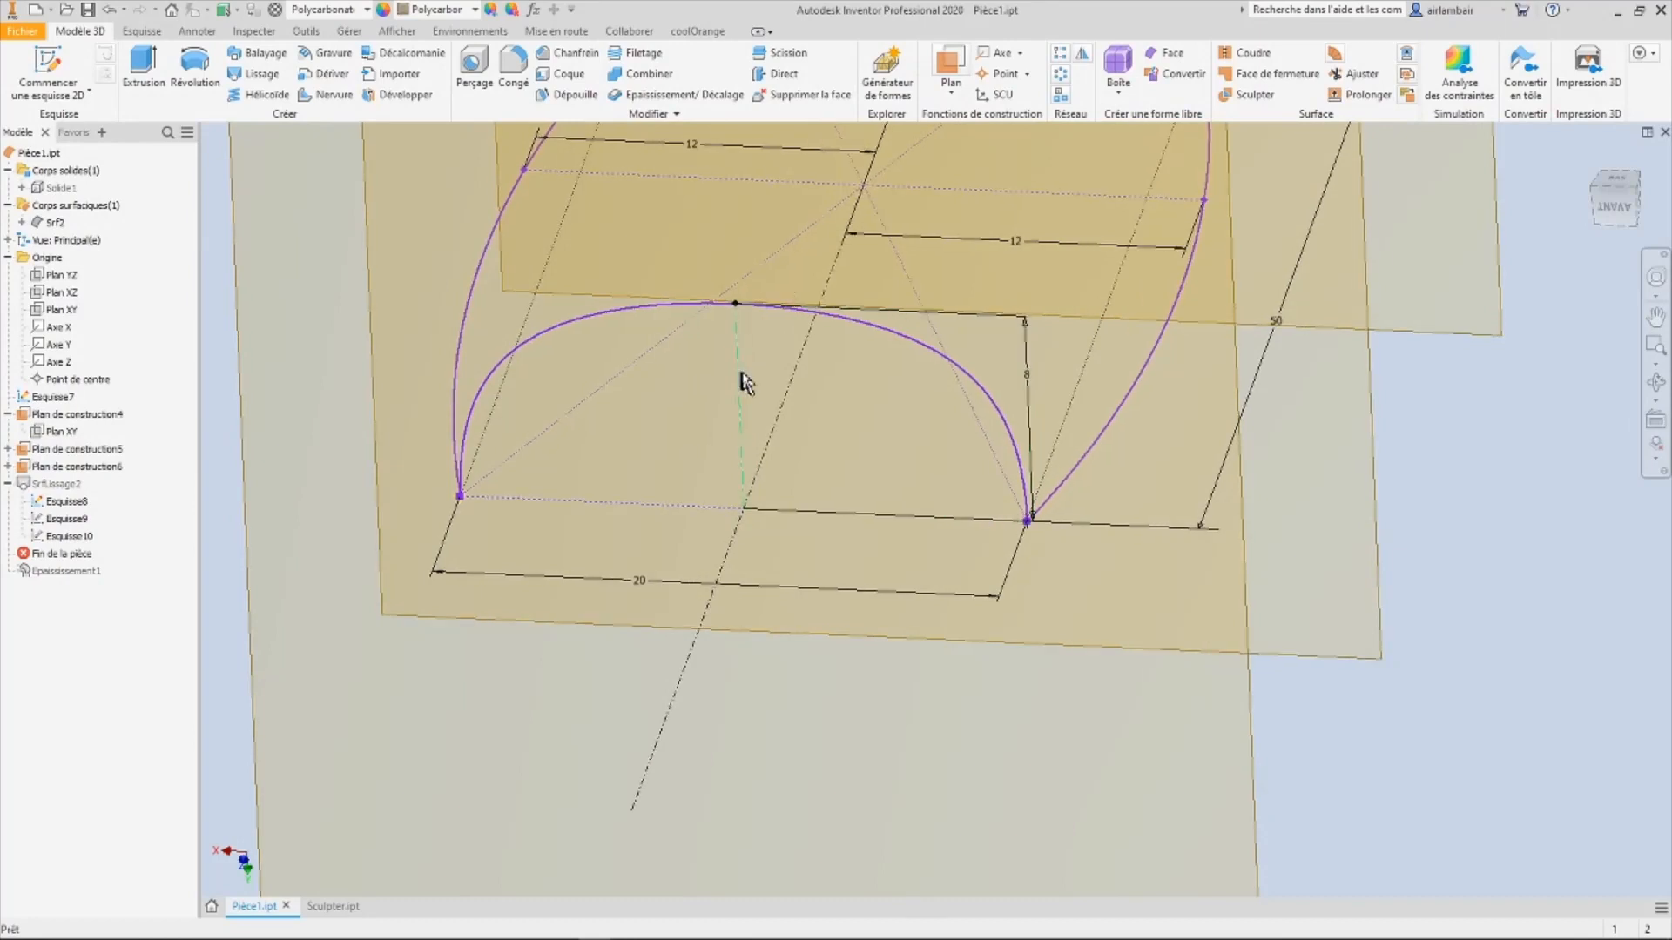
pyautogui.moveTo(743, 377); pyautogui.dragTo(761, 475, button='middle')
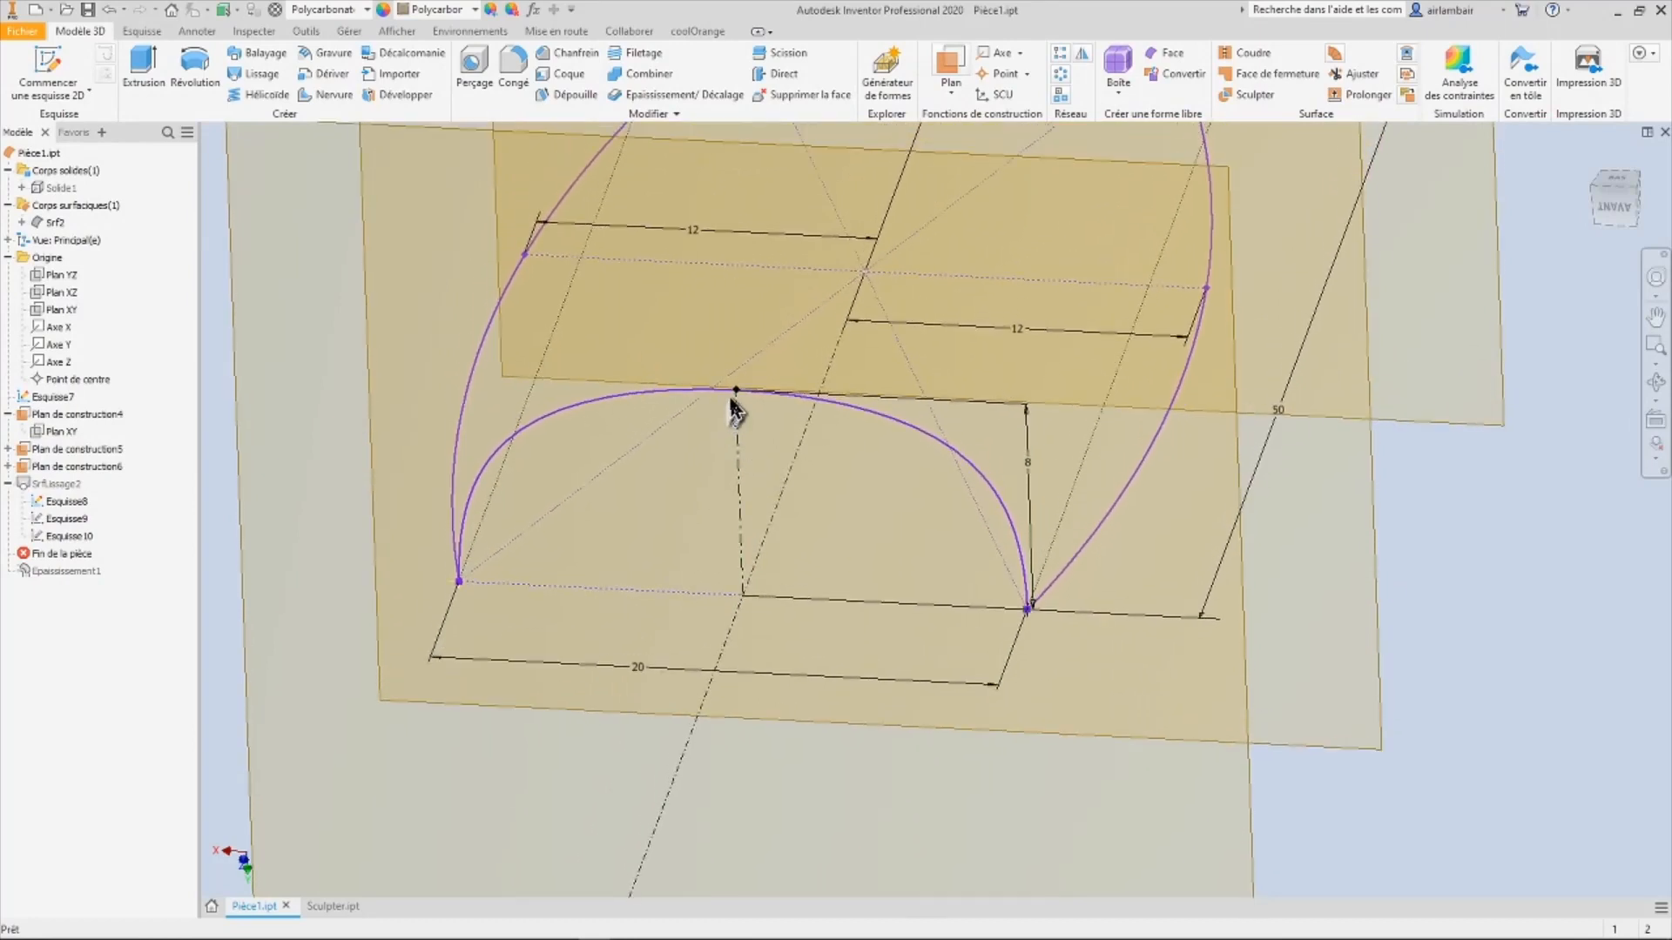
pyautogui.keyDown('shift'); pyautogui.moveTo(1088, 486); pyautogui.dragTo(987, 475, button='middle'); pyautogui.keyUp('shift')
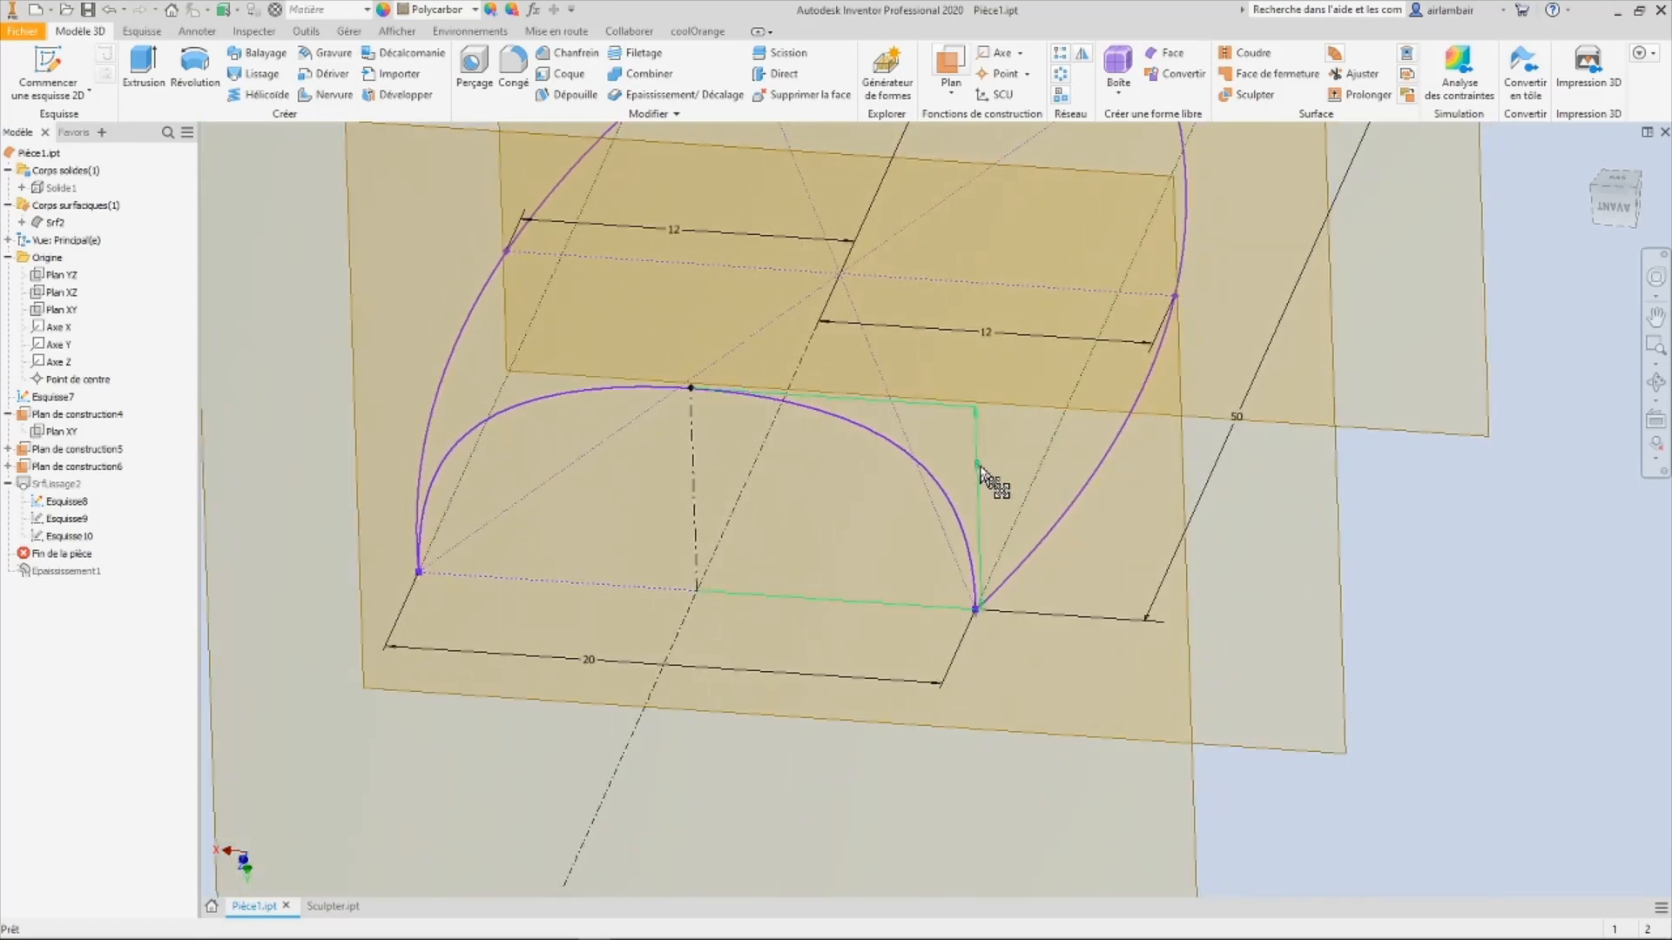
pyautogui.doubleClick(980, 473)
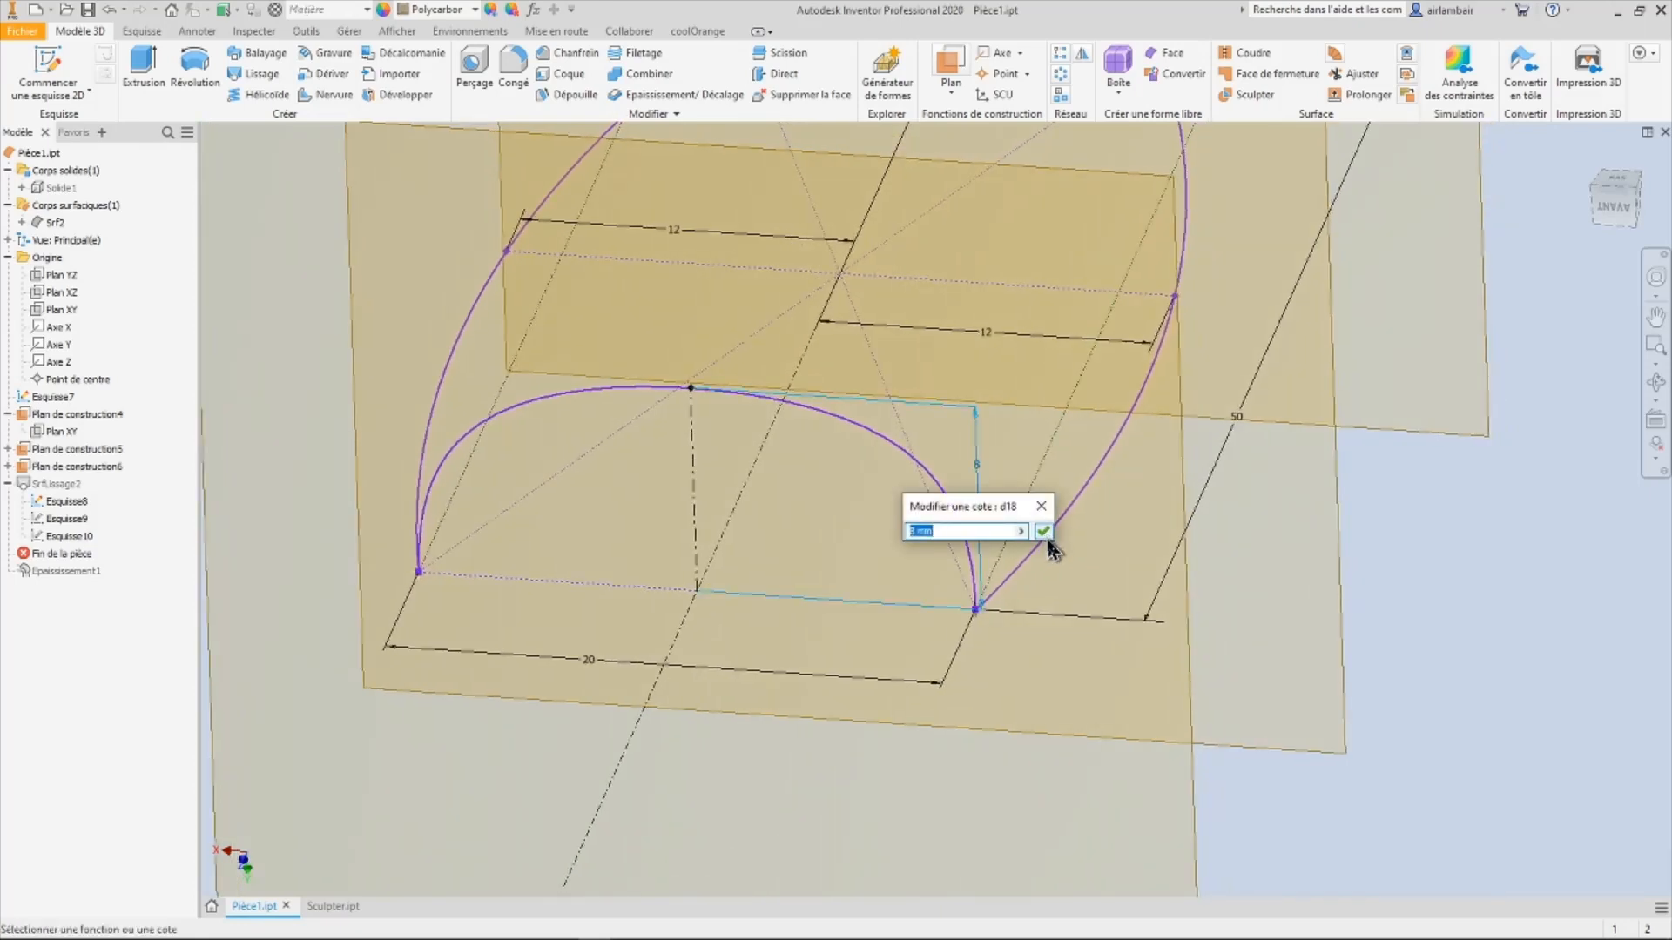
pyautogui.click(1042, 530)
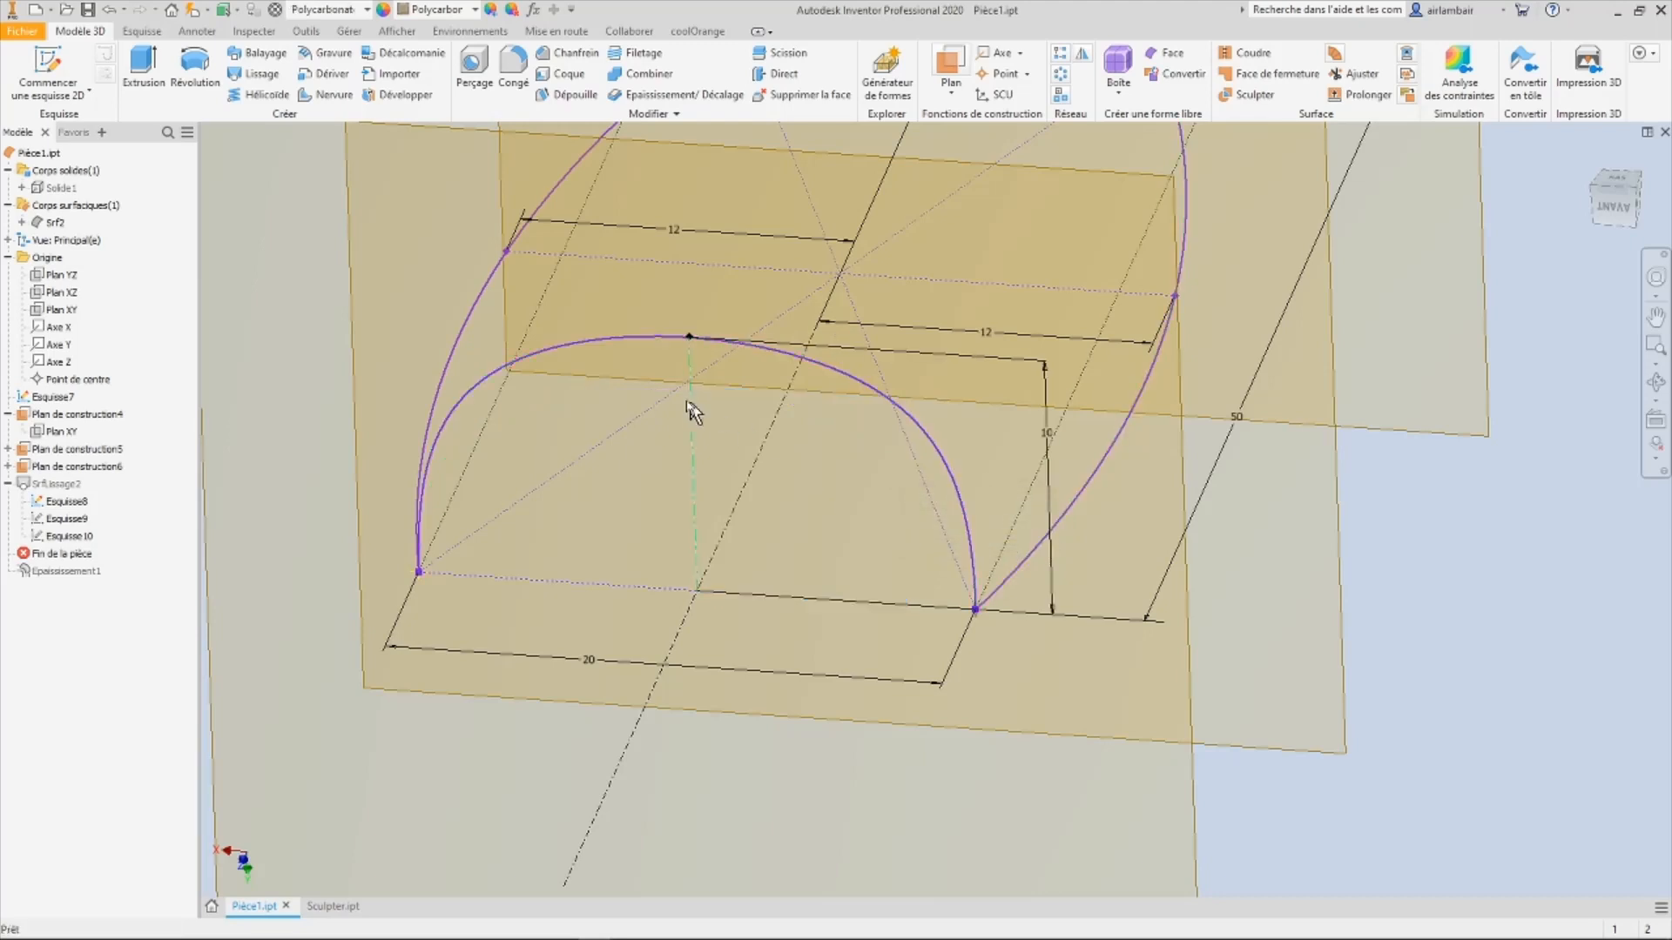
# Step: Open the sketch of the arch on the 20 mm wide end, Esquisse8, for editing
pyautogui.scroll(-7, 753, 350)
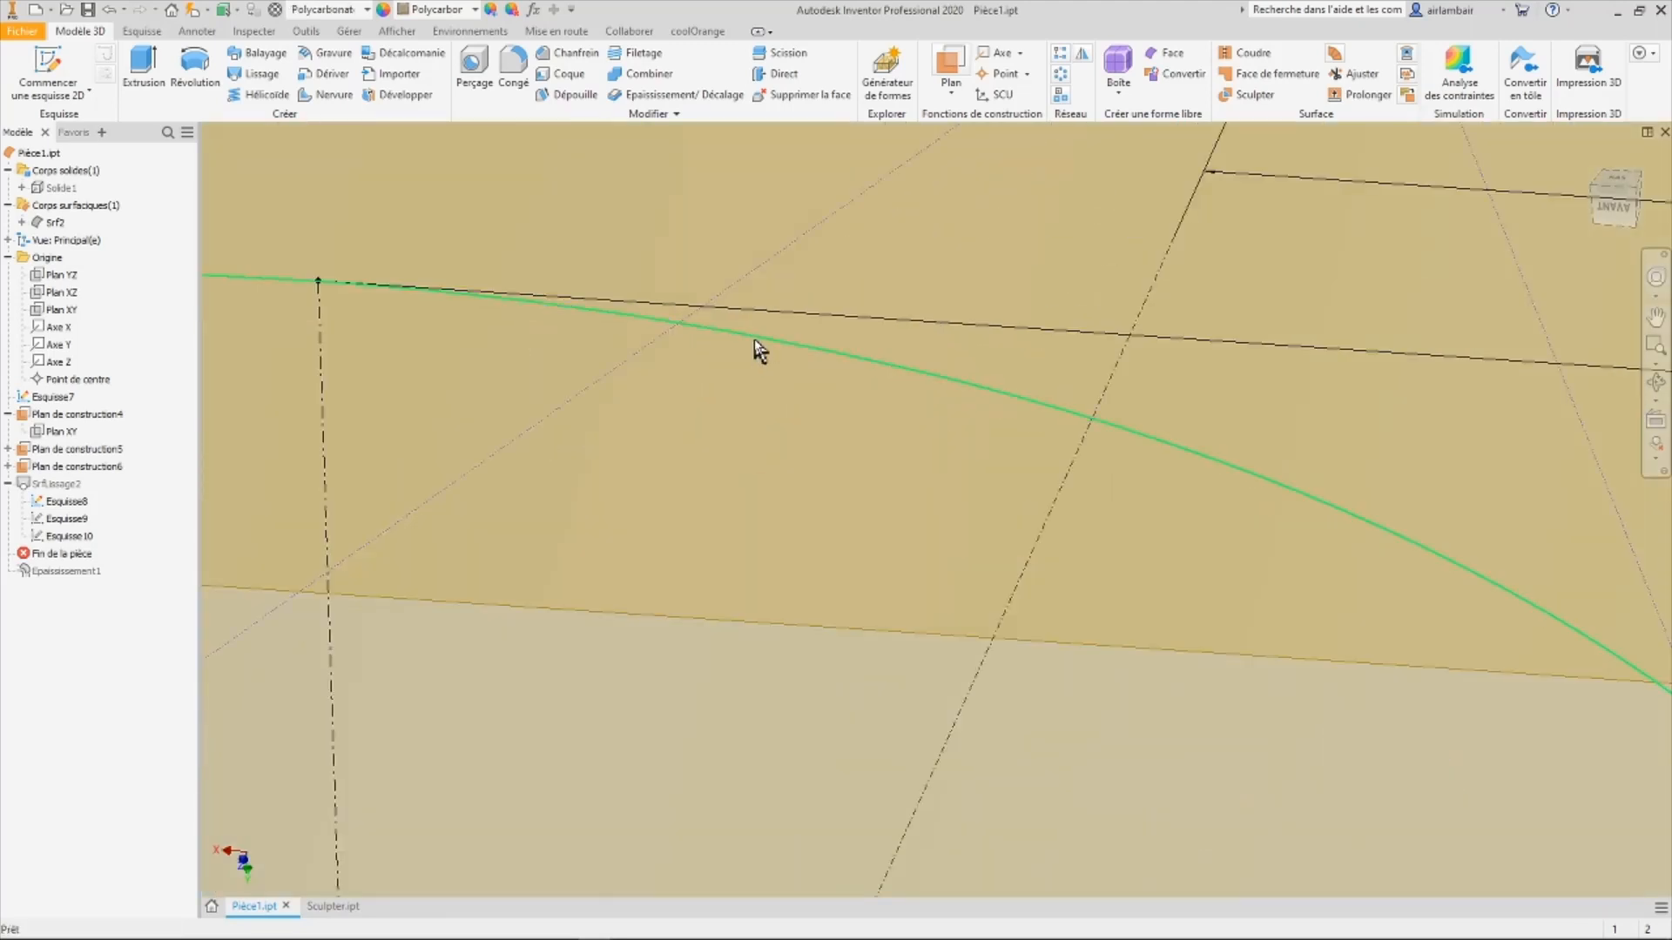
pyautogui.click(754, 338)
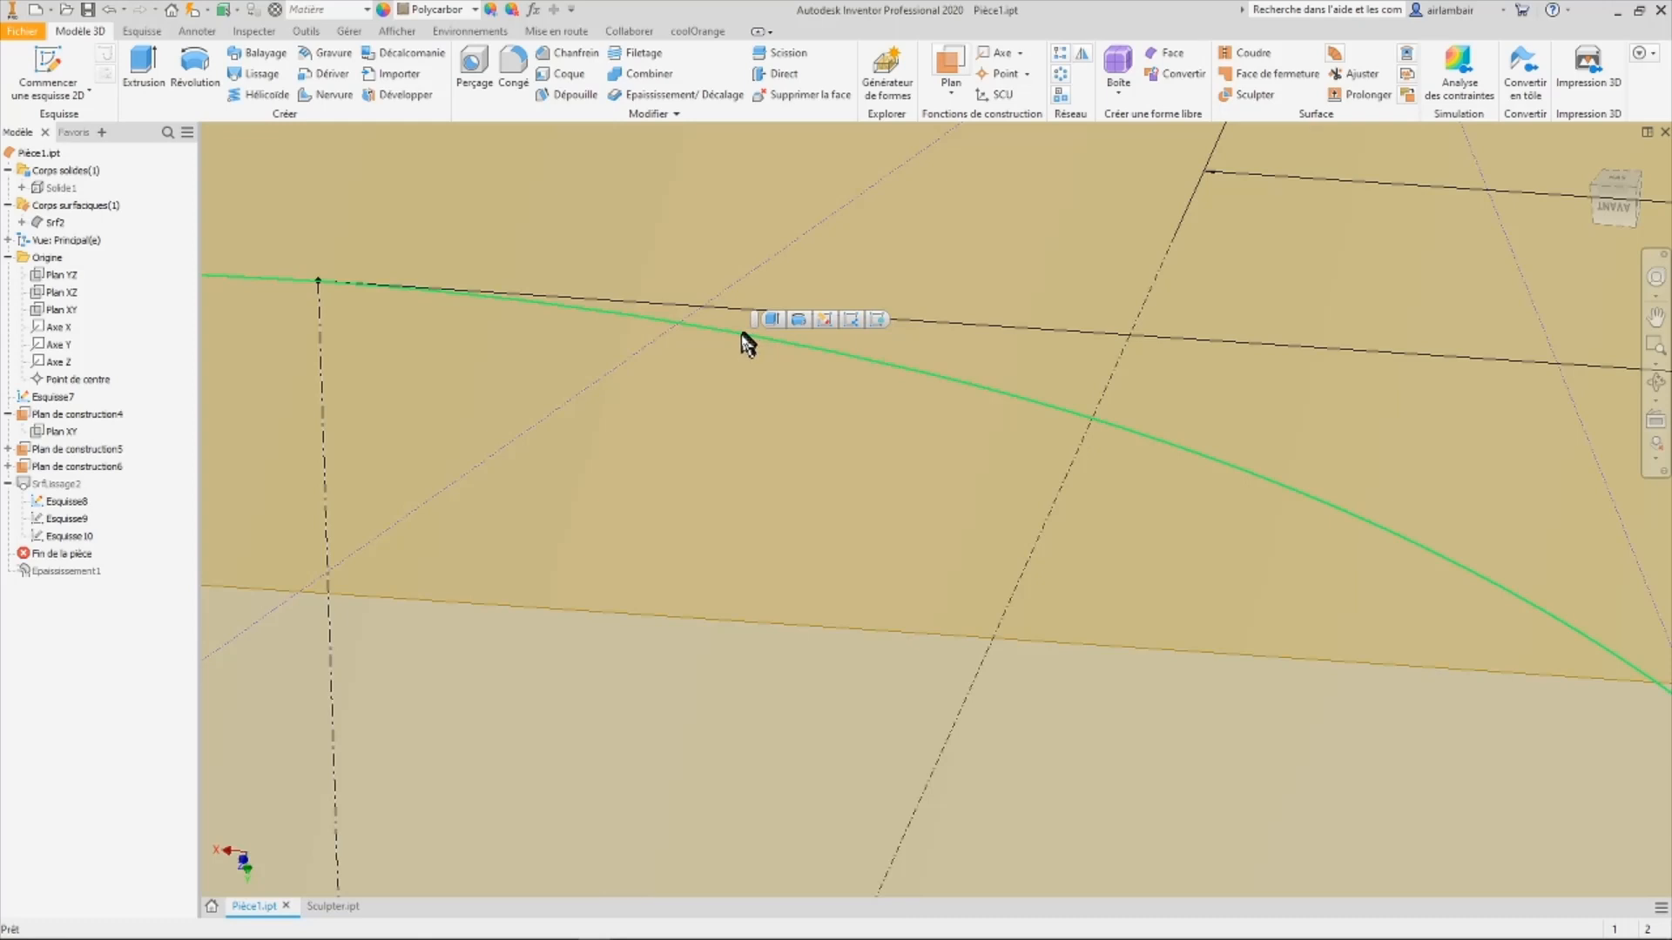
pyautogui.scroll(5, 747, 403)
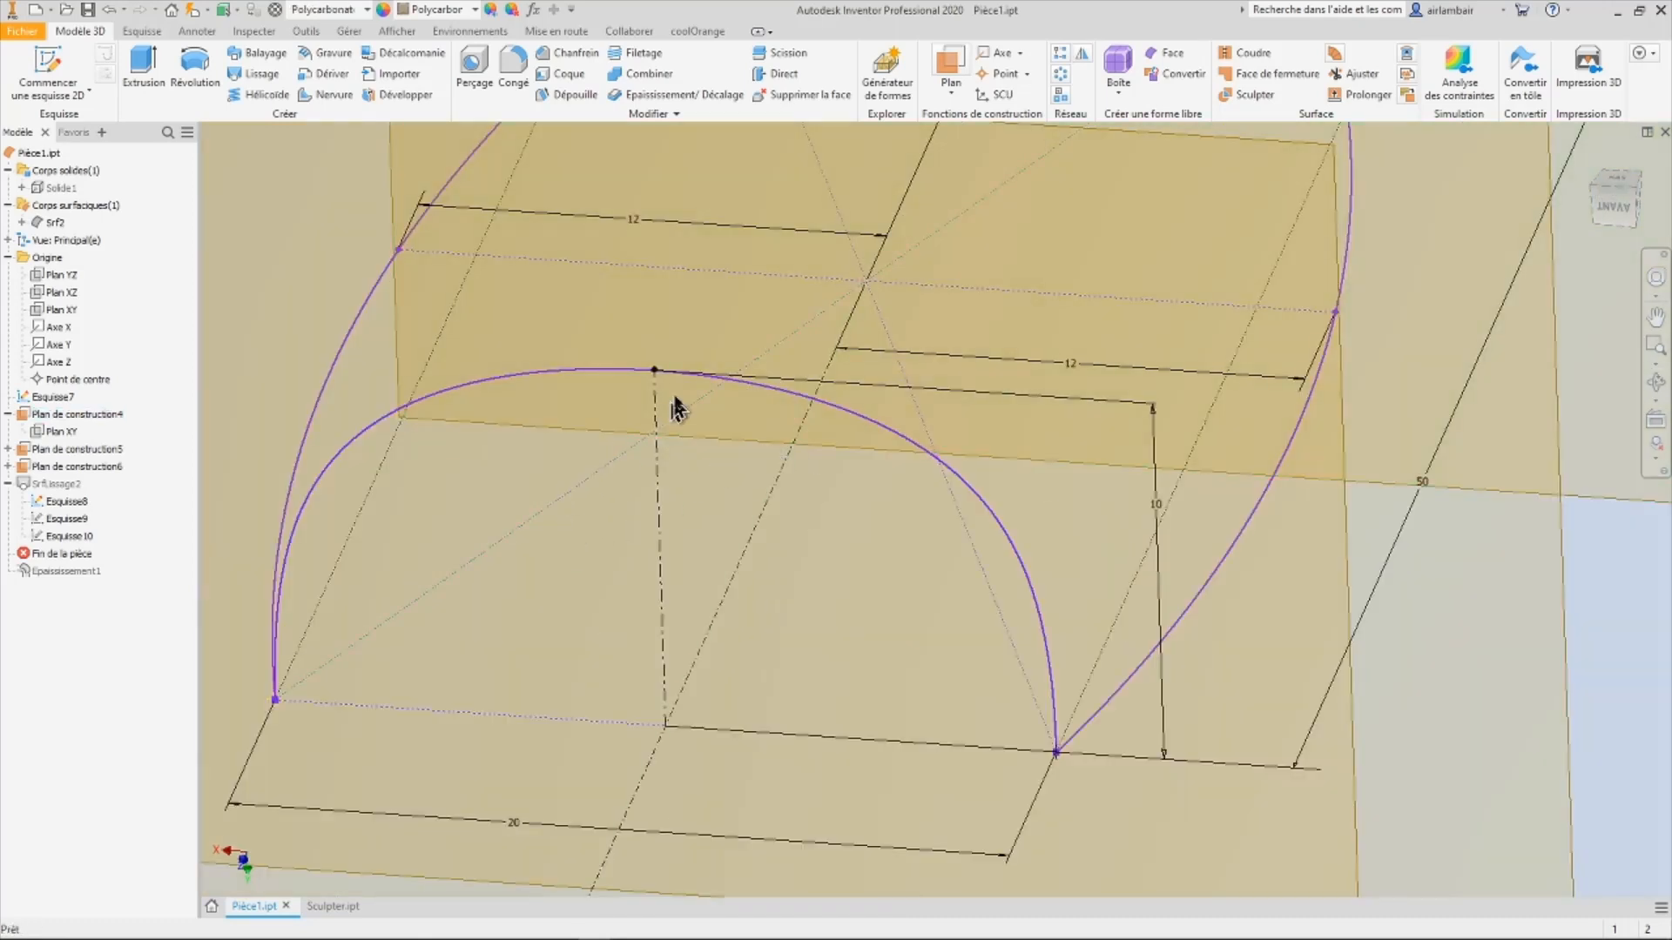
pyautogui.click(485, 380)
pyautogui.rightClick(486, 383)
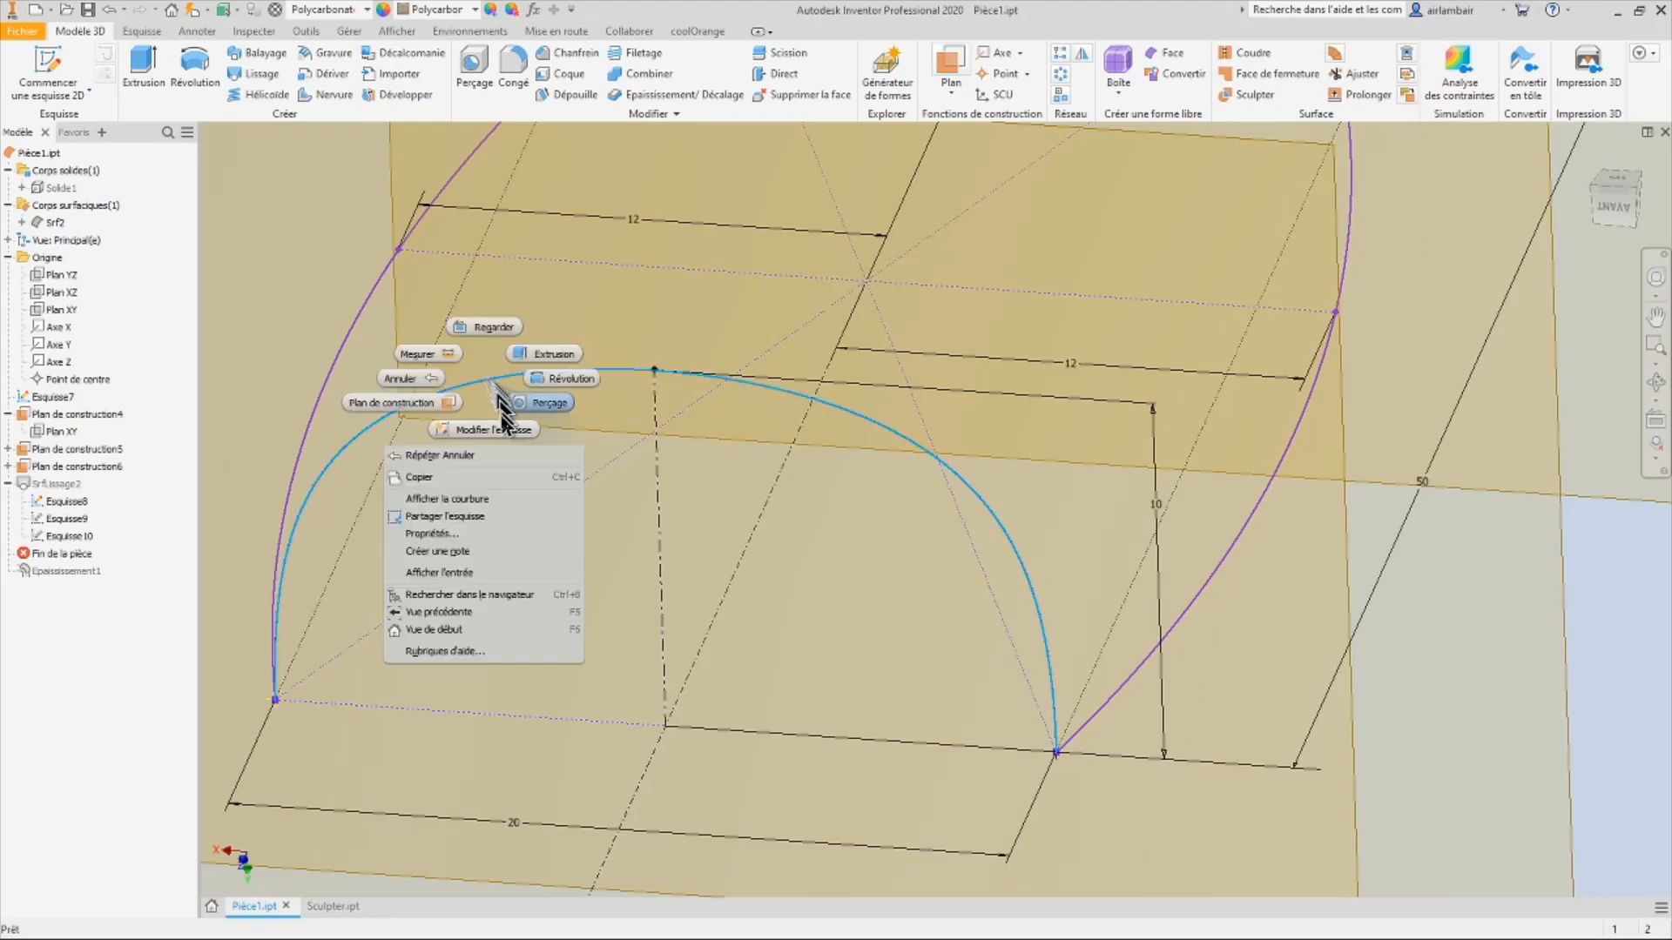
pyautogui.click(493, 430)
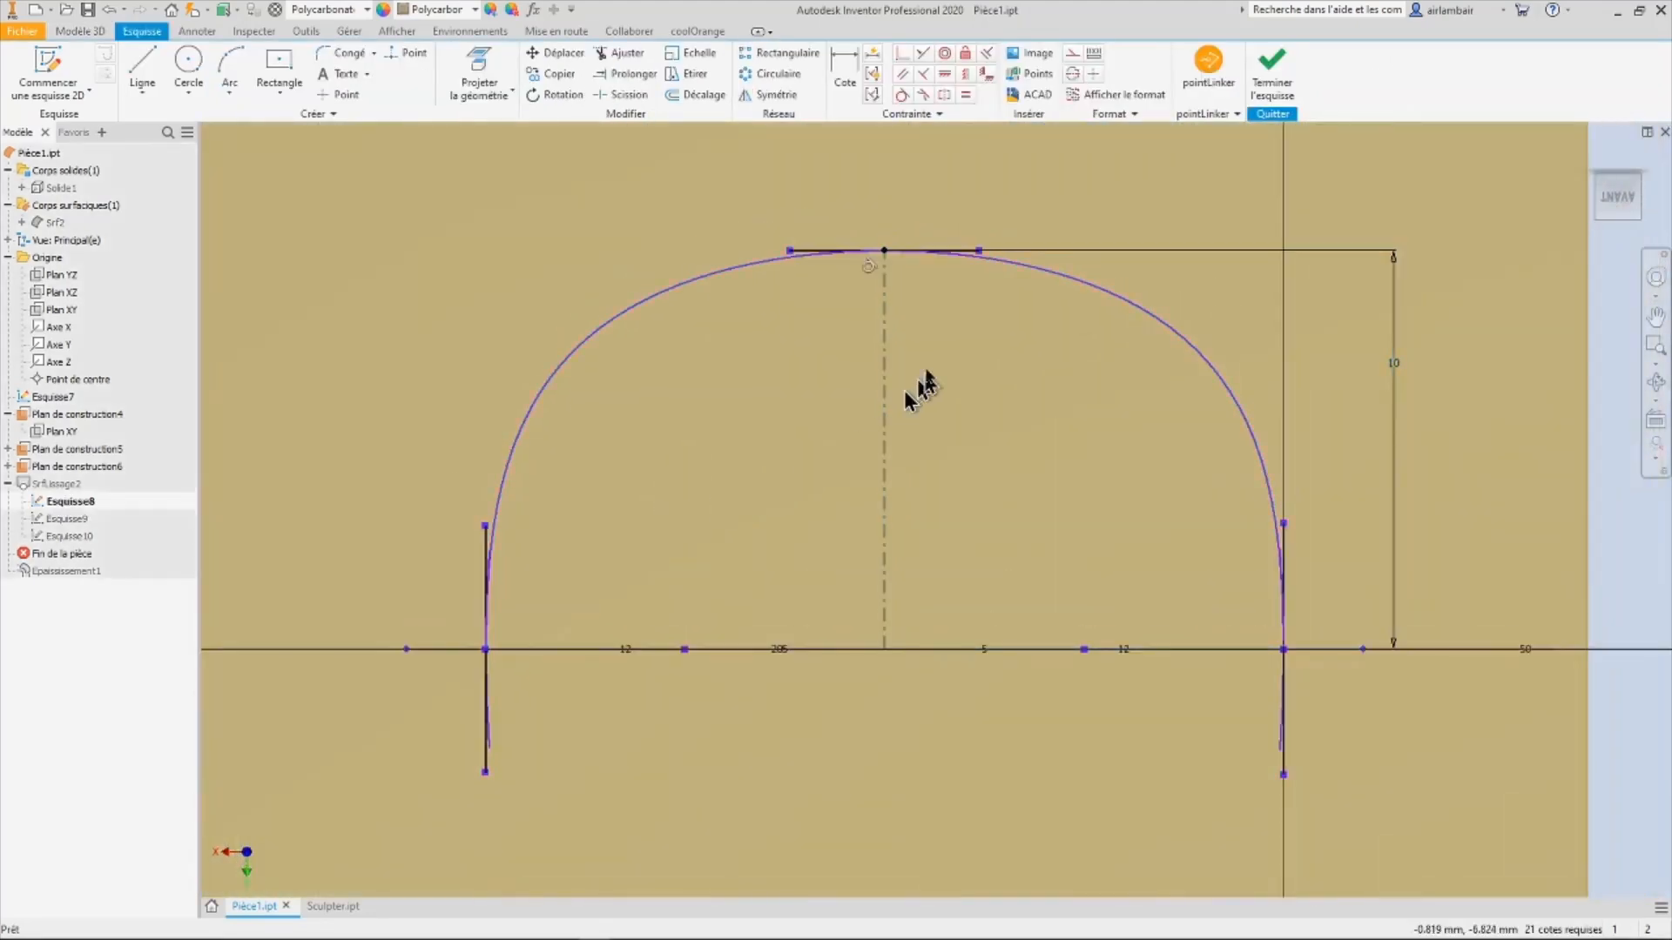
# Step: Examine the arch's tangent lines at its apex and base endpoints, and finish the sketch without changes
pyautogui.scroll(5, 938, 252)
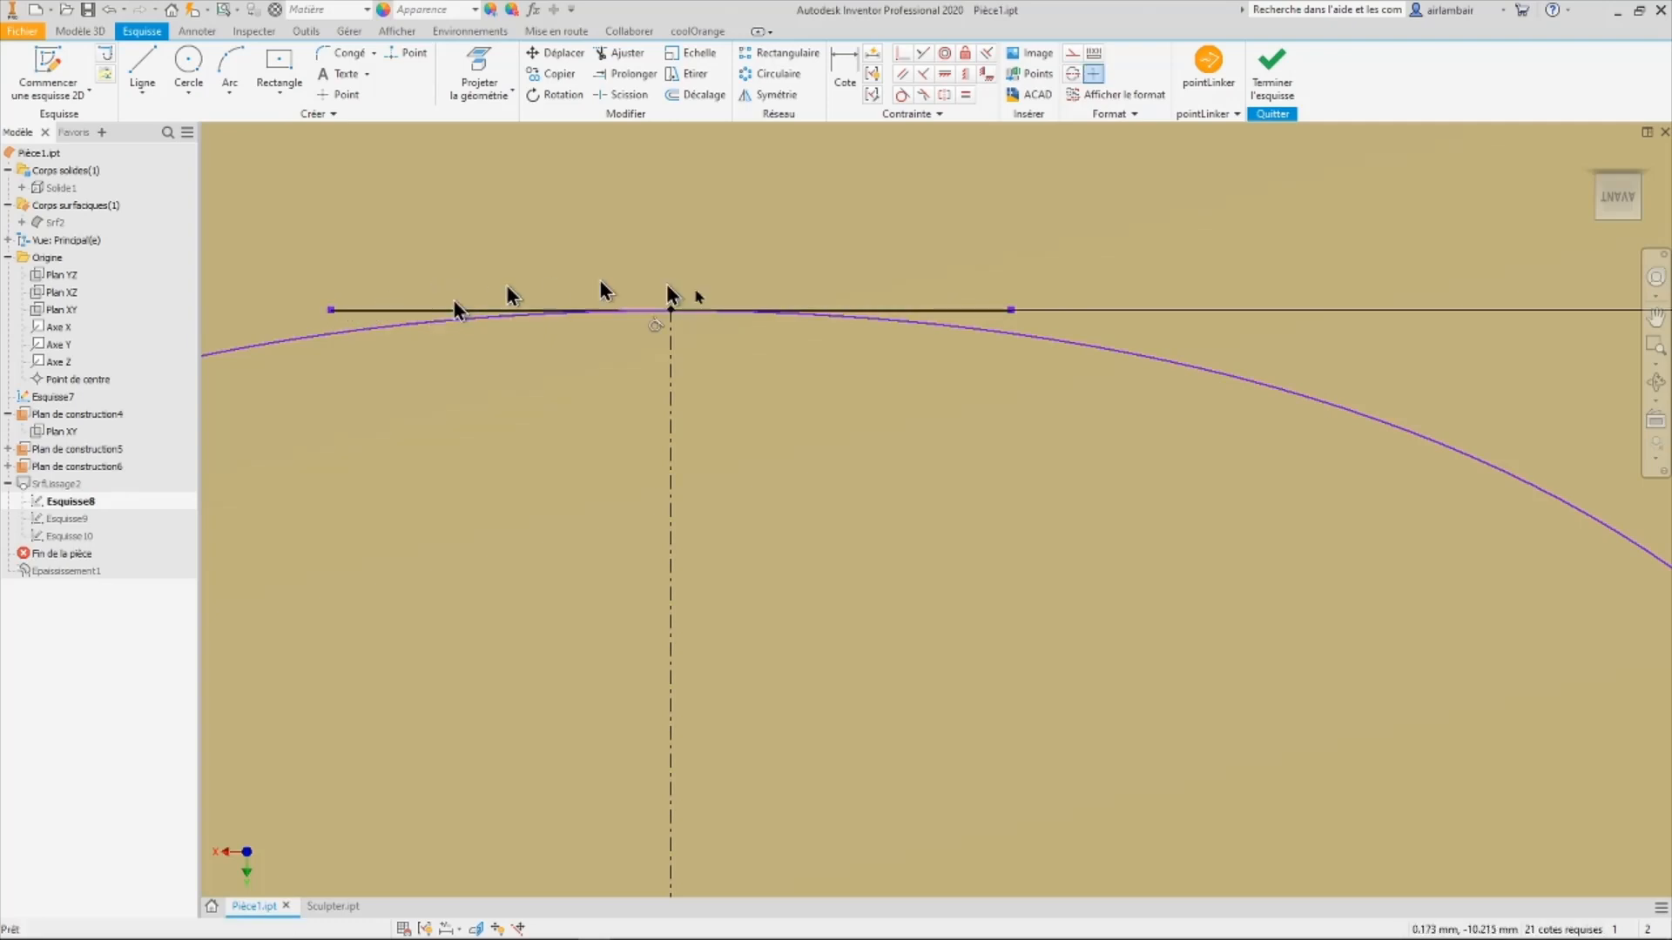
pyautogui.scroll(-8, 819, 346)
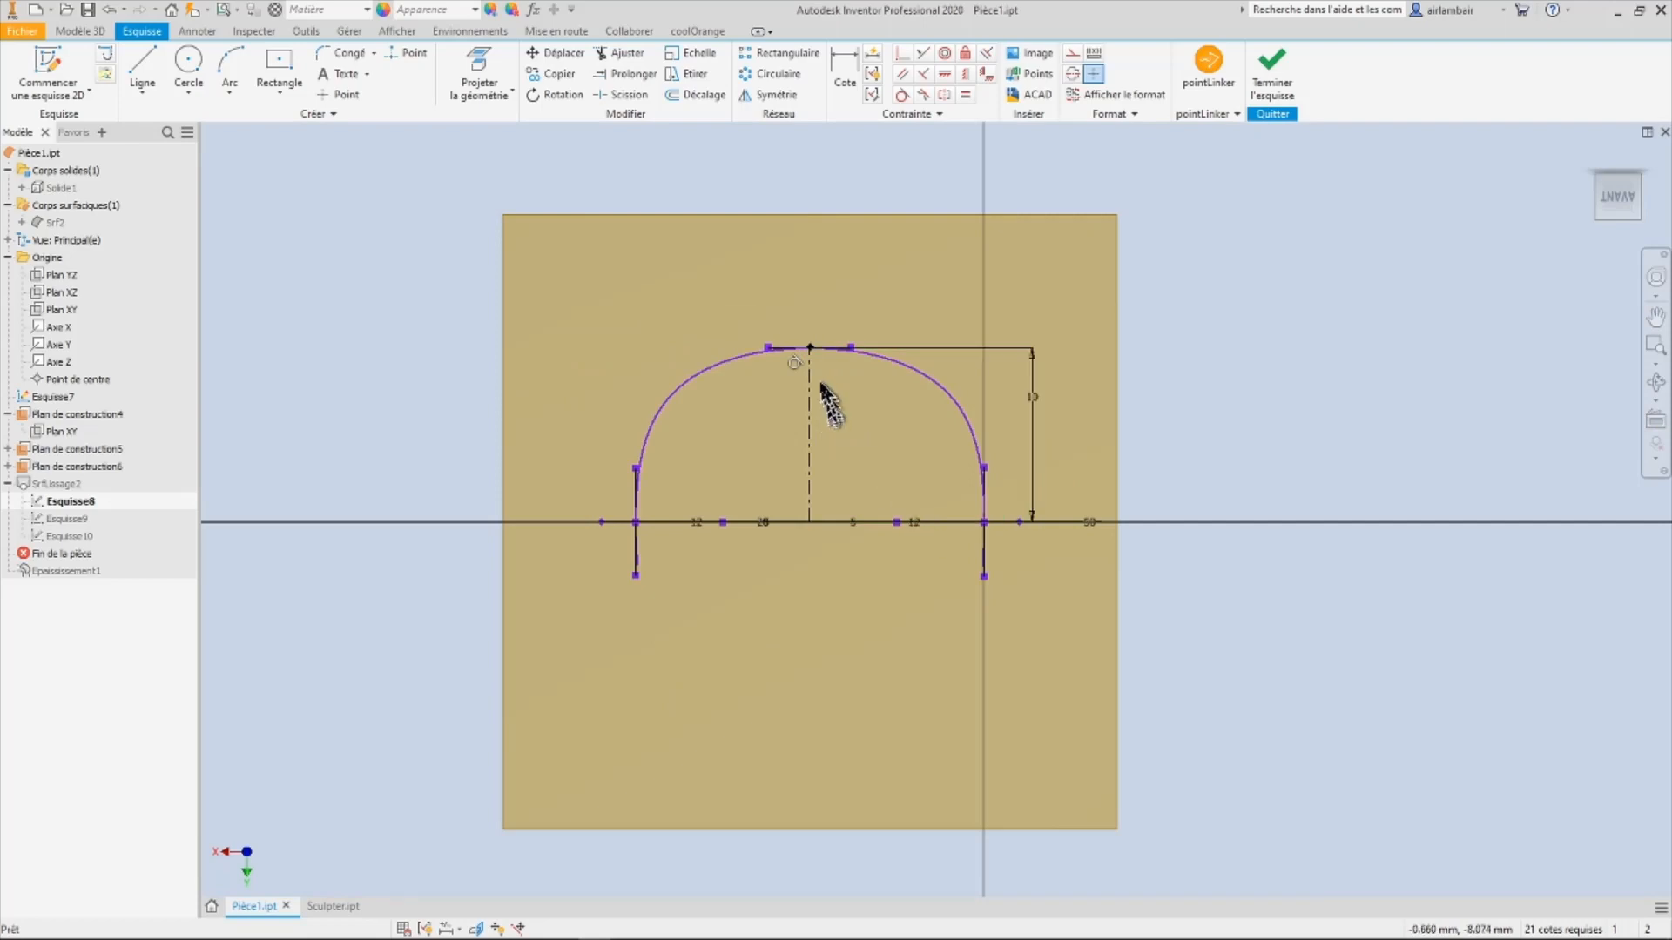
pyautogui.scroll(7, 1001, 549)
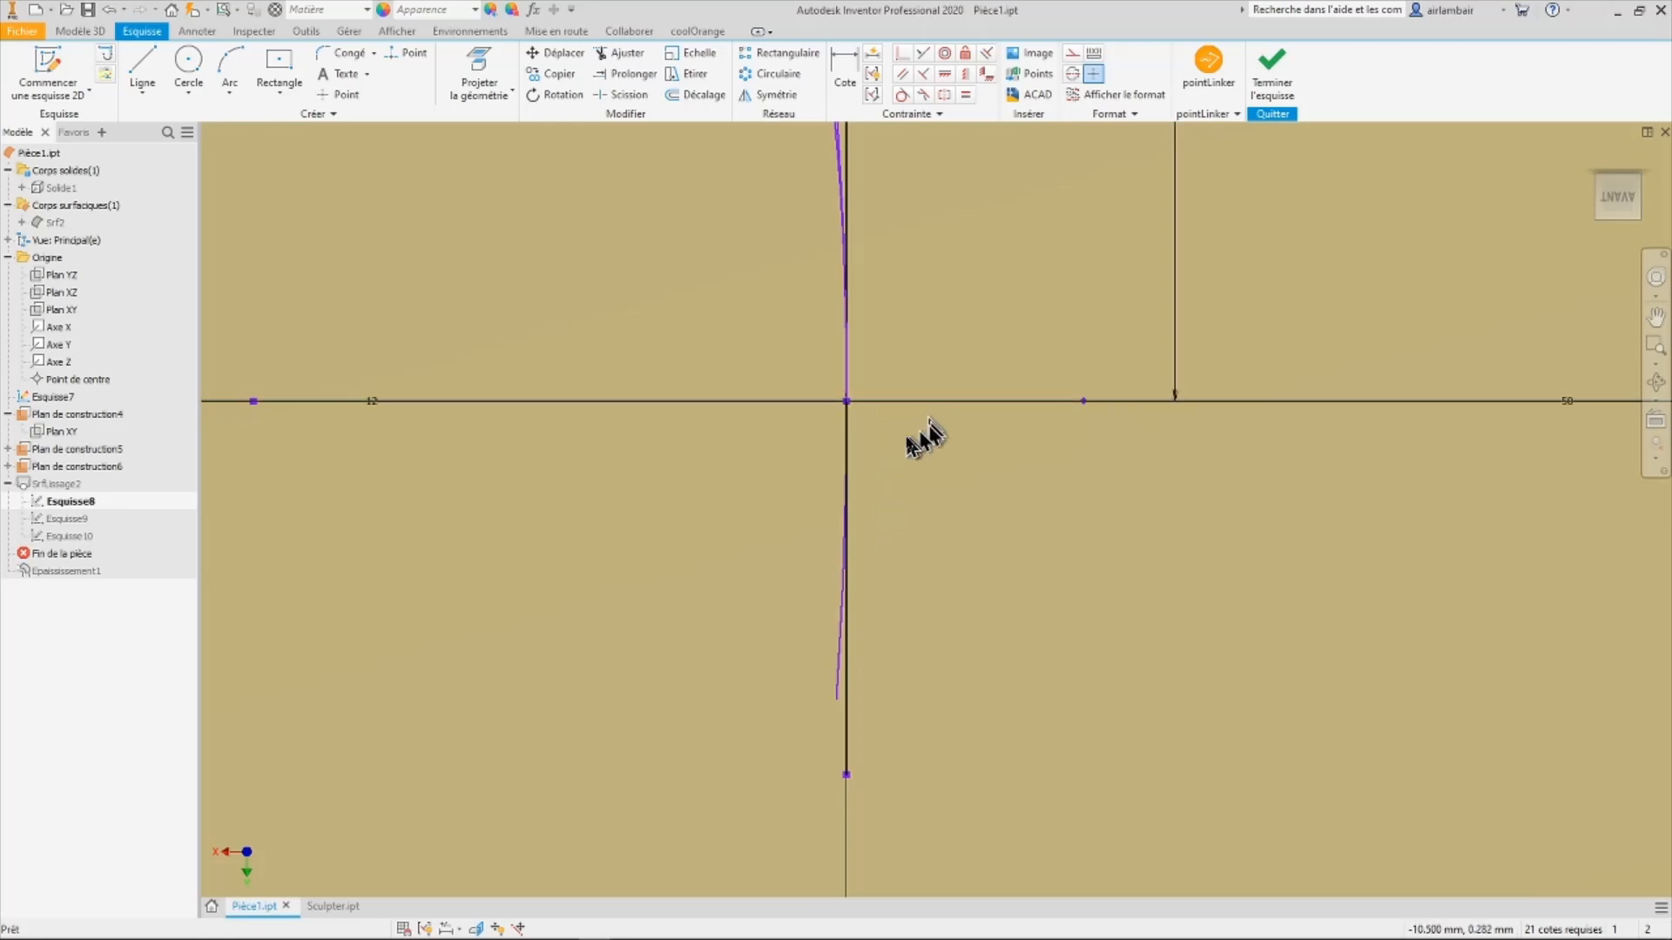
pyautogui.moveTo(927, 435)
pyautogui.keyDown('shift'); pyautogui.mouseDown(button='middle')
pyautogui.moveTo(907, 455)
pyautogui.moveTo(943, 467)
pyautogui.mouseUp(button='middle'); pyautogui.keyUp('shift')
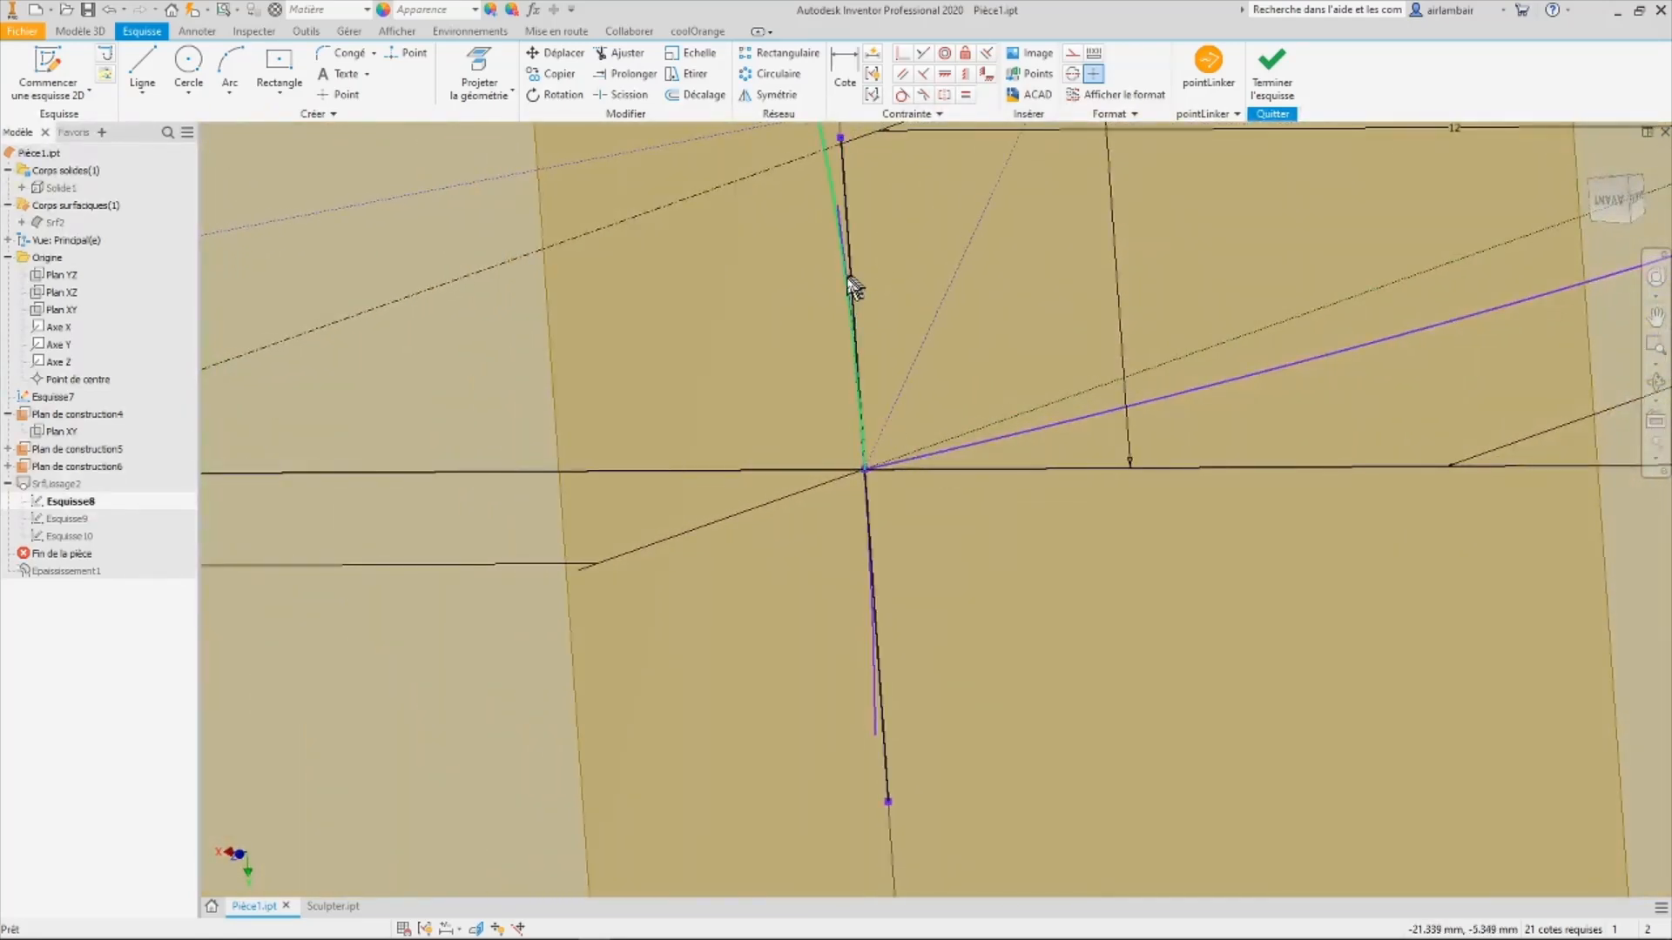
pyautogui.click(851, 339)
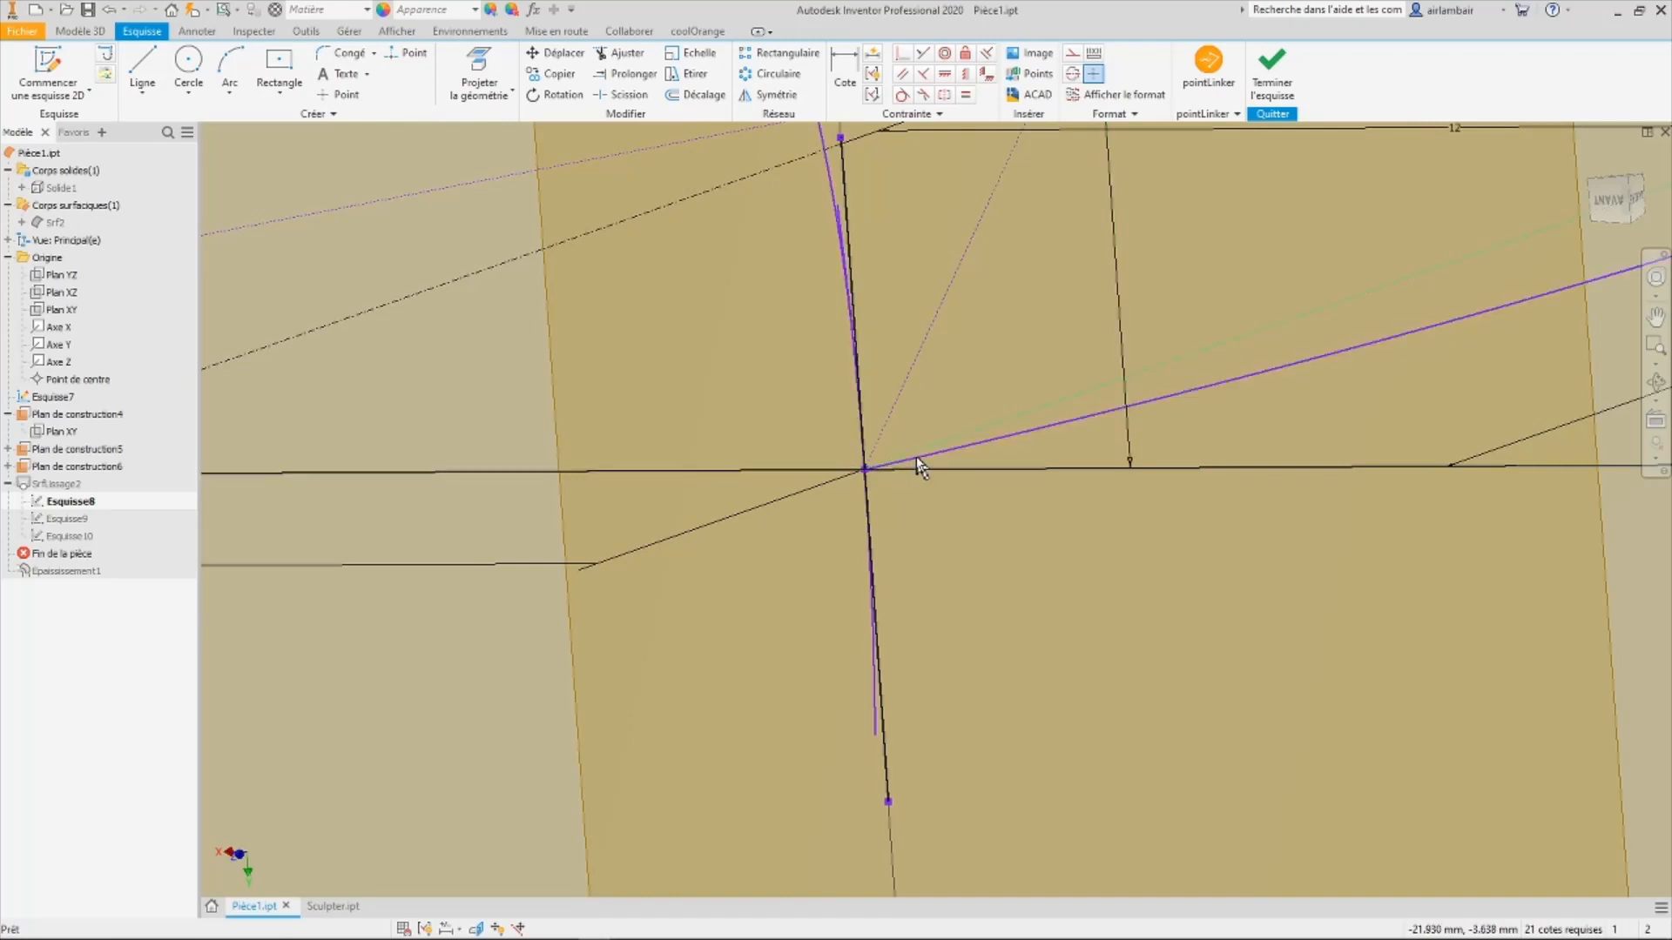
pyautogui.scroll(-5, 906, 474)
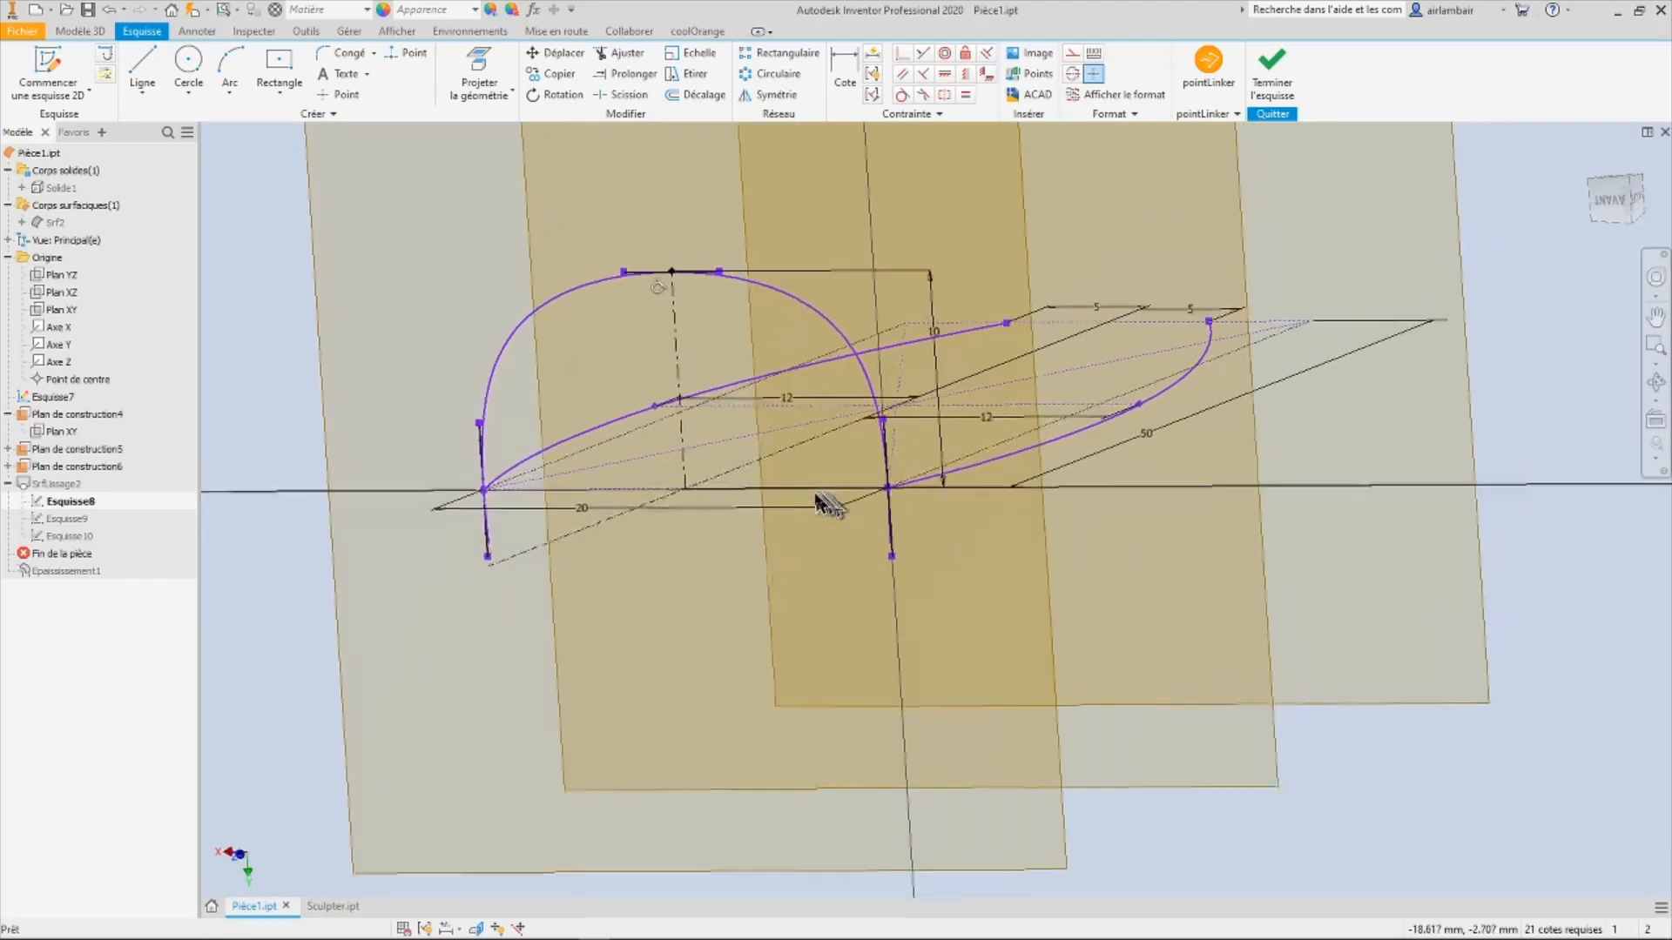
pyautogui.keyDown('shift'); pyautogui.moveTo(537, 509); pyautogui.dragTo(455, 485, button='middle'); pyautogui.keyUp('shift')
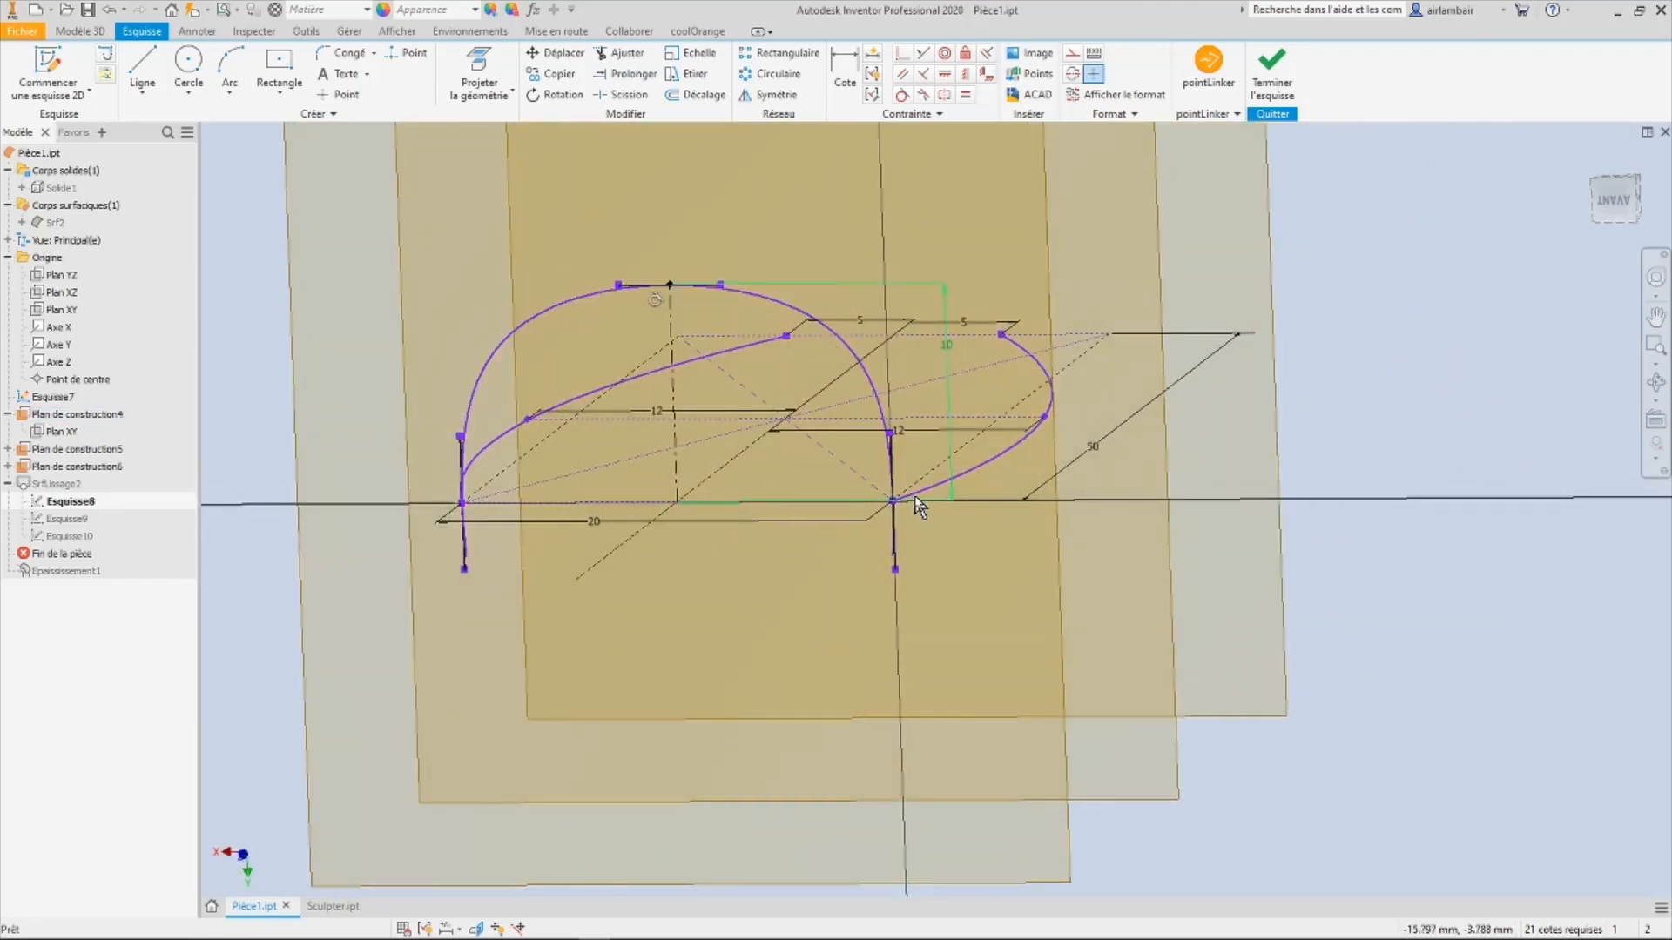
pyautogui.click(1271, 74)
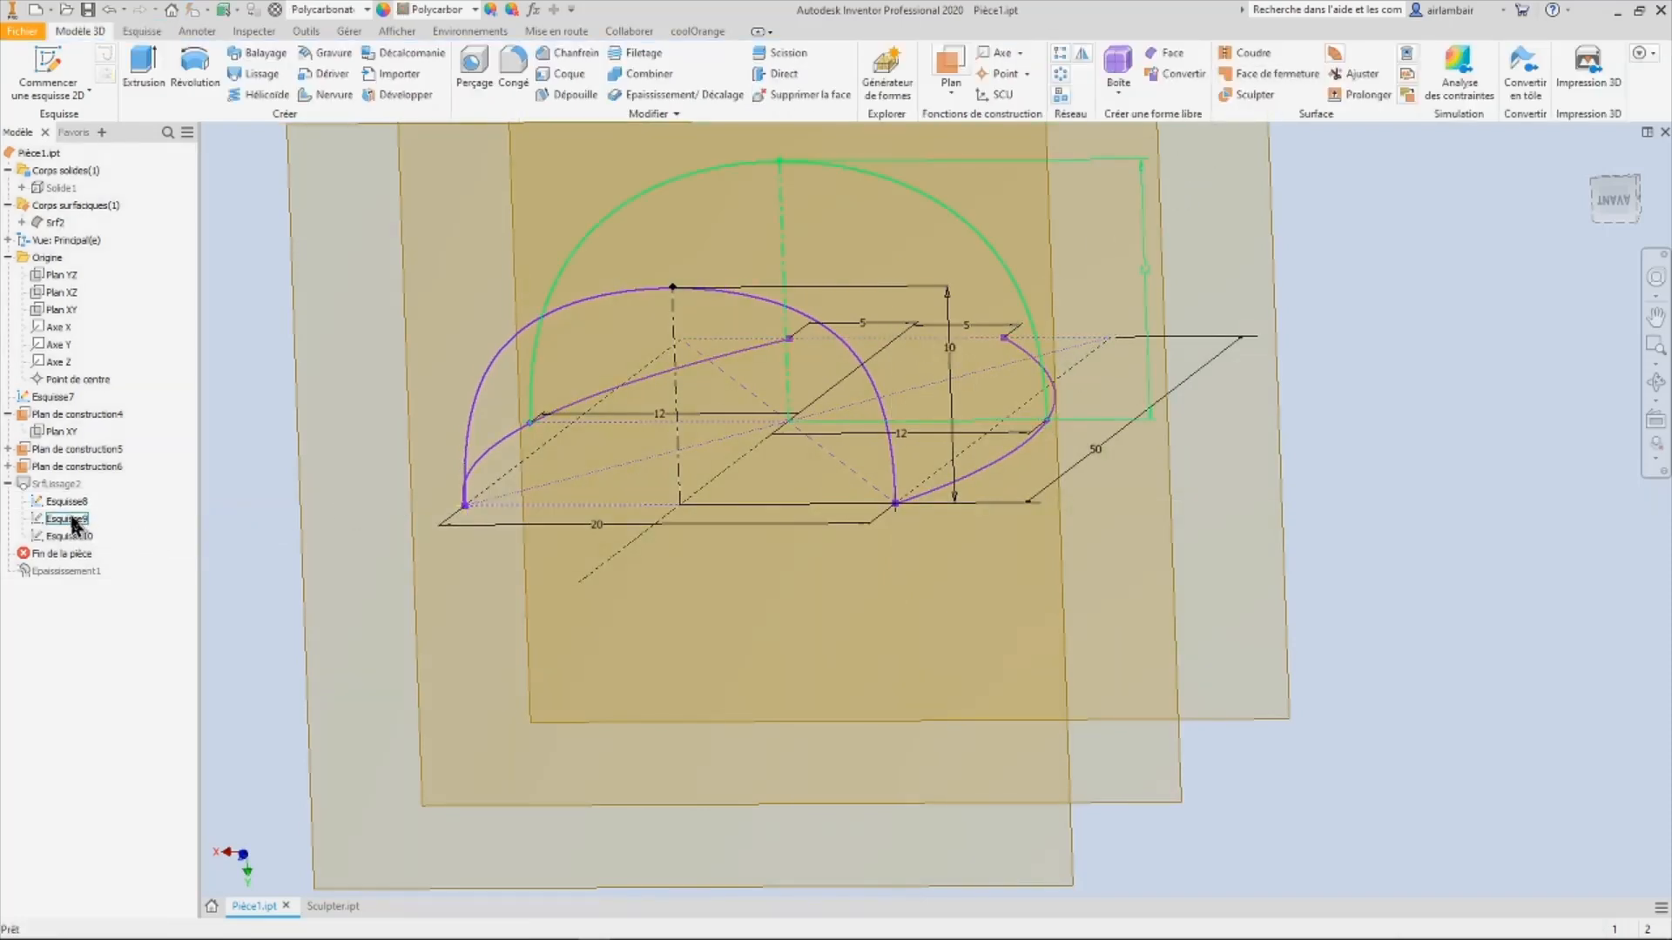
# Step: Make the arch section sketches Esquisse9 and Esquisse10 visible along the curved profile
pyautogui.rightClick(73, 521)
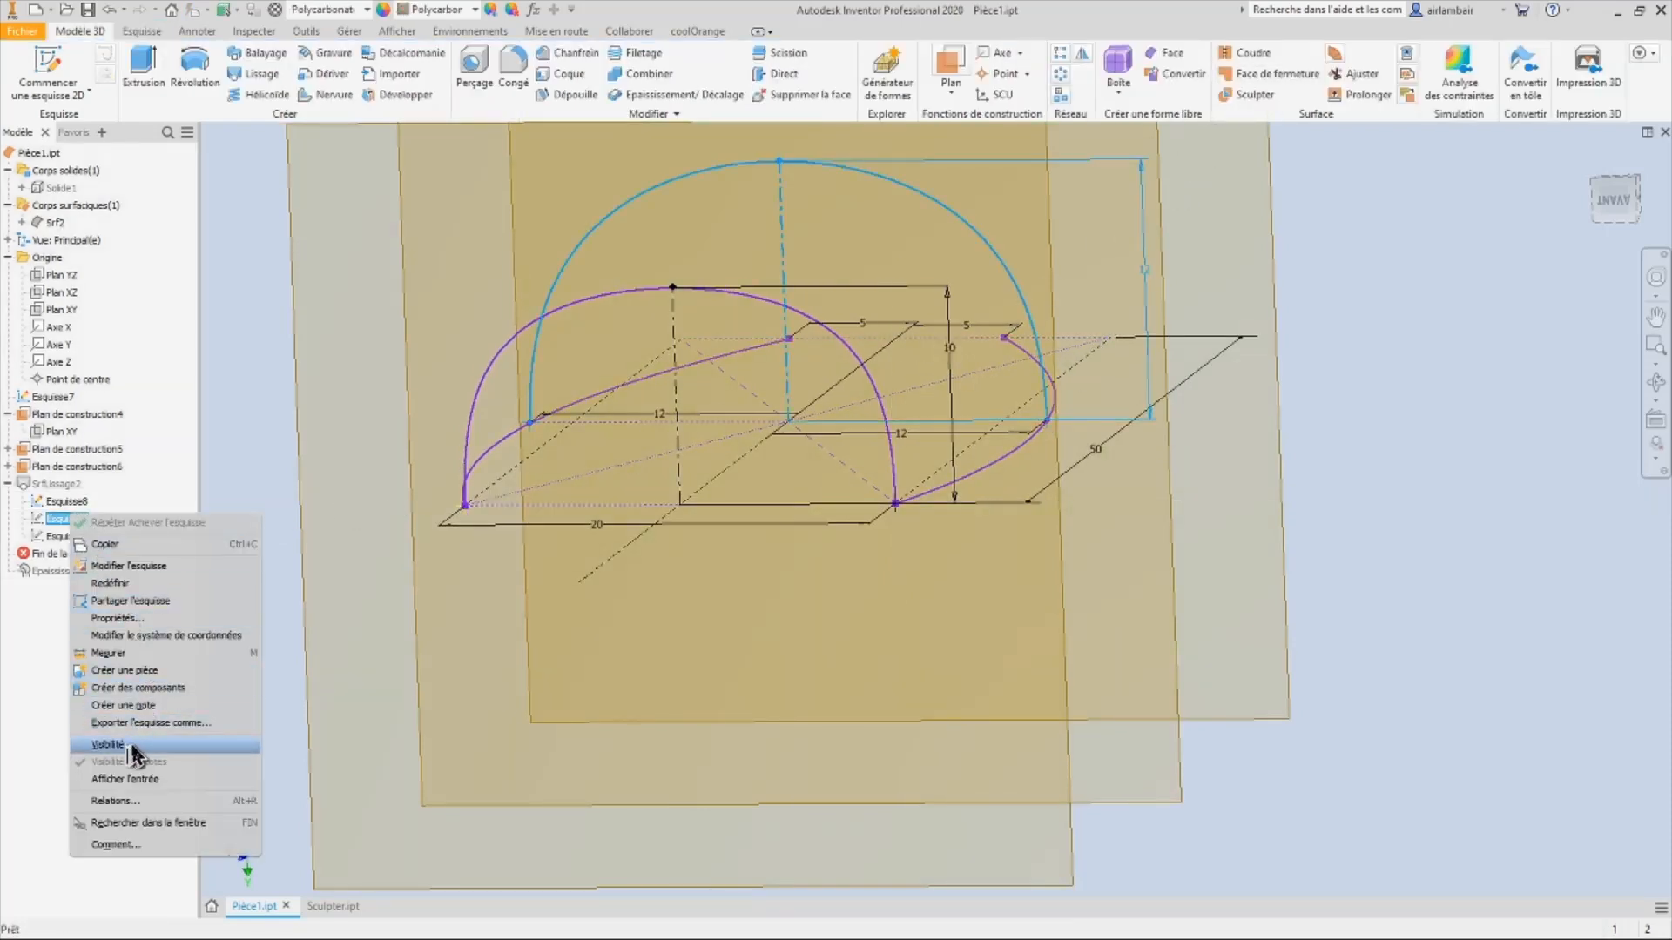
pyautogui.click(130, 745)
pyautogui.rightClick(75, 536)
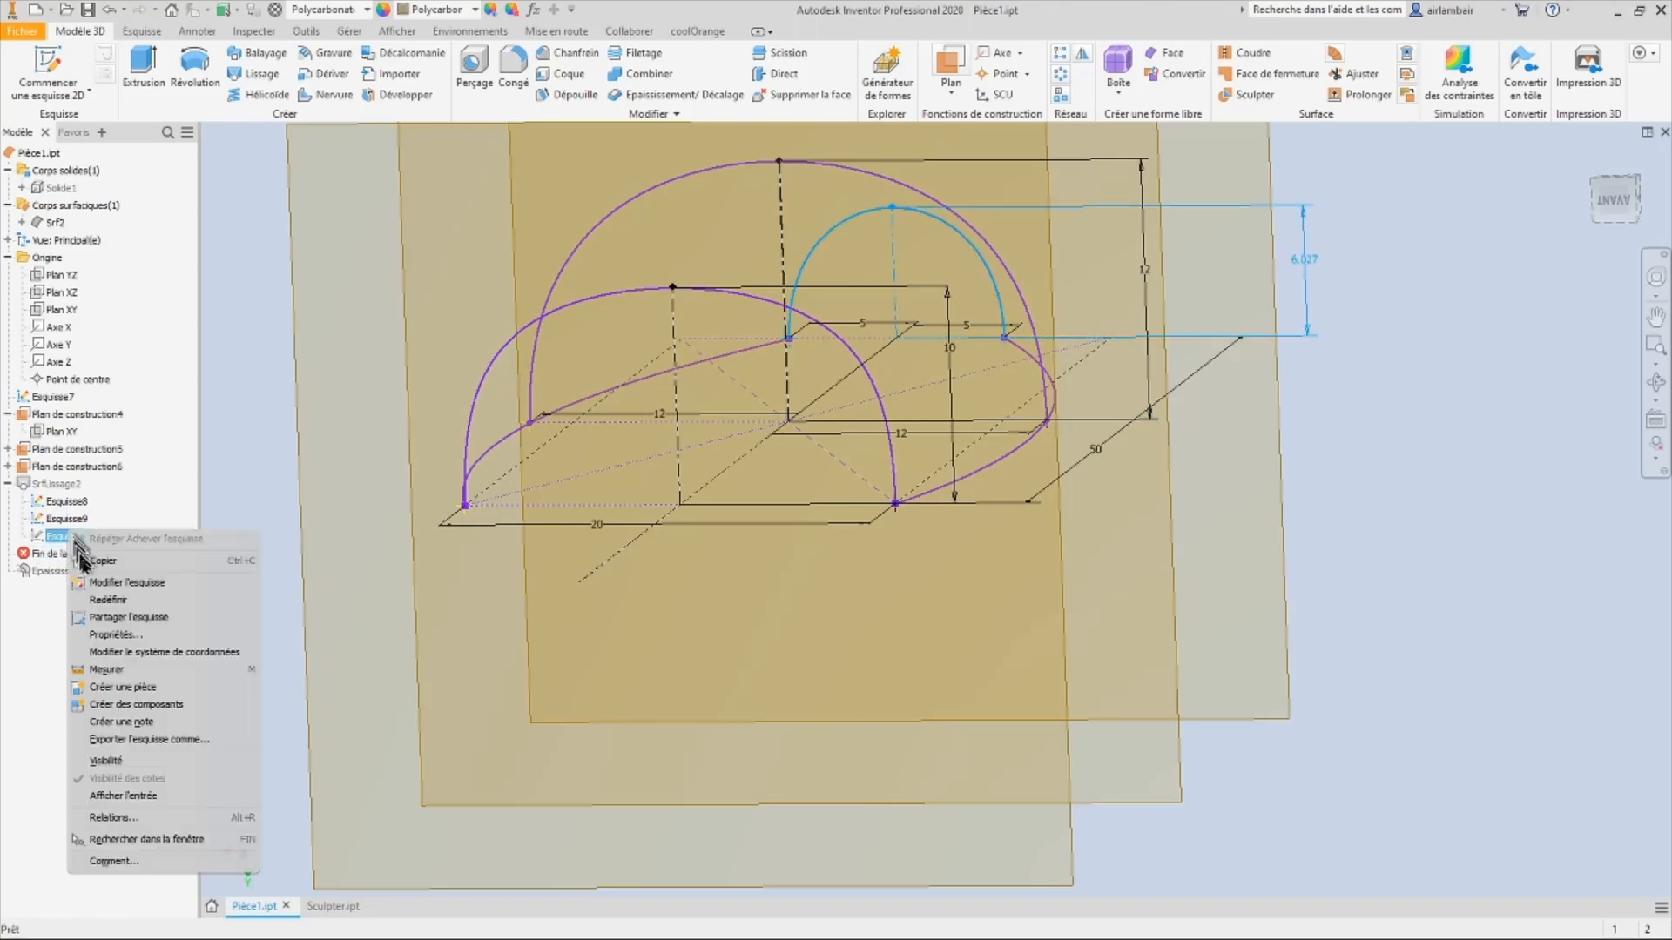
pyautogui.click(131, 763)
pyautogui.scroll(-3, 858, 467)
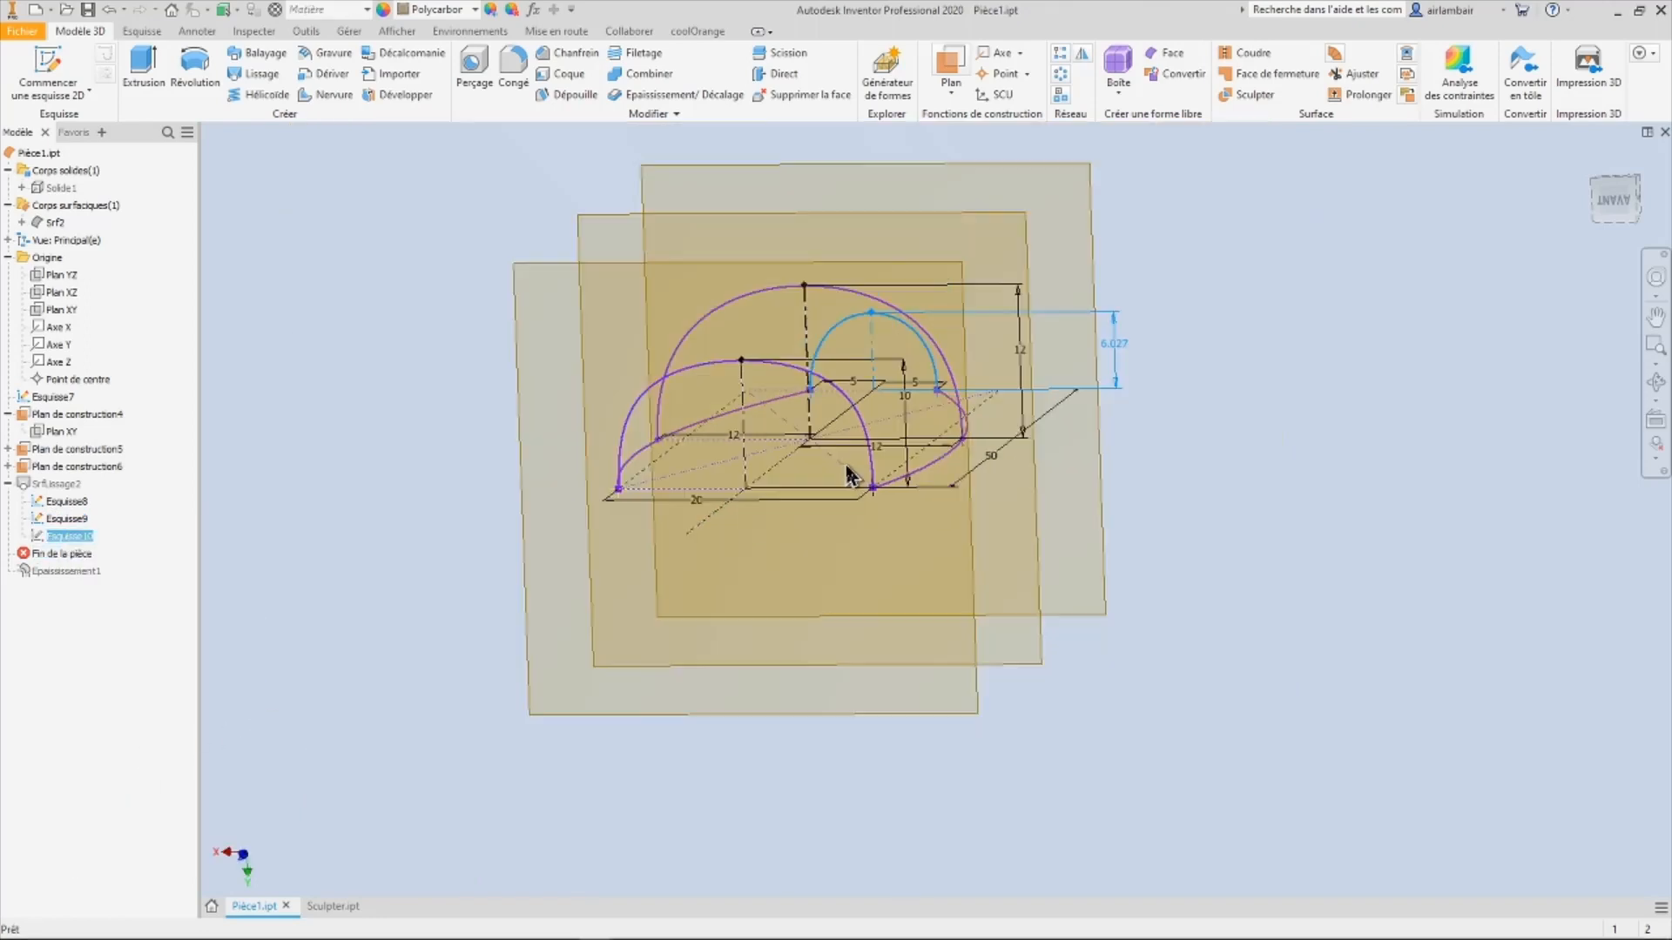
pyautogui.scroll(1, 1075, 466)
pyautogui.moveTo(1080, 473)
pyautogui.keyDown('shift'); pyautogui.mouseDown(button='middle')
pyautogui.moveTo(839, 478)
pyautogui.moveTo(915, 518)
pyautogui.moveTo(551, 595)
pyautogui.moveTo(609, 409)
pyautogui.moveTo(989, 485)
pyautogui.moveTo(1288, 409)
pyautogui.mouseUp(button='middle'); pyautogui.keyUp('shift')
pyautogui.click(1293, 422)
pyautogui.keyDown('shift'); pyautogui.moveTo(1231, 485); pyautogui.dragTo(970, 560, button='middle'); pyautogui.keyUp('shift')
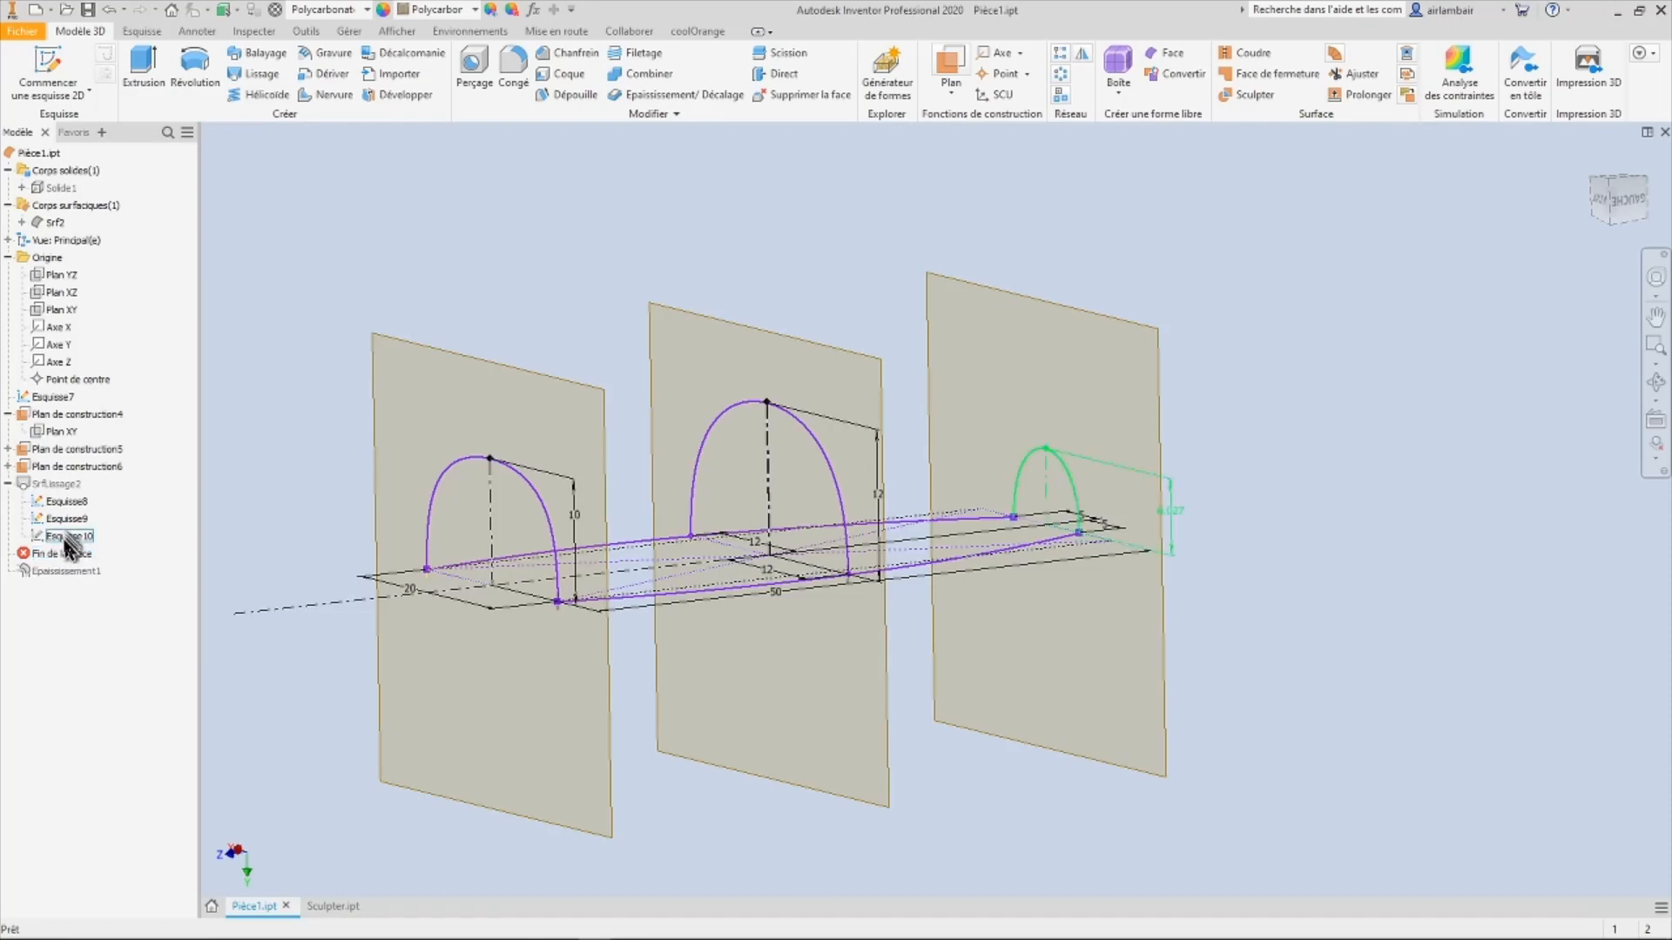
pyautogui.rightClick(70, 536)
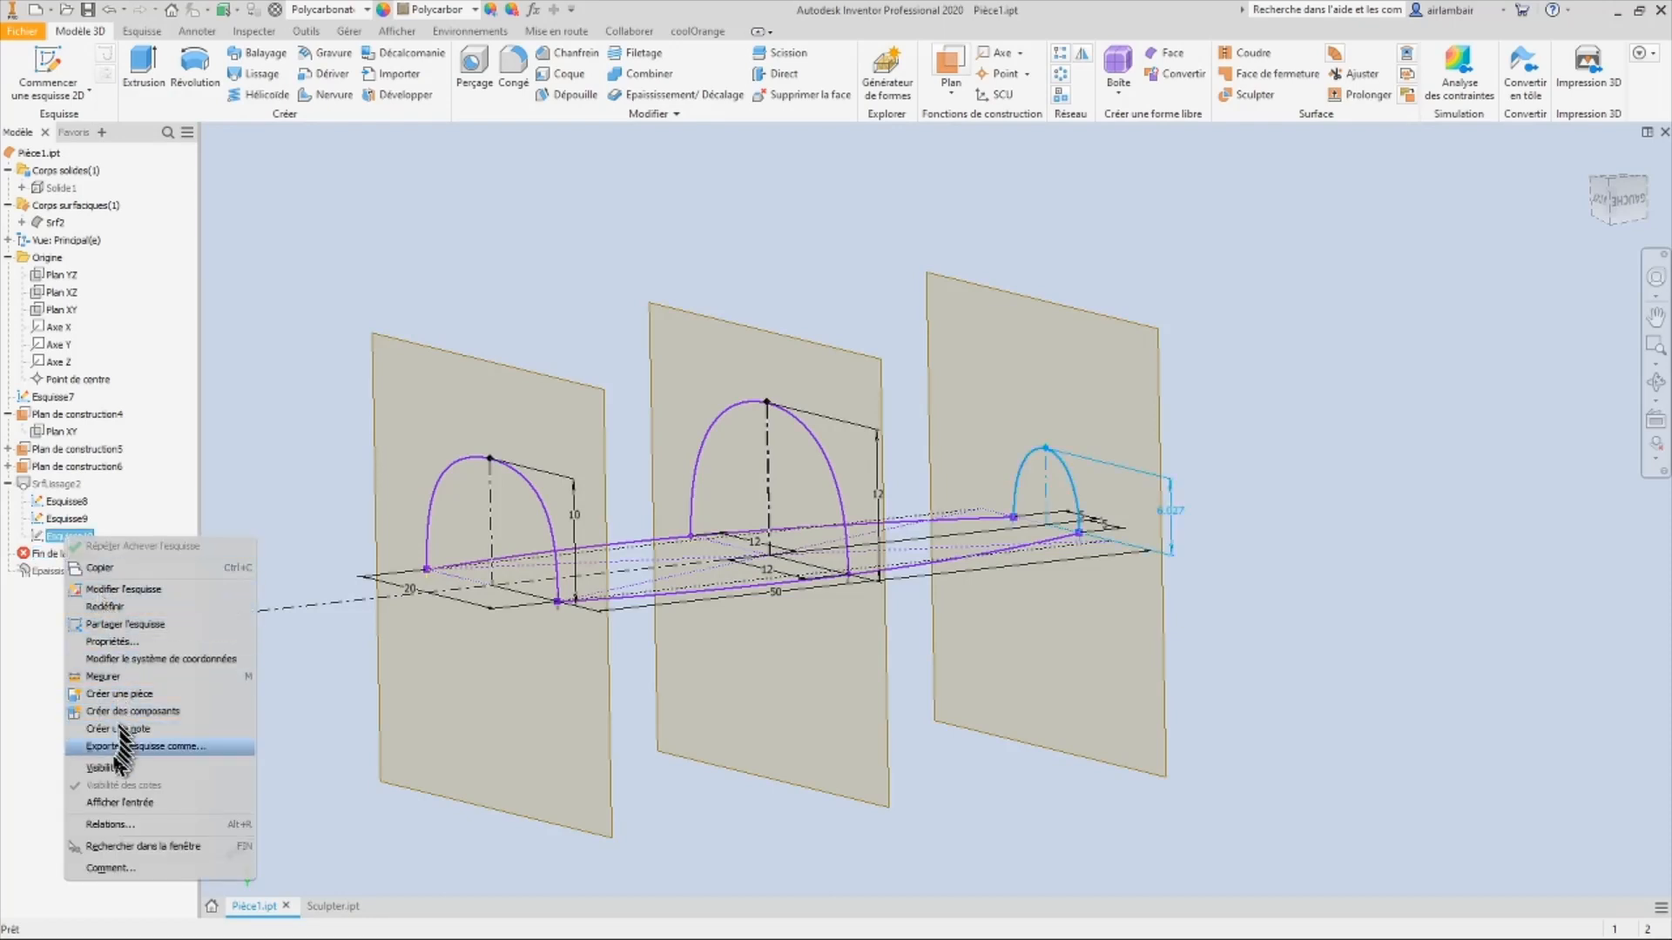
pyautogui.press('Escape')
pyautogui.click(246, 582)
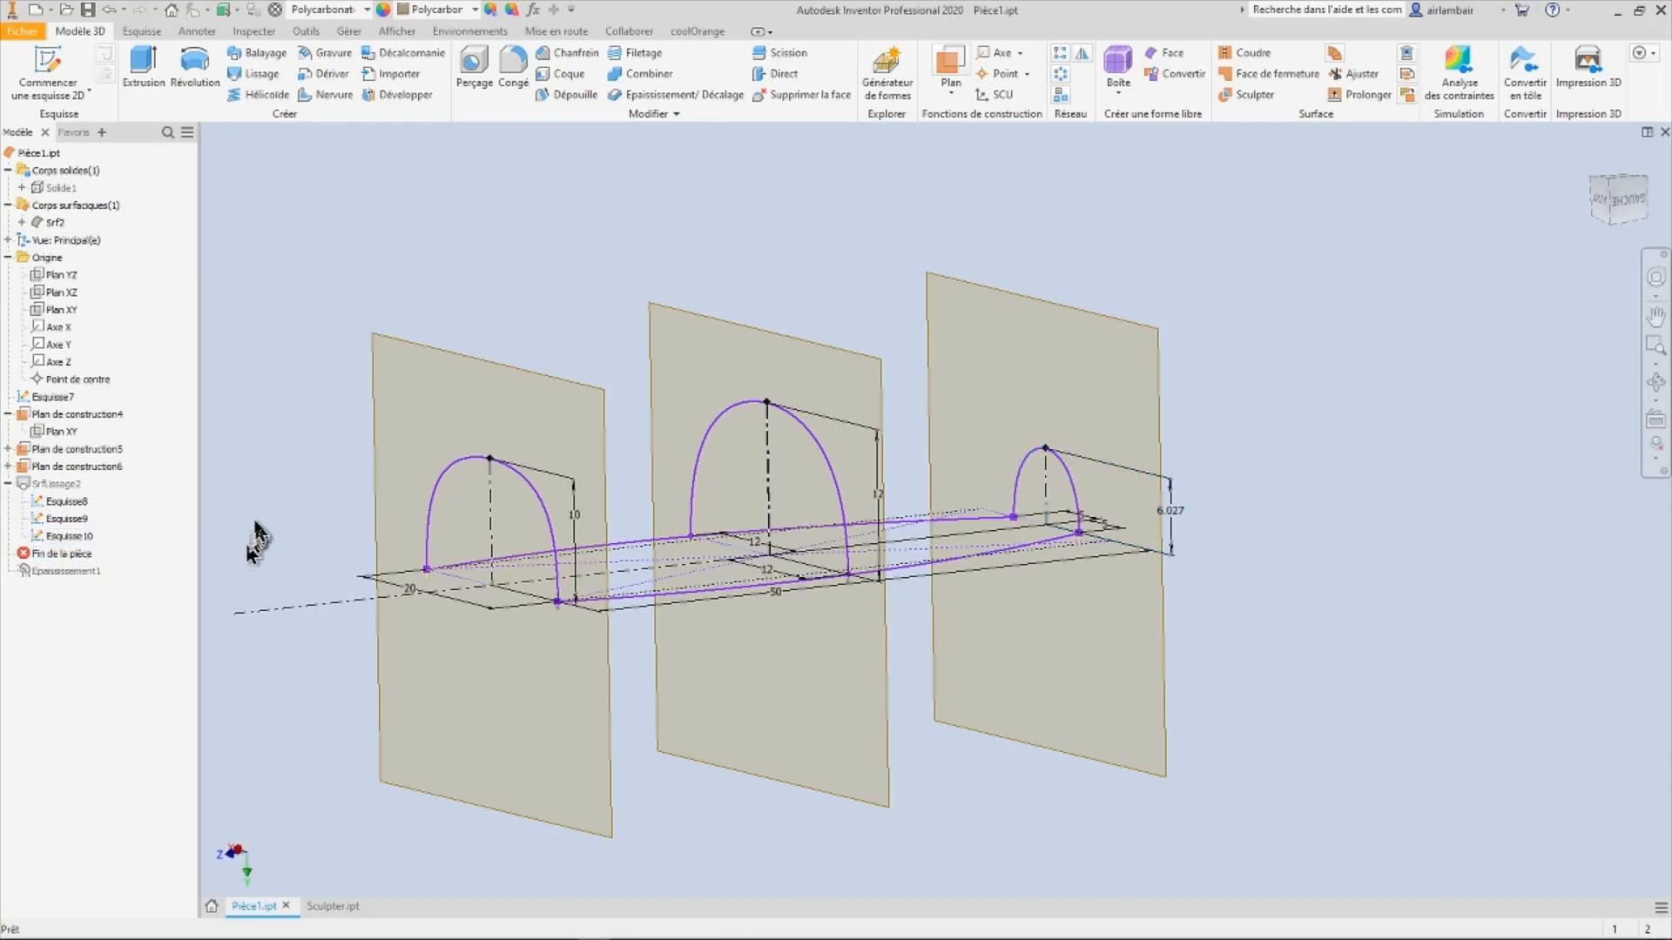
# Step: Hide the three construction planes carrying the arch sections, Plan de construction4, Plan de construction5 and Plan de construction6
pyautogui.rightClick(449, 366)
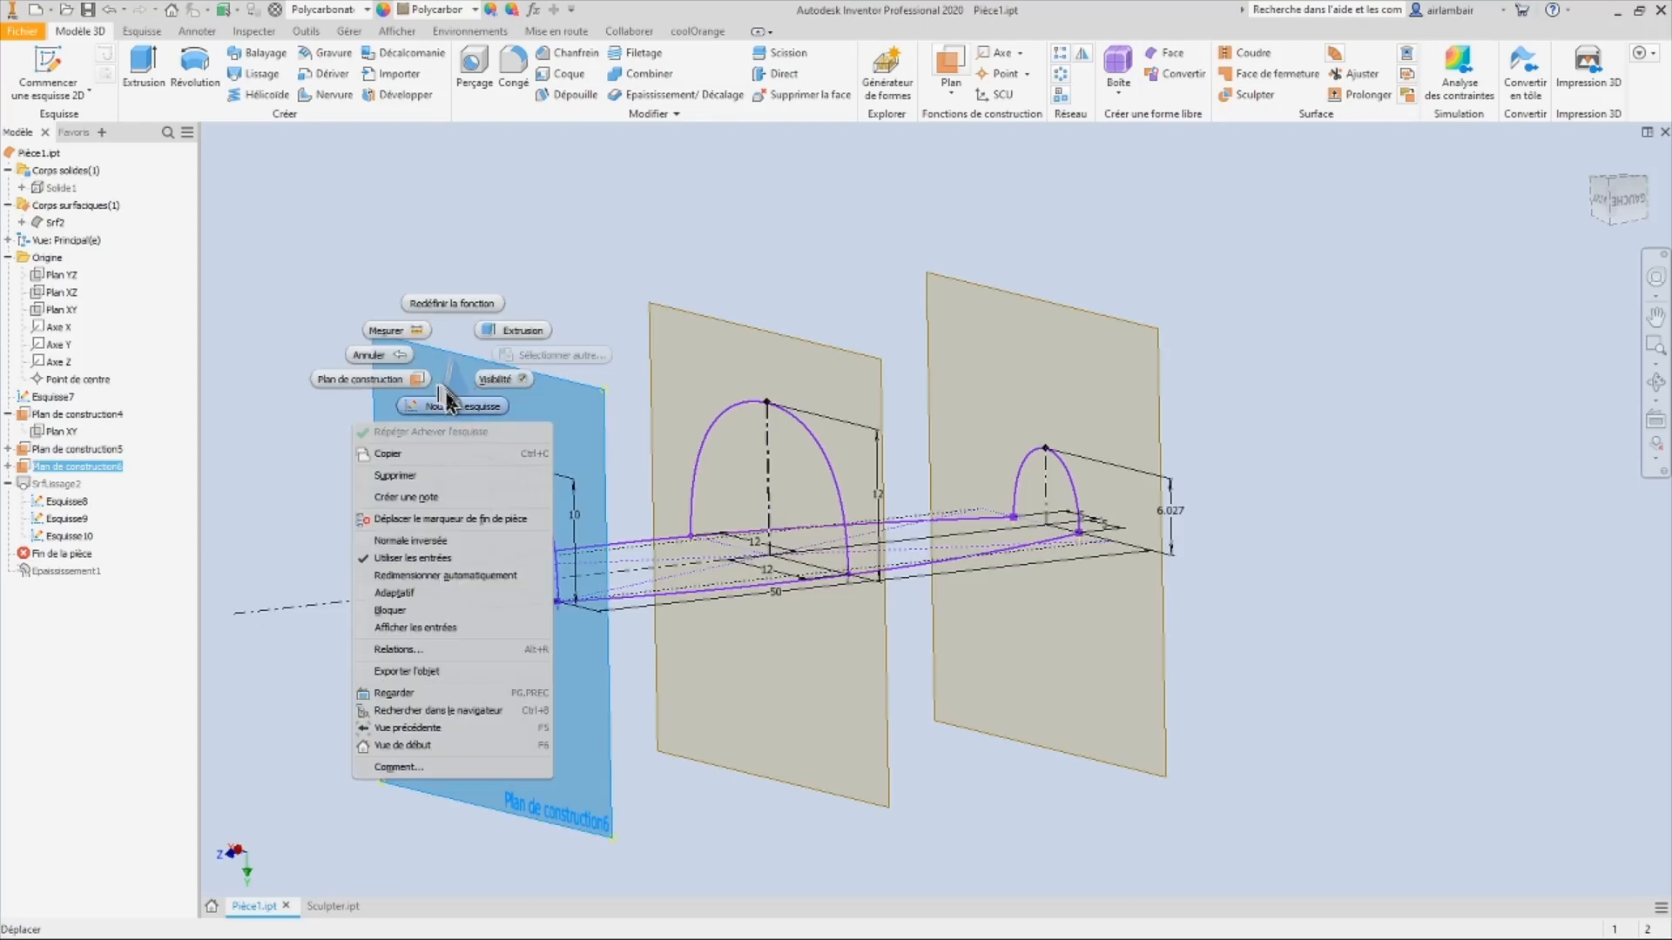
pyautogui.click(504, 379)
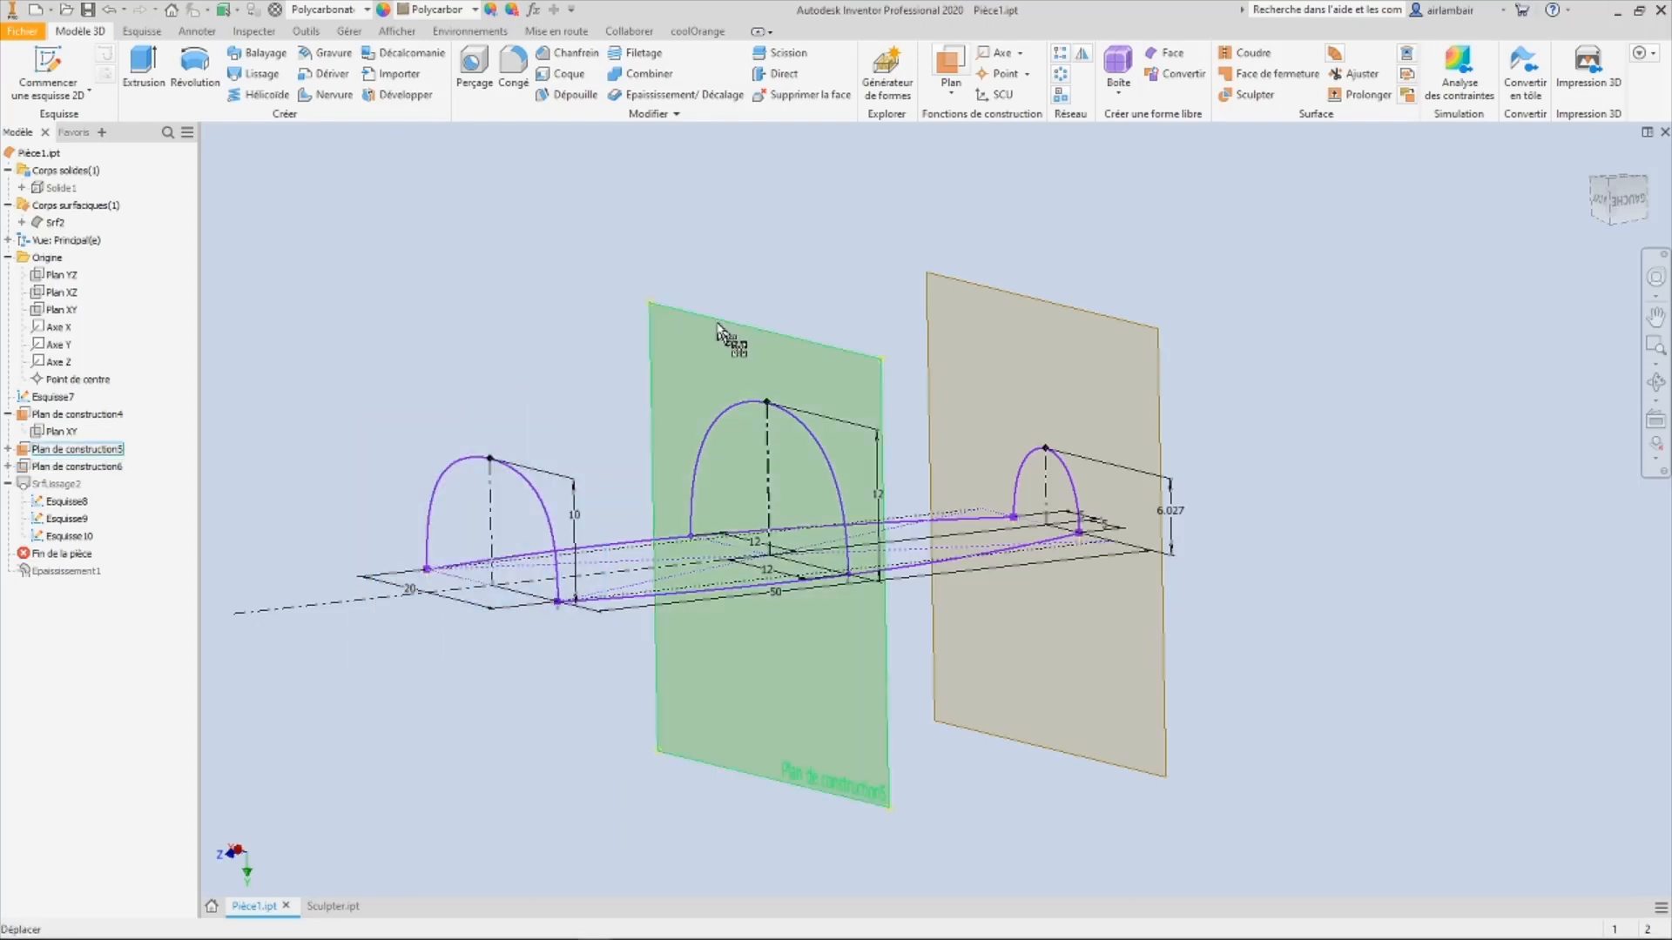
pyautogui.rightClick(701, 350)
pyautogui.click(760, 357)
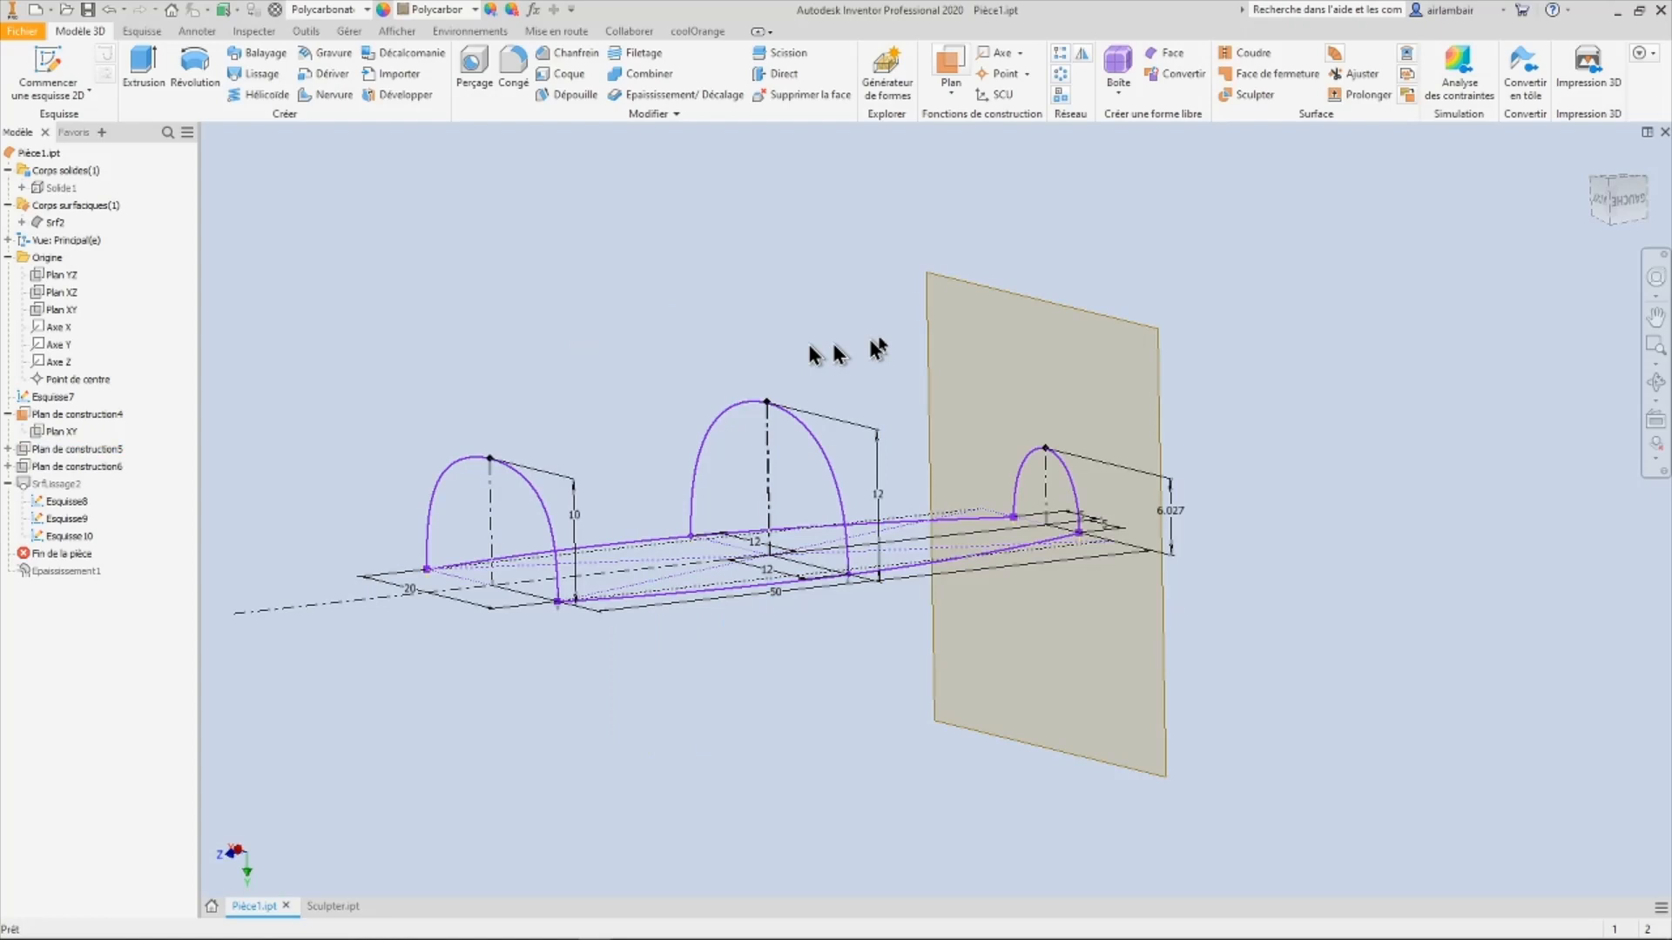
pyautogui.rightClick(1023, 296)
pyautogui.click(1073, 319)
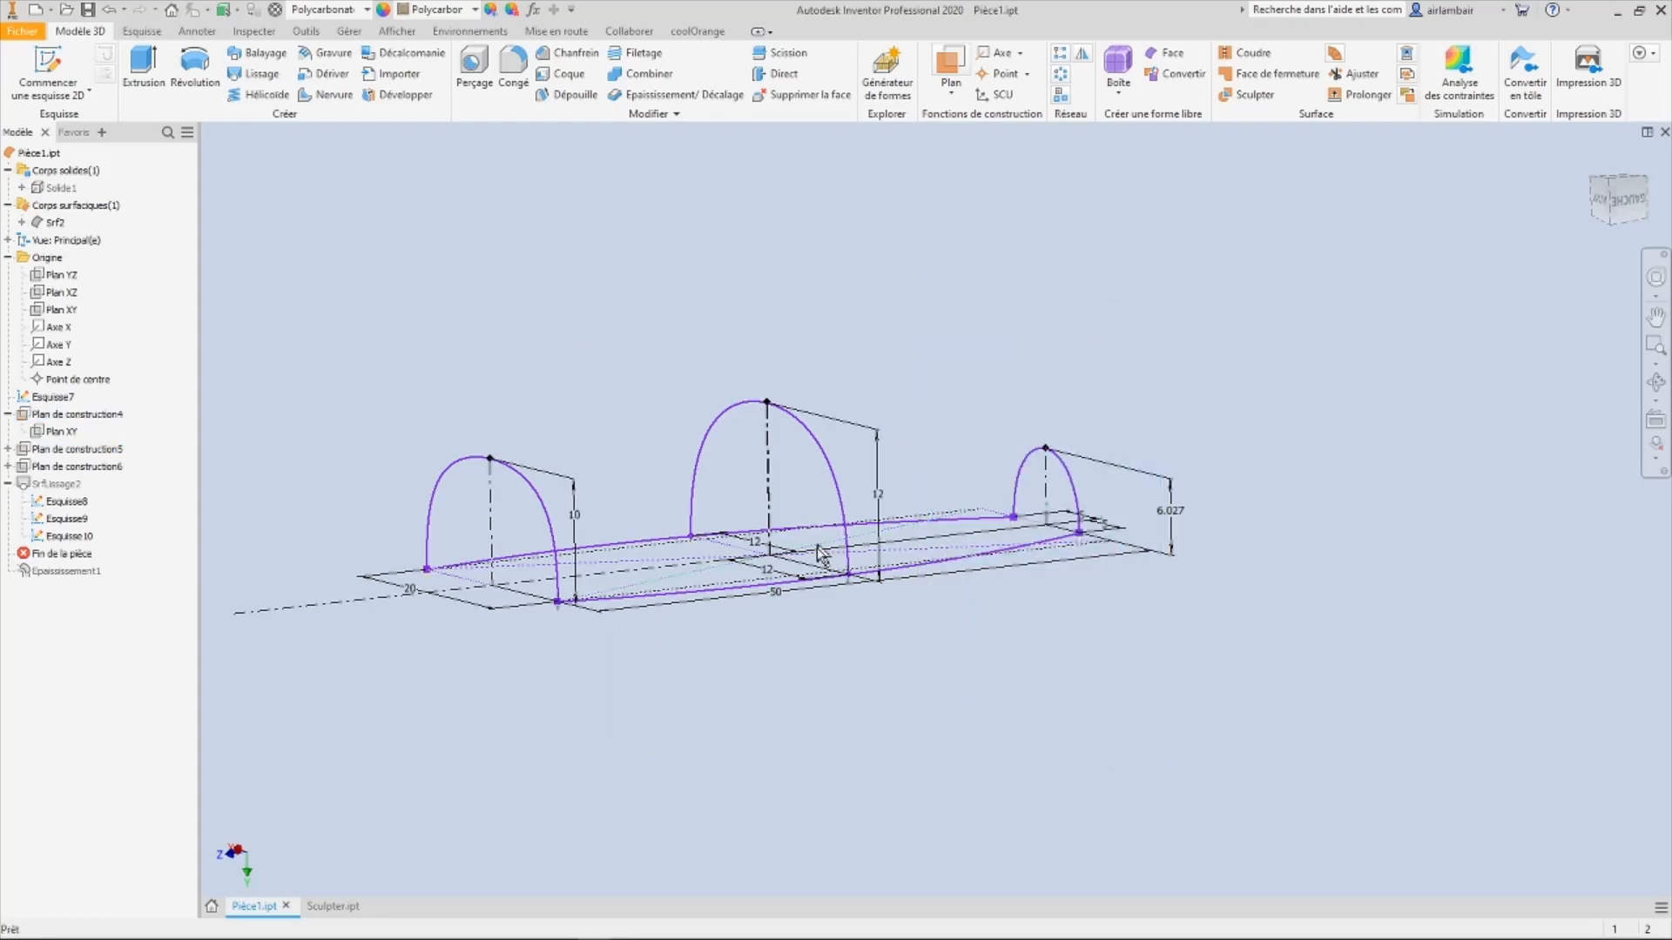
# Step: Set the height of the arch on the narrow end, Esquisse10, to 5 mm
pyautogui.moveTo(788, 649)
pyautogui.keyDown('shift'); pyautogui.mouseDown(button='middle')
pyautogui.moveTo(741, 625)
pyautogui.moveTo(746, 597)
pyautogui.mouseUp(button='middle'); pyautogui.keyUp('shift')
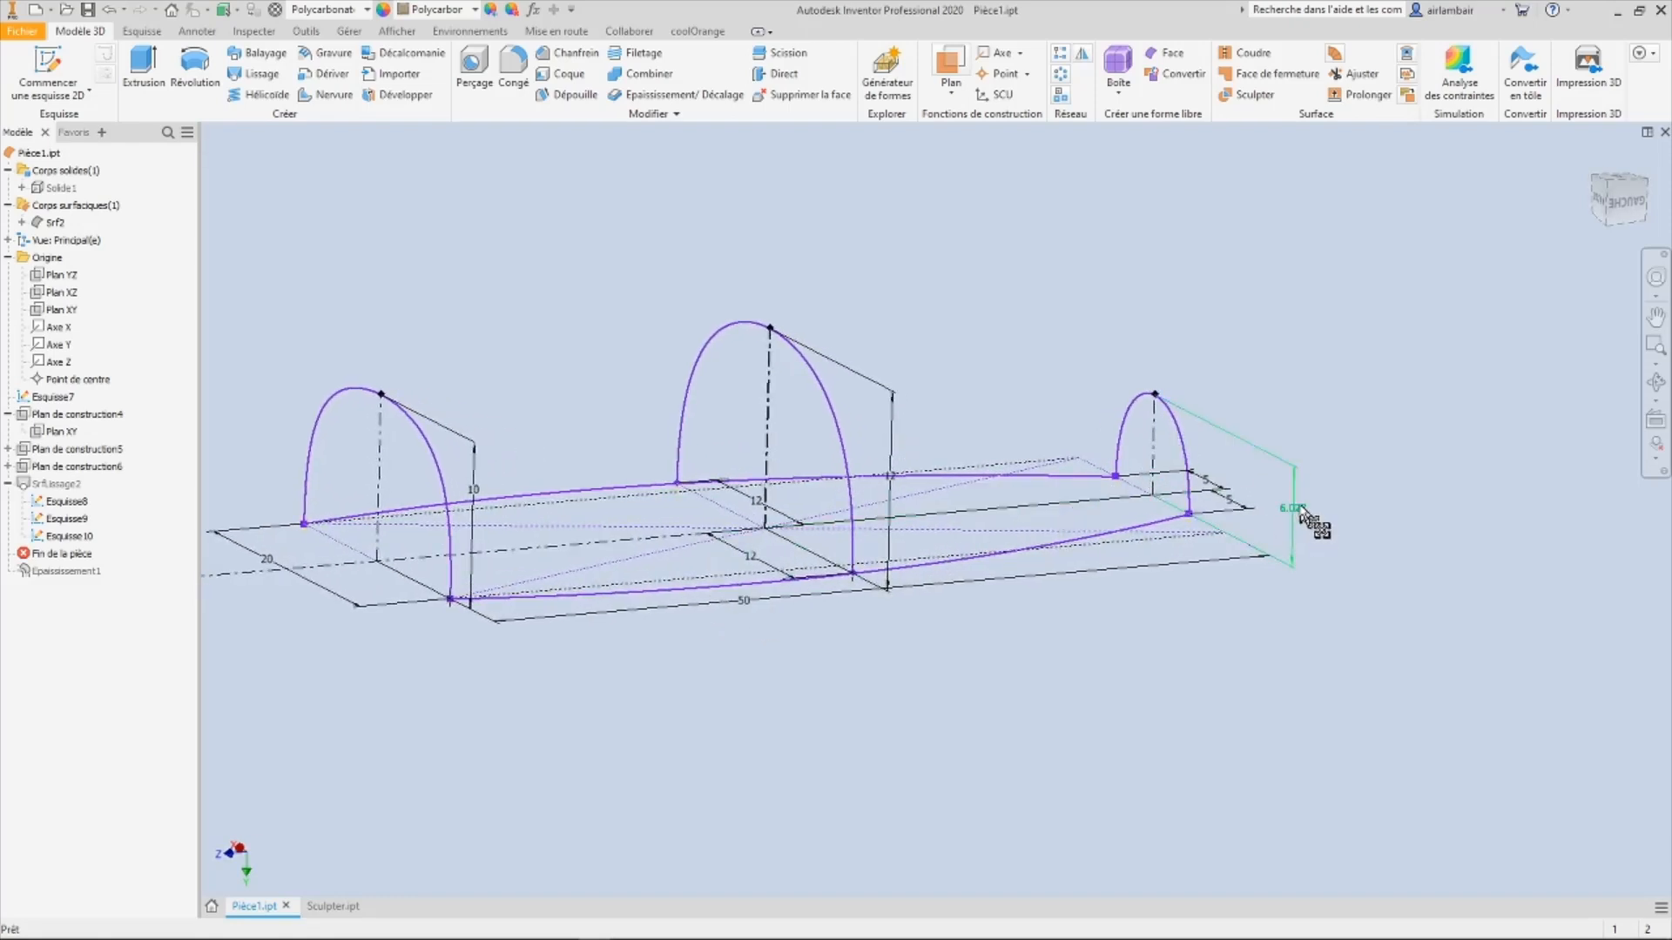
pyautogui.doubleClick(1302, 511)
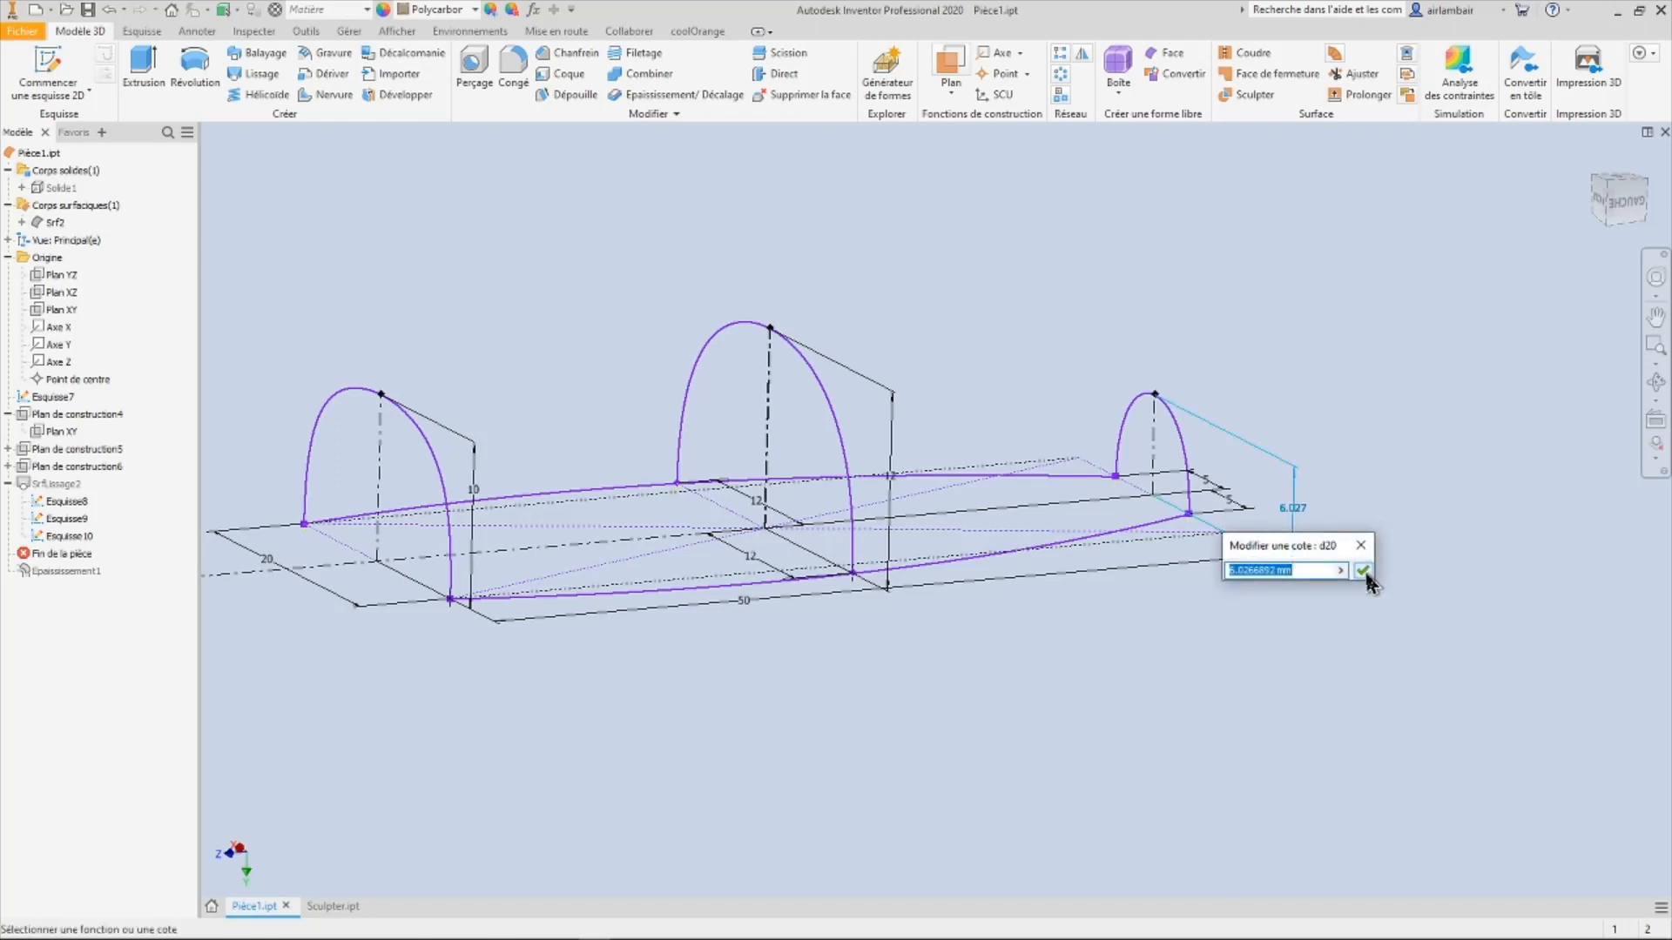
pyautogui.write('5')
pyautogui.click(1362, 571)
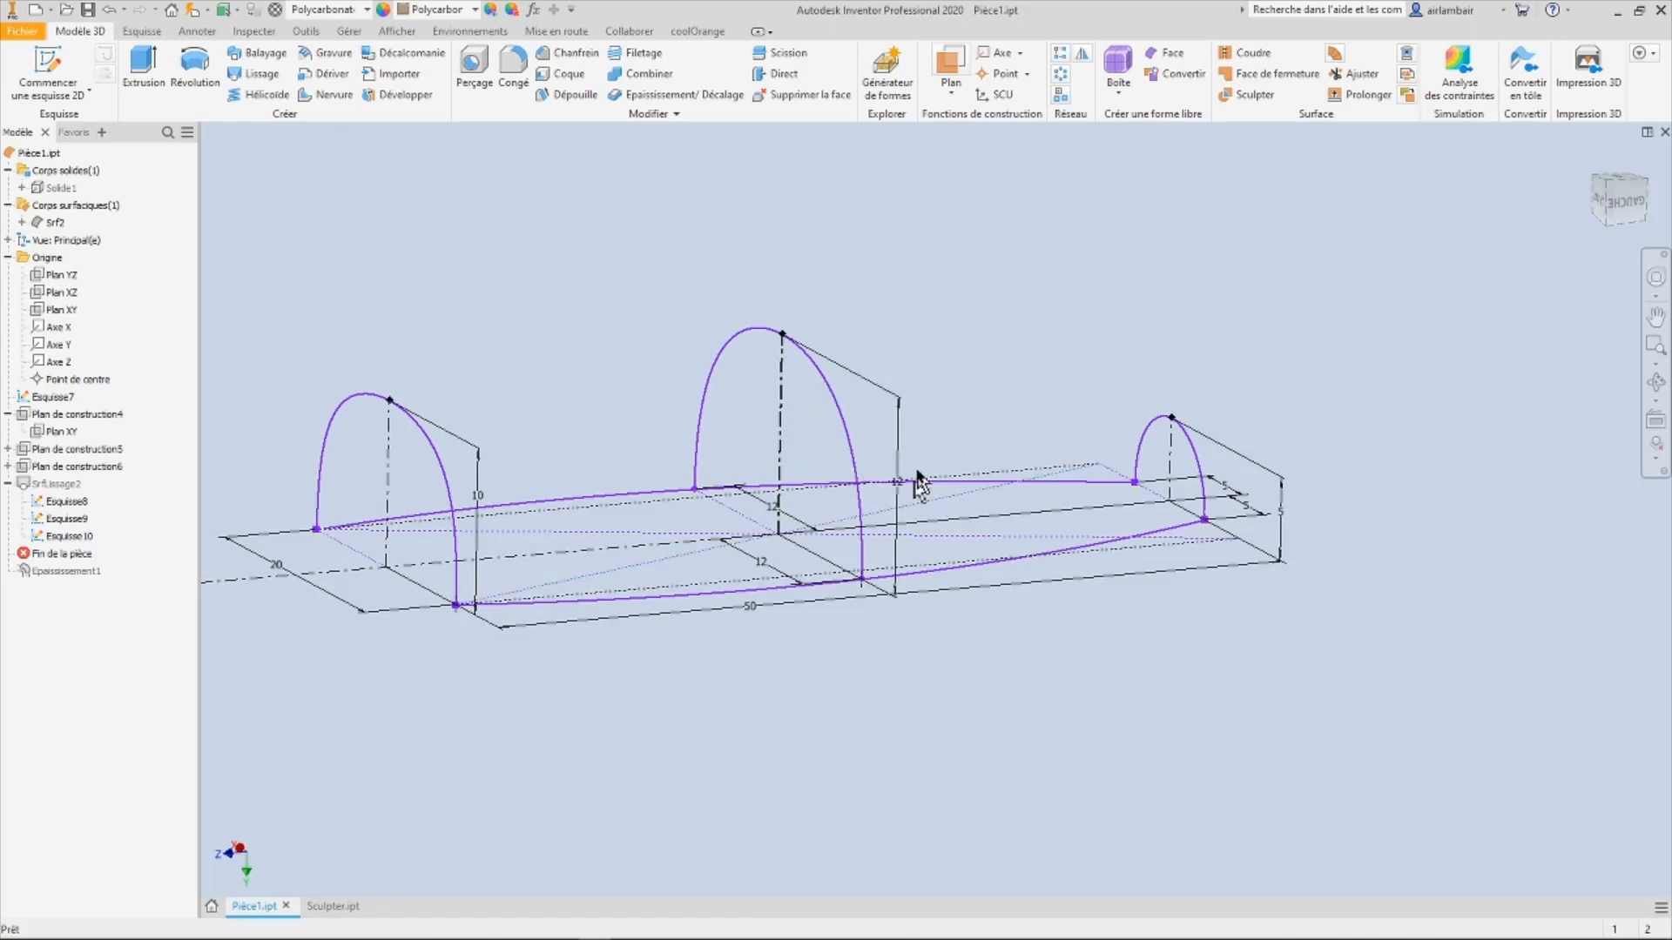
# Step: Move the end-of-part marker below Epaississement1 and delete that thickening feature
pyautogui.moveTo(955, 448)
pyautogui.keyDown('shift'); pyautogui.mouseDown(button='middle')
pyautogui.moveTo(766, 365)
pyautogui.moveTo(351, 497)
pyautogui.mouseUp(button='middle'); pyautogui.keyUp('shift')
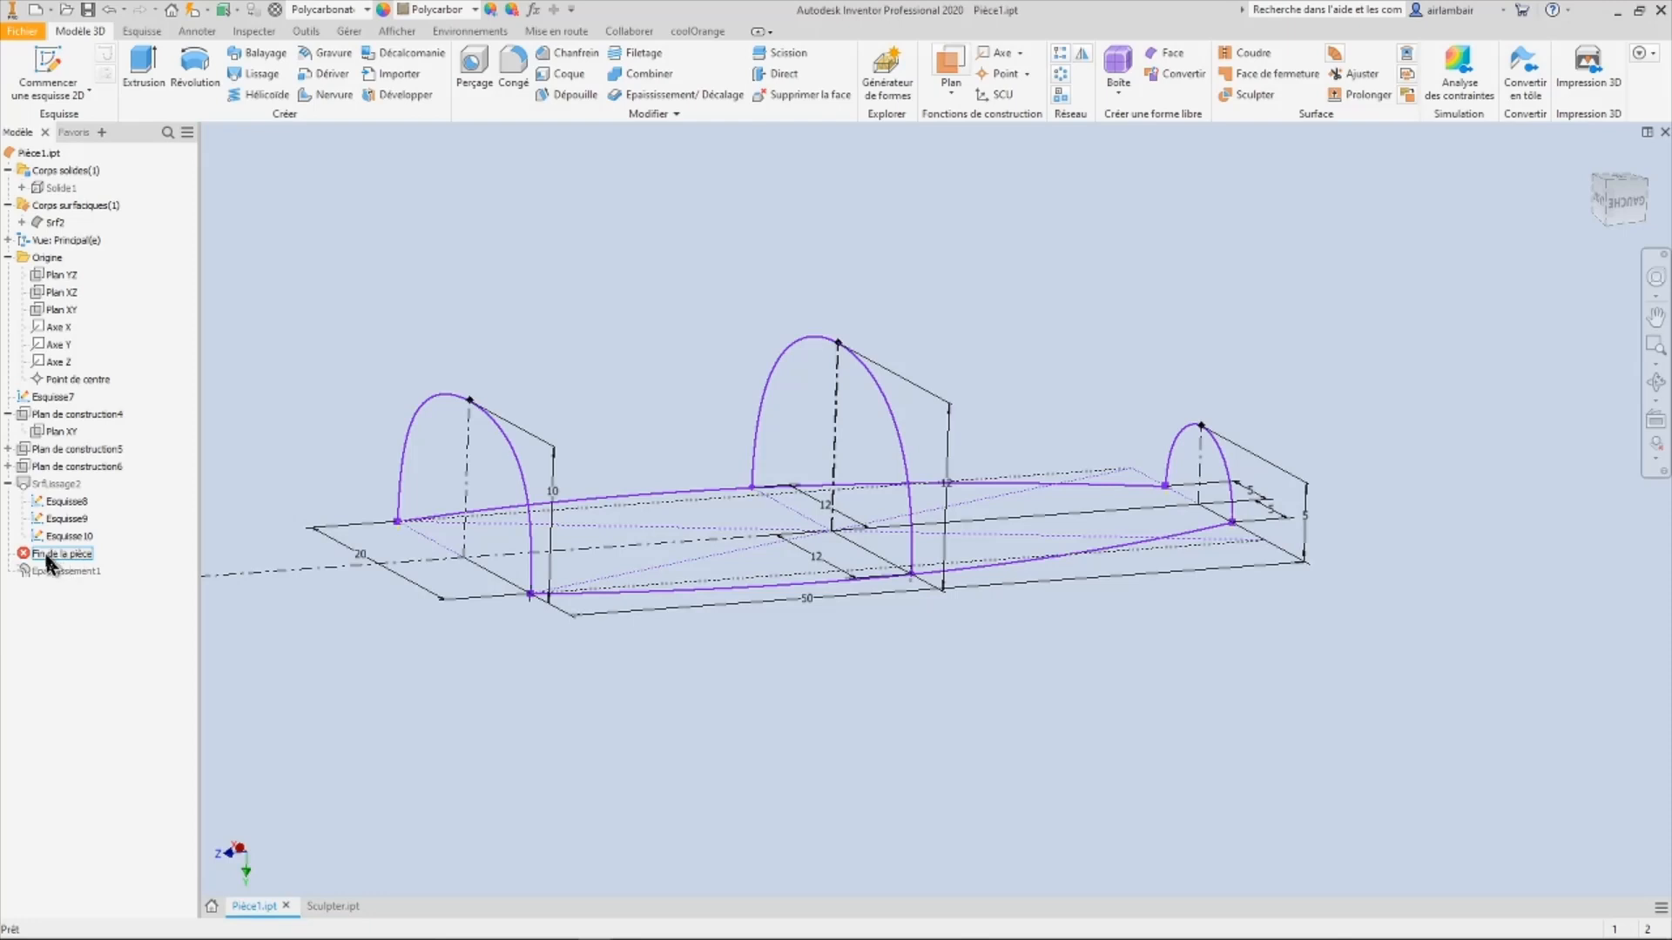
pyautogui.moveTo(39, 589); pyautogui.dragTo(40, 585)
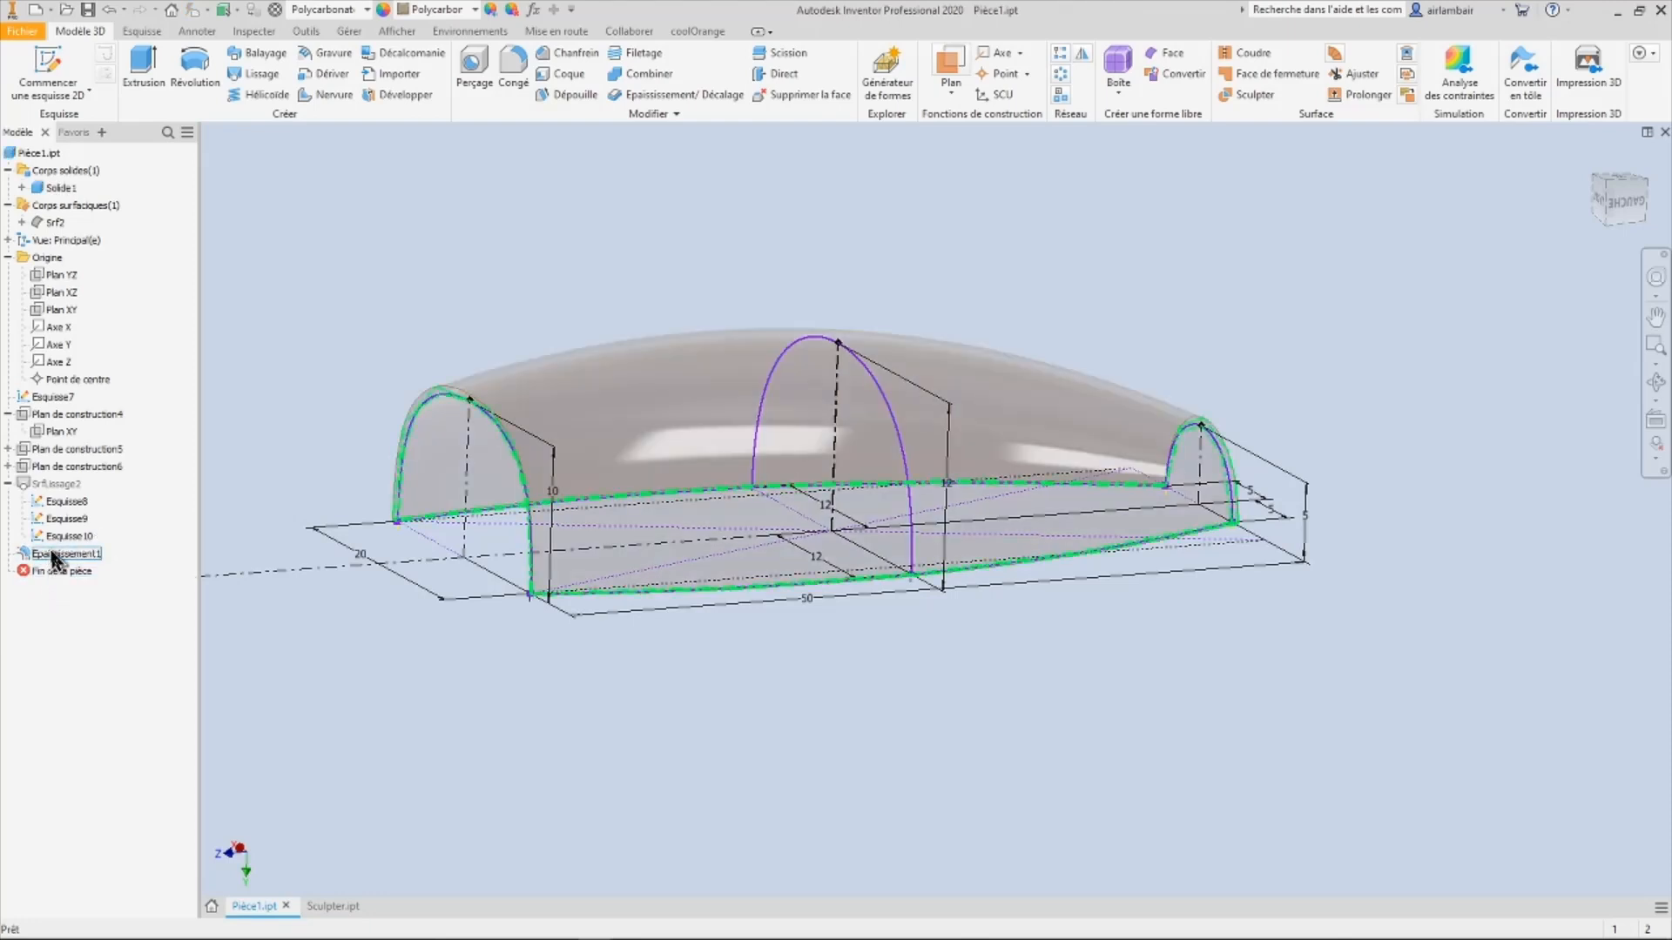
pyautogui.click(52, 554)
pyautogui.rightClick(54, 556)
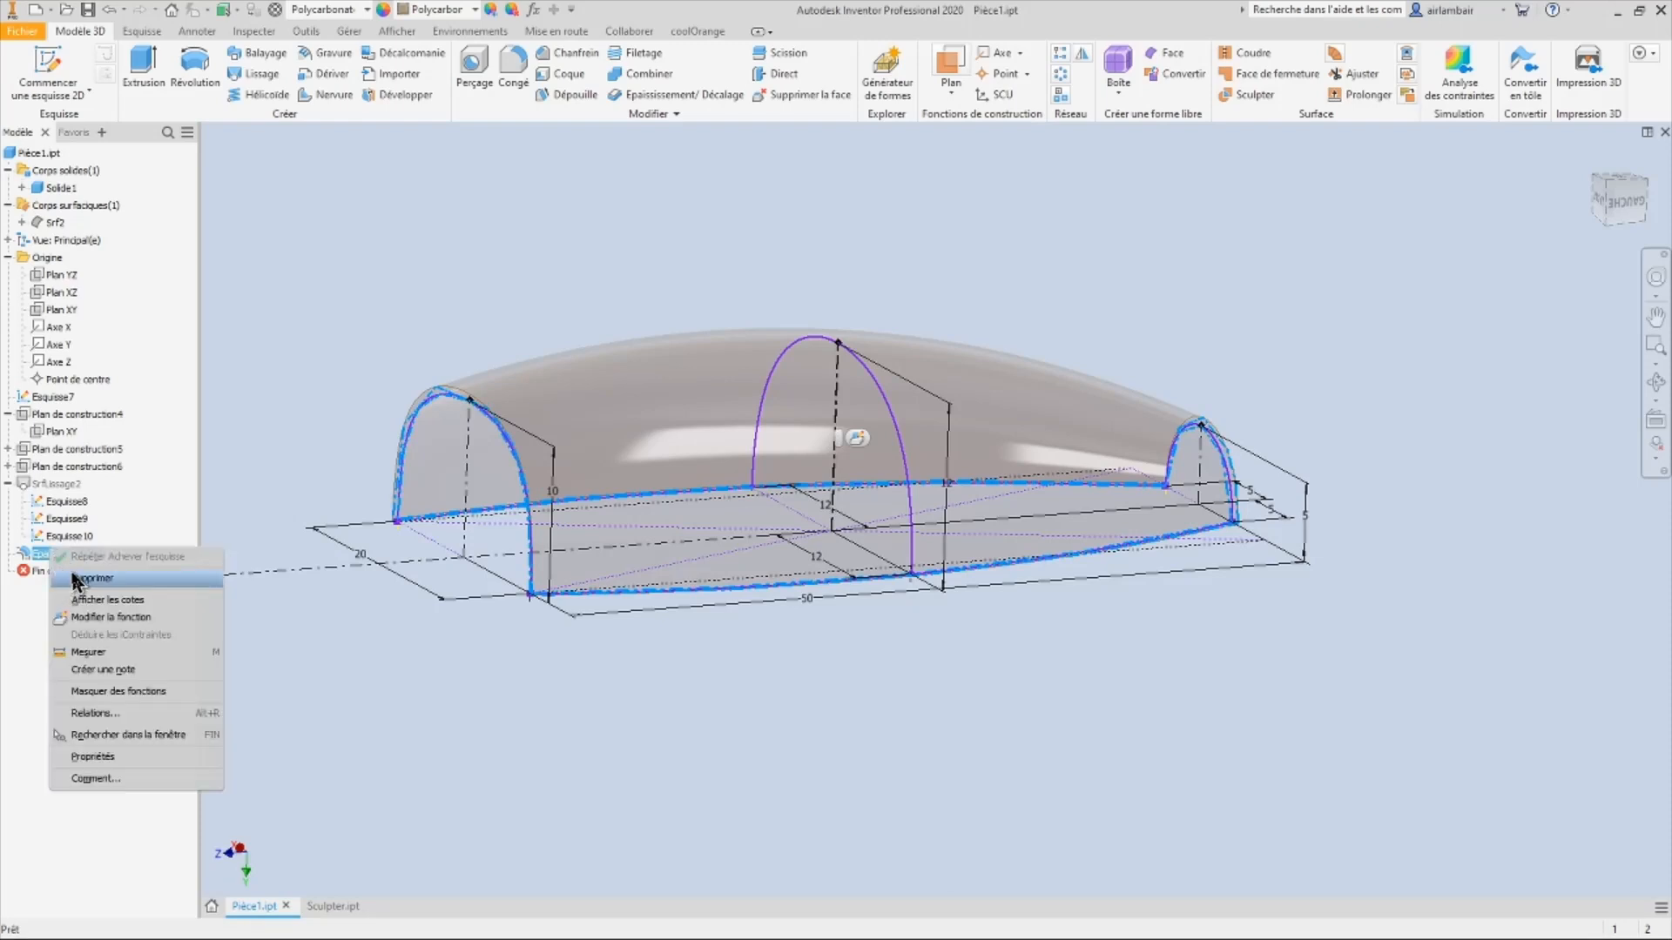
pyautogui.click(76, 578)
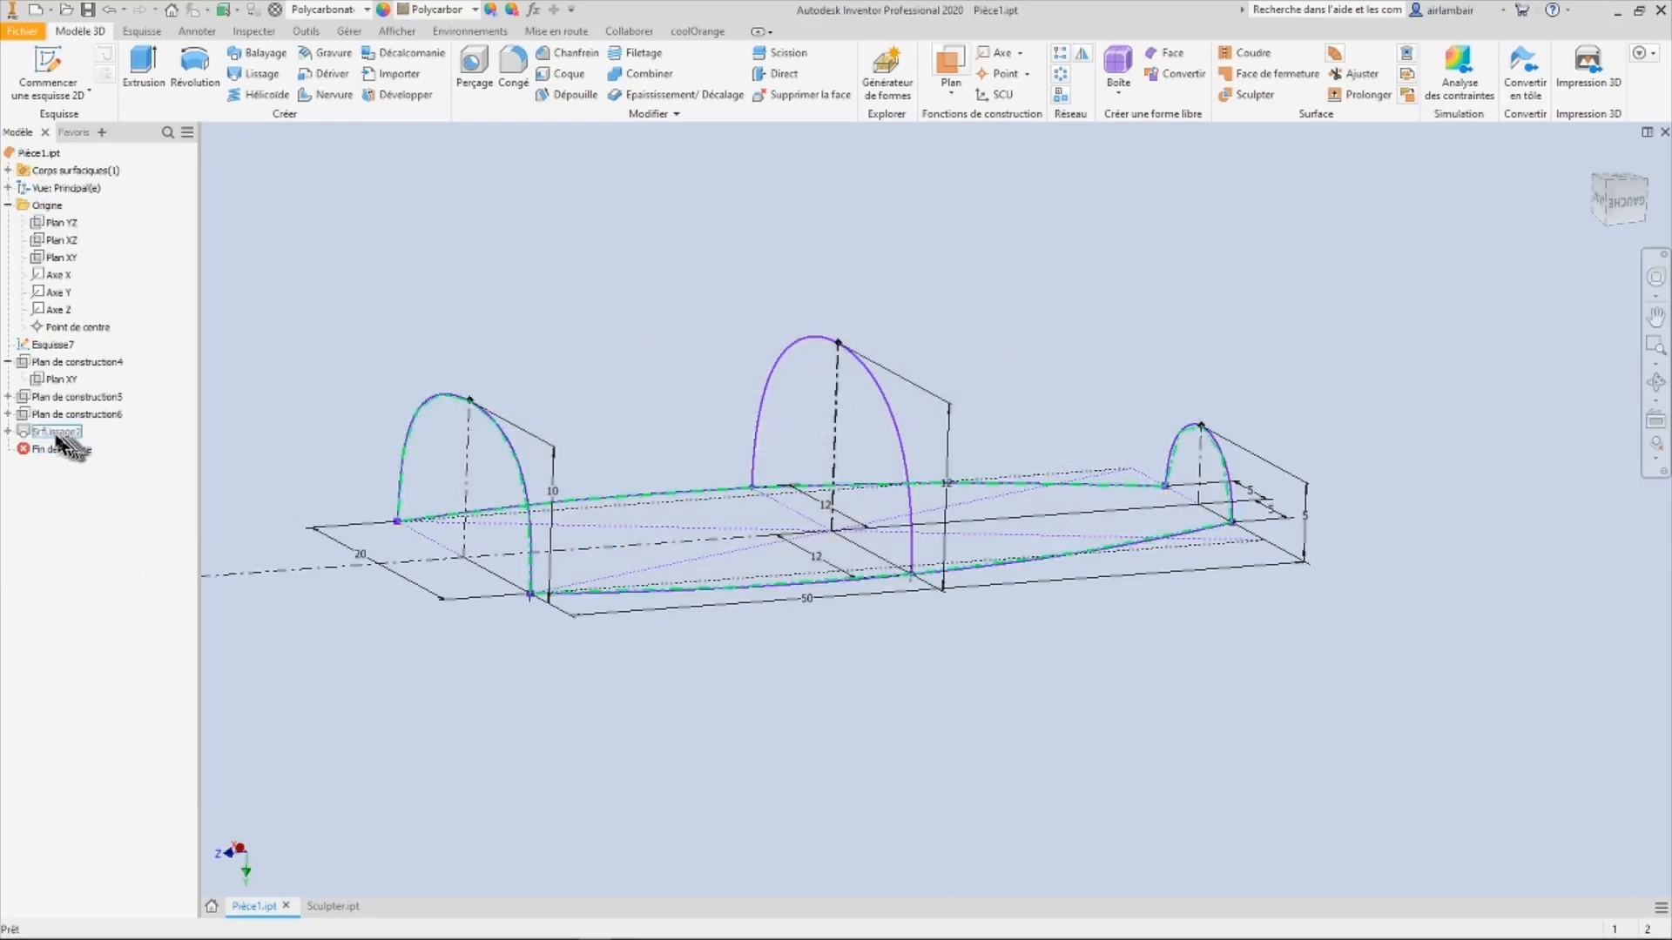
# Step: Show the SrfLissage2 loft surface and delete it while keeping its consumed section sketches
pyautogui.rightClick(56, 432)
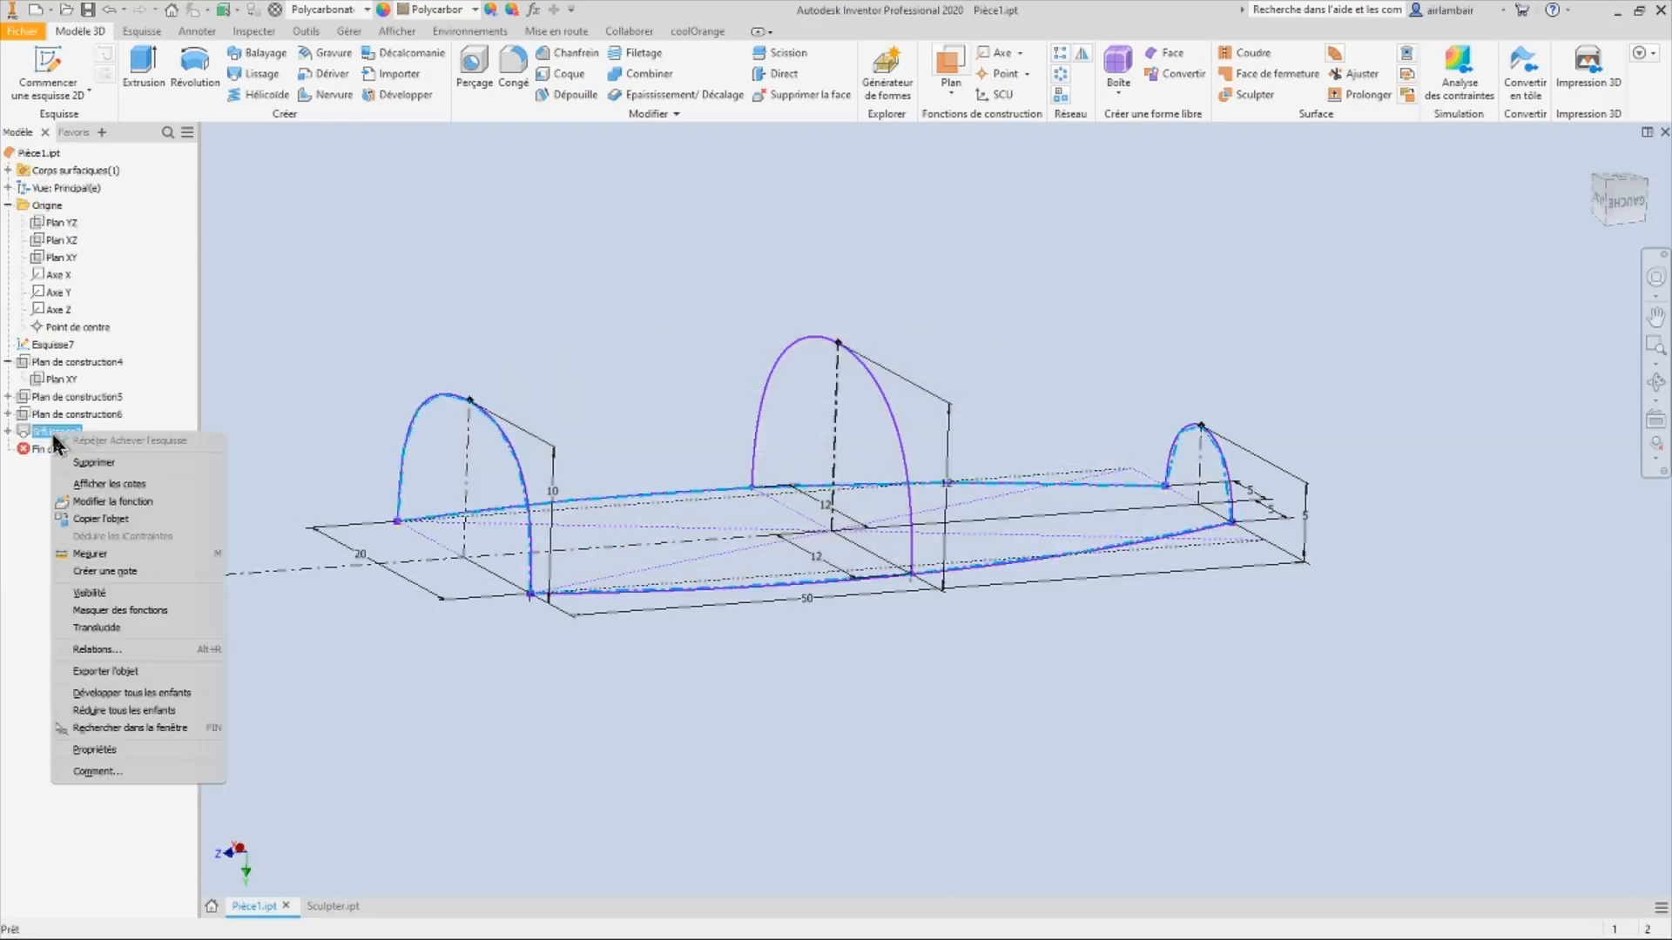
pyautogui.click(96, 593)
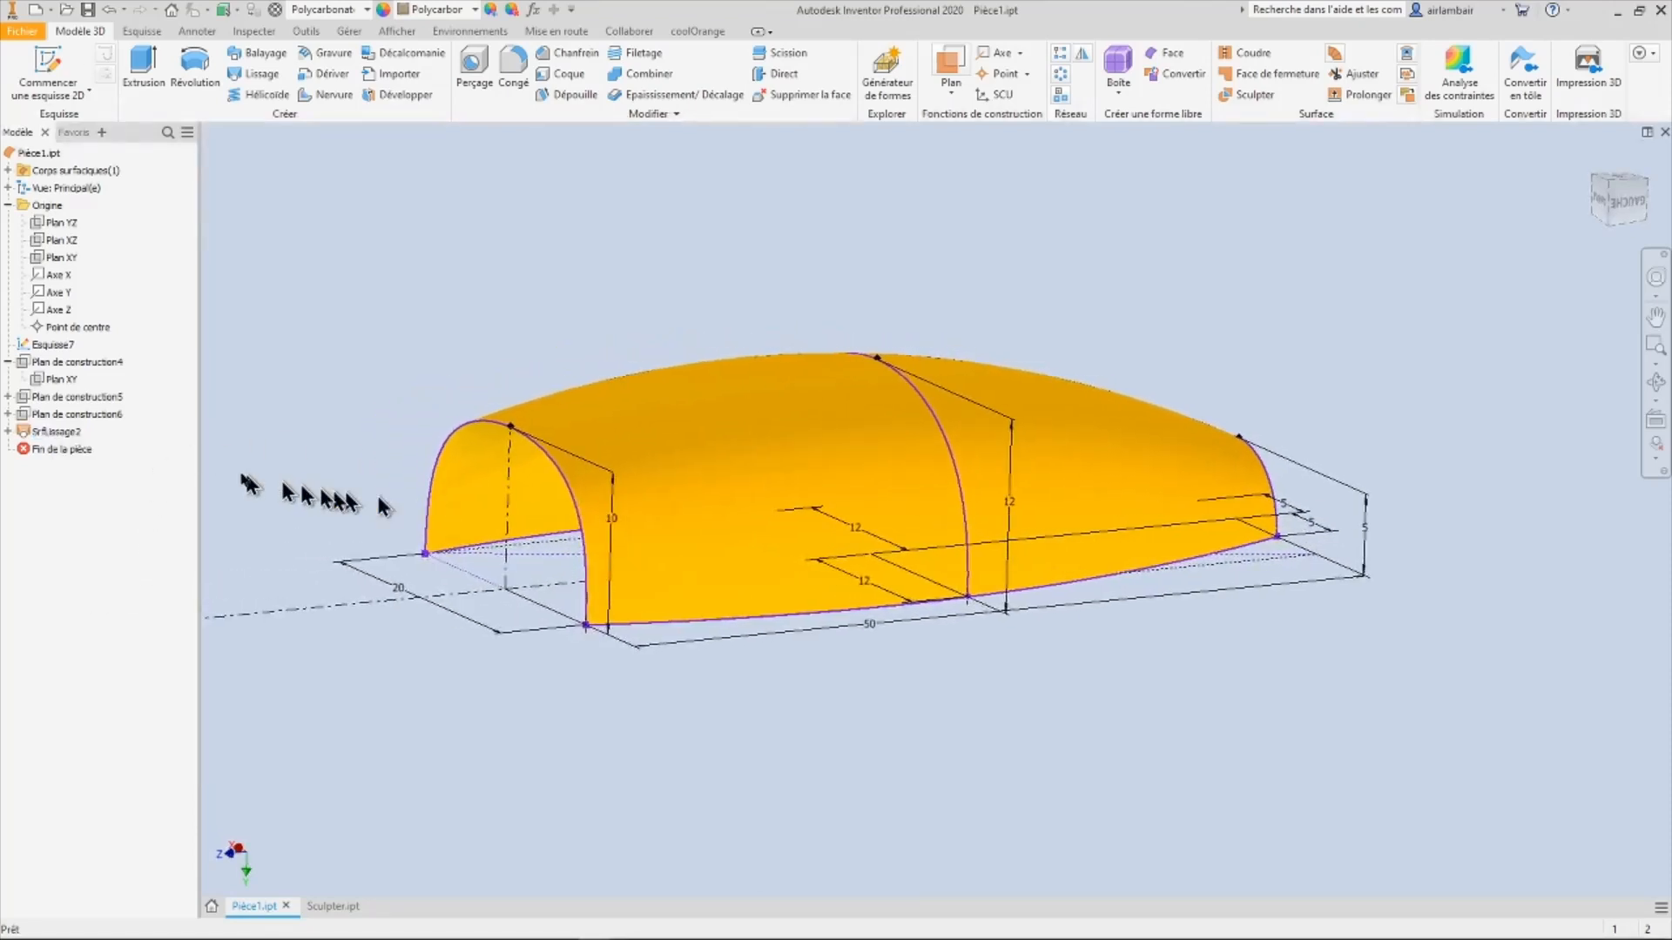
pyautogui.rightClick(58, 432)
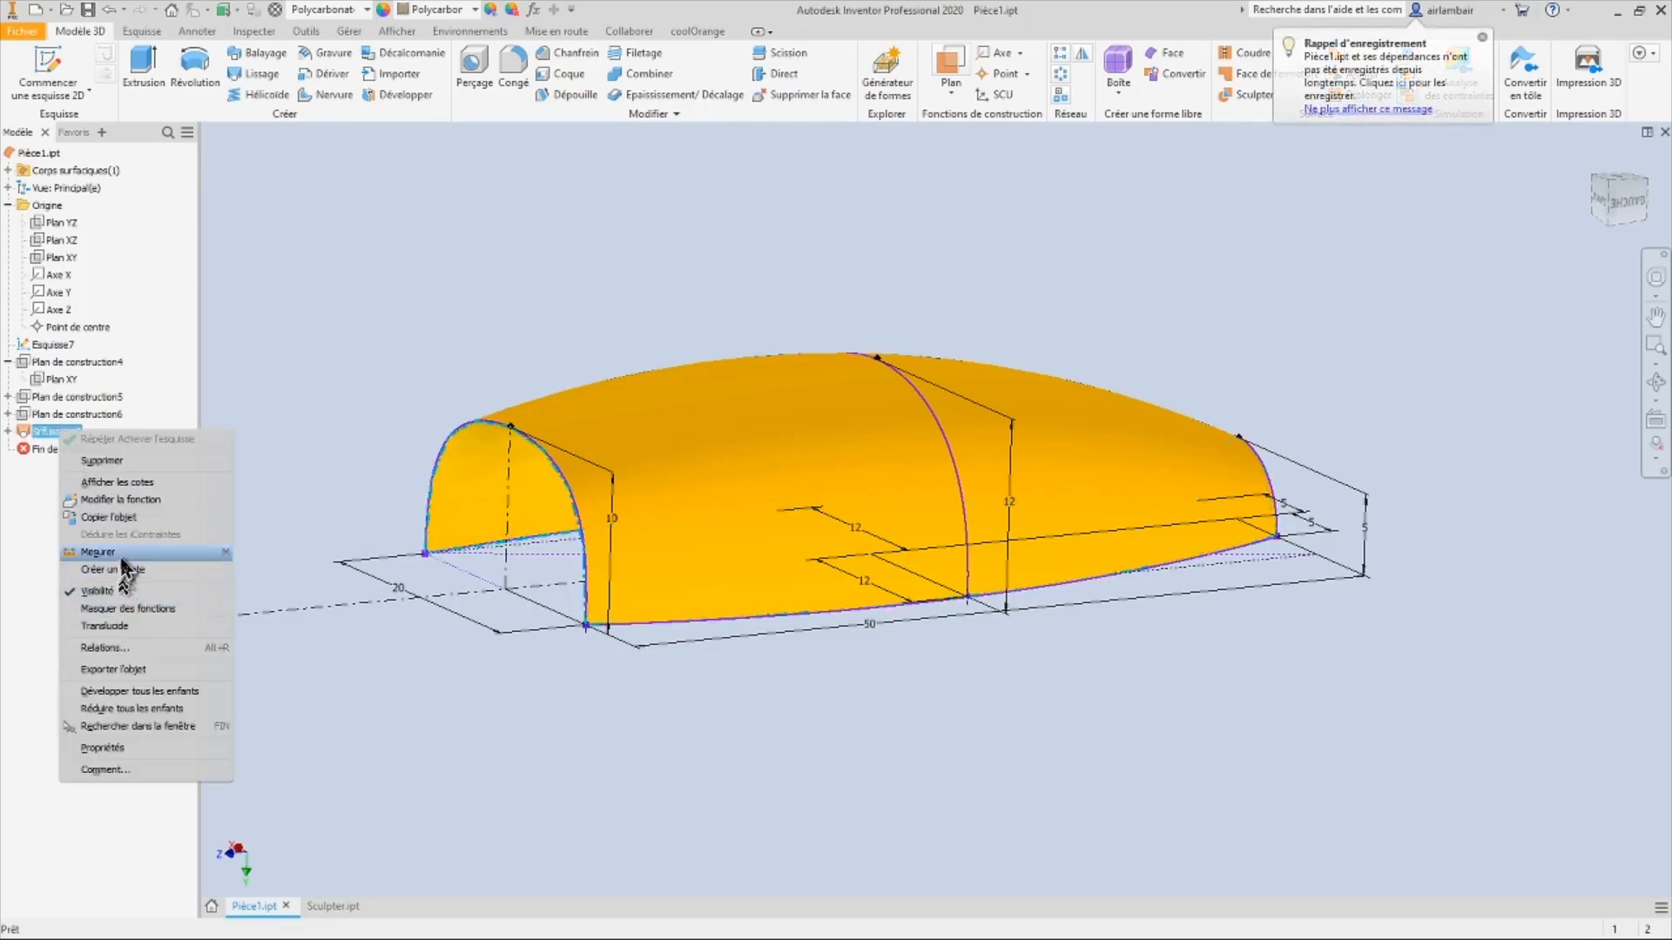
pyautogui.click(103, 462)
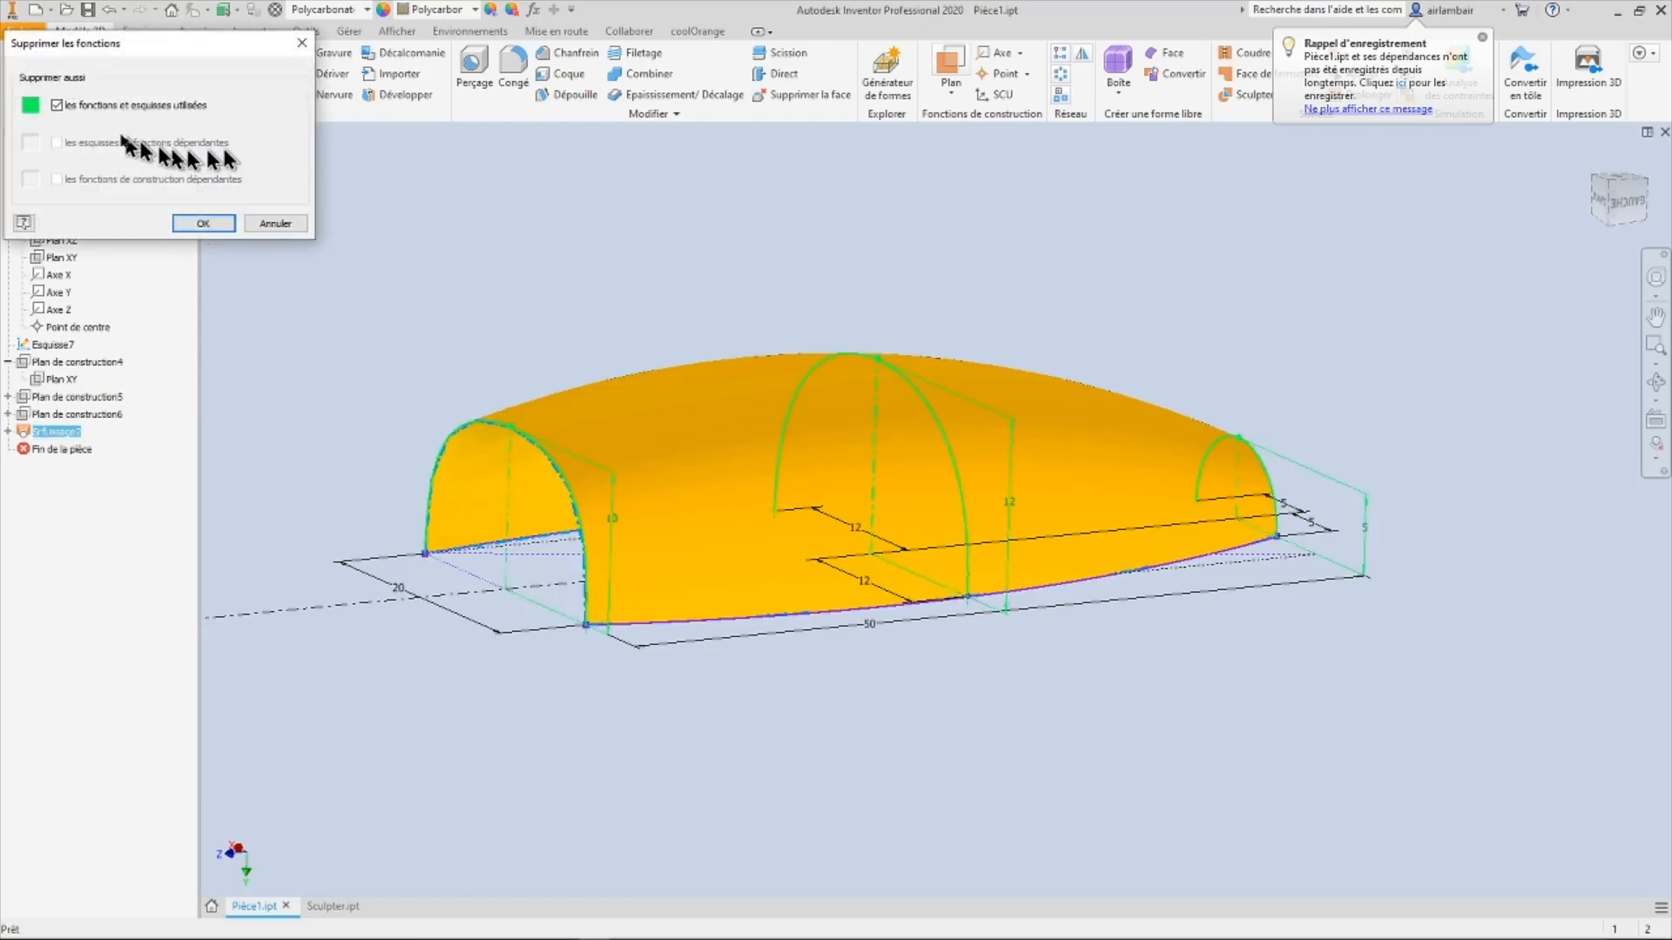
pyautogui.click(203, 223)
pyautogui.moveTo(840, 350)
pyautogui.keyDown('shift'); pyautogui.mouseDown(button='middle')
pyautogui.moveTo(914, 354)
pyautogui.moveTo(884, 317)
pyautogui.moveTo(896, 269)
pyautogui.mouseUp(button='middle'); pyautogui.keyUp('shift')
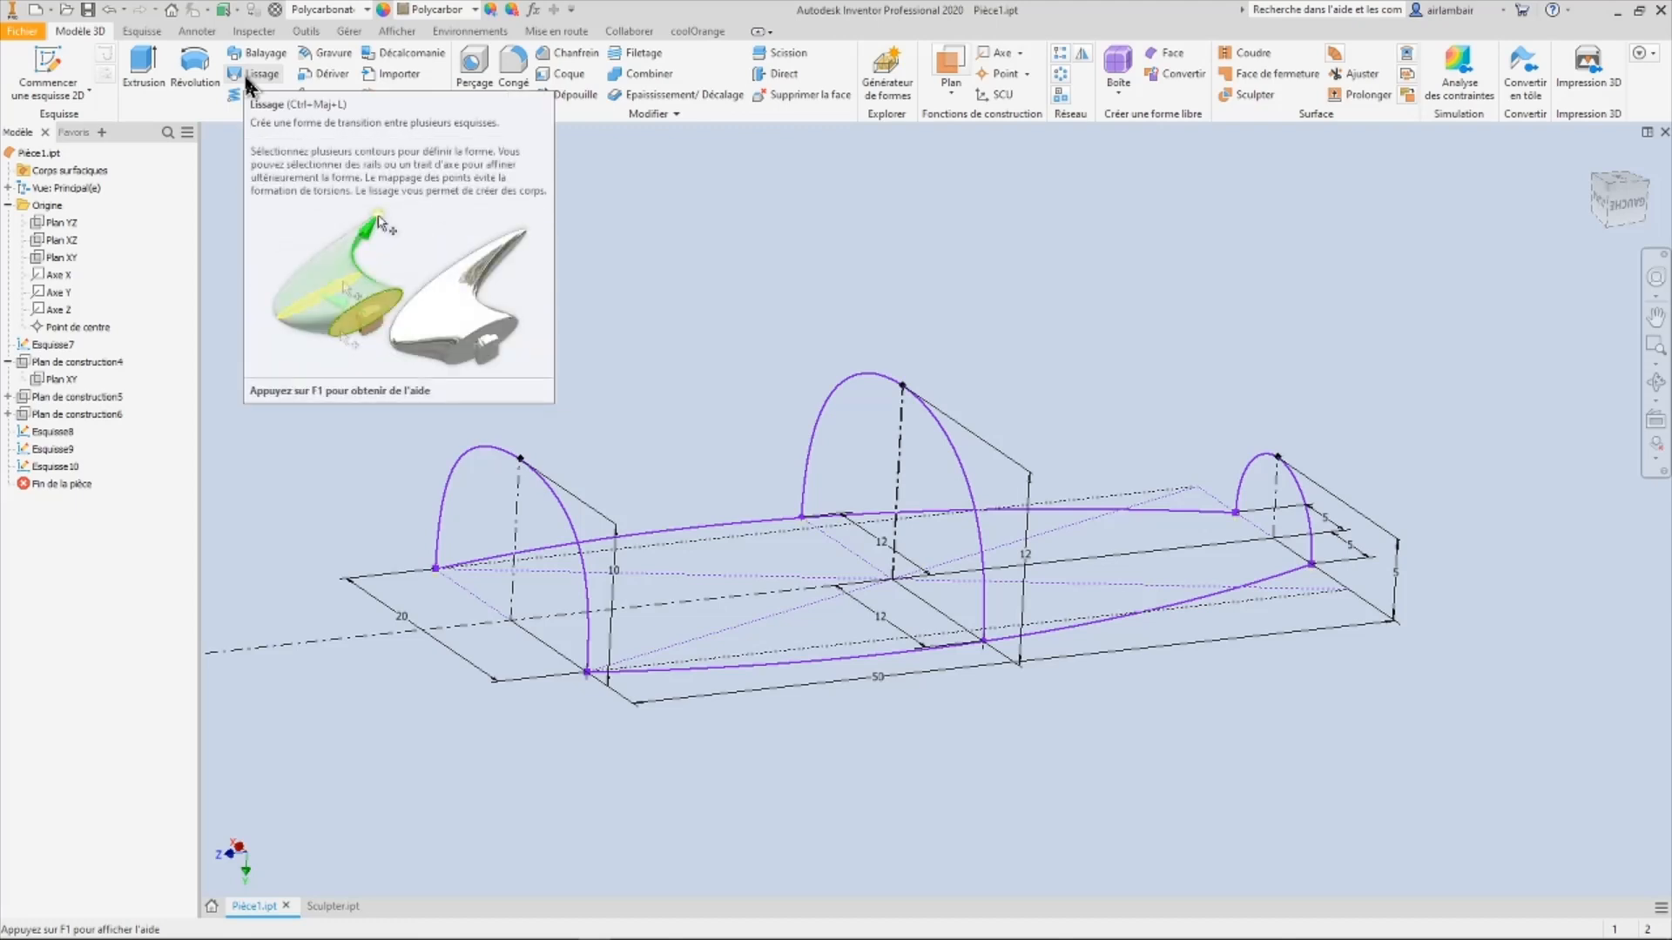
# Step: Try extruding the open arch of Esquisse8 by 10 mm as a surface in both directions, and cancel the extrusion
pyautogui.click(145, 74)
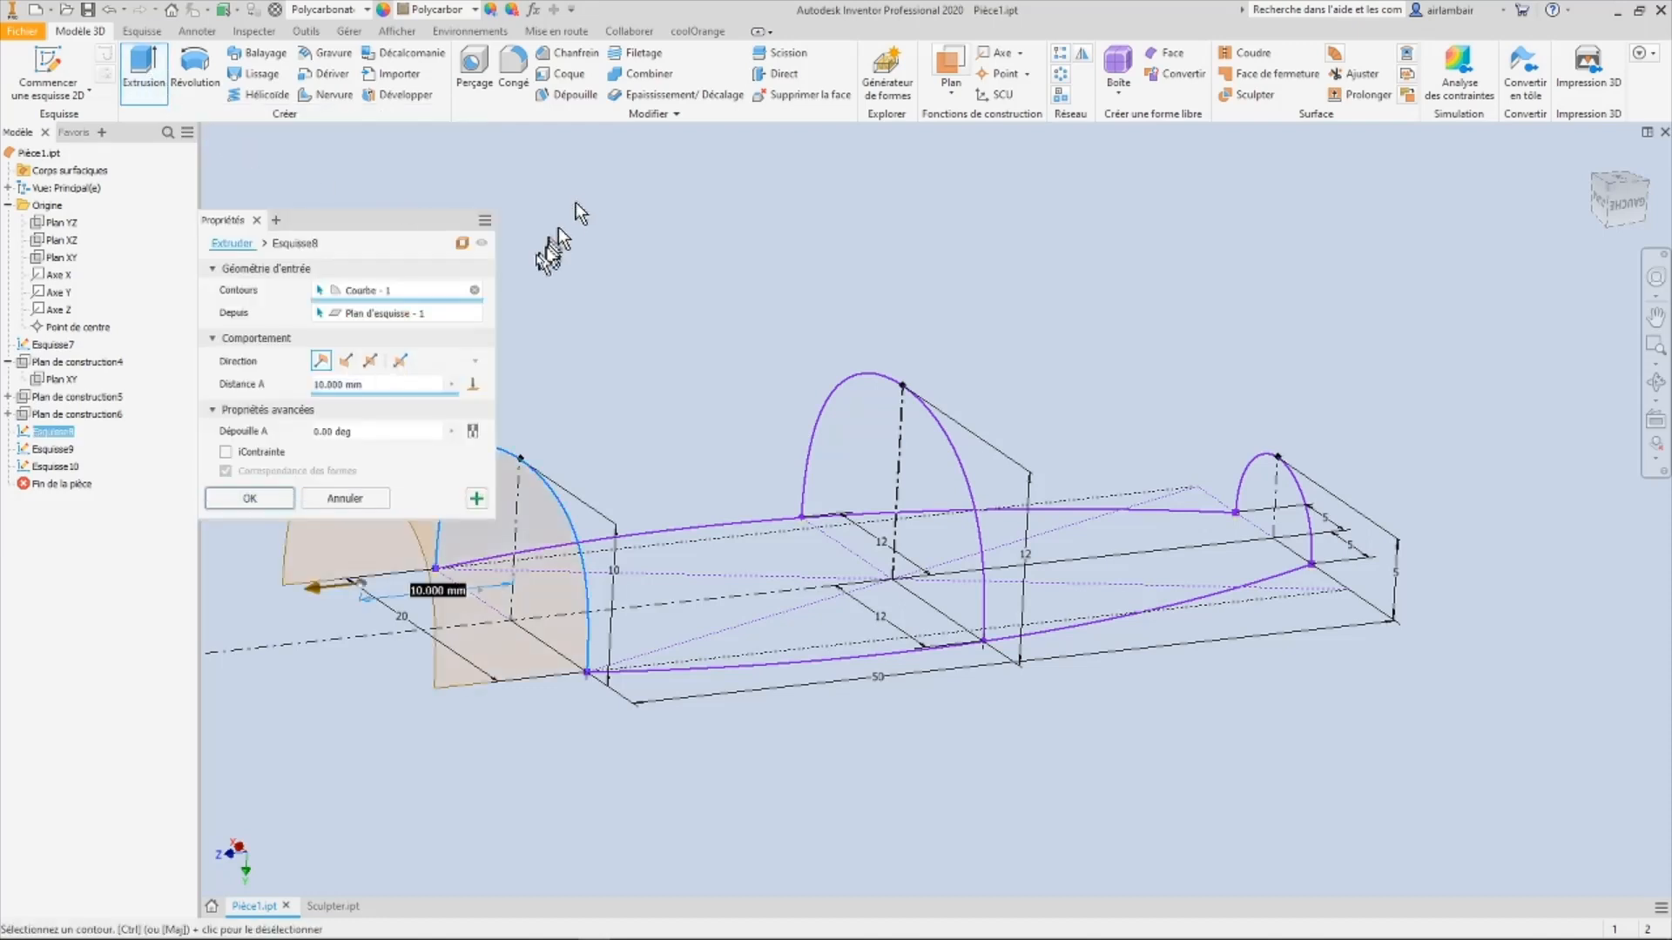
pyautogui.click(462, 244)
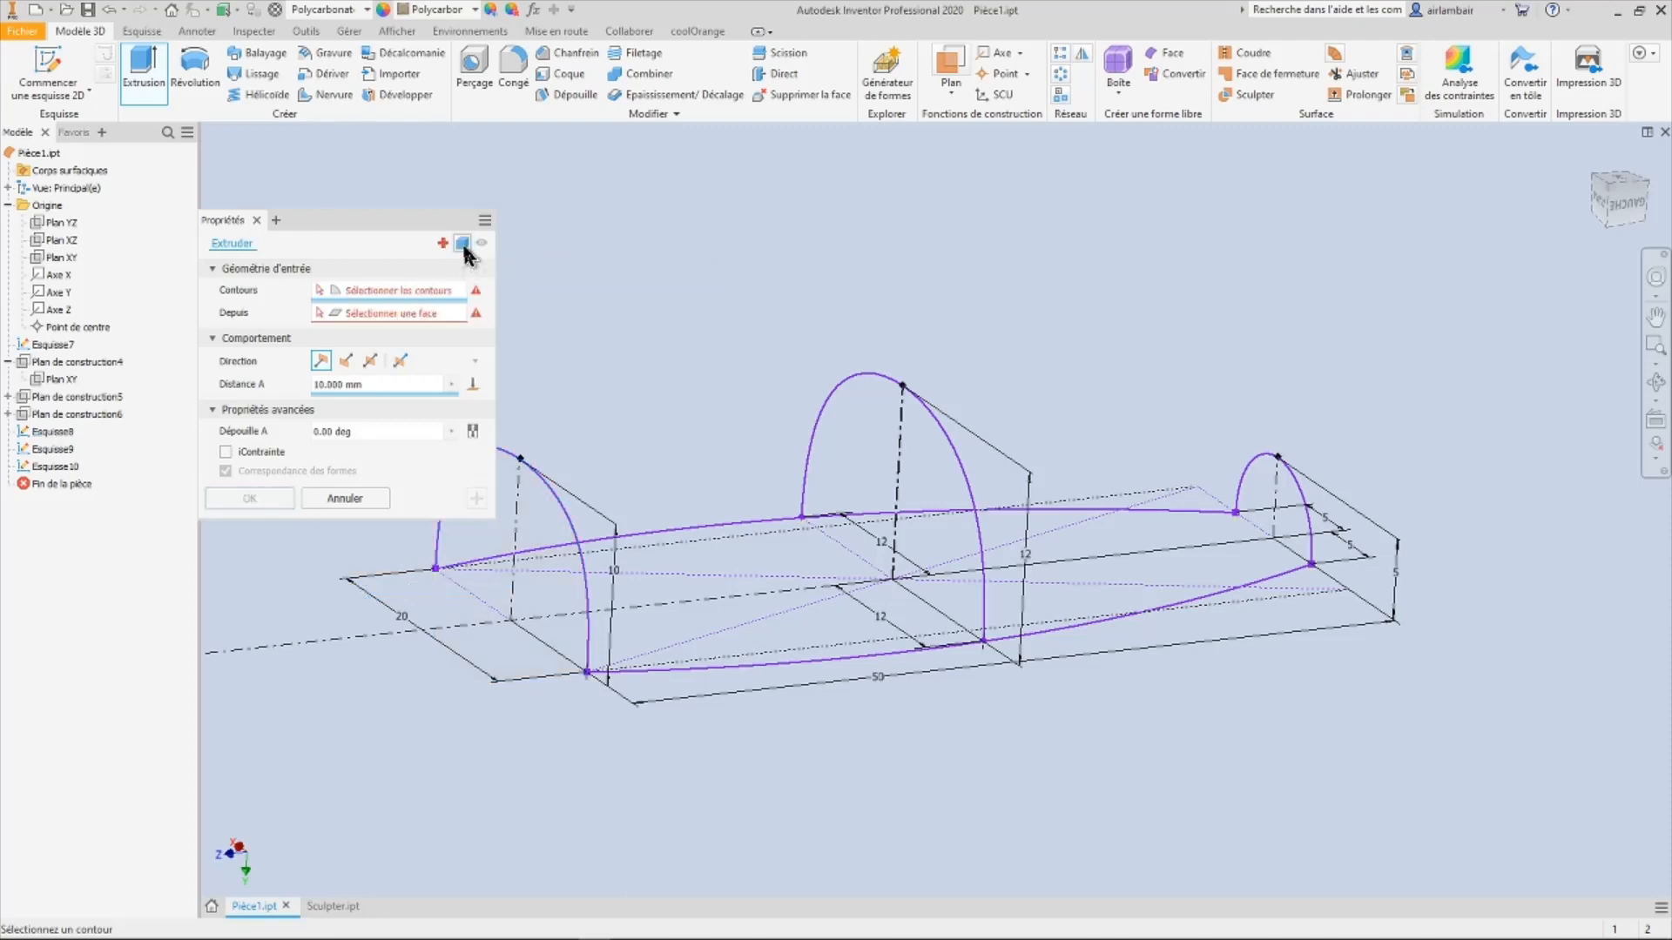
pyautogui.click(465, 252)
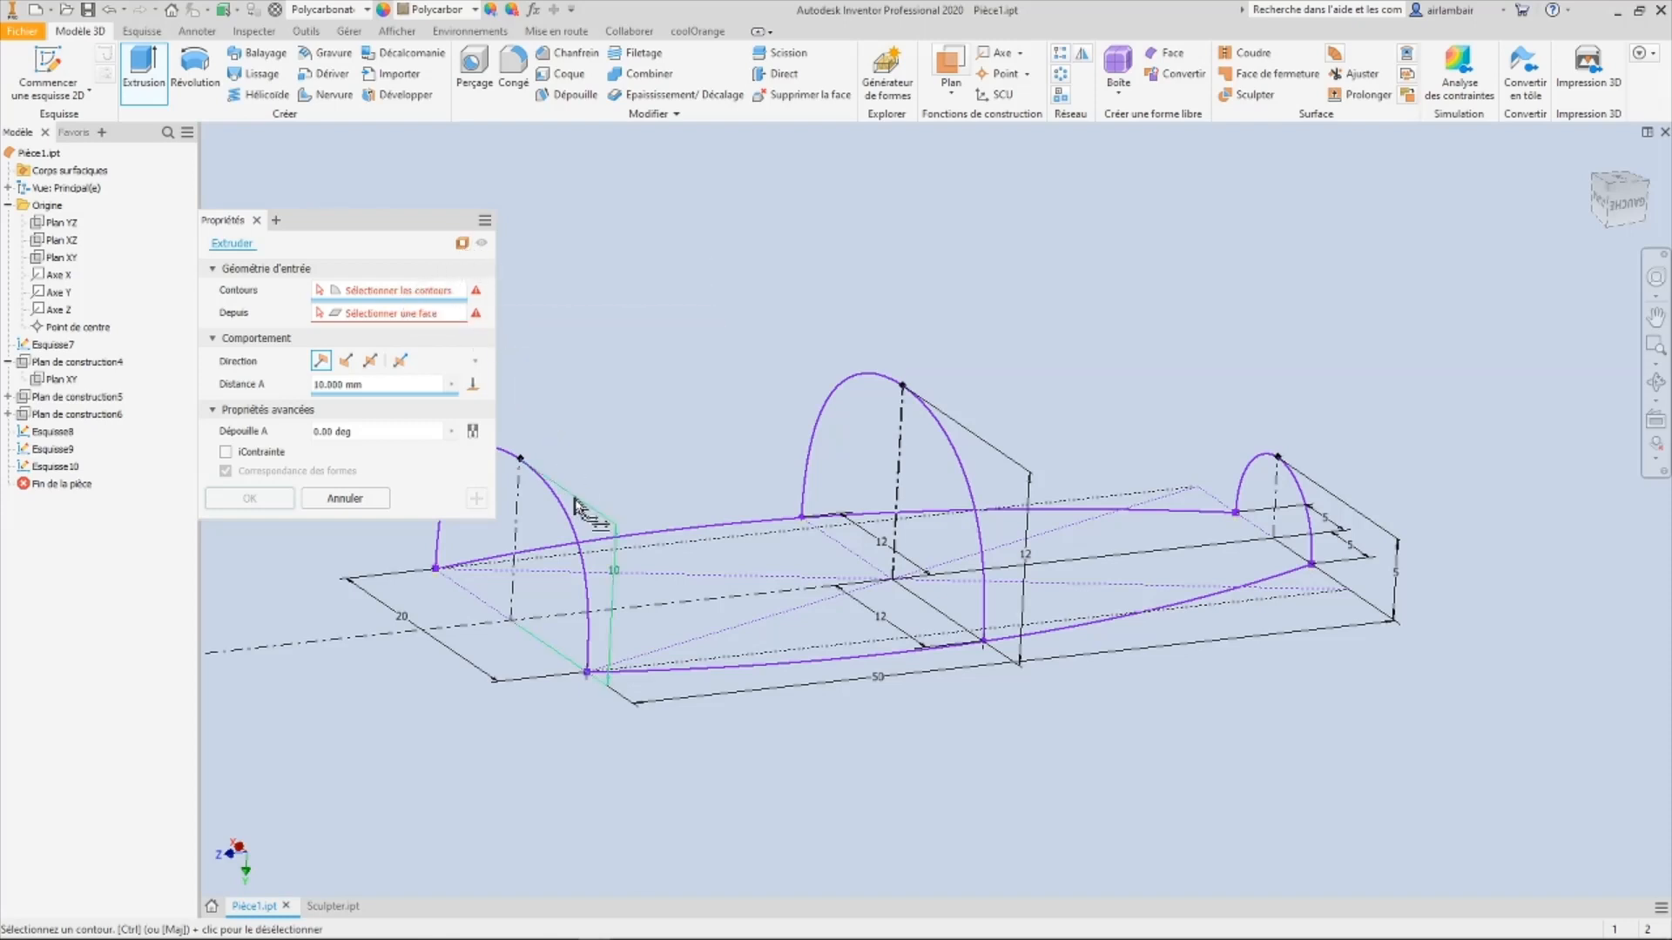
pyautogui.click(568, 525)
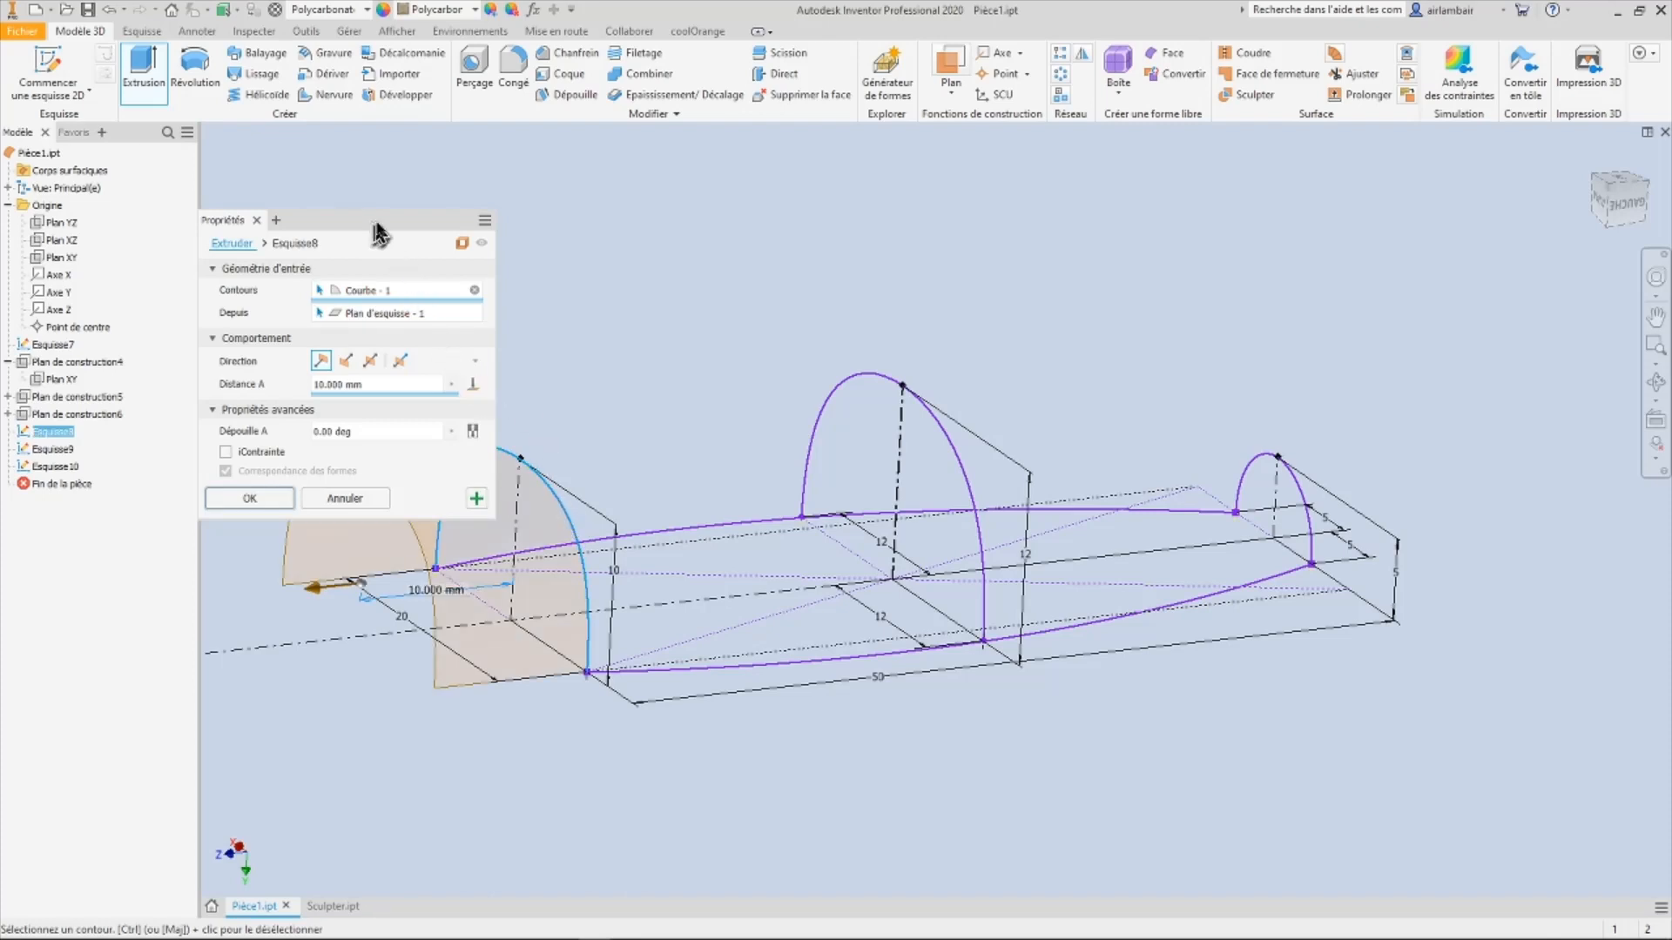
pyautogui.moveTo(376, 234); pyautogui.dragTo(952, 212)
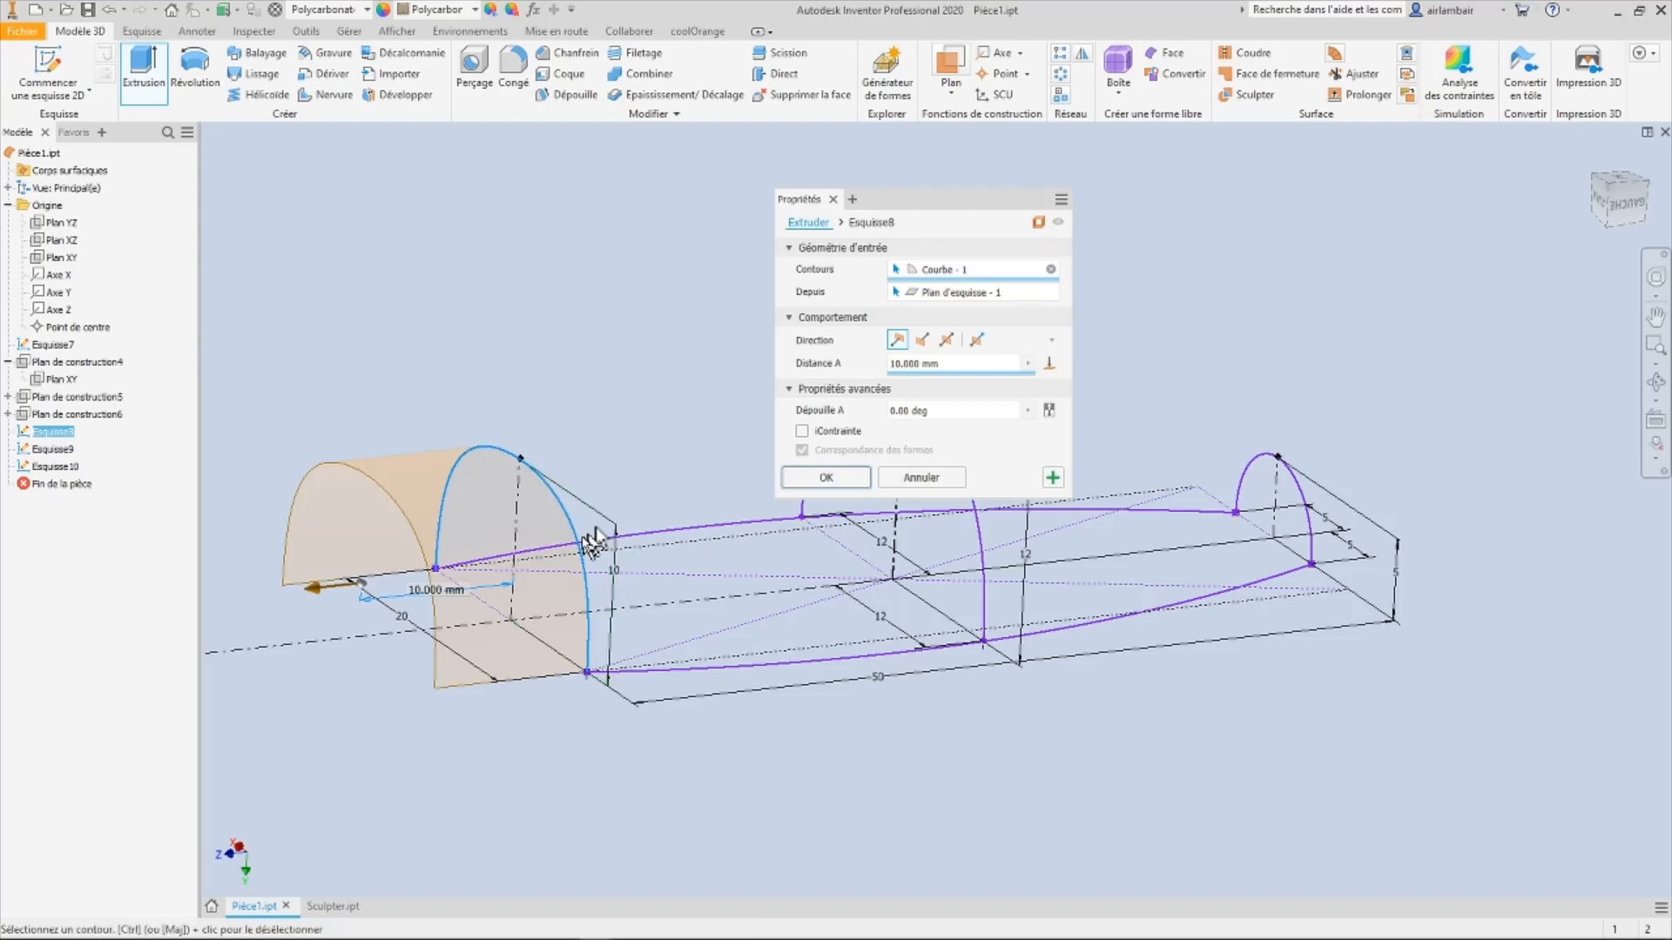
pyautogui.click(925, 341)
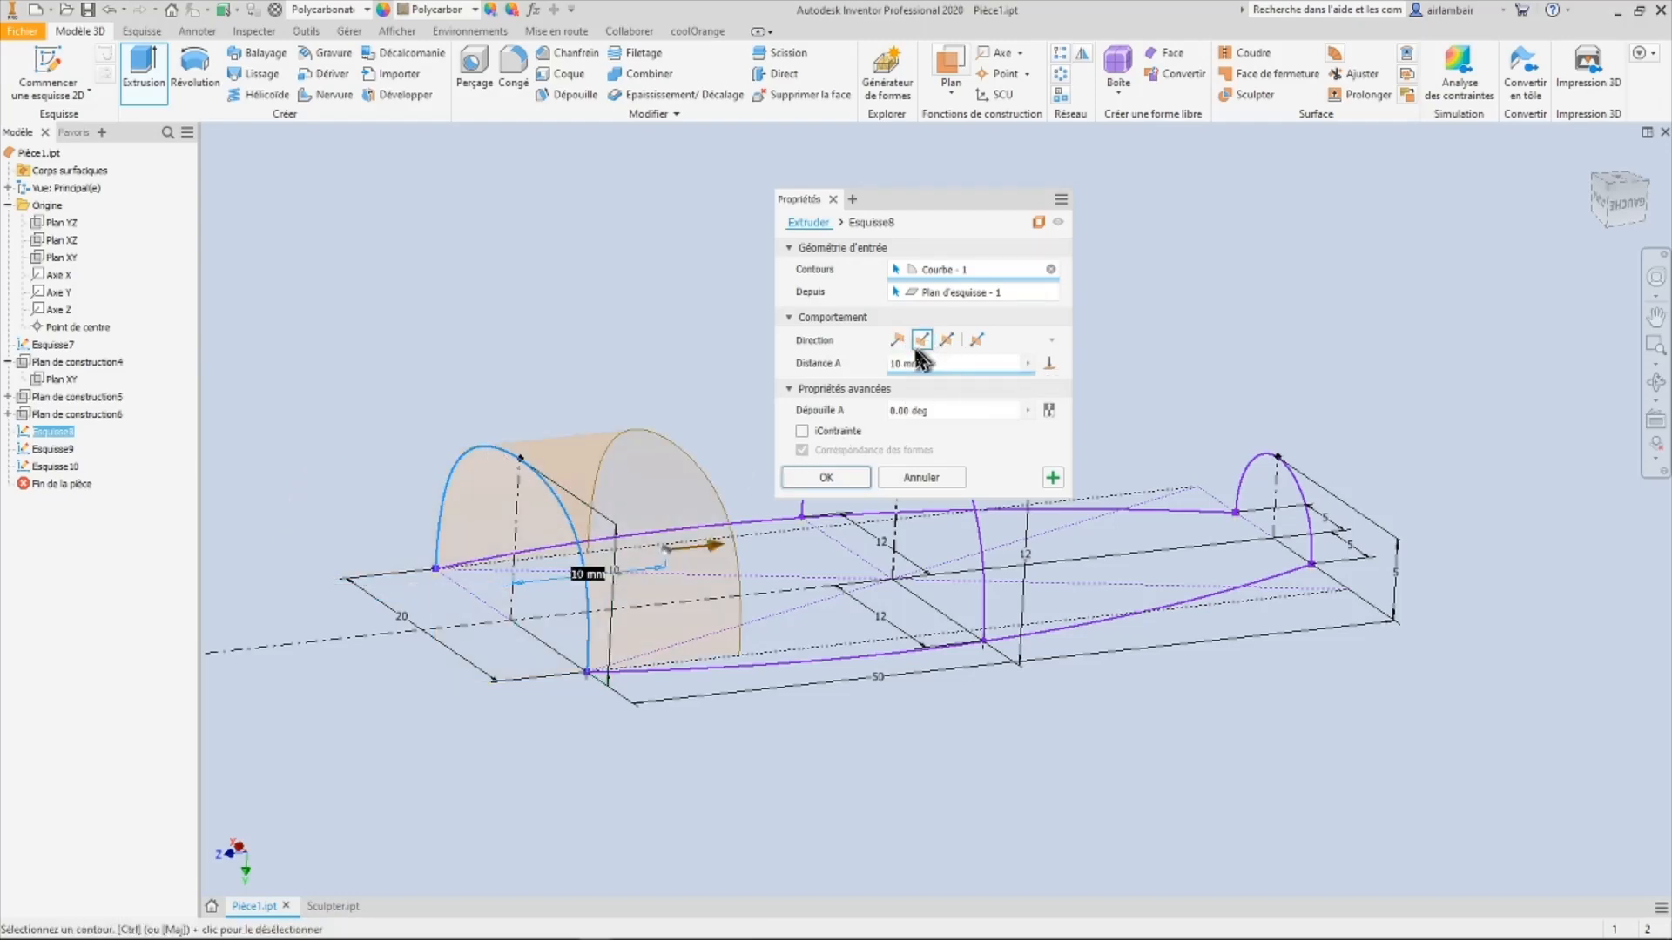
pyautogui.click(896, 342)
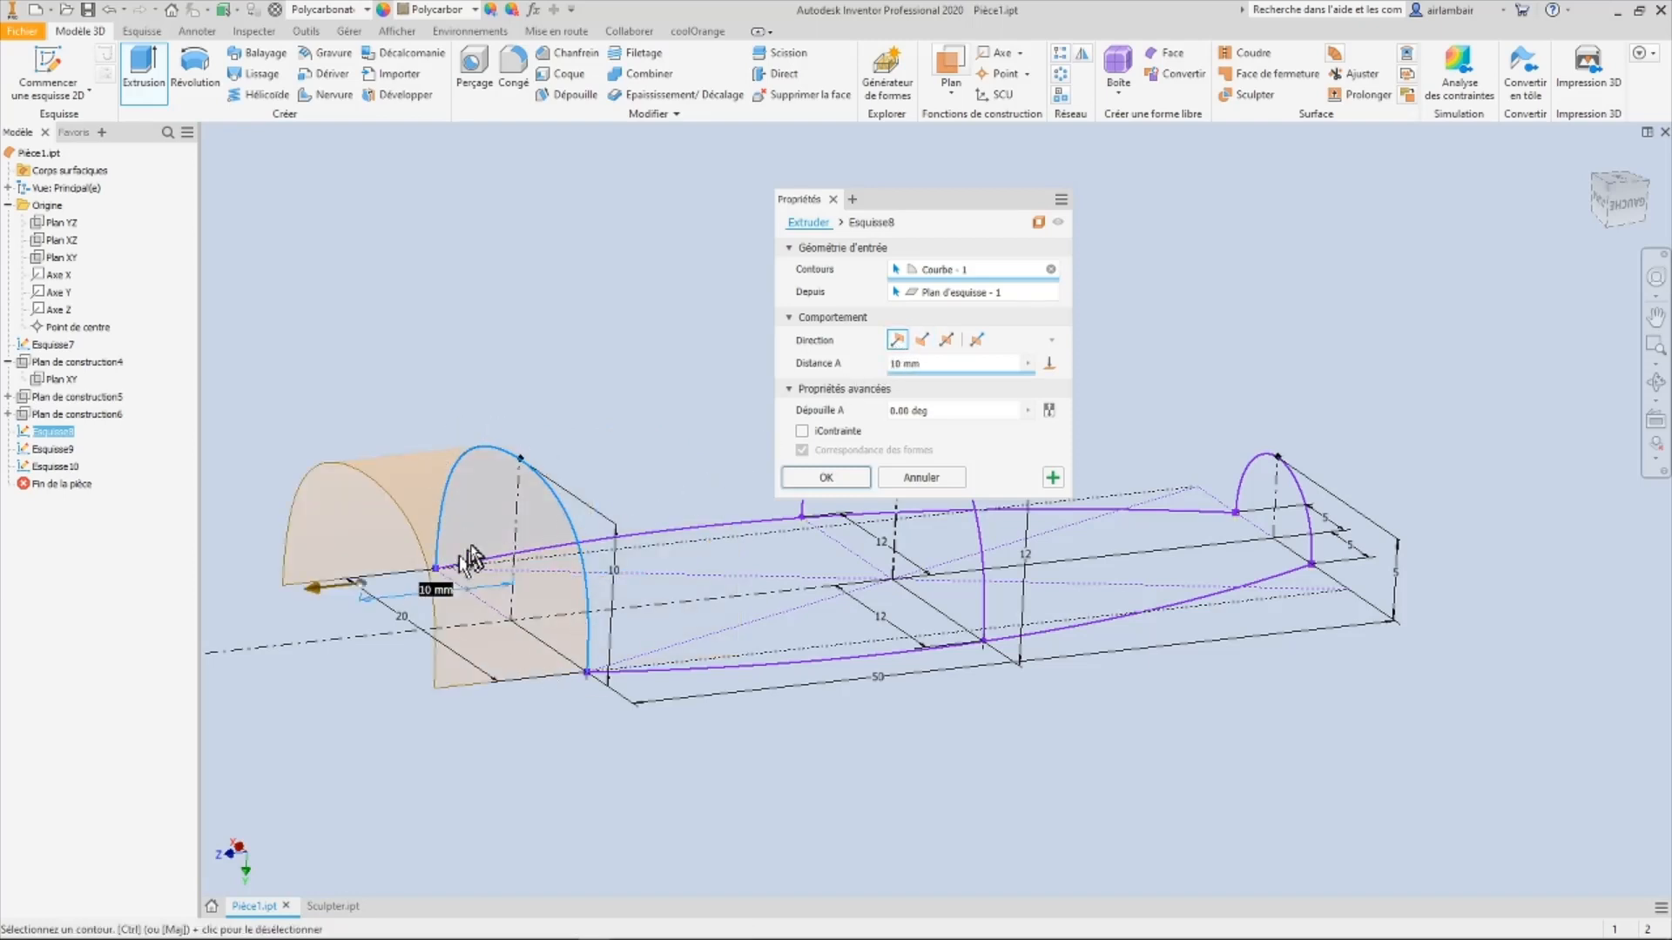
pyautogui.click(919, 476)
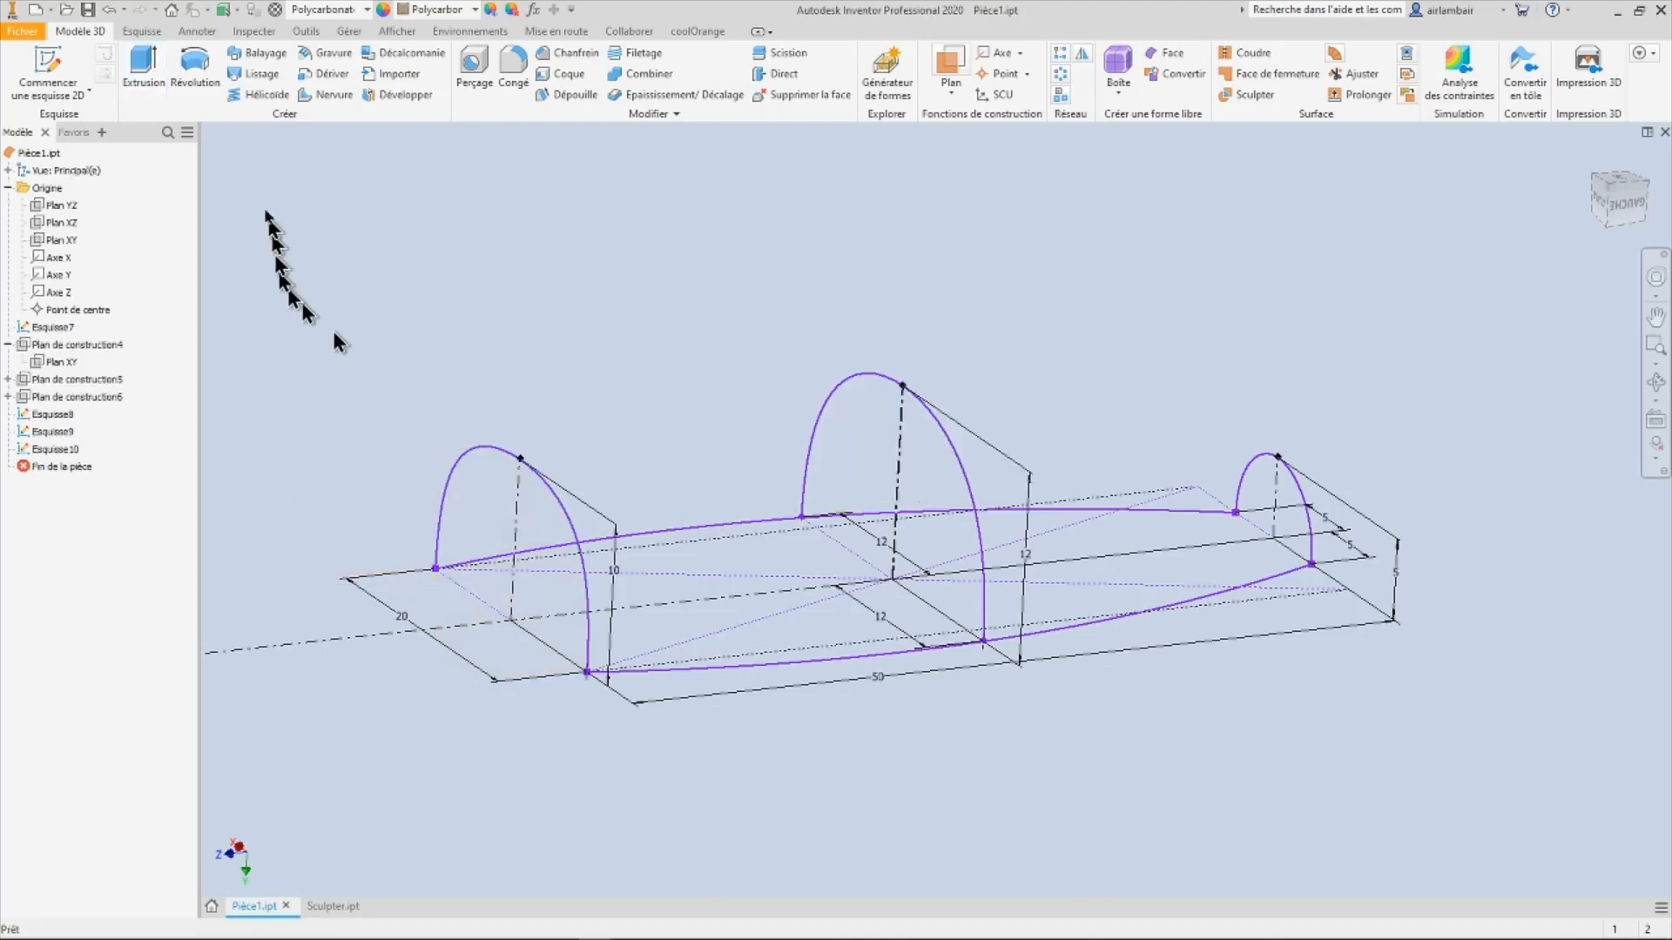
# Step: Start a loft with surface output and select Esquisse8, Esquisse9 and Esquisse10 as its sections, in that order
pyautogui.click(258, 73)
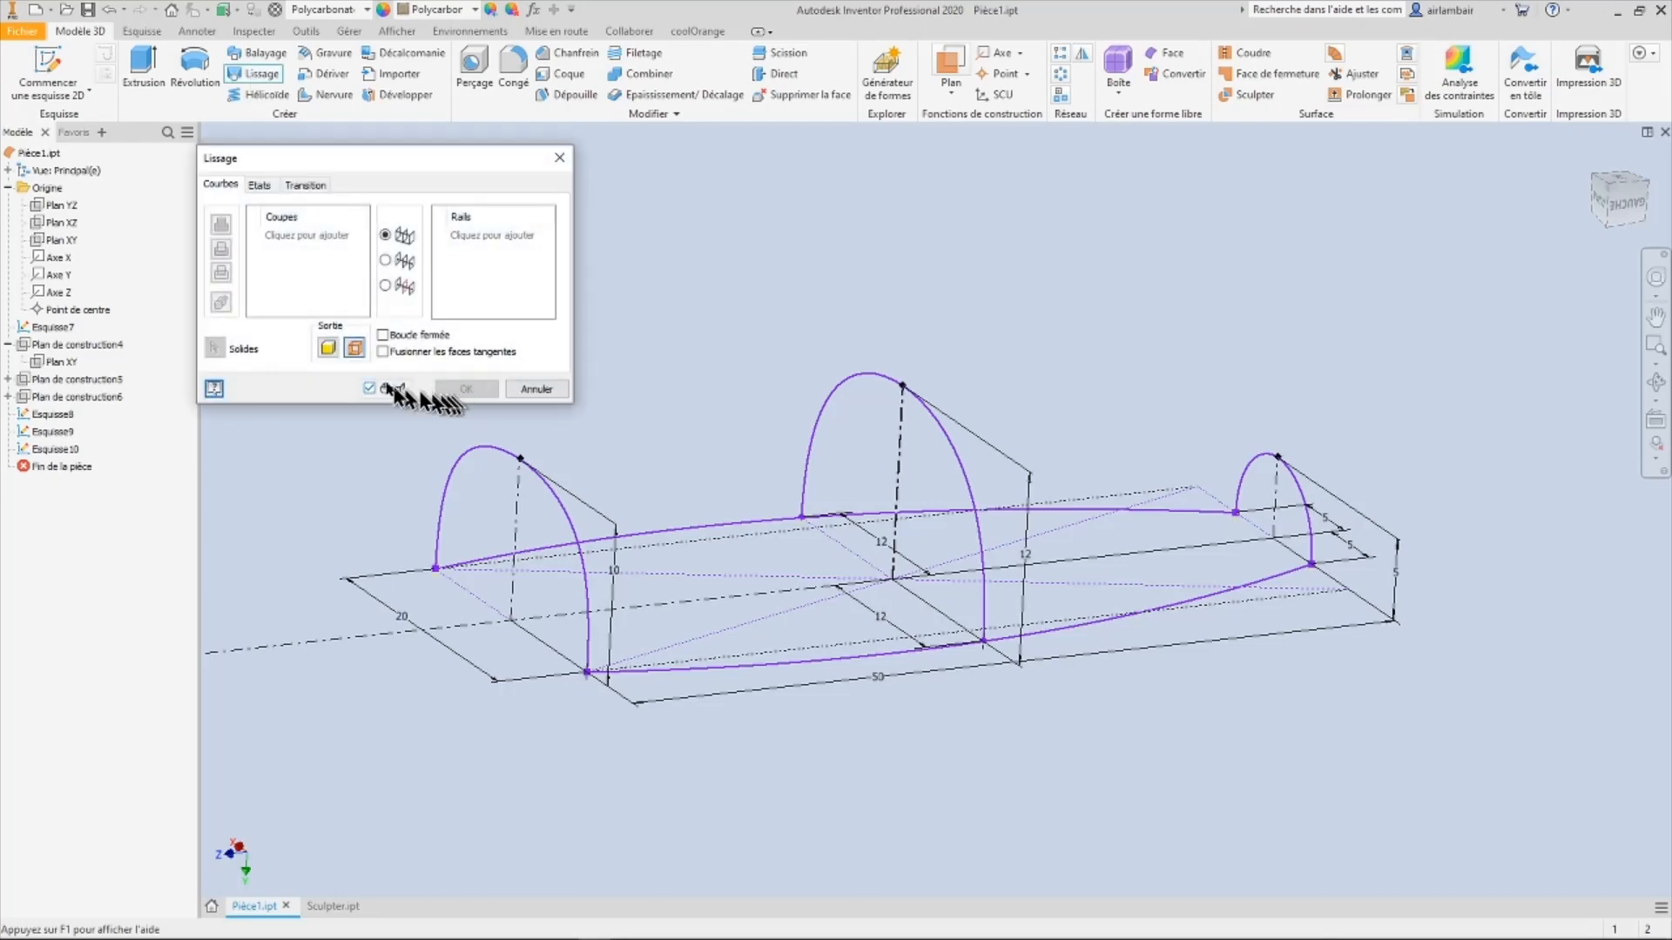
pyautogui.click(328, 348)
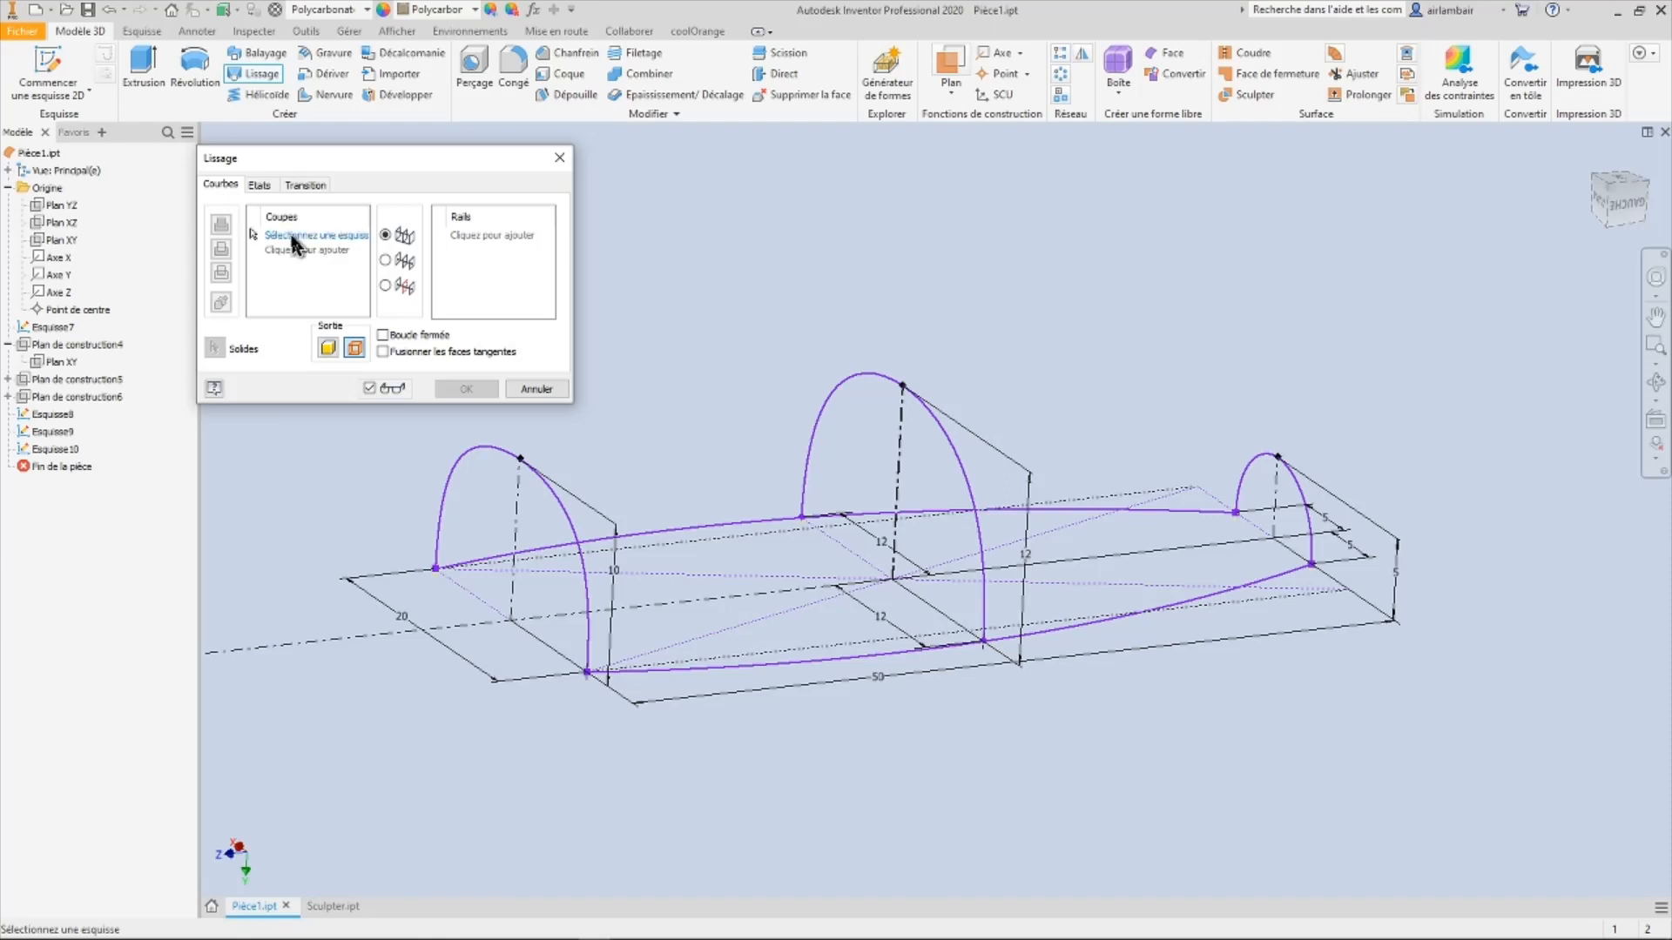
pyautogui.click(493, 452)
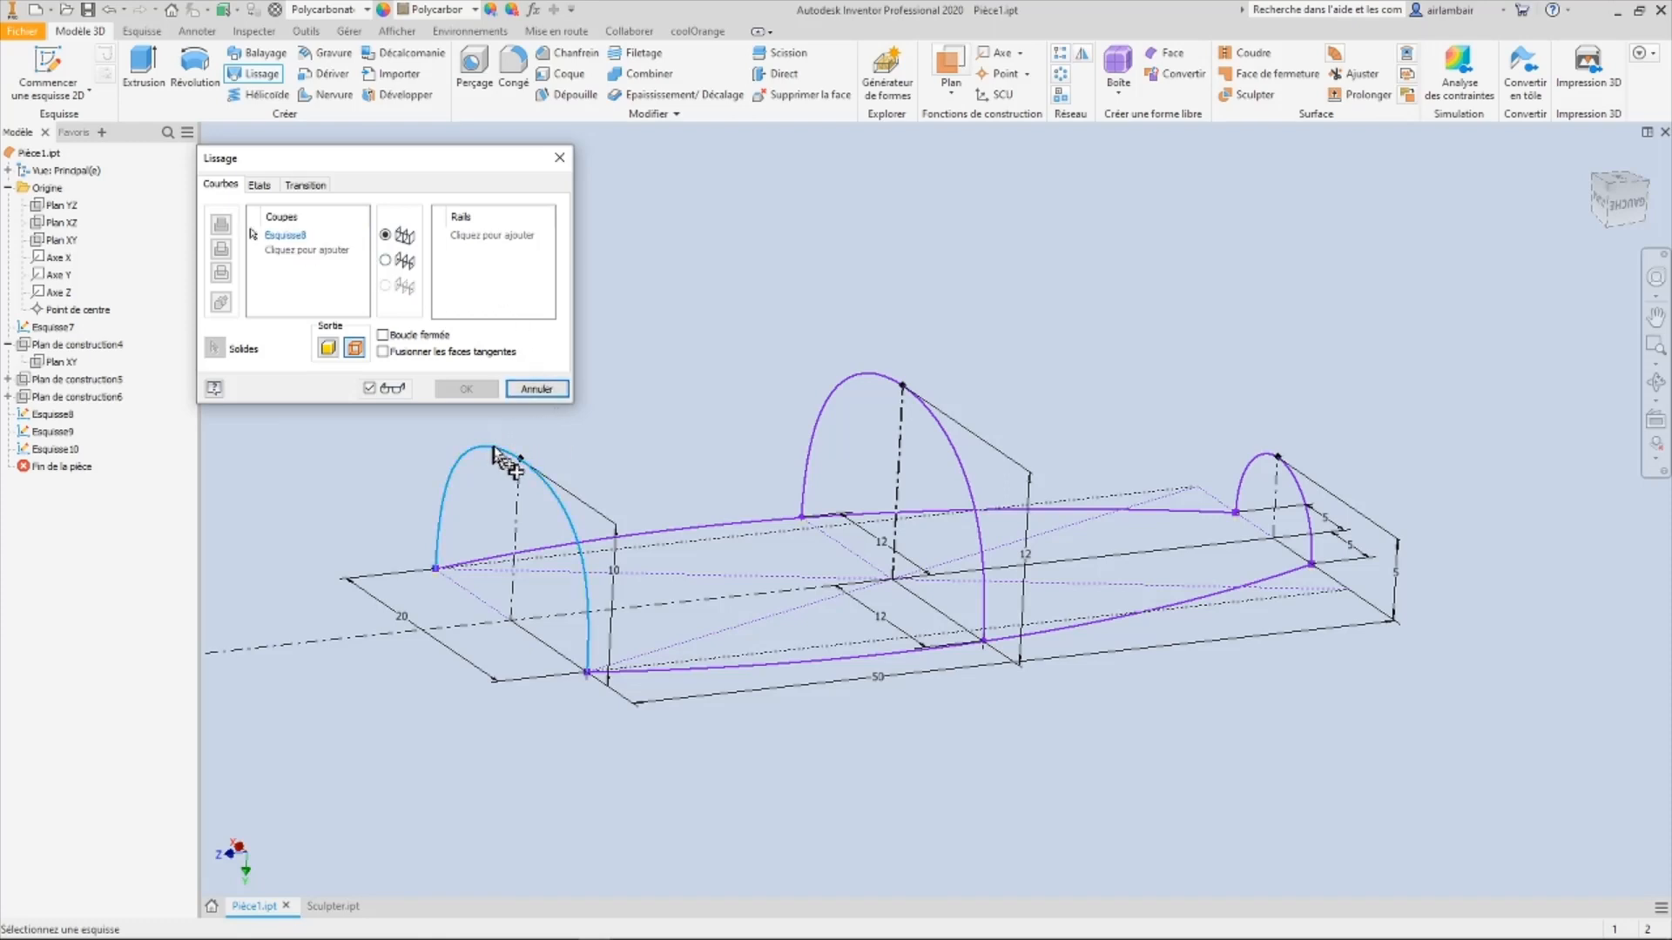
pyautogui.click(858, 376)
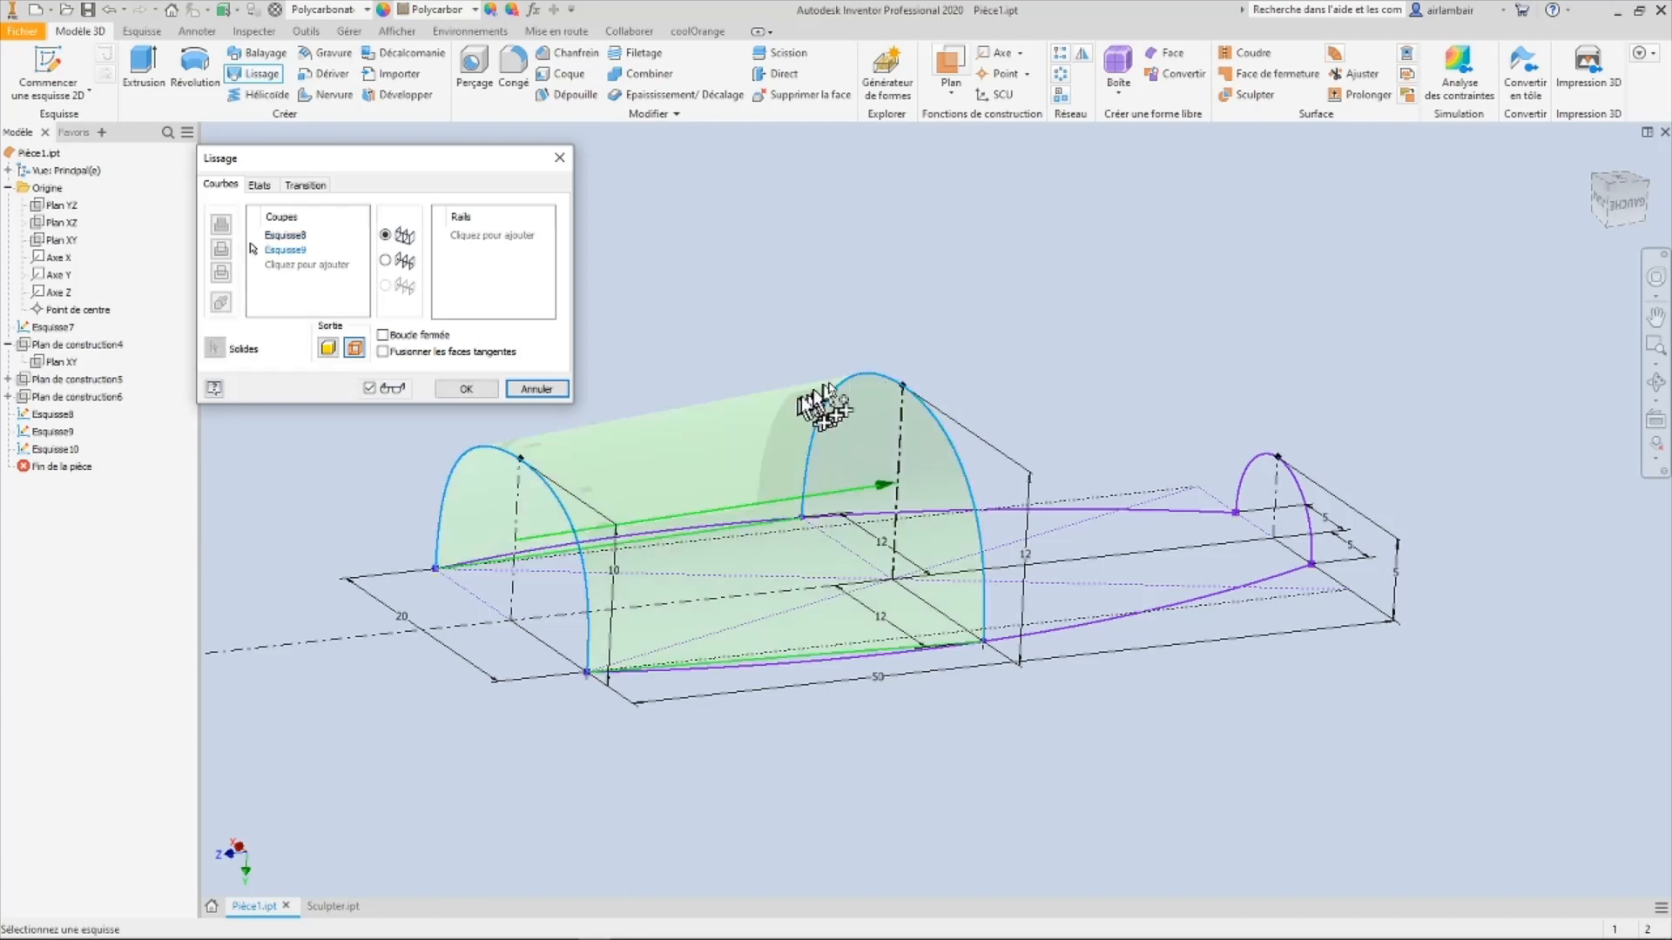
pyautogui.click(1254, 466)
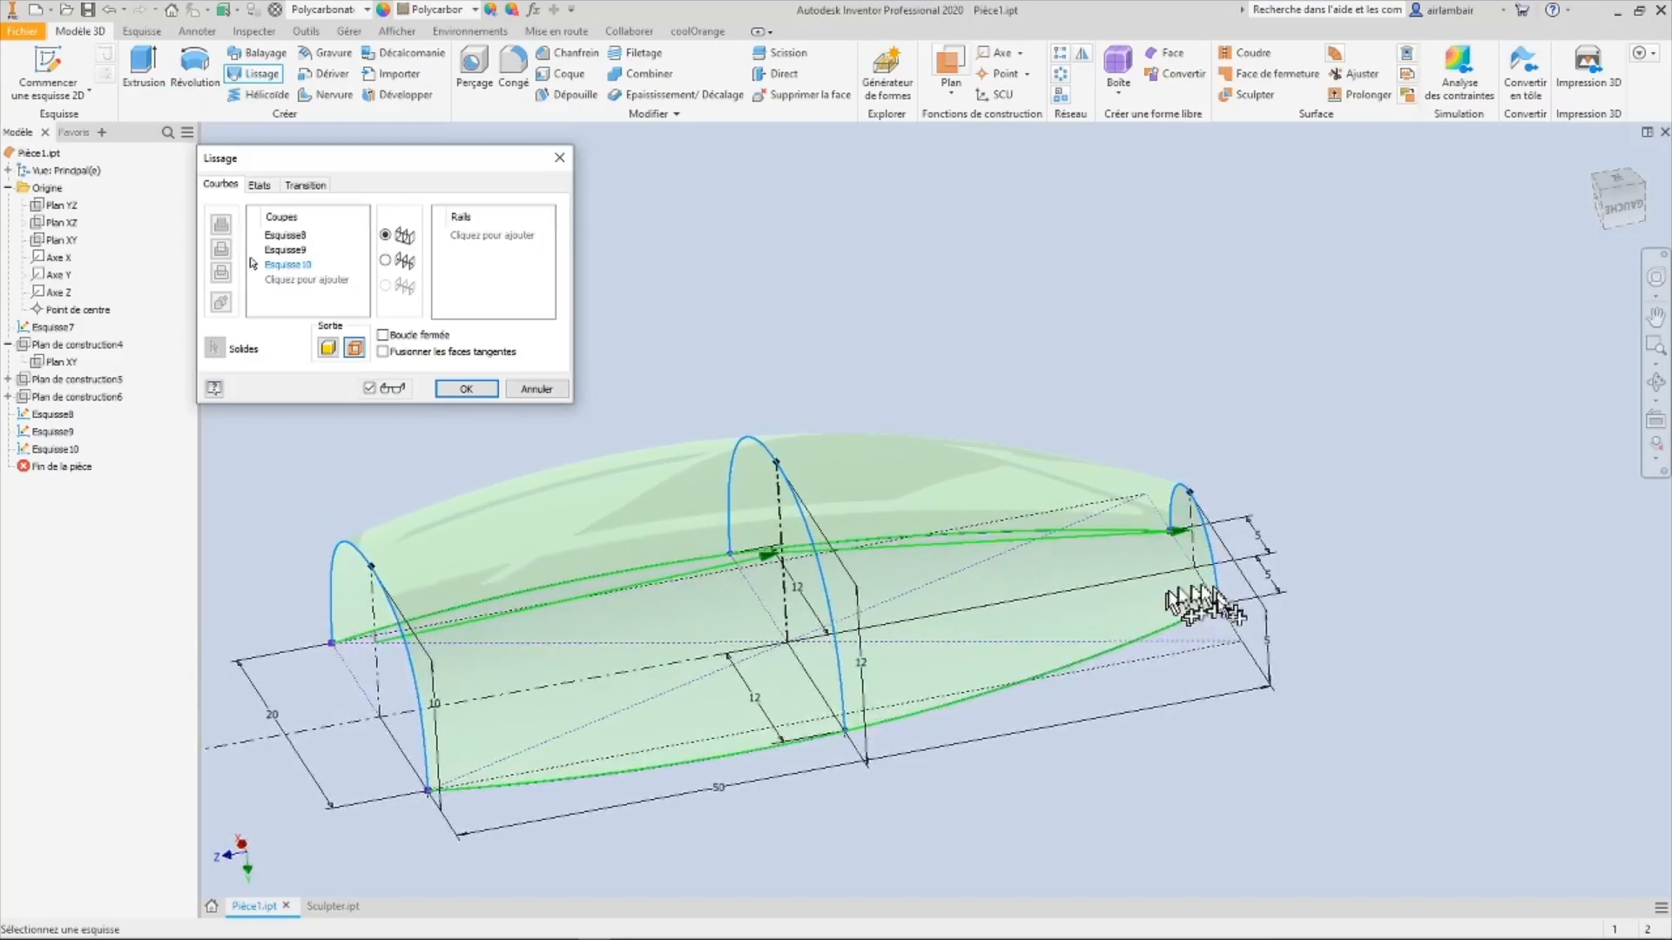
# Step: Add one of the long side curves of Esquisse7 as the first rail of the surface loft
pyautogui.scroll(-6, 1223, 623)
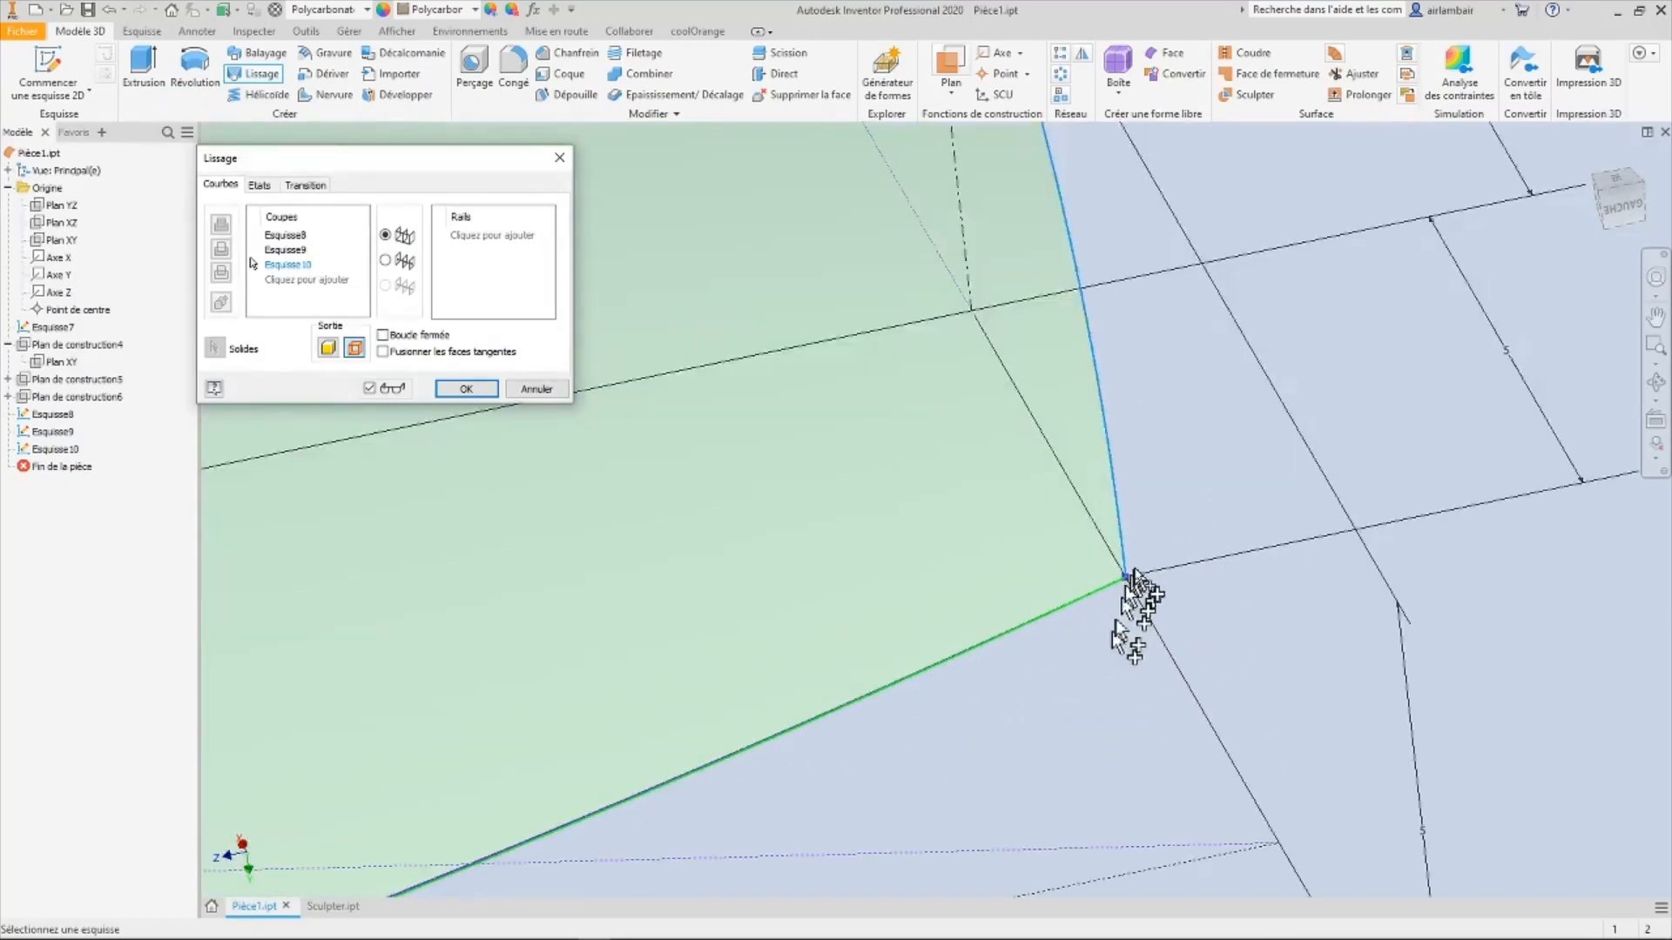
pyautogui.scroll(-3, 1117, 597)
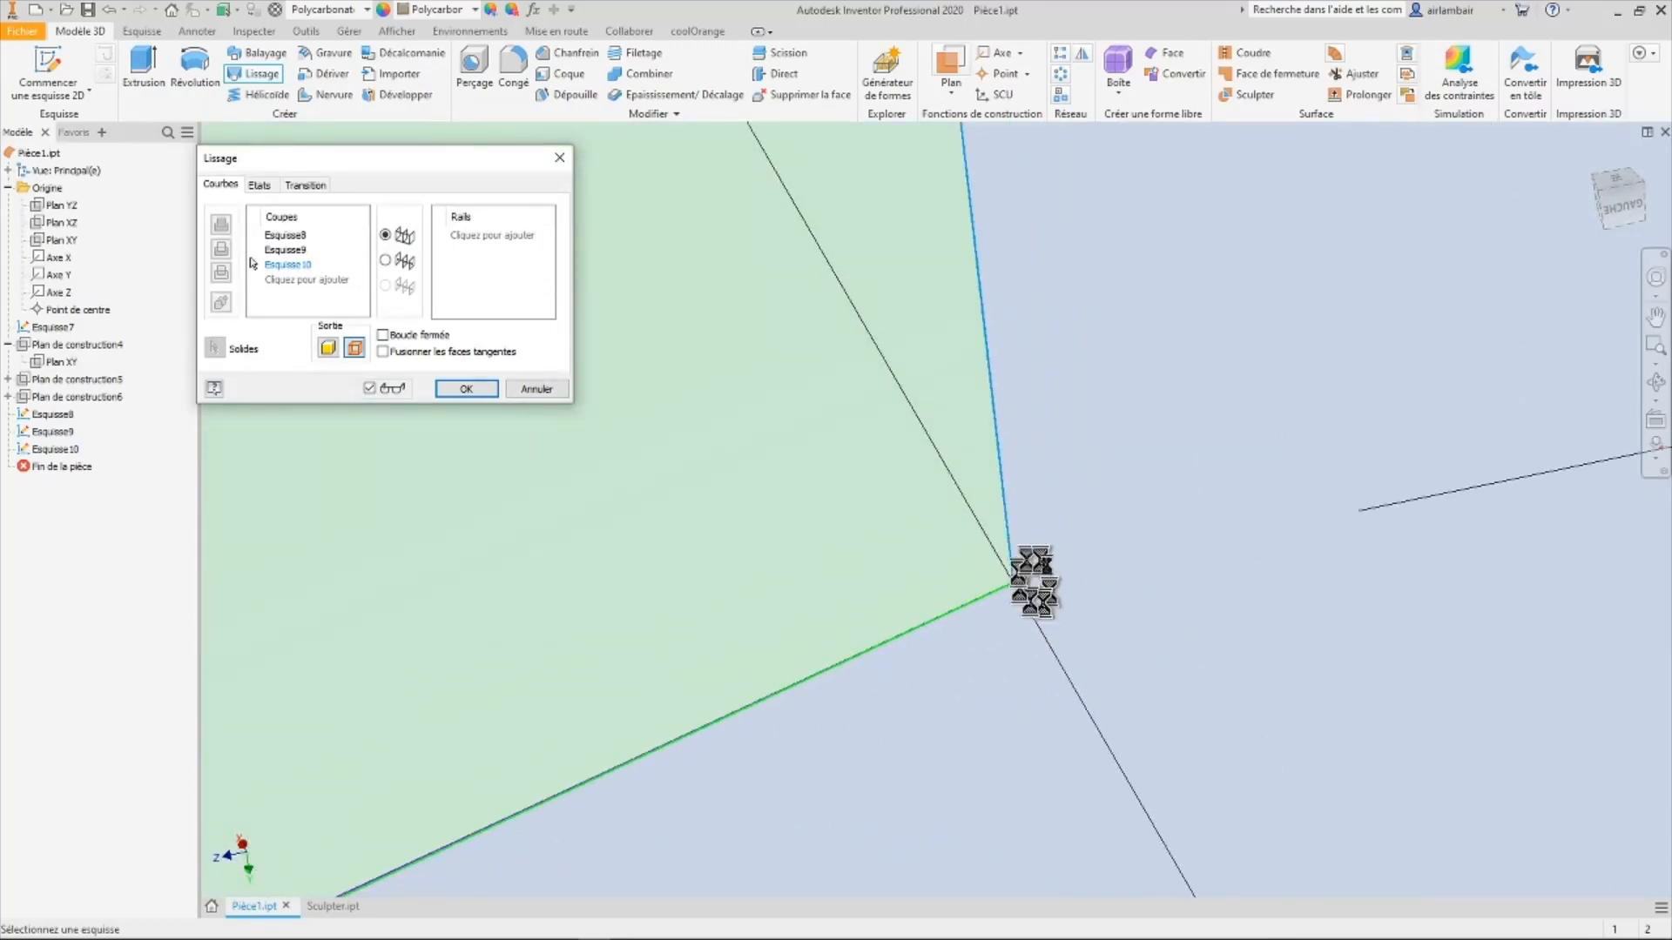
pyautogui.scroll(10, 1071, 552)
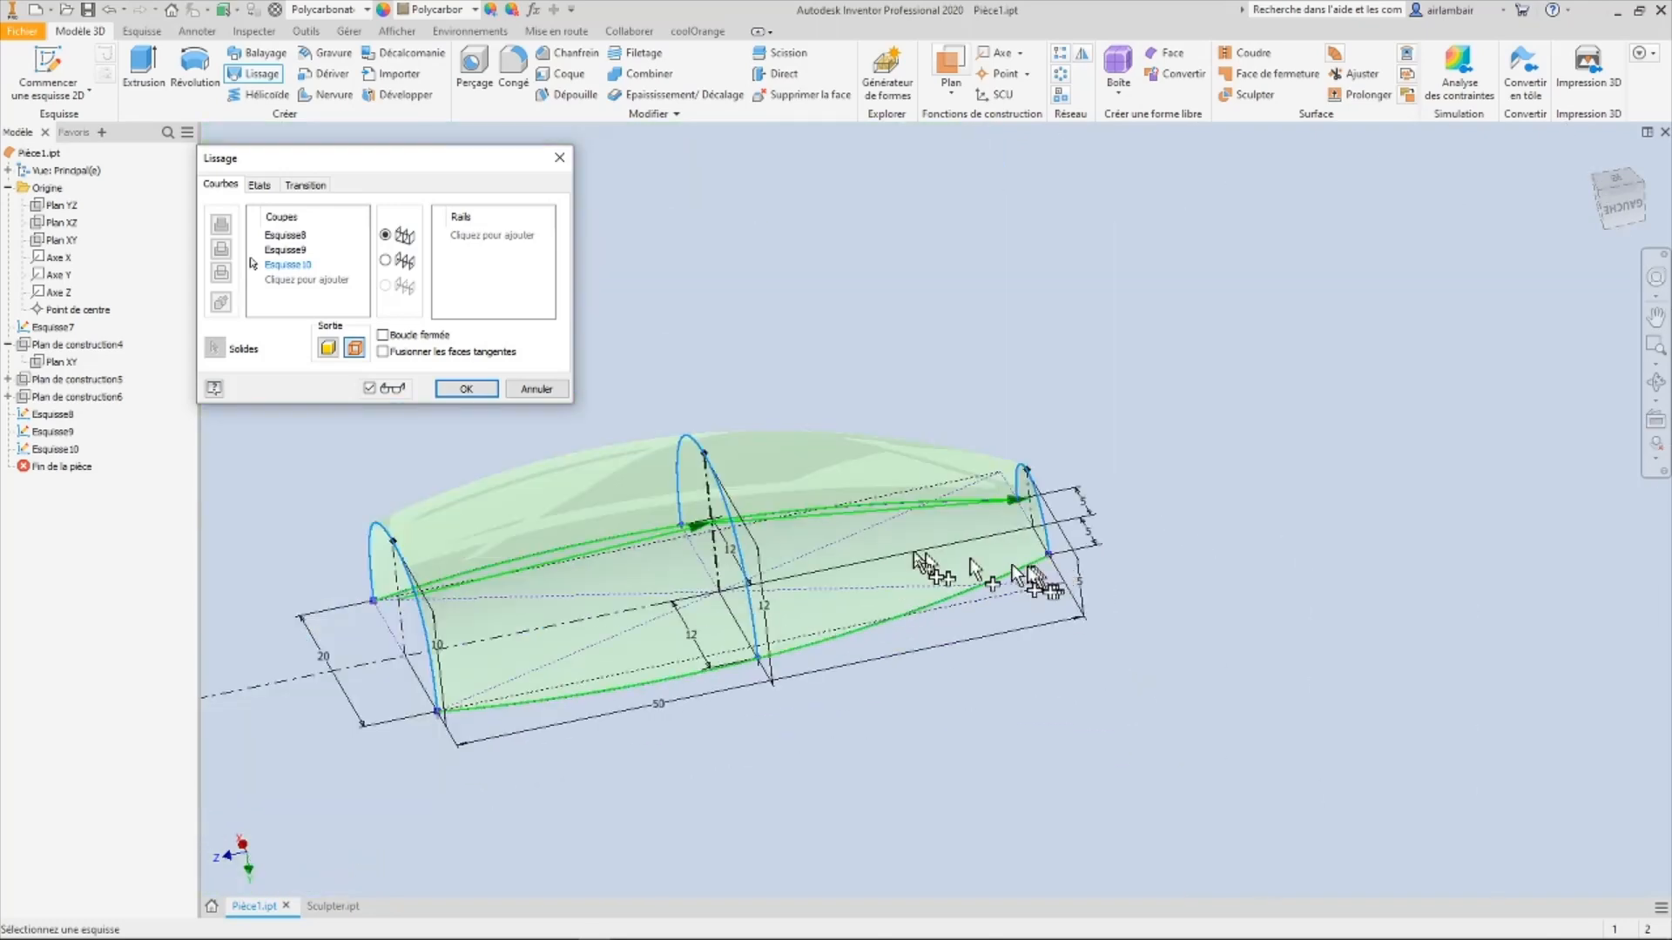
pyautogui.moveTo(849, 570)
pyautogui.keyDown('shift'); pyautogui.mouseDown(button='middle')
pyautogui.moveTo(776, 440)
pyautogui.moveTo(731, 552)
pyautogui.moveTo(735, 522)
pyautogui.moveTo(542, 301)
pyautogui.moveTo(659, 396)
pyautogui.moveTo(795, 589)
pyautogui.moveTo(795, 664)
pyautogui.moveTo(914, 542)
pyautogui.moveTo(791, 604)
pyautogui.moveTo(560, 657)
pyautogui.moveTo(709, 671)
pyautogui.moveTo(1058, 614)
pyautogui.moveTo(1100, 566)
pyautogui.moveTo(1213, 523)
pyautogui.moveTo(888, 663)
pyautogui.moveTo(758, 609)
pyautogui.mouseUp(button='middle'); pyautogui.keyUp('shift')
pyautogui.moveTo(1001, 623)
pyautogui.keyDown('shift'); pyautogui.mouseDown(button='middle')
pyautogui.moveTo(914, 478)
pyautogui.moveTo(714, 375)
pyautogui.mouseUp(button='middle'); pyautogui.keyUp('shift')
pyautogui.click(472, 234)
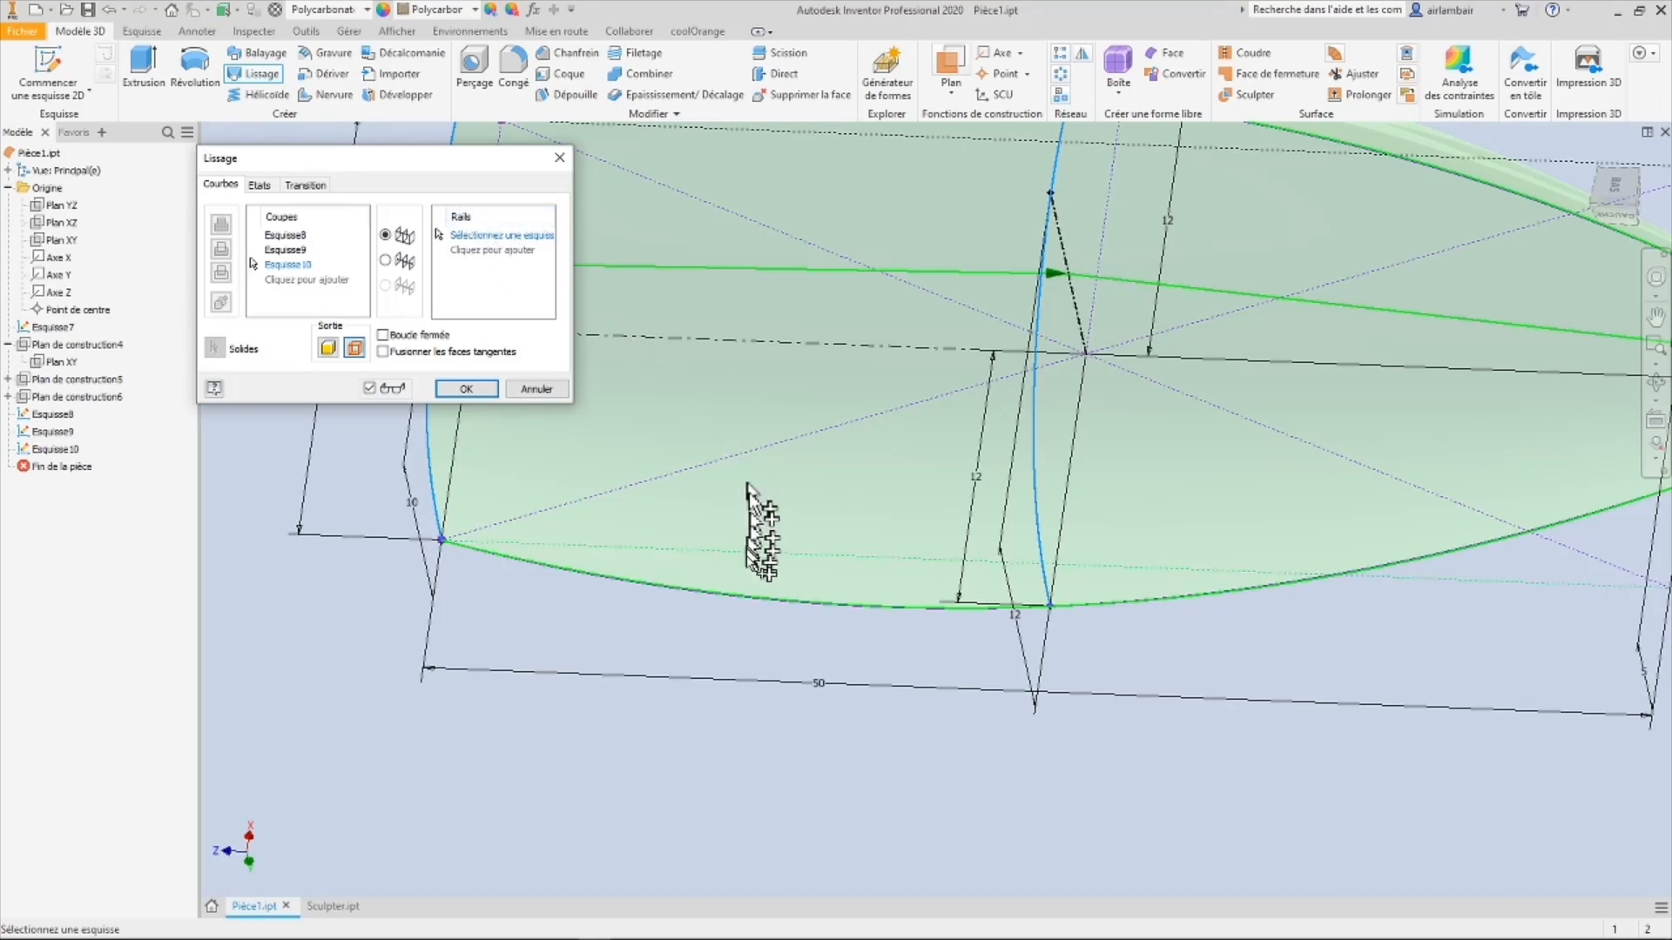
pyautogui.click(743, 600)
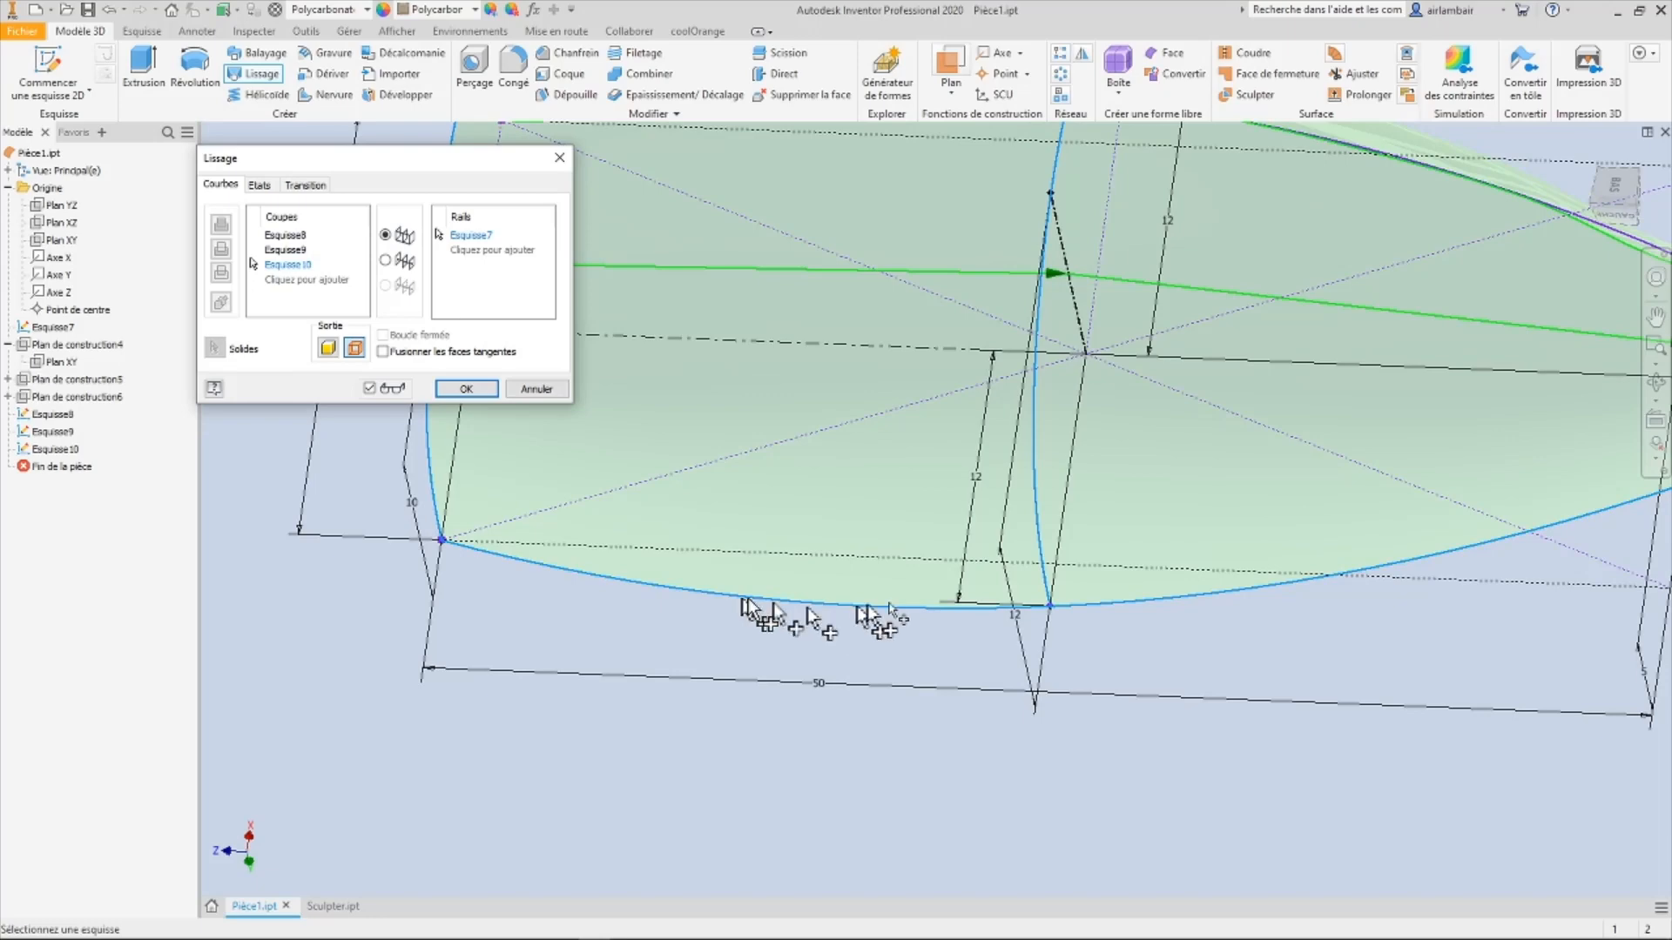
# Step: Add the opposite side curve of Esquisse7 as the second rail and create the loft surface
pyautogui.scroll(-5, 1001, 566)
pyautogui.keyDown('shift'); pyautogui.moveTo(1167, 548); pyautogui.dragTo(818, 609, button='middle'); pyautogui.keyUp('shift')
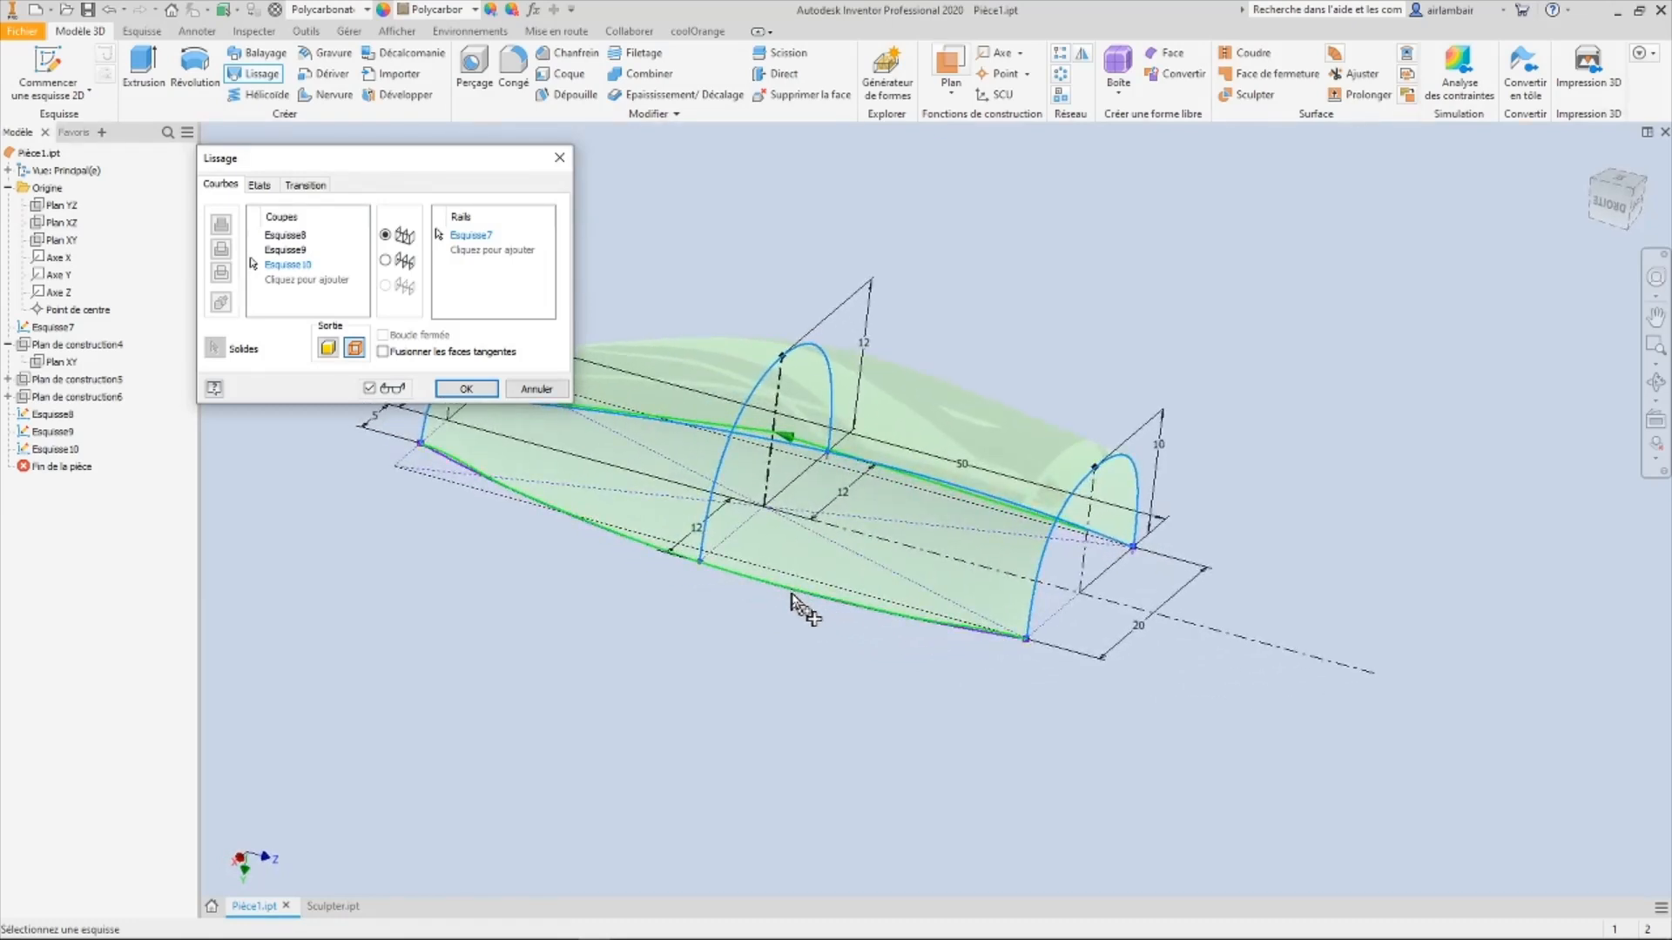
pyautogui.scroll(-3, 697, 557)
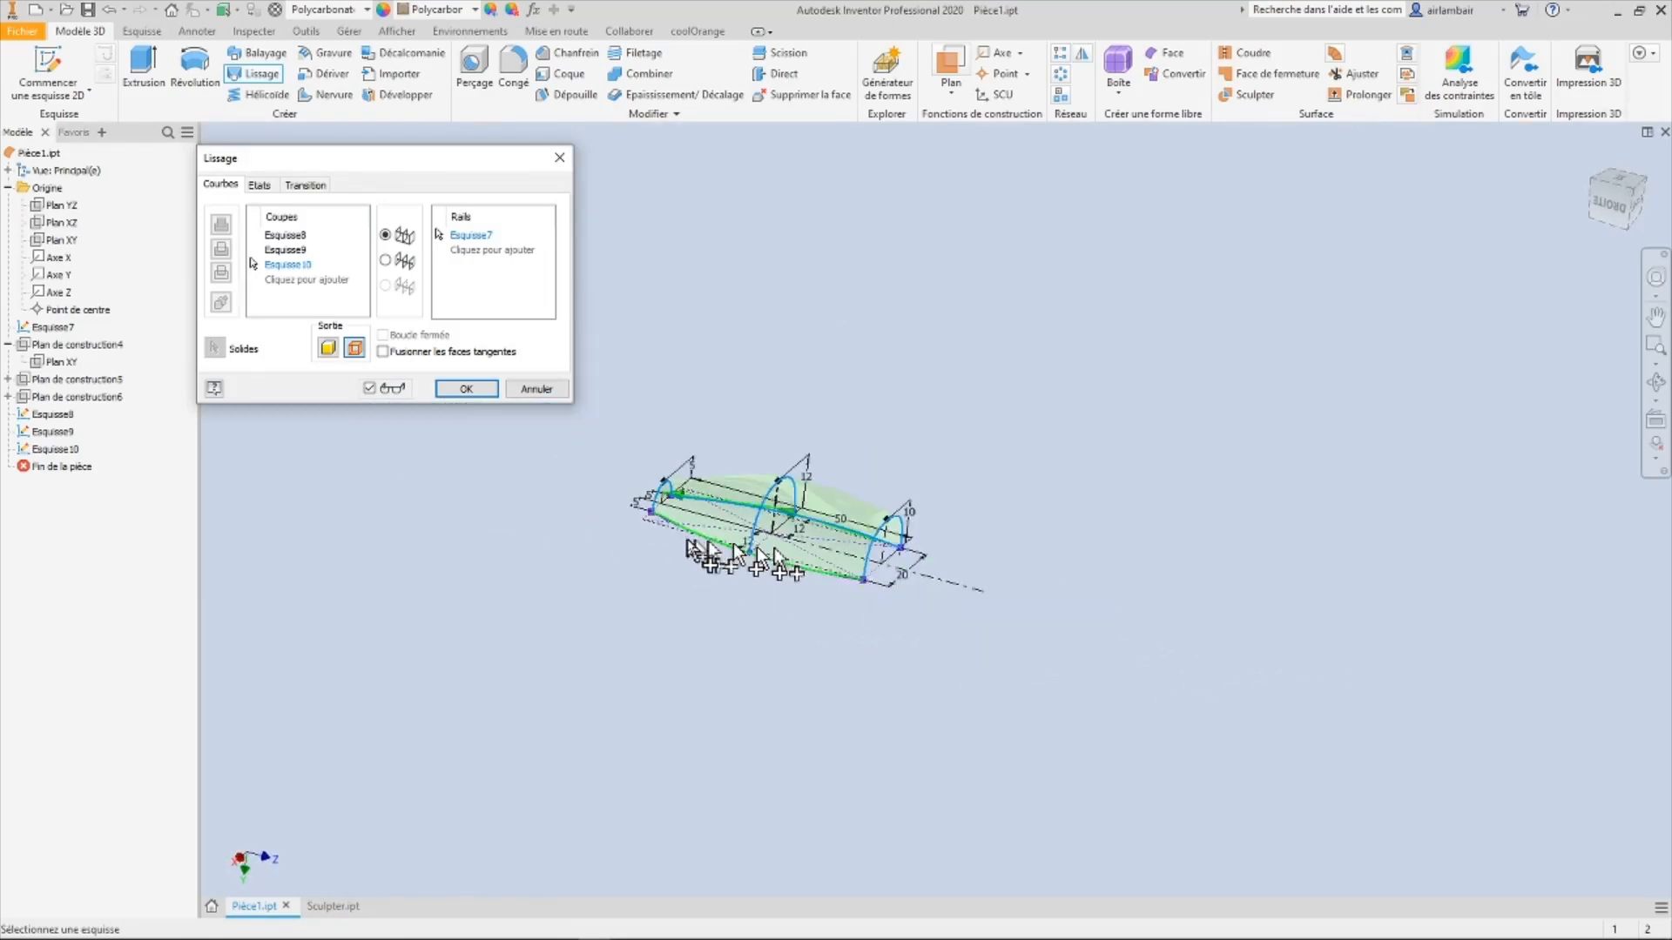
pyautogui.scroll(4, 682, 533)
pyautogui.scroll(3, 684, 535)
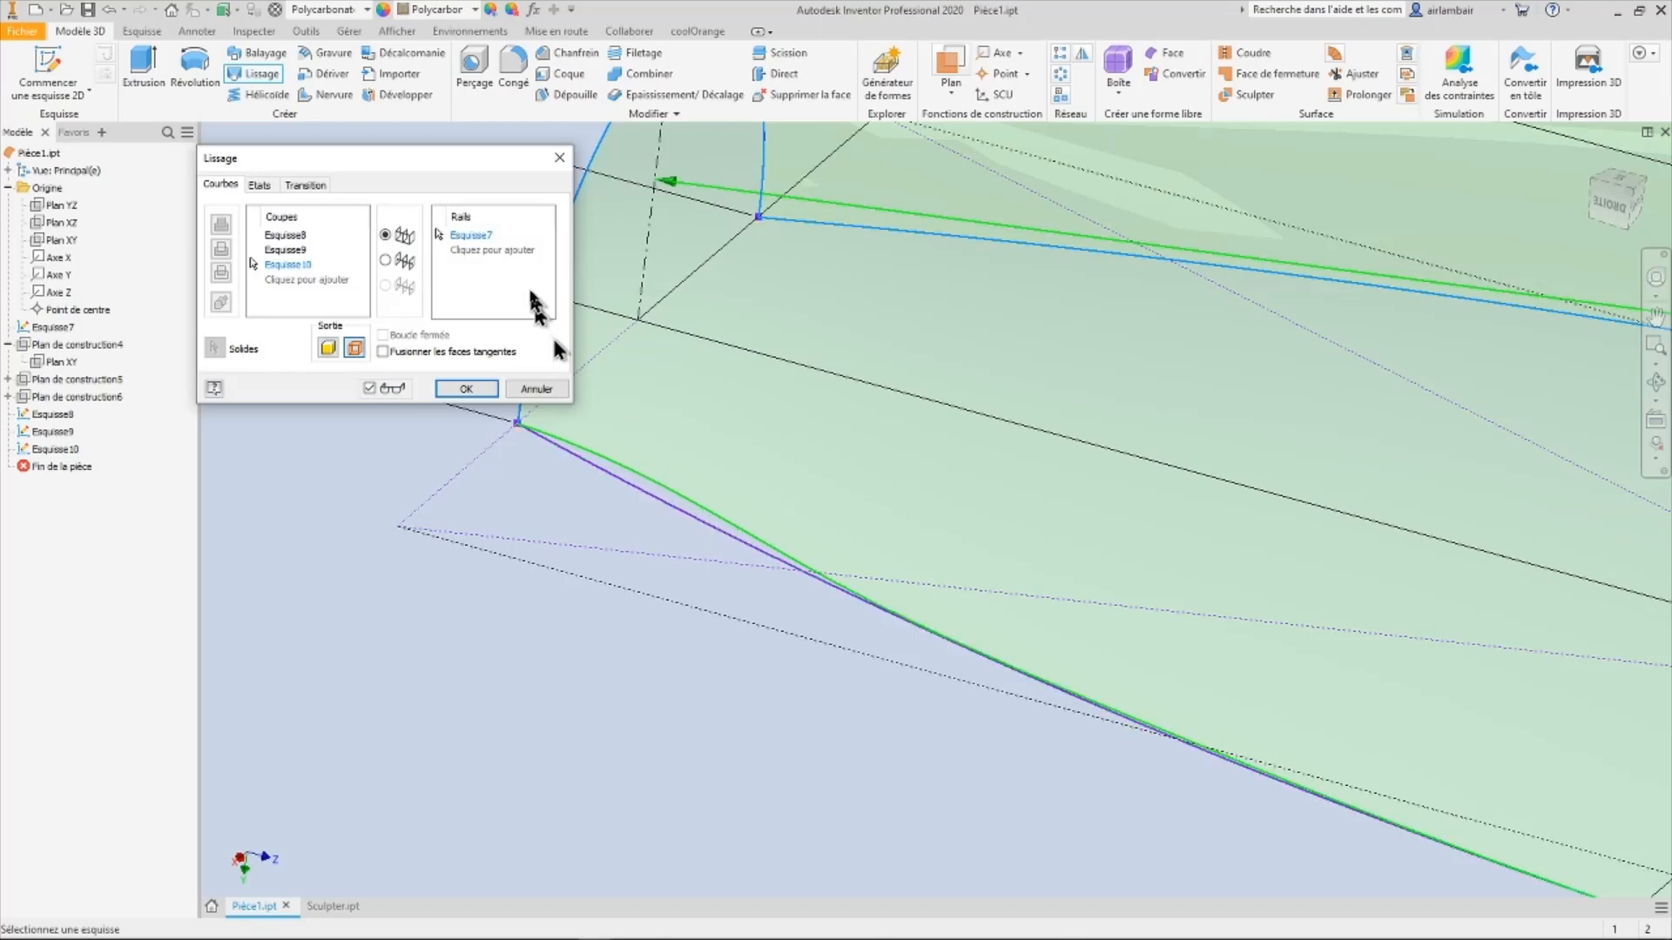
pyautogui.click(670, 509)
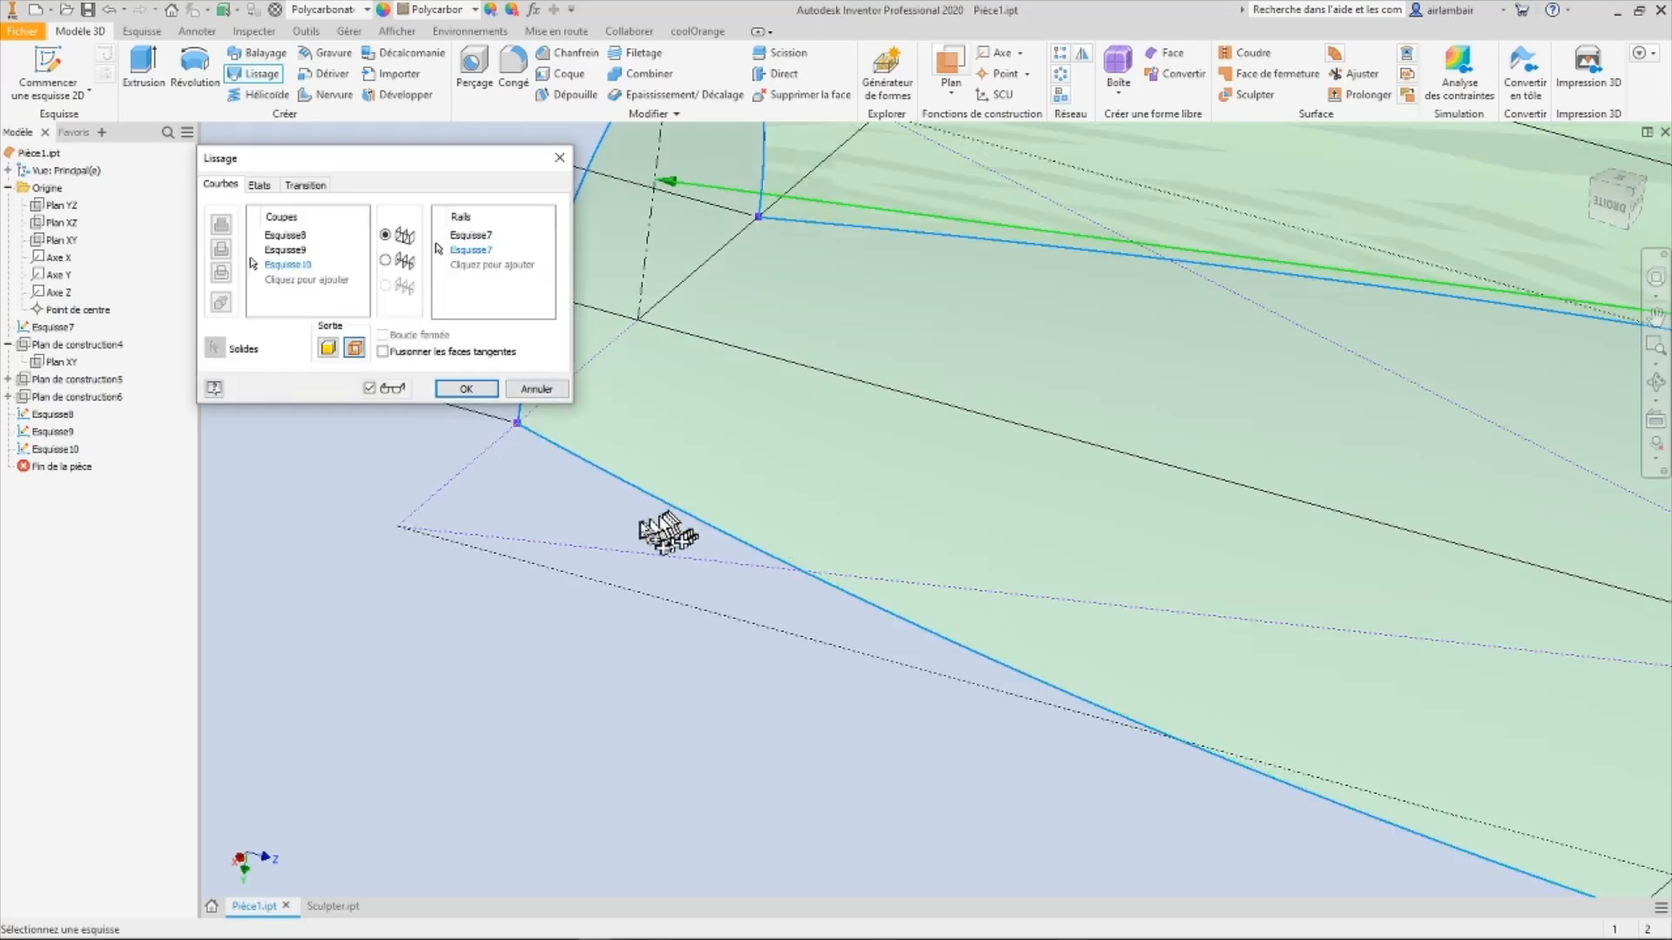
pyautogui.scroll(-3, 697, 500)
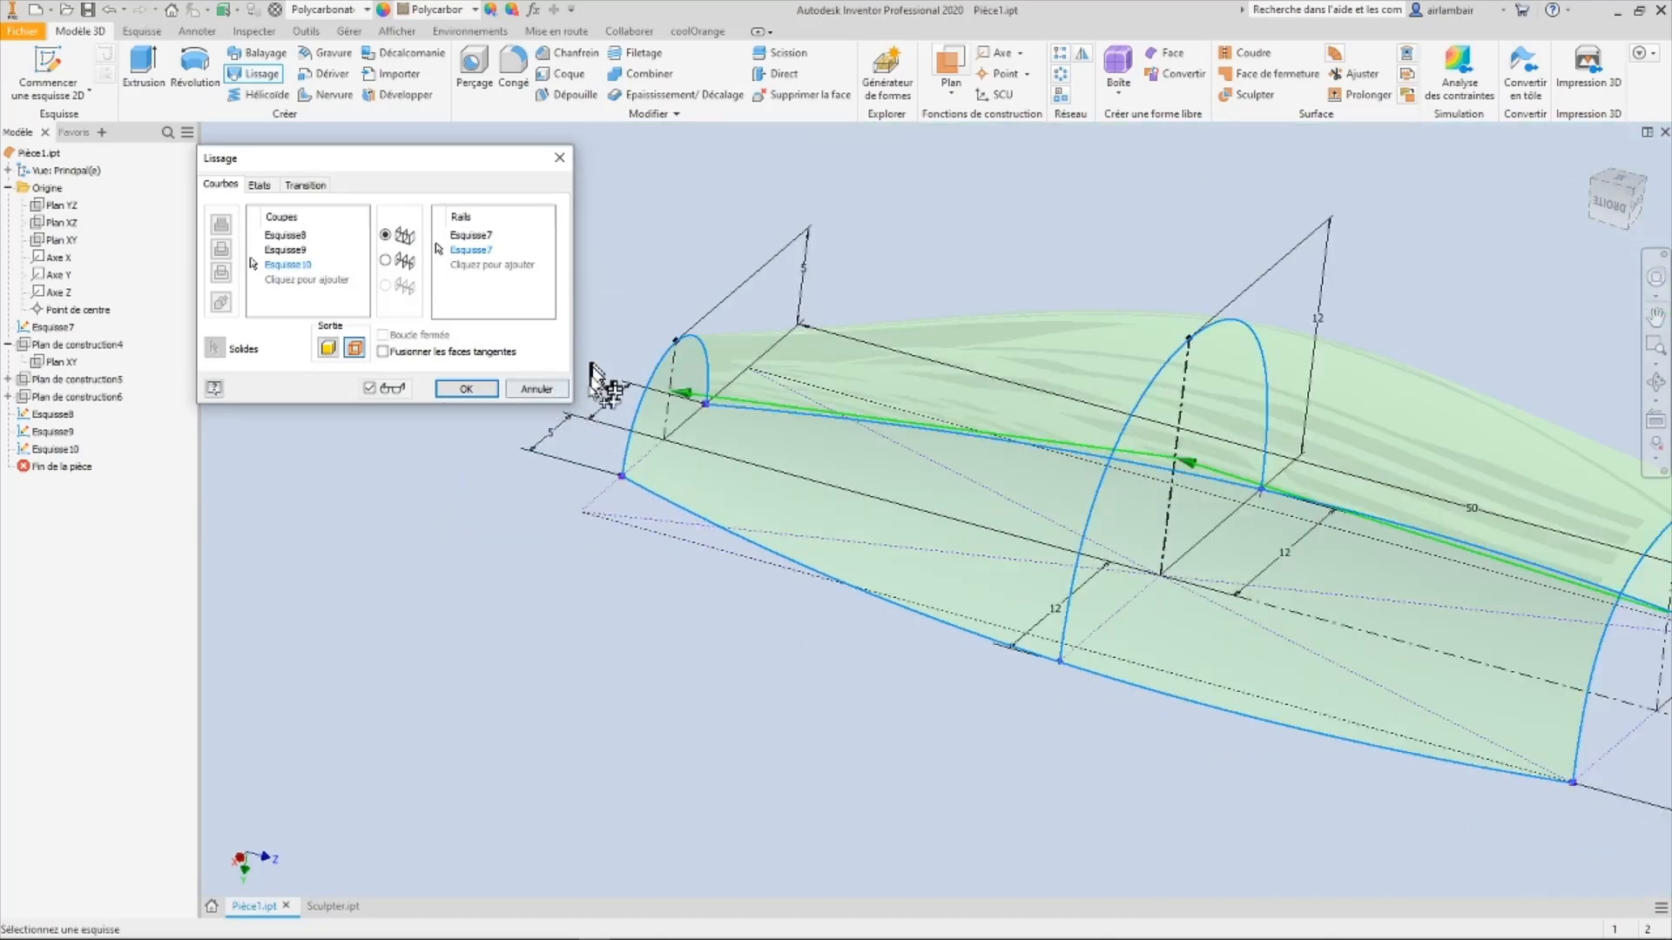
pyautogui.keyDown('shift'); pyautogui.moveTo(784, 422); pyautogui.dragTo(485, 407, button='middle'); pyautogui.keyUp('shift')
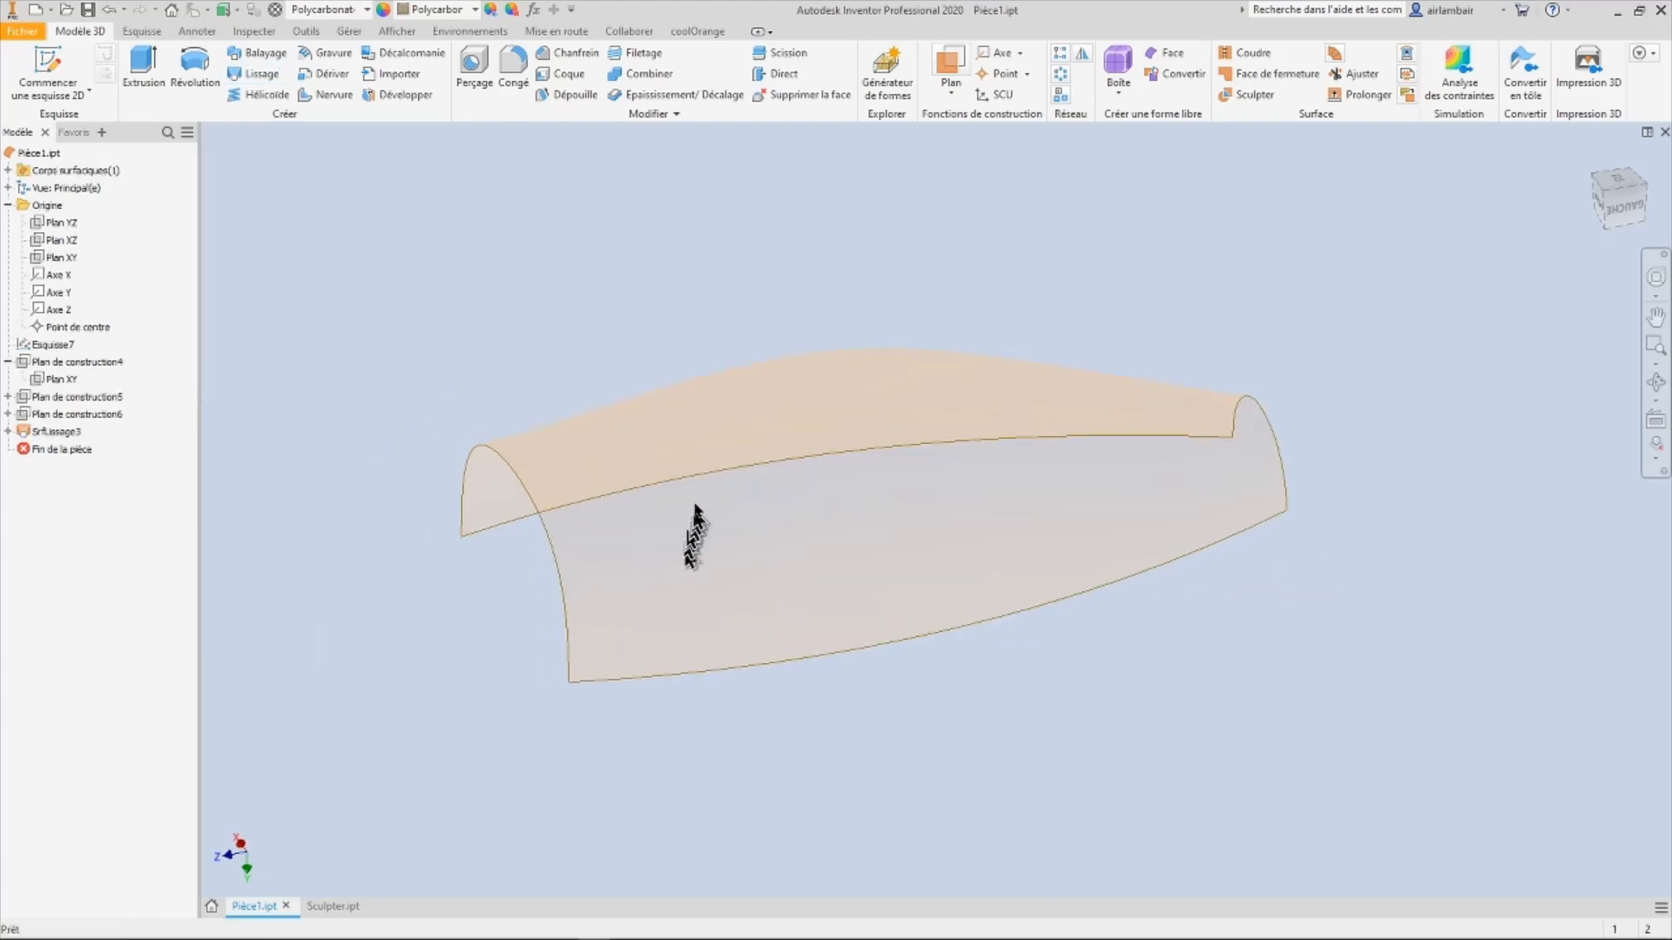
# Step: Turn off translucency for the SrfLissage3 loft surface and inspect its shape from several angles
pyautogui.keyDown('shift'); pyautogui.moveTo(831, 440); pyautogui.dragTo(1058, 429, button='middle'); pyautogui.keyUp('shift')
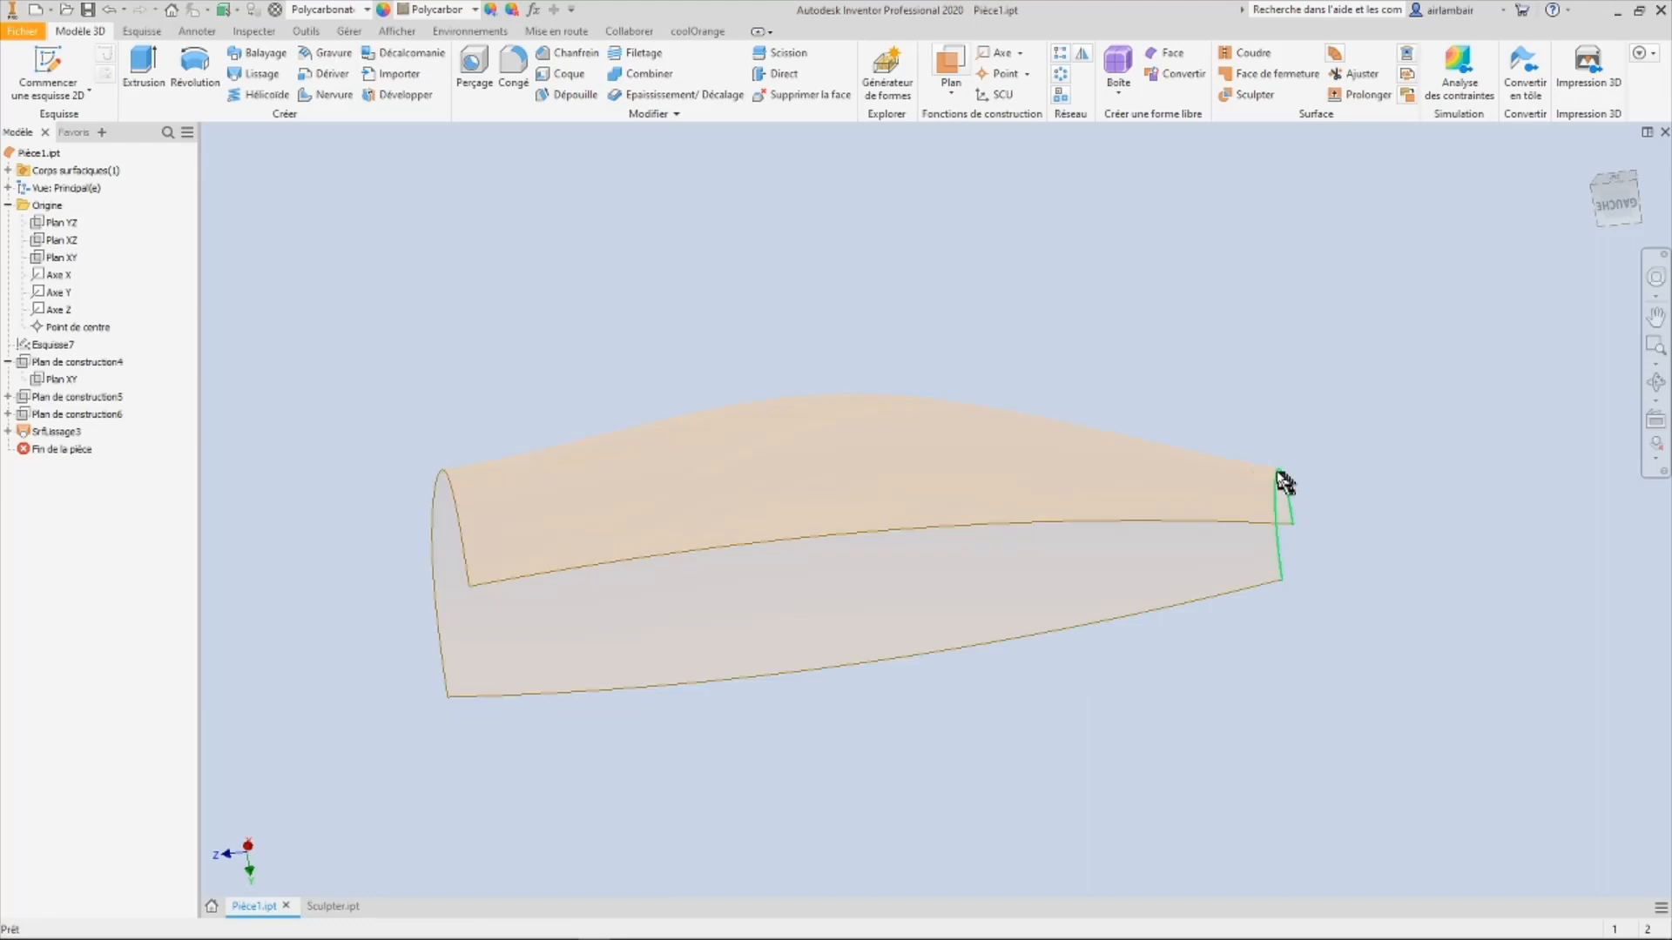
pyautogui.keyDown('shift'); pyautogui.moveTo(1223, 471); pyautogui.dragTo(166, 484, button='middle'); pyautogui.keyUp('shift')
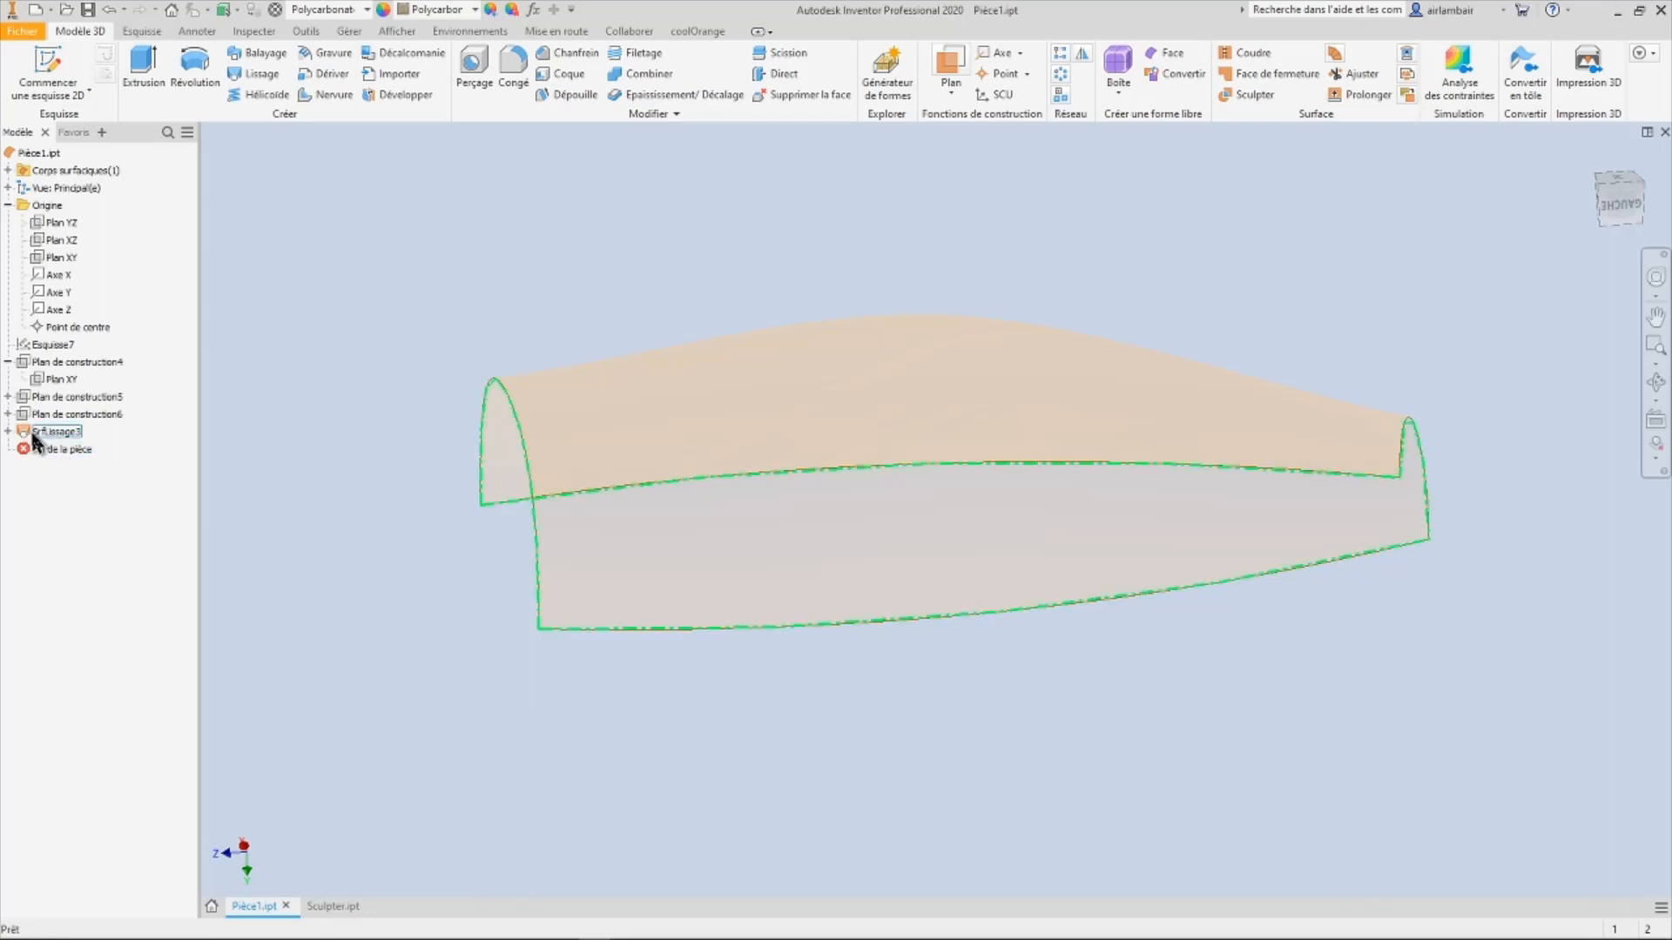
pyautogui.rightClick(29, 440)
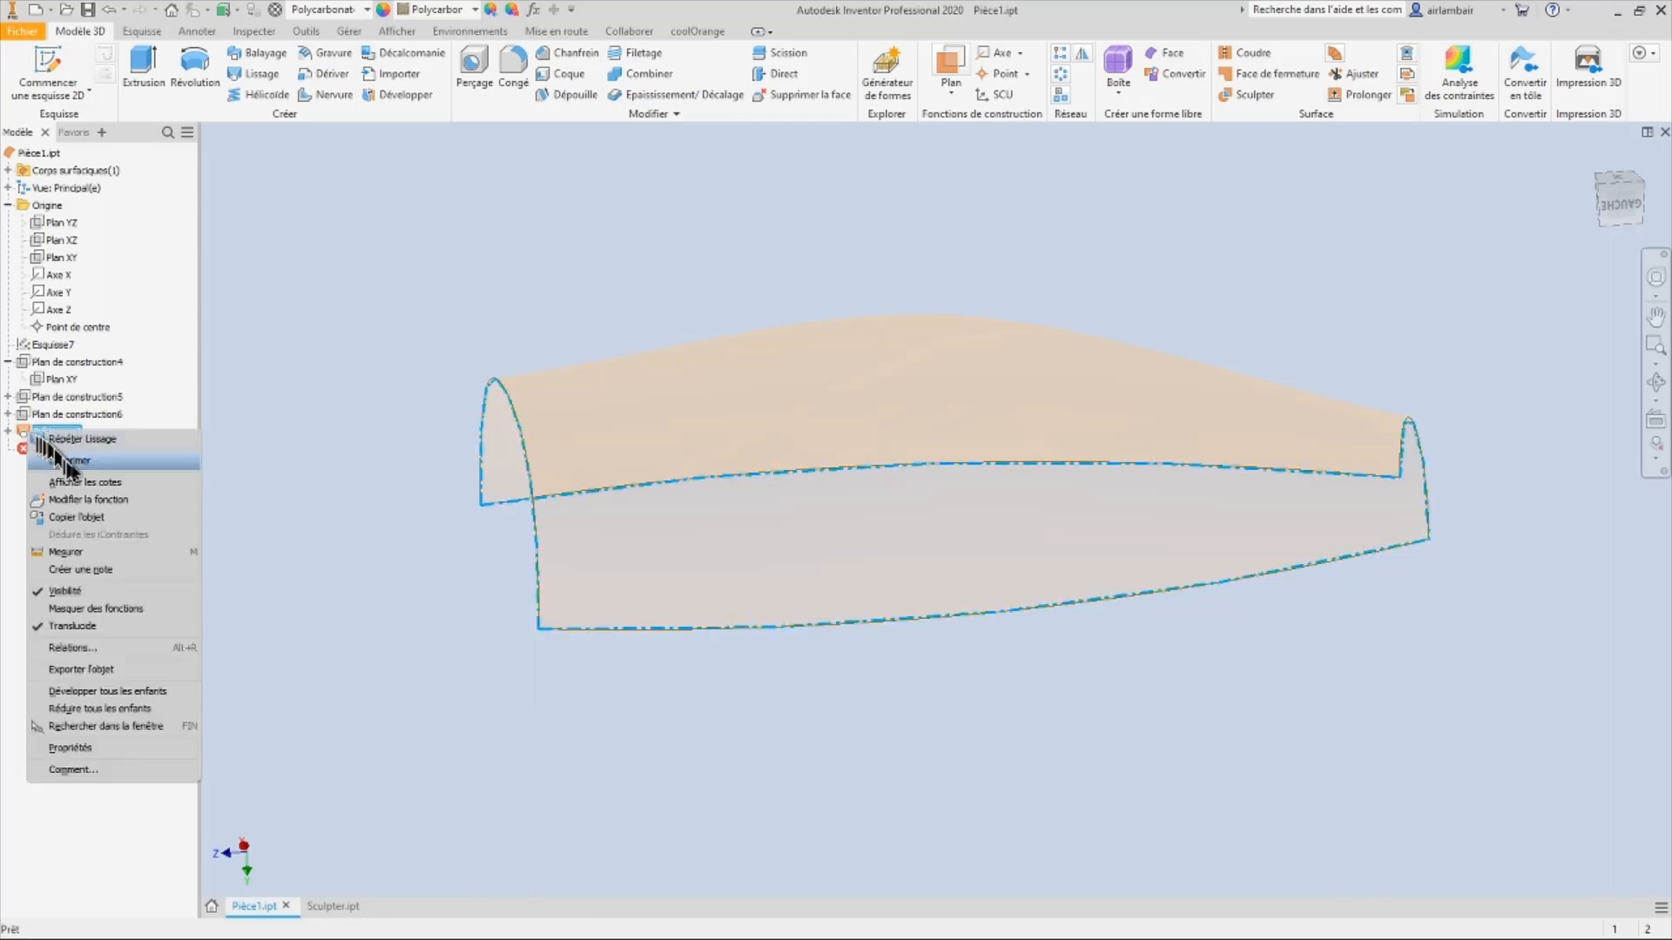
pyautogui.click(73, 626)
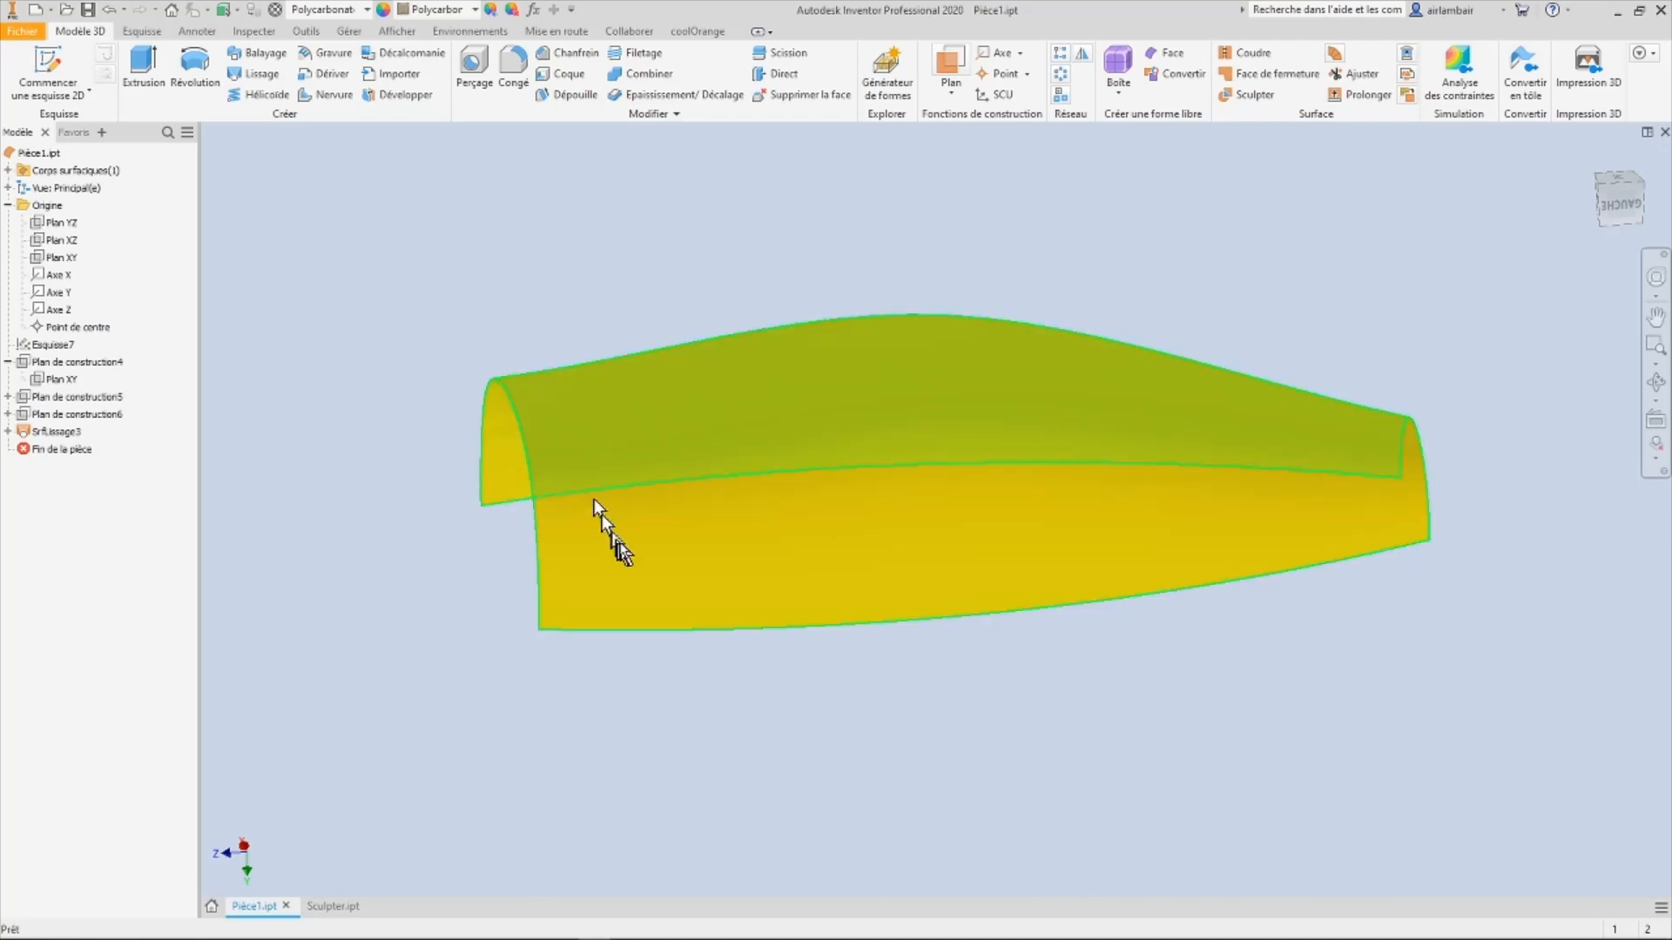
pyautogui.scroll(-3, 609, 535)
pyautogui.keyDown('shift'); pyautogui.moveTo(620, 556); pyautogui.dragTo(675, 503, button='middle'); pyautogui.keyUp('shift')
pyautogui.keyDown('shift'); pyautogui.moveTo(480, 467); pyautogui.dragTo(421, 474, button='middle'); pyautogui.keyUp('shift')
pyautogui.keyDown('shift'); pyautogui.moveTo(1257, 427); pyautogui.dragTo(1369, 467, button='middle'); pyautogui.keyUp('shift')
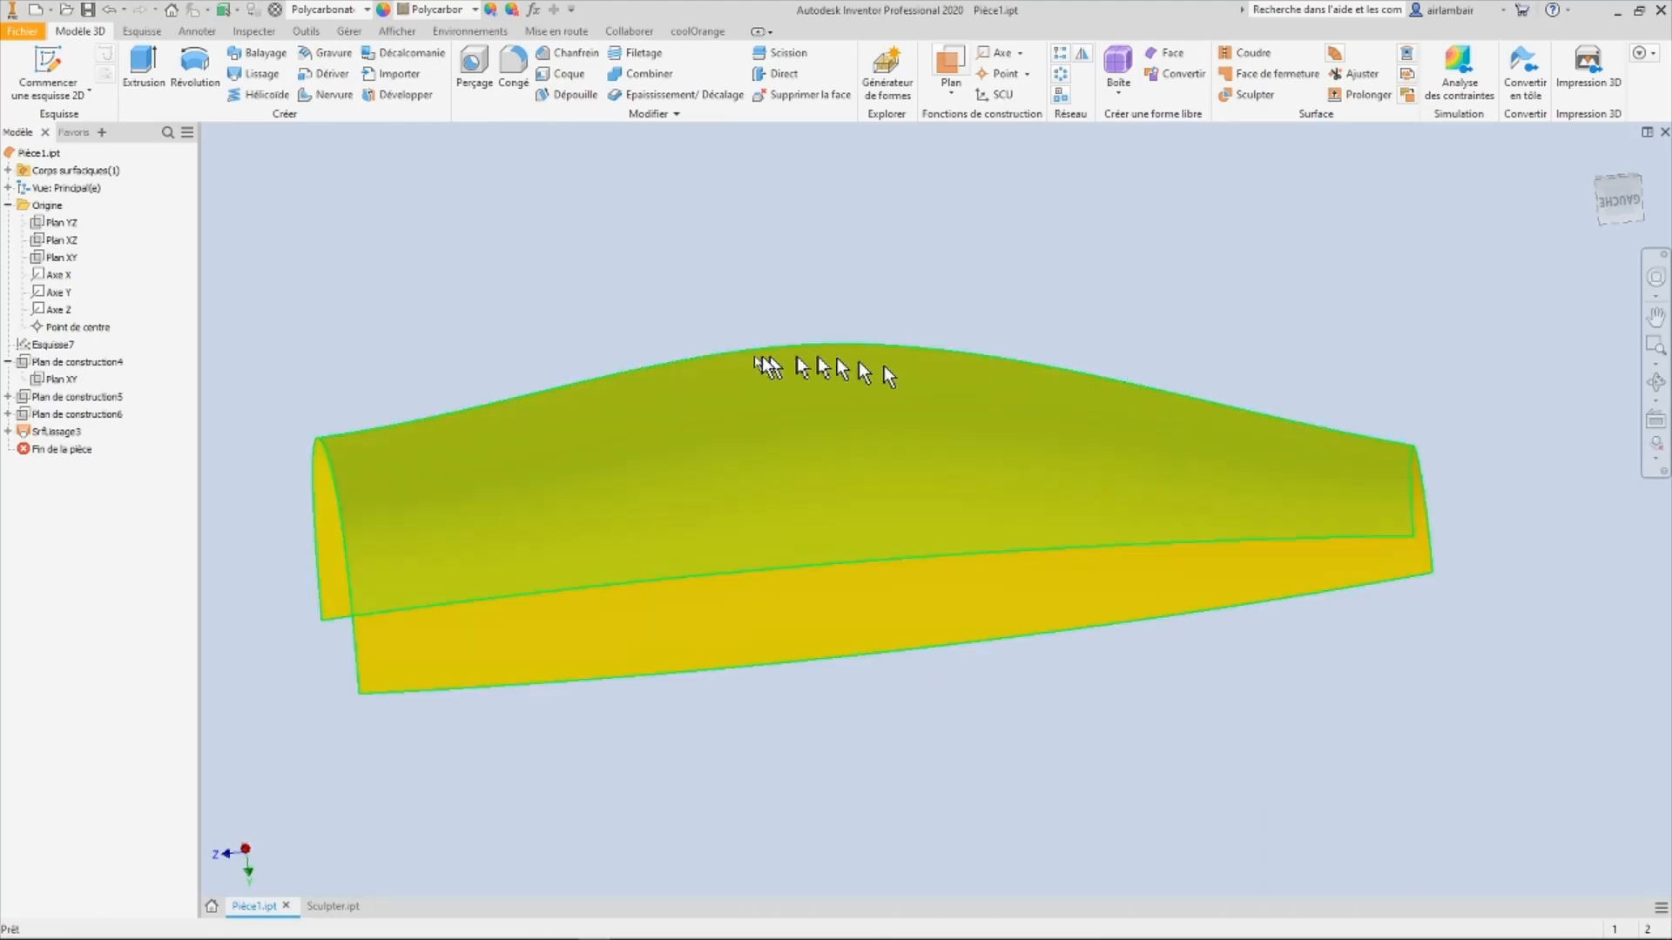
pyautogui.keyDown('shift'); pyautogui.moveTo(473, 410); pyautogui.dragTo(327, 442, button='middle'); pyautogui.keyUp('shift')
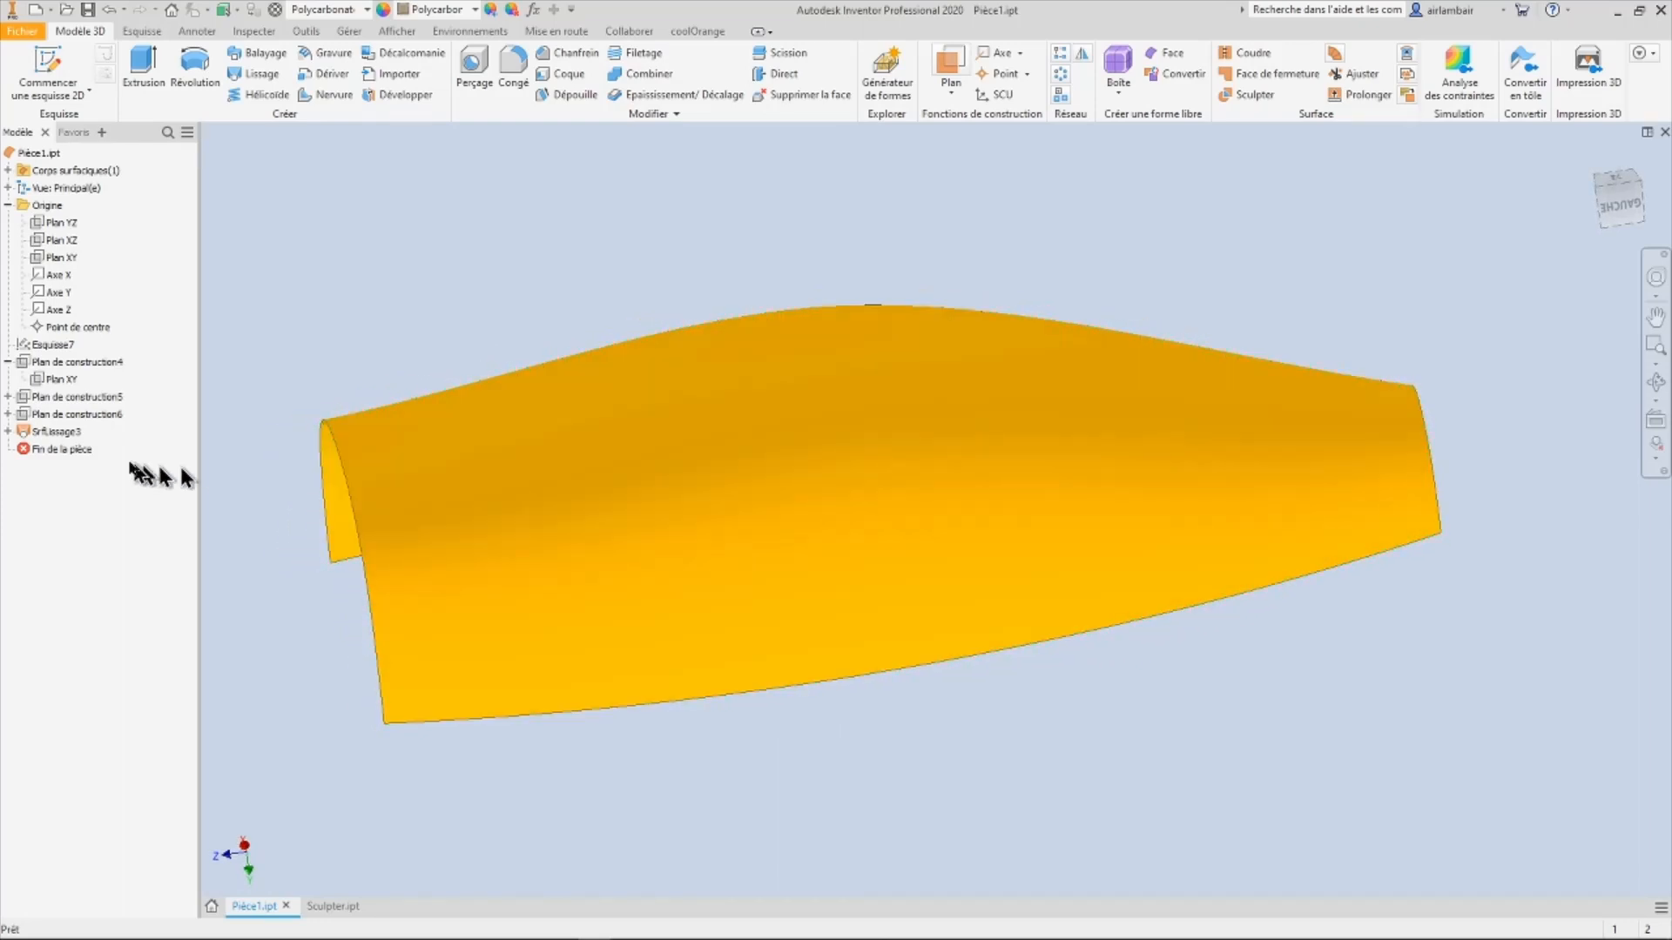
# Step: Delete the SrfLissage3 loft surface while keeping its consumed section sketches
pyautogui.rightClick(50, 432)
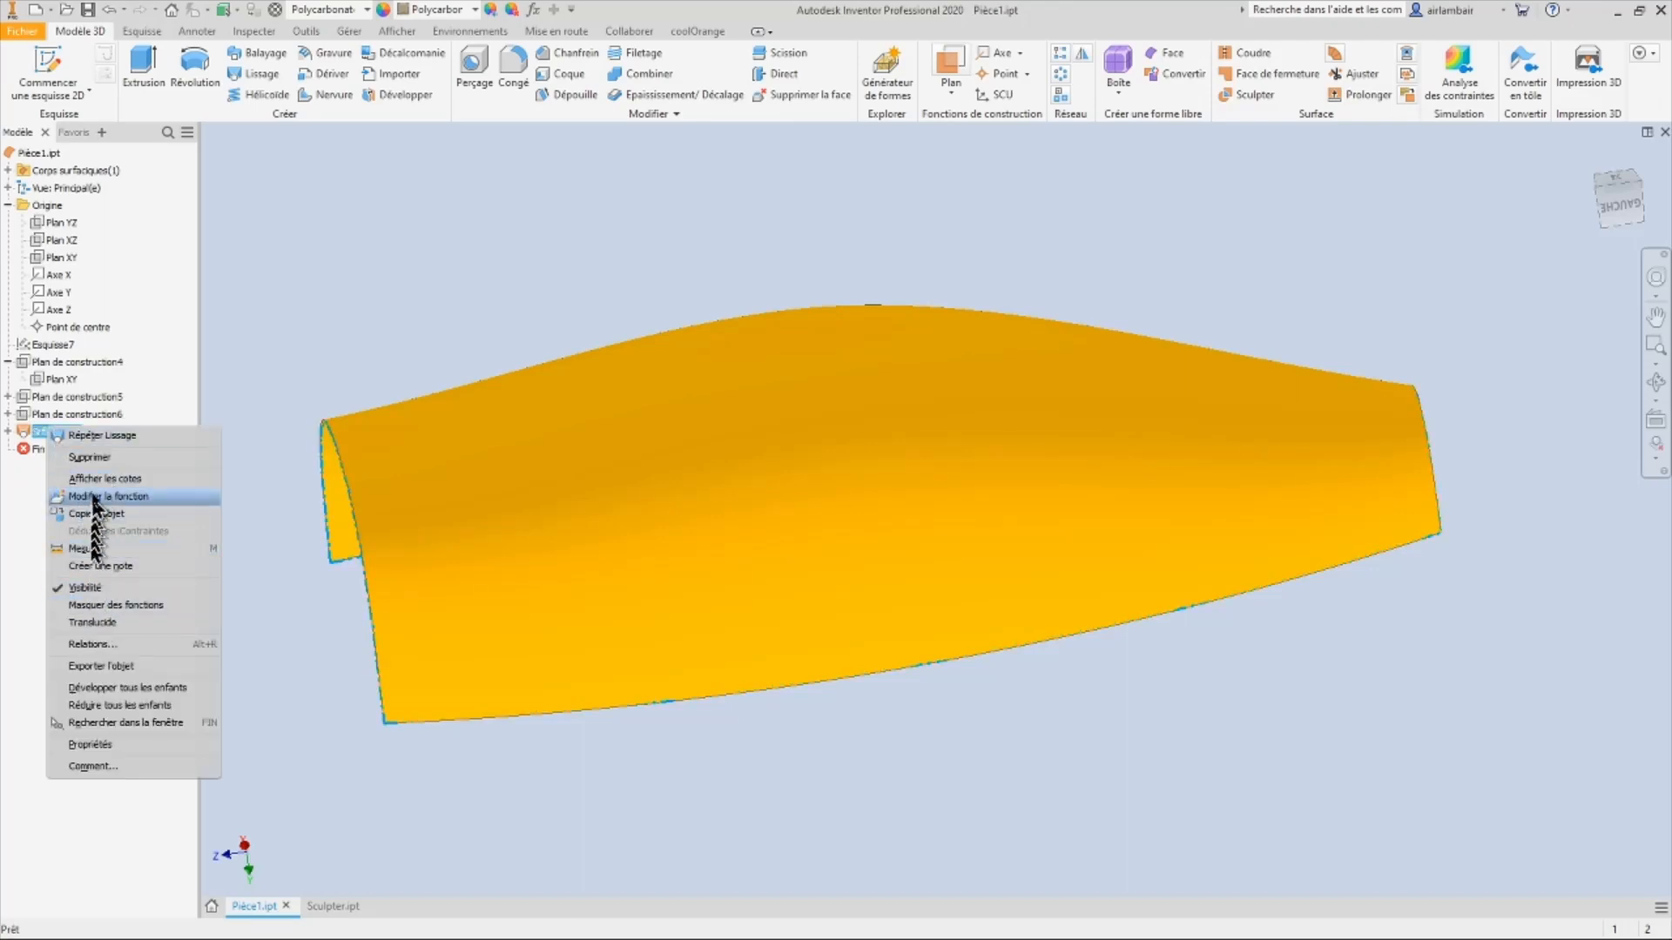
pyautogui.click(94, 459)
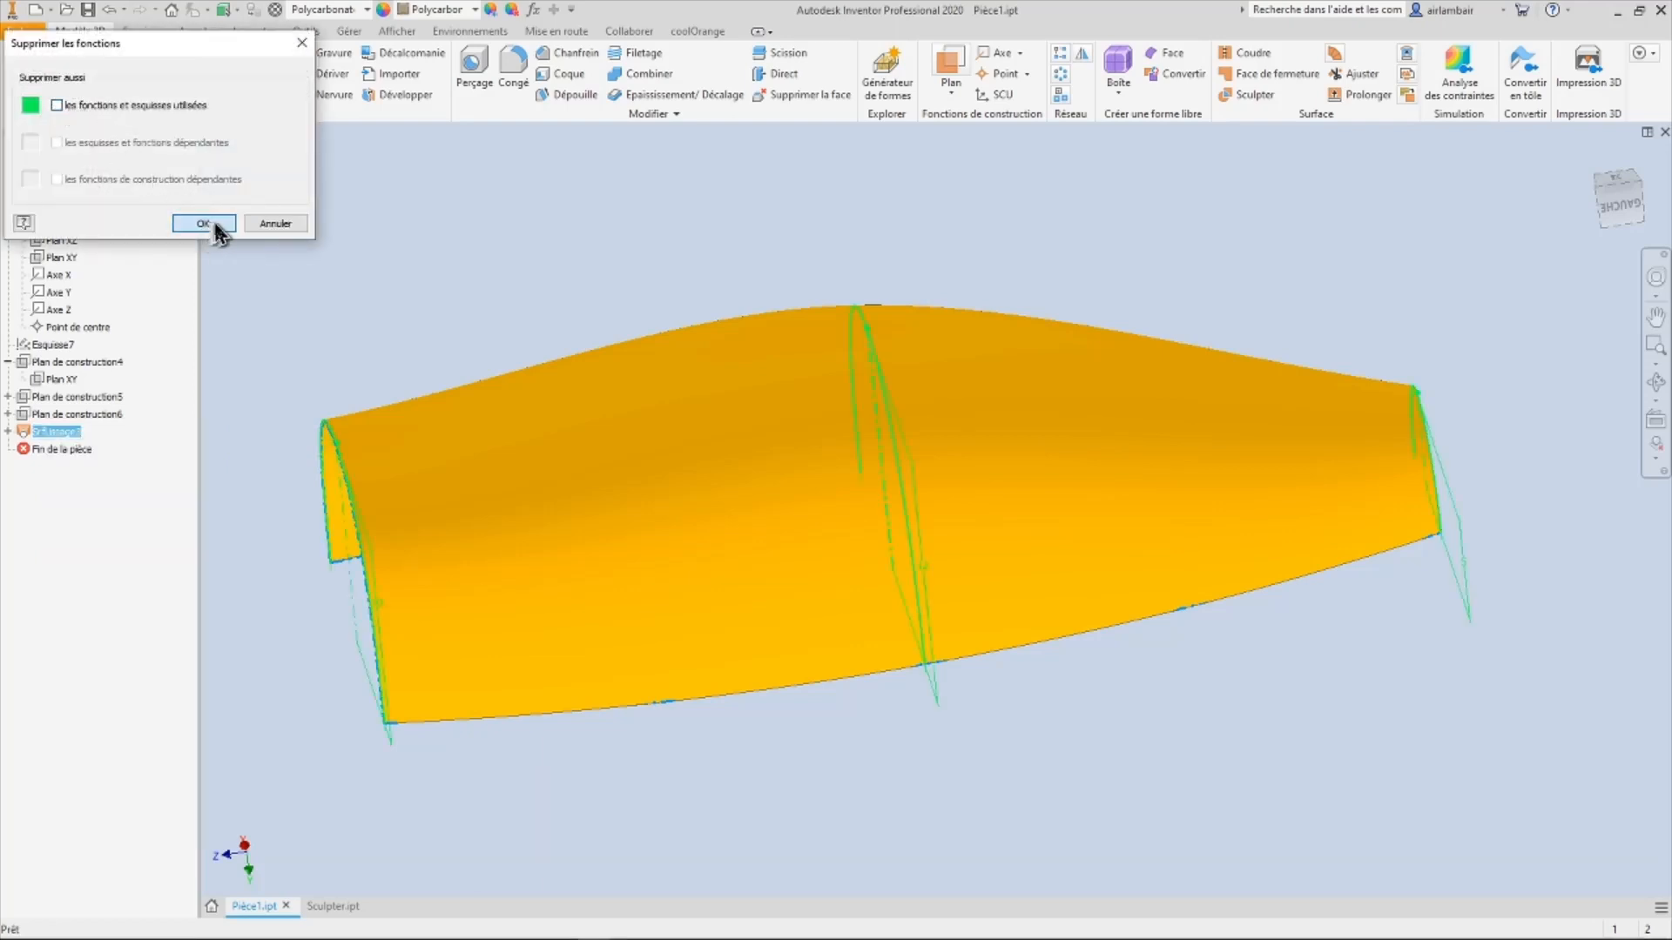
pyautogui.click(203, 224)
pyautogui.moveTo(635, 425)
pyautogui.keyDown('shift'); pyautogui.mouseDown(button='middle')
pyautogui.moveTo(840, 358)
pyautogui.moveTo(1019, 366)
pyautogui.moveTo(814, 383)
pyautogui.mouseUp(button='middle'); pyautogui.keyUp('shift')
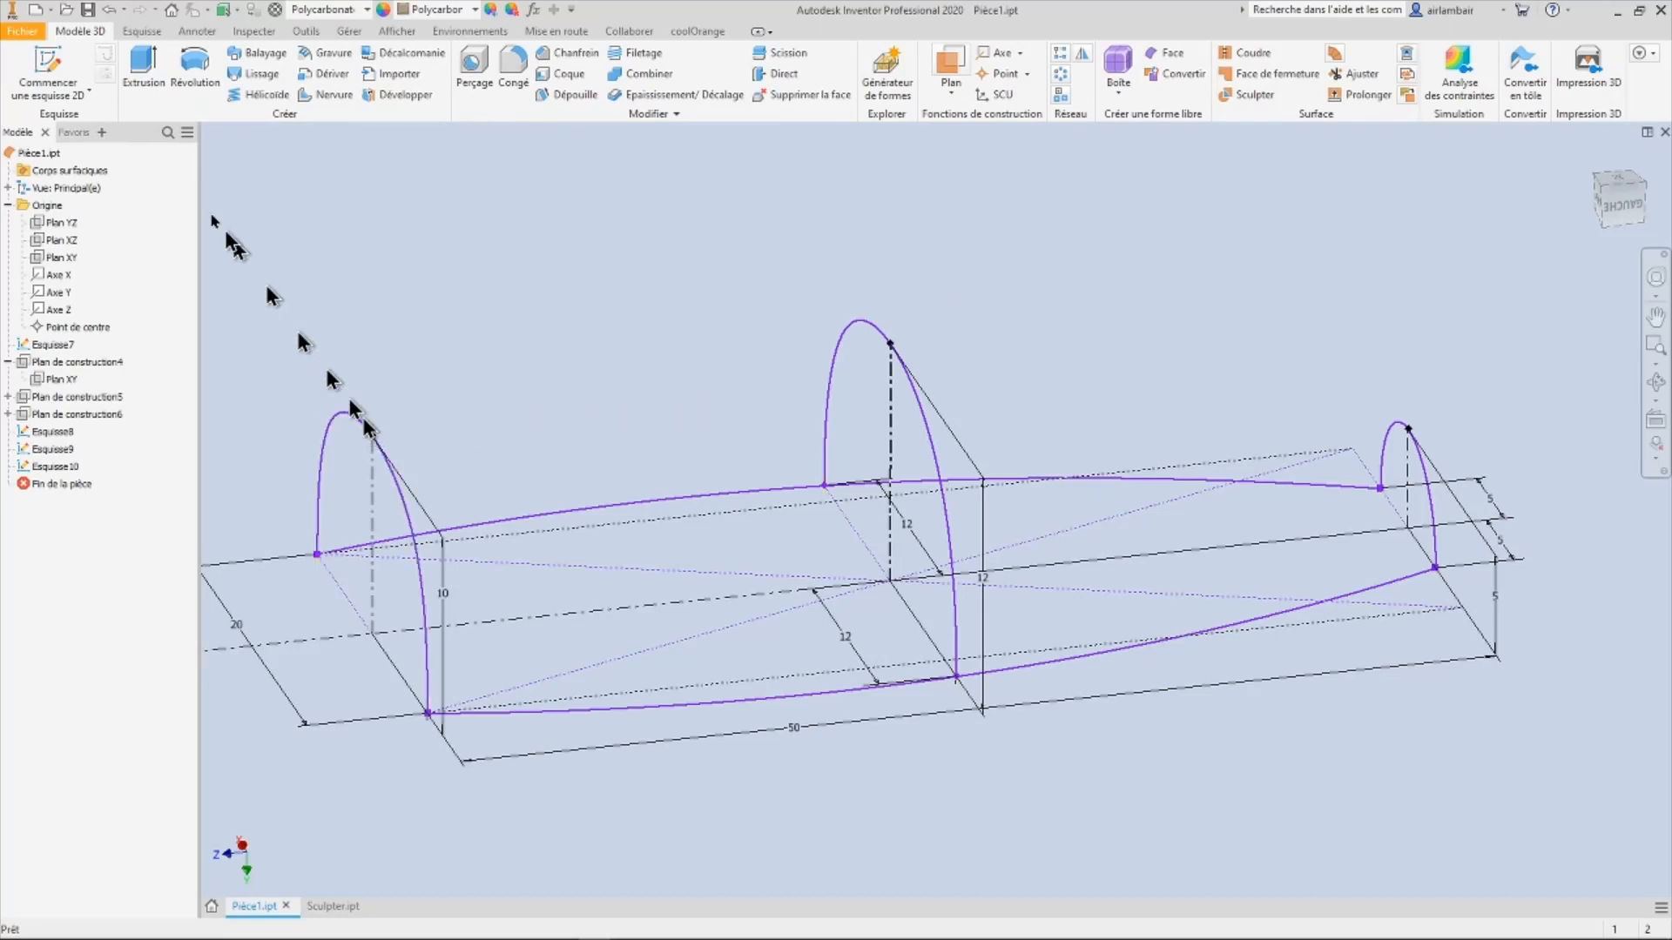
# Step: Start a new 2D sketch on the origin plane Plan YZ
pyautogui.click(76, 93)
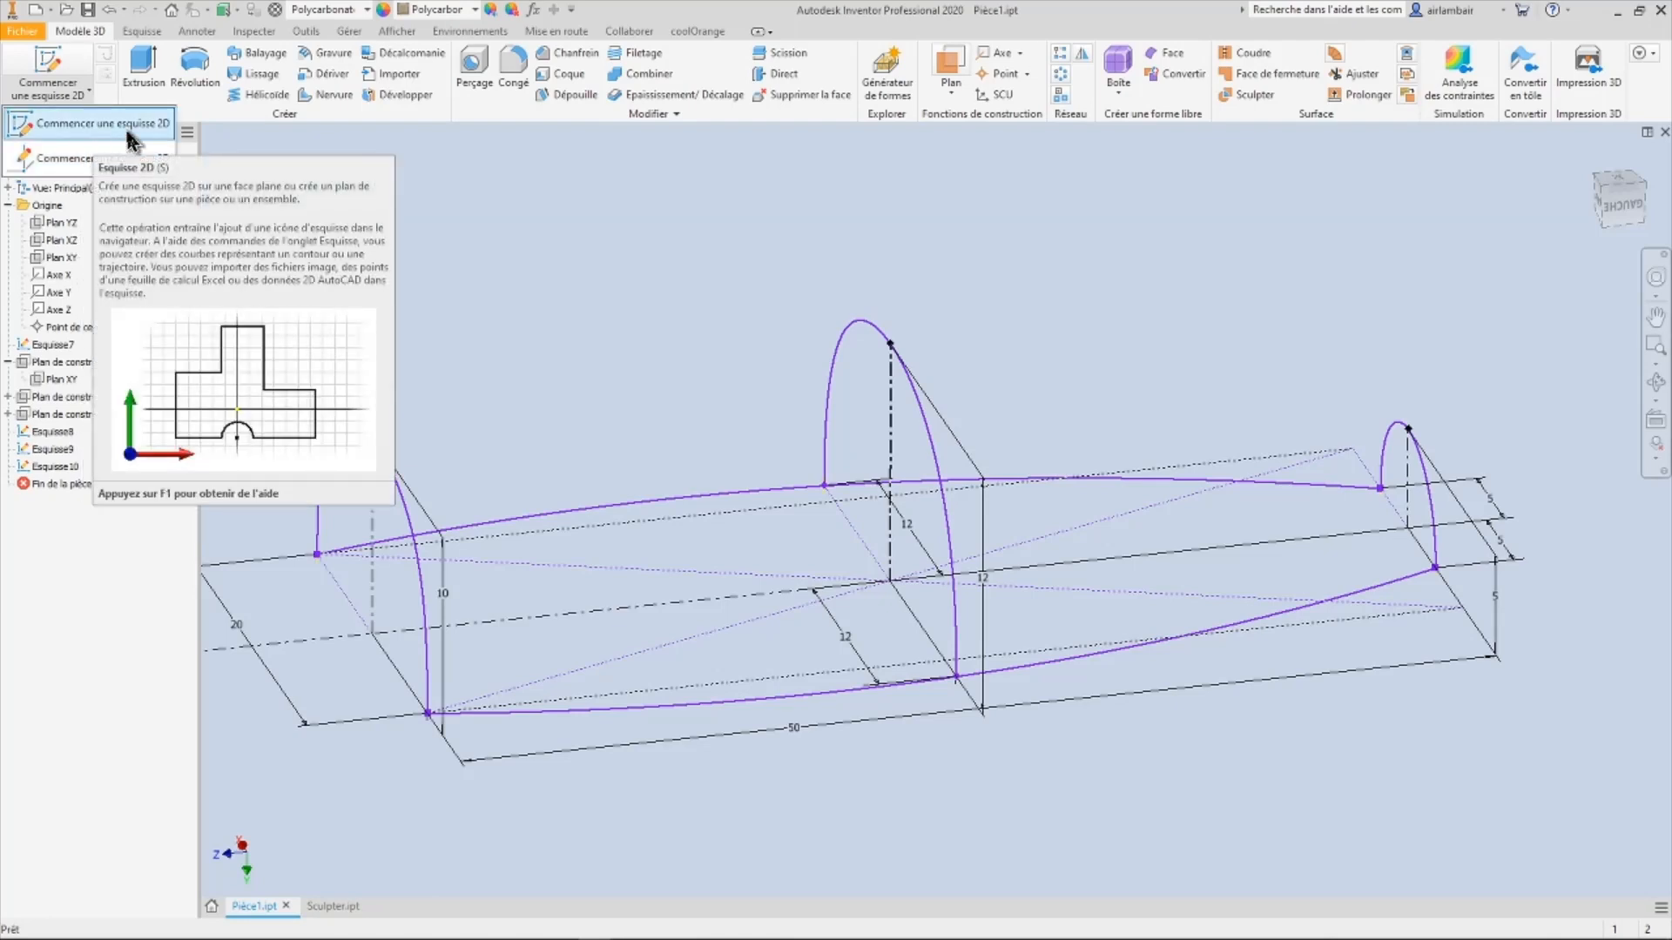
pyautogui.scroll(-5, 703, 357)
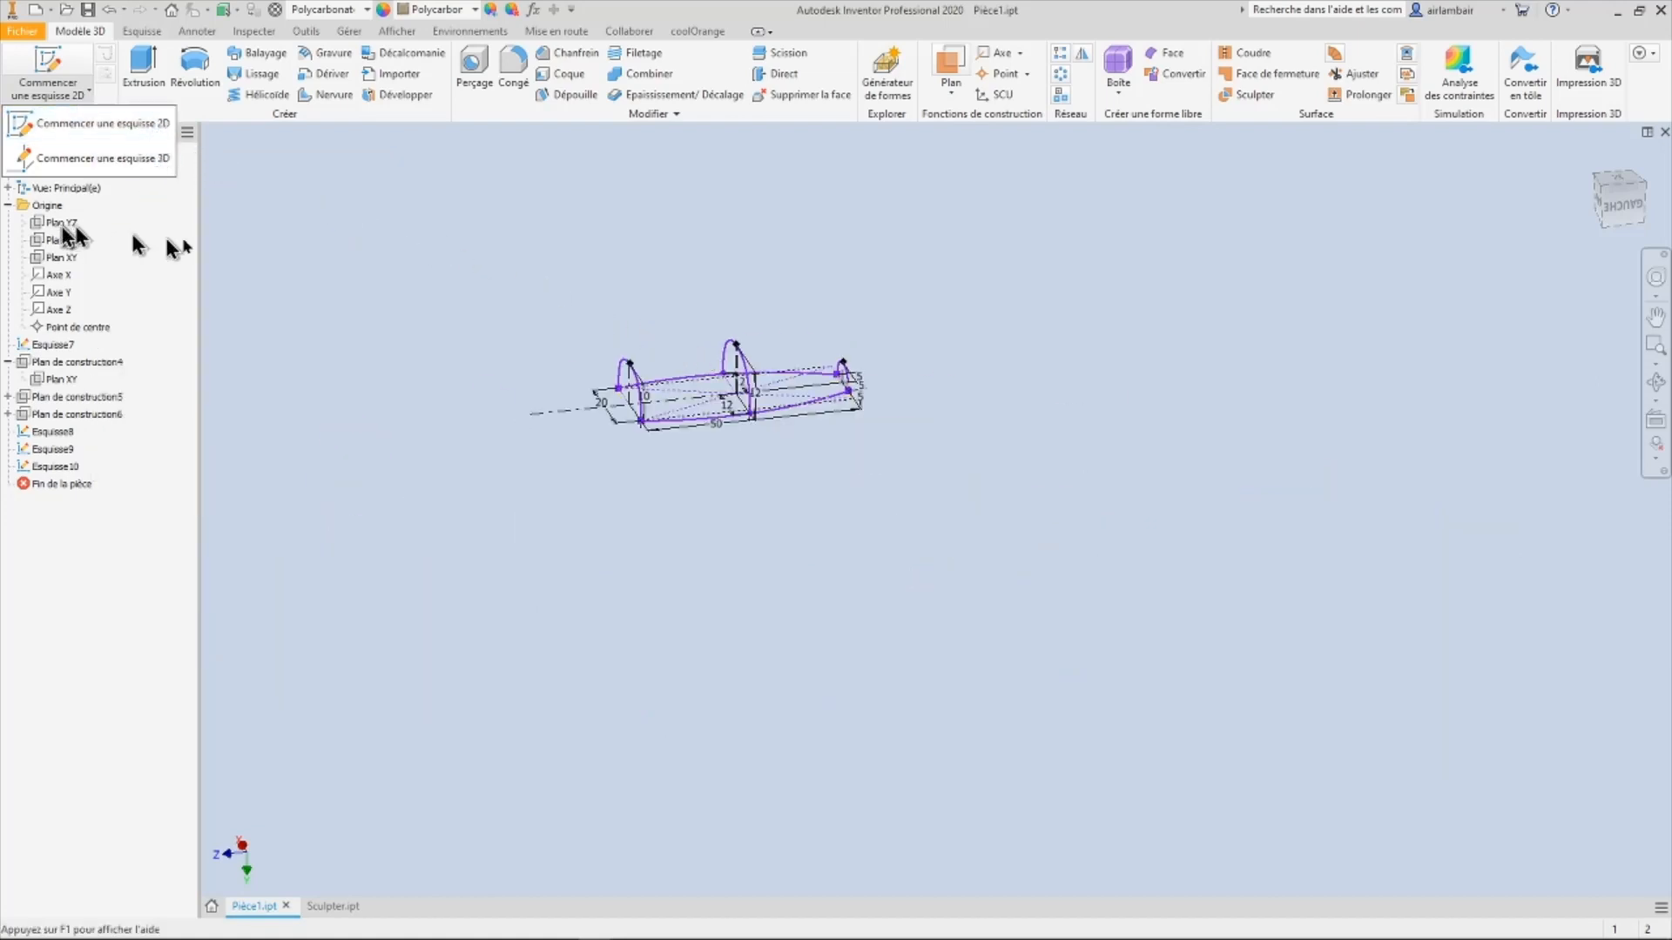
pyautogui.scroll(-3, 562, 309)
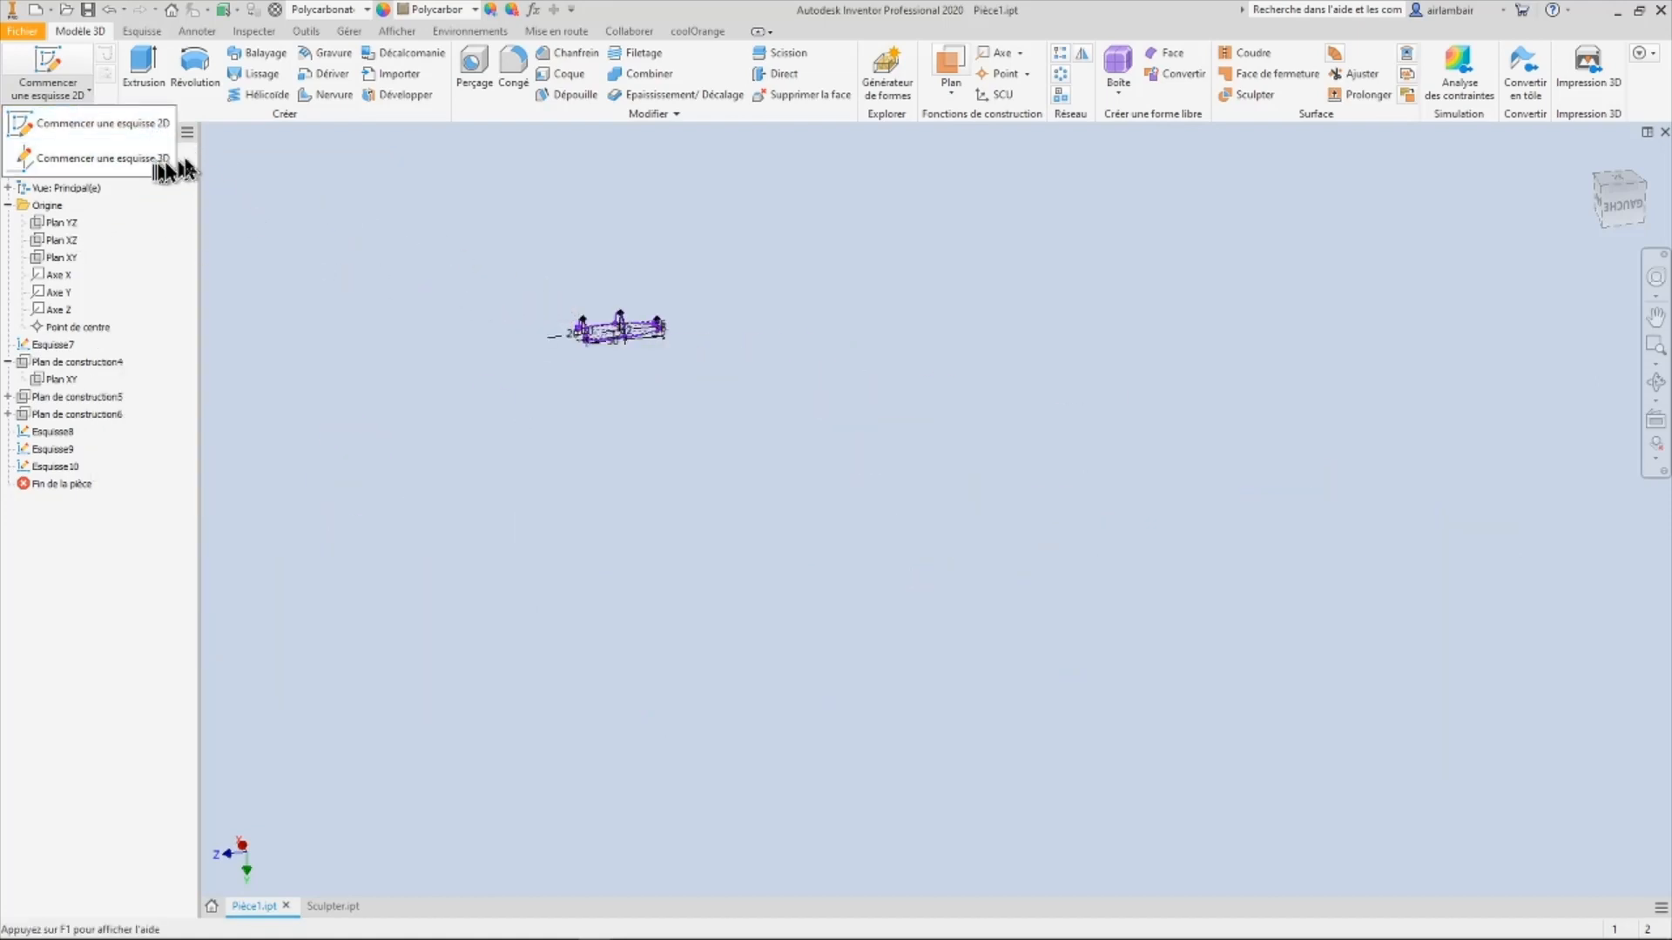
pyautogui.click(238, 201)
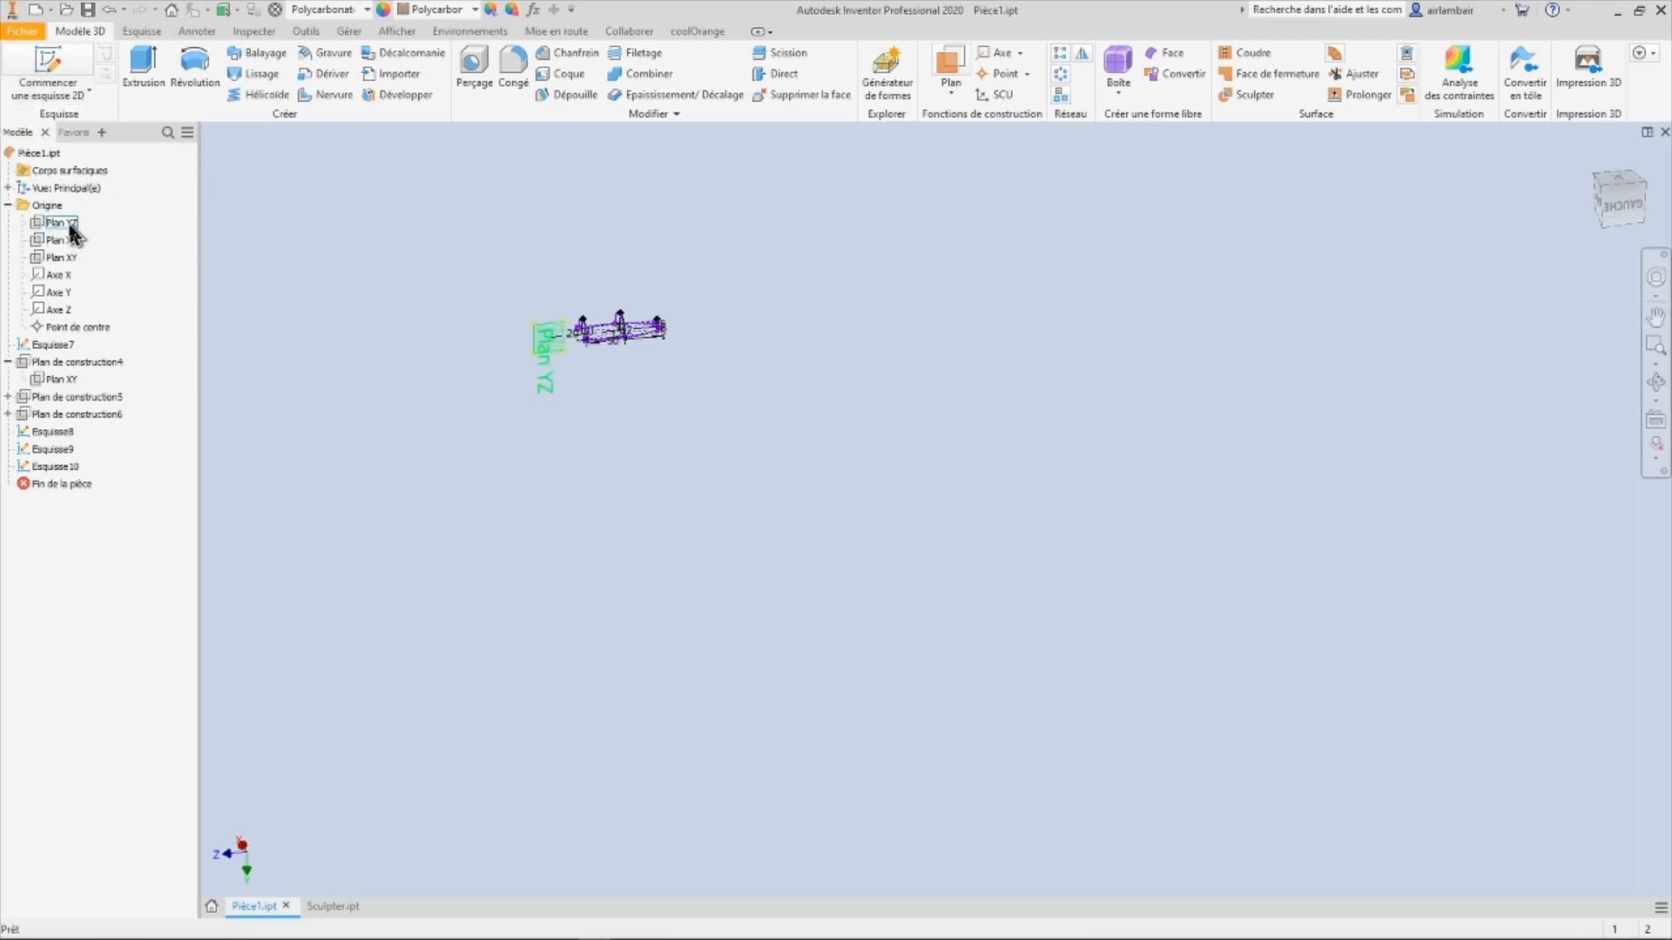
pyautogui.scroll(5, 505, 296)
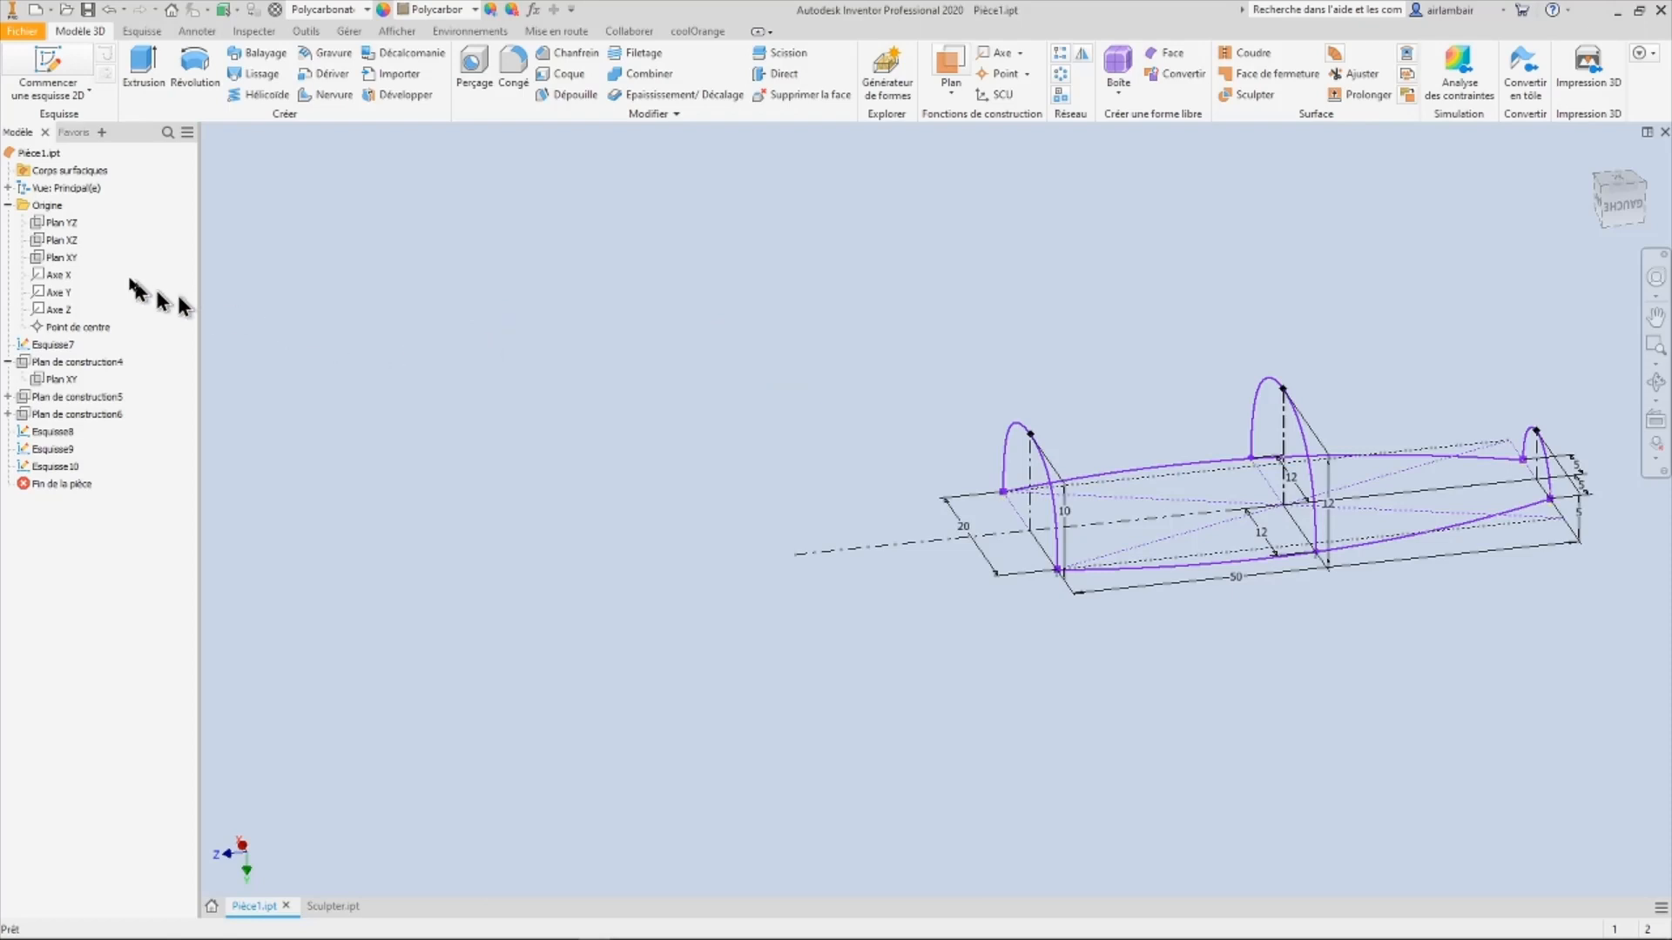
pyautogui.rightClick(64, 228)
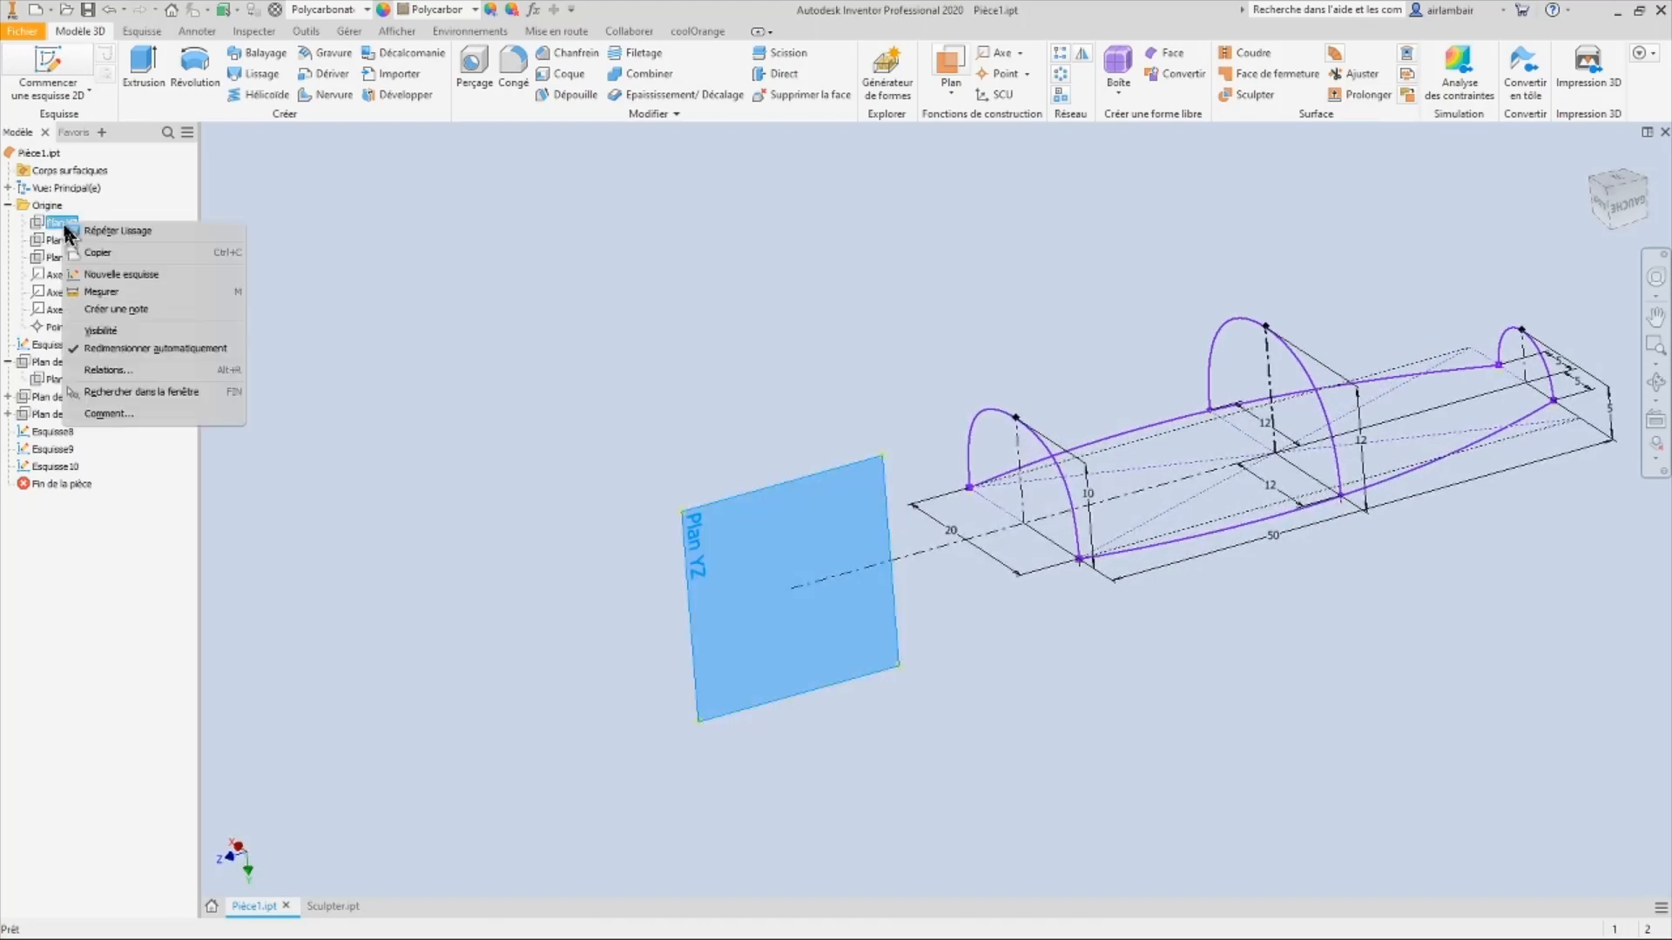
pyautogui.click(122, 274)
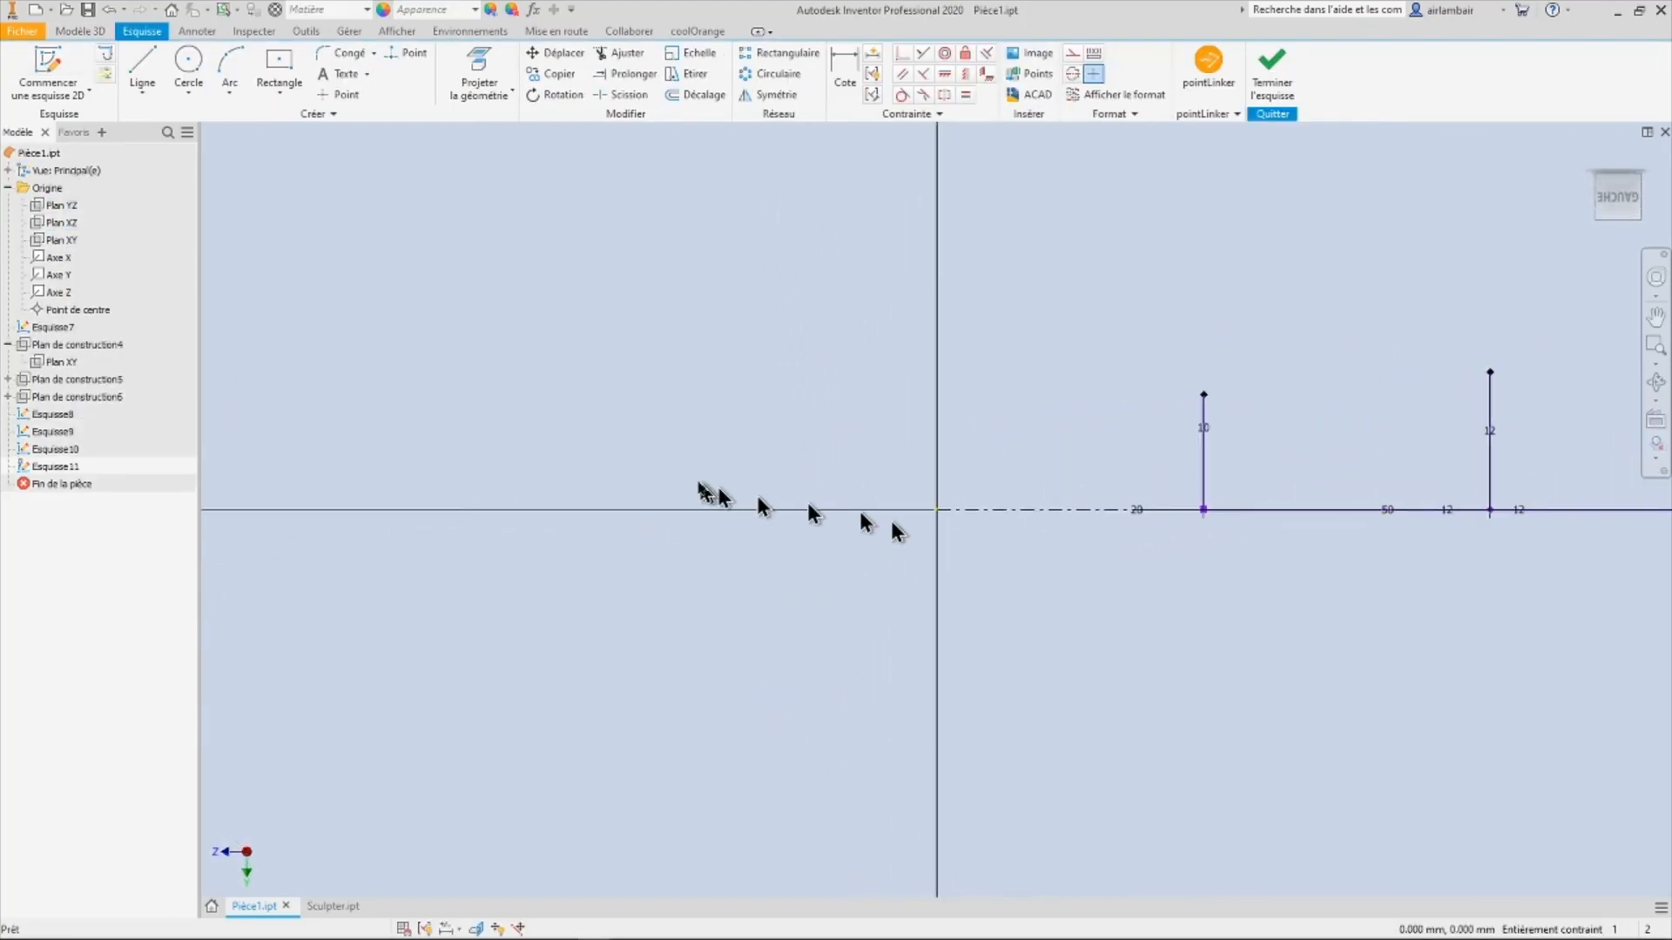
# Step: Project the top points of the three arch sections into the side-view sketch on Plan YZ
pyautogui.scroll(4, 1048, 436)
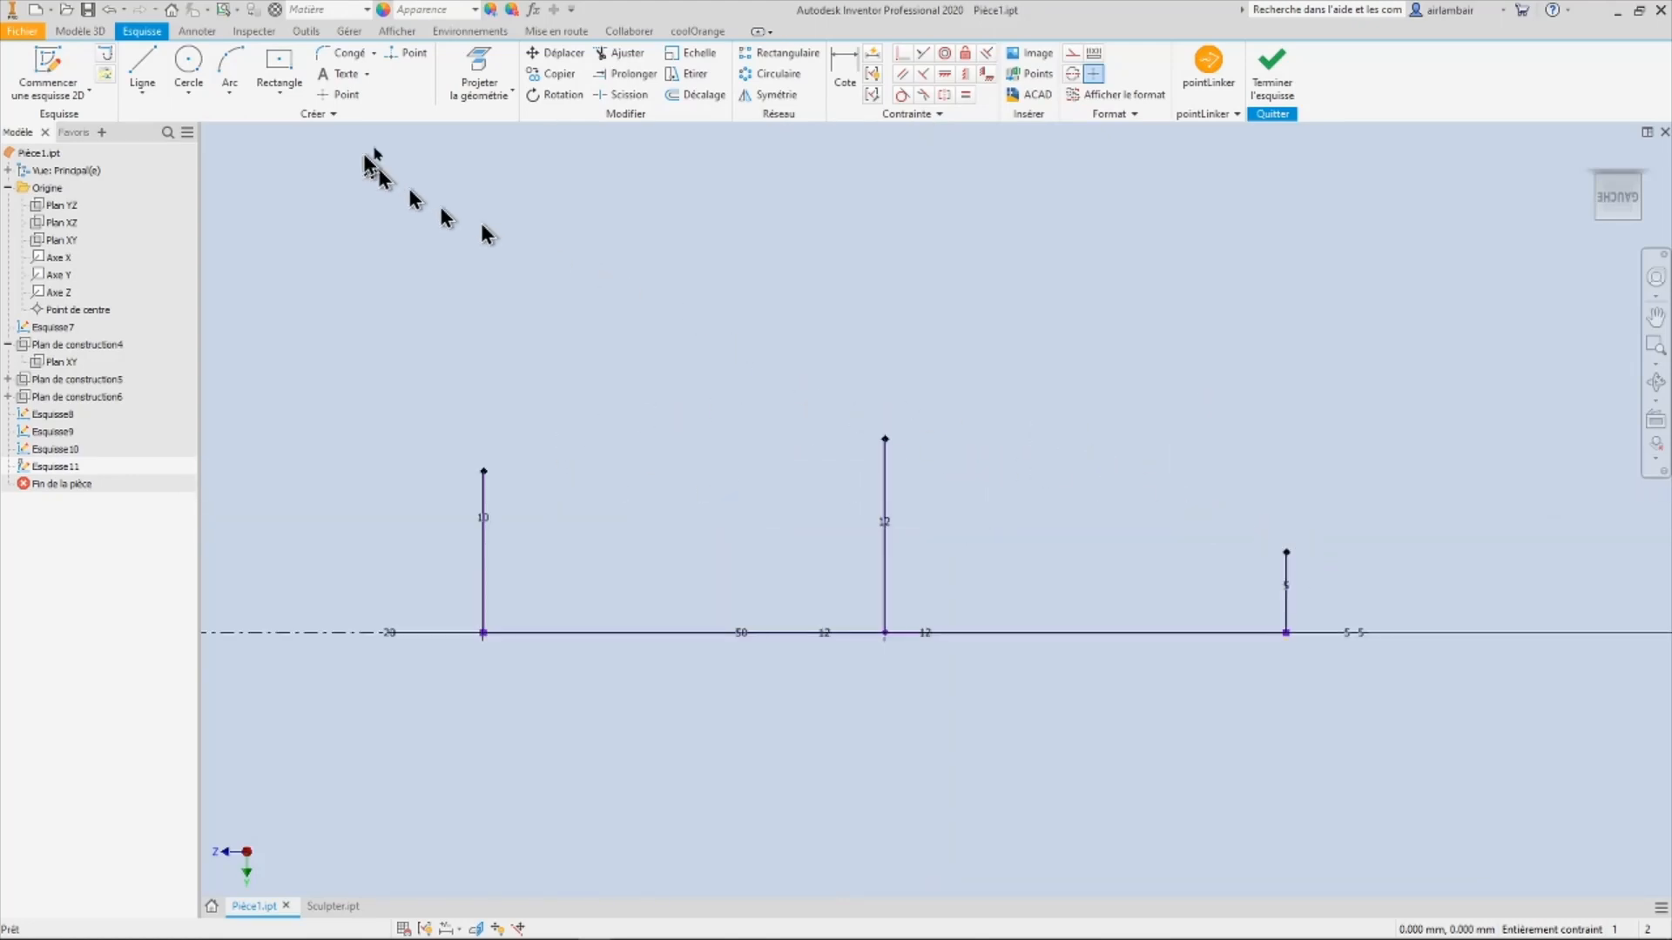
pyautogui.click(482, 87)
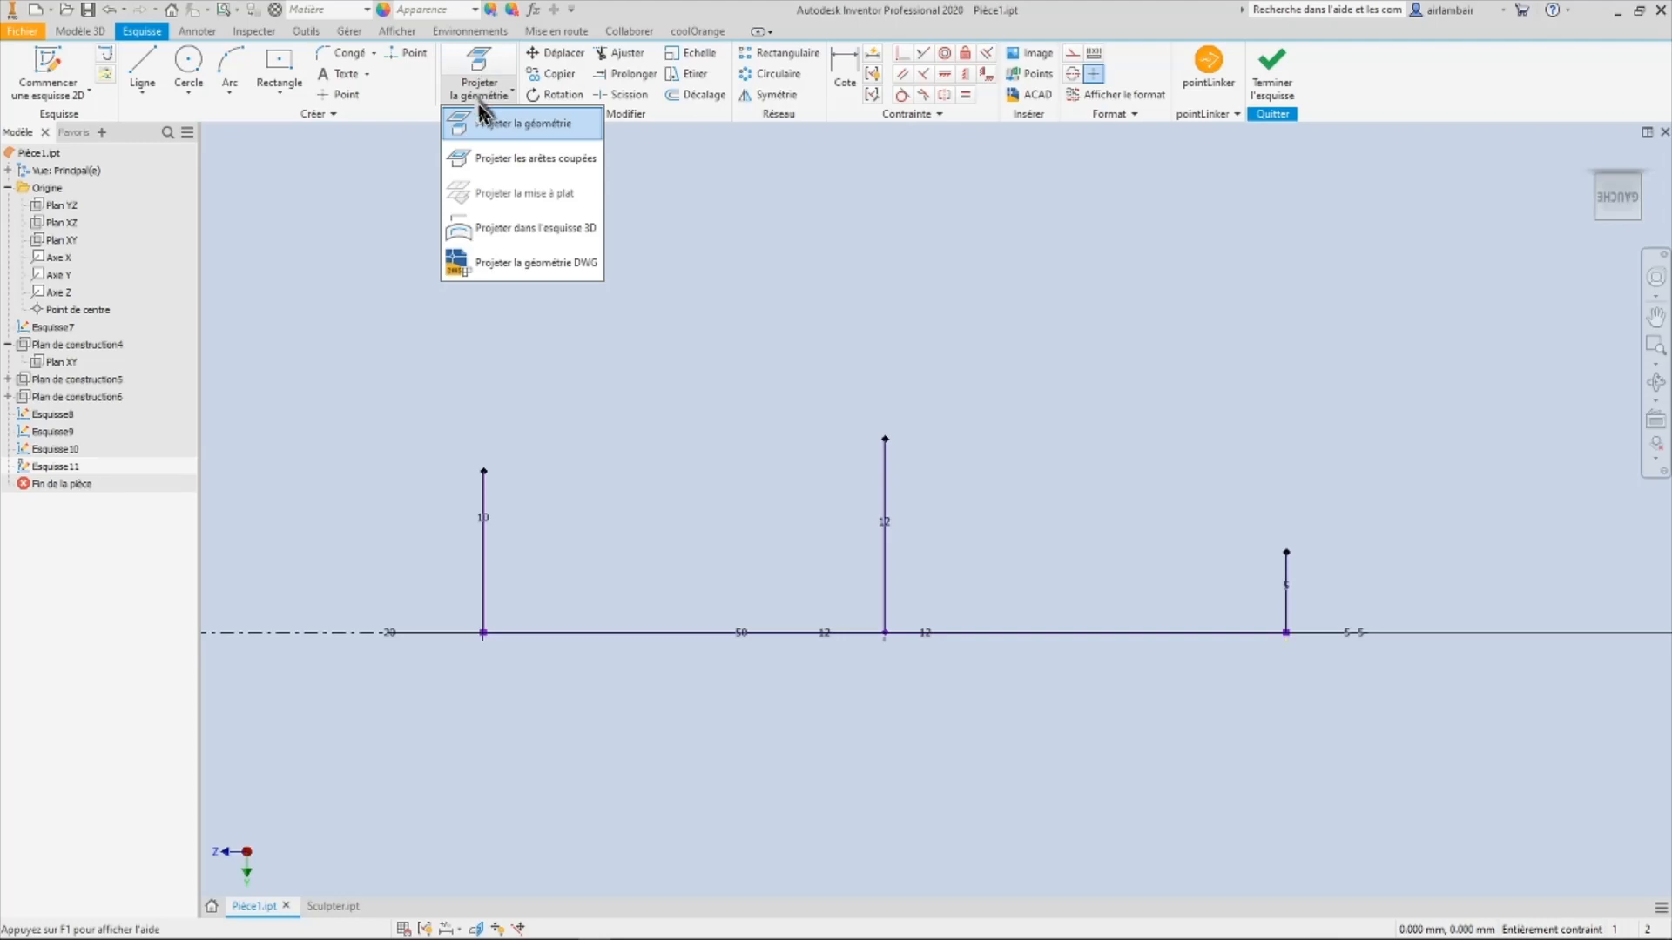
pyautogui.click(492, 128)
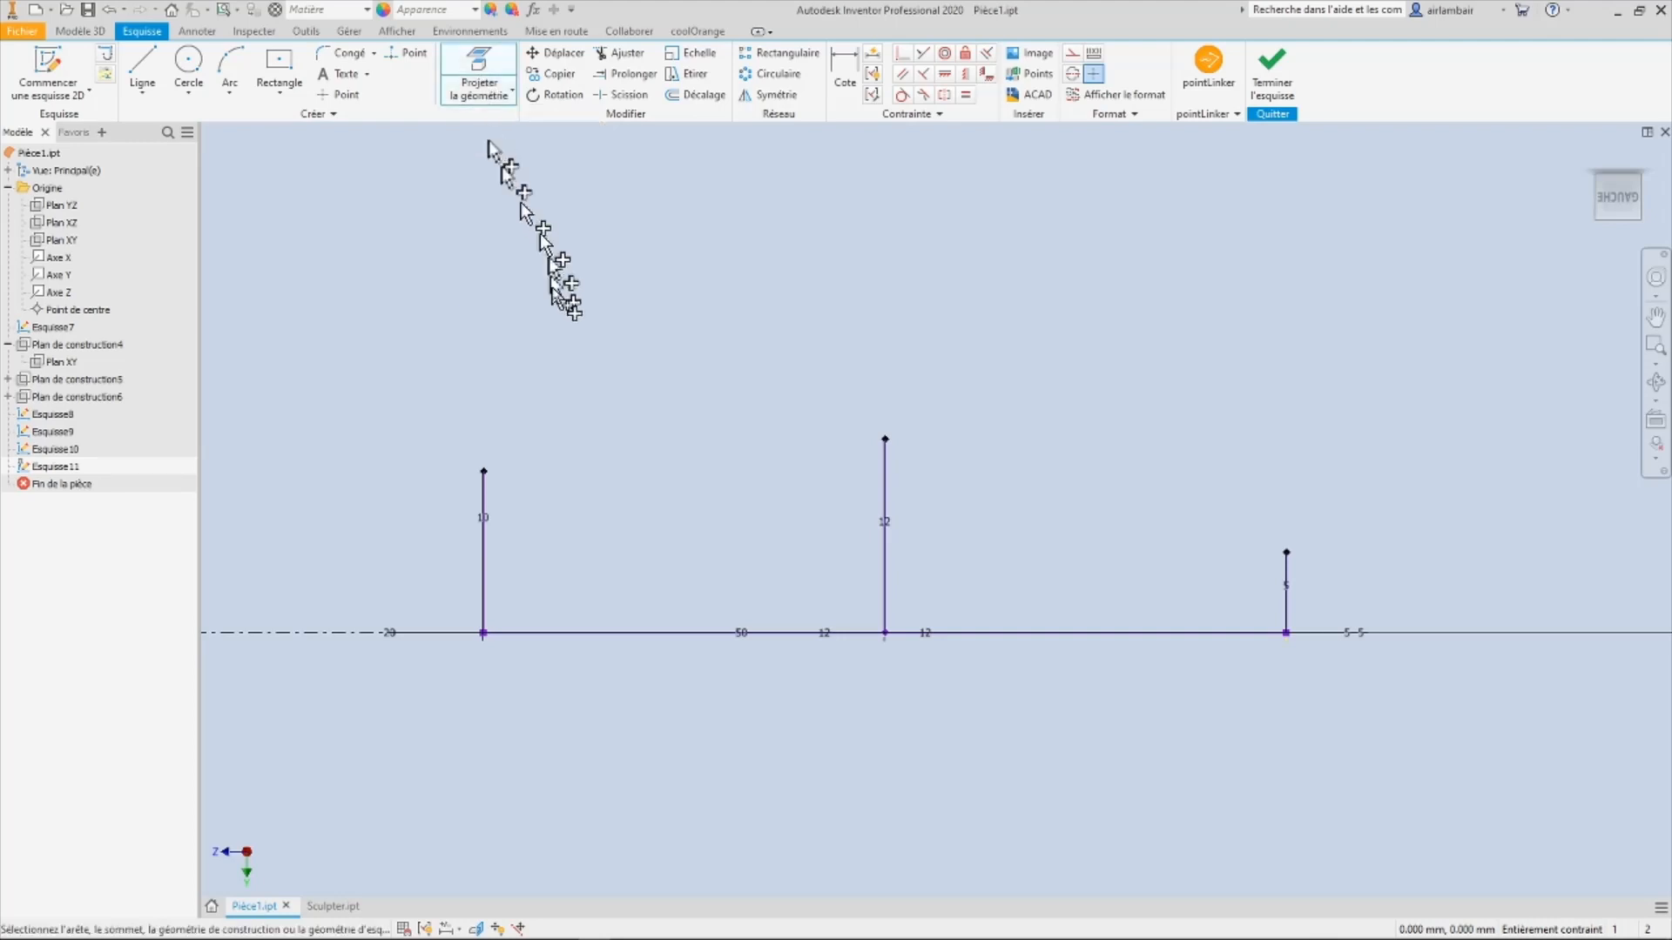
pyautogui.moveTo(561, 366)
pyautogui.keyDown('shift'); pyautogui.mouseDown(button='middle')
pyautogui.moveTo(523, 444)
pyautogui.moveTo(440, 455)
pyautogui.mouseUp(button='middle'); pyautogui.keyUp('shift')
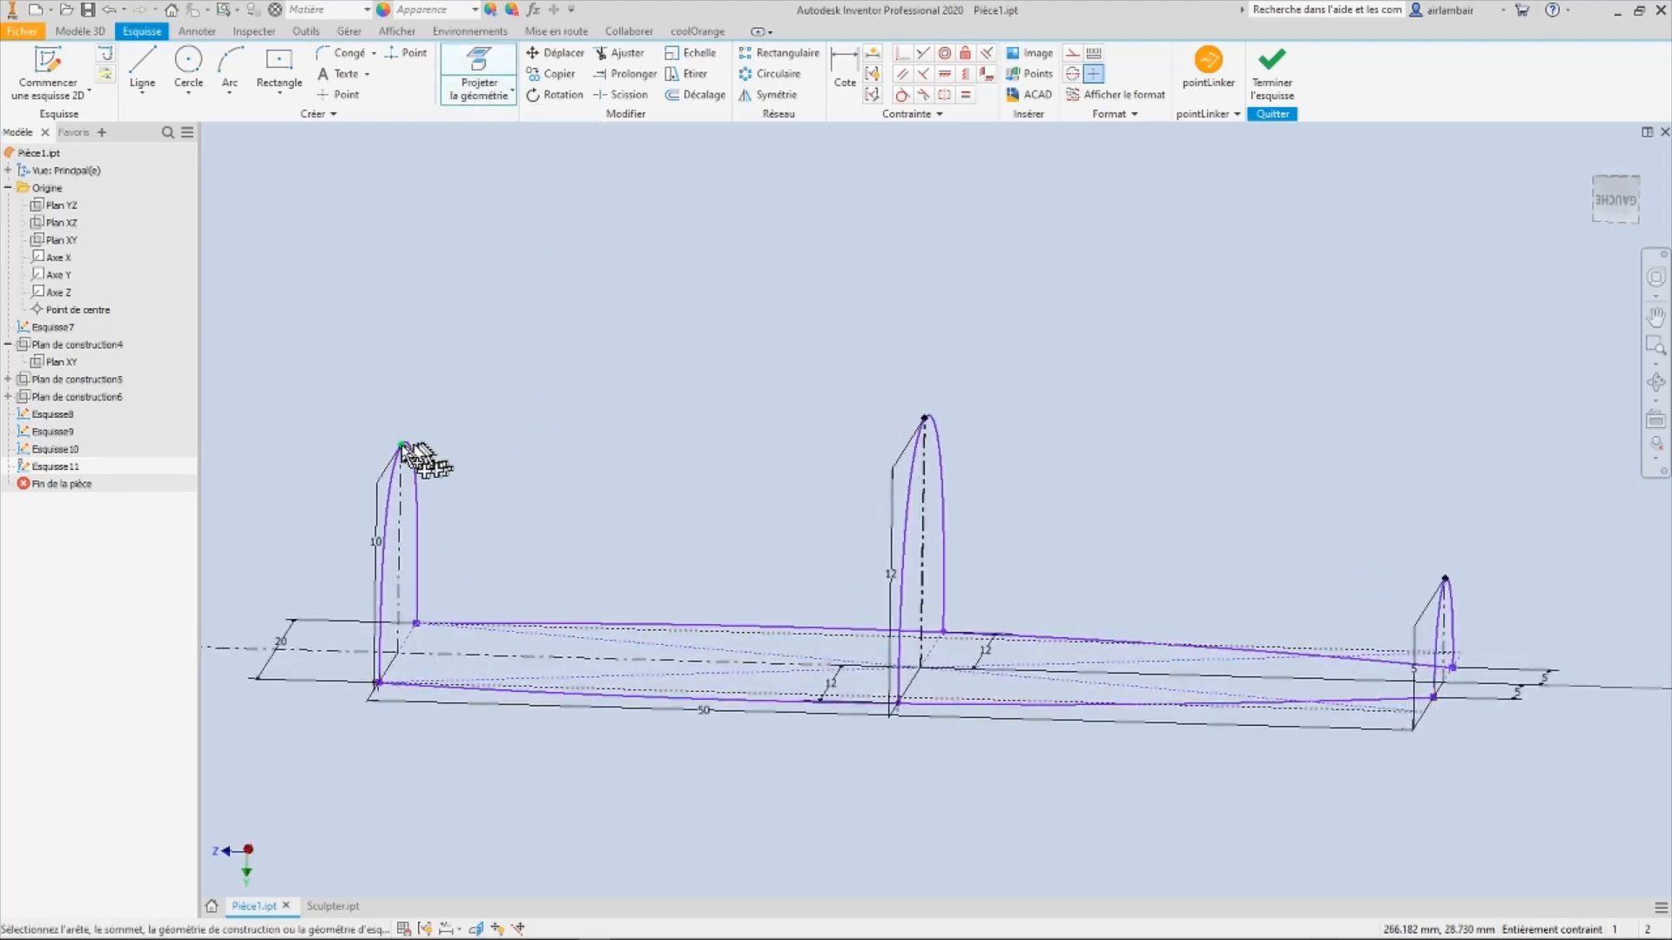
pyautogui.scroll(5, 418, 454)
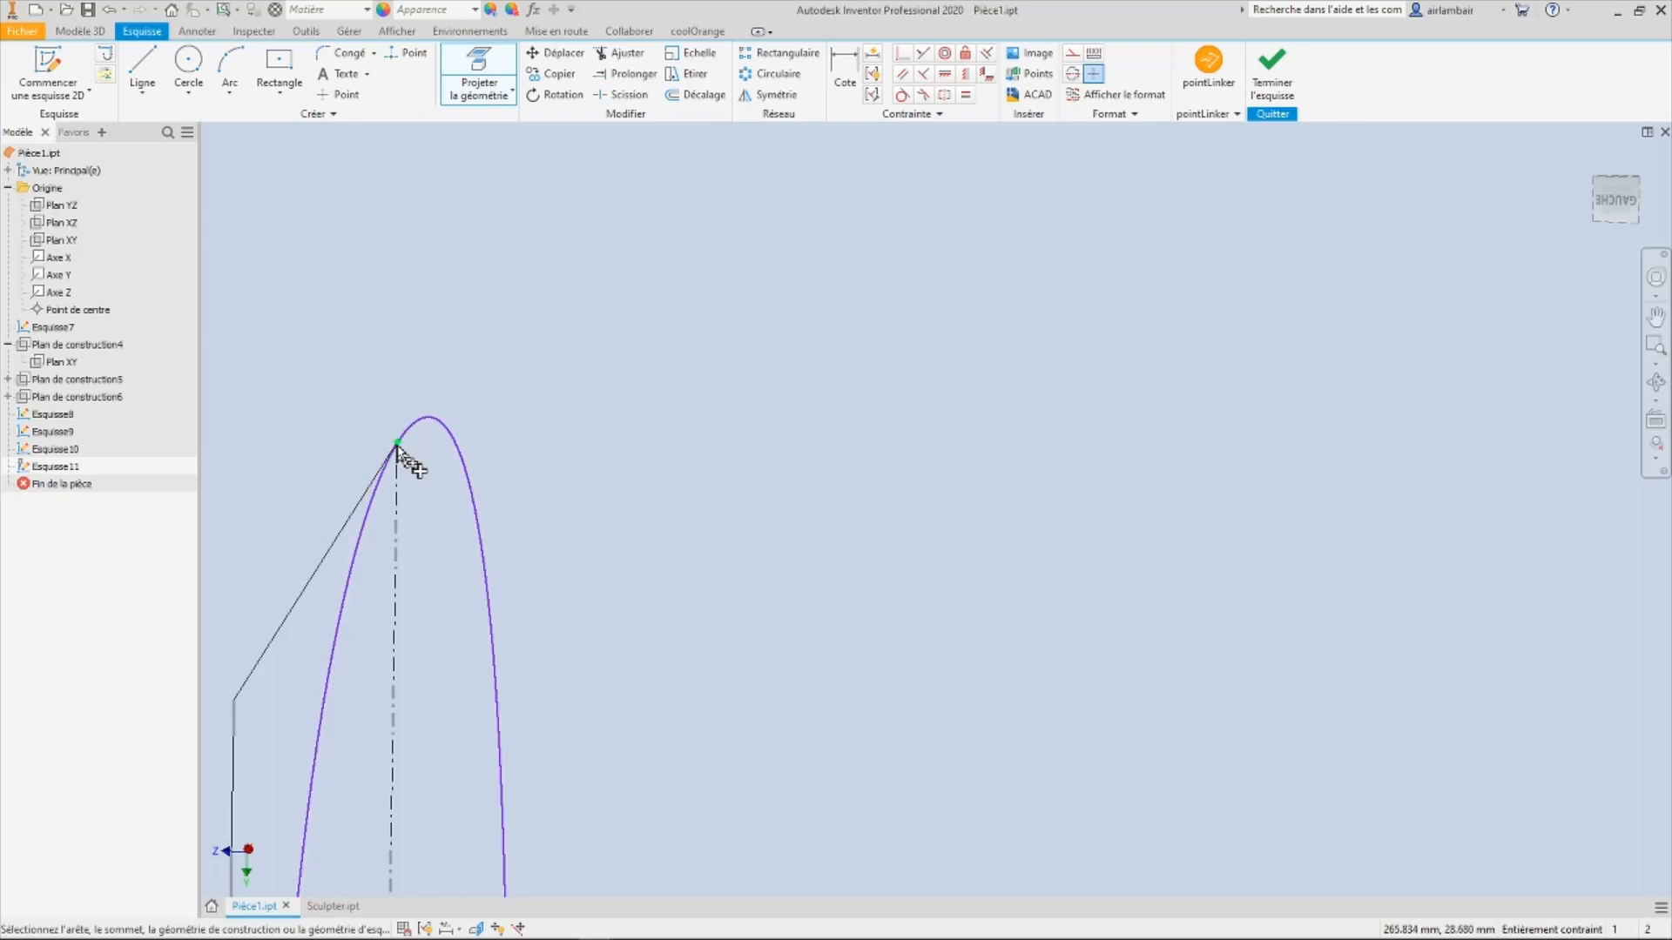
pyautogui.click(399, 443)
pyautogui.scroll(4, 757, 428)
pyautogui.scroll(-7, 1202, 382)
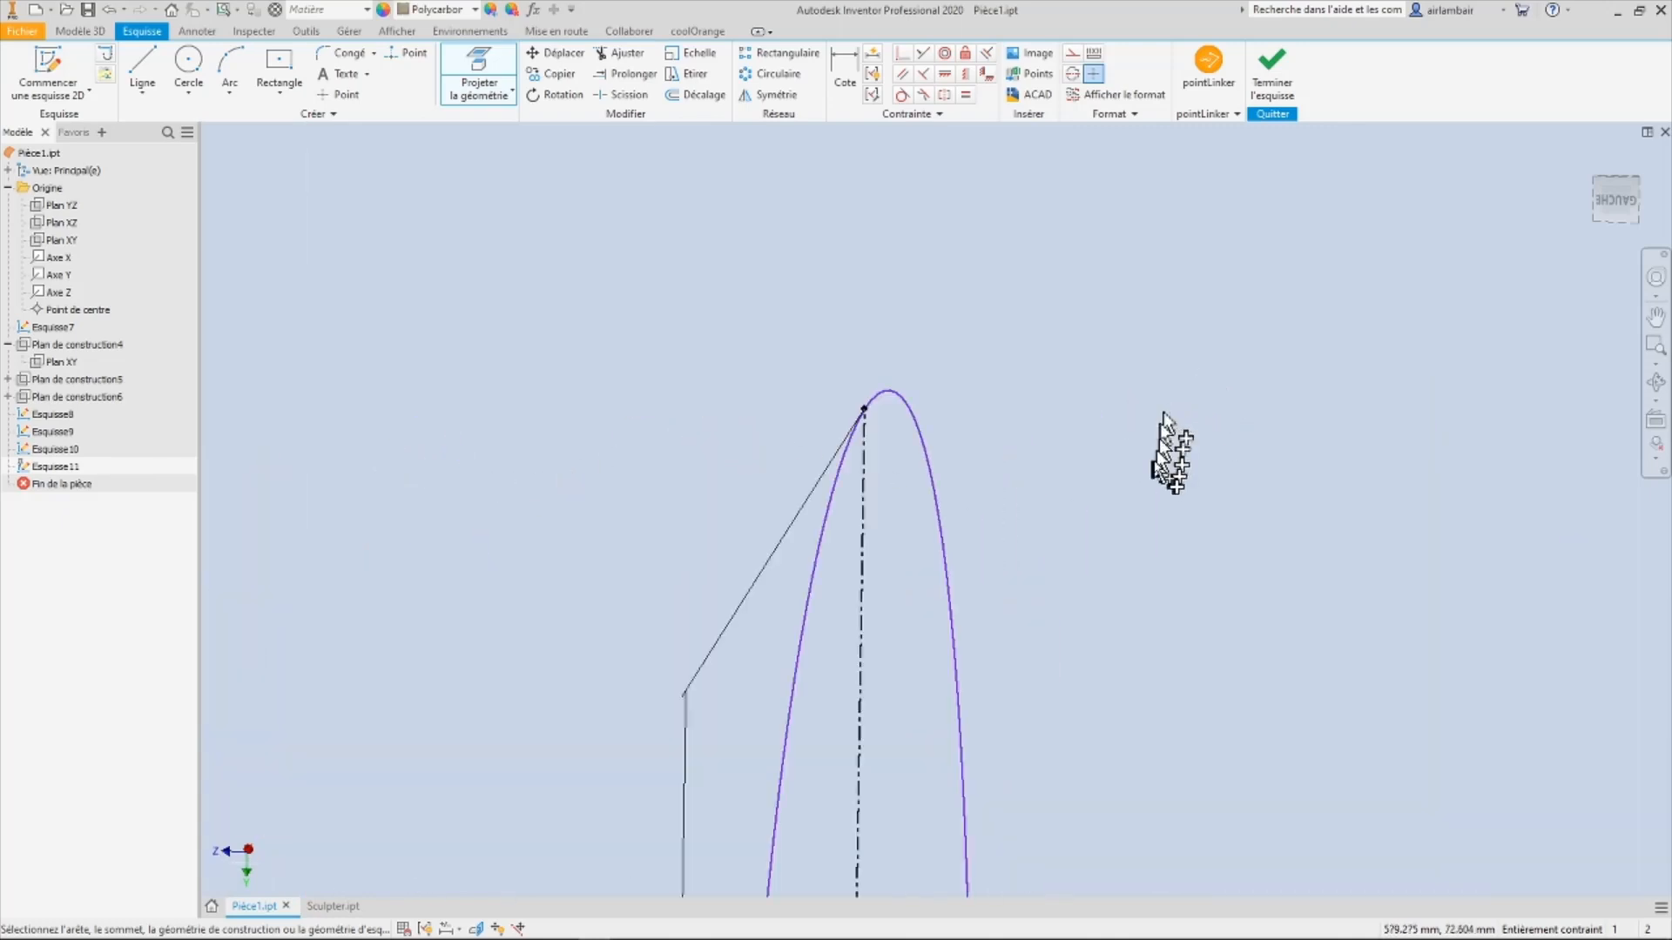
pyautogui.scroll(3, 871, 409)
pyautogui.scroll(-1, 675, 376)
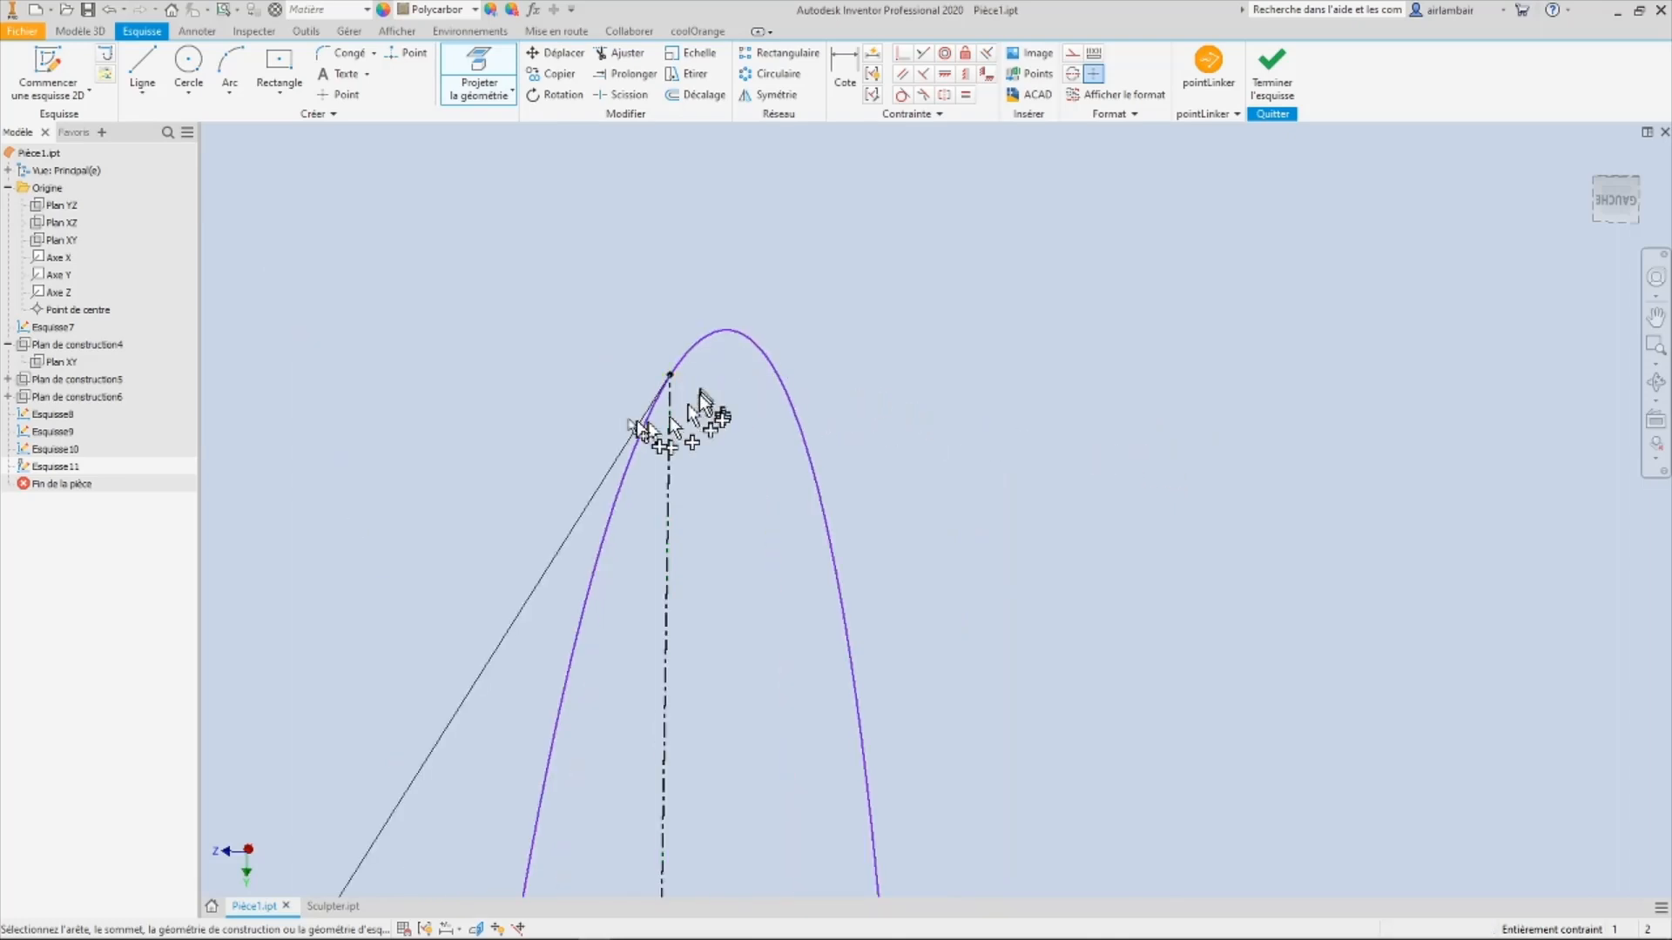
pyautogui.scroll(4, 698, 395)
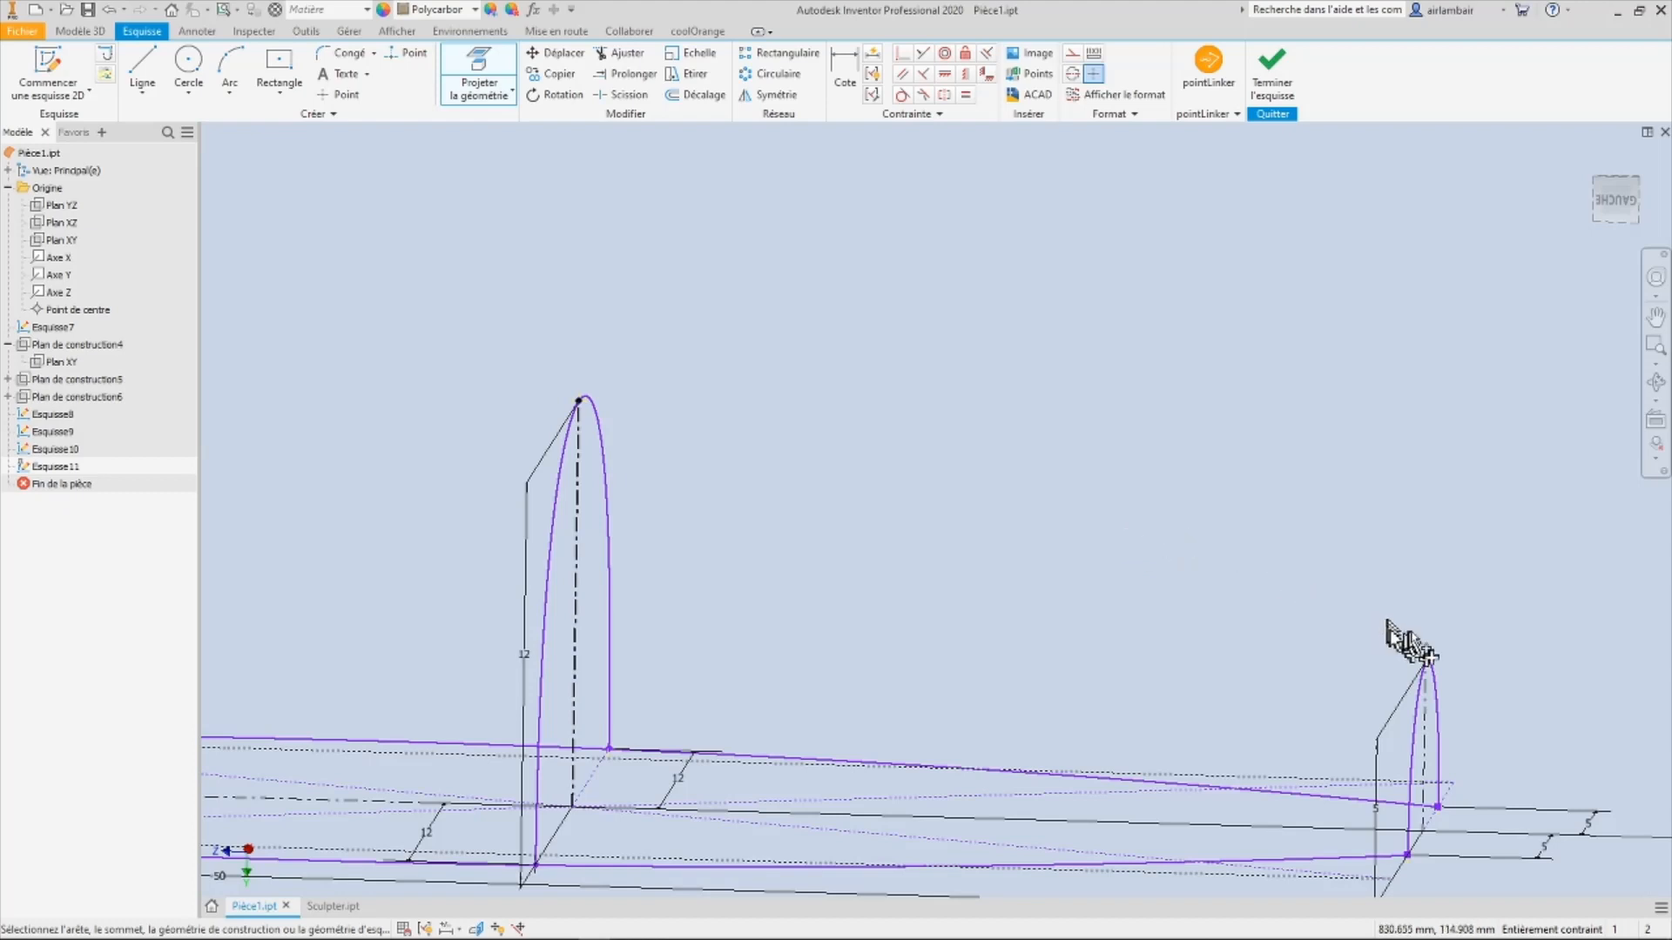
pyautogui.scroll(-4, 1492, 727)
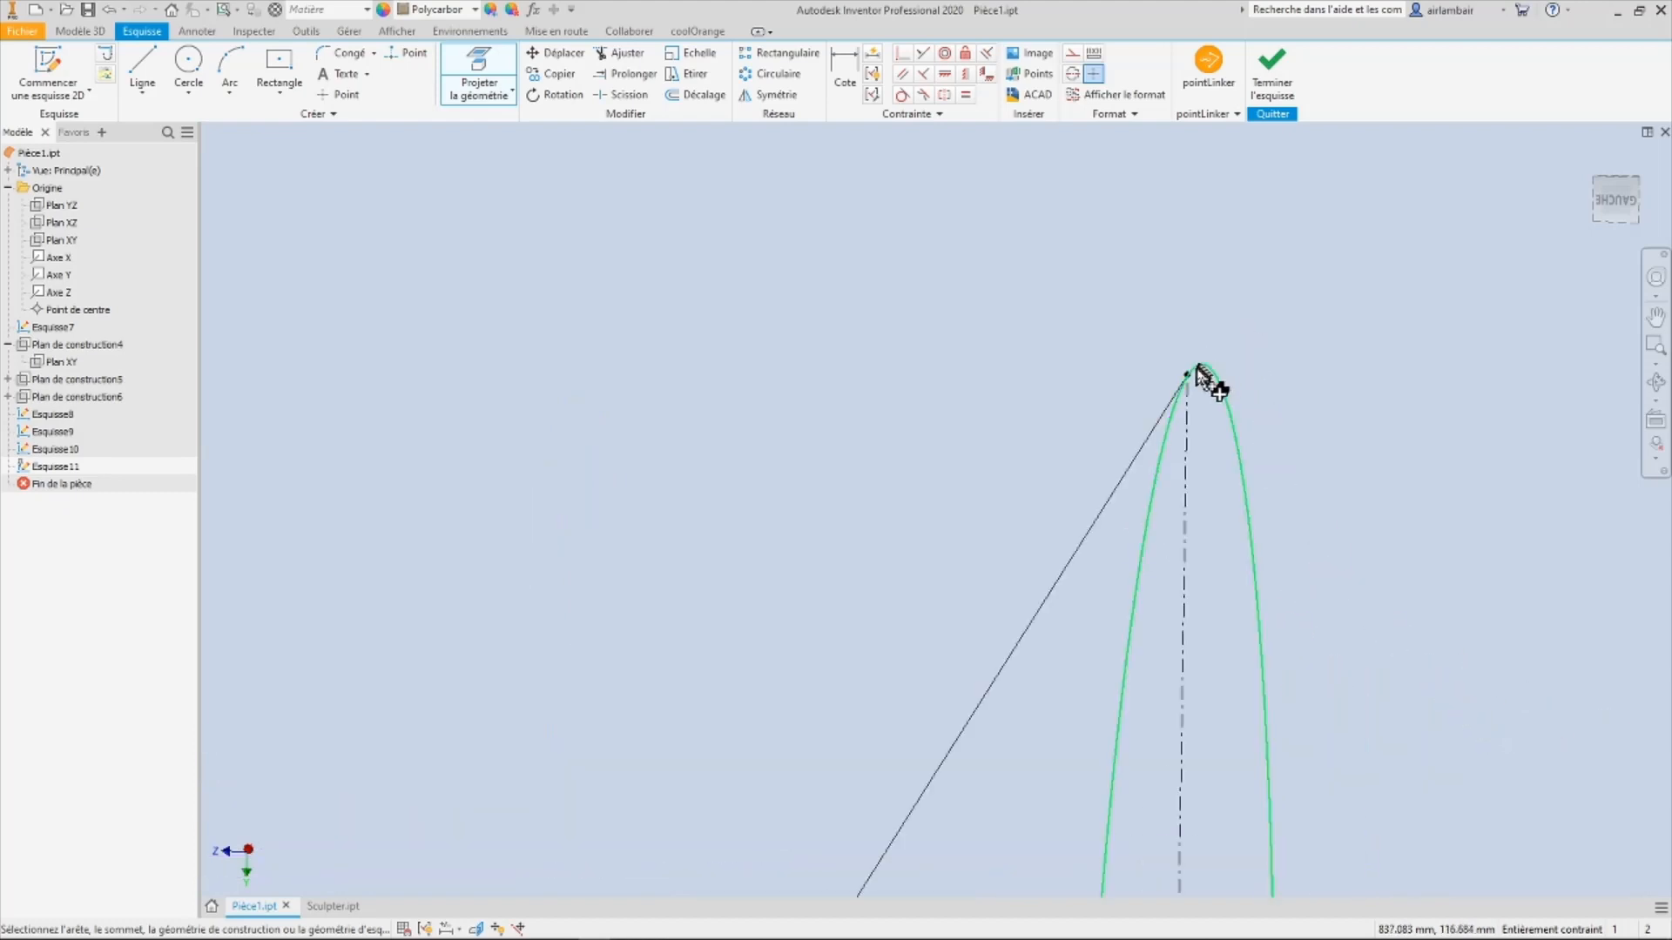
pyautogui.scroll(5, 1132, 401)
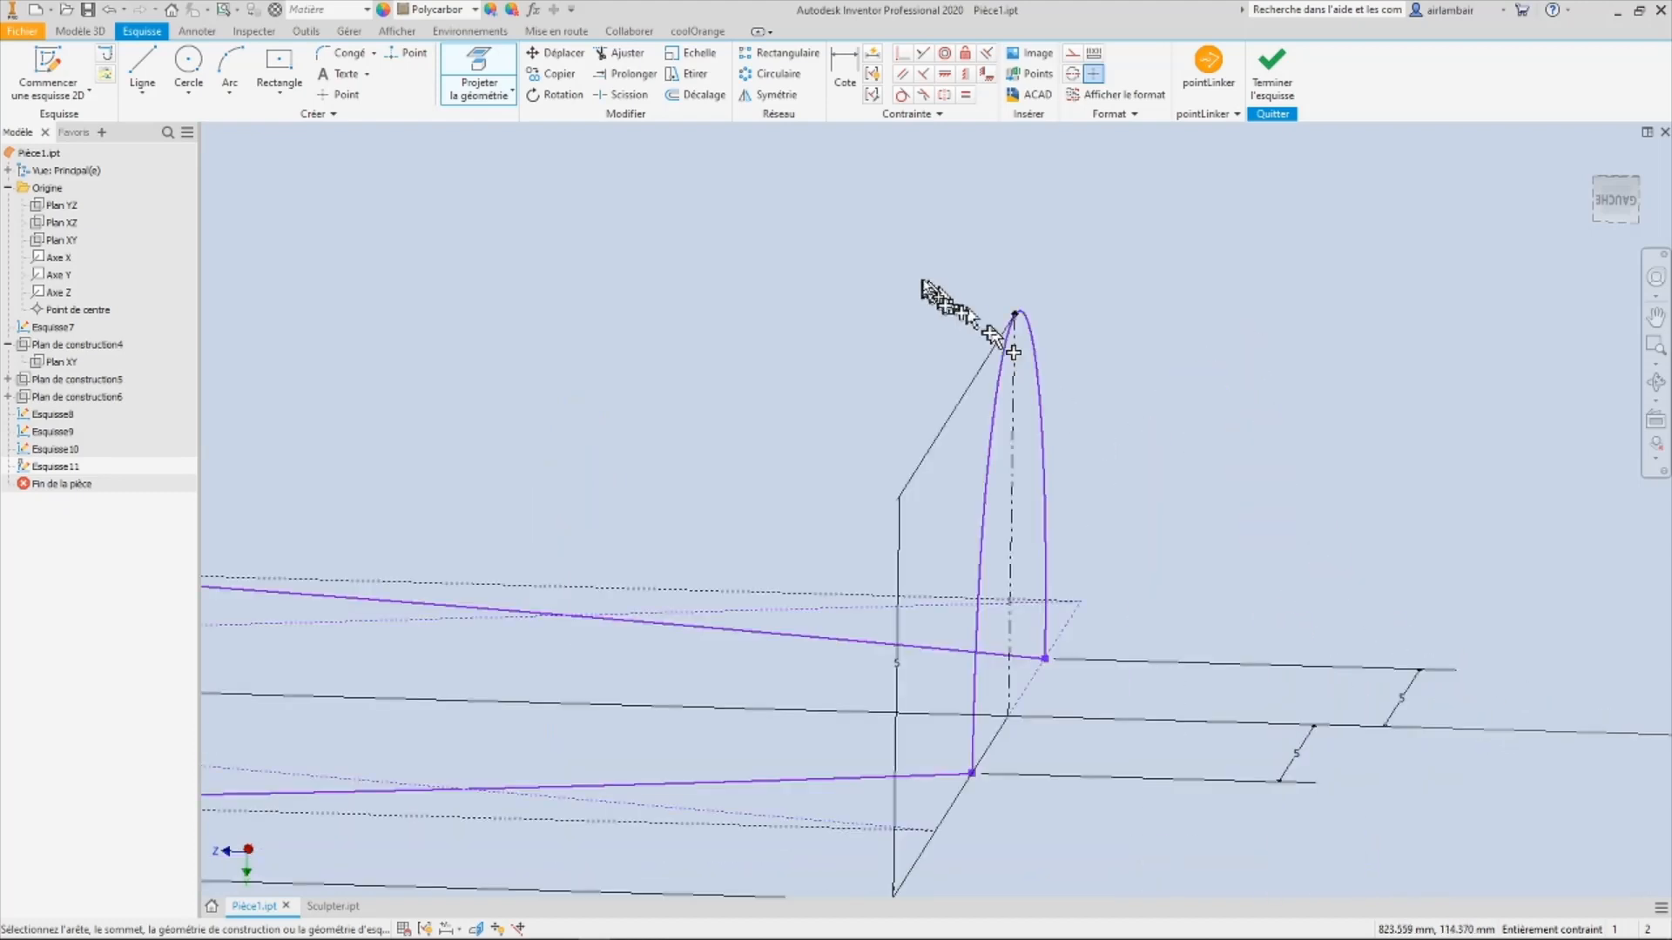
pyautogui.moveTo(883, 333)
pyautogui.keyDown('shift'); pyautogui.mouseDown(button='middle')
pyautogui.moveTo(939, 353)
pyautogui.moveTo(875, 268)
pyautogui.mouseUp(button='middle'); pyautogui.keyUp('shift')
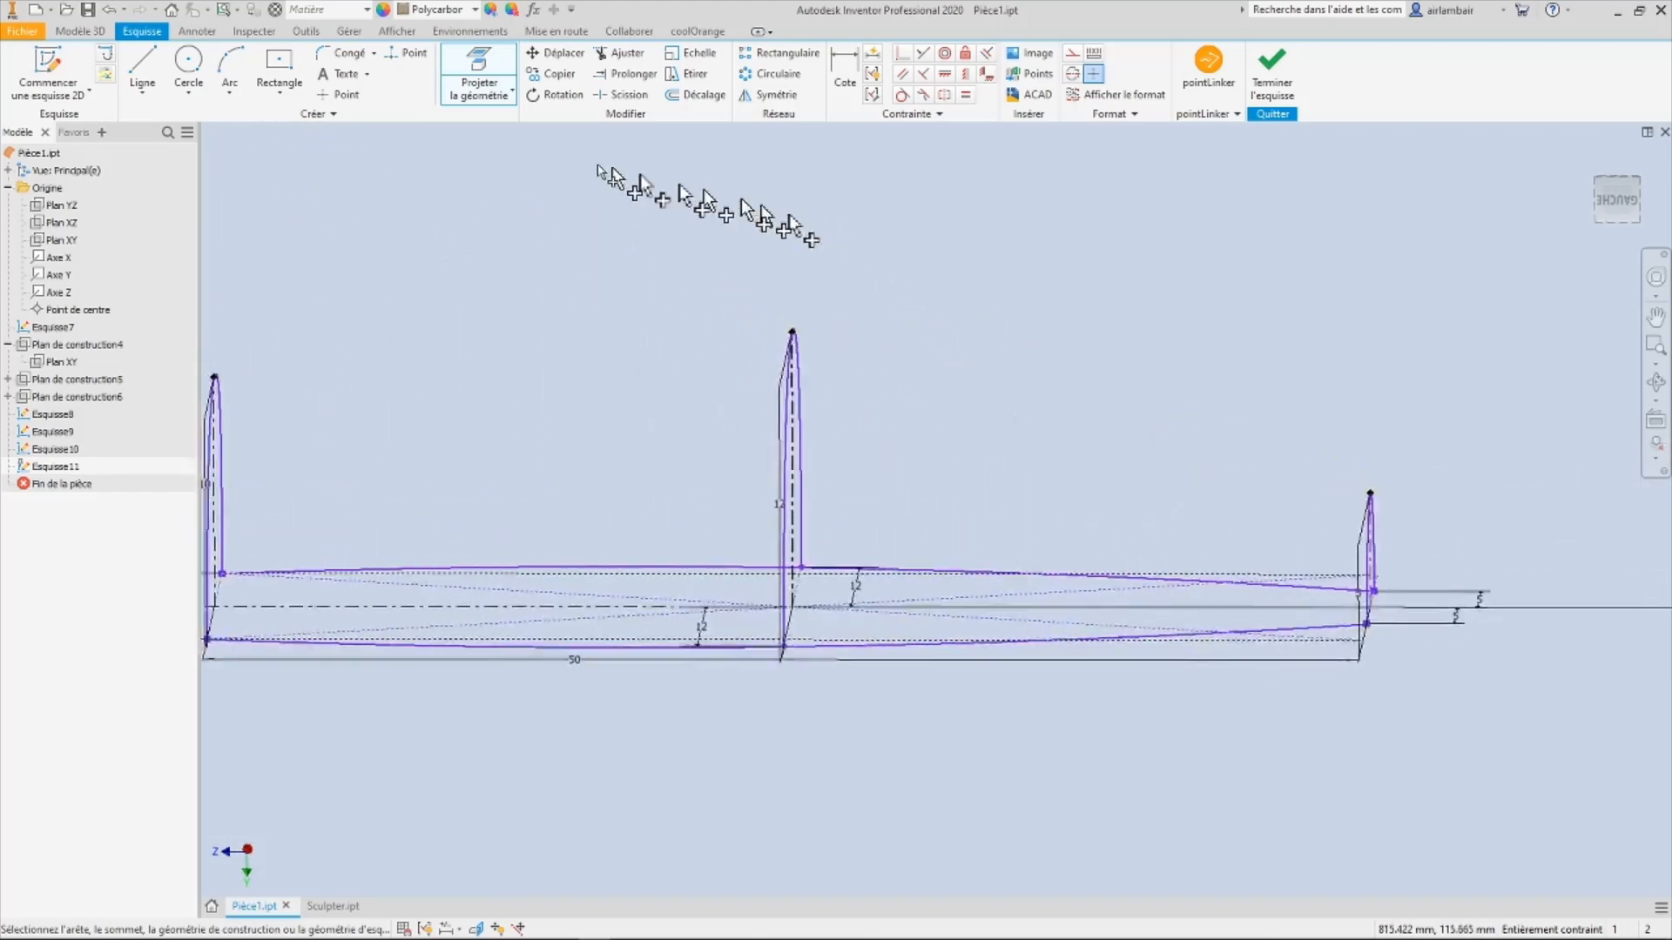
# Step: Draw a three-point arc from the 10 mm arch's top to the smallest arch's top, passing through the middle arch's top, and finish the sketch
pyautogui.click(231, 70)
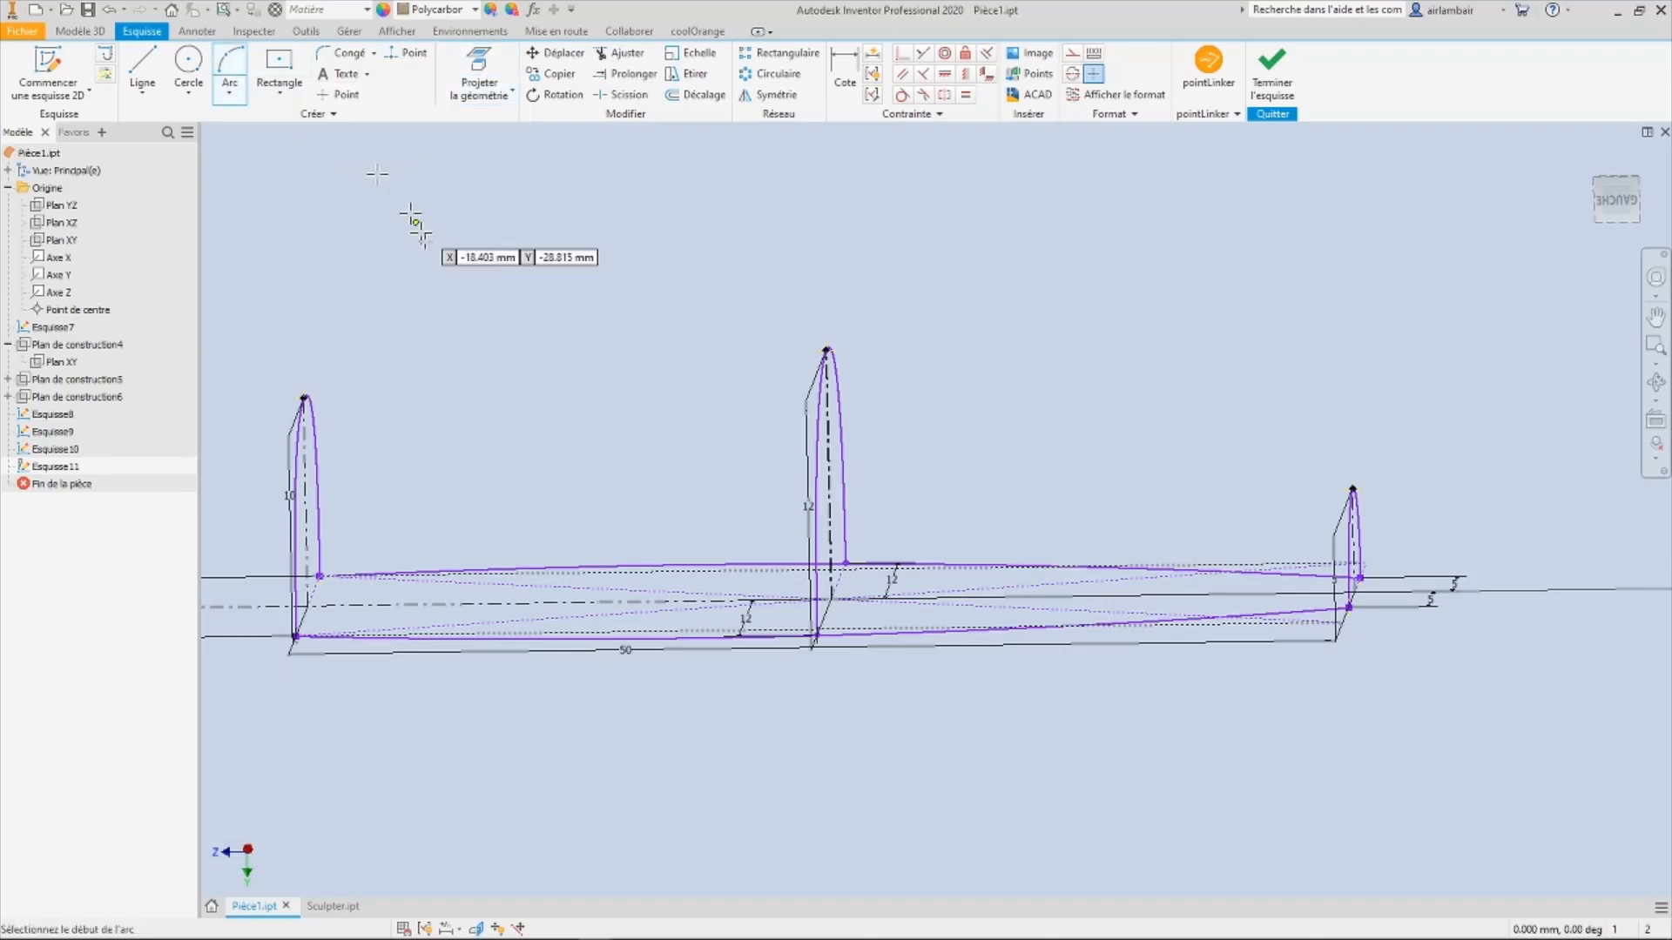
pyautogui.scroll(3, 330, 379)
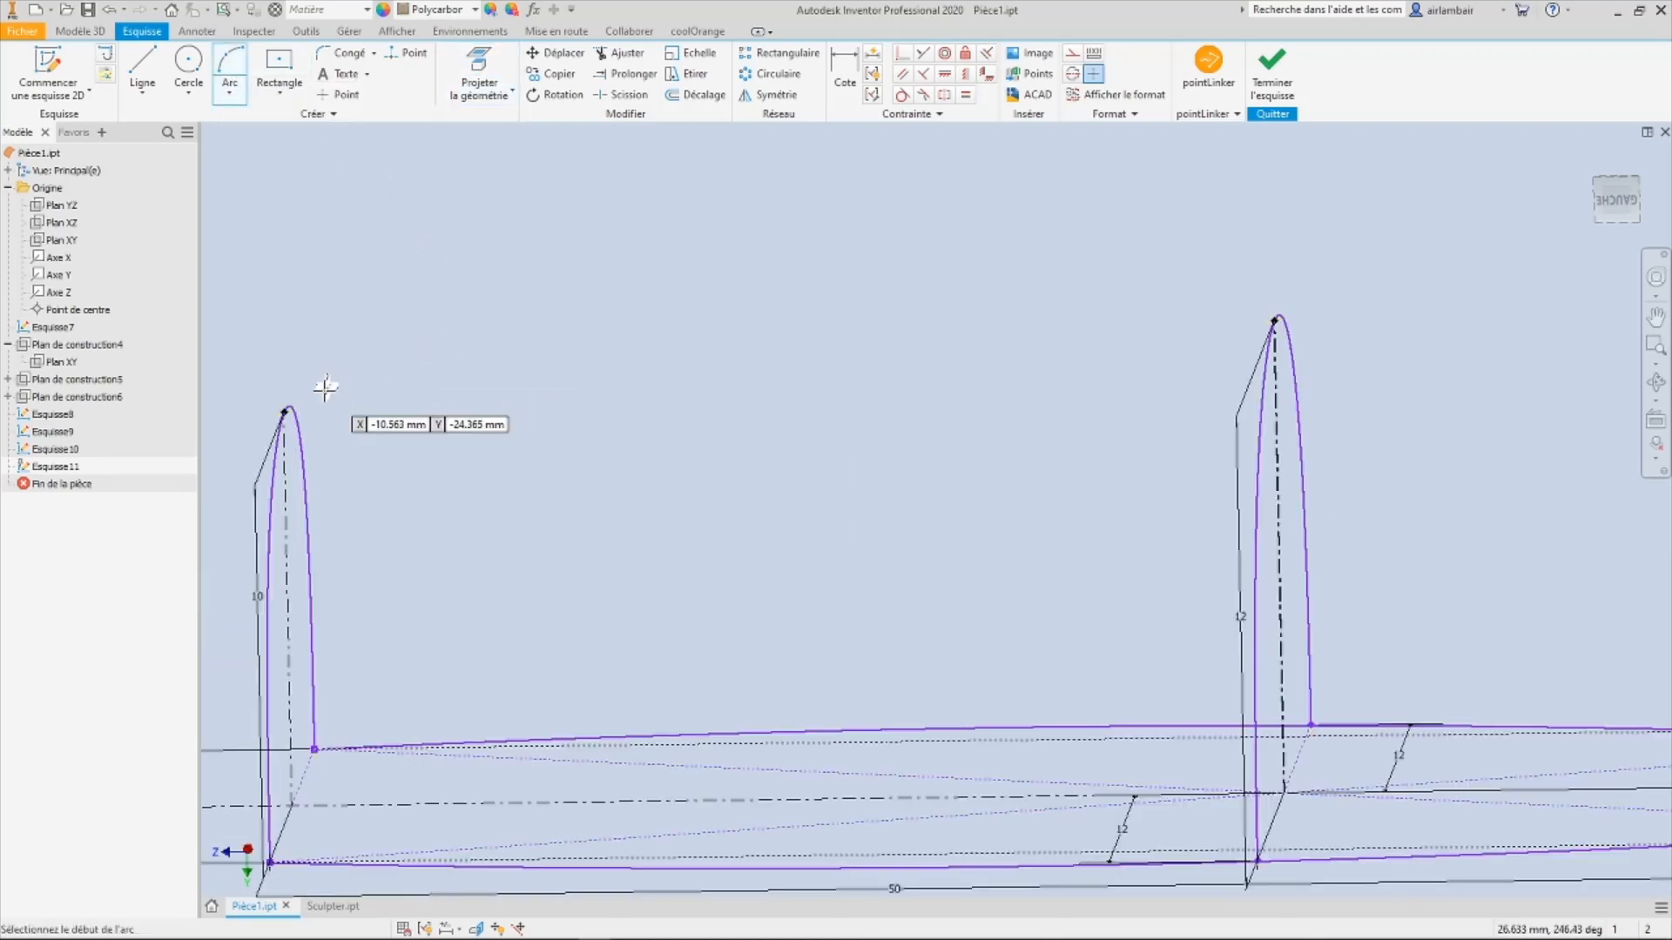
pyautogui.click(284, 411)
pyautogui.scroll(-3, 662, 374)
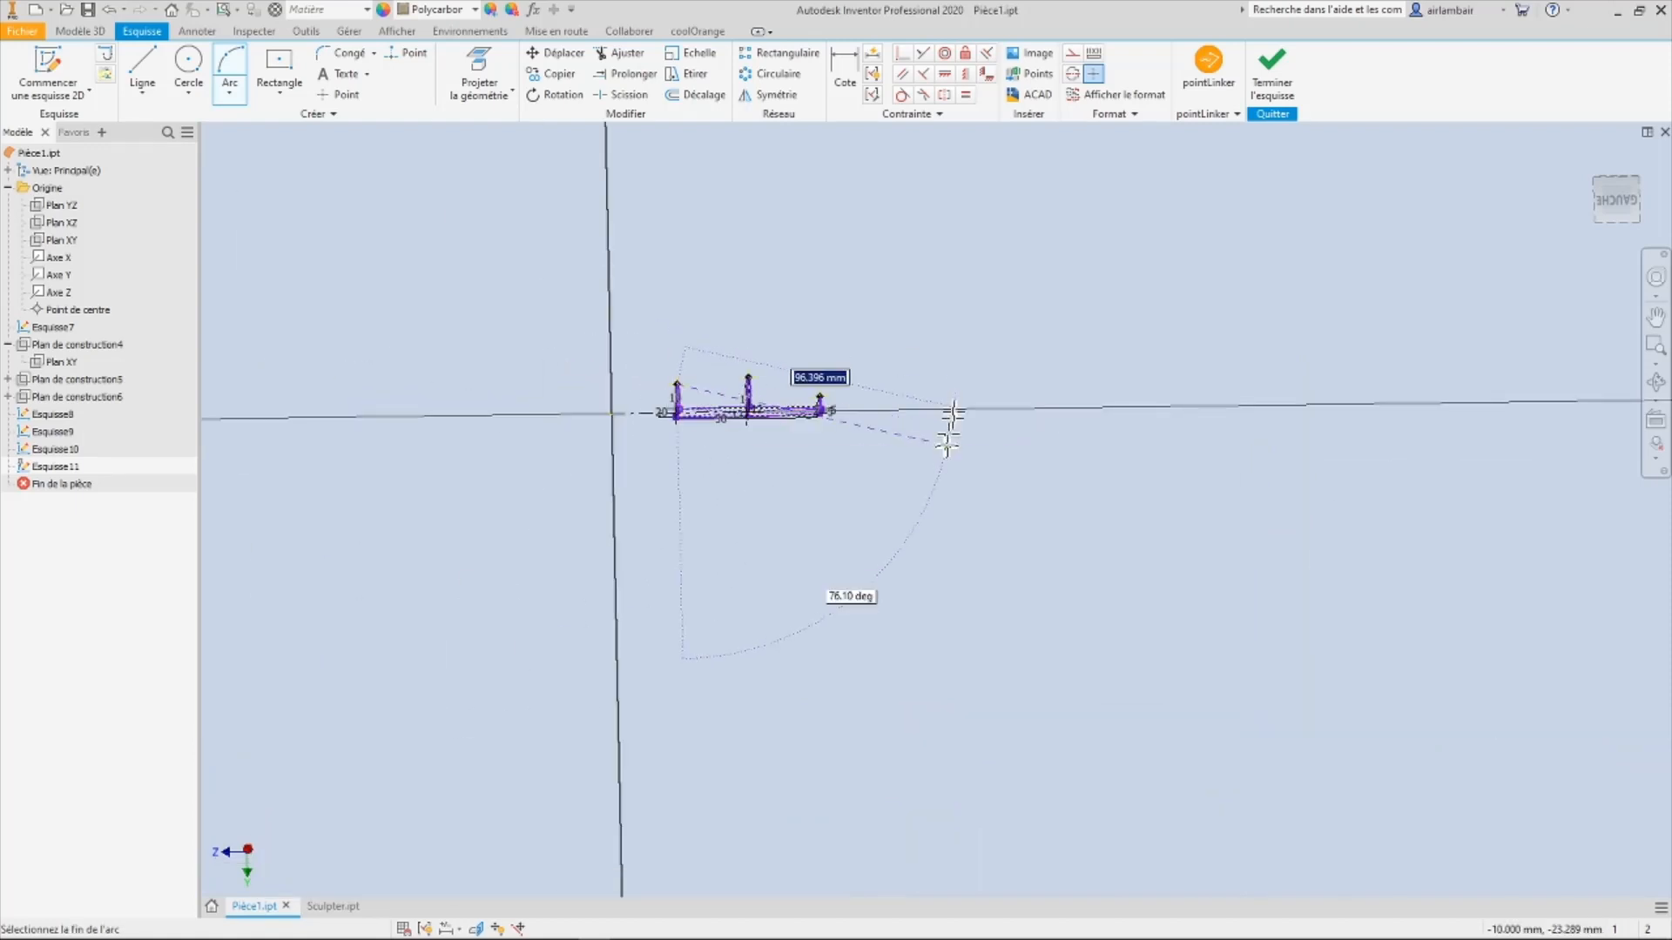
pyautogui.scroll(5, 949, 418)
pyautogui.scroll(-3, 941, 431)
pyautogui.scroll(5, 813, 395)
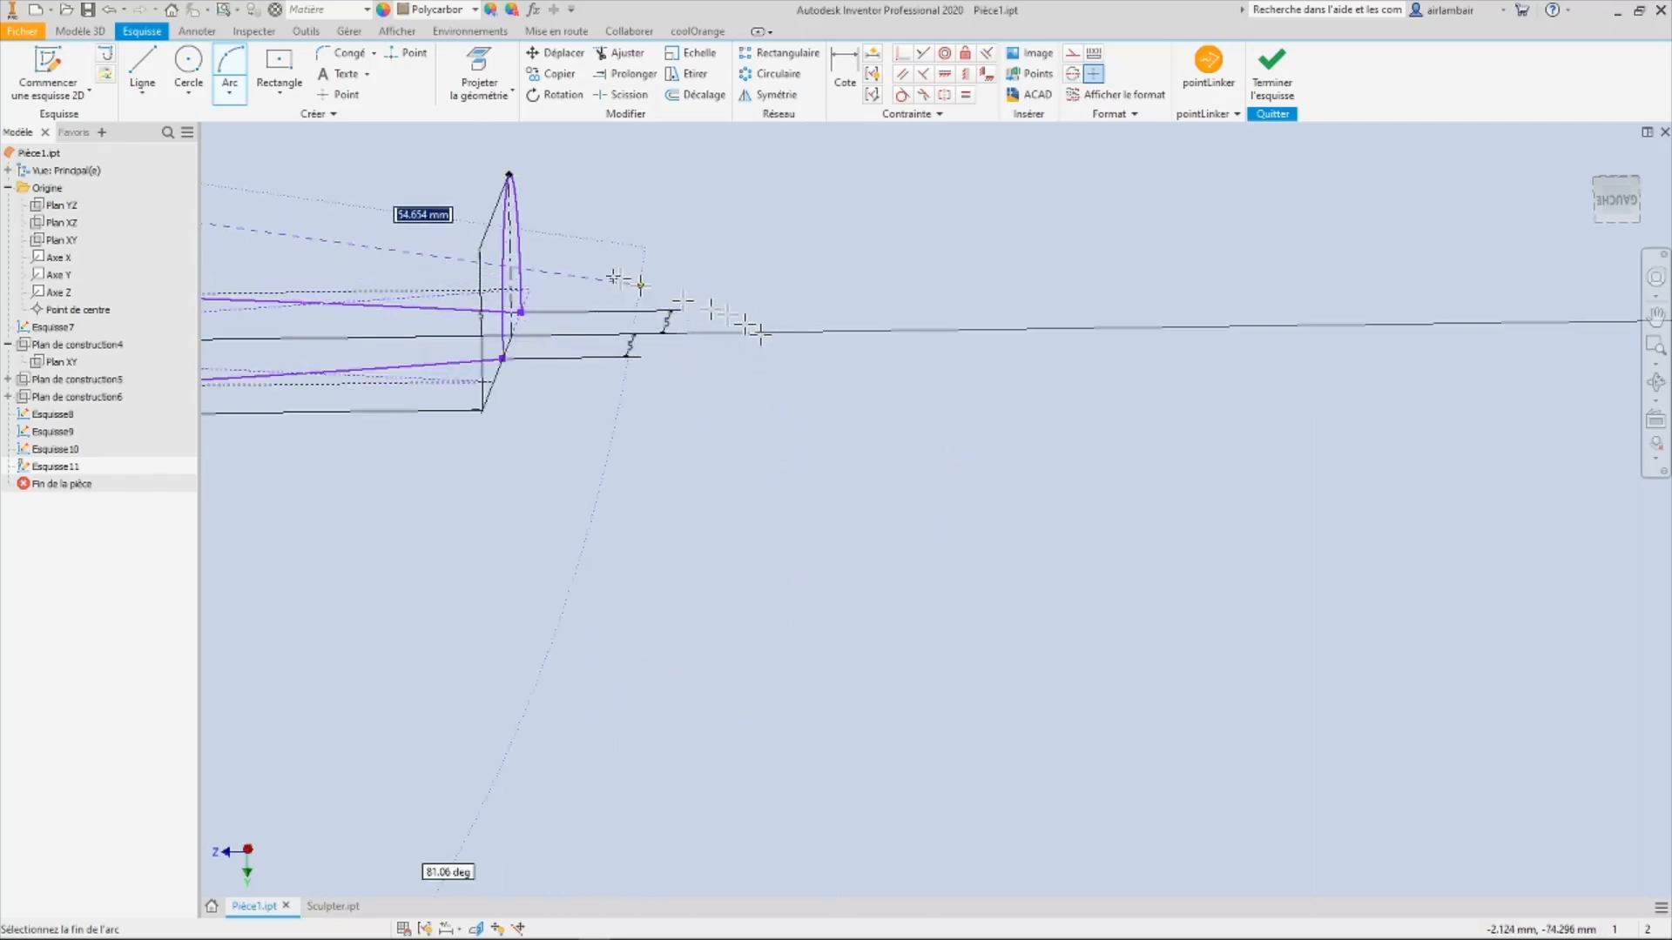
pyautogui.scroll(-2, 644, 305)
pyautogui.scroll(5, 597, 280)
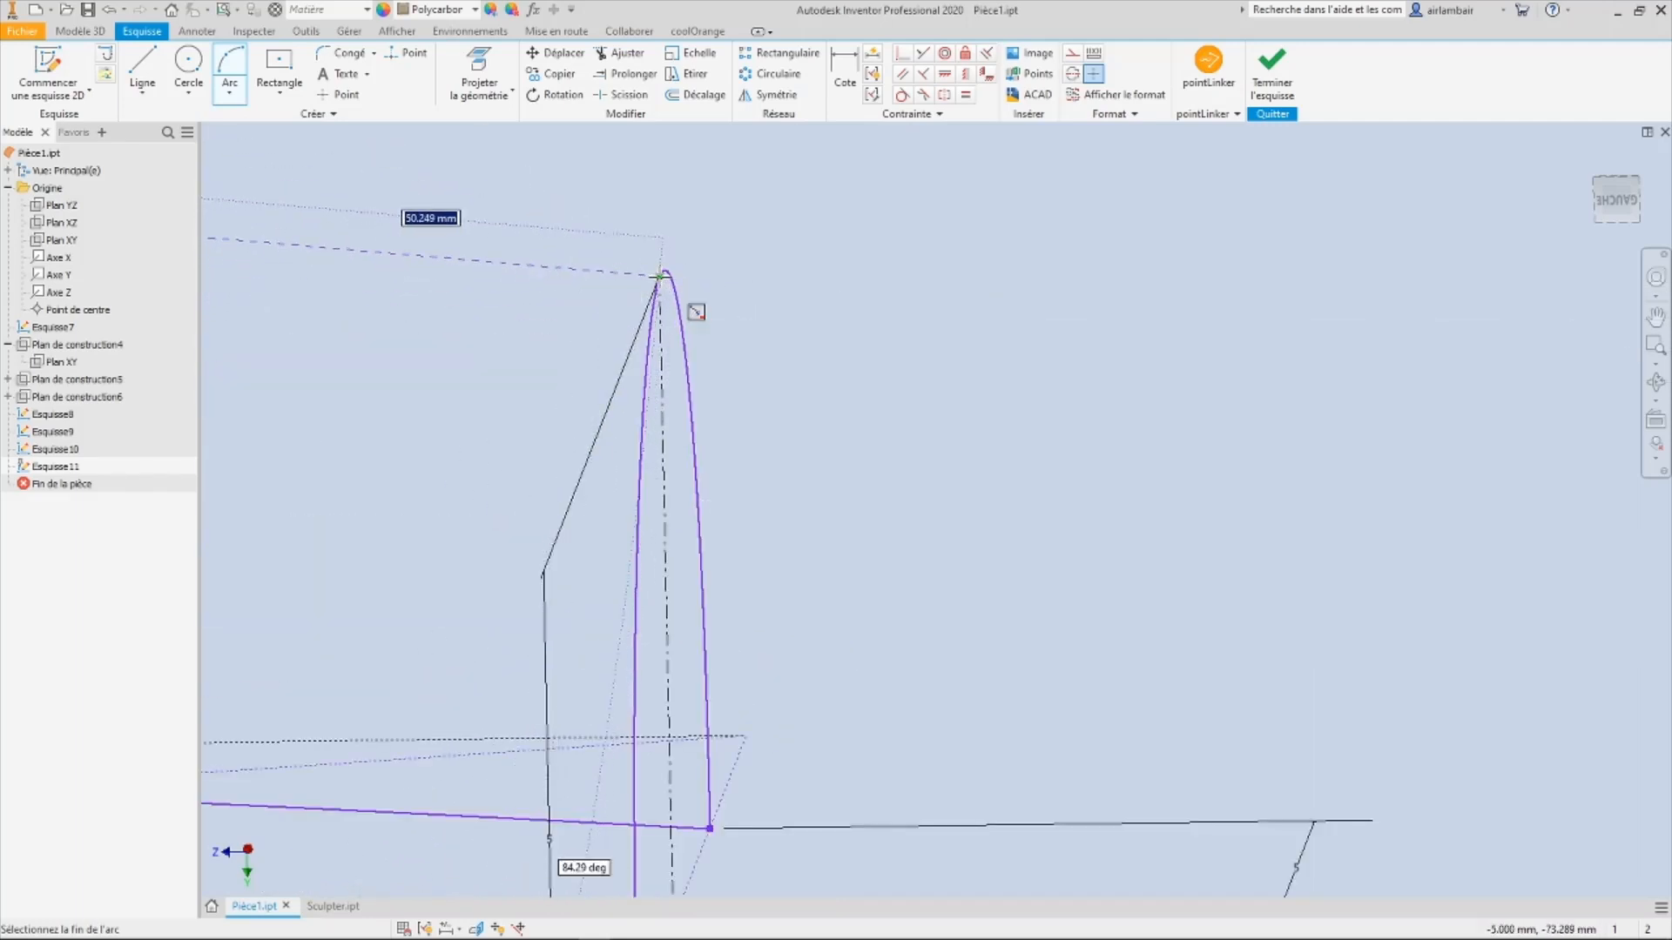
pyautogui.click(659, 277)
pyautogui.scroll(-5, 662, 279)
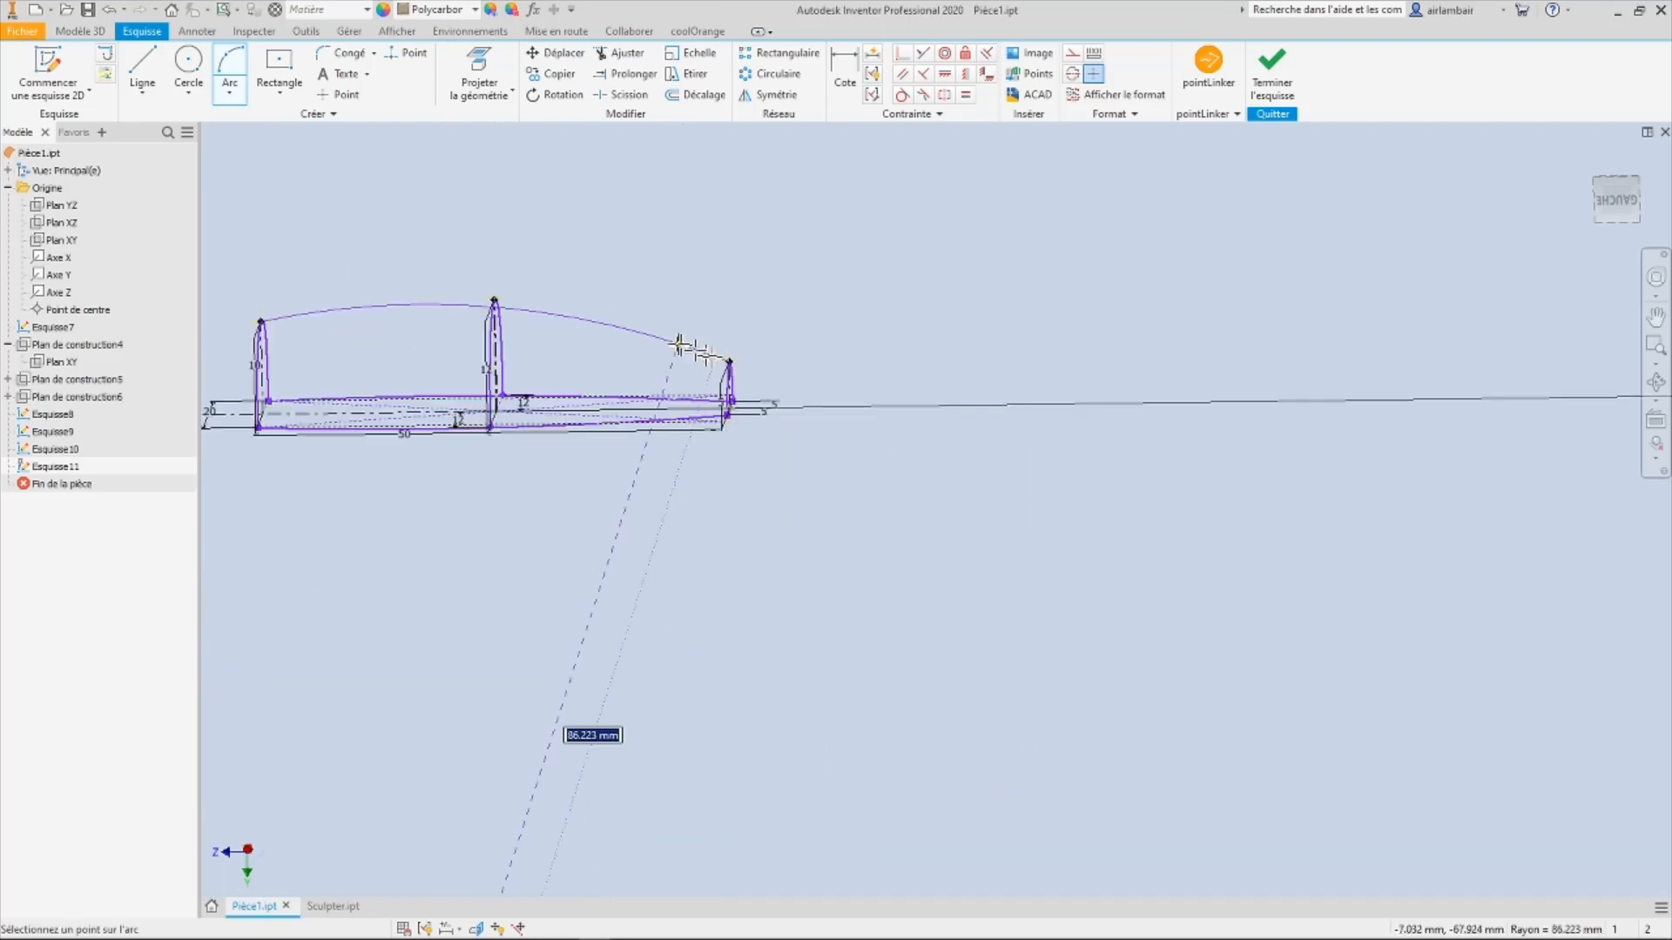
pyautogui.scroll(5, 494, 304)
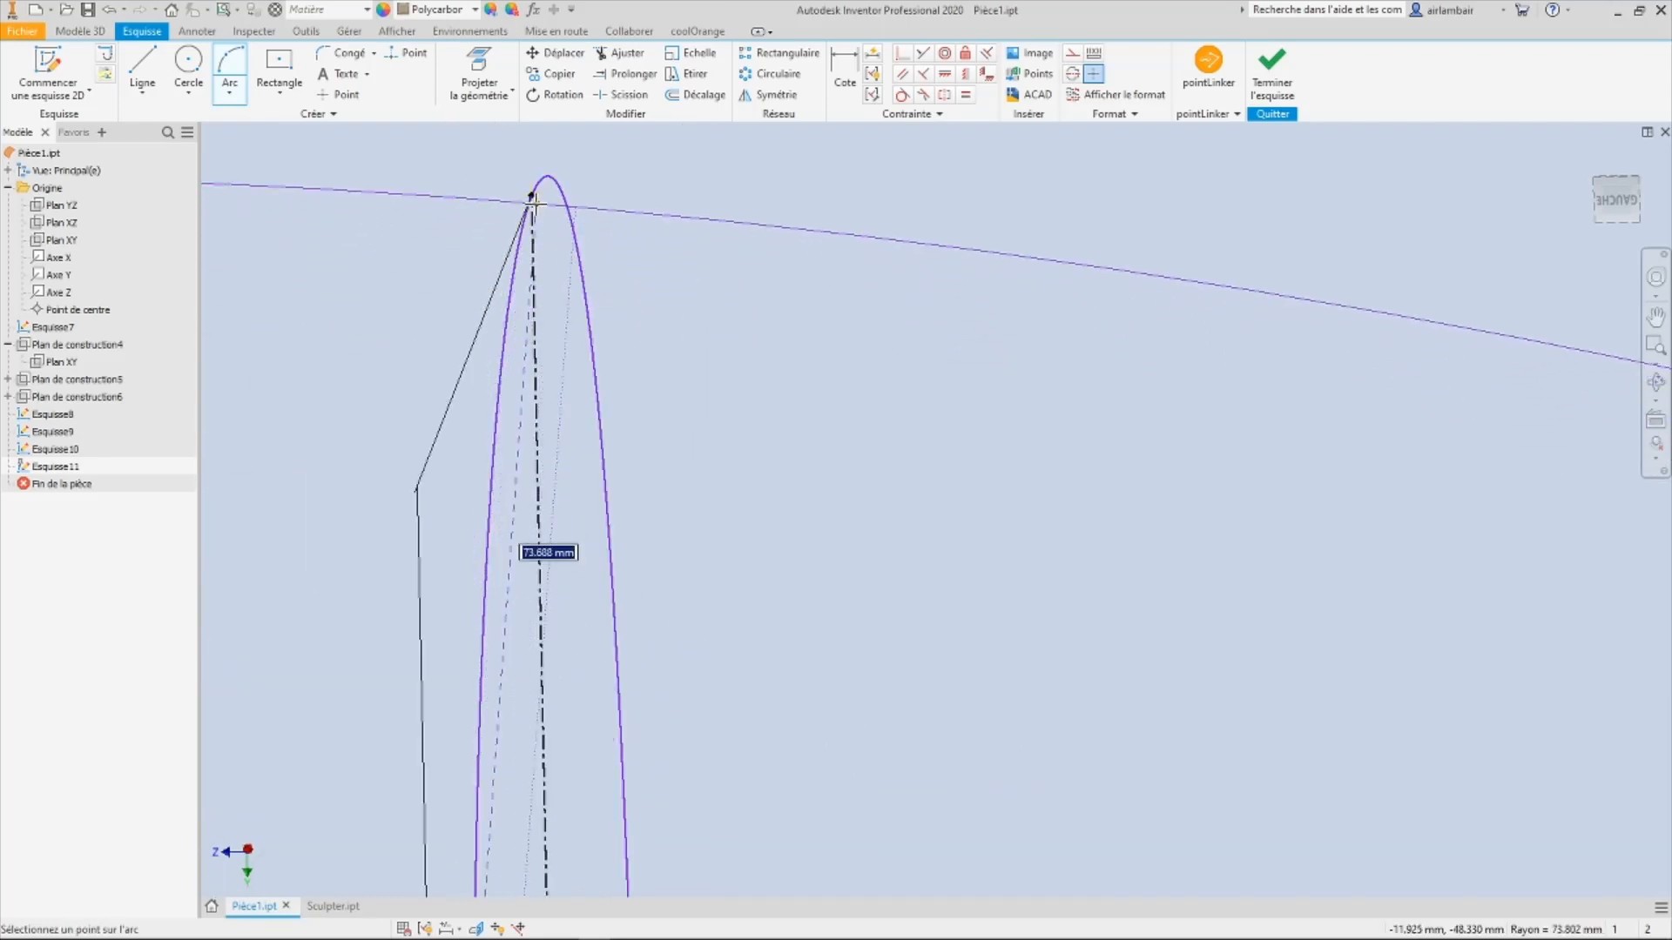
pyautogui.click(566, 233)
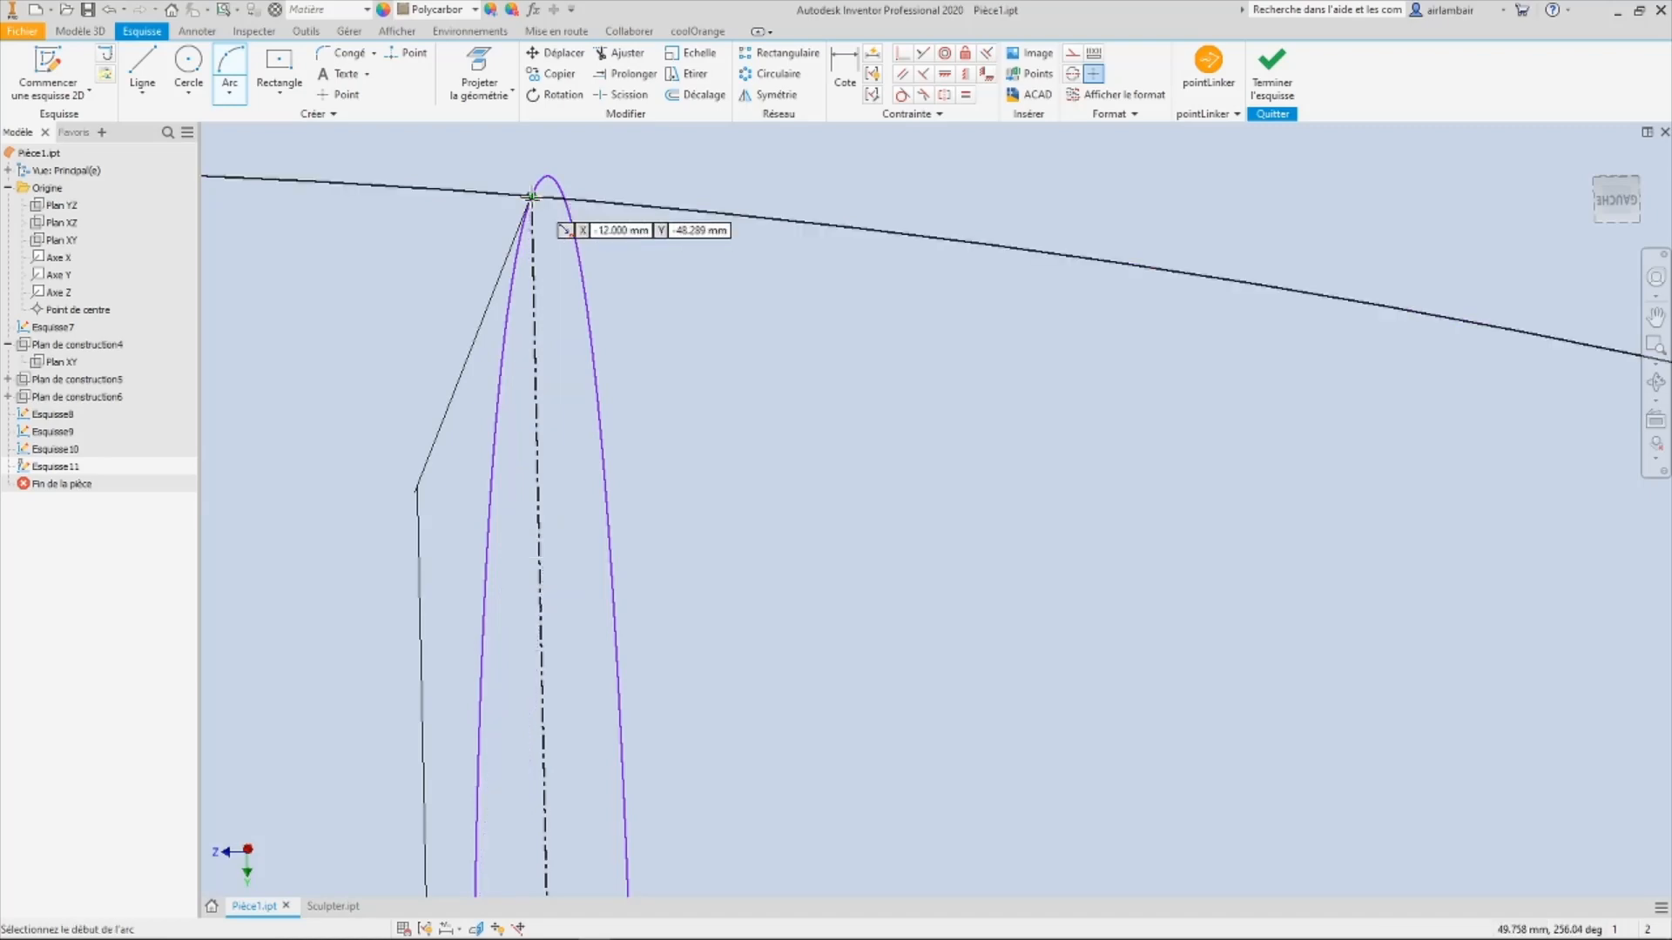
pyautogui.scroll(-4, 721, 340)
pyautogui.moveTo(915, 429)
pyautogui.keyDown('shift'); pyautogui.mouseDown(button='middle')
pyautogui.moveTo(926, 448)
pyautogui.moveTo(918, 403)
pyautogui.moveTo(1066, 227)
pyautogui.mouseUp(button='middle'); pyautogui.keyUp('shift')
pyautogui.click(1271, 74)
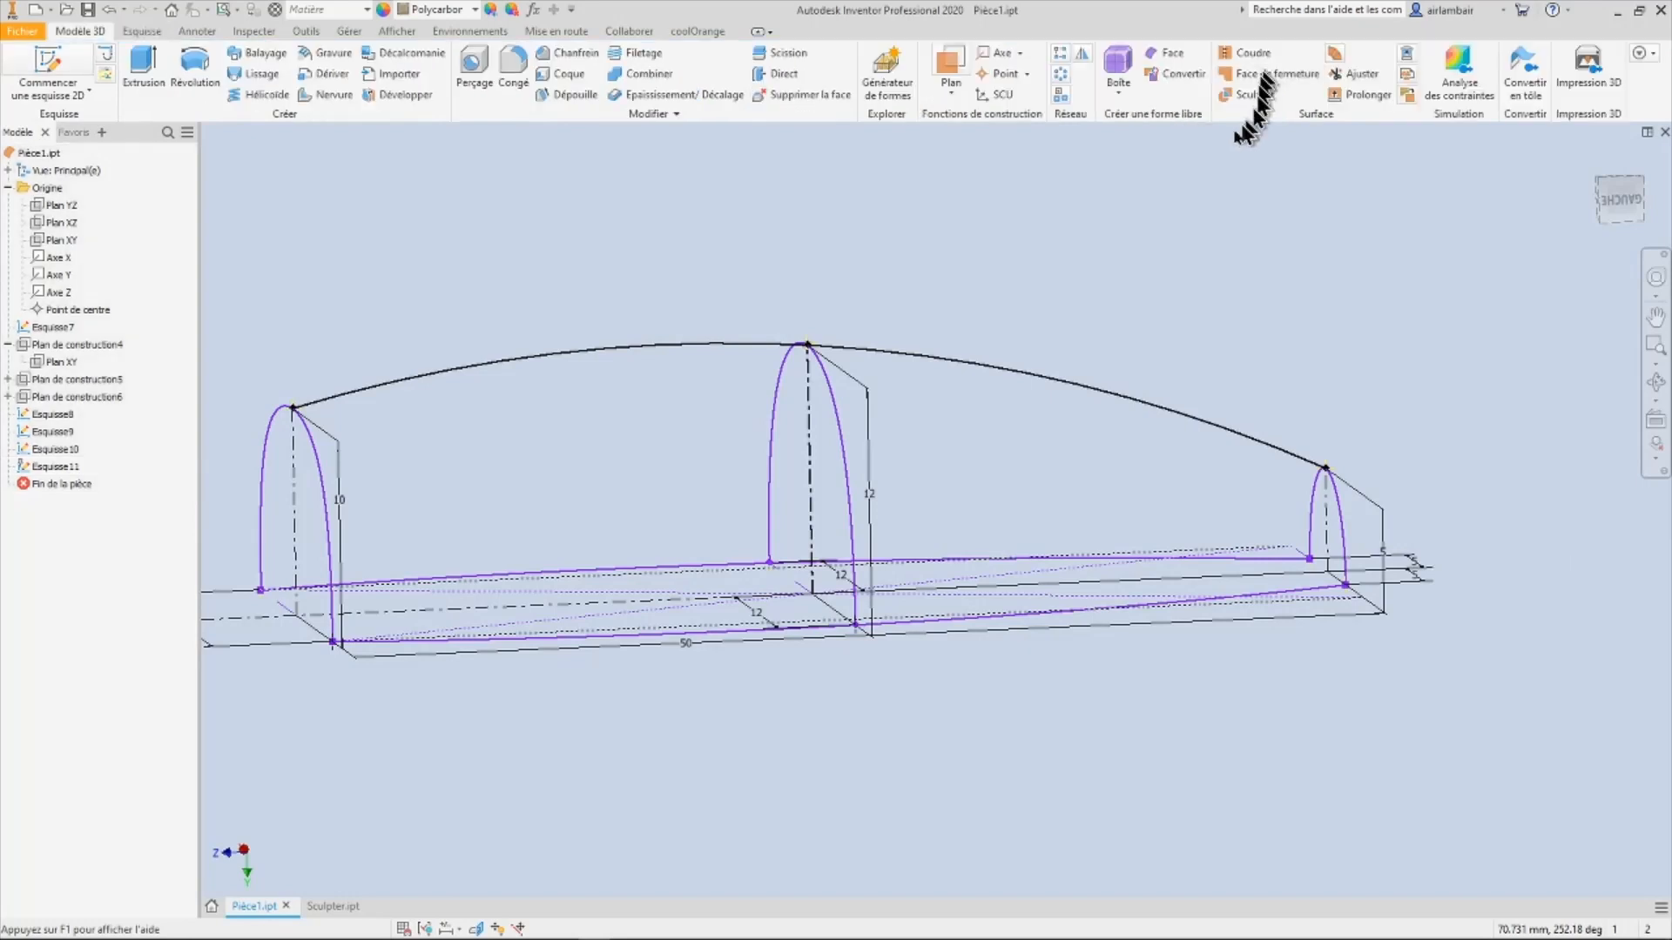
# Step: Start a surface Loft using the arch sketches Esquisse10, Esquisse9 and Esquisse8 as sections
pyautogui.scroll(-4, 828, 355)
pyautogui.moveTo(787, 340)
pyautogui.keyDown('shift'); pyautogui.mouseDown(button='middle')
pyautogui.moveTo(870, 487)
pyautogui.moveTo(740, 370)
pyautogui.moveTo(315, 517)
pyautogui.mouseUp(button='middle'); pyautogui.keyUp('shift')
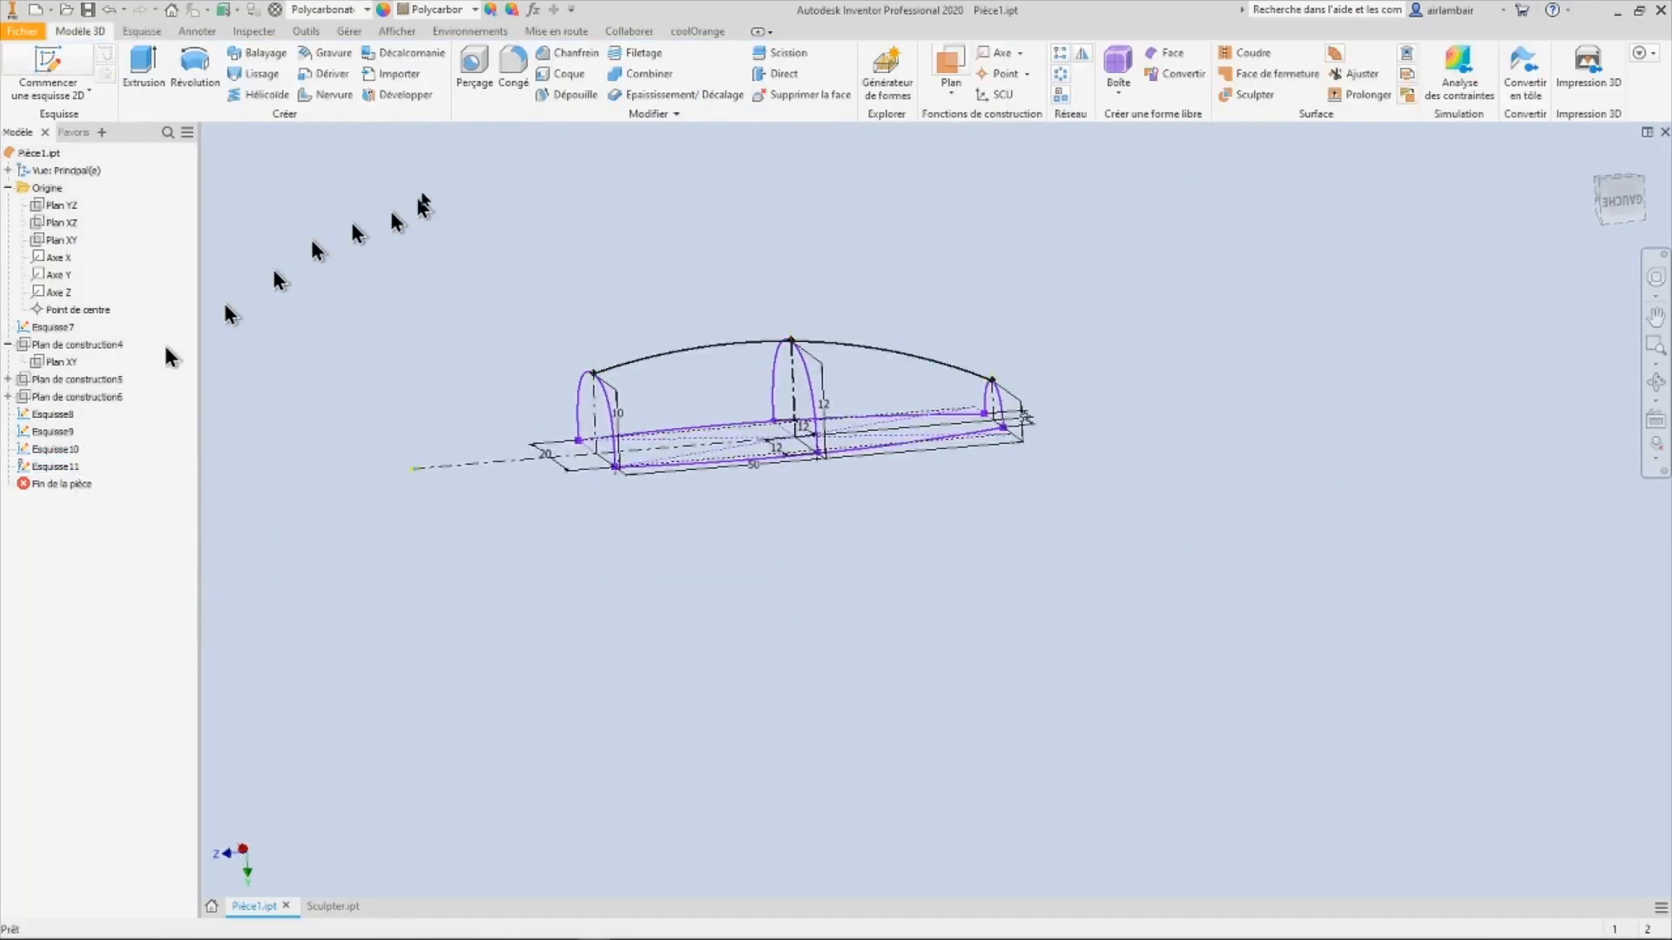
pyautogui.keyDown('shift'); pyautogui.moveTo(351, 222); pyautogui.dragTo(1140, 105, button='middle'); pyautogui.keyUp('shift')
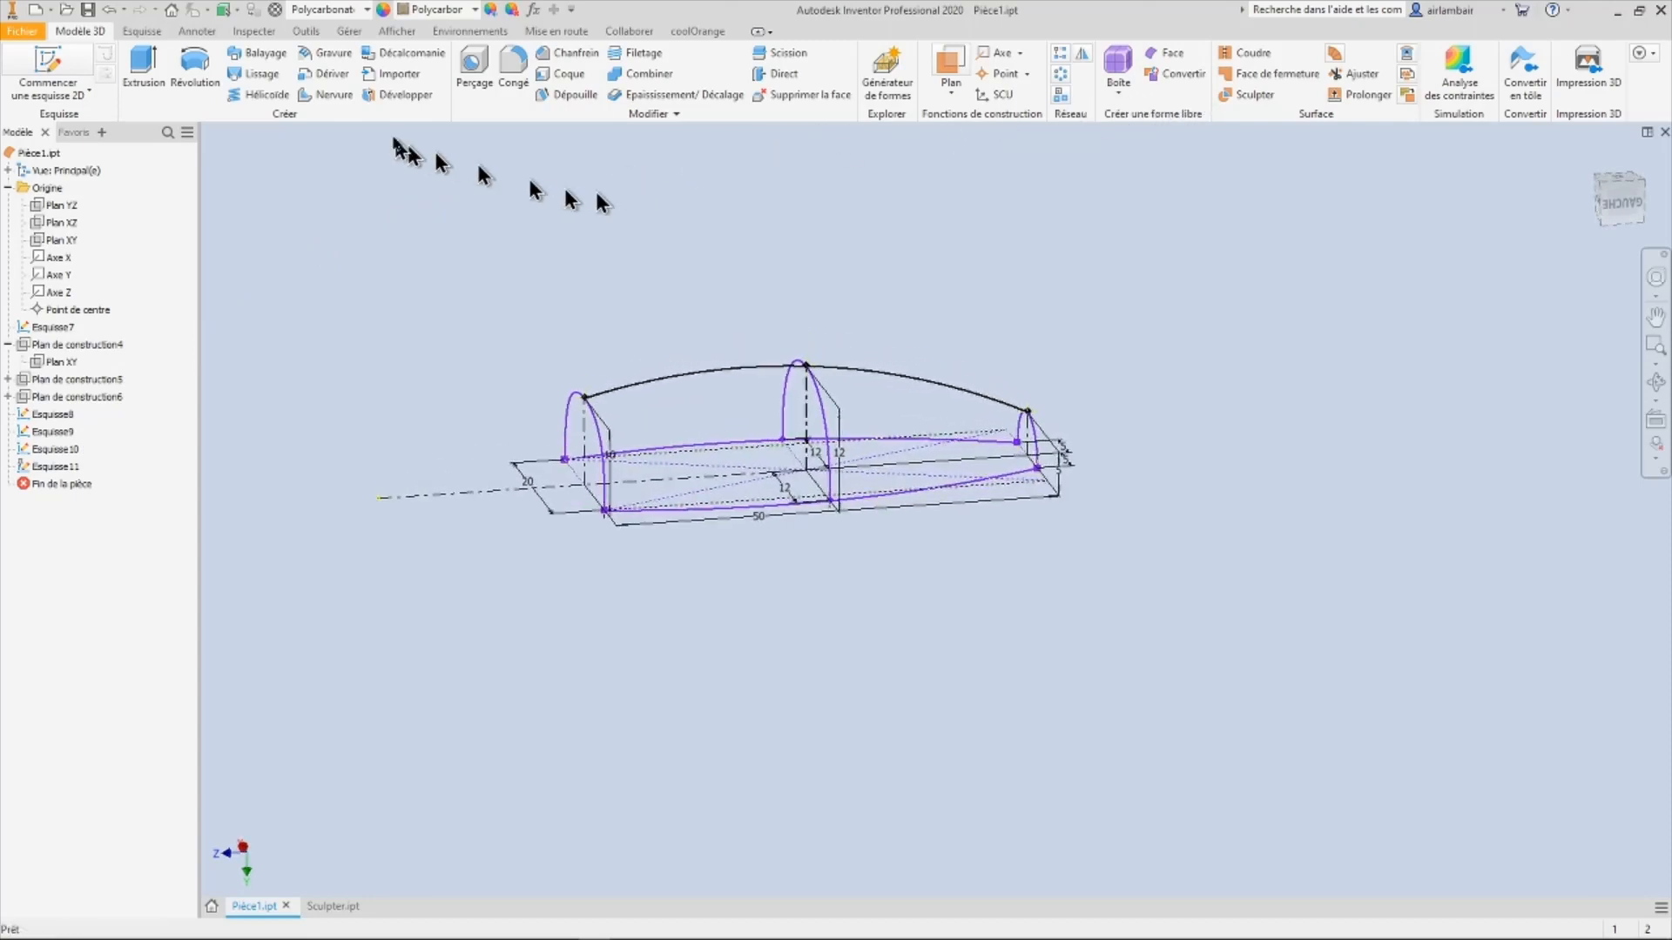
pyautogui.click(257, 77)
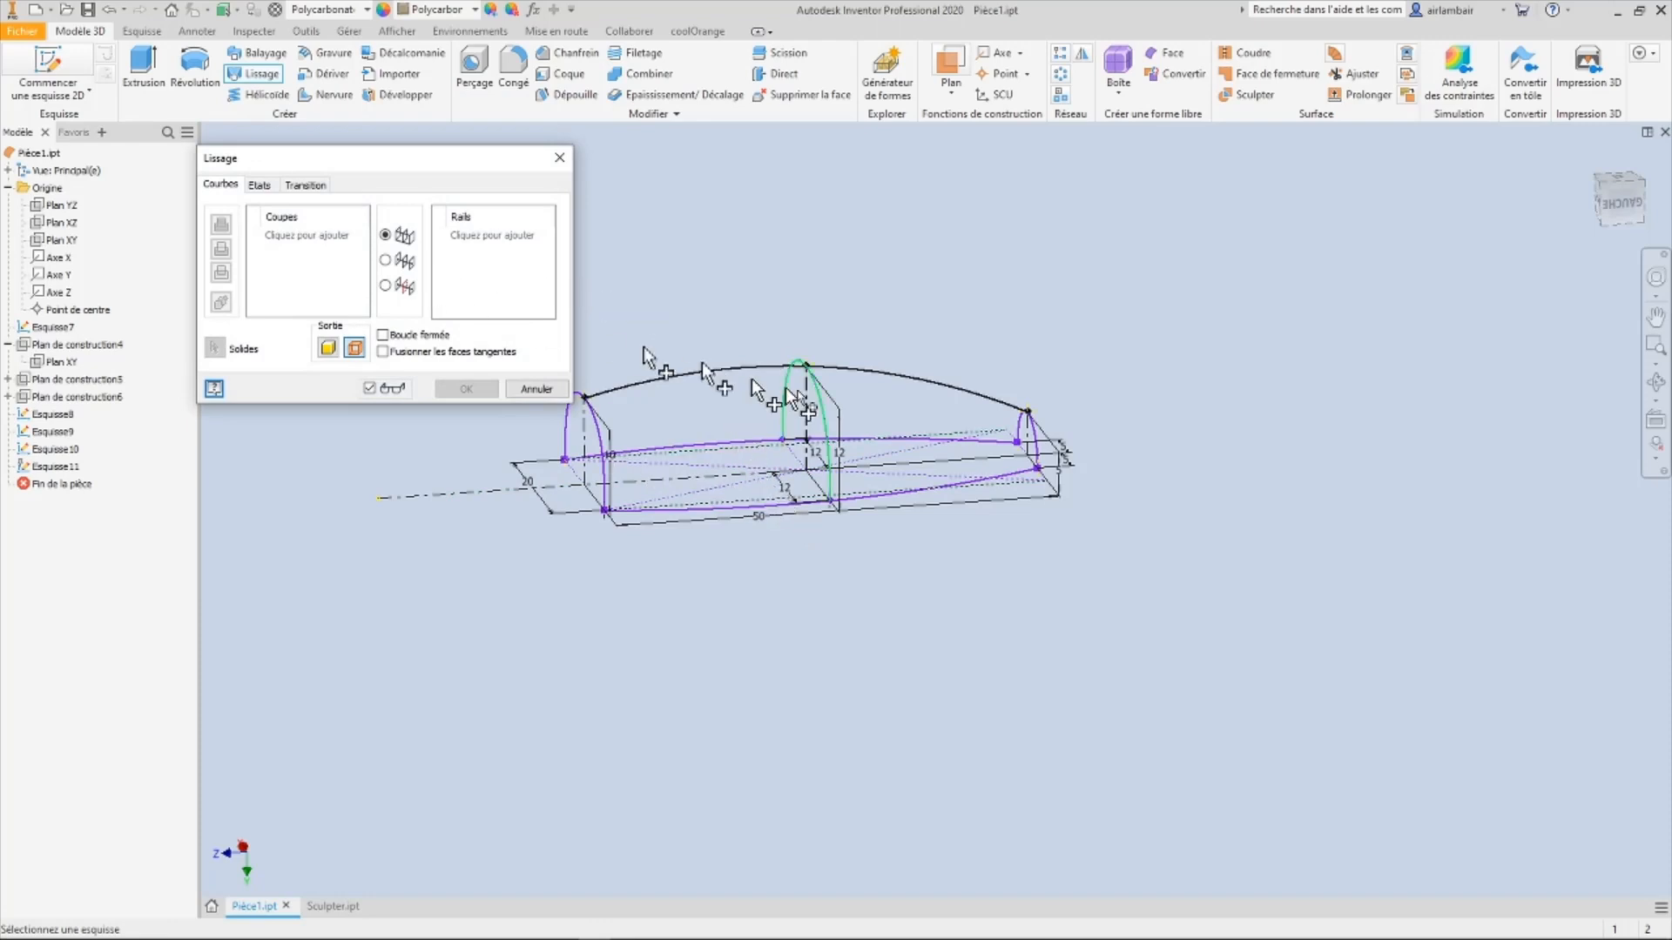
pyautogui.scroll(2, 1045, 451)
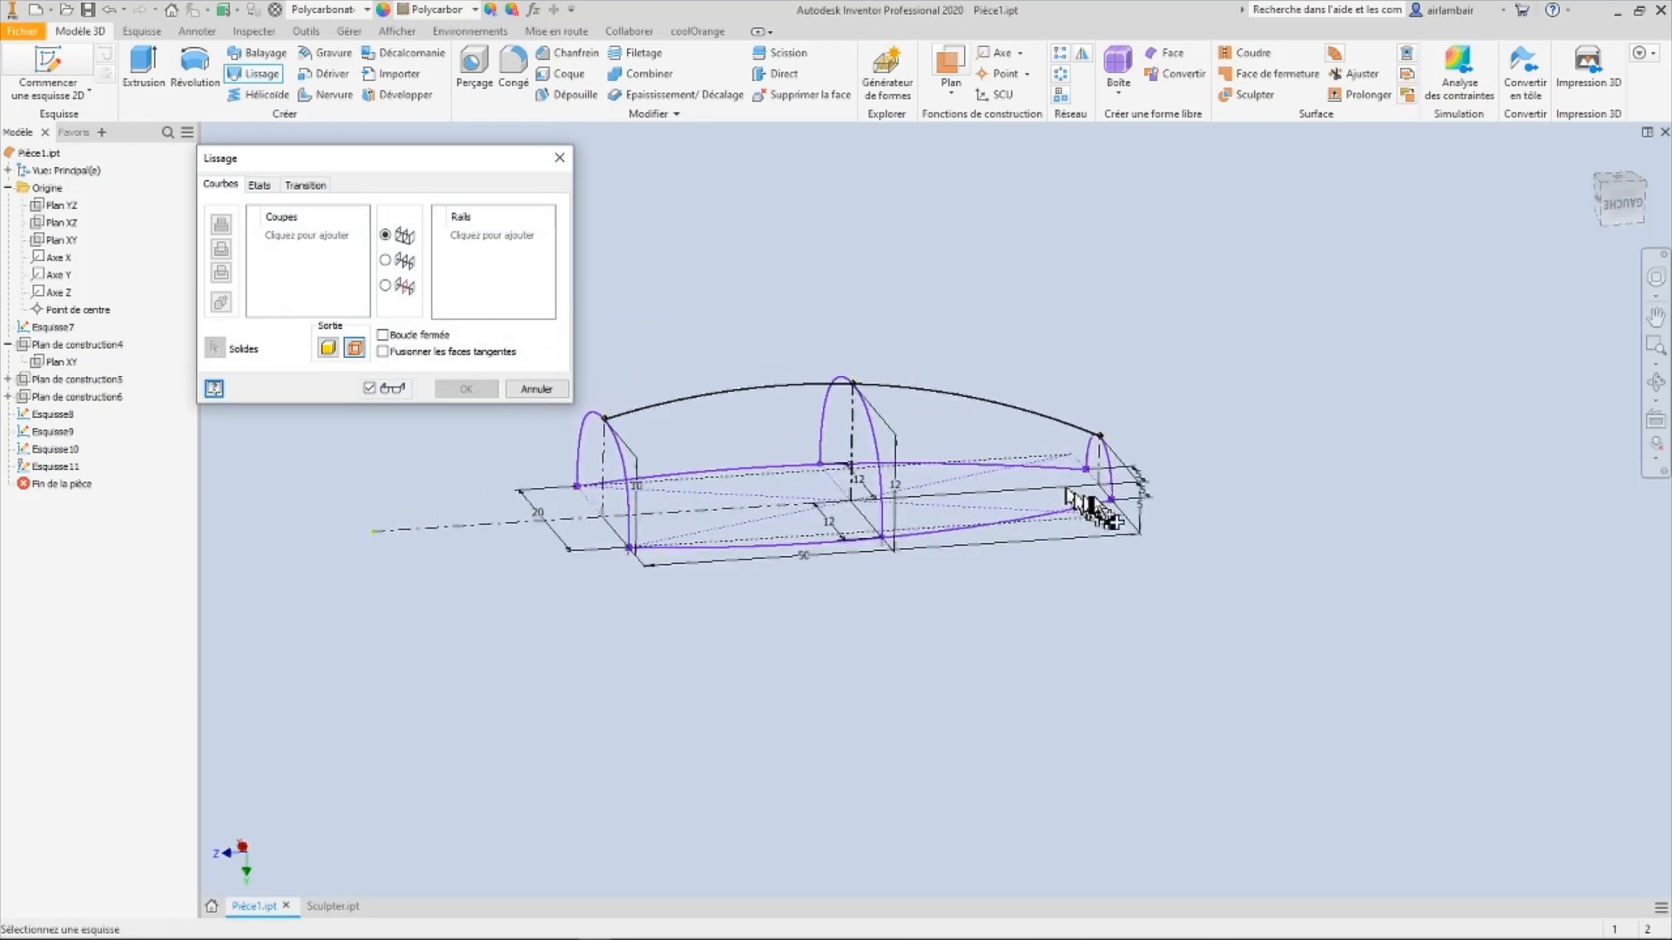
pyautogui.click(1145, 505)
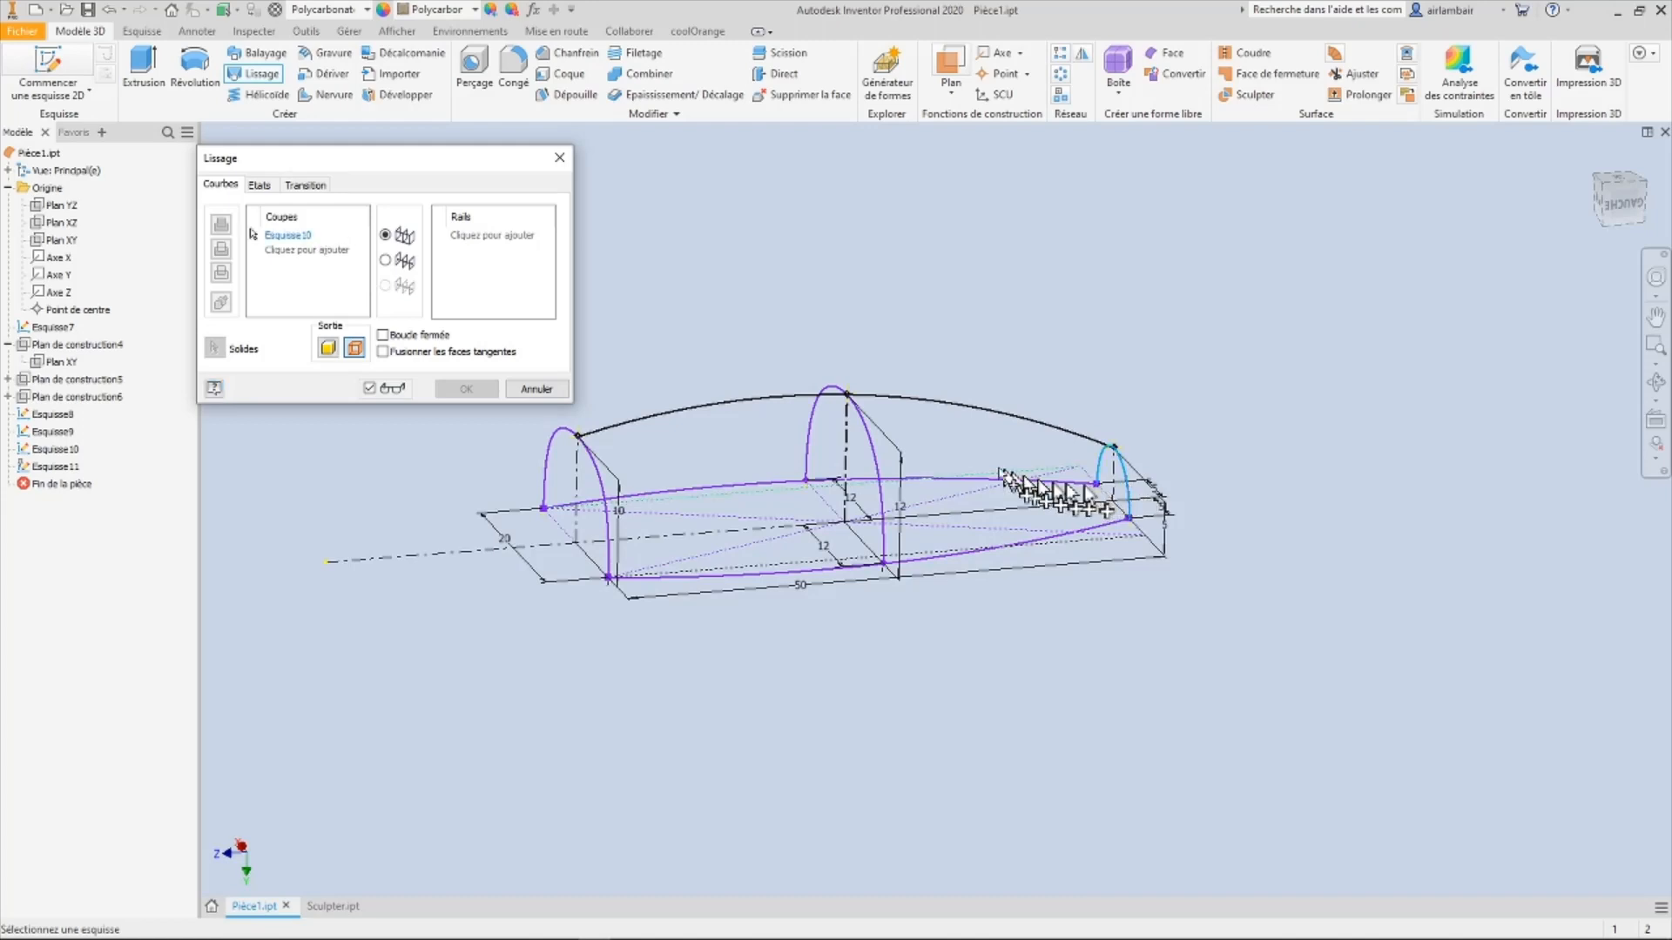
pyautogui.click(875, 454)
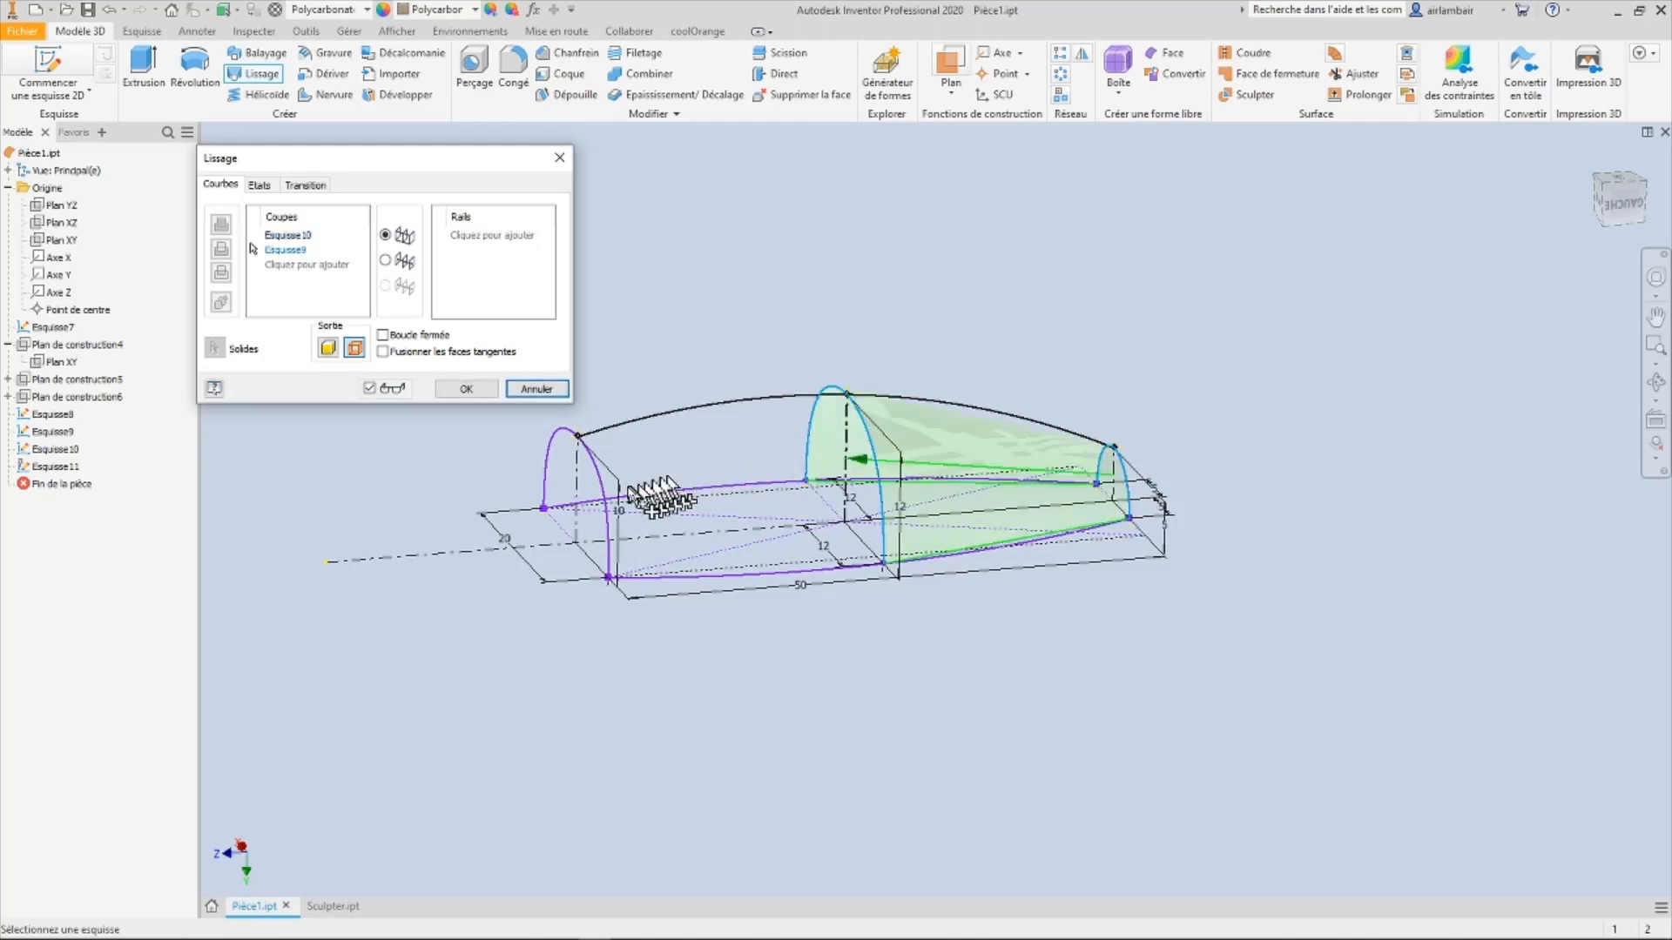
pyautogui.click(604, 493)
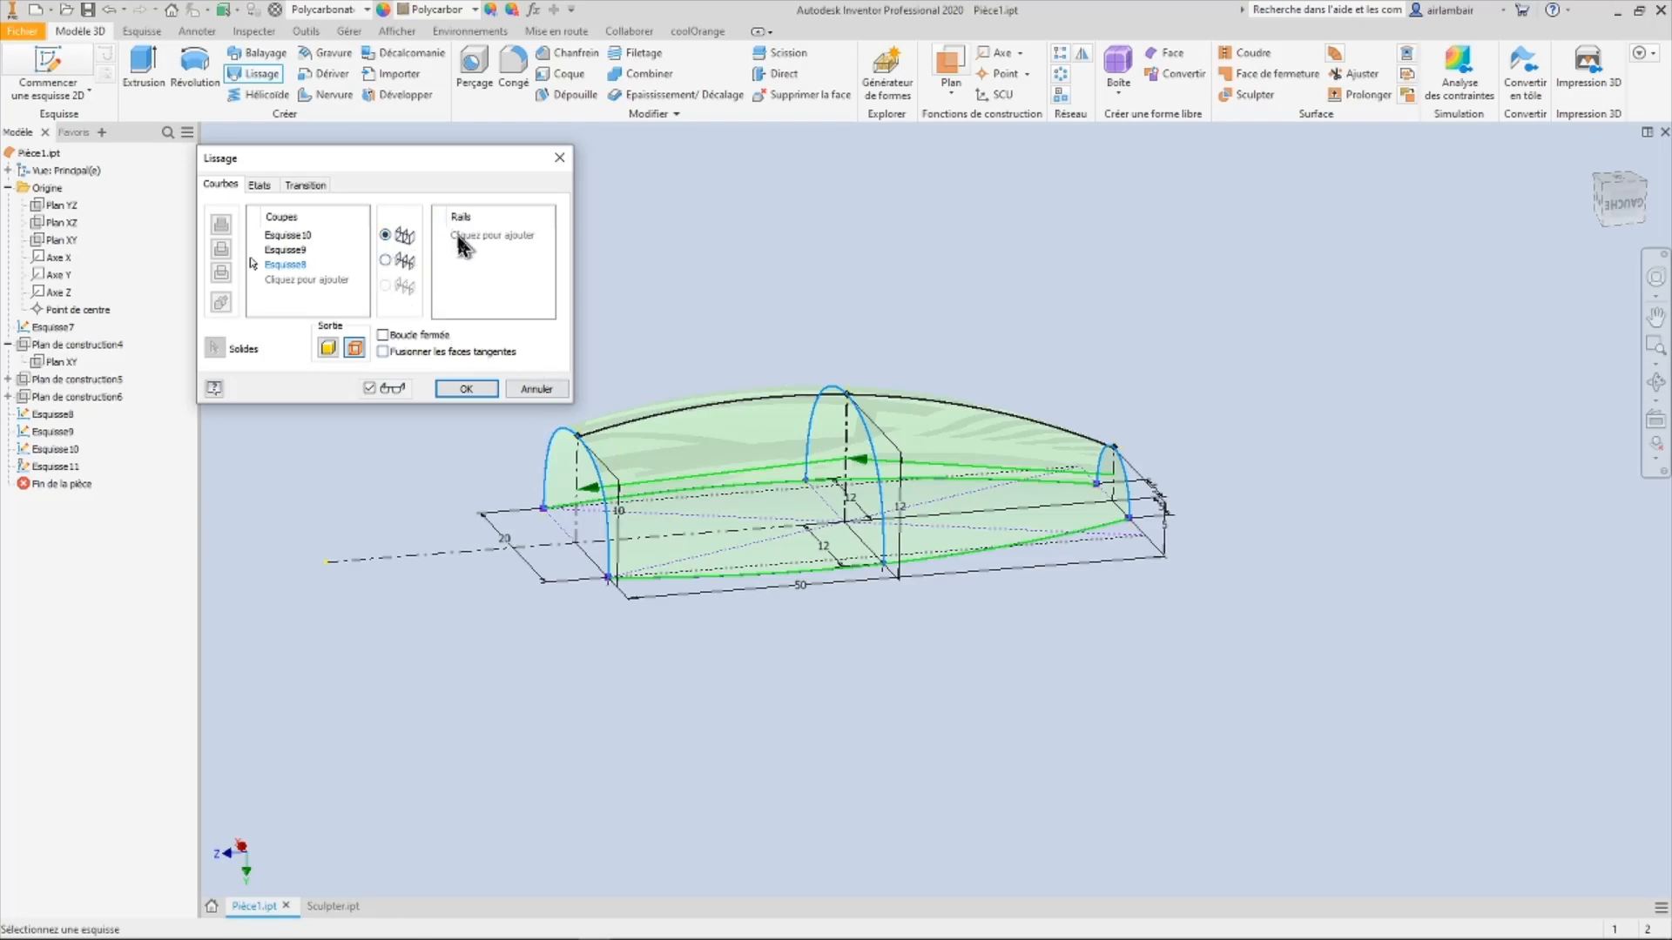
# Step: Add one side curve of Esquisse7, the top arc Esquisse11 and the opposite Esquisse7 curve as rails, and create the loft surface
pyautogui.scroll(-5, 932, 605)
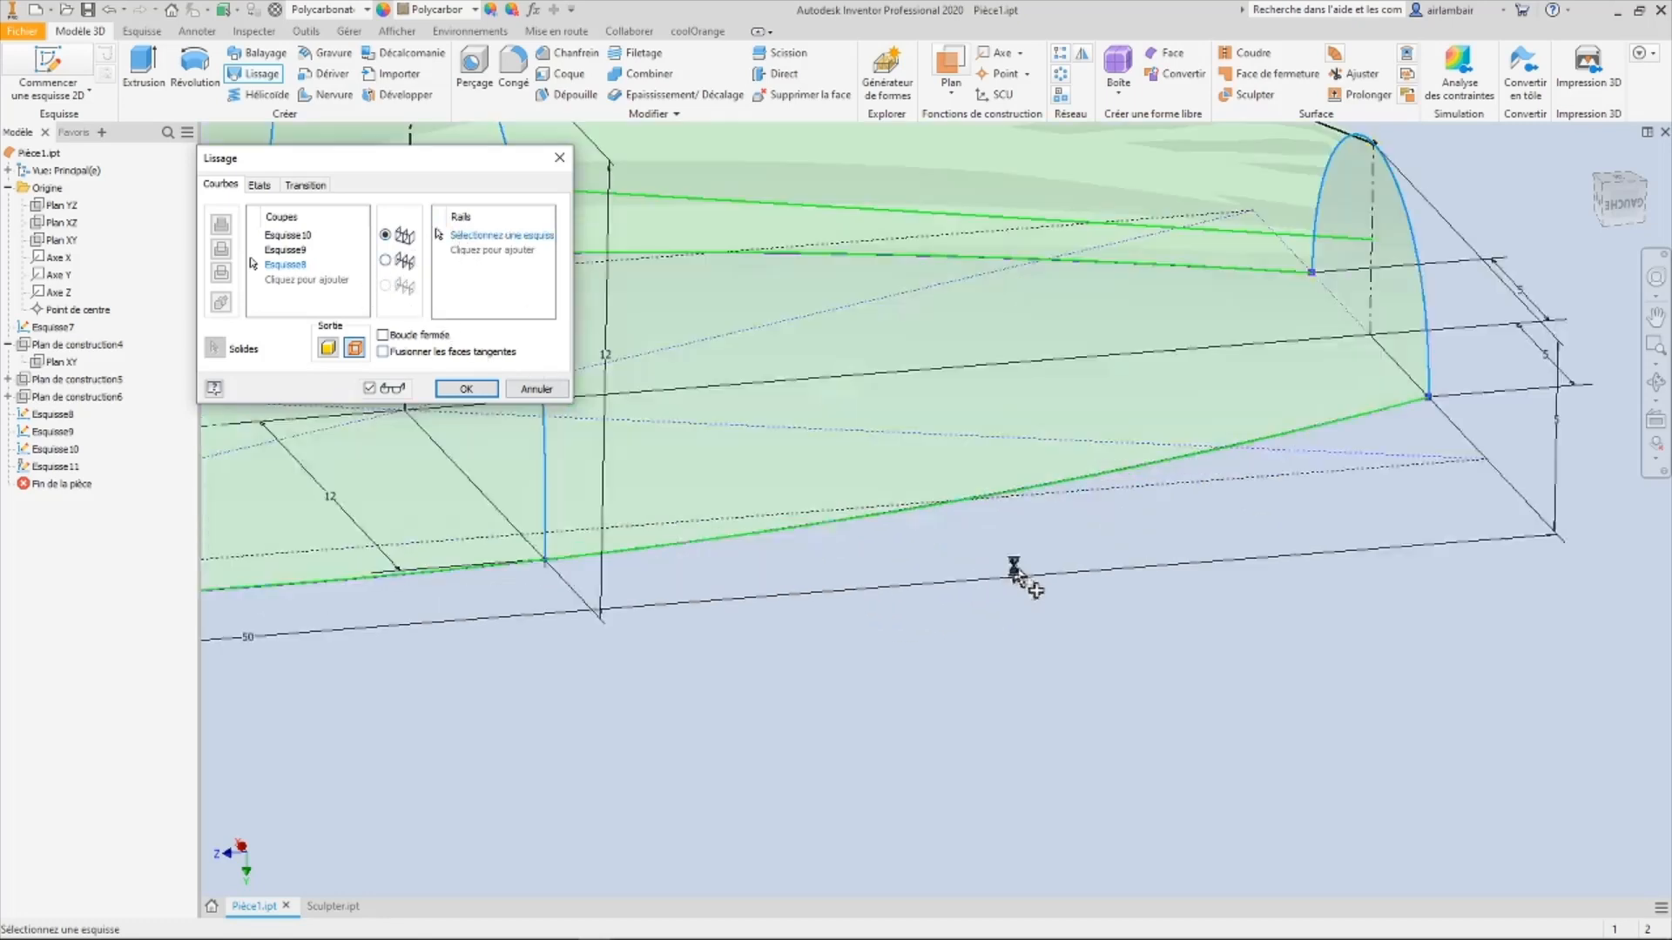
pyautogui.click(847, 522)
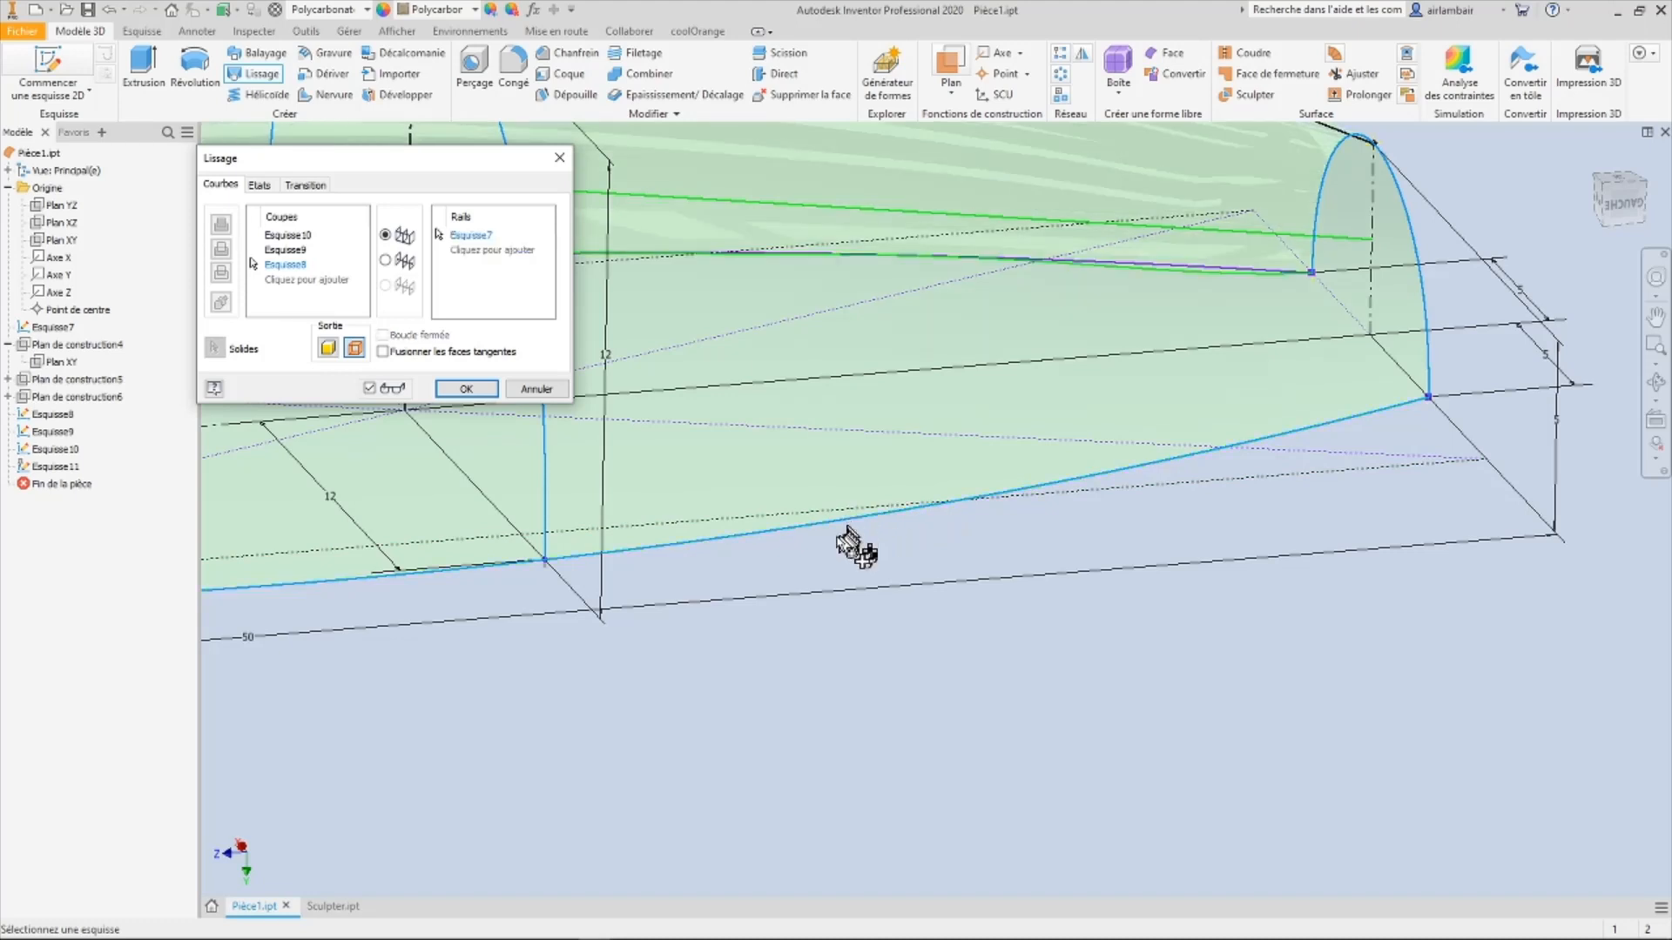
pyautogui.press('F6')
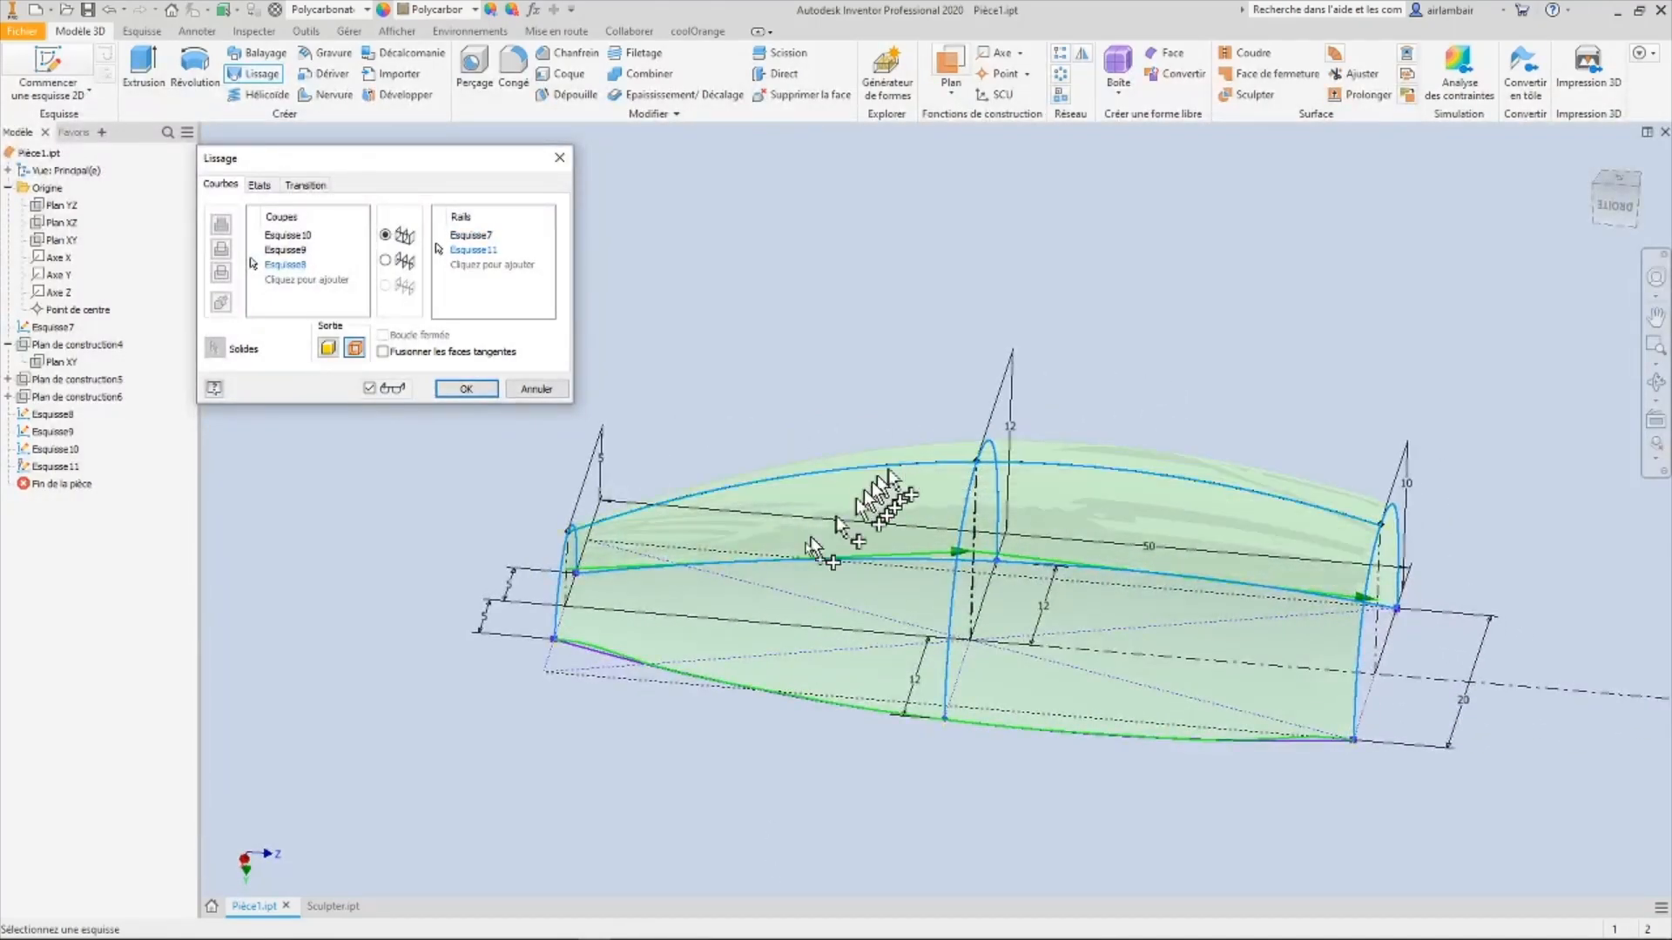
pyautogui.click(654, 667)
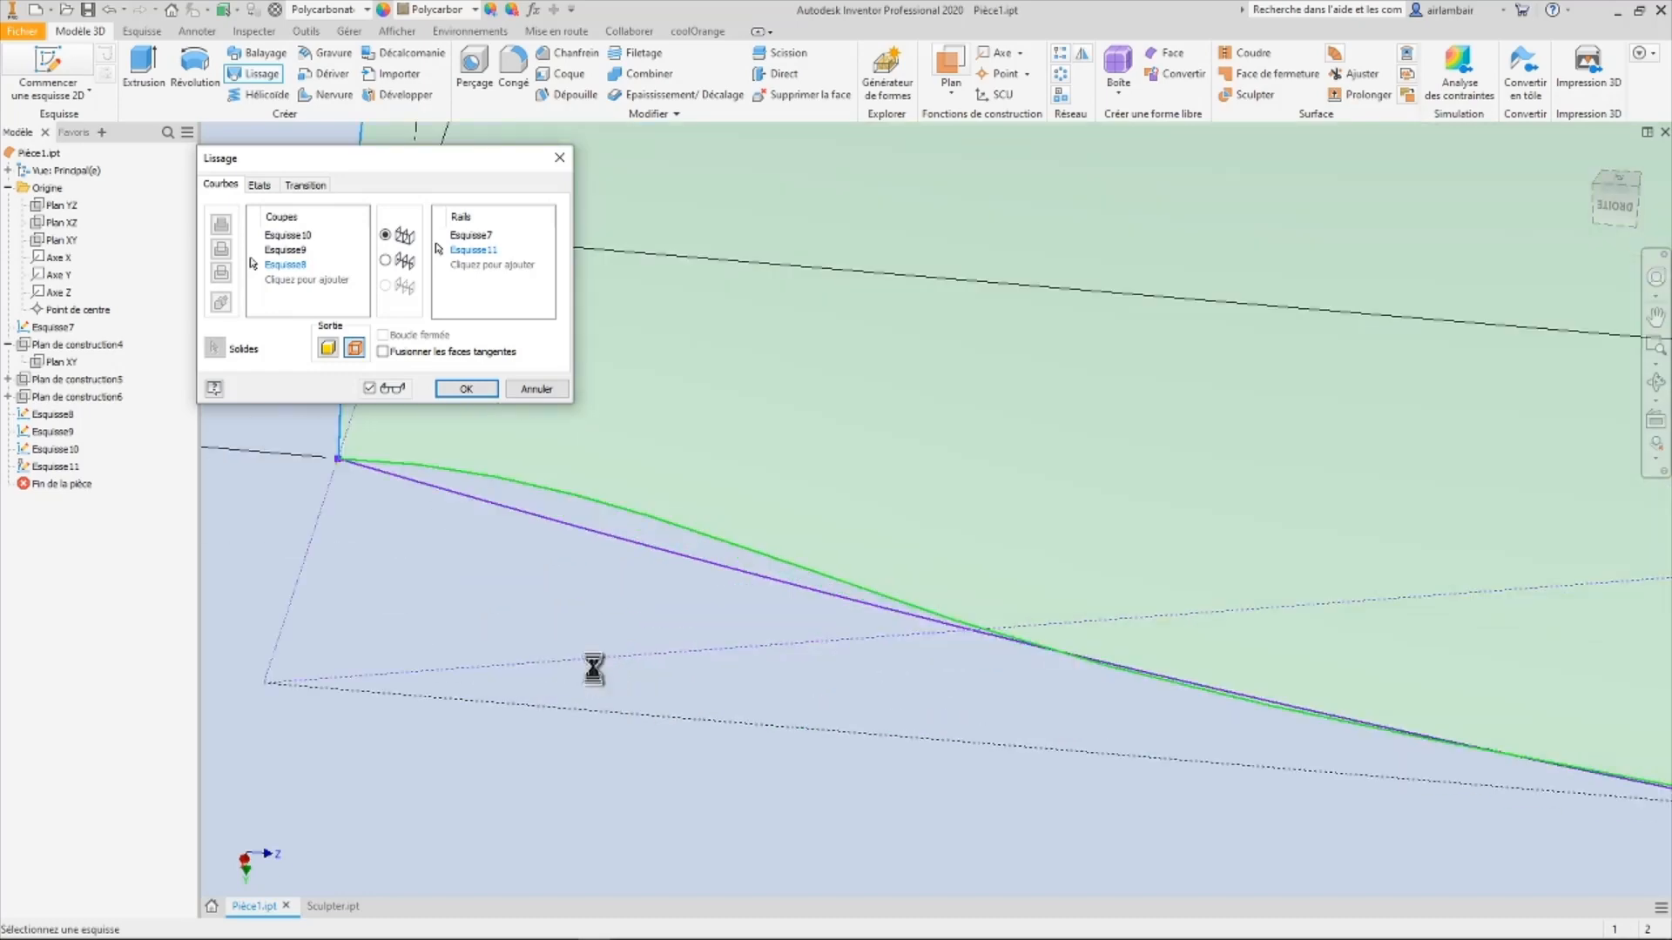
pyautogui.click(631, 543)
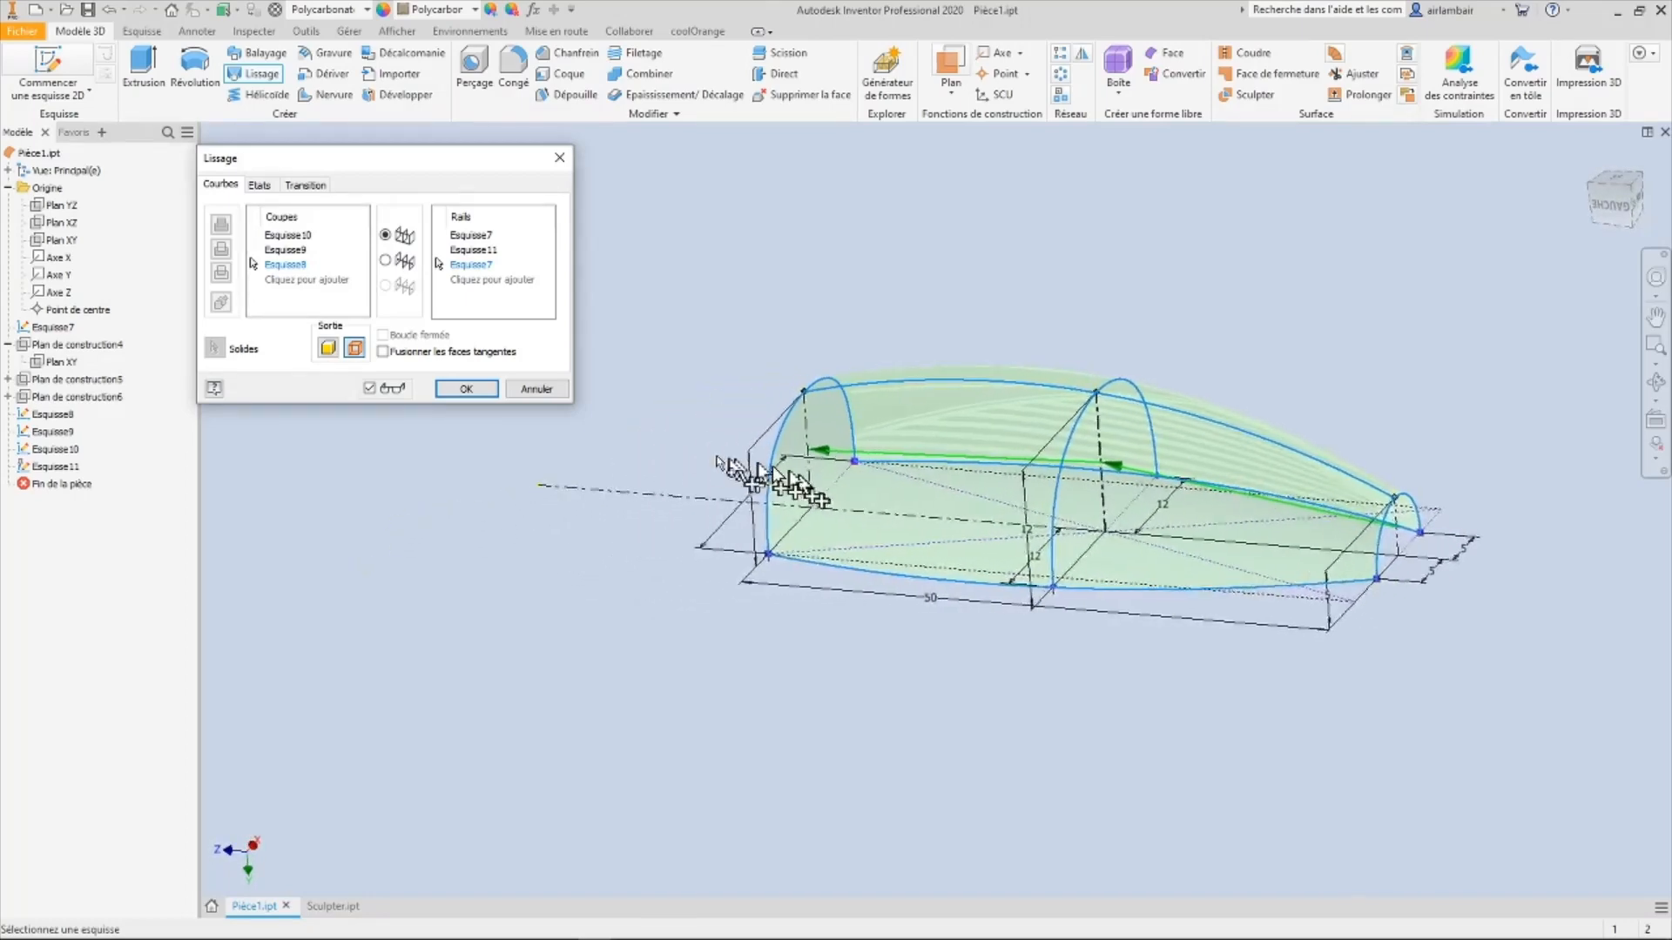
pyautogui.click(481, 390)
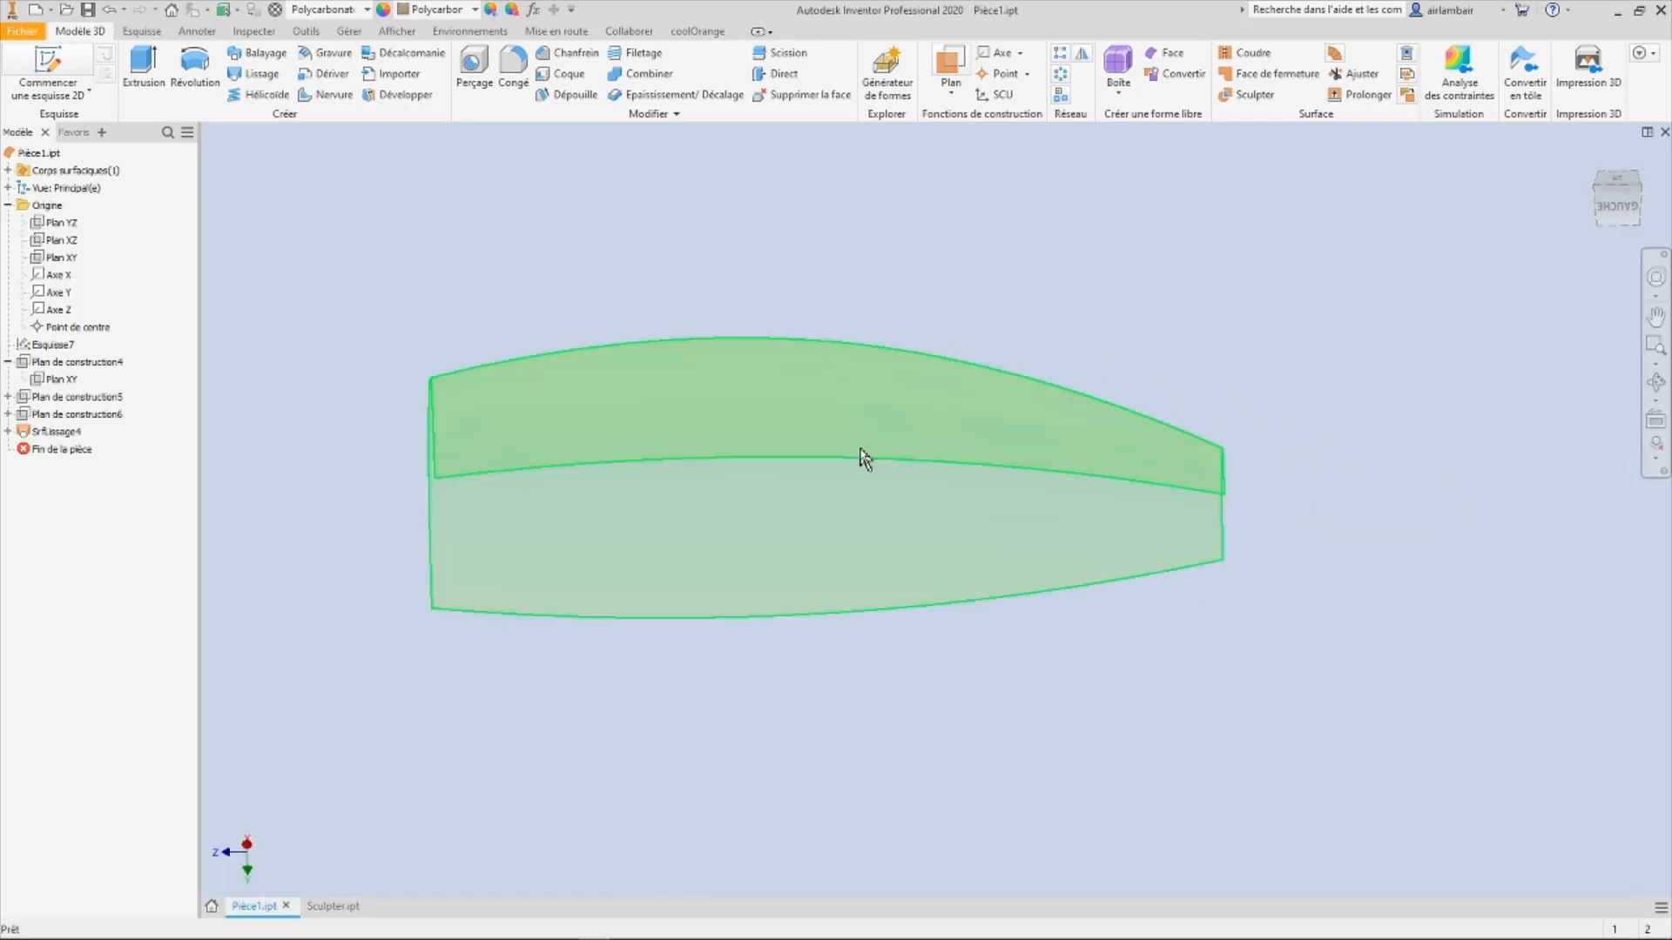
# Step: Edit the surface loft's end conditions, trying a direction condition with weight 1 on section Esquisse8 and restoring its free condition
pyautogui.moveTo(888, 485)
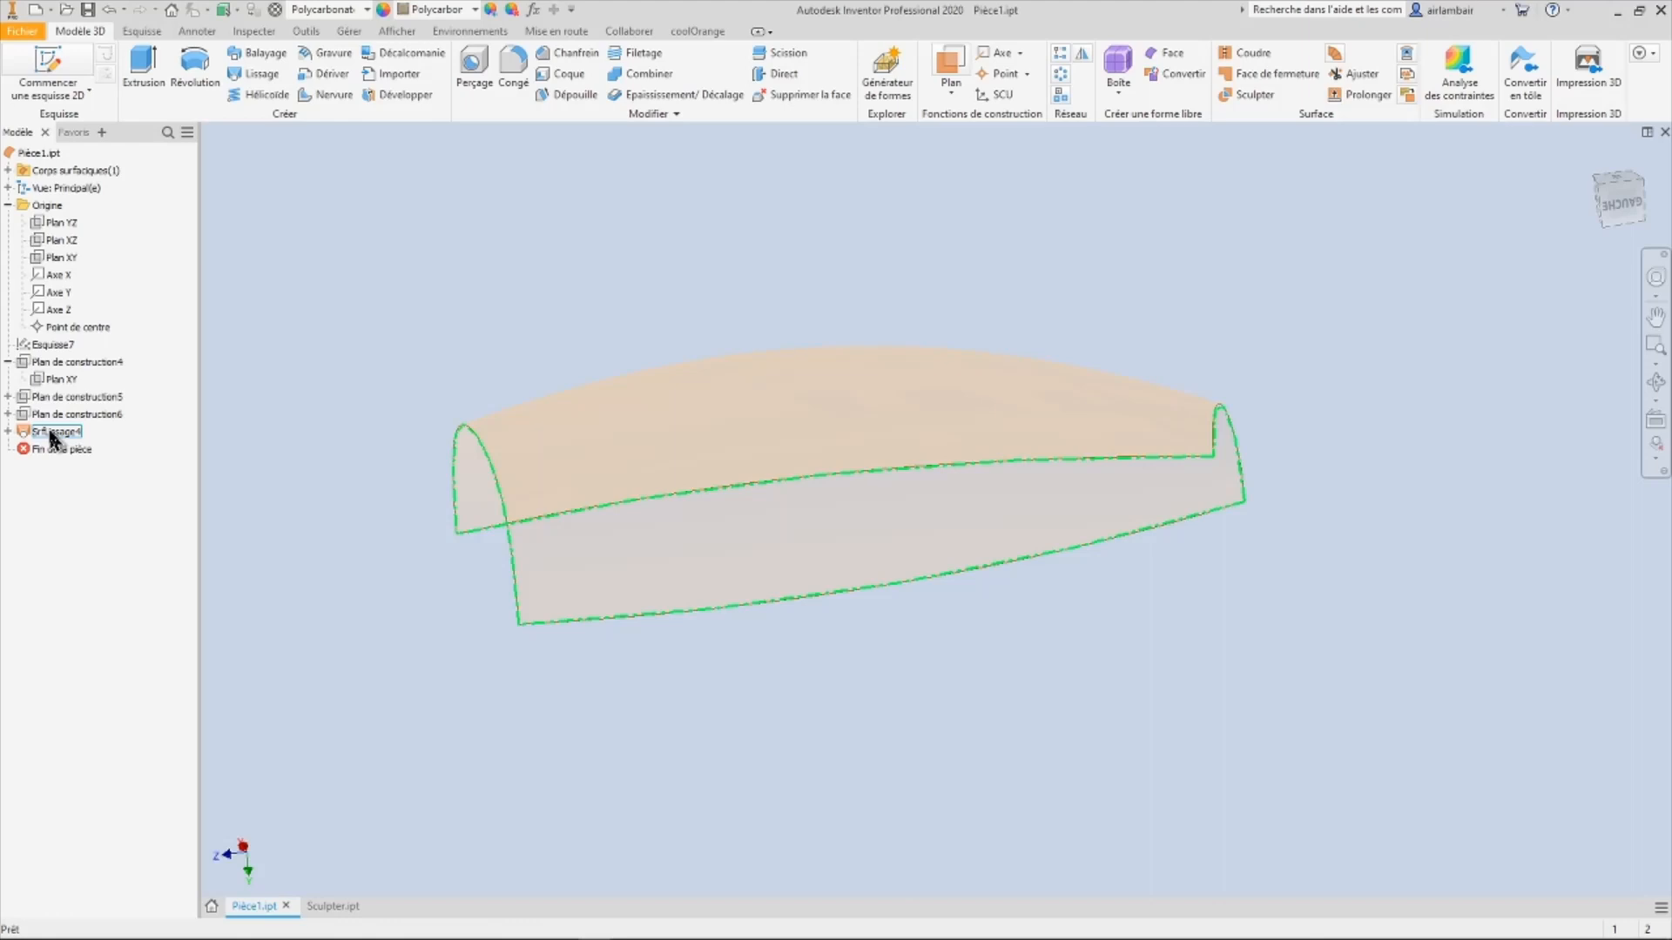
pyautogui.rightClick(51, 438)
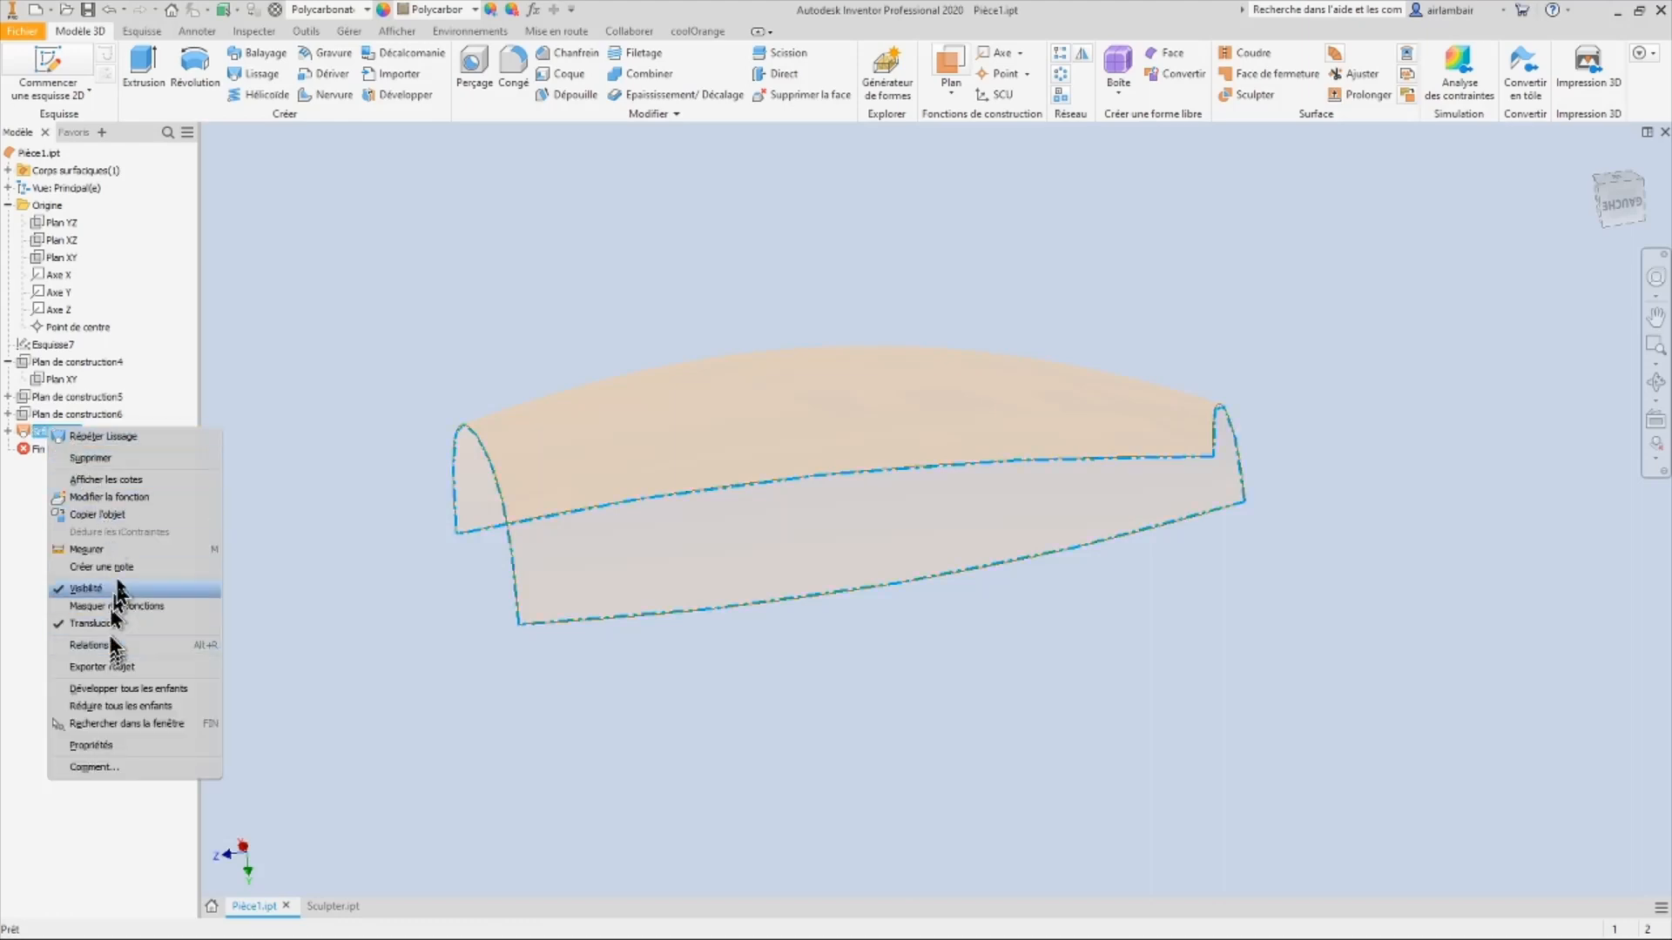
pyautogui.click(125, 503)
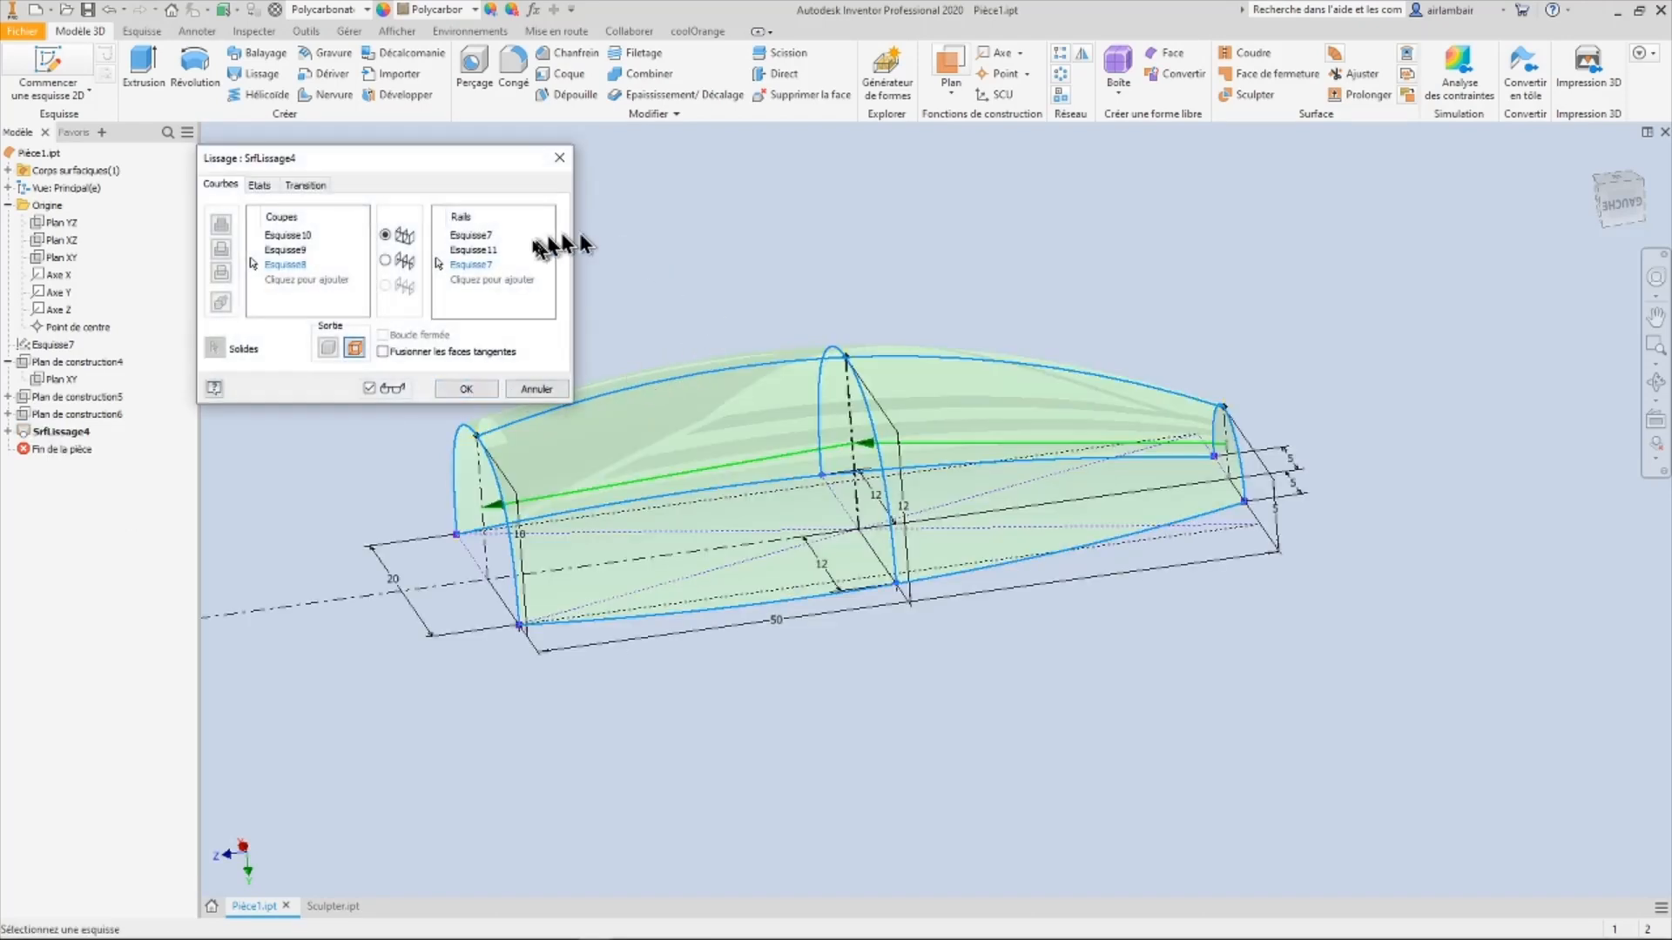
pyautogui.click(259, 186)
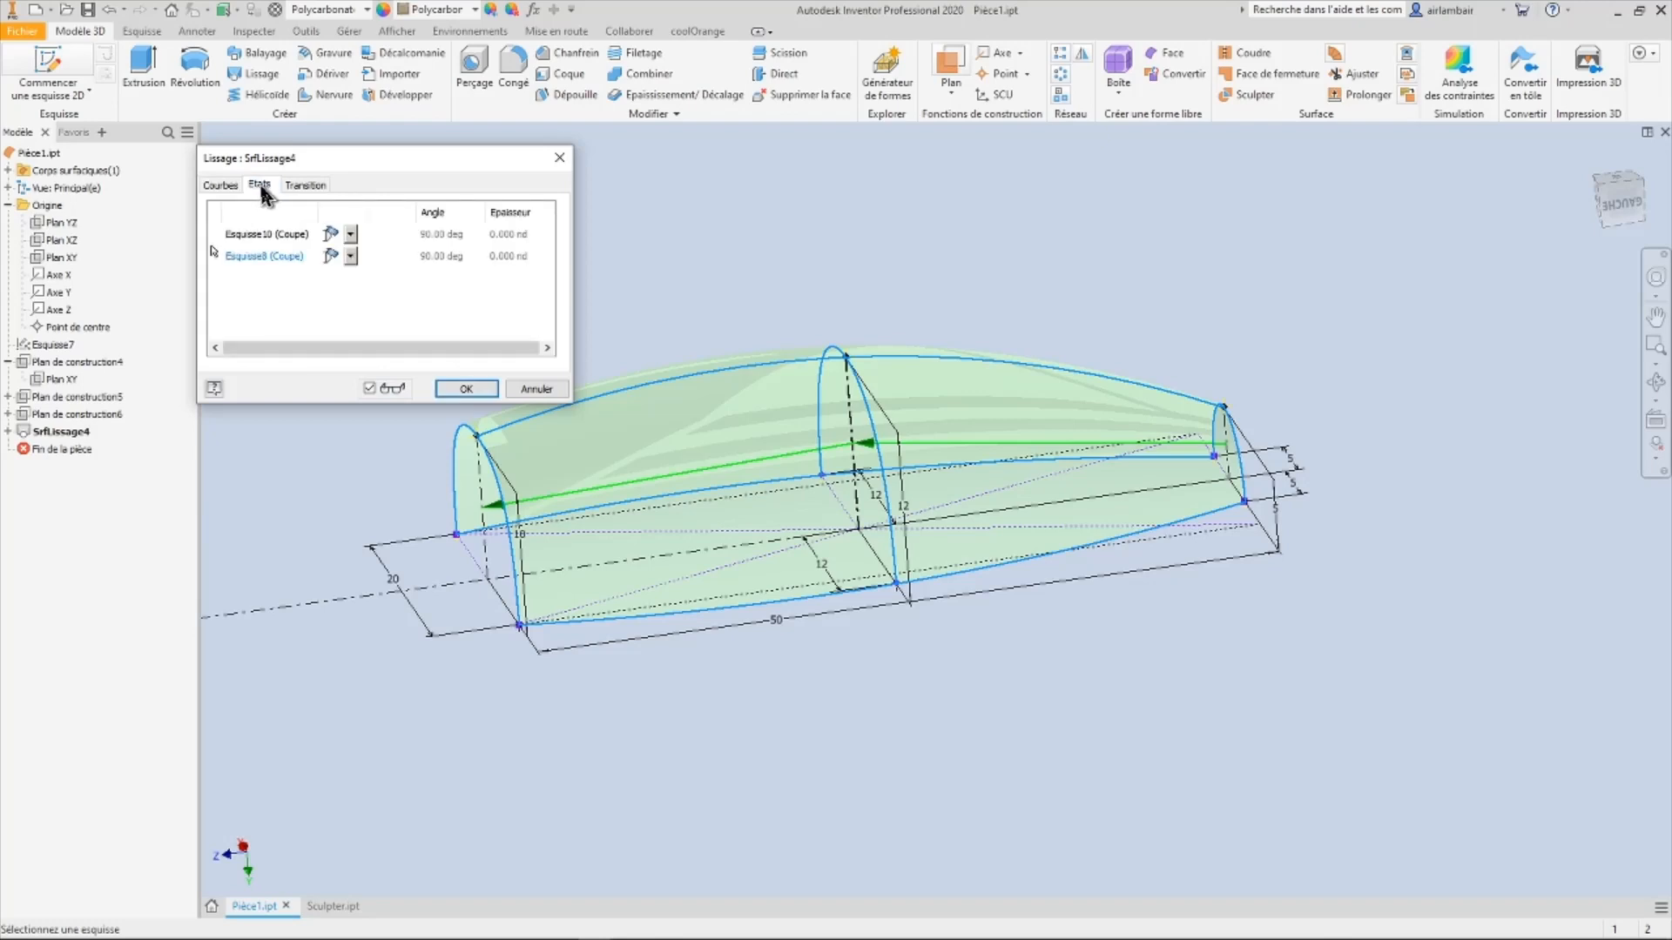
pyautogui.click(352, 257)
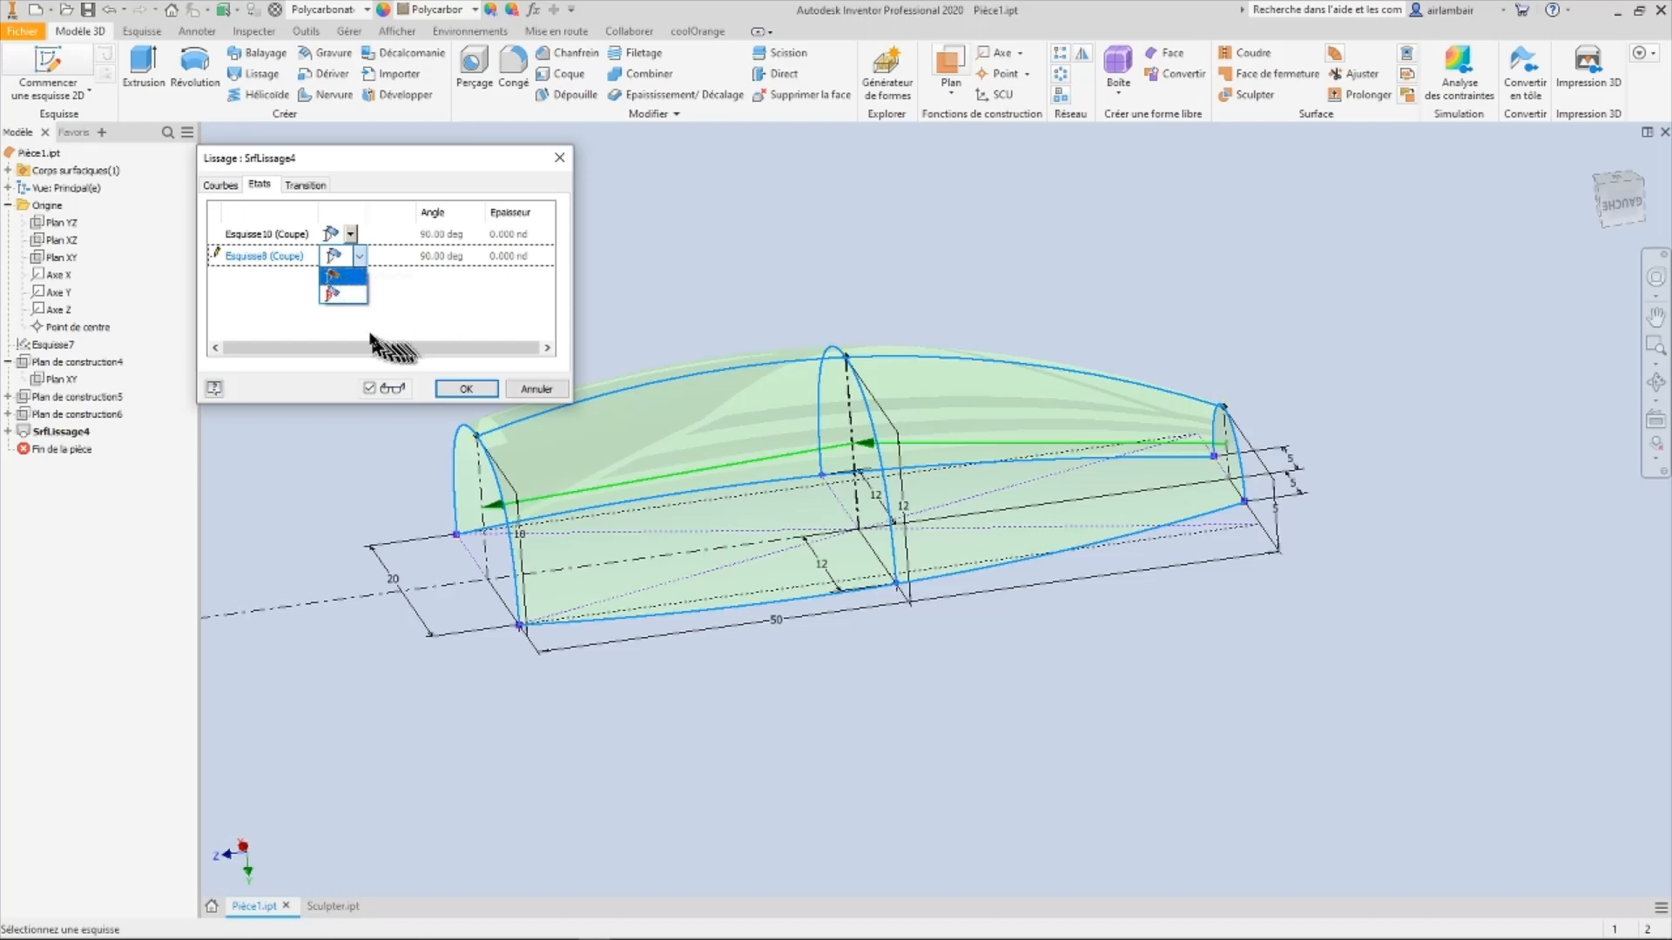
pyautogui.click(340, 297)
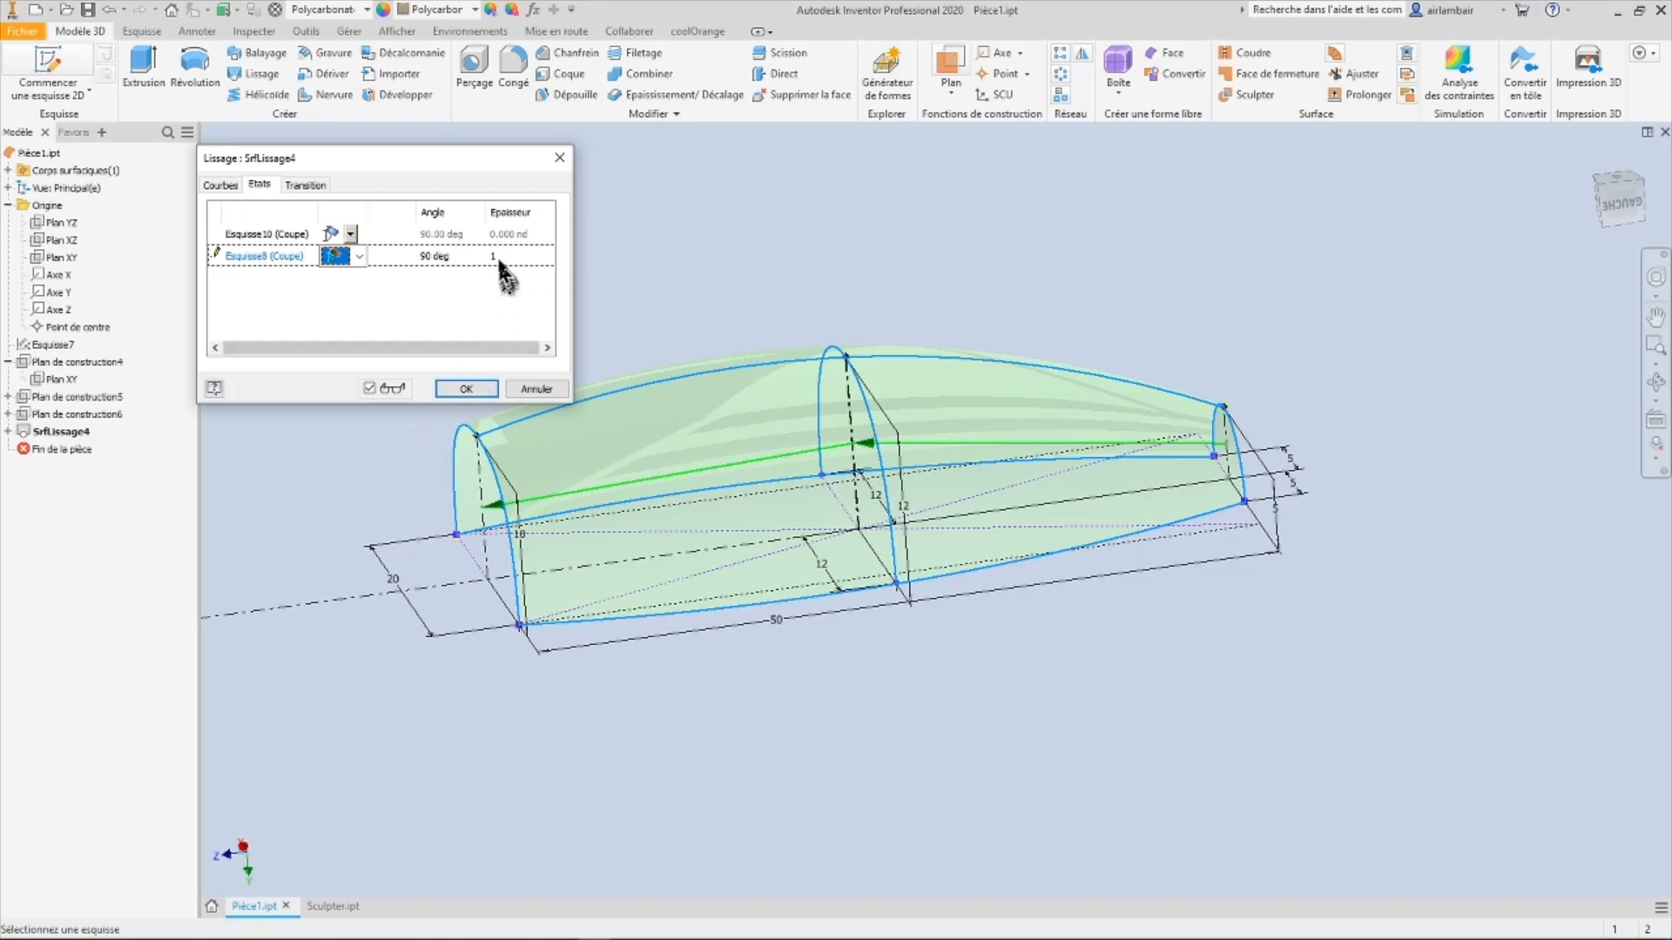
pyautogui.click(359, 256)
pyautogui.click(357, 295)
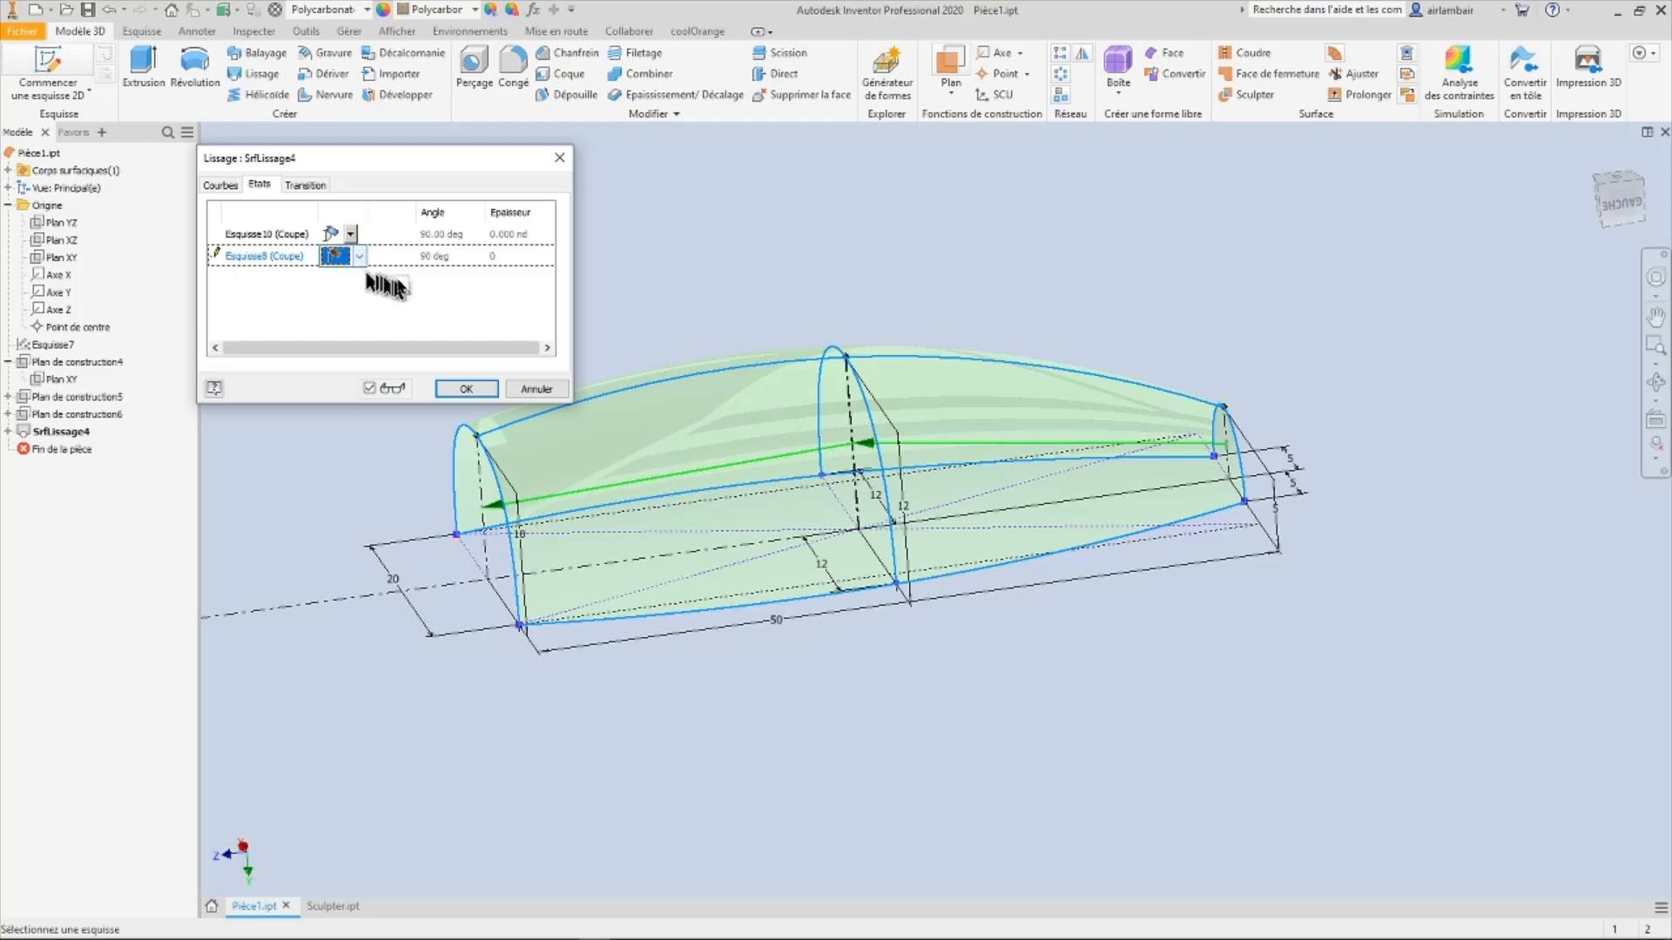
pyautogui.click(488, 389)
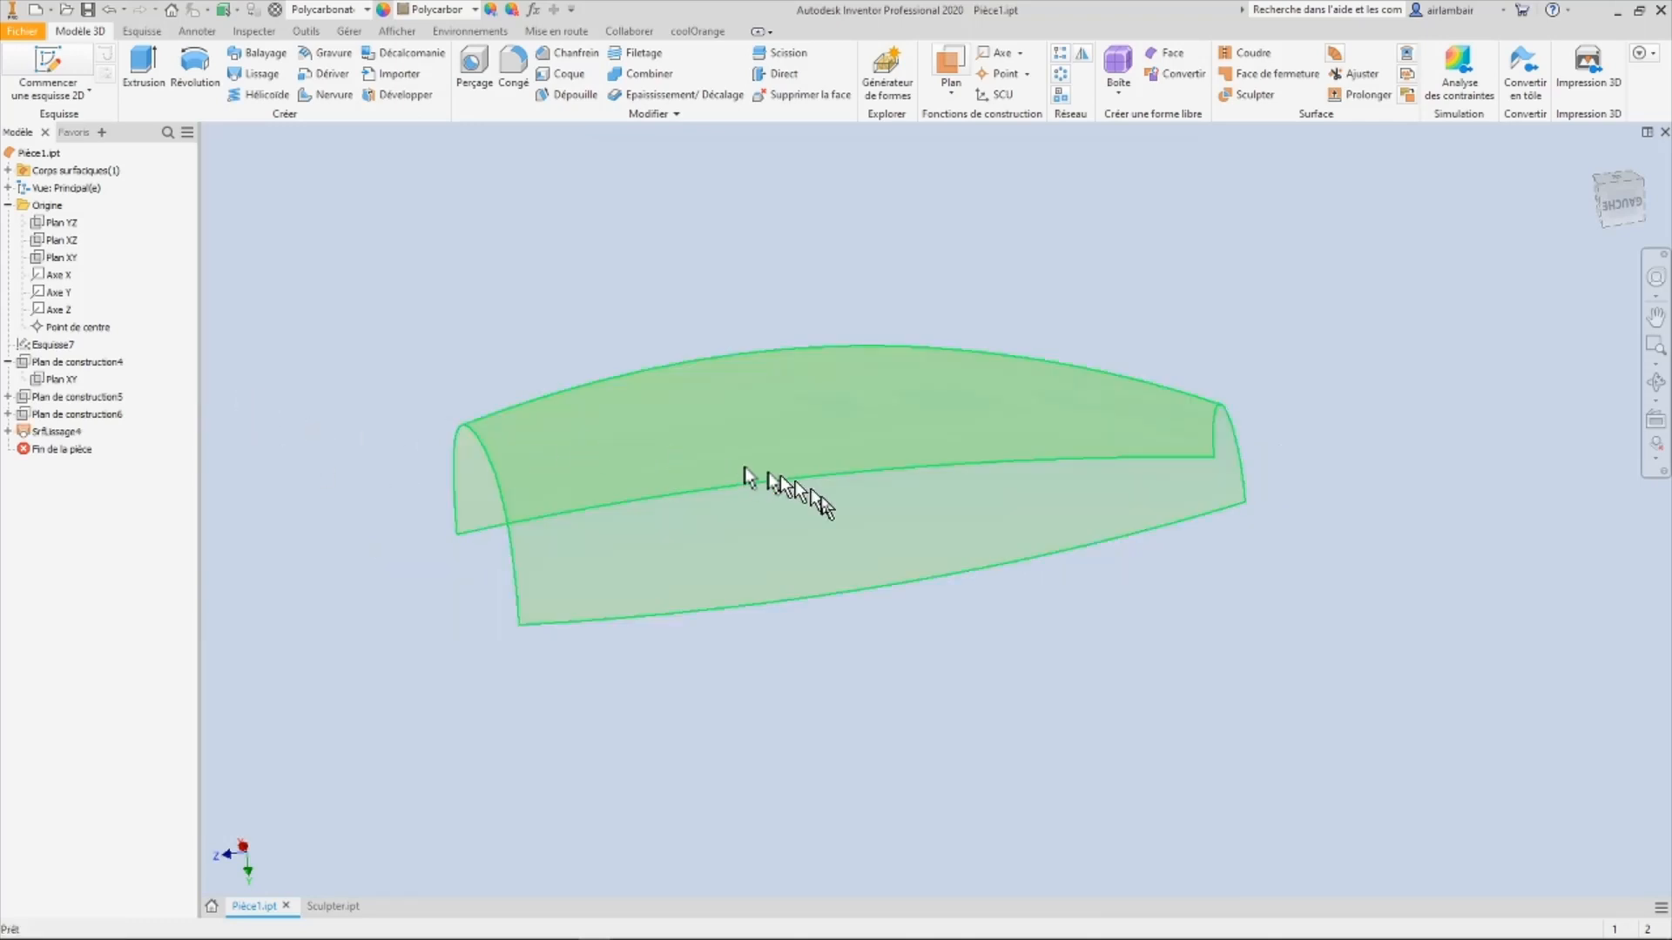
# Step: Thicken the lofted surface outward by 0.2 mm into a solid body
pyautogui.scroll(-3, 784, 488)
pyautogui.scroll(3, 731, 531)
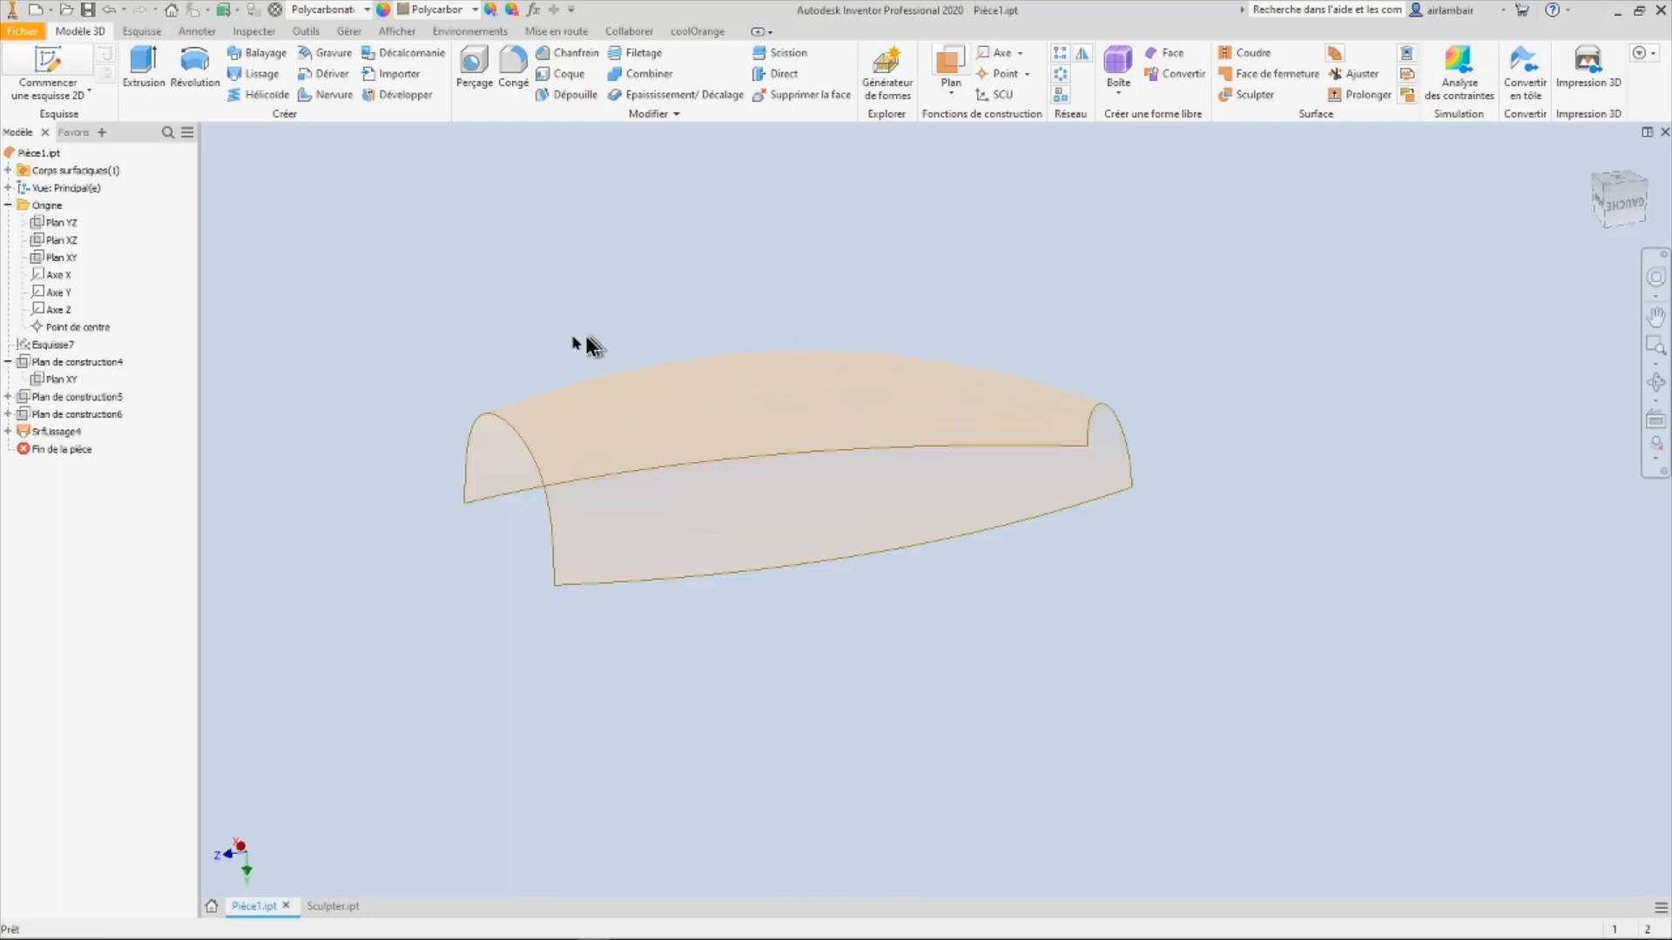
pyautogui.click(699, 392)
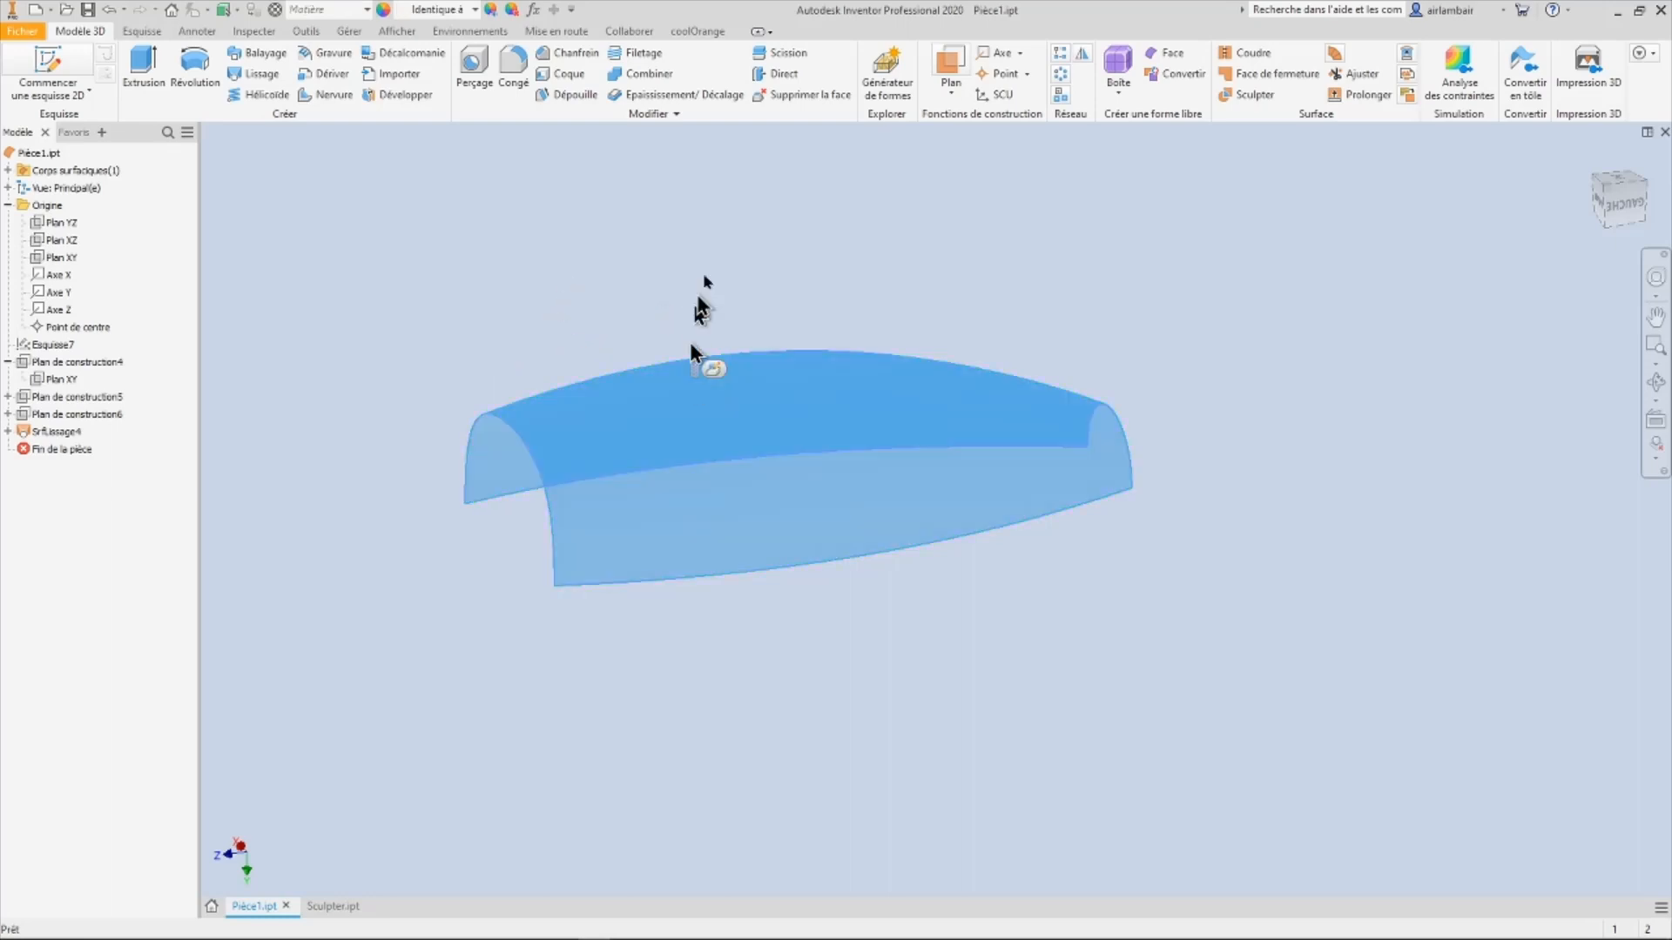
pyautogui.click(681, 96)
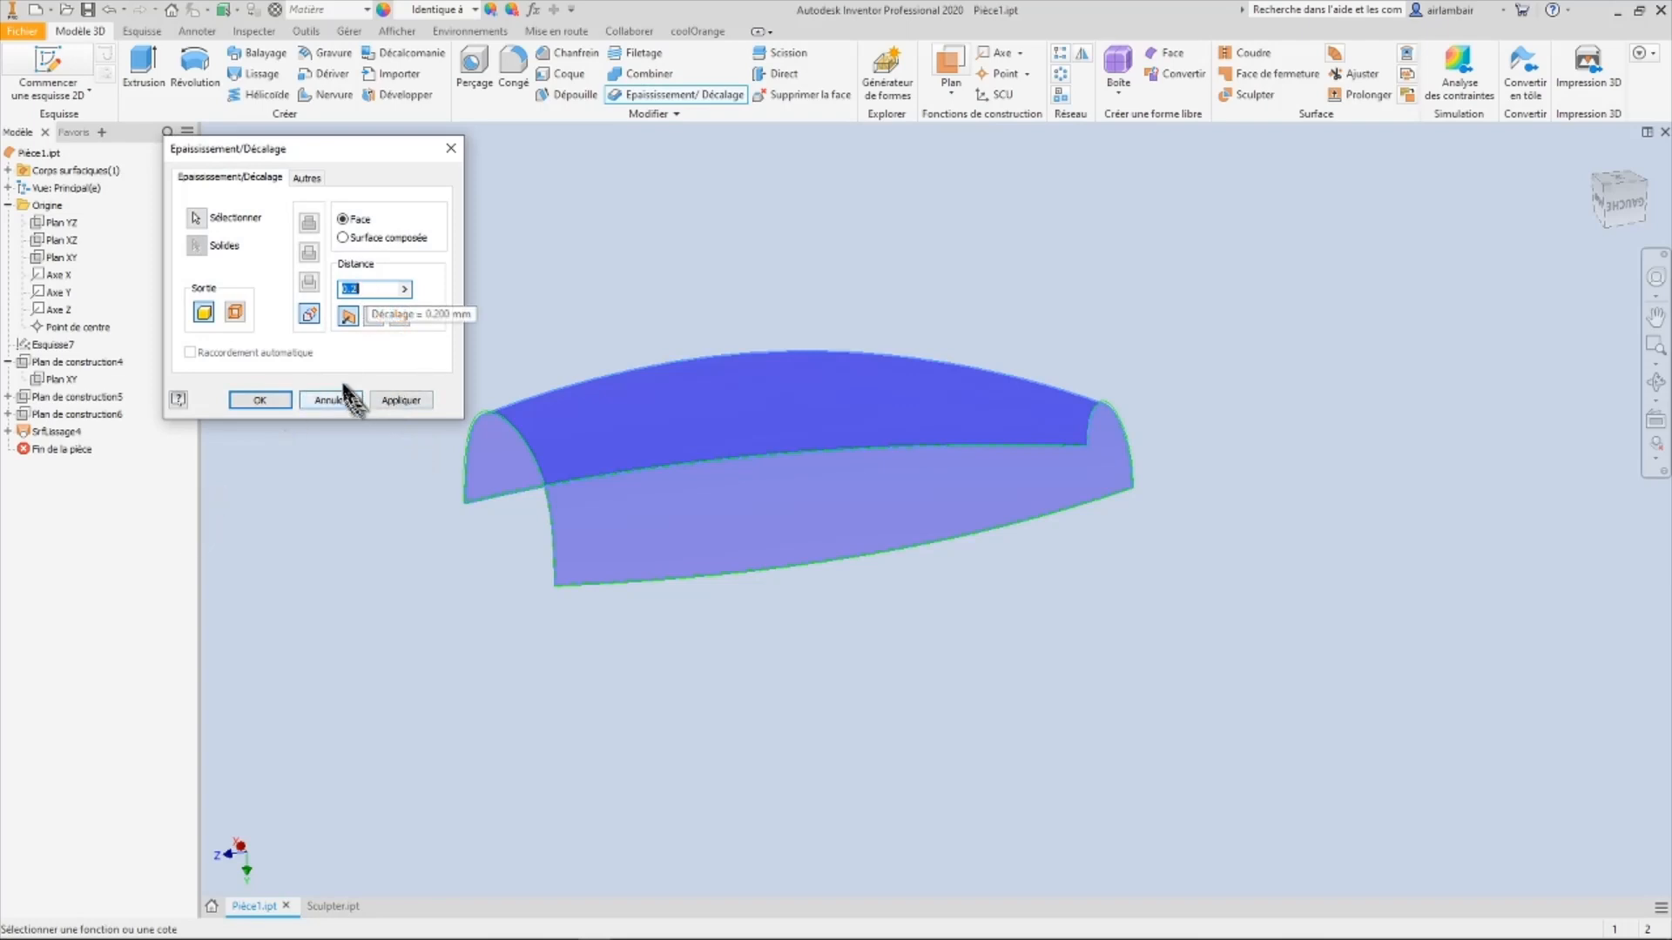
pyautogui.keyDown('shift'); pyautogui.moveTo(392, 364); pyautogui.dragTo(470, 396, button='middle'); pyautogui.keyUp('shift')
pyautogui.click(374, 318)
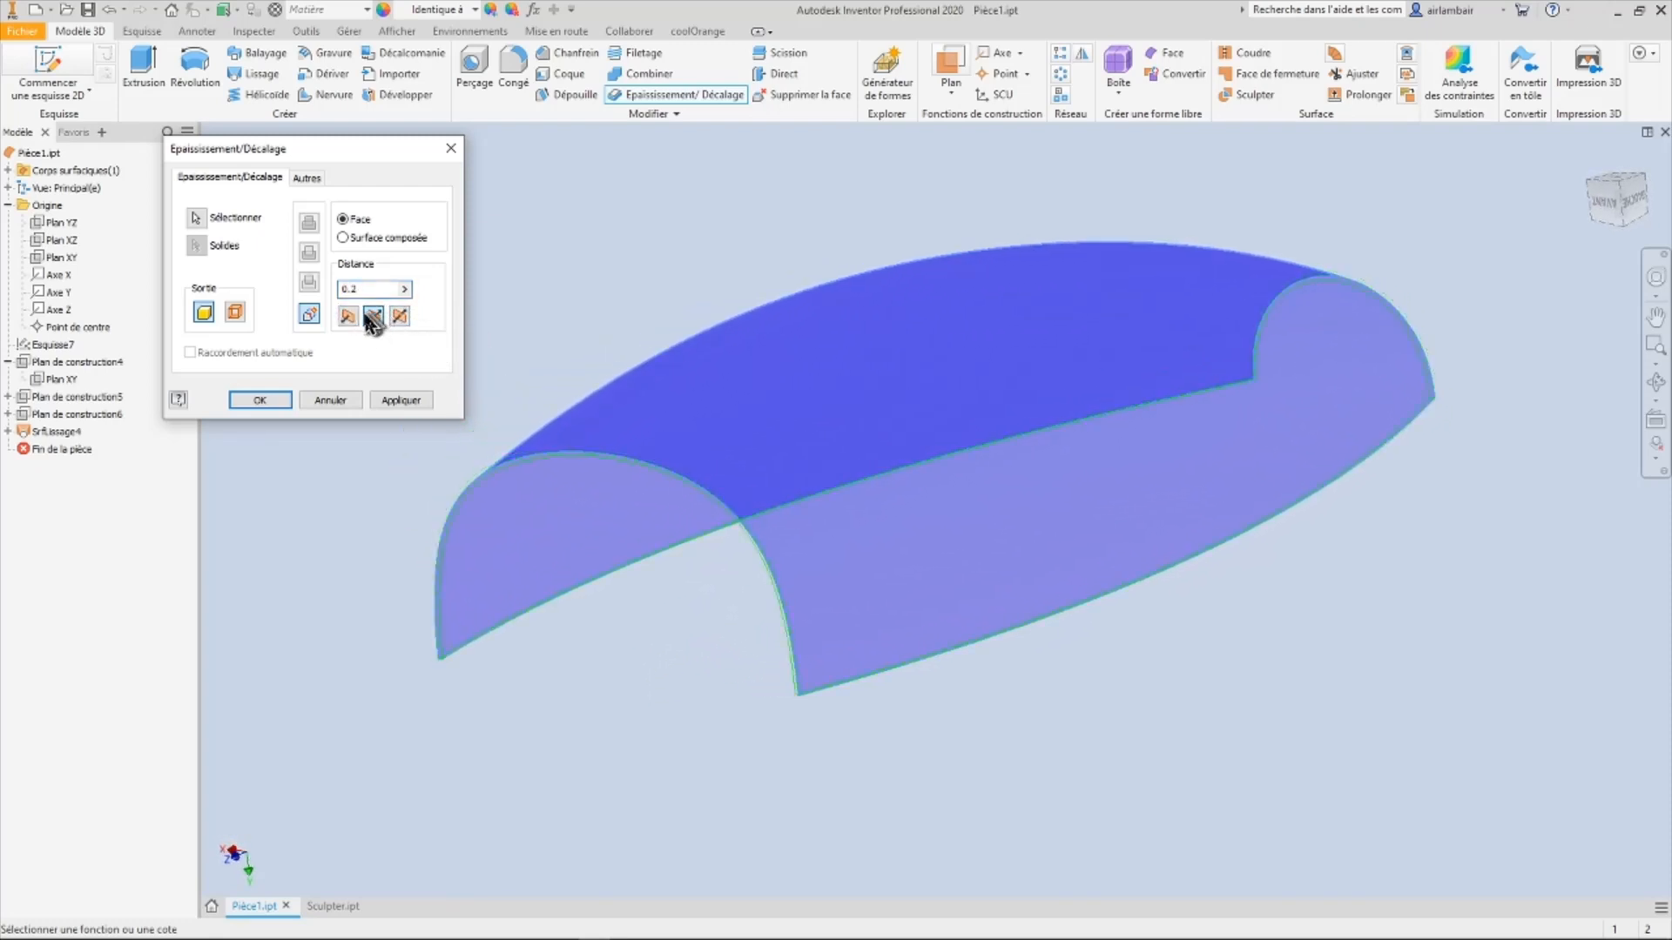
pyautogui.click(347, 316)
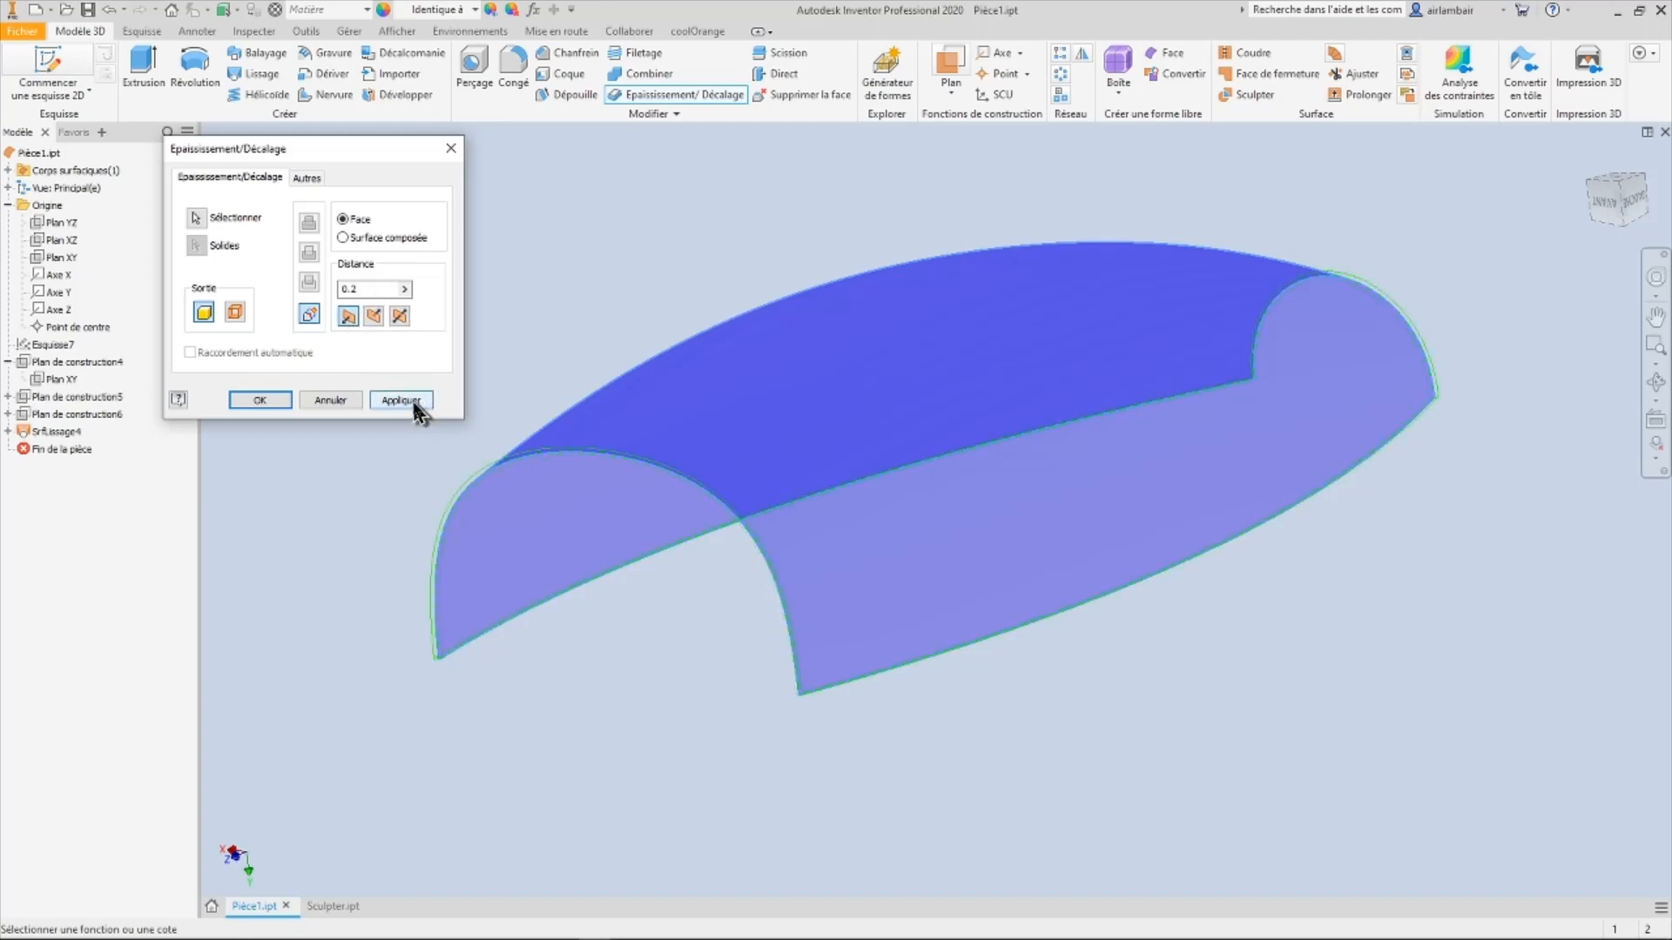
pyautogui.click(413, 403)
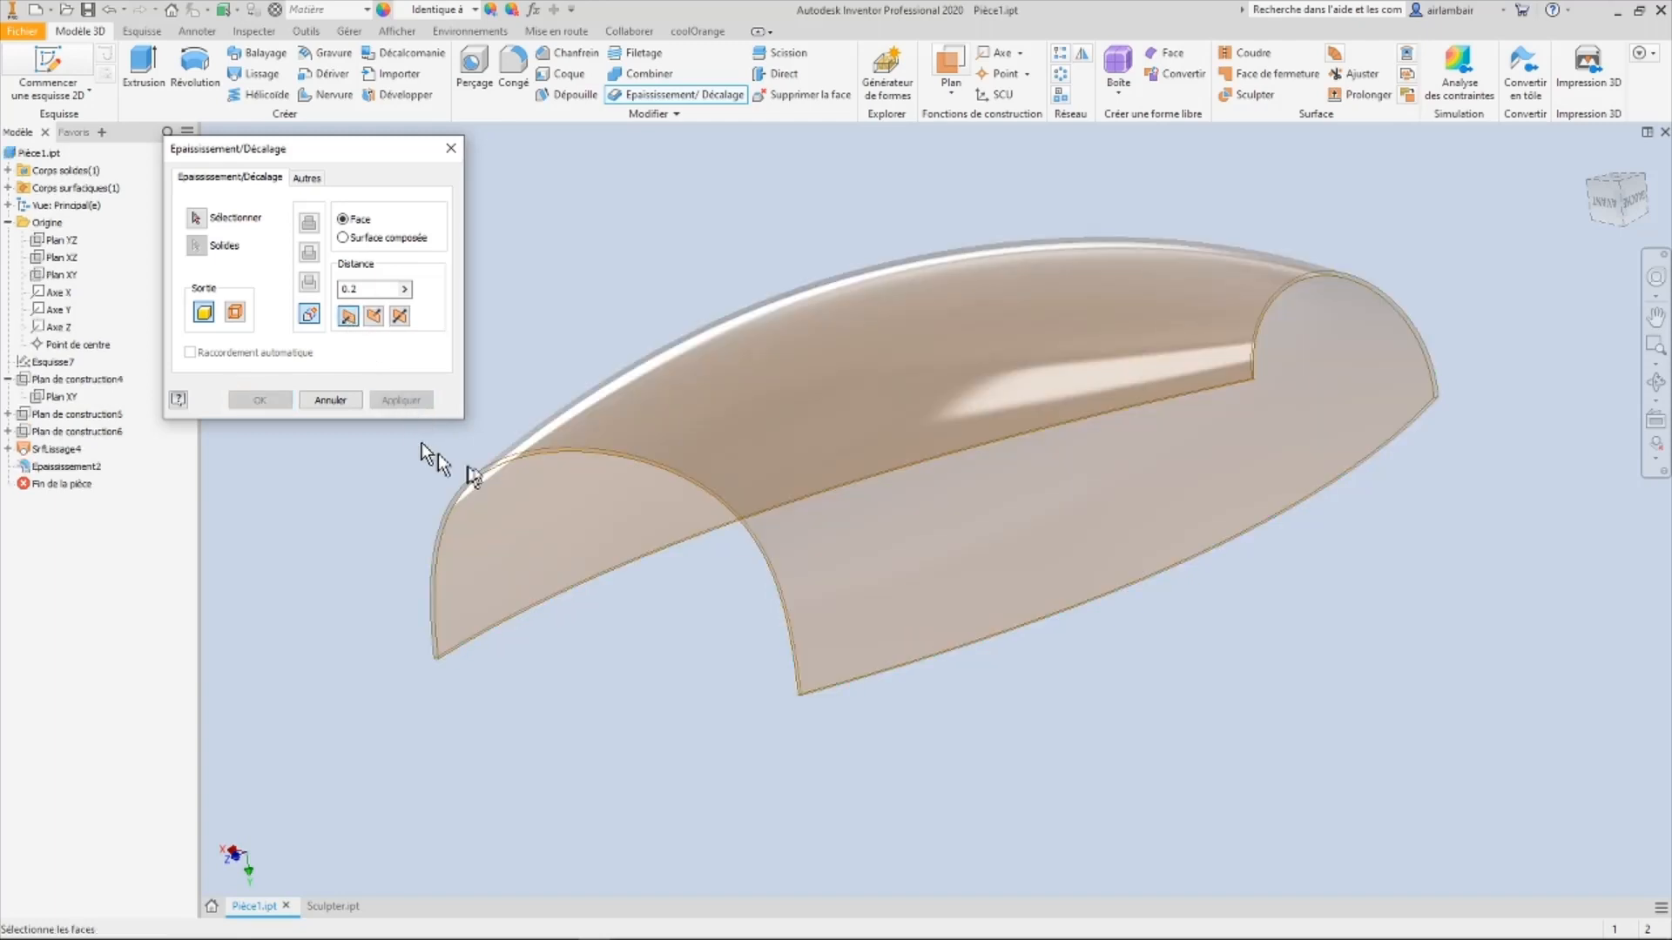
pyautogui.keyDown('shift'); pyautogui.moveTo(747, 520); pyautogui.dragTo(515, 425, button='middle'); pyautogui.keyUp('shift')
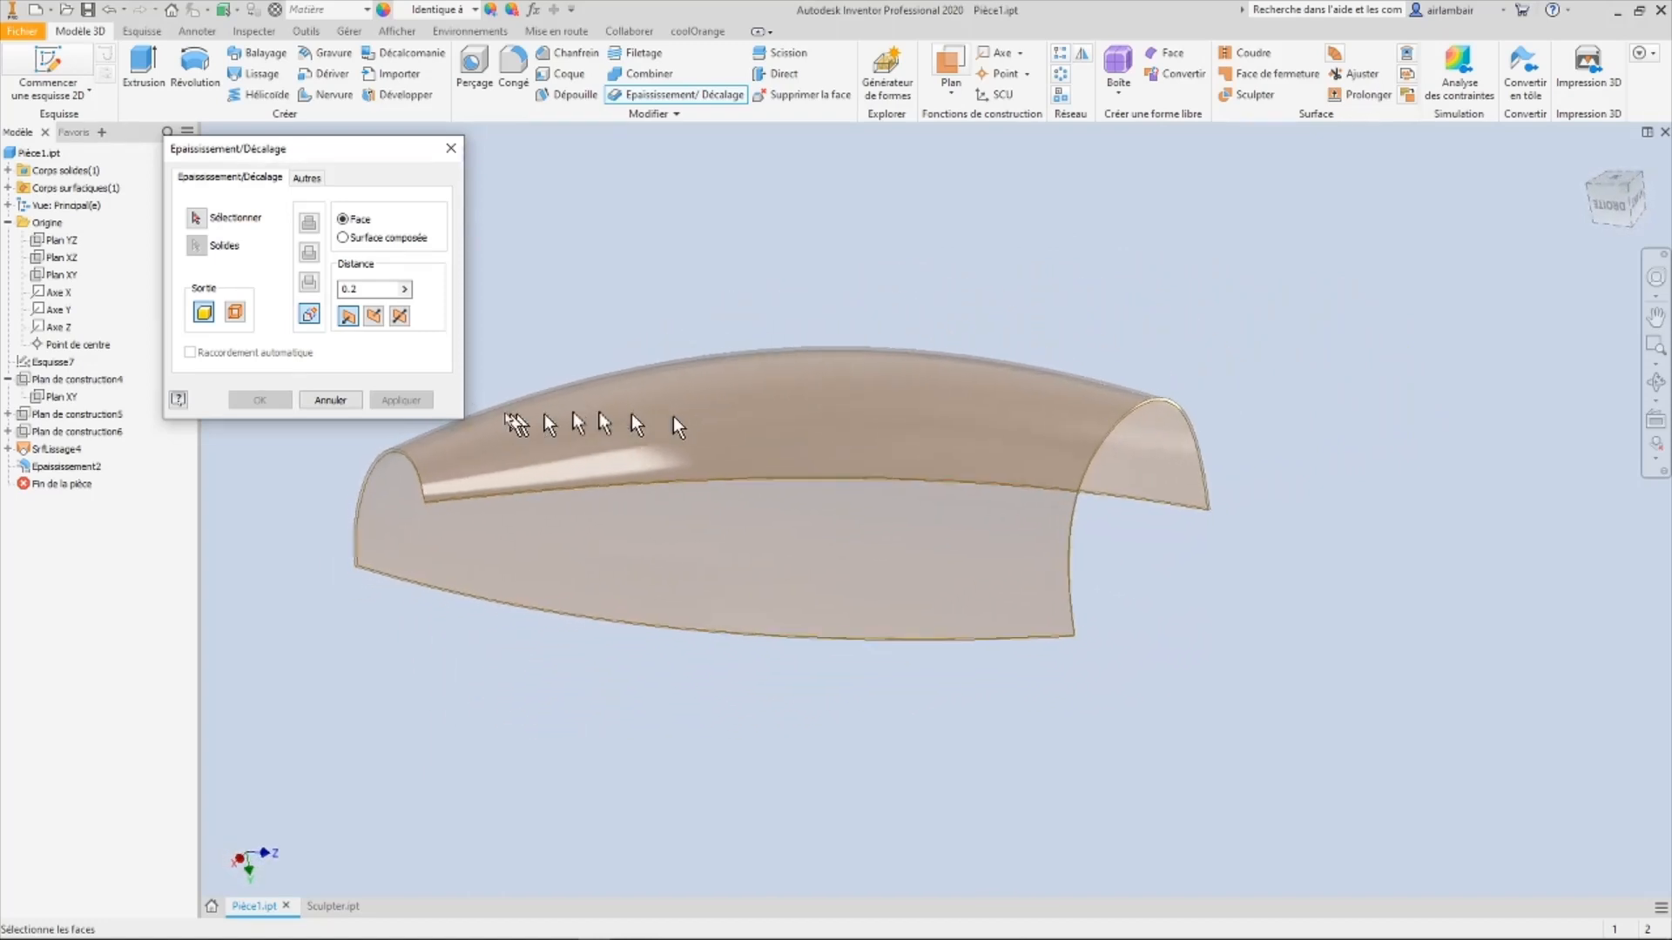
pyautogui.click(329, 401)
# Step: Set the part material to "Polycarbonate, transparent"
pyautogui.keyDown('shift'); pyautogui.moveTo(343, 403); pyautogui.dragTo(377, 148, button='middle'); pyautogui.keyUp('shift')
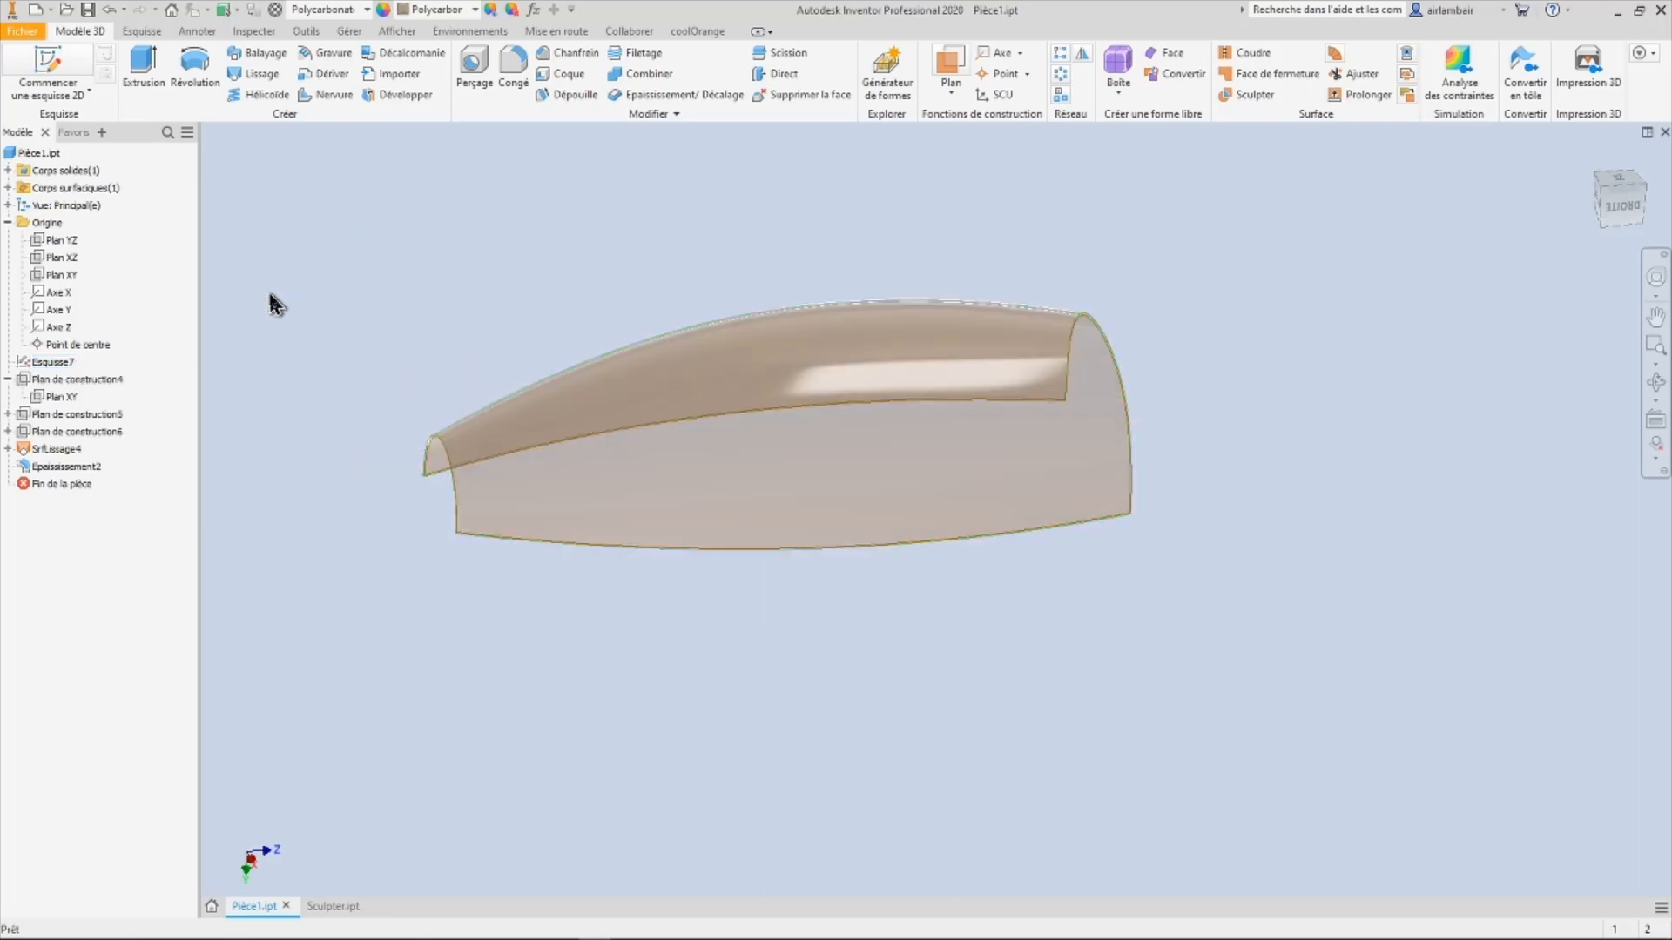
pyautogui.click(340, 12)
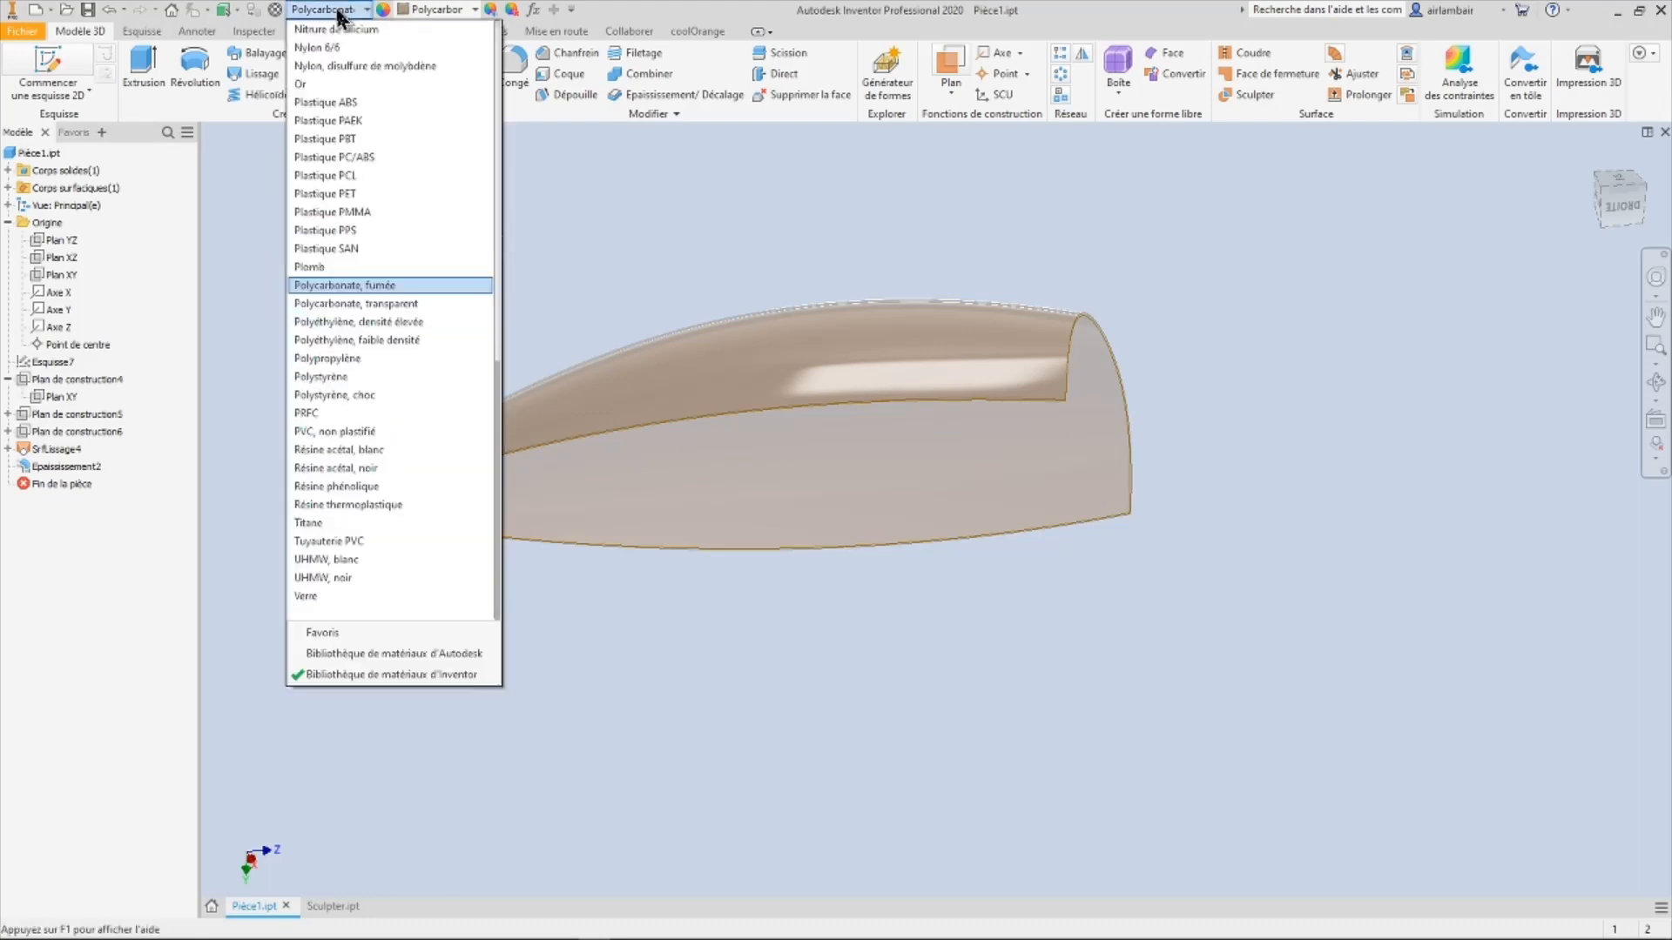
pyautogui.click(383, 305)
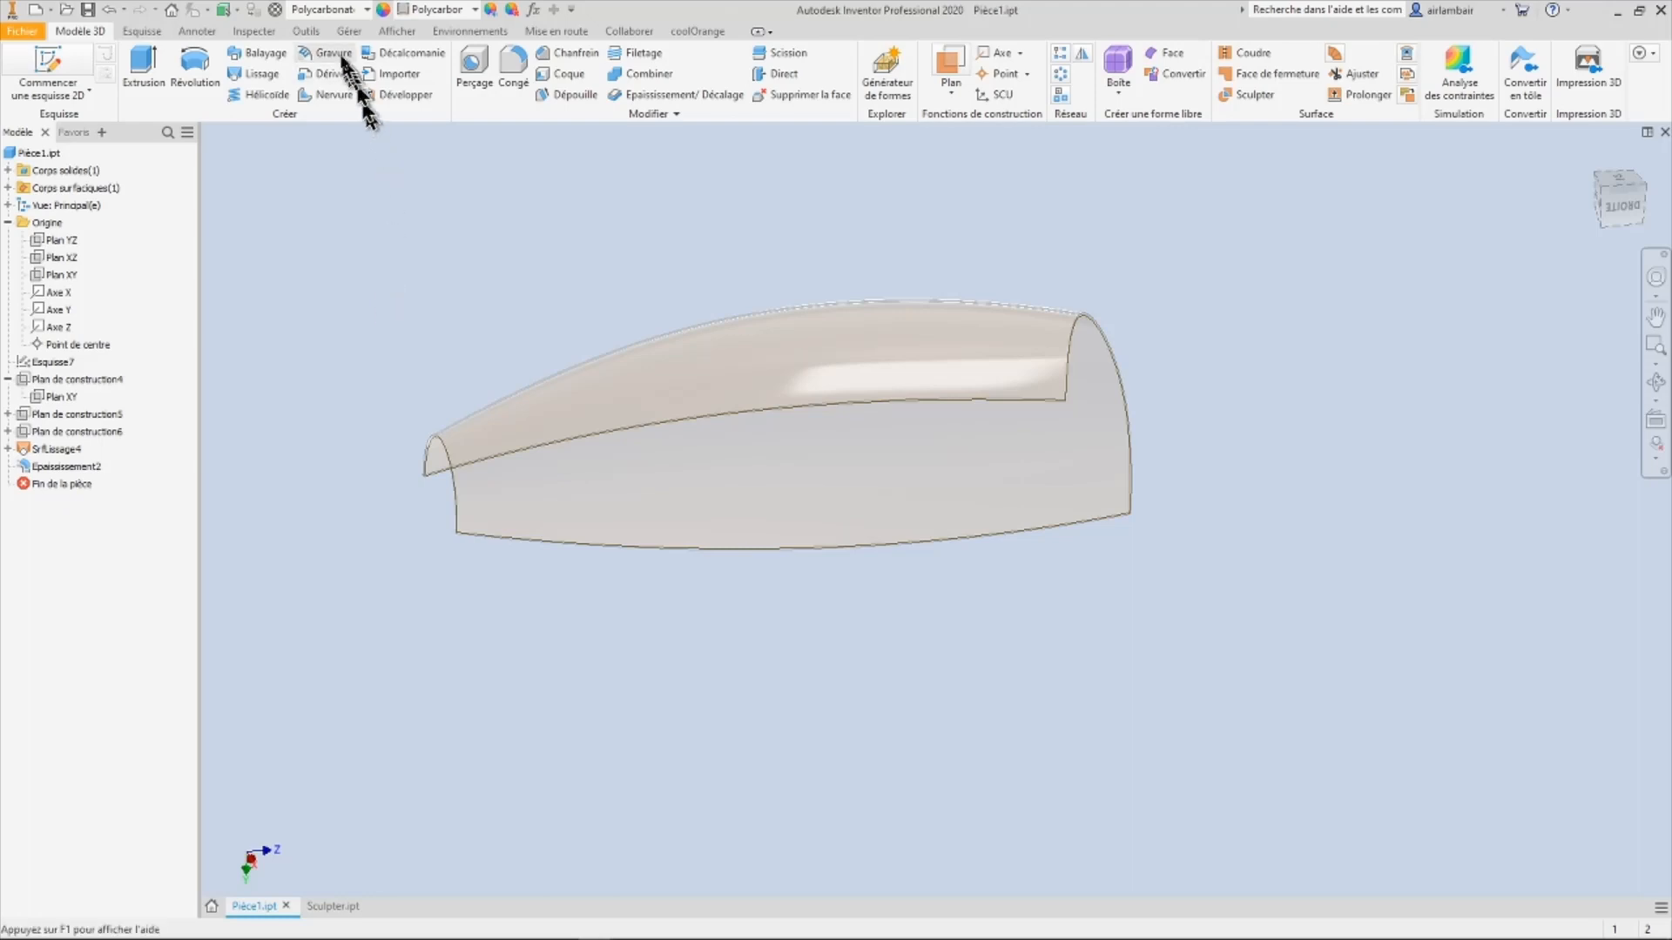
# Step: Try Plomb as the part material and restore "Polycarbonate, transparent"
pyautogui.click(342, 14)
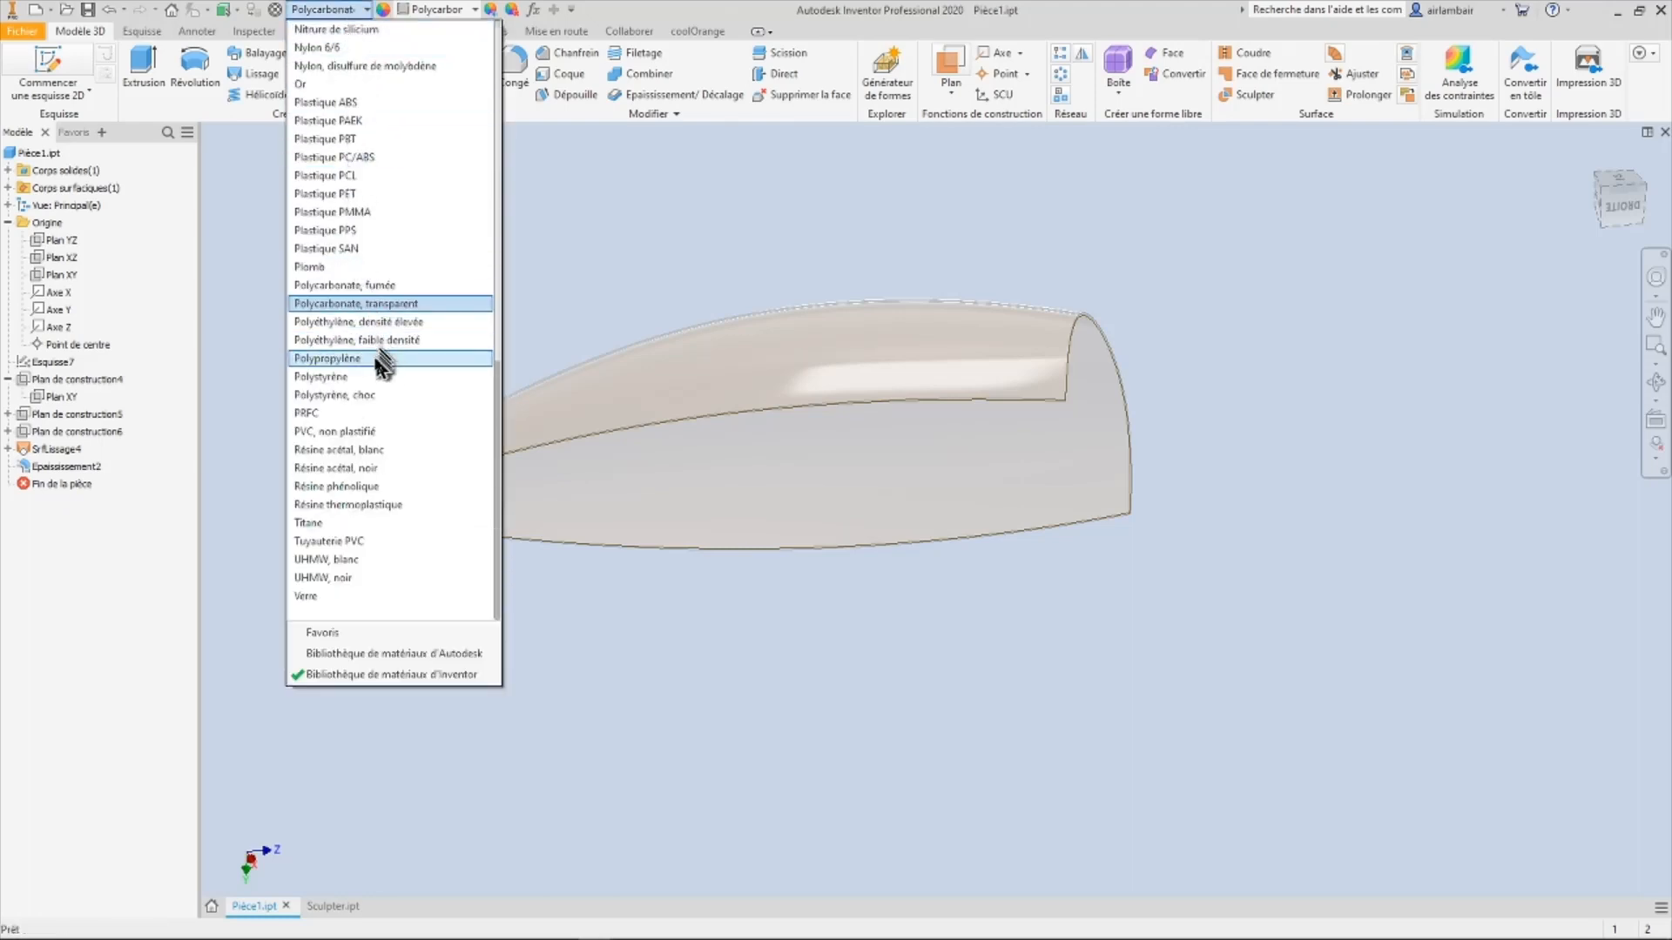
pyautogui.click(331, 267)
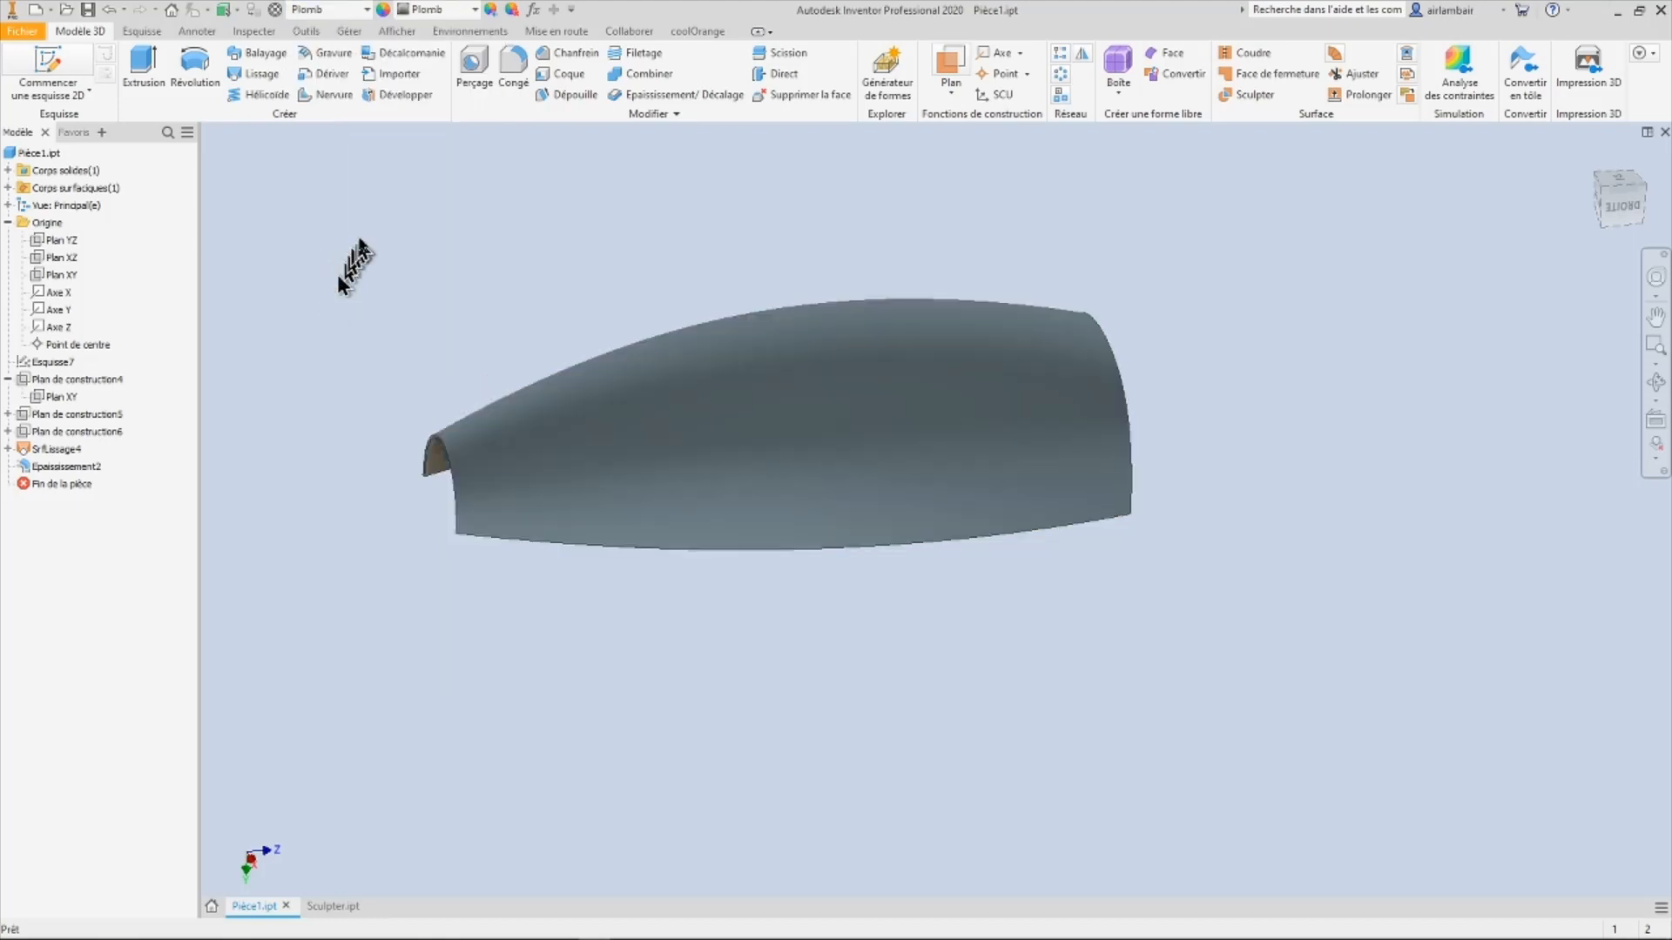
pyautogui.click(324, 12)
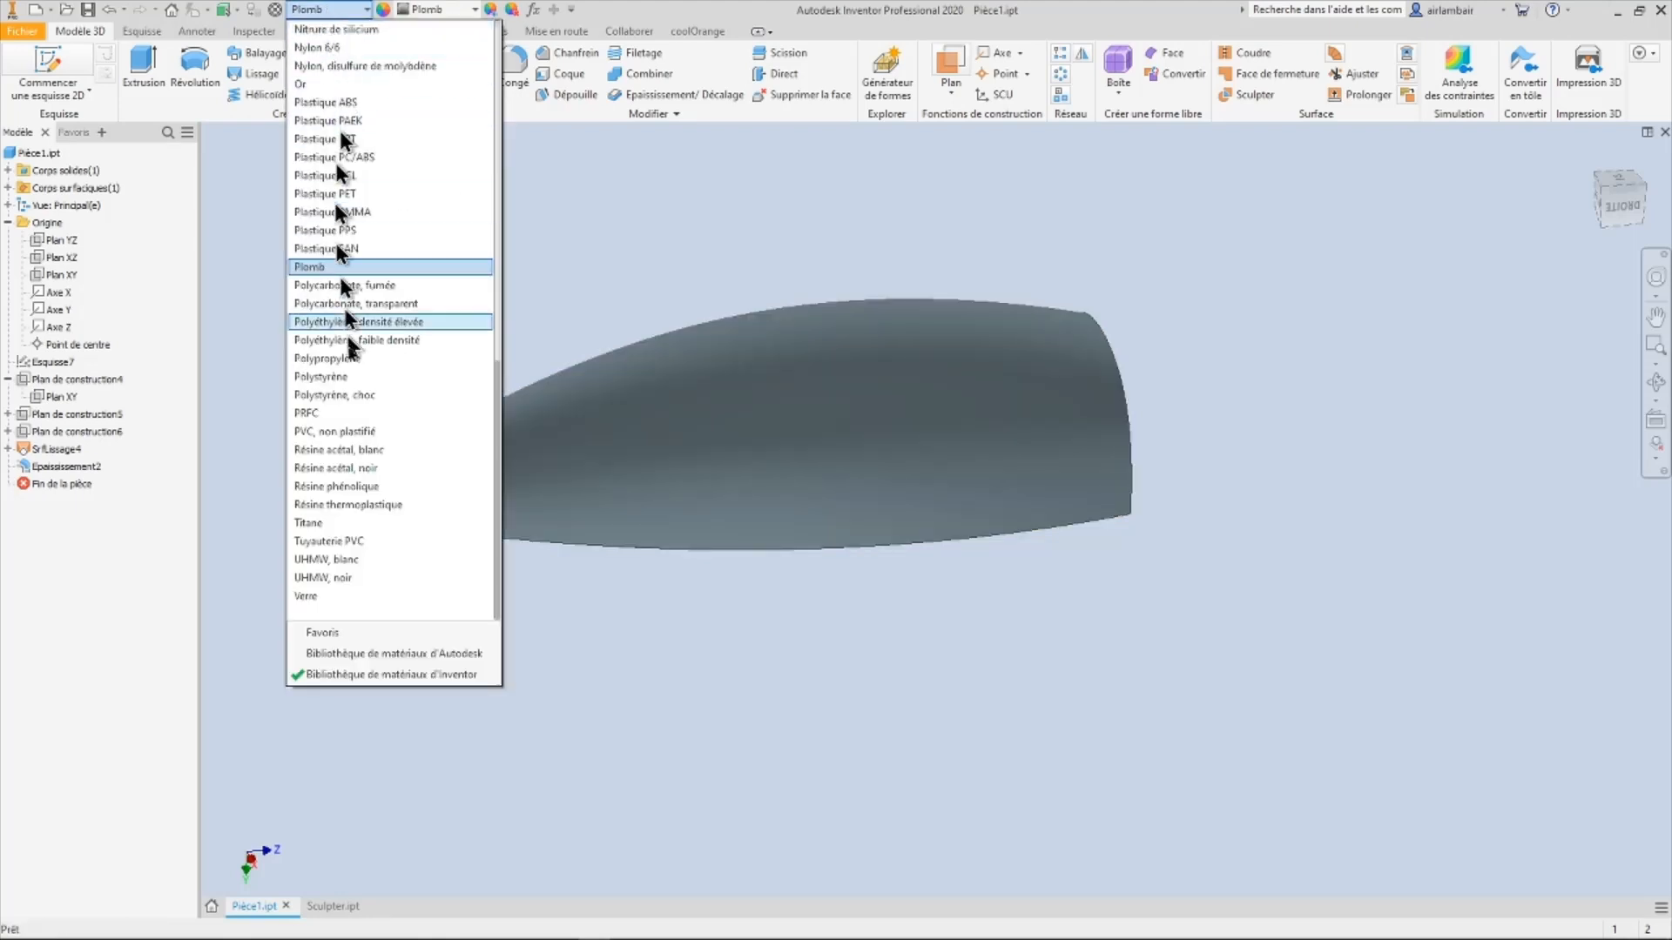
pyautogui.click(364, 304)
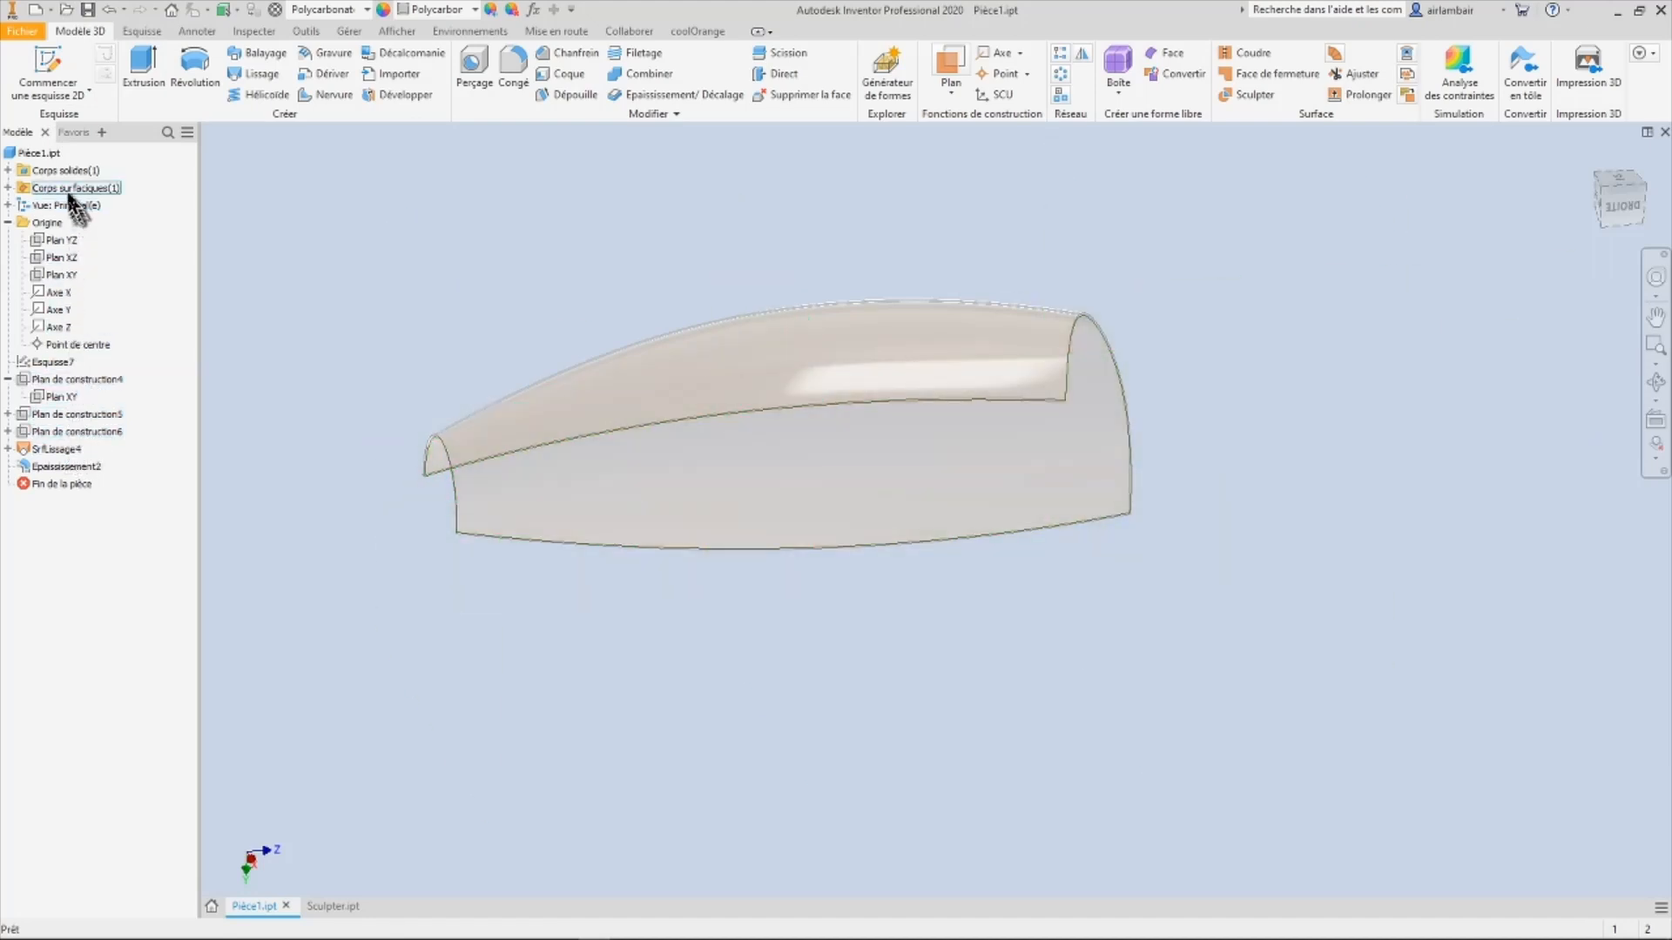
# Step: Hide the surface body Srf4 so that only the thickened solid is displayed
pyautogui.click(9, 188)
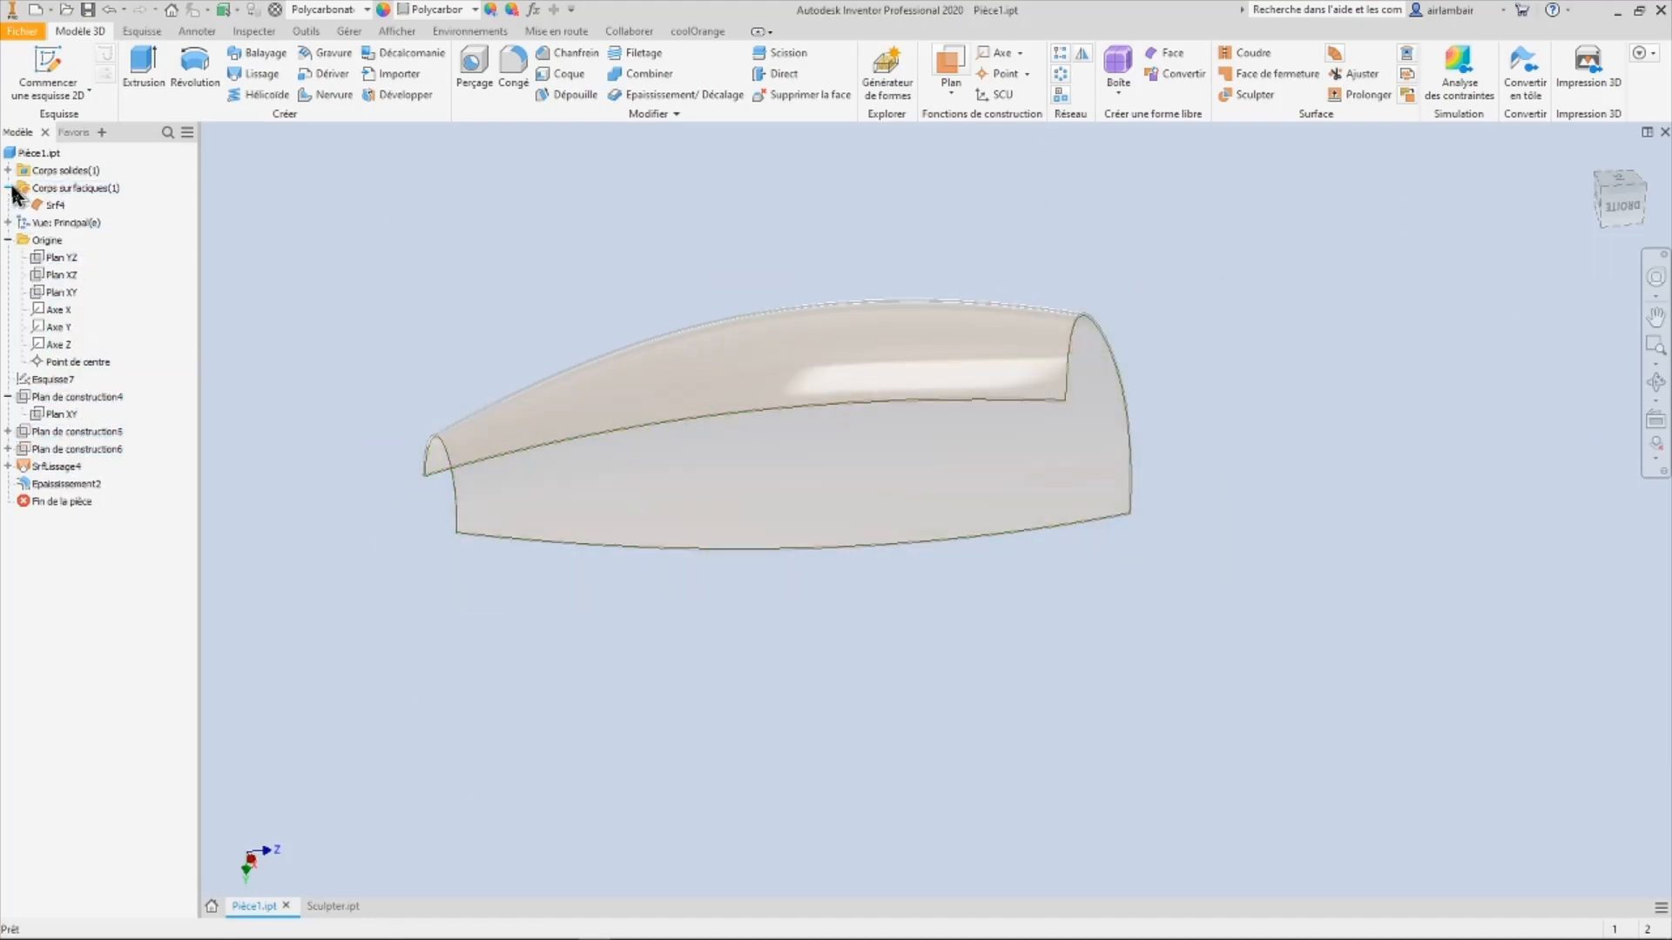
pyautogui.rightClick(55, 207)
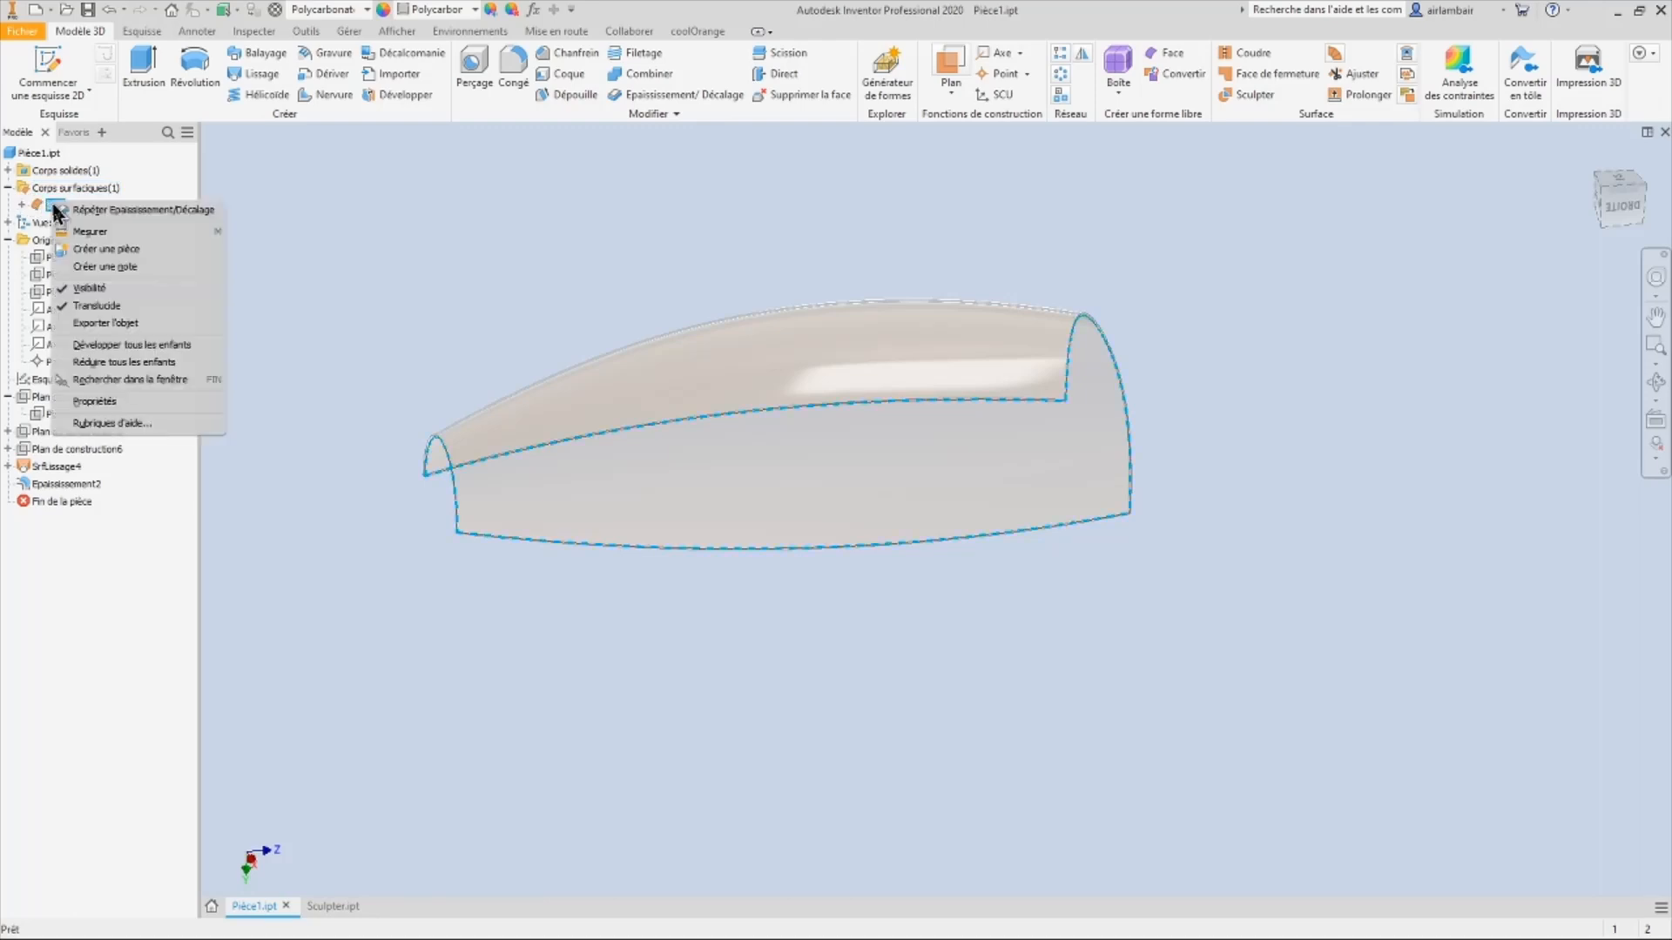
pyautogui.click(92, 290)
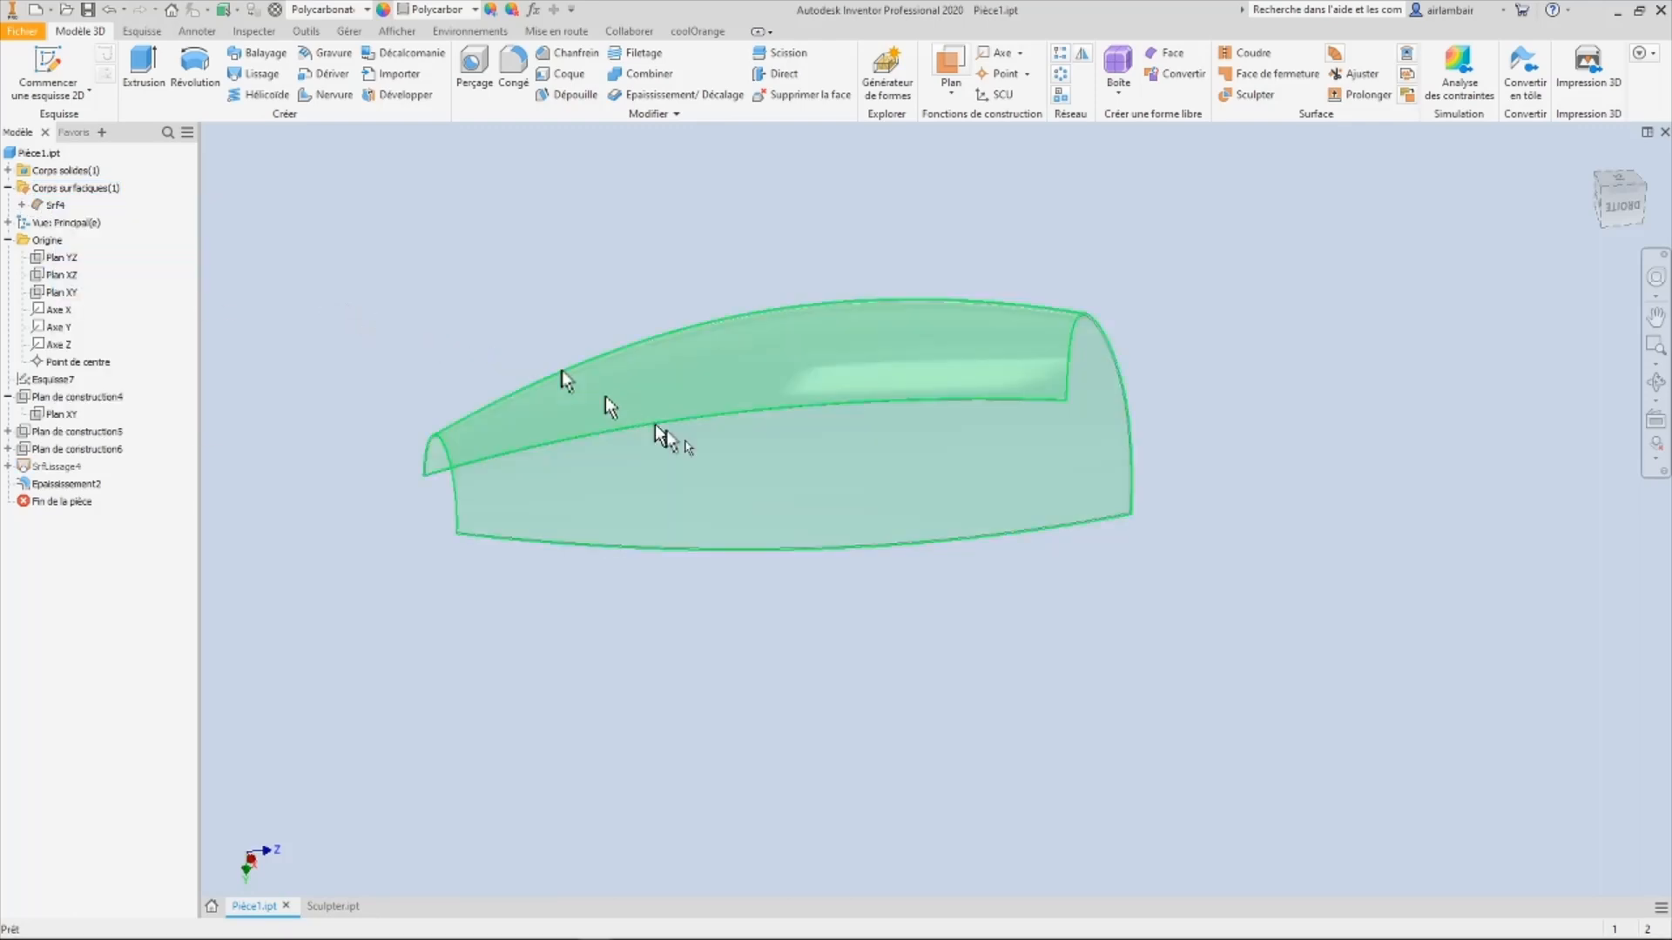
pyautogui.scroll(-3, 540, 357)
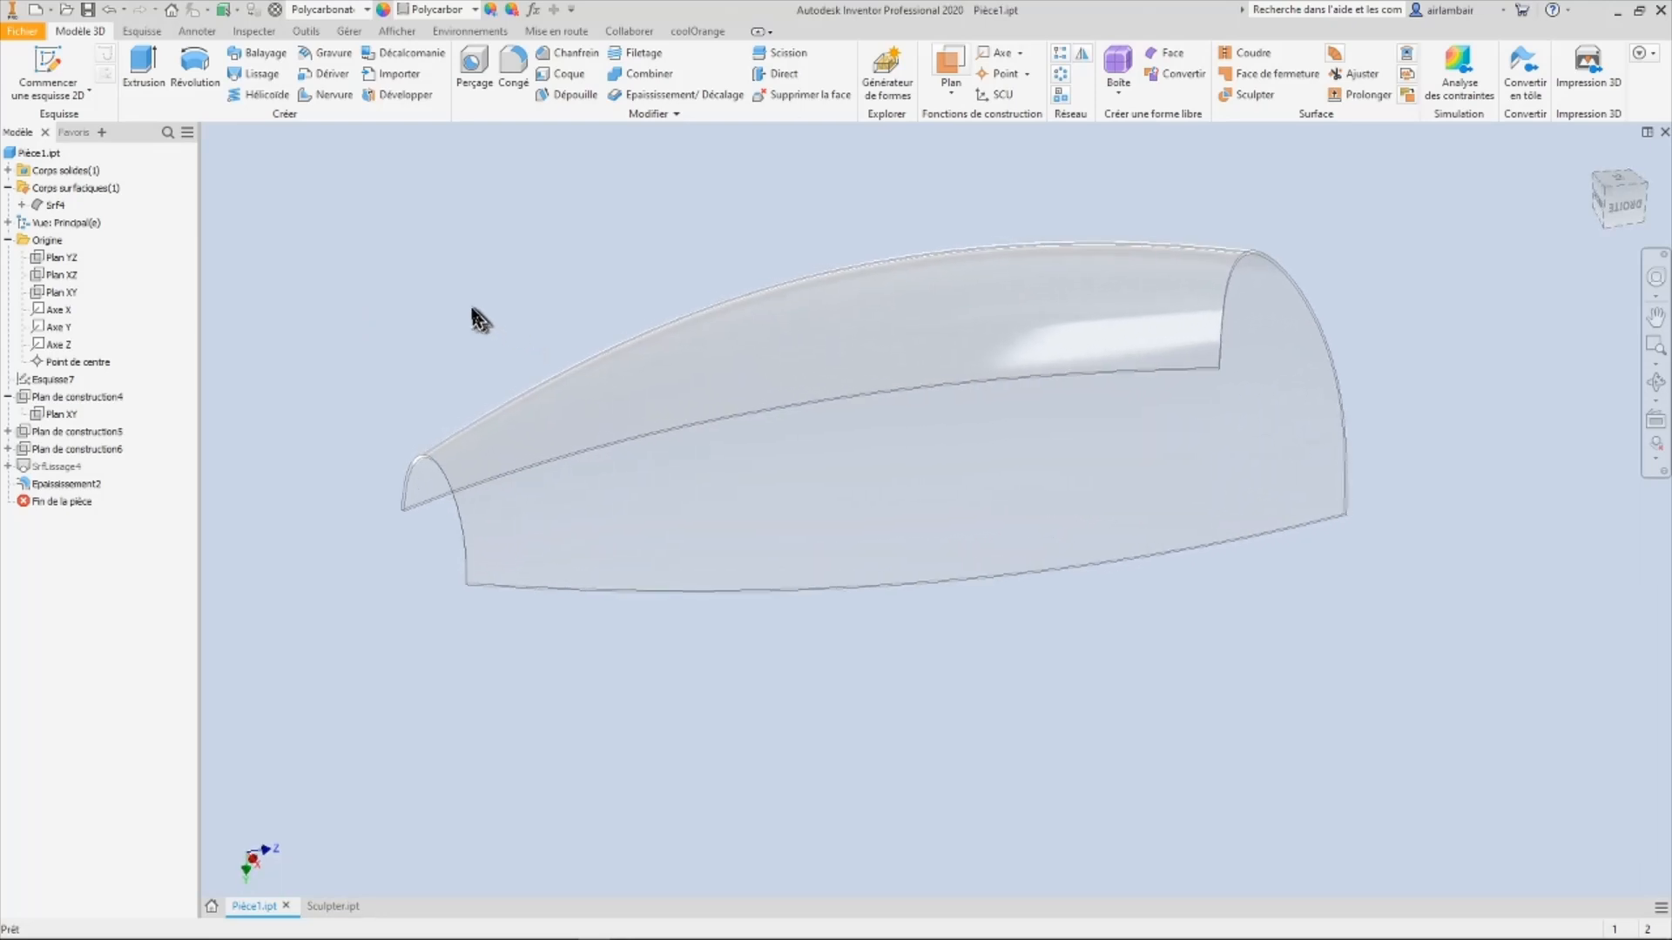
pyautogui.scroll(-1, 452, 323)
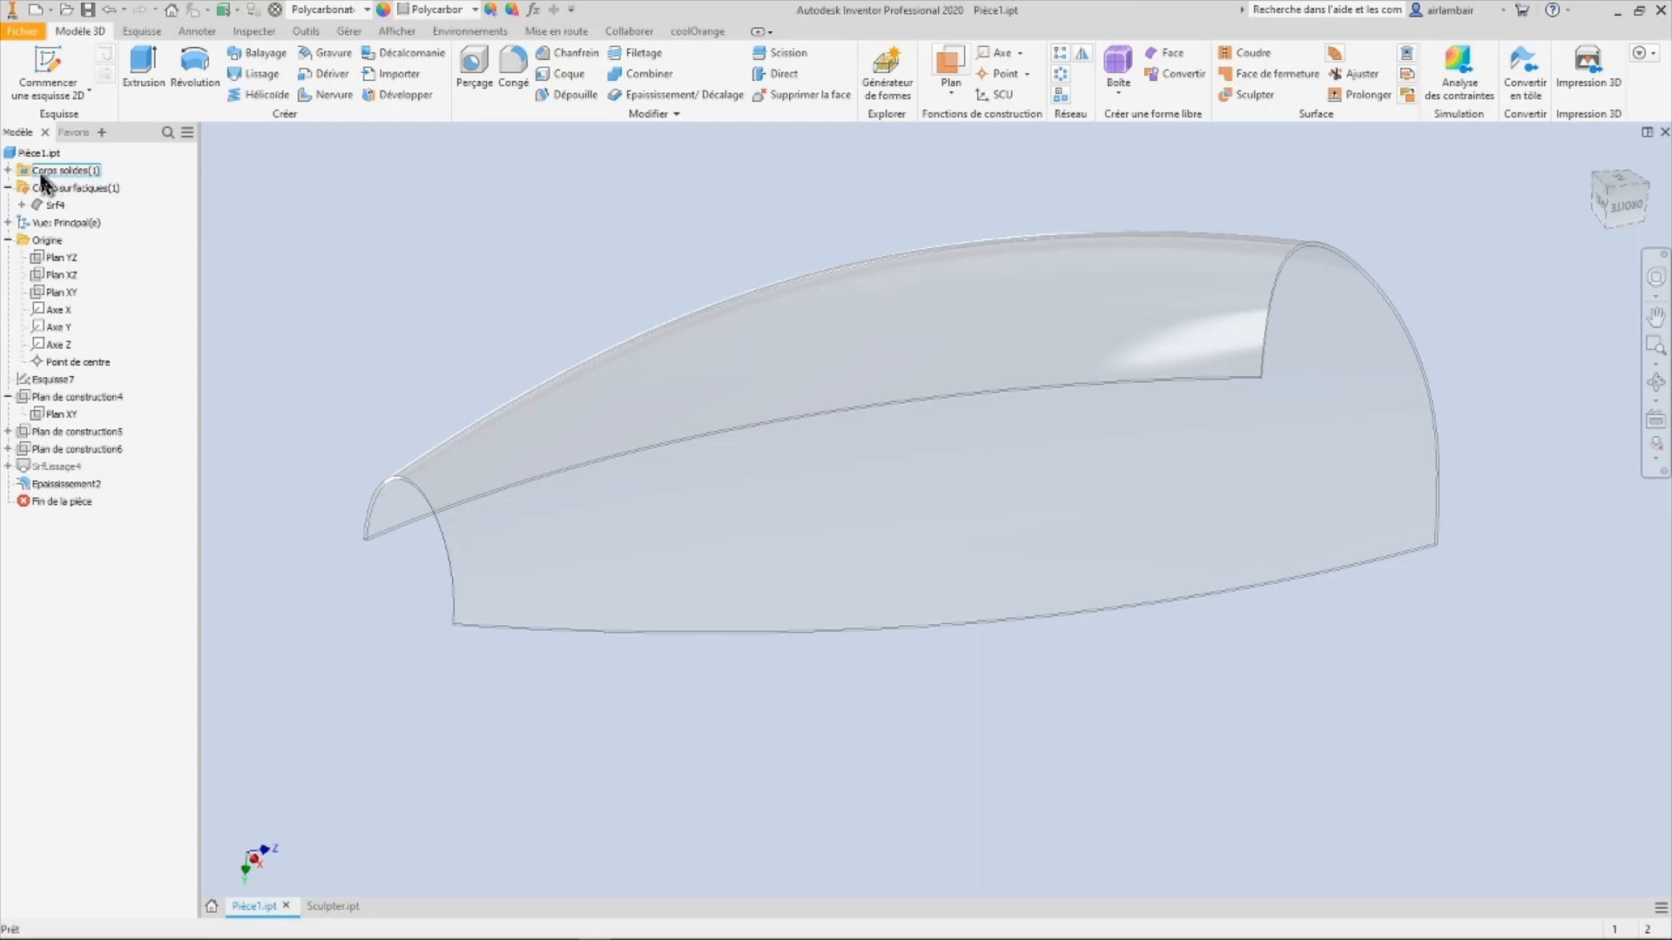
# Step: Hide the solid body Solide2 and restore its visibility
pyautogui.click(8, 171)
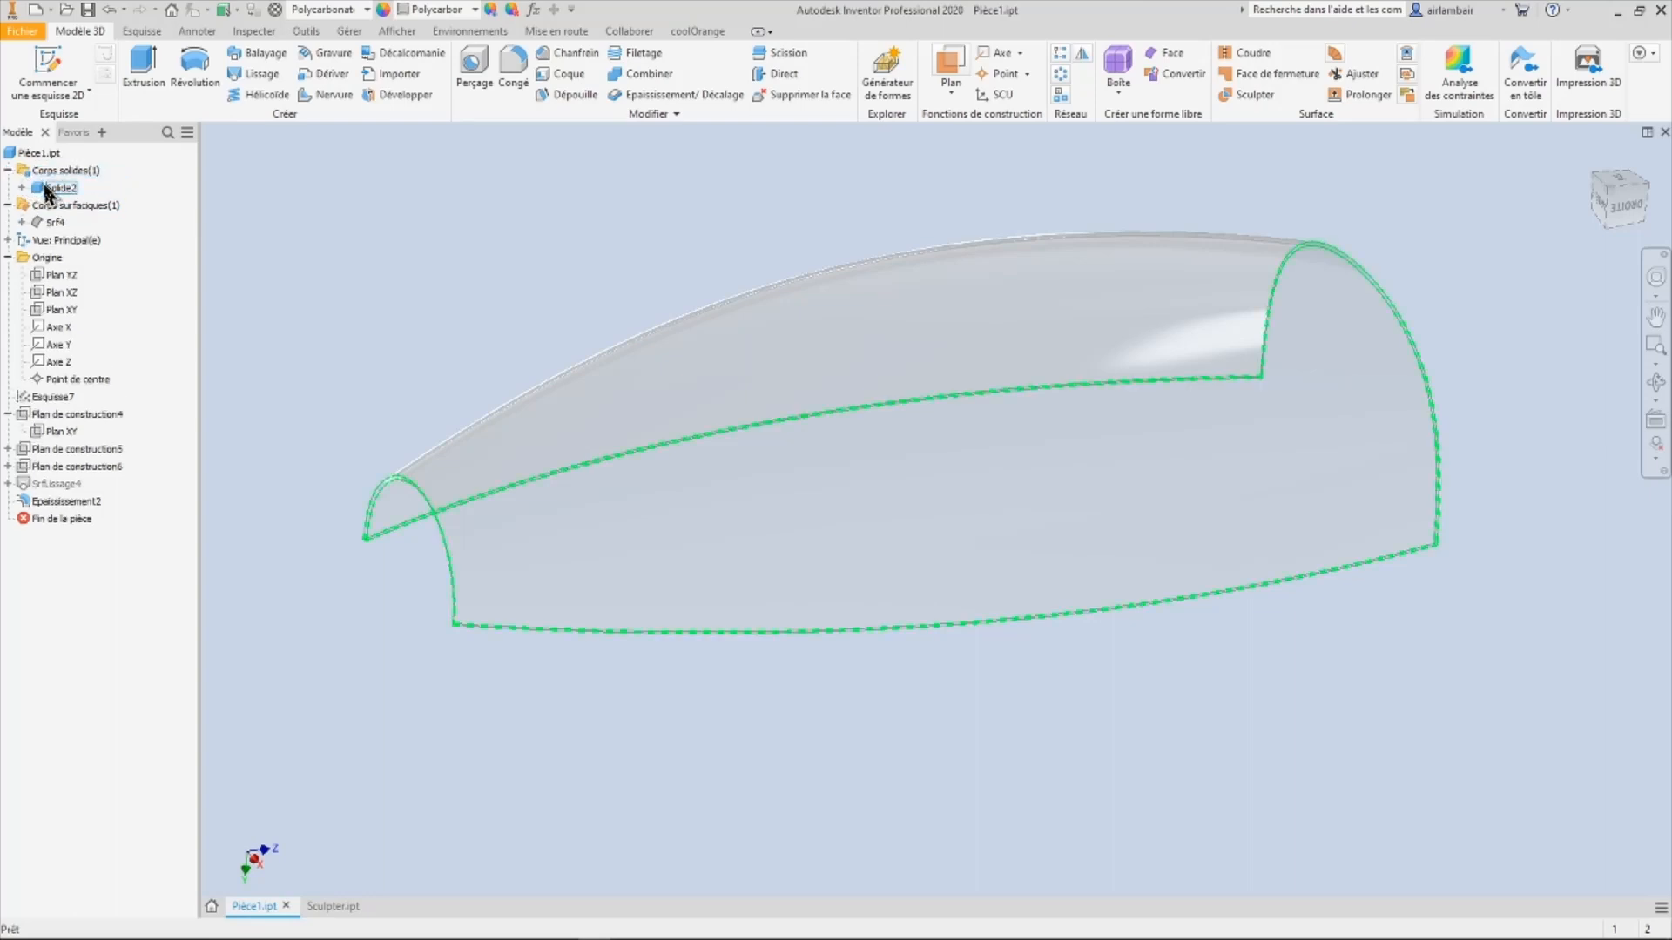
pyautogui.rightClick(47, 190)
pyautogui.click(66, 289)
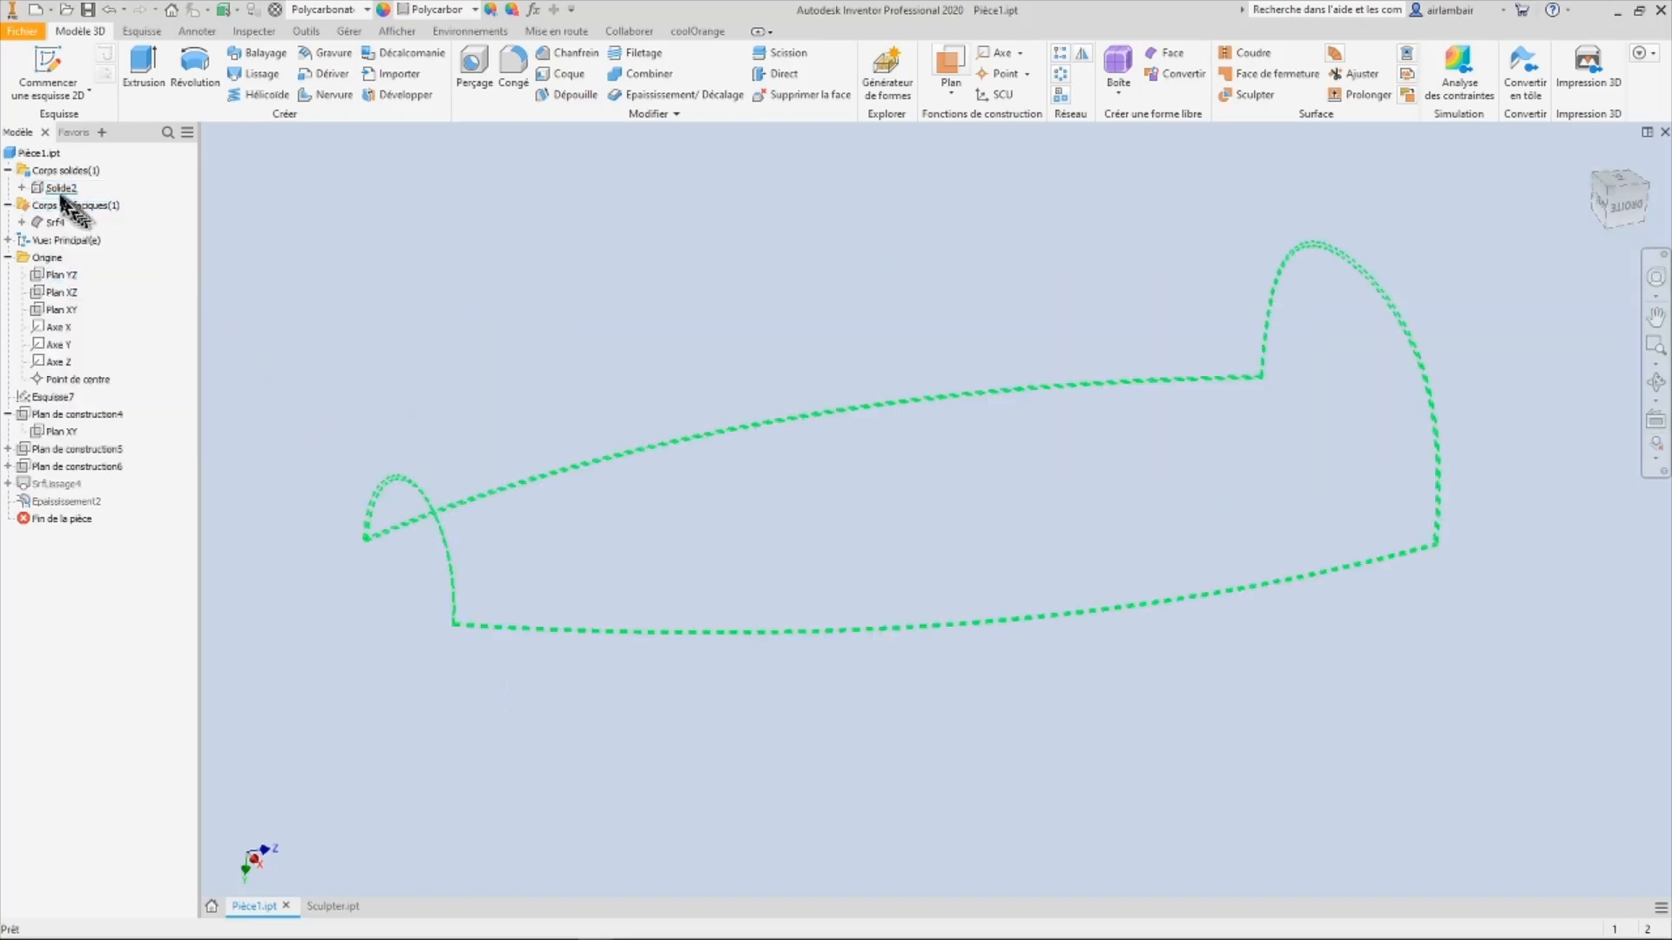
pyautogui.rightClick(63, 200)
pyautogui.click(104, 270)
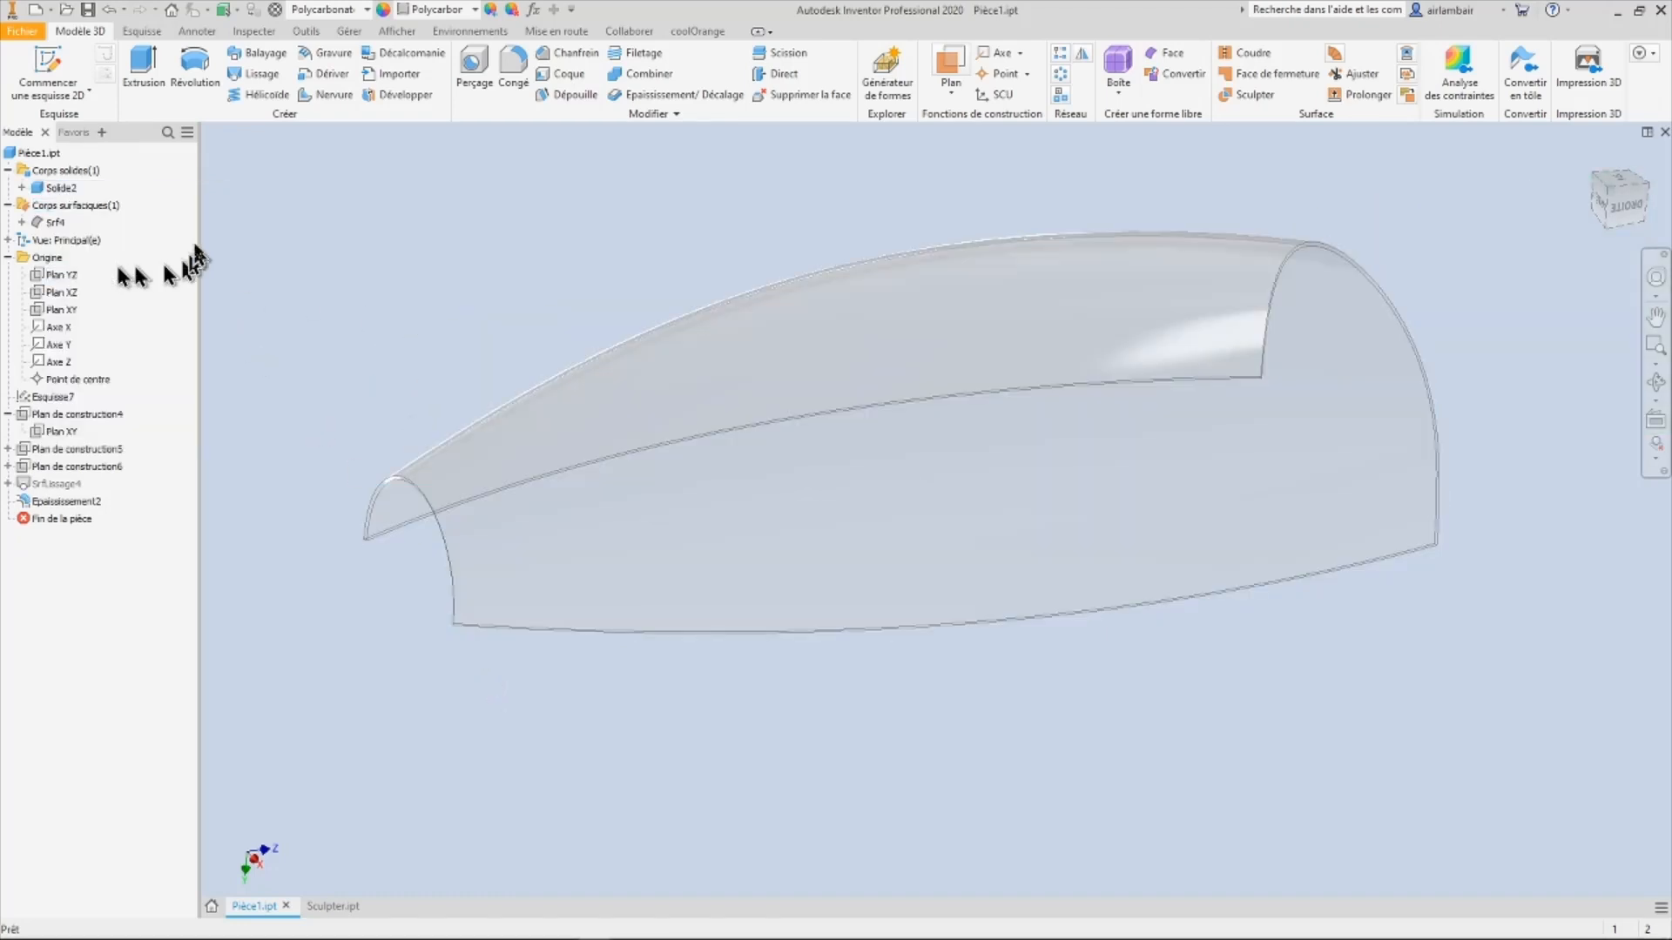
# Step: Show the surface body Srf4 again and turn off its translucency
pyautogui.rightClick(40, 221)
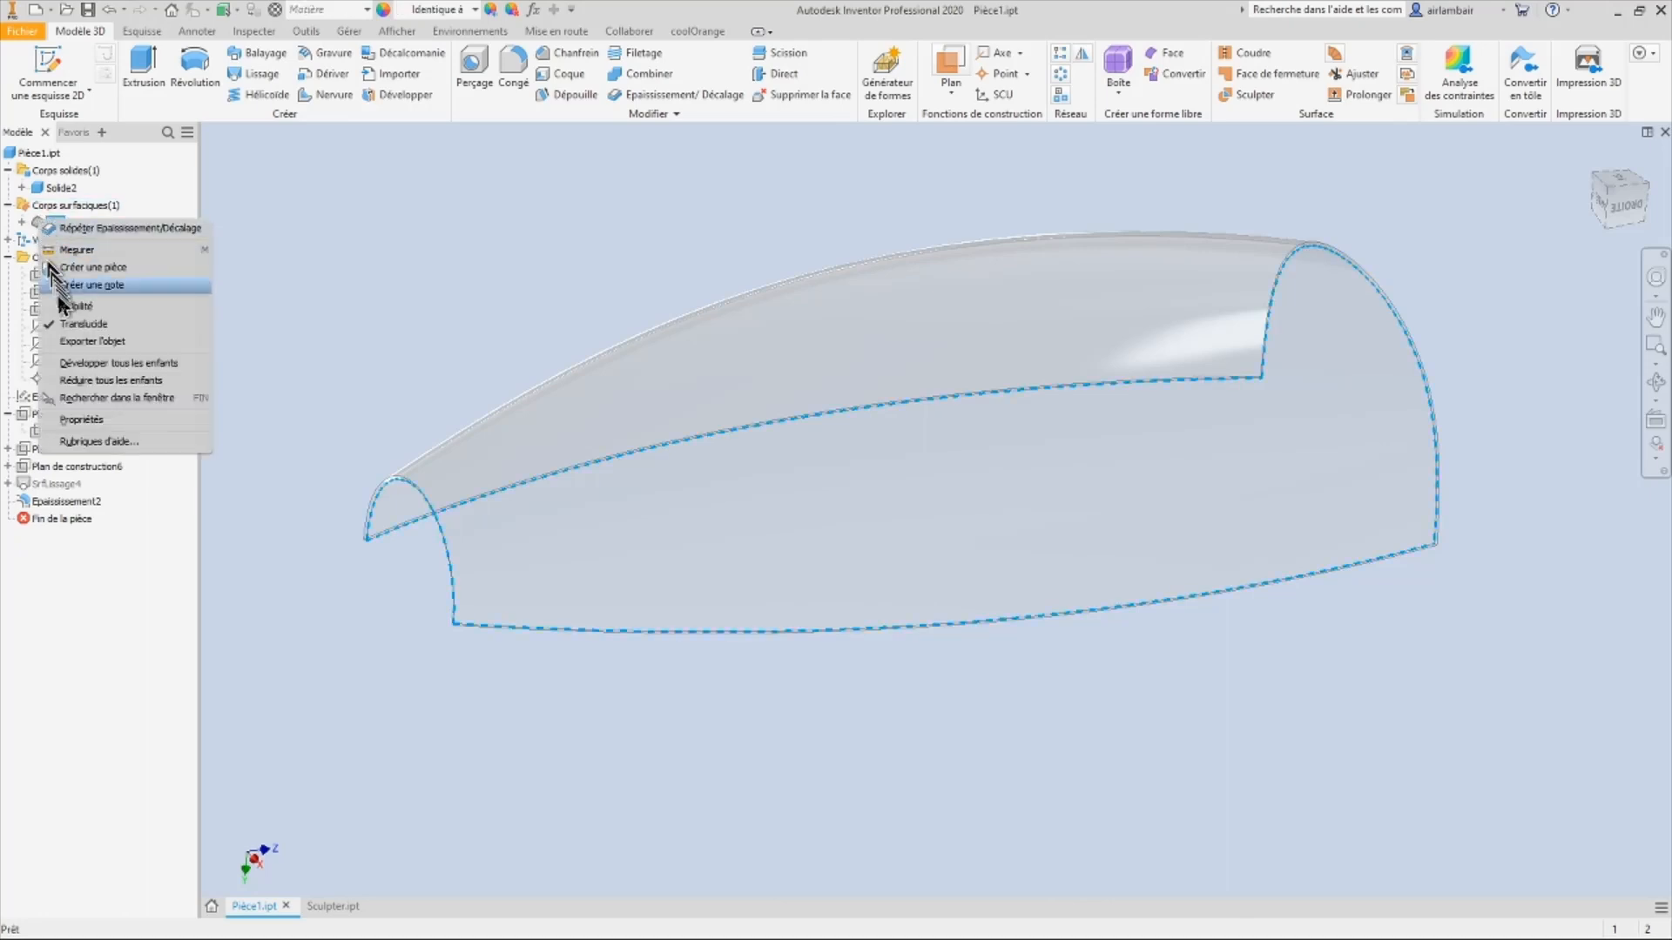
pyautogui.click(75, 307)
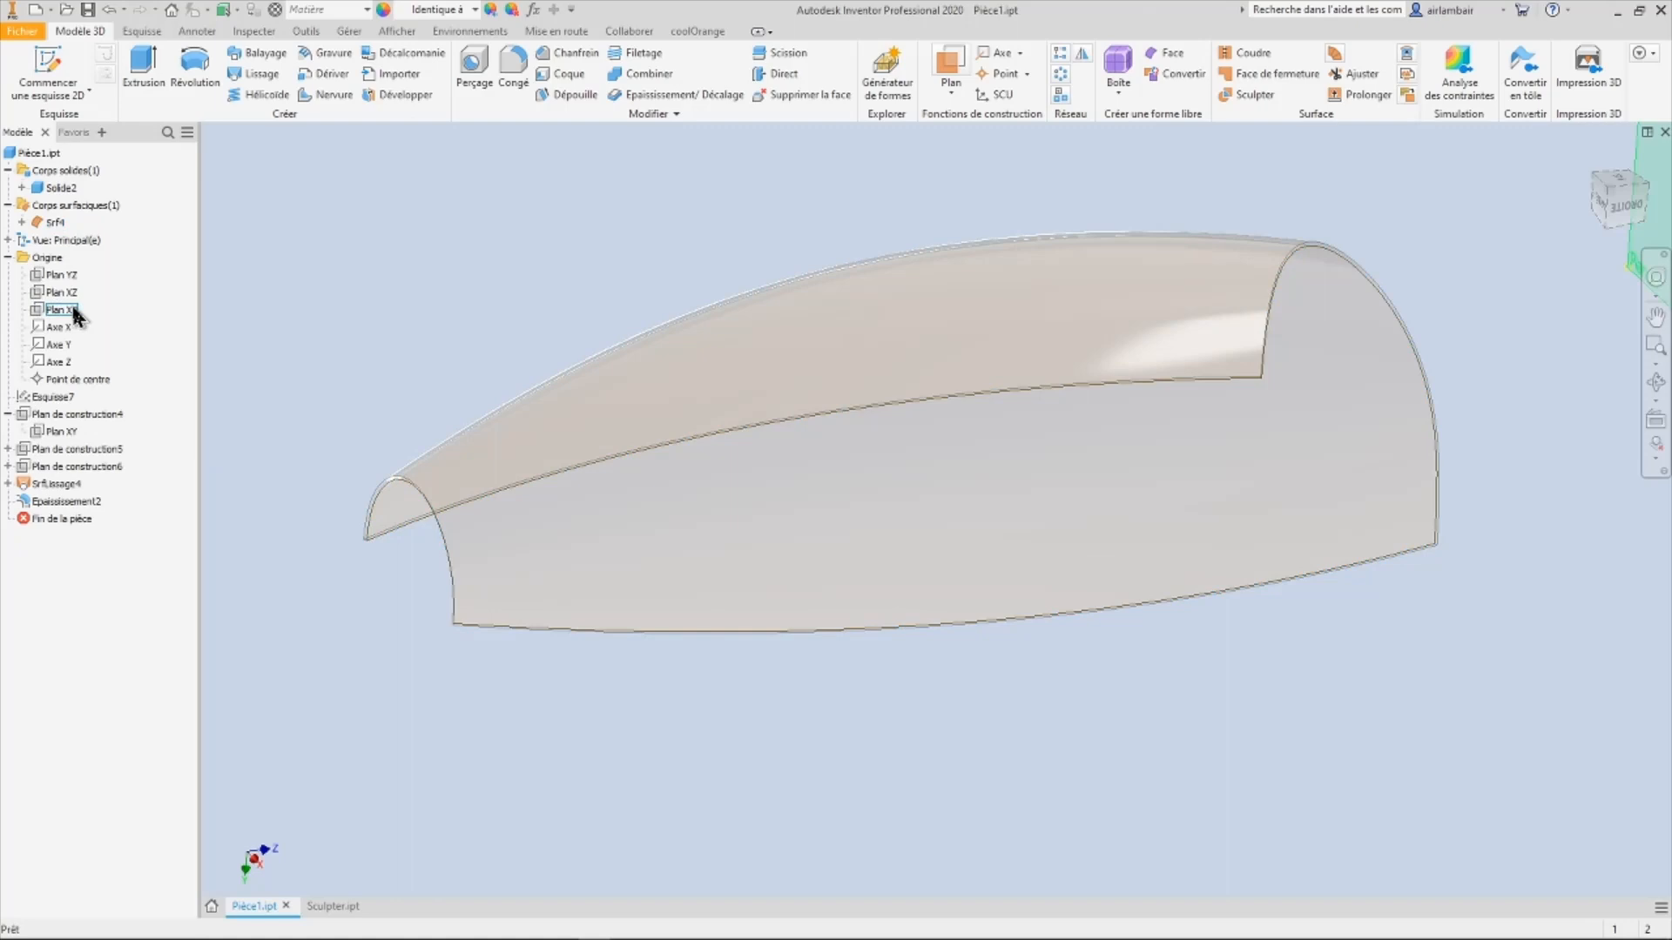
pyautogui.rightClick(47, 226)
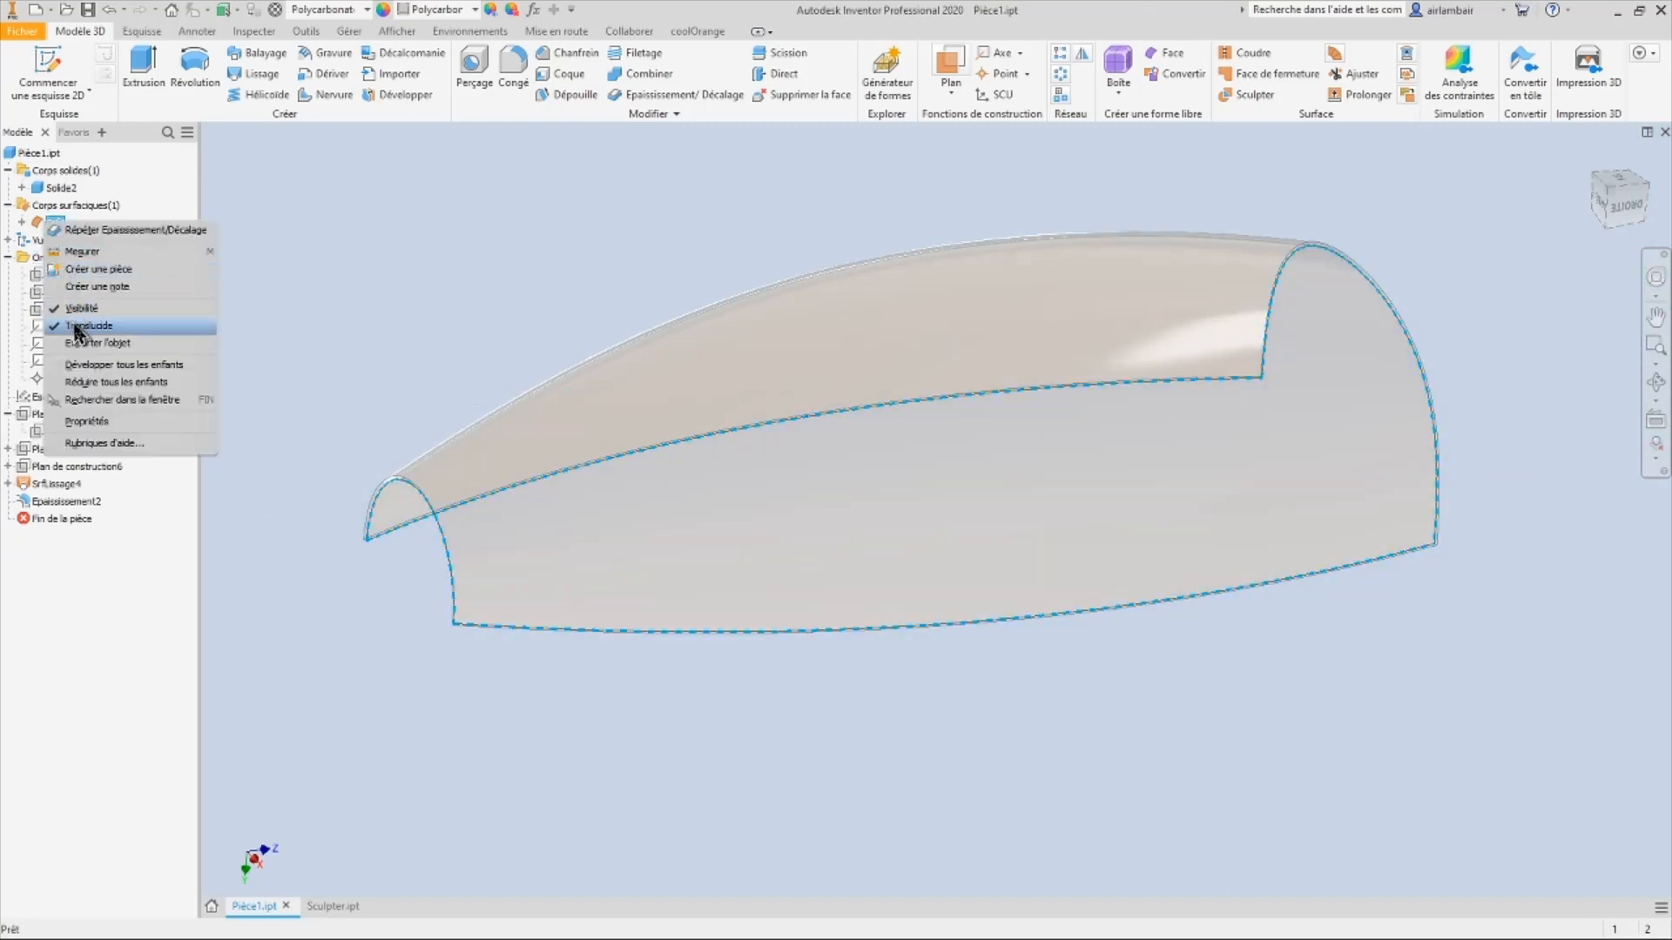
pyautogui.click(77, 331)
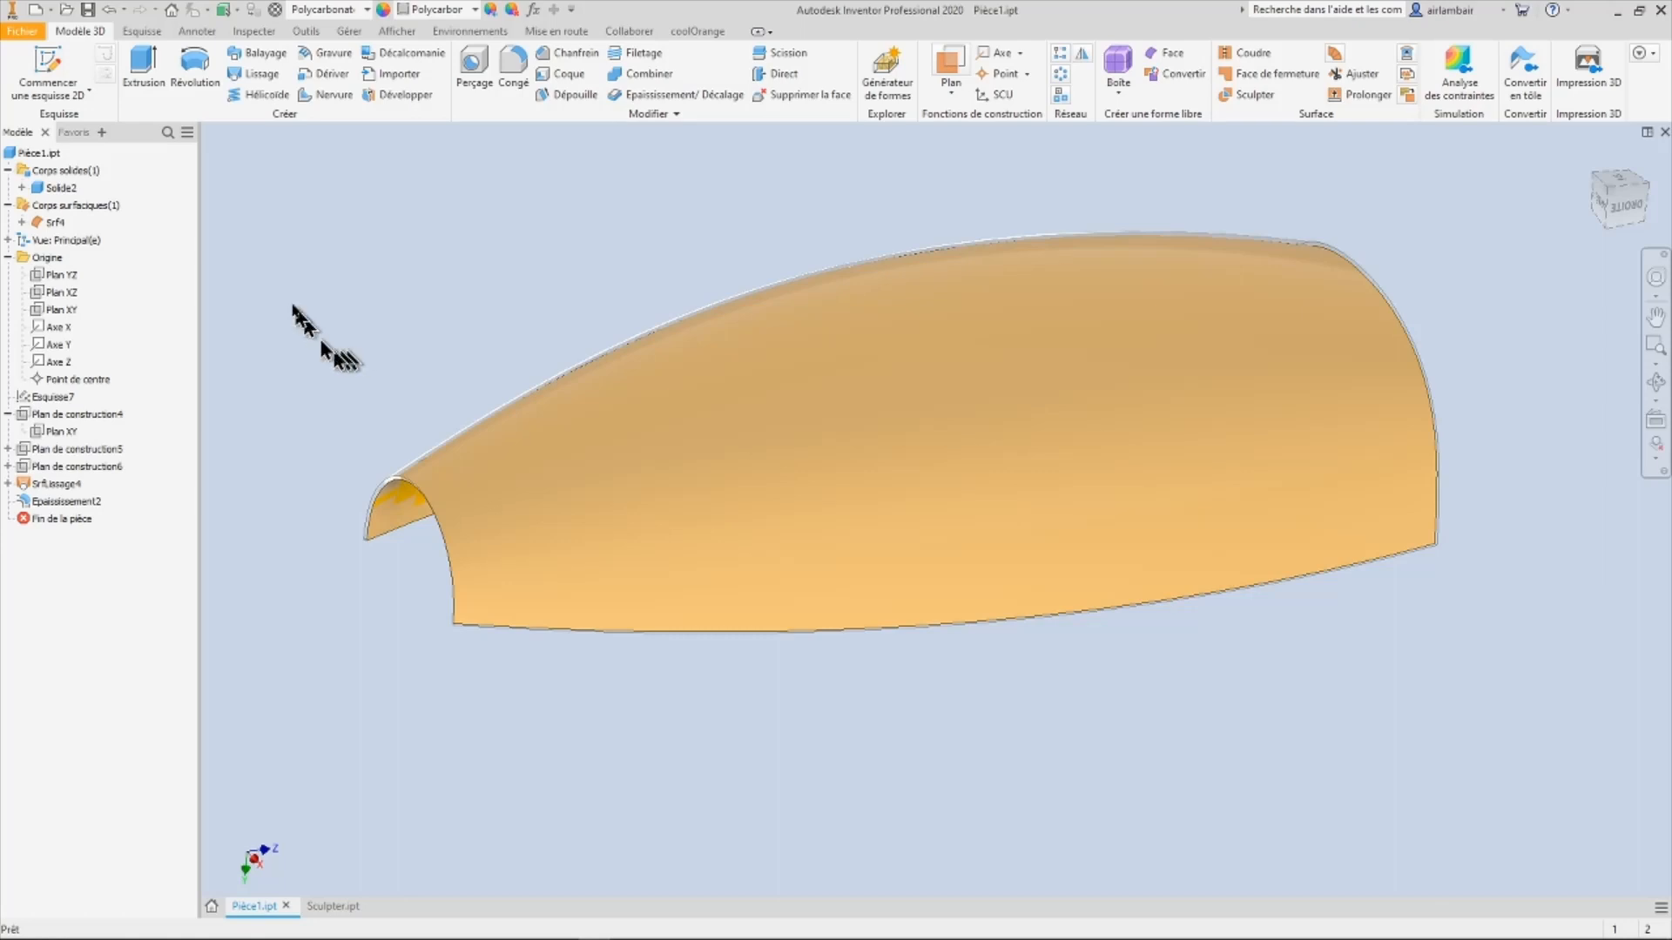
# Step: Hide the surface body Srf4 so that only the transparent solid shell is displayed
pyautogui.rightClick(52, 223)
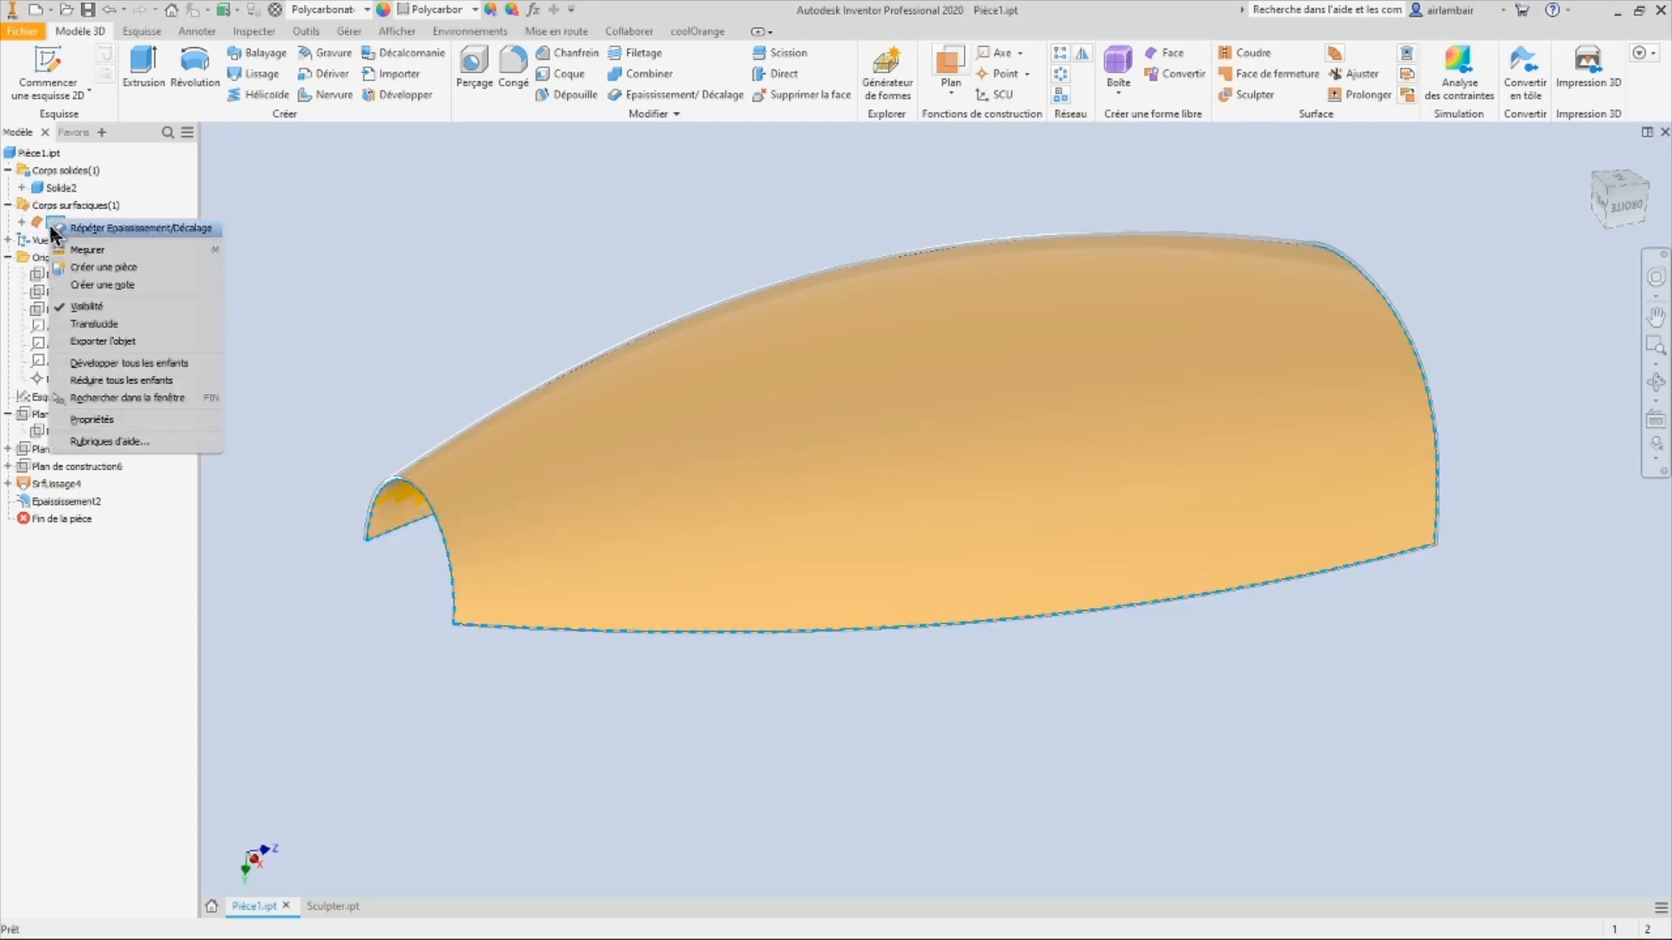
pyautogui.click(77, 306)
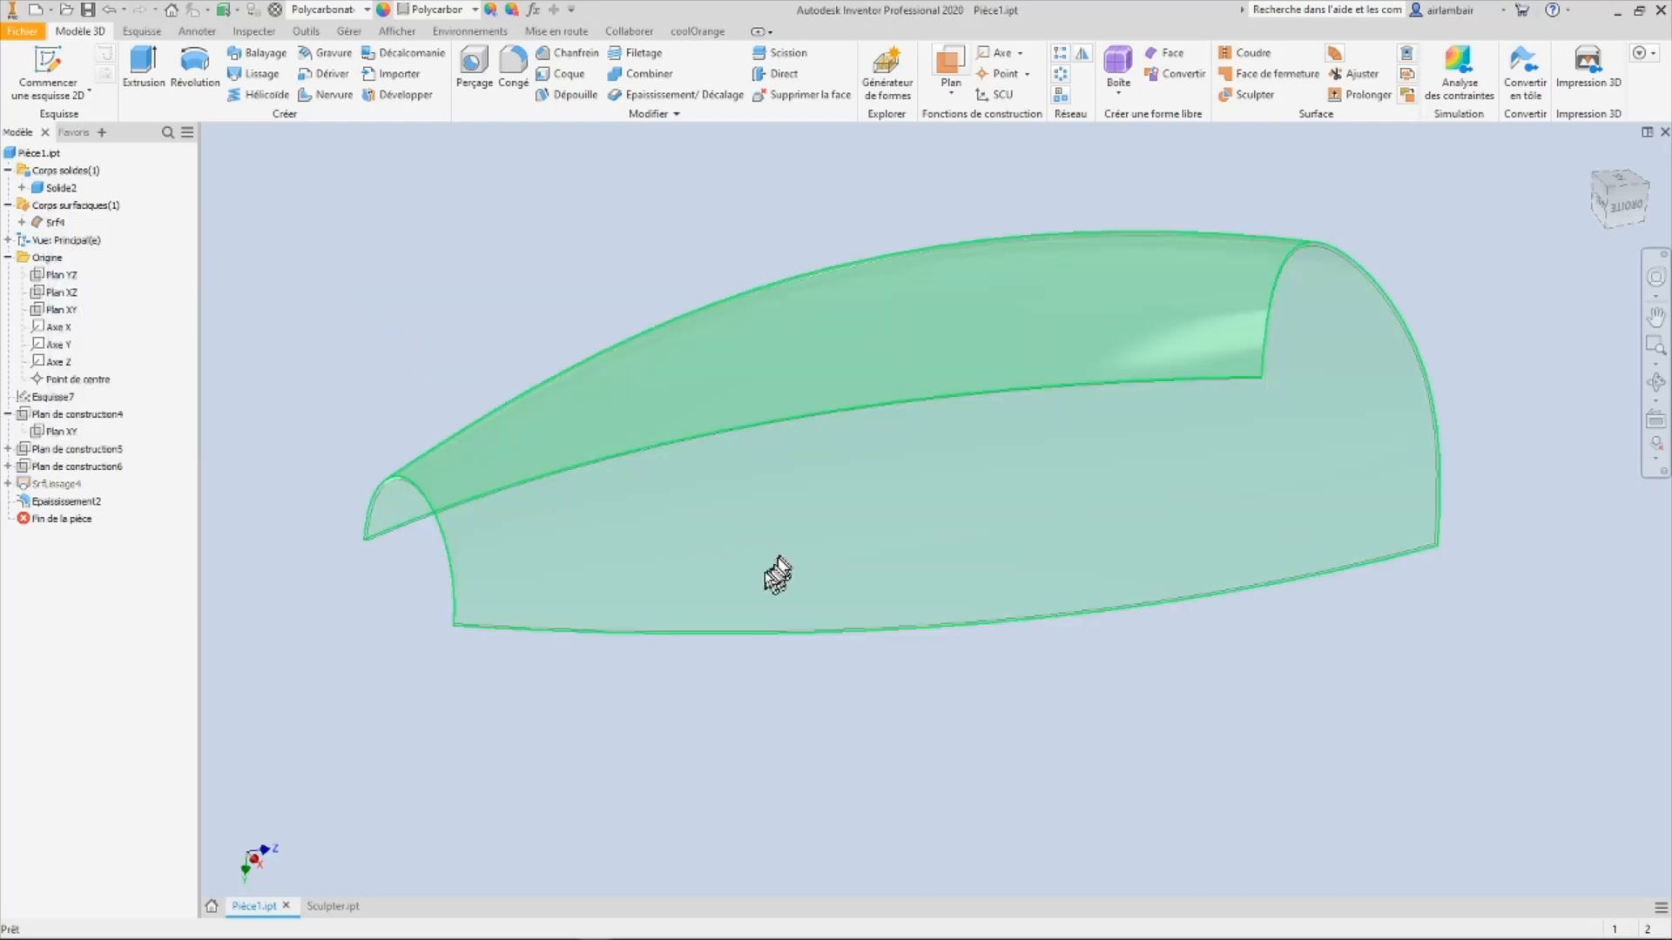
pyautogui.scroll(-3, 766, 579)
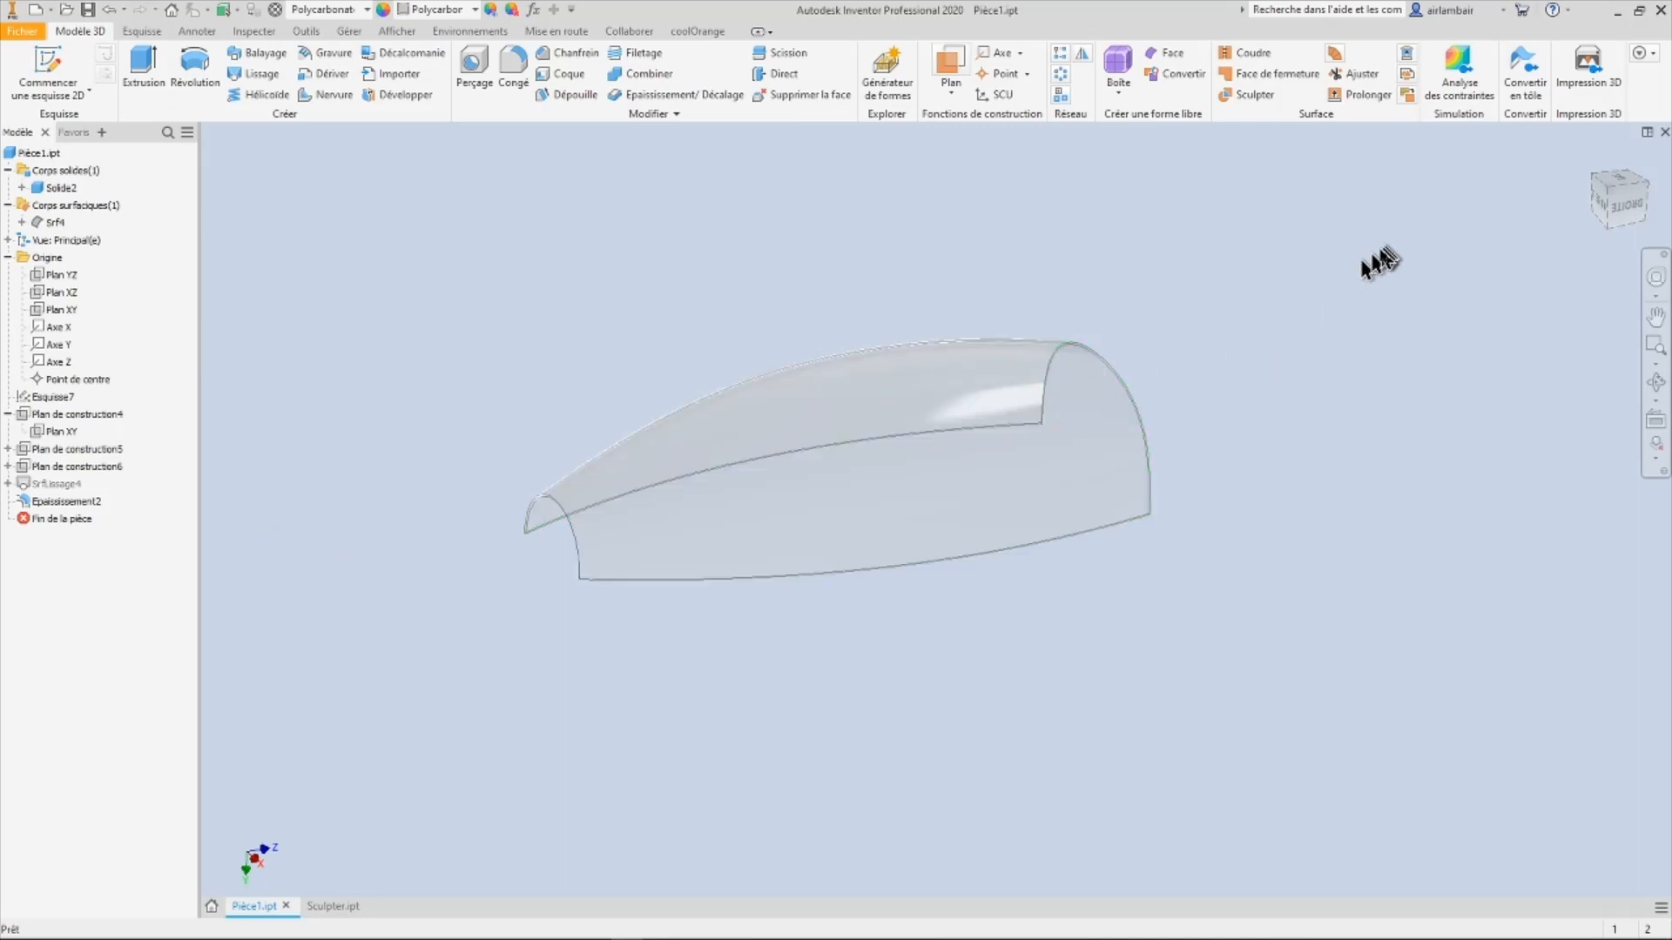
pyautogui.scroll(3, 1438, 247)
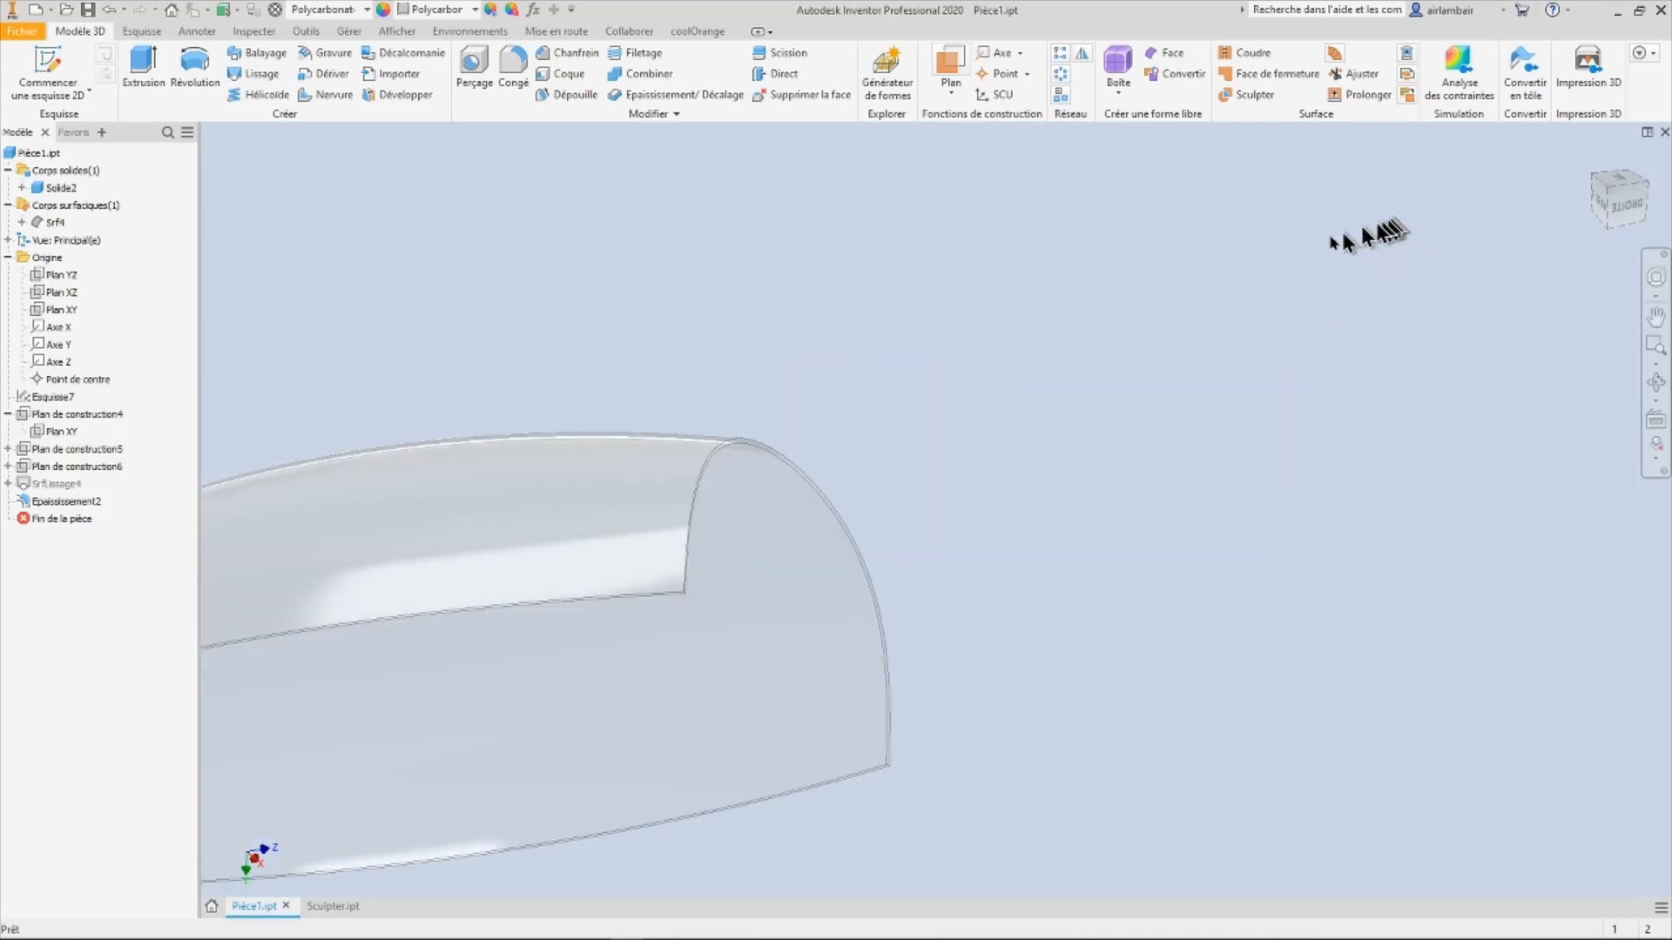
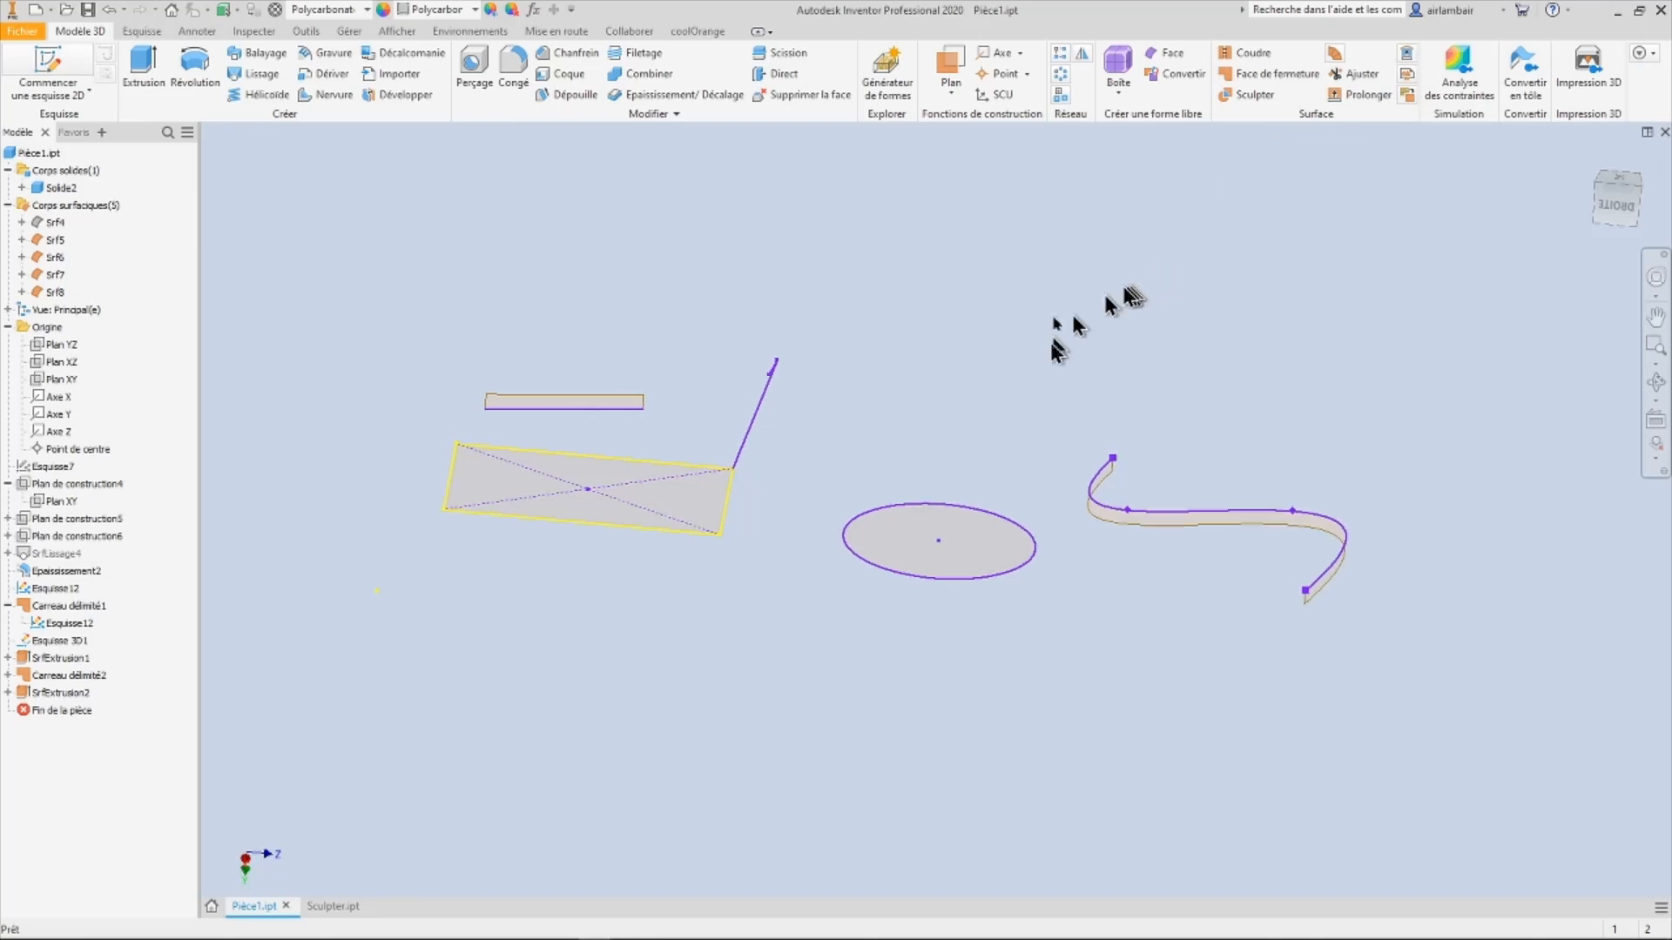
# Step: Try a ruled surface normal to the circular patch along its edge, with a distance of 8.75 mm
pyautogui.keyDown('shift'); pyautogui.moveTo(1119, 328); pyautogui.dragTo(839, 343, button='middle'); pyautogui.keyUp('shift')
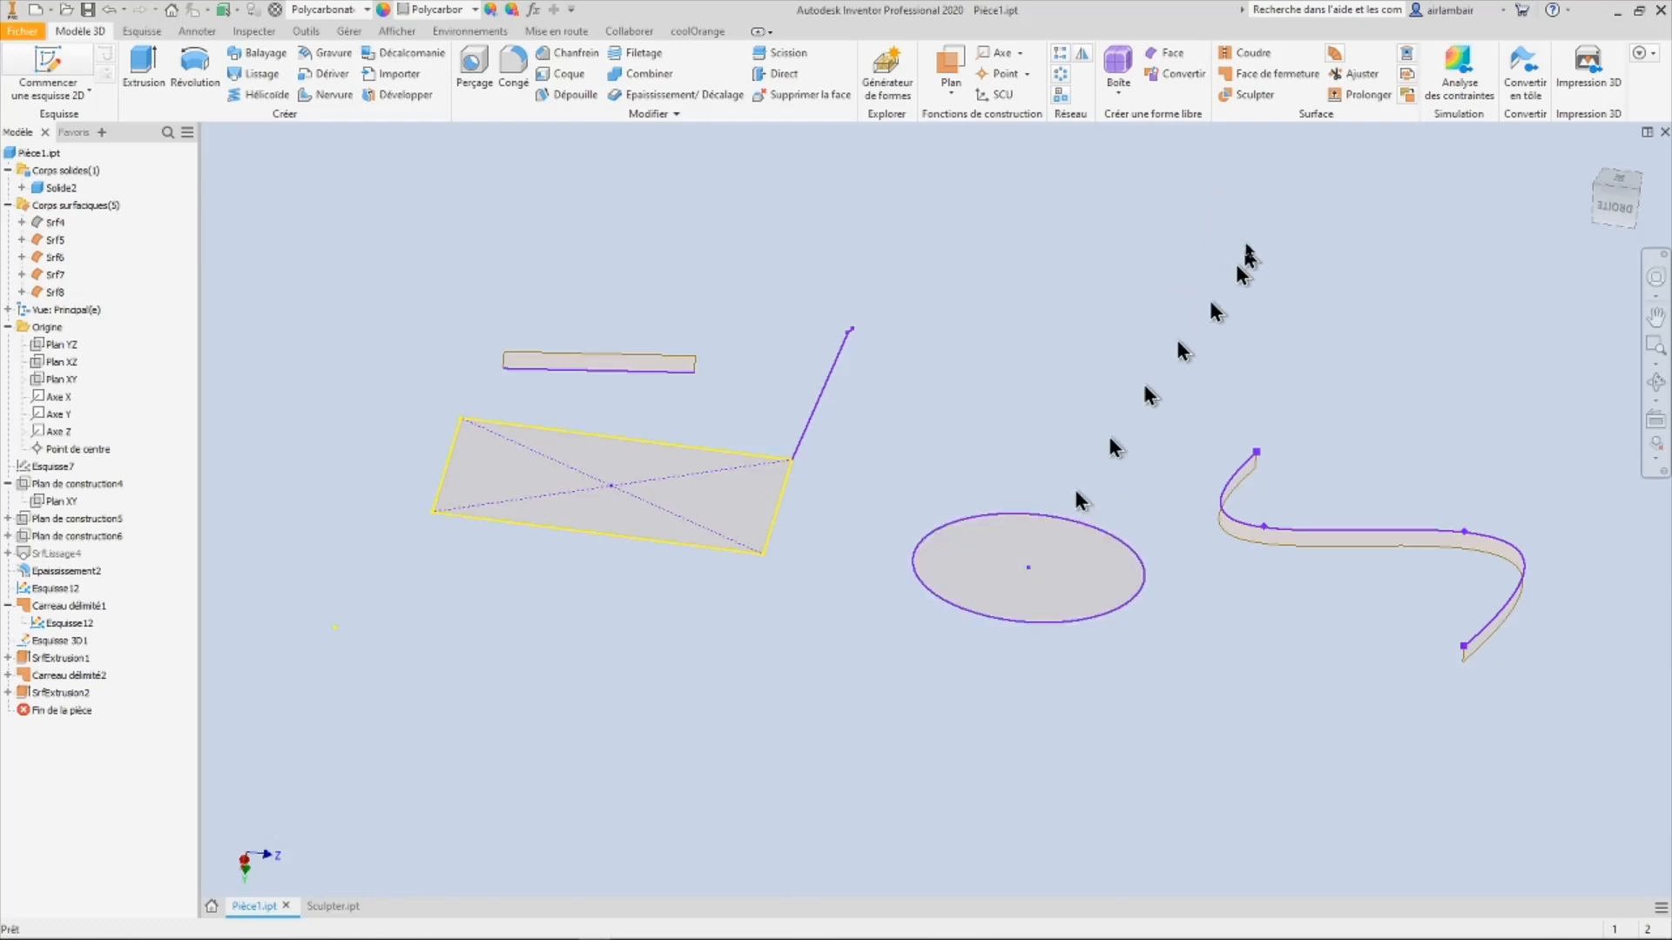
pyautogui.click(1334, 54)
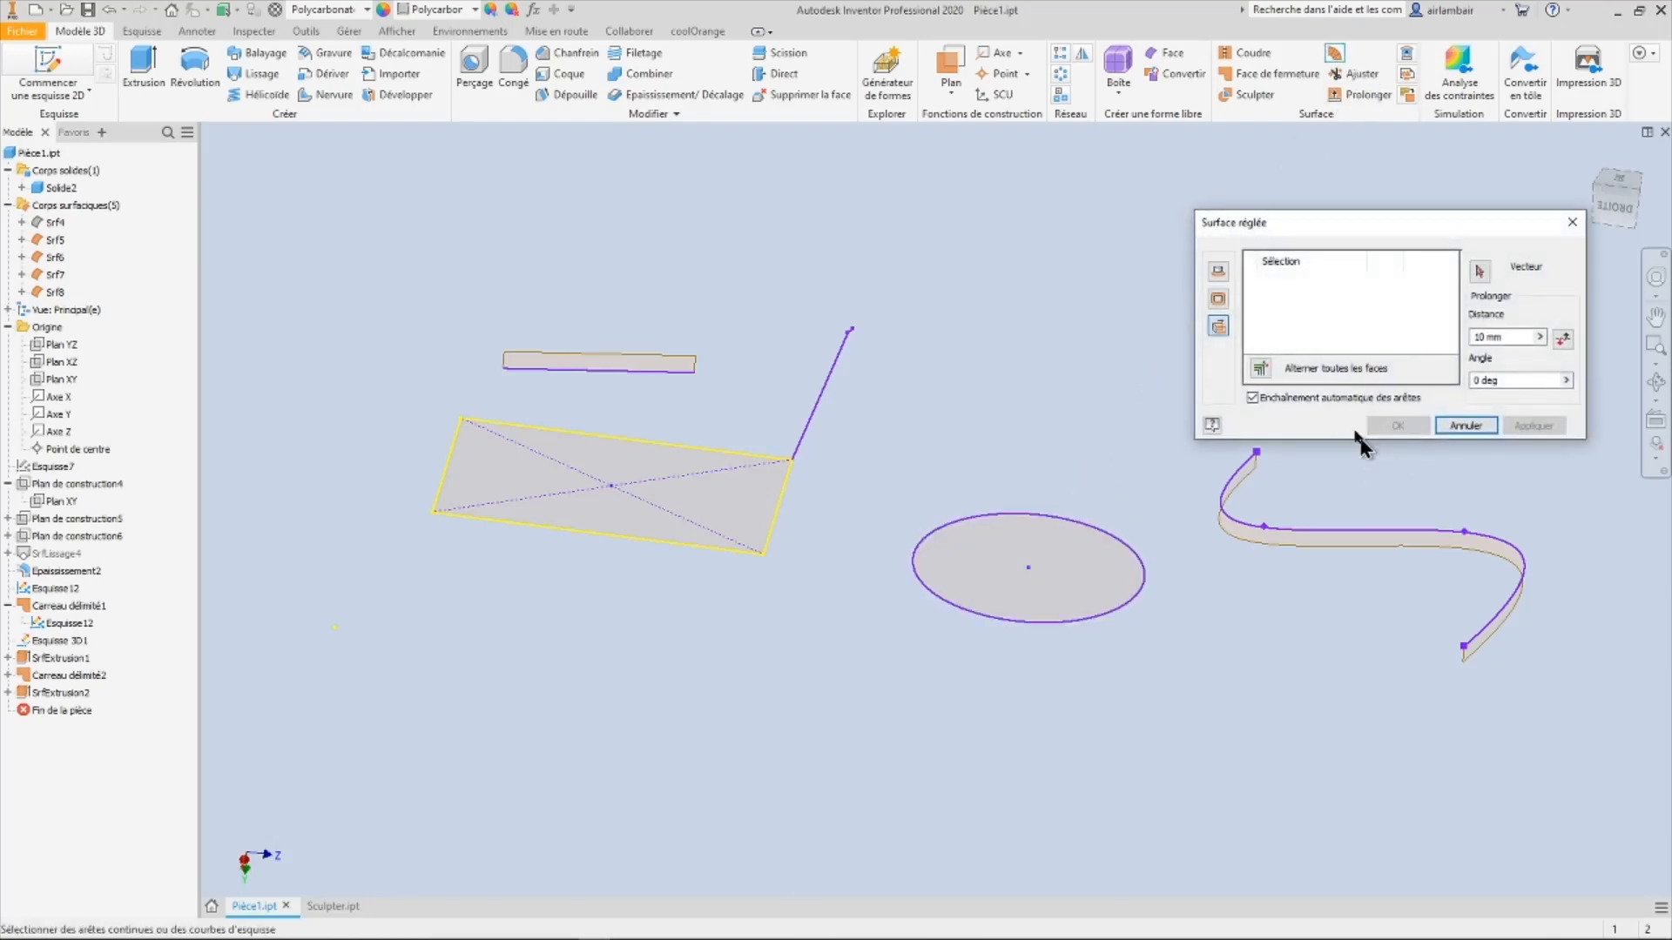
pyautogui.click(1218, 271)
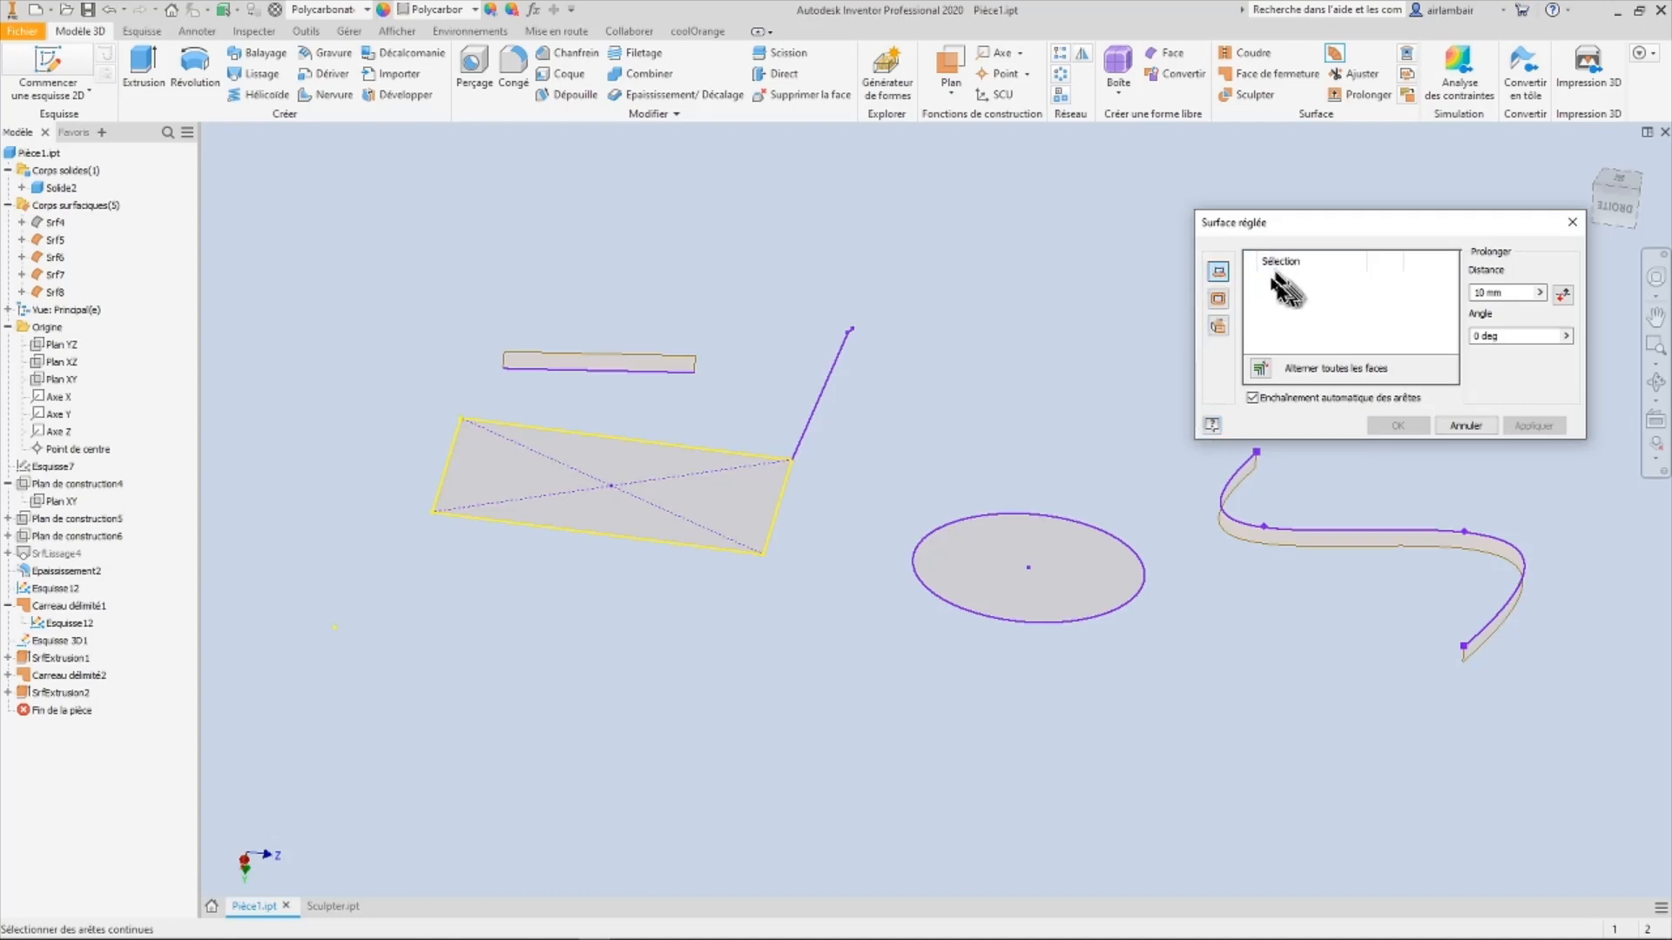
pyautogui.click(1096, 521)
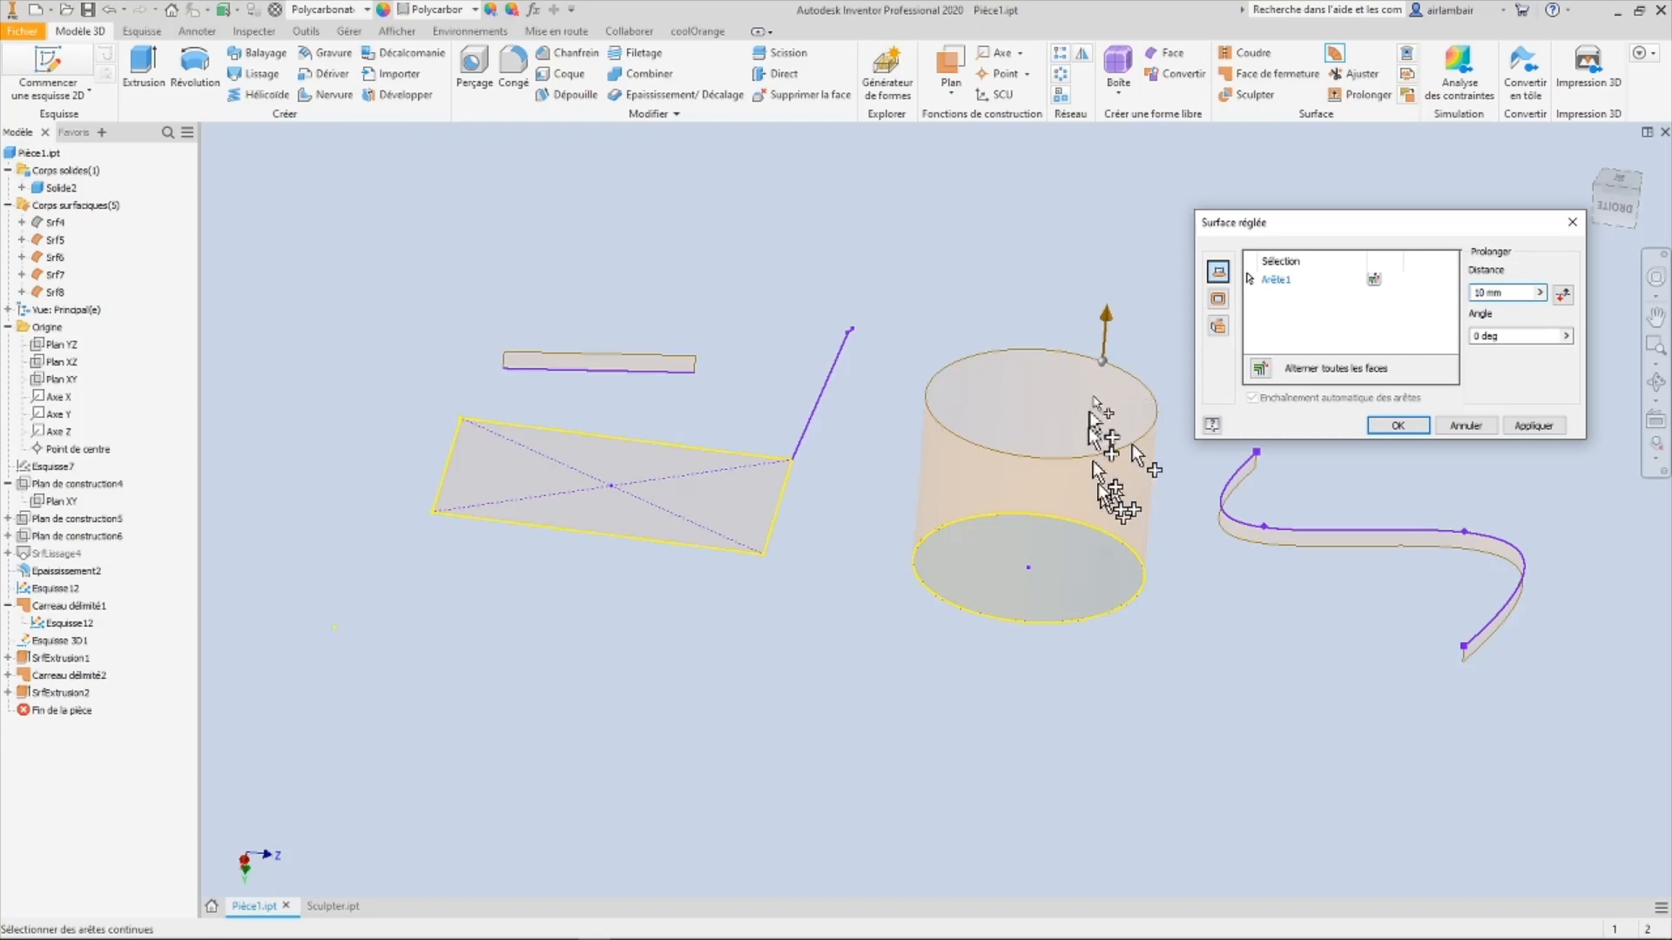
pyautogui.moveTo(1107, 345)
pyautogui.mouseDown()
pyautogui.moveTo(1102, 383)
pyautogui.moveTo(1082, 254)
pyautogui.moveTo(1076, 357)
pyautogui.moveTo(1099, 346)
pyautogui.mouseUp()
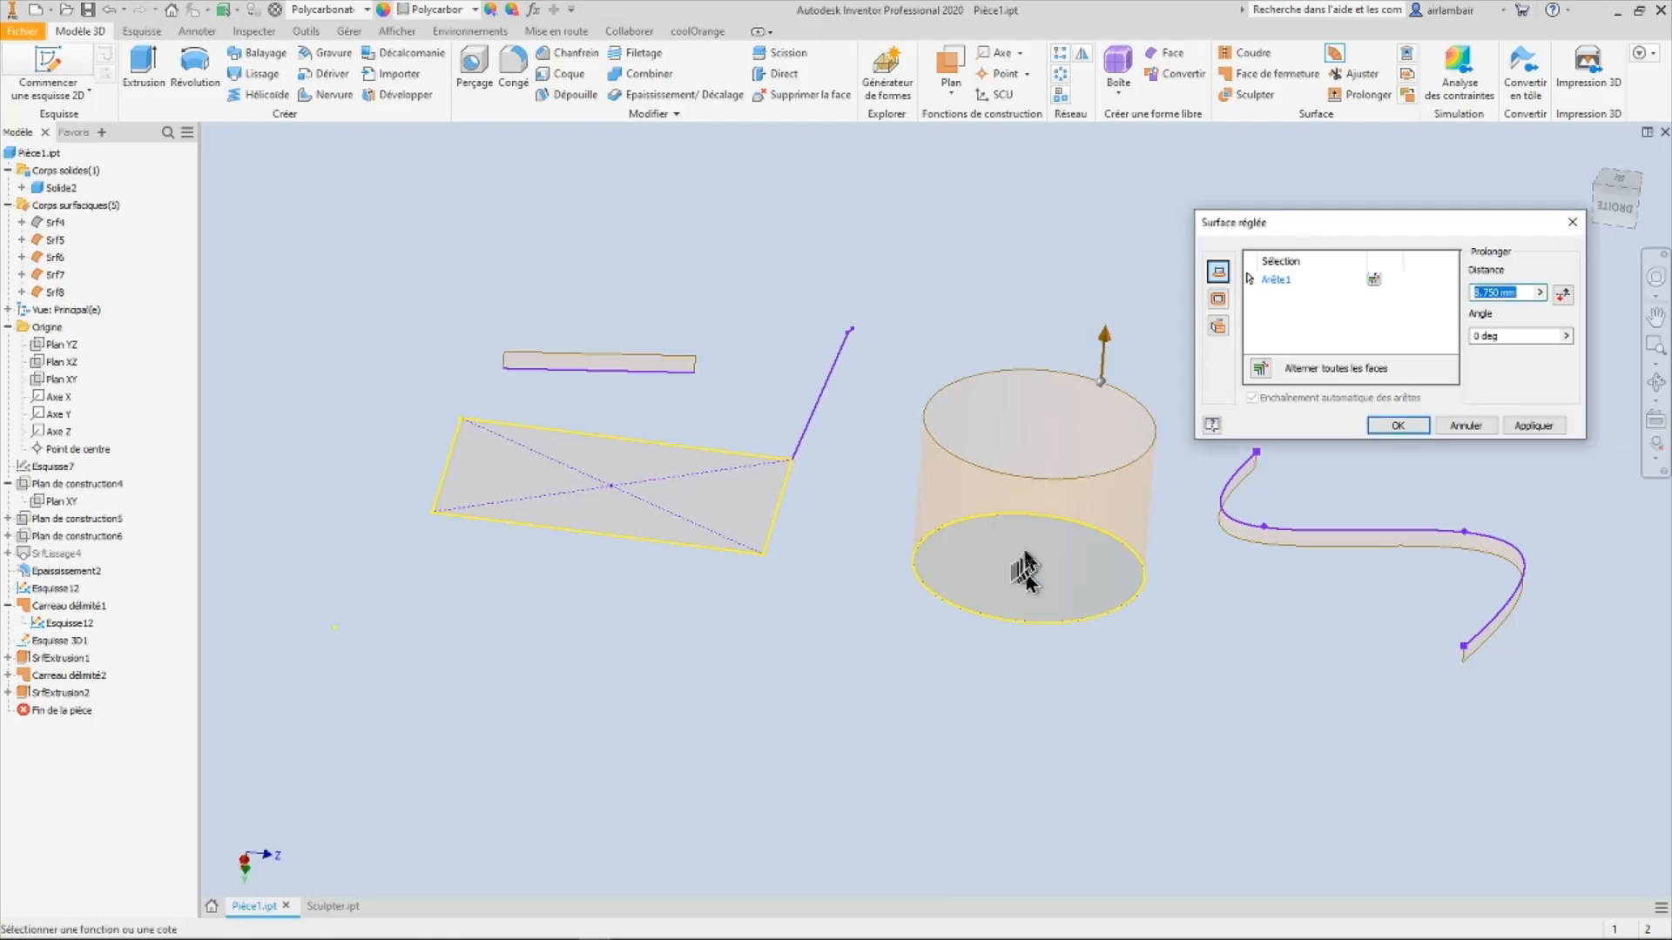
# Step: Try angles of 10 and 40 degrees on the normal ruled surface and shorten its distance to 5.75 mm
pyautogui.click(1567, 342)
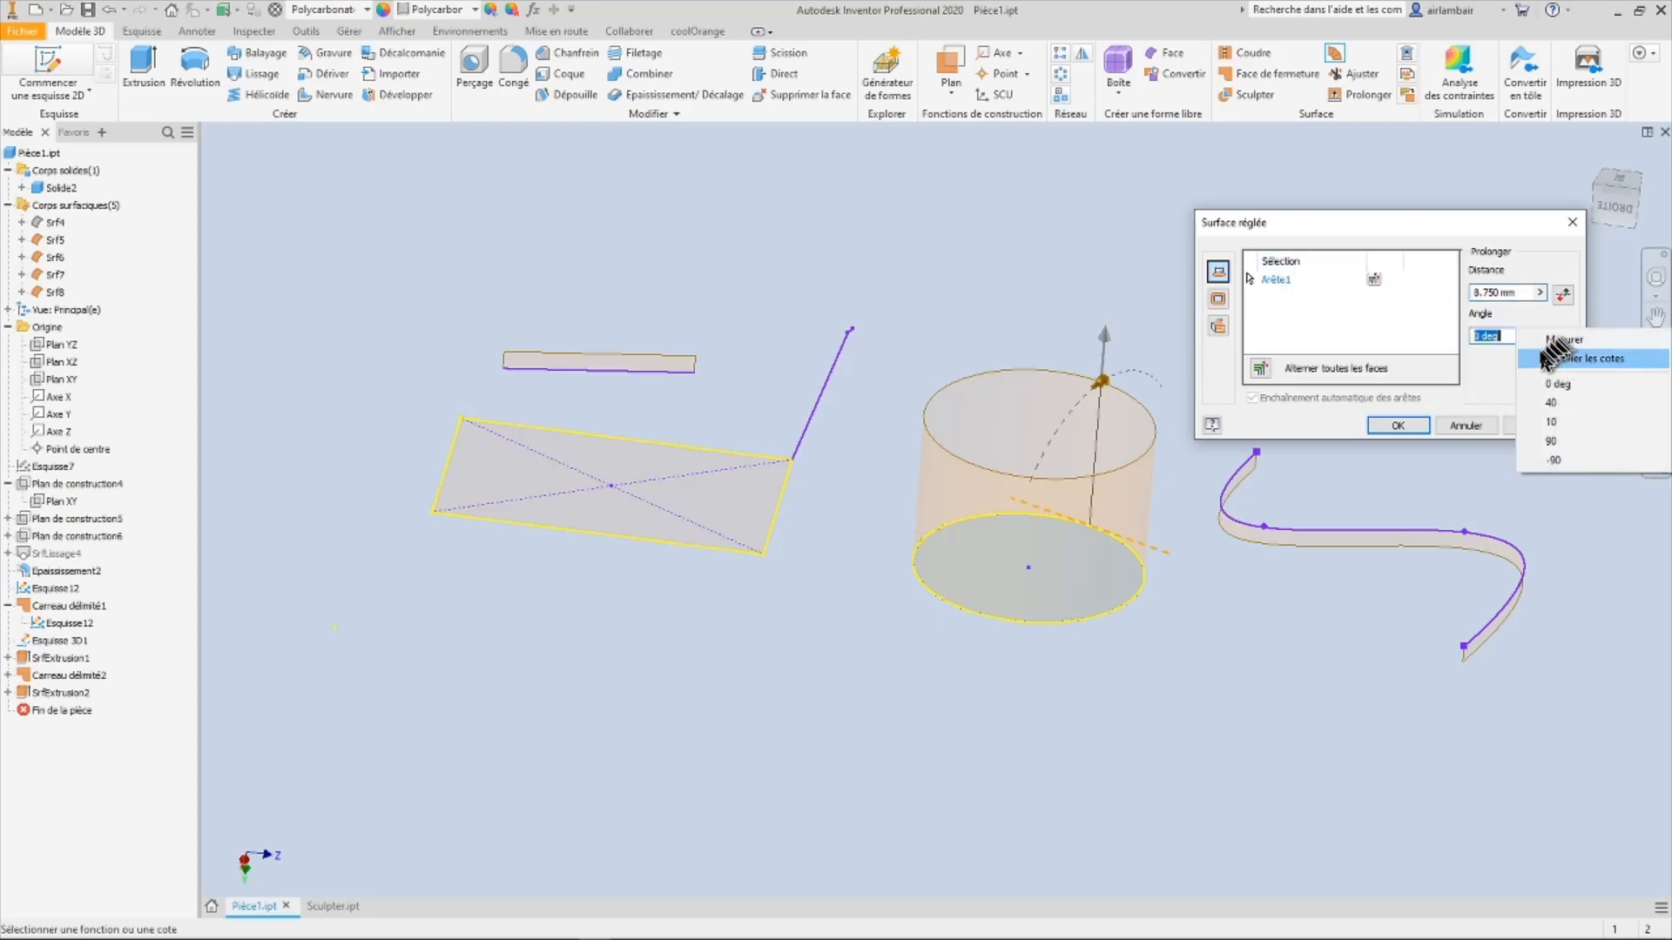
pyautogui.click(1551, 422)
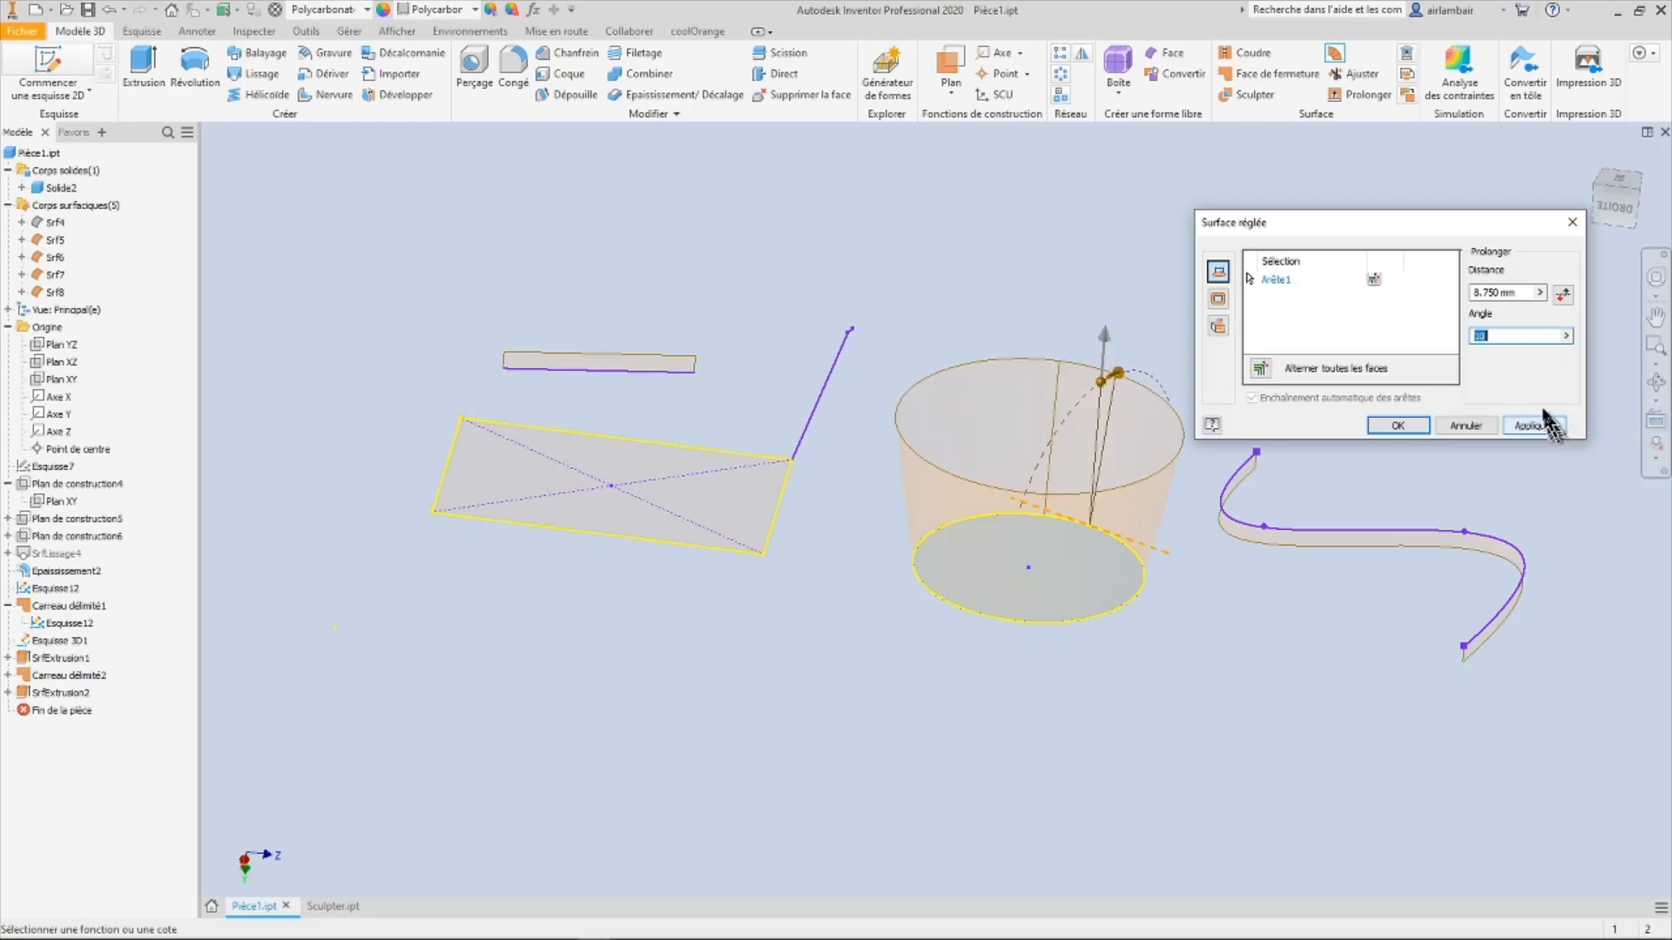
pyautogui.click(1565, 335)
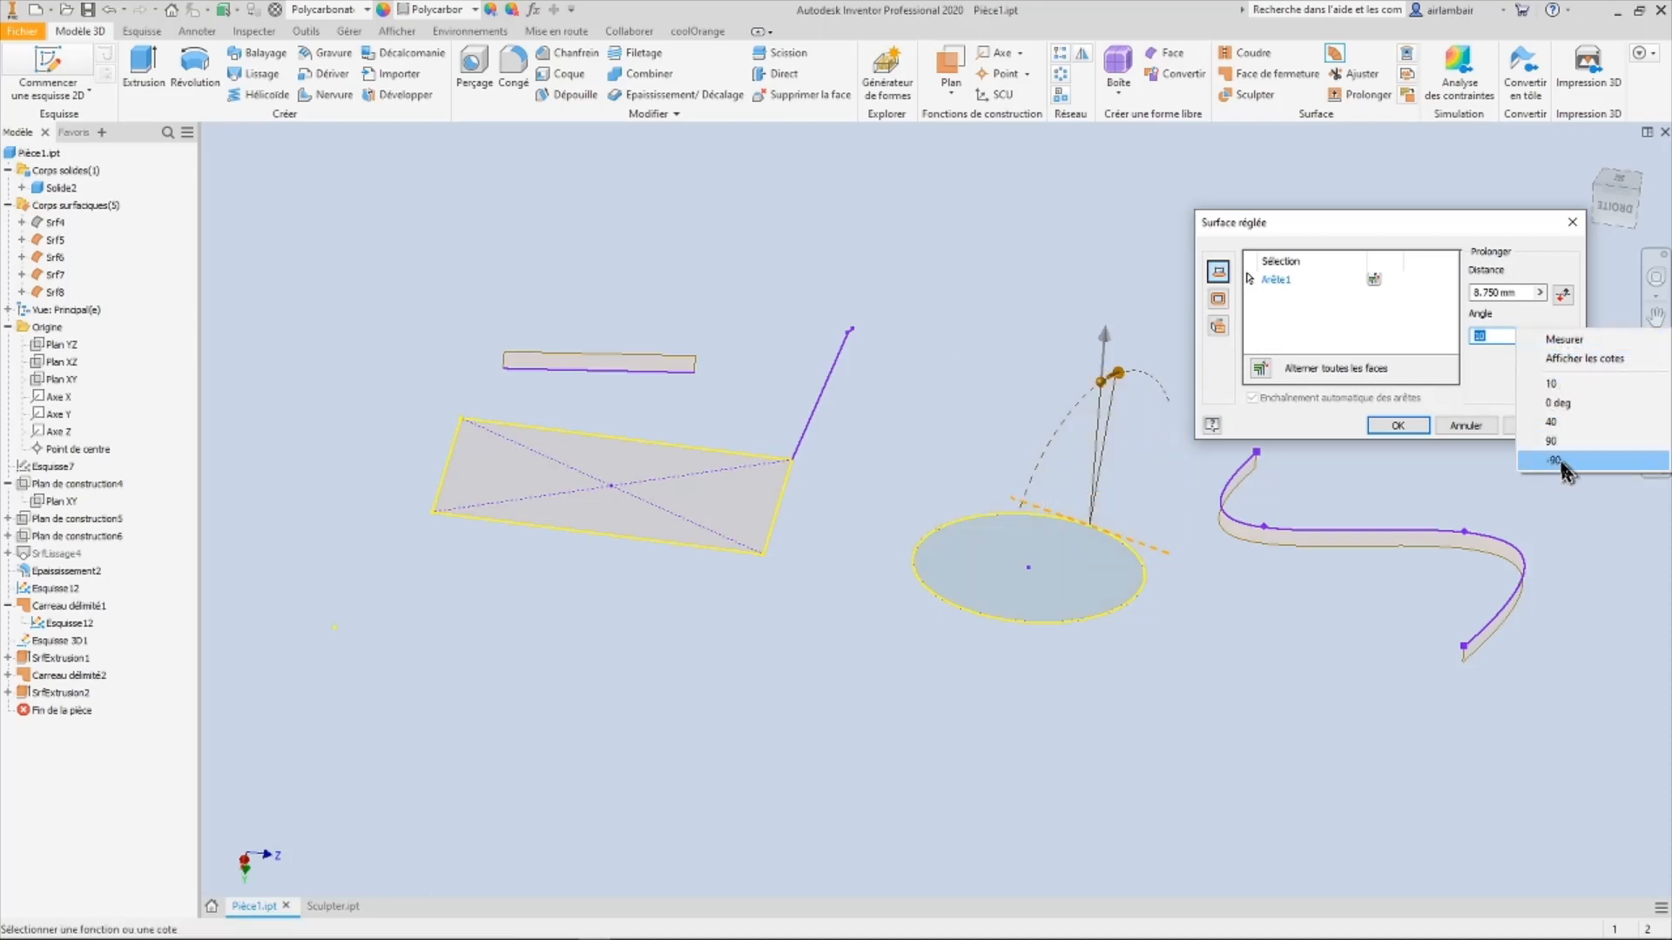
pyautogui.click(1554, 421)
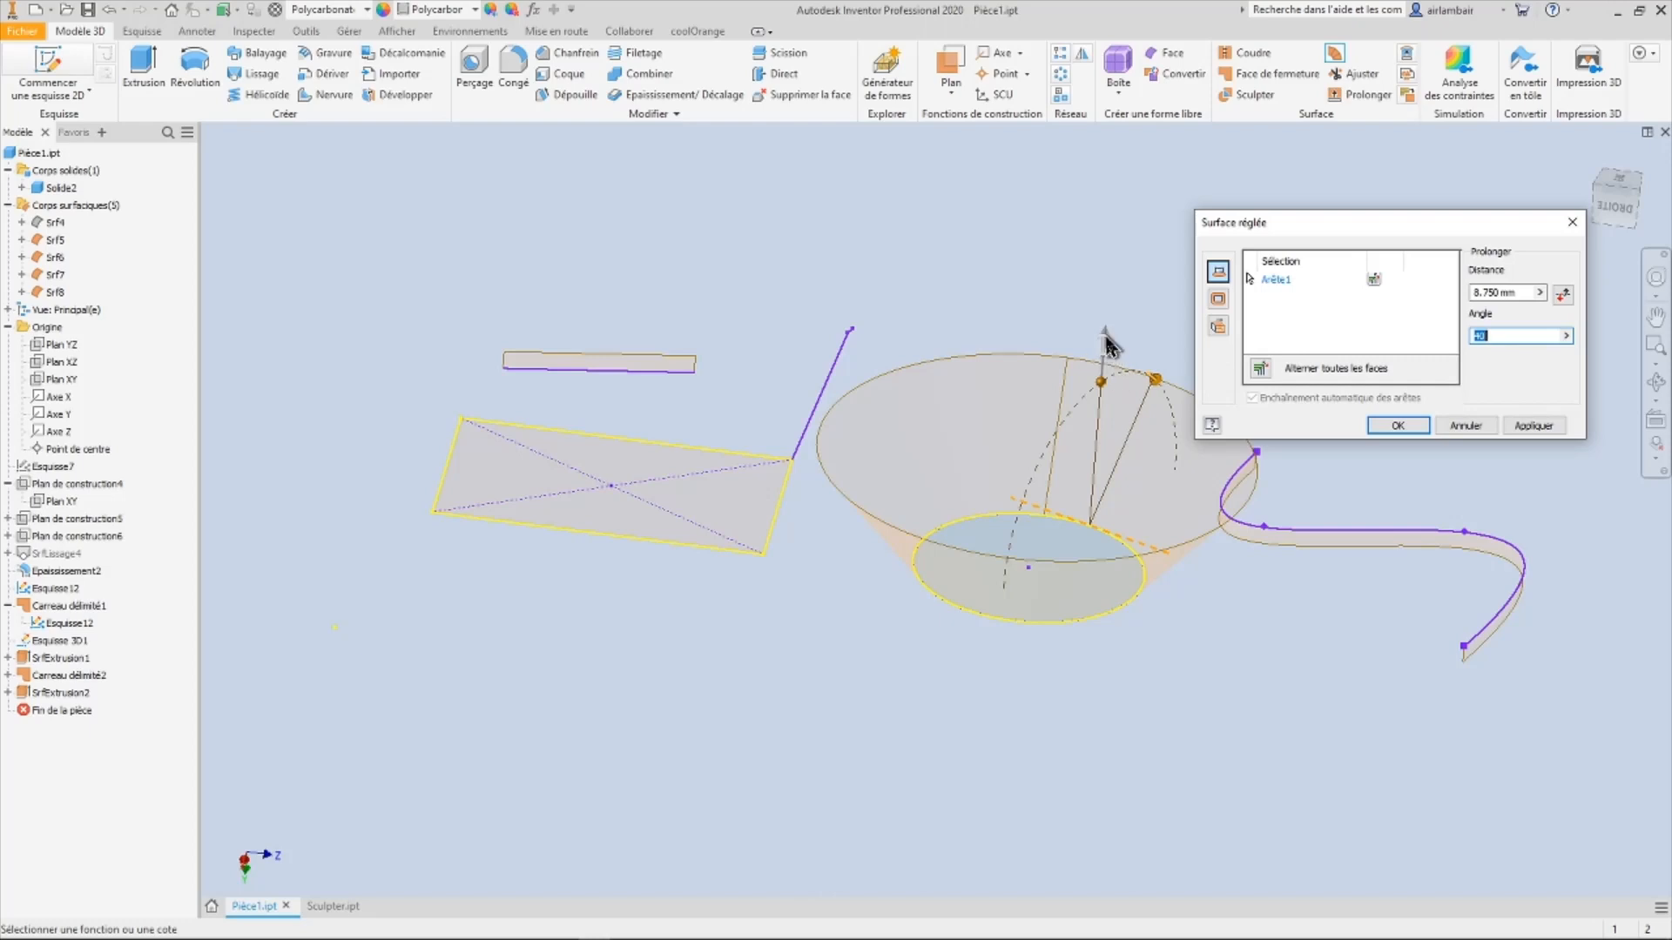
pyautogui.click(1106, 341)
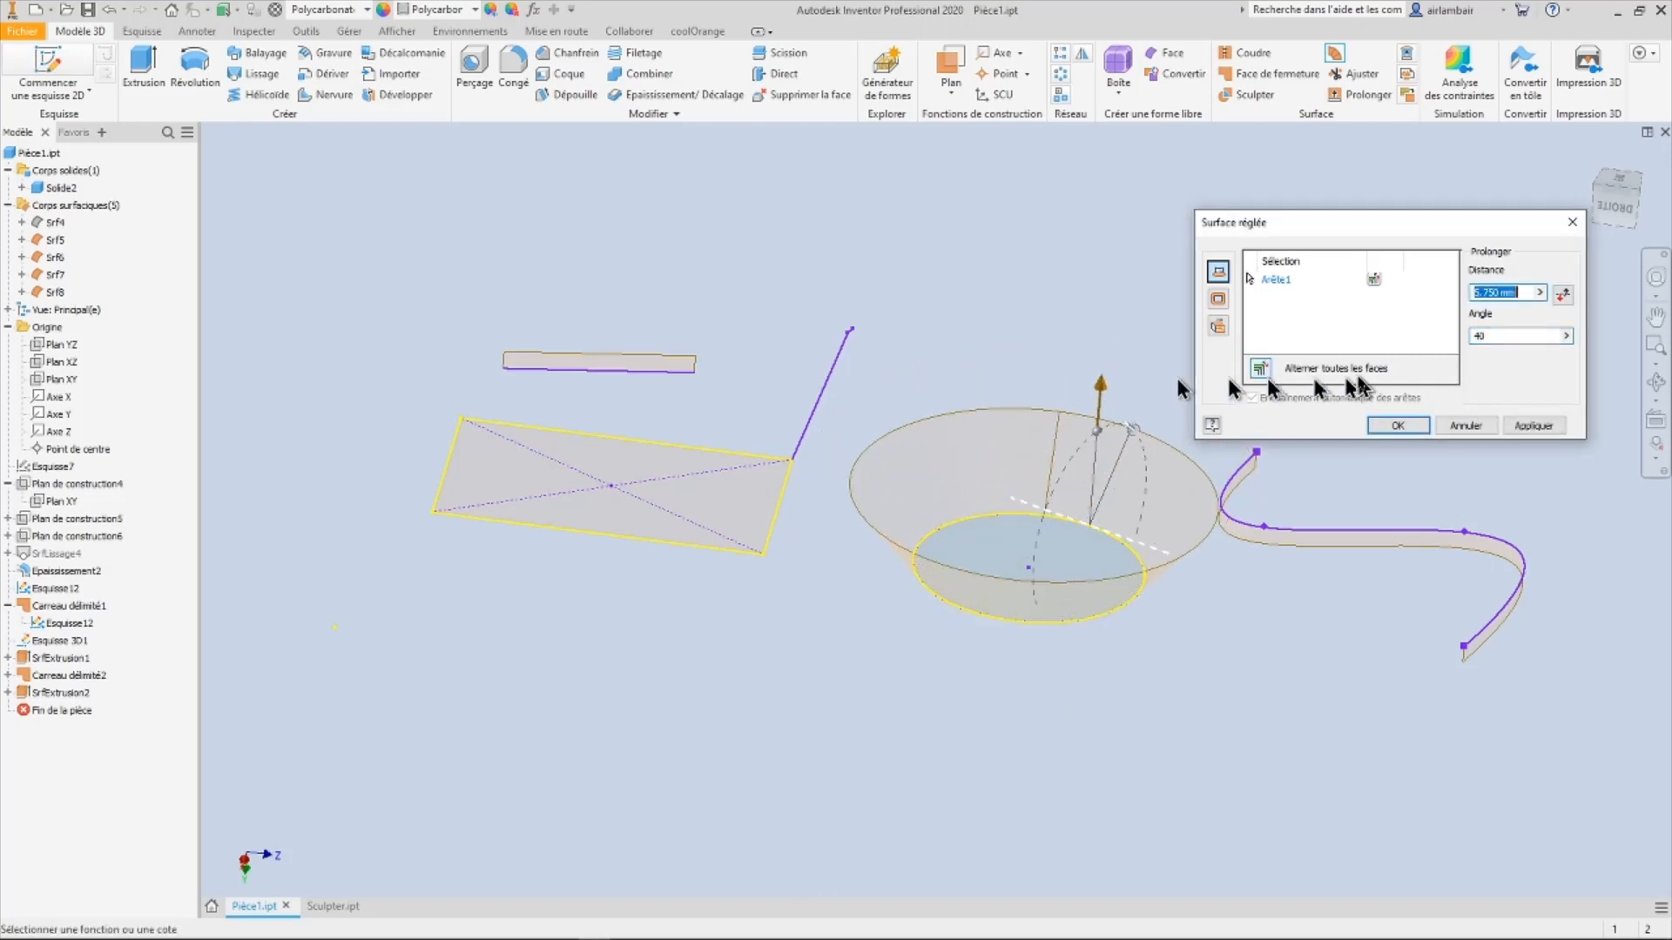
# Step: Switch the circular edge's ruled surface to tangent and try angles of 0 and 10 degrees
pyautogui.click(1218, 301)
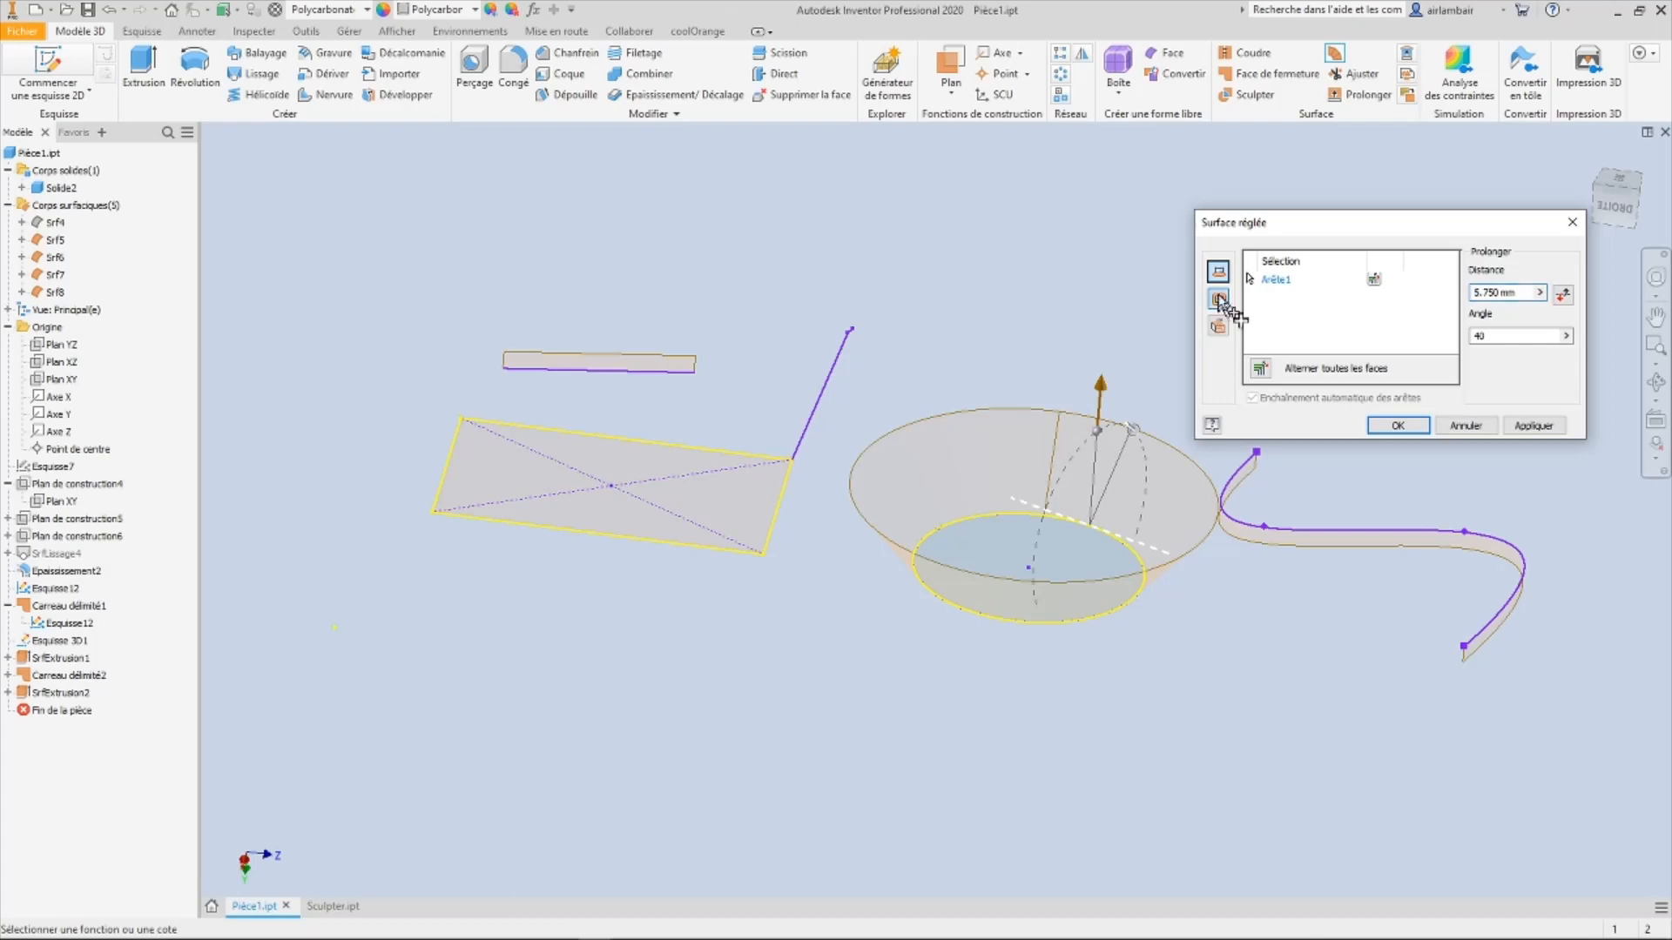
pyautogui.click(1565, 335)
pyautogui.click(1545, 357)
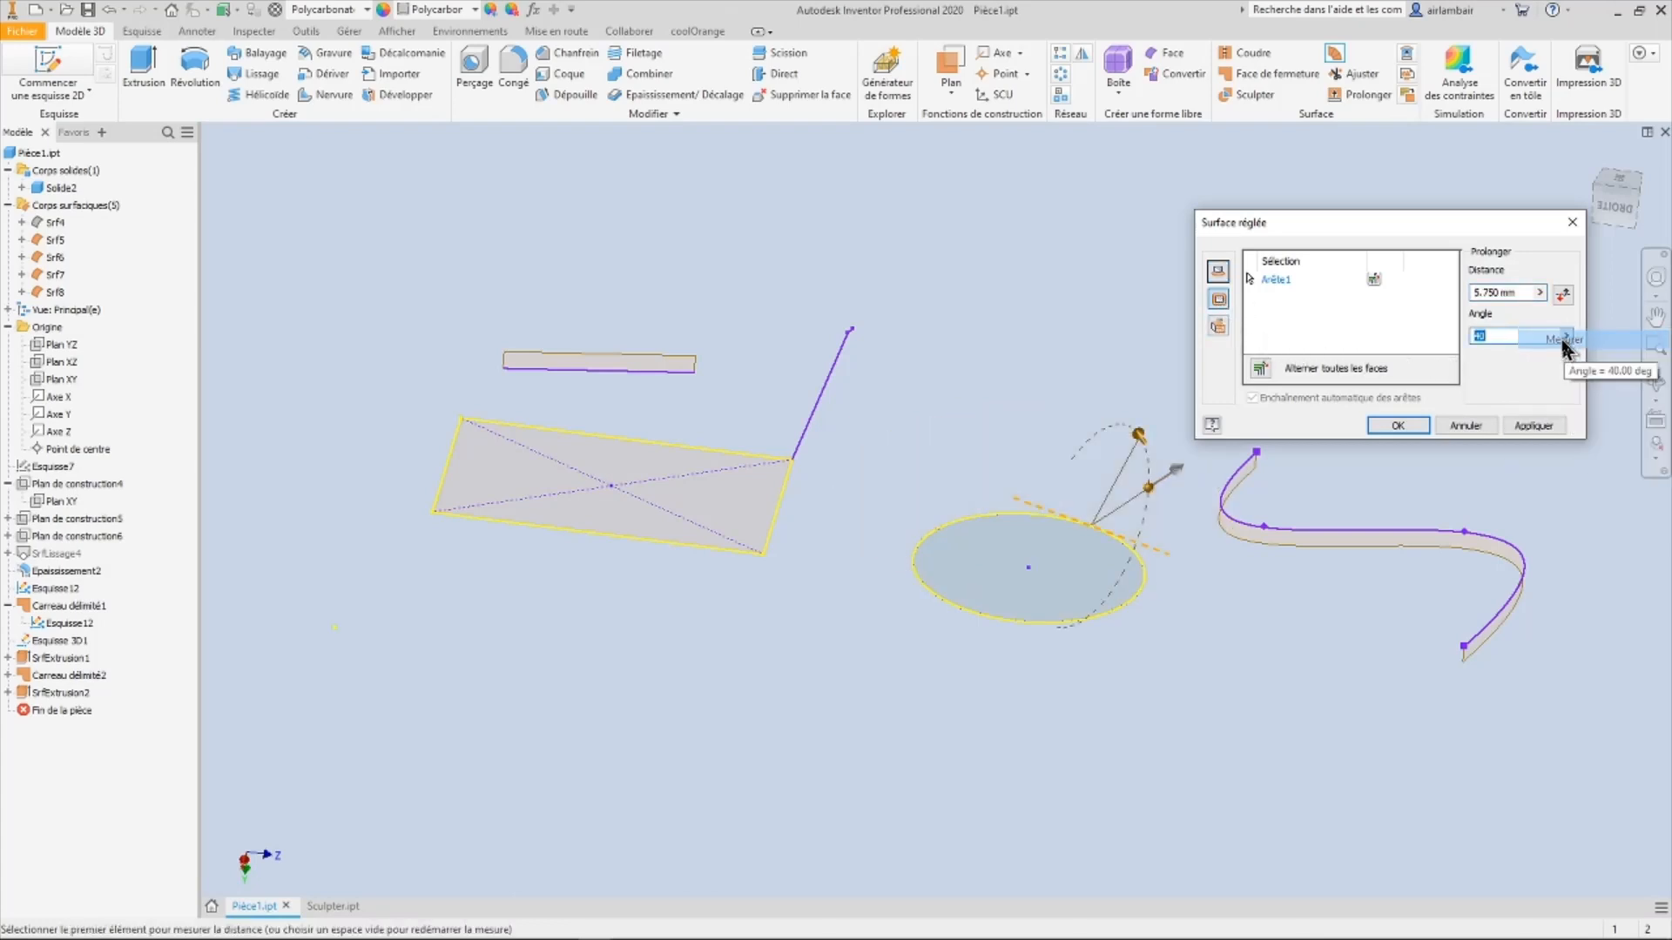
pyautogui.click(1565, 336)
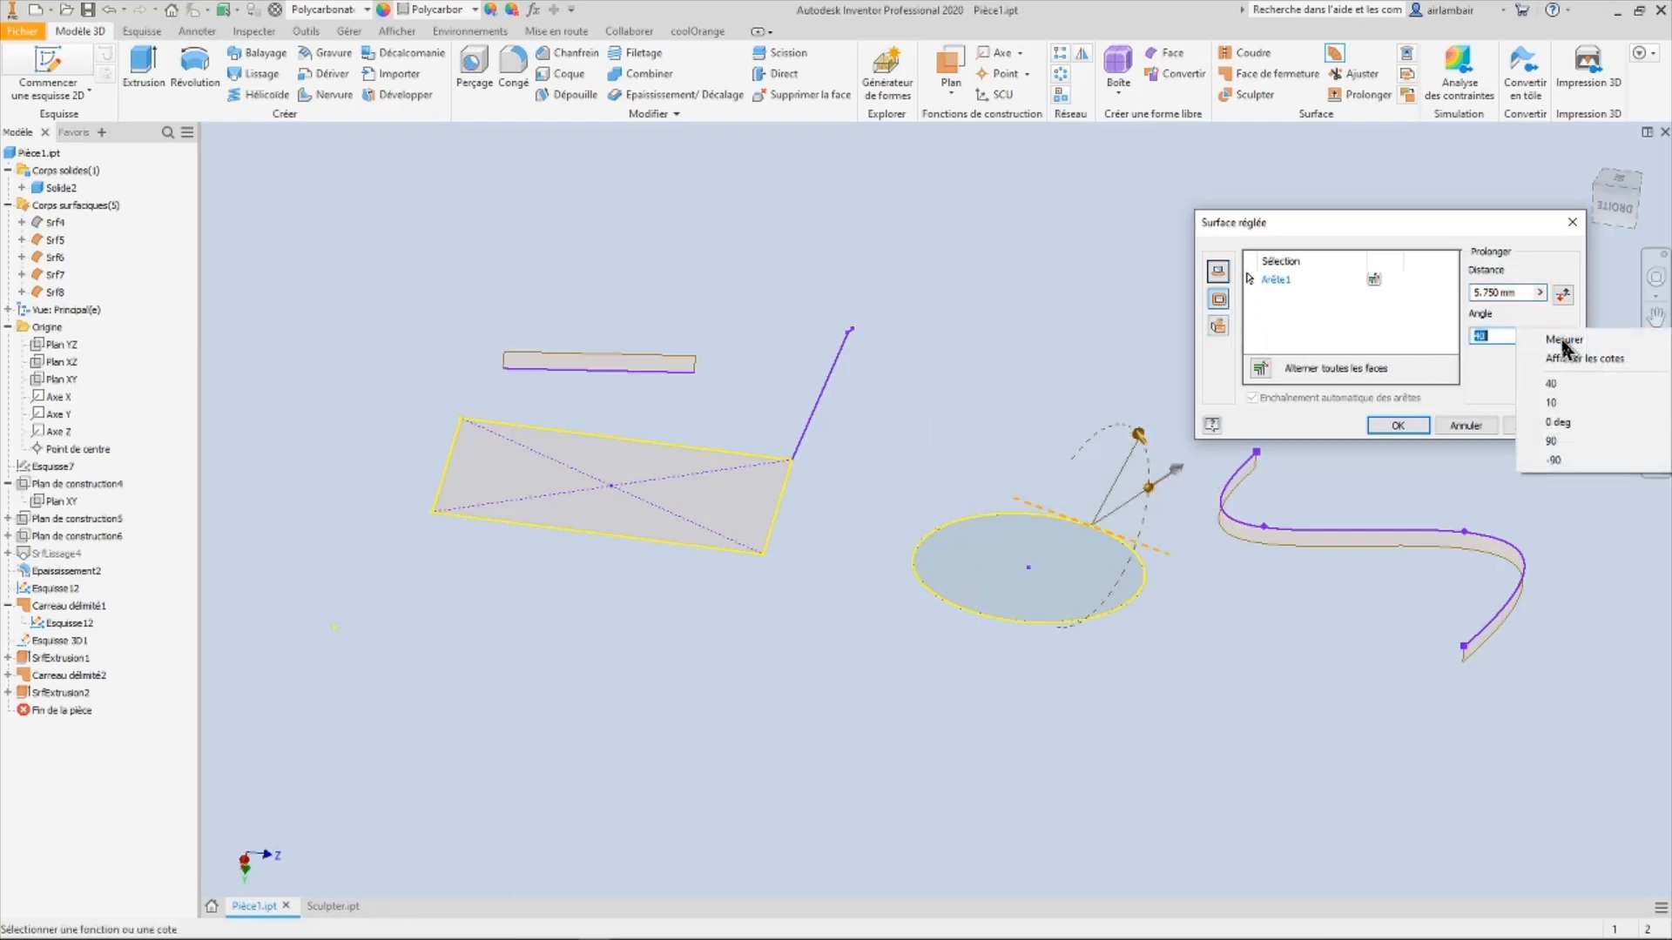
pyautogui.click(1558, 425)
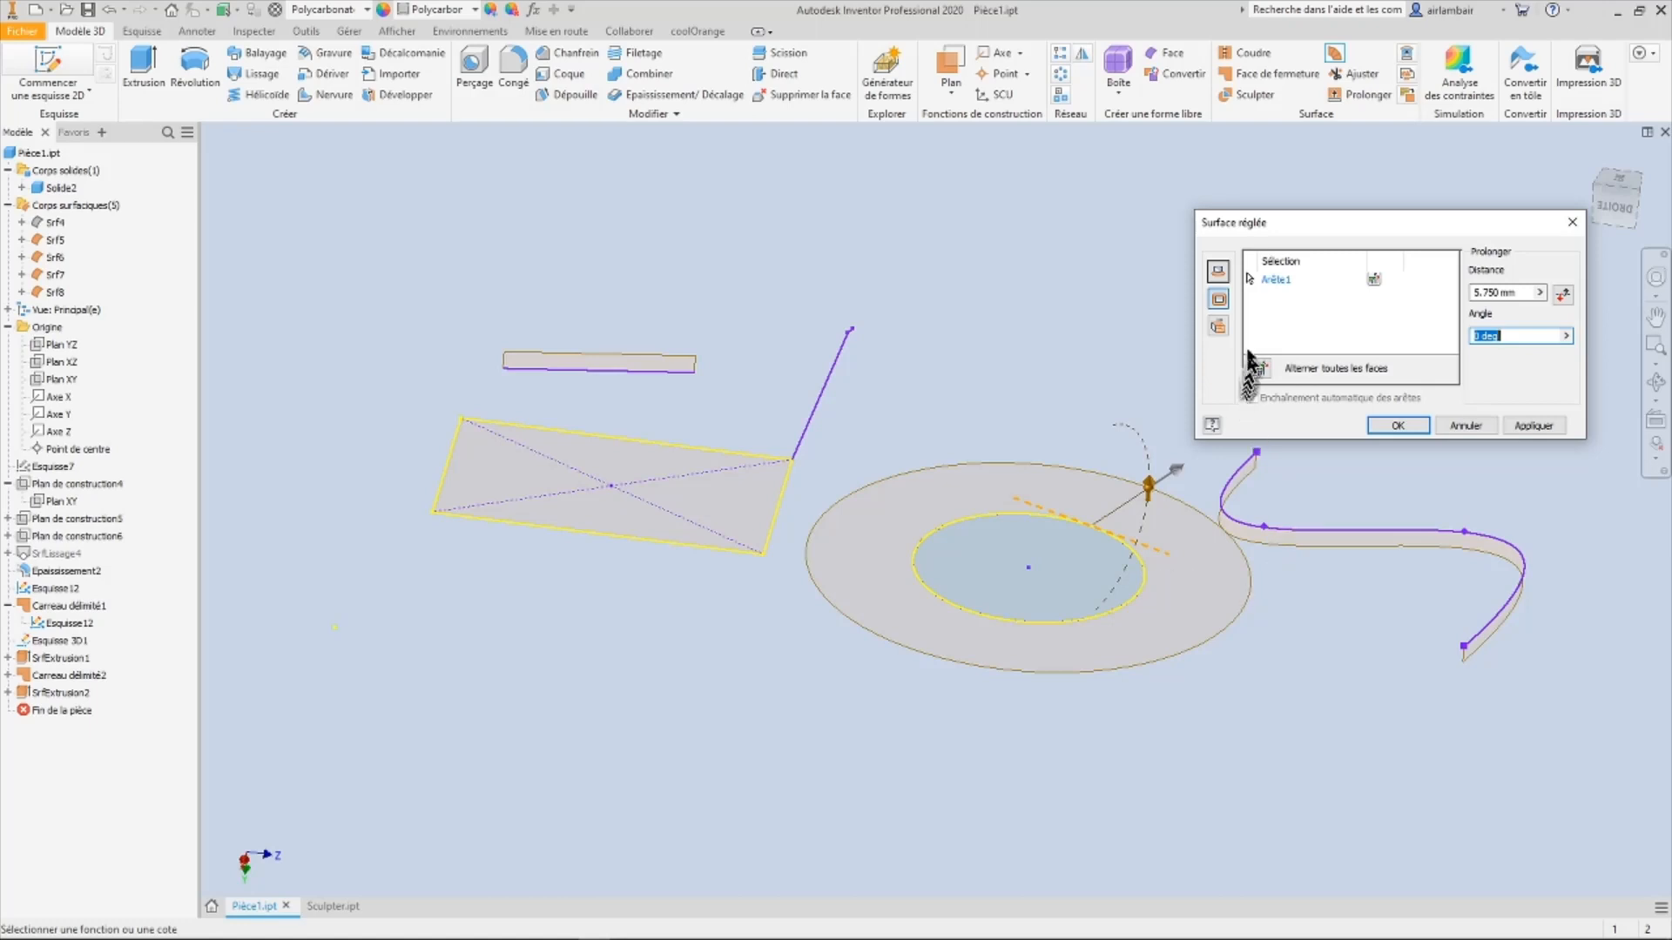
pyautogui.click(1568, 337)
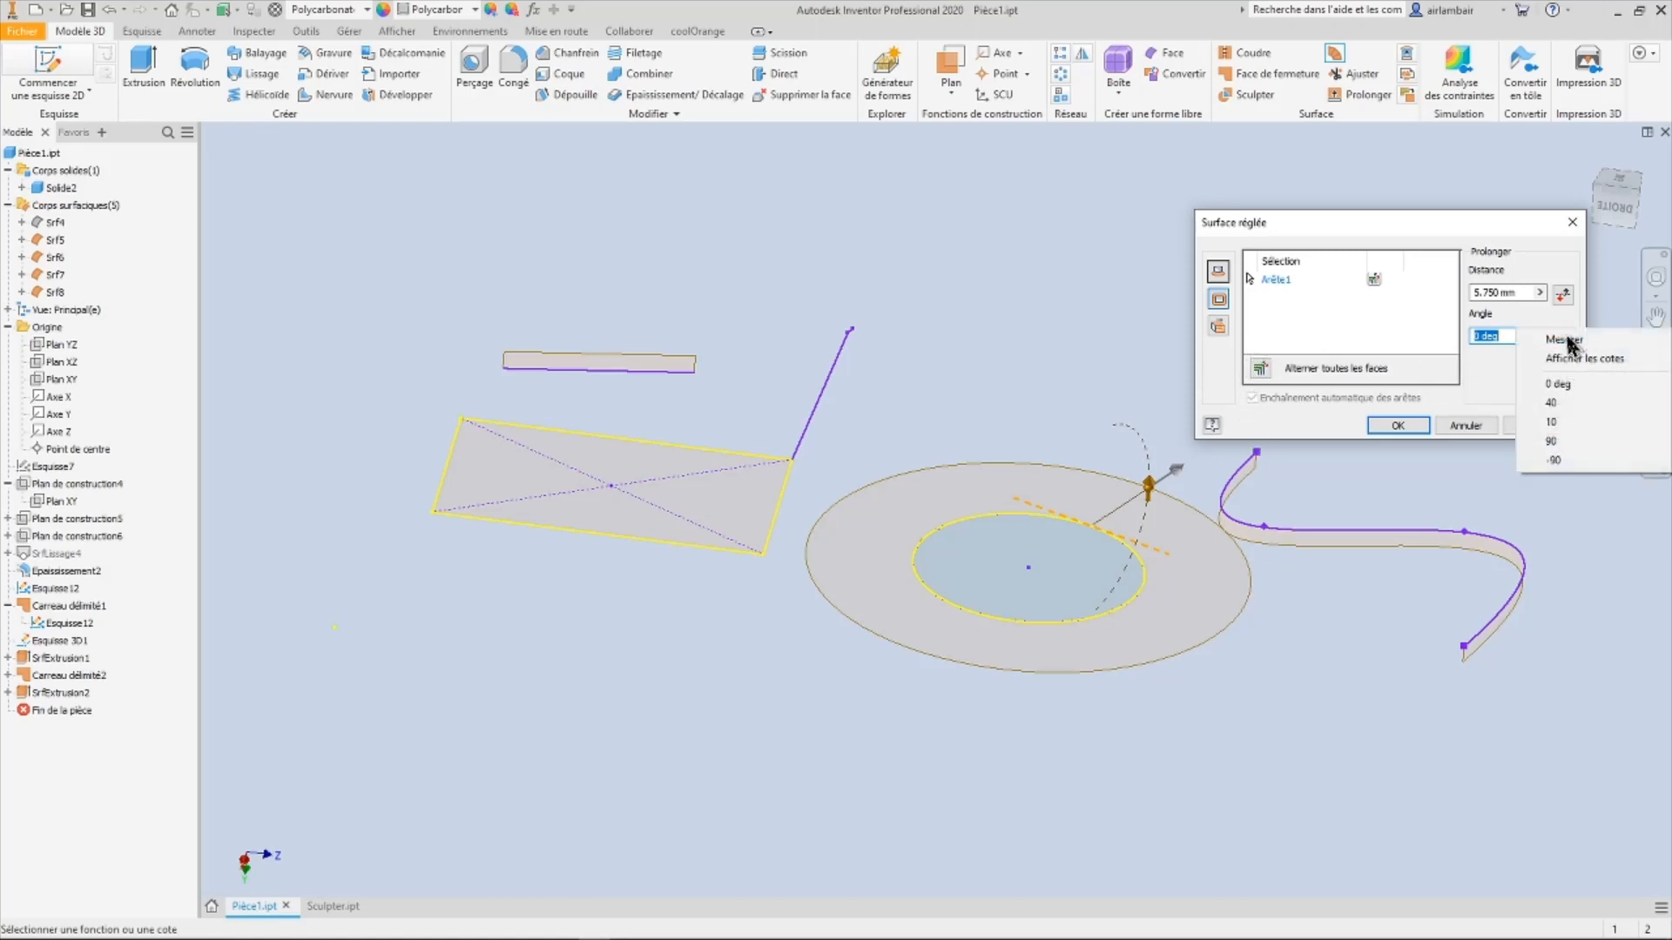
pyautogui.click(1557, 426)
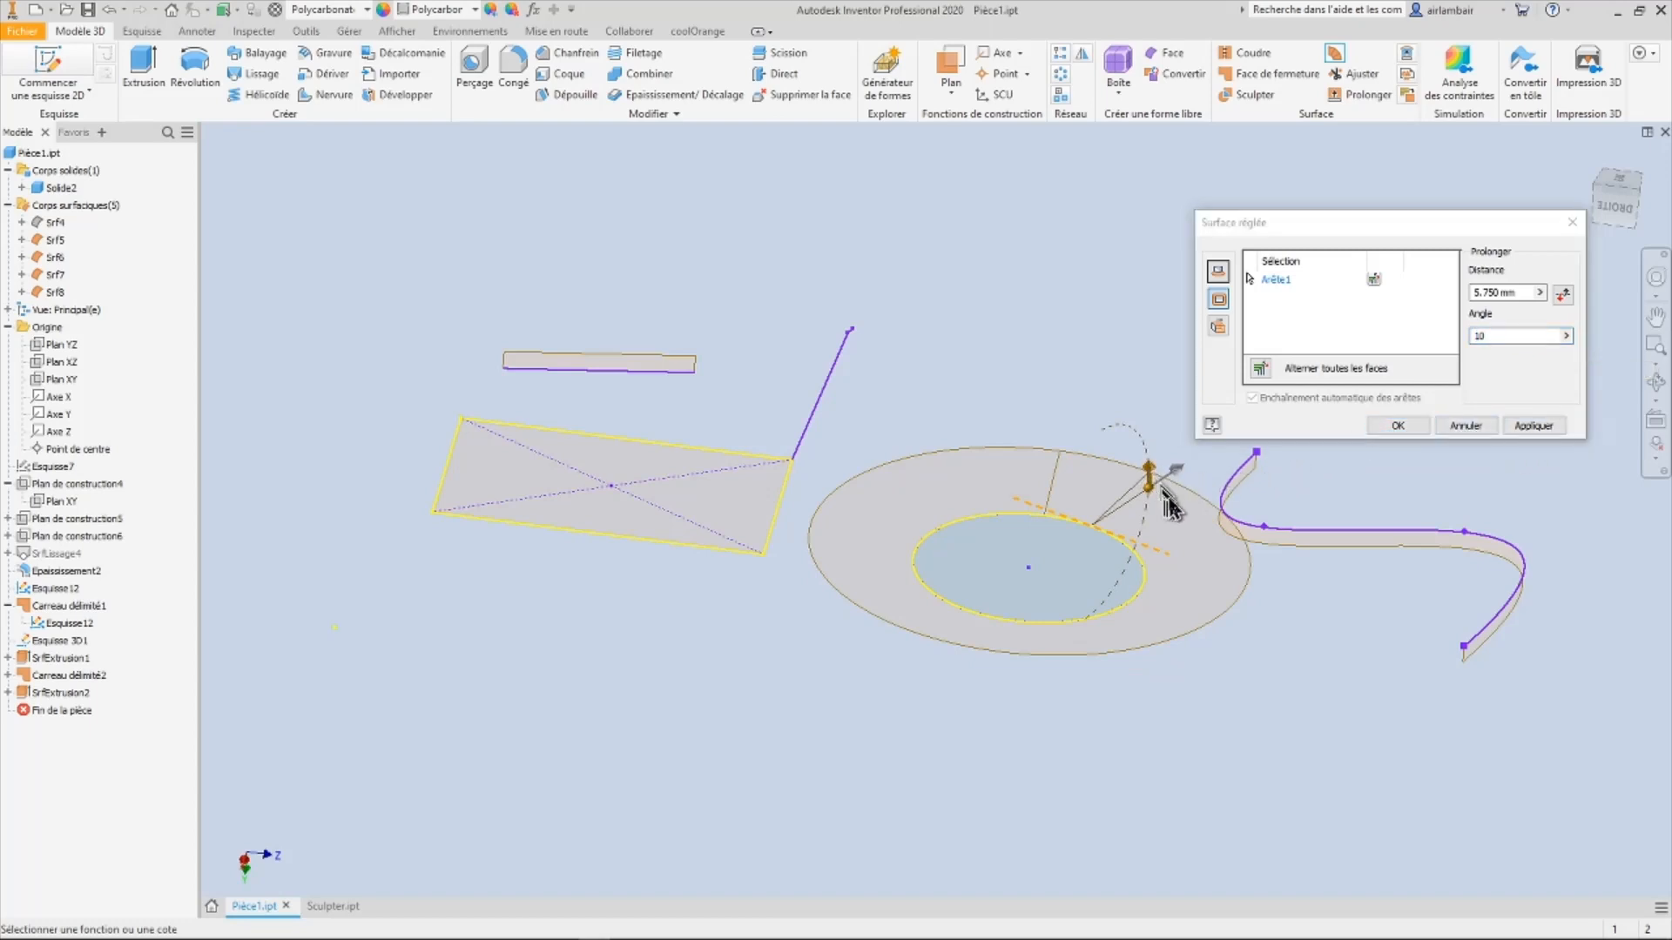
# Step: Try tilting the tangent ruled surface to -45 degrees and cancel the ruled surface
pyautogui.keyDown('shift'); pyautogui.moveTo(1157, 478); pyautogui.dragTo(1083, 616, button='middle'); pyautogui.keyUp('shift')
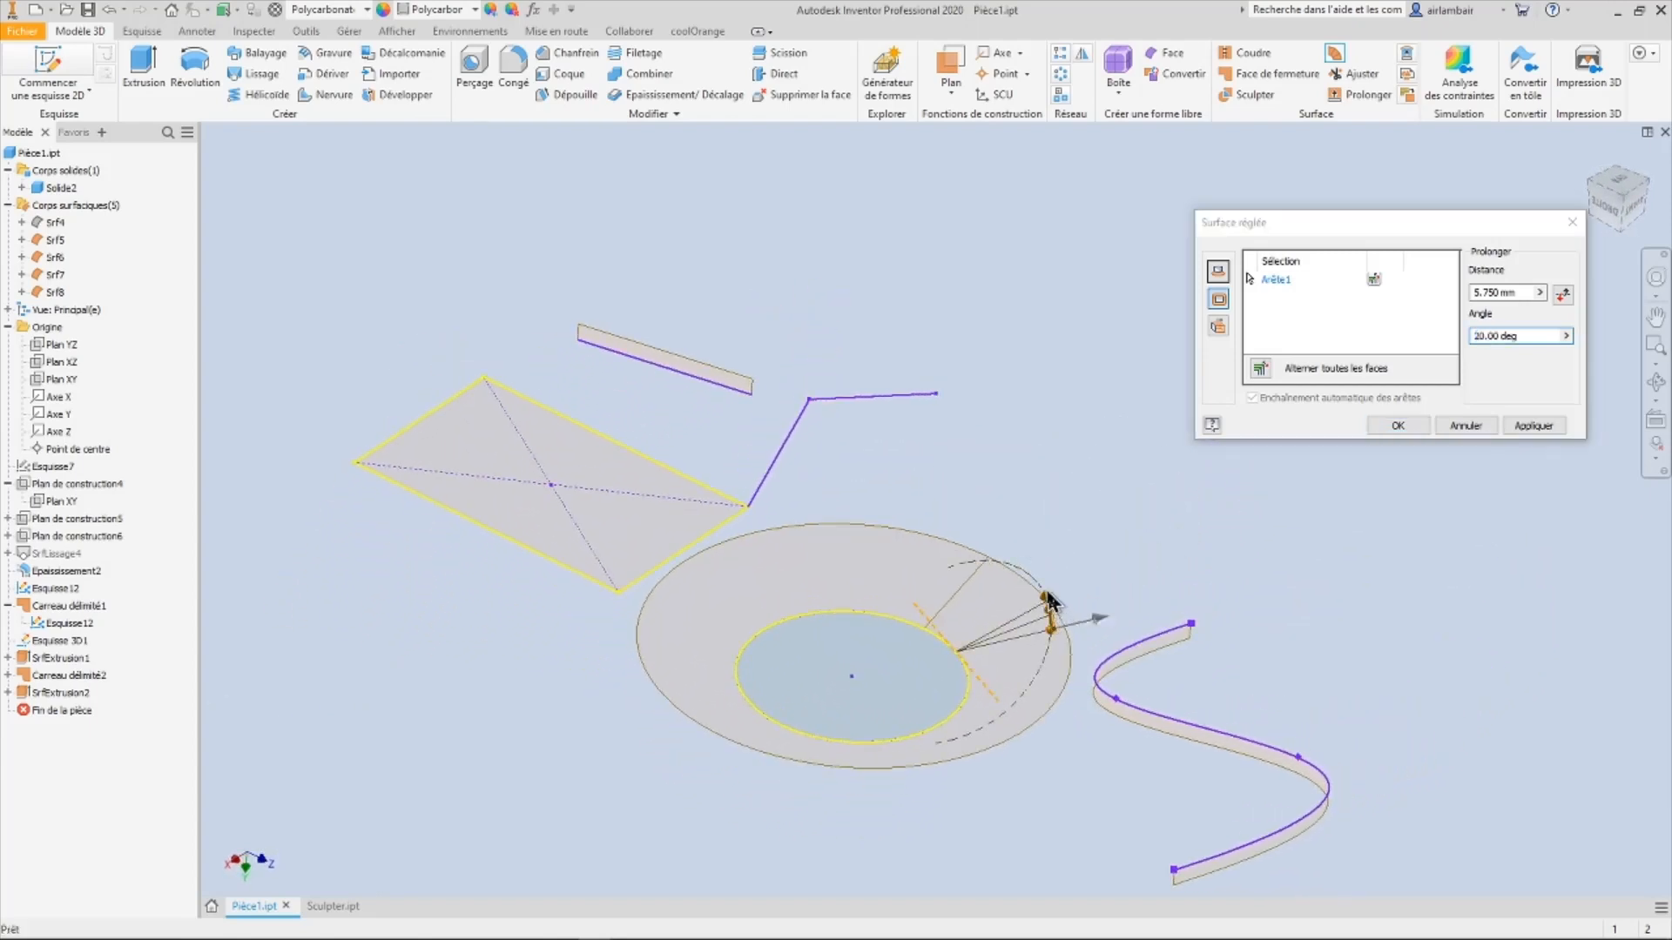
pyautogui.moveTo(1049, 599); pyautogui.dragTo(1054, 707)
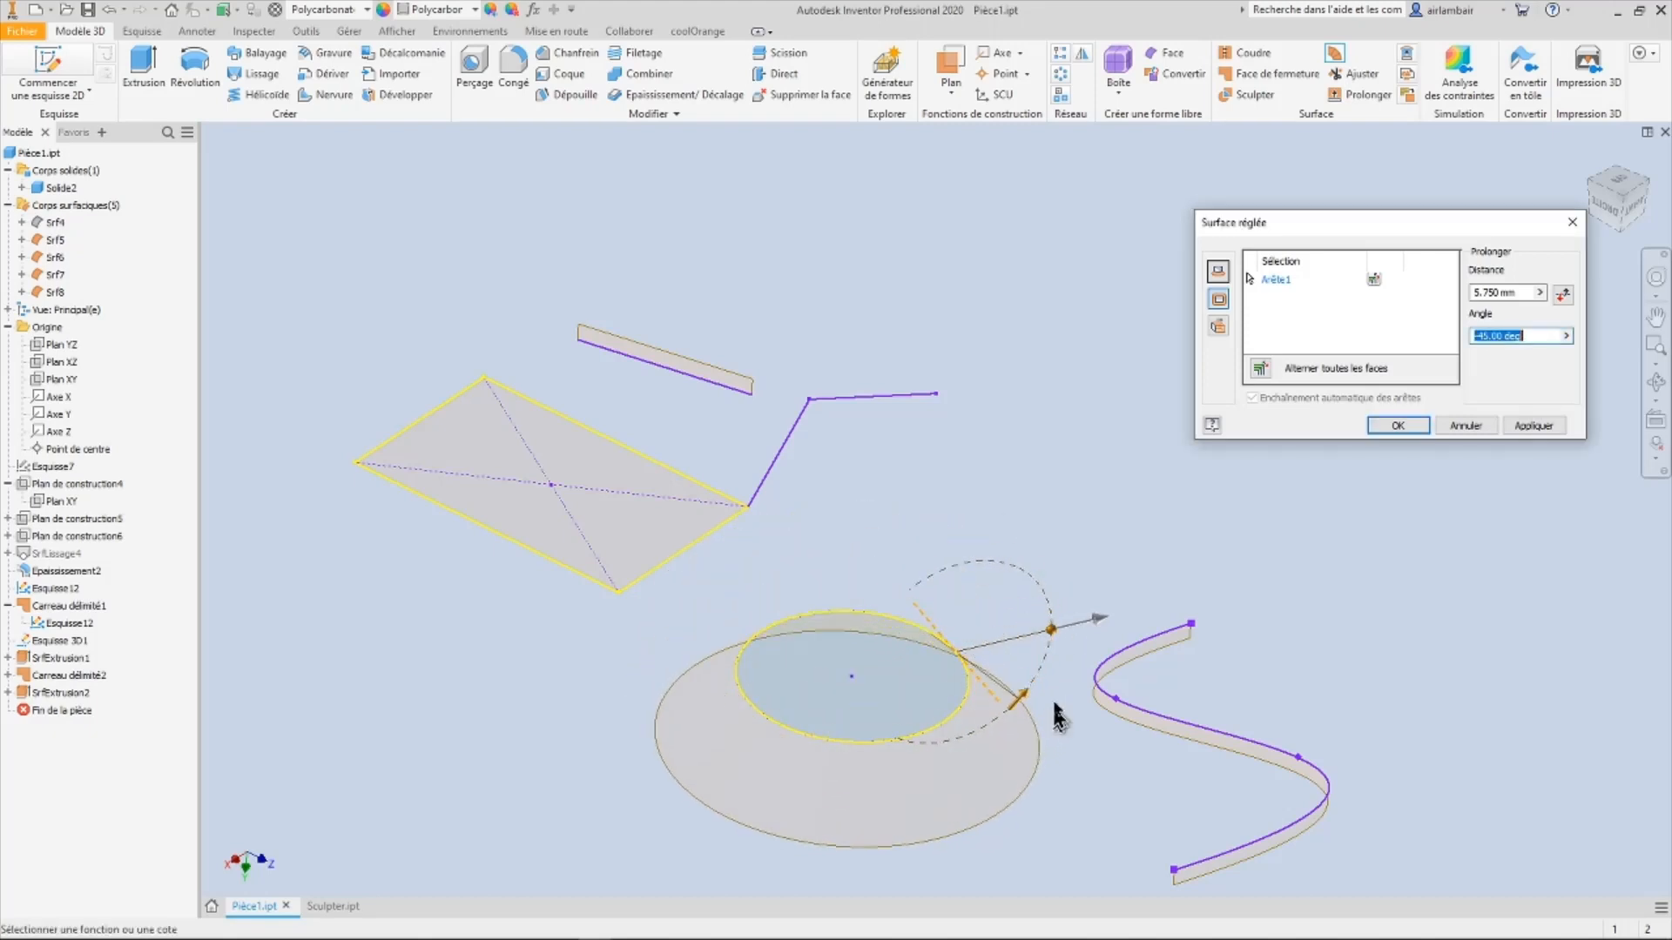
pyautogui.moveTo(1184, 688); pyautogui.dragTo(1280, 548, button='middle')
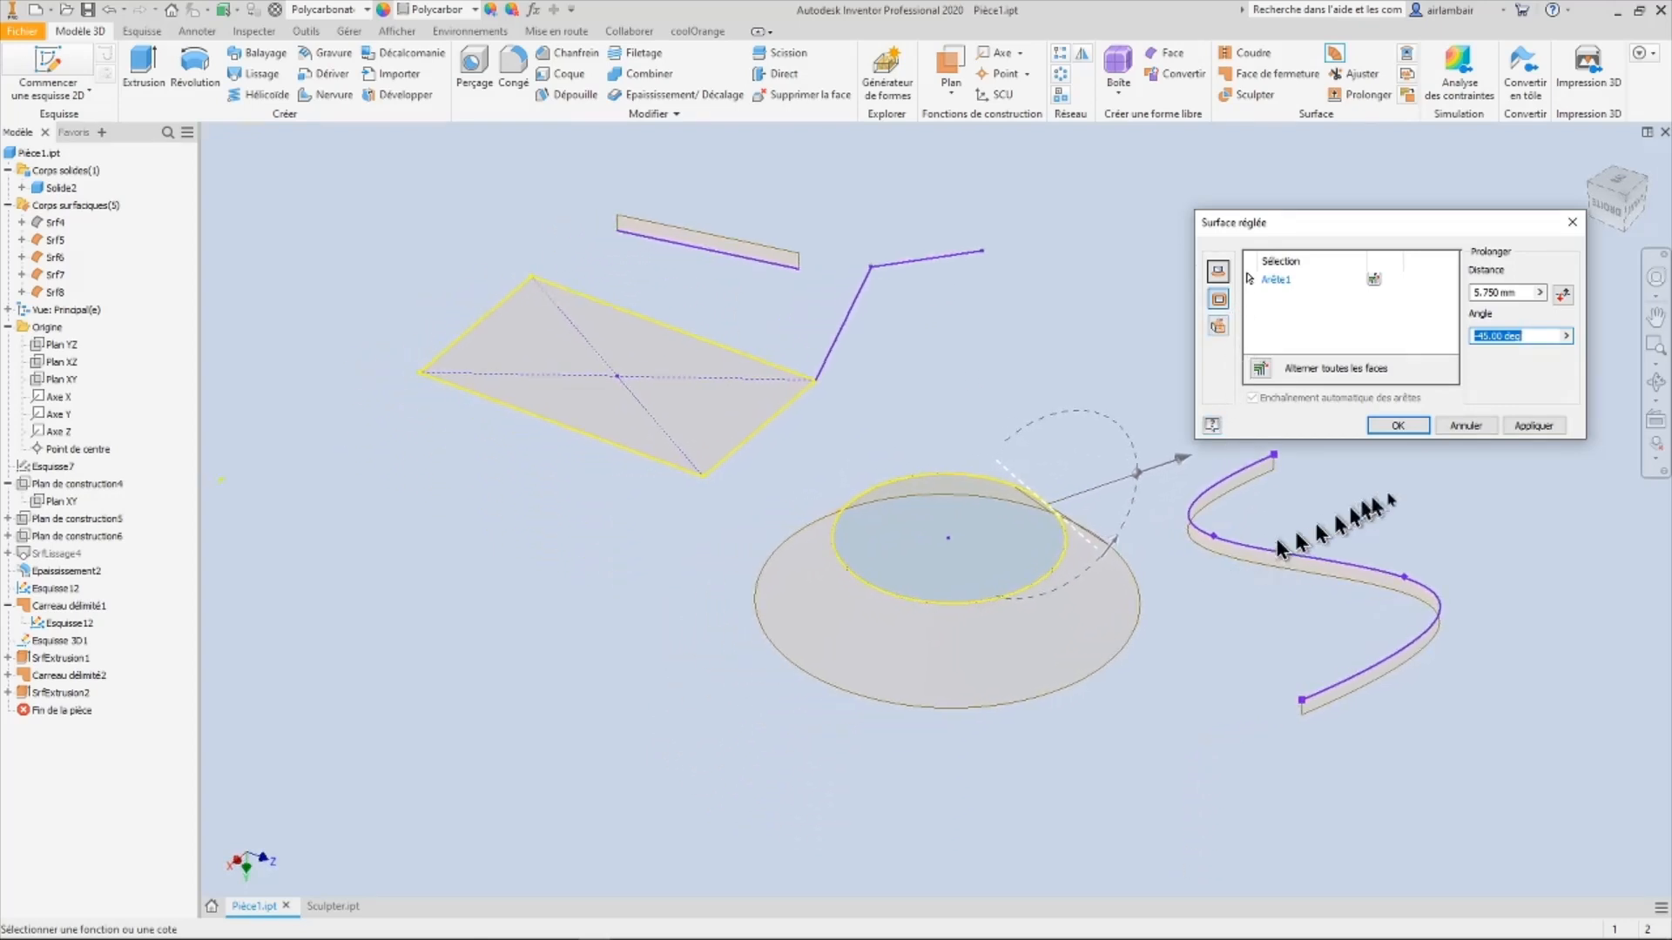
pyautogui.click(1465, 425)
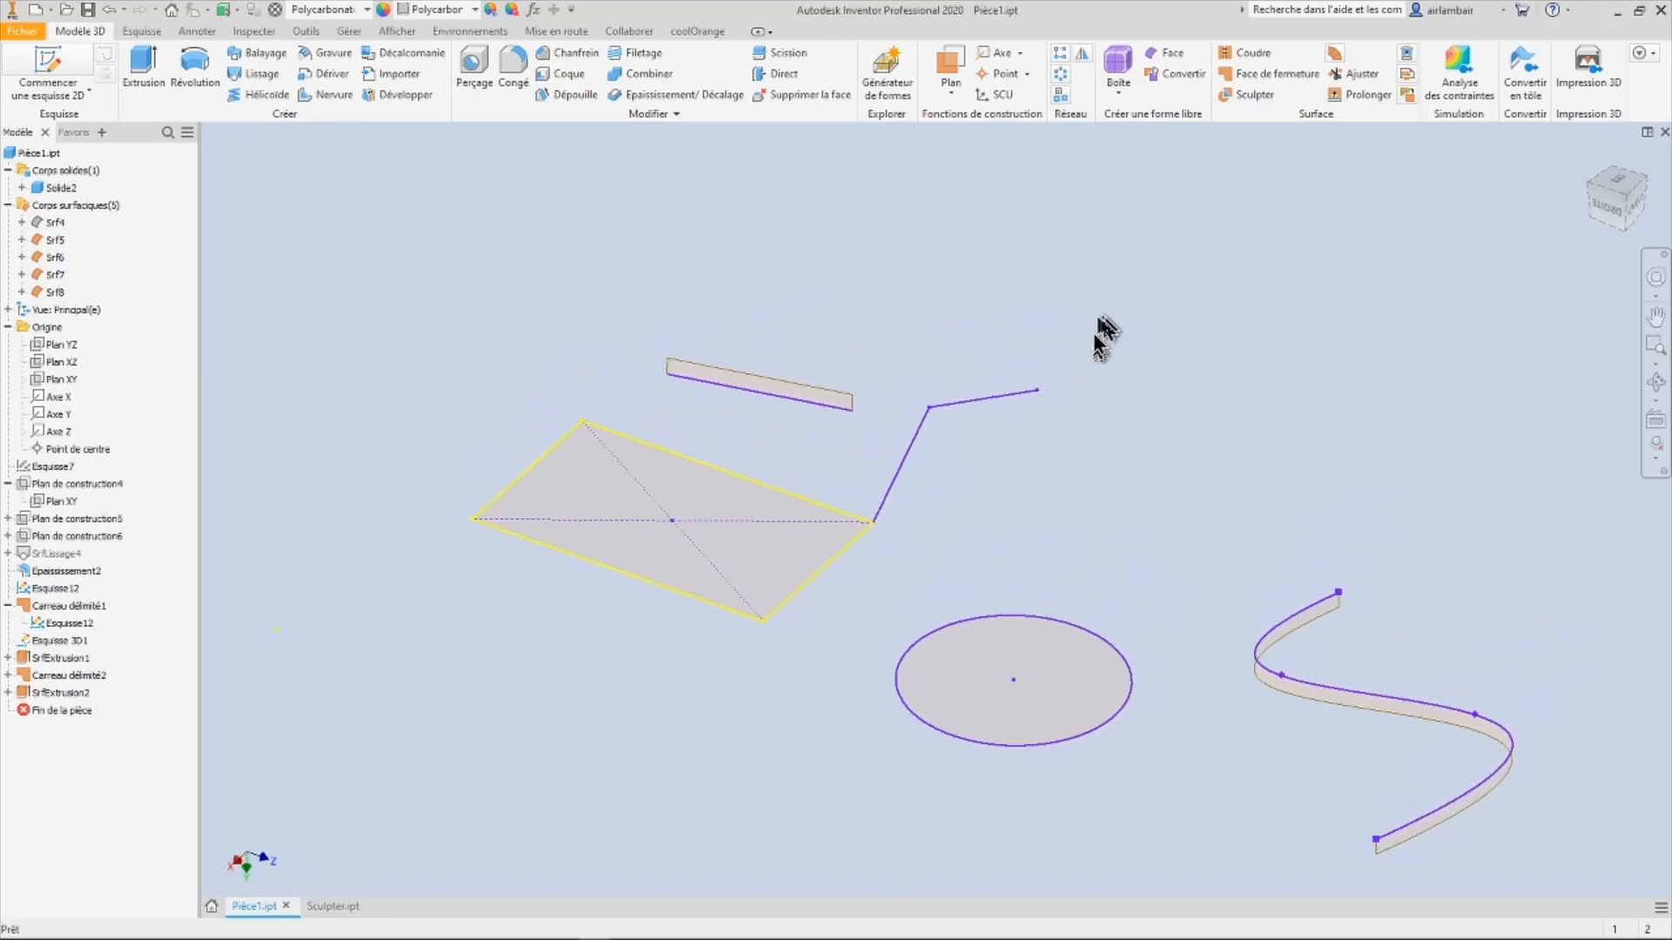
# Step: Set up a vector ruled surface from the rectangle's sketch loop, directed along the slanted 3D sketch line at its corner
pyautogui.click(1337, 55)
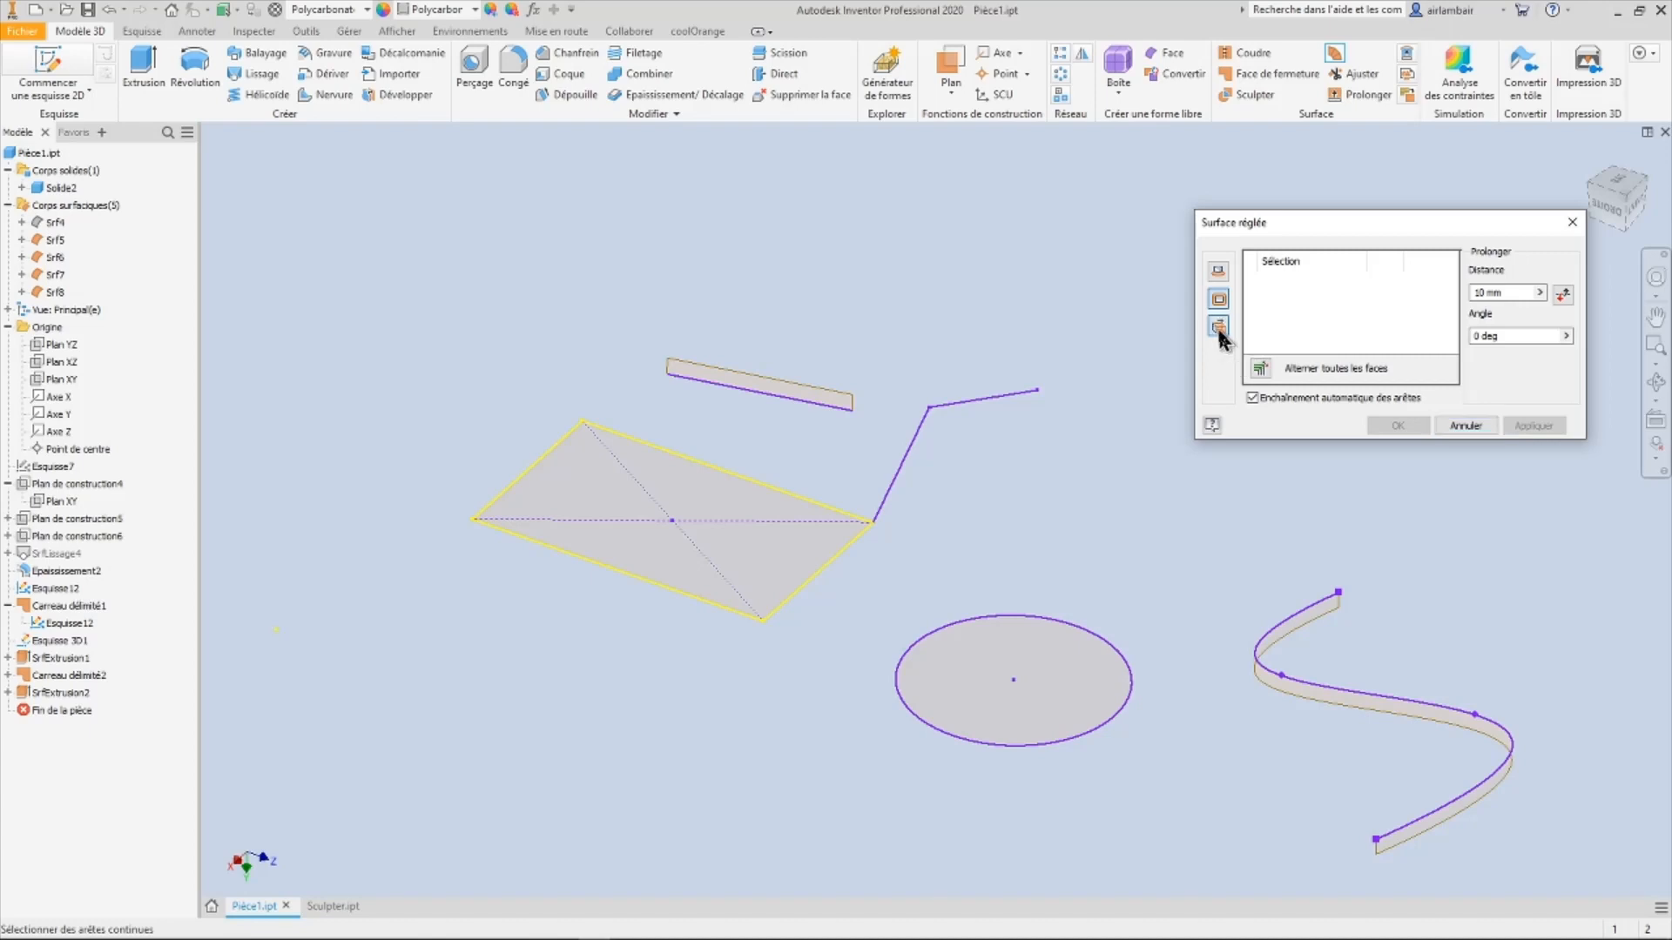
pyautogui.click(1218, 328)
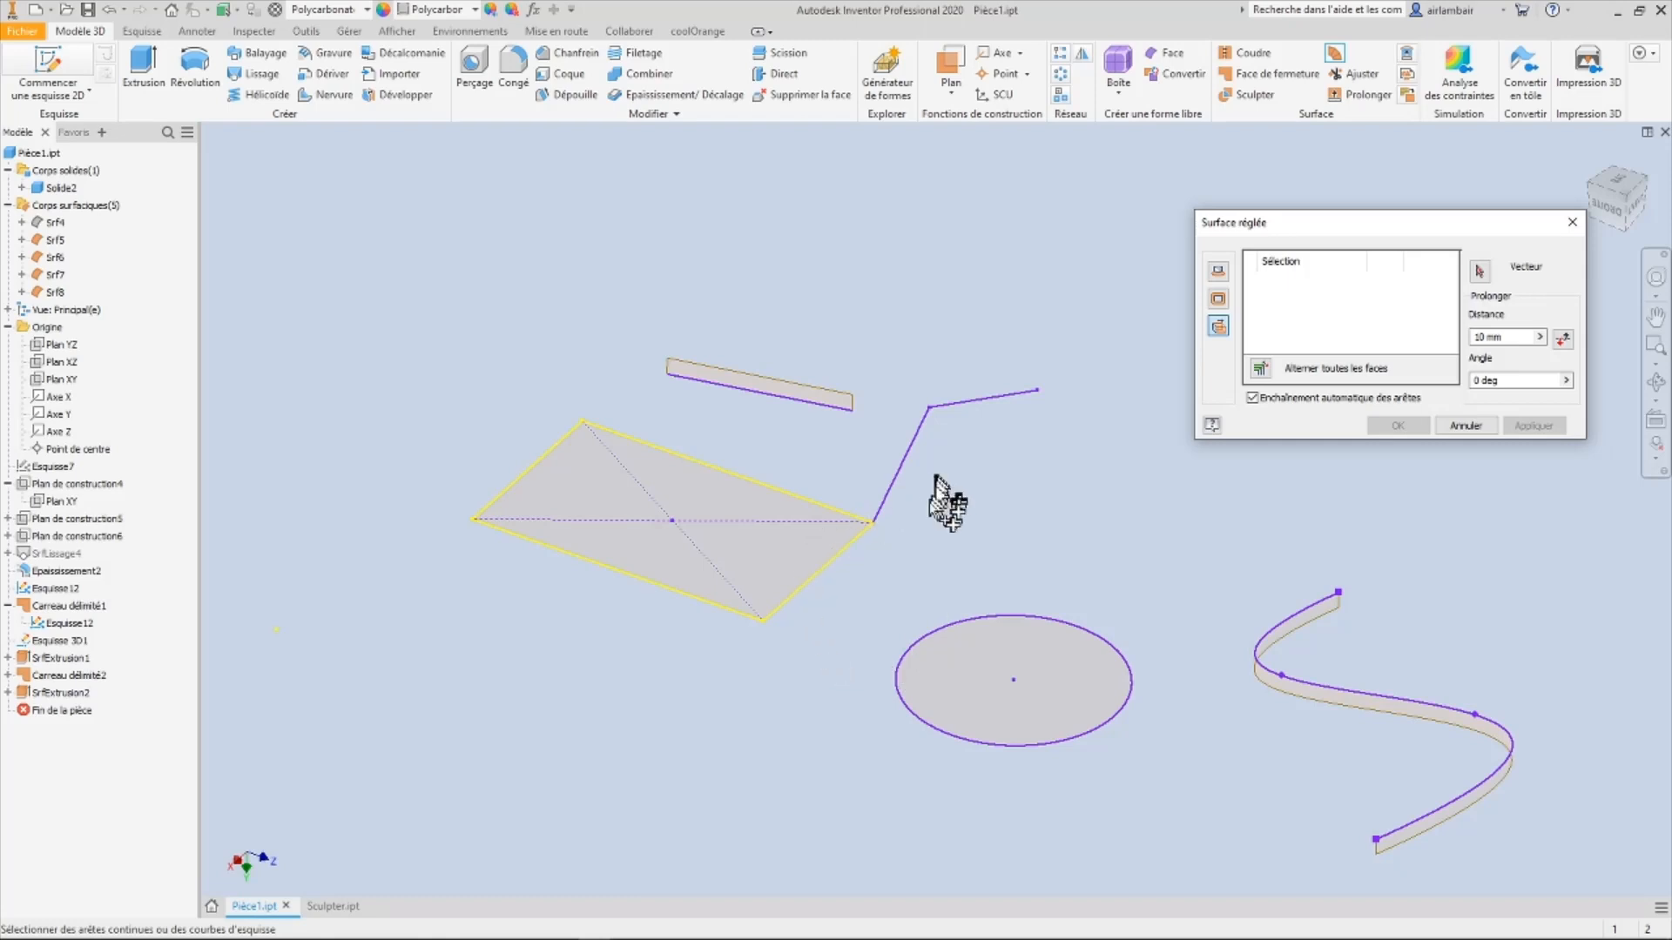
pyautogui.click(829, 536)
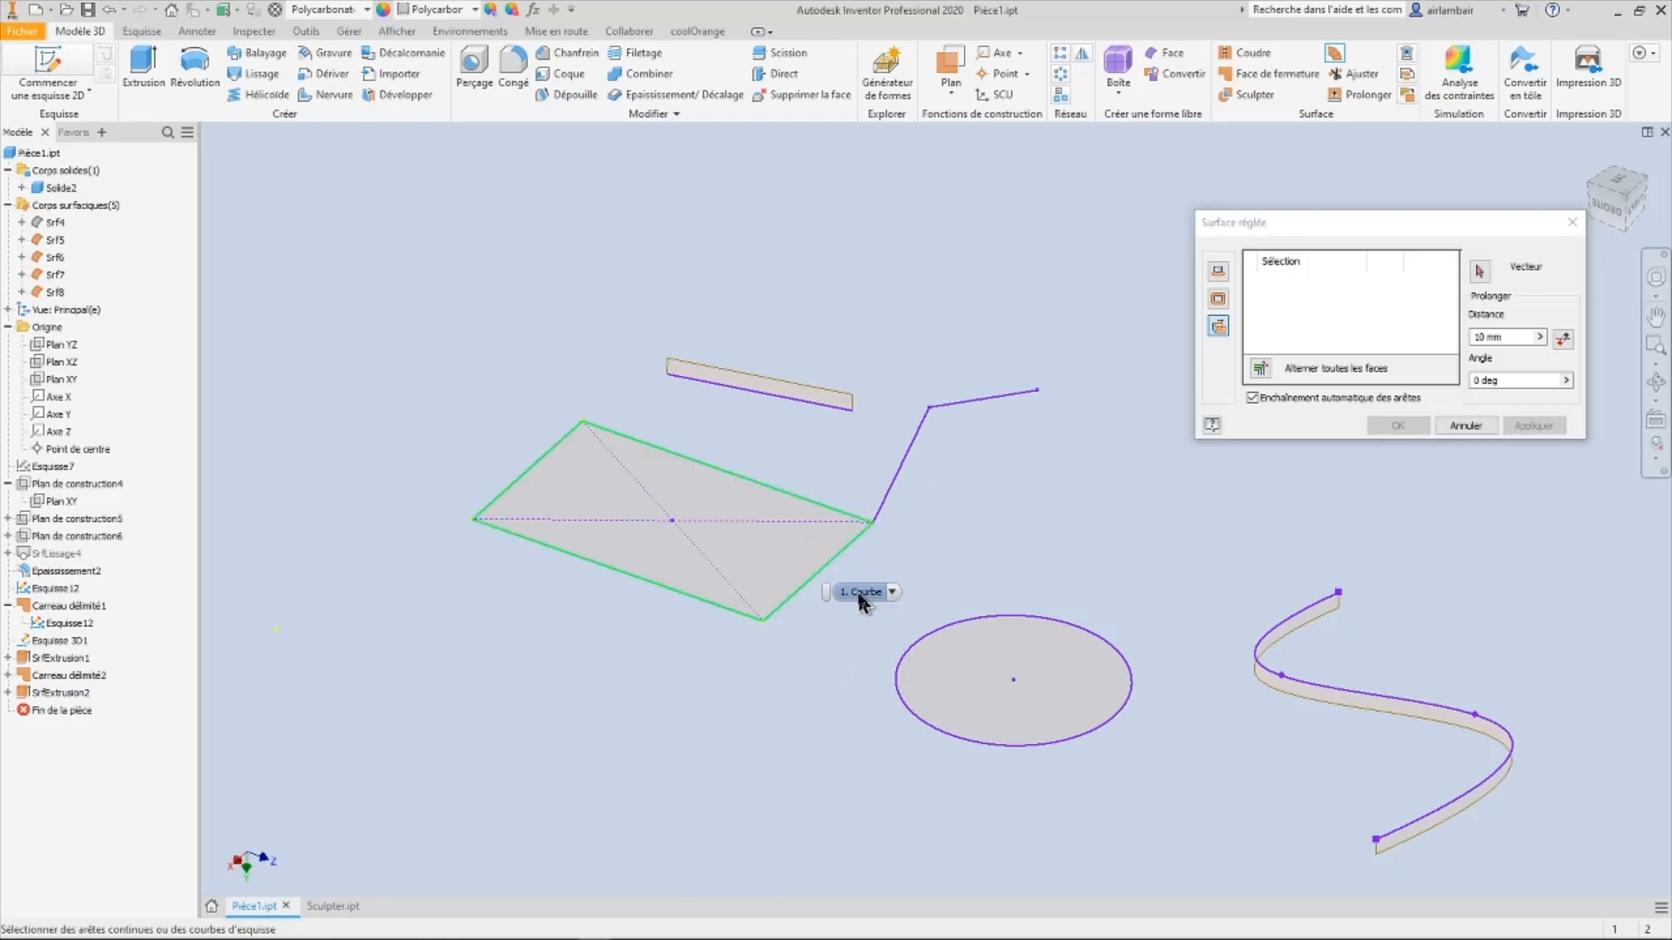
pyautogui.click(825, 563)
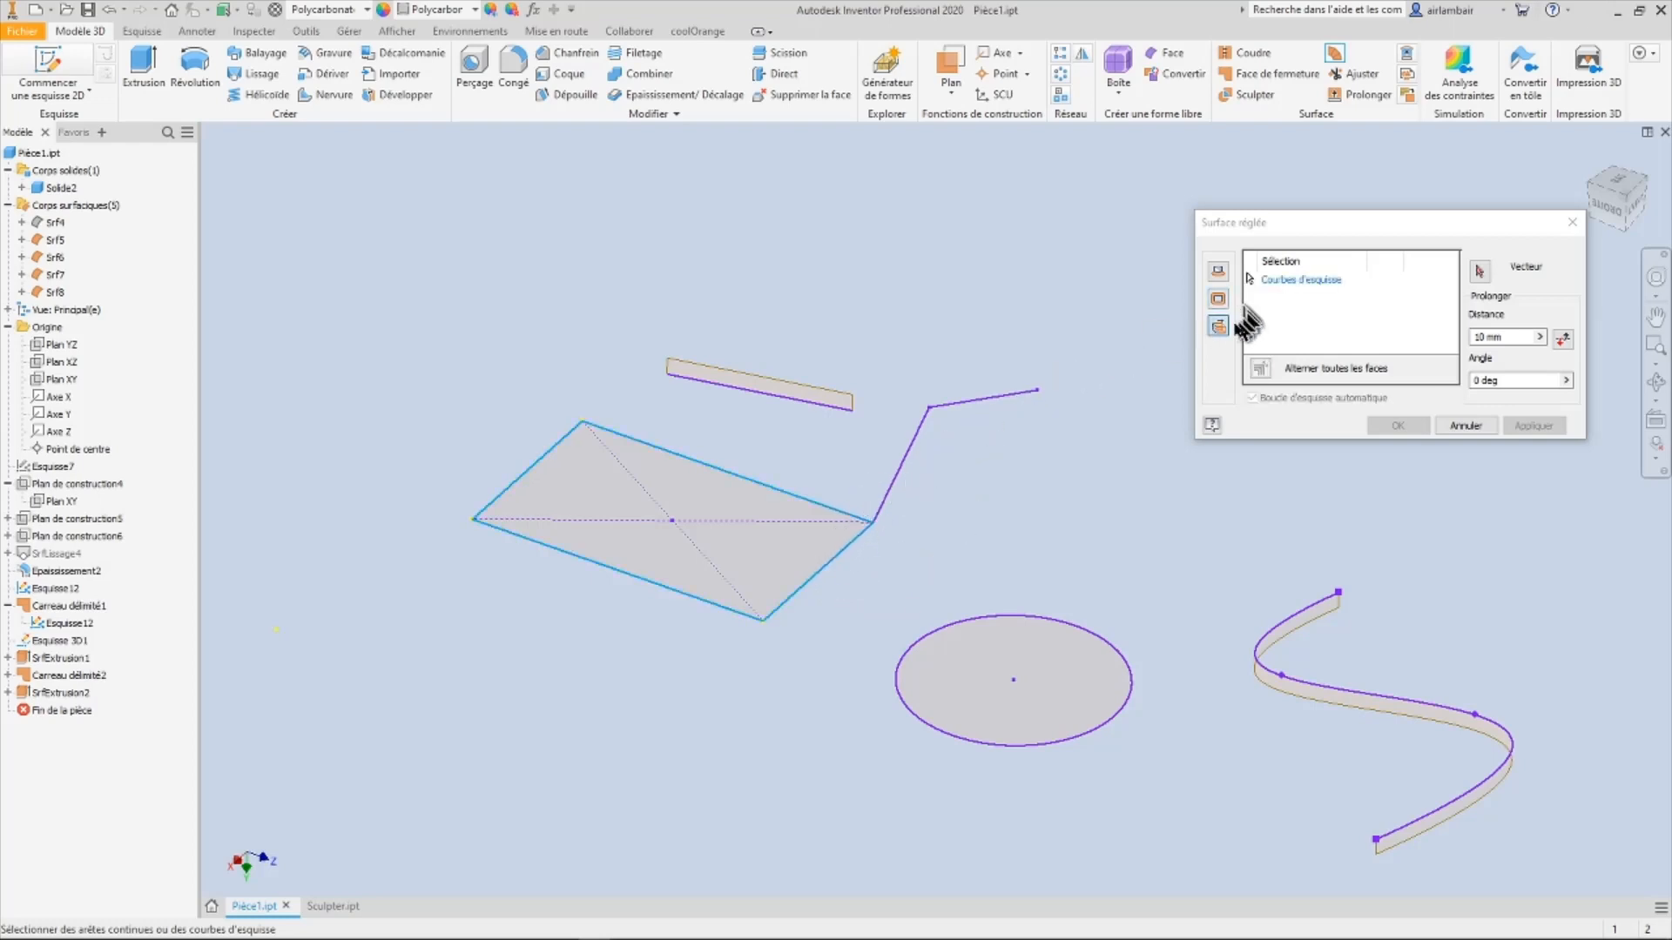
pyautogui.click(1480, 273)
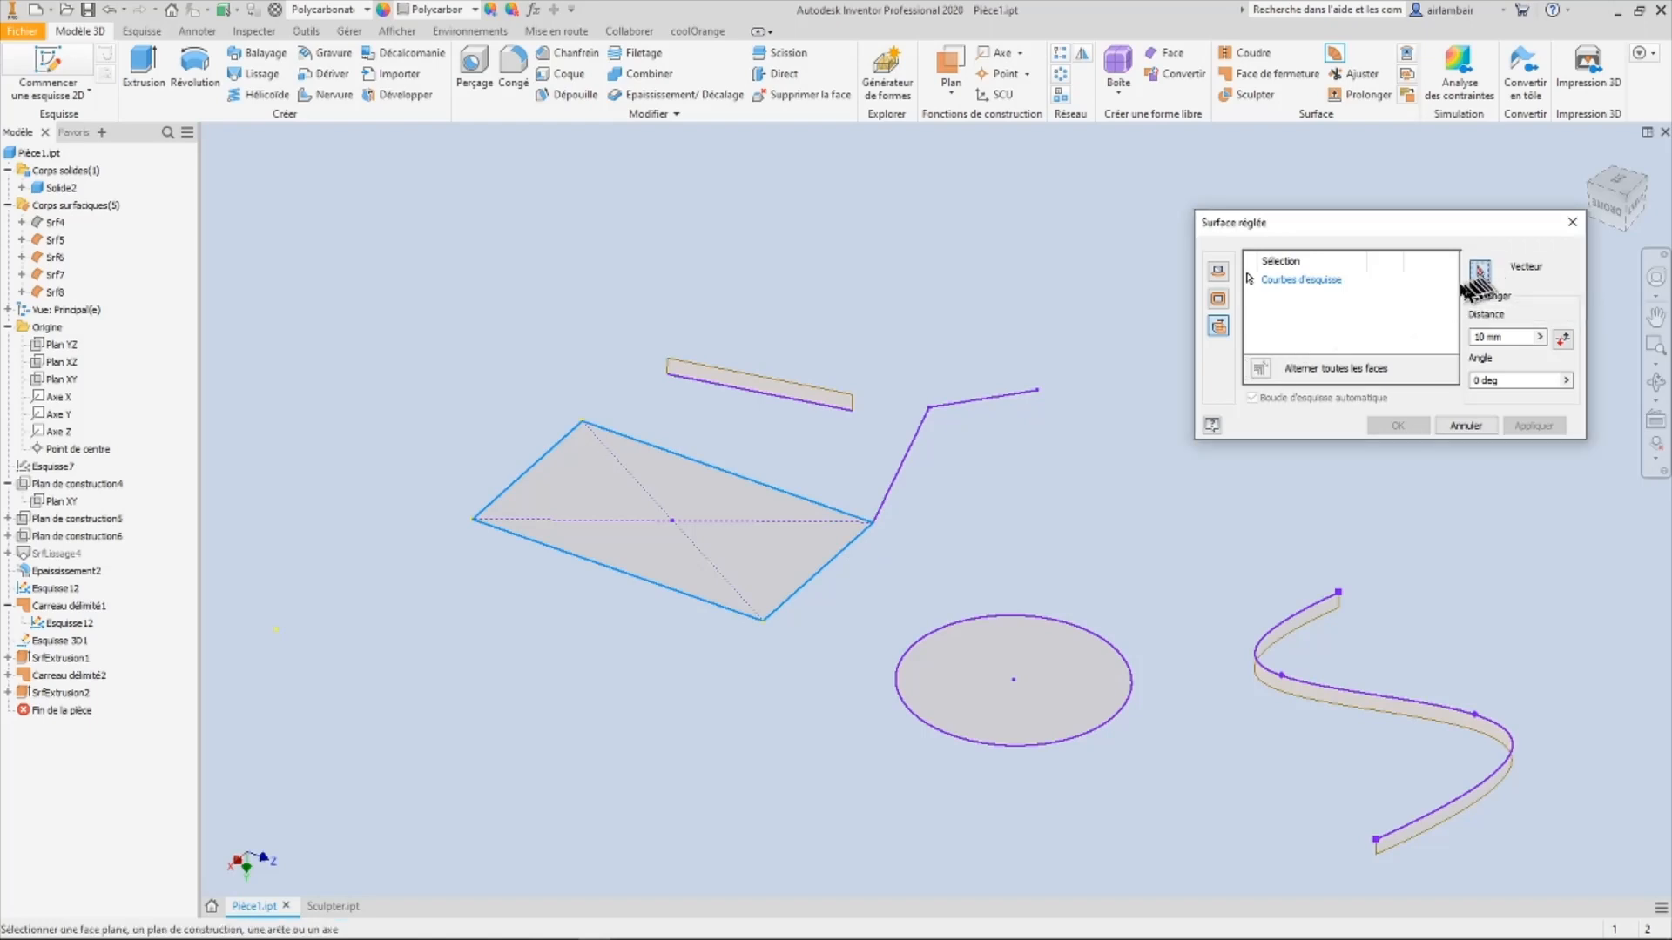
pyautogui.click(904, 464)
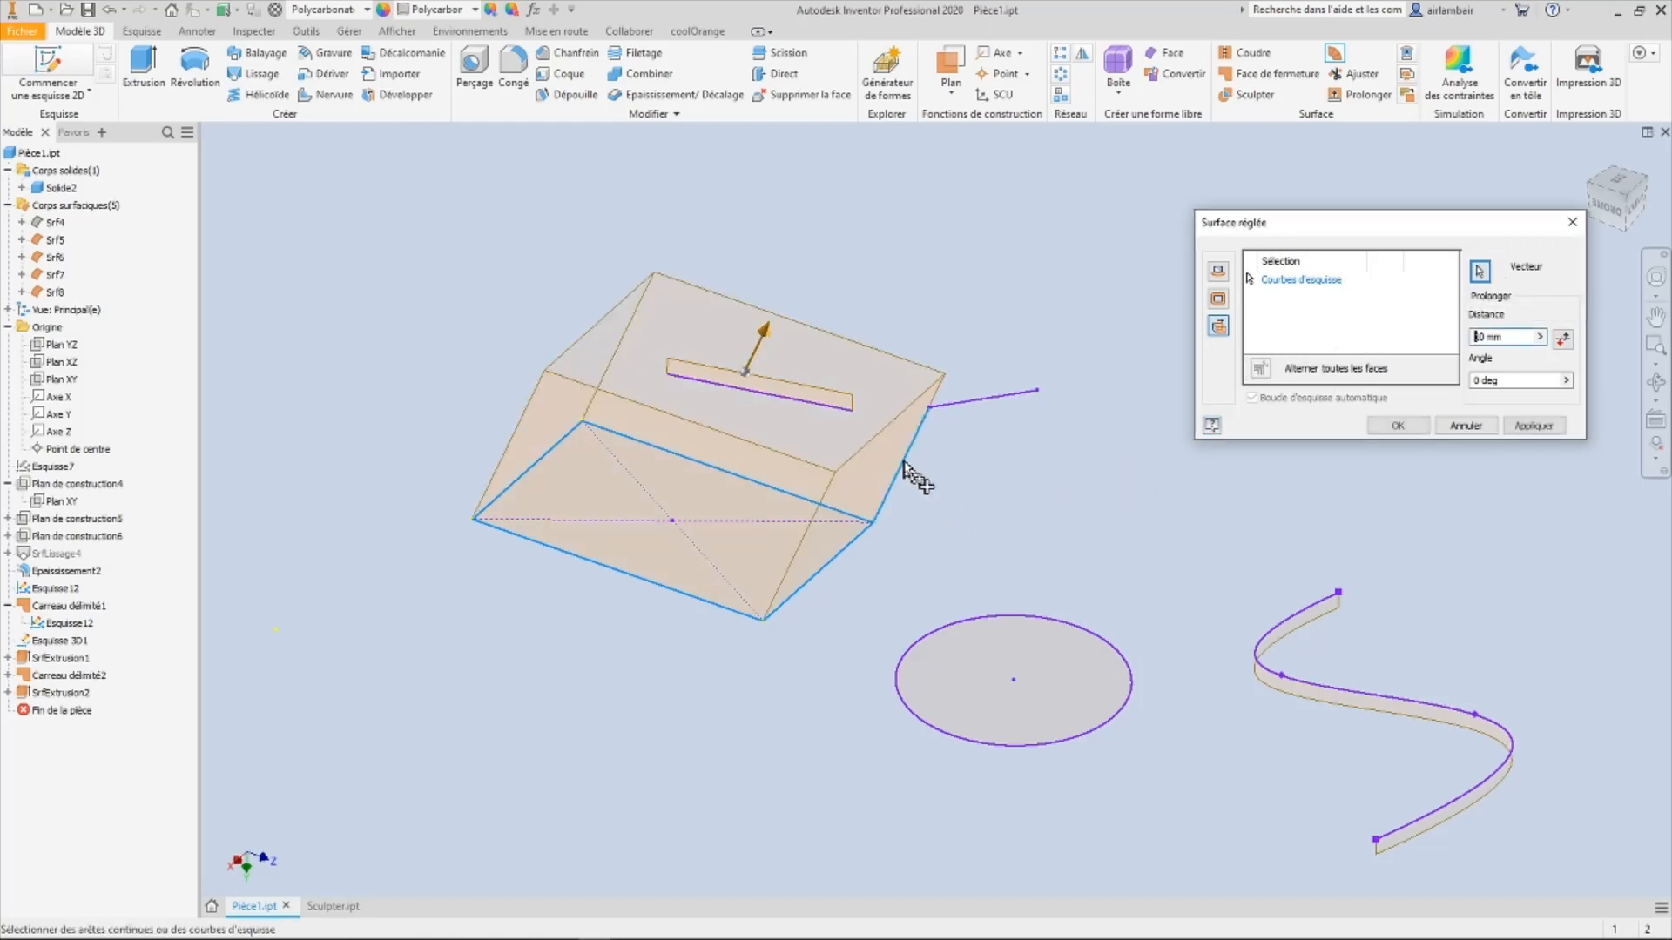
# Step: Extend the rectangle's vector ruled surface to 15 mm and set its angle to -35 degrees
pyautogui.keyDown('shift'); pyautogui.moveTo(827, 385); pyautogui.dragTo(857, 370, button='middle'); pyautogui.keyUp('shift')
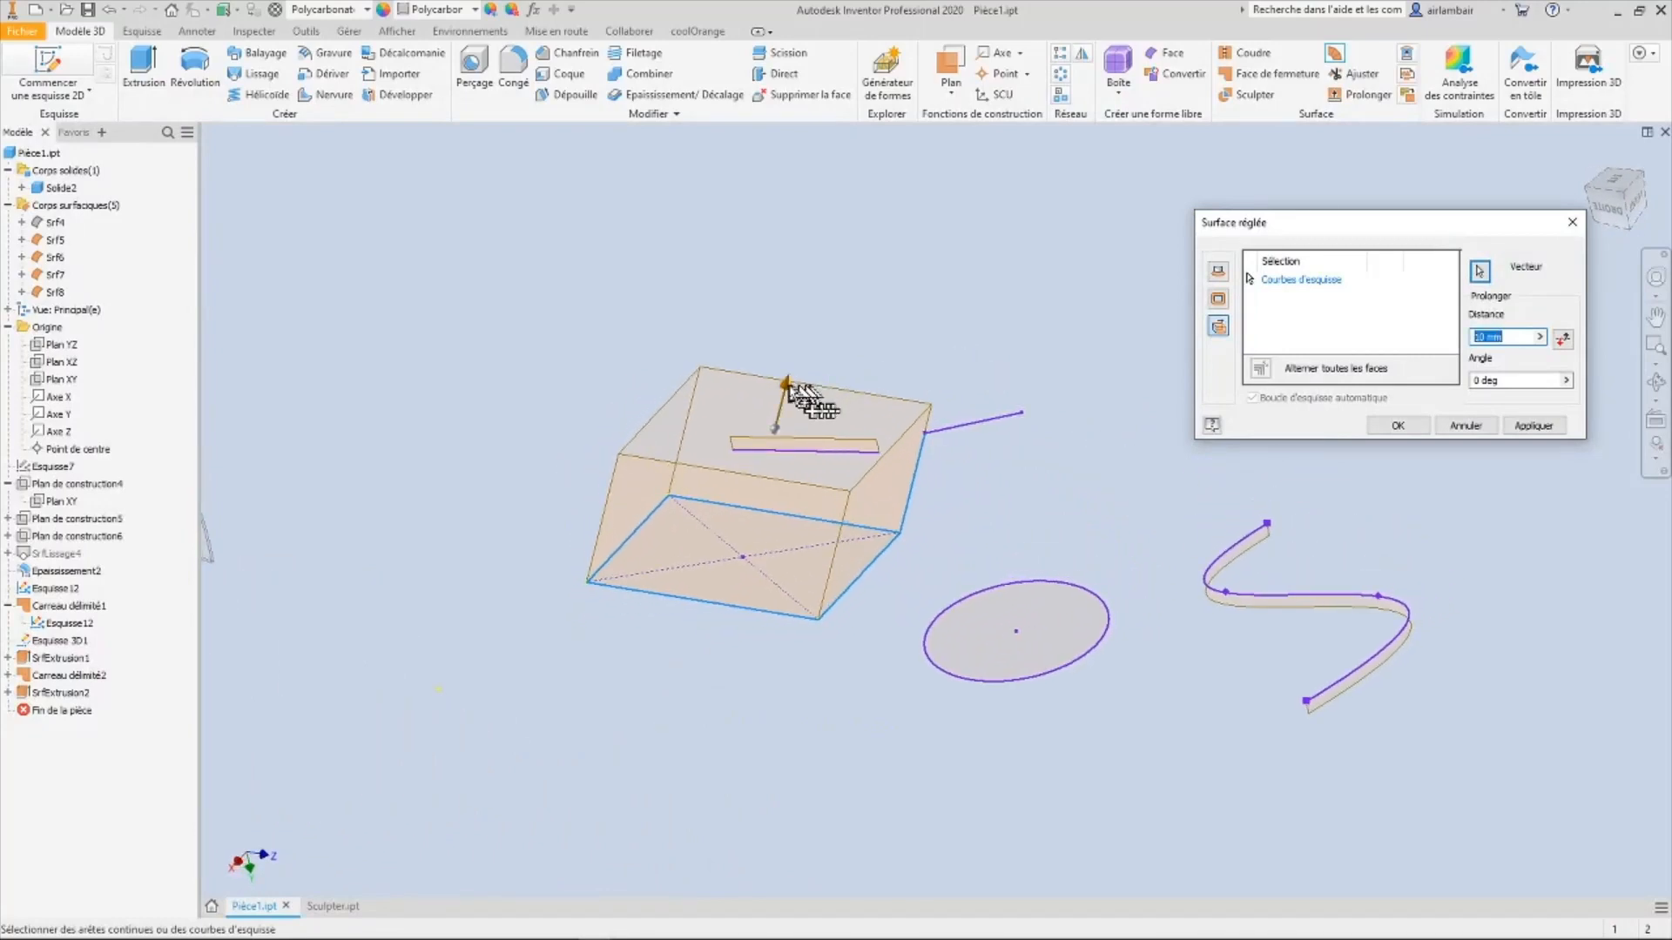
pyautogui.moveTo(794, 390)
pyautogui.mouseDown()
pyautogui.moveTo(683, 549)
pyautogui.moveTo(693, 651)
pyautogui.moveTo(828, 280)
pyautogui.moveTo(806, 315)
pyautogui.mouseUp()
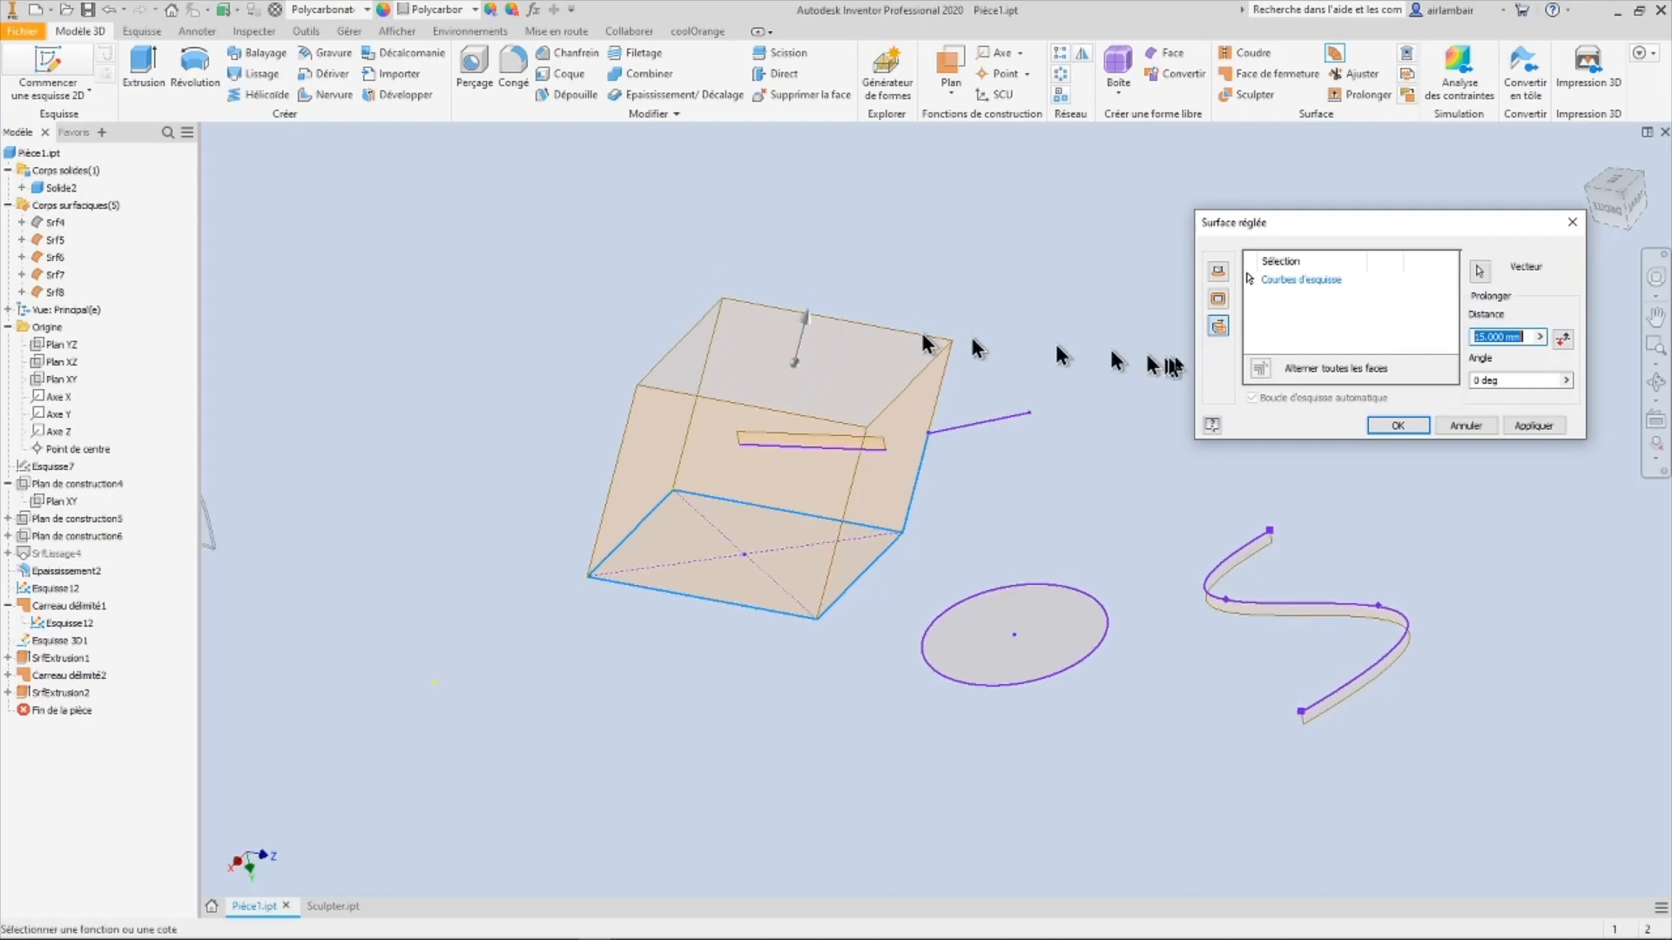
pyautogui.click(1567, 382)
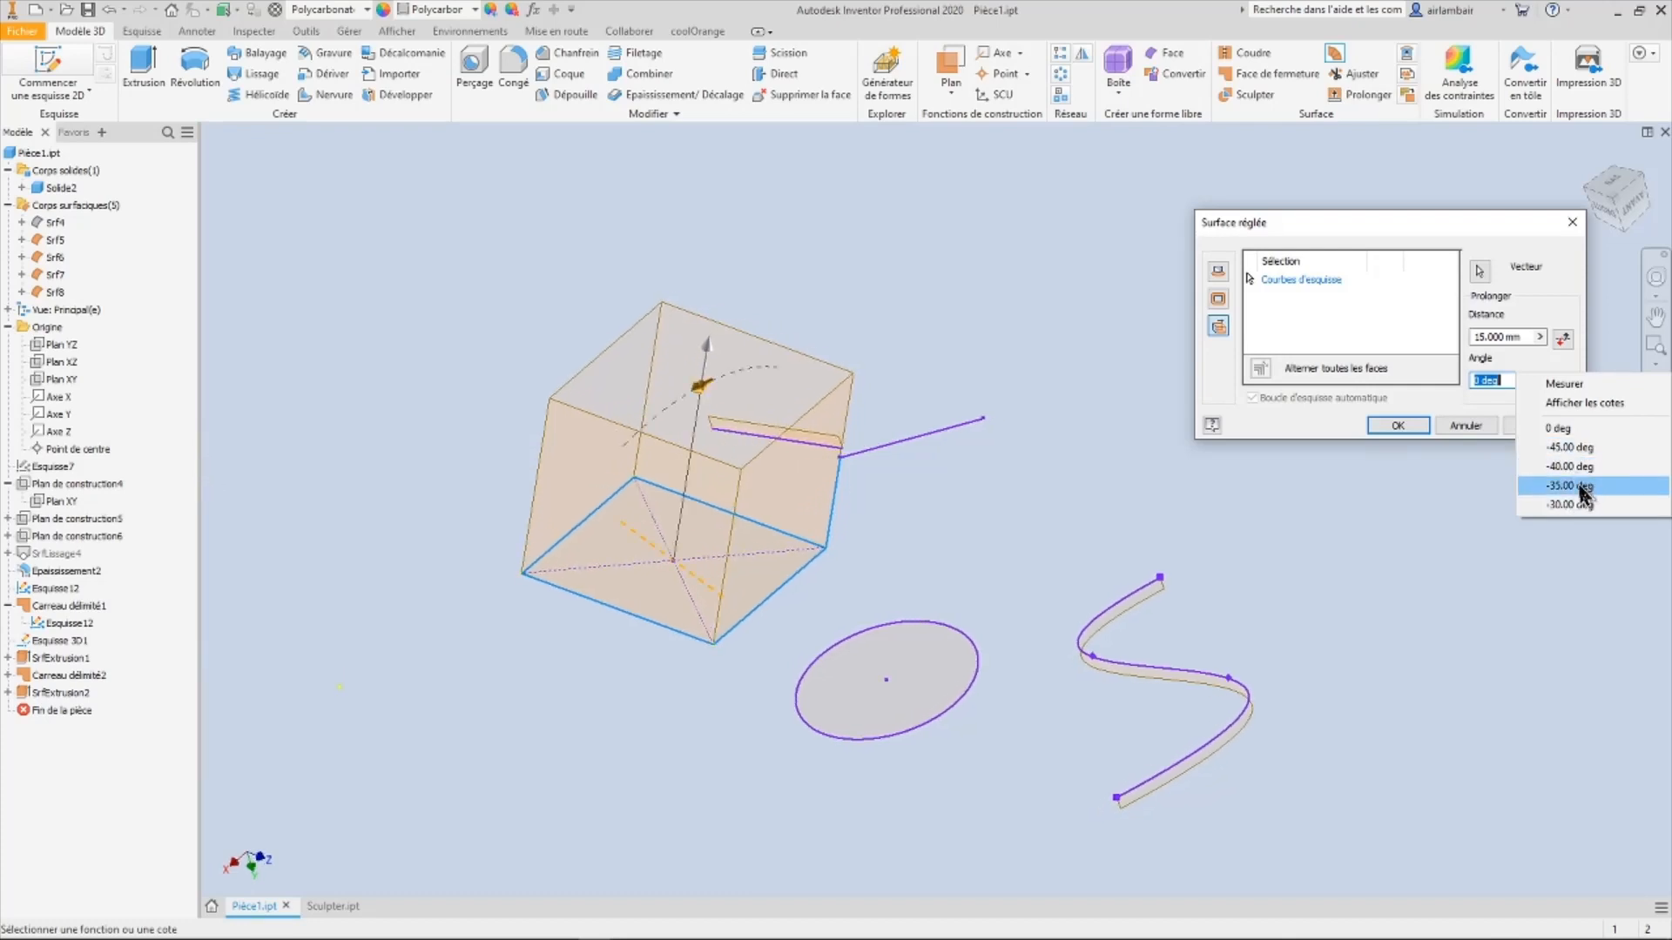
pyautogui.click(1567, 486)
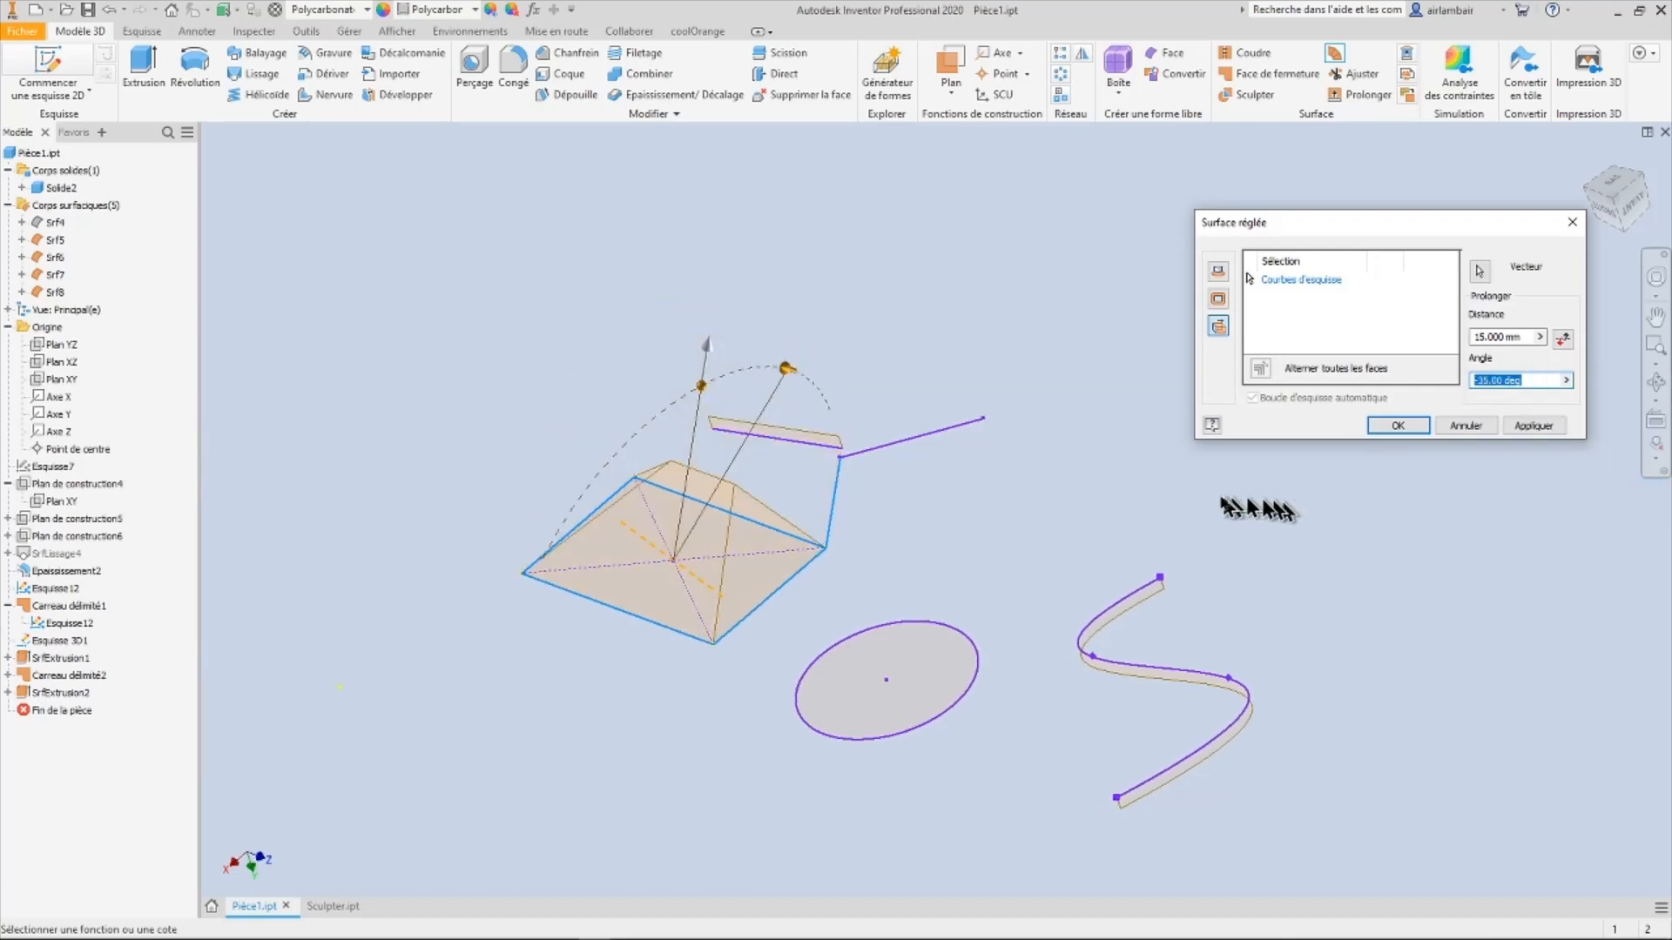
# Step: Apply the rectangle's vector ruled surface with its 15 mm distance and -35 degree angle
pyautogui.moveTo(855, 566)
pyautogui.keyDown('shift'); pyautogui.mouseDown(button='middle')
pyautogui.moveTo(739, 567)
pyautogui.moveTo(828, 496)
pyautogui.moveTo(801, 370)
pyautogui.moveTo(862, 373)
pyautogui.moveTo(1043, 555)
pyautogui.moveTo(1156, 531)
pyautogui.moveTo(1210, 475)
pyautogui.moveTo(1538, 427)
pyautogui.moveTo(1499, 405)
pyautogui.moveTo(1138, 366)
pyautogui.moveTo(964, 472)
pyautogui.moveTo(854, 466)
pyautogui.moveTo(1008, 388)
pyautogui.moveTo(821, 594)
pyautogui.moveTo(862, 487)
pyautogui.moveTo(844, 493)
pyautogui.moveTo(873, 479)
pyautogui.moveTo(988, 474)
pyautogui.moveTo(1261, 403)
pyautogui.moveTo(1469, 439)
pyautogui.mouseUp(button='middle'); pyautogui.keyUp('shift')
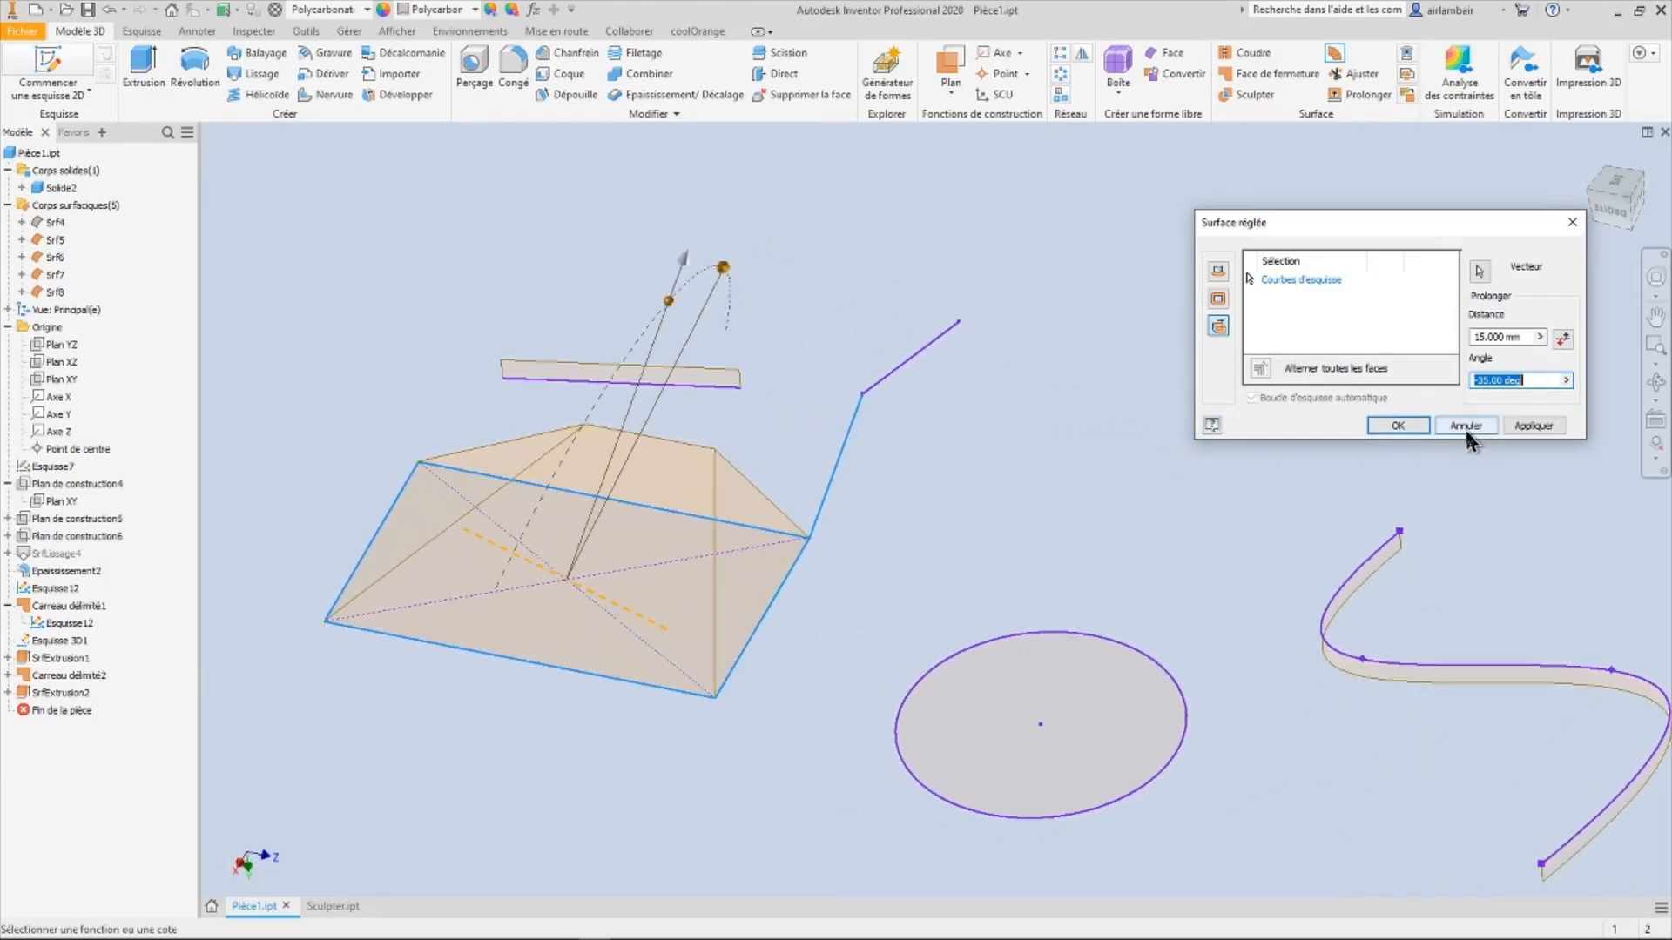
pyautogui.click(1533, 426)
pyautogui.keyDown('shift'); pyautogui.moveTo(1268, 471); pyautogui.dragTo(834, 514, button='middle'); pyautogui.keyUp('shift')
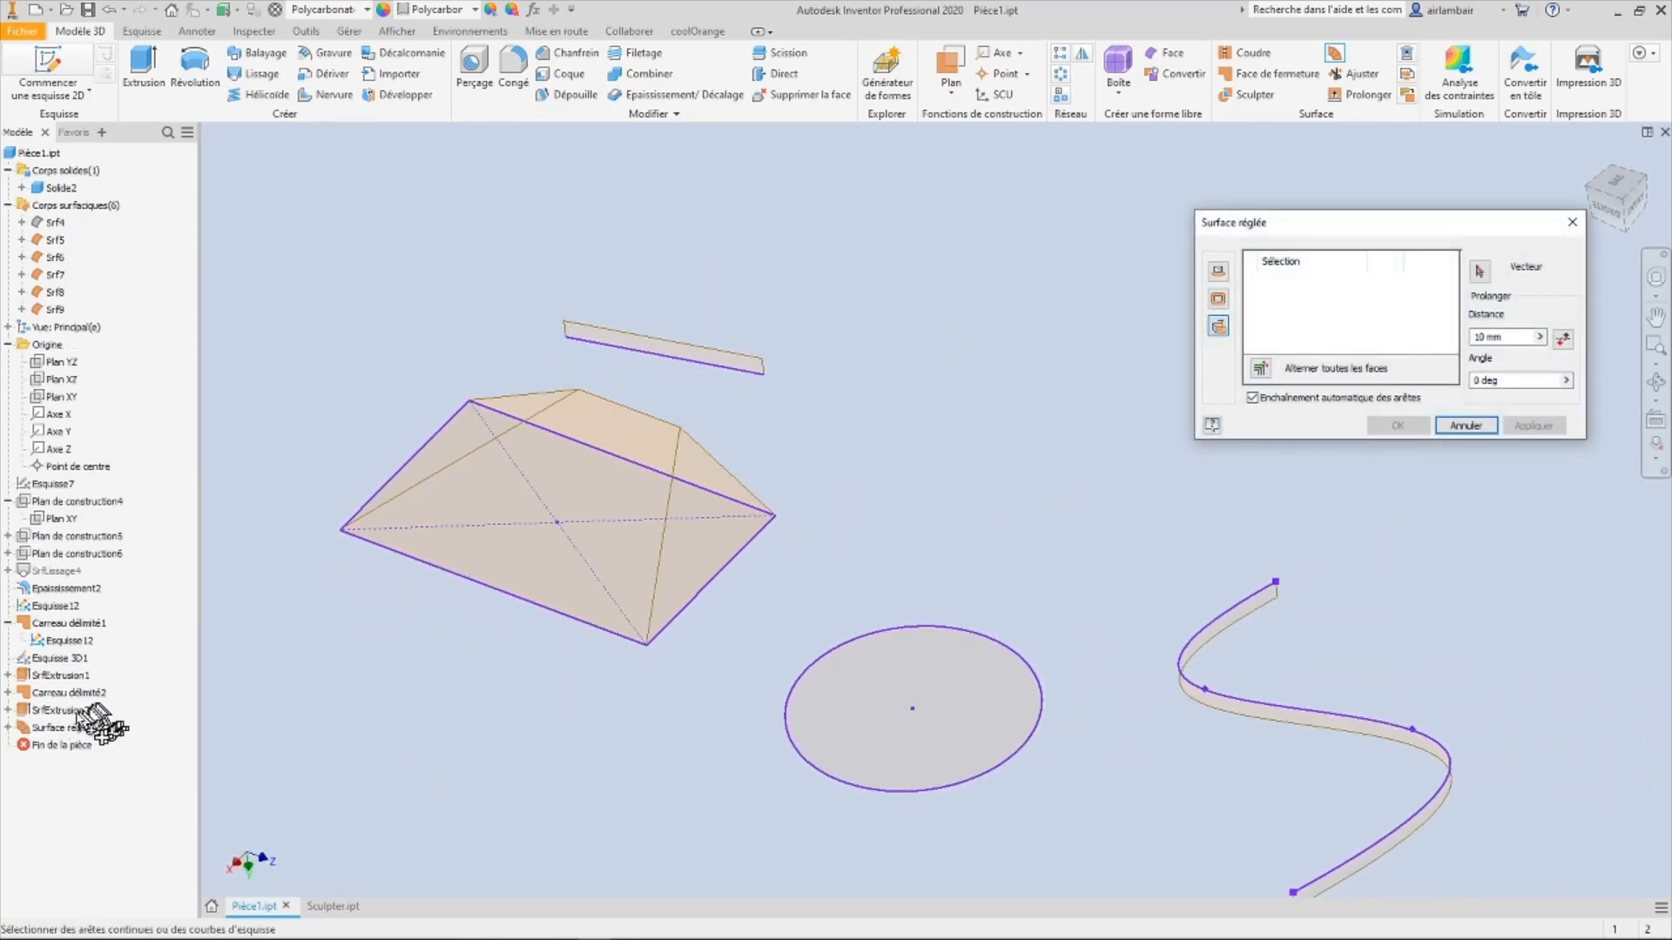
# Step: Leave the ruled surface command and make the 3D sketch used by the rectangle's ruled surface visible again
pyautogui.click(7, 729)
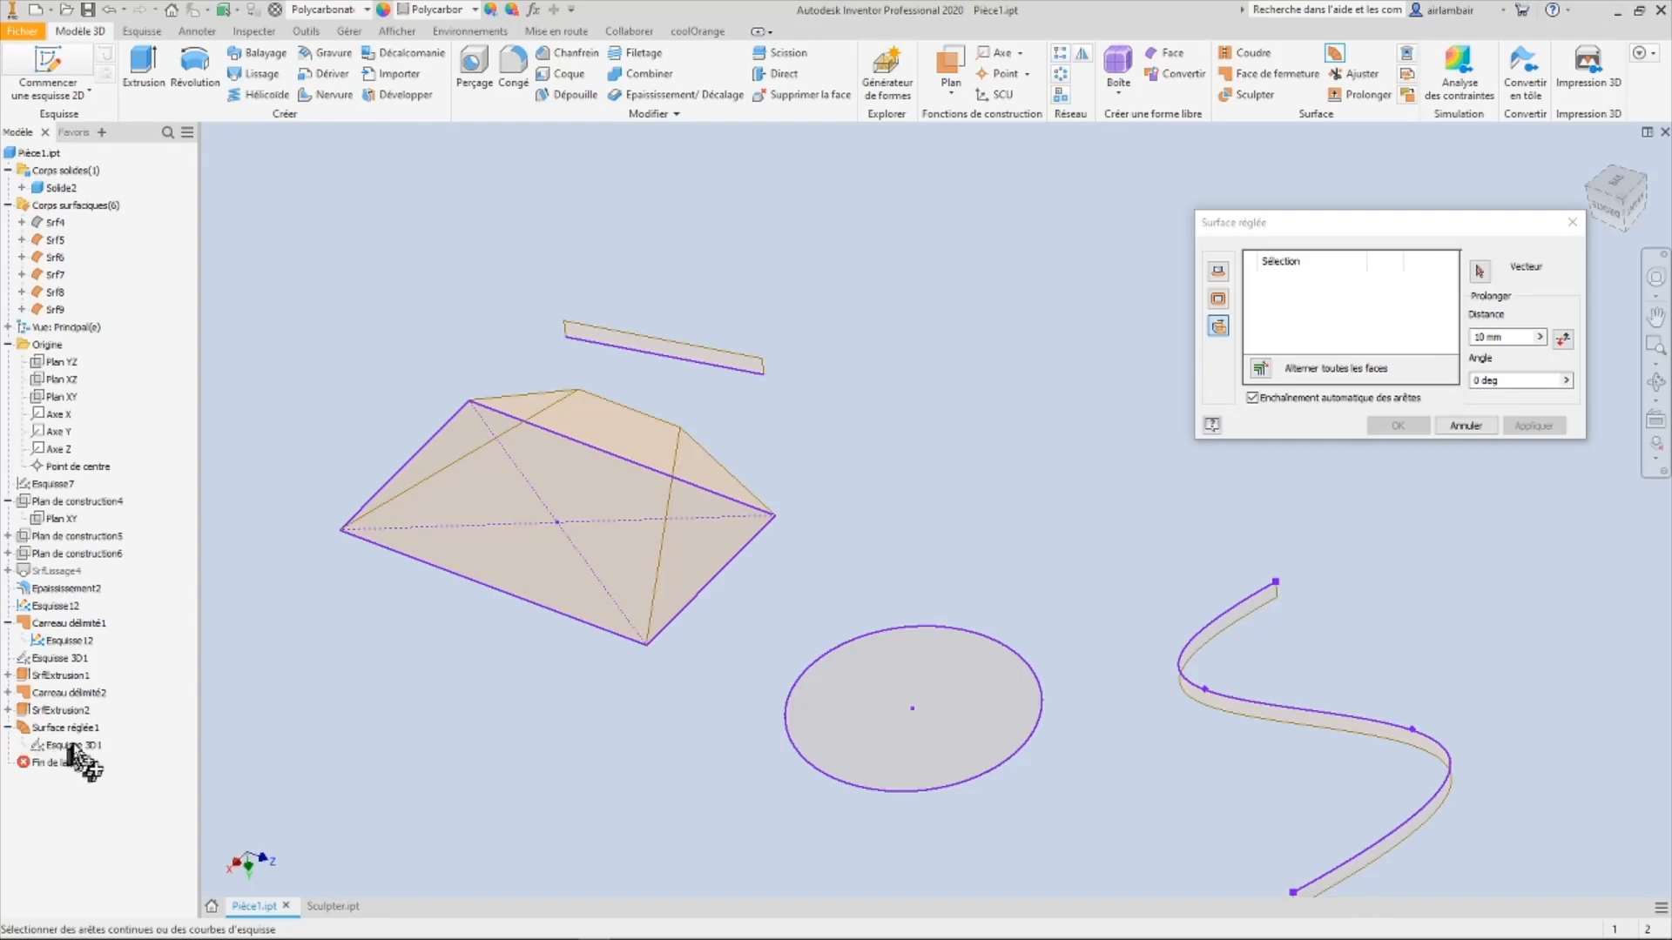
pyautogui.rightClick(76, 753)
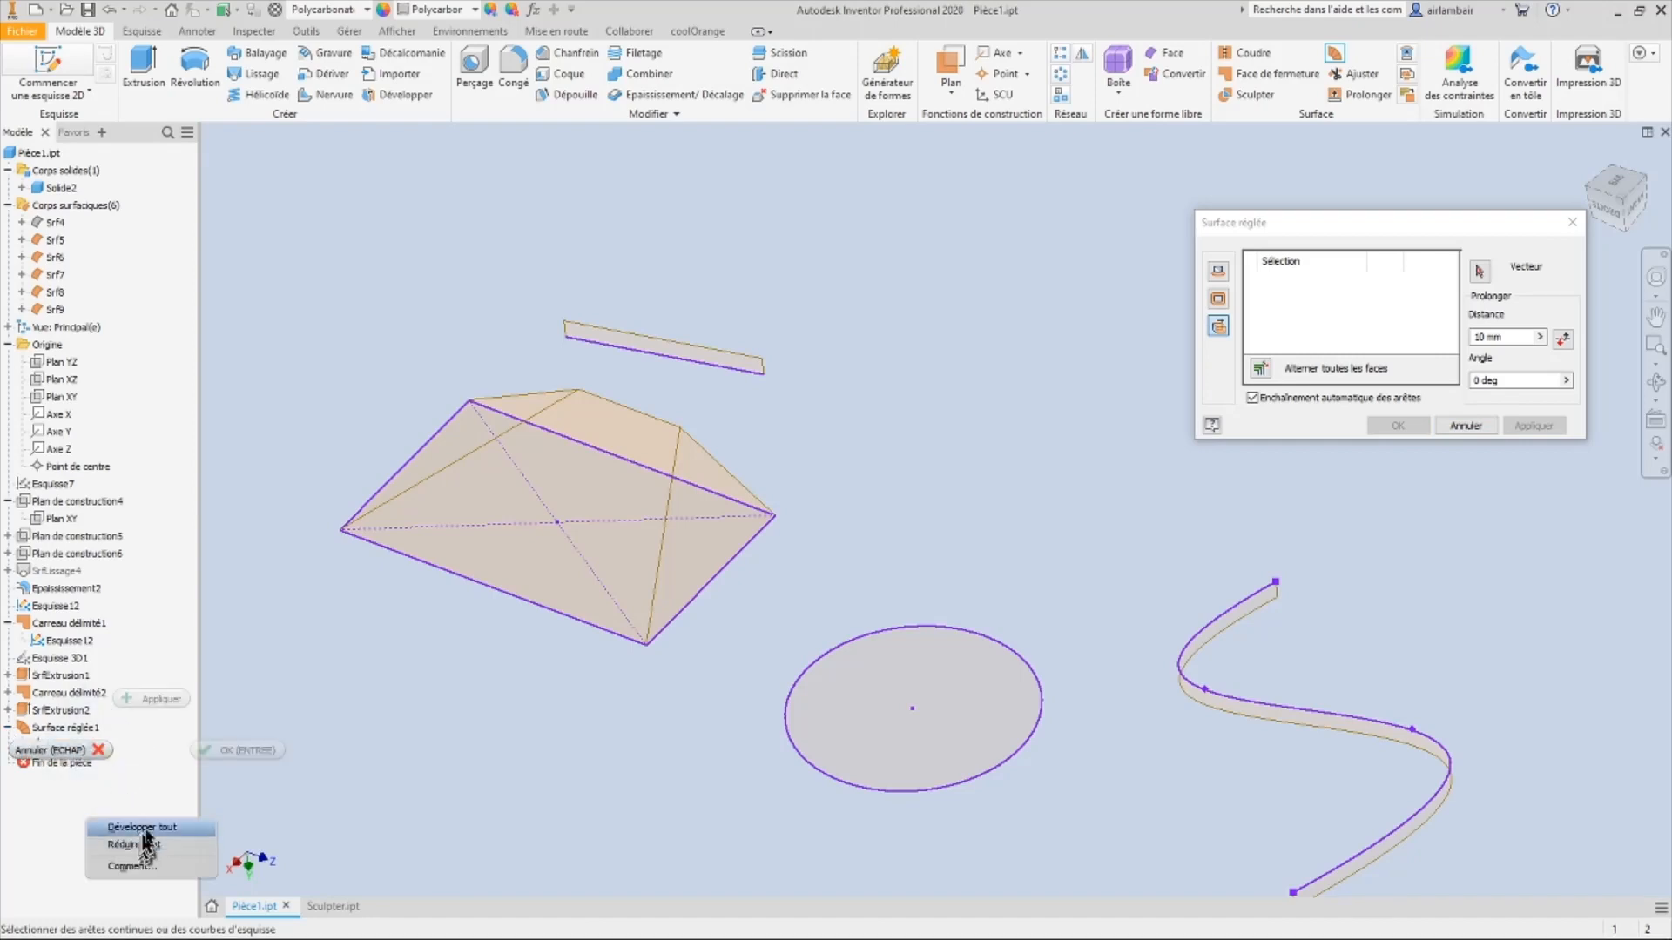
pyautogui.click(310, 696)
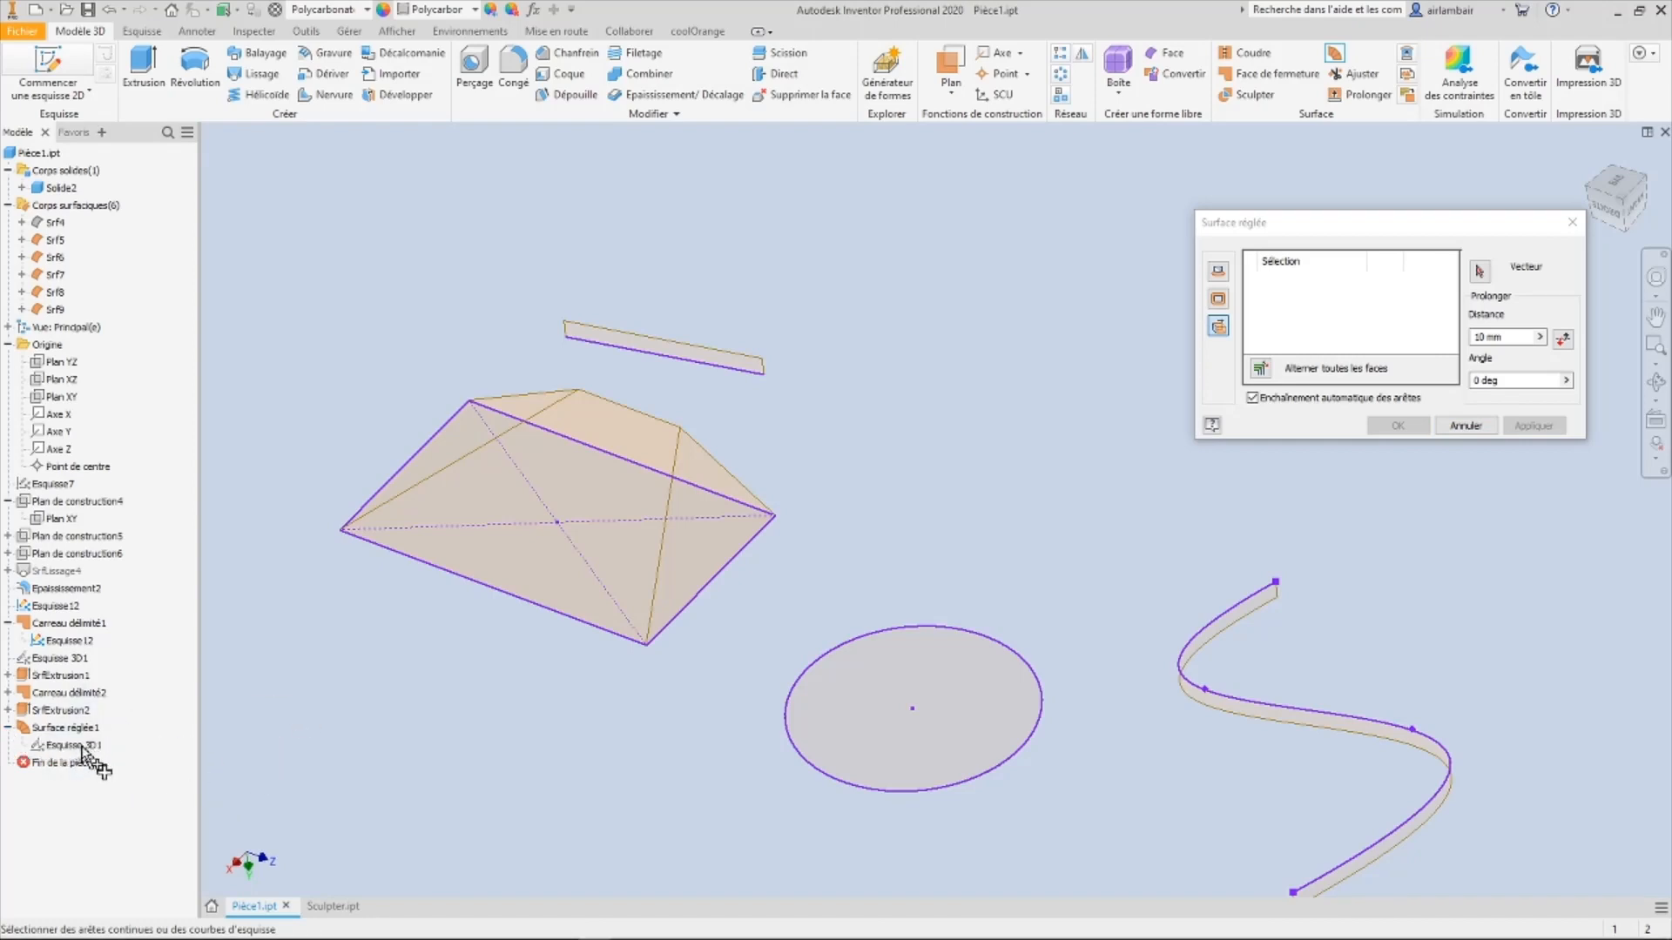
pyautogui.rightClick(82, 754)
pyautogui.click(63, 754)
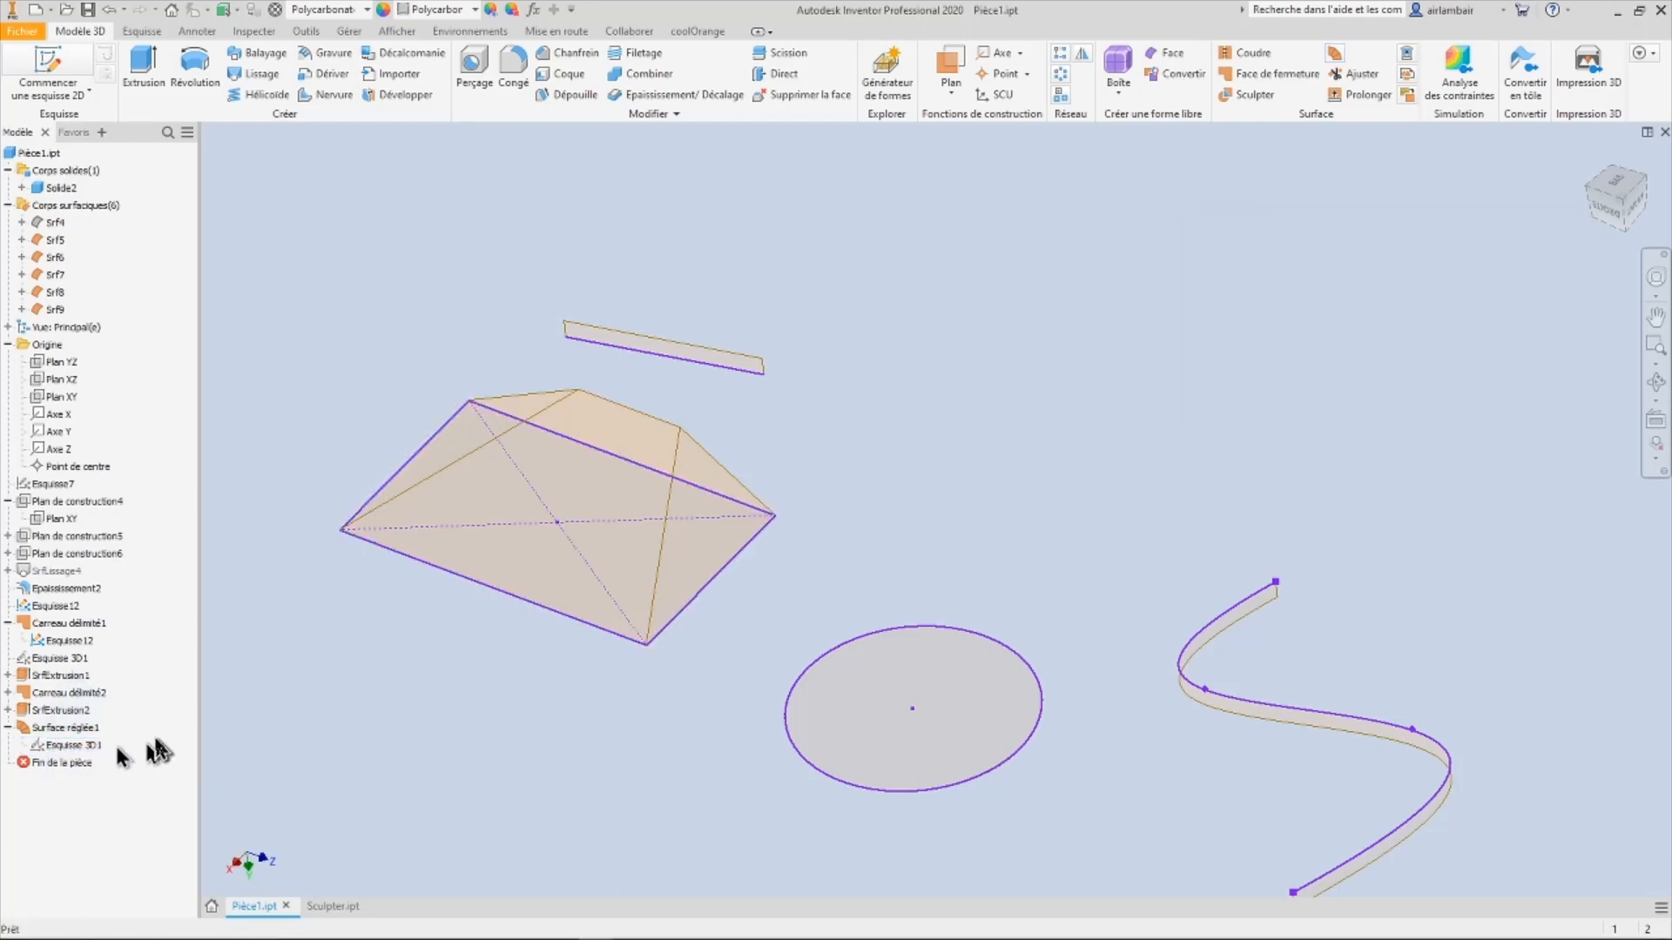
pyautogui.click(70, 745)
pyautogui.rightClick(74, 745)
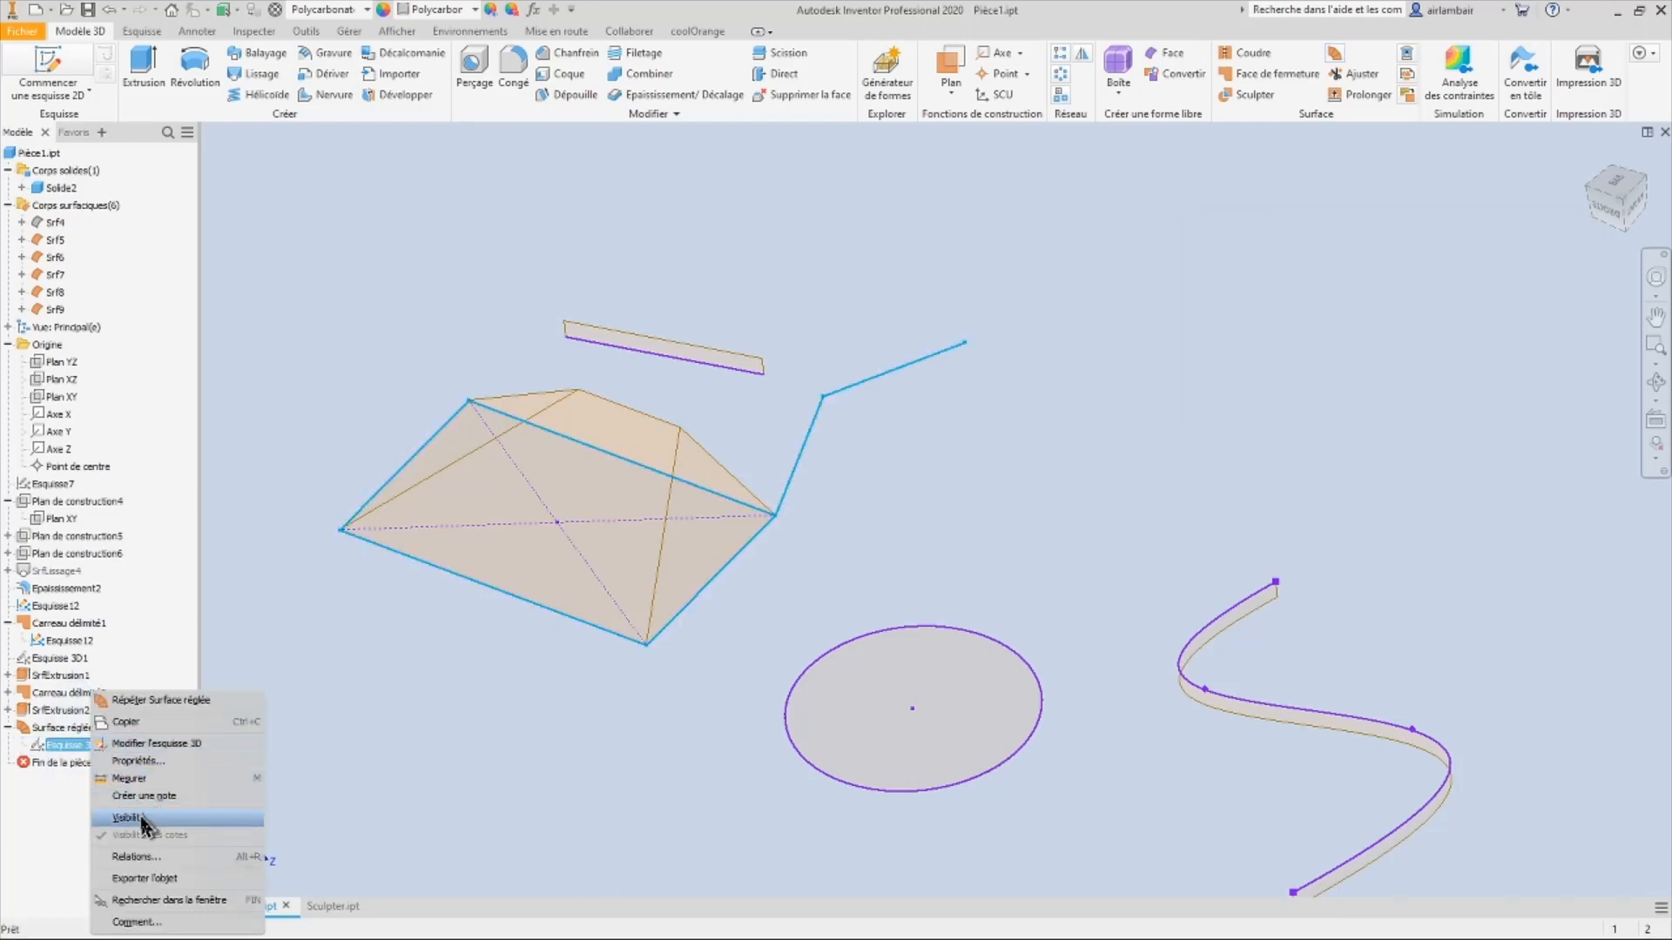
pyautogui.click(122, 777)
pyautogui.scroll(1, 916, 490)
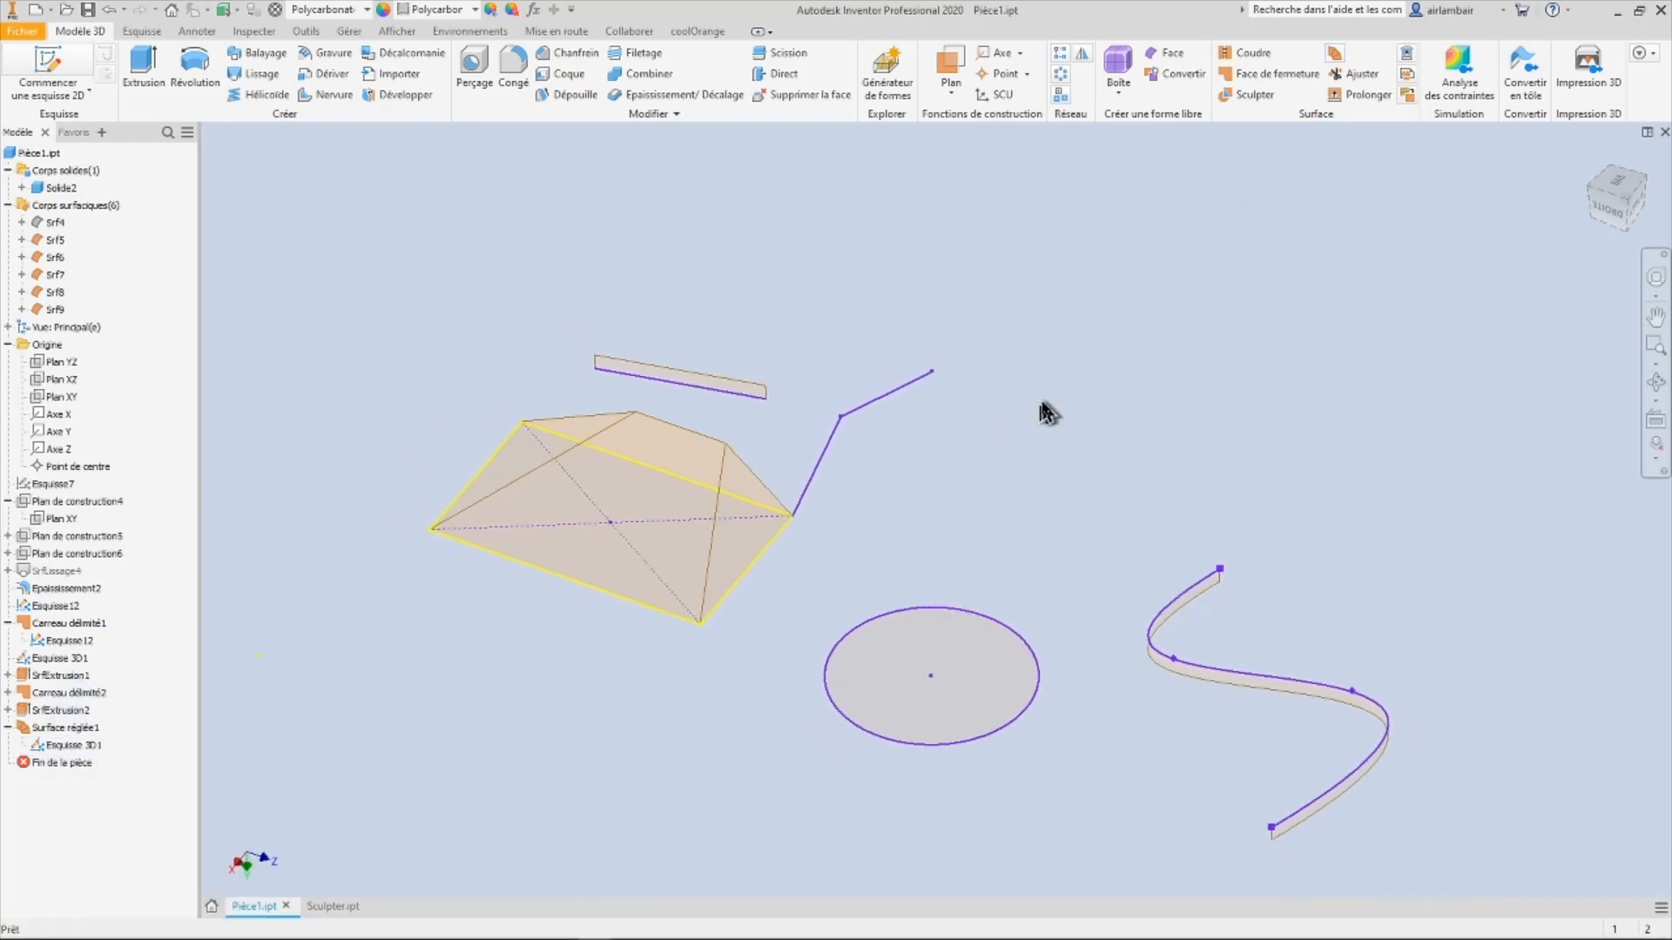
# Step: Set up a vector ruled surface from the circle's sketch curve, directed along the slanted 3D sketch line at the rectangle's corner
pyautogui.click(1335, 56)
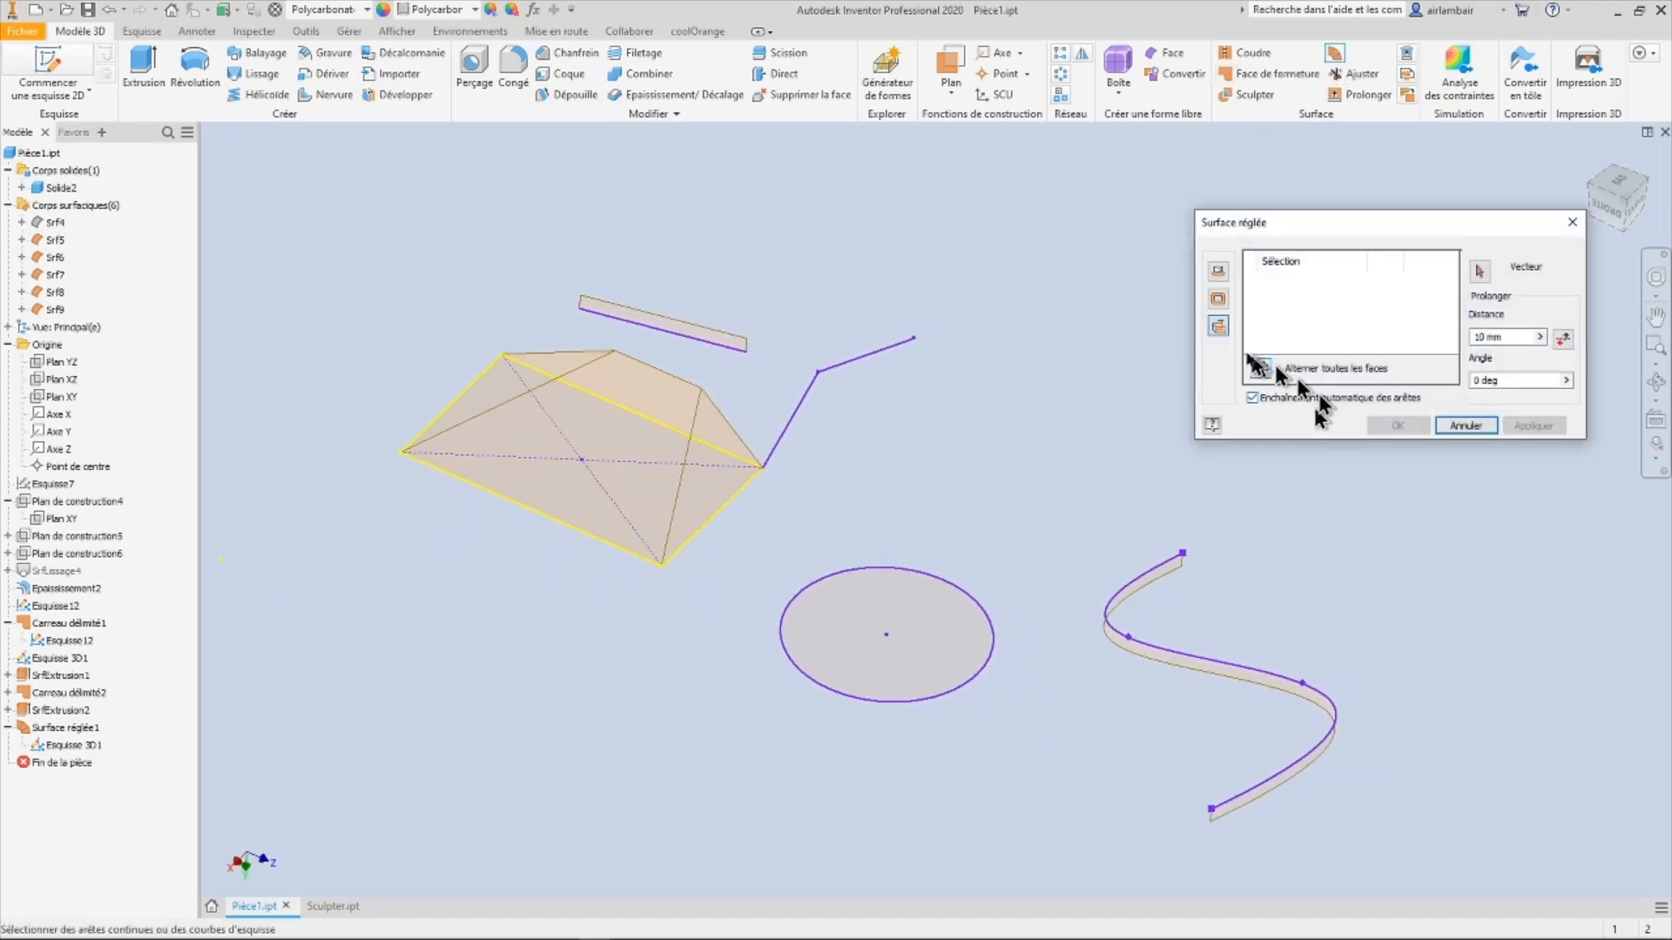
pyautogui.click(984, 624)
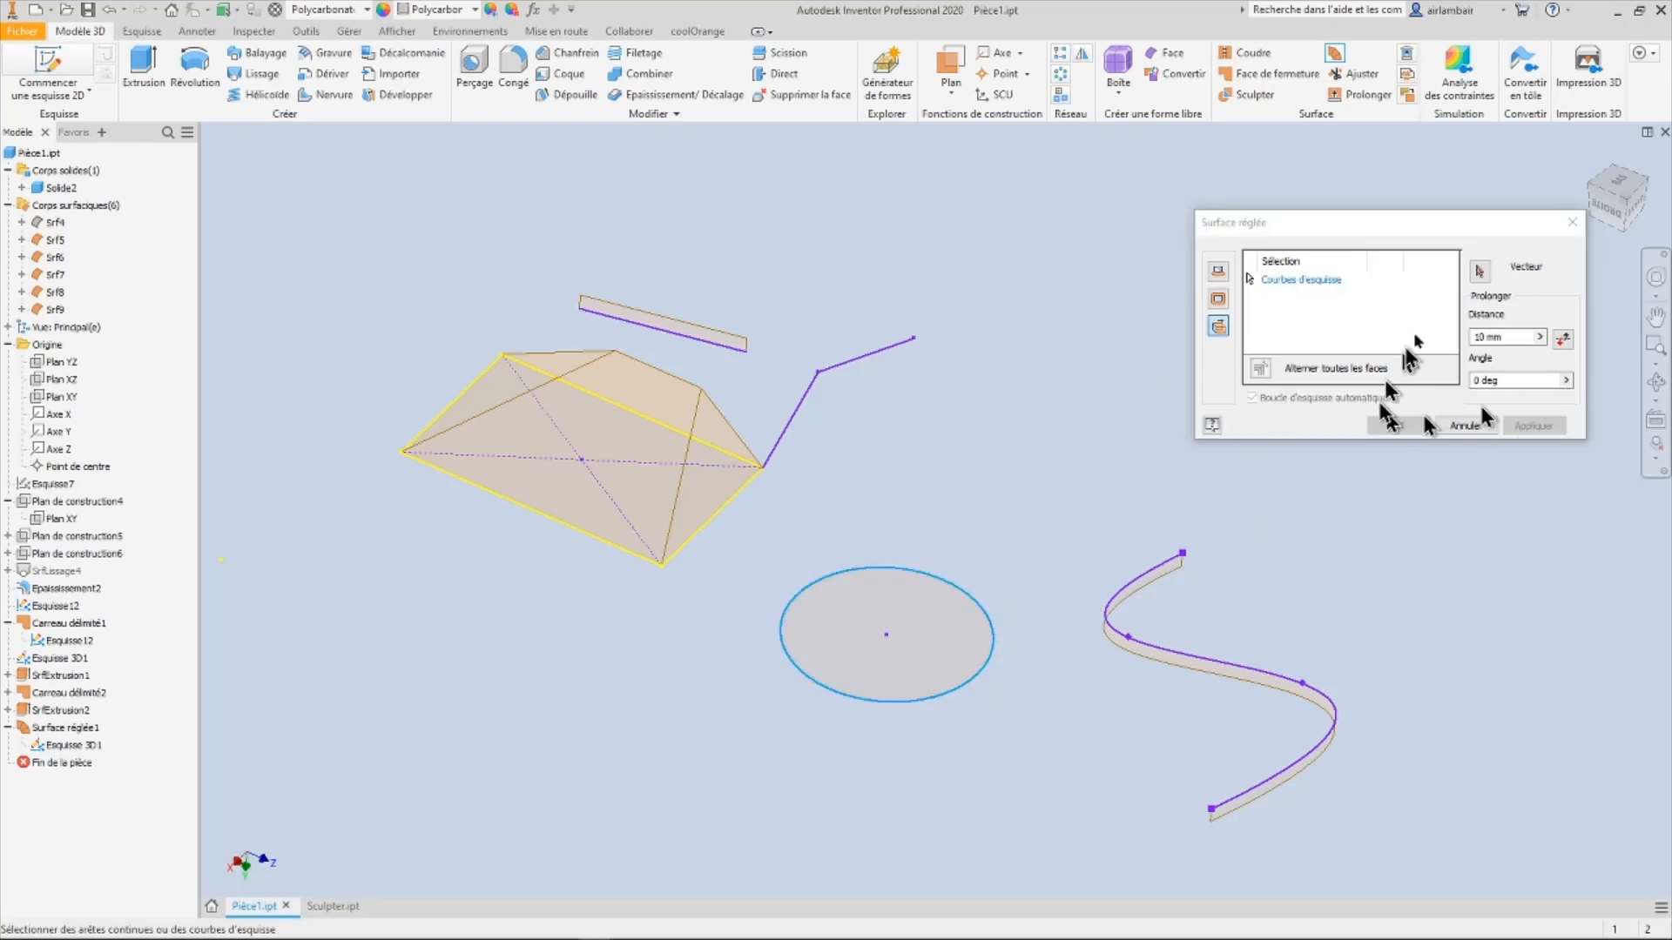
pyautogui.click(1482, 275)
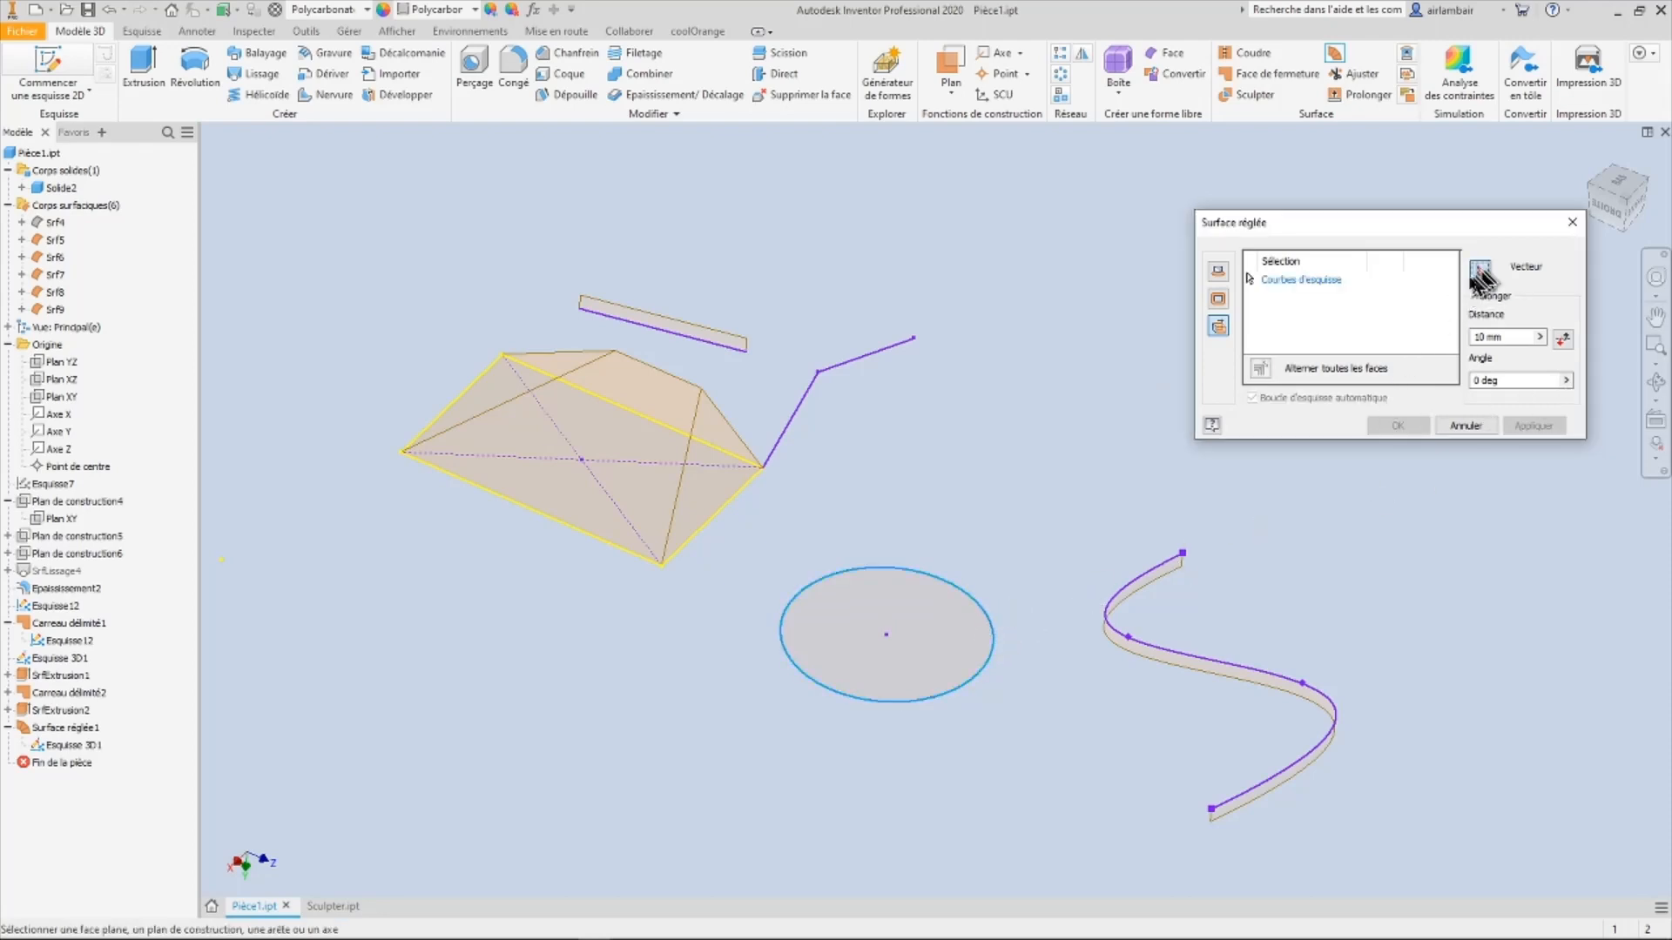
pyautogui.click(789, 426)
pyautogui.keyDown('shift'); pyautogui.moveTo(796, 436); pyautogui.dragTo(1556, 376, button='middle'); pyautogui.keyUp('shift')
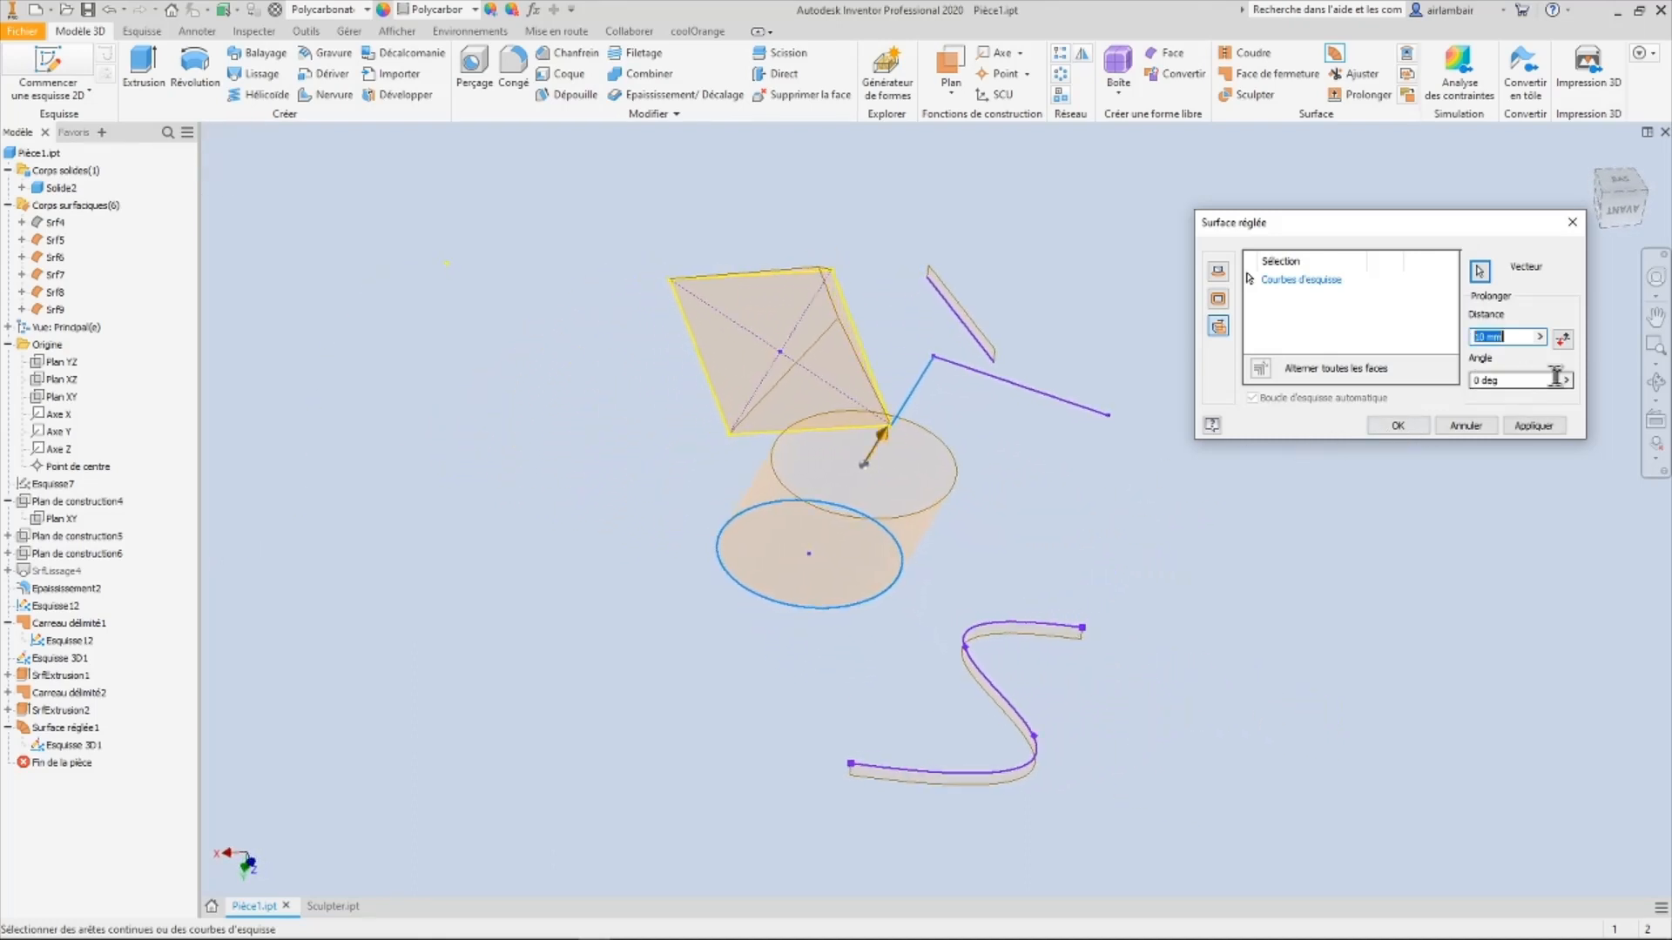
# Step: Set the circle's vector ruled surface to an angle of -40 degrees and apply it
pyautogui.click(1566, 382)
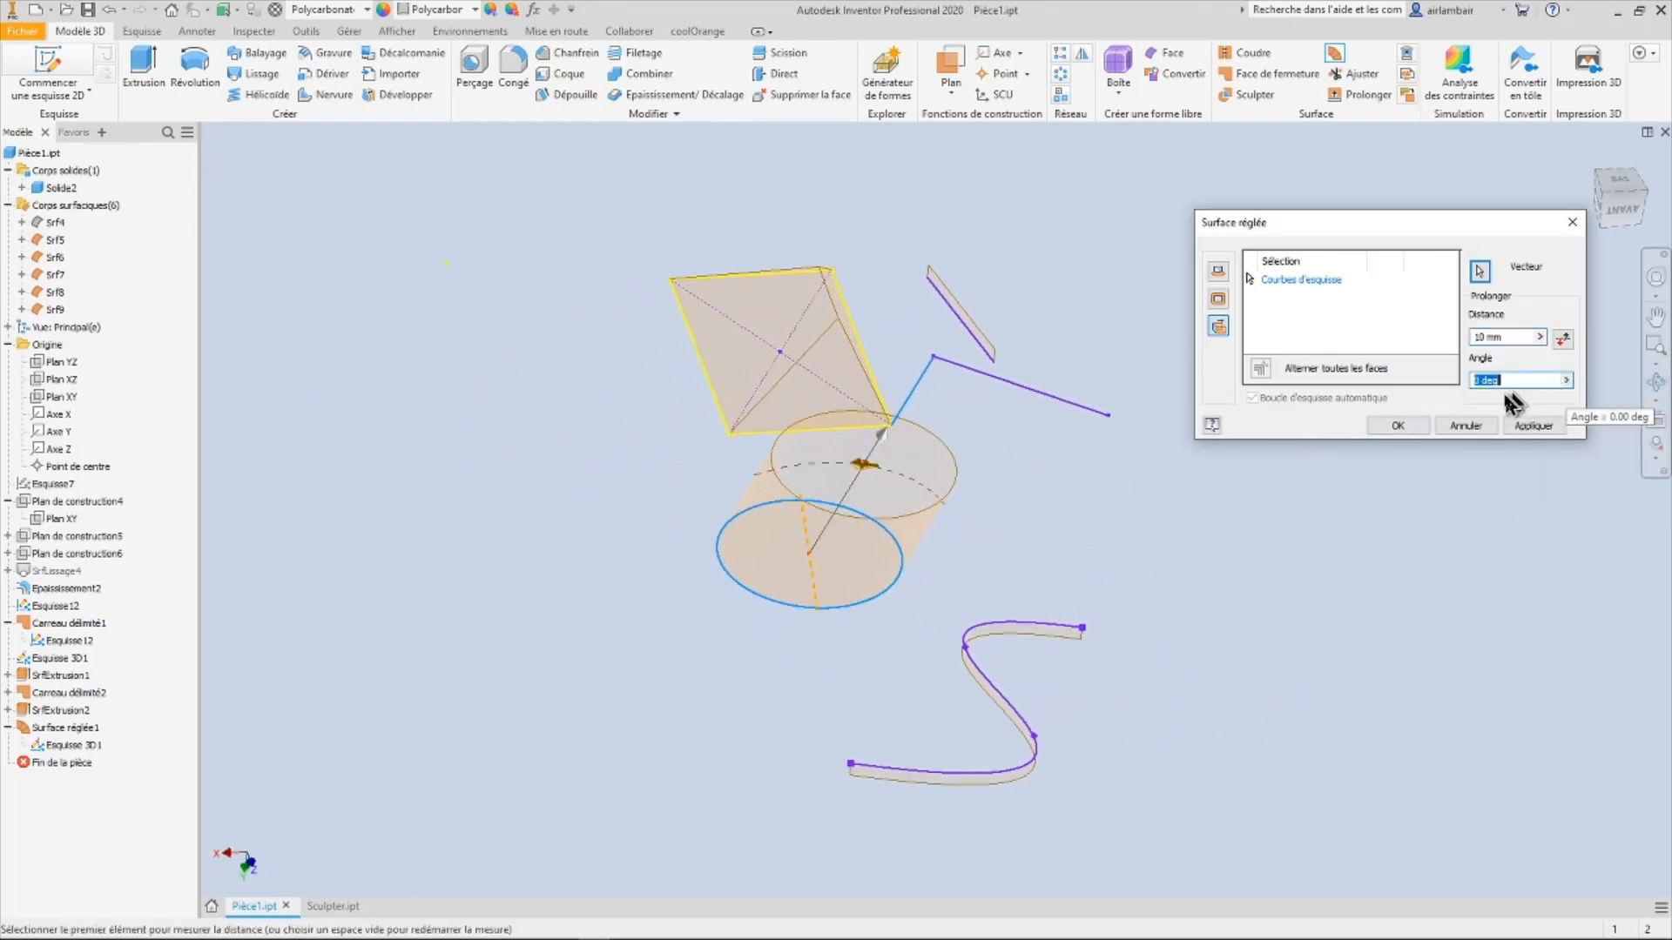
pyautogui.click(1567, 382)
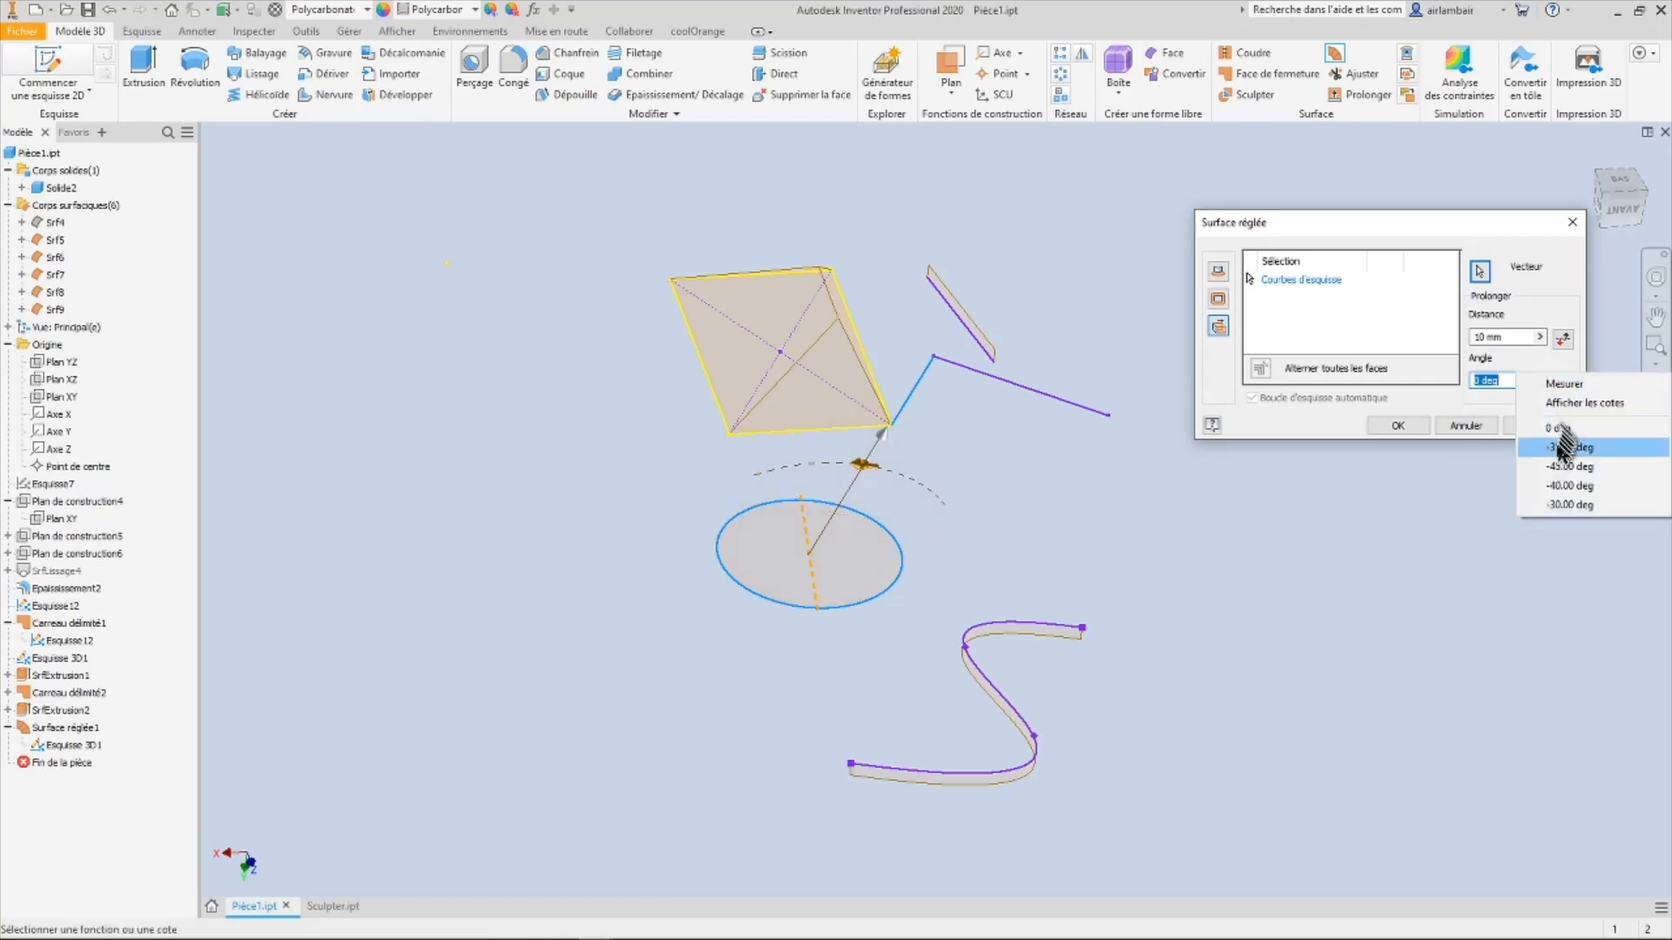
pyautogui.click(1612, 485)
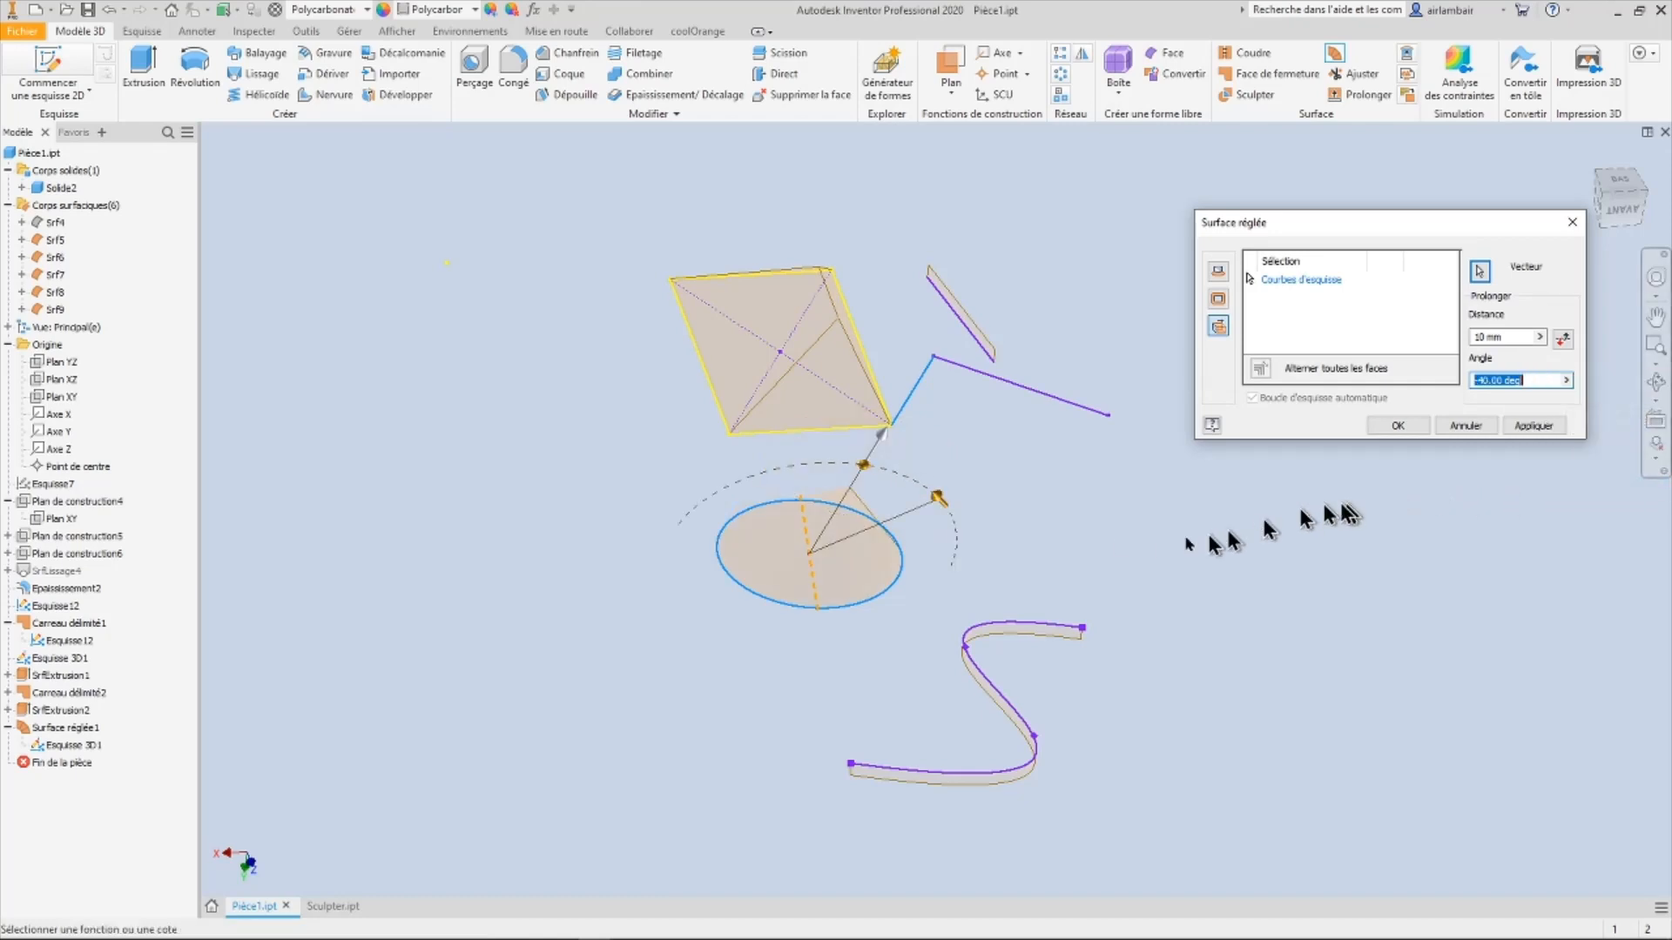
pyautogui.keyDown('shift'); pyautogui.moveTo(1349, 514); pyautogui.dragTo(1536, 427, button='middle'); pyautogui.keyUp('shift')
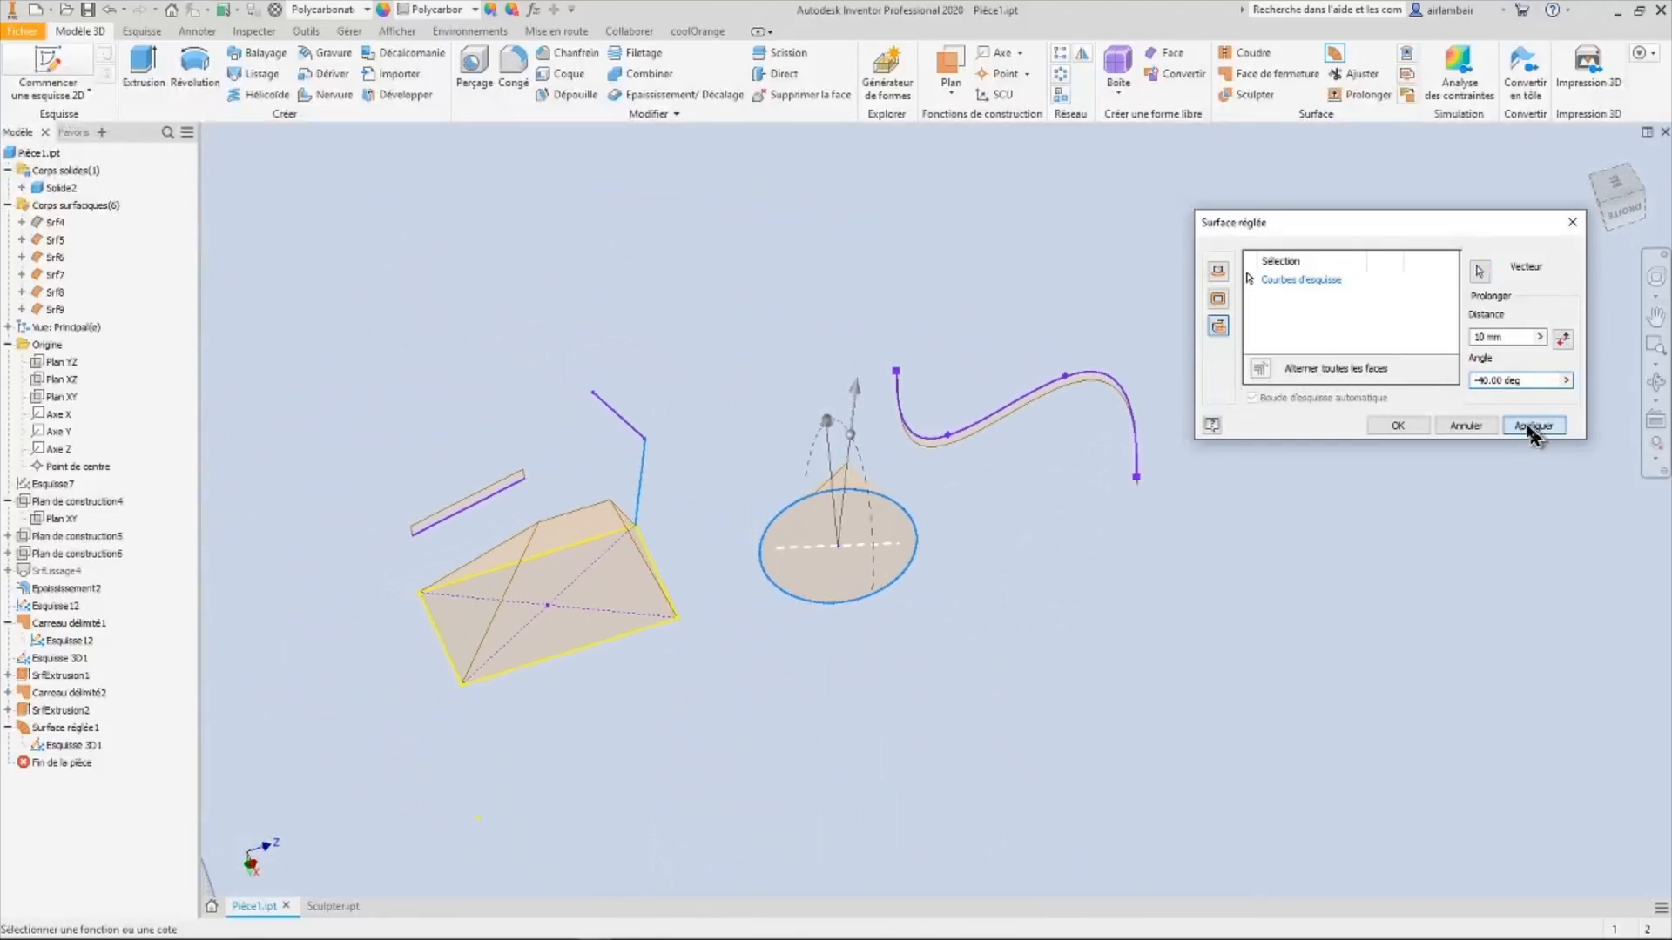
pyautogui.click(1534, 427)
pyautogui.keyDown('shift'); pyautogui.moveTo(1138, 560); pyautogui.dragTo(963, 472, button='middle'); pyautogui.keyUp('shift')
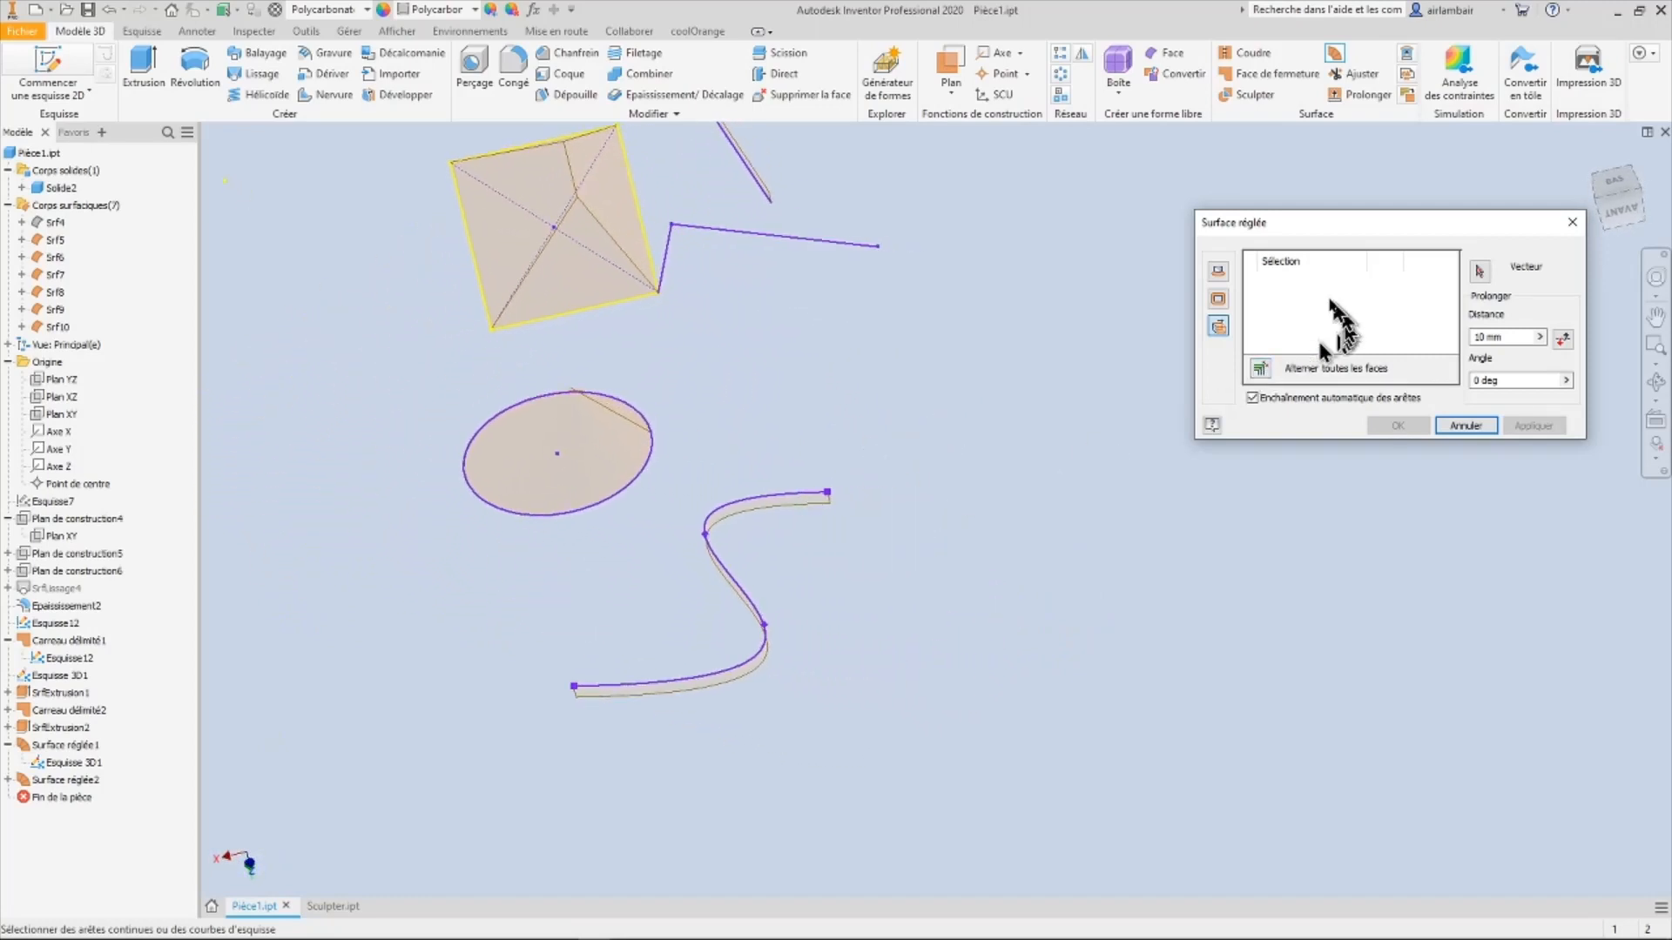
# Step: Set up a tangent ruled surface on the chained edges of the S-shaped extruded strip
pyautogui.click(1218, 299)
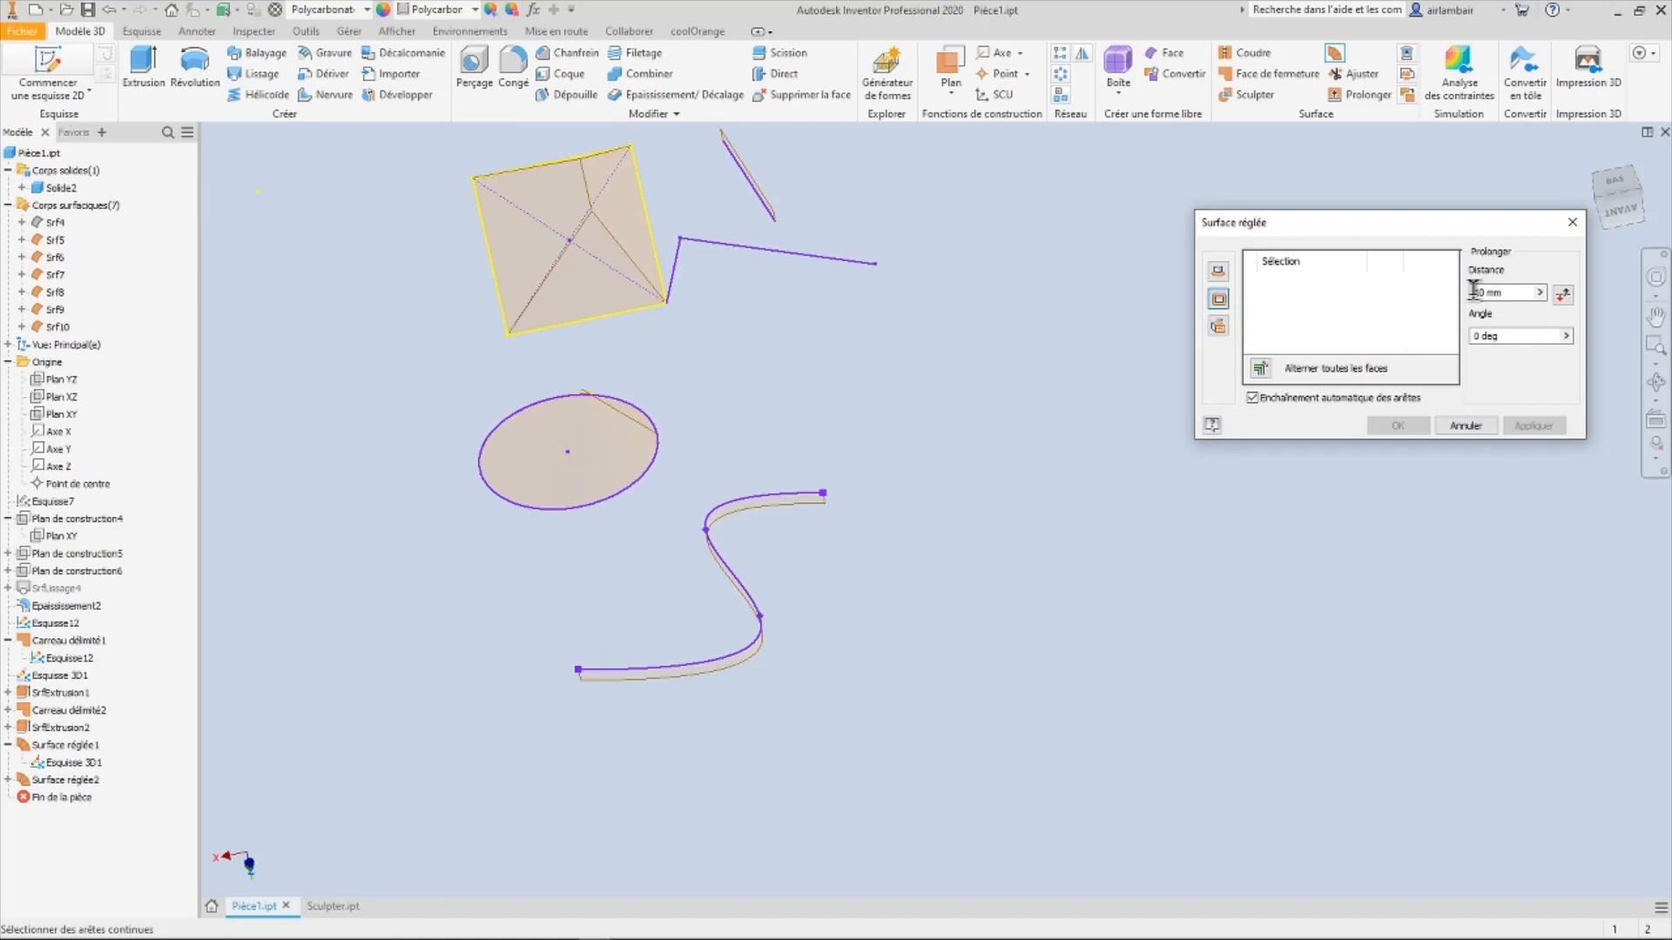
pyautogui.click(759, 638)
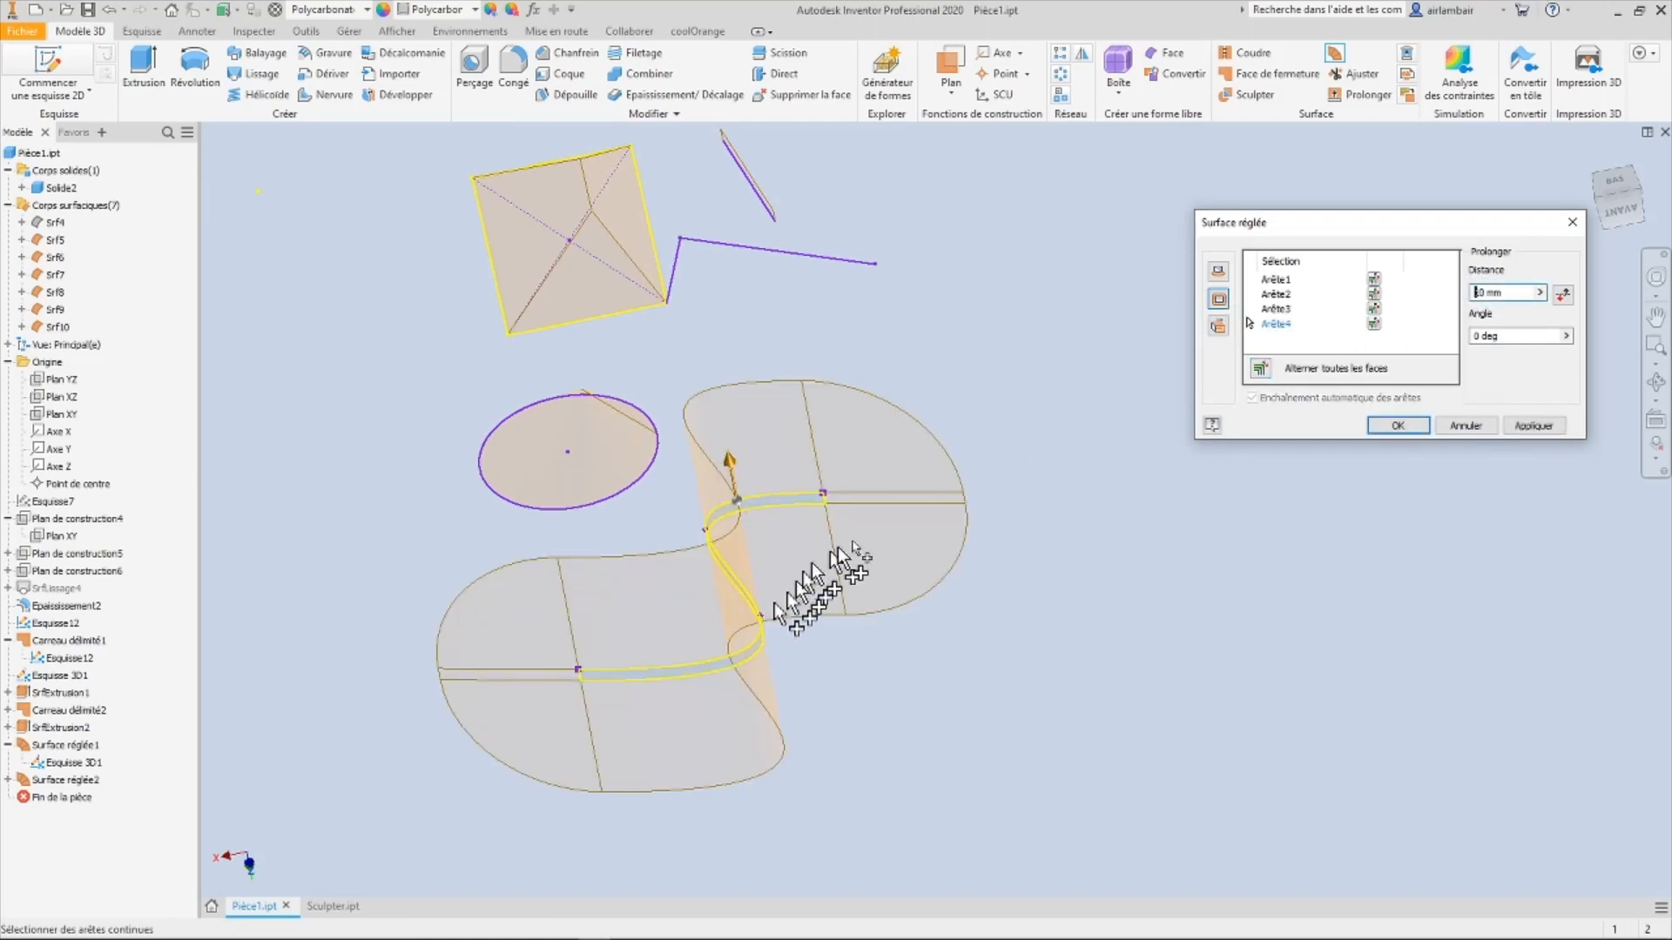
pyautogui.keyDown('shift'); pyautogui.moveTo(853, 549); pyautogui.dragTo(999, 471, button='middle'); pyautogui.keyUp('shift')
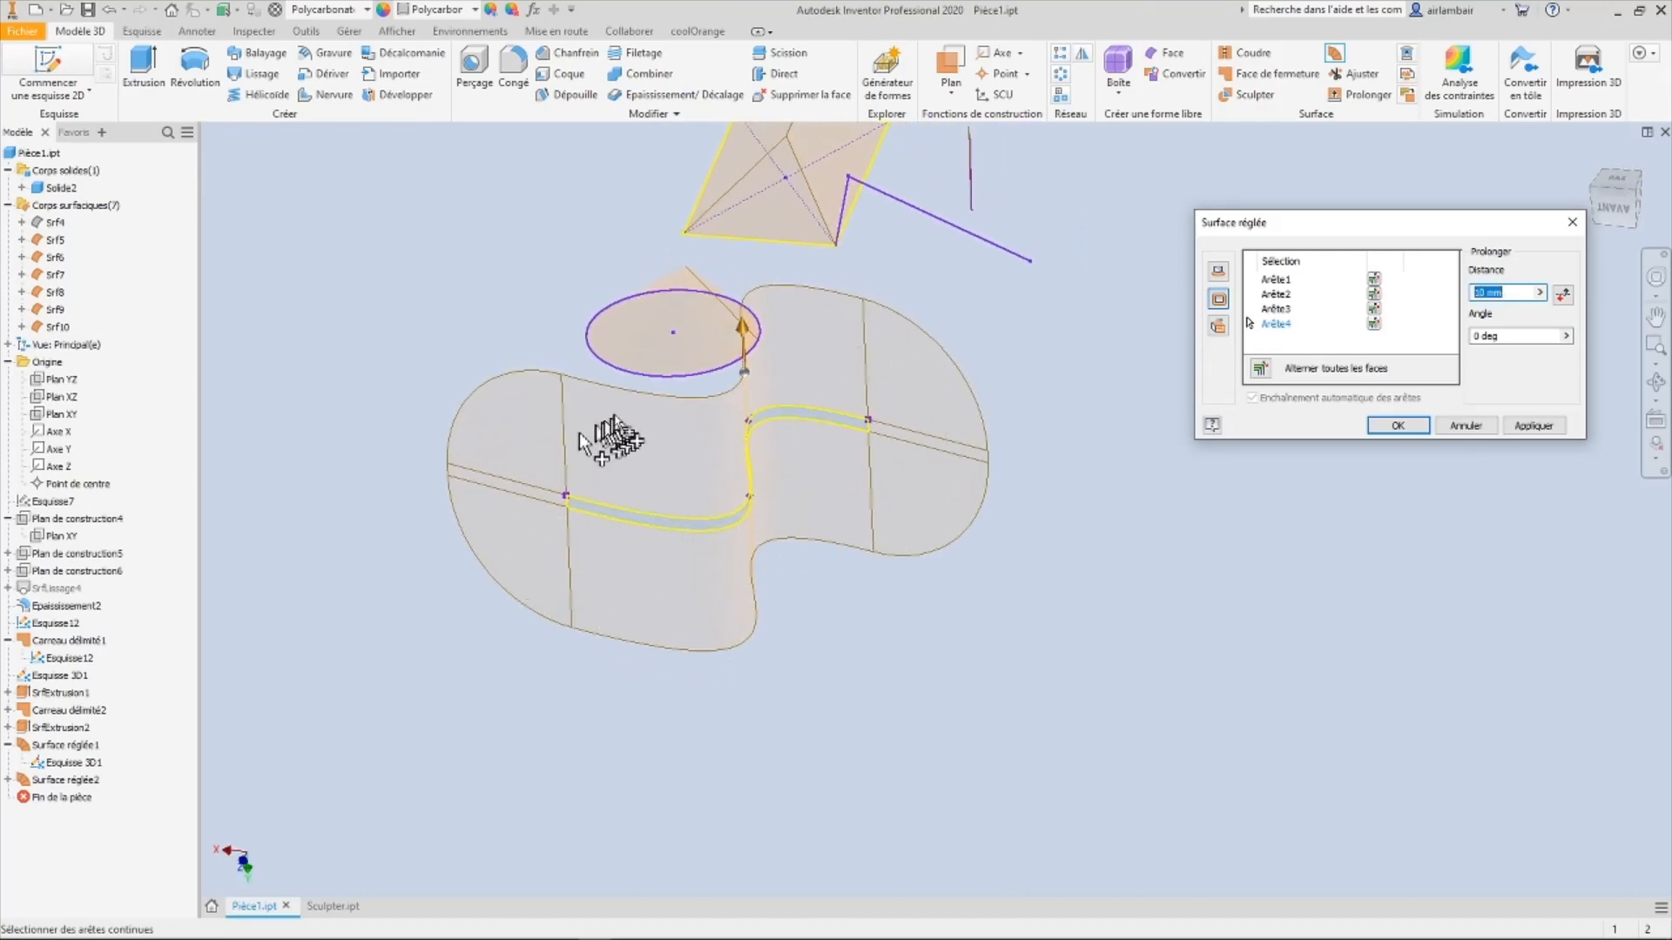
pyautogui.keyDown('shift'); pyautogui.moveTo(766, 494); pyautogui.dragTo(802, 447, button='middle'); pyautogui.keyUp('shift')
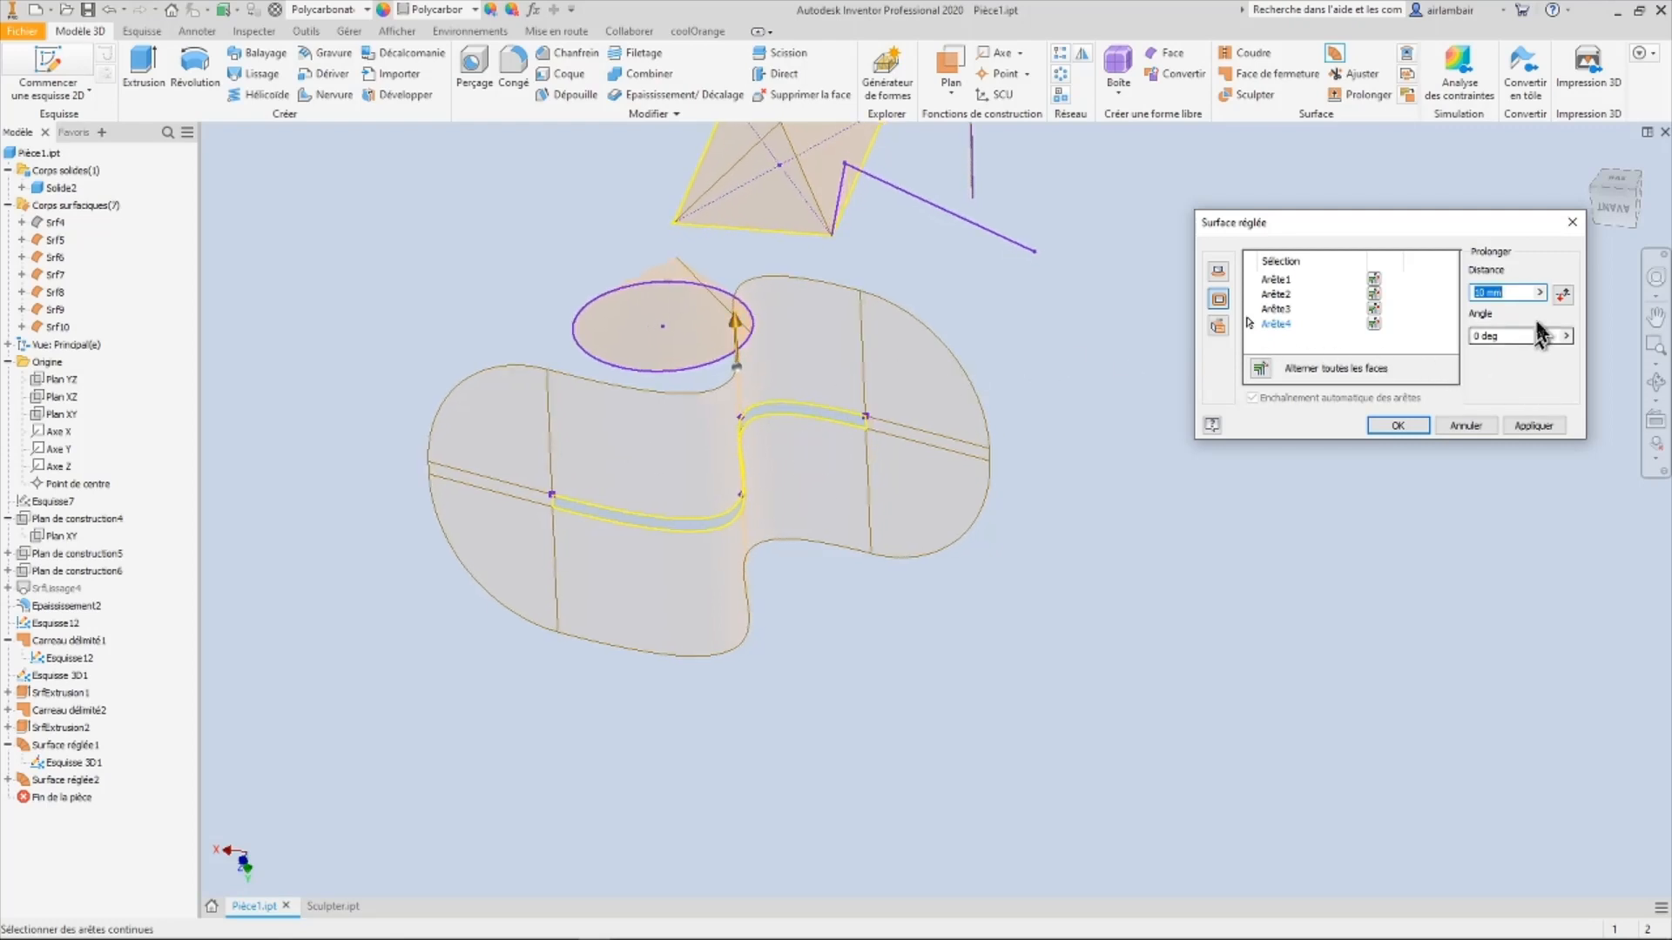
# Step: Extend the strip's tangent ruled surface to 15 mm, apply it and close the ruled surface command
pyautogui.click(1539, 293)
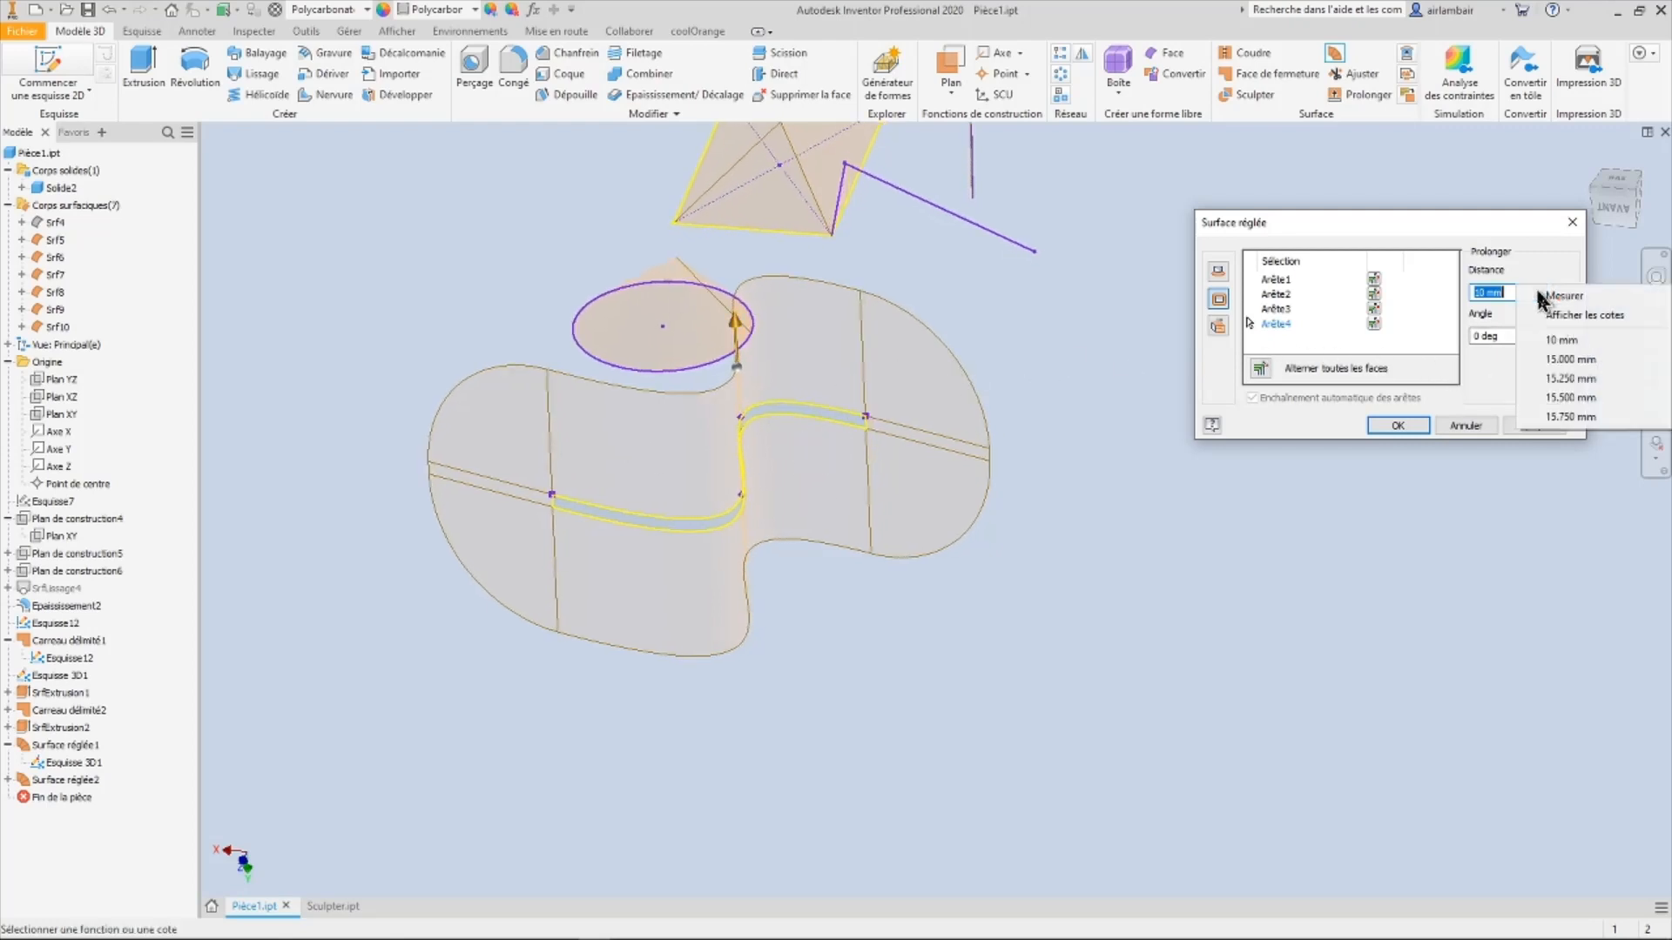
pyautogui.click(1567, 359)
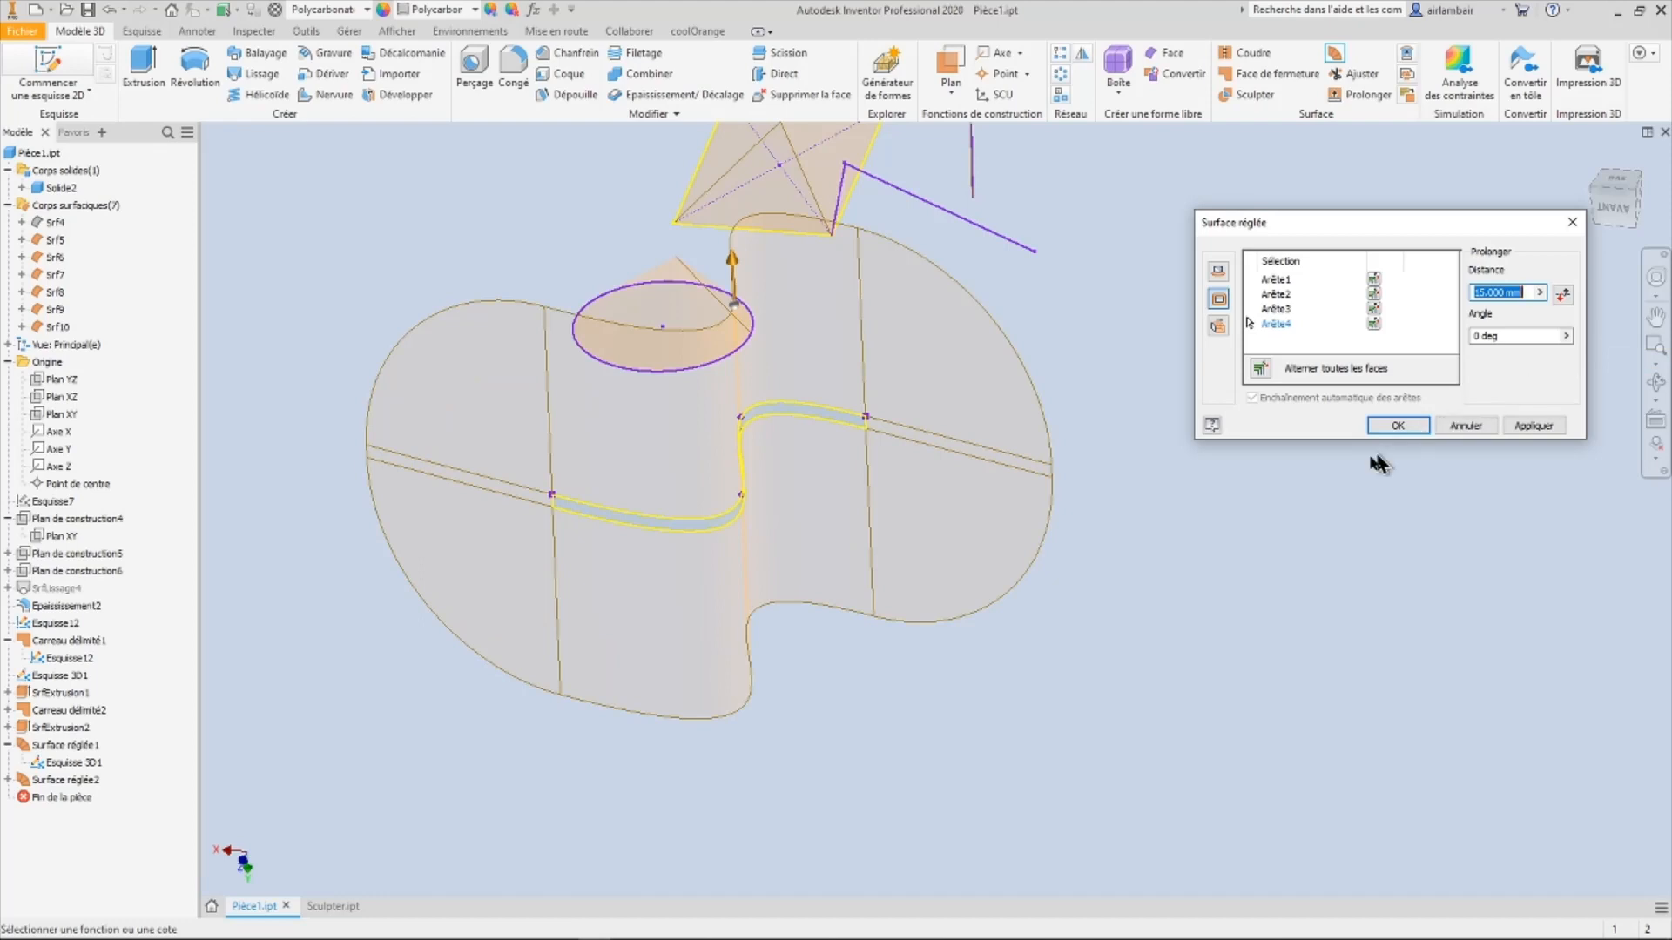
pyautogui.moveTo(1378, 464)
pyautogui.keyDown('shift'); pyautogui.mouseDown(button='middle')
pyautogui.moveTo(1175, 534)
pyautogui.moveTo(1078, 496)
pyautogui.moveTo(740, 562)
pyautogui.moveTo(1427, 453)
pyautogui.mouseUp(button='middle'); pyautogui.keyUp('shift')
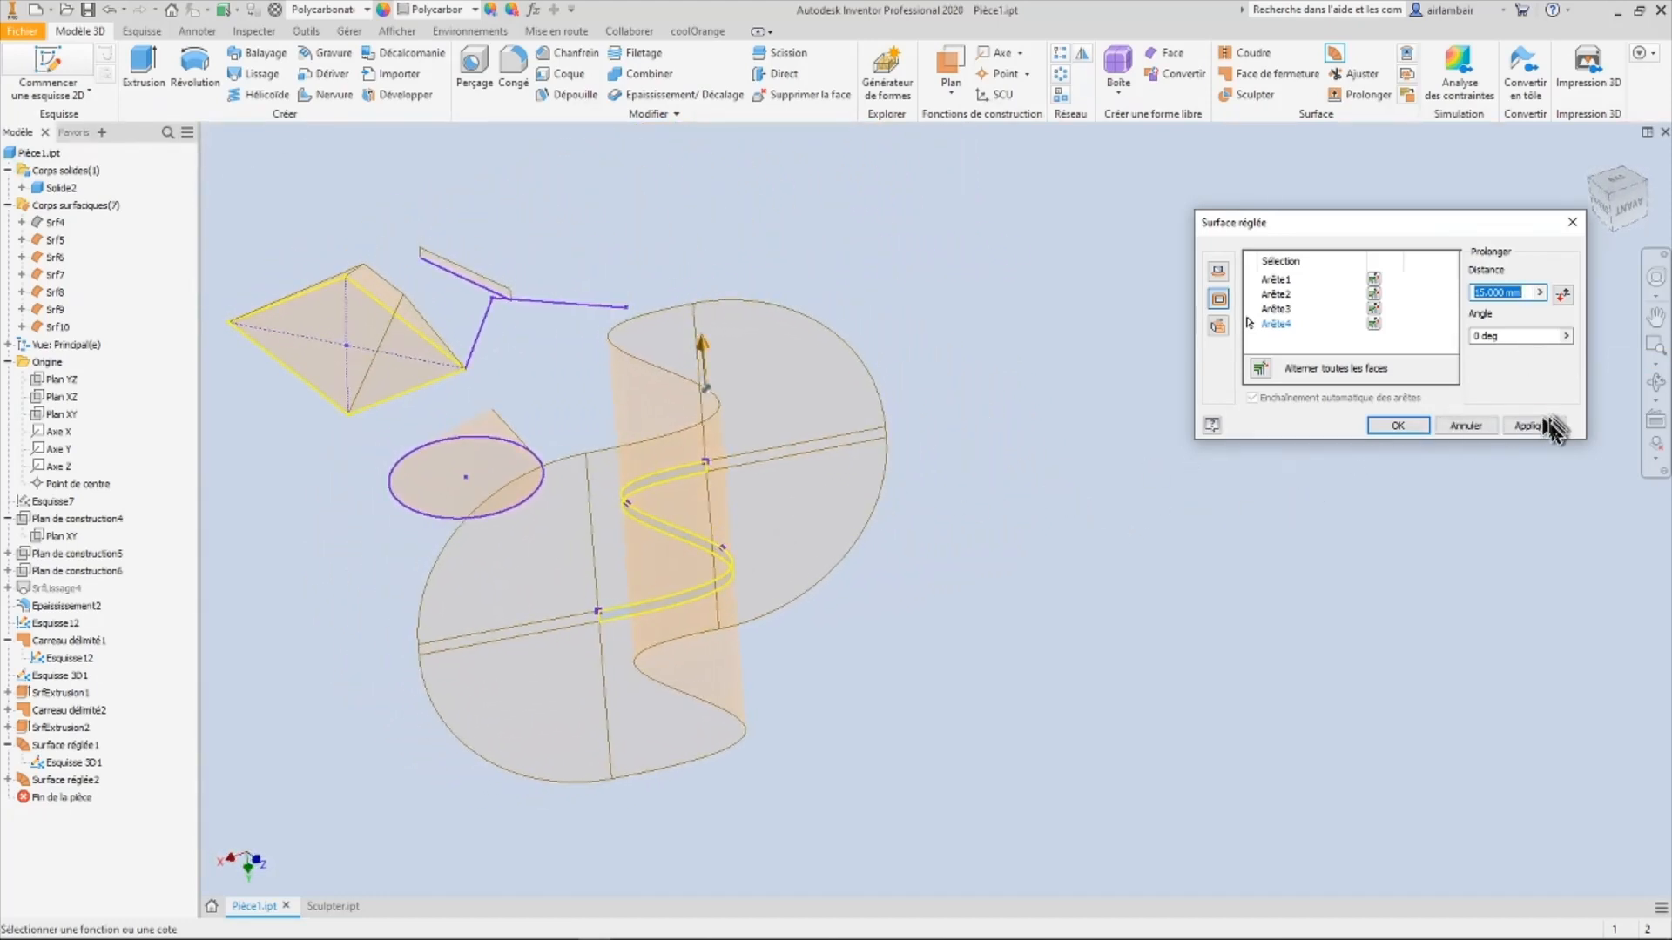
pyautogui.click(1515, 426)
pyautogui.keyDown('shift'); pyautogui.moveTo(1193, 505); pyautogui.dragTo(1499, 429, button='middle'); pyautogui.keyUp('shift')
pyautogui.click(1466, 425)
pyautogui.keyDown('shift'); pyautogui.moveTo(1337, 441); pyautogui.dragTo(979, 457, button='middle'); pyautogui.keyUp('shift')
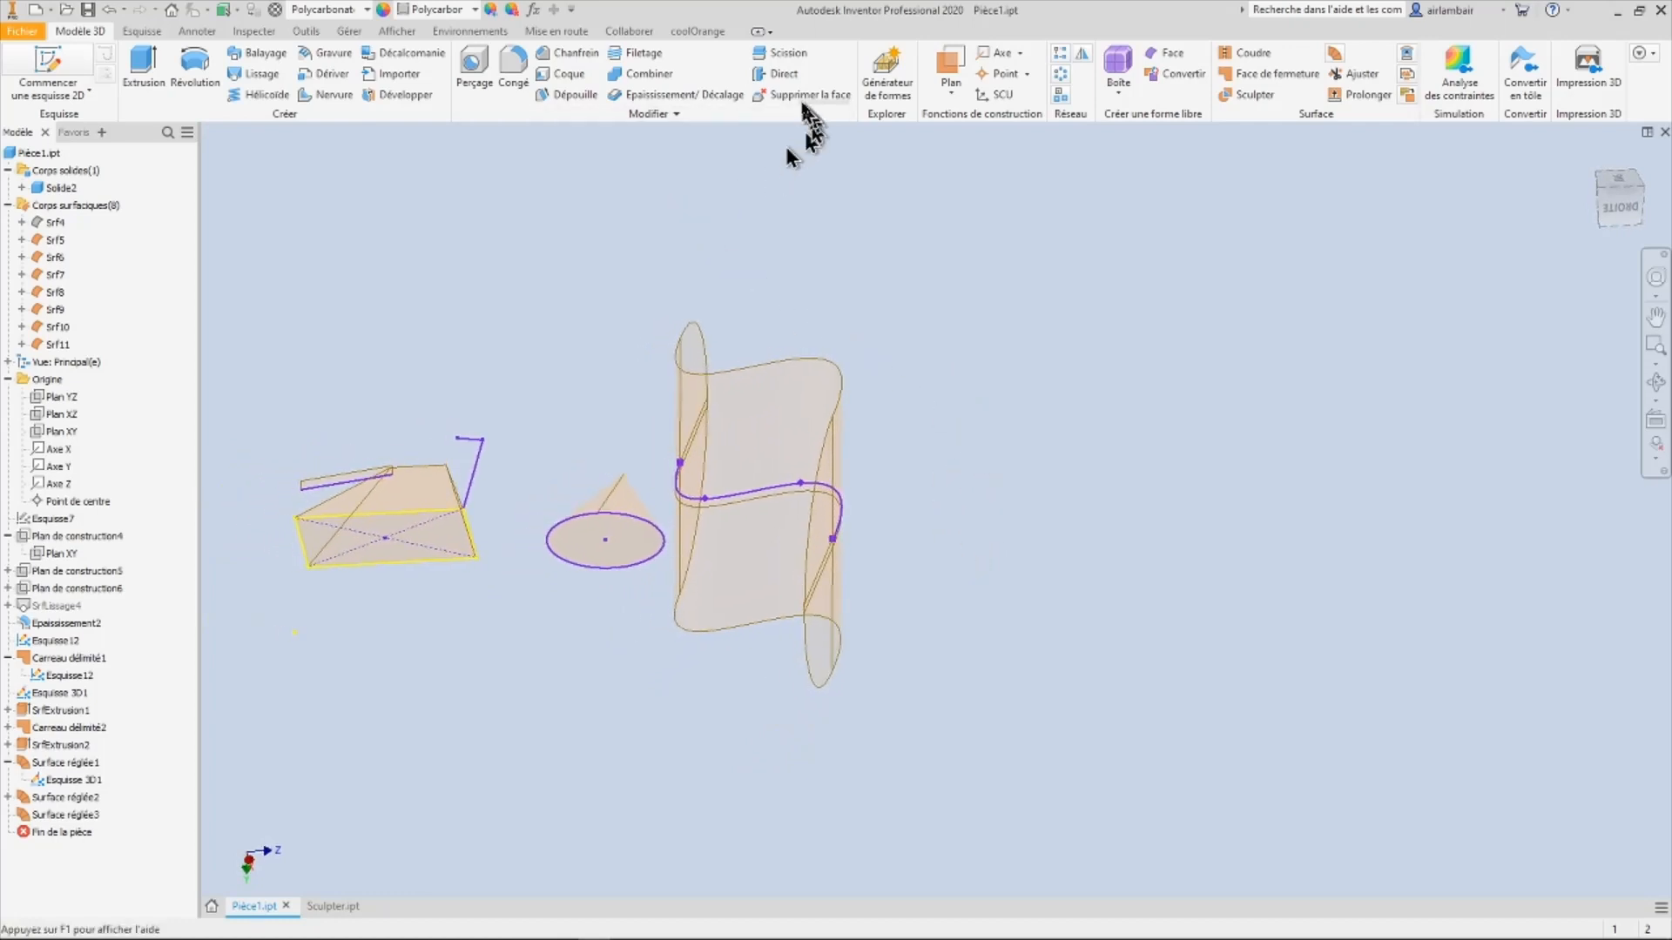
# Step: Thicken the faces of the S-shaped strip and its ruled surface by 2 mm as a solid
pyautogui.click(679, 94)
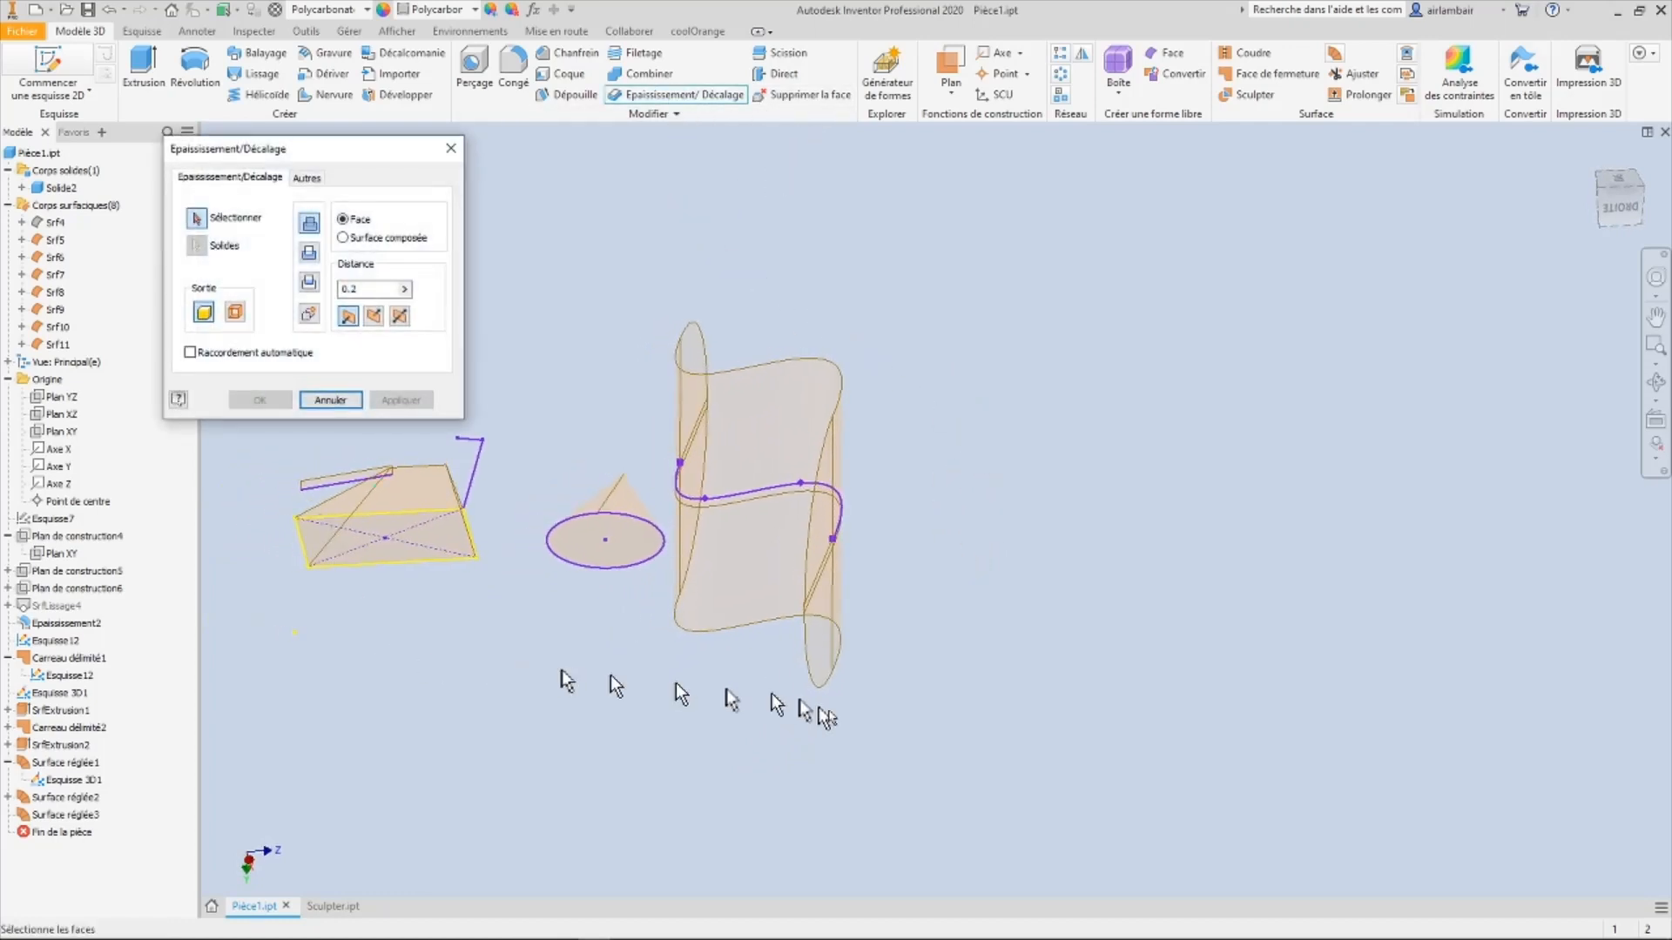
pyautogui.moveTo(969, 700); pyautogui.dragTo(671, 301)
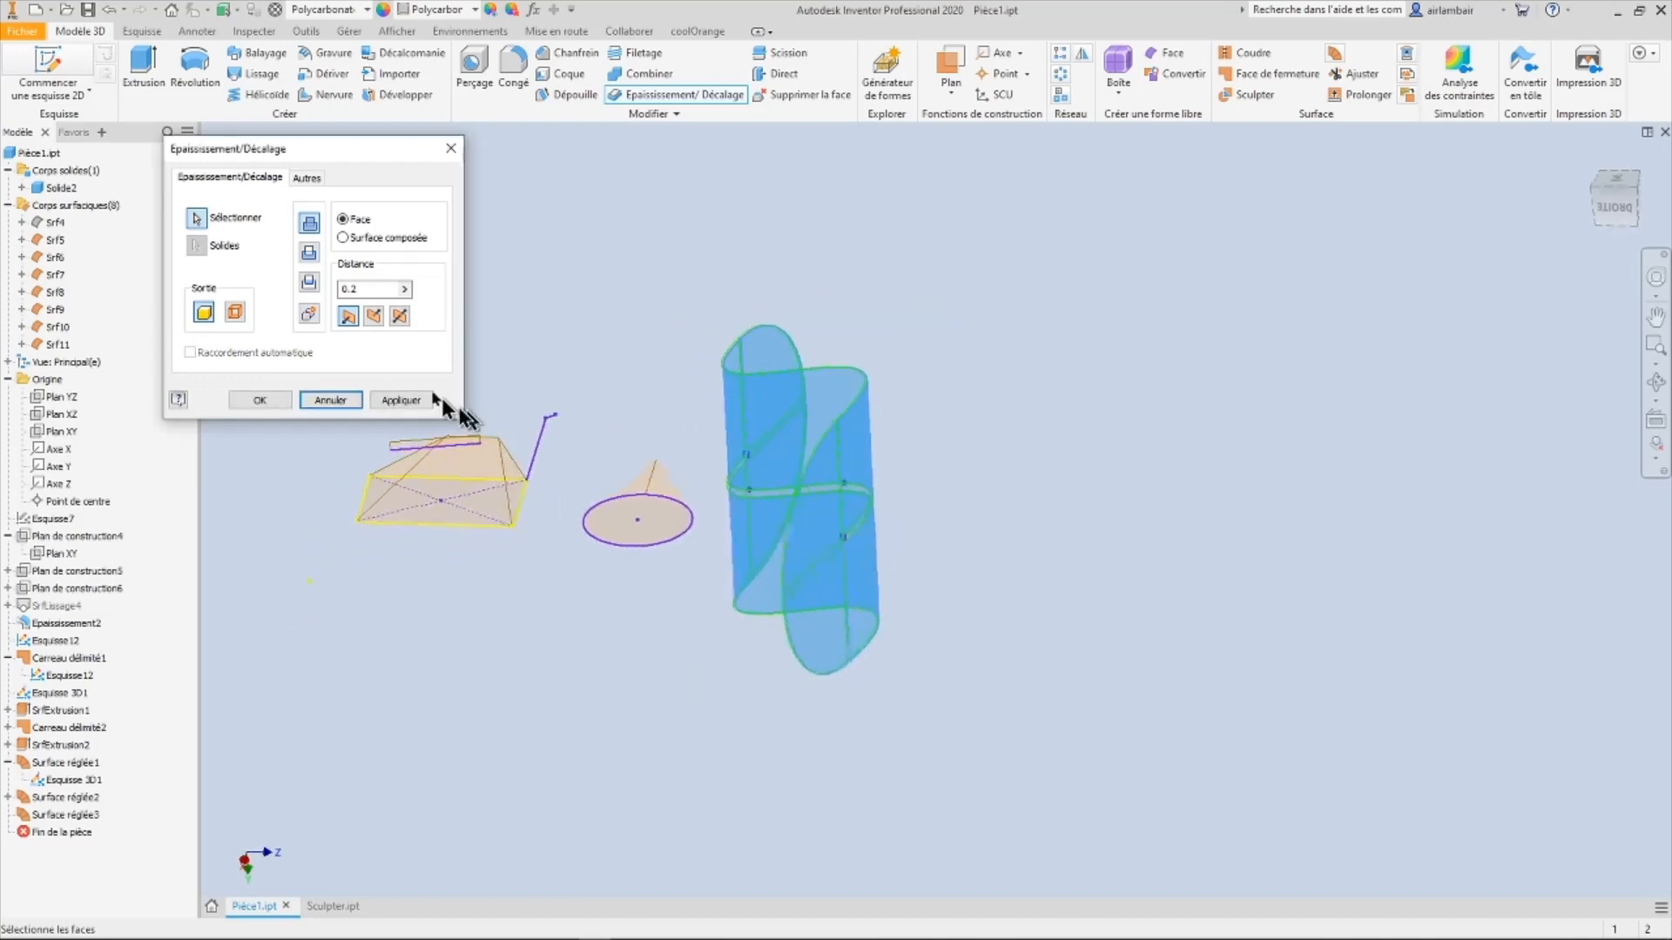
pyautogui.click(404, 288)
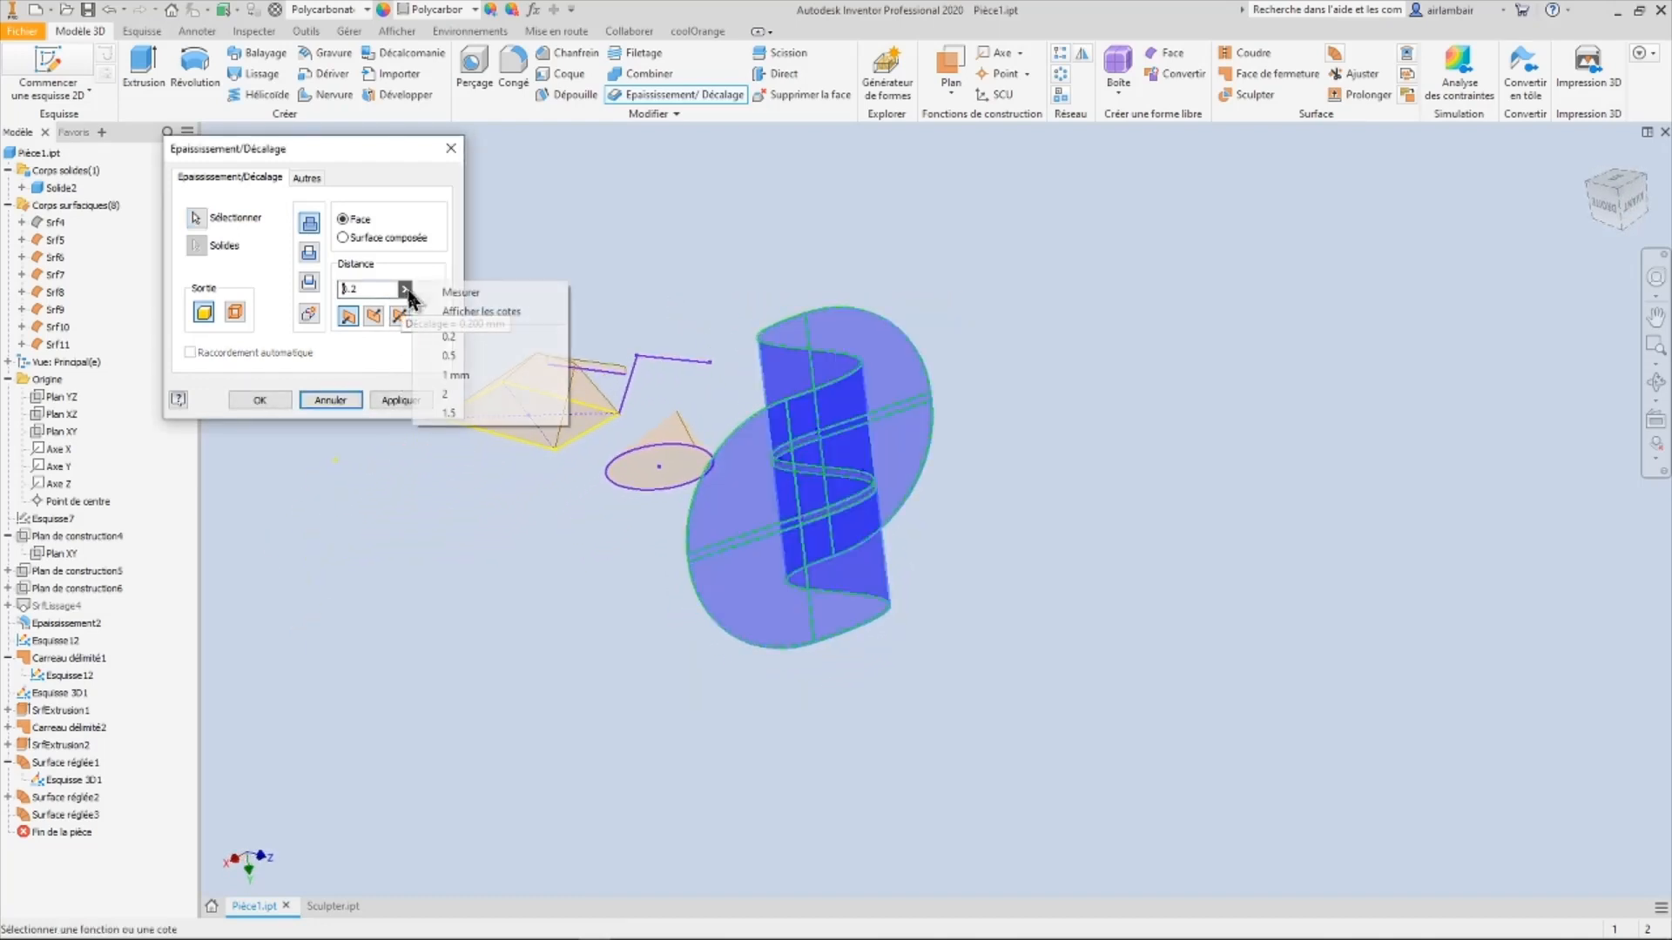
pyautogui.click(456, 394)
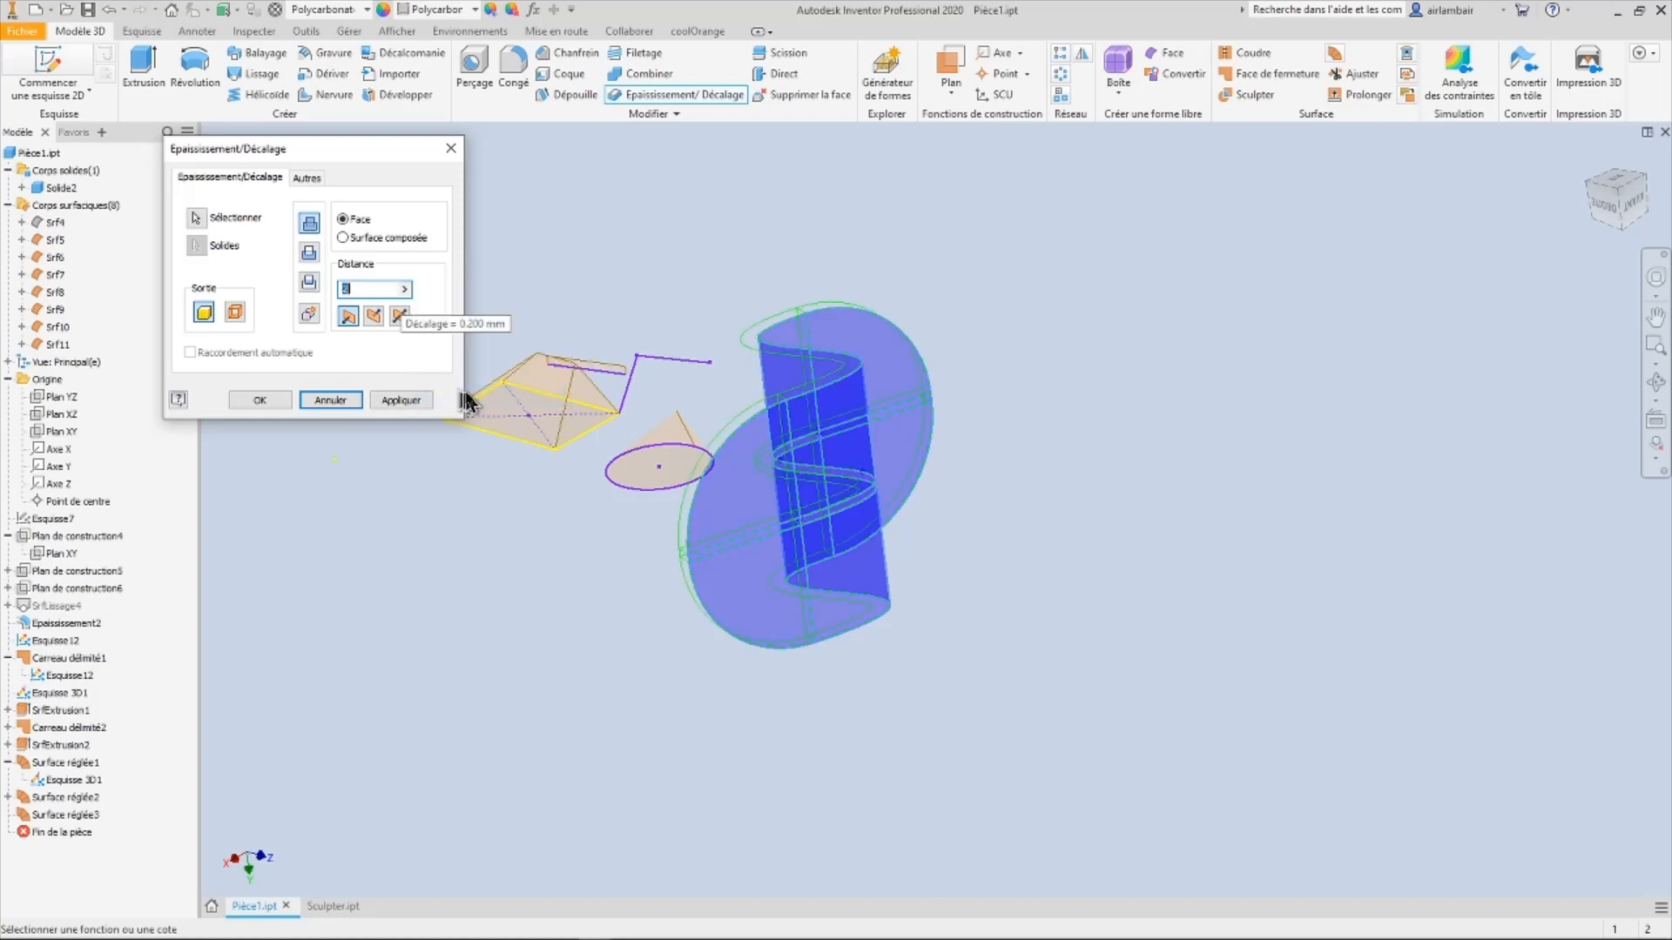
pyautogui.click(399, 402)
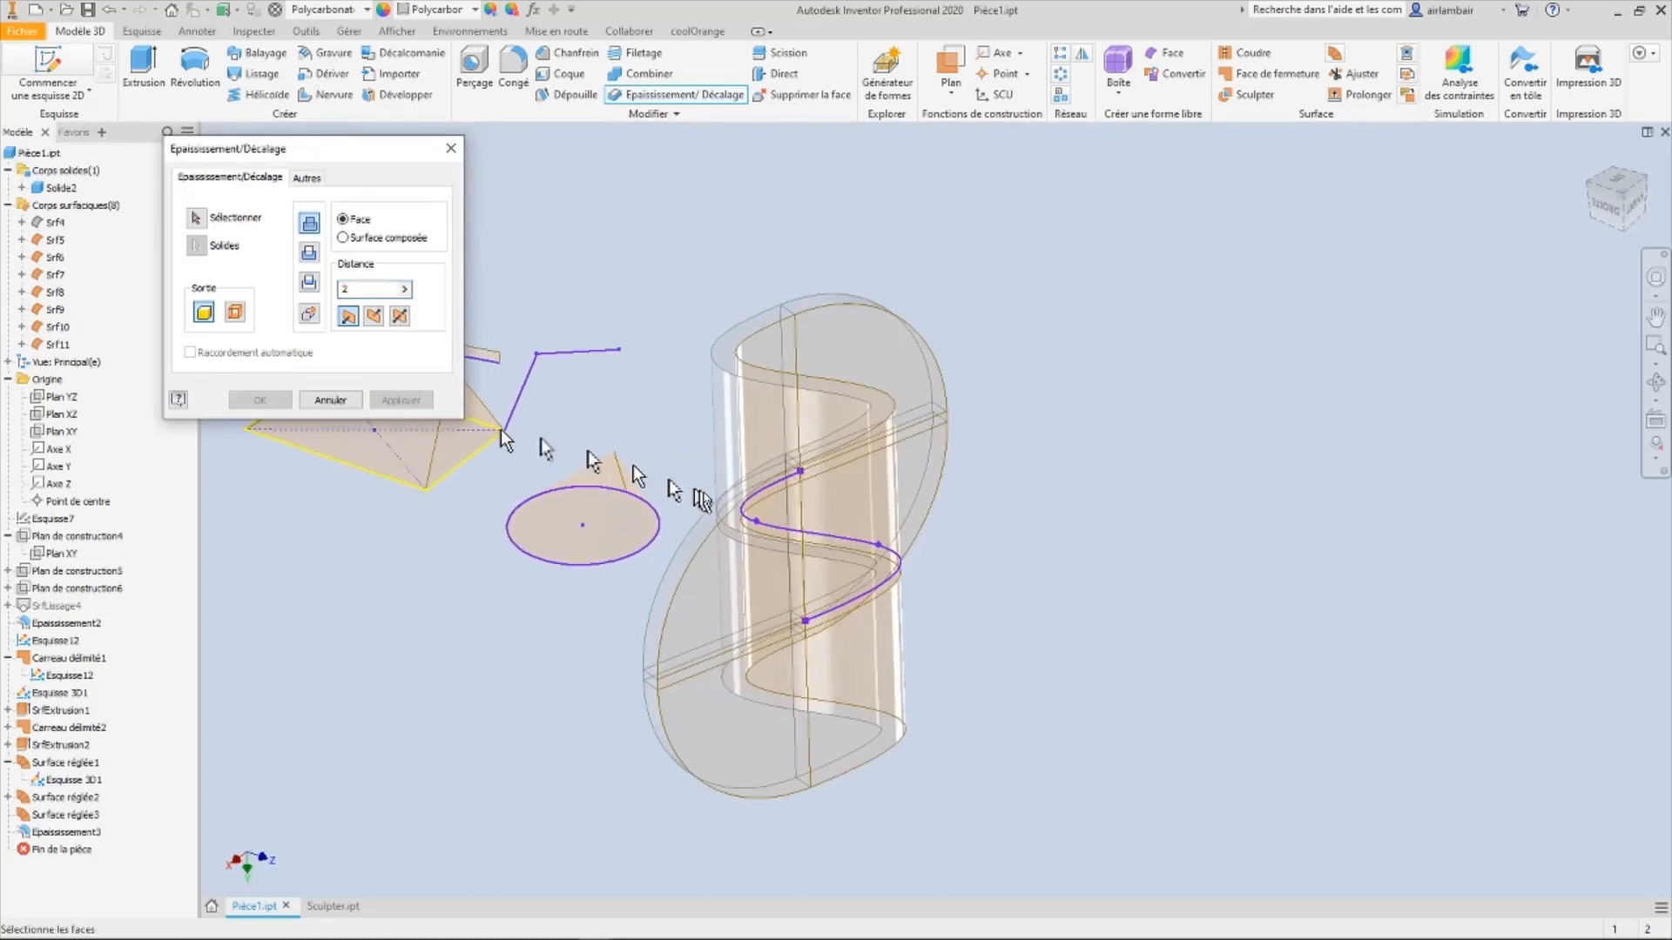
pyautogui.click(331, 400)
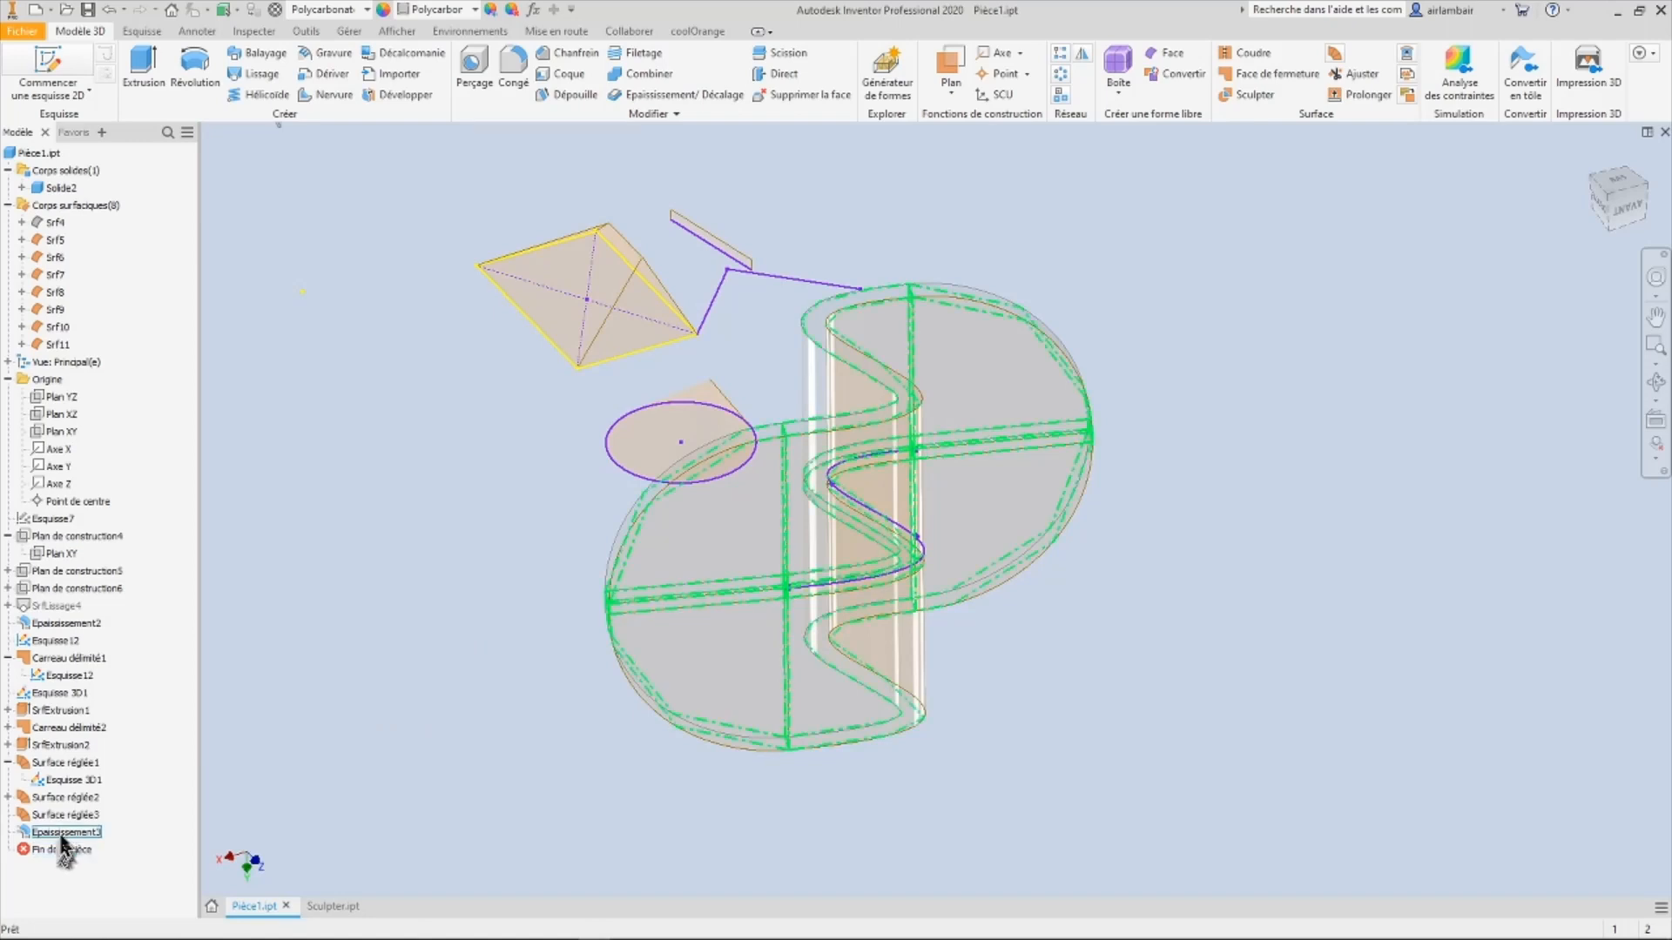
# Step: Expand the solid body in the model tree to examine which thickening features it contains
pyautogui.click(40, 192)
pyautogui.keyDown('shift'); pyautogui.moveTo(209, 244); pyautogui.dragTo(1120, 636, button='middle'); pyautogui.keyUp('shift')
pyautogui.keyDown('shift'); pyautogui.moveTo(531, 501); pyautogui.dragTo(374, 435, button='middle'); pyautogui.keyUp('shift')
pyautogui.click(22, 188)
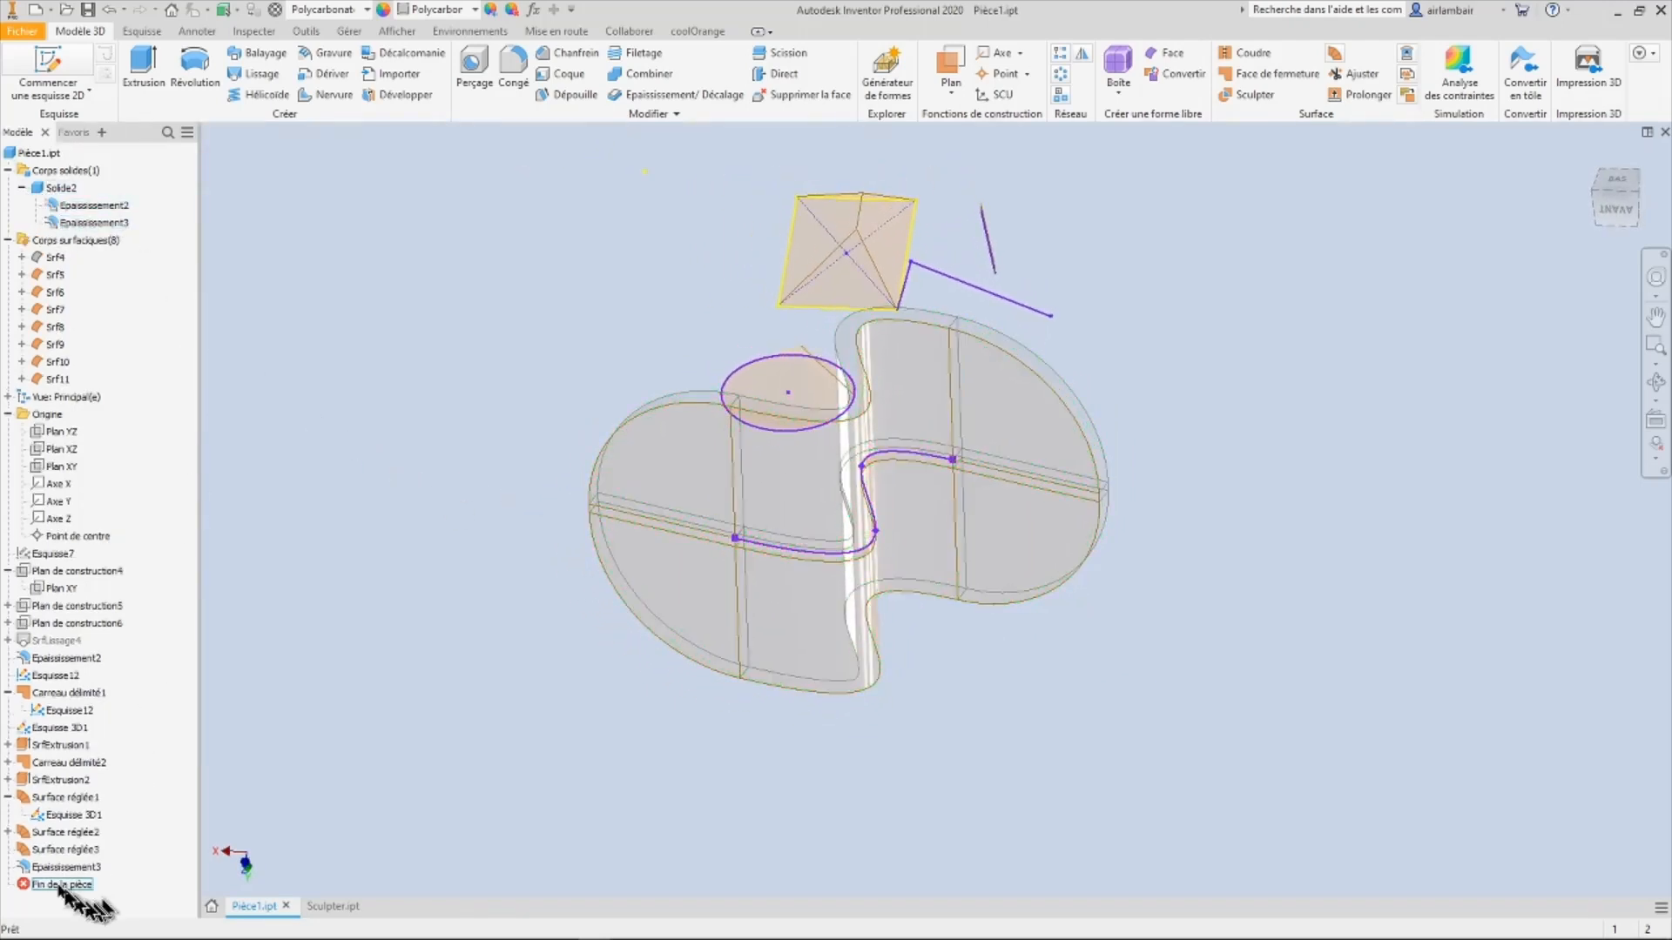
# Step: Change the part's material to Titane
pyautogui.keyDown('shift'); pyautogui.moveTo(409, 788); pyautogui.dragTo(383, 228, button='middle'); pyautogui.keyUp('shift')
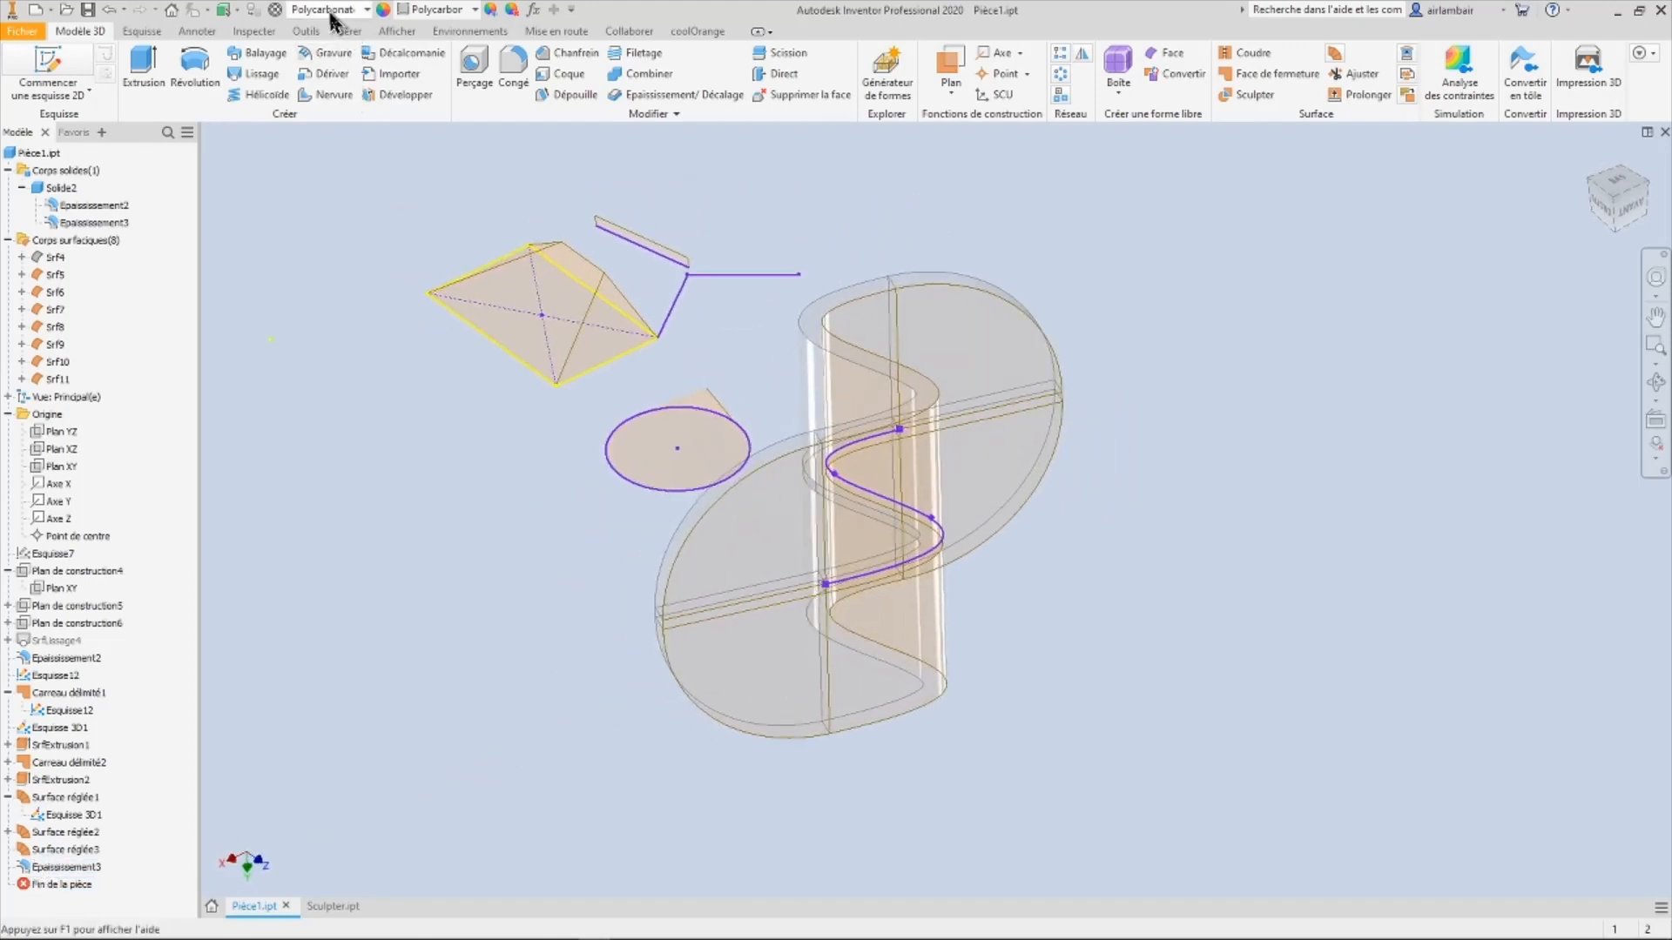
pyautogui.click(332, 19)
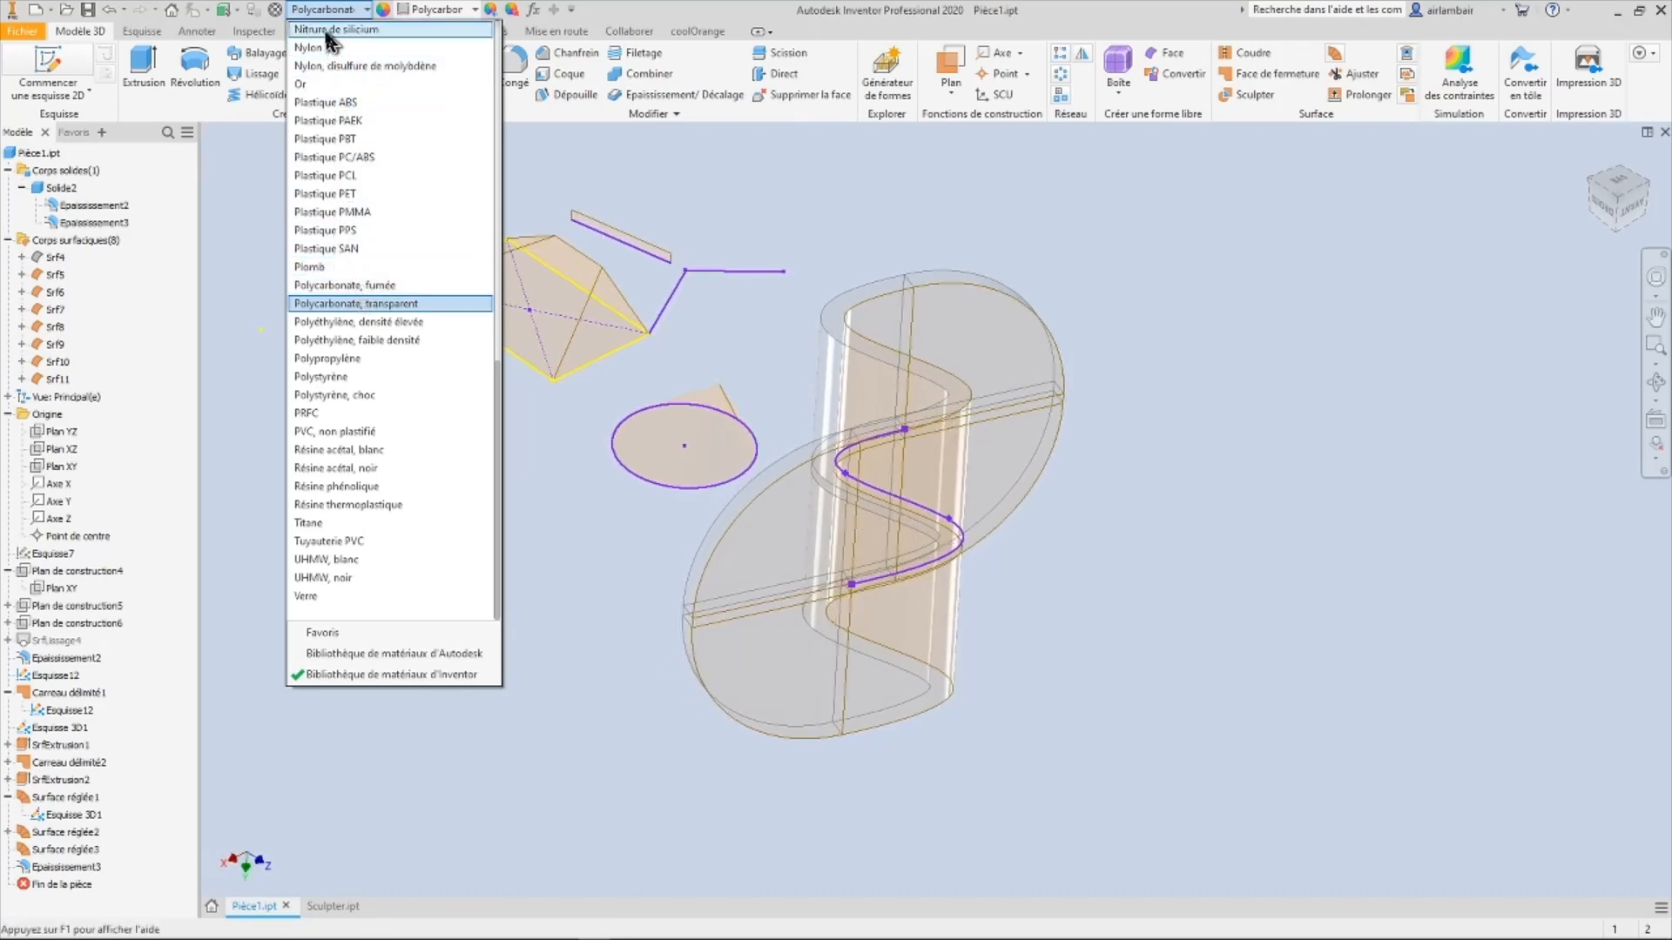
pyautogui.click(333, 525)
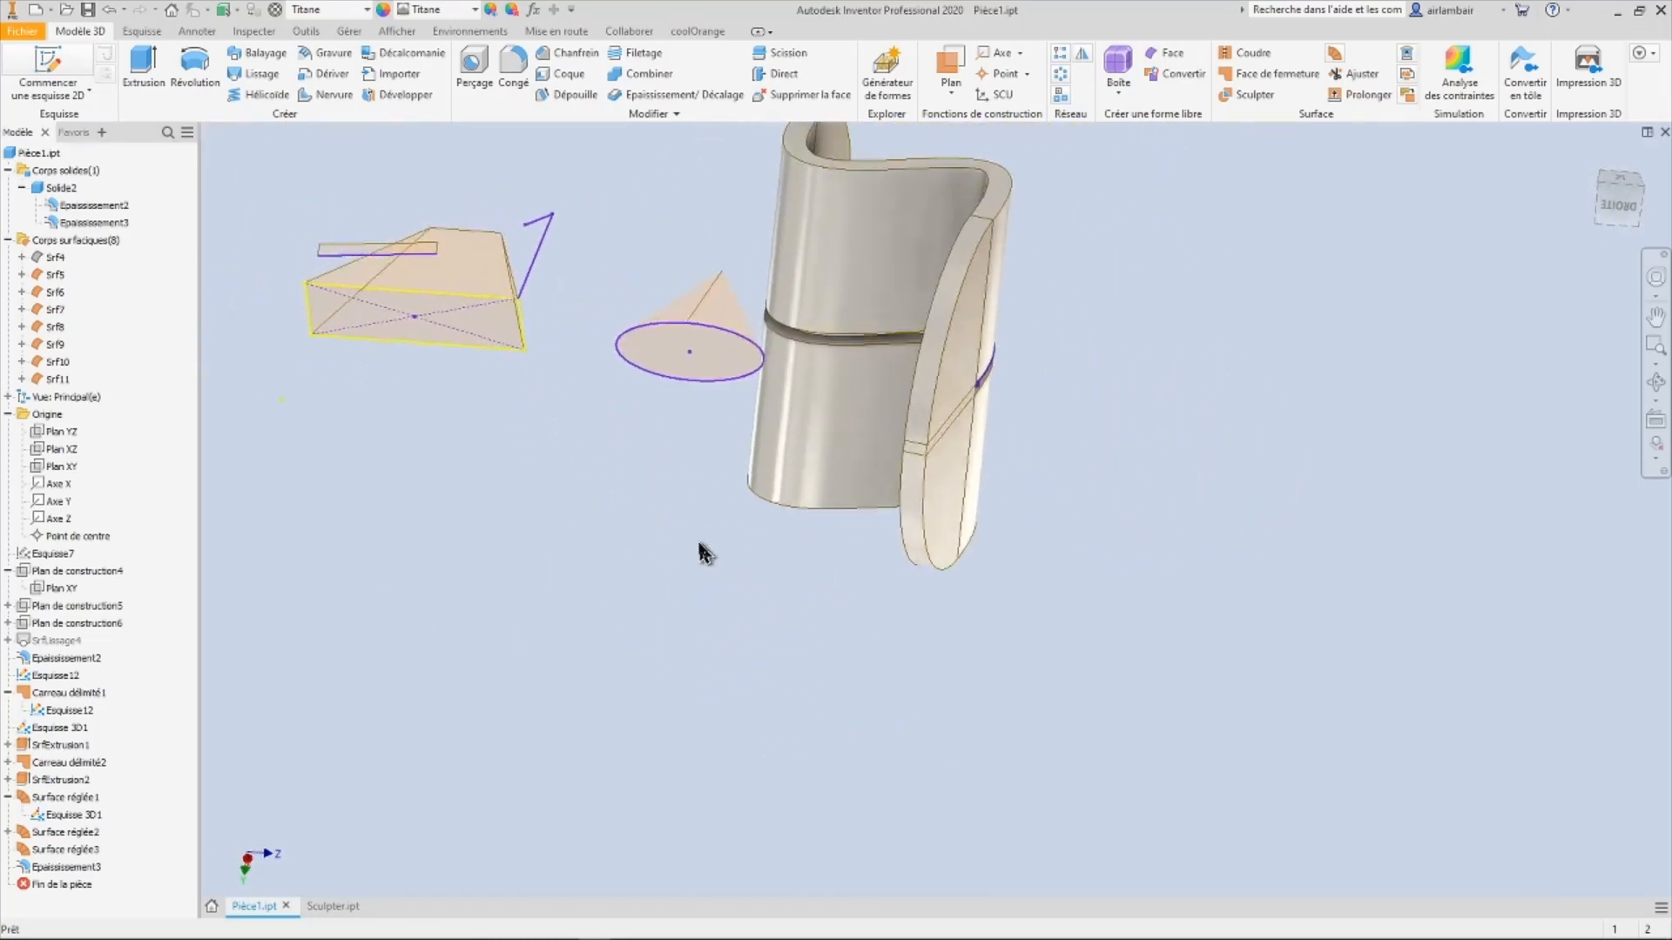
# Step: Fillet the four slanted edges and the upper rear edge of the tapered rectangular surface with a constant radius of 0.5 mm
pyautogui.scroll(4, 810, 563)
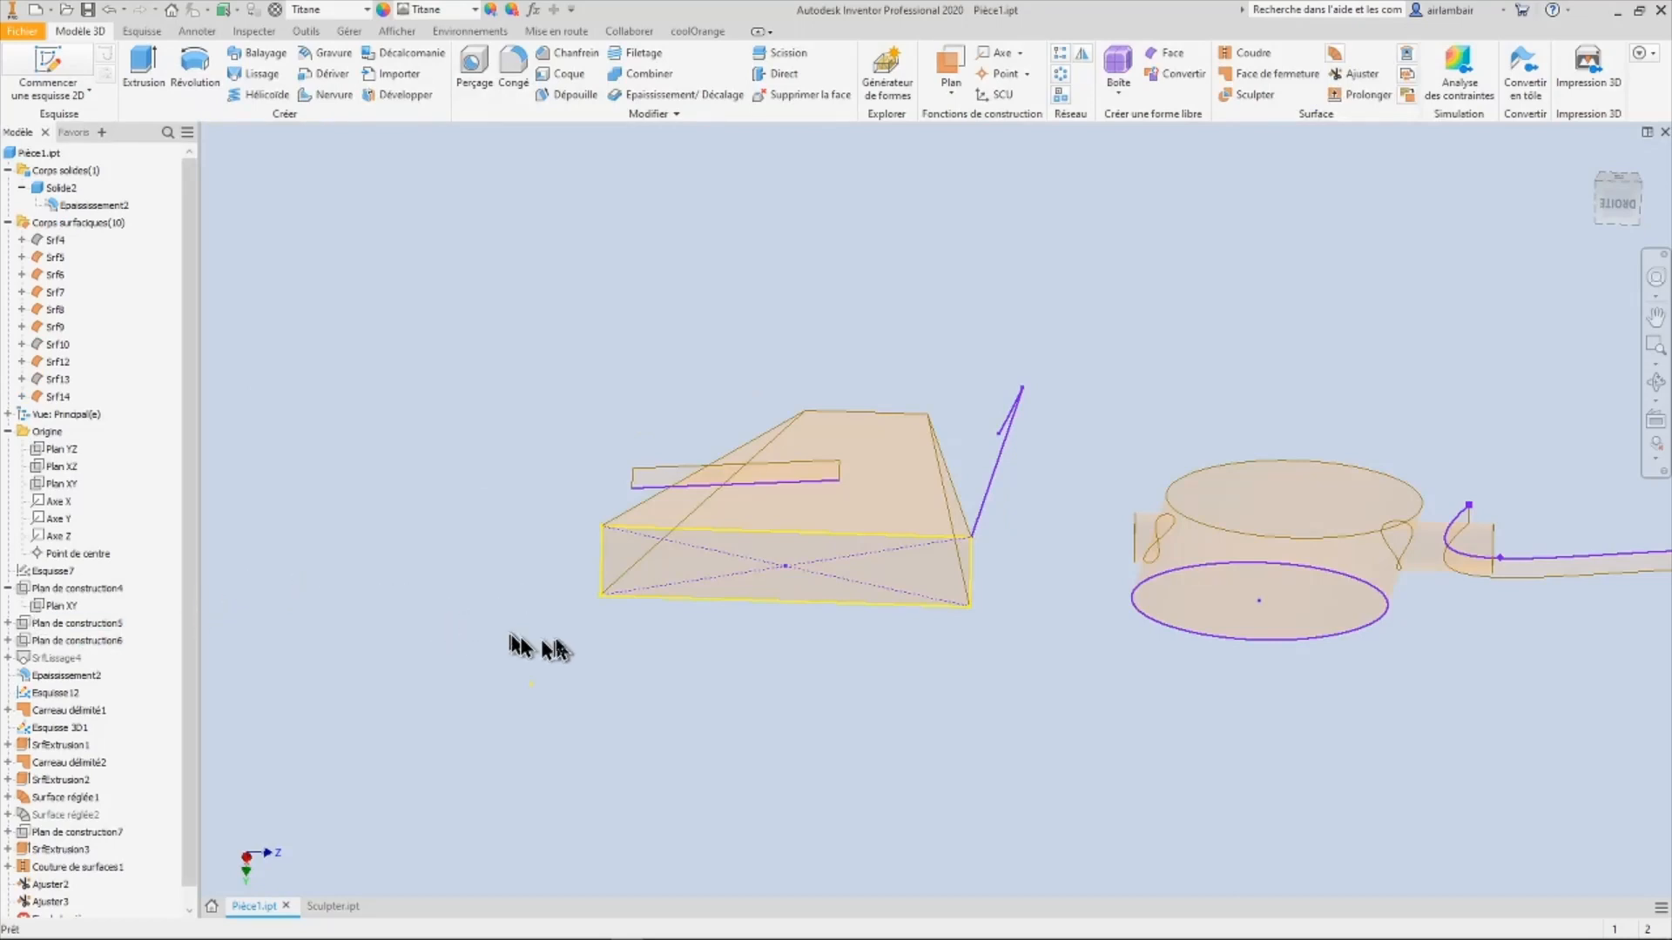
pyautogui.keyDown('shift'); pyautogui.moveTo(541, 653); pyautogui.dragTo(597, 157, button='middle'); pyautogui.keyUp('shift')
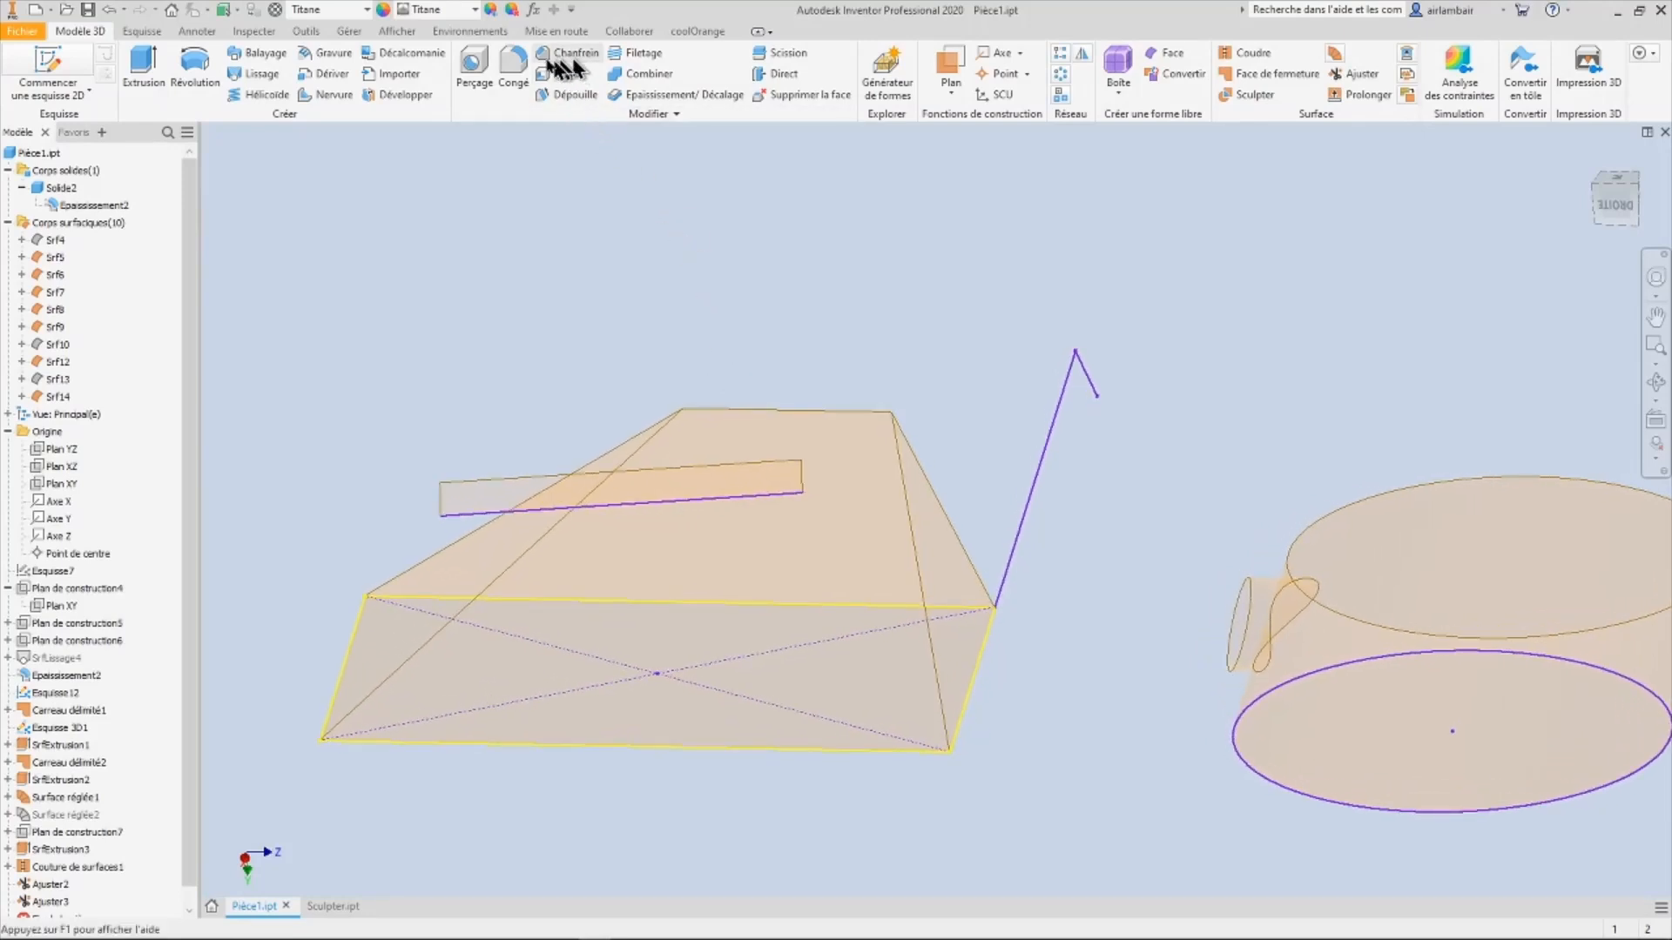
pyautogui.click(513, 59)
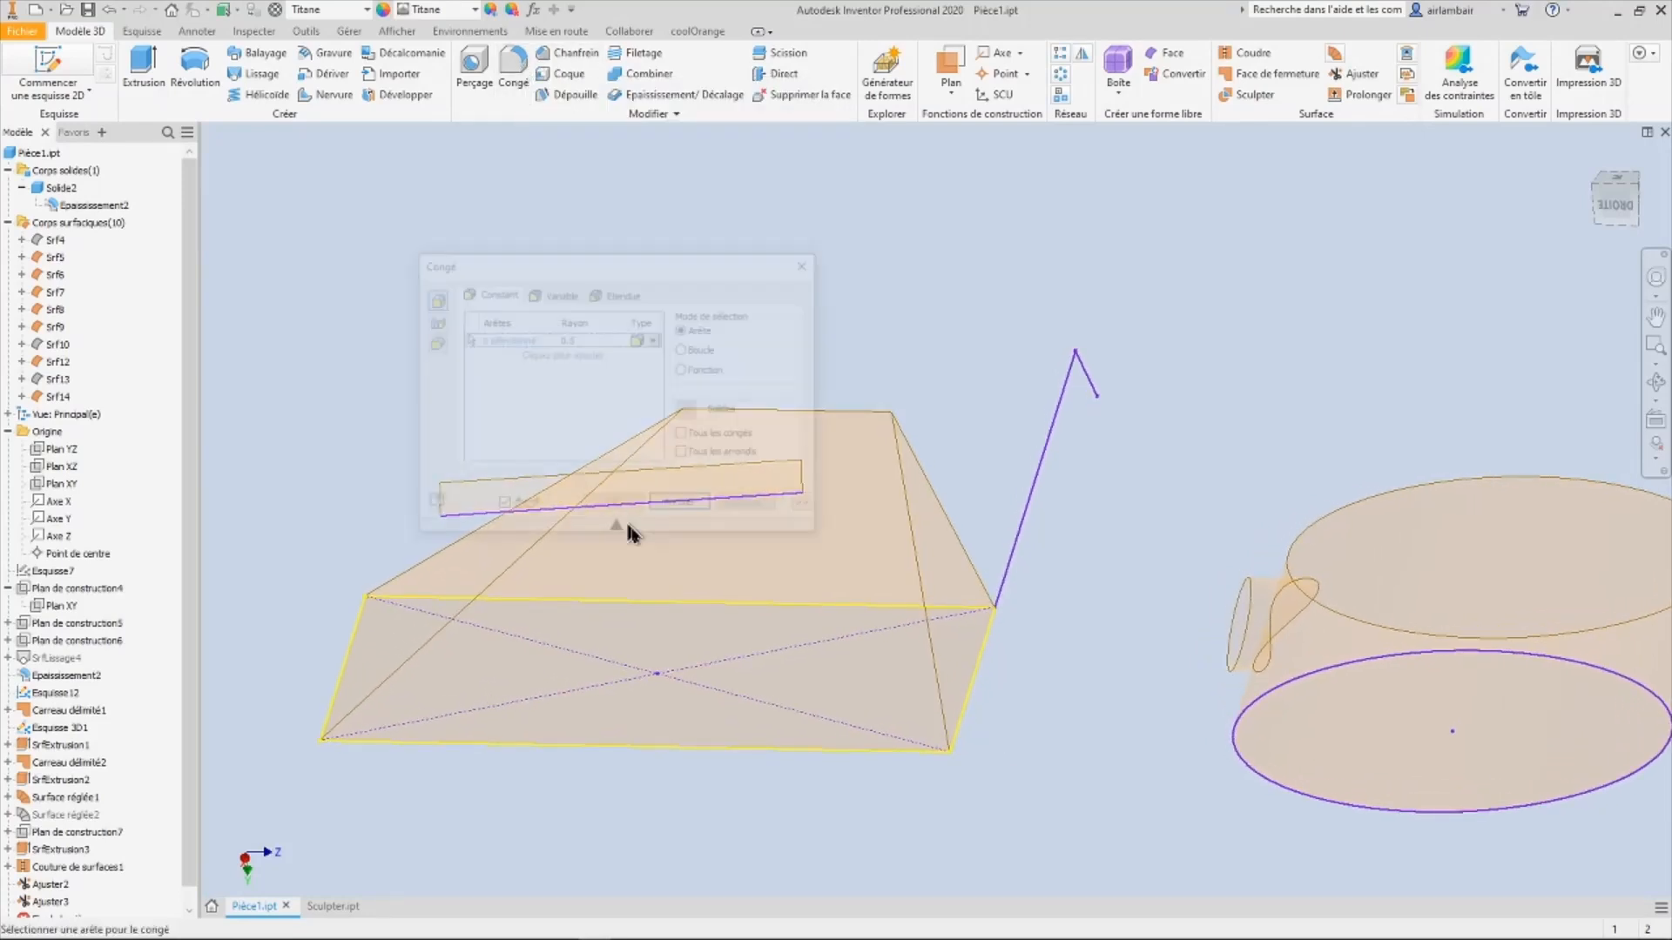
pyautogui.moveTo(616, 272); pyautogui.dragTo(472, 147)
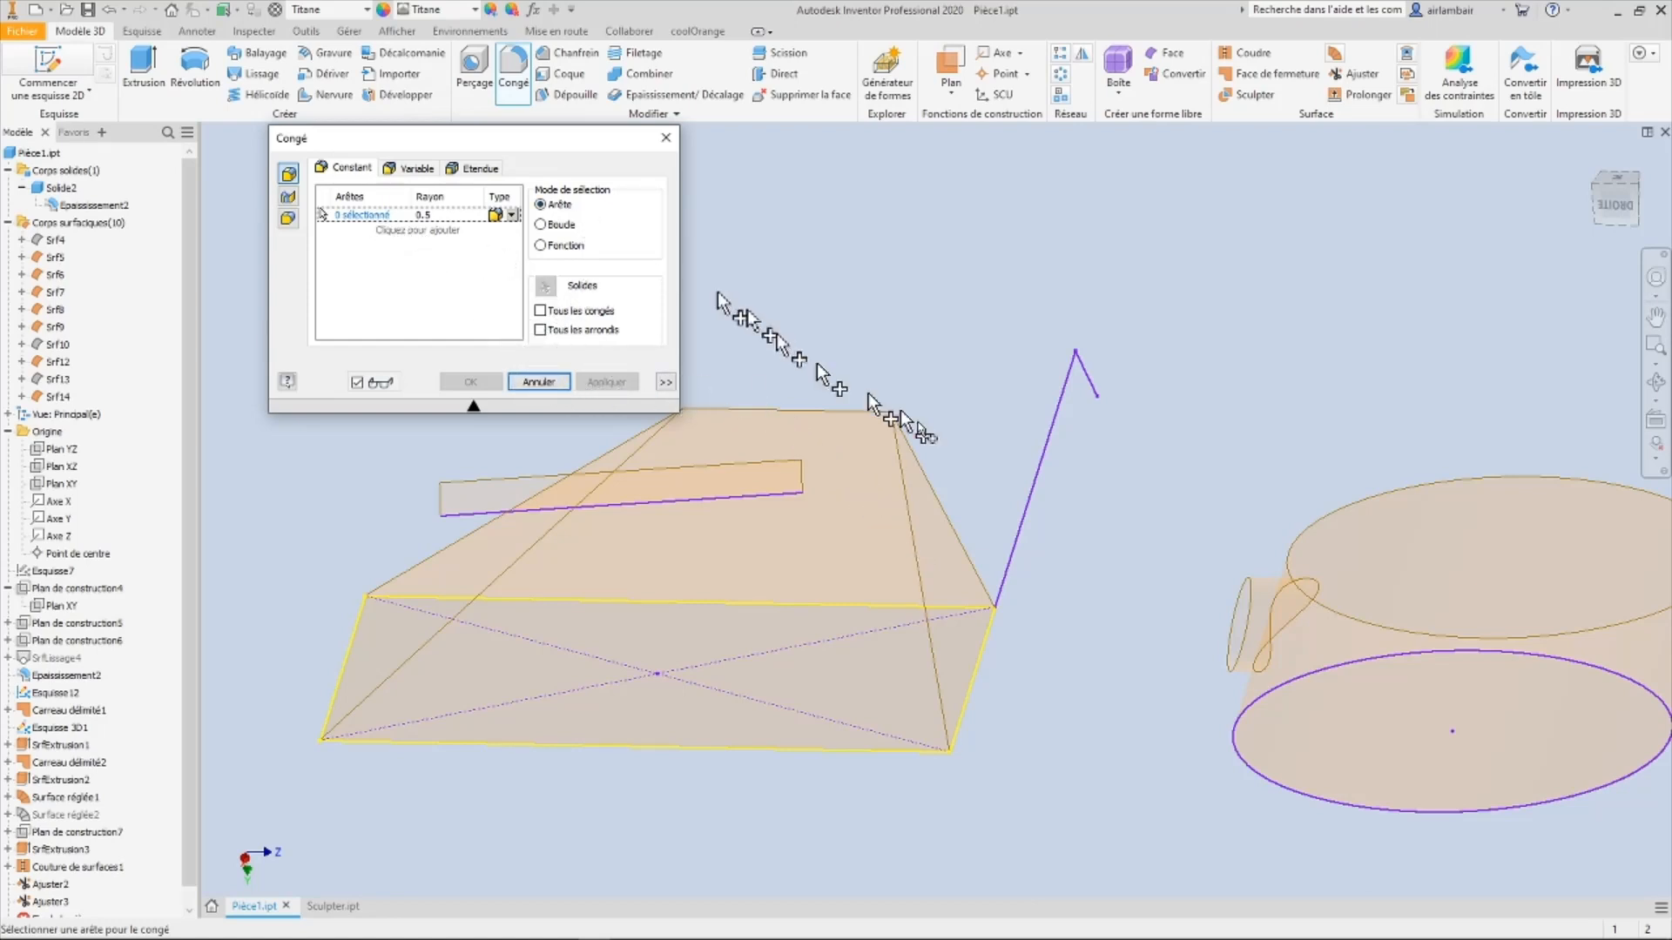
pyautogui.click(907, 515)
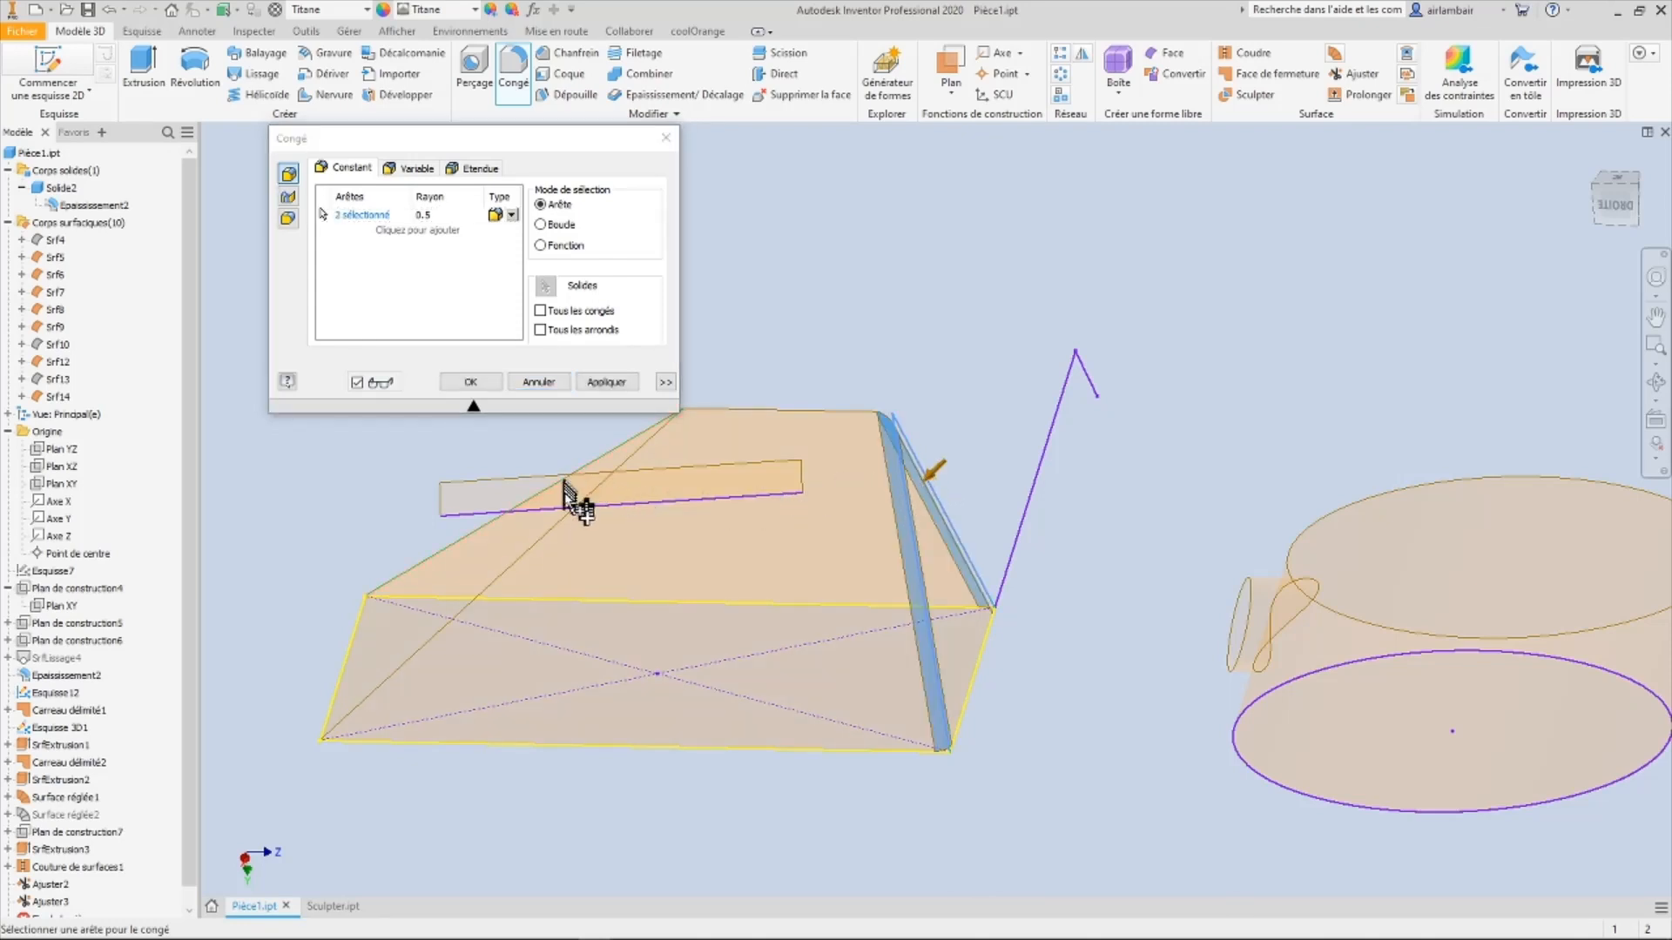
pyautogui.click(571, 514)
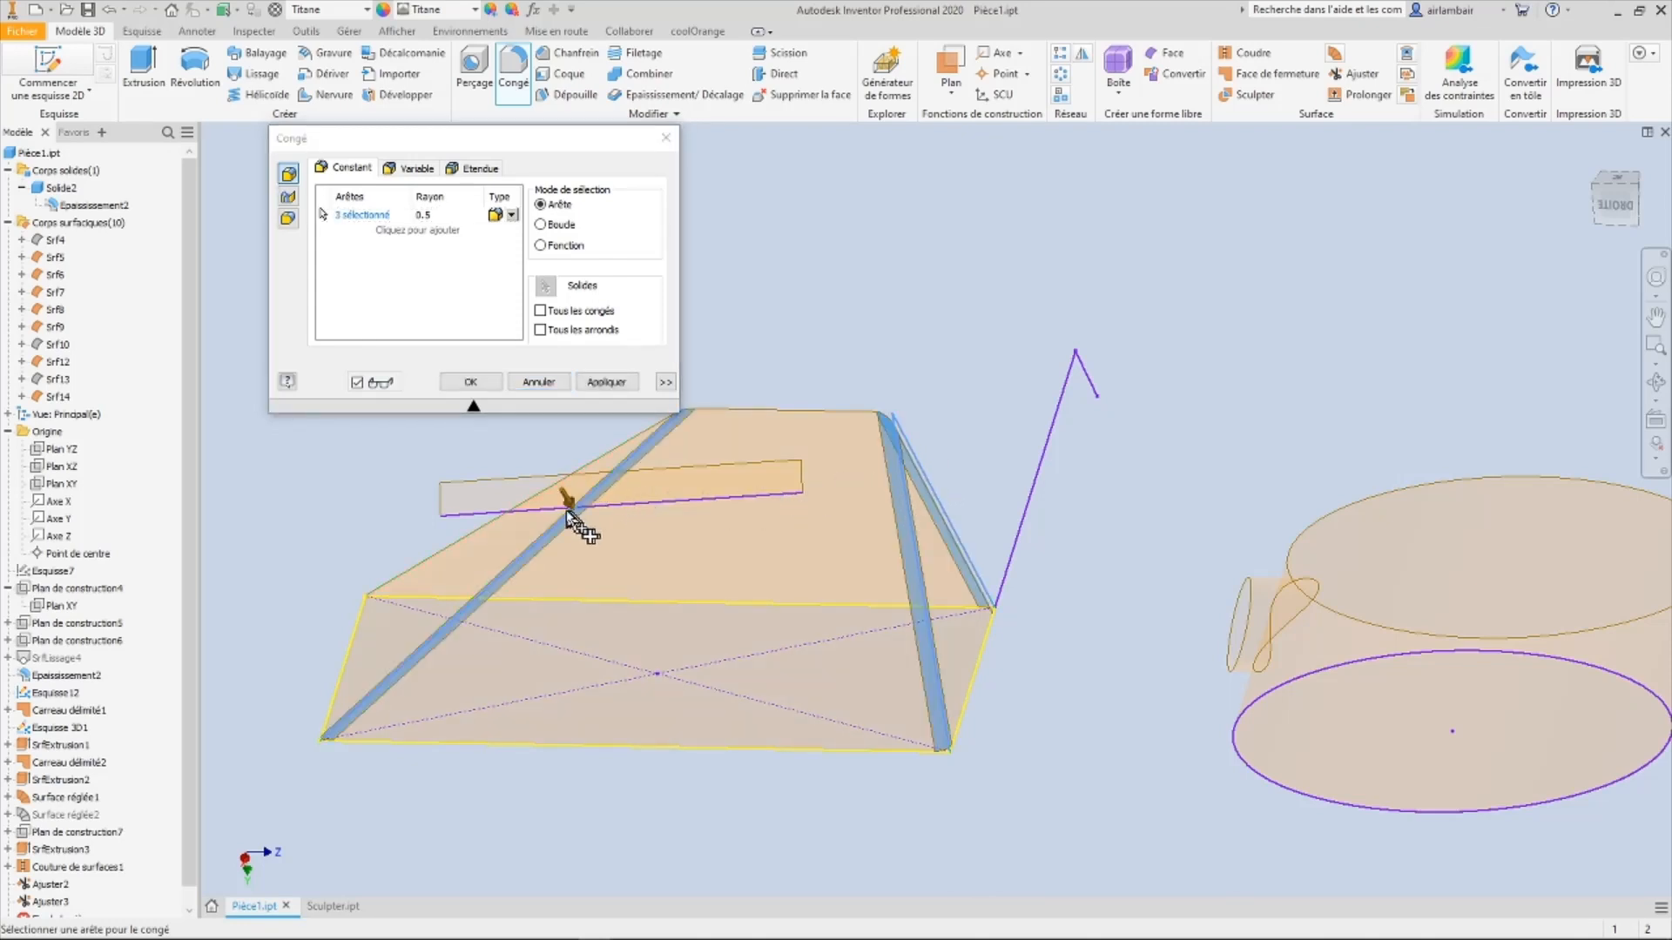
pyautogui.click(501, 524)
pyautogui.click(785, 418)
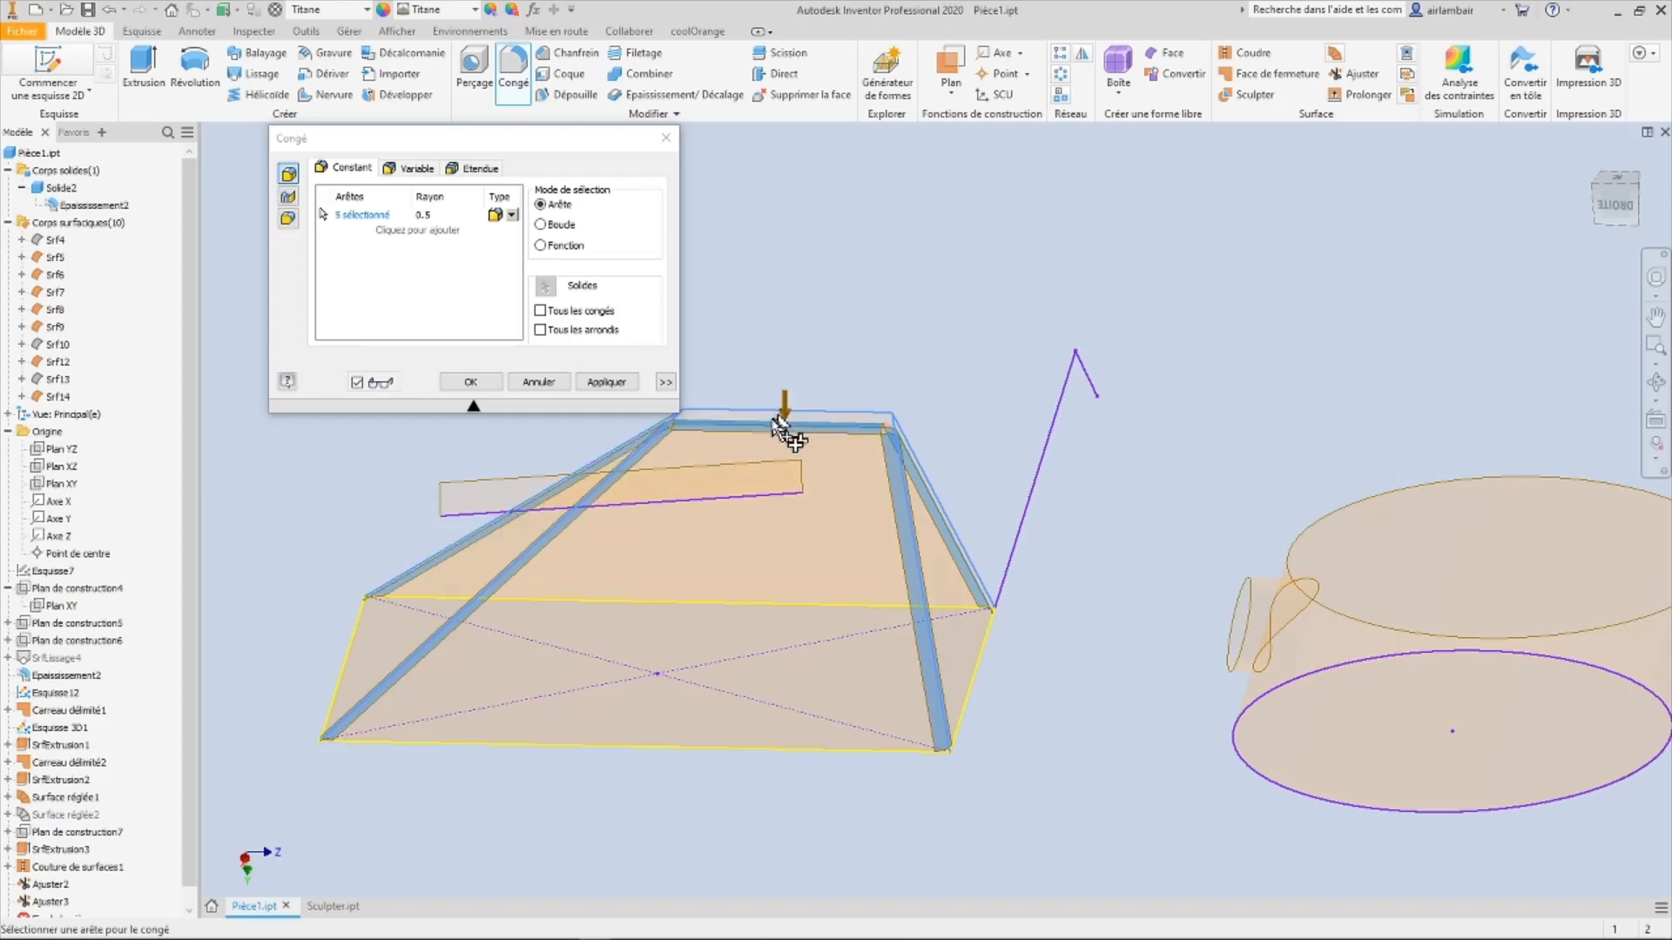
pyautogui.click(606, 383)
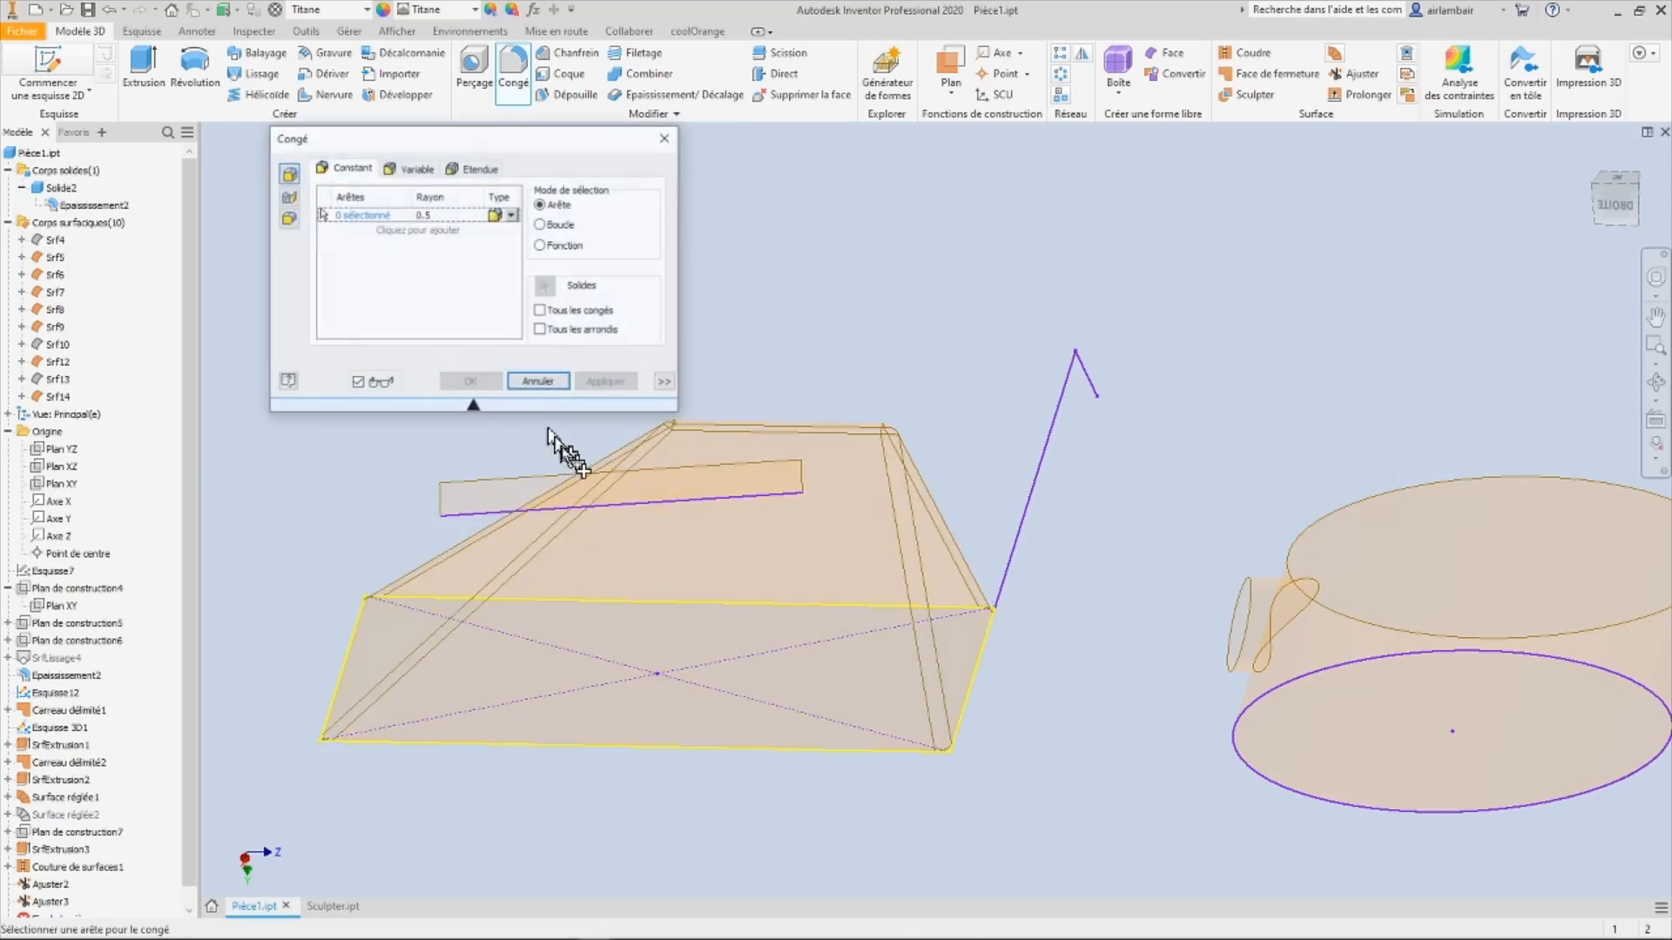
pyautogui.click(538, 384)
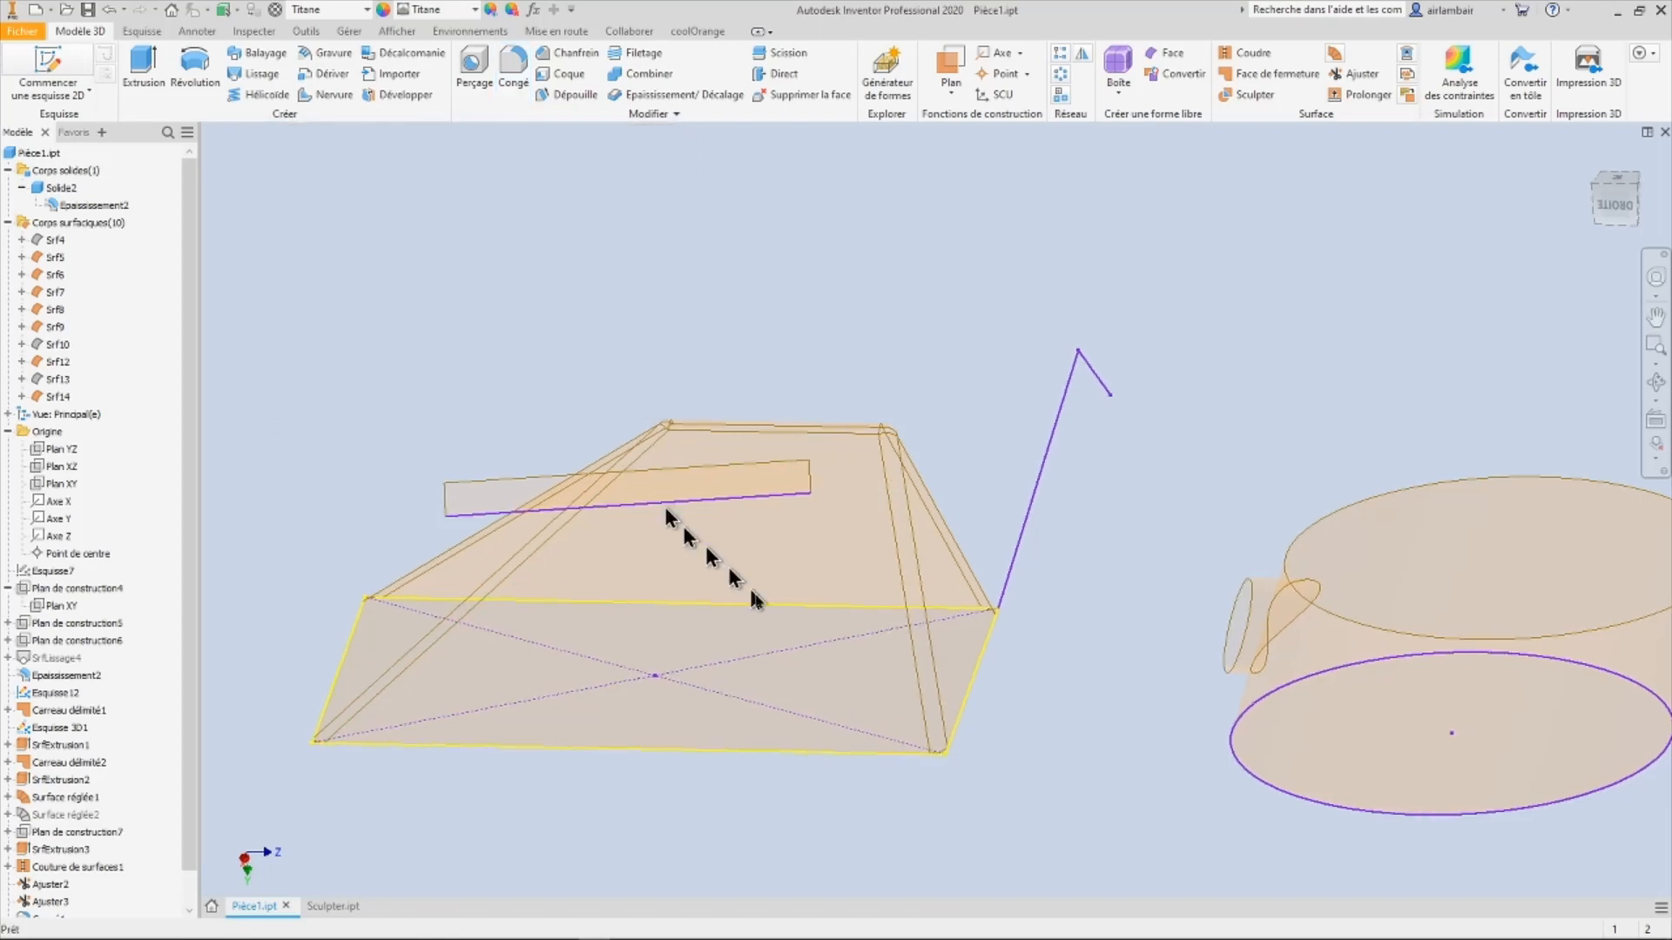
# Step: Fillet the upper rim of the circular extruded surface with a constant radius of 0.5 mm
pyautogui.keyDown('shift'); pyautogui.moveTo(691, 541); pyautogui.dragTo(595, 206, button='middle'); pyautogui.keyUp('shift')
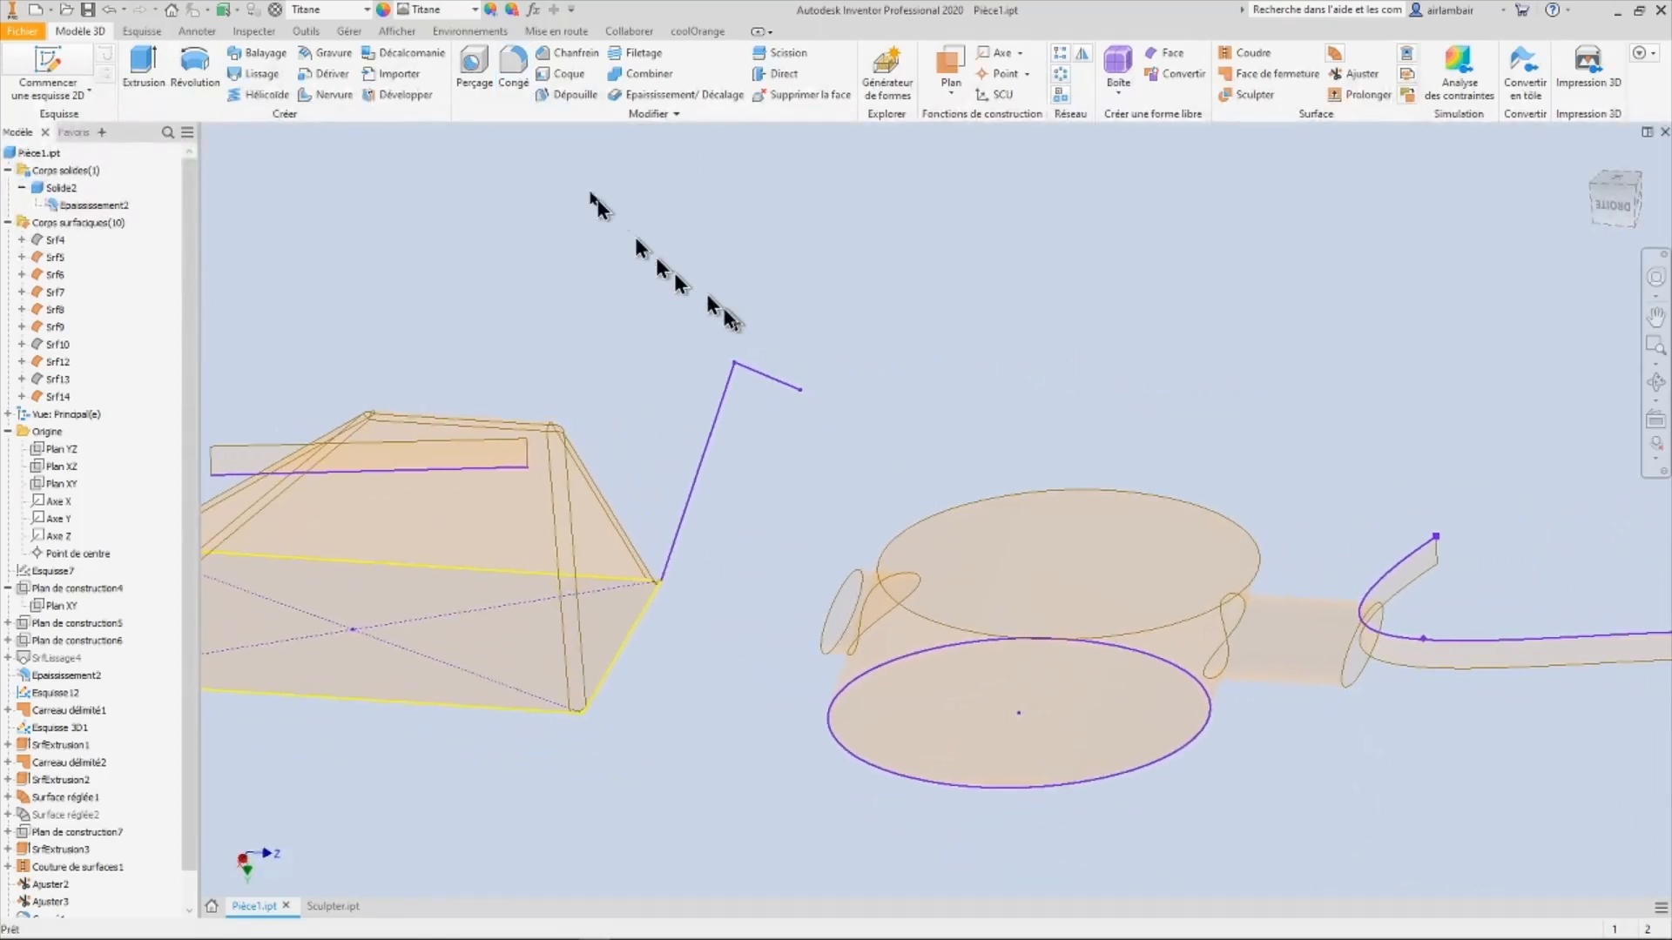
pyautogui.click(518, 87)
pyautogui.click(1149, 630)
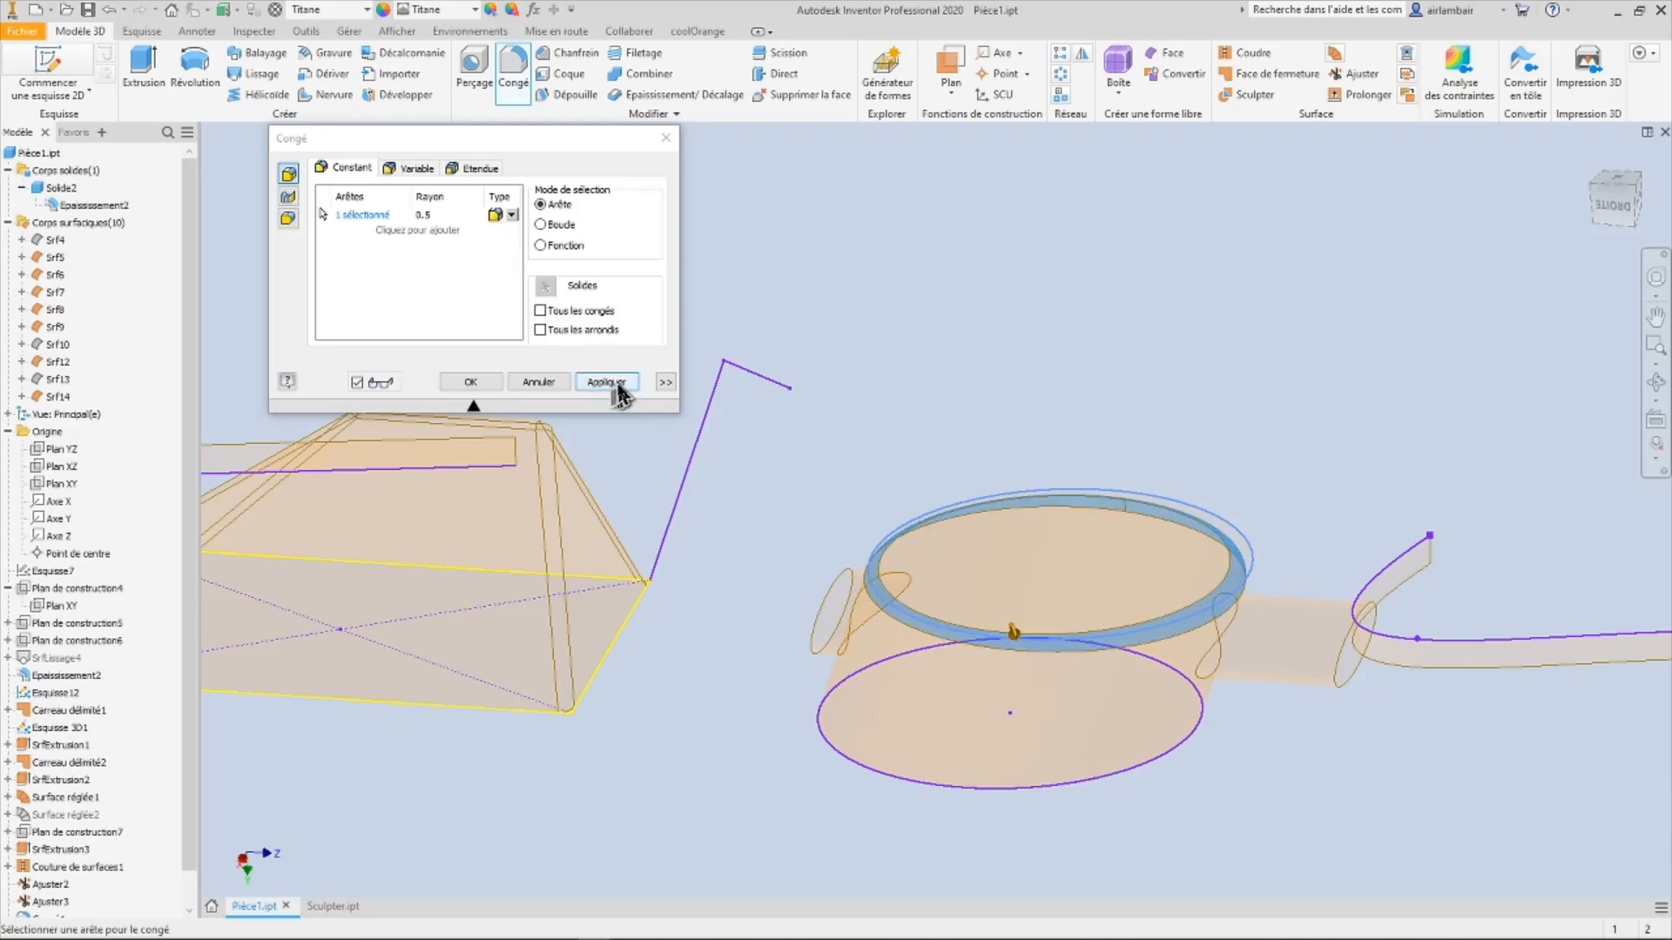
pyautogui.click(609, 383)
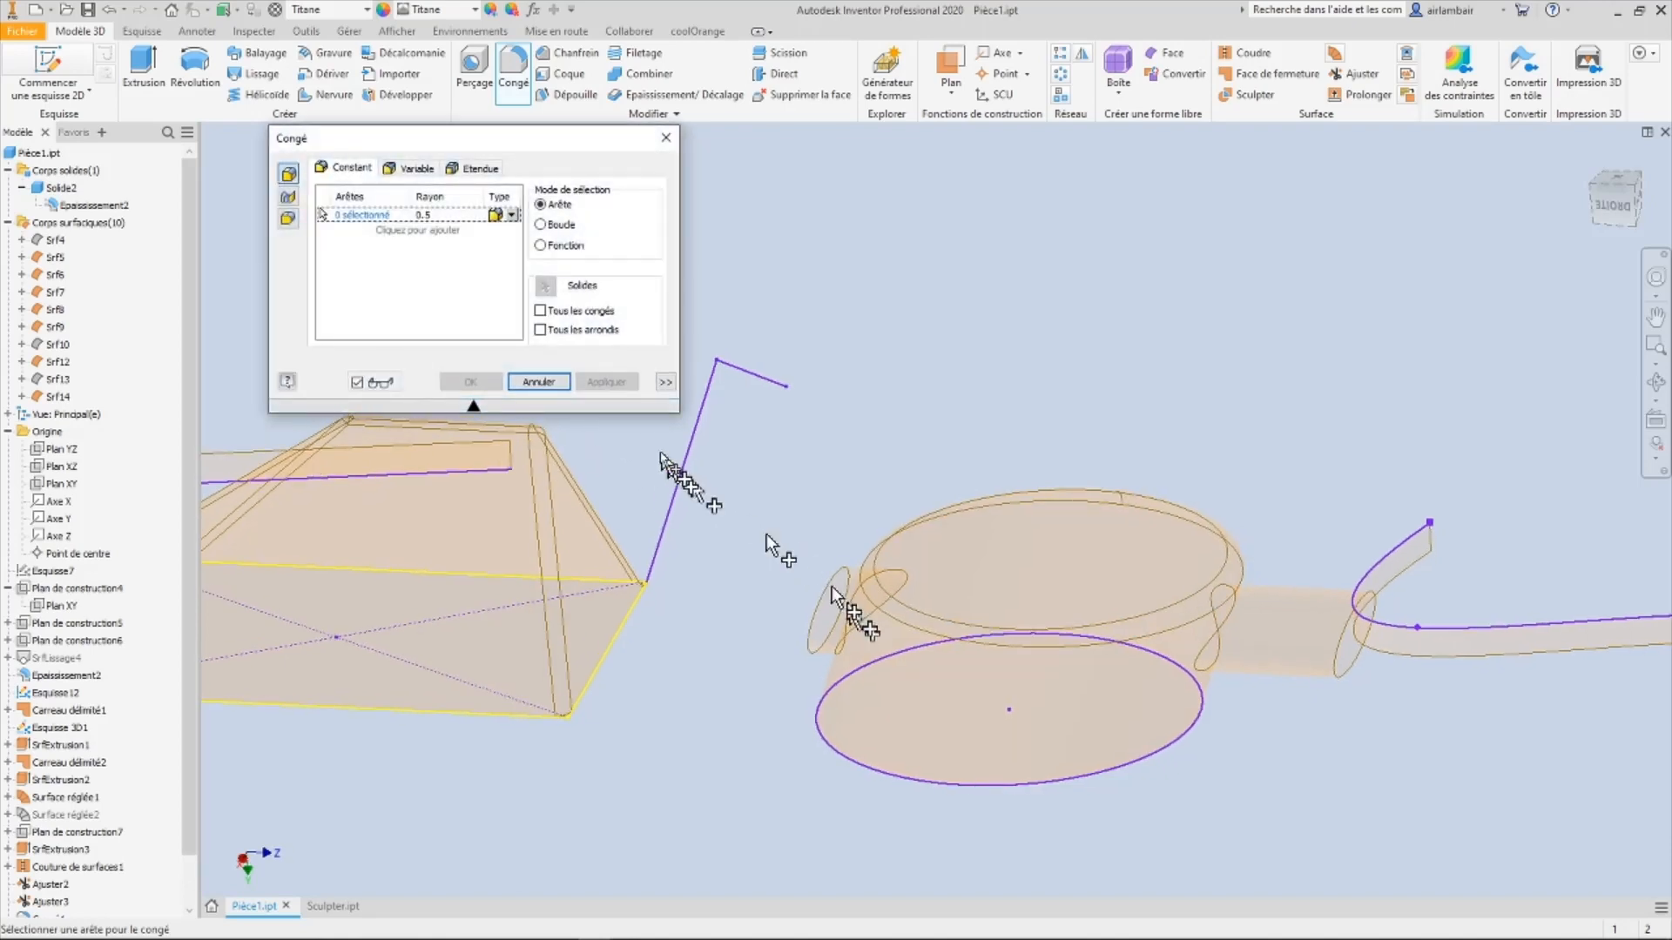
pyautogui.click(537, 385)
pyautogui.keyDown('shift'); pyautogui.moveTo(818, 531); pyautogui.dragTo(779, 657, button='middle'); pyautogui.keyUp('shift')
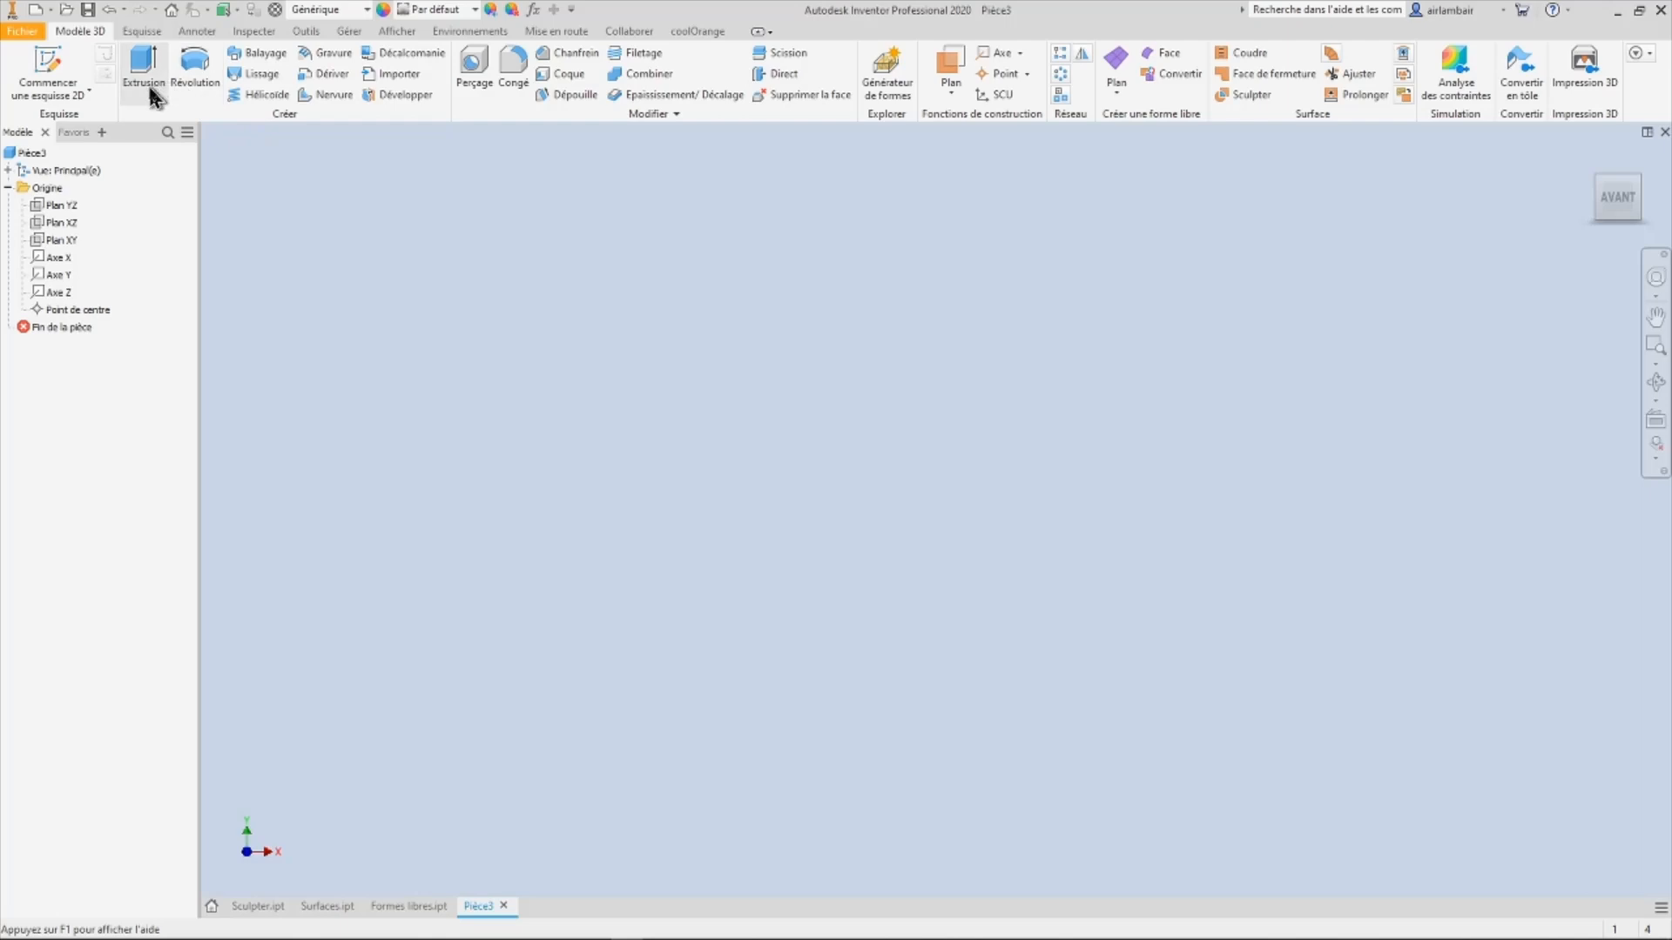
# Step: Sketch a circle about 24 mm in diameter centred on the origin of the XZ plane and finish the sketch
pyautogui.click(88, 92)
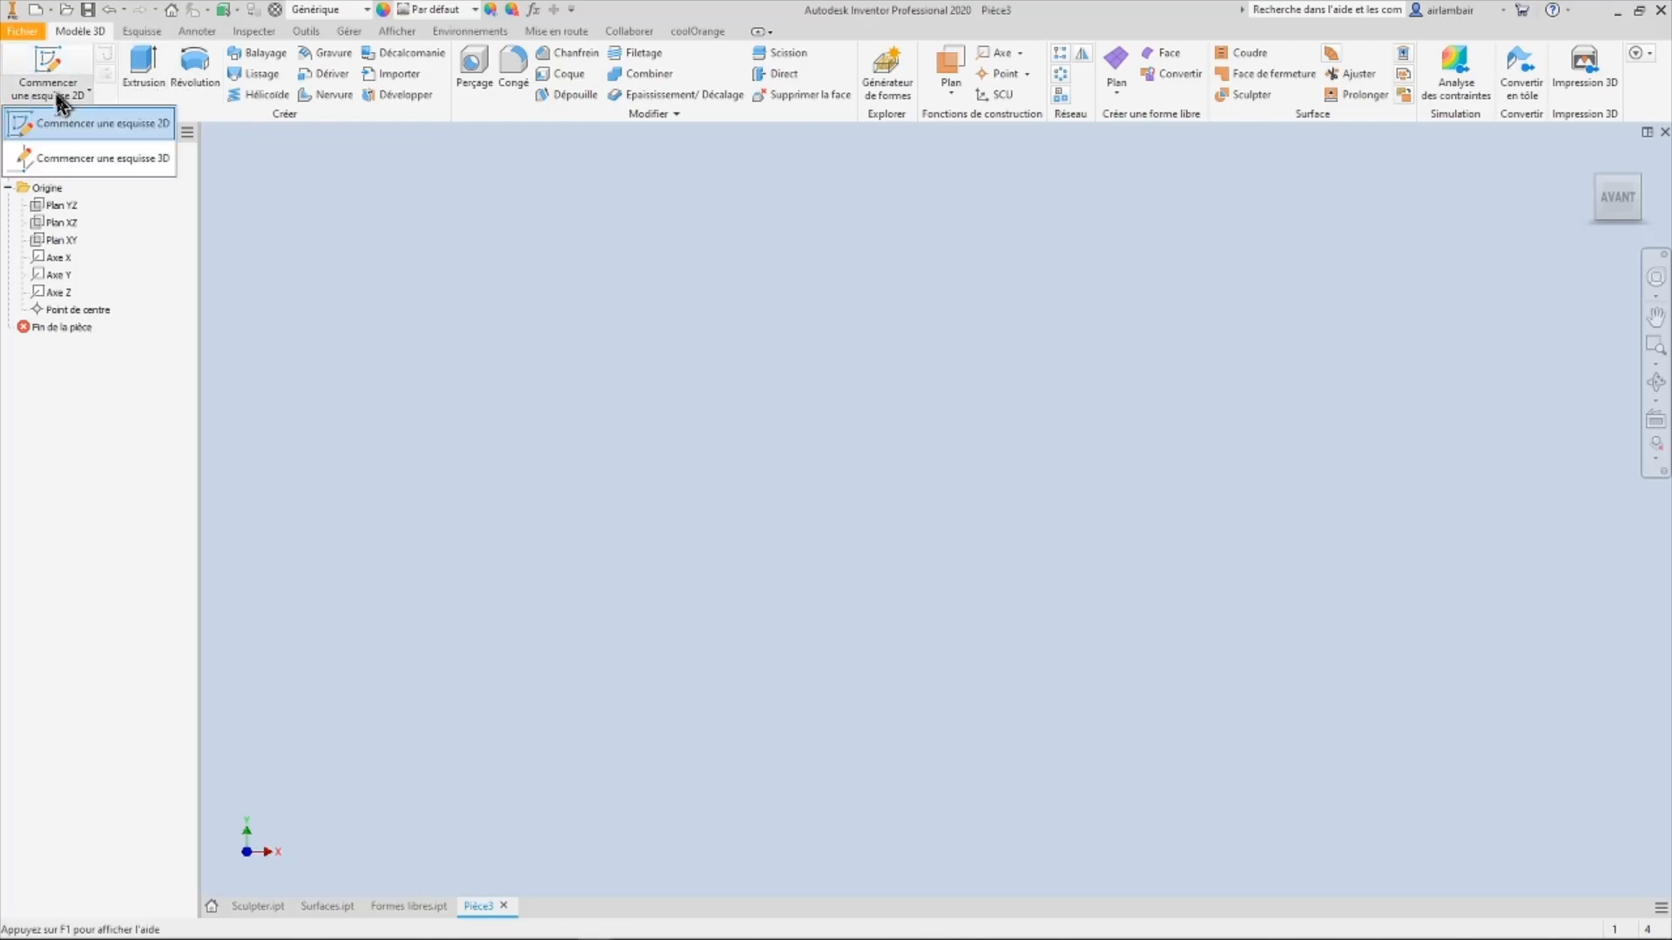
pyautogui.click(93, 129)
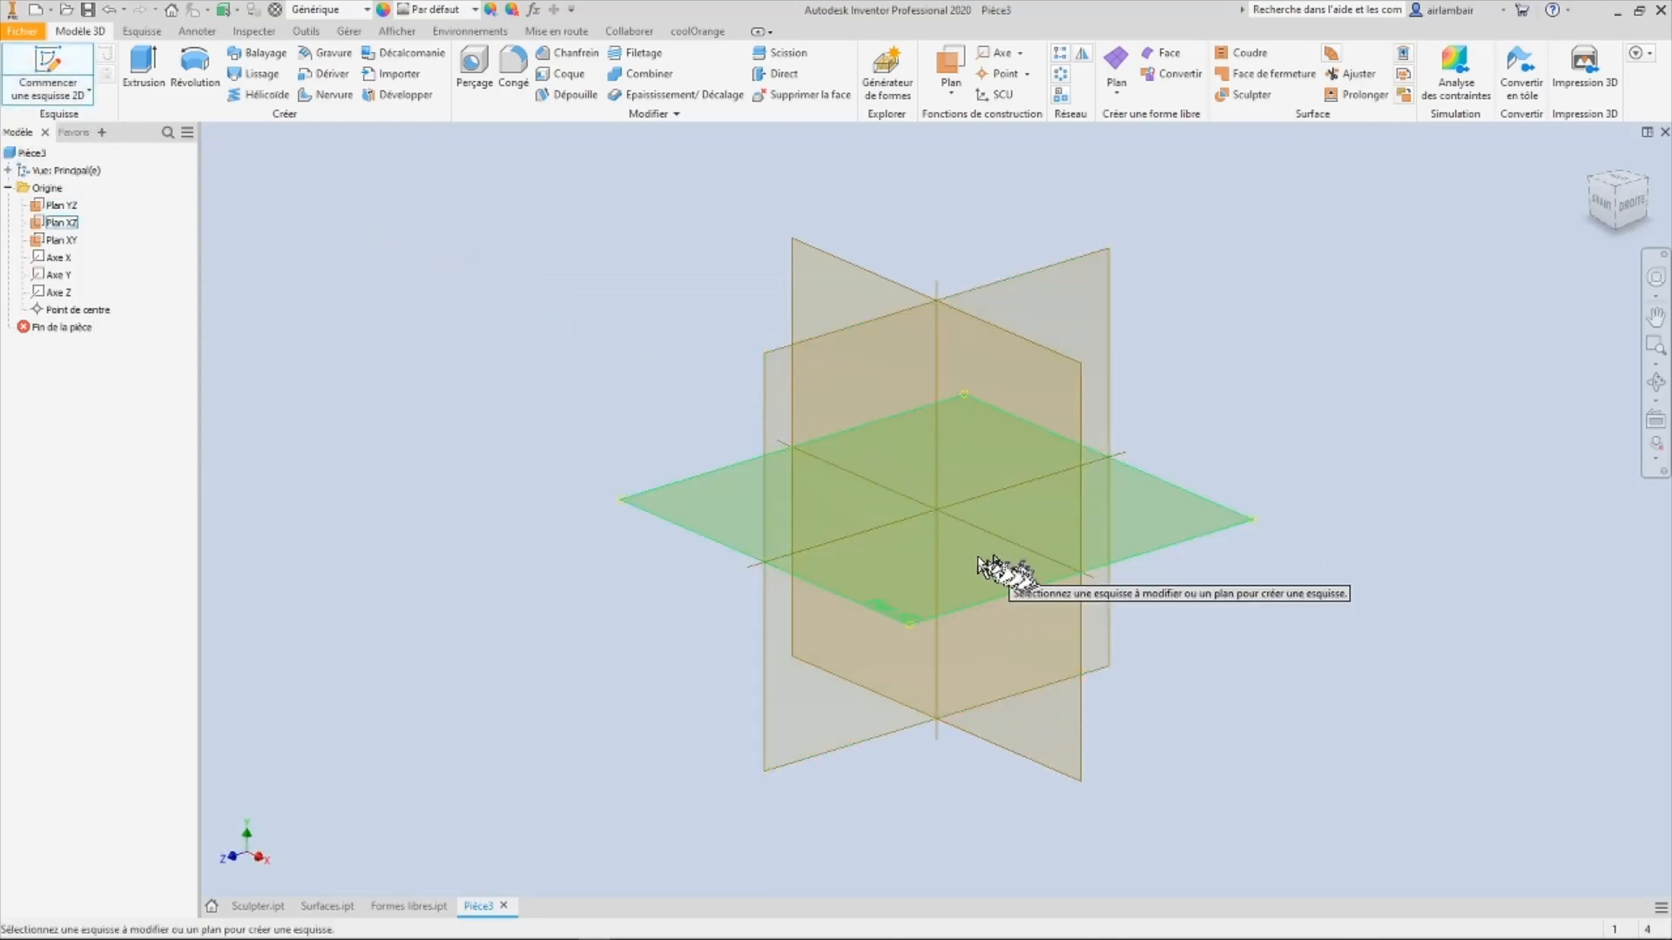
pyautogui.click(1137, 522)
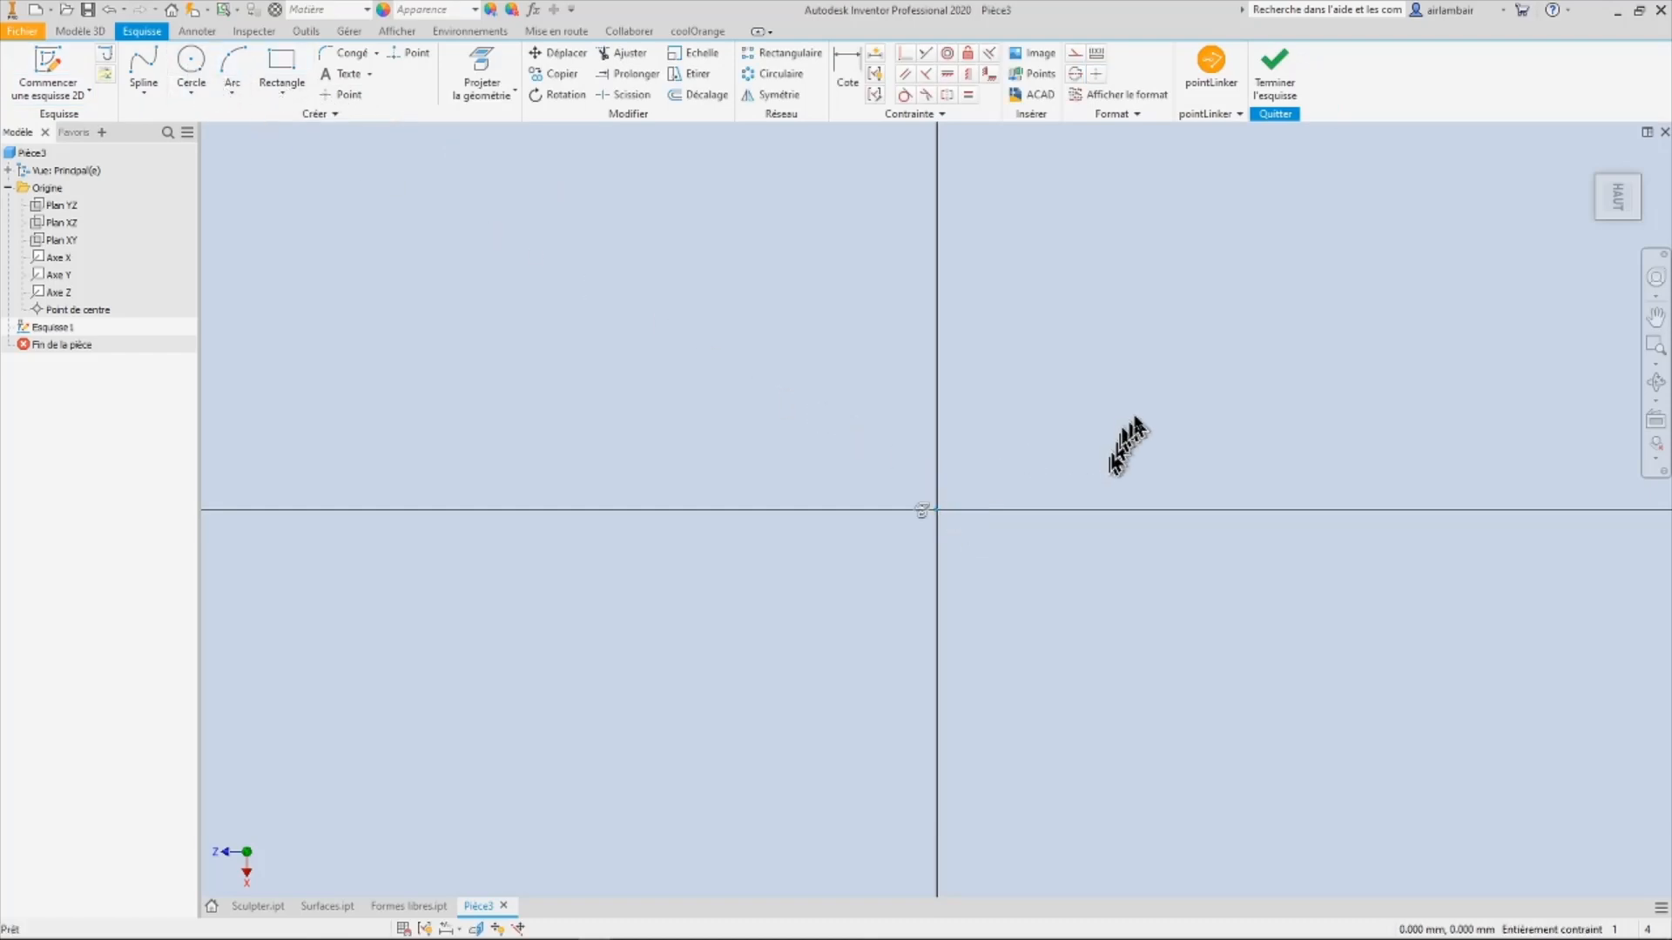
pyautogui.click(205, 73)
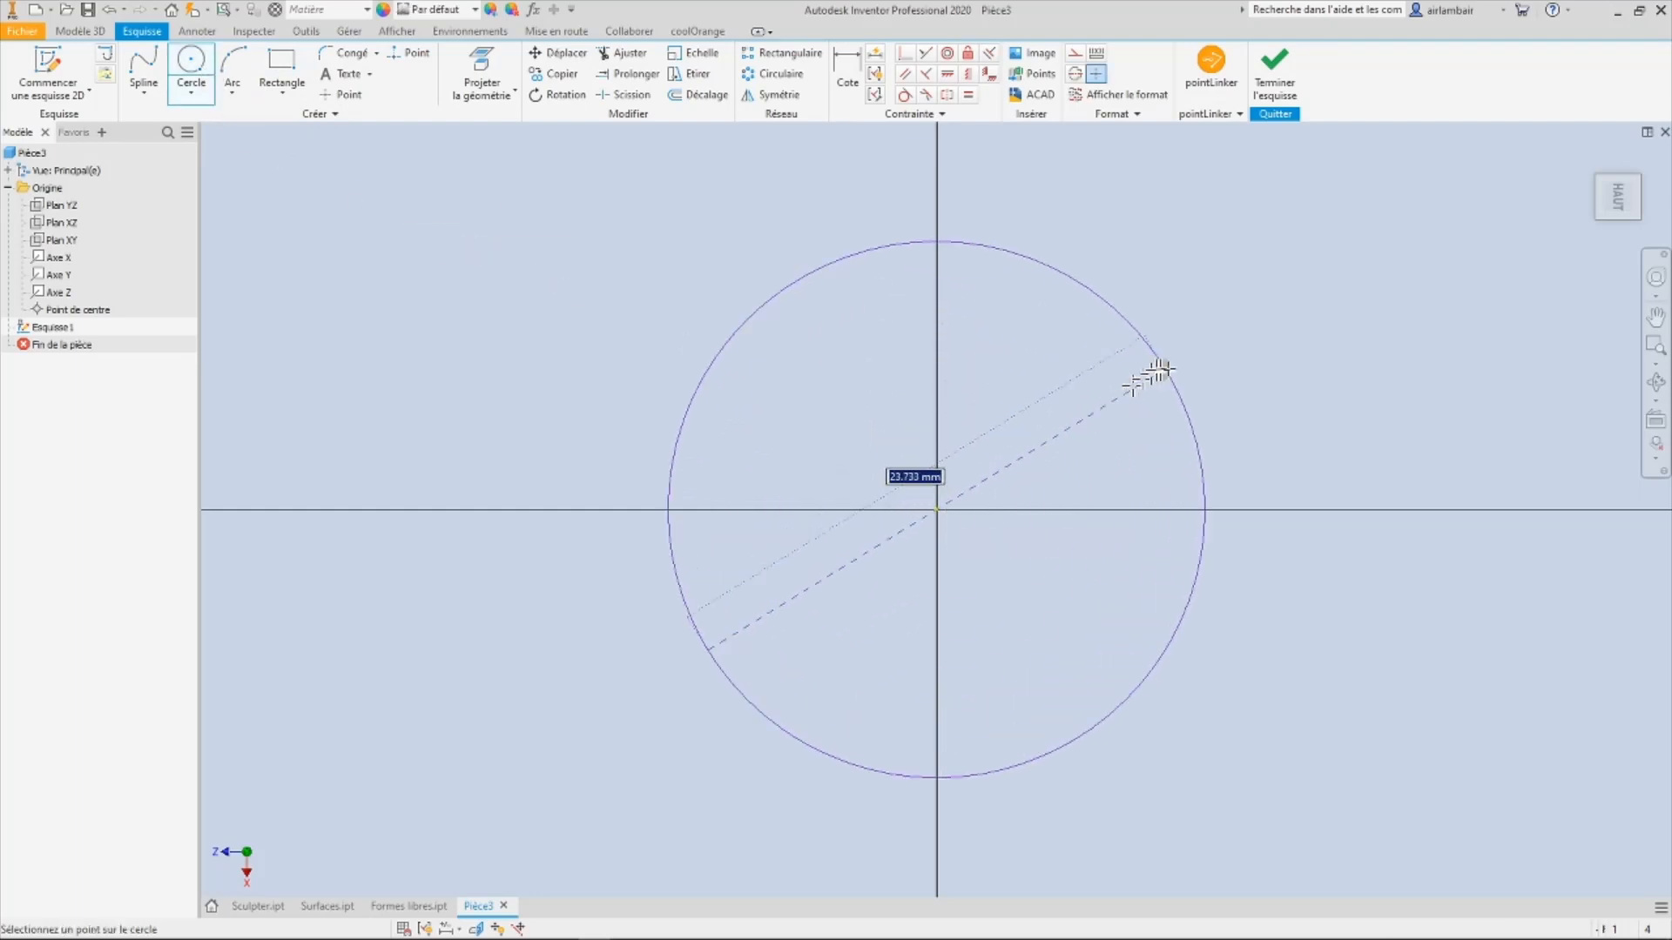
pyautogui.click(1169, 361)
pyautogui.click(1275, 79)
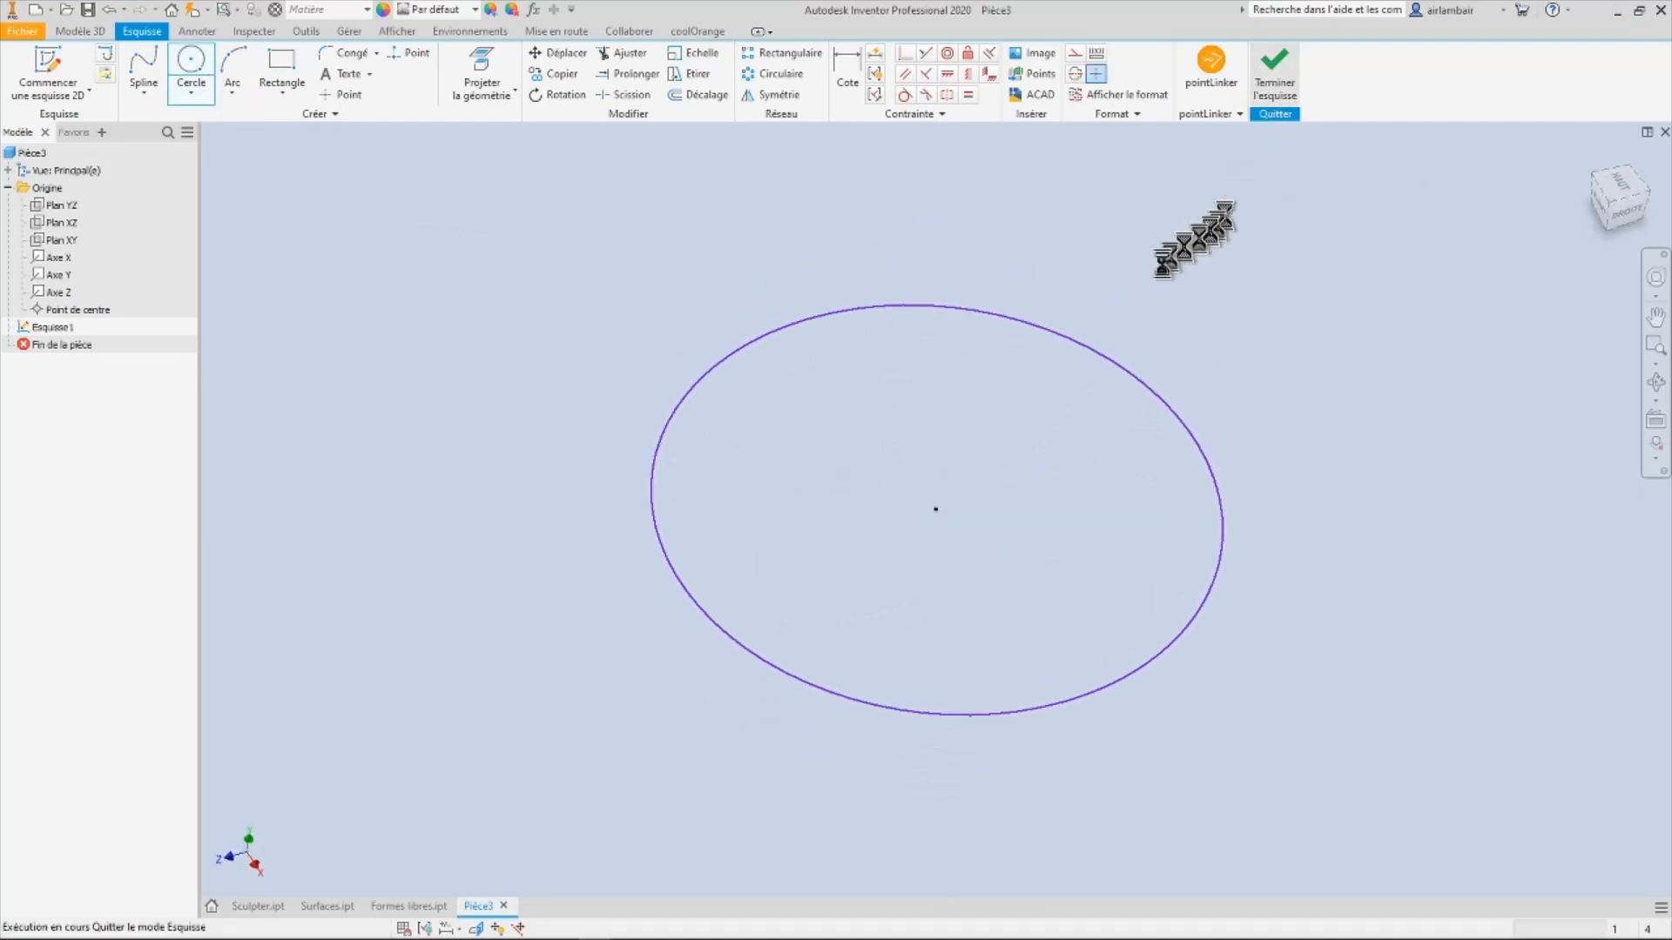
# Step: Extrude the circle 57.75 mm upward in surface mode to make an open cylinder
pyautogui.click(152, 65)
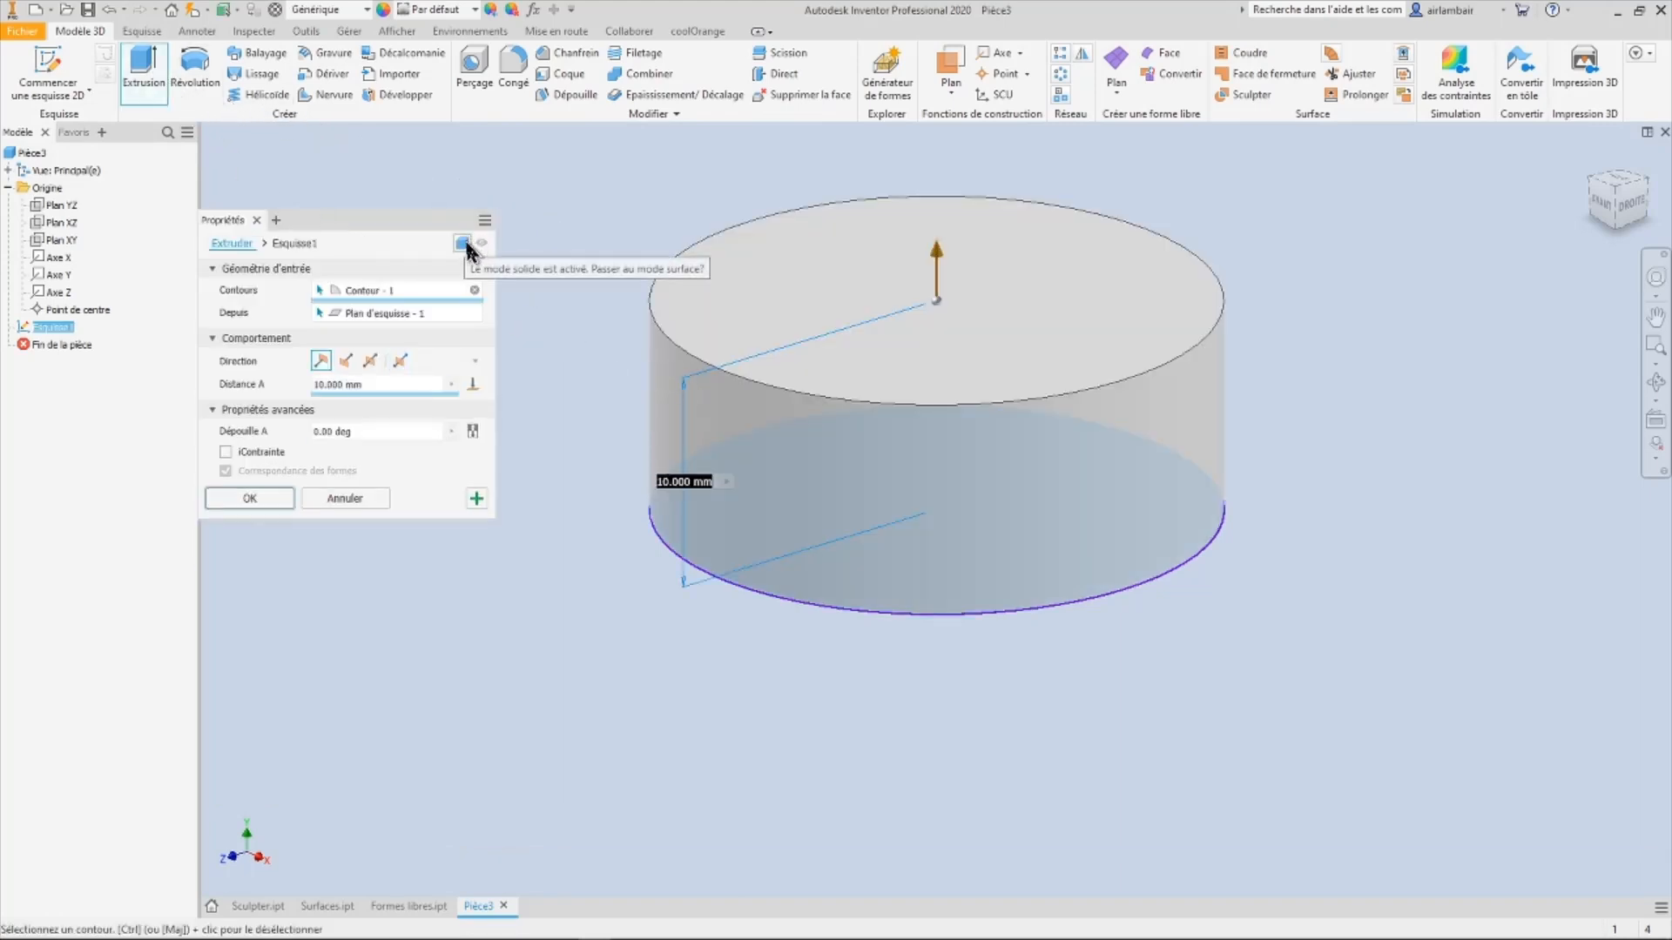
pyautogui.click(463, 244)
pyautogui.scroll(10, 910, 444)
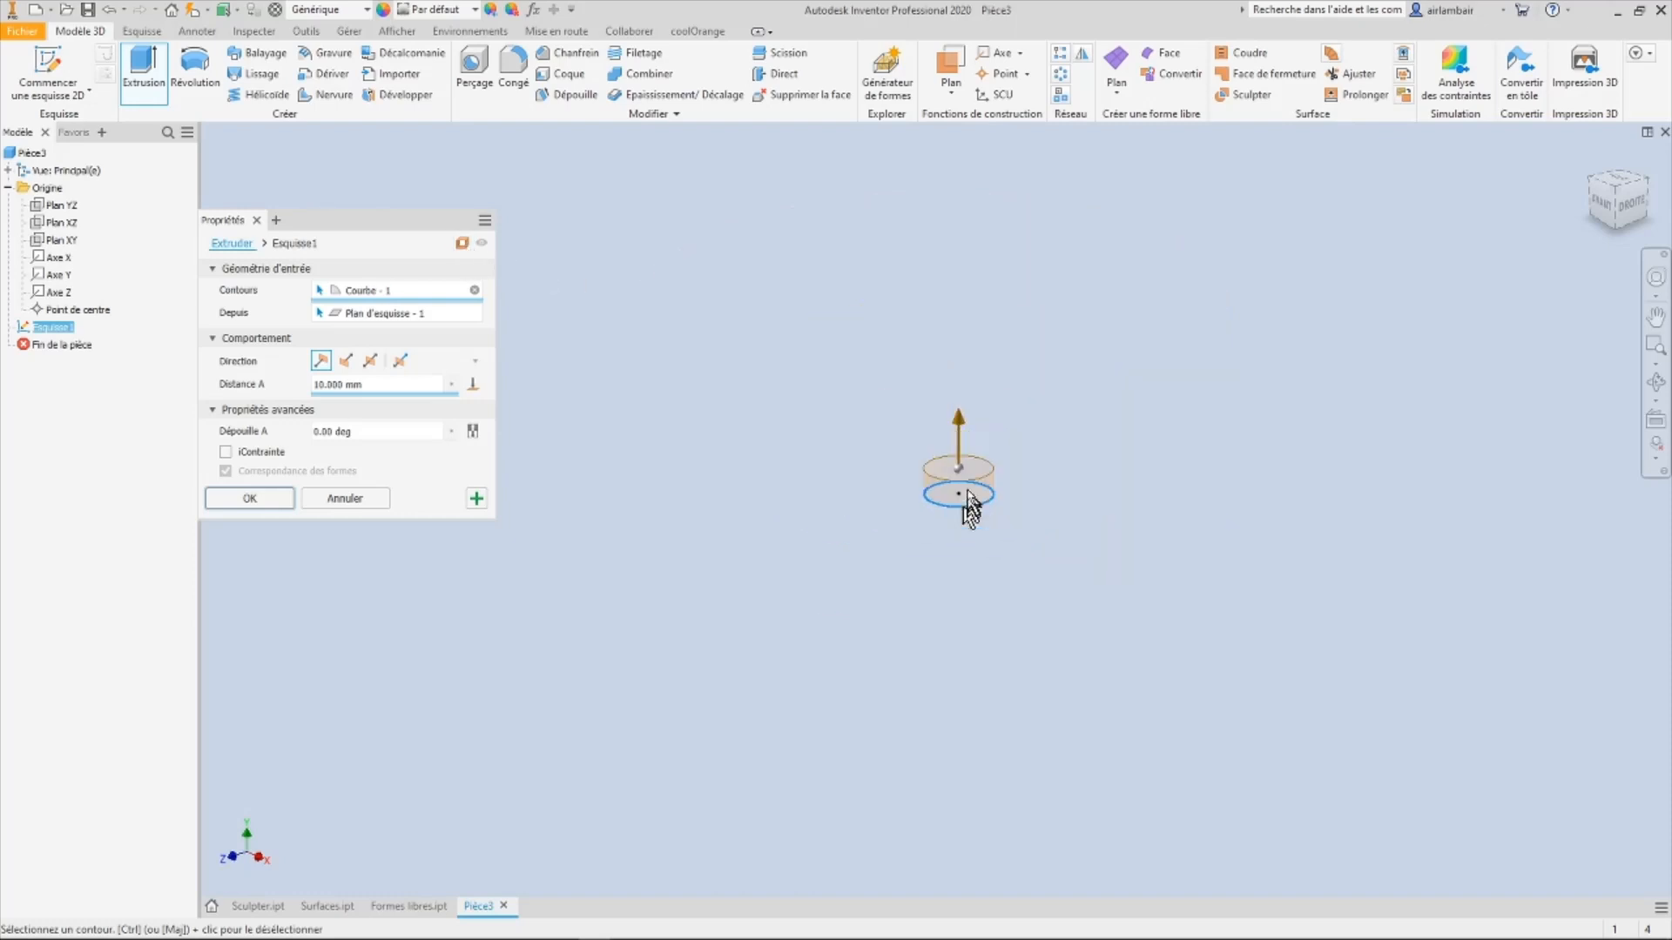
pyautogui.moveTo(958, 420); pyautogui.dragTo(967, 298)
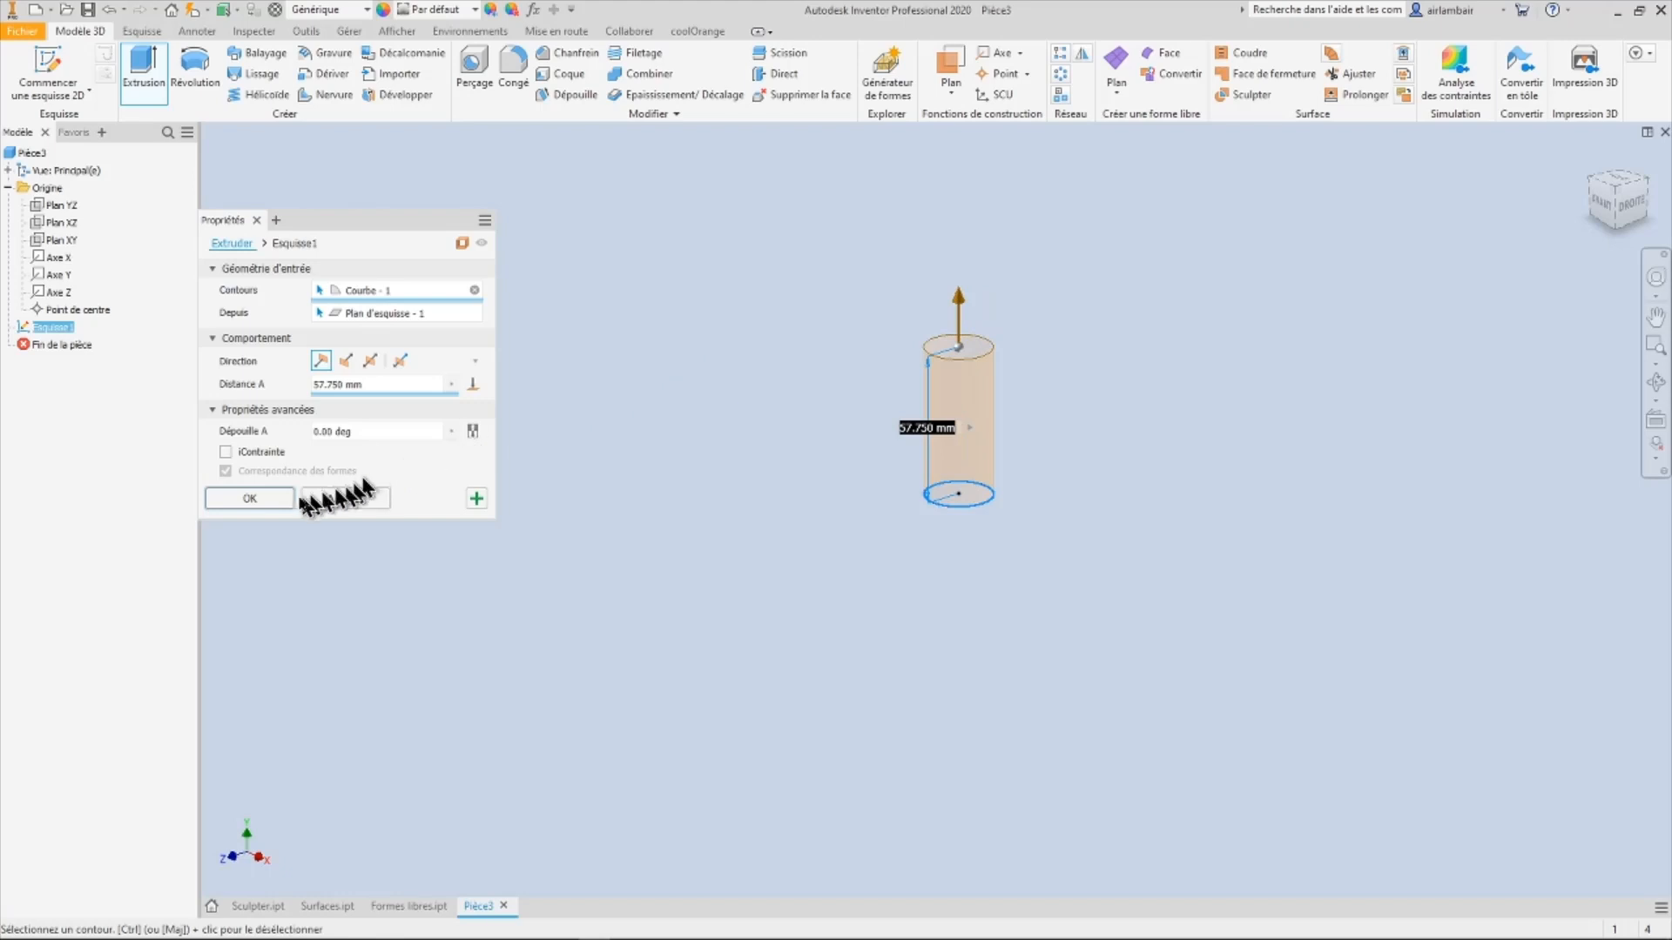
pyautogui.click(251, 498)
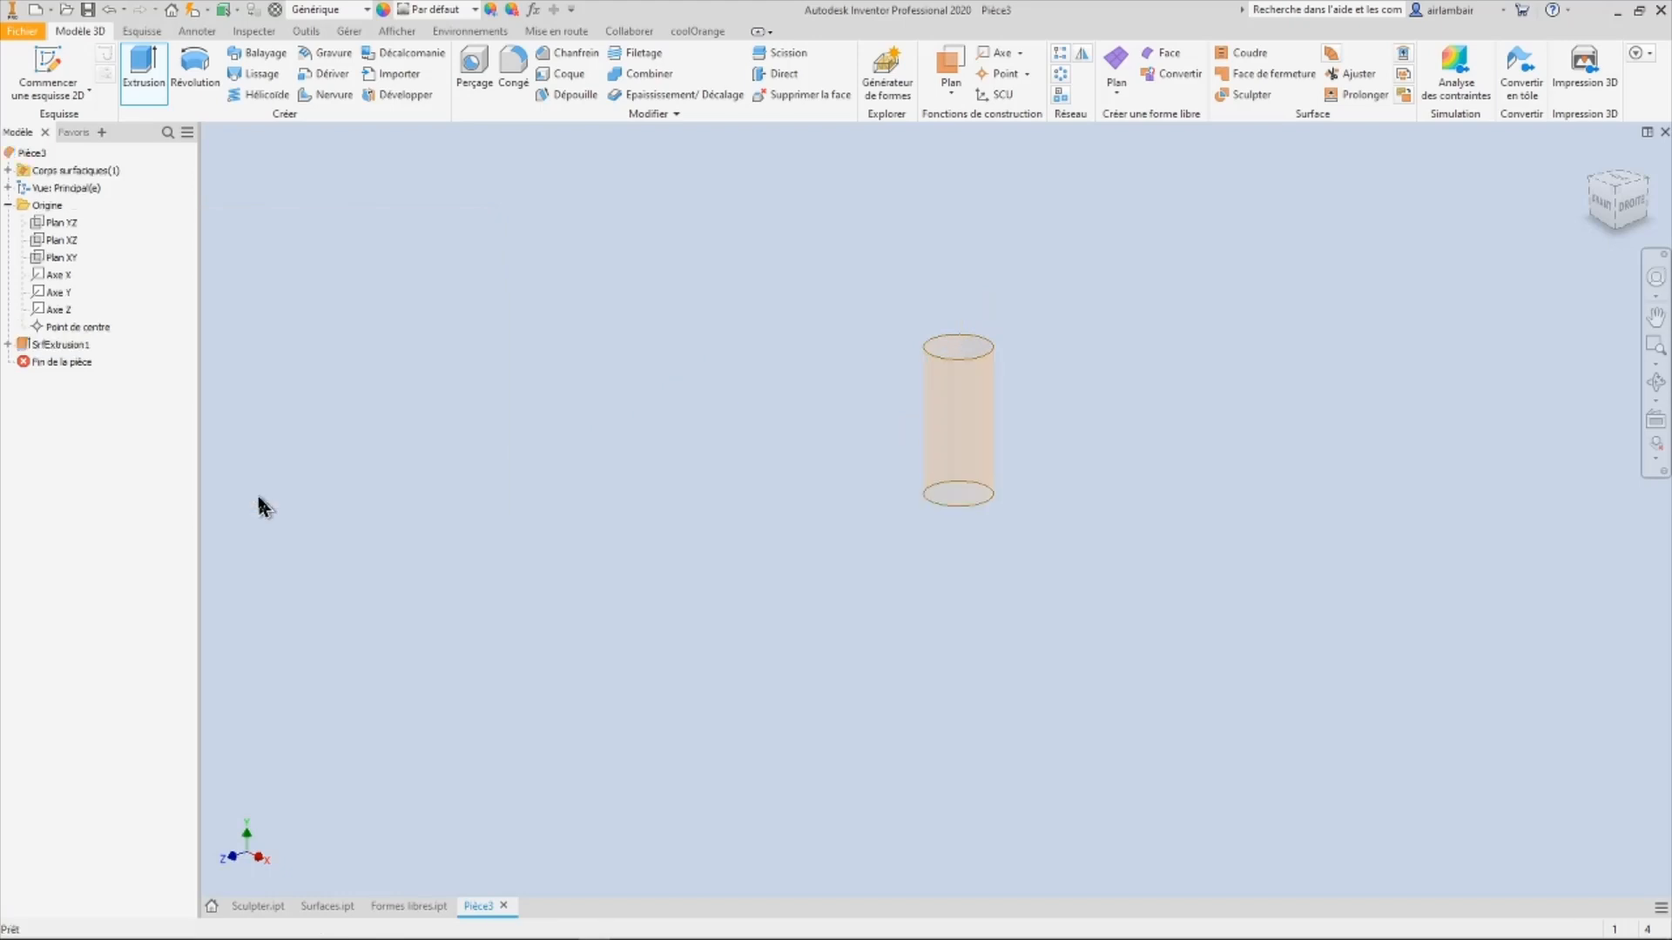
pyautogui.scroll(-4, 1045, 431)
pyautogui.keyDown('shift'); pyautogui.moveTo(1054, 428); pyautogui.dragTo(1019, 409, button='middle'); pyautogui.keyUp('shift')
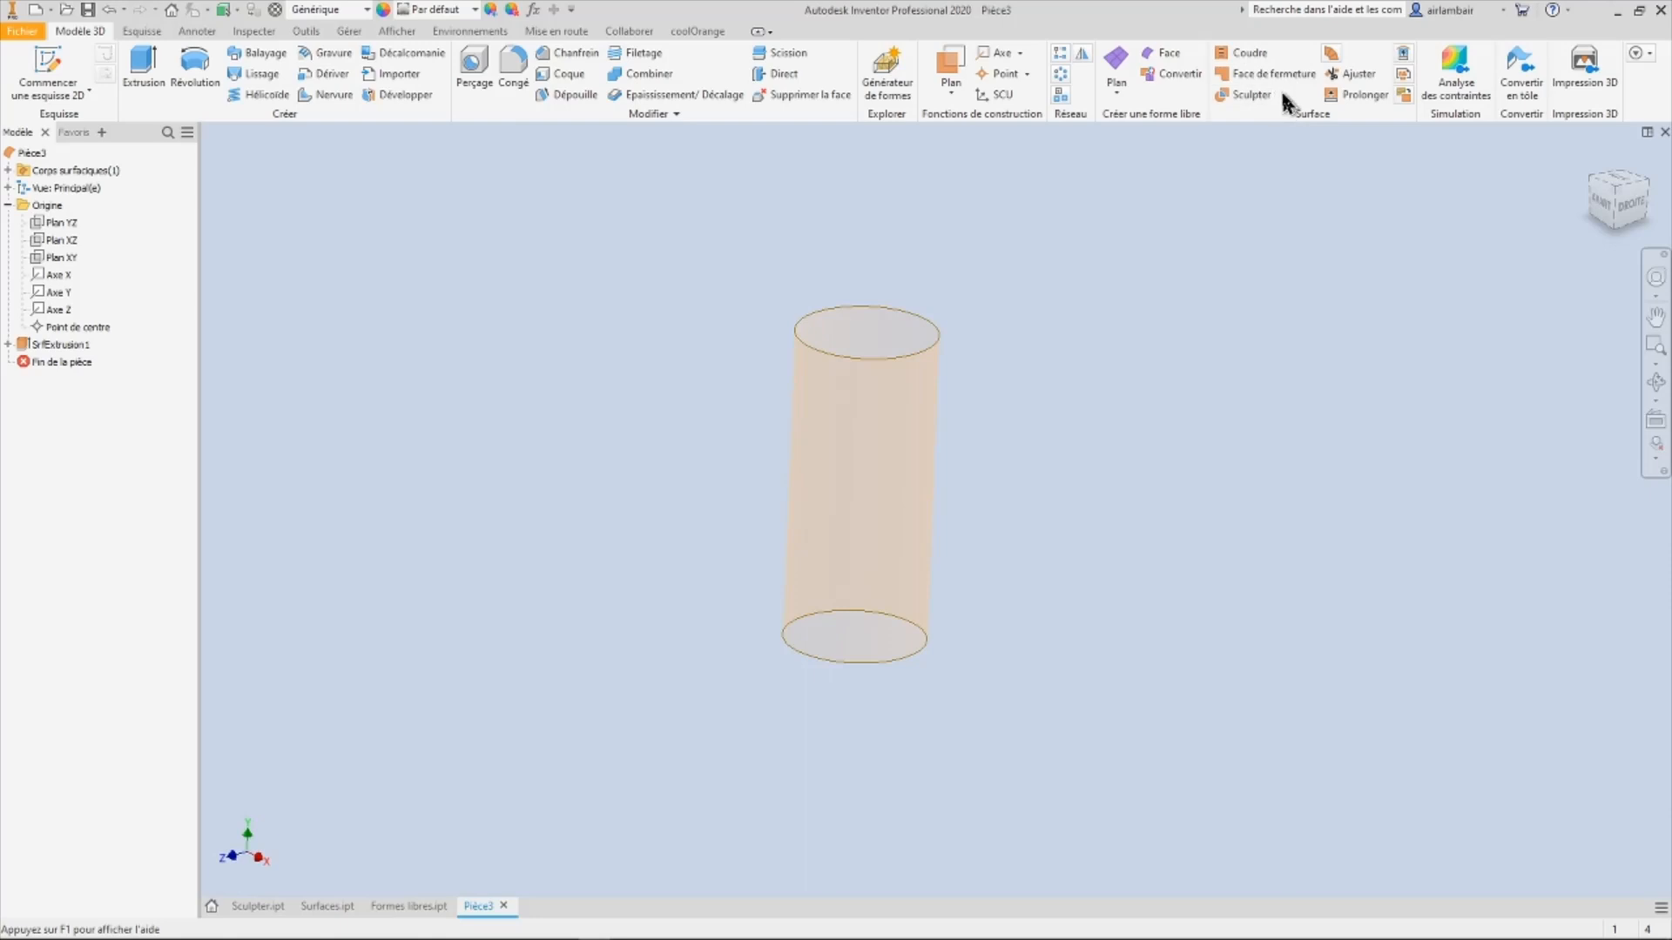
# Step: Convert the cylindrical surface into a freeform with 7 faces in length and 4 in width, using uniform spacing
pyautogui.click(1174, 77)
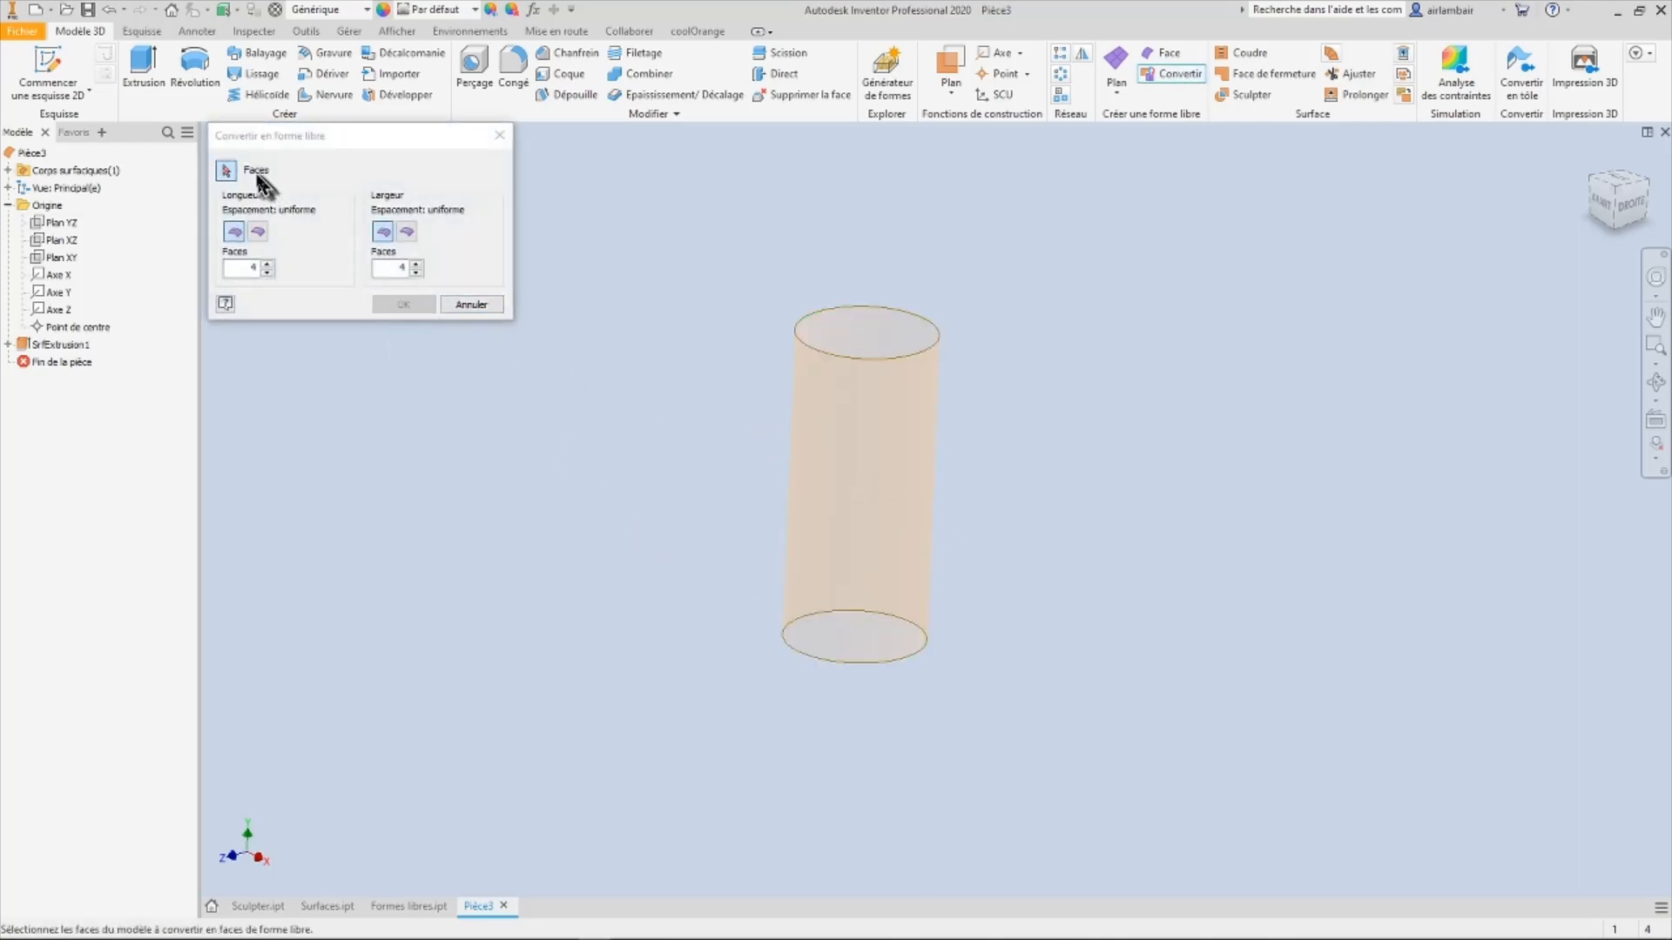
pyautogui.click(858, 444)
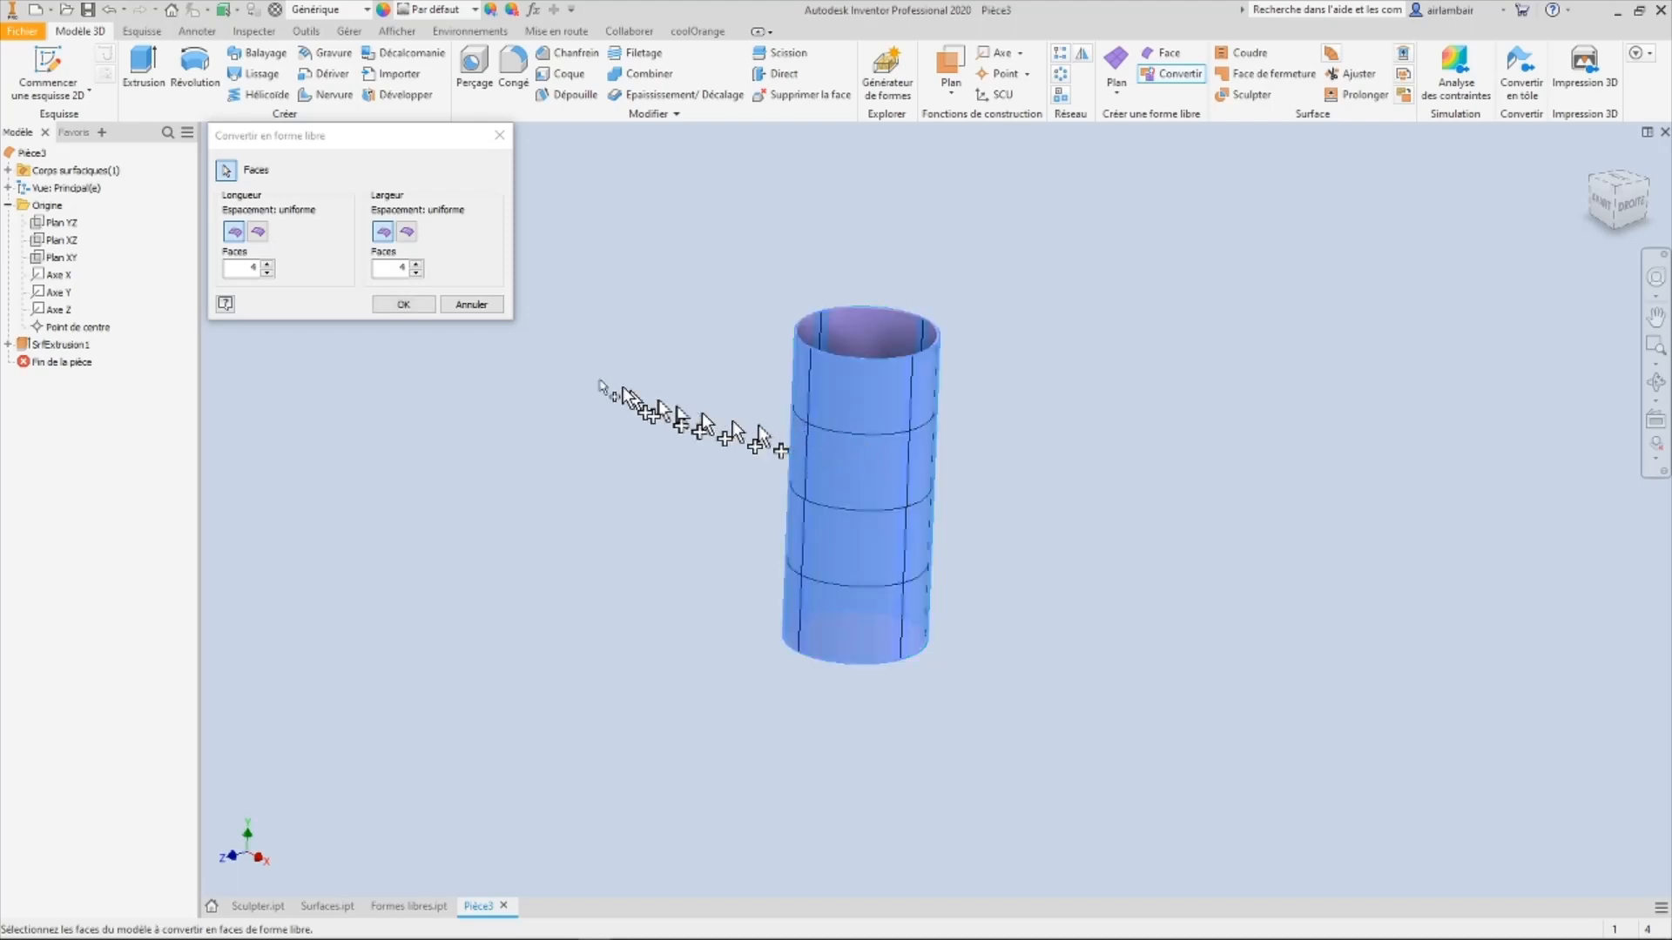
pyautogui.click(268, 266)
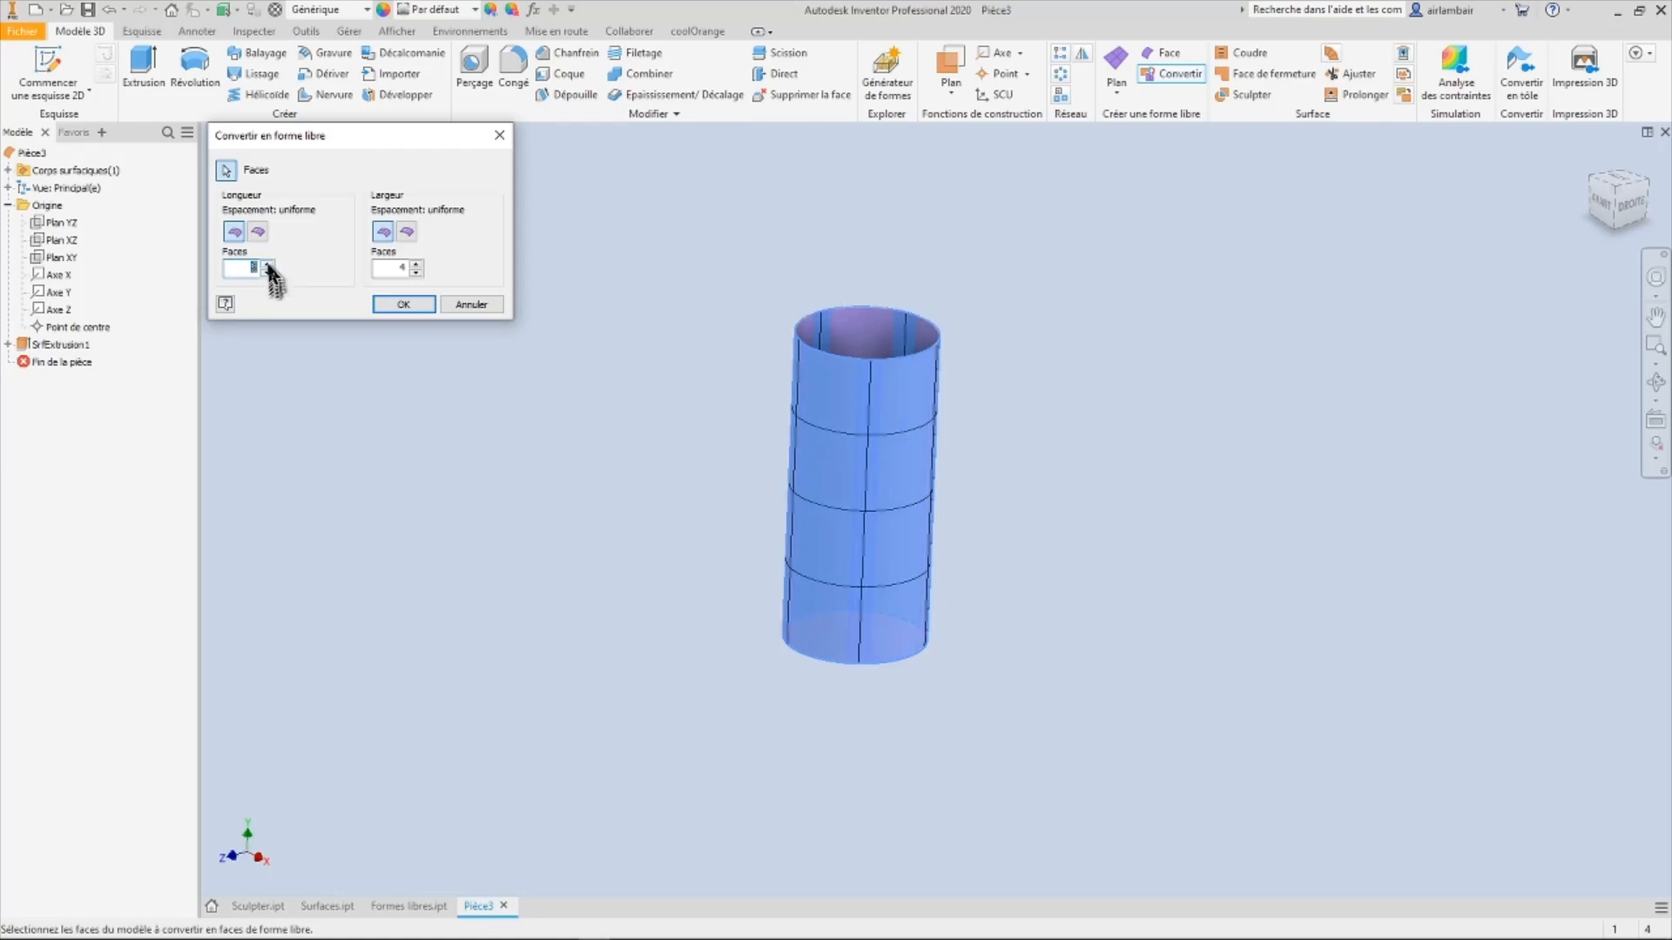
pyautogui.click(269, 265)
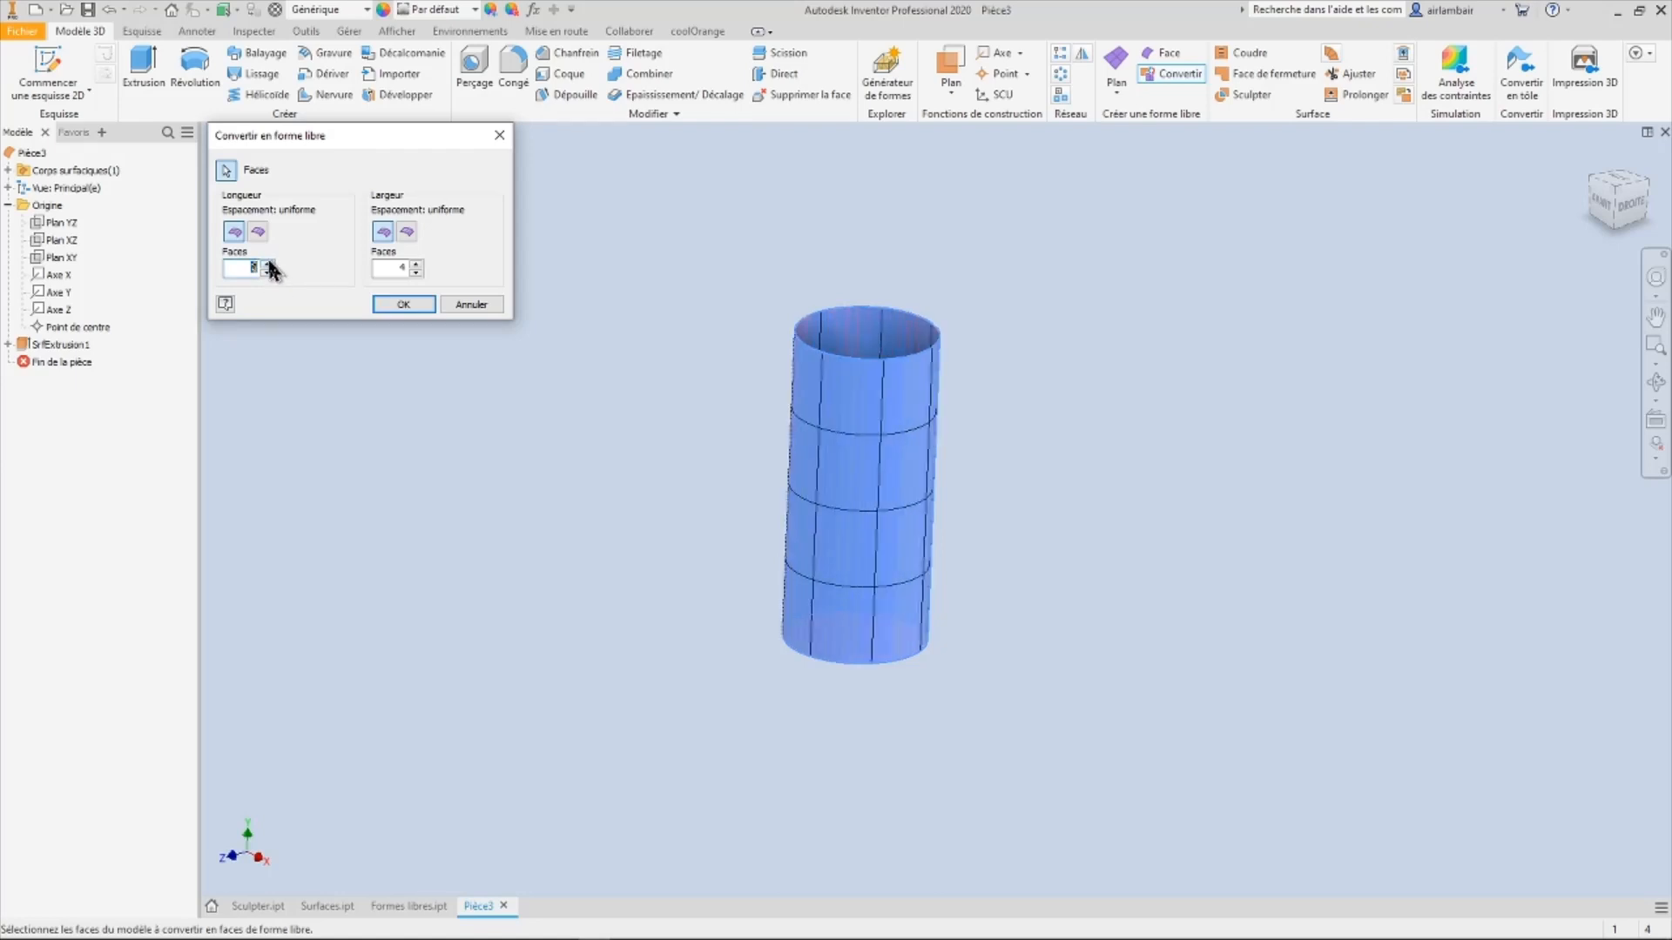
pyautogui.scroll(-5, 914, 340)
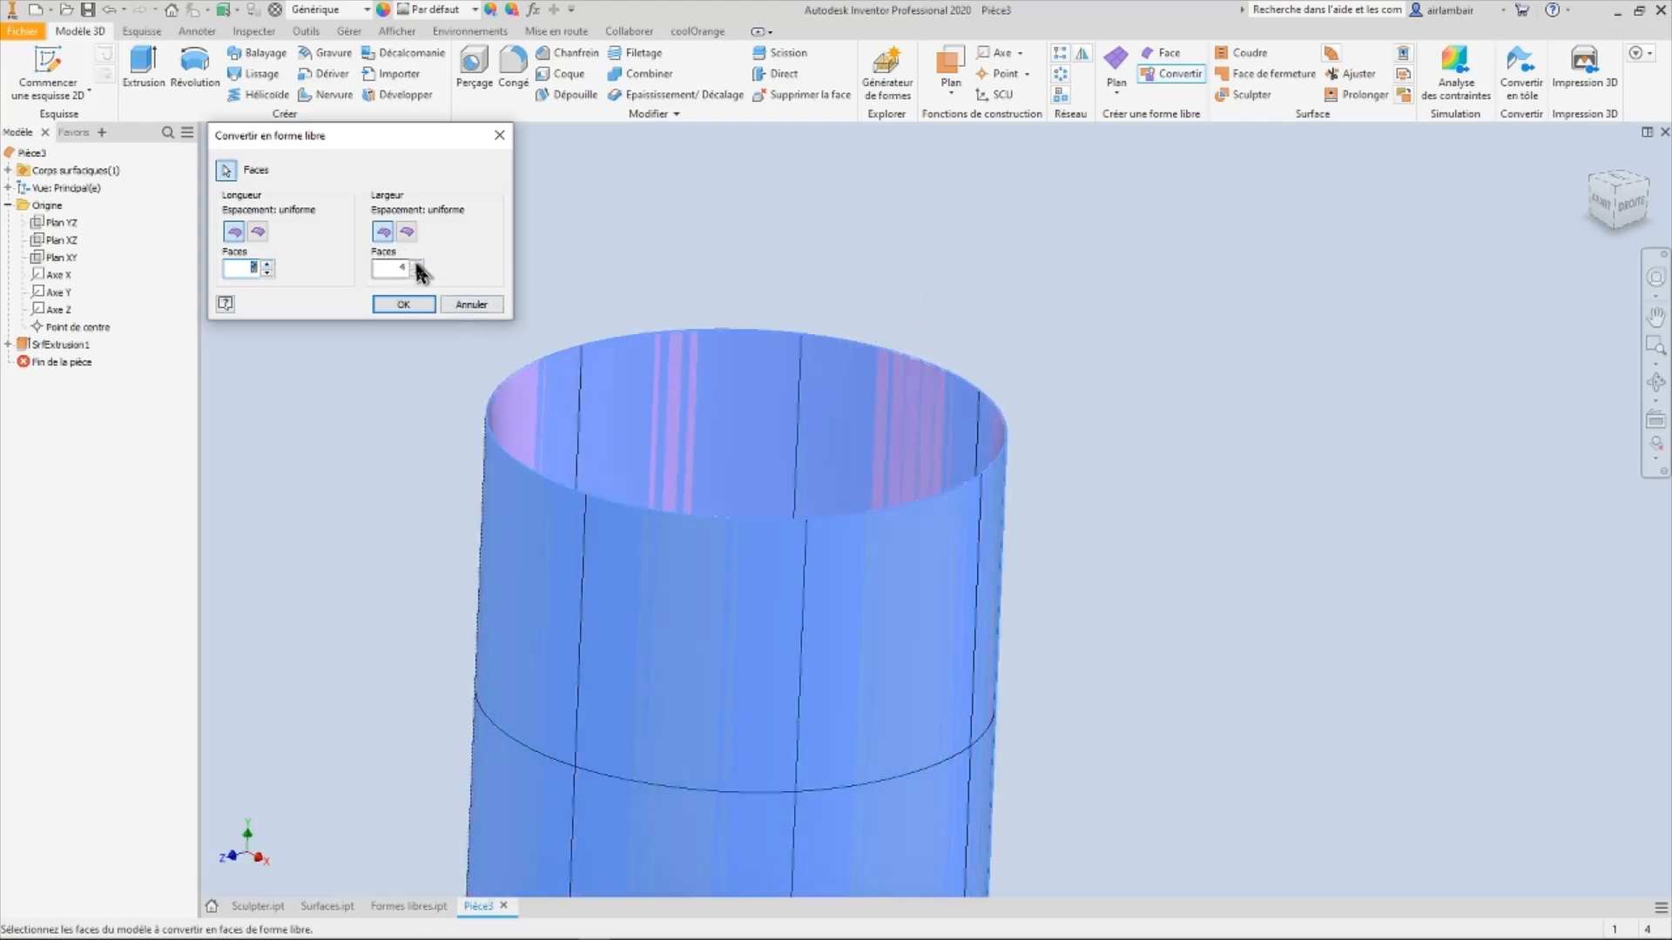
pyautogui.scroll(5, 559, 253)
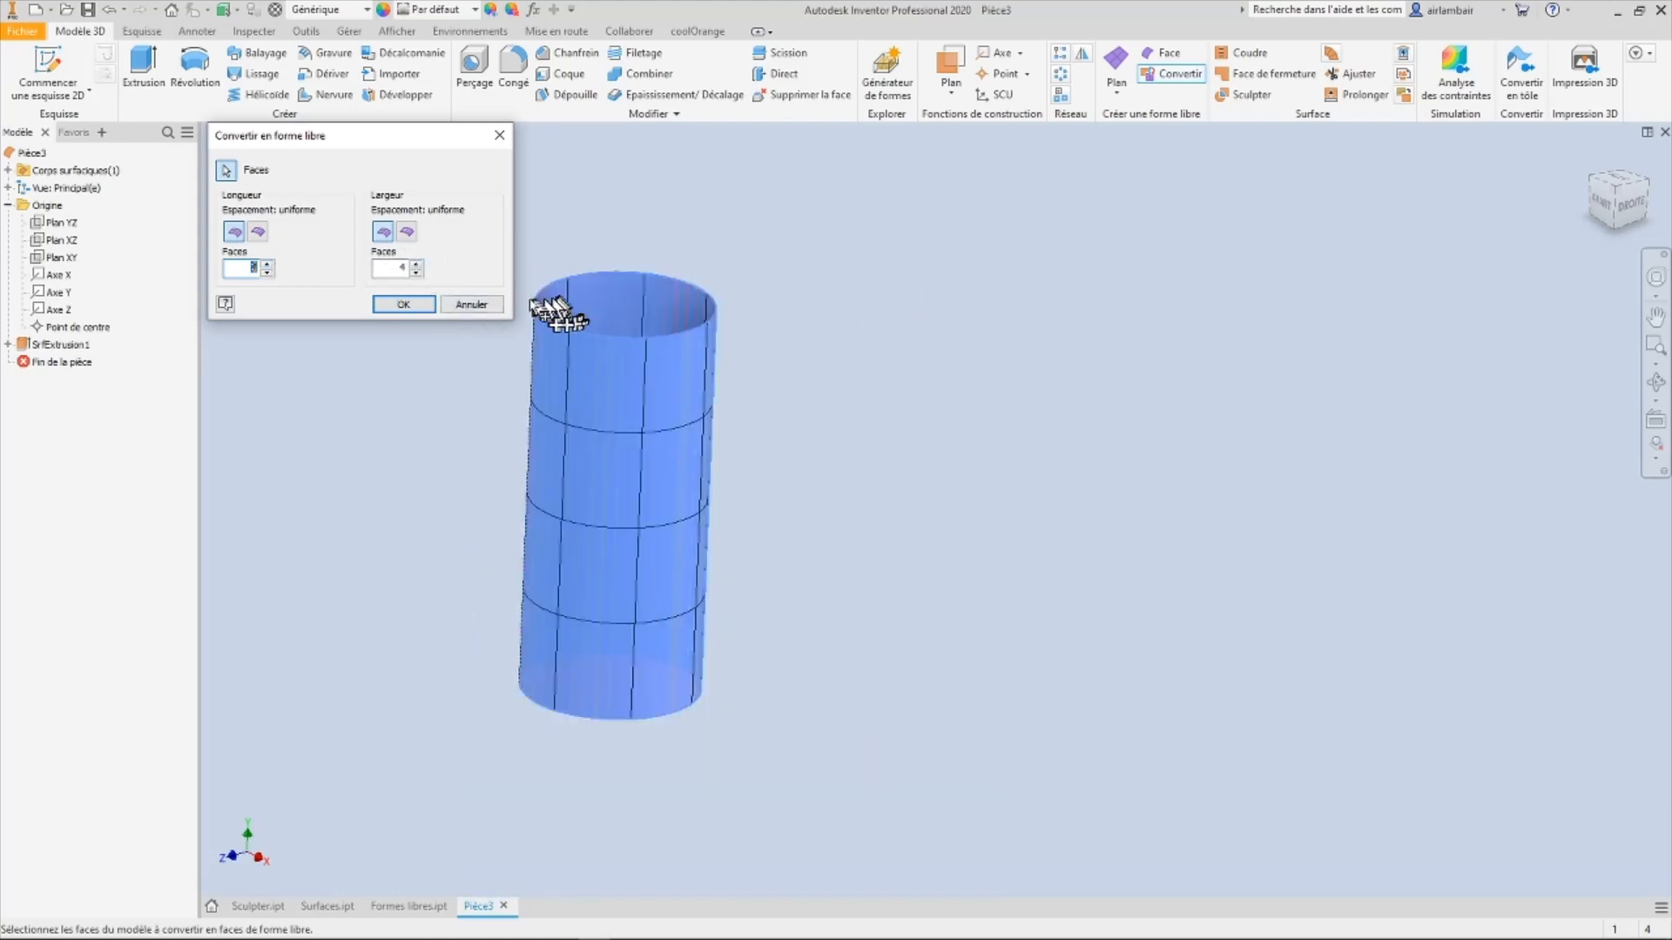
pyautogui.click(416, 272)
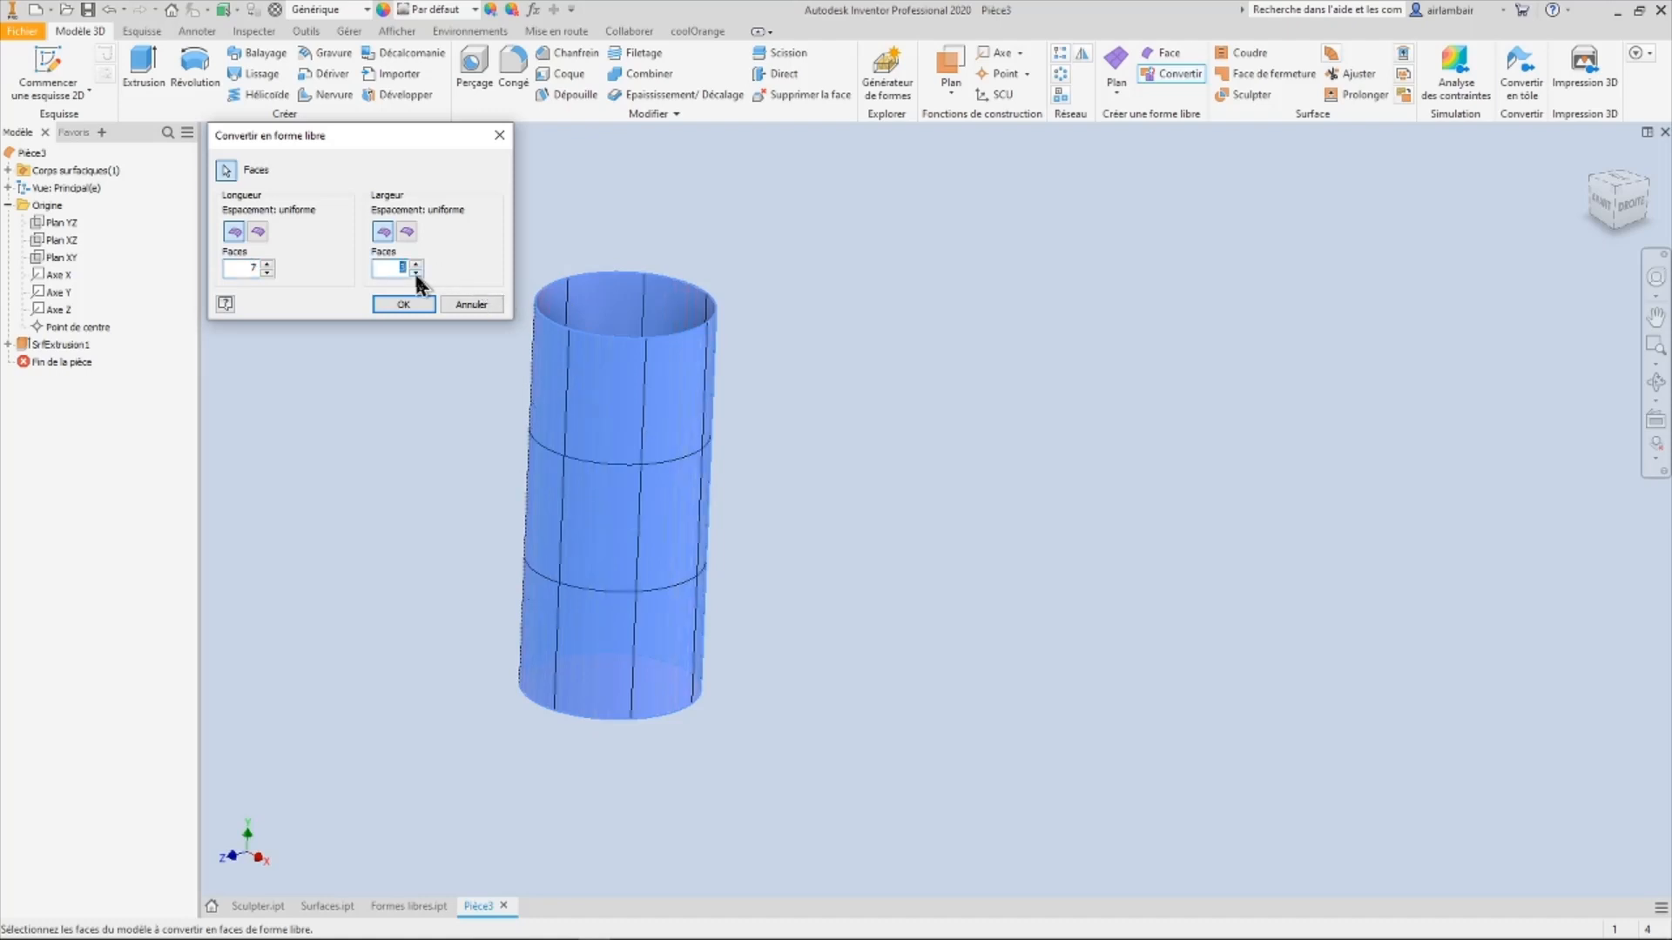
pyautogui.click(416, 273)
pyautogui.click(417, 264)
pyautogui.click(416, 265)
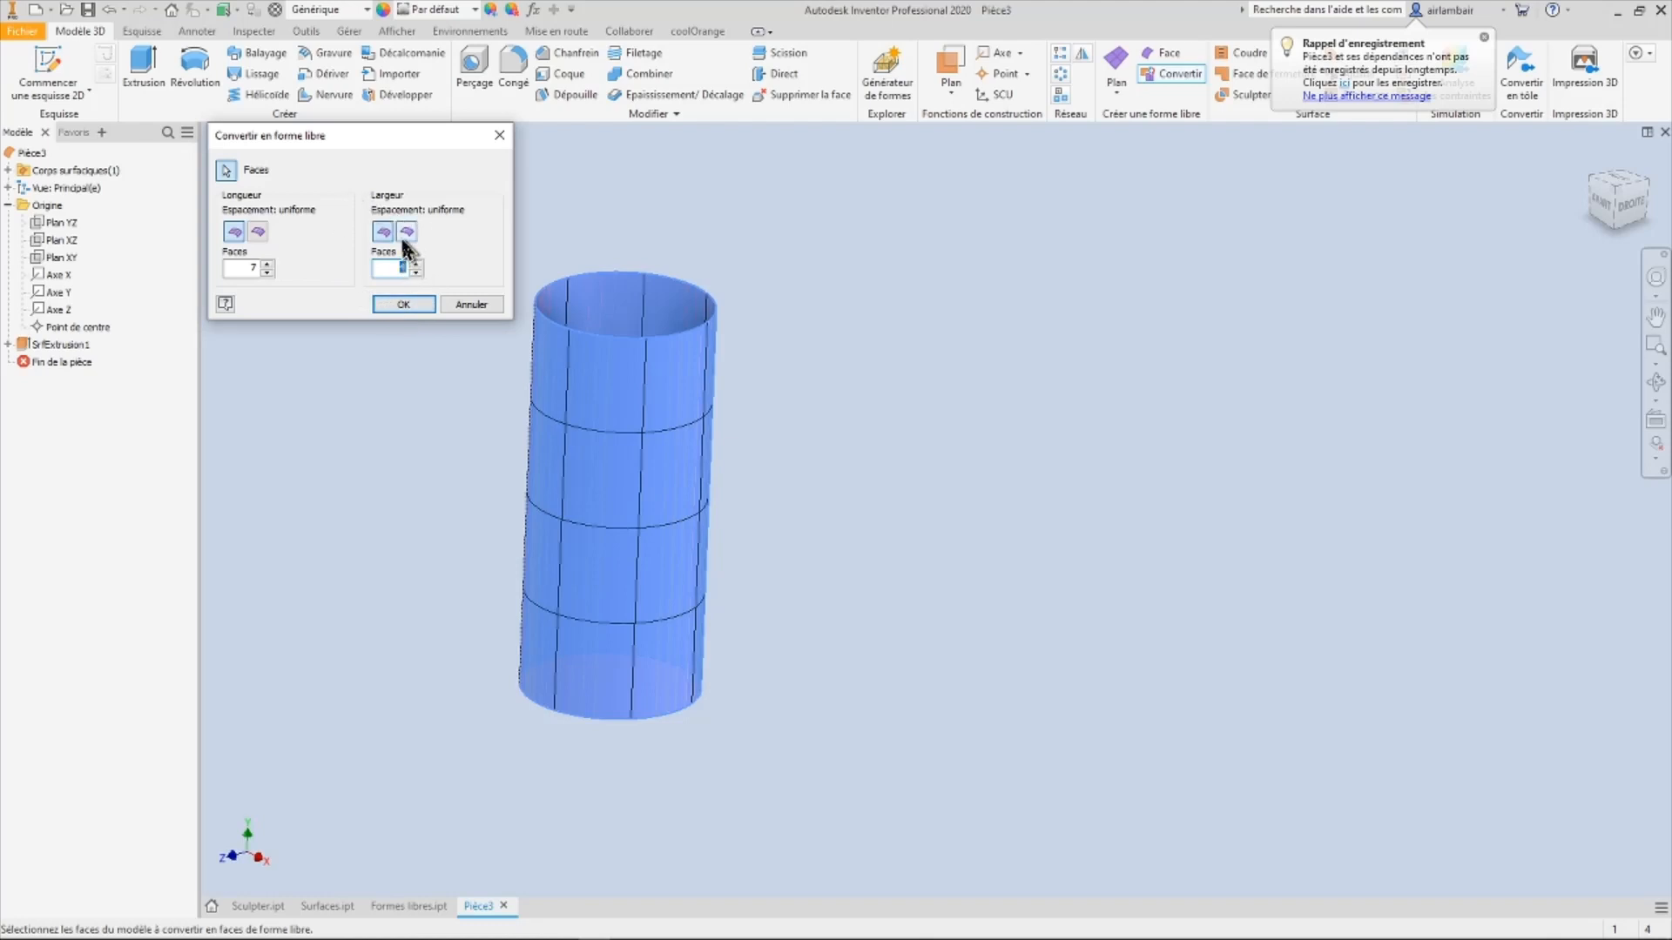
pyautogui.click(403, 304)
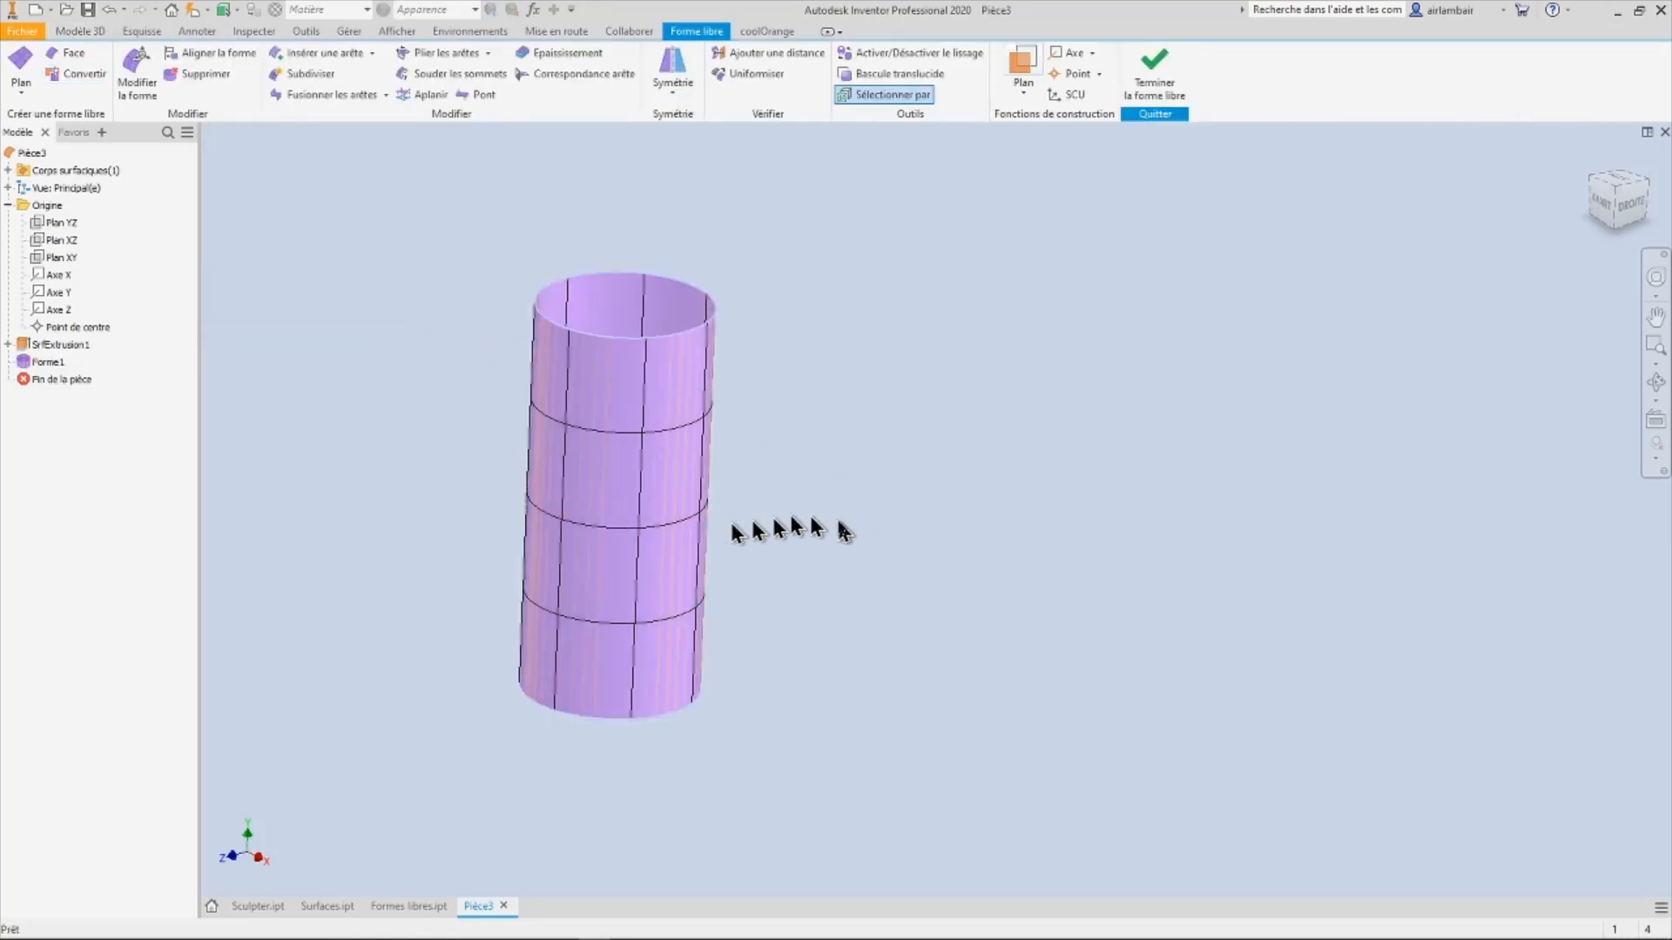
# Step: Edit the freeform by pulling the mid-height control point on the cylinder's right front about 25.6 mm outward along X
pyautogui.keyDown('shift'); pyautogui.moveTo(844, 426); pyautogui.dragTo(777, 413, button='middle'); pyautogui.keyUp('shift')
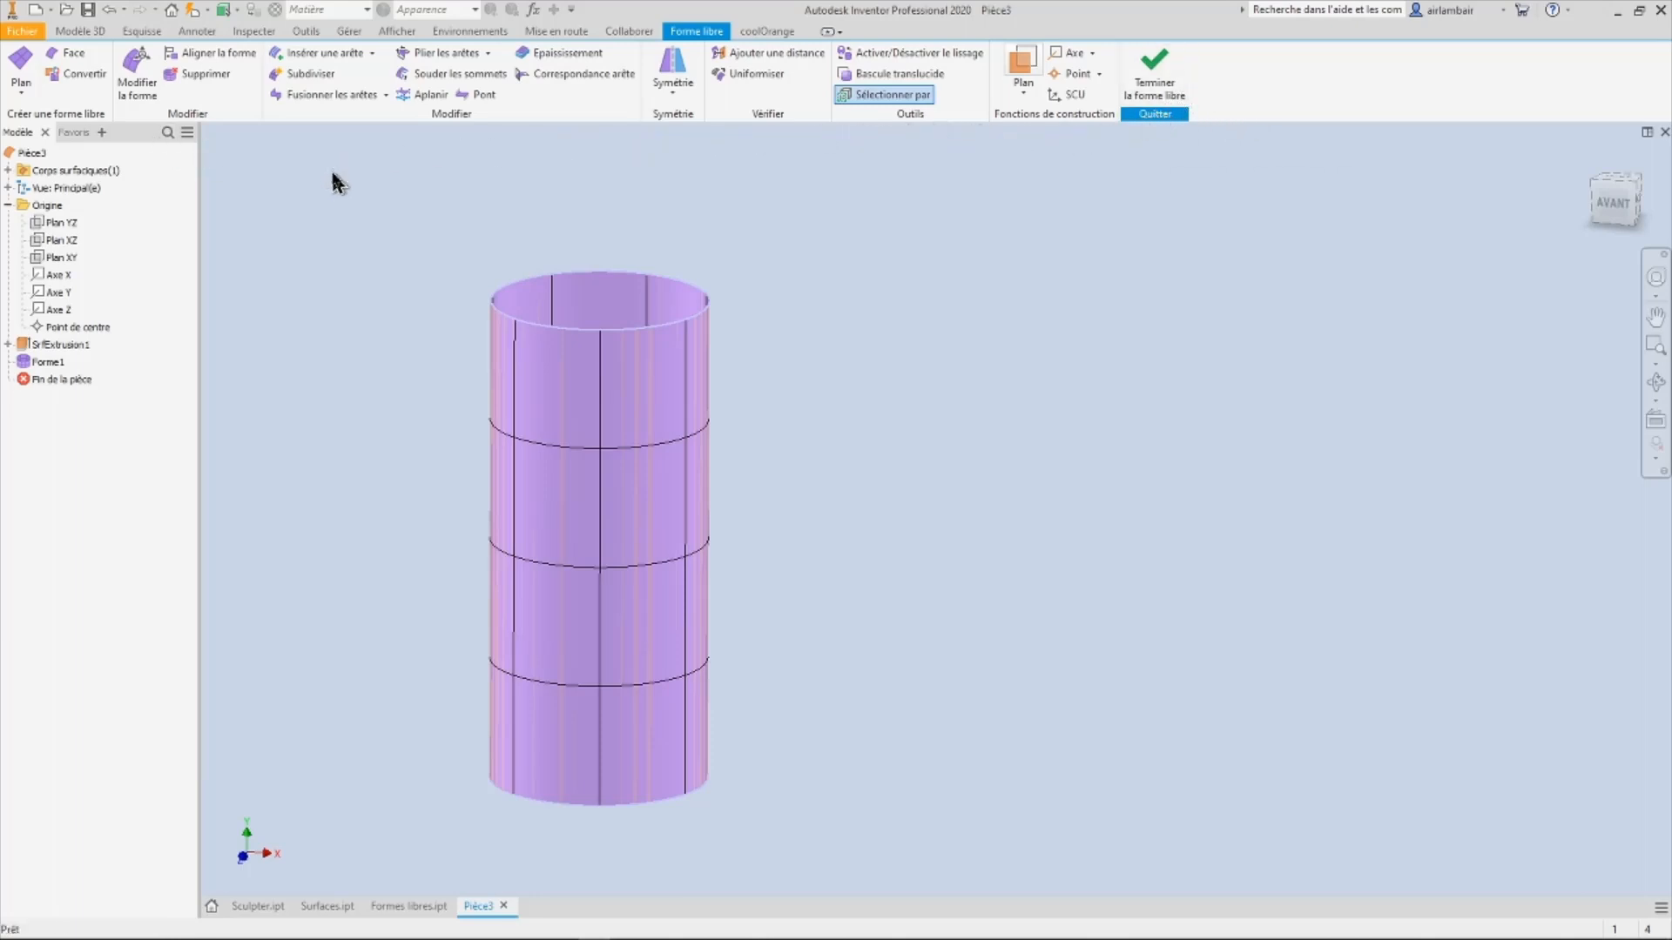
pyautogui.click(131, 103)
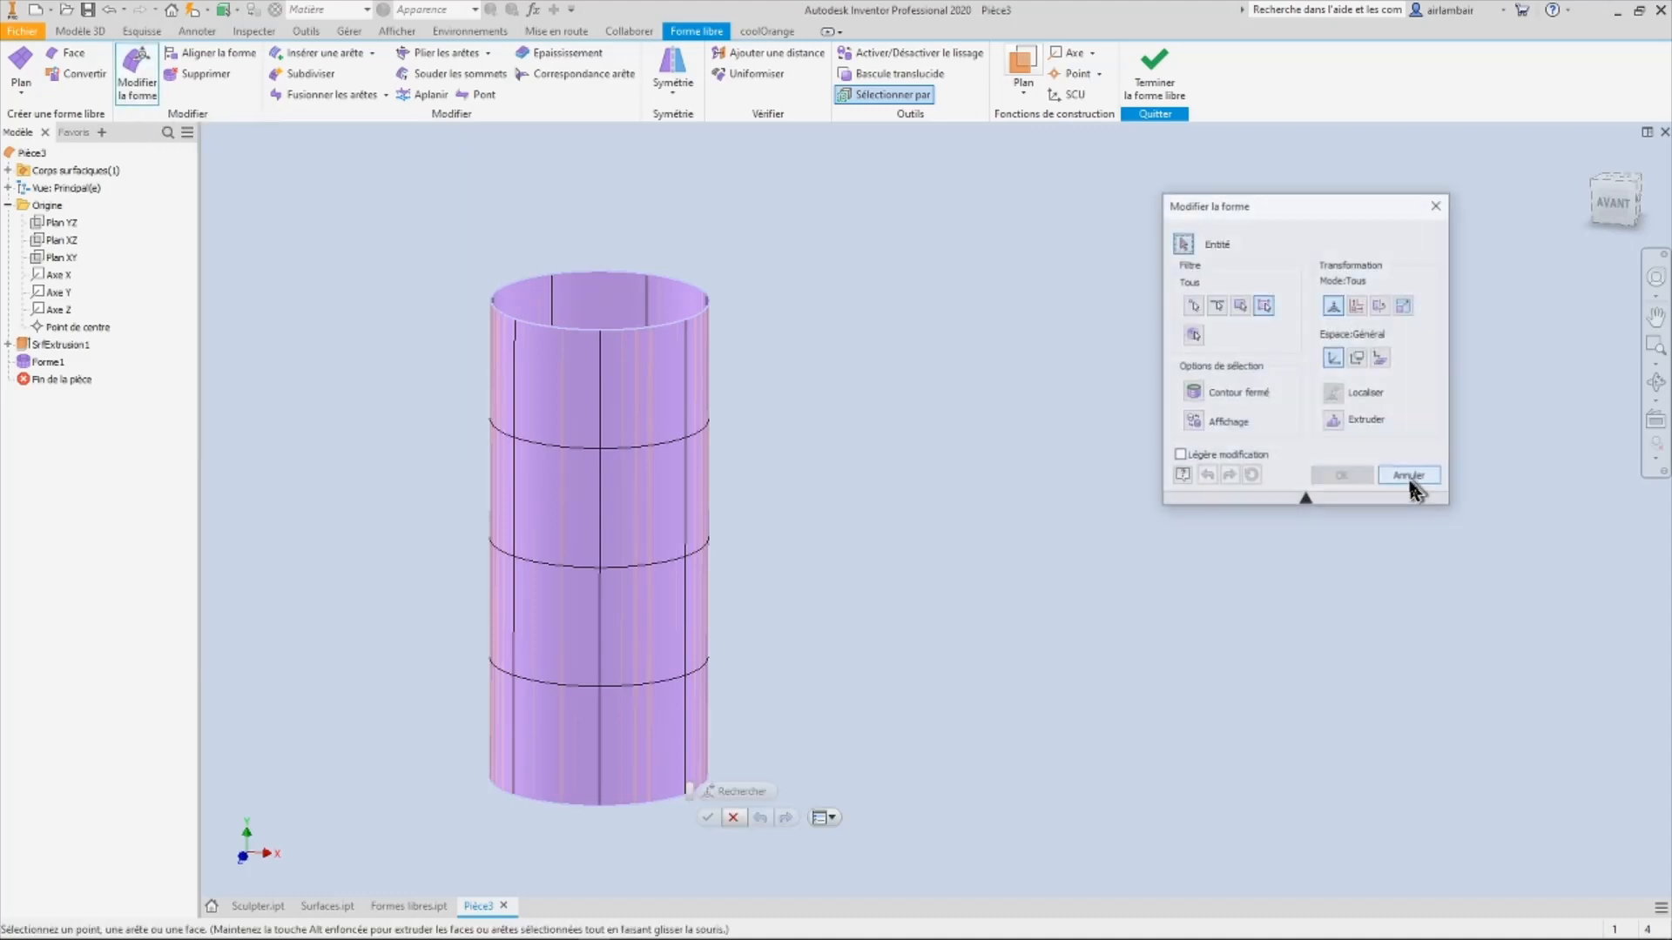
pyautogui.moveTo(1276, 209); pyautogui.dragTo(954, 217)
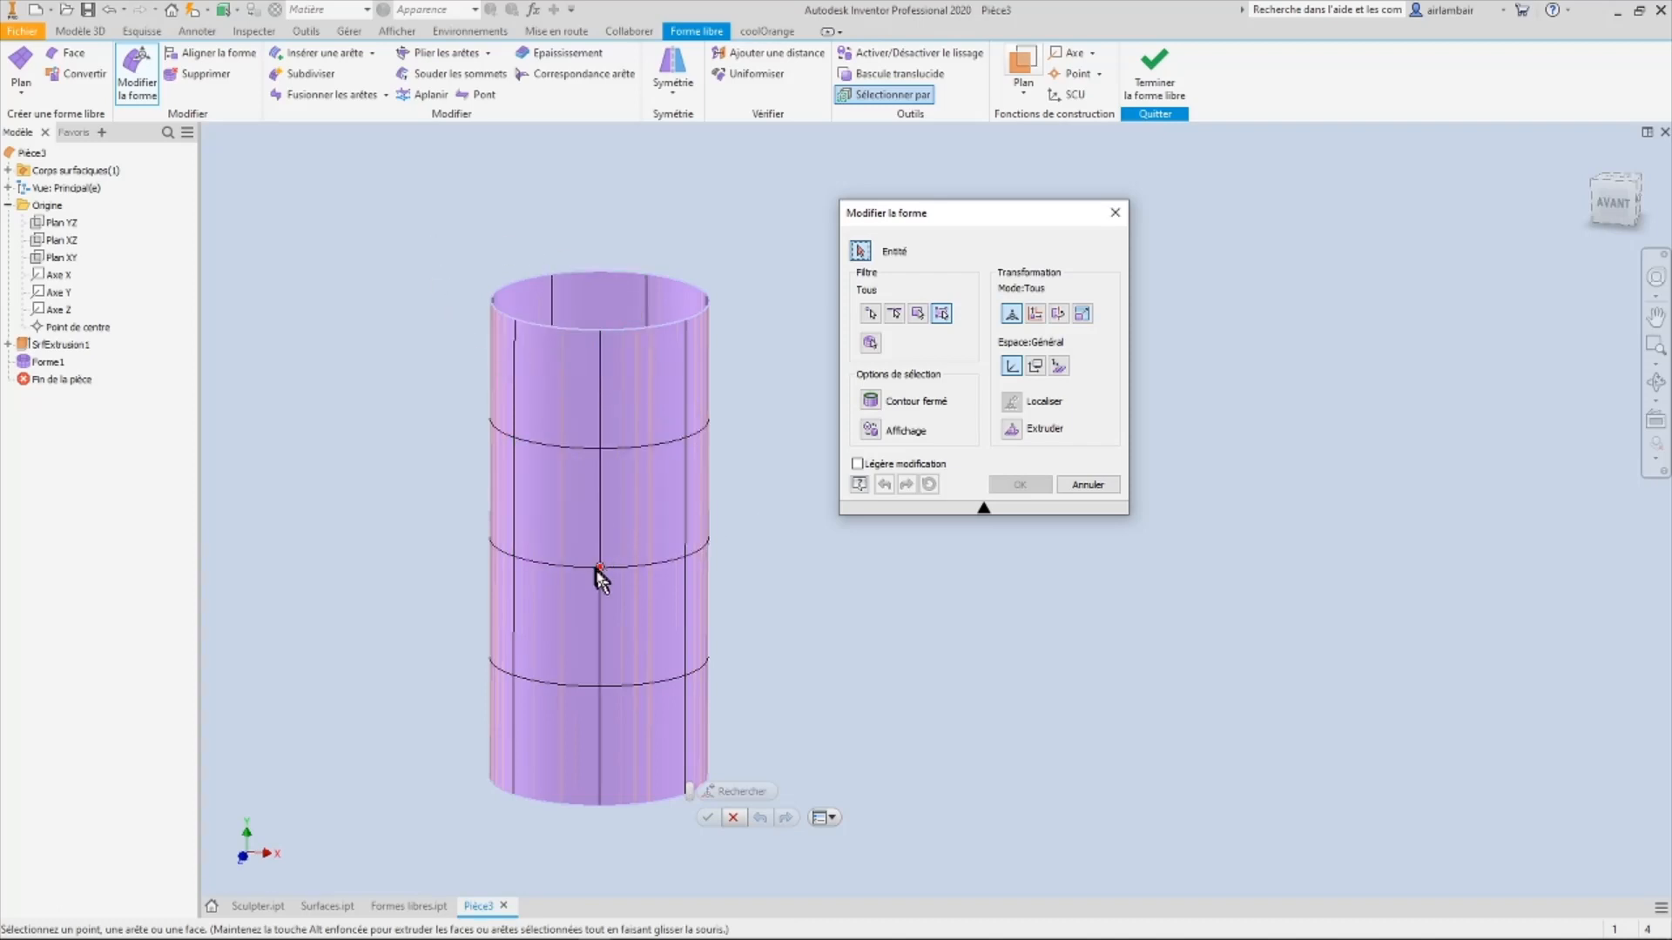
pyautogui.click(686, 557)
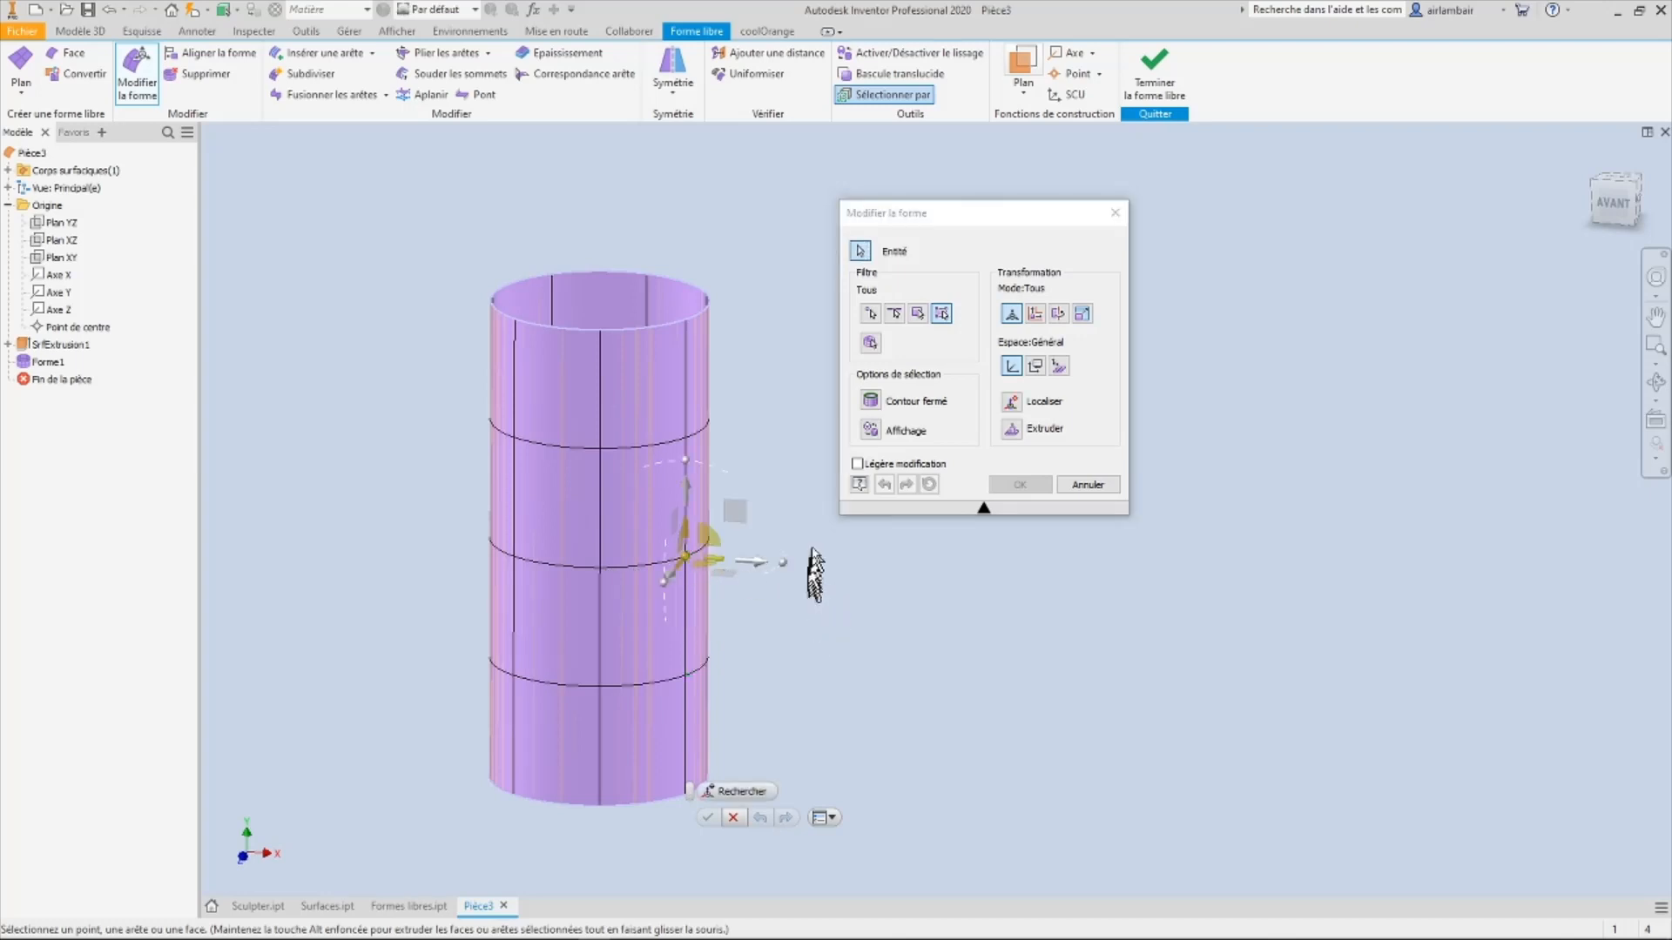
pyautogui.moveTo(1000, 212); pyautogui.dragTo(1119, 228)
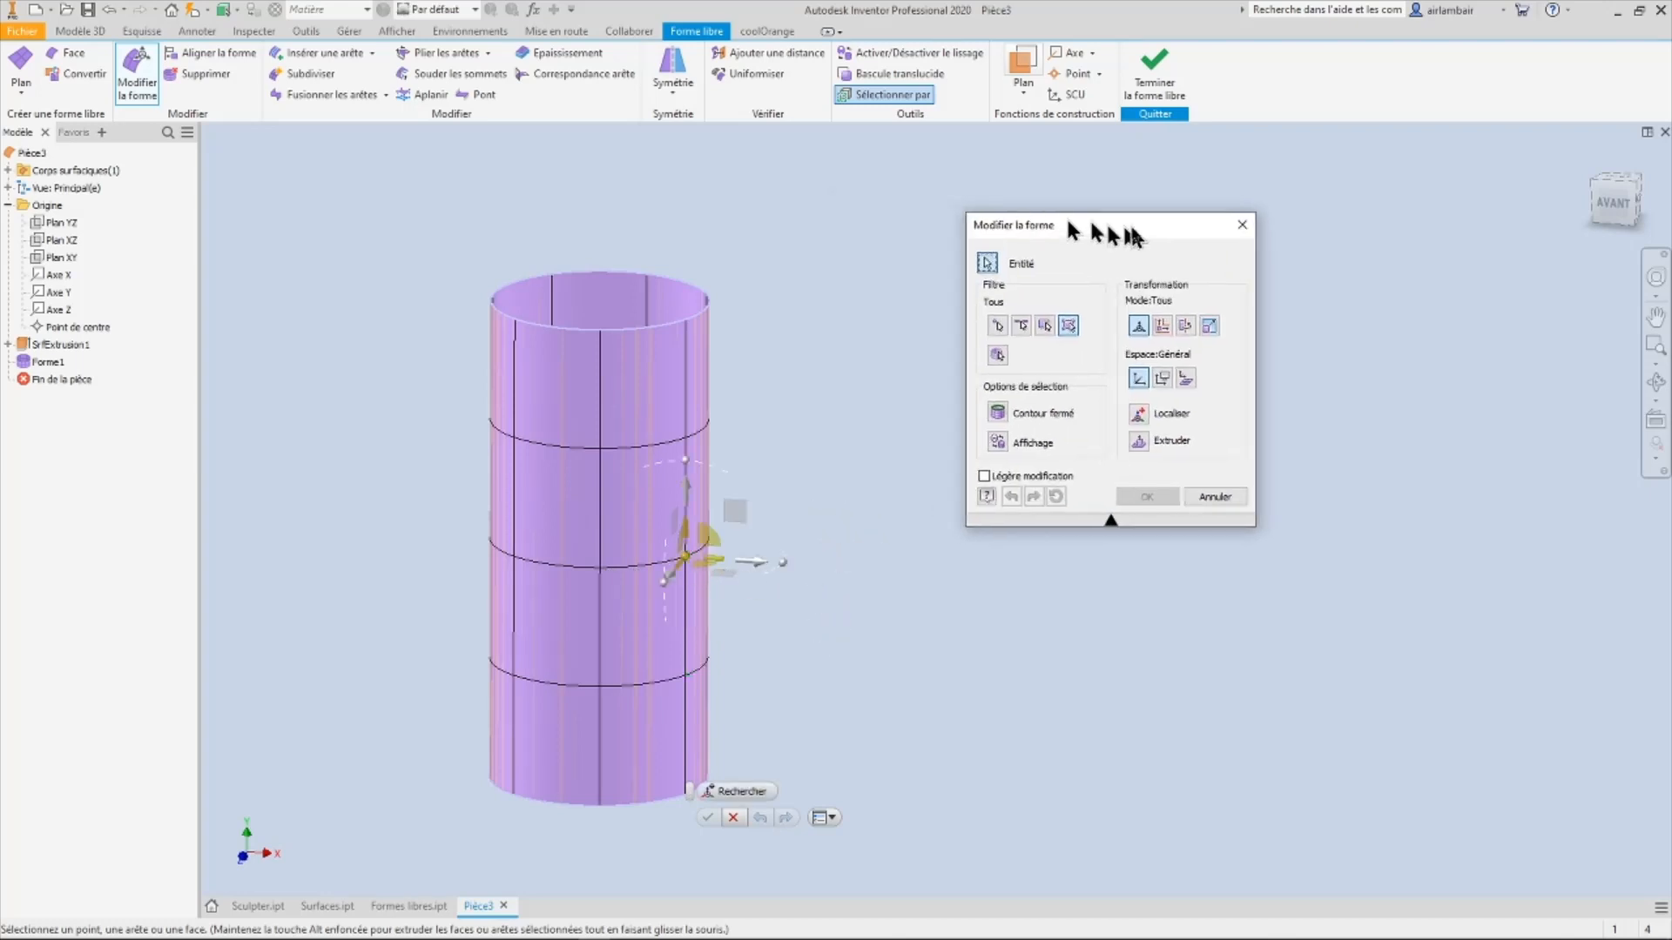
pyautogui.scroll(3, 729, 582)
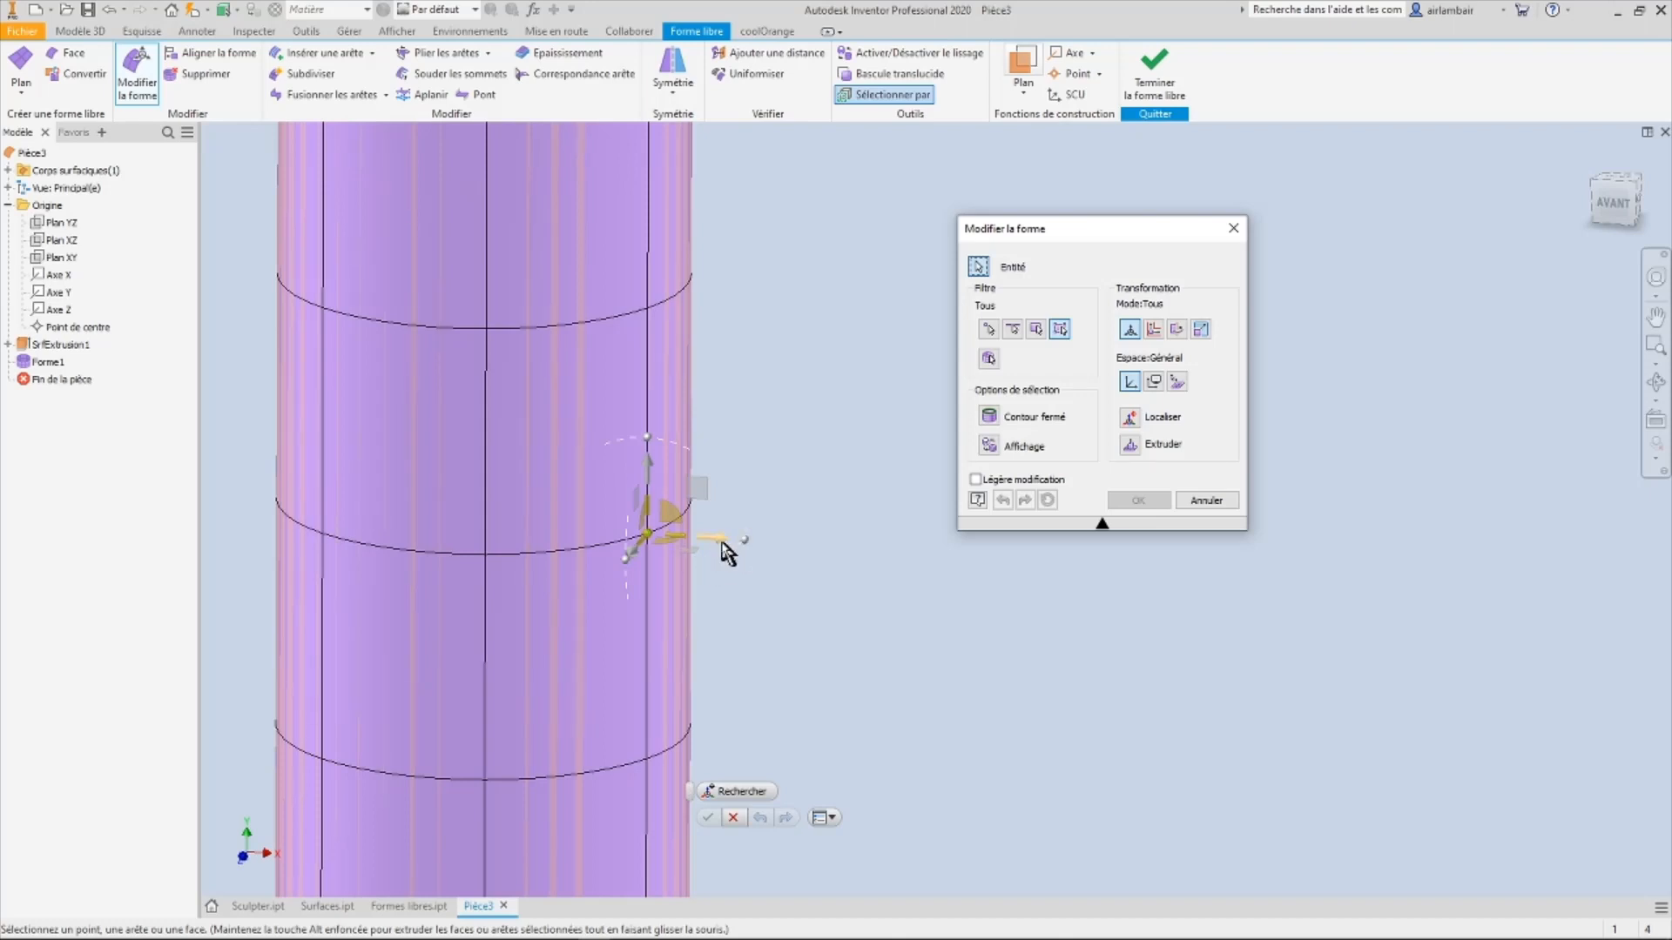
pyautogui.moveTo(721, 551); pyautogui.dragTo(1138, 690)
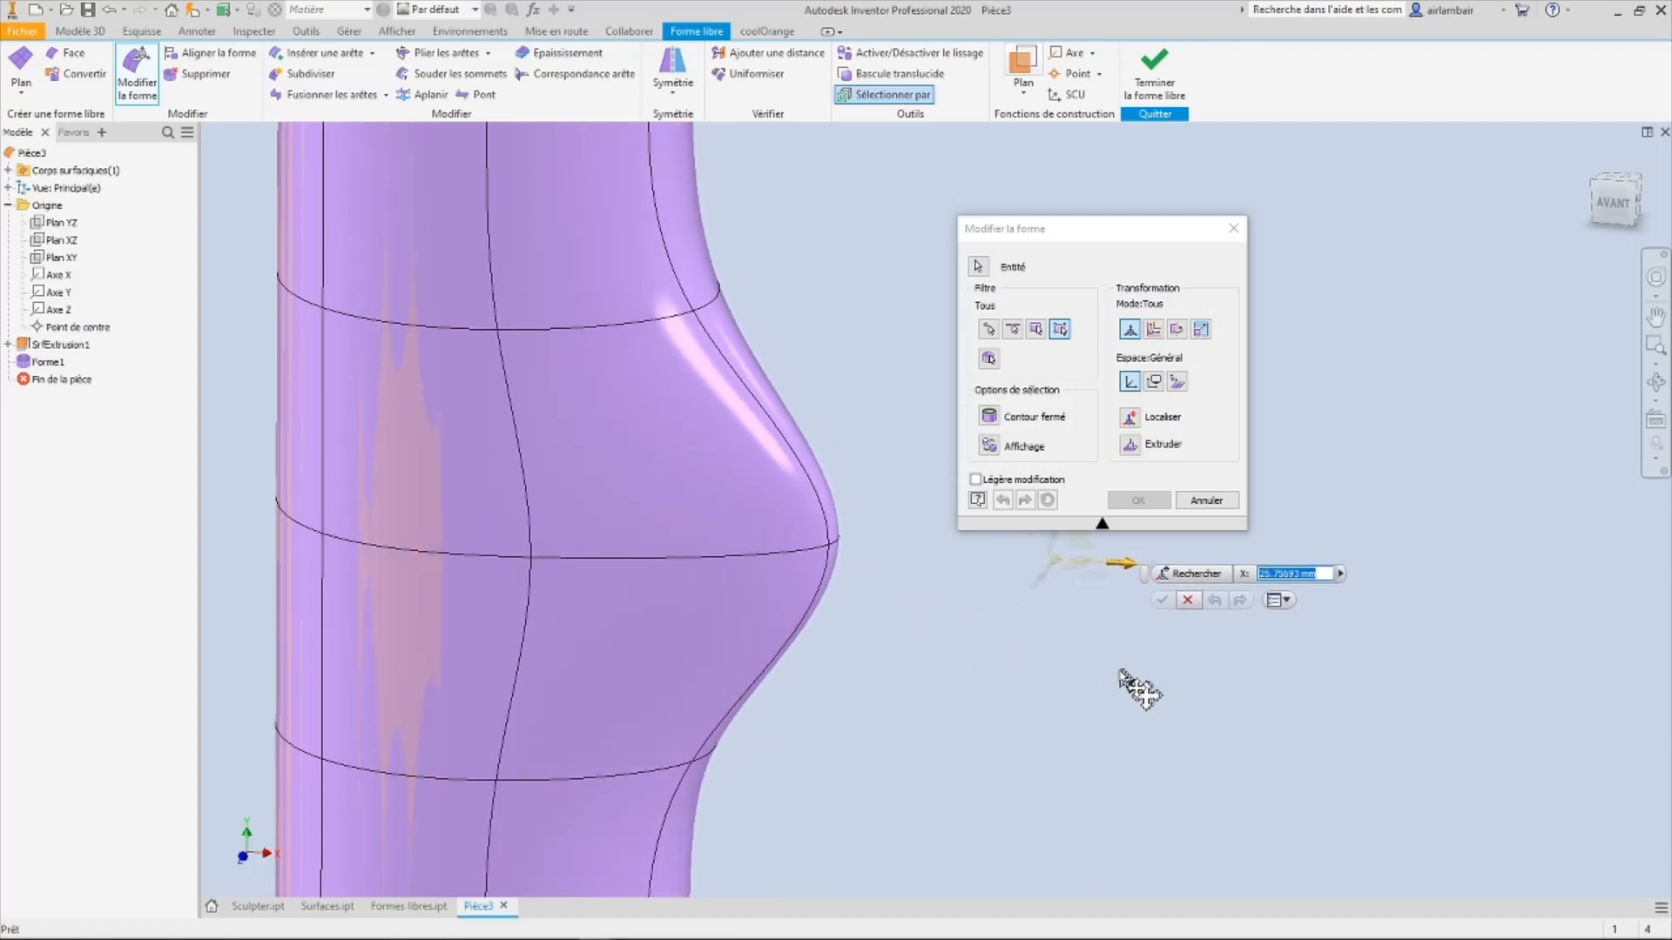
pyautogui.moveTo(1138, 232); pyautogui.dragTo(1290, 200)
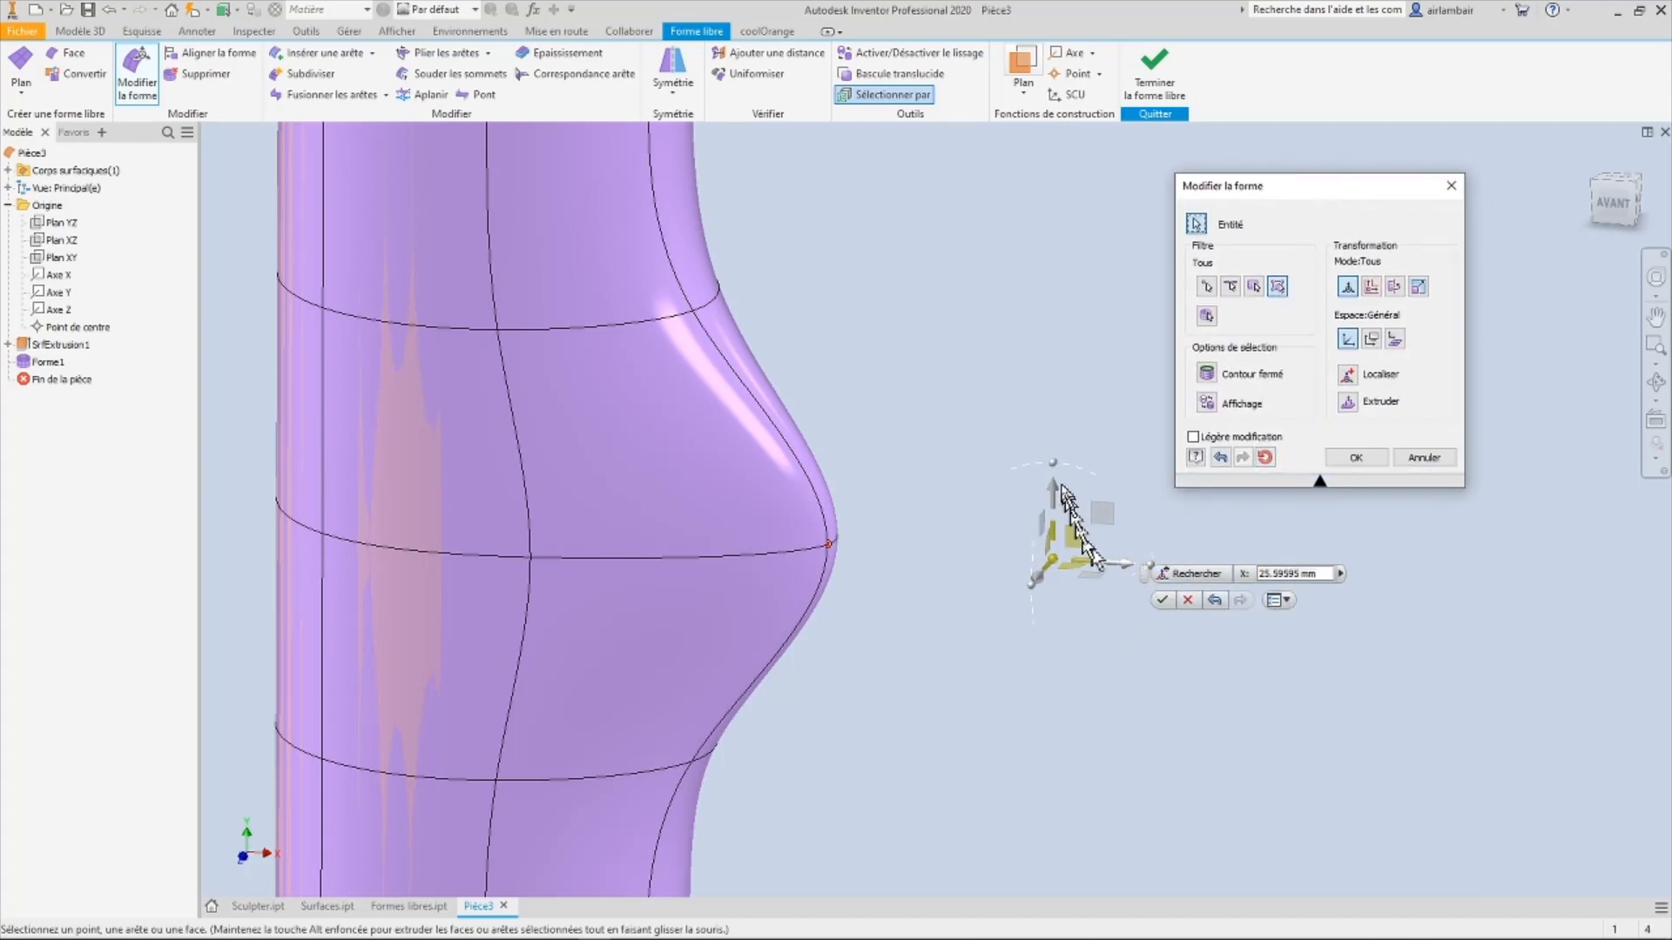
# Step: Rotate the manipulator of the pulled control point and move the point along Z to reshape the bulge
pyautogui.moveTo(1063, 473); pyautogui.dragTo(1016, 517)
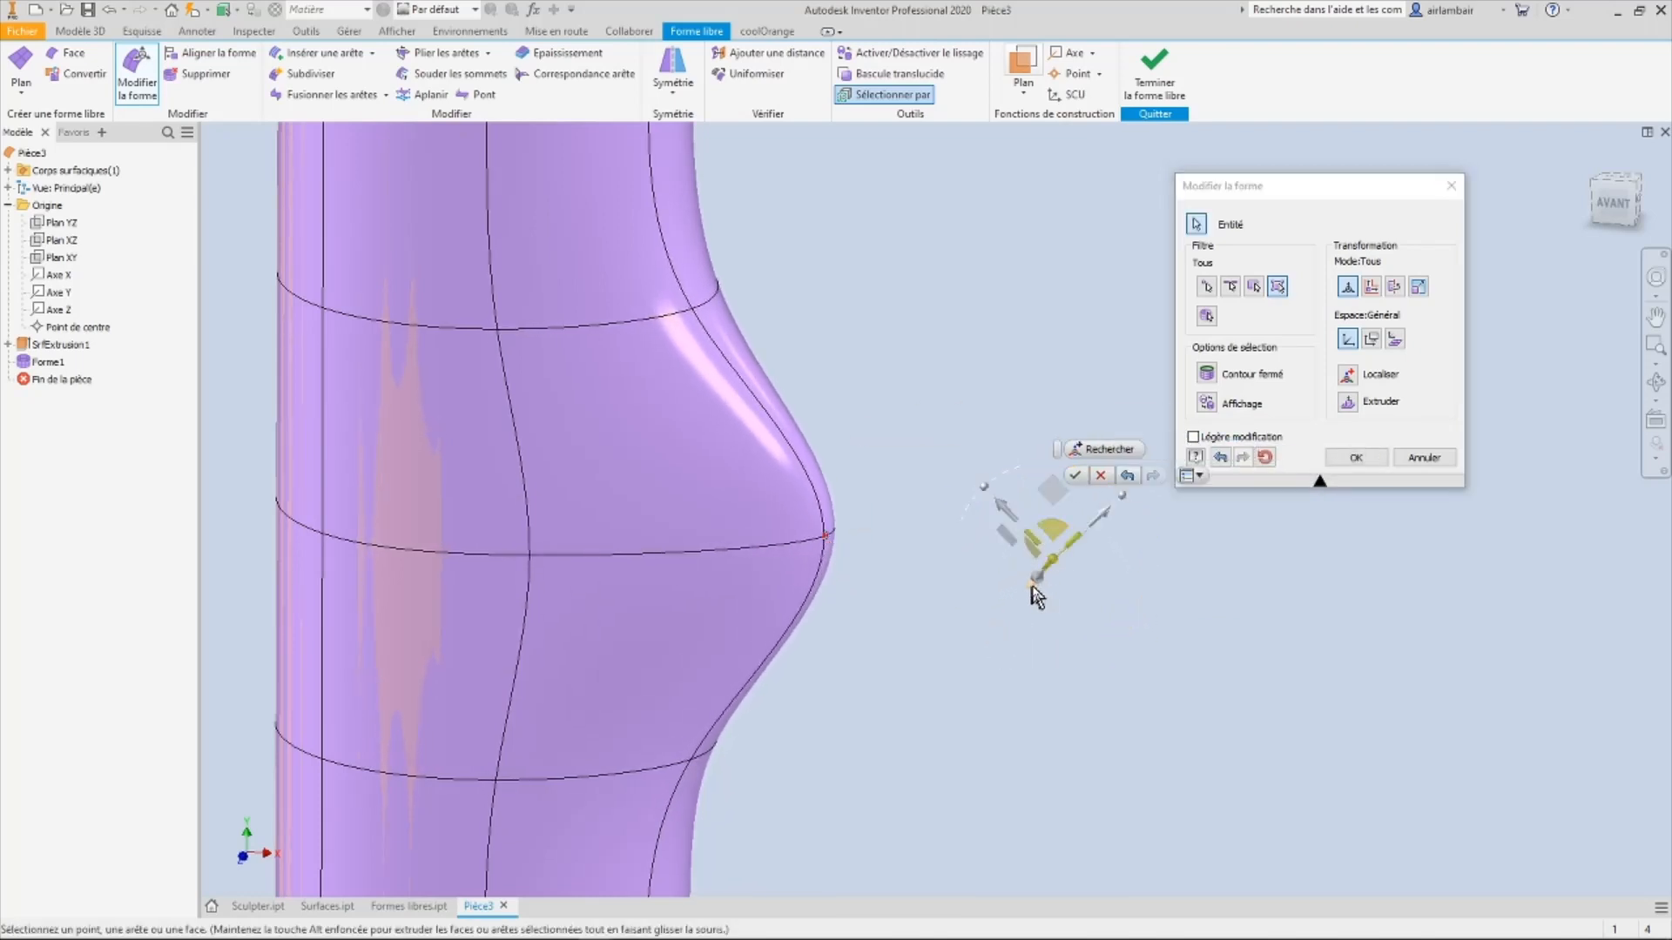
pyautogui.moveTo(1032, 586); pyautogui.dragTo(963, 660)
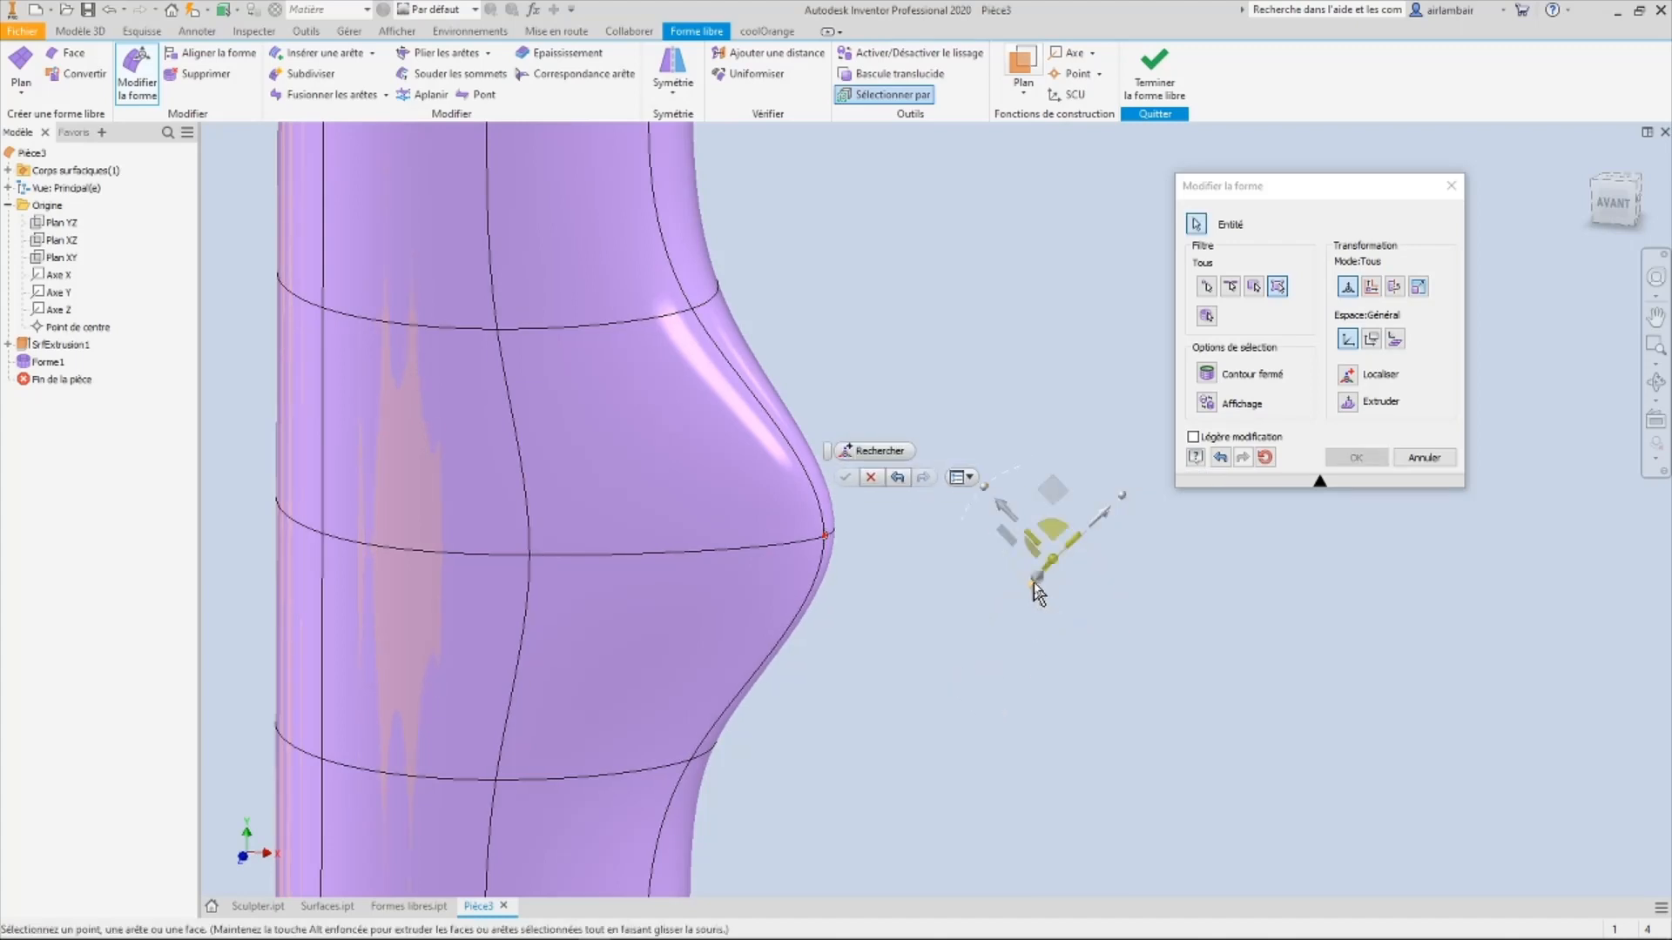
pyautogui.moveTo(1042, 586); pyautogui.dragTo(910, 697)
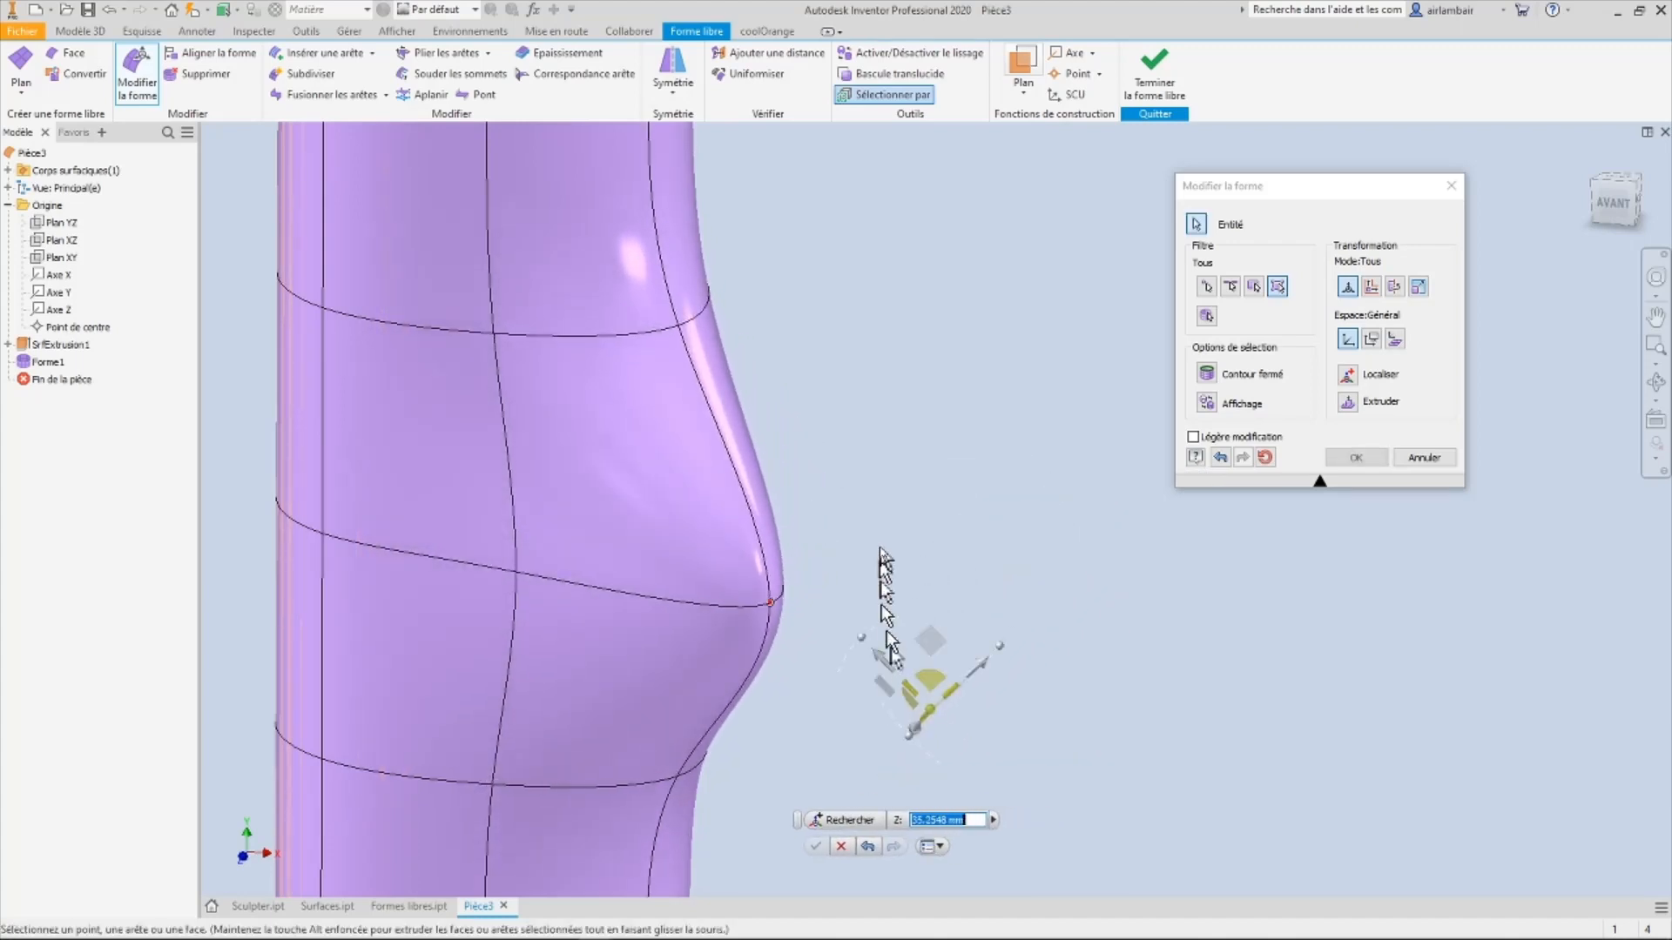
pyautogui.scroll(-5, 884, 575)
pyautogui.keyDown('shift'); pyautogui.moveTo(884, 574); pyautogui.dragTo(833, 610, button='middle'); pyautogui.keyUp('shift')
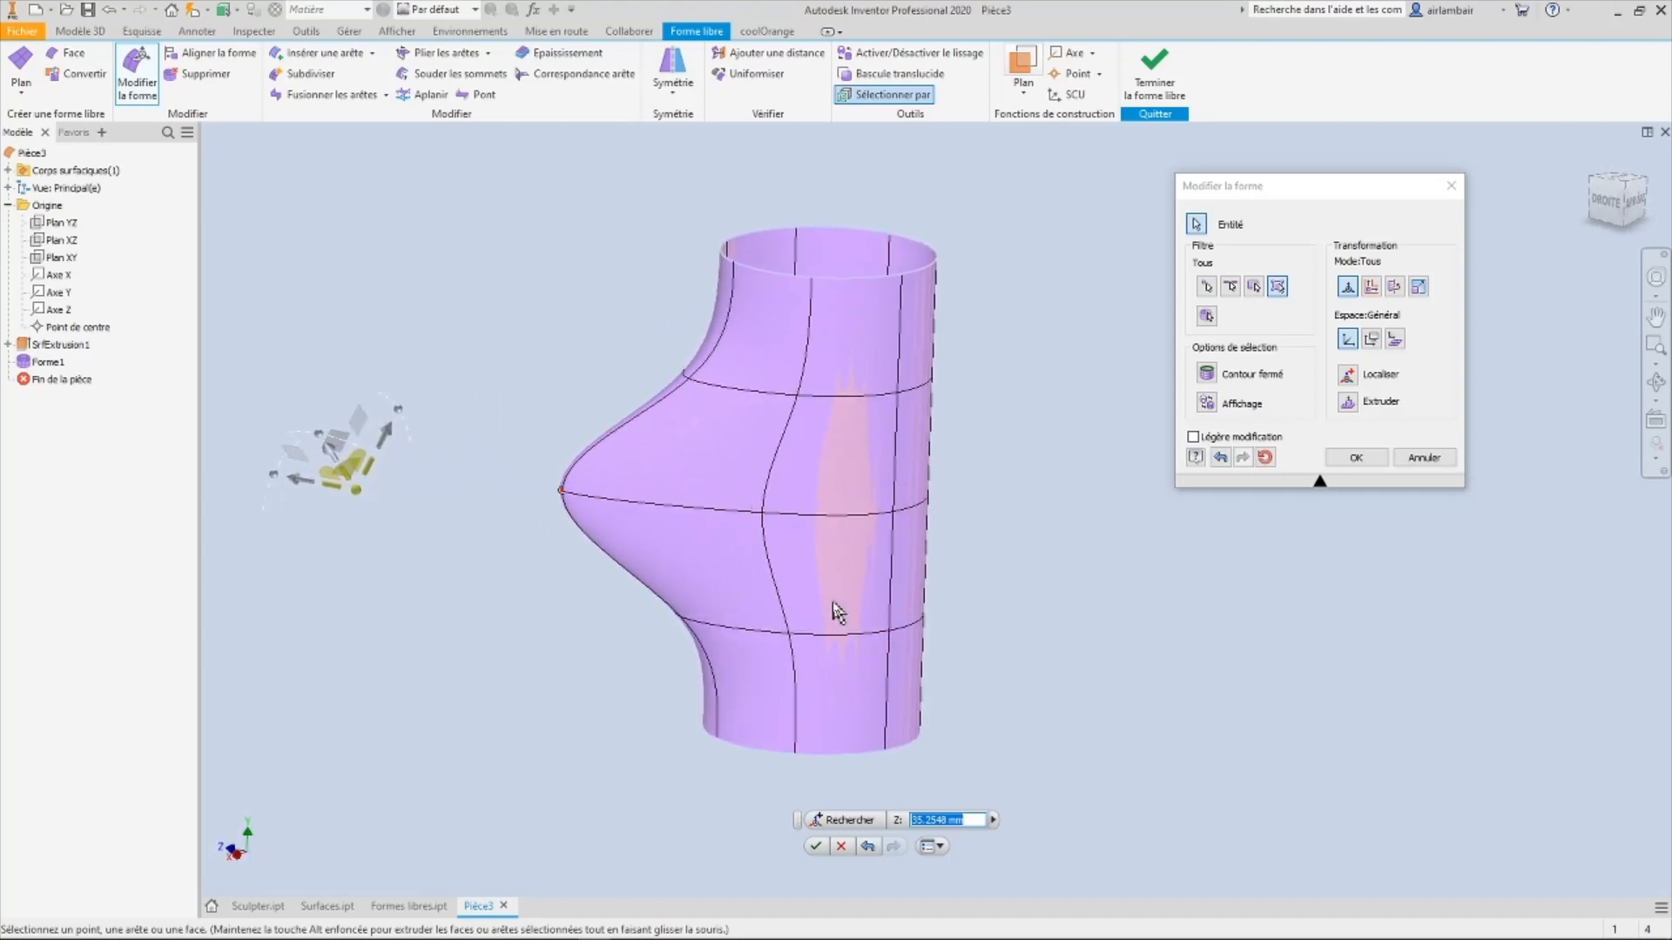
pyautogui.moveTo(834, 609); pyautogui.dragTo(765, 567, button='middle')
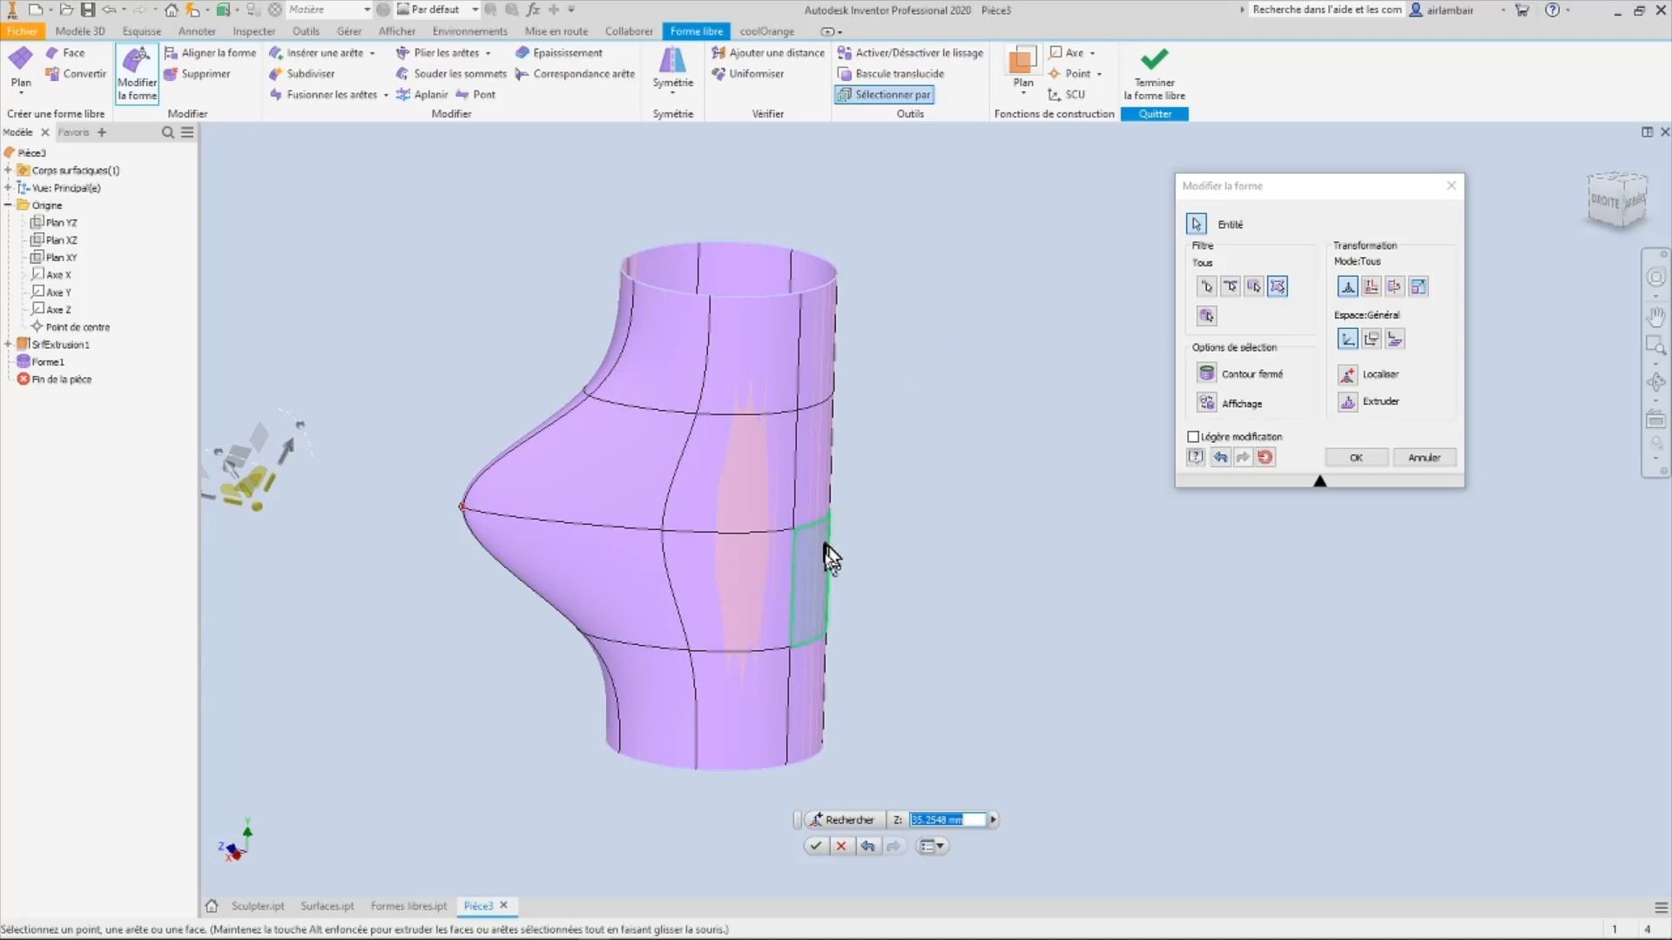
# Step: Push the rear face just below mid-height about 15.25 mm inward along Z
pyautogui.click(808, 591)
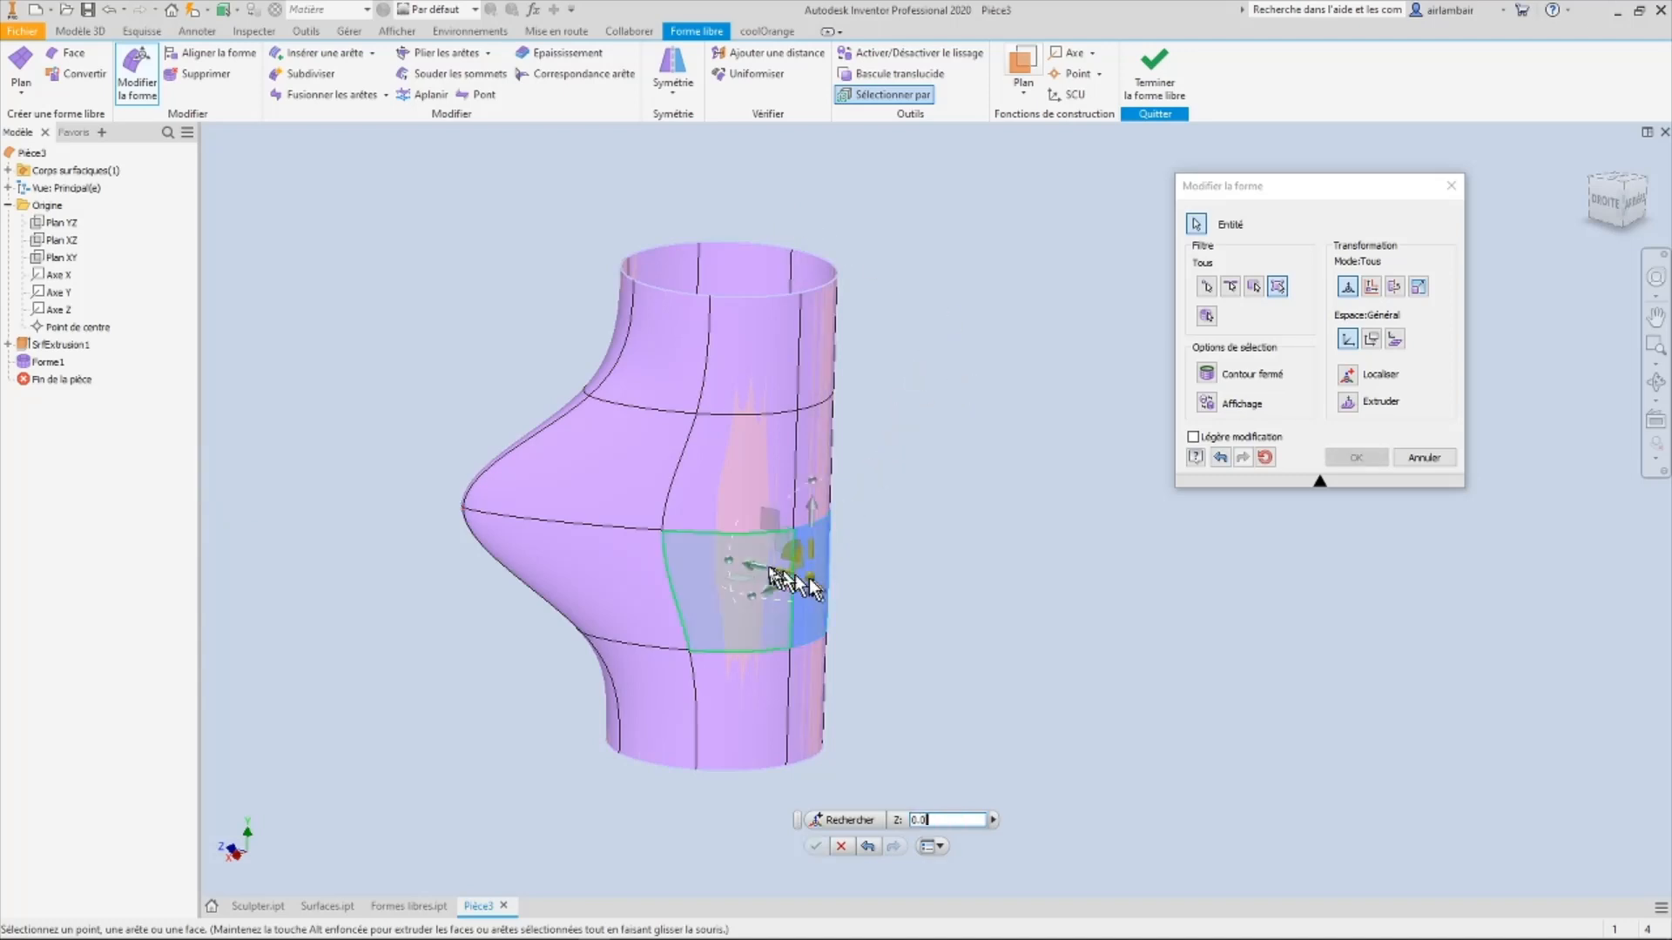
pyautogui.moveTo(739, 567); pyautogui.dragTo(649, 533)
pyautogui.keyDown('shift'); pyautogui.moveTo(649, 534); pyautogui.dragTo(923, 503, button='middle'); pyautogui.keyUp('shift')
pyautogui.keyDown('shift'); pyautogui.moveTo(916, 585); pyautogui.dragTo(902, 392, button='middle'); pyautogui.keyUp('shift')
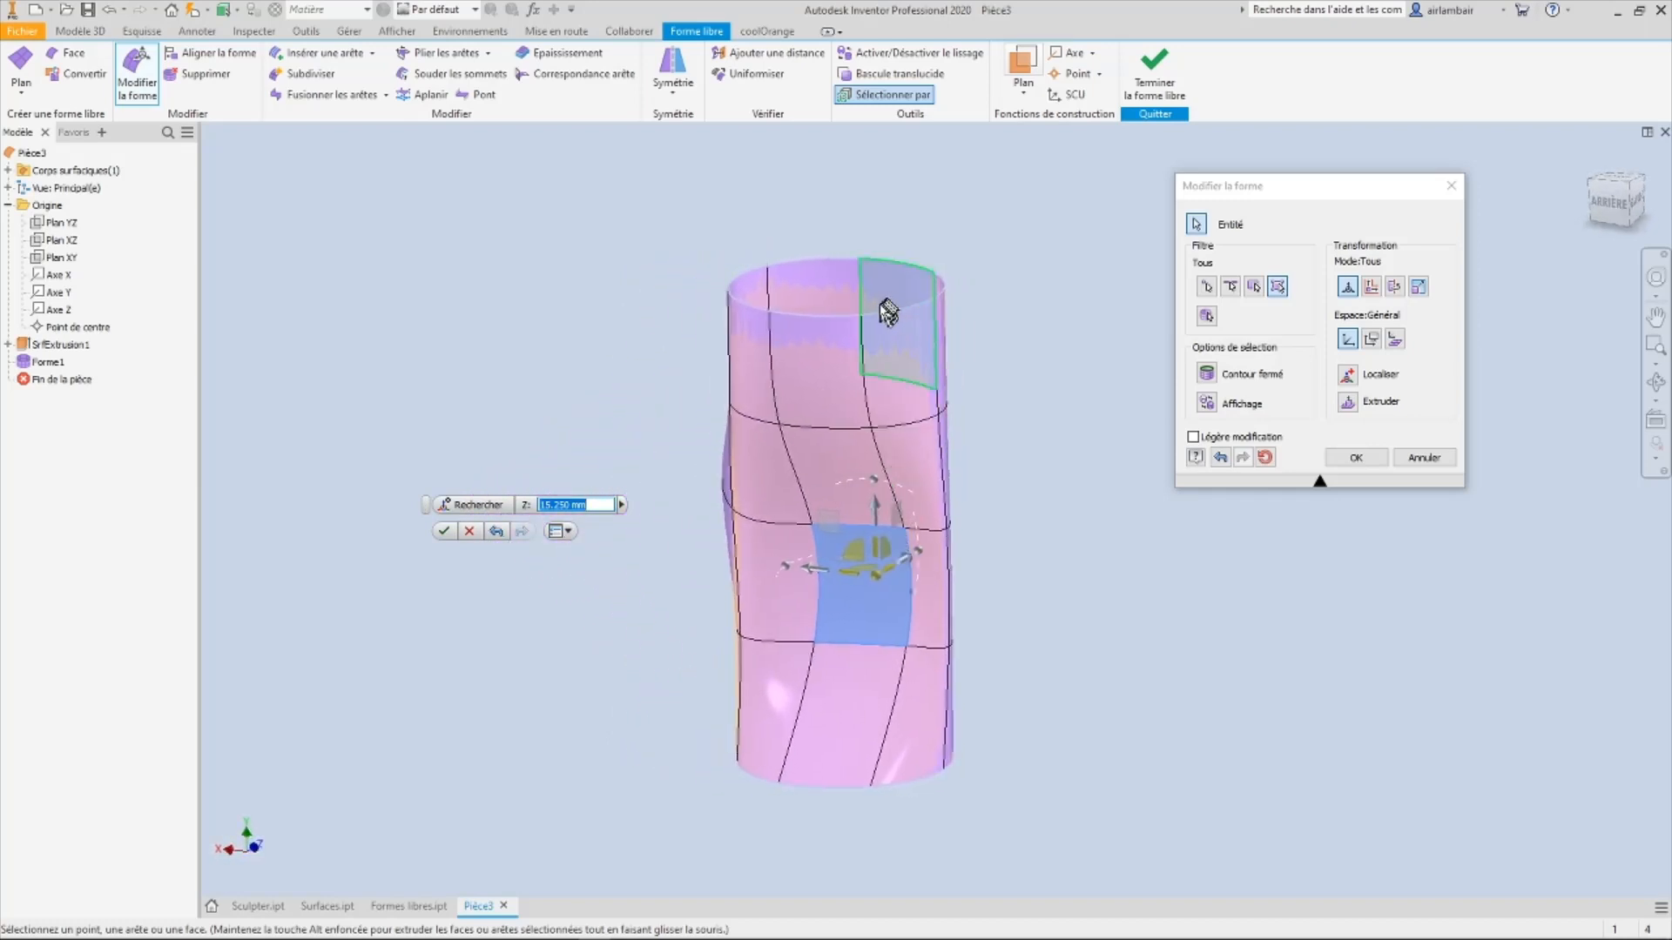
# Step: Pull the upper rim opposite the bulge about 25.25 mm outward along X into a spout, and finish the freeform
pyautogui.click(900, 312)
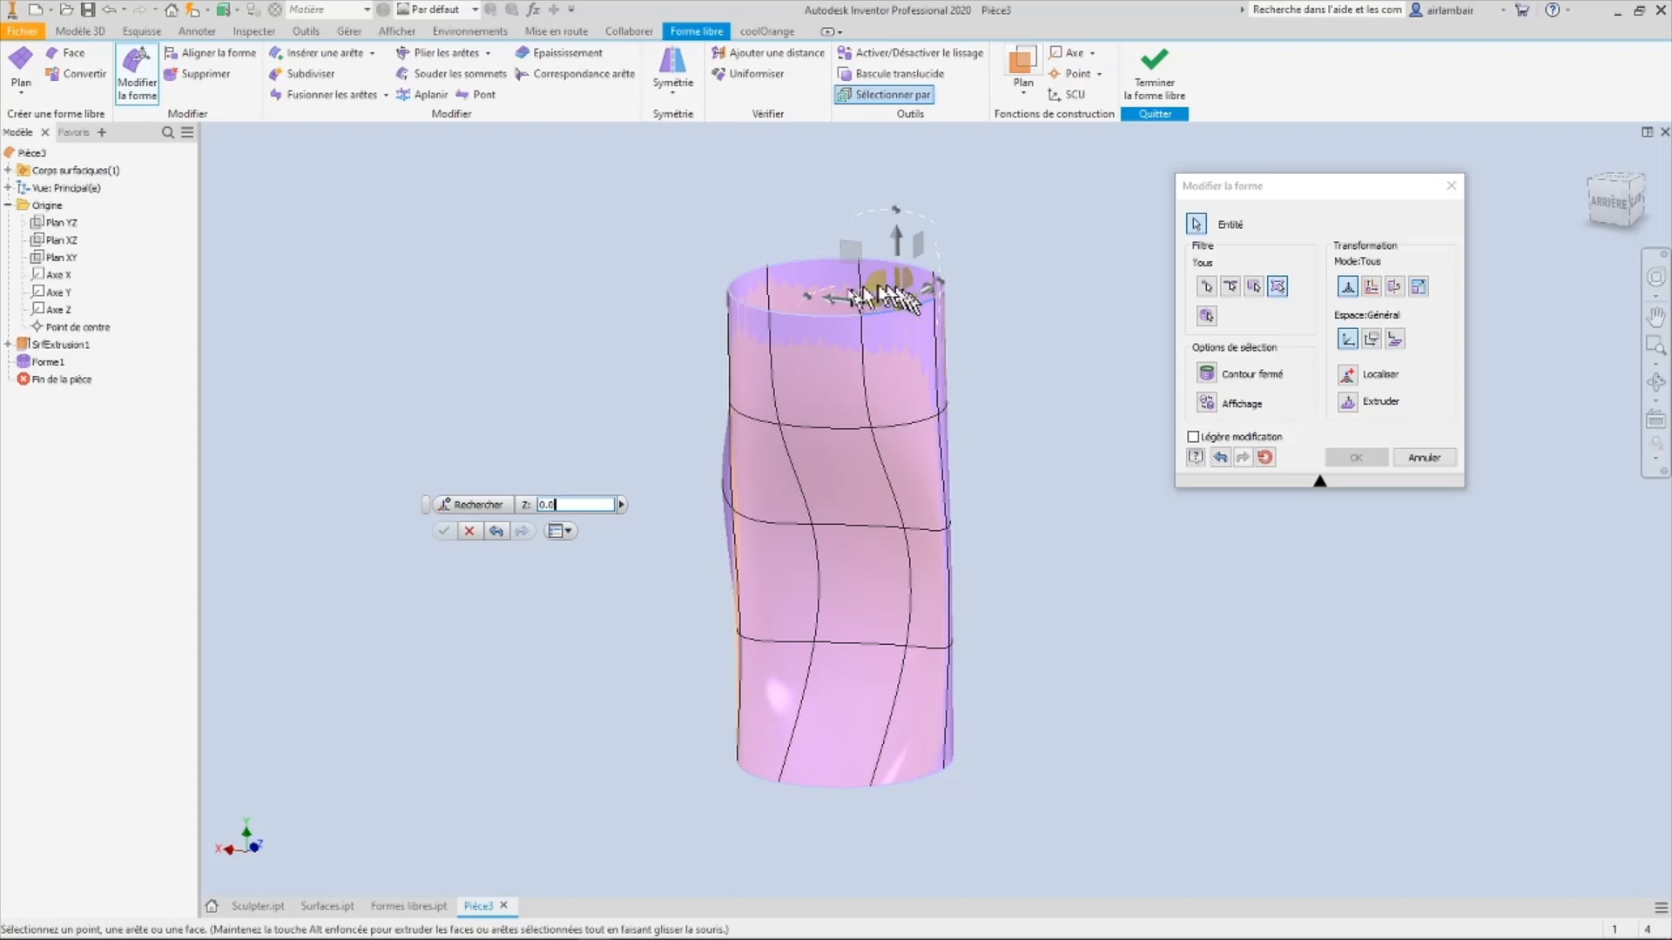
pyautogui.moveTo(811, 296); pyautogui.dragTo(1011, 578)
pyautogui.press('F6')
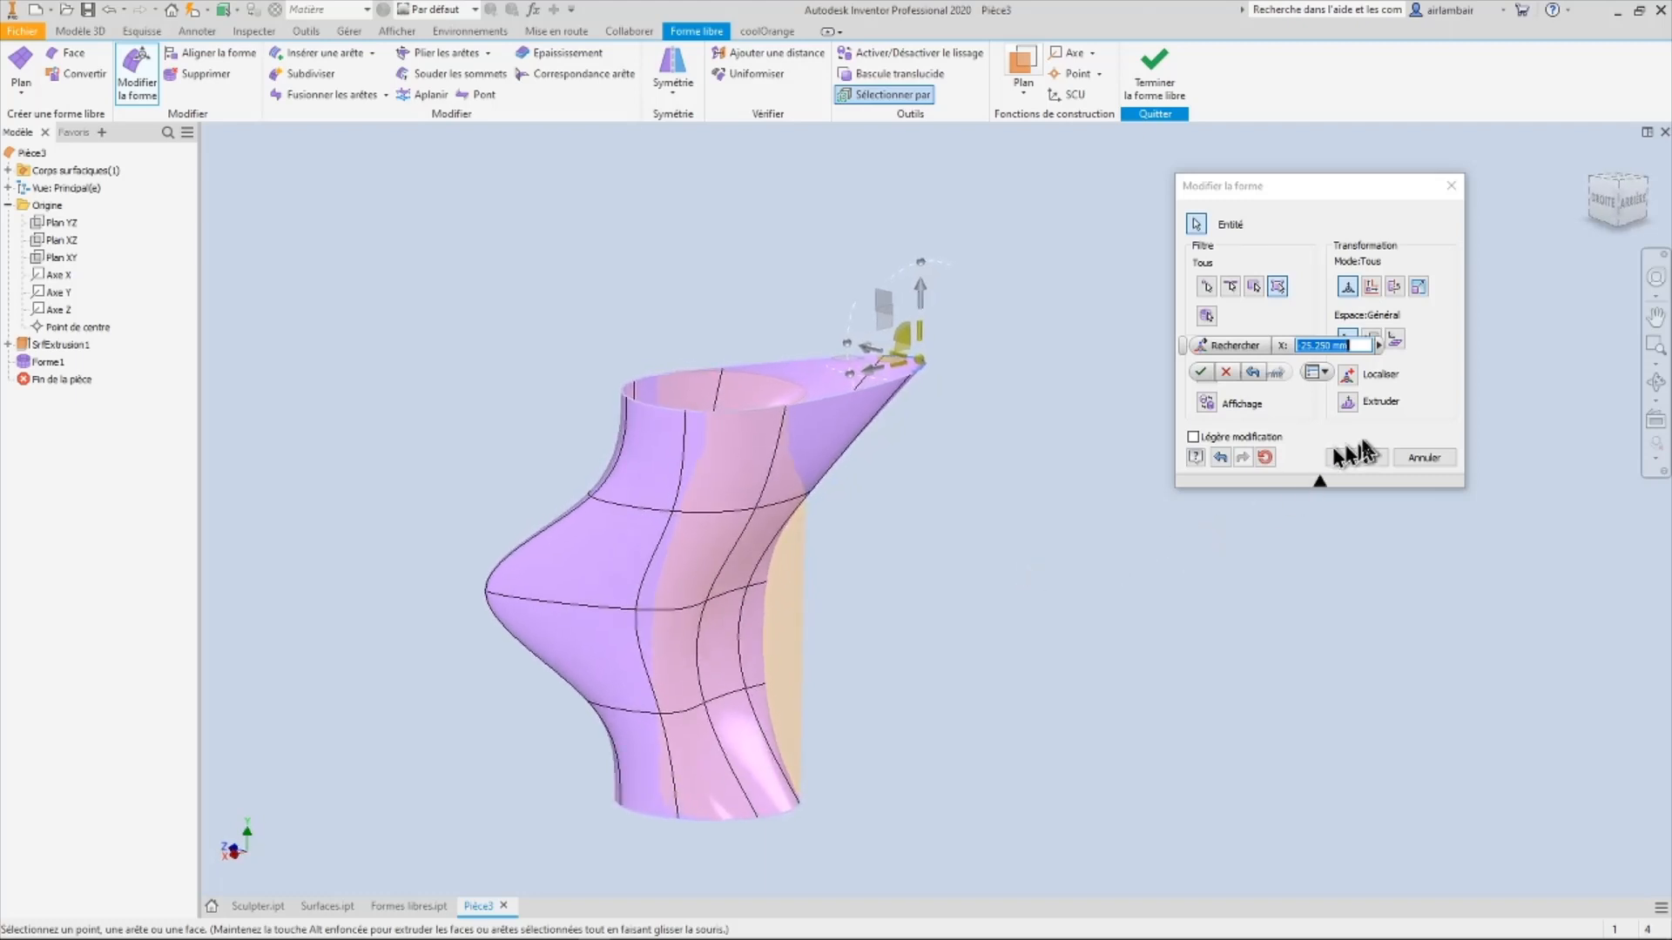
pyautogui.click(1355, 457)
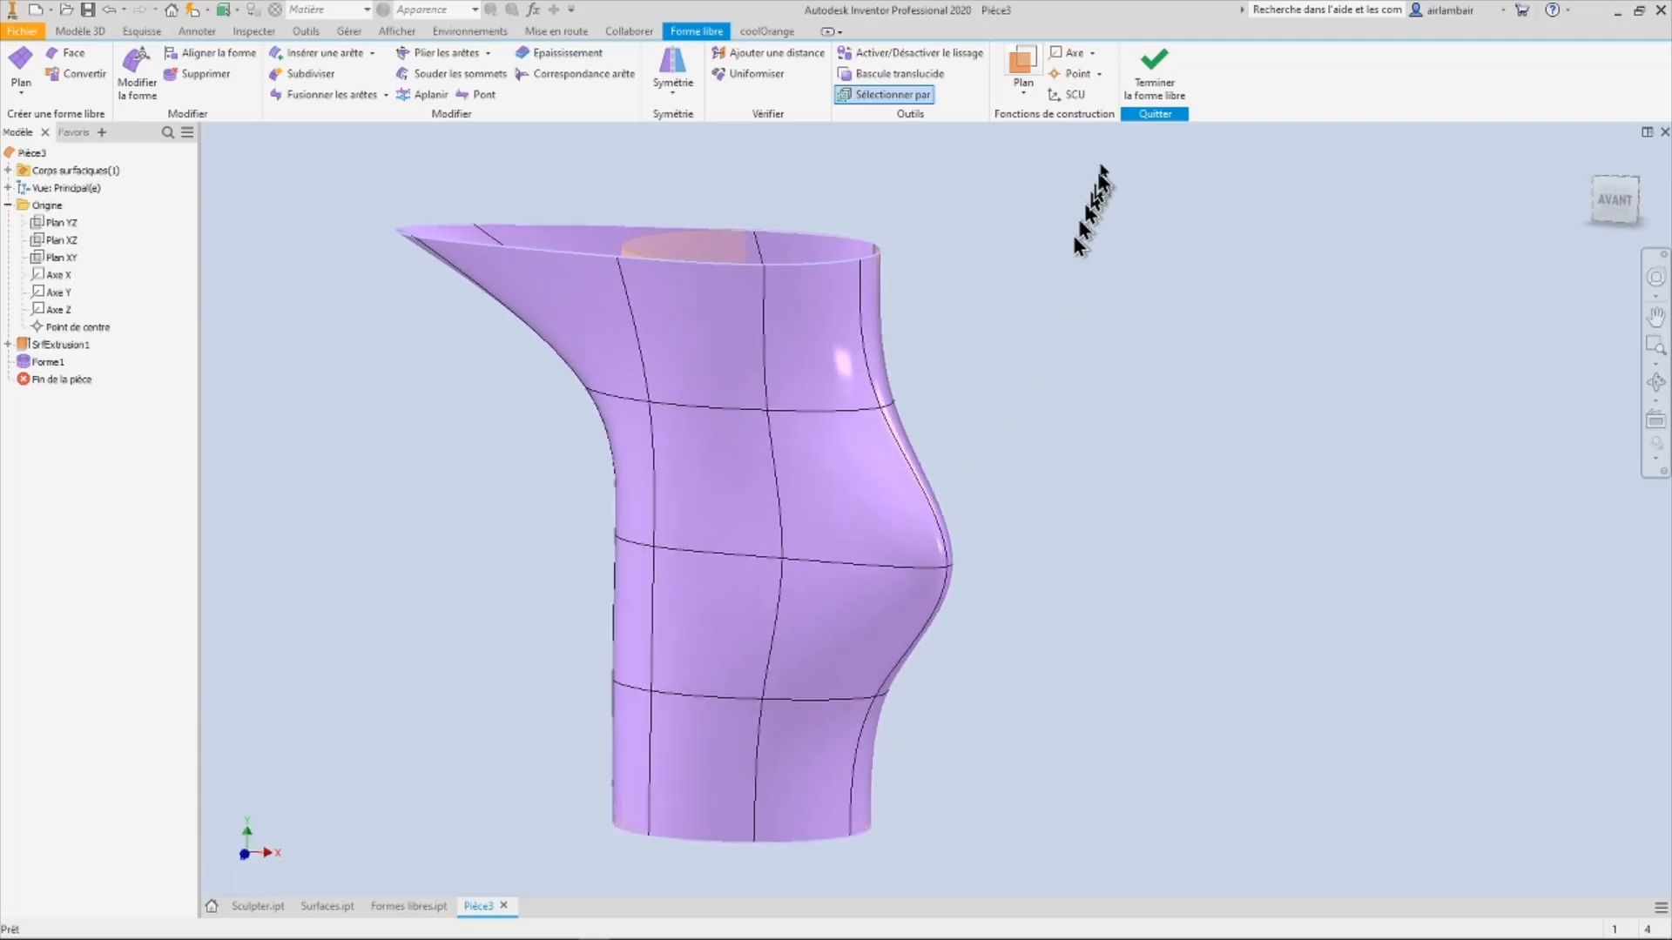
pyautogui.click(1152, 87)
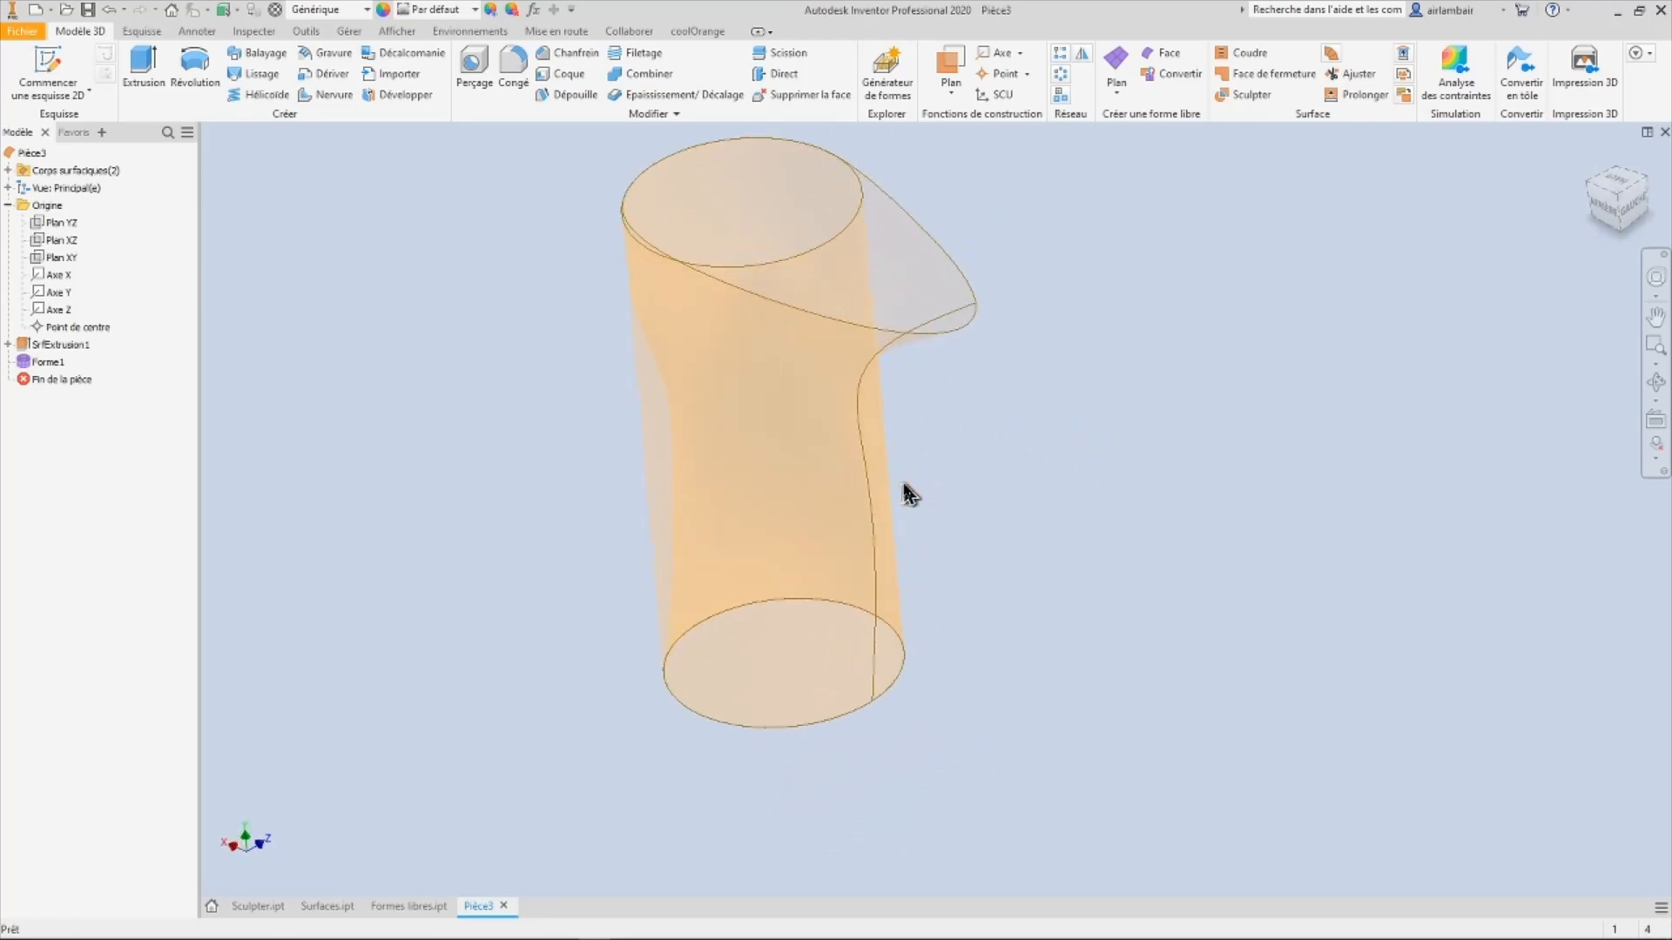
# Step: Thicken the freeform surface by 1 mm into a solid body
pyautogui.click(849, 301)
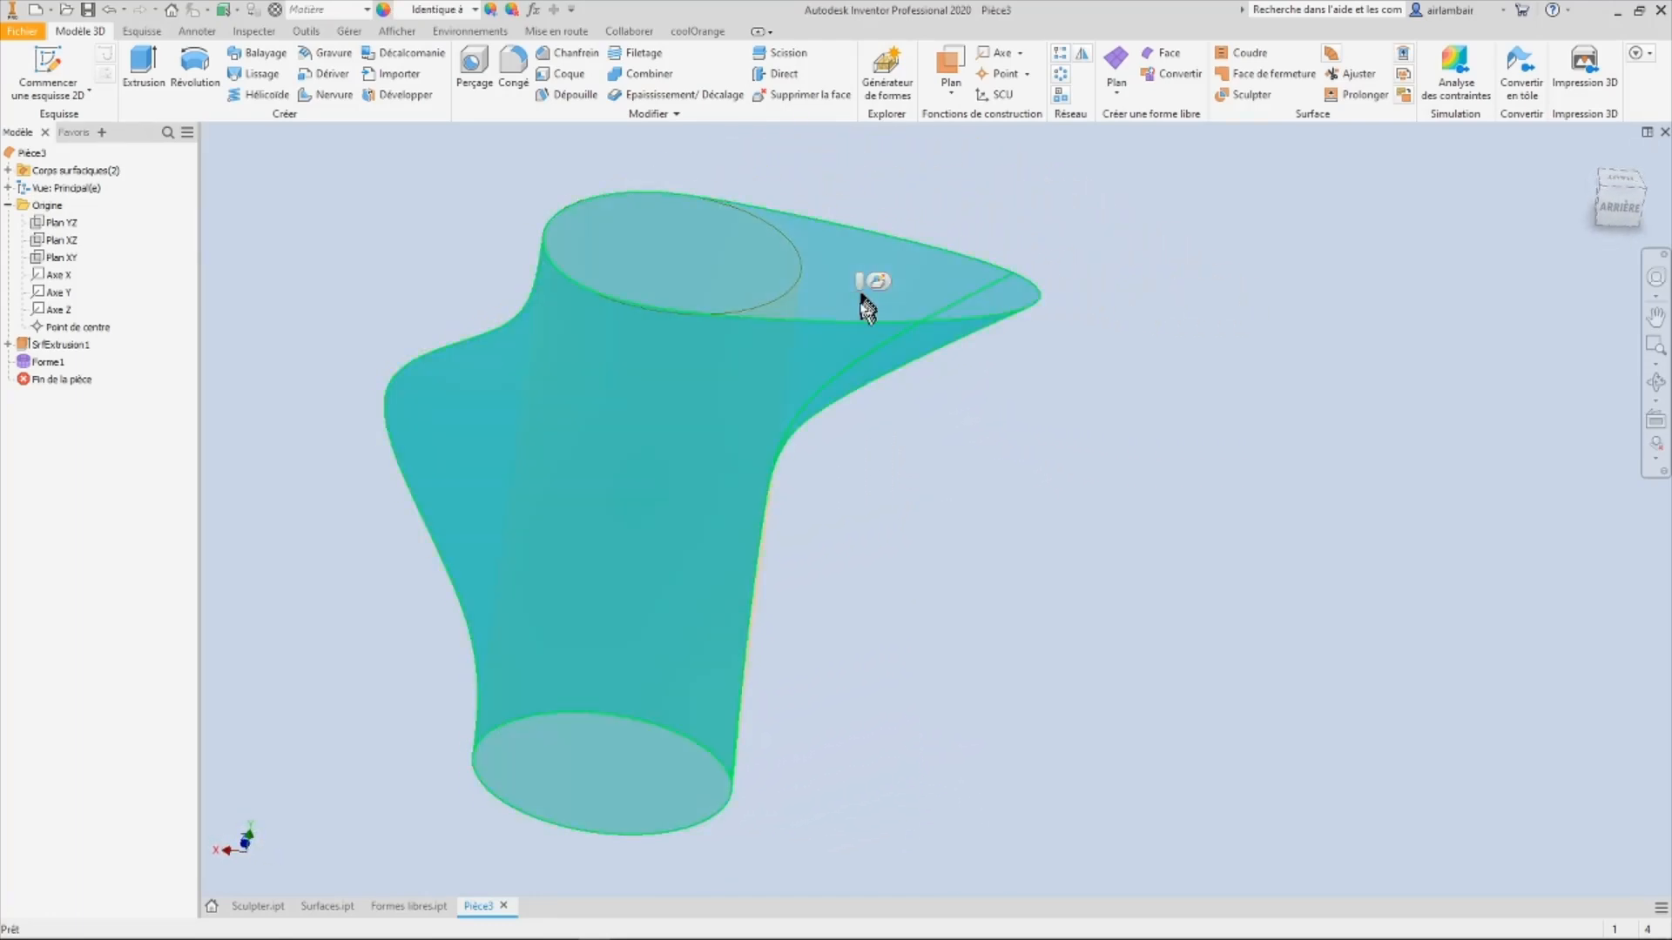
pyautogui.click(639, 91)
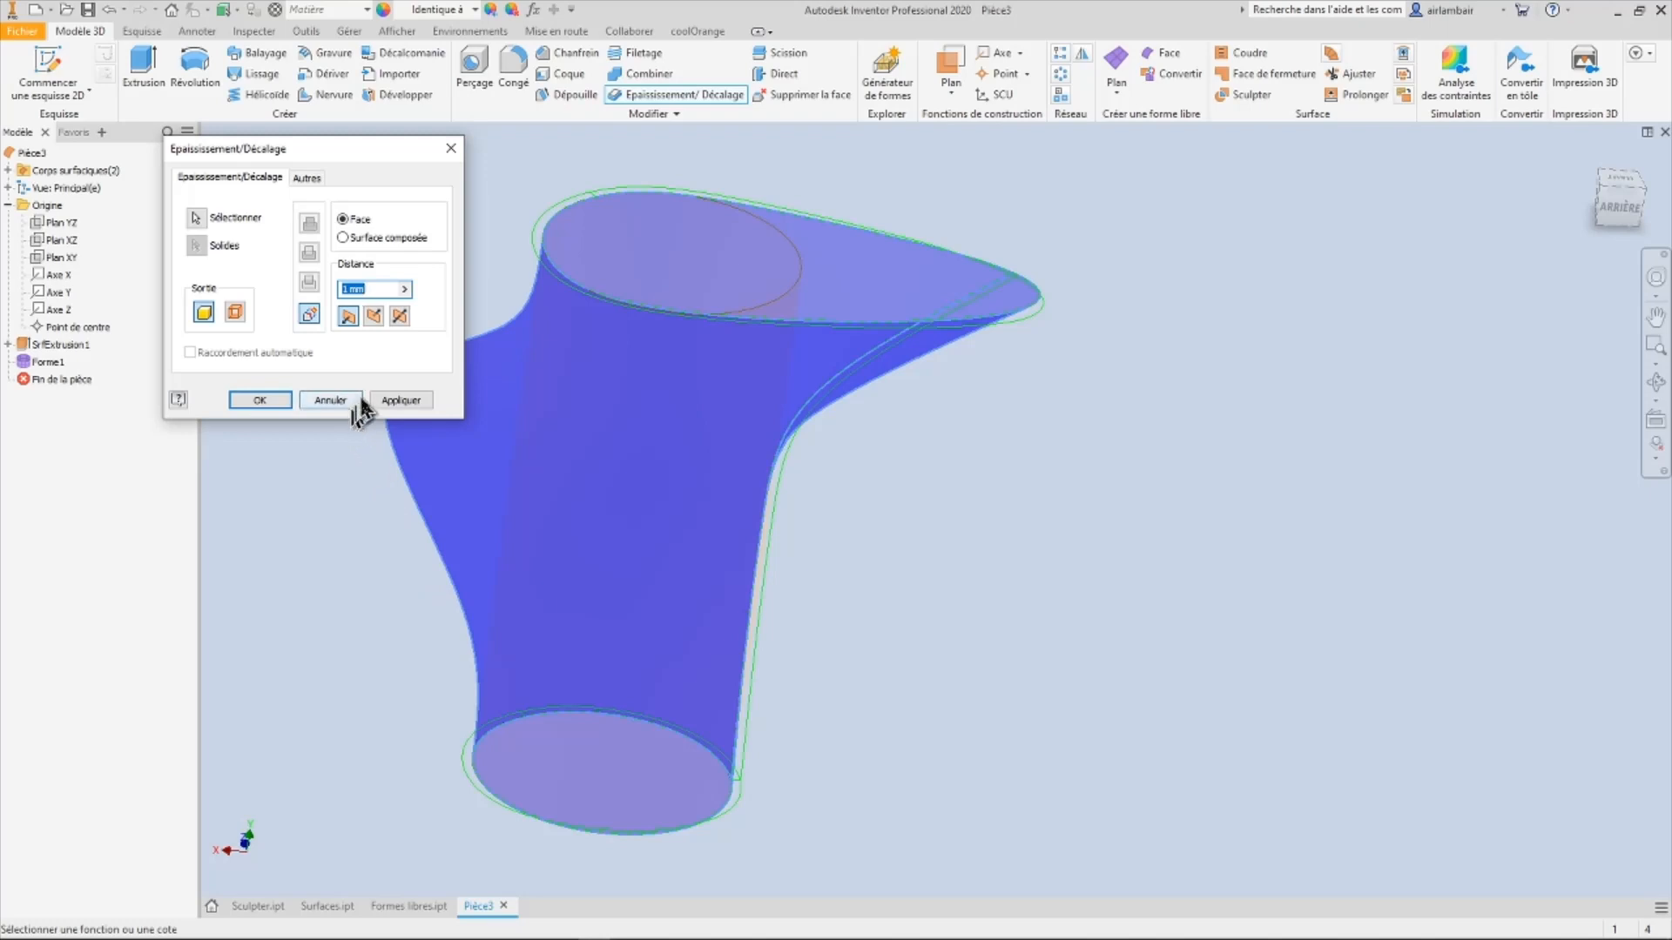
pyautogui.click(397, 403)
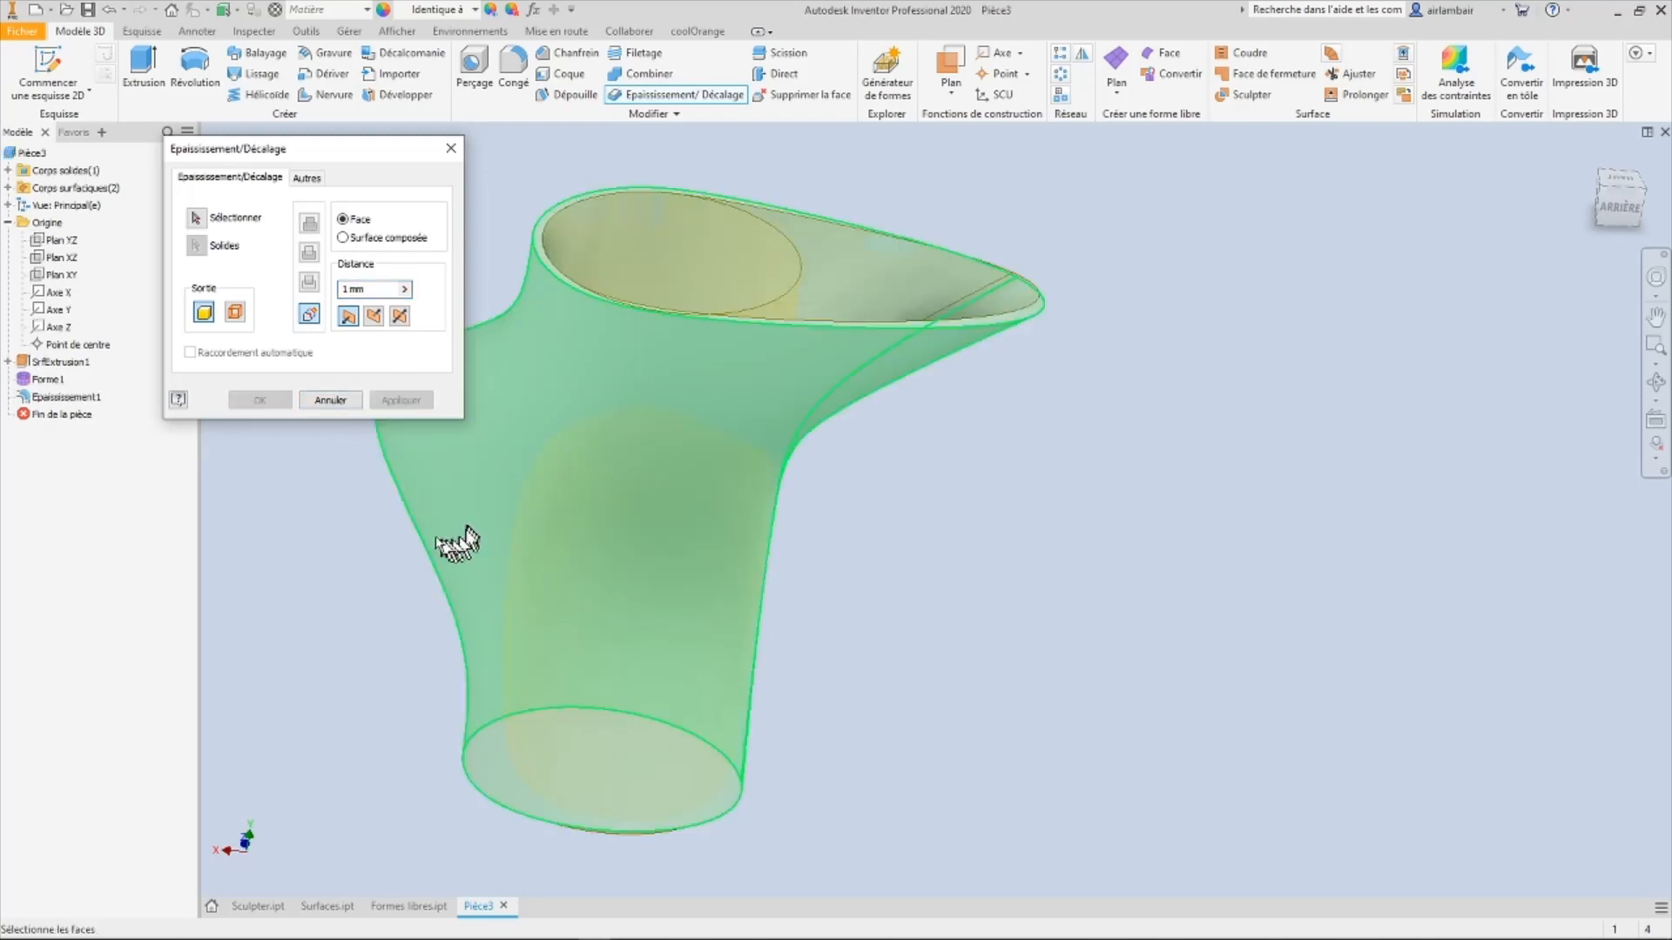
pyautogui.click(330, 401)
# Step: Hide all surface bodies so that only the thickened solid is displayed
pyautogui.keyDown('shift'); pyautogui.moveTo(355, 560); pyautogui.dragTo(671, 597, button='middle'); pyautogui.keyUp('shift')
pyautogui.scroll(3, 862, 645)
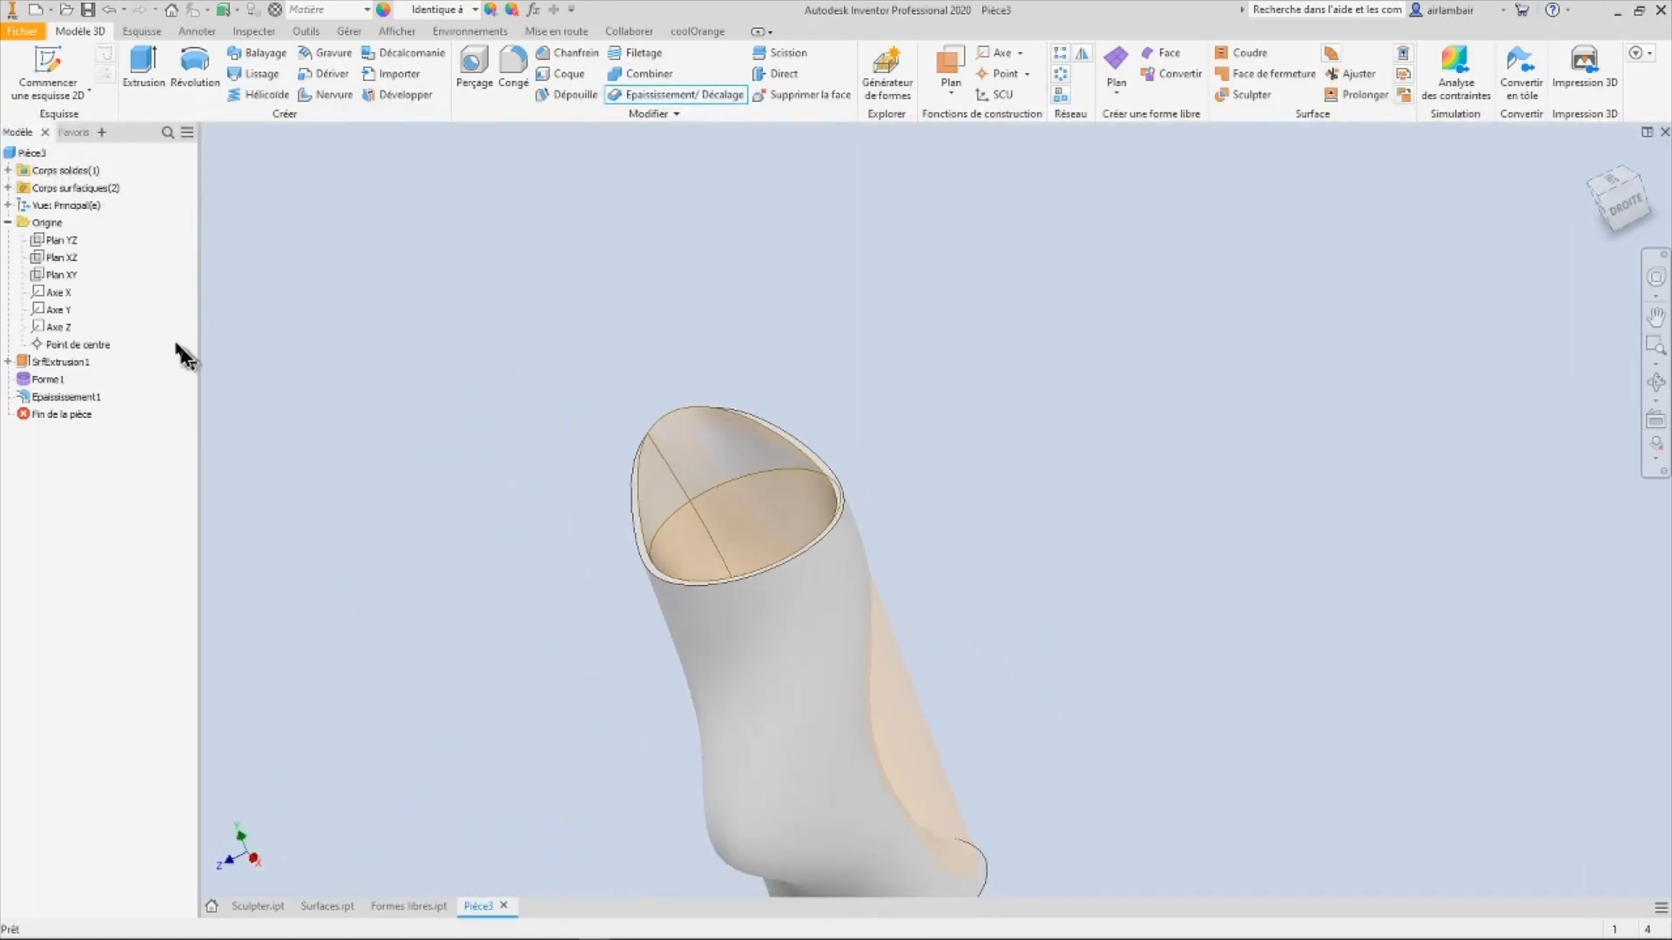
pyautogui.rightClick(41, 194)
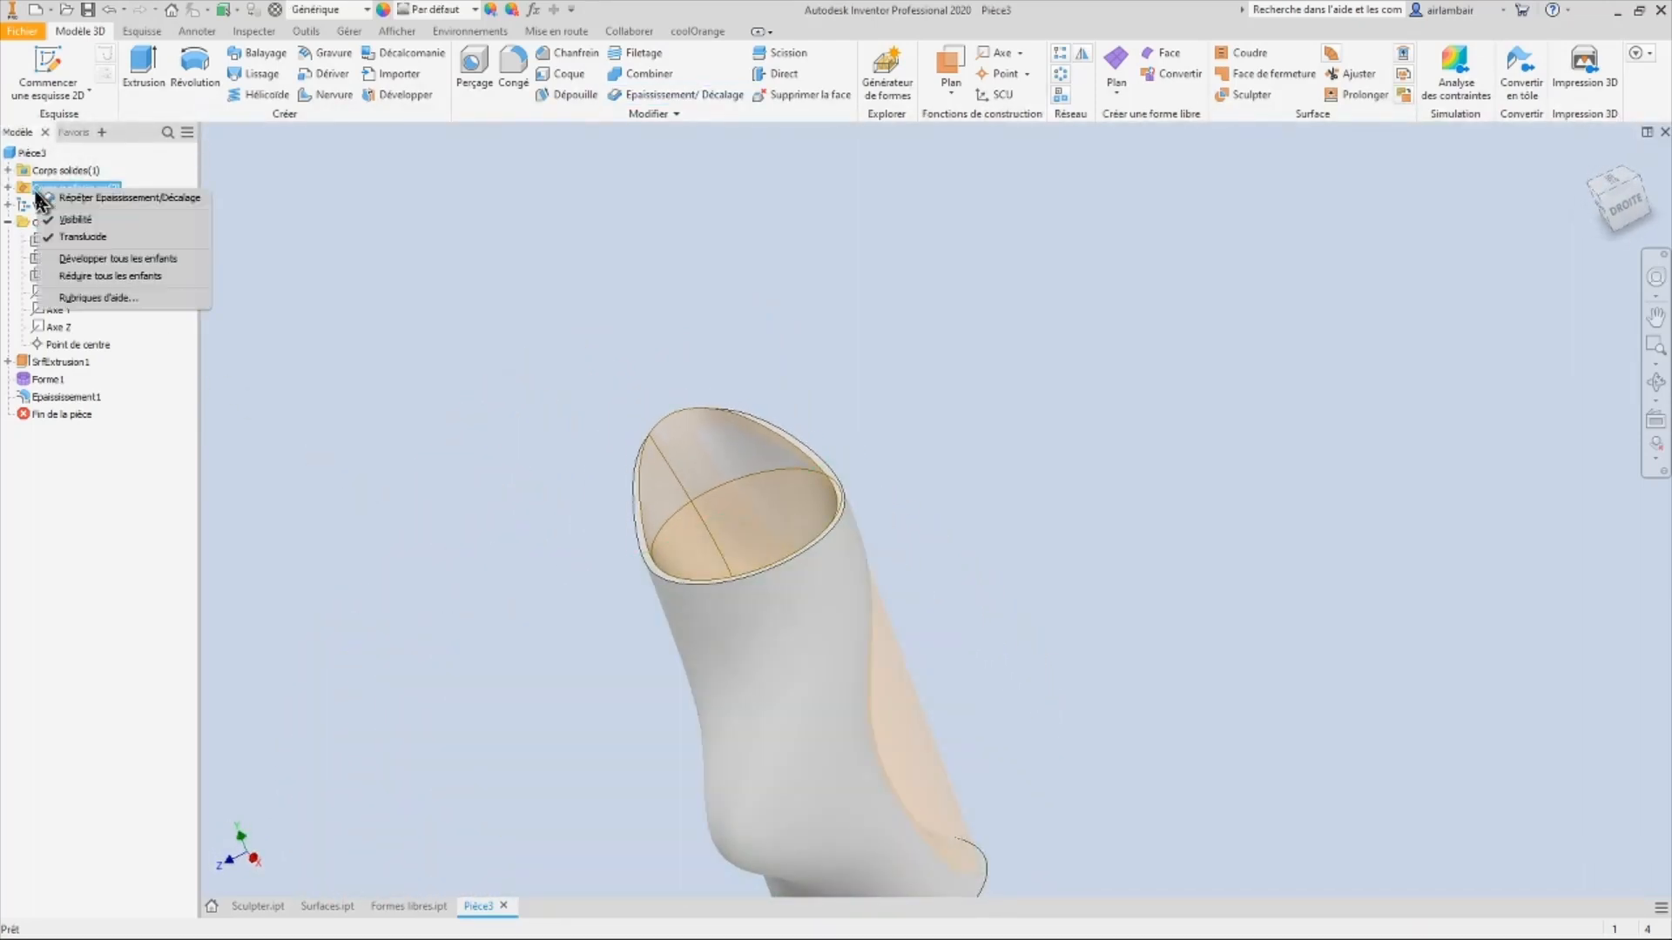
pyautogui.click(87, 220)
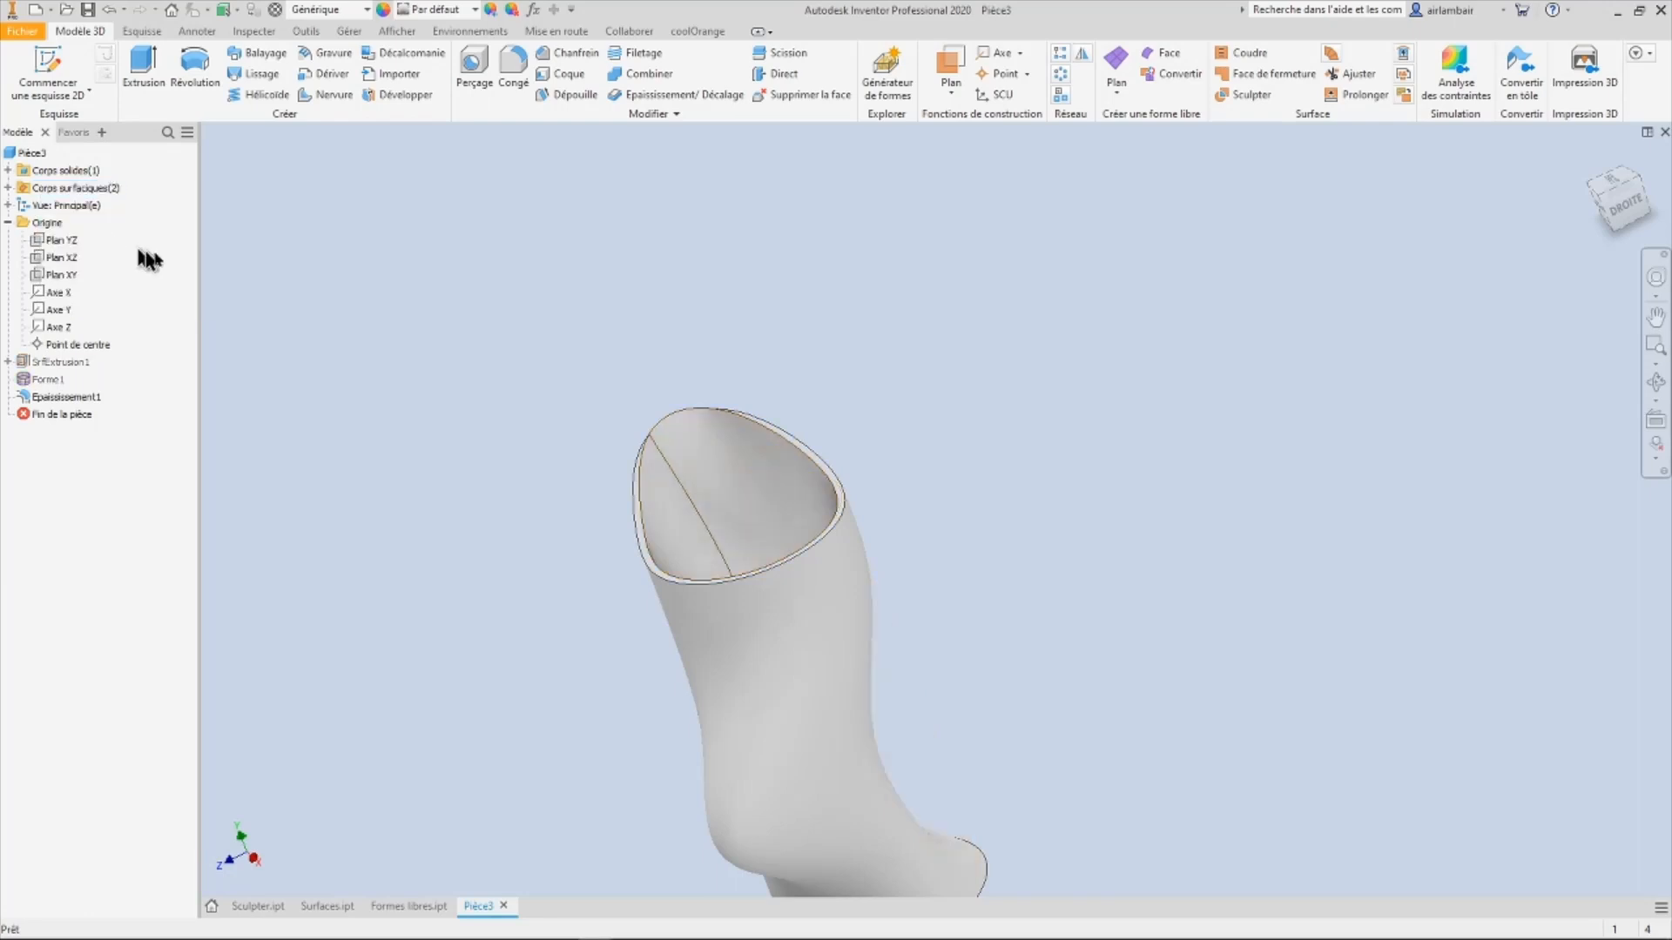
pyautogui.keyDown('shift'); pyautogui.moveTo(560, 571); pyautogui.dragTo(705, 688, button='middle'); pyautogui.keyUp('shift')
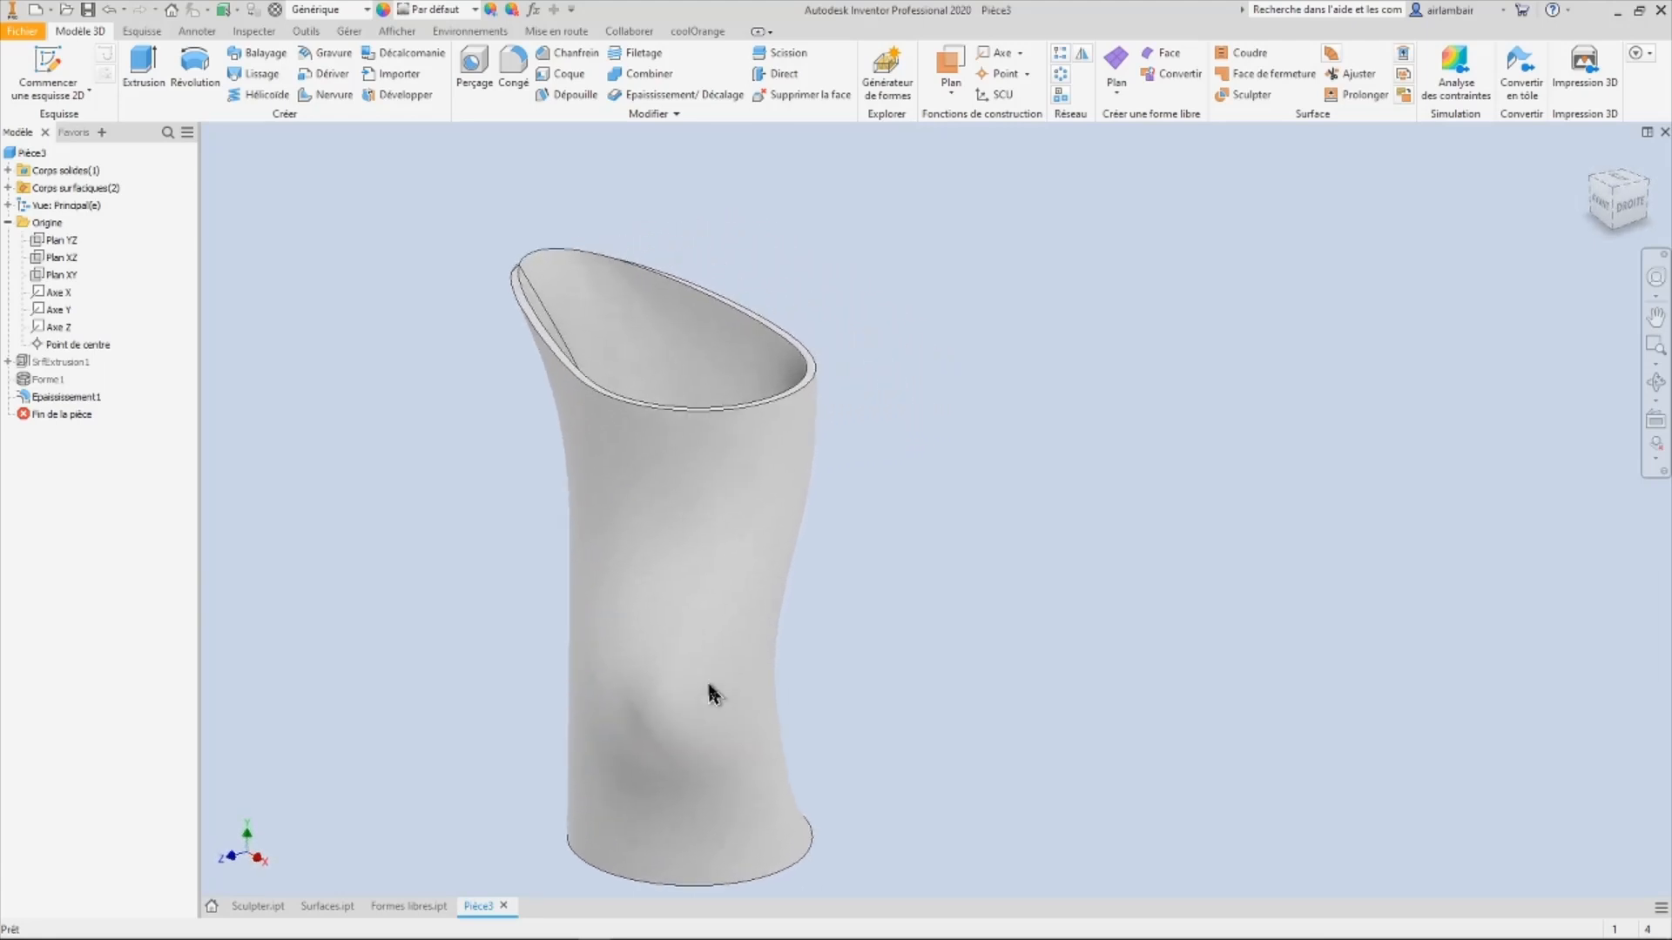
pyautogui.click(712, 693)
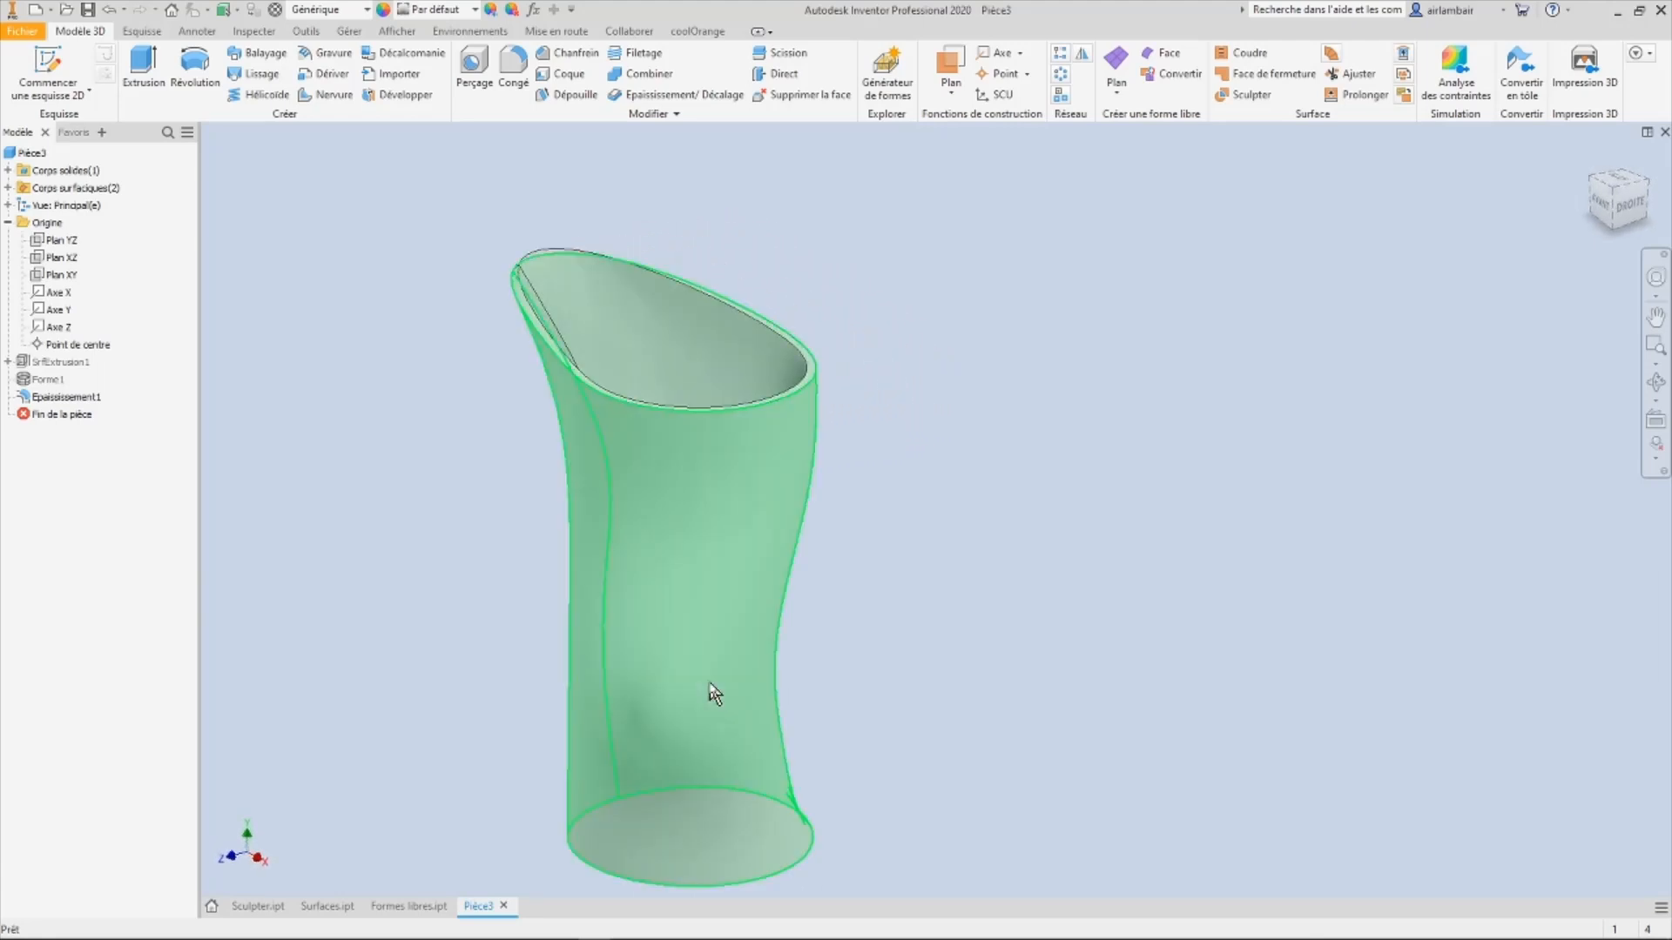
pyautogui.moveTo(737, 712)
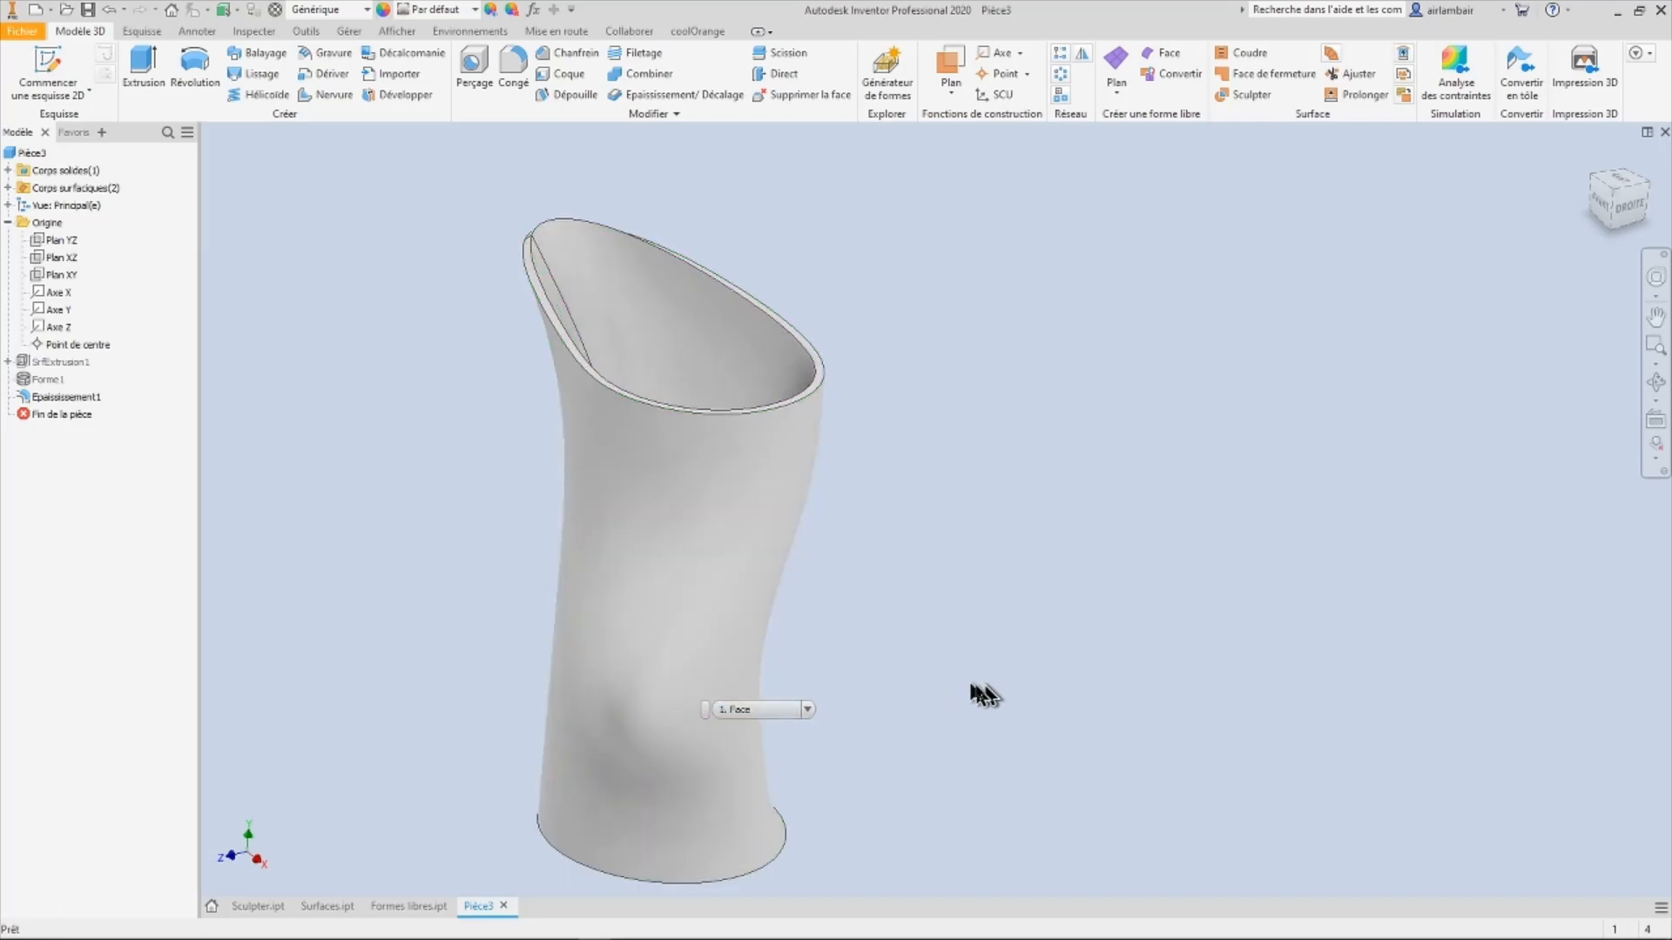
pyautogui.keyDown('shift'); pyautogui.moveTo(951, 693); pyautogui.dragTo(966, 461, button='middle'); pyautogui.keyUp('shift')
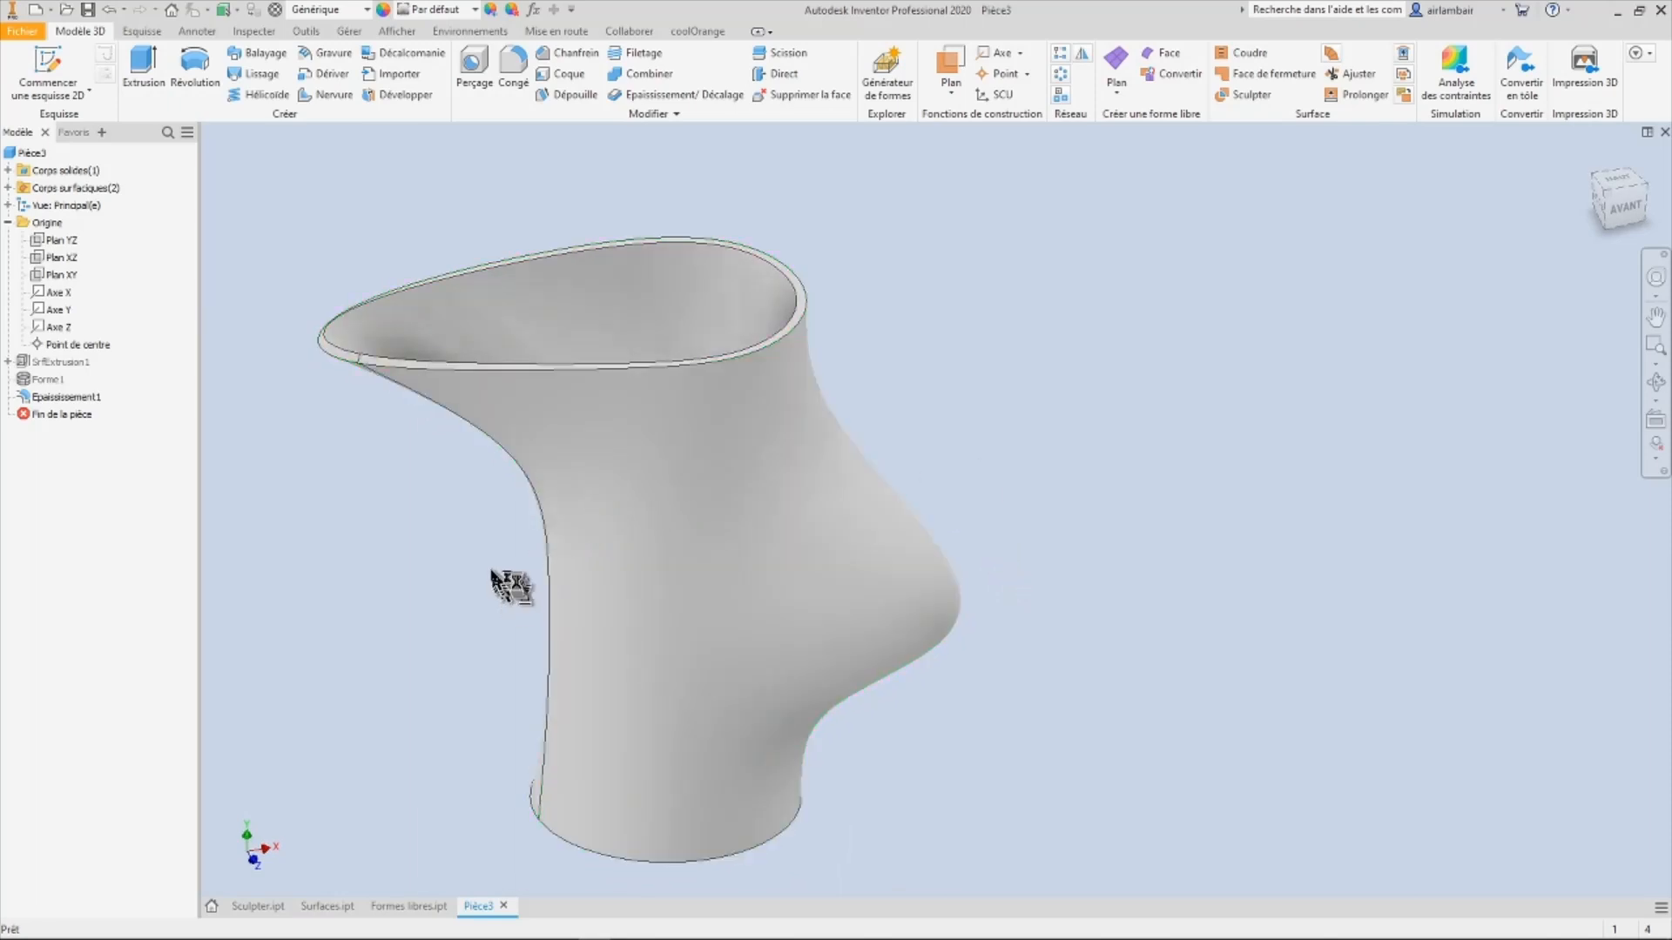